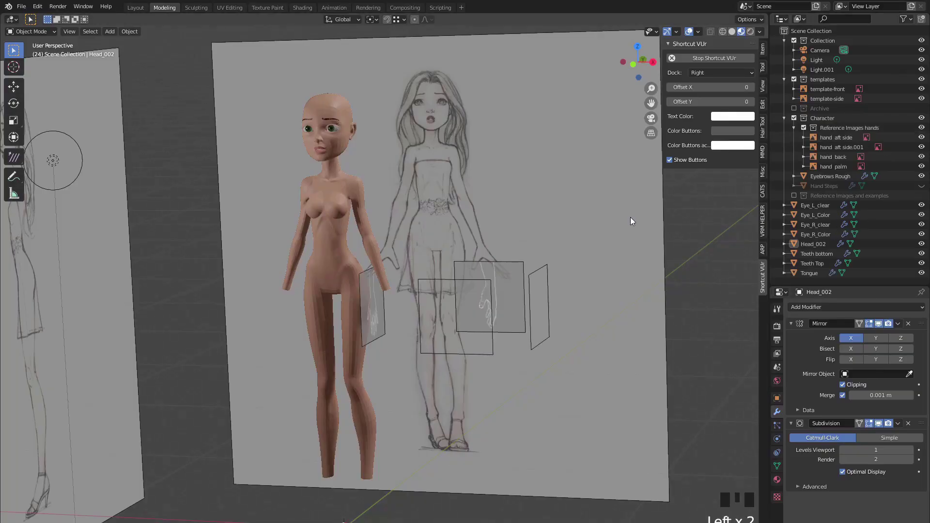
Step: Examine the hand reference images placed beside the character's forearm
scroll(474, 273, up, 1)
middle_drag(474, 272, 461, 252)
scroll(472, 246, up, 2)
scroll(465, 253, up, 1)
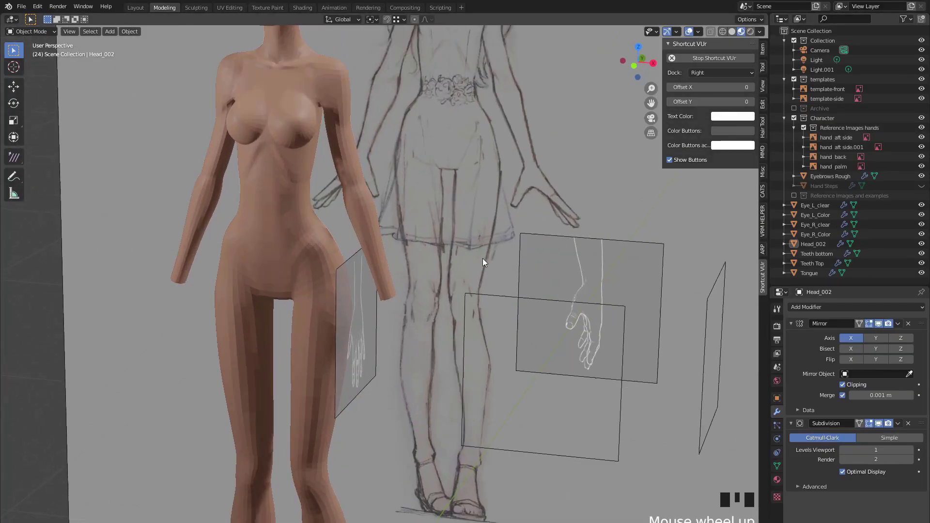
click(577, 275)
middle_drag(649, 277, 418, 330)
middle_drag(463, 307, 278, 343)
mouse_move(338, 310)
middle_down()
mouse_move(322, 368)
mouse_move(121, 391)
mouse_move(228, 341)
mouse_move(374, 381)
mouse_move(363, 264)
mouse_move(328, 322)
mouse_move(330, 293)
mouse_move(339, 298)
middle_up()
mouse_move(432, 336)
middle_down()
mouse_move(423, 343)
mouse_move(420, 333)
middle_up()
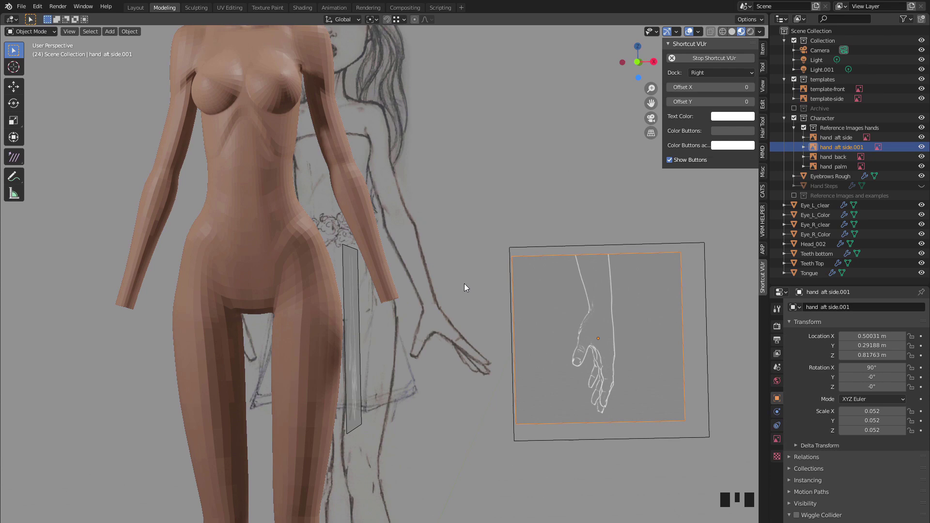
scroll(468, 288, down, 2)
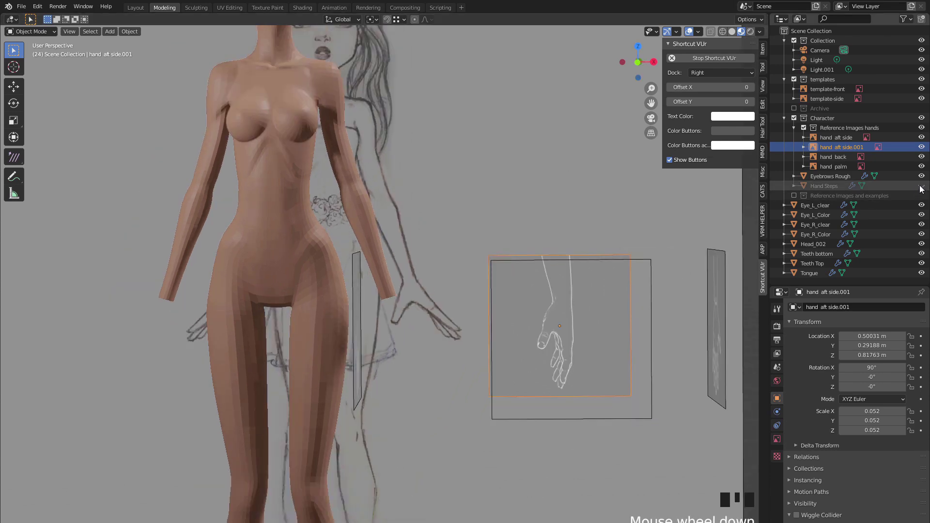
Step: Unhide the Hand Steps object, enter its Edit Mode and select the first hand stage's palm faces
click(921, 186)
middle_drag(438, 286, 167, 342)
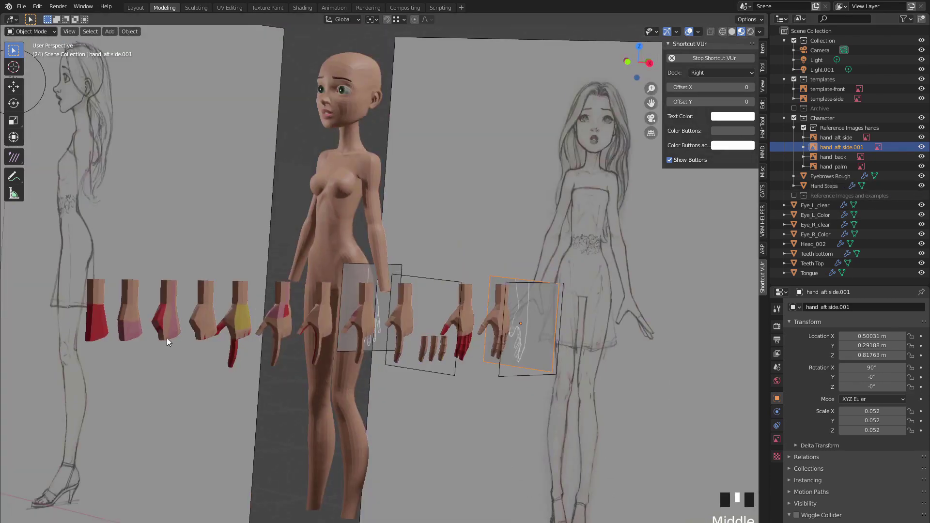
click(100, 325)
key(Tab)
drag(76, 304, 123, 339)
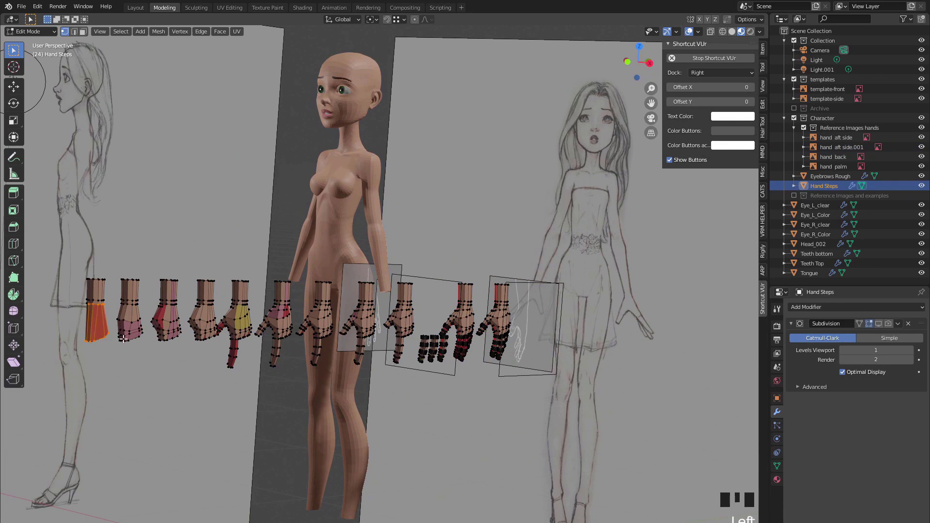
scroll(339, 321, up, 5)
scroll(305, 291, down, 2)
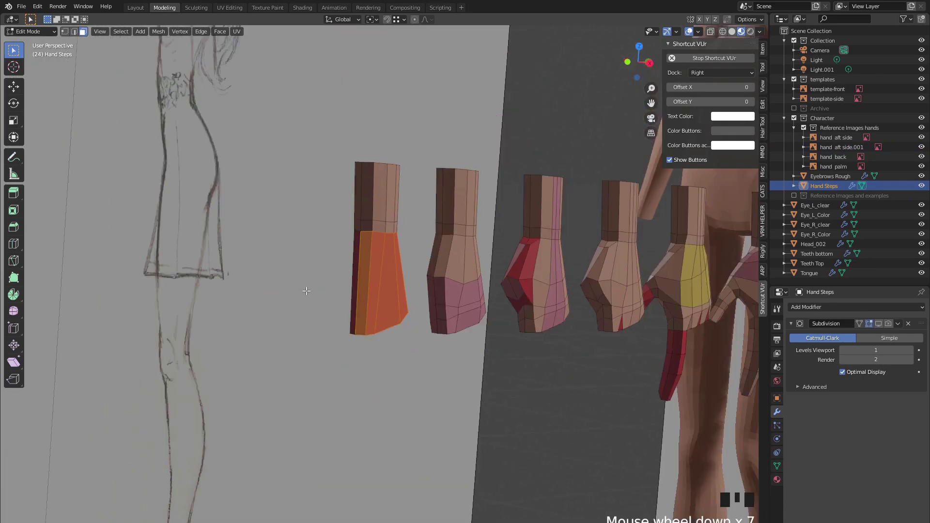
Step: Examine the first four hand modelling stages, from the extruded palm block to the shaped knuckles
middle_drag(306, 291, 257, 245)
middle_drag(365, 294, 182, 293)
click(291, 287)
middle_drag(291, 286, 480, 299)
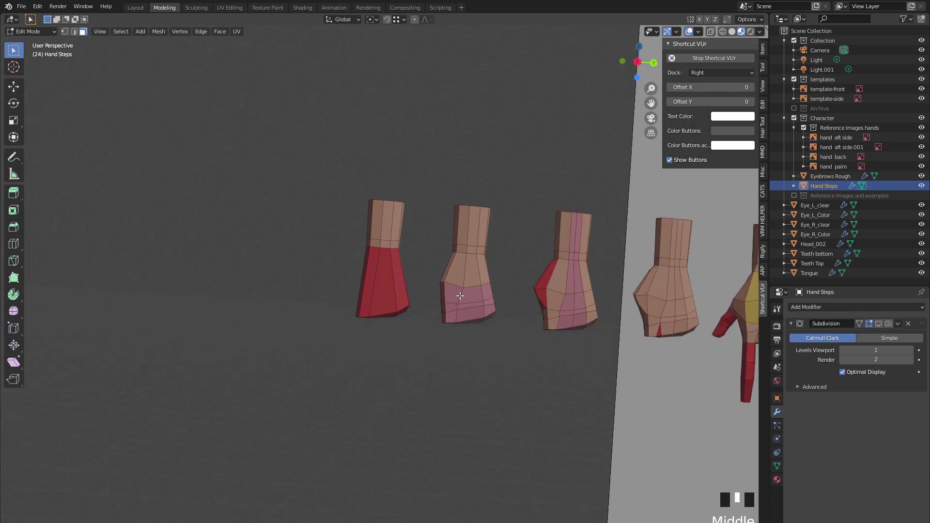
scroll(457, 296, down, 2)
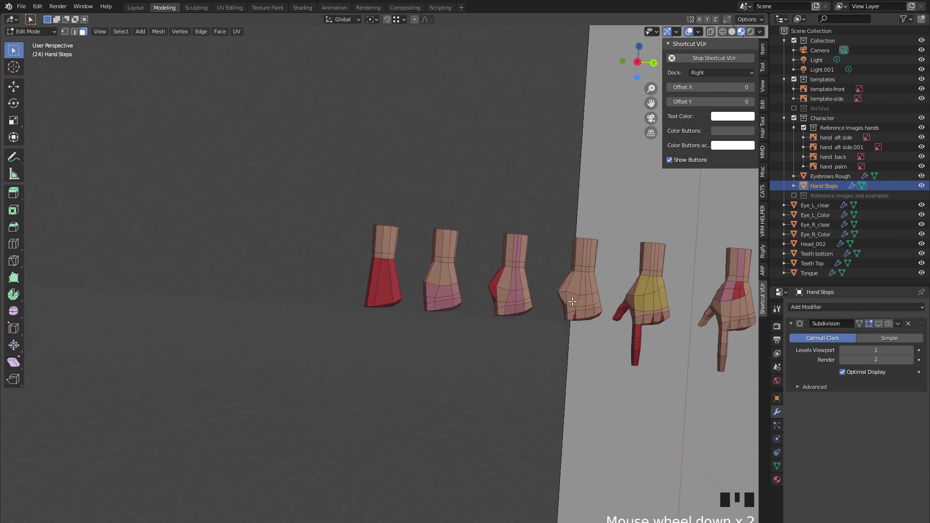
shift+middle_drag(598, 312, 431, 312)
scroll(504, 312, up, 3)
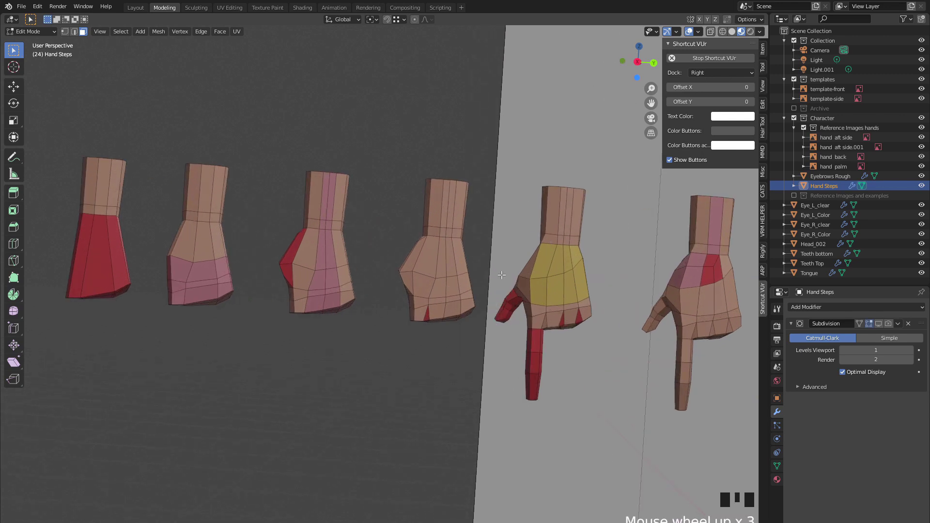
Step: Examine the fifth hand stage's thumb, index finger and knuckle gaps, comparing them with the neighbouring stages
drag(499, 266, 562, 394)
key(KP_Decimal)
scroll(359, 340, down, 4)
scroll(255, 312, up, 3)
click(286, 342)
shift+middle_drag(318, 332, 430, 313)
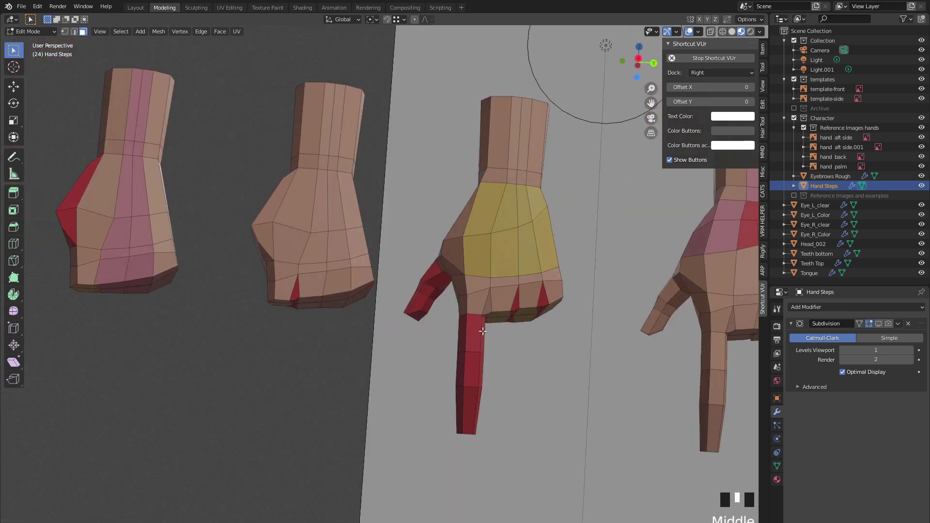
scroll(520, 330, up, 2)
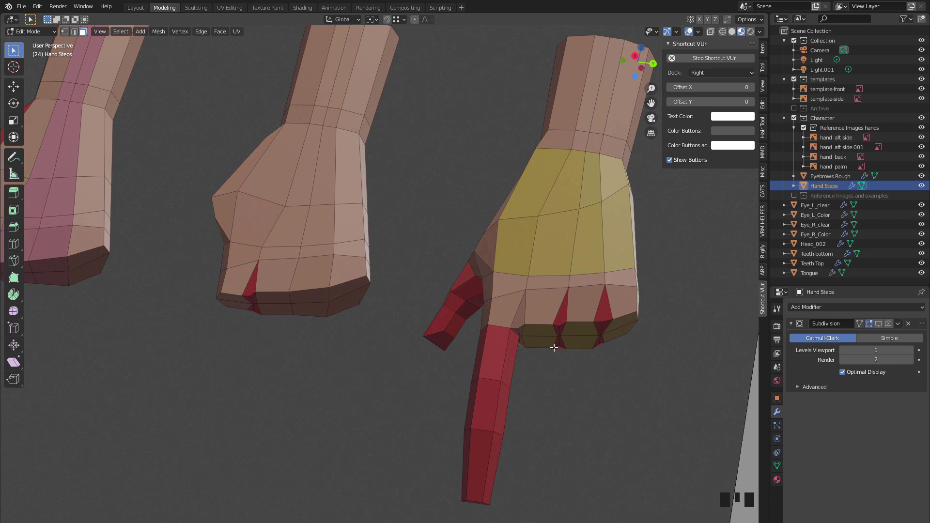
middle_drag(549, 322, 585, 316)
middle_drag(461, 358, 462, 338)
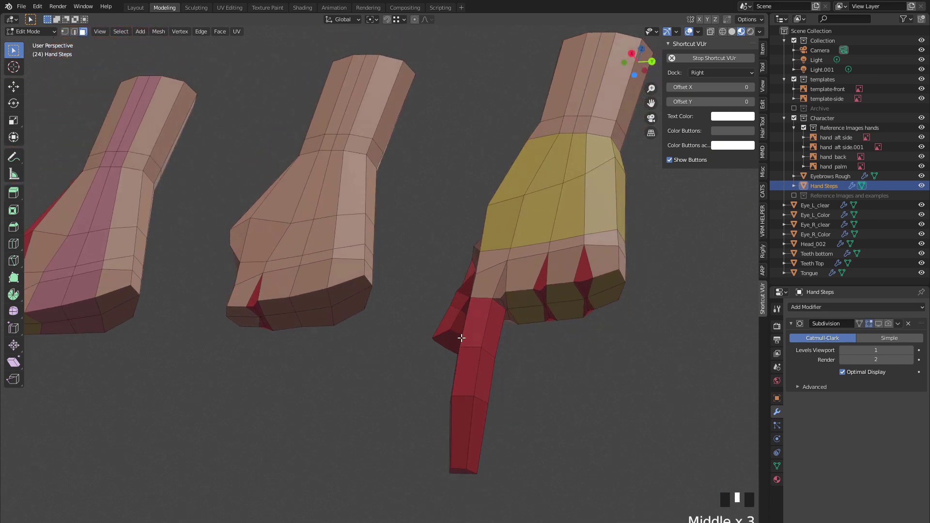
scroll(461, 329, down, 2)
middle_drag(296, 313, 395, 347)
scroll(393, 352, up, 2)
Step: Move all the hand stages about 0.16 m along X and 0.31 m down in front view, clear of the reference image
middle_drag(411, 449, 362, 290)
scroll(369, 268, down, 2)
key(a)
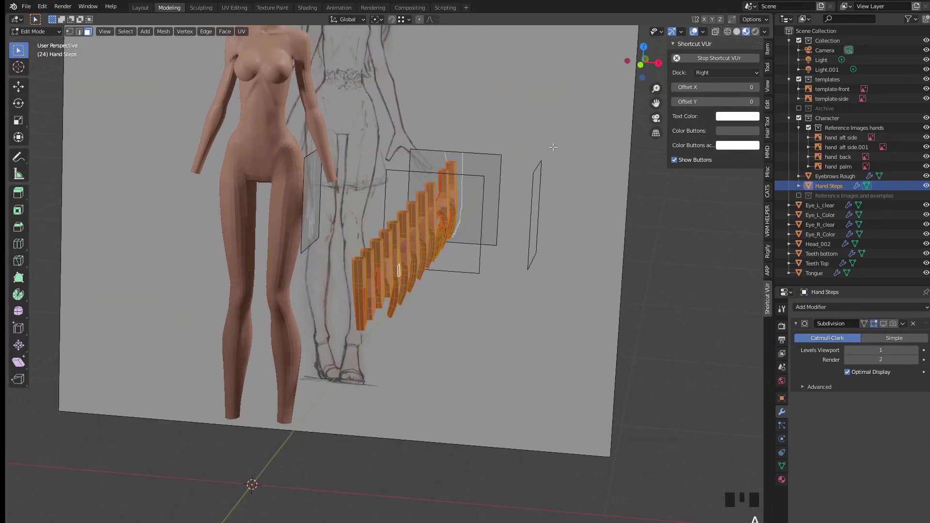
click(642, 62)
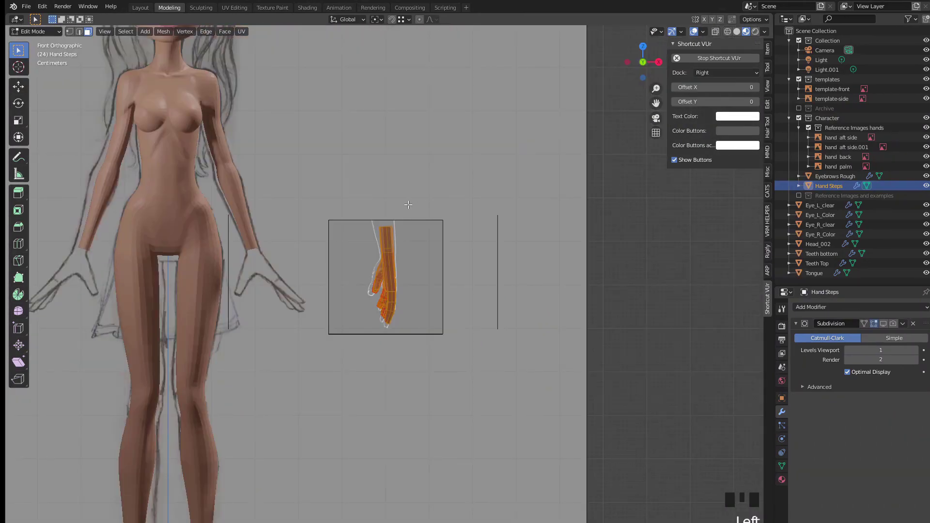
key(g)
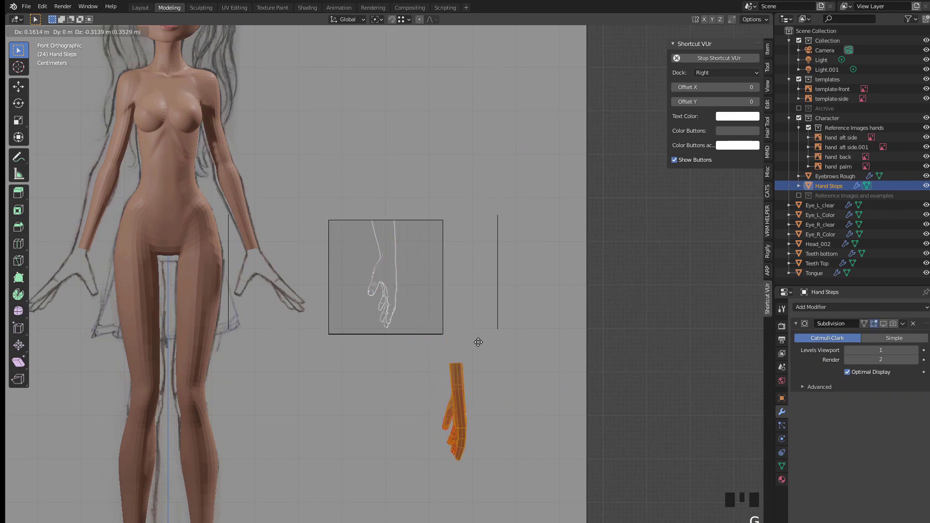
click(478, 342)
Step: Assign the Highlight-red material to the wrist face loop of the first hand stage
middle_drag(478, 342, 305, 377)
drag(306, 377, 351, 440)
key(KP_Decimal)
scroll(305, 340, down, 2)
click(353, 333)
middle_drag(353, 332, 355, 389)
scroll(355, 389, down, 1)
middle_drag(364, 330, 420, 268)
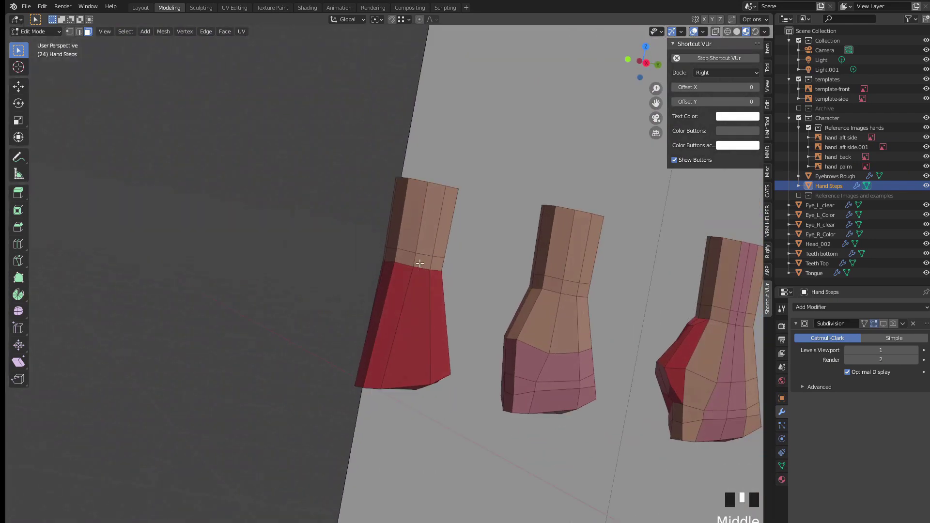
alt+shift+click(415, 262)
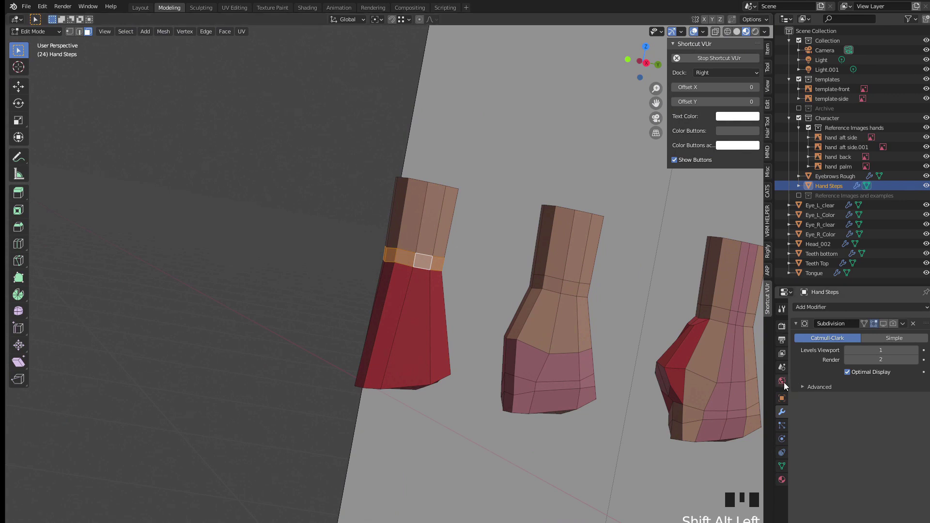
click(781, 480)
click(822, 320)
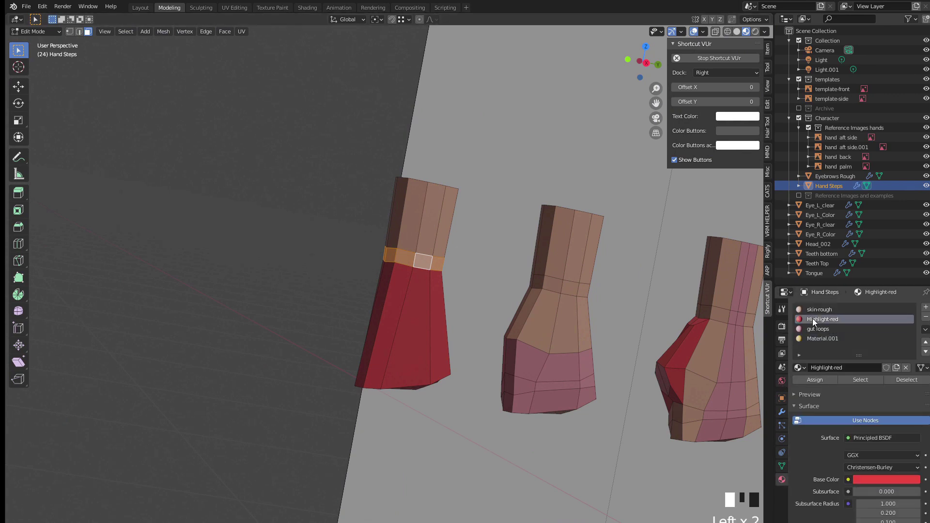
click(815, 380)
Step: Leave the Hand Steps mesh, enter Edit Mode on the Head_002 body mesh and view it from the front
scroll(324, 327, down, 3)
shift+middle_drag(323, 326, 485, 307)
scroll(484, 307, down, 5)
middle_drag(559, 274, 637, 273)
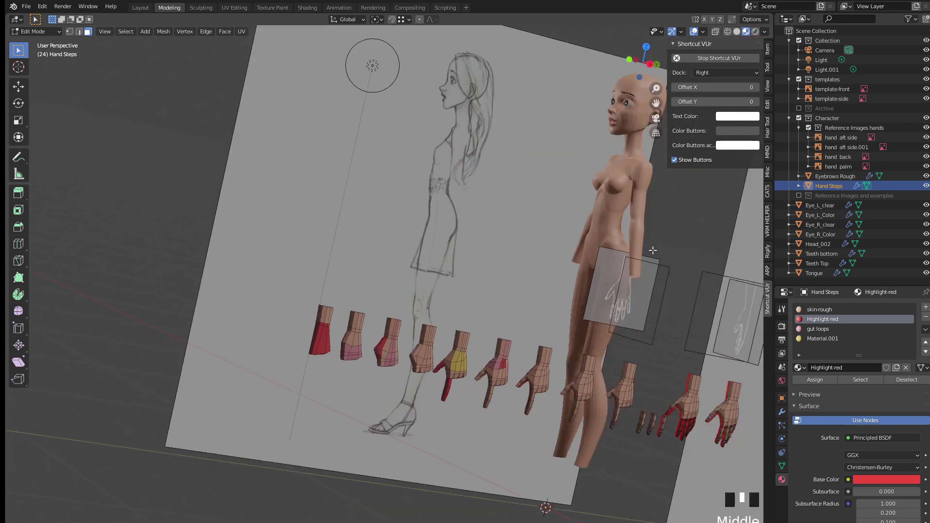
key(KP_Decimal)
click(633, 250)
key(Tab)
click(624, 255)
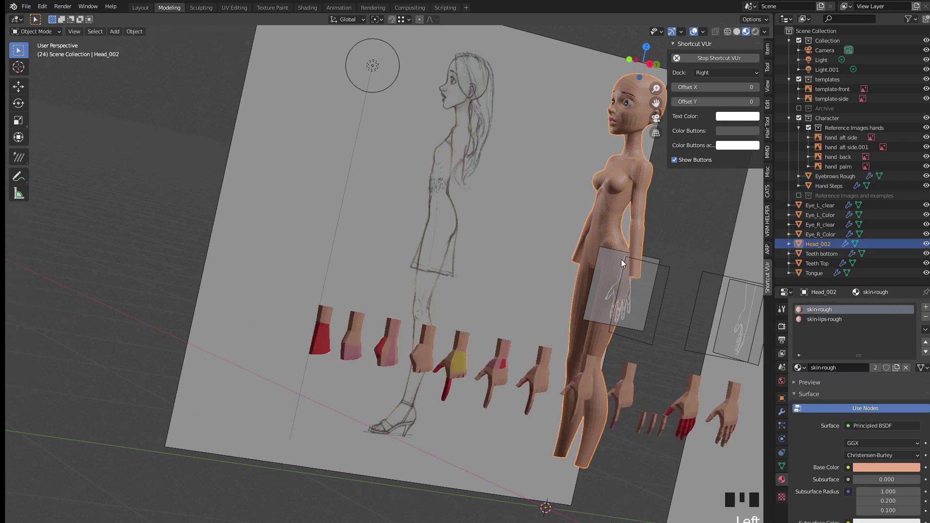
key(Tab)
mouse_move(623, 255)
middle_down()
mouse_move(577, 260)
mouse_move(630, 90)
middle_up()
key(KP_Decimal)
scroll(584, 292, down, 2)
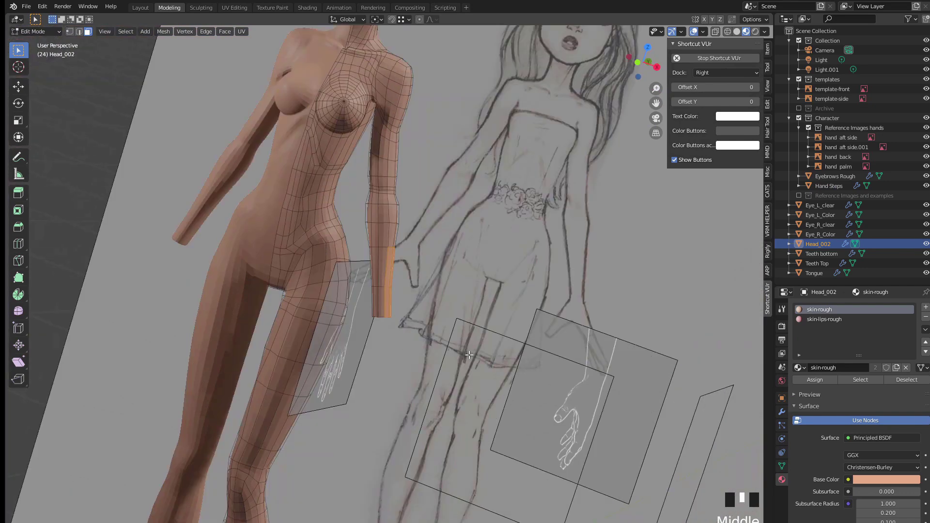
scroll(630, 89, down, 2)
click(637, 64)
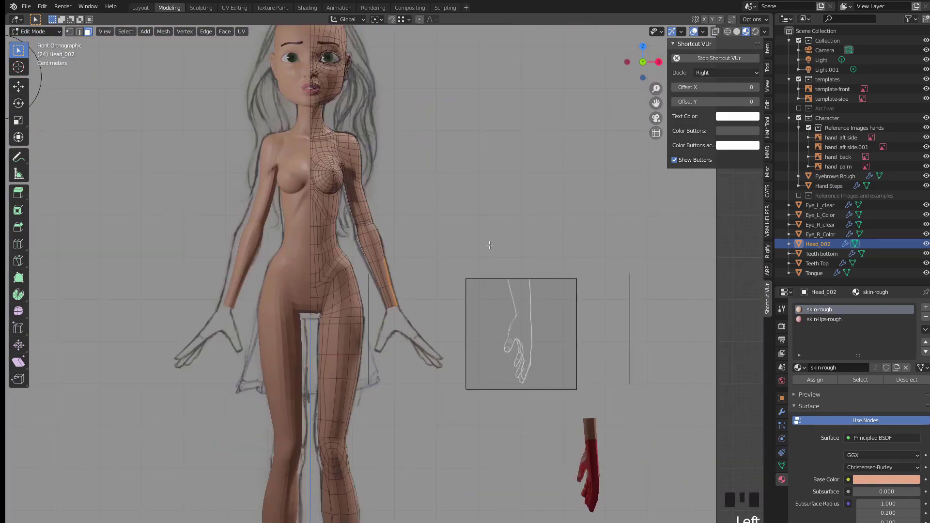
Step: Select the open edge loop at the end of the forearm and flatten it with LoopTools
scroll(424, 341, up, 2)
scroll(421, 337, up, 6)
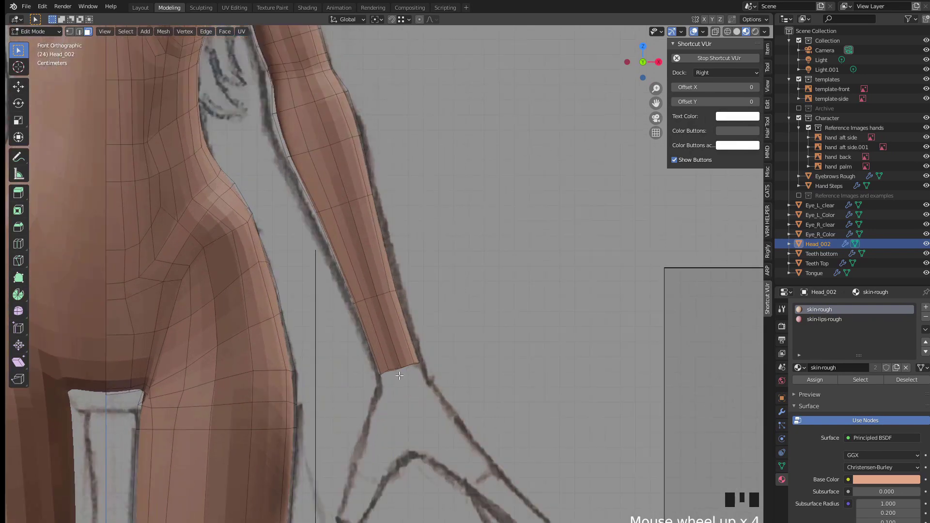
alt+click(396, 375)
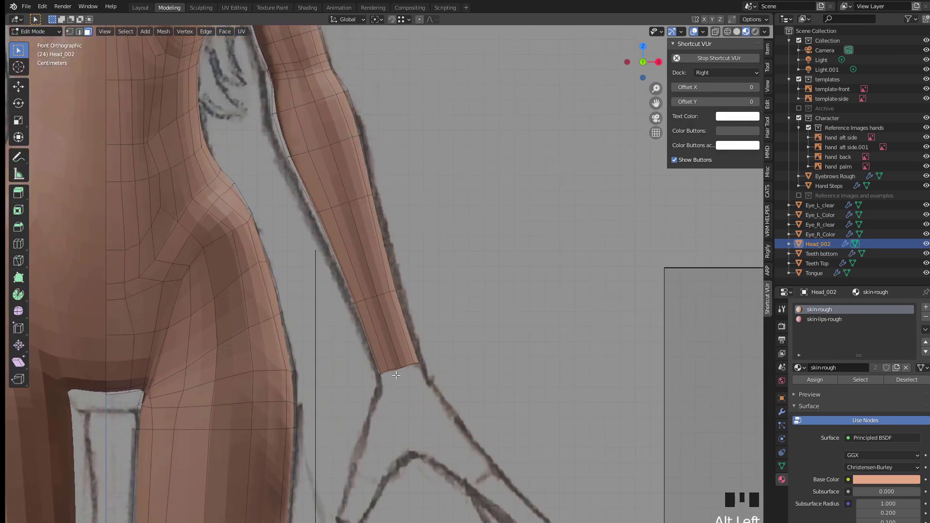
scroll(393, 377, up, 2)
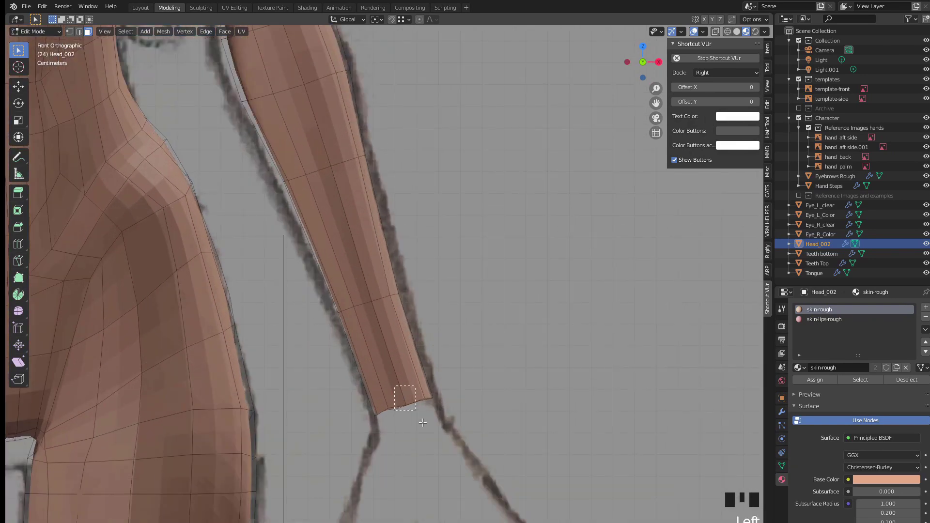
click(394, 400)
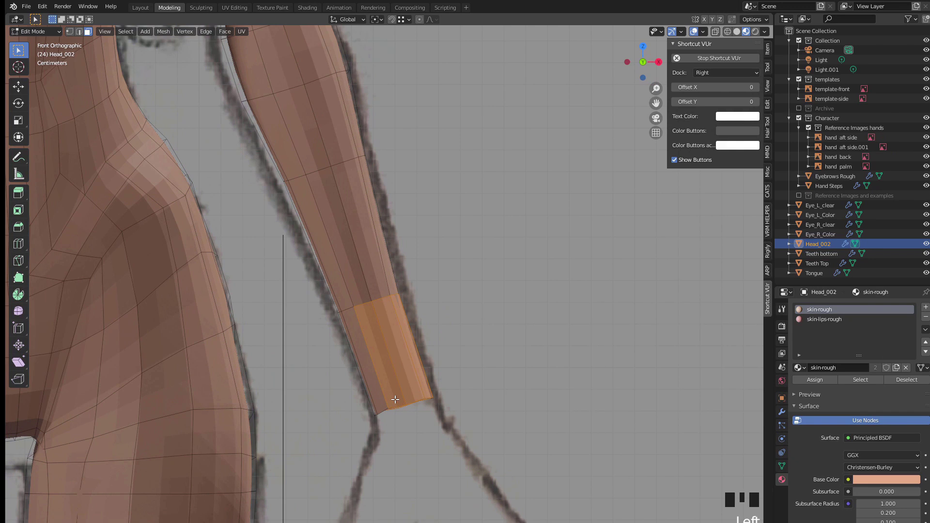
key(2)
alt+click(397, 419)
right_click(286, 223)
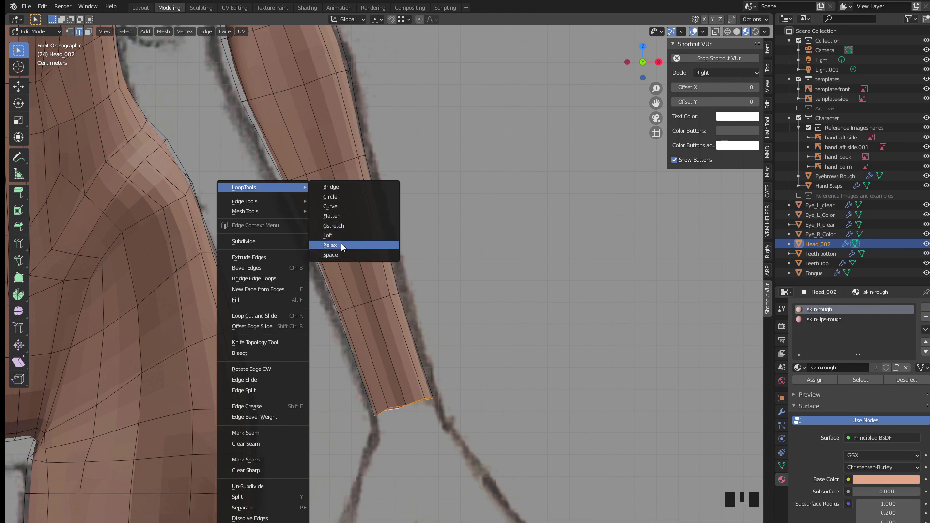
click(341, 216)
Step: Select the last face loop of the forearm and move it onto the wrist of the hand reference image
key(3)
alt+shift+click(396, 366)
scroll(396, 367, down, 4)
shift+middle_drag(440, 324, 330, 279)
key(g)
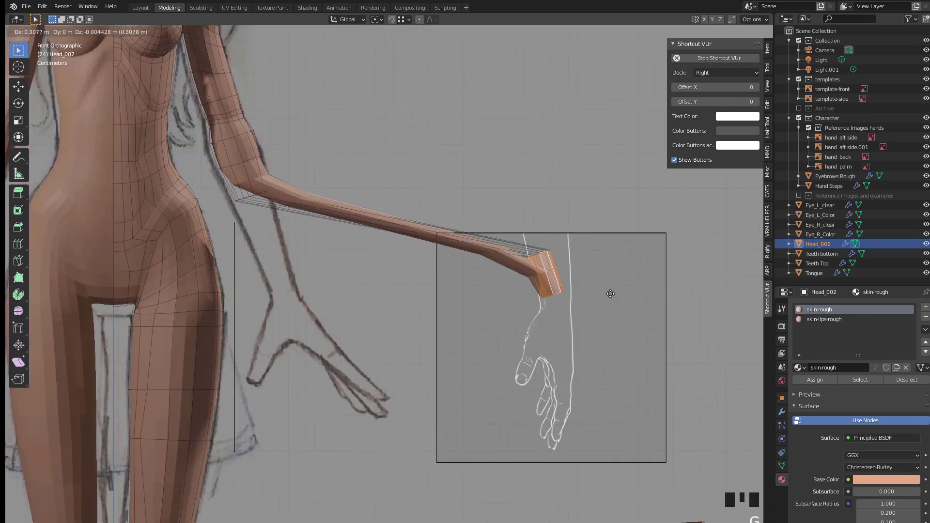
click(606, 294)
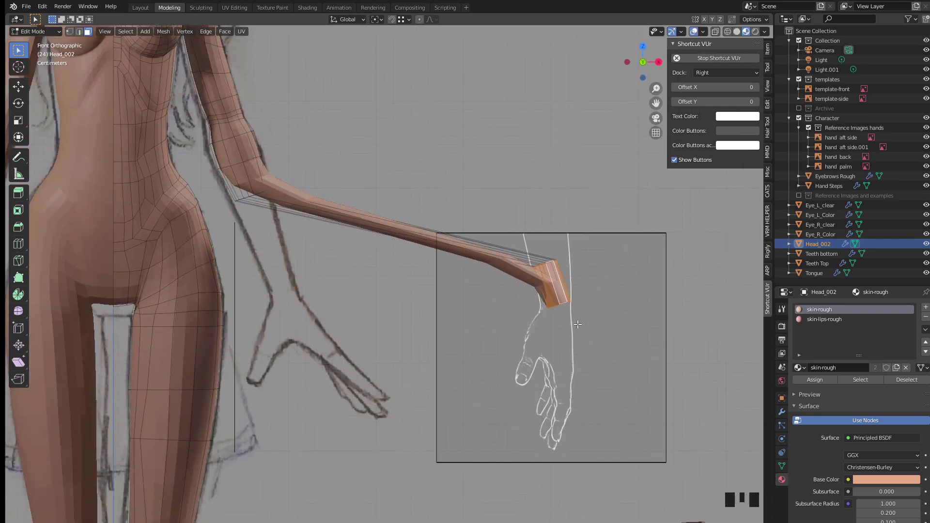
Step: Place the 3D cursor at the wrist end, use it as pivot, rotate the face loop about 14° and nudge it into line
shift+right_click(559, 306)
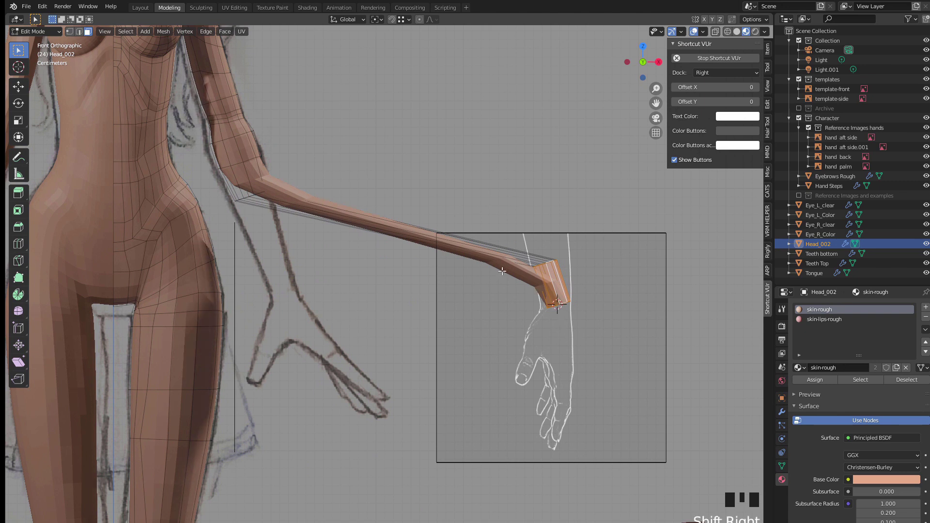
click(380, 19)
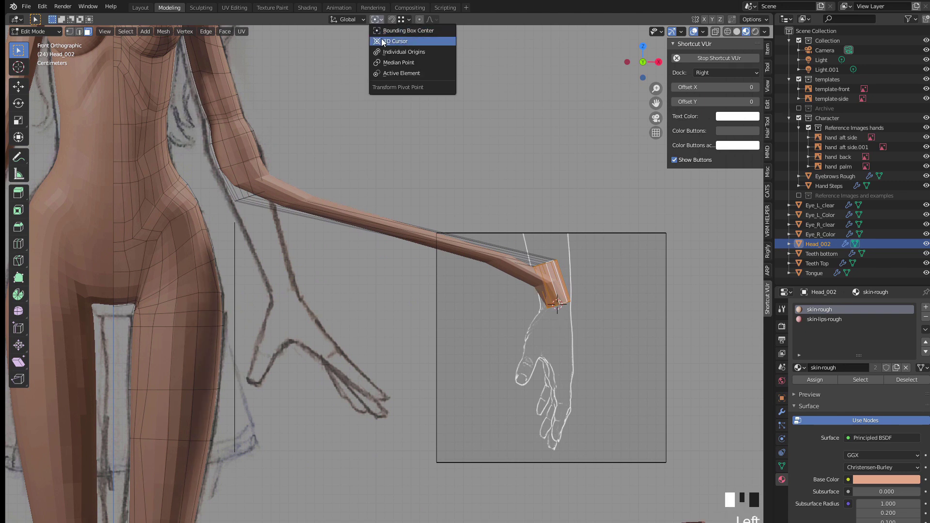
click(385, 42)
key(r)
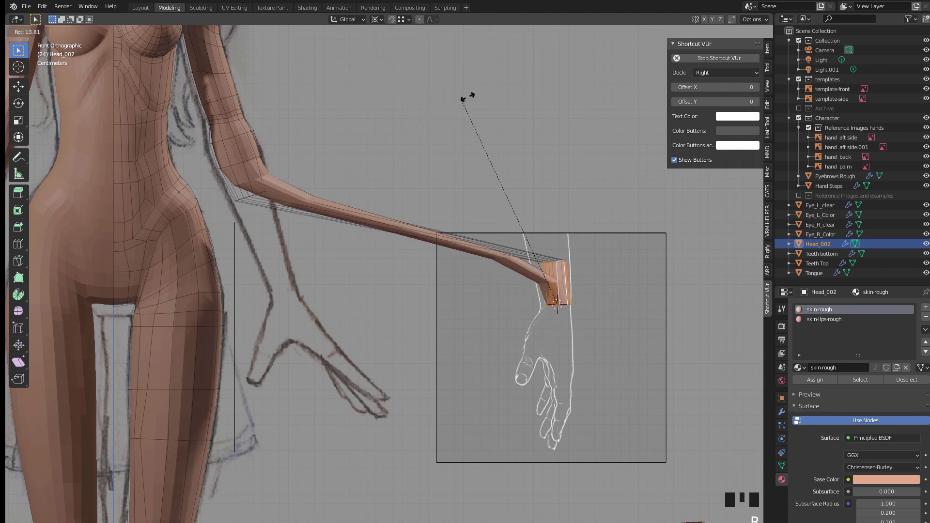
click(469, 94)
key(g)
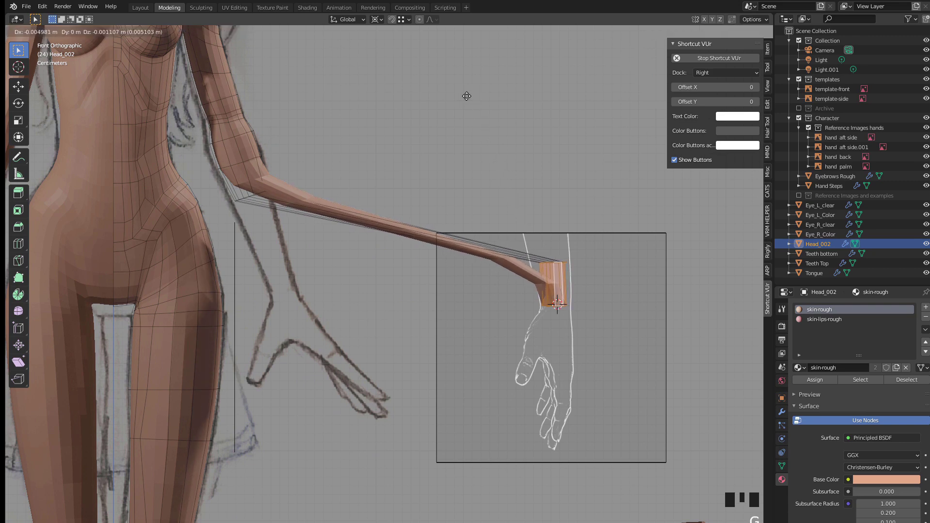
click(465, 93)
Step: Hide the Subdivision modifier of the body mesh in the viewport while keeping it for rendering
shift+middle_drag(495, 330, 429, 314)
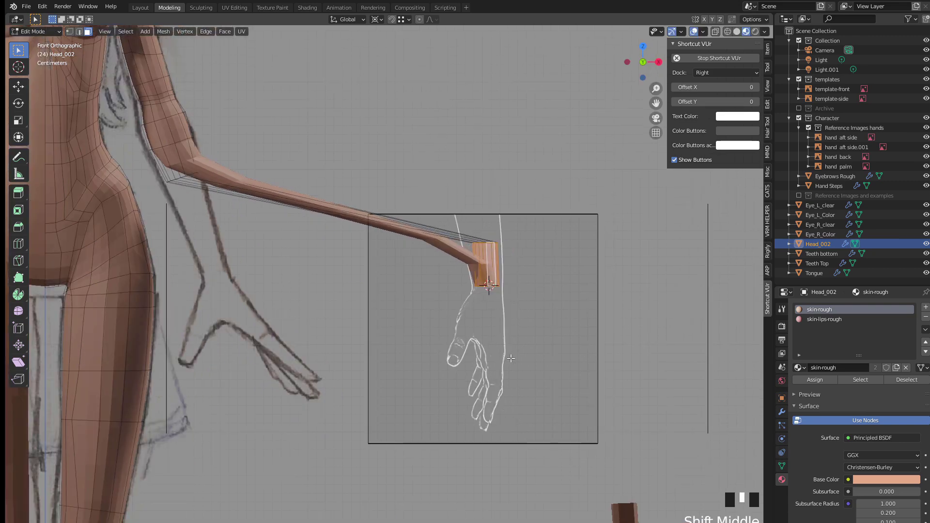
click(781, 412)
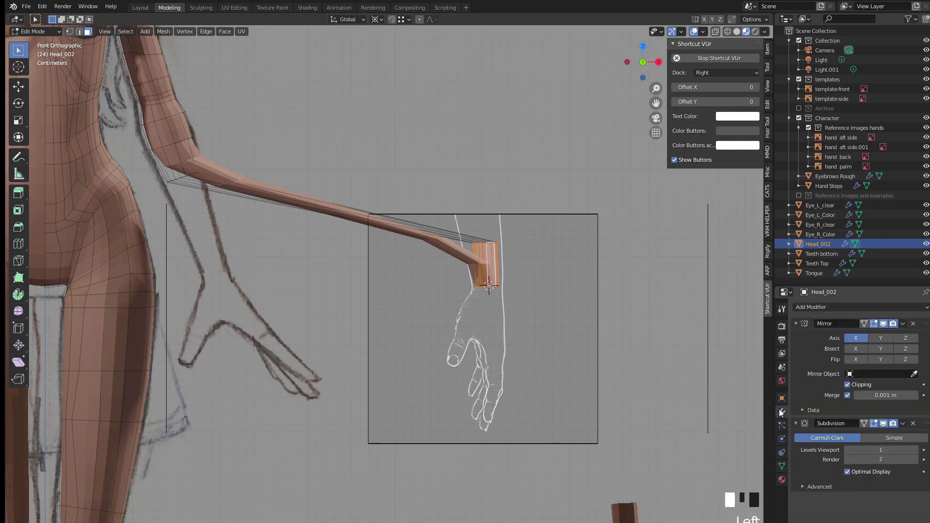
click(883, 423)
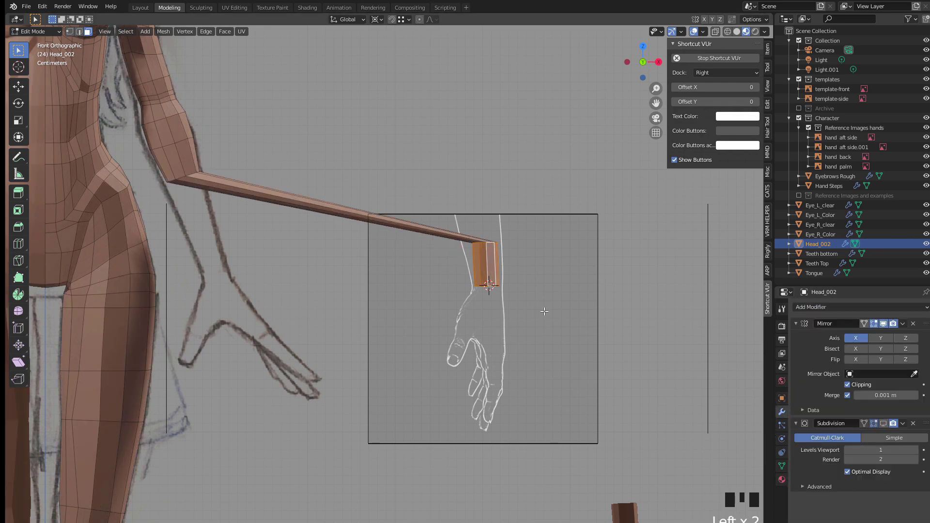
Step: Rotate and nudge the wrist face loop in small amounts so it follows the forearm outline of the hand reference
scroll(528, 270, up, 2)
shift+middle_drag(529, 270, 474, 293)
scroll(474, 292, up, 1)
key(g)
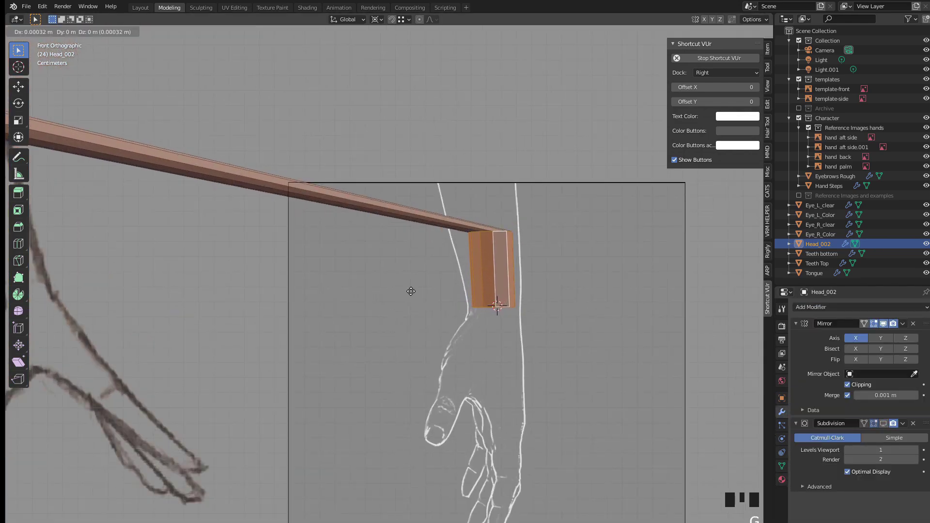
key(r)
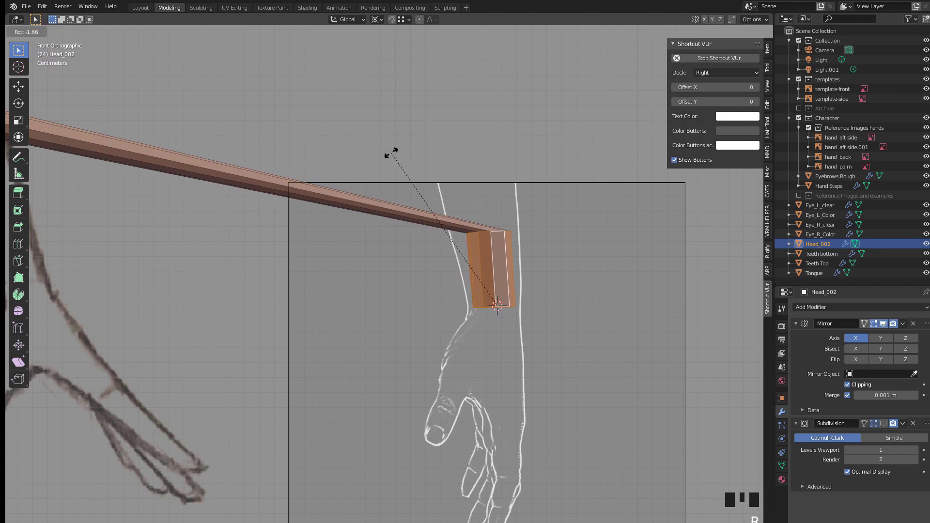
click(392, 153)
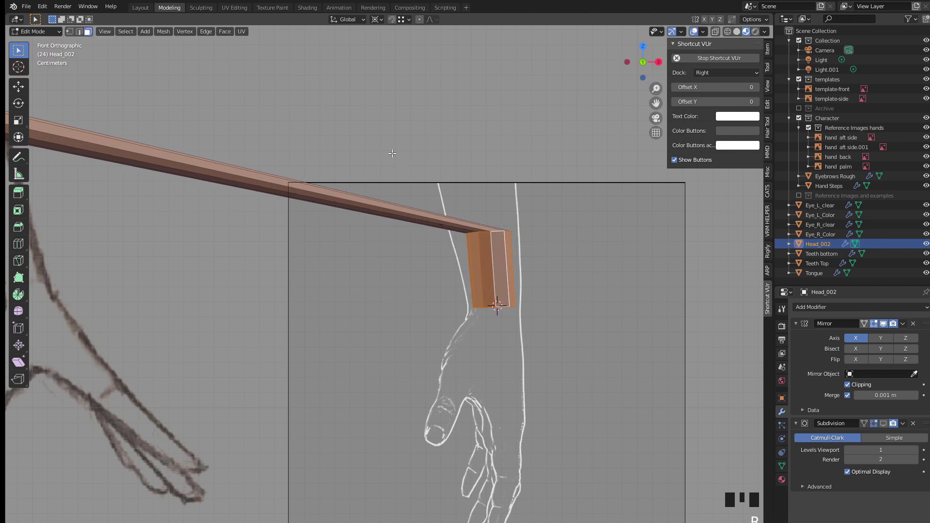
key(r)
click(380, 141)
key(g)
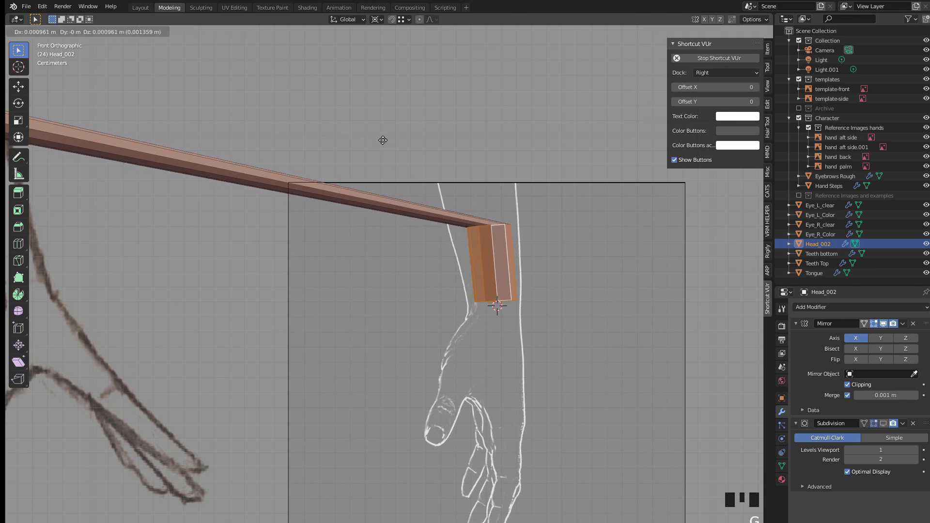
click(379, 140)
key(r)
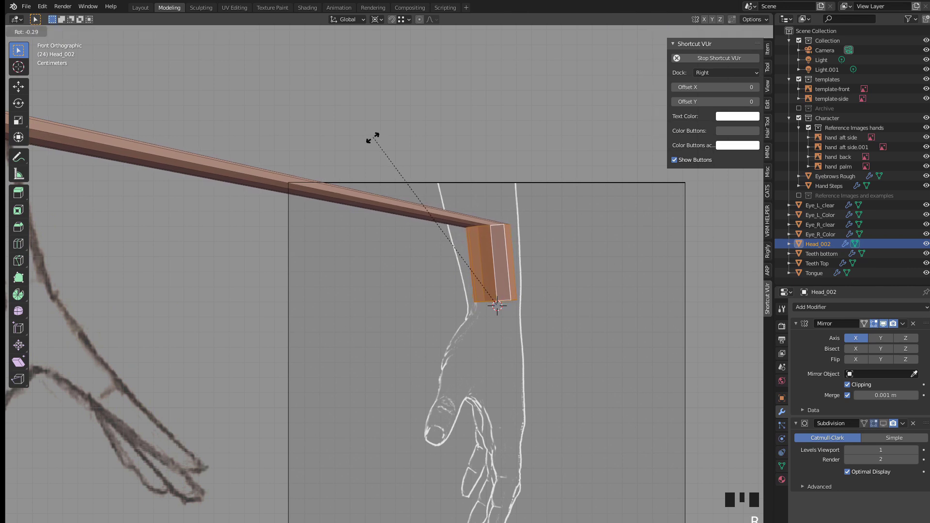
click(396, 235)
Step: Select the open edge loop at the wrist end and extrude it about 9 mm down toward the hand
key(2)
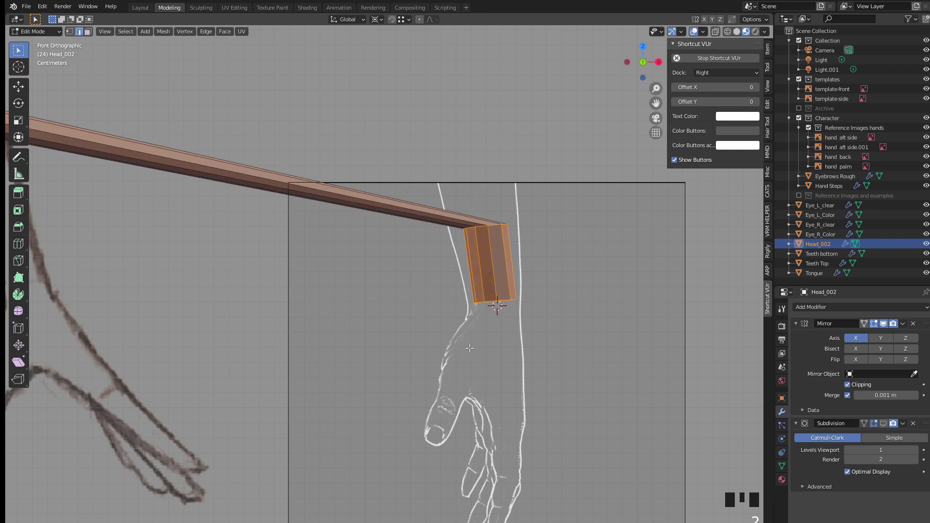
alt+click(494, 302)
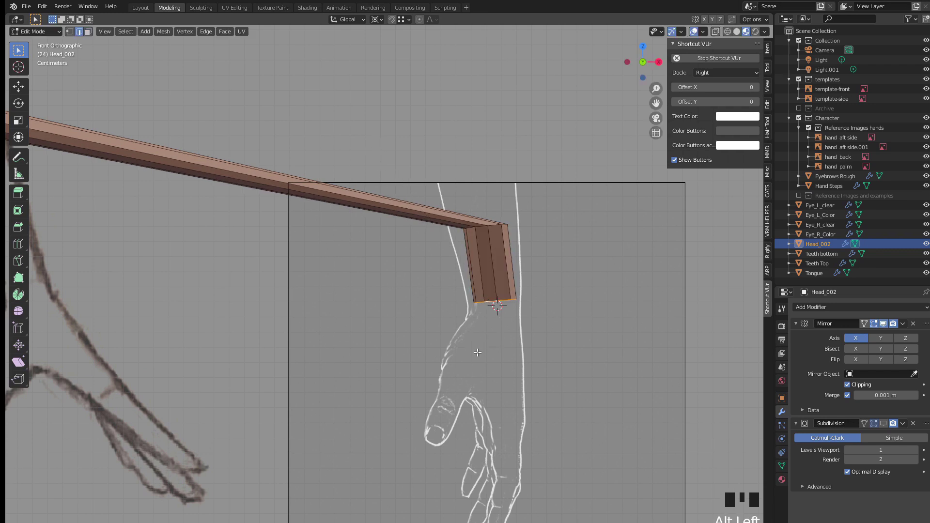
shift+middle_drag(478, 352, 438, 291)
key(e)
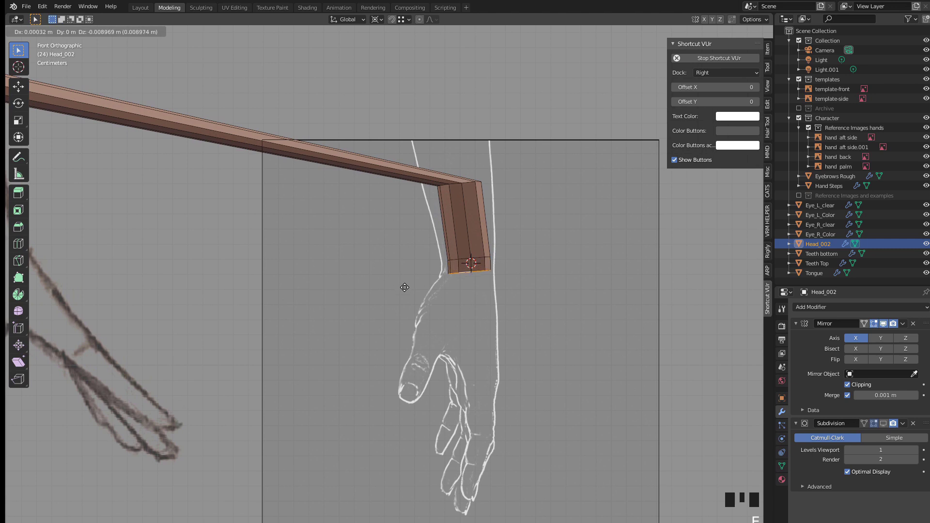
click(387, 250)
Step: Switch the pivot away from the 3D cursor and rotate the extruded wrist loop about 5° to level it
click(375, 19)
click(397, 38)
key(r)
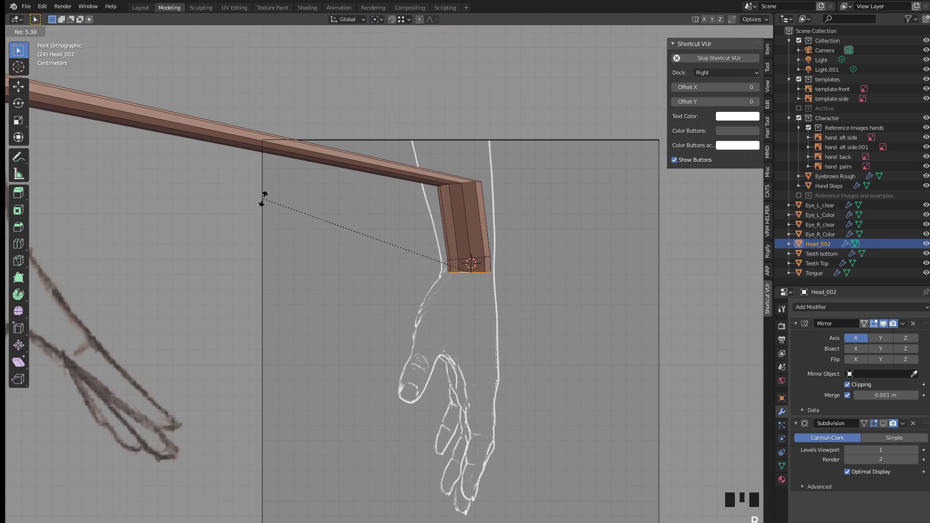
click(264, 193)
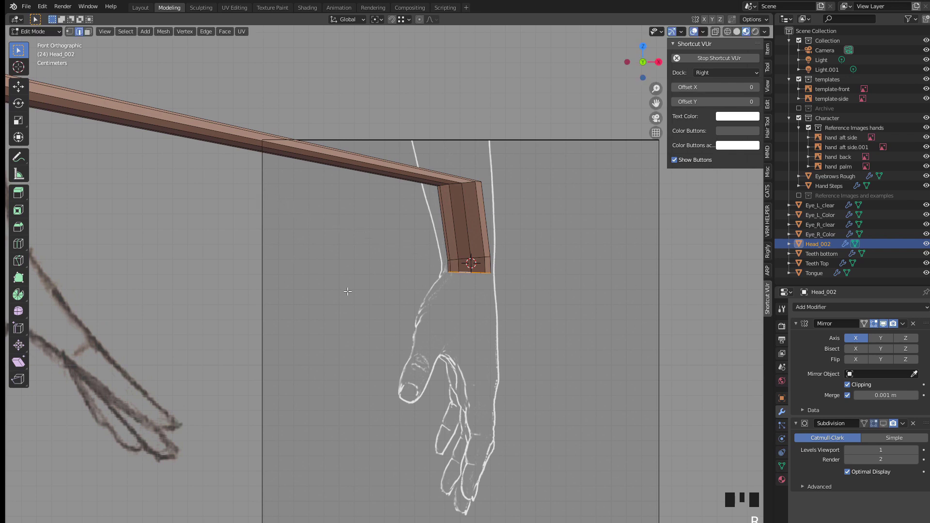
Step: Extrude the end loop about 75 mm down along the palm to the base of the fingers
key(e)
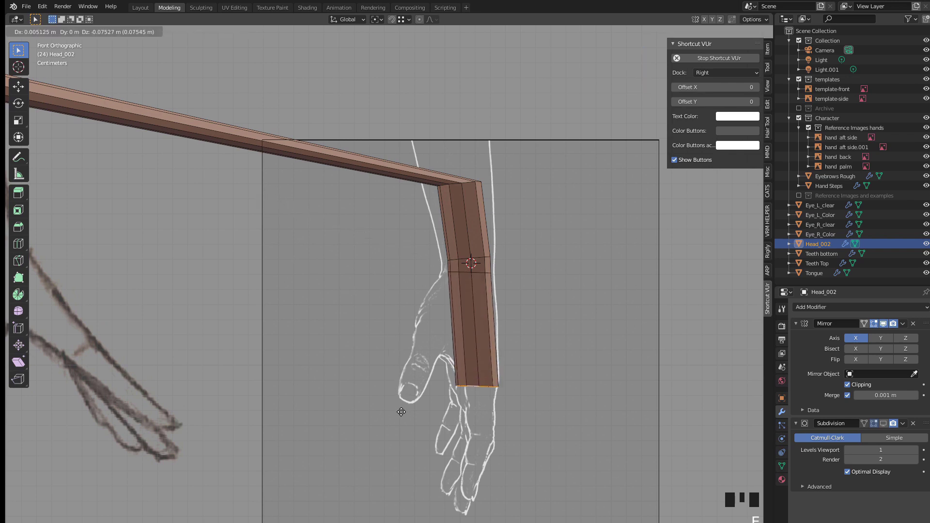
click(388, 386)
key(r)
right_click(364, 348)
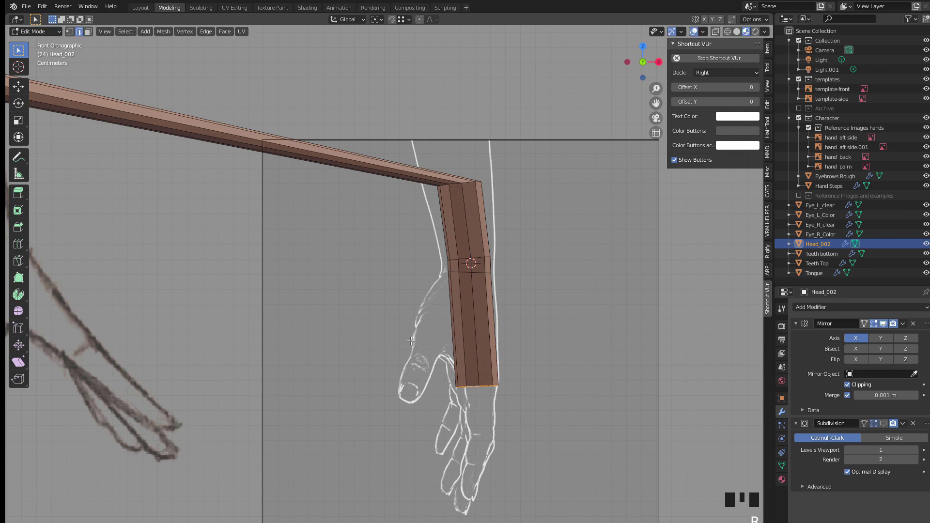
Step: From the right view, widen, tilt and move the hand's end loop to match the slanted knuckle line of the reference
middle_drag(605, 235, 656, 88)
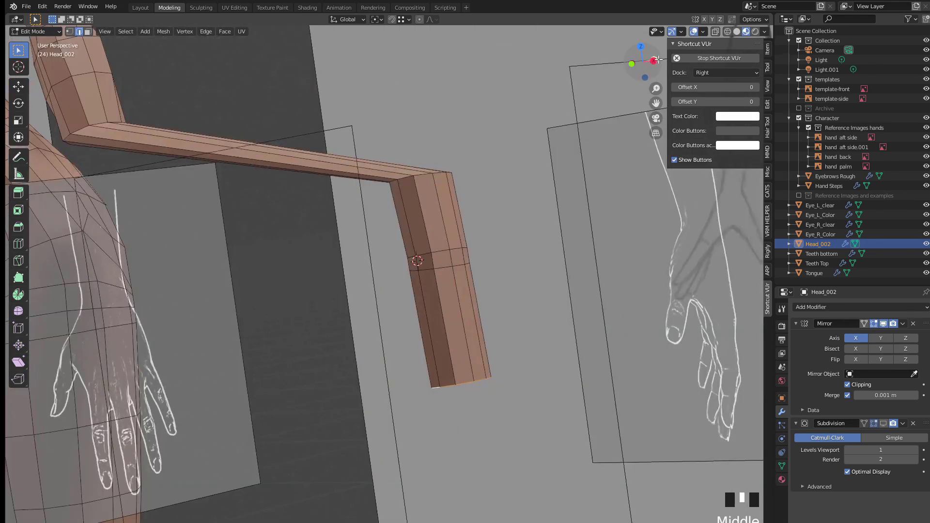
click(654, 60)
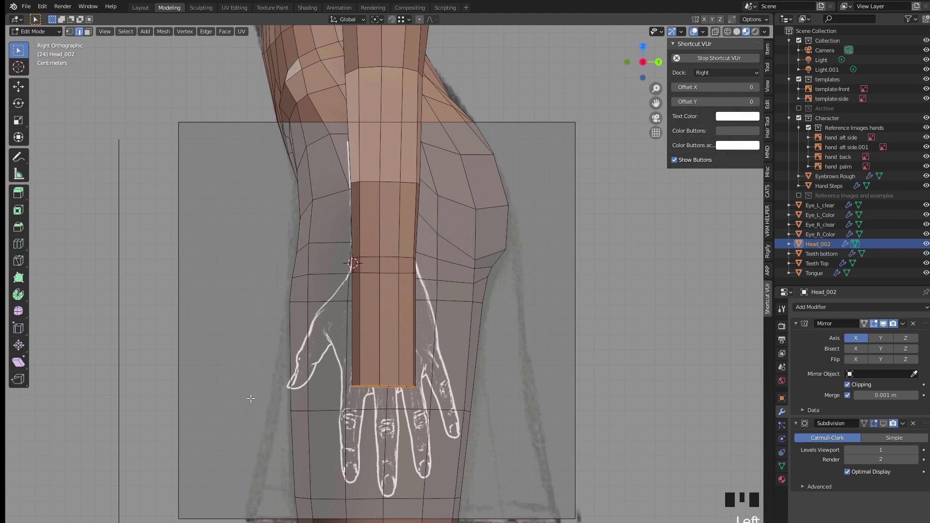
key(s)
click(213, 388)
key(g)
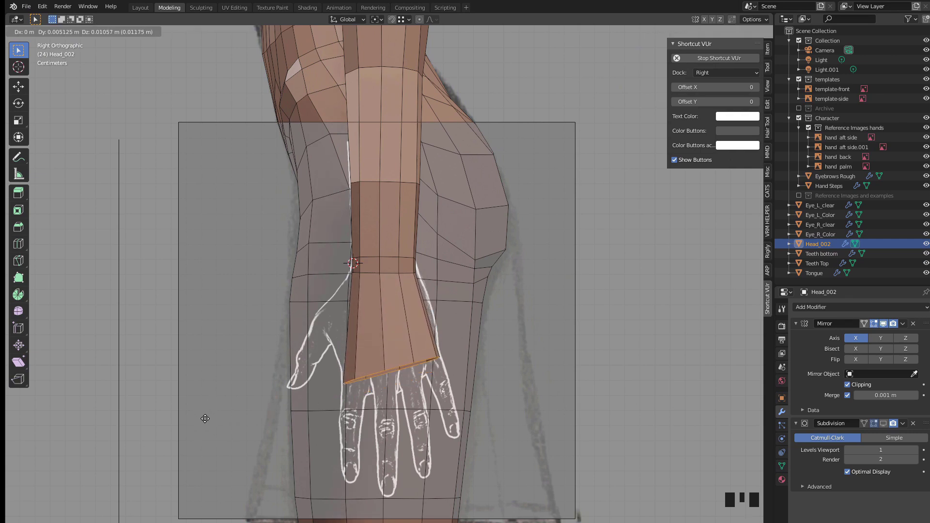
click(207, 420)
Step: Close the open end of the hand with a strip of faces between its opposite edges
middle_drag(377, 426, 381, 320)
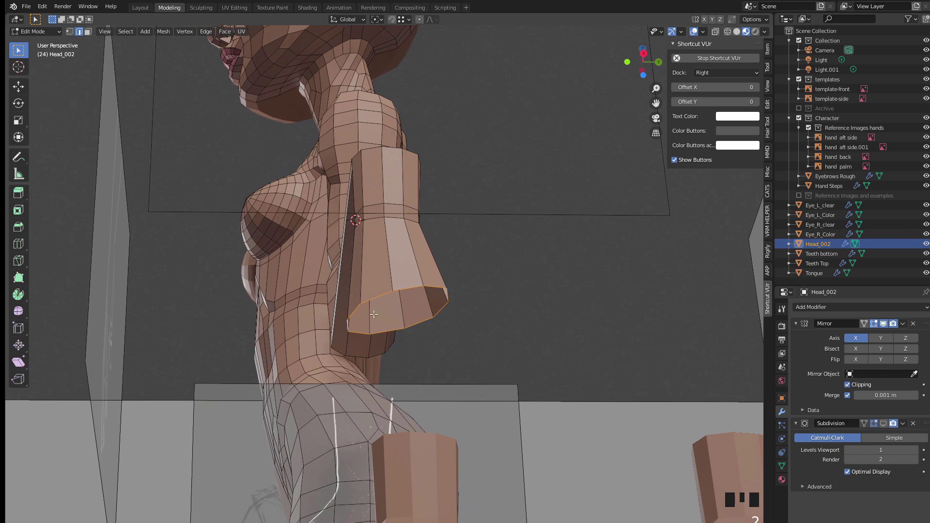
click(373, 302)
shift+click(360, 331)
key(f)
key(f)
key(f)
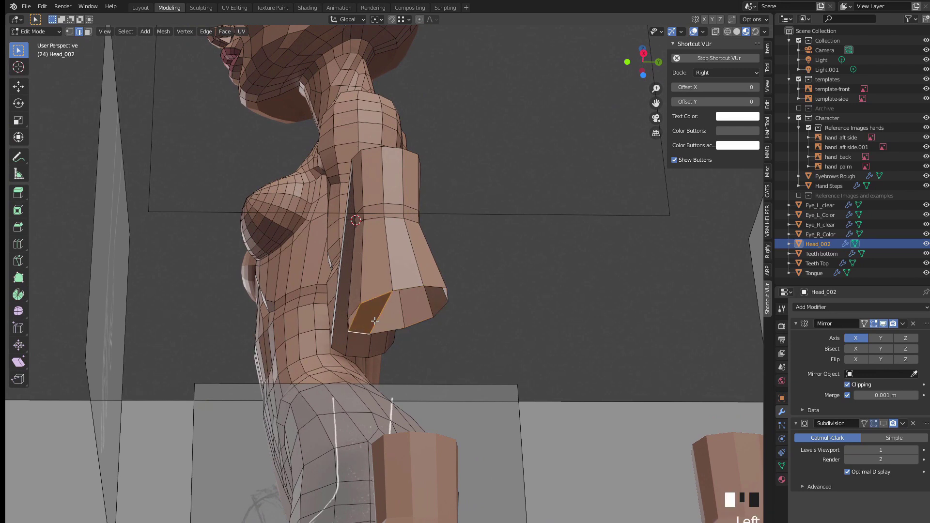
key(f)
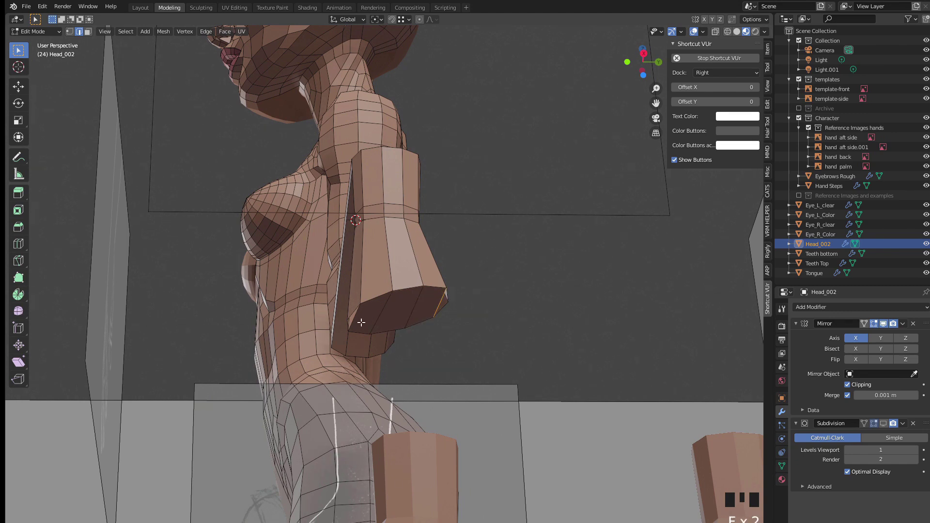
Step: Add a centred loop cut across the faces capping the hand's end
scroll(359, 315, up, 2)
middle_drag(359, 311, 269, 310)
scroll(308, 286, up, 3)
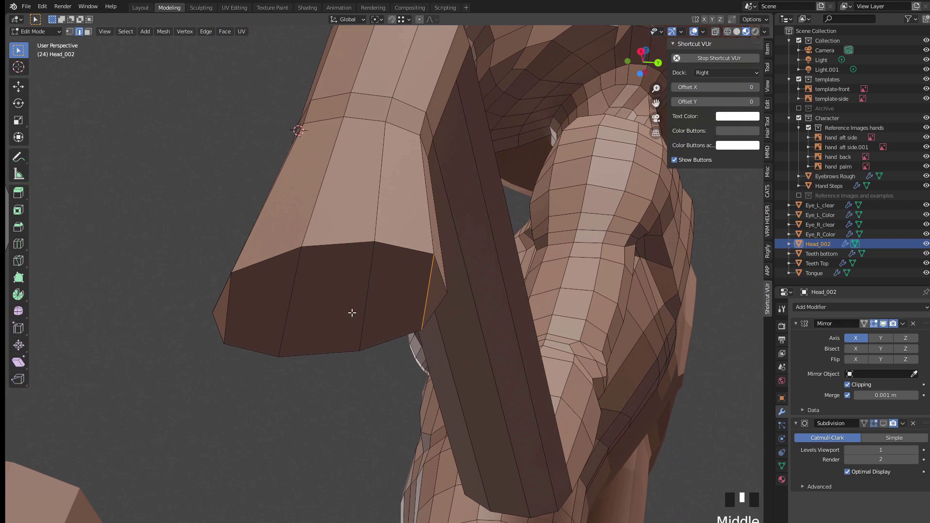
click(228, 311)
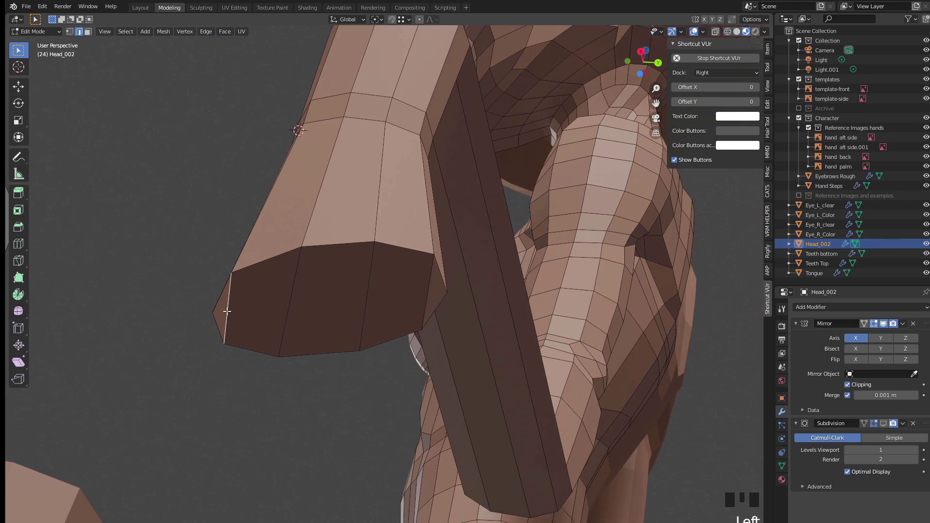
key(ctrl+r)
click(227, 311)
right_click(227, 312)
Step: Merge both end vertices of the new cut onto the neighbouring rim corners using At First
key(1)
click(212, 315)
shift+click(227, 309)
key(m)
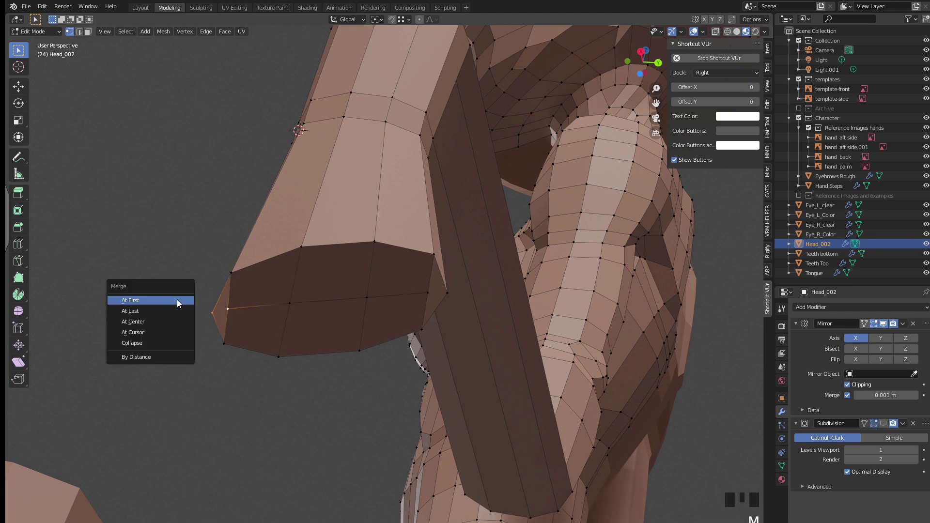
click(178, 301)
click(441, 294)
shift+click(427, 293)
key(m)
click(268, 292)
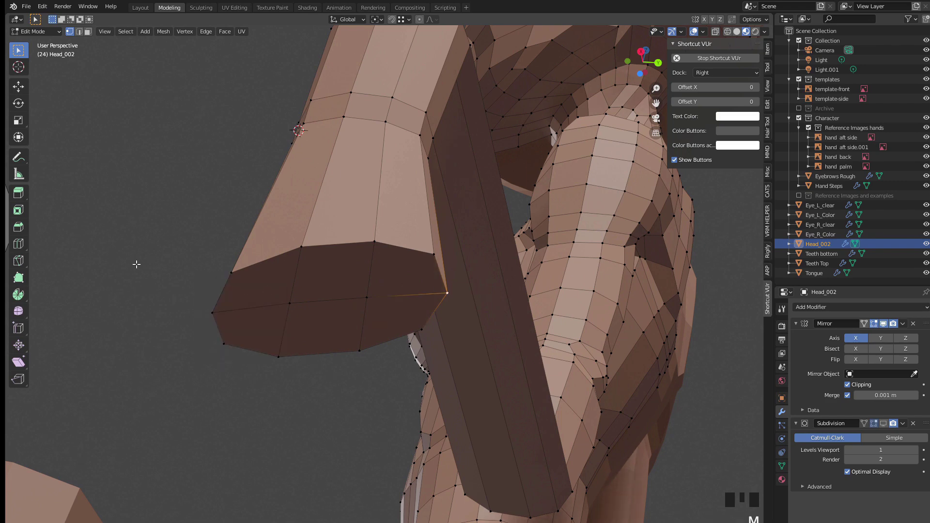
middle_drag(254, 298, 306, 301)
middle_drag(331, 278, 425, 315)
key(2)
shift+click(457, 309)
middle_drag(402, 277, 235, 291)
key(s)
key(x)
right_click(275, 300)
key(s)
key(y)
right_click(275, 301)
shift+click(407, 308)
key(s)
key(y)
right_click(239, 304)
Step: Align the two corner vertices on the thumb side of the hand's end by scaling them to 0 along Y
middle_drag(240, 304, 324, 322)
key(1)
click(315, 331)
shift+click(334, 264)
key(s)
key(y)
key(0)
click(330, 264)
Step: Try to align the two corner vertices on the little-finger side of the hand's end by scaling, and undo it
middle_drag(337, 315, 412, 317)
click(447, 309)
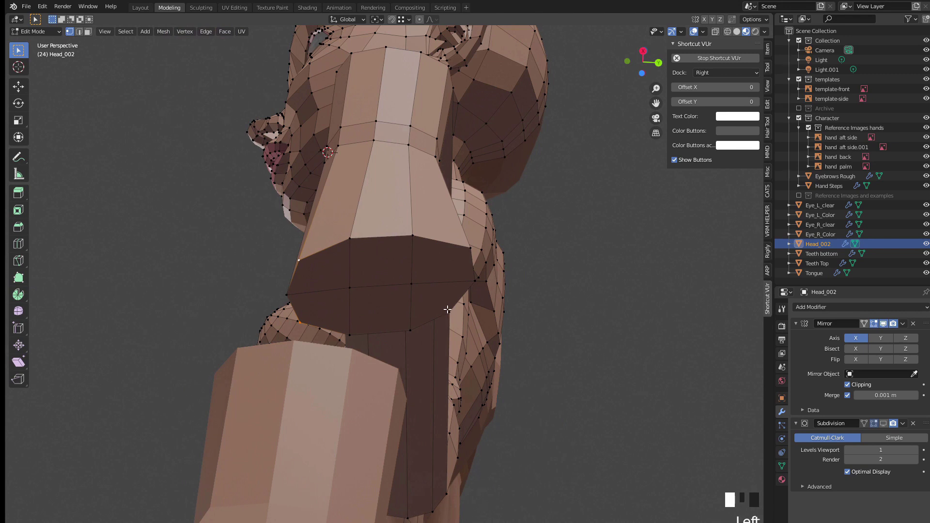
shift+click(470, 247)
middle_drag(353, 274, 359, 288)
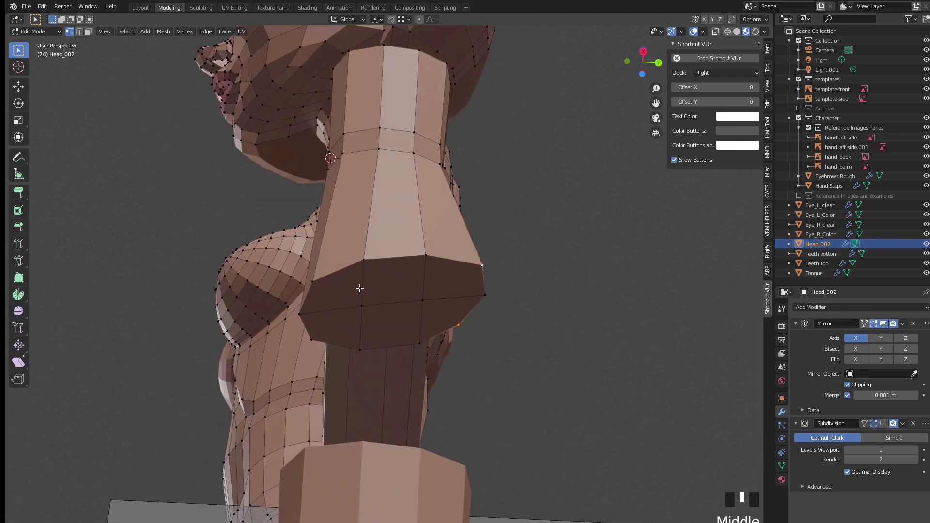
key(s)
key(0)
click(359, 287)
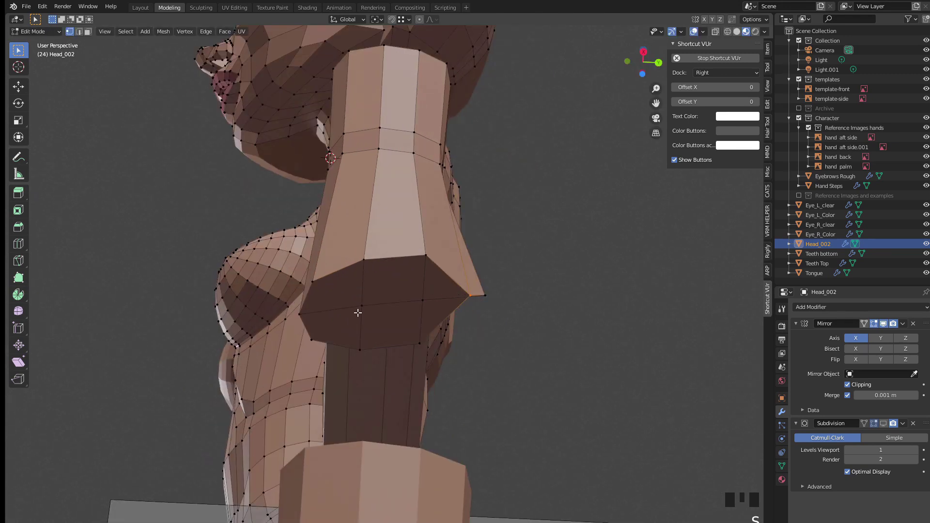
key(ctrl+z)
key(s)
key(y)
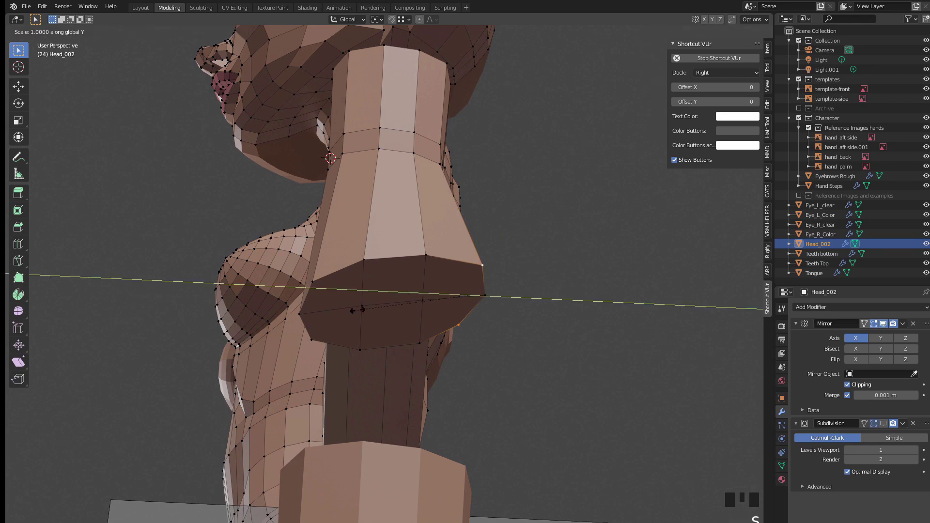
right_click(358, 310)
Step: From the front view, move the palm-side vertices of the hand's end about 4 mm inward to the reference outline
middle_drag(357, 322, 421, 269)
scroll(429, 287, up, 4)
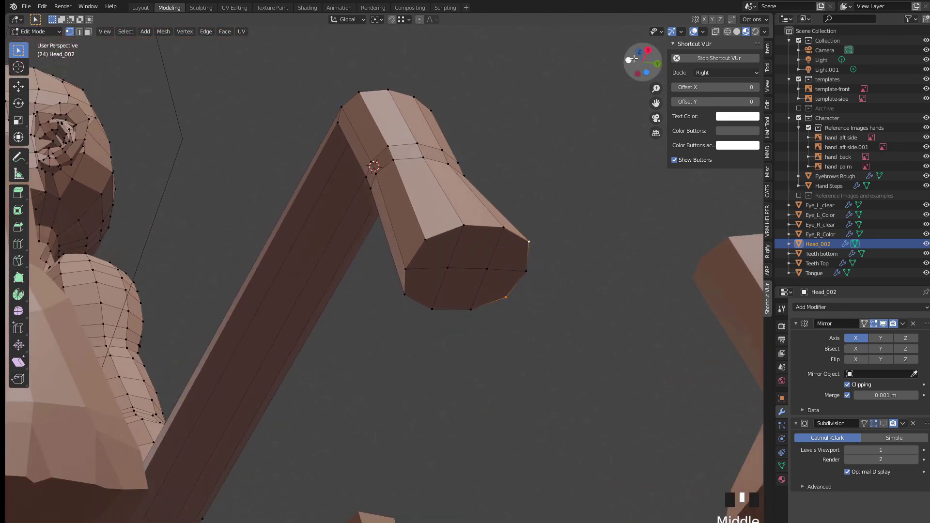
click(631, 59)
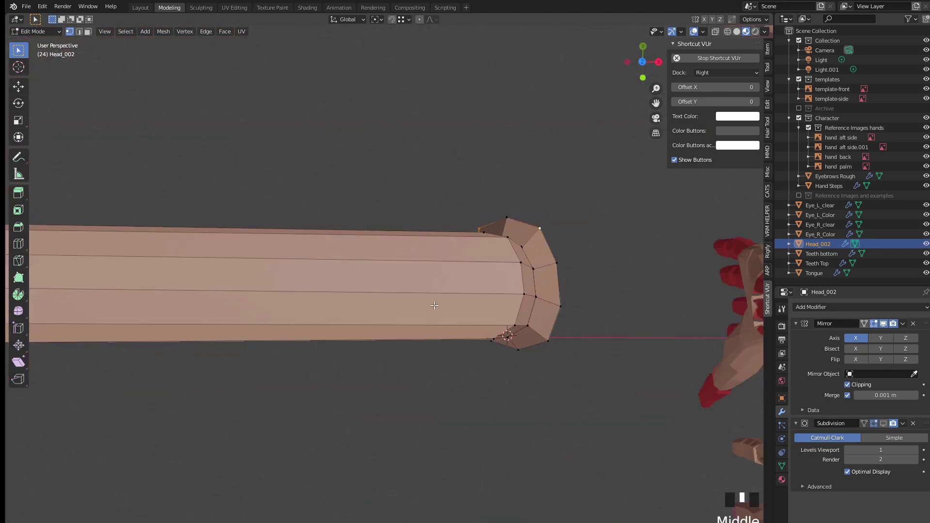
scroll(435, 305, down, 3)
middle_drag(438, 271, 460, 271)
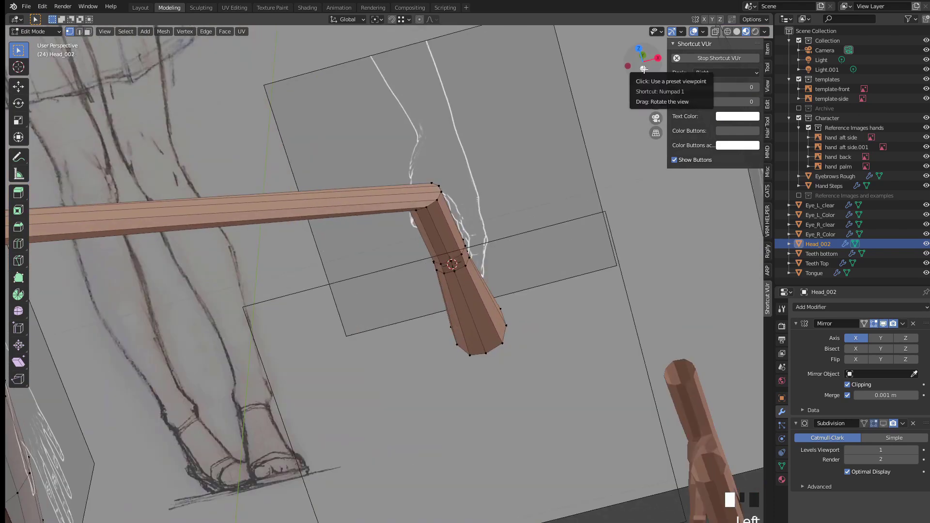
click(644, 70)
scroll(425, 375, up, 2)
click(462, 408)
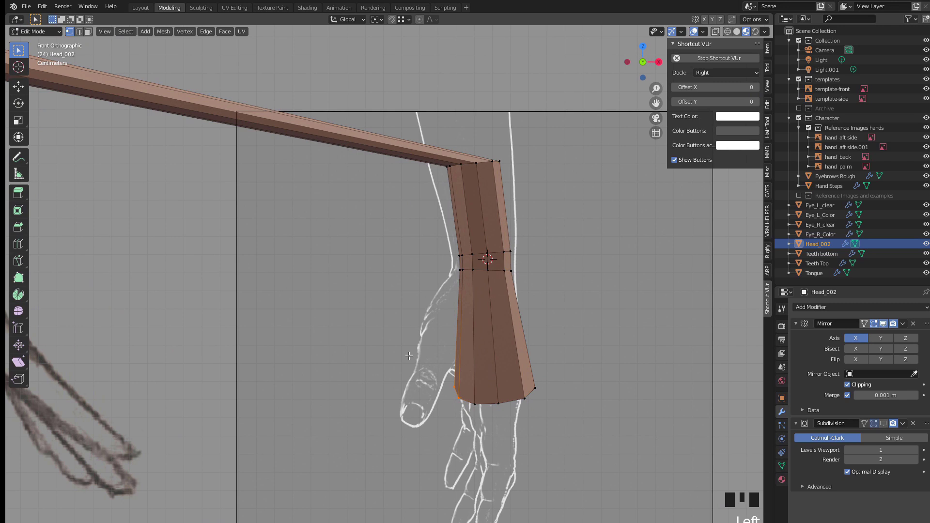
key(g)
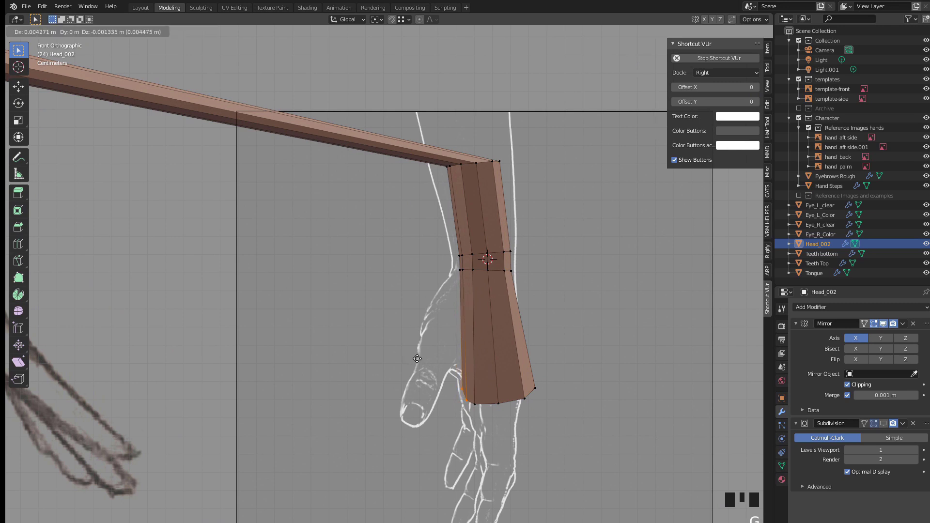
click(418, 358)
Step: Move the back-of-hand vertices at the hand's end inward along X to the front reference outline
key(alt+z)
click(534, 388)
key(alt+z)
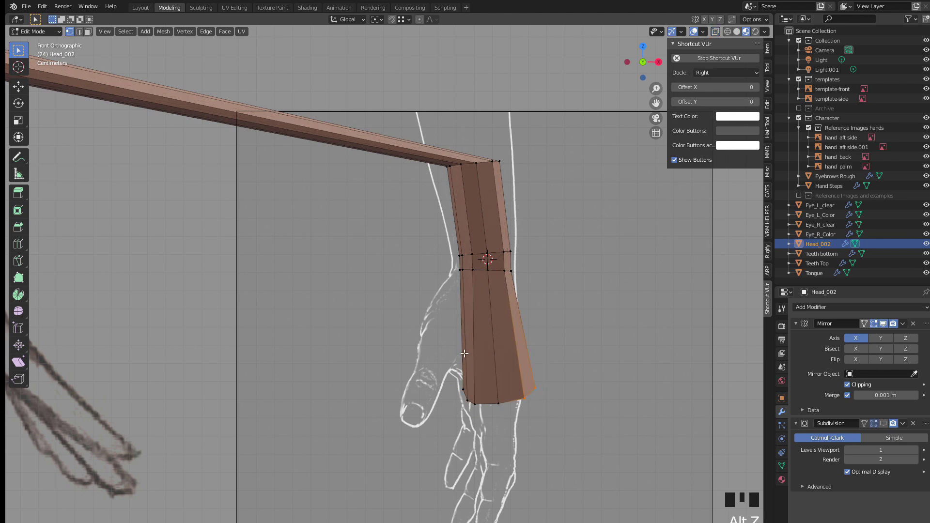
key(g)
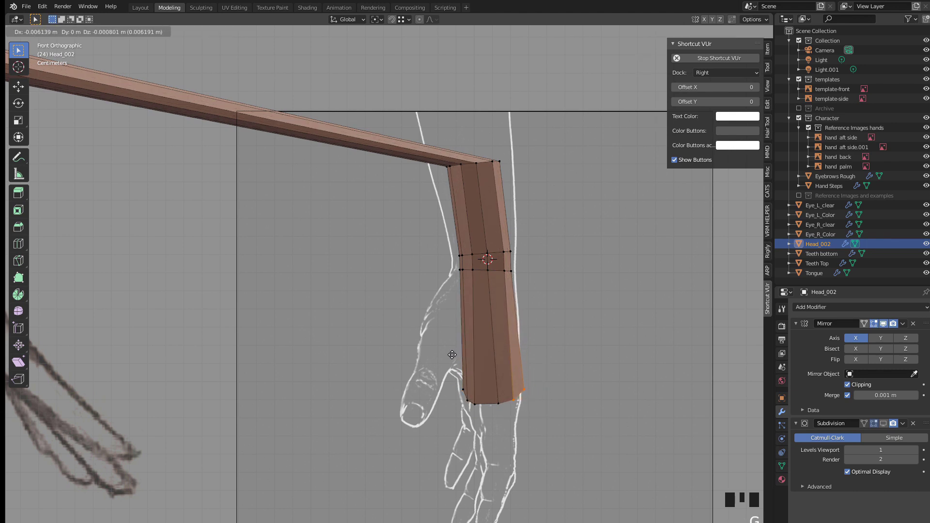
click(450, 355)
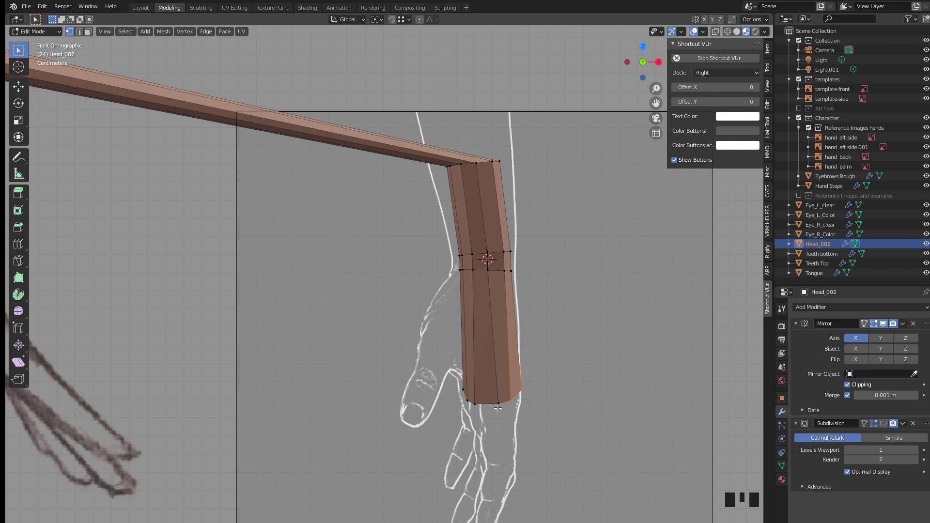
Step: Edge-slide the lengthwise edge row across the middle of the hand's end cap by about -0.15
middle_drag(497, 408, 462, 356)
ctrl+shift+click(462, 356)
key(g)
key(g)
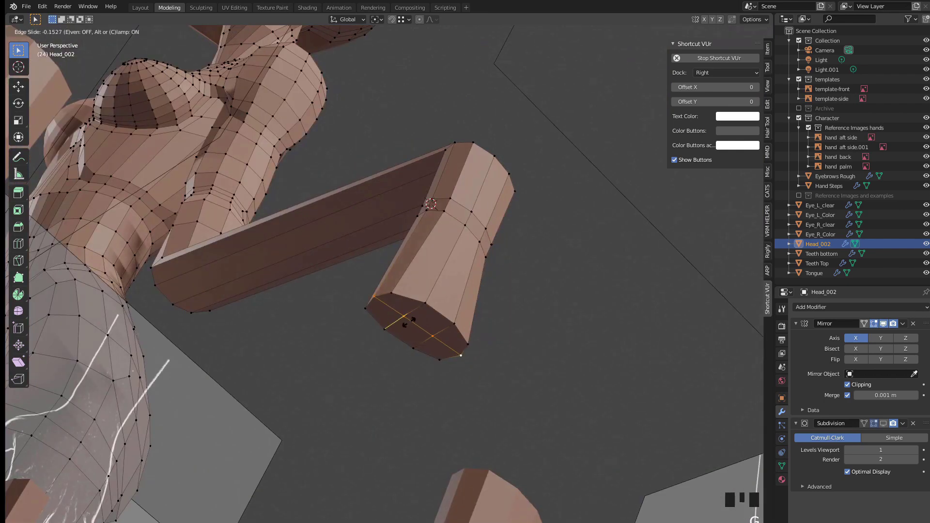
click(409, 321)
Step: Isolate the hand by selecting all its forearm, wrist and palm faces with X-ray on, inverting the selection and hiding the rest
middle_drag(409, 320, 388, 242)
click(646, 60)
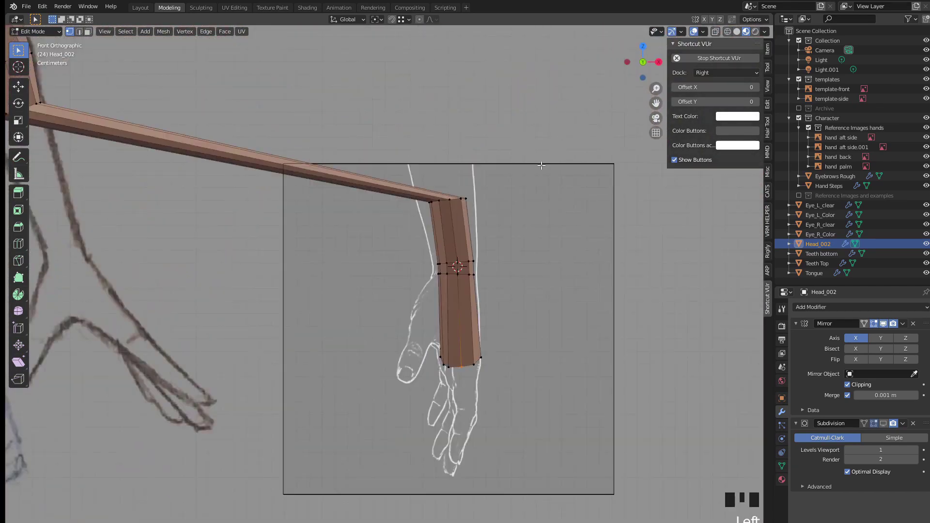
middle_drag(488, 344, 537, 207)
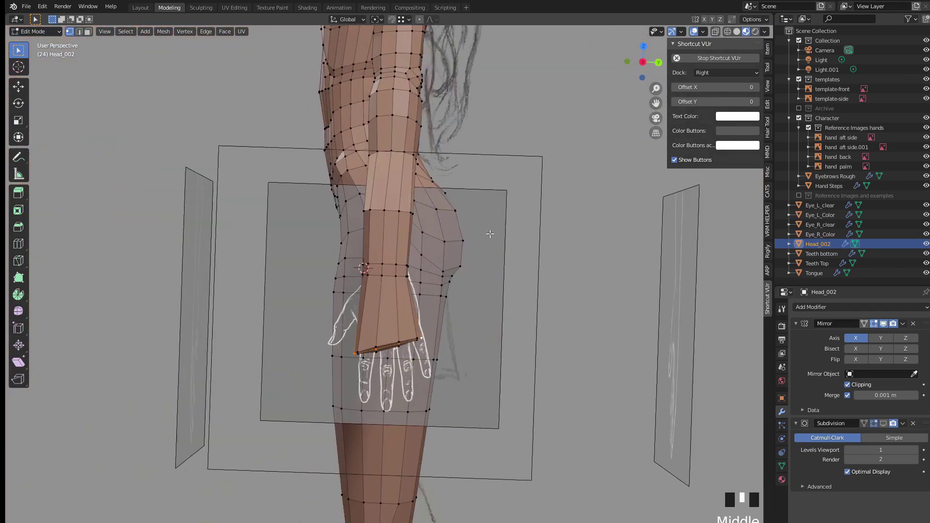
middle_drag(445, 240, 322, 277)
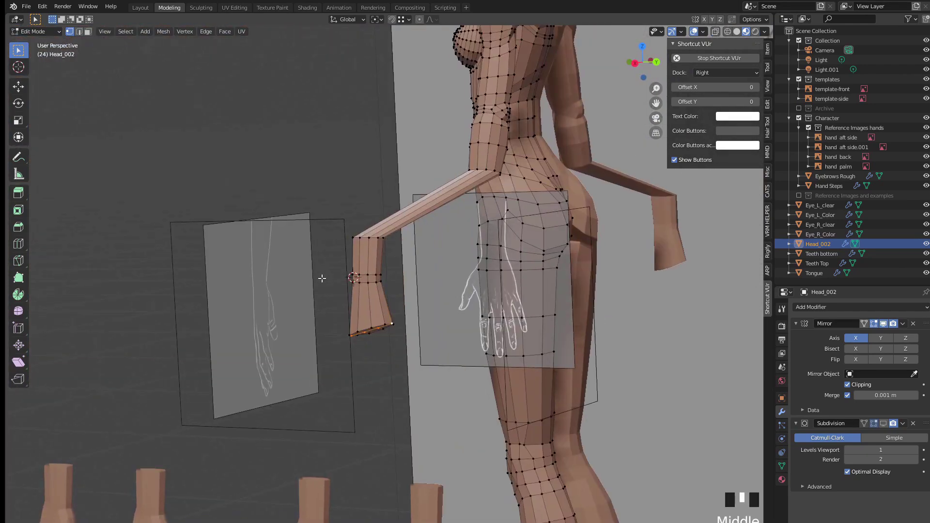
key(3)
drag(324, 254, 411, 363)
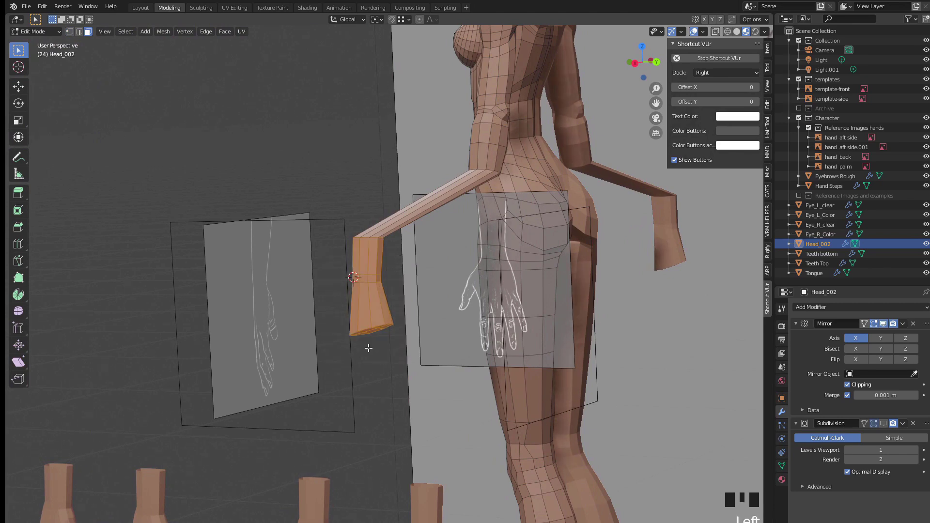
key(alt+z)
click(317, 252)
drag(317, 245, 412, 367)
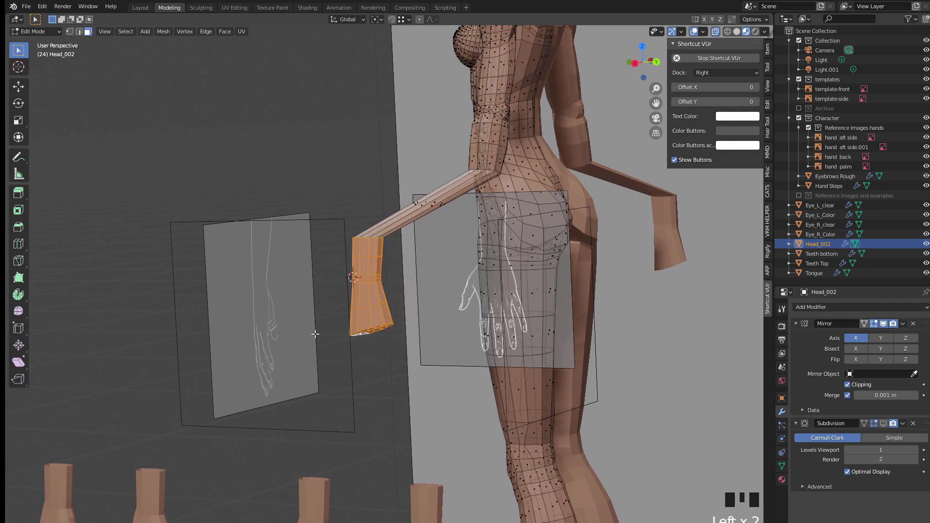
middle_drag(343, 358, 321, 309)
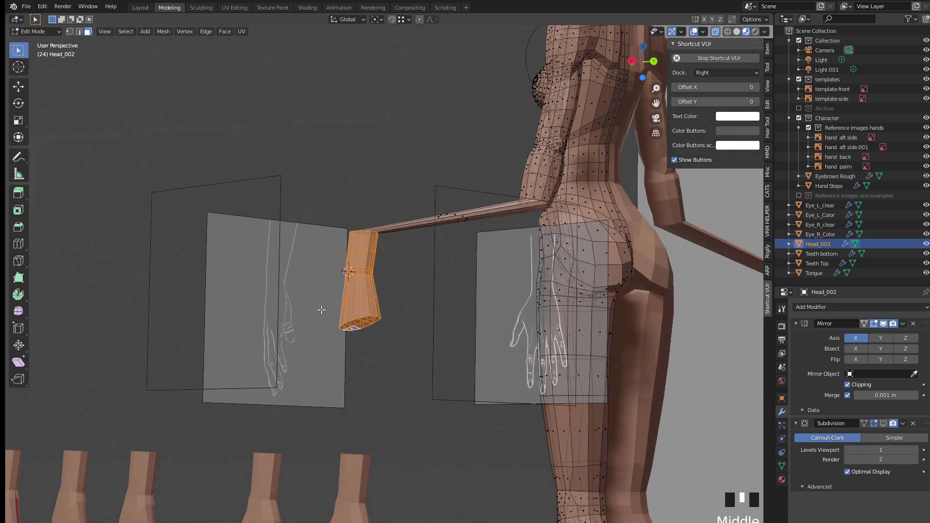
key(ctrl+i)
key(h)
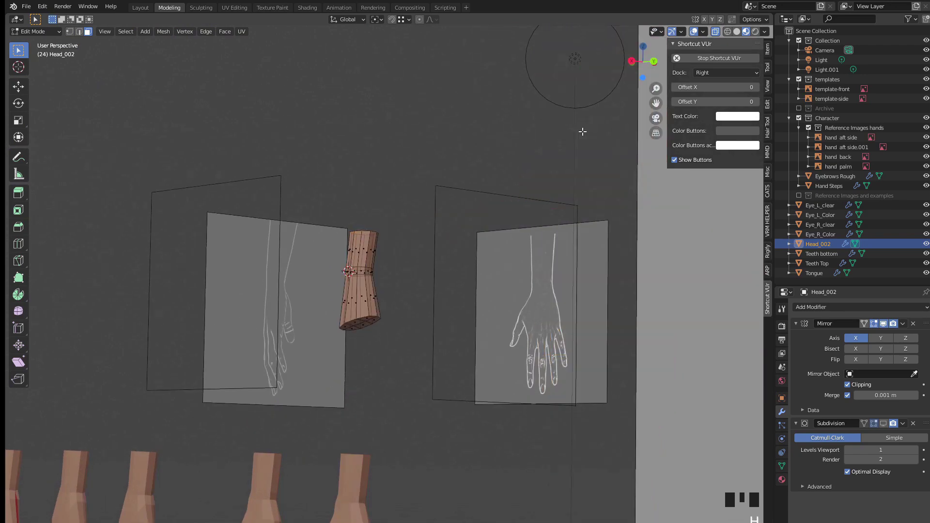
Step: Frame the isolated hand from the right view with its reference image visible, and save the file
click(631, 60)
key(a)
key(KP_Decimal)
click(168, 258)
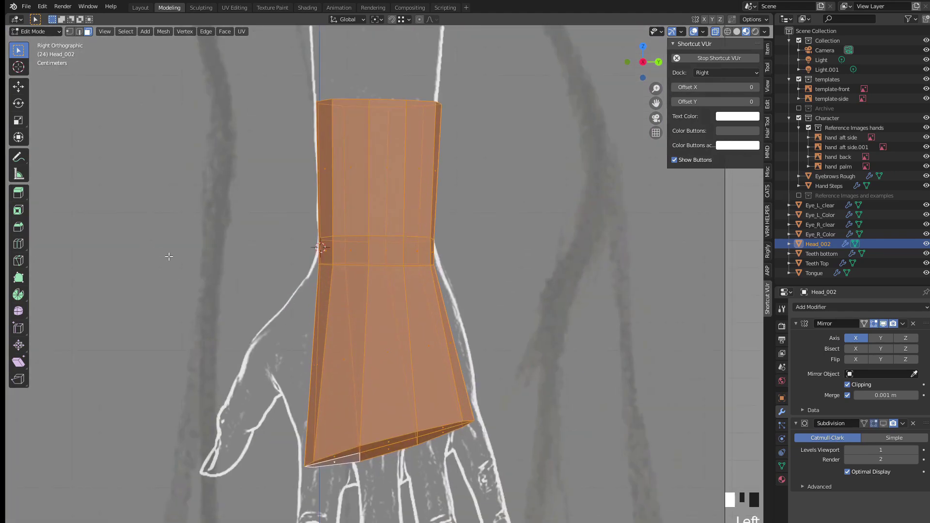
scroll(169, 257, down, 3)
shift+middle_drag(234, 300, 224, 250)
click(225, 250)
key(ctrl+s)
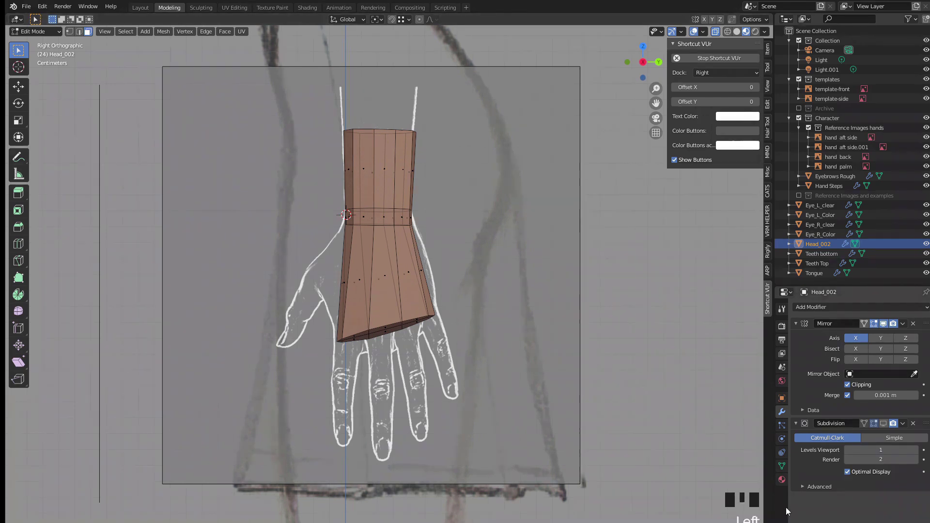
Step: Examine the first example hands of the Hand Steps object in Edit Mode, with X-ray off, for the palm's loops and outline
scroll(416, 266, down, 2)
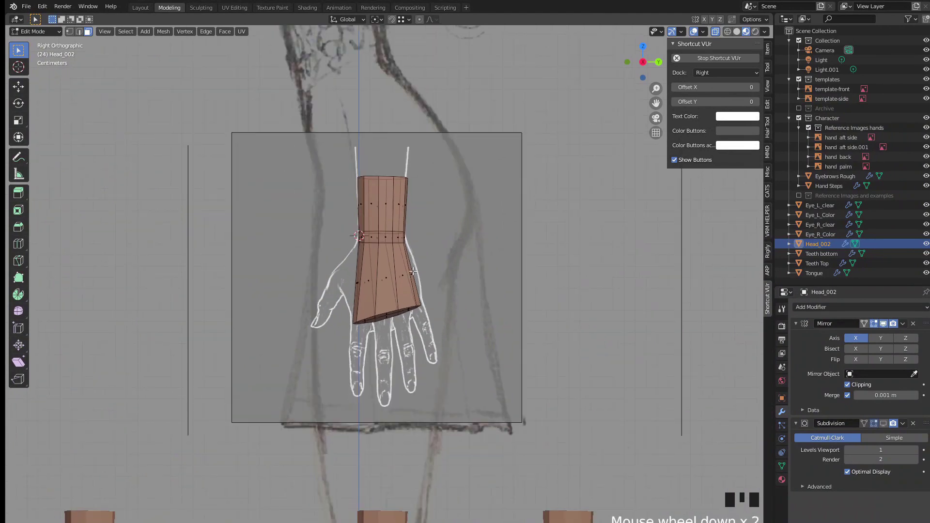
key(Tab)
scroll(418, 277, down, 3)
shift+middle_drag(418, 277, 351, 307)
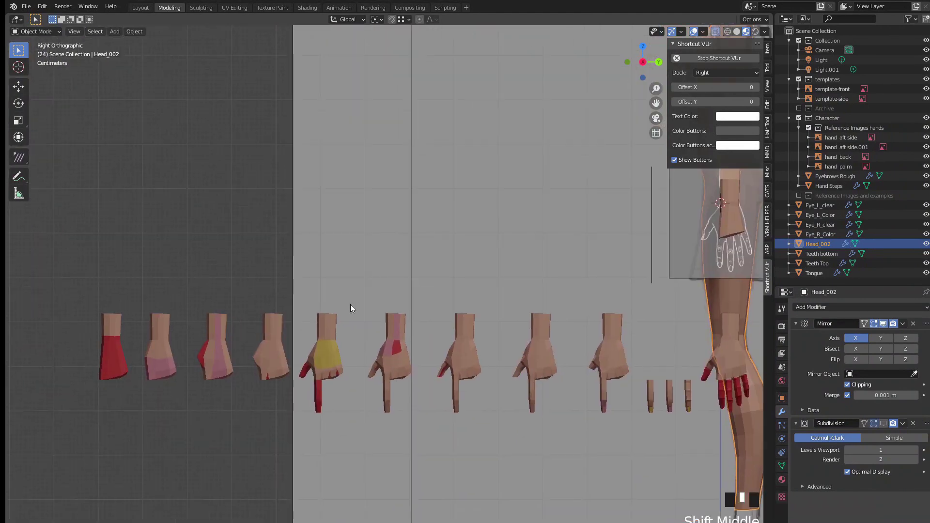
click(112, 356)
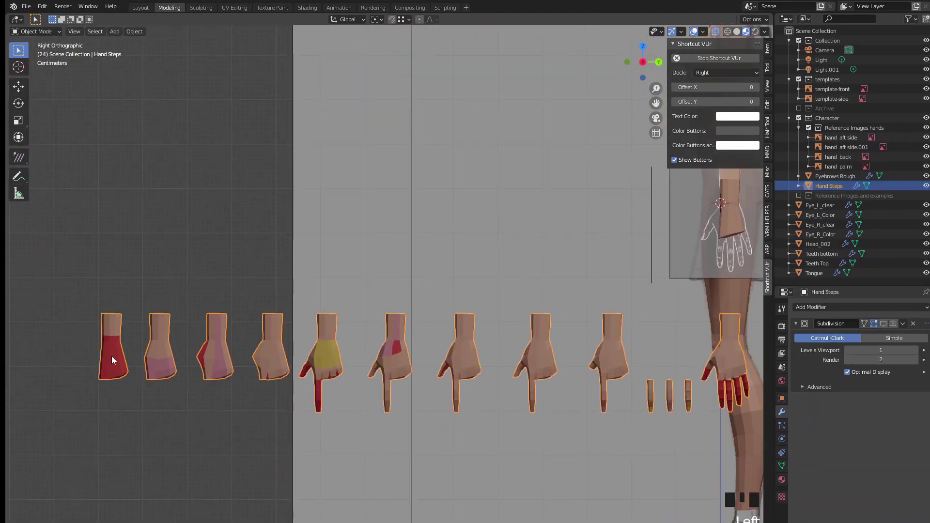
key(Tab)
drag(94, 334, 120, 375)
scroll(210, 357, up, 4)
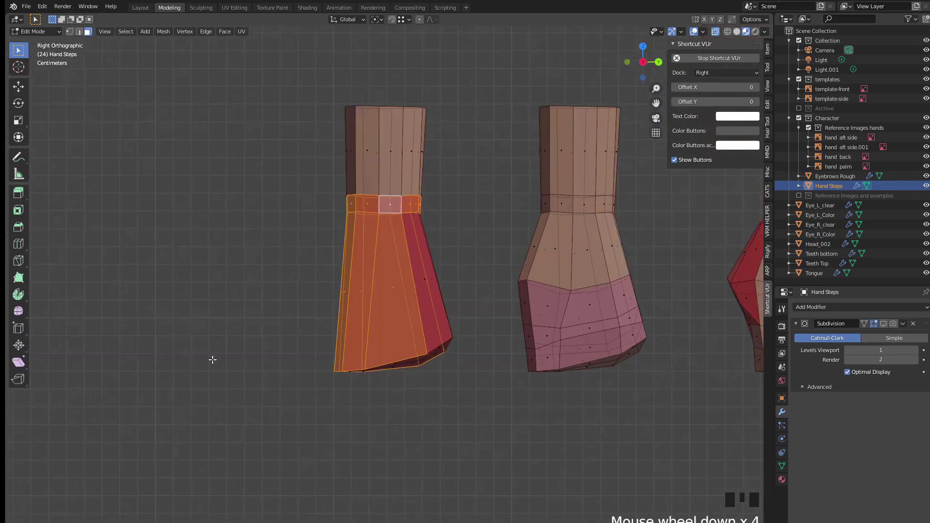
click(235, 355)
key(alt+z)
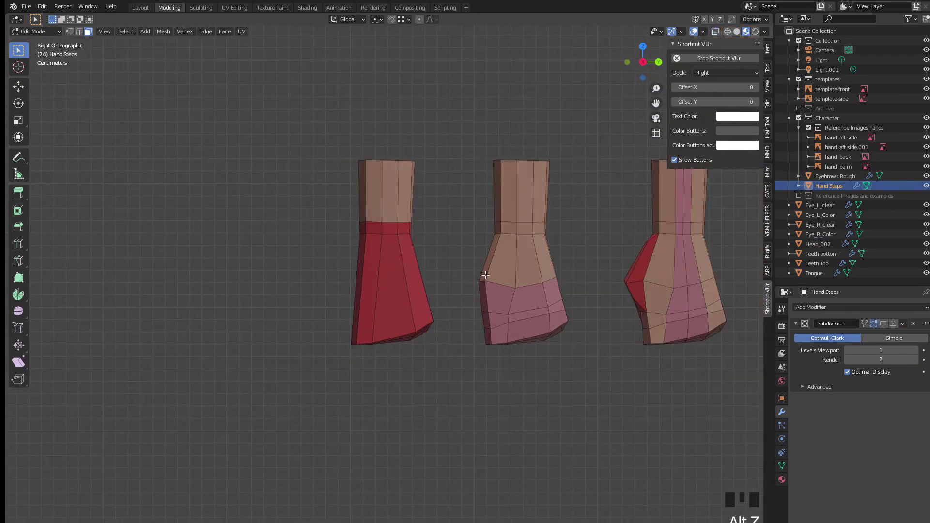
scroll(499, 312, down, 2)
scroll(490, 286, up, 2)
scroll(488, 336, down, 2)
scroll(471, 315, up, 2)
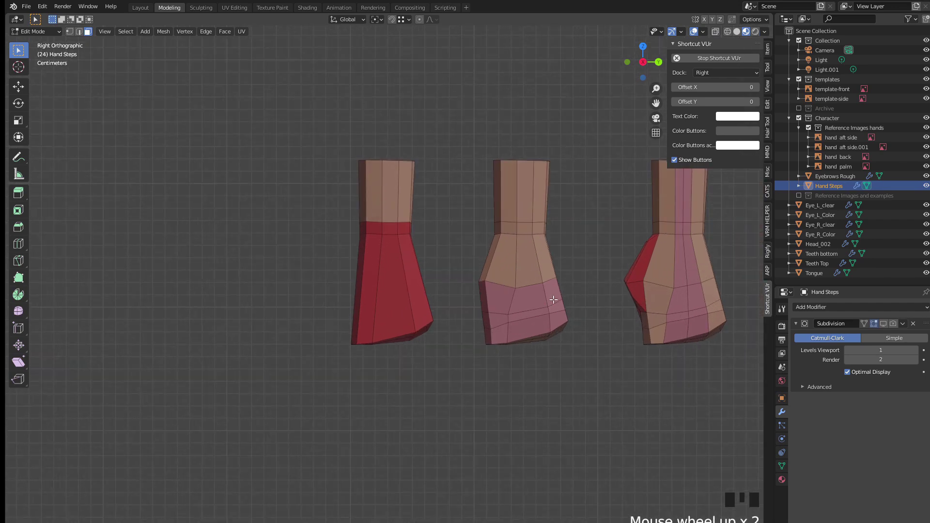
Step: Switch editing from Hand Steps back to Head_002 and frame its hand mesh from the right view
shift+middle_drag(519, 309, 416, 322)
scroll(417, 322, down, 2)
shift+middle_drag(678, 208, 436, 293)
click(532, 272)
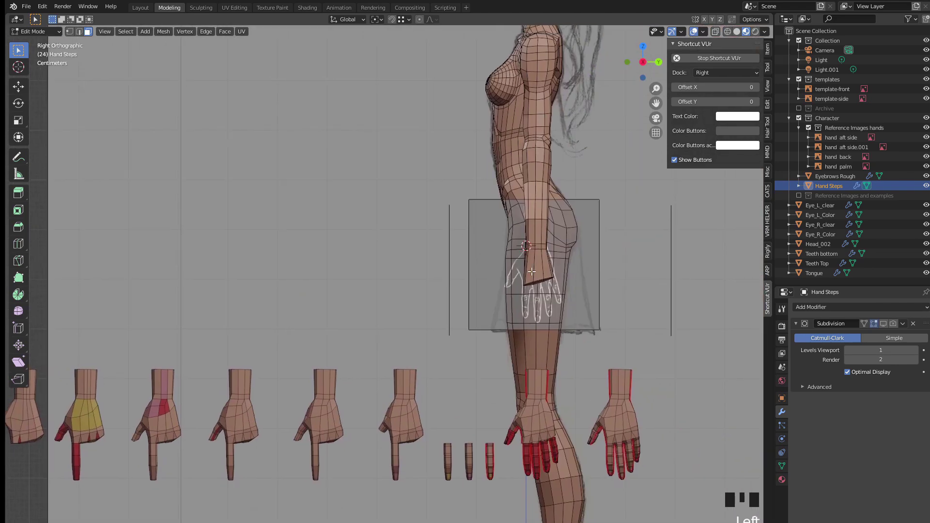
key(alt+q)
drag(522, 259, 566, 290)
key(KP_Decimal)
scroll(378, 267, down, 4)
click(373, 266)
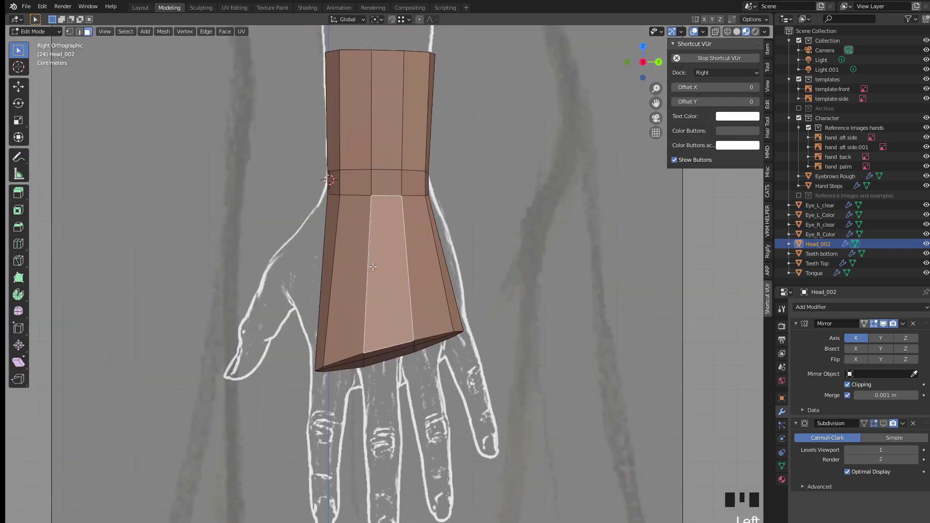
Step: Add three loop cuts around the palm: one near the knuckles, one in the upper palm and one between them
key(ctrl+r)
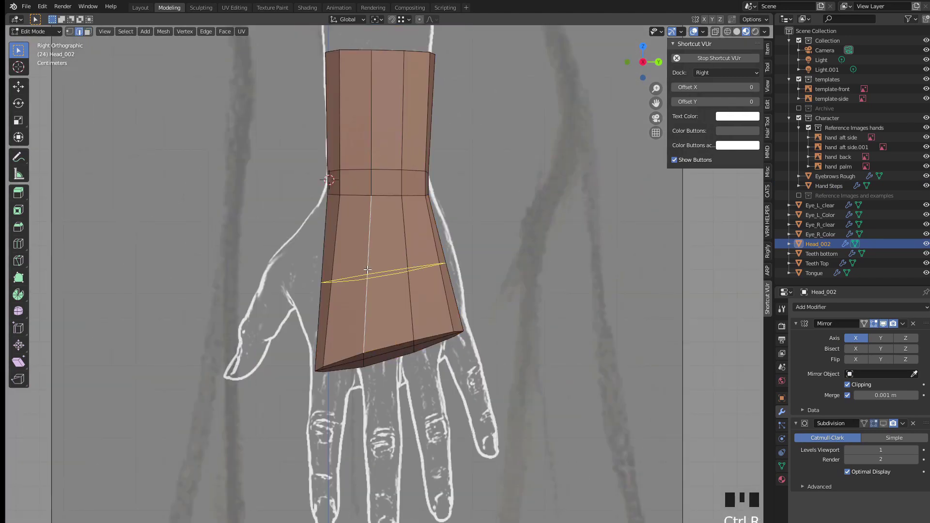
click(369, 284)
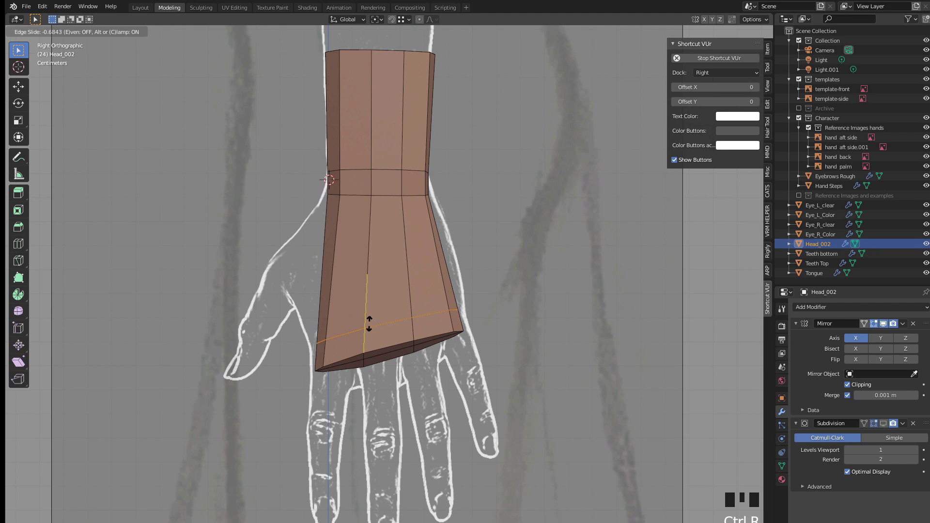
right_click(369, 322)
key(g)
key(g)
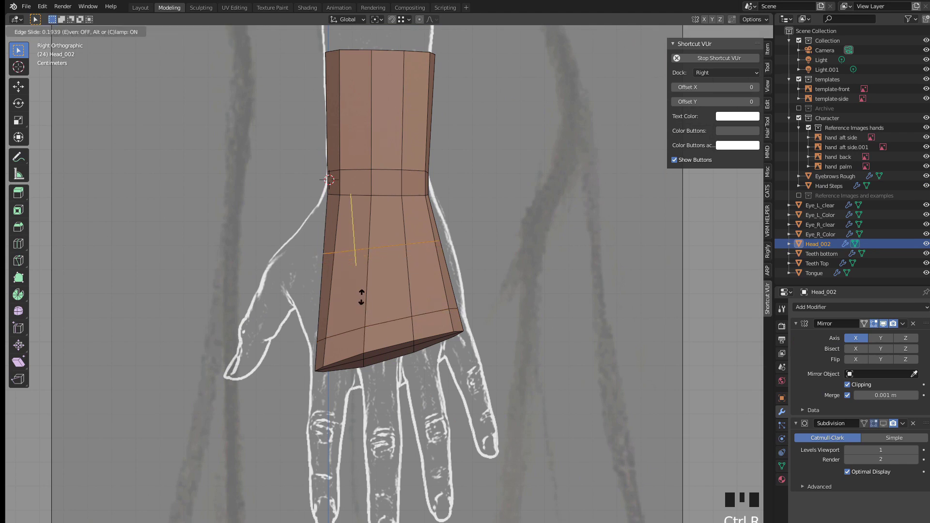
click(361, 298)
key(ctrl+r)
click(334, 309)
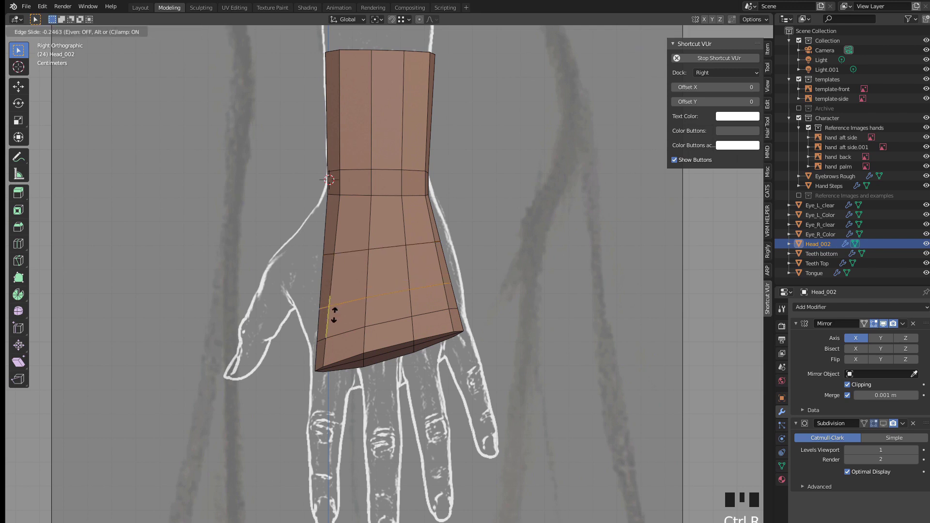
click(329, 307)
Step: Move the thumb-side vertices of the upper palm loop outward toward the base of the reference thumb
key(1)
drag(300, 242, 347, 272)
middle_drag(295, 265, 649, 63)
click(646, 61)
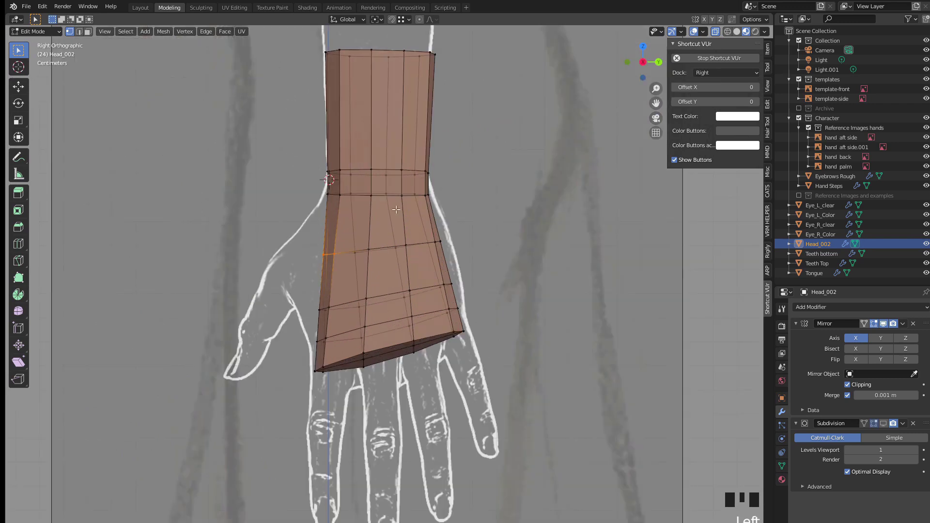
key(g)
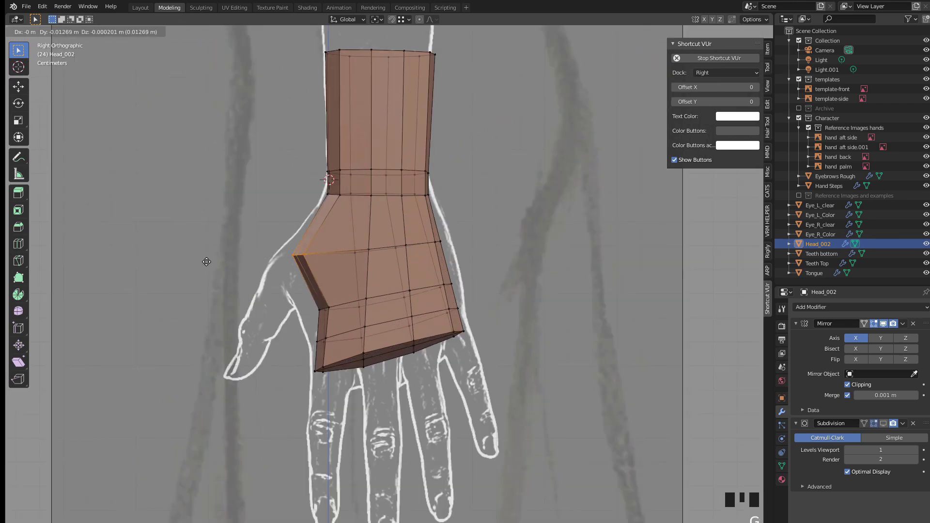
click(213, 259)
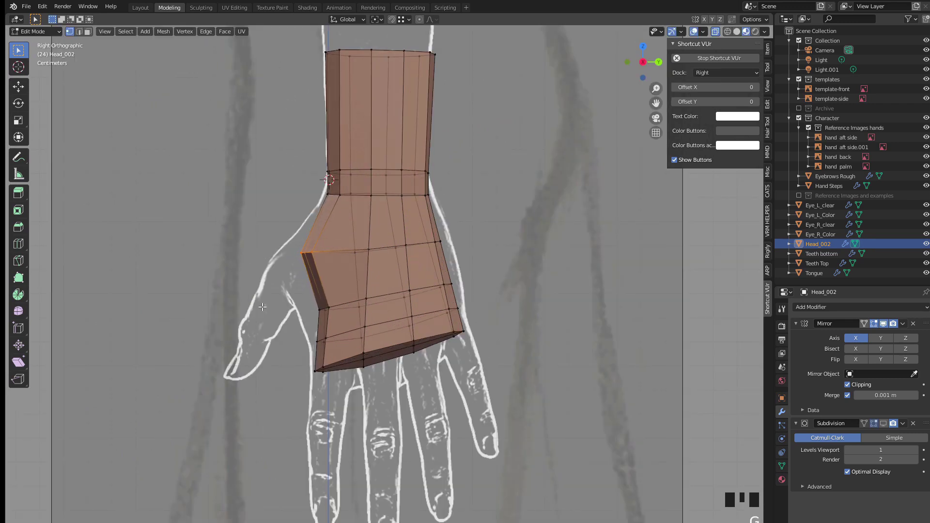
Step: Move the thumb-side vertices of the two lower palm loops outward to the reference outline
drag(298, 297, 339, 354)
key(g)
click(302, 335)
key(g)
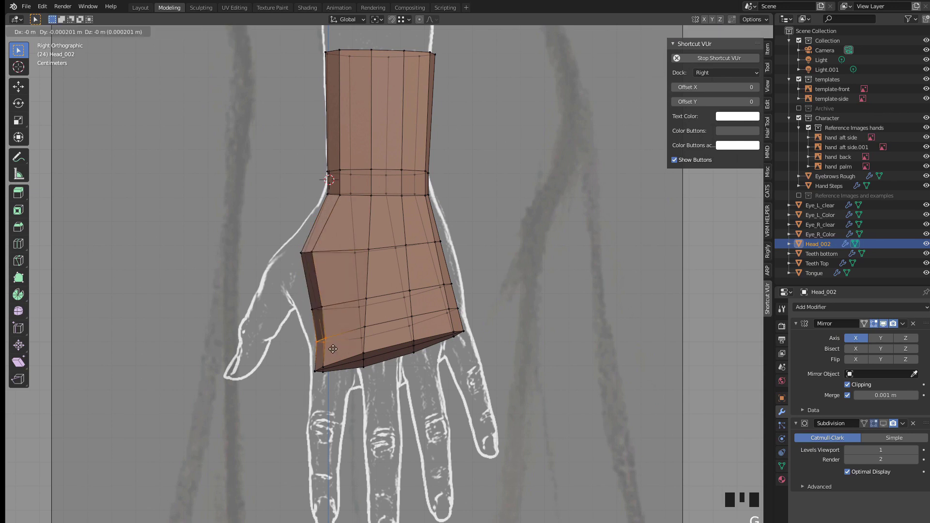
click(331, 349)
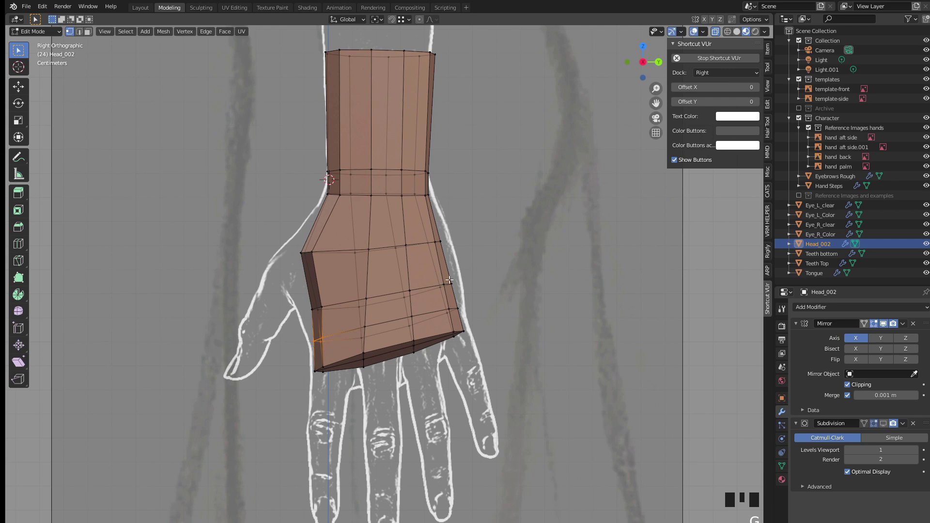
Step: Reposition the little-finger-side vertices of the three palm loops to round that side toward the reference outline
drag(436, 234, 473, 296)
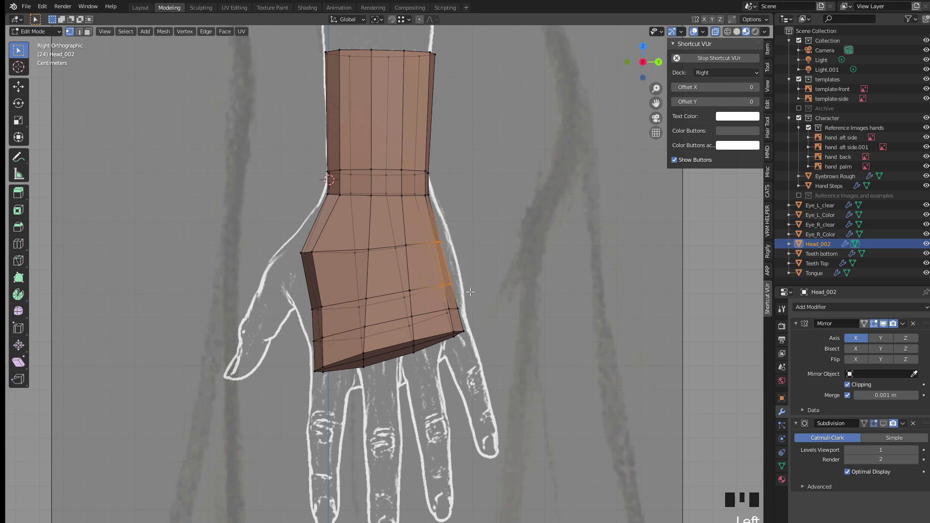
key(g)
click(476, 292)
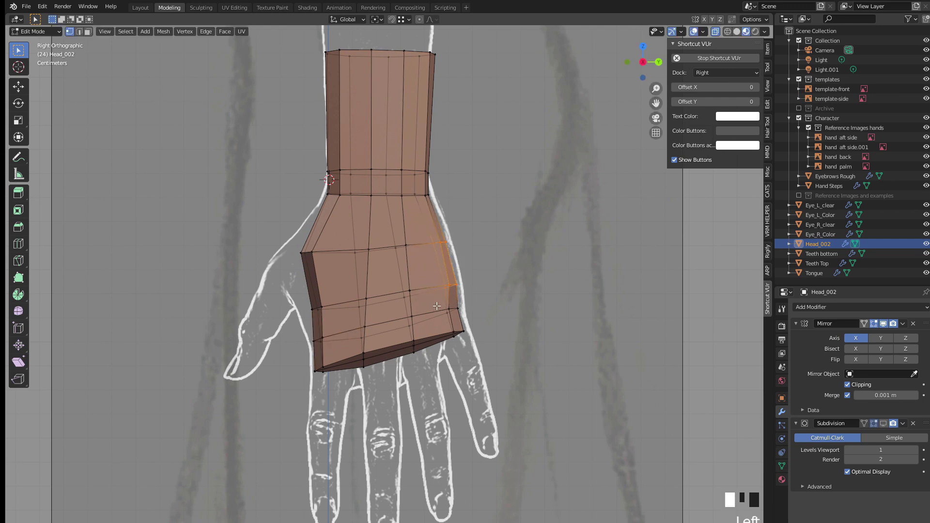
click(458, 308)
key(g)
click(466, 316)
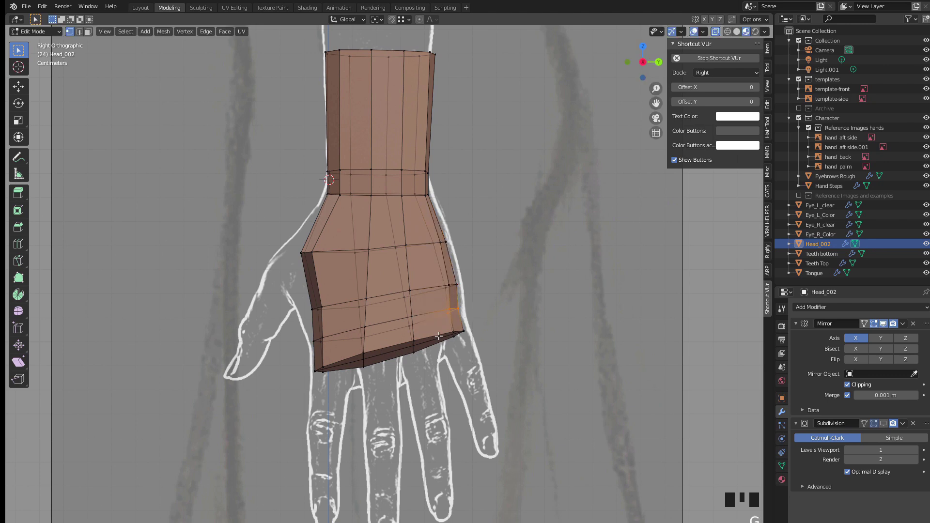
scroll(438, 338, down, 1)
scroll(438, 323, down, 3)
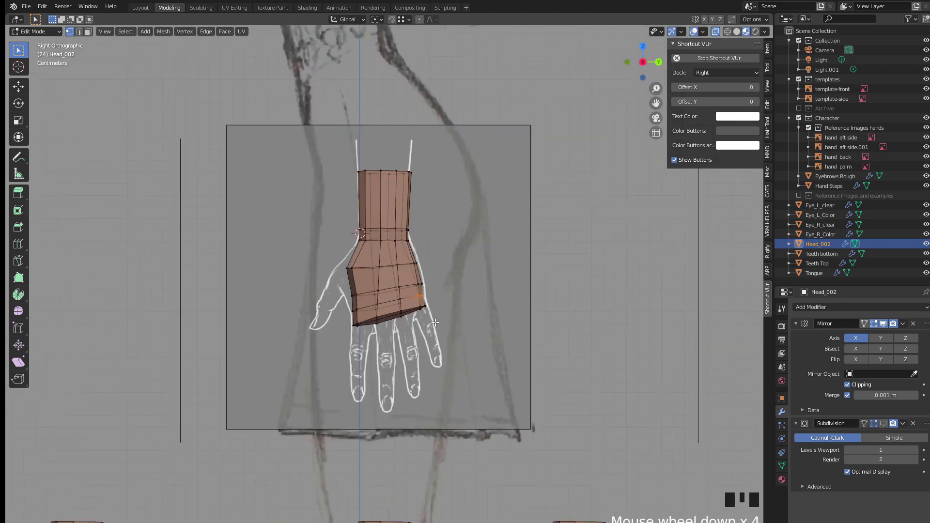
scroll(426, 315, down, 2)
middle_drag(426, 316, 368, 340)
scroll(368, 340, down, 3)
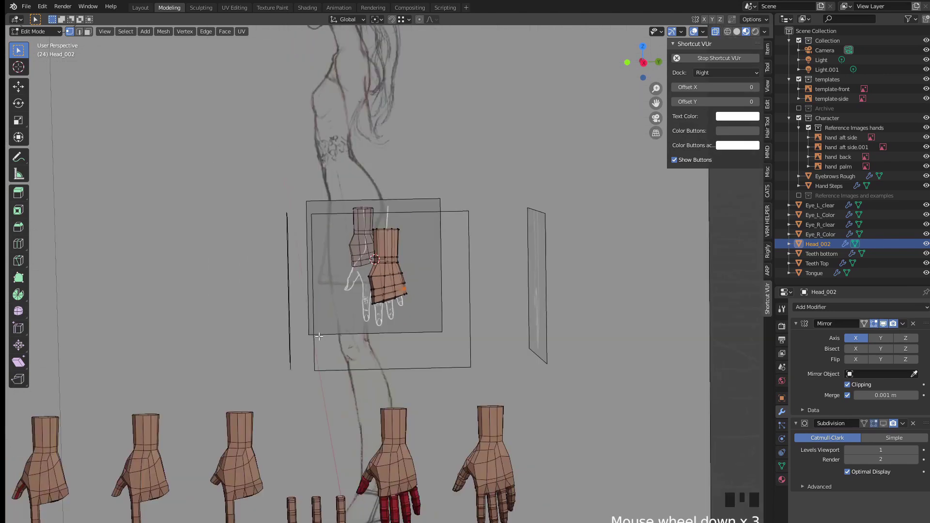
Step: Examine the Hand Steps example with red thumb-base faces and pink lengthwise palm loops
shift+middle_drag(320, 368, 308, 324)
shift+middle_drag(196, 365, 496, 312)
scroll(389, 331, up, 5)
middle_drag(386, 375, 387, 348)
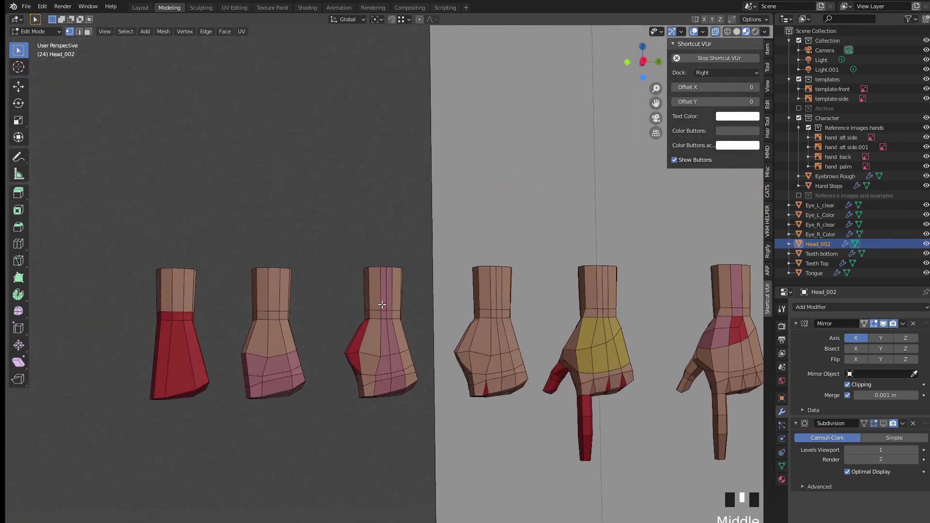
middle_drag(386, 404, 377, 328)
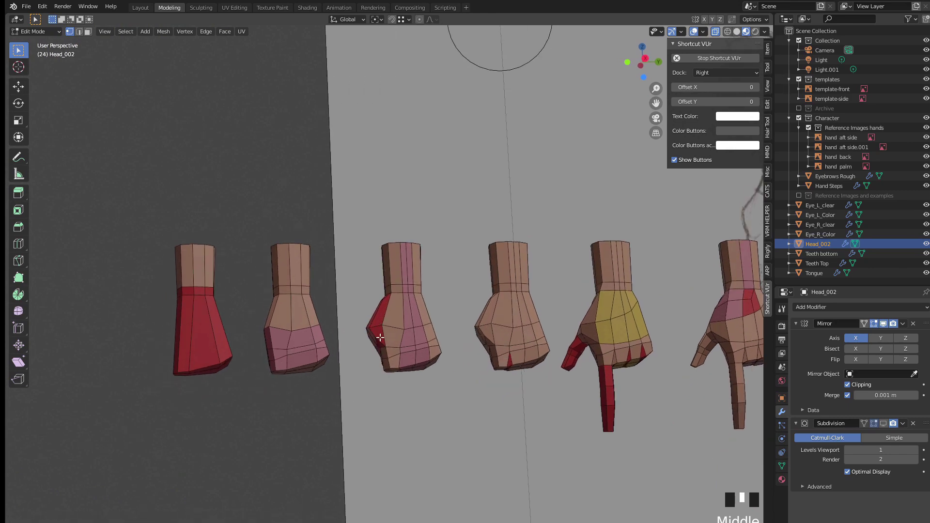
scroll(377, 329, up, 3)
scroll(377, 328, up, 2)
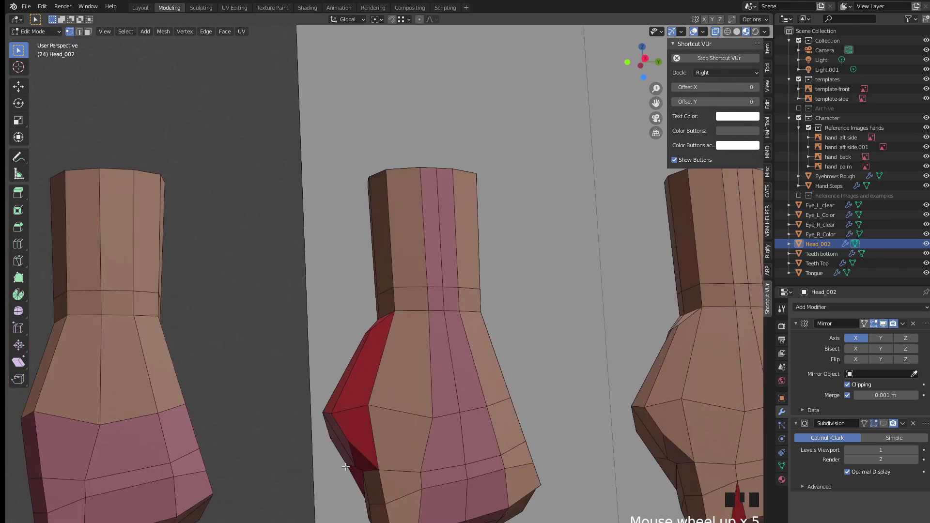
scroll(350, 458, down, 1)
mouse_move(379, 371)
middle_down()
mouse_move(527, 396)
mouse_move(377, 370)
middle_up()
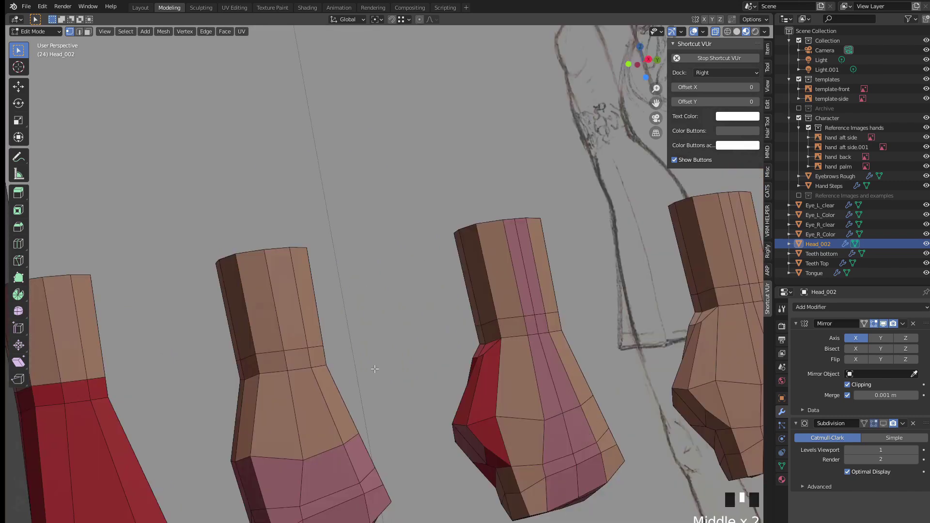
Step: Open the Hand Steps mesh for editing and inspect the edges around the third example's thumb base from several angles
key(Tab)
drag(426, 361, 541, 426)
key(Tab)
click(482, 437)
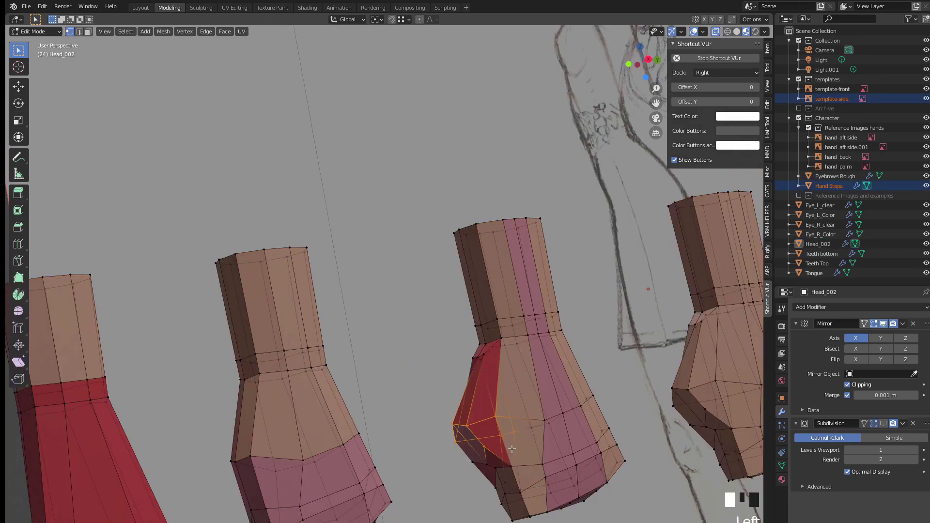
key(KP_Decimal)
key(alt+z)
scroll(414, 418, down, 2)
middle_drag(413, 417, 255, 262)
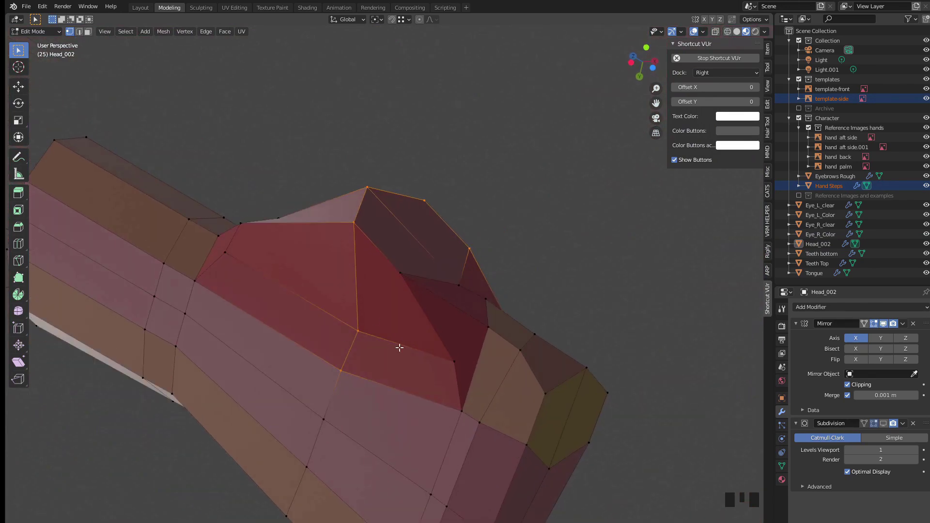
scroll(344, 335, down, 2)
middle_drag(344, 336, 358, 302)
scroll(312, 280, down, 2)
scroll(358, 302, up, 2)
Step: Select the index-finger and thumb base faces on the third example and open the mesh's material settings
key(3)
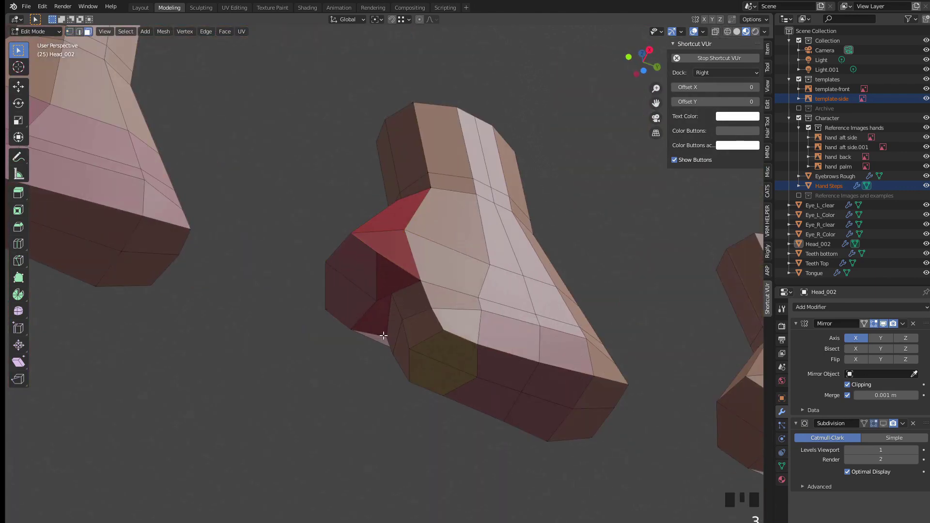
click(442, 357)
middle_drag(333, 357, 349, 376)
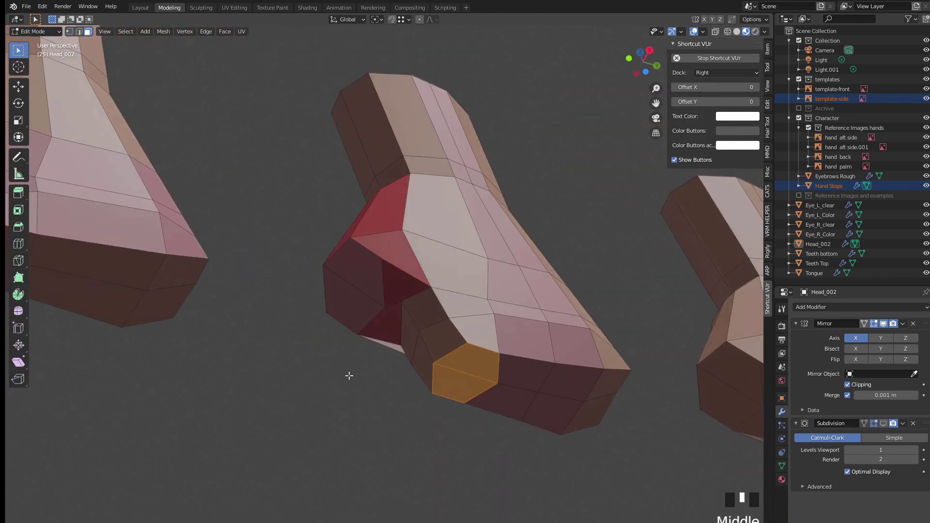
shift+click(346, 292)
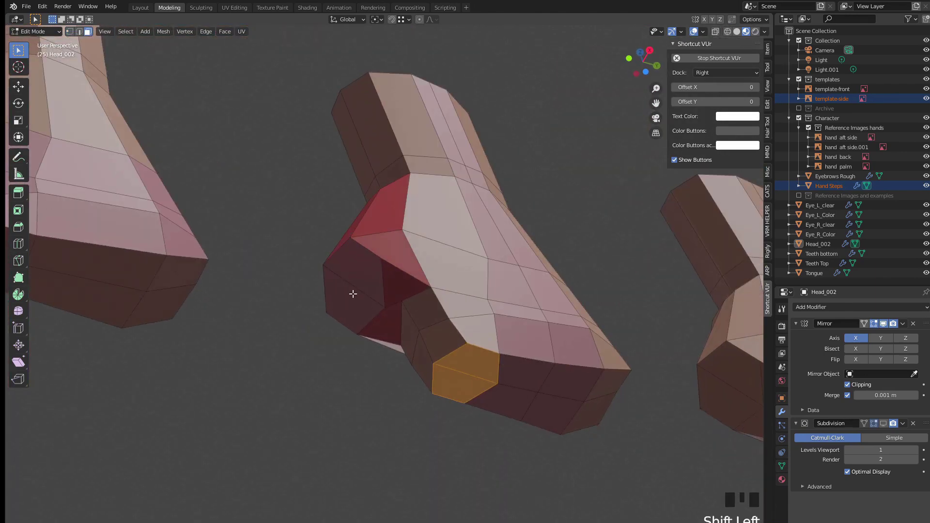
click(781, 480)
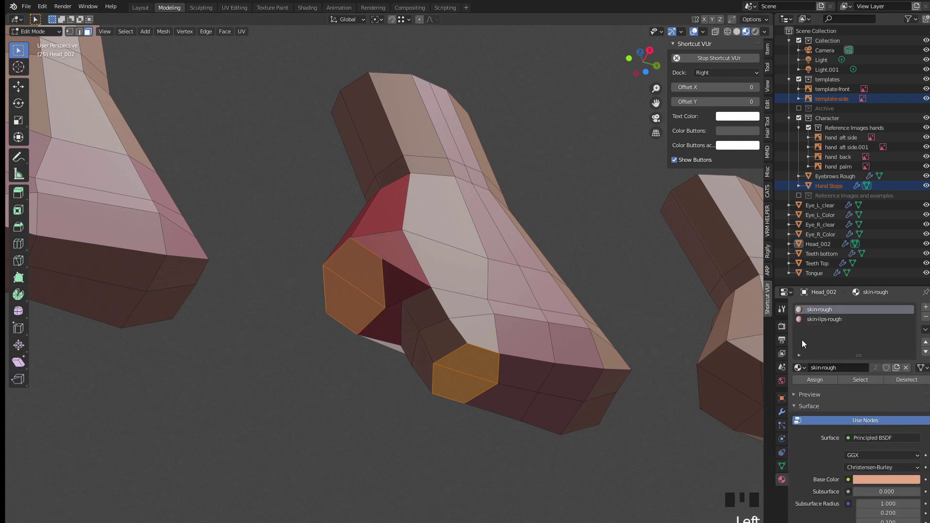
Step: Leave mesh editing and make Hand Steps the only selected object
click(392, 411)
click(362, 290)
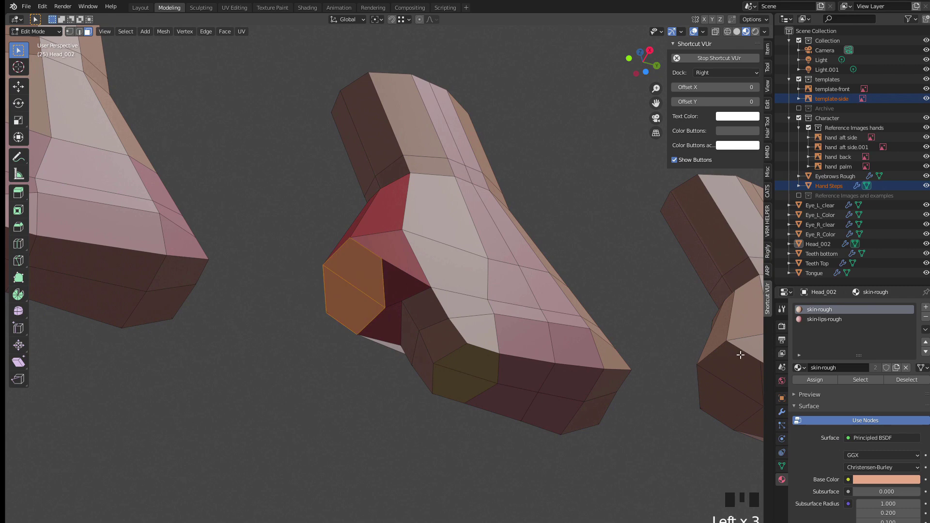
click(466, 378)
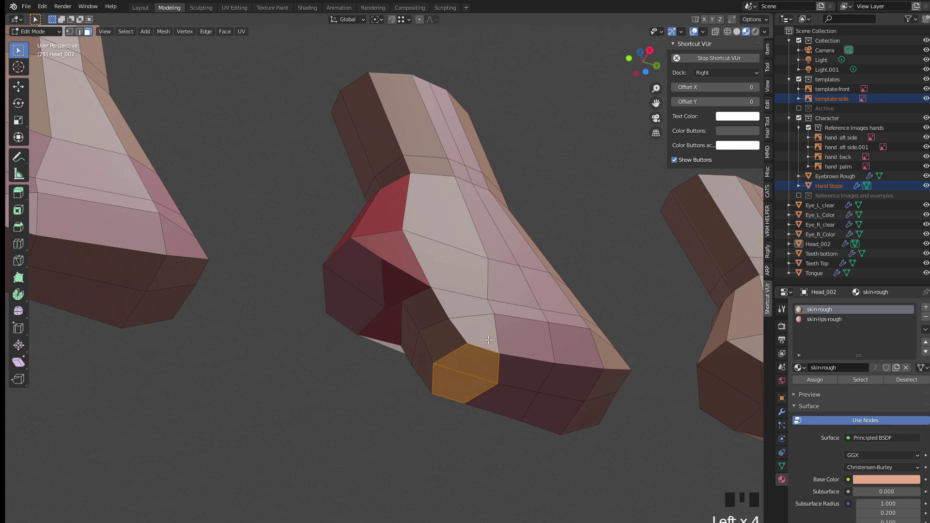
key(Tab)
click(406, 412)
click(462, 372)
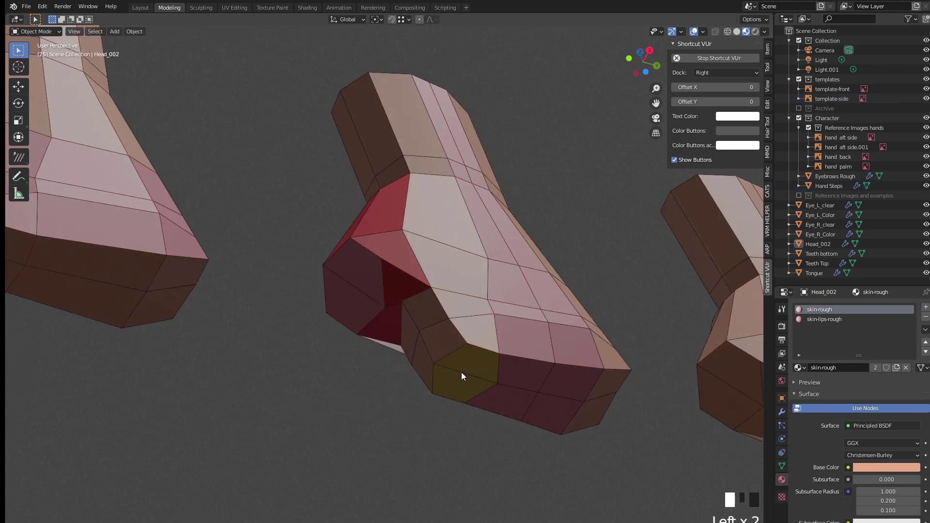
Step: Assign the yellow Material.001 to the thumb base faces of the third Hand Steps example
key(Tab)
click(361, 291)
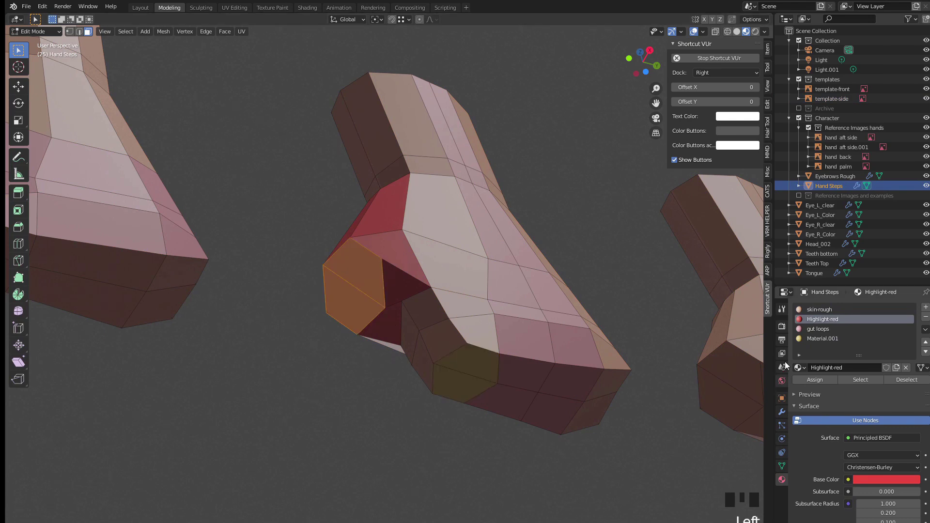
click(803, 338)
click(814, 379)
click(442, 432)
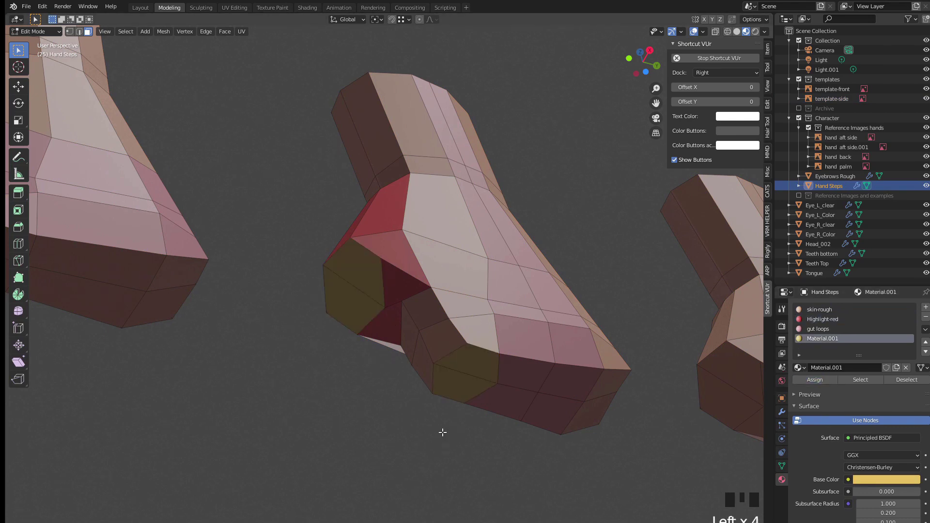
key(Tab)
click(430, 431)
Step: Switch to editing the Head_002 character mesh
scroll(417, 387, down, 3)
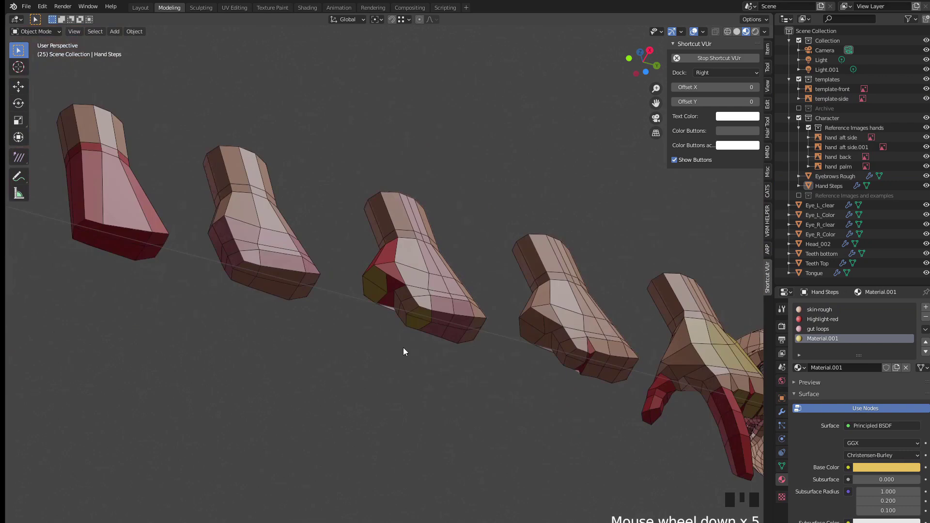
middle_drag(405, 349, 382, 349)
scroll(382, 334, down, 3)
scroll(381, 311, down, 4)
shift+middle_drag(518, 257, 497, 304)
click(455, 322)
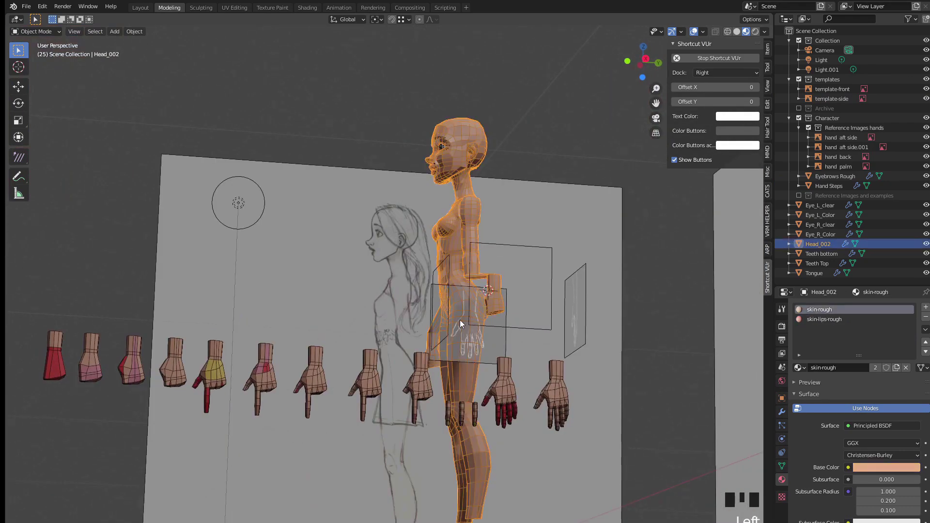
key(Tab)
Step: Add a centred lengthwise loop cut through the middle strip of the hand and forearm
key(KP_Decimal)
scroll(504, 312, down, 3)
mouse_move(376, 331)
middle_down()
mouse_move(397, 324)
mouse_move(313, 334)
middle_up()
key(2)
key(ctrl+r)
click(390, 307)
right_click(391, 307)
Step: Slide the outer dividing edges on the hand's open finger end outward to even out the four finger sections
middle_drag(383, 405, 363, 380)
scroll(371, 354, up, 3)
scroll(359, 402, up, 1)
click(350, 417)
shift+click(357, 454)
key(g)
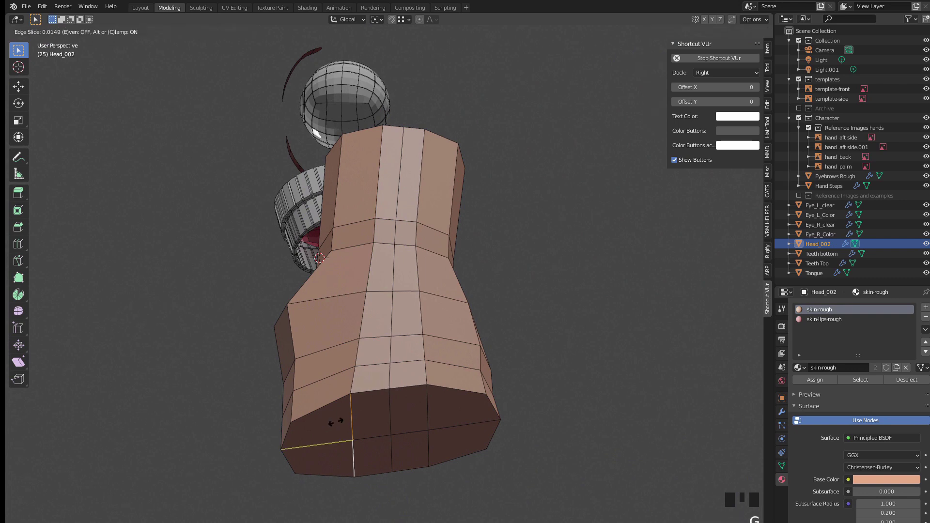
click(327, 431)
click(431, 415)
shift+click(429, 440)
key(g)
key(g)
click(399, 406)
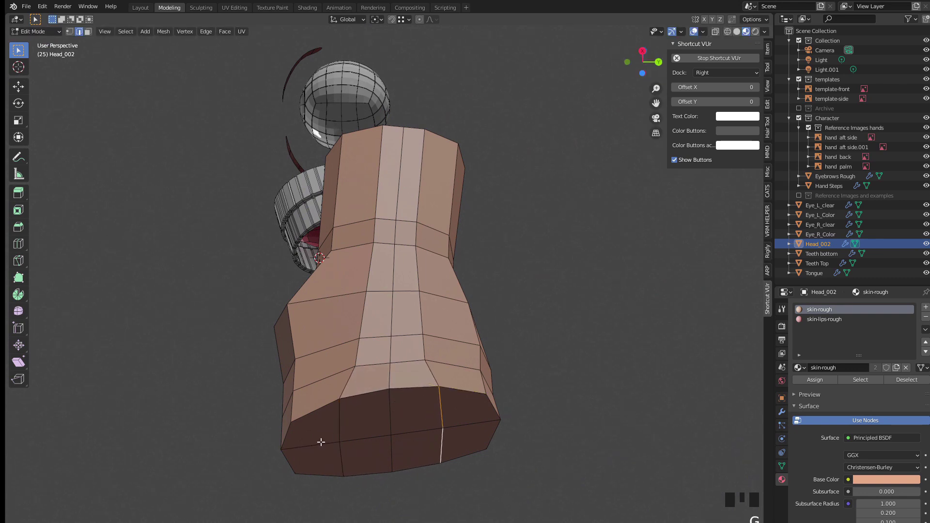
Step: Reshape the two index-finger end faces into a round outline with LoopTools Circle
key(3)
click(329, 453)
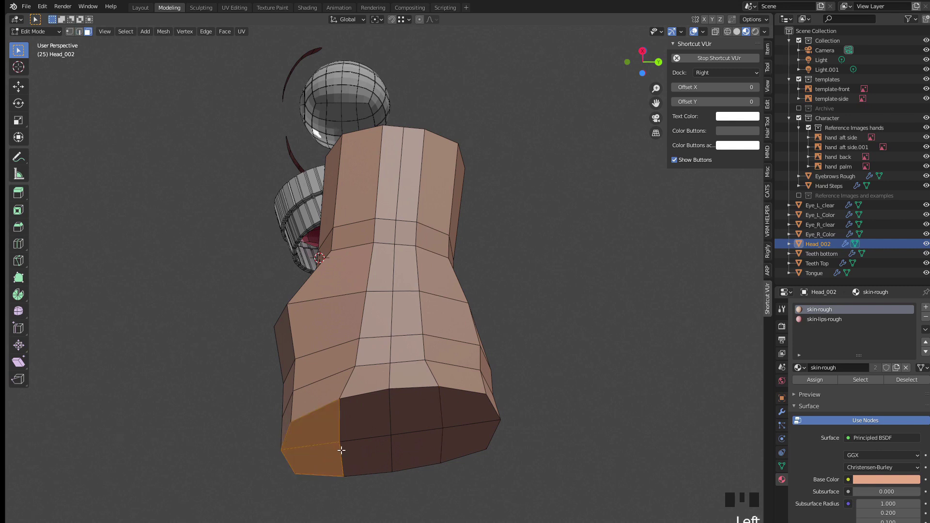
click(365, 440)
click(419, 449)
click(458, 416)
click(312, 433)
middle_drag(311, 423, 329, 379)
right_click(210, 316)
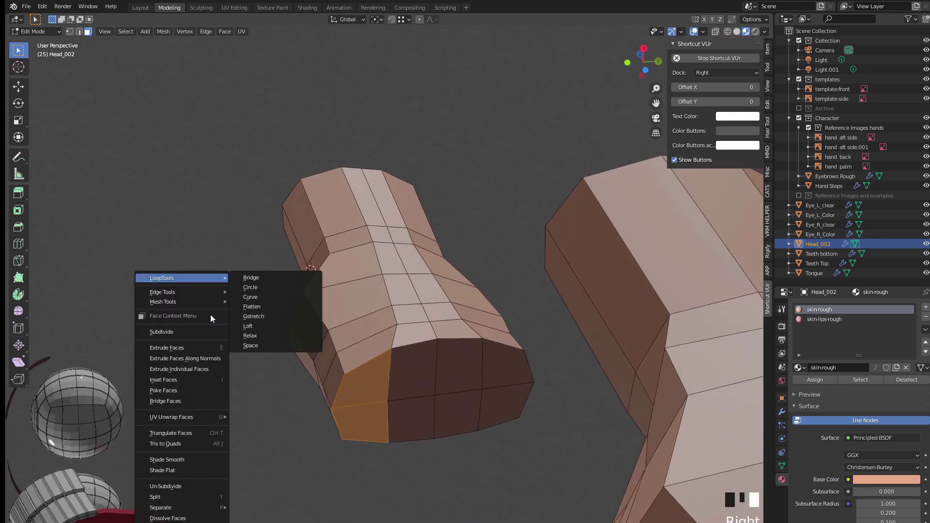
mouse_move(202, 277)
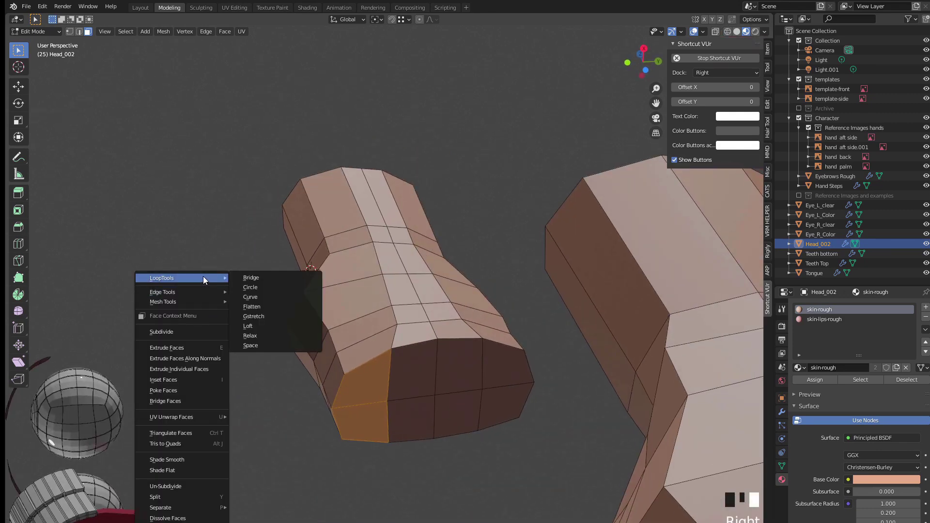
click(249, 286)
Step: Rotate the rounded index-finger faces around the global Z axis to straighten their outline
middle_drag(255, 307, 257, 289)
key(r)
key(z)
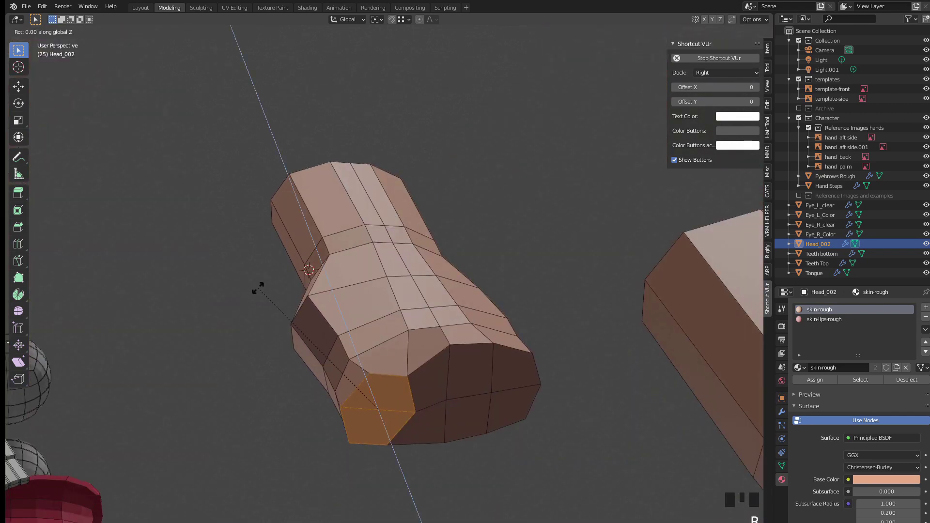
click(257, 350)
middle_drag(347, 350, 276, 259)
scroll(301, 273, up, 2)
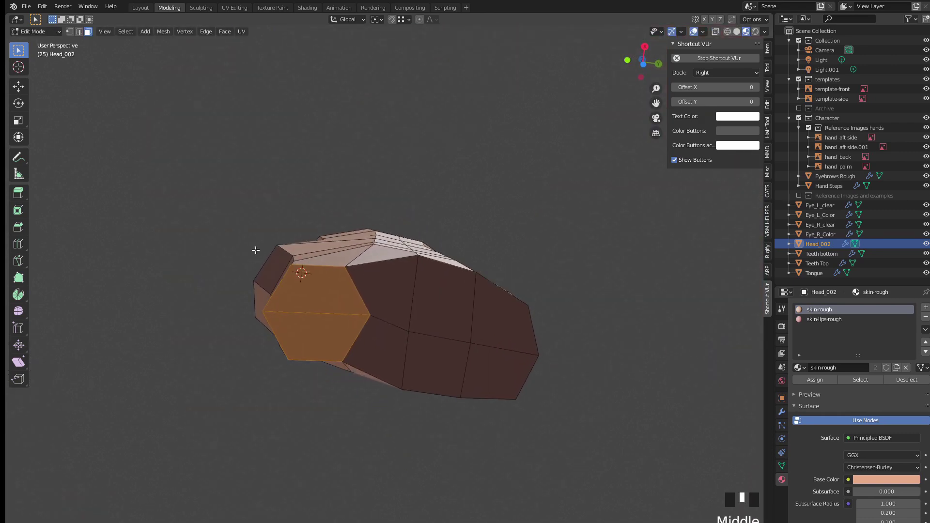
key(r)
key(z)
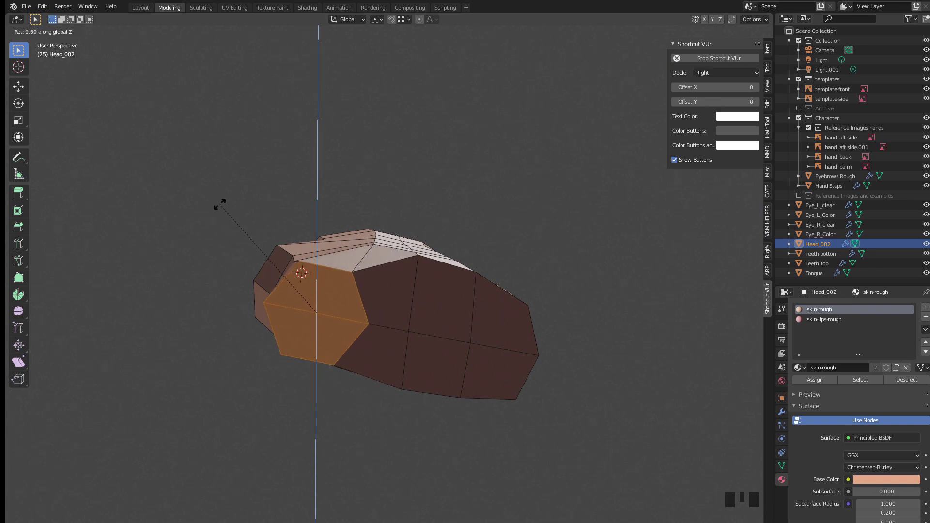
right_click(199, 222)
Step: Inset the thumb-side faces of the palm from the wrist down to the lower palm loop
scroll(264, 241, down, 2)
middle_drag(266, 243, 337, 321)
click(356, 333)
drag(336, 322, 336, 327)
mouse_move(337, 327)
middle_down()
mouse_move(319, 329)
mouse_move(426, 322)
mouse_move(388, 349)
mouse_move(405, 357)
mouse_move(383, 291)
mouse_move(395, 247)
middle_up()
shift+click(422, 366)
shift+click(405, 247)
shift+click(481, 284)
middle_drag(481, 284, 415, 321)
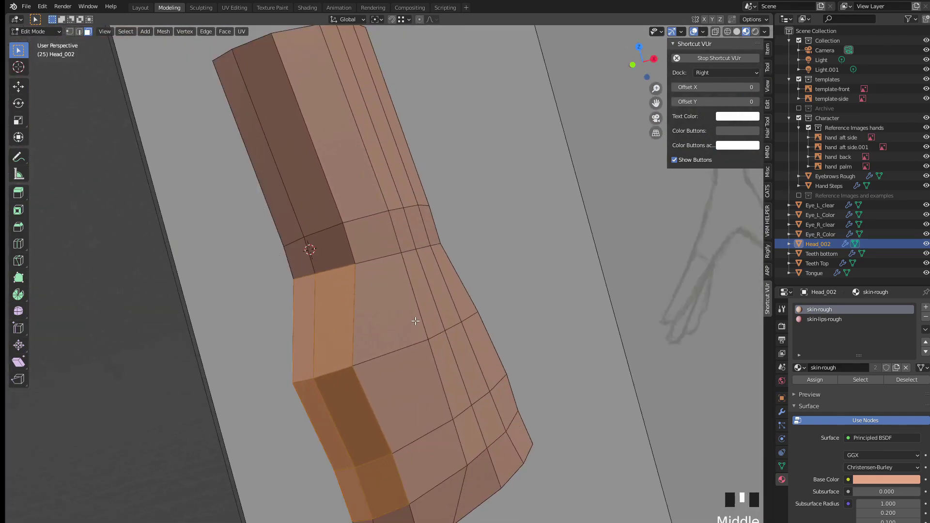
key(i)
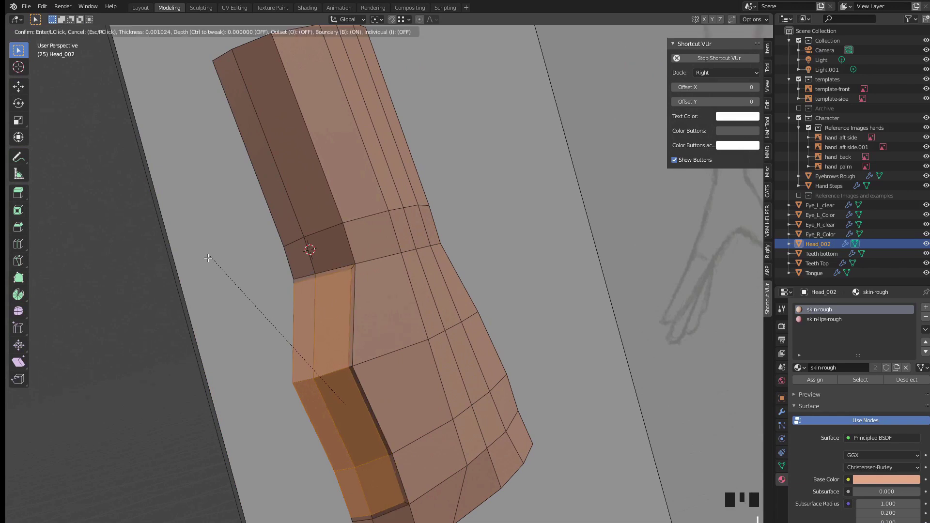
click(206, 273)
Step: Remove the top and bottom inset faces on one side of the thumb base from the selection
middle_drag(206, 271, 453, 311)
ctrl+drag(400, 284, 392, 286)
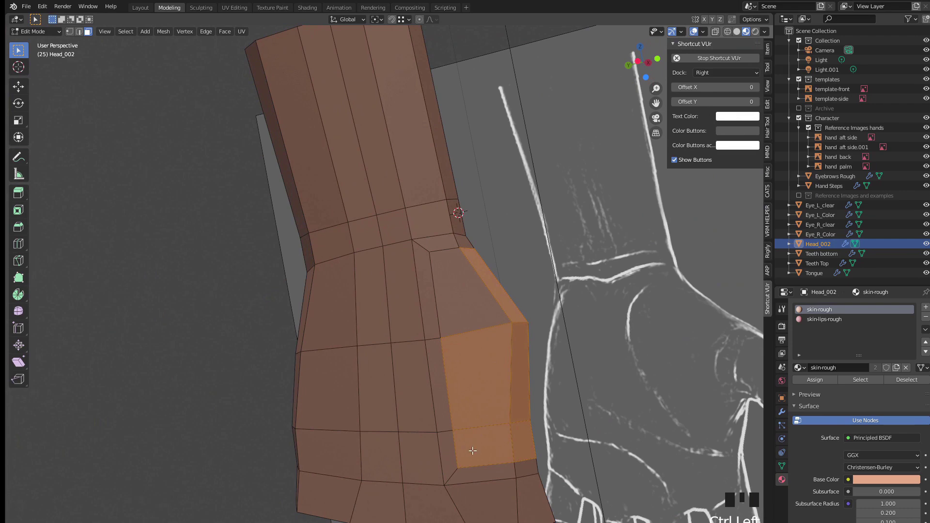
ctrl+drag(469, 447, 403, 443)
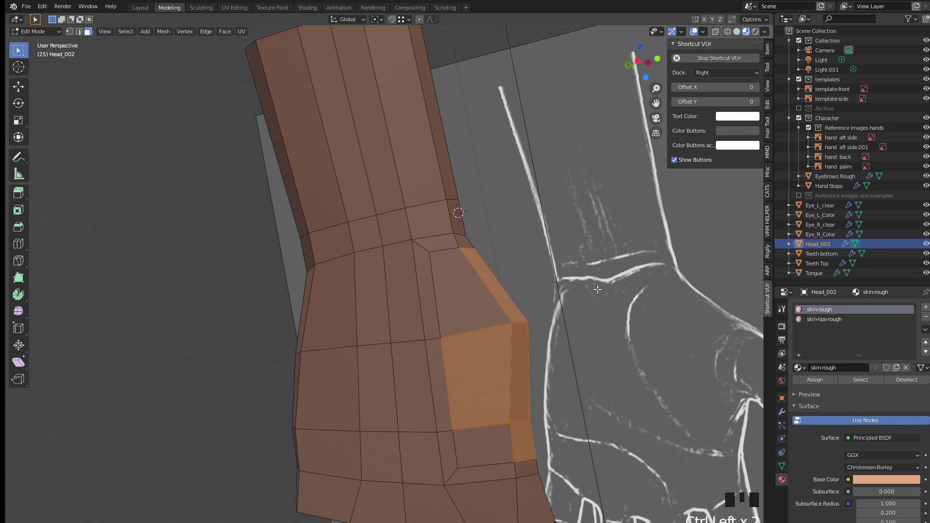
Step: Place the 3D cursor at the lower end of the thumb-side inset in right view and use it as pivot with proportional editing on
middle_drag(531, 338, 631, 71)
click(646, 63)
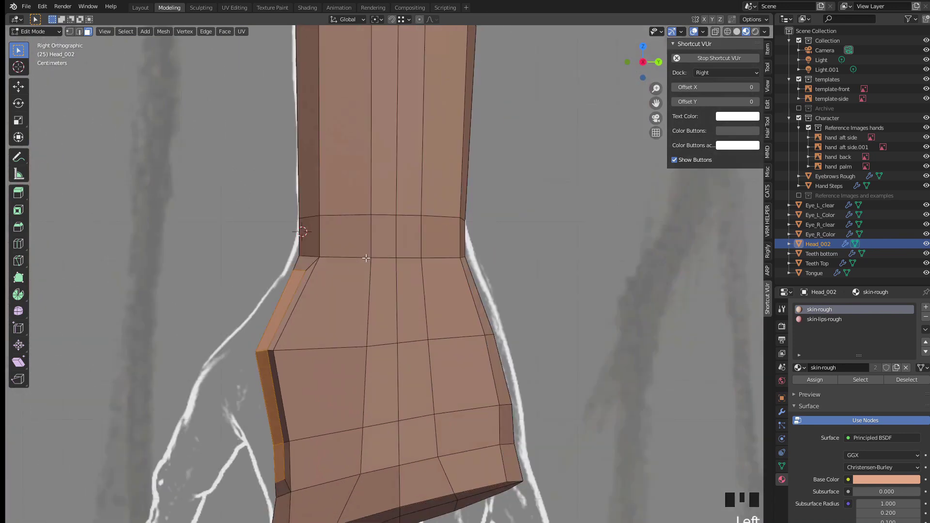
scroll(308, 334, down, 2)
shift+right_click(311, 424)
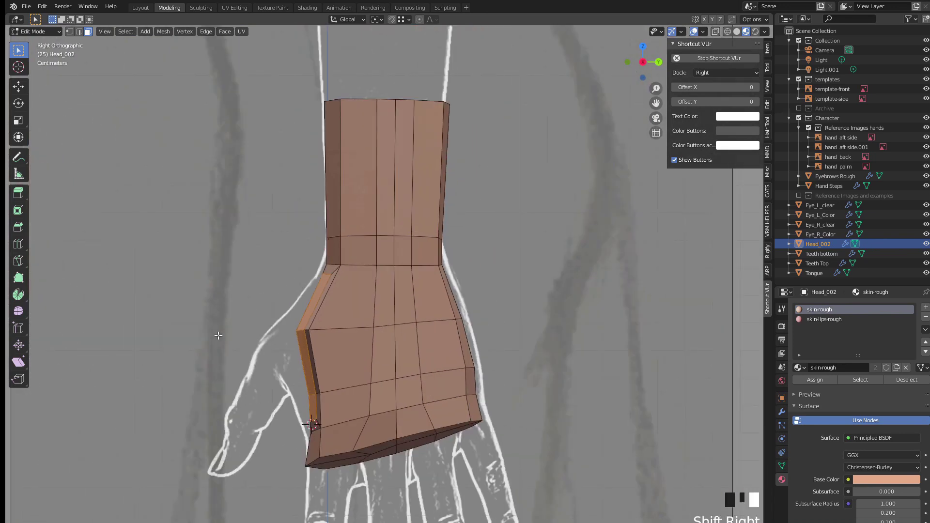
click(375, 19)
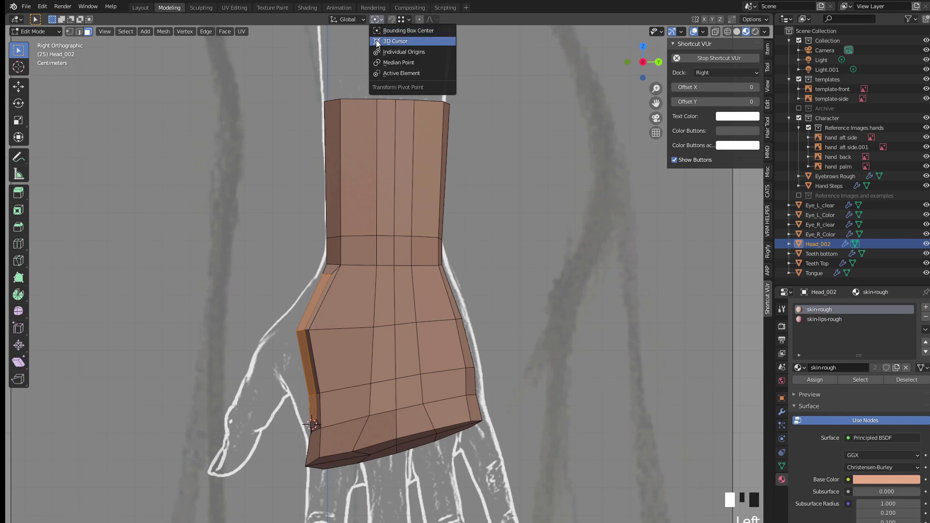
click(376, 40)
key(o)
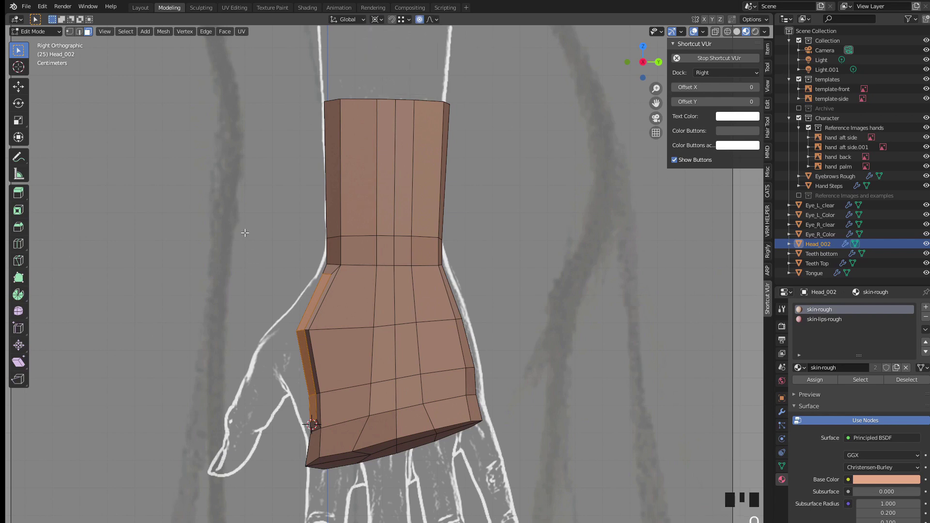
Step: Remove the upper thumb-side faces next to the wrist from the selection, keeping only the lower ones
key(r)
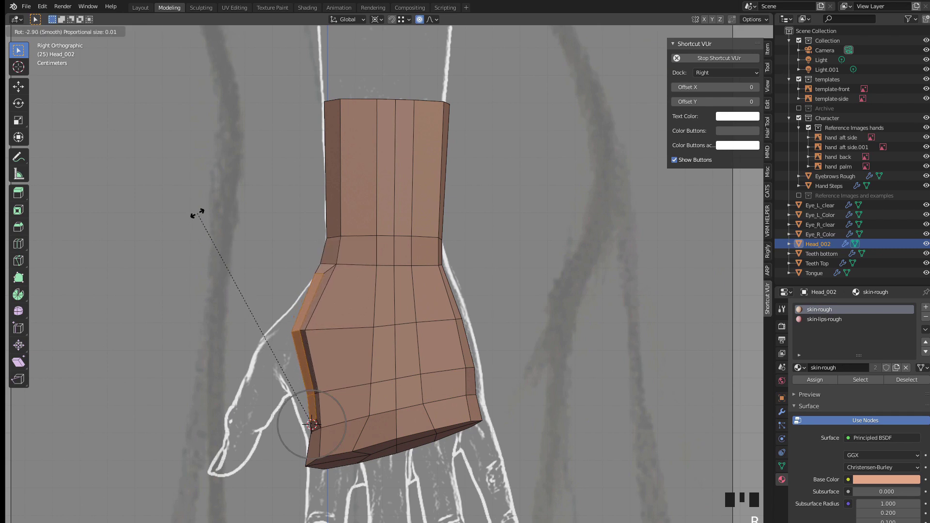
right_click(234, 272)
key(alt+z)
ctrl+drag(347, 311, 272, 252)
key(alt+z)
Step: Rotate the remaining thumb-side faces outward about the 3D cursor and move them onto the reference thumb outline
key(r)
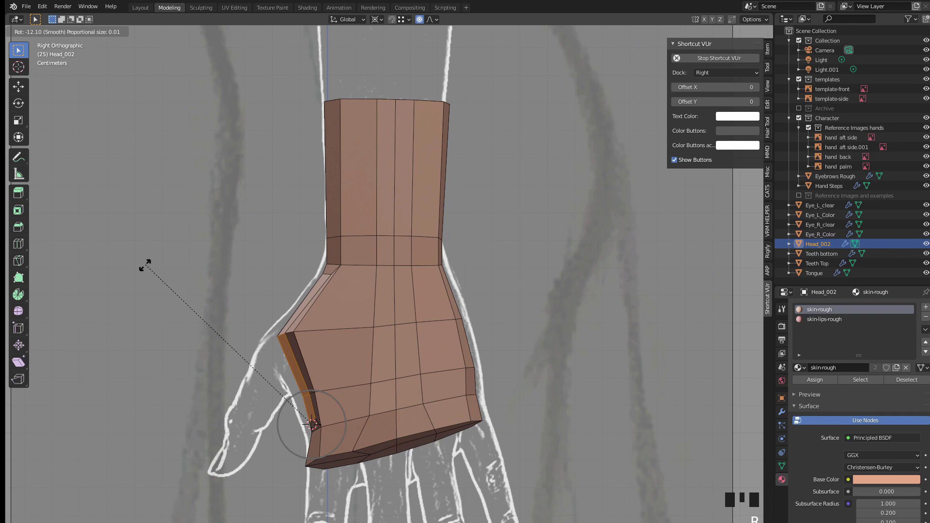
click(139, 272)
key(g)
click(146, 288)
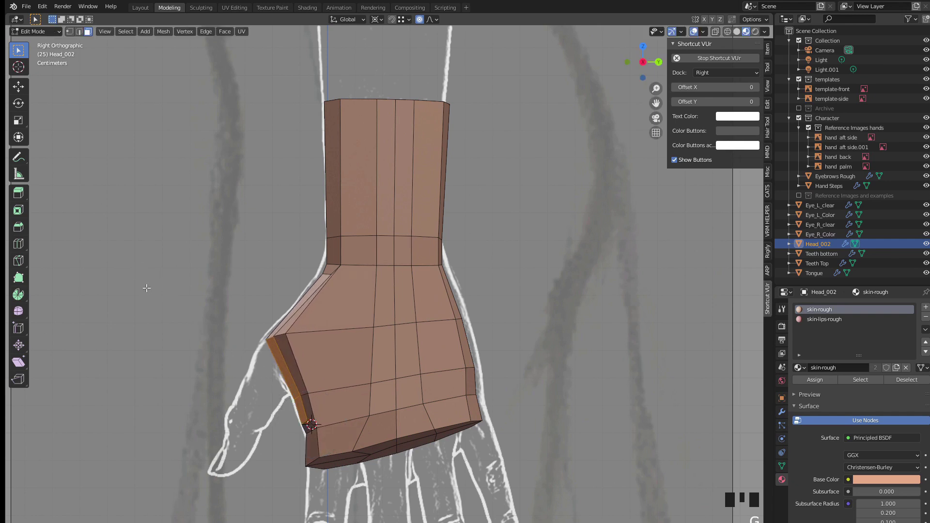
Step: Reduce the selection to the two upper end faces of the thumb base and round their outline into a regular shape
middle_drag(180, 311, 315, 246)
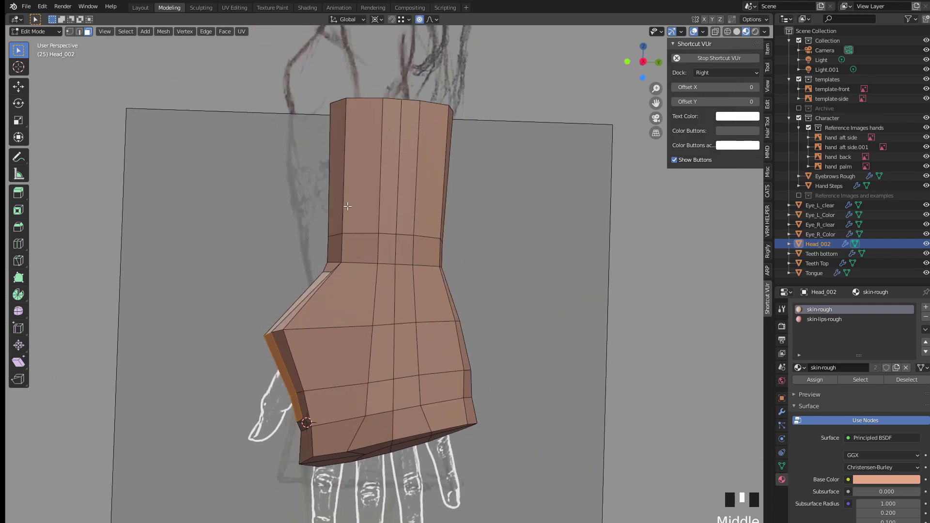
click(644, 60)
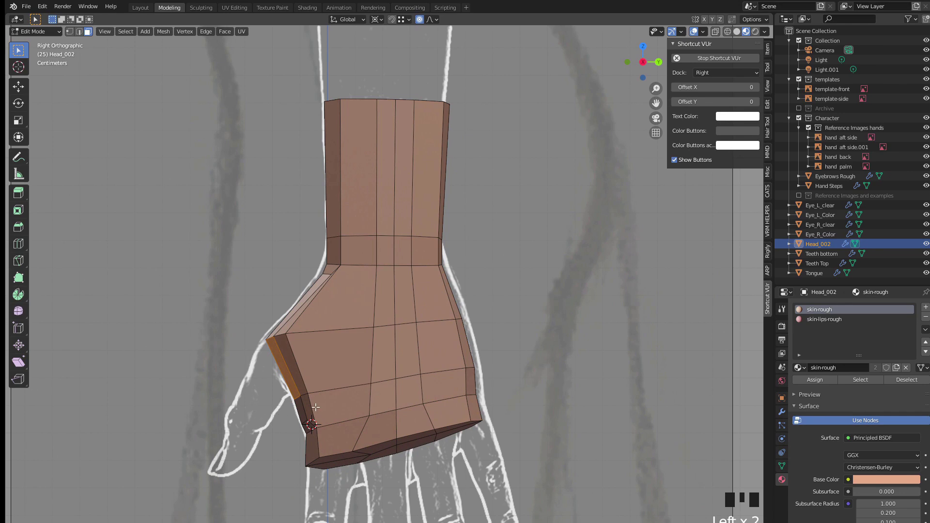
middle_drag(284, 417, 445, 281)
scroll(445, 281, down, 5)
shift+click(423, 306)
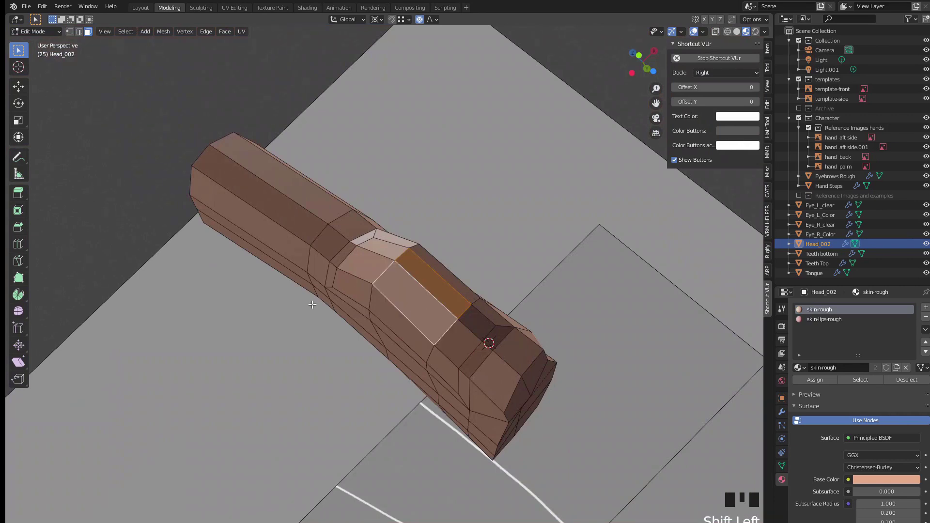
right_click(312, 304)
mouse_move(313, 304)
mouse_move(310, 279)
click(368, 290)
Step: Switch the pivot away from the 3D cursor and reposition the rounded thumb-end faces by moving them relative to the palm
middle_drag(343, 291, 246, 243)
key(r)
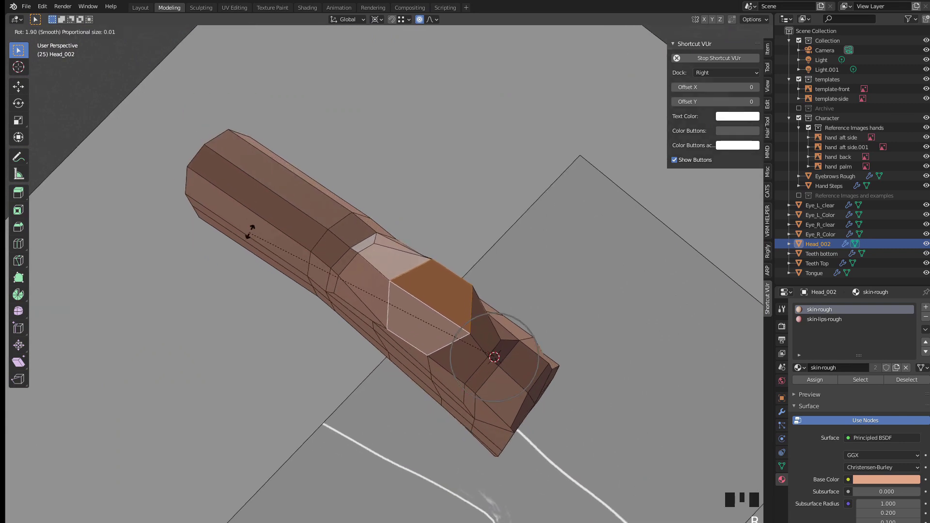
right_click(256, 240)
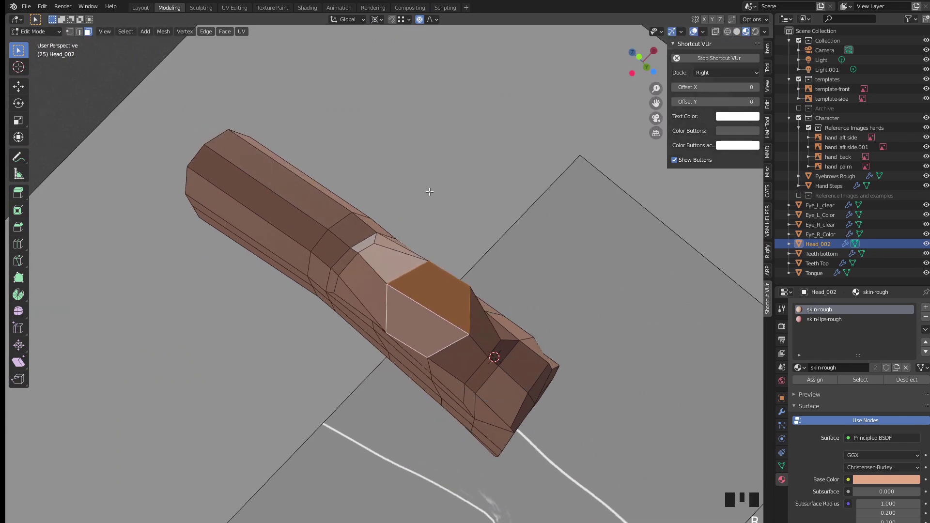
click(379, 19)
click(381, 28)
middle_drag(225, 100, 528, 358)
key(g)
click(189, 199)
Step: Place the 3D cursor where the thumb base meets the palm and rotate the thumb-end faces about 12 degrees around it
shift+right_click(456, 316)
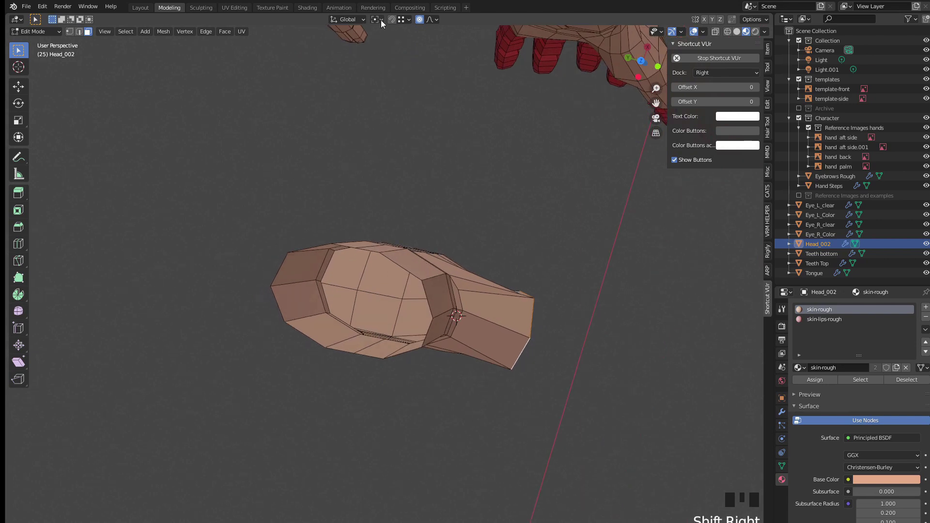
click(383, 19)
click(380, 40)
key(r)
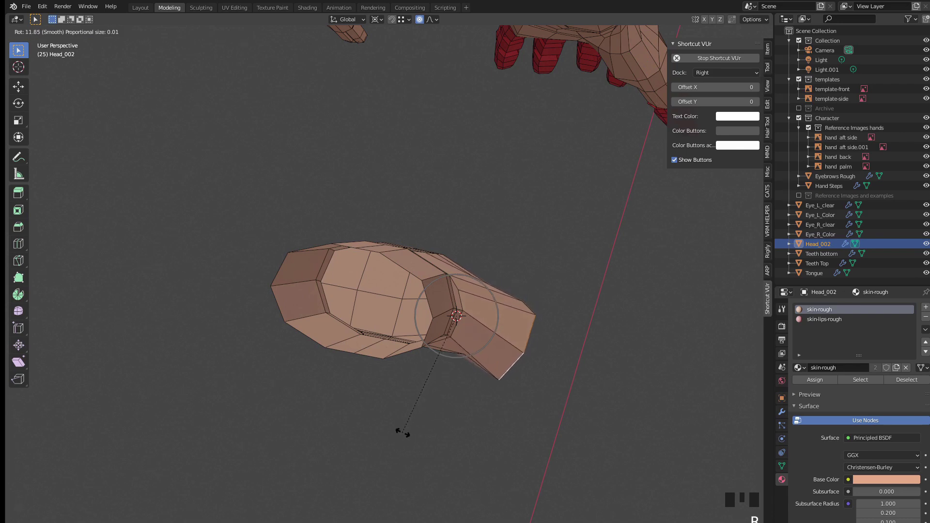
click(394, 432)
Step: Select the short edge between the thumb base and the wrist and push it outward with Shrink/Fatten
middle_drag(394, 432, 231, 263)
middle_drag(312, 305, 299, 250)
scroll(295, 233, up, 1)
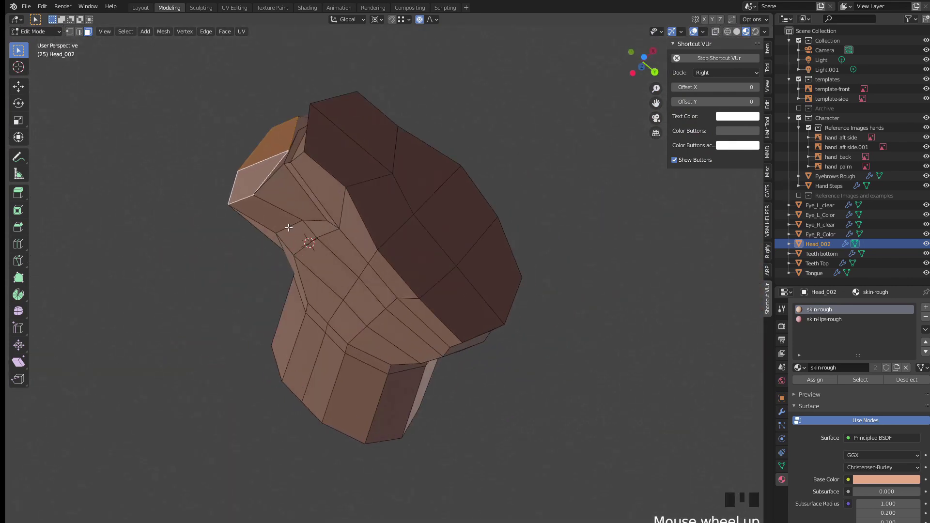
key(2)
click(288, 229)
click(287, 232)
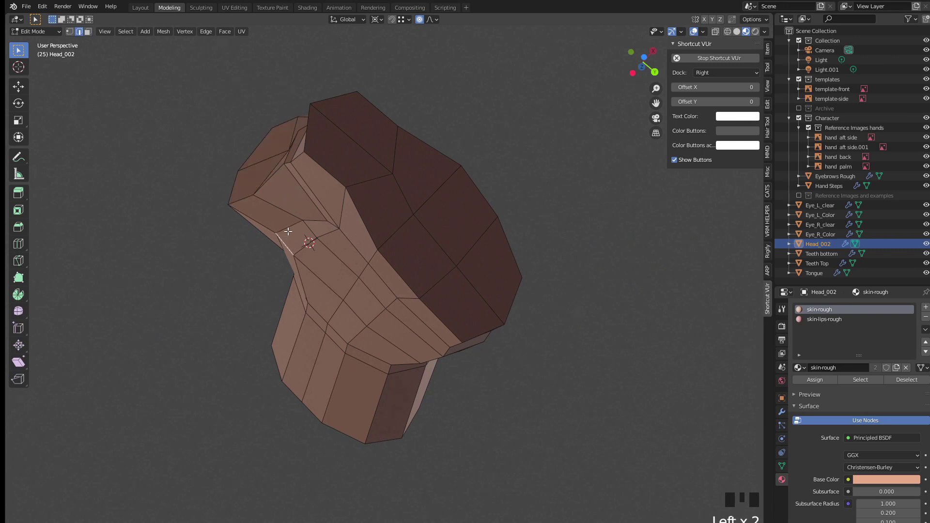
key(s)
right_click(118, 252)
key(alt+s)
click(112, 245)
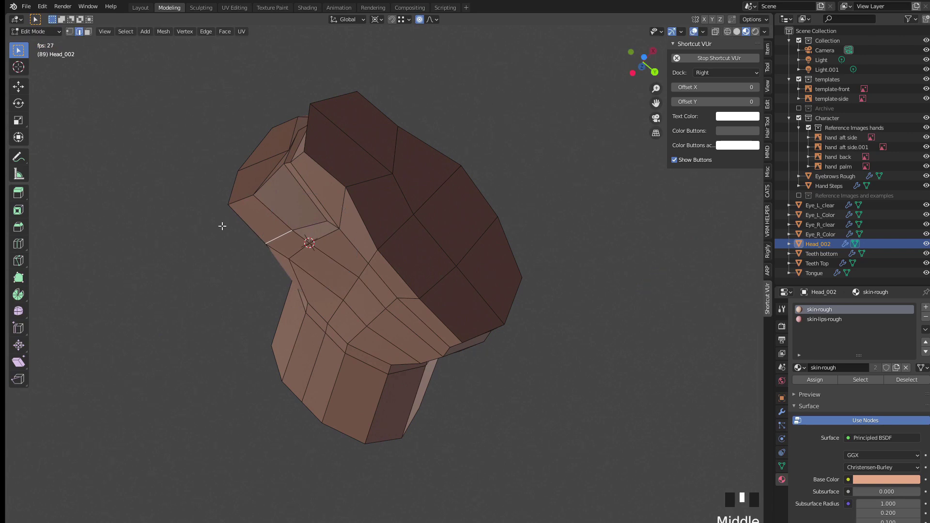
Step: Examine the reshaped thumb base and palm from several sides, comparing them with the body and the hand reference images
scroll(228, 223, down, 3)
middle_drag(287, 202, 305, 344)
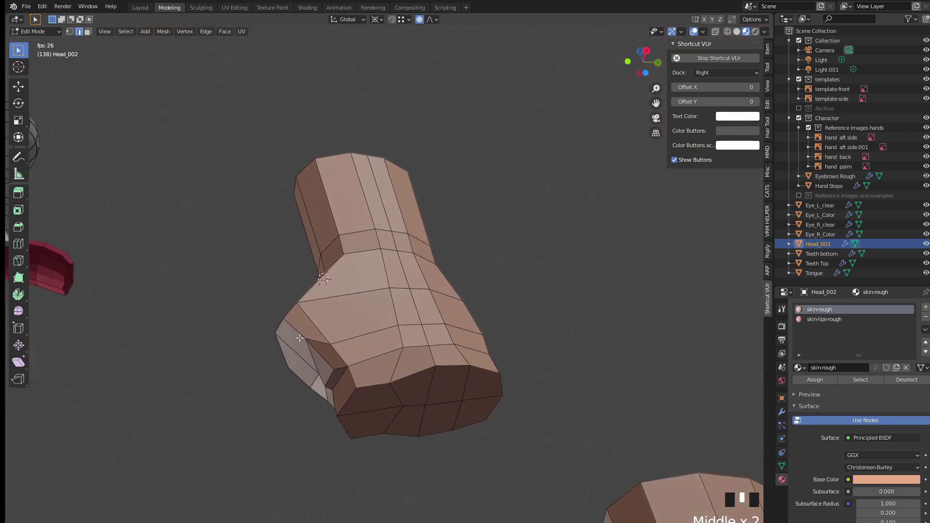
middle_drag(390, 277, 396, 238)
key(Tab)
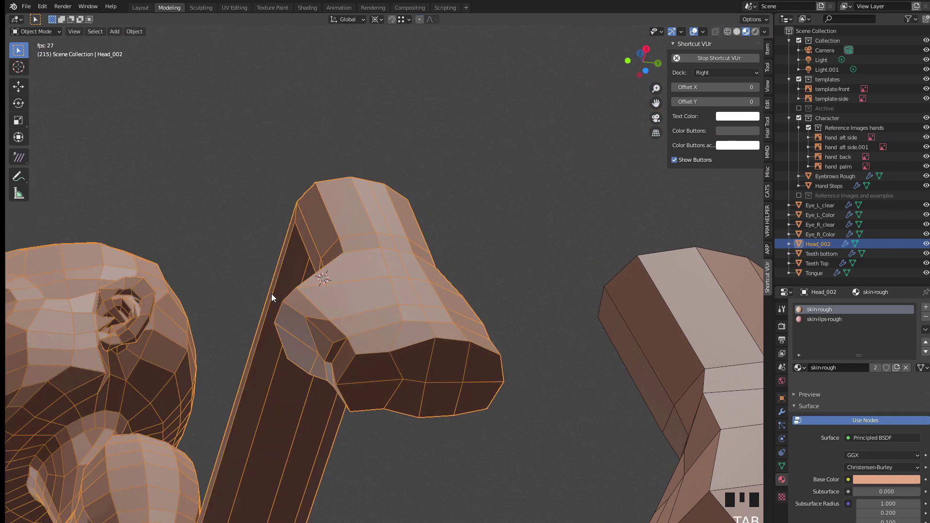
scroll(271, 294, down, 3)
key(Tab)
middle_drag(421, 150, 432, 311)
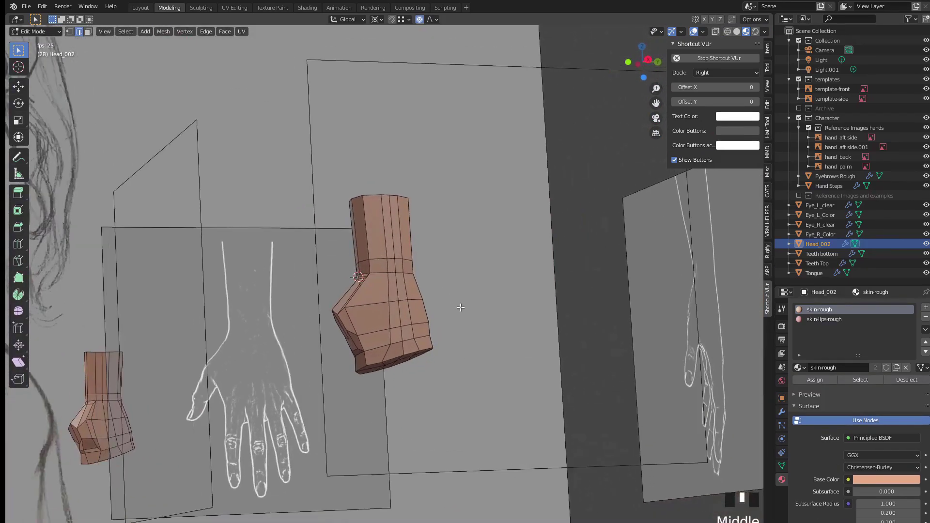
scroll(470, 294, up, 2)
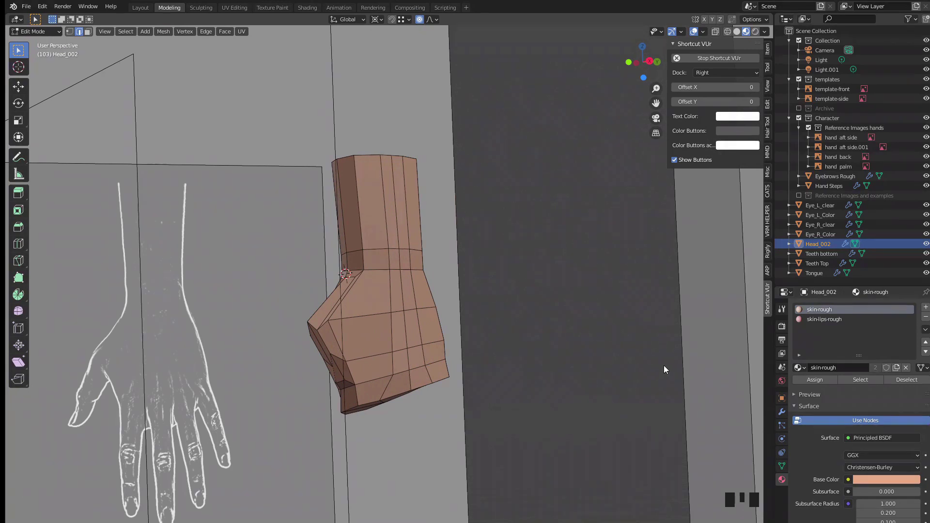
mouse_move(432, 310)
middle_down()
mouse_move(415, 276)
mouse_move(449, 305)
middle_up()
scroll(415, 277, down, 3)
Step: Open the Hand Steps object for editing and frame the fourth example hand for study
key(Tab)
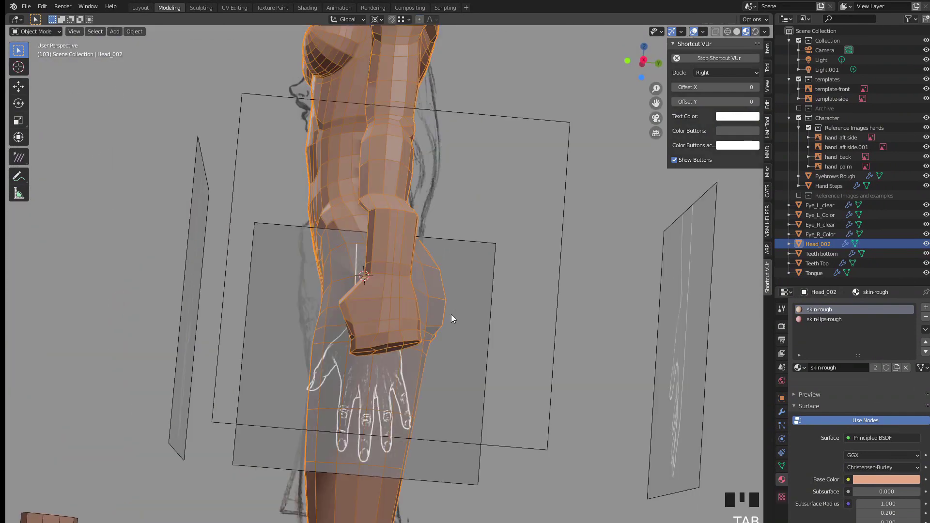
scroll(442, 318, down, 6)
shift+middle_drag(266, 368, 301, 342)
click(301, 343)
click(298, 326)
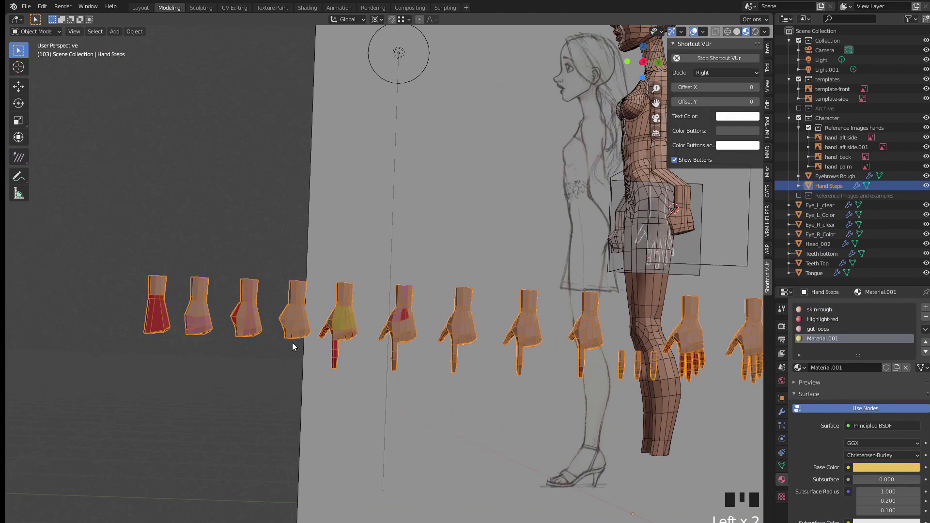
key(Tab)
drag(280, 314, 336, 357)
key(KP_Decimal)
click(259, 387)
scroll(258, 388, down, 2)
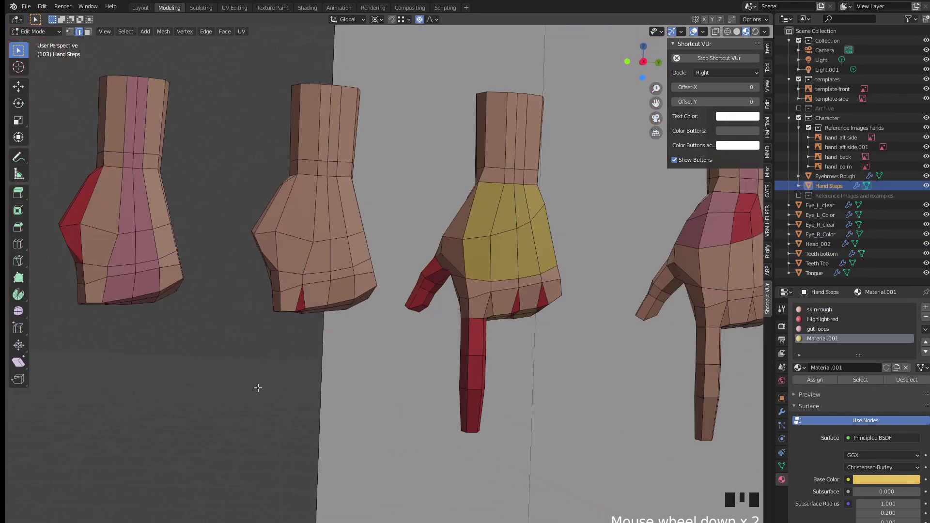
Step: Examine how the finger bases, index finger and thumb are built on the following Hand Steps examples
middle_drag(258, 387, 323, 294)
scroll(371, 318, down, 1)
scroll(323, 293, up, 3)
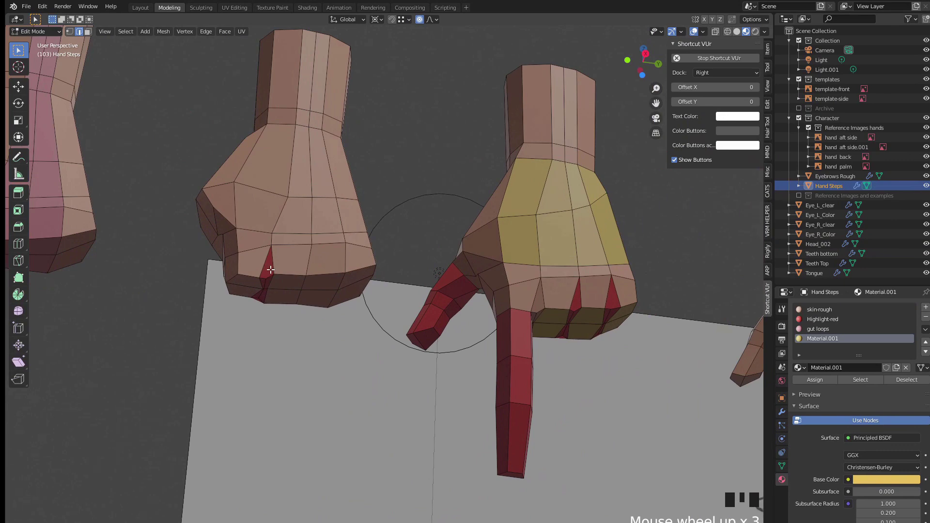
middle_drag(263, 297, 520, 290)
scroll(246, 260, down, 1)
middle_click(266, 267)
middle_drag(333, 289, 356, 320)
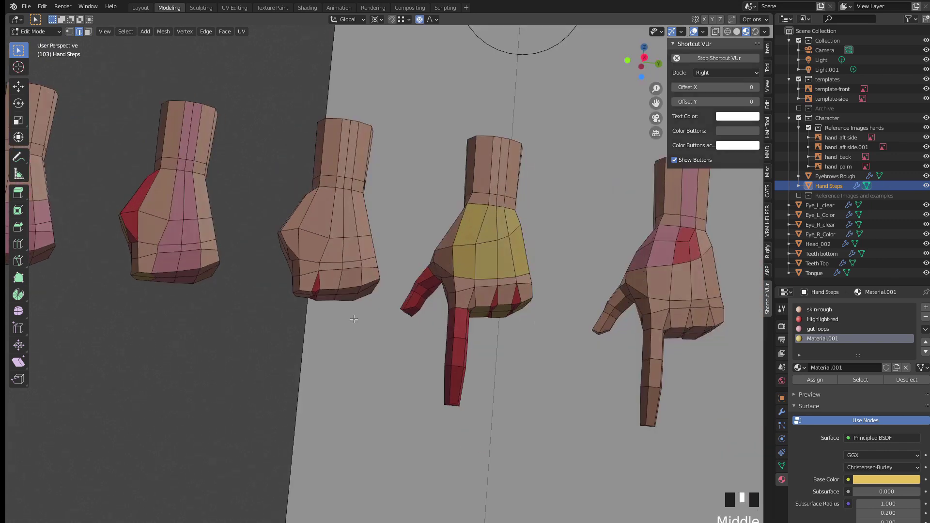
shift+middle_drag(462, 316, 360, 321)
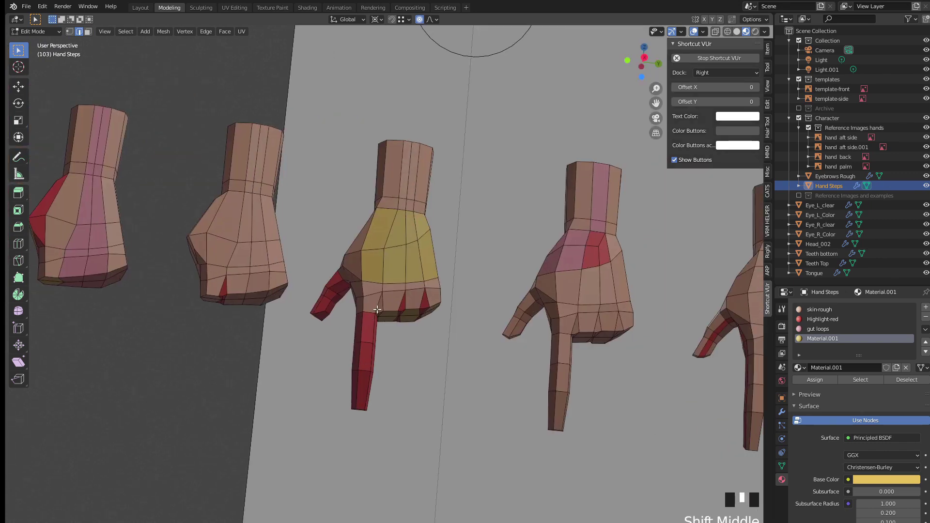
scroll(377, 309, down, 2)
mouse_move(470, 249)
shift+middle_down()
mouse_move(232, 310)
mouse_move(204, 300)
shift+middle_up()
Step: Return to editing the Head_002 mesh and frame the character's hand with nothing selected
key(Tab)
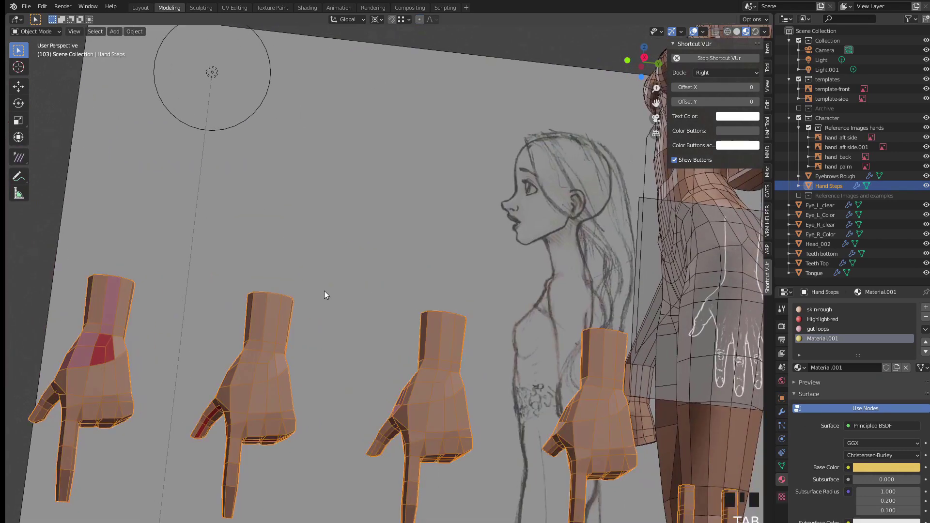
scroll(324, 291, down, 4)
click(606, 243)
key(Tab)
drag(594, 225, 659, 286)
key(KP_Decimal)
key(alt+a)
scroll(349, 272, down, 3)
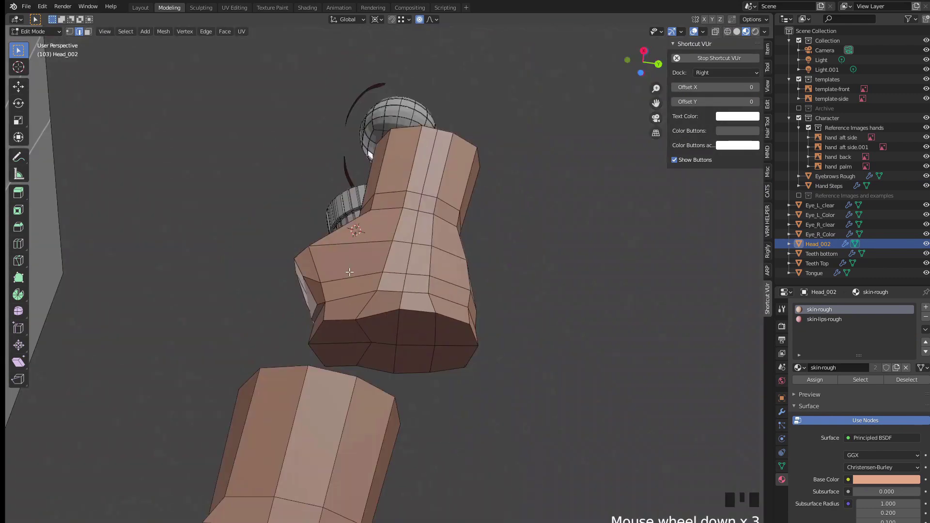
Step: Select the index-finger end faces at the bottom of the palm and show them in right view over the hand reference
scroll(349, 272, down, 2)
middle_drag(349, 272, 353, 329)
key(3)
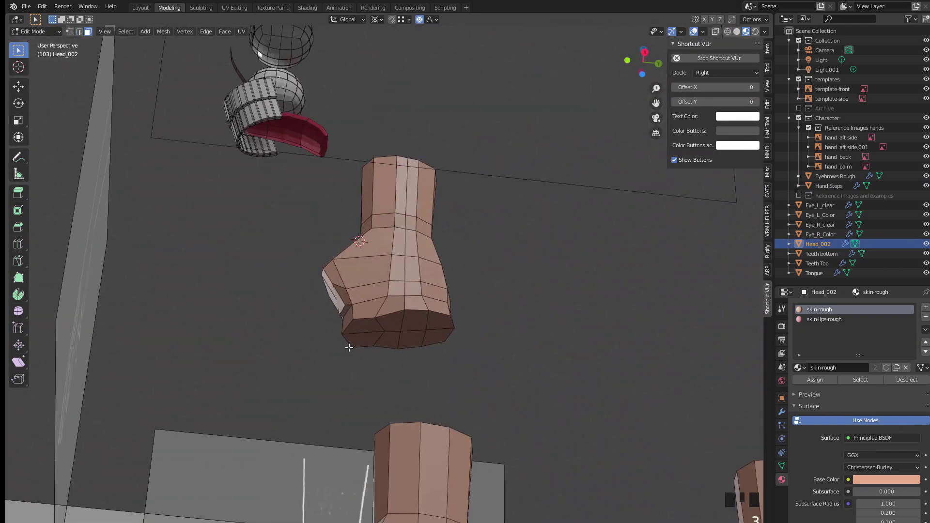
click(362, 328)
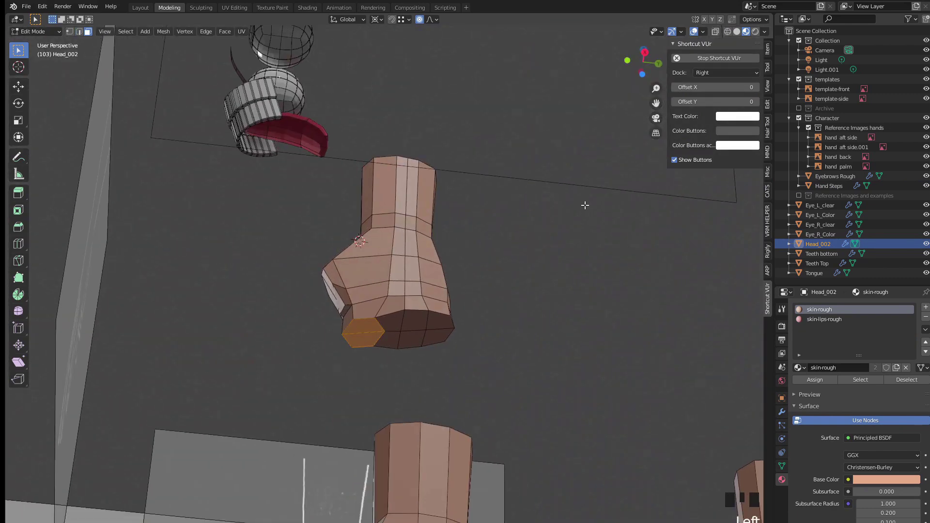
click(644, 52)
scroll(382, 322, up, 2)
shift+middle_drag(334, 348, 321, 263)
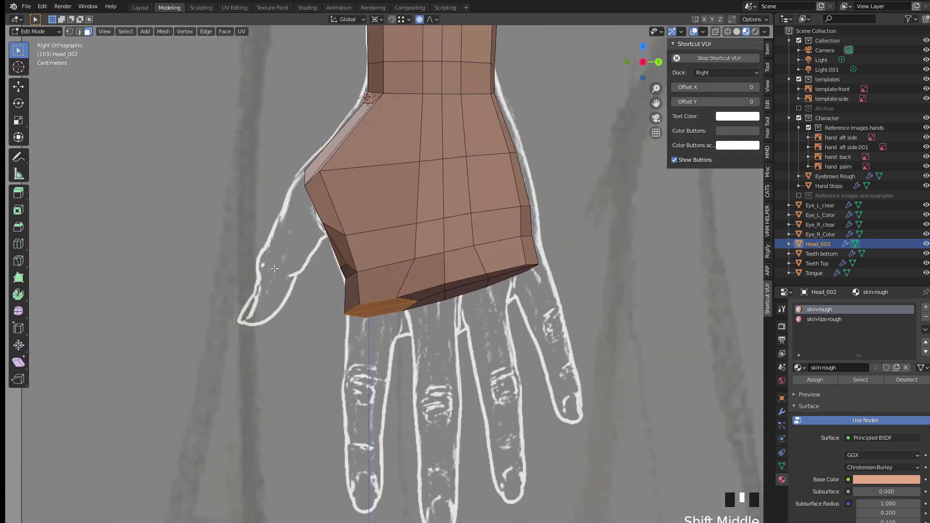
Step: Switch the pivot away from the 3D cursor, rotate the index-finger end faces level and move them down onto the reference finger
key(r)
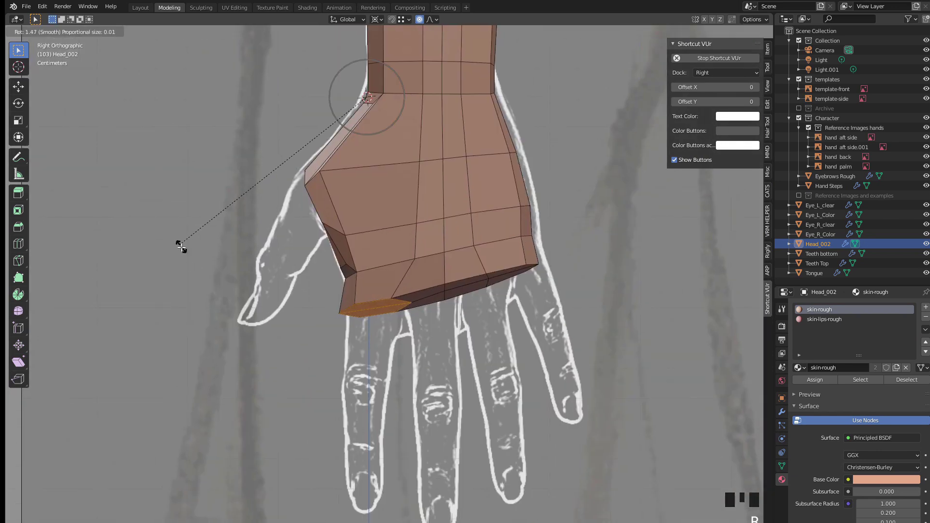
right_click(180, 244)
click(376, 25)
click(377, 31)
key(r)
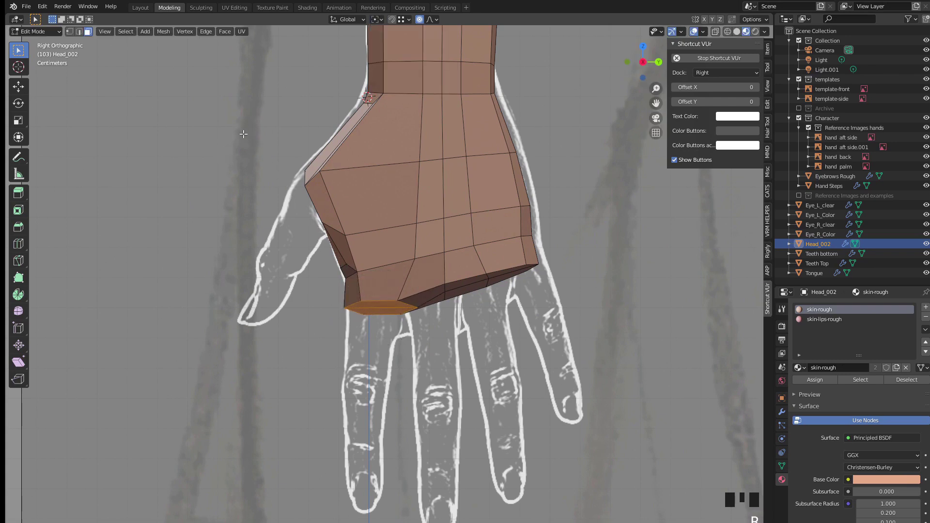
key(g)
click(232, 167)
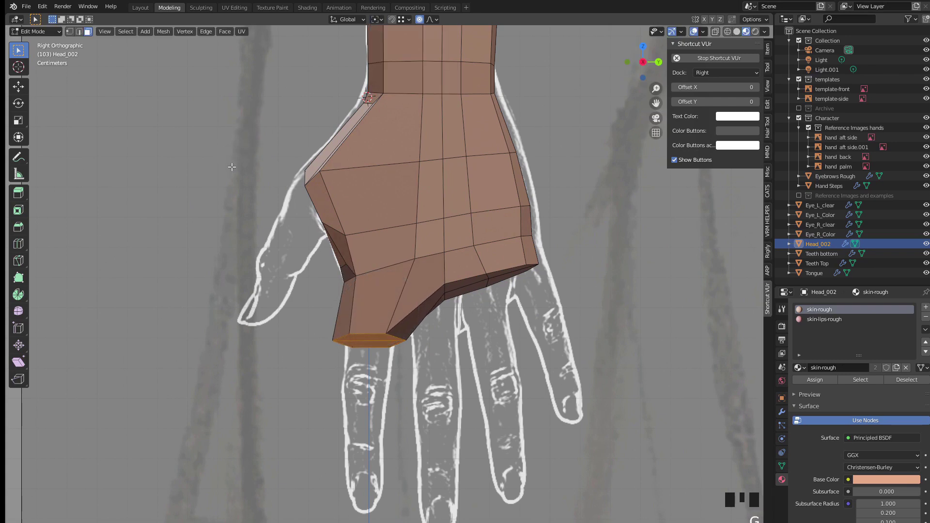
Step: Scale the index-finger end faces down to about 0.81, raise them to the reference finger base and fine-tune their size
scroll(368, 378, up, 1)
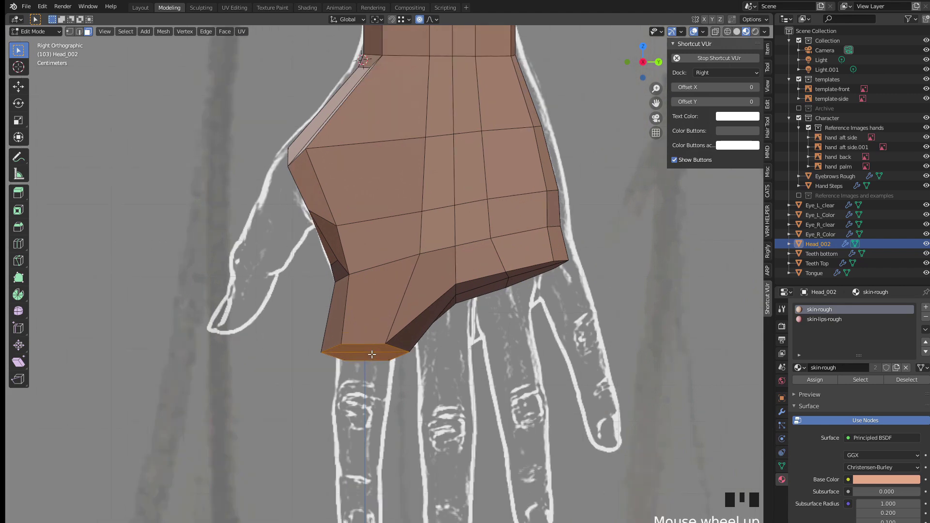
scroll(367, 359, up, 1)
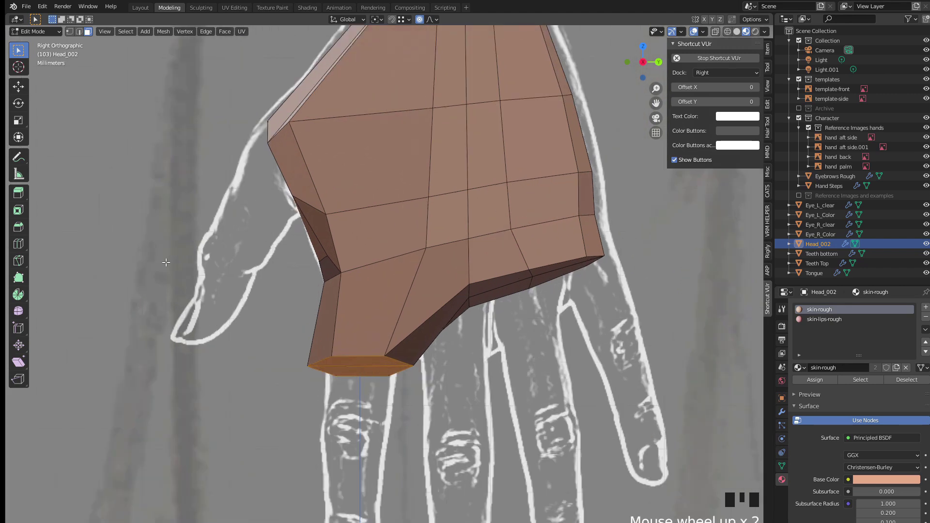
key(s)
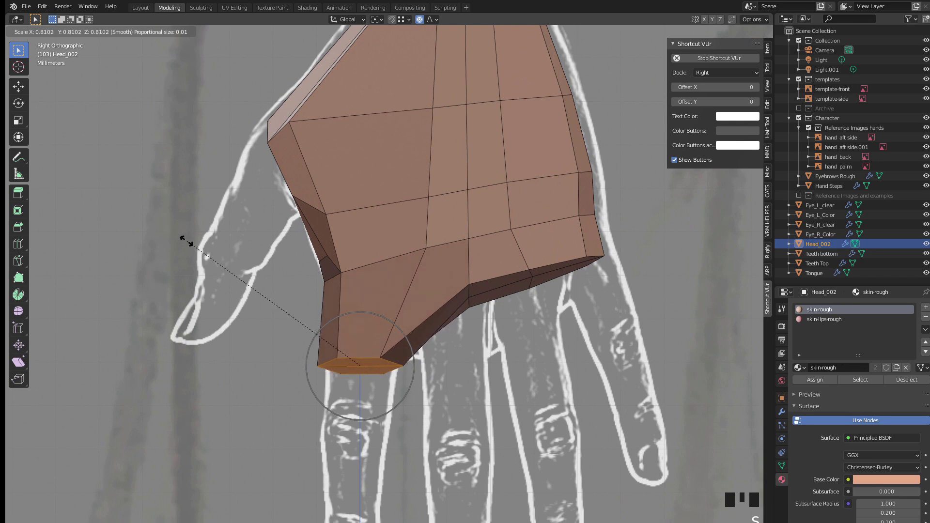
click(184, 239)
key(g)
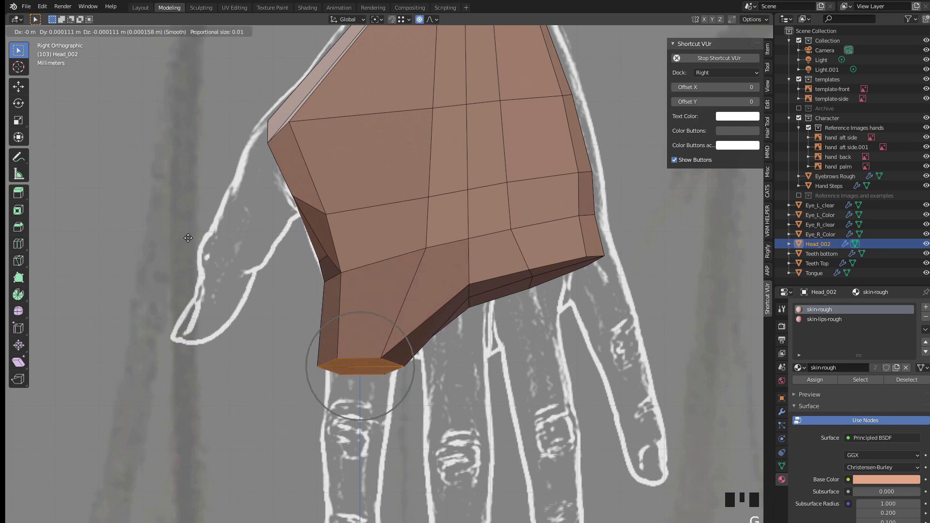
click(191, 213)
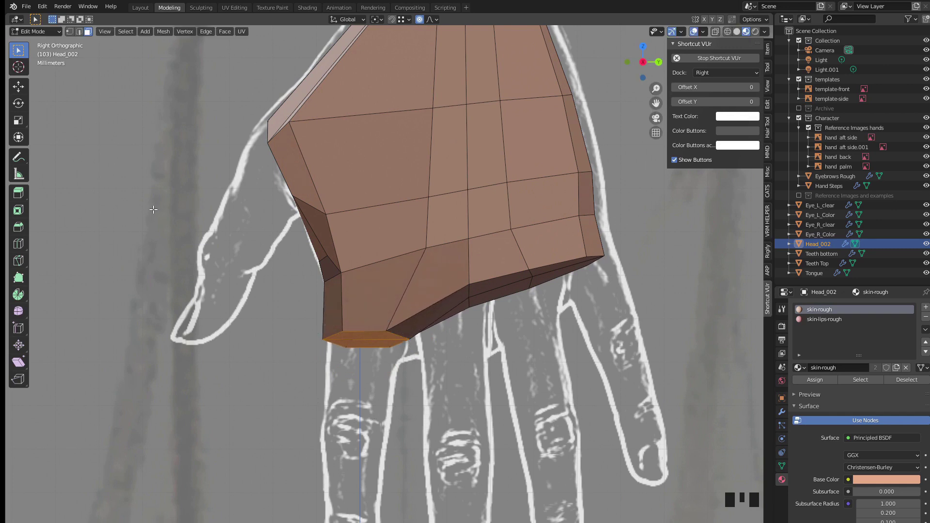
key(s)
click(151, 205)
Step: Preview the hand with the Subdivision modifier's viewport display on, inspect the finger base, and switch the display back off
middle_drag(150, 204, 311, 320)
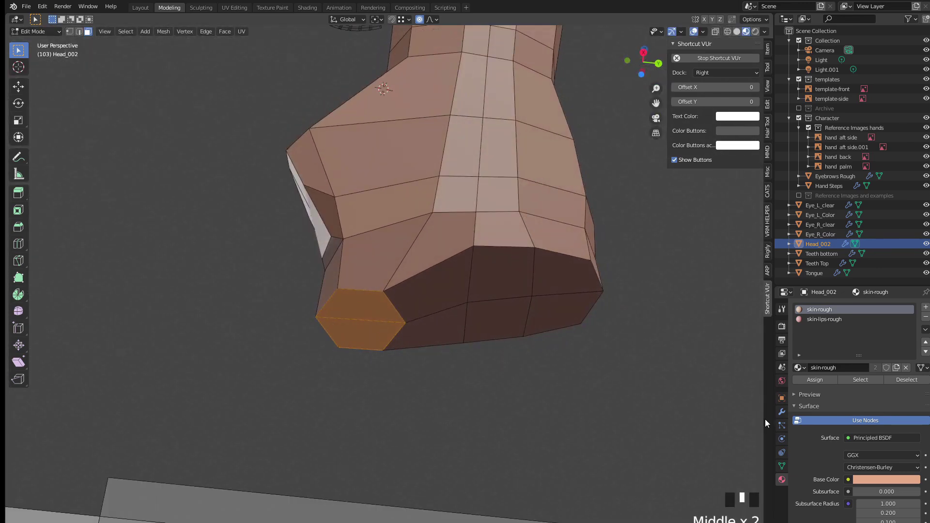
click(781, 411)
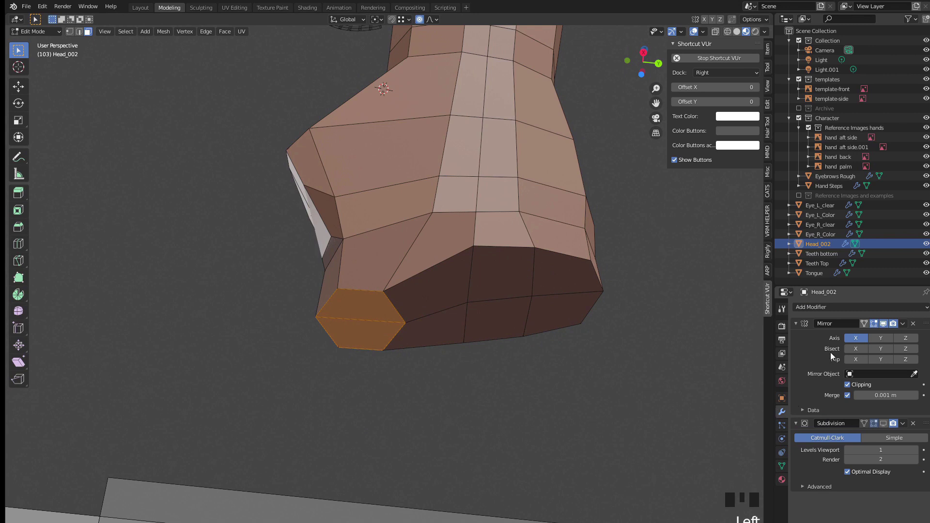
click(882, 424)
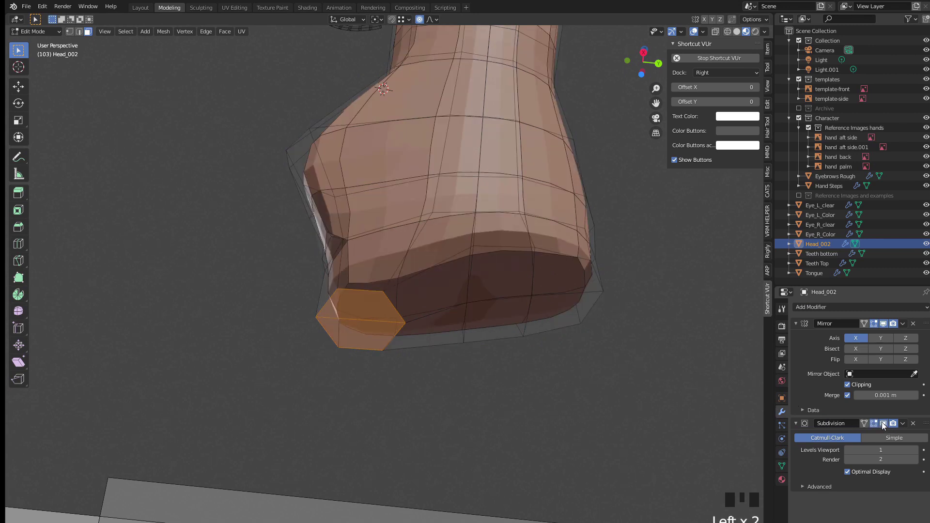
scroll(372, 411, up, 2)
middle_drag(372, 412, 409, 492)
scroll(373, 353, up, 2)
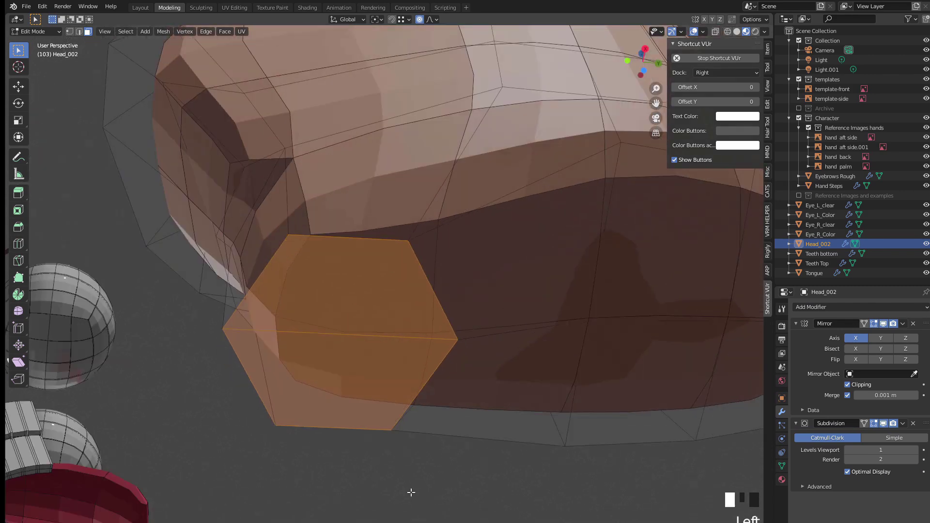
click(315, 293)
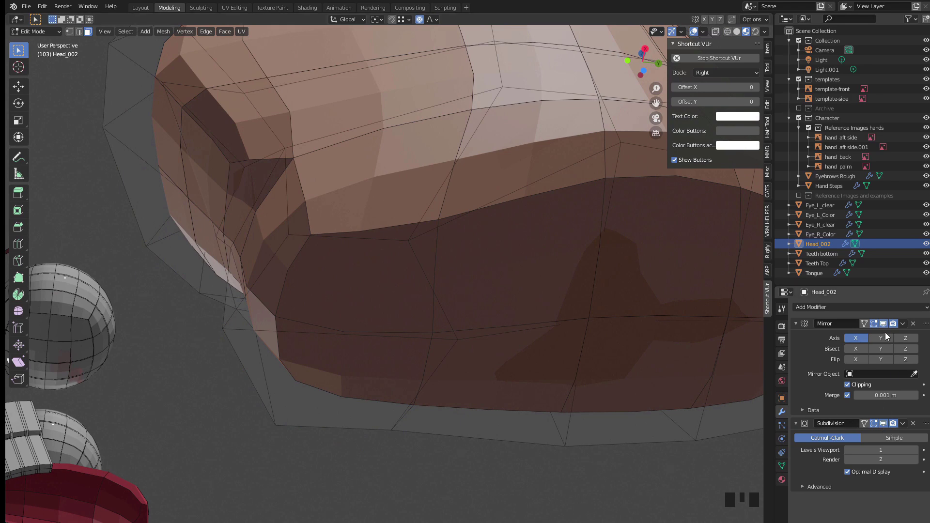
click(882, 425)
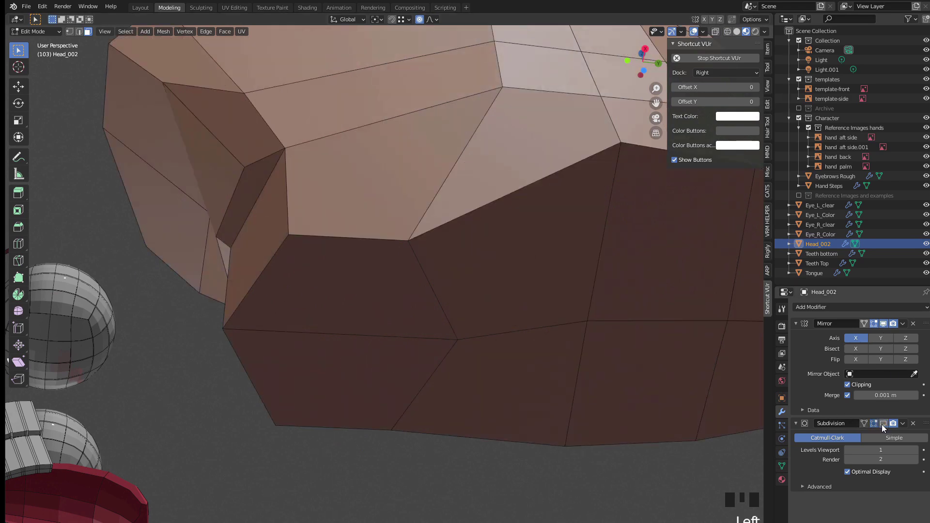
click(882, 425)
scroll(454, 337, down, 3)
middle_drag(454, 336, 411, 392)
scroll(467, 328, down, 3)
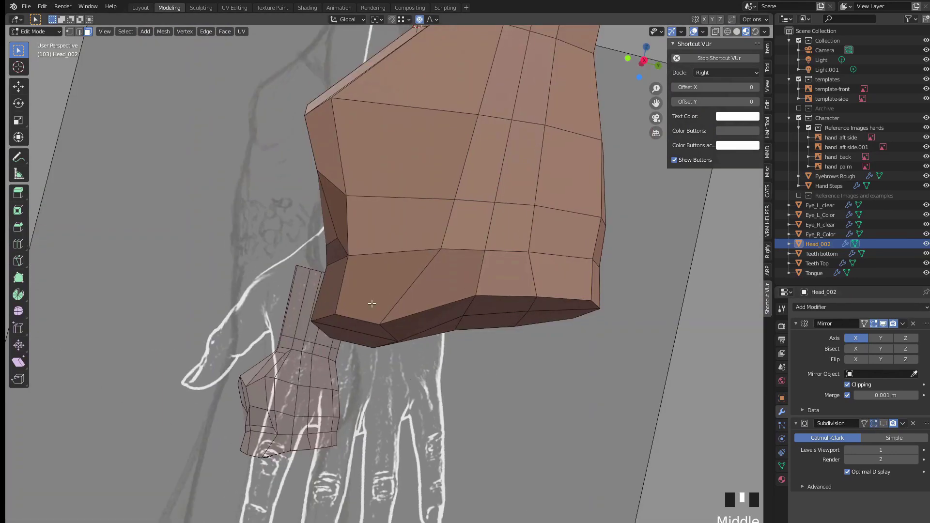
Step: Reselect the index-finger end faces and scale them up slightly over the right-view hand reference
click(382, 343)
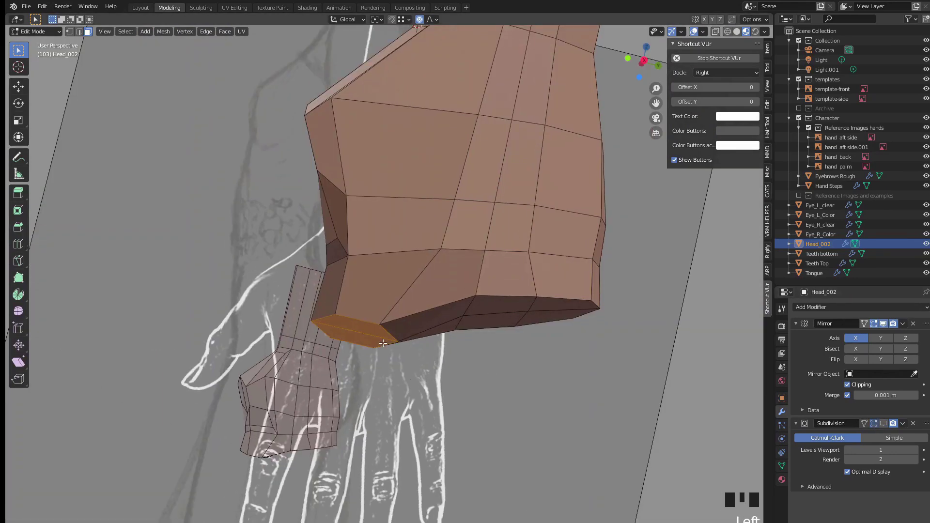
click(643, 62)
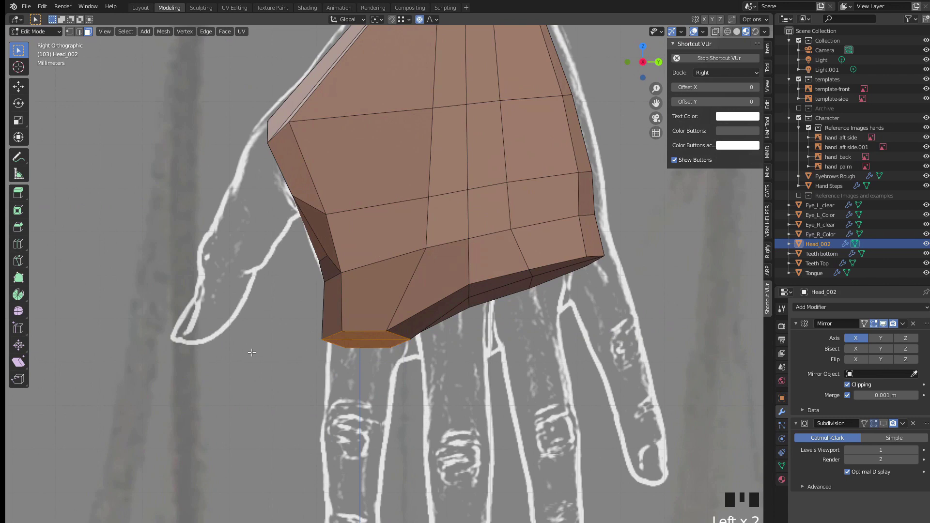
key(s)
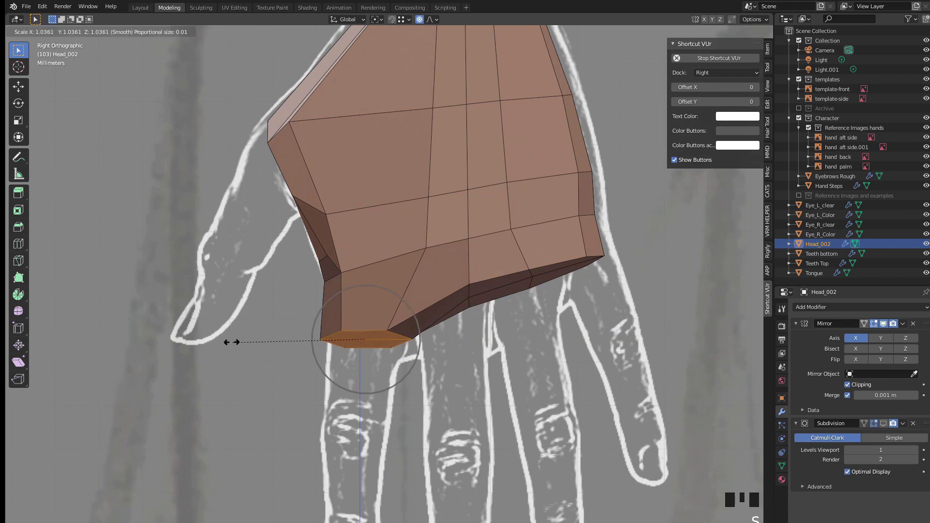
click(226, 338)
Step: Vertex-slide the outermost vertices on both sides of the index-finger end inward toward the reference finger outline
key(1)
click(315, 350)
key(g)
key(g)
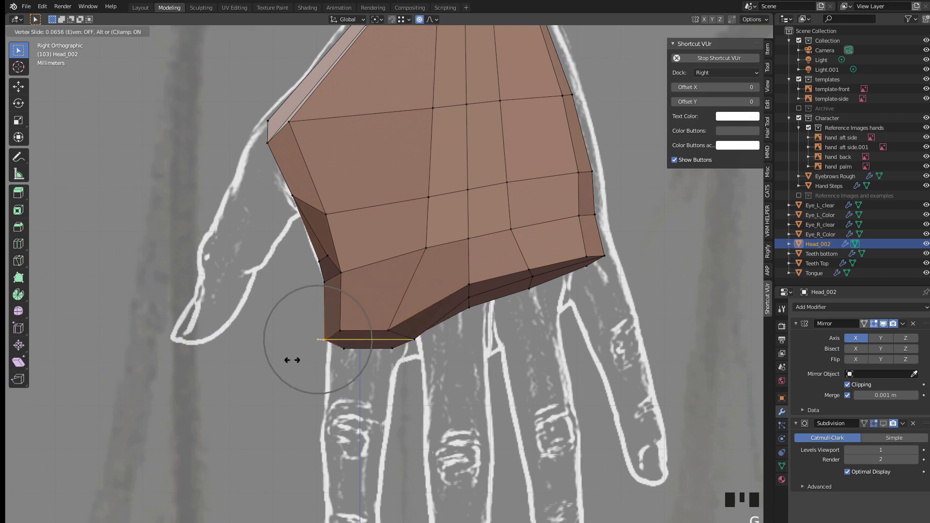
click(293, 359)
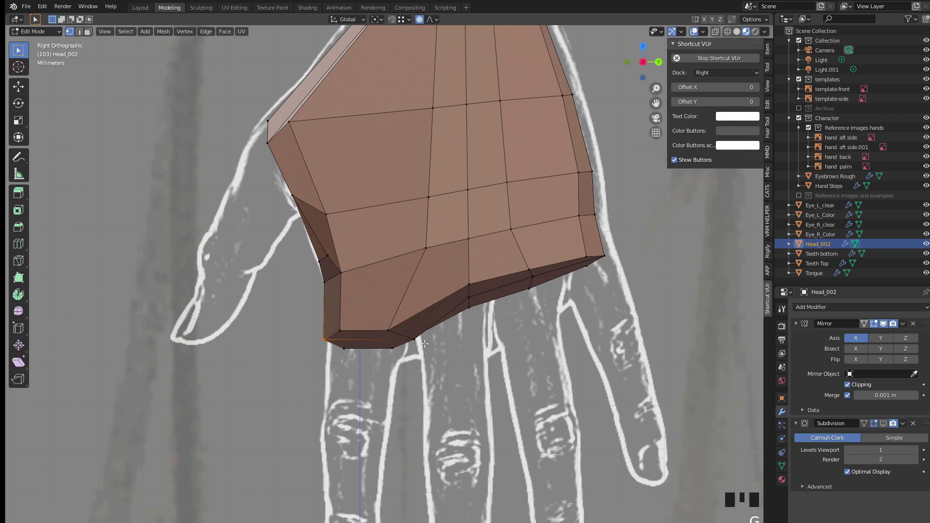
click(413, 338)
key(g)
key(g)
click(338, 366)
Step: Try a knife cut beside the index-finger base, running across the palm end between matching vertices, and undo it
middle_drag(338, 366, 378, 321)
scroll(332, 281, down, 1)
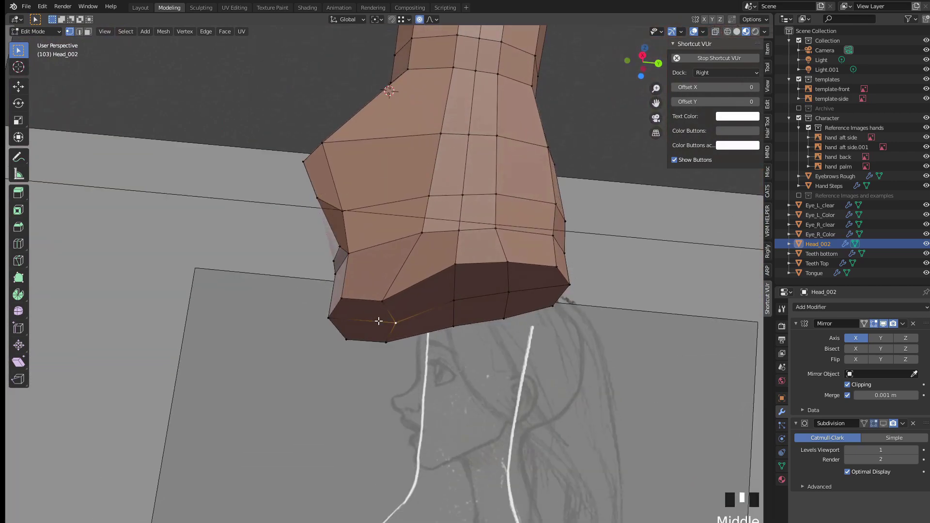
key(k)
click(423, 233)
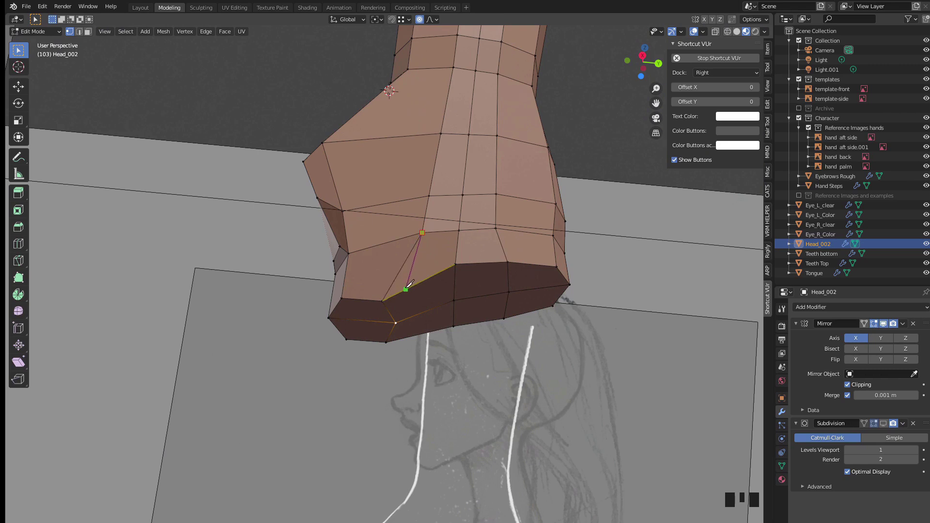
click(406, 289)
click(403, 320)
middle_drag(399, 353, 419, 320)
scroll(421, 318, up, 3)
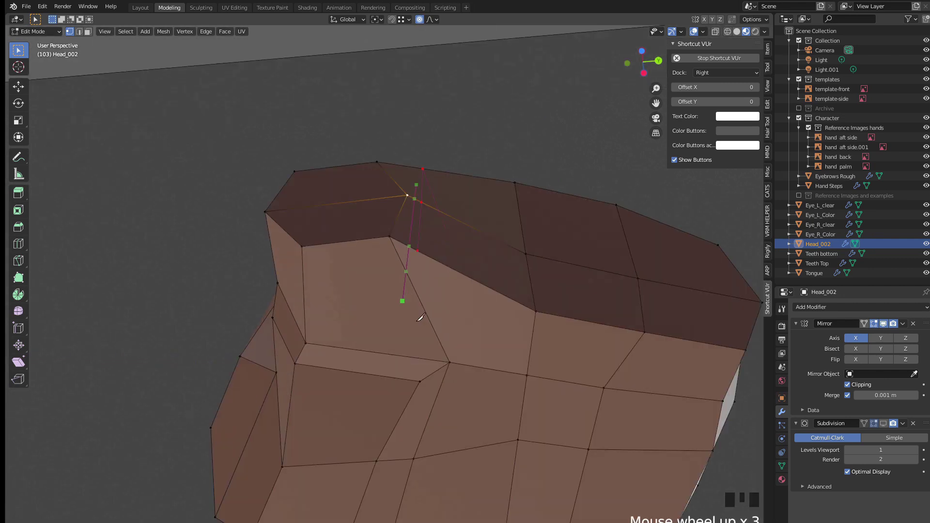
click(450, 363)
key(Return)
middle_drag(450, 363, 348, 293)
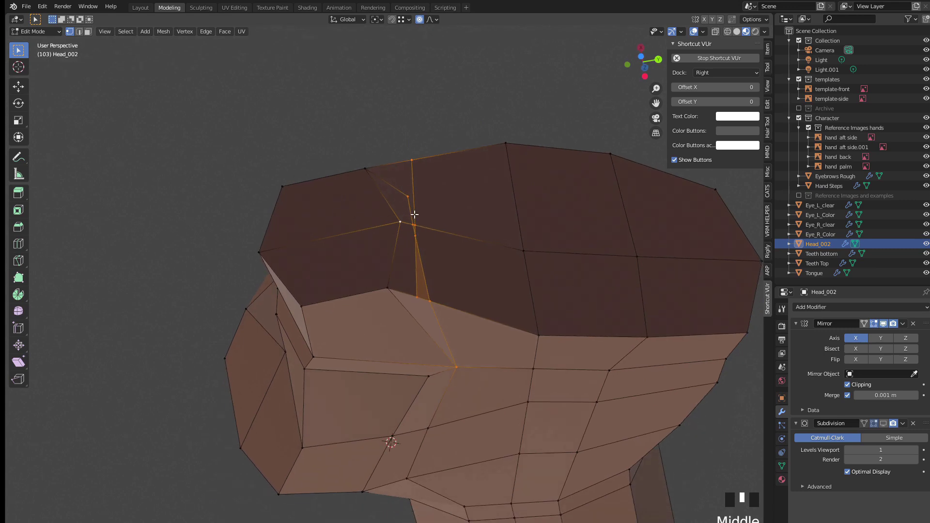
key(ctrl+z)
Step: Knife-cut a line beside the index-finger base between the two palm-side vertices and add a loop cut in the narrow strip
key(k)
click(457, 366)
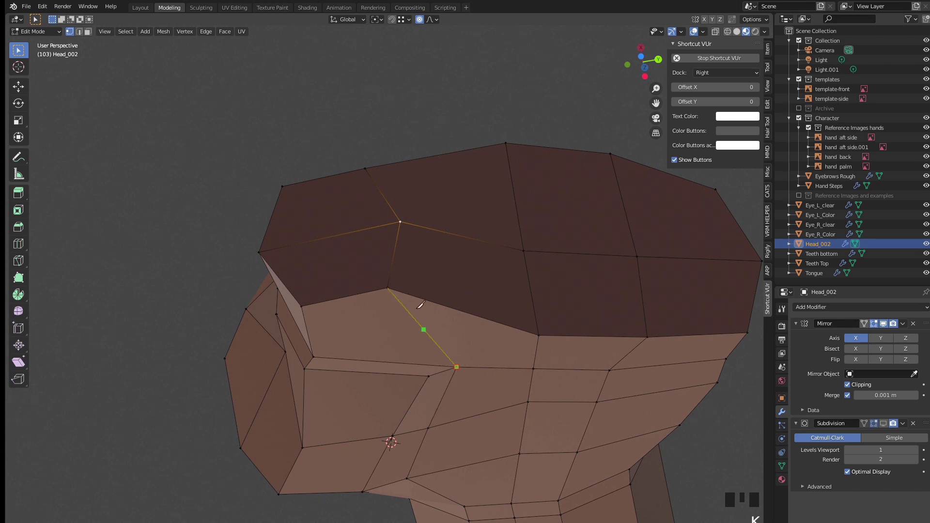
click(422, 227)
middle_drag(400, 160, 470, 167)
click(457, 141)
key(Return)
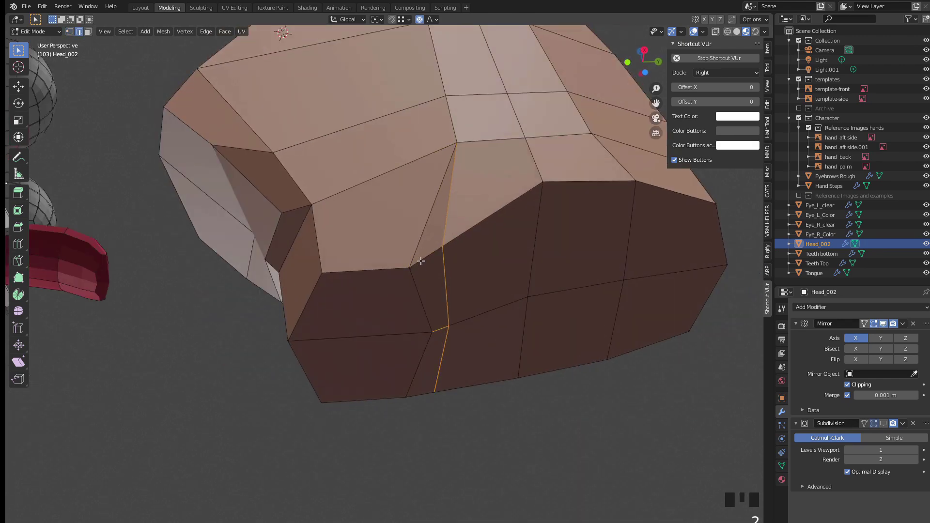
key(ctrl+r)
click(421, 258)
Step: In right view, move the vertices on the far side of the middle-finger base down and outward to the reference finger gap
middle_drag(470, 292, 606, 144)
scroll(439, 286, down, 3)
click(642, 58)
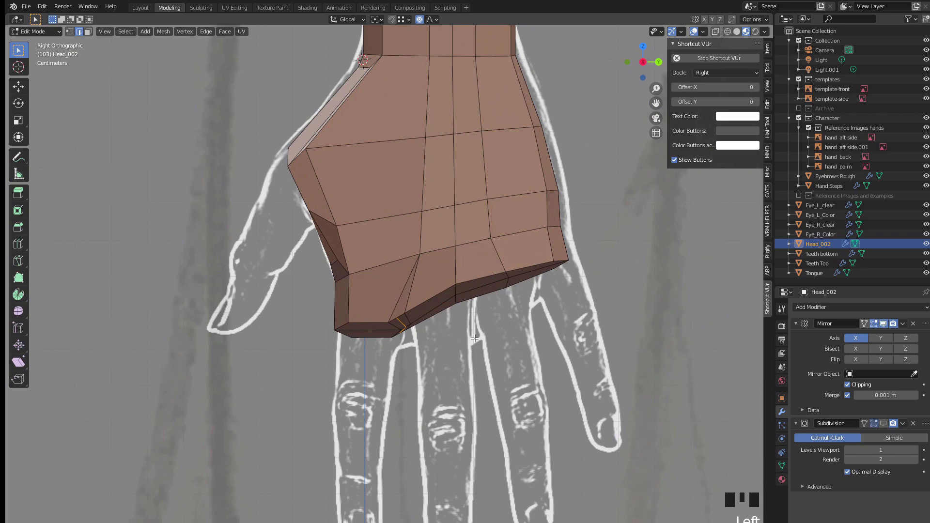
key(1)
click(458, 315)
drag(460, 318, 446, 278)
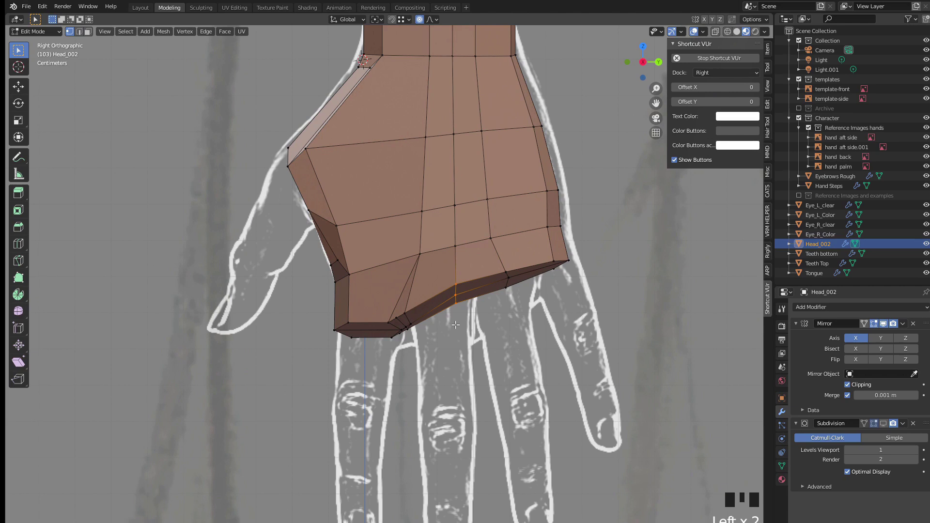
key(g)
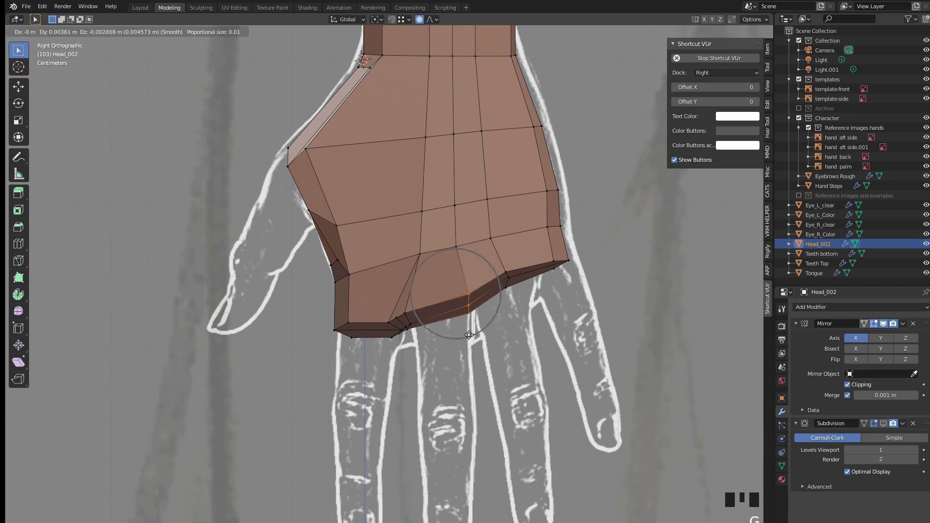
click(476, 330)
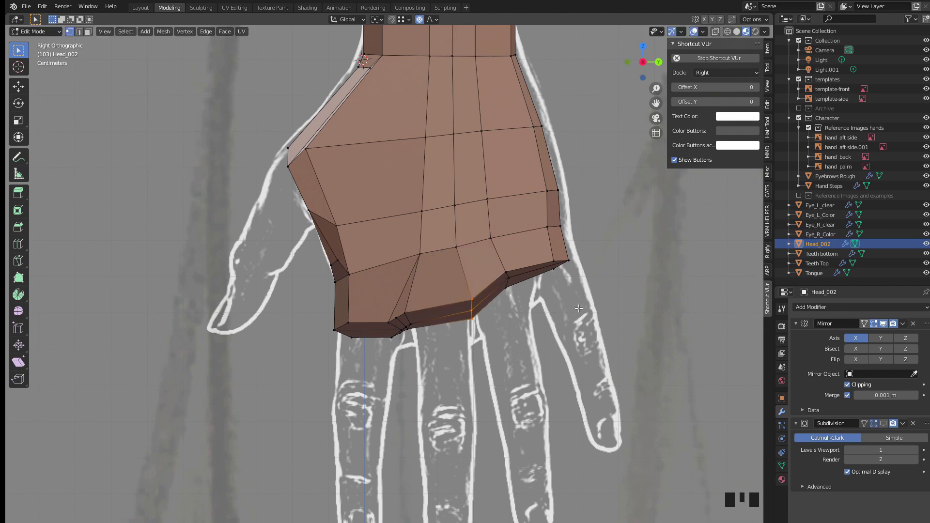
Step: Move the vertices at the little-finger end of the palm outward and slightly down onto the reference finger bases
drag(609, 314, 496, 251)
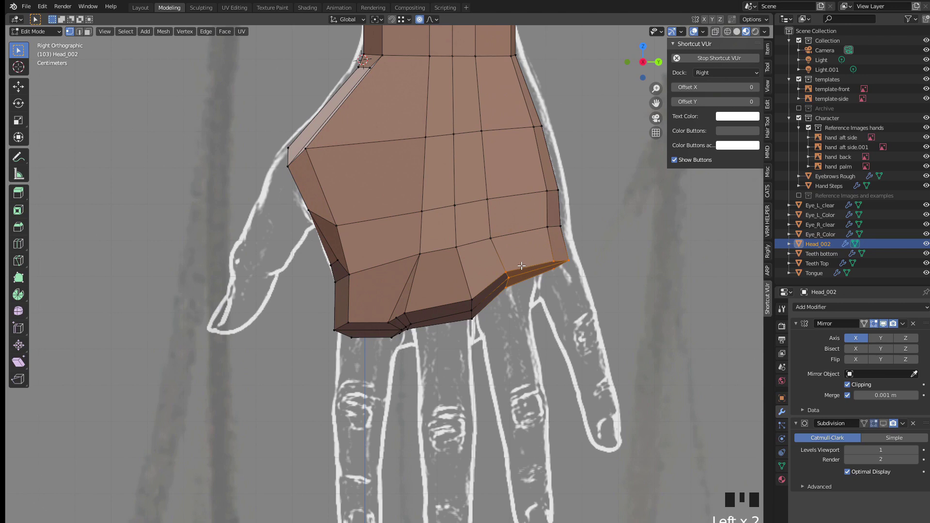
key(g)
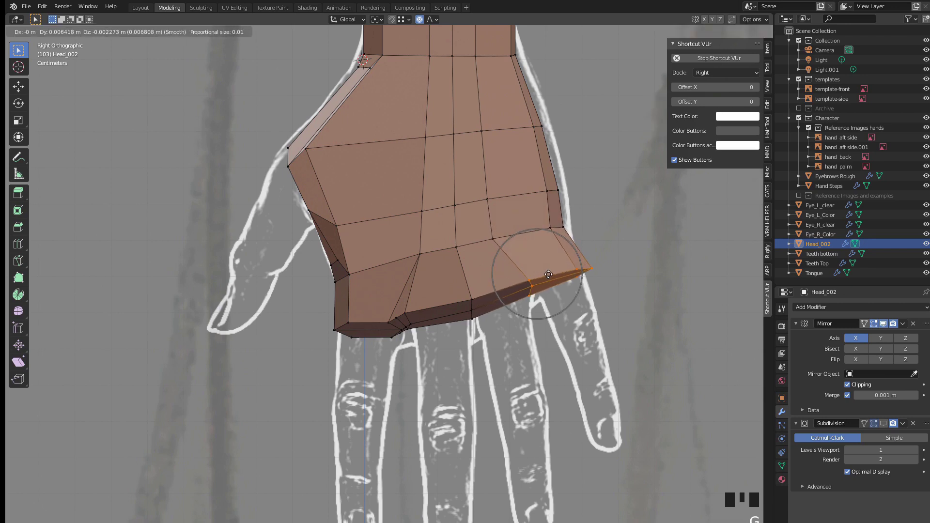
click(587, 284)
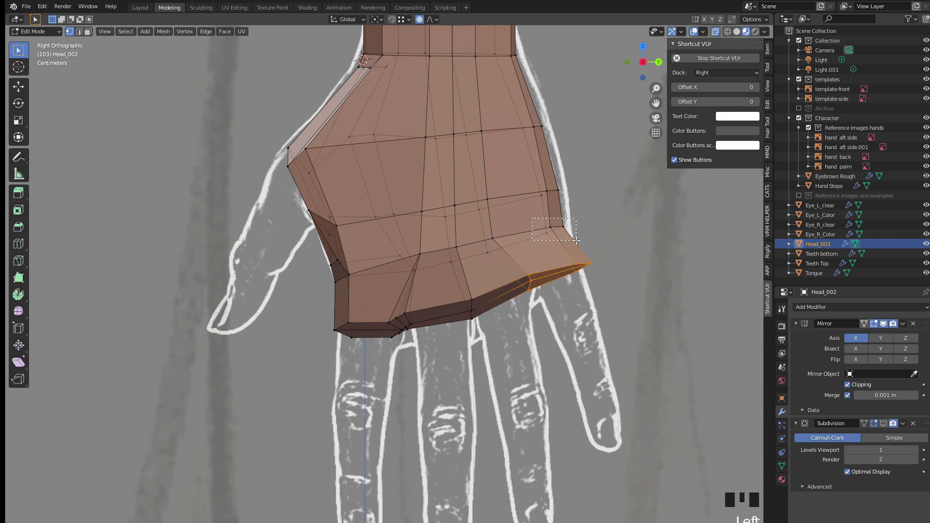
Step: With hidden vertices selectable, move the vertices along the palm's little-finger edge outward to the reference outline and adjust its end corner
click(562, 225)
key(g)
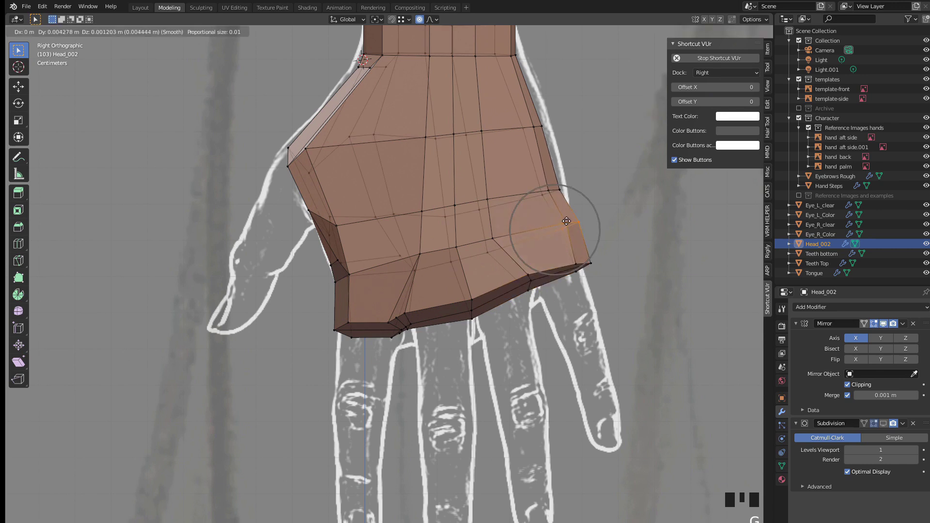
click(562, 223)
click(561, 191)
key(g)
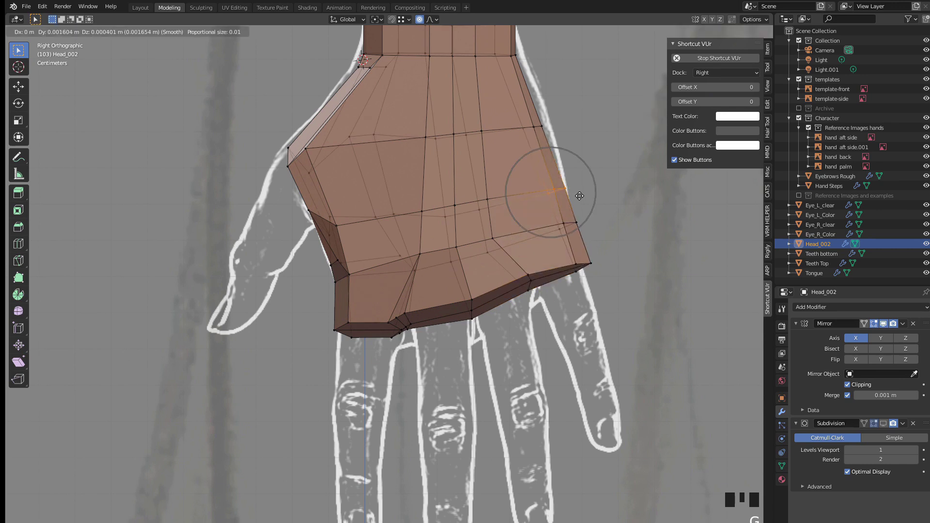
click(571, 186)
click(540, 129)
key(g)
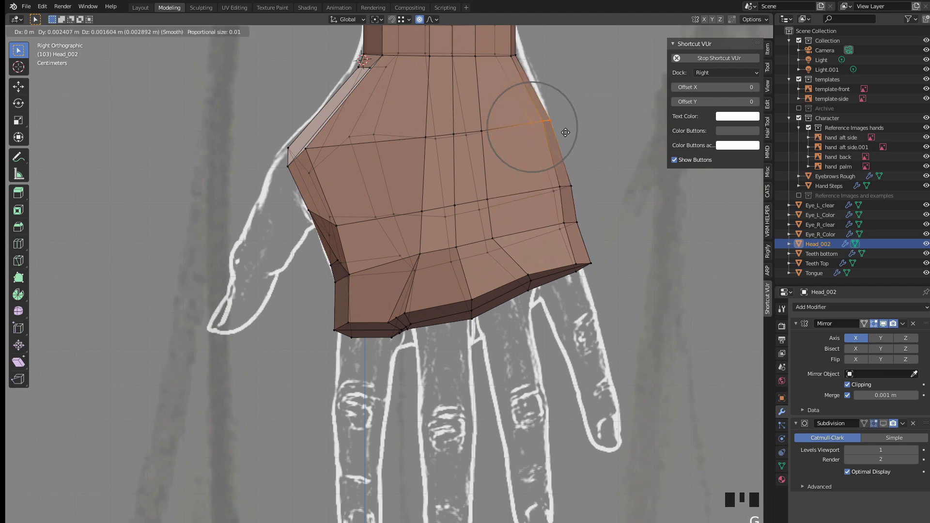
click(548, 122)
click(584, 265)
key(g)
click(576, 267)
Step: Turn off X-ray, select the two end faces at the middle-finger base and round them with LoopTools Circle
middle_drag(397, 389, 373, 293)
key(alt+z)
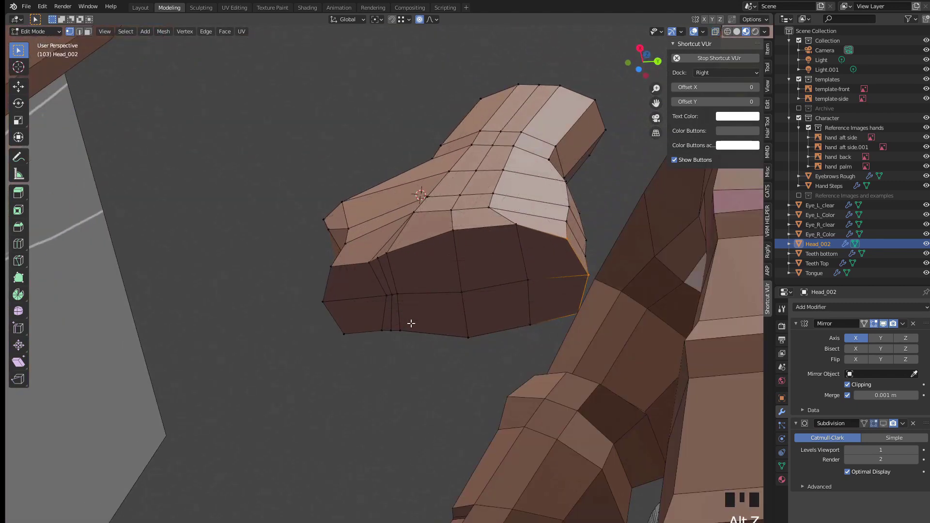
key(3)
drag(424, 274, 428, 318)
right_click(268, 261)
mouse_move(267, 262)
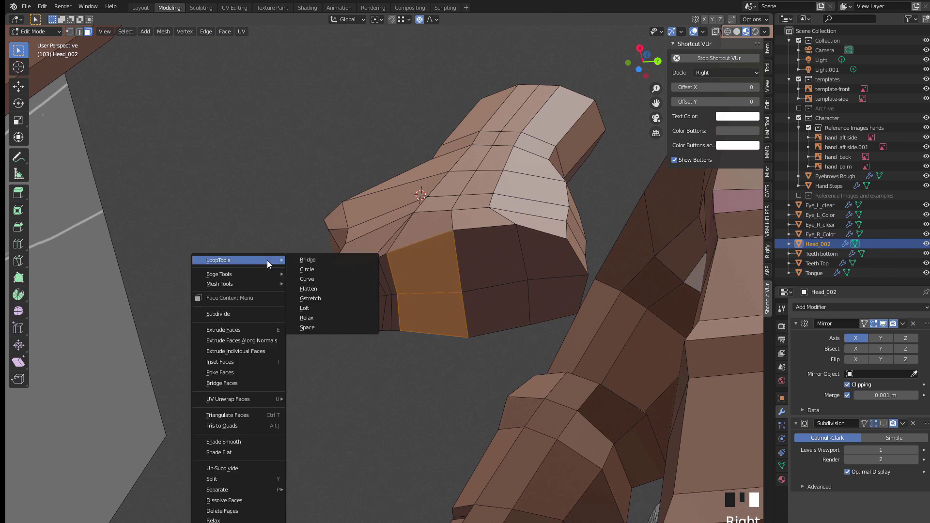
click(321, 272)
middle_drag(320, 268, 348, 258)
Step: In right view, turn off proportional editing and scale the rounded middle-finger faces down to about 0.75
scroll(349, 258, up, 2)
click(644, 72)
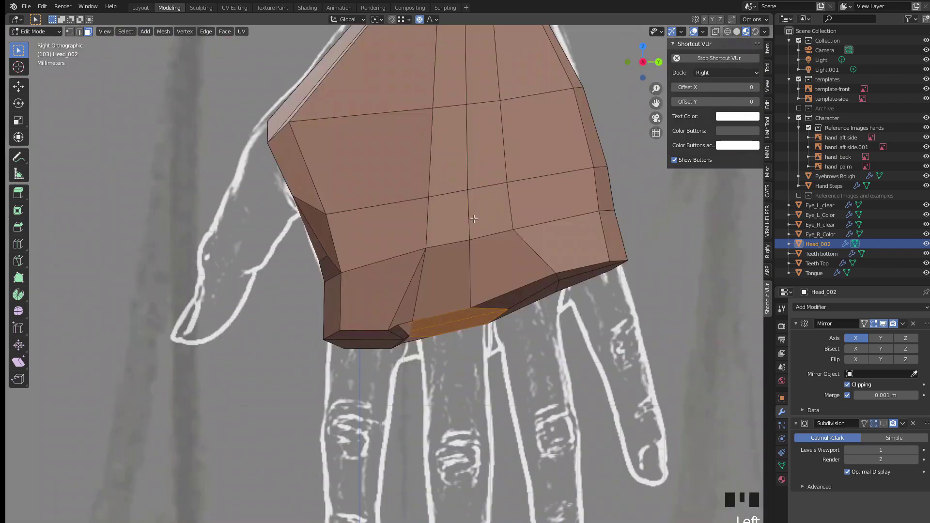
scroll(386, 276, up, 1)
key(s)
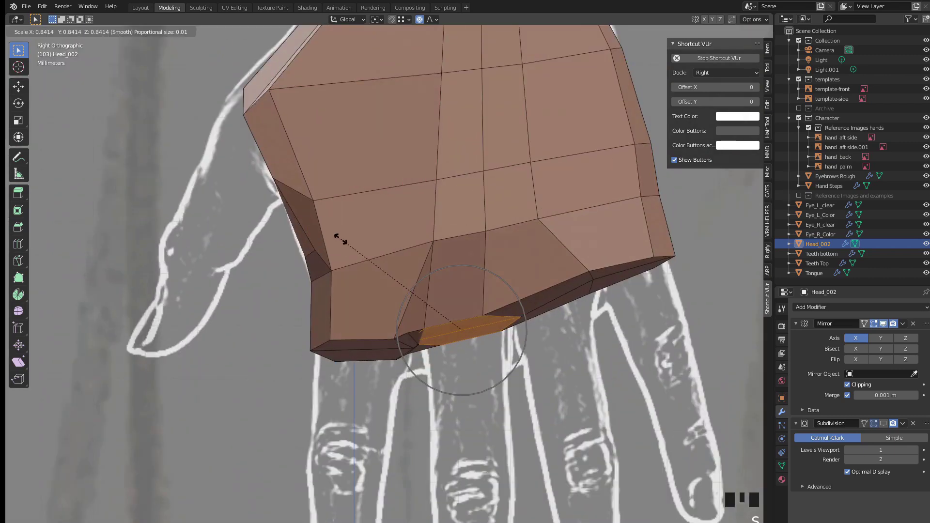
key(Escape)
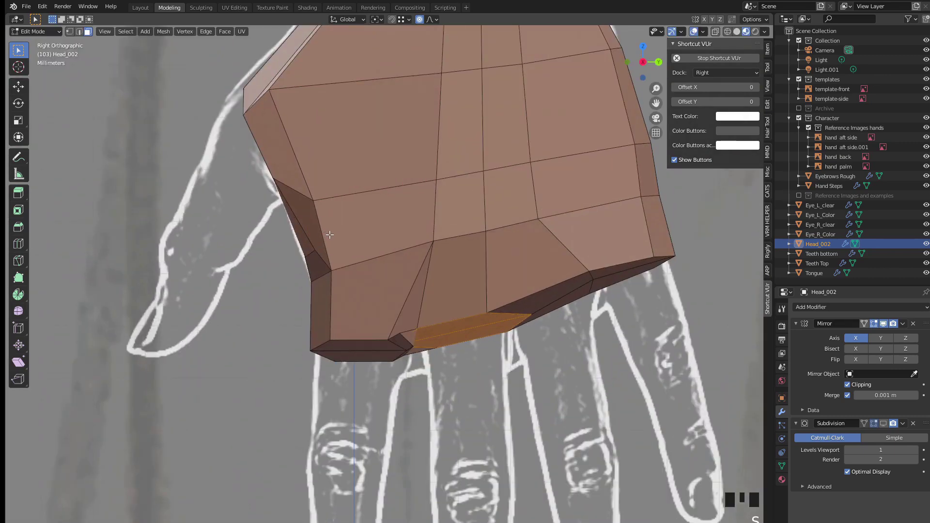
key(o)
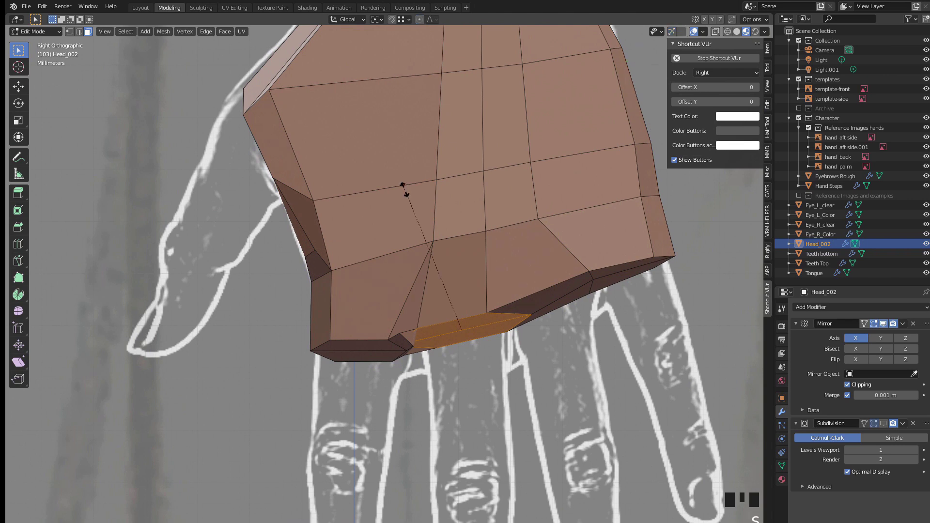
key(s)
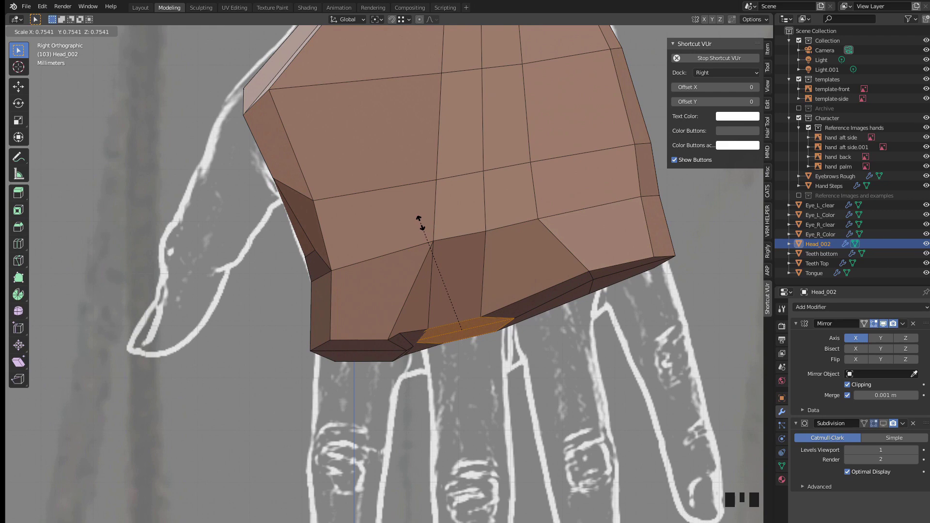
click(420, 223)
Step: Rotate the rounded middle-finger faces slightly and move them toward the back of the hand to sit within the palm end
middle_drag(433, 393, 328, 239)
key(r)
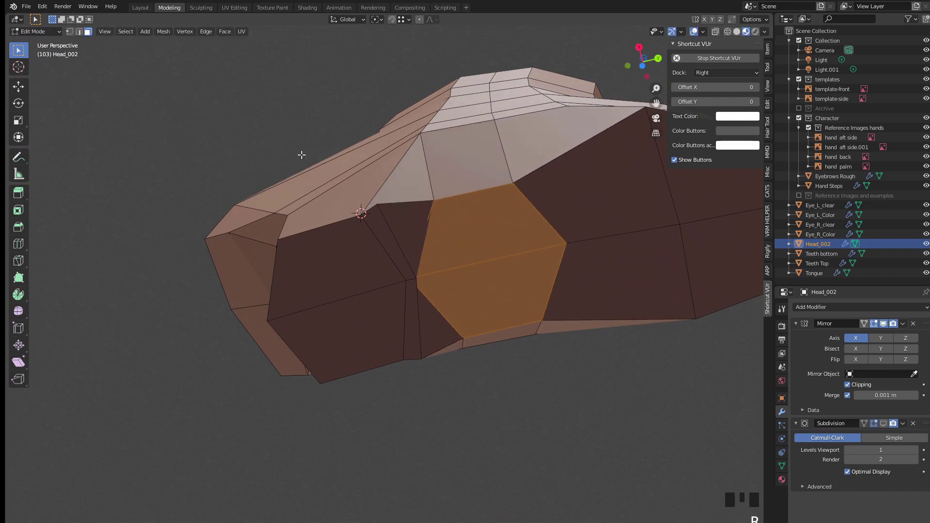
key(g)
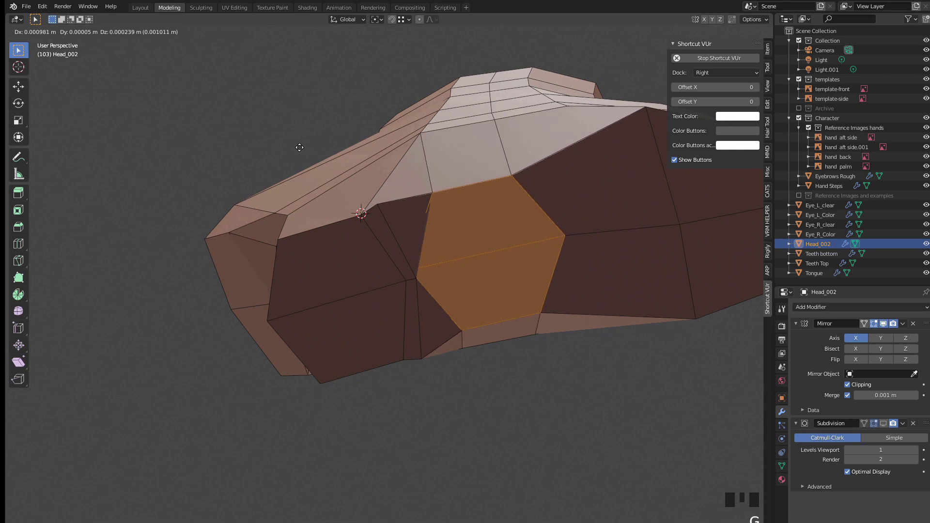
click(234, 241)
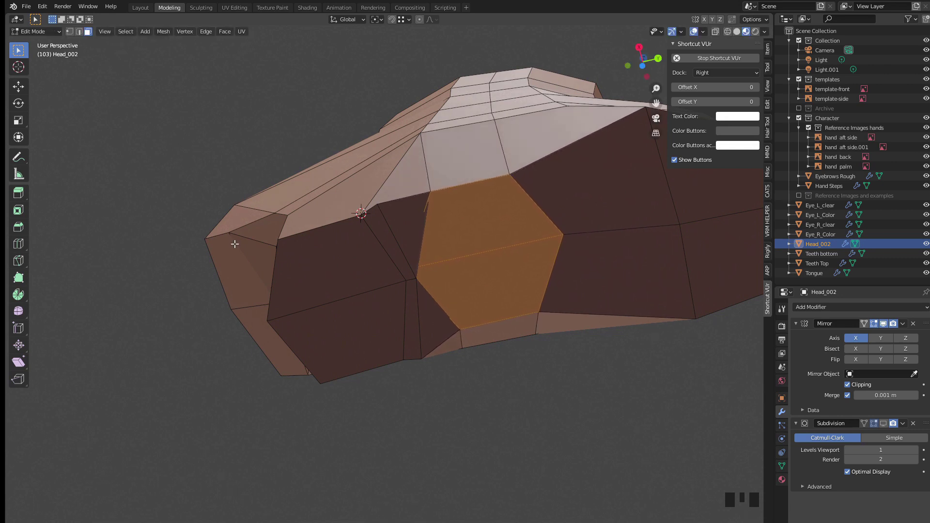
middle_drag(235, 241, 307, 189)
key(r)
click(228, 221)
scroll(373, 264, down, 3)
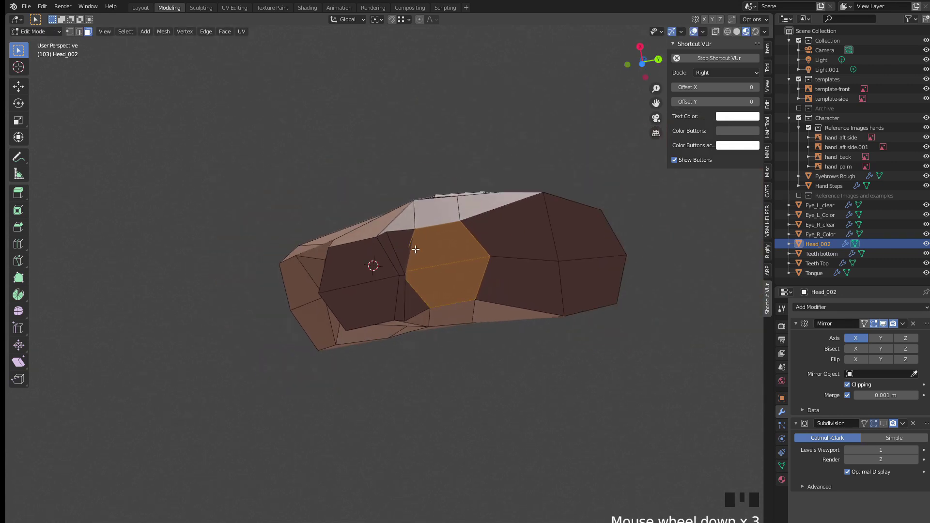
middle_drag(373, 263, 375, 280)
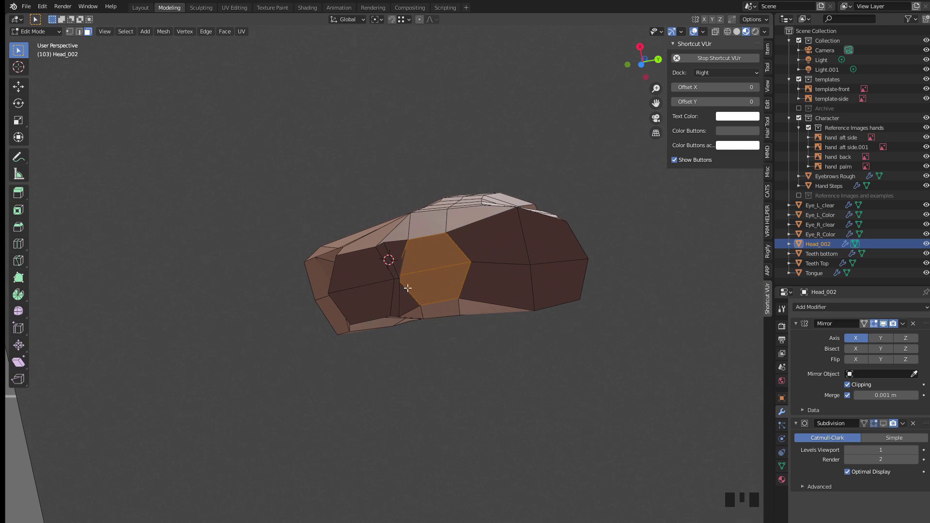
middle_drag(414, 291, 388, 258)
key(g)
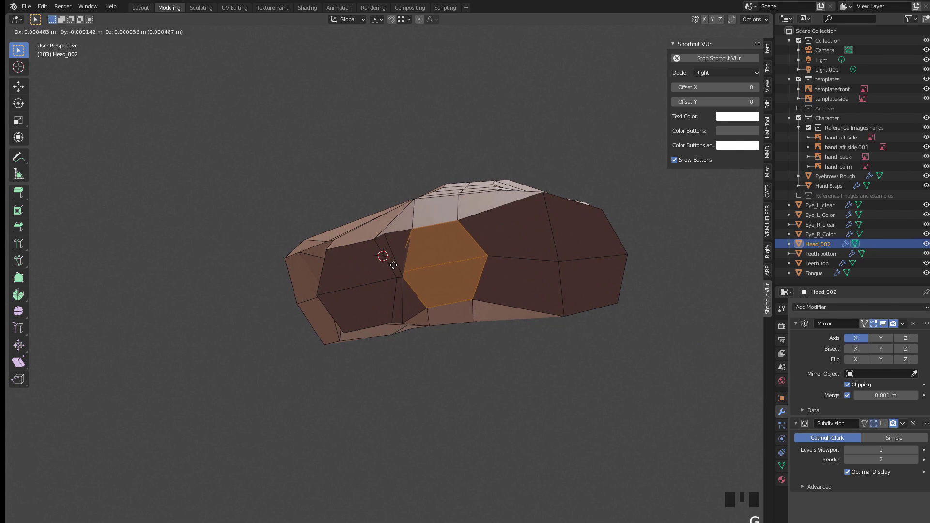
click(393, 265)
Step: Move the two mid-height side vertices of the middle-finger base inward, away from the neighbouring finger bases
scroll(399, 301, up, 3)
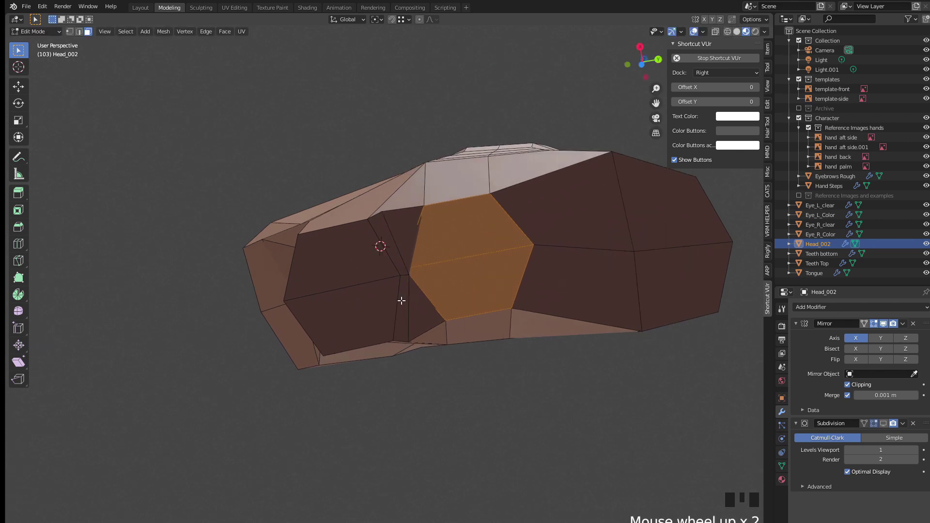
key(1)
key(alt+z)
click(396, 271)
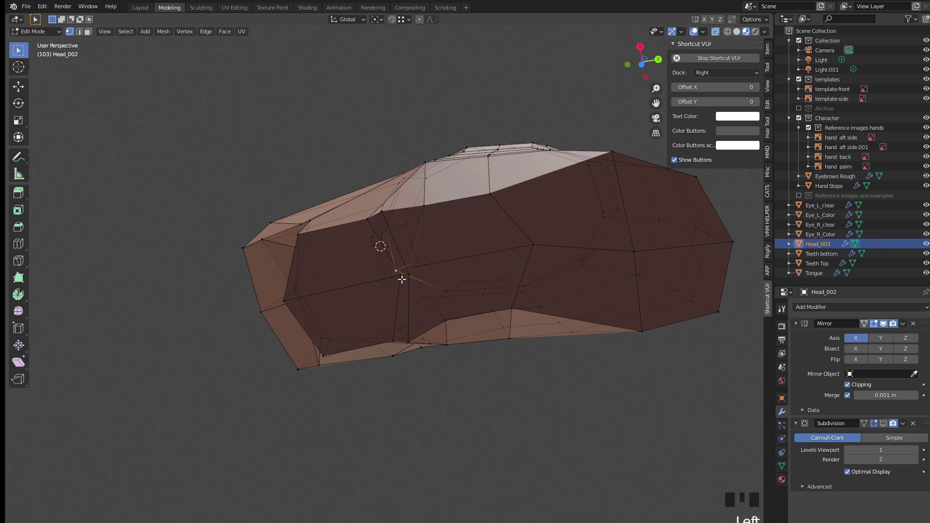
scroll(402, 279, up, 3)
middle_drag(401, 266, 336, 263)
key(g)
click(504, 248)
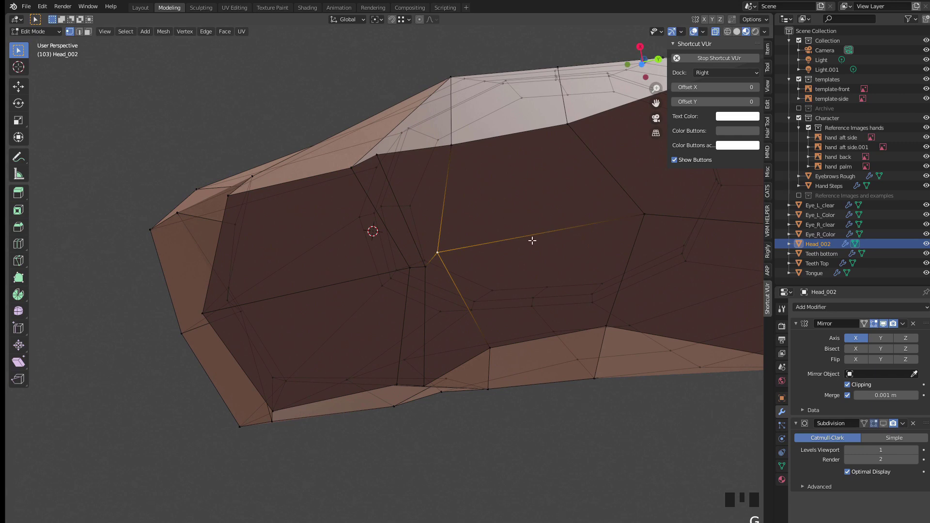
key(alt+z)
click(637, 218)
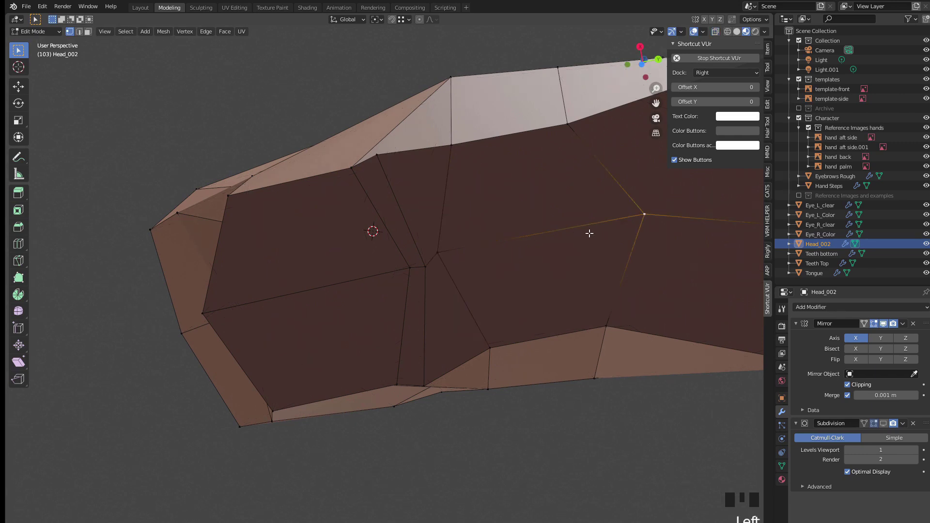
scroll(567, 235, down, 1)
key(g)
click(550, 238)
Step: Select the two back-of-hand vertices of the middle-finger base and move them slightly outward
scroll(505, 240, down, 2)
middle_drag(504, 240, 472, 245)
drag(422, 199, 512, 220)
middle_drag(435, 241, 435, 236)
key(g)
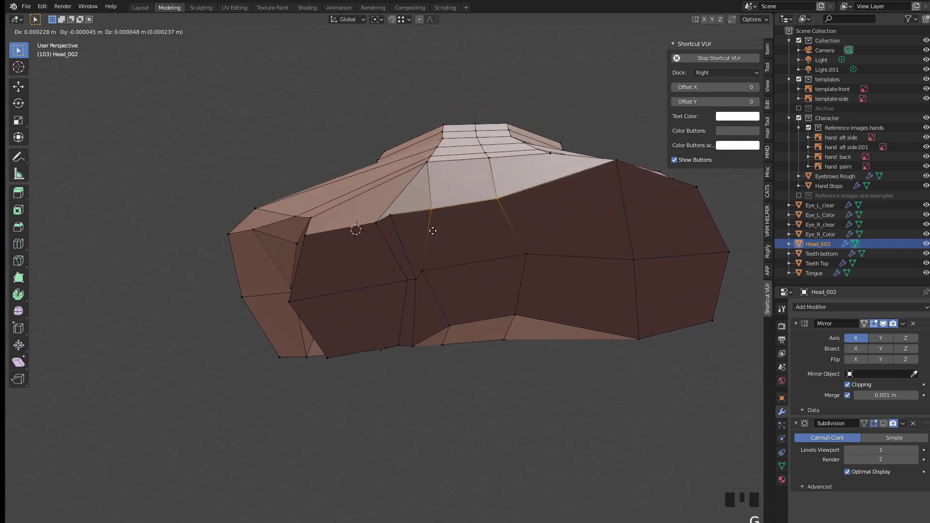
click(430, 224)
scroll(410, 237, down, 2)
Step: Slide the upper and lower vertices of the strip between the index and middle finger bases toward the middle finger
click(393, 239)
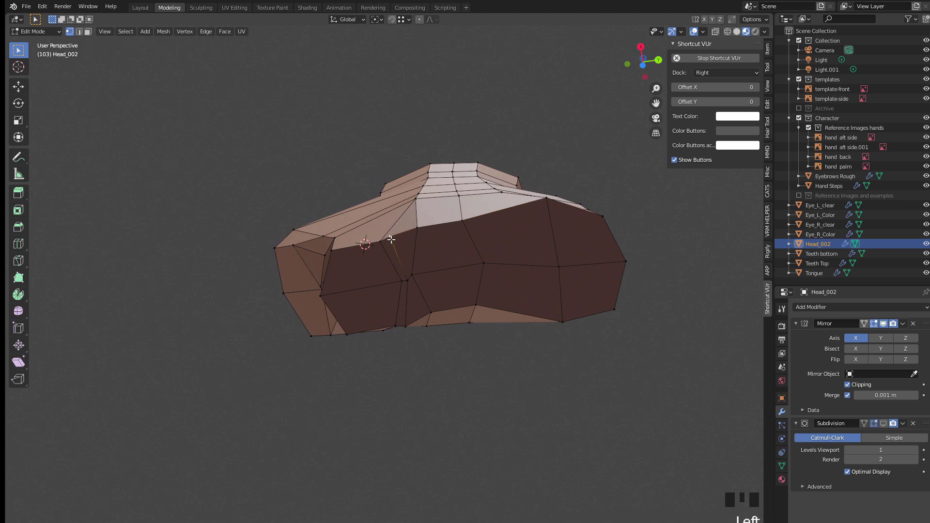
scroll(393, 239, up, 1)
key(g)
key(g)
click(402, 244)
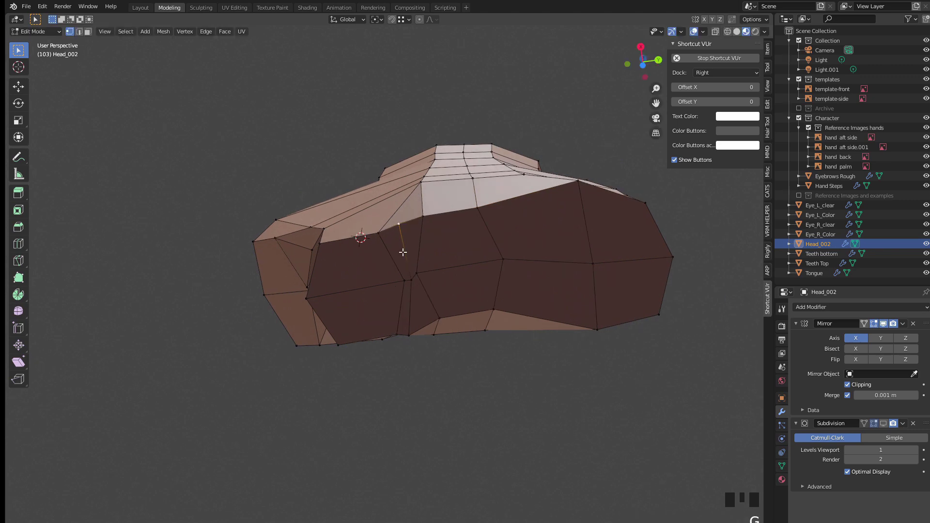
click(406, 337)
key(g)
key(g)
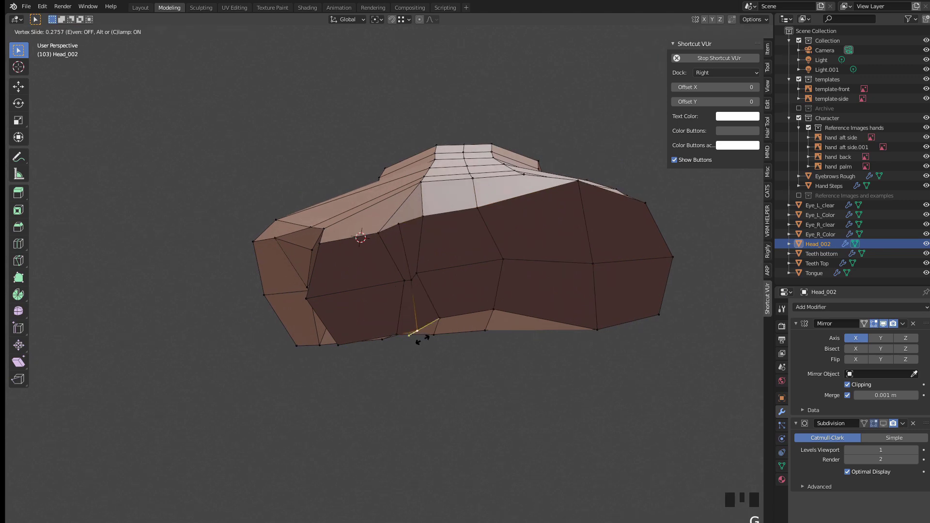
click(423, 340)
Step: Knife-cut a line across the palm end beside the middle-finger base, from the back of the hand to the palm side
middle_drag(467, 268, 410, 307)
scroll(453, 297, down, 2)
scroll(443, 308, up, 2)
key(k)
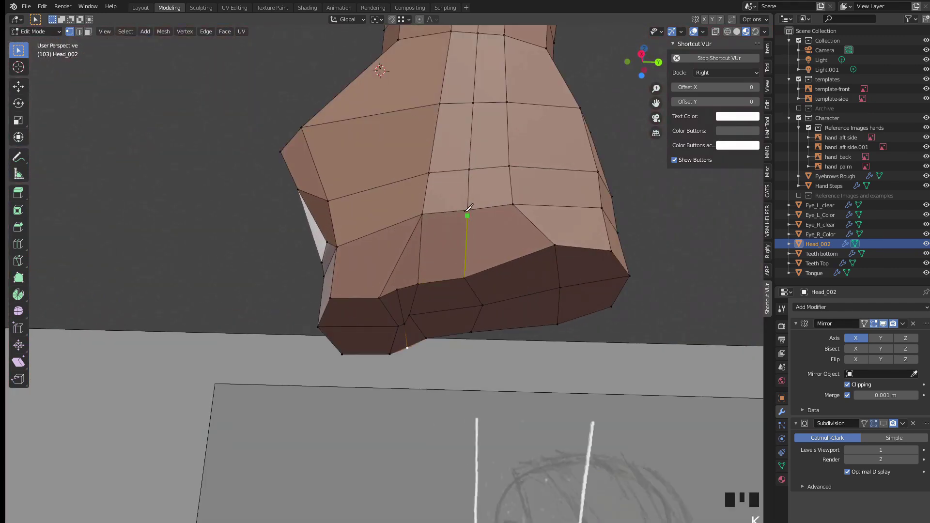
click(485, 270)
click(491, 304)
middle_drag(473, 334, 504, 286)
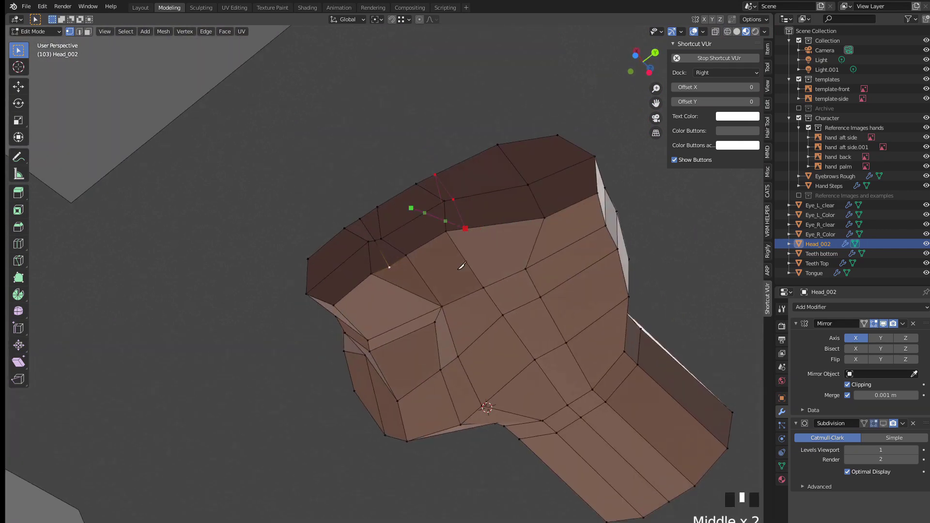
scroll(504, 286, up, 1)
key(Return)
Step: Add a loop cut in the narrow strip between the middle and ring finger bases
middle_drag(491, 253, 488, 281)
click(488, 235)
middle_drag(488, 235, 437, 283)
key(ctrl+r)
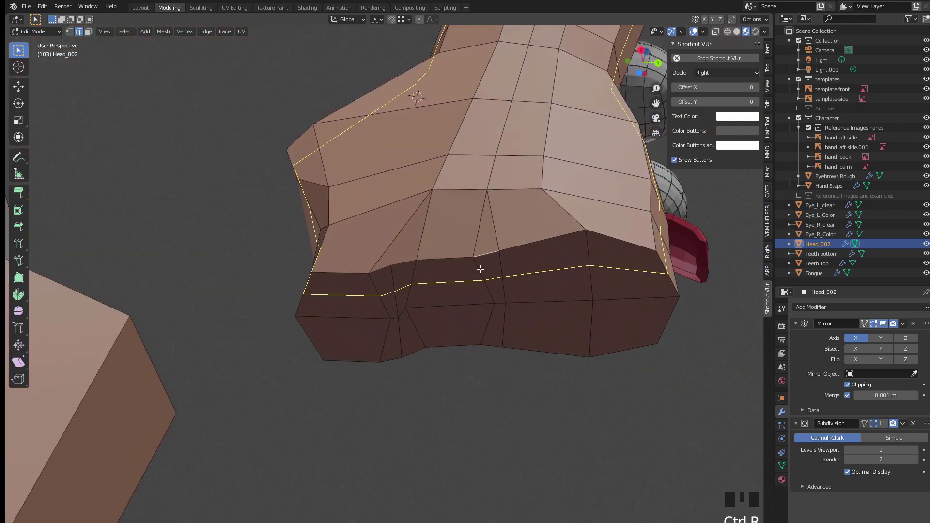
click(494, 291)
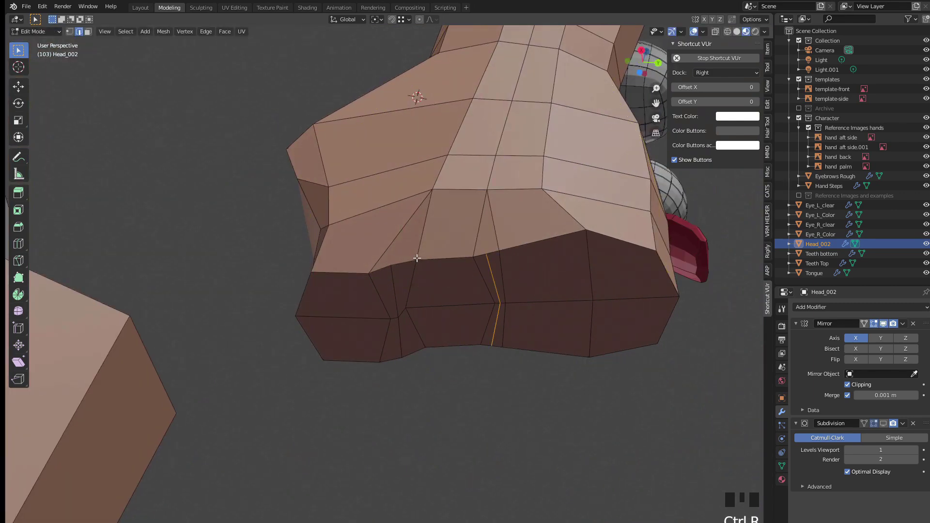
Step: Select the two end faces at the ring-finger base and round them with LoopTools Circle
scroll(450, 271, down, 7)
middle_drag(451, 271, 474, 312)
click(494, 302)
key(ctrl+3)
right_click(338, 267)
mouse_move(338, 268)
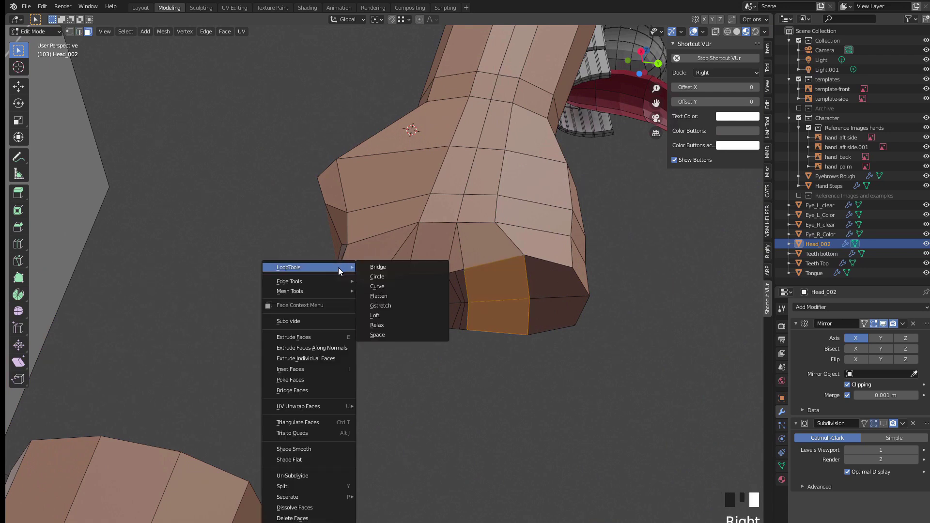
click(386, 277)
mouse_move(413, 297)
middle_down()
mouse_move(406, 281)
mouse_move(409, 303)
middle_up()
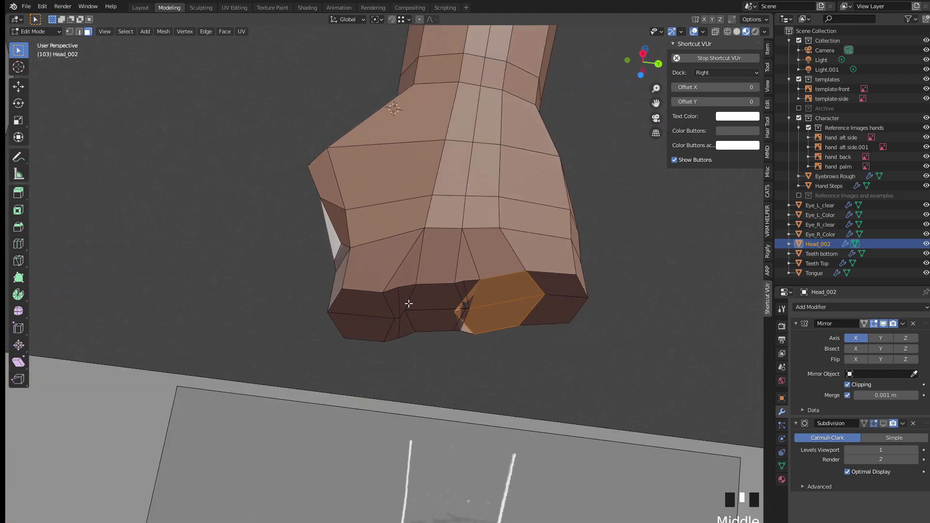
Step: In right view, scale the rounded ring-finger faces down to about 0.8 and rotate them to match the reference finger's angle
click(644, 53)
scroll(390, 252, up, 3)
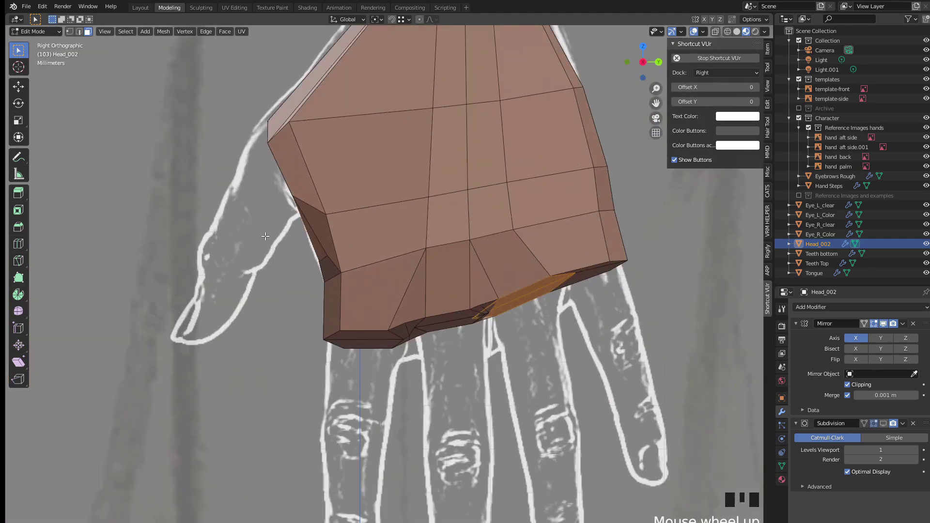
key(s)
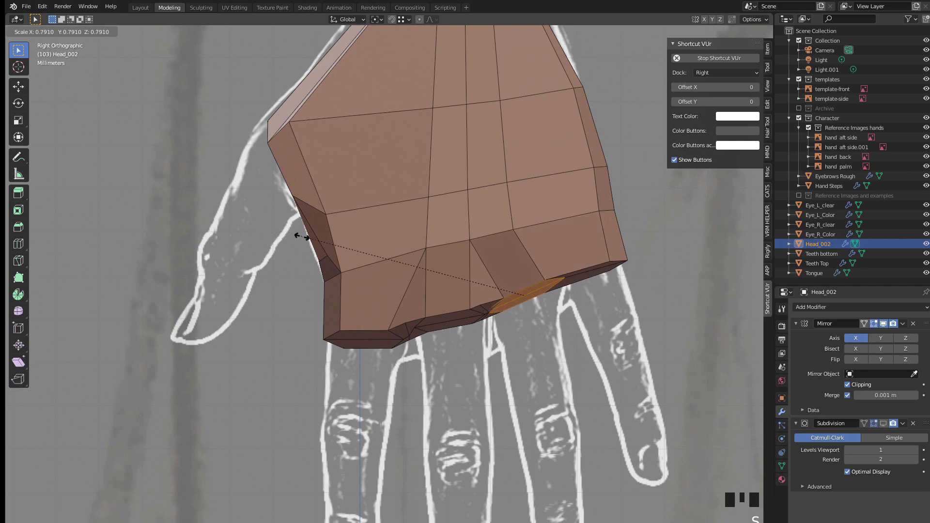
click(296, 236)
key(r)
click(279, 208)
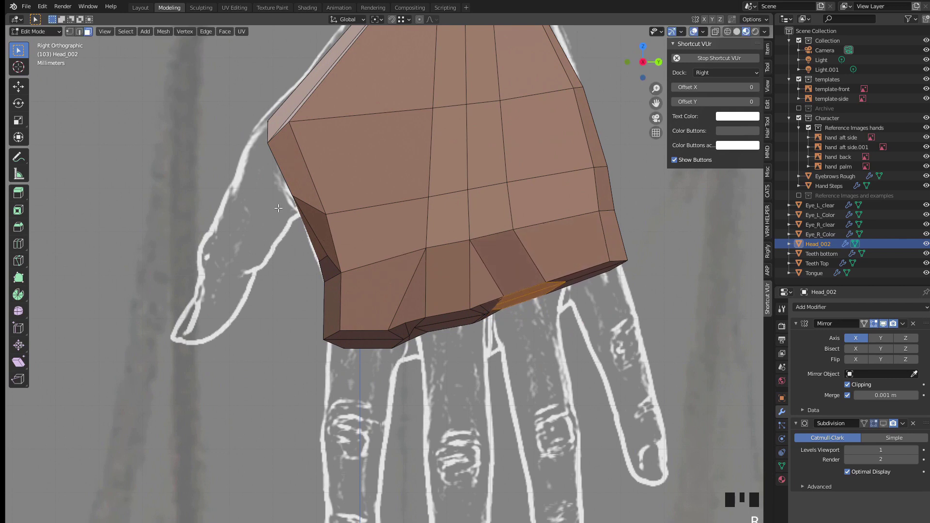
Step: Lower the ring-finger faces over the reference finger to scale them slightly to its width, and return them to the finger base
key(g)
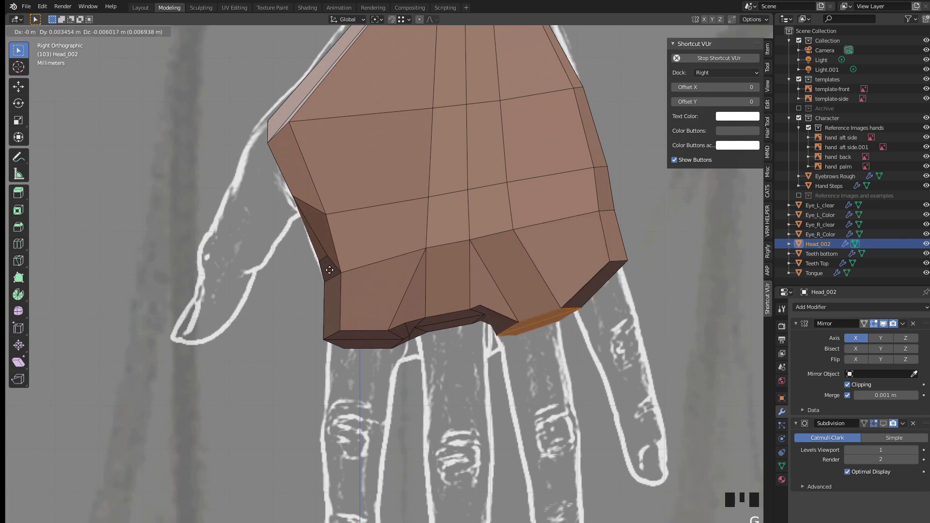
click(321, 300)
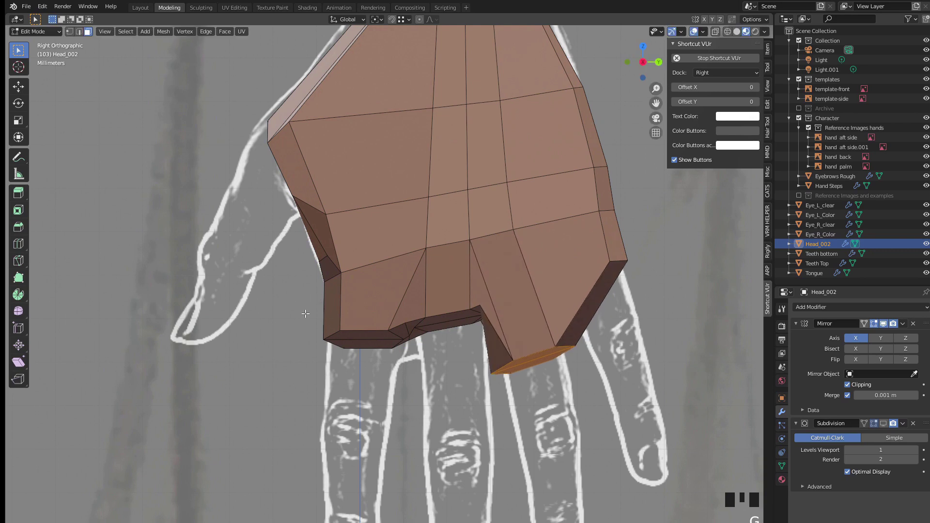
key(s)
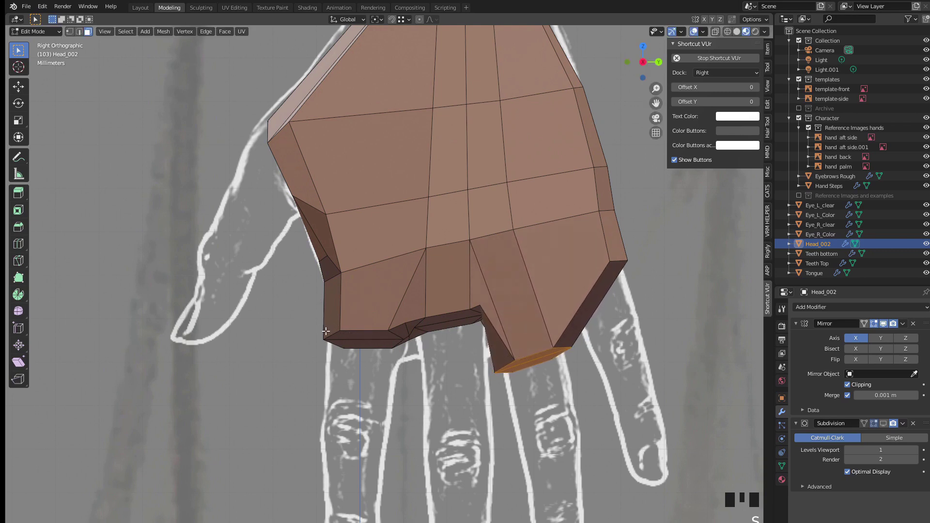
click(324, 331)
key(g)
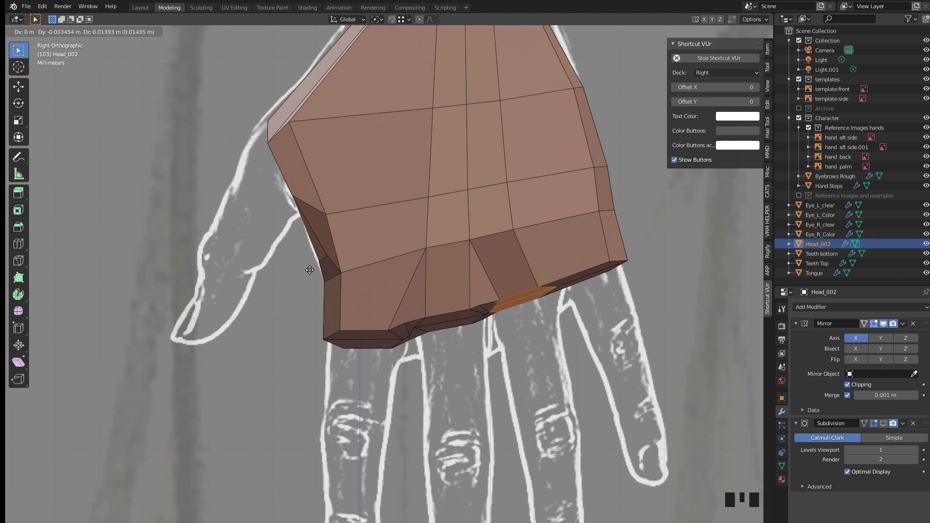
click(309, 270)
Step: Adjust the position of the ring-finger end faces within the palm's thickness and rotate them slightly to align with the knuckle row
middle_drag(309, 270, 477, 244)
key(g)
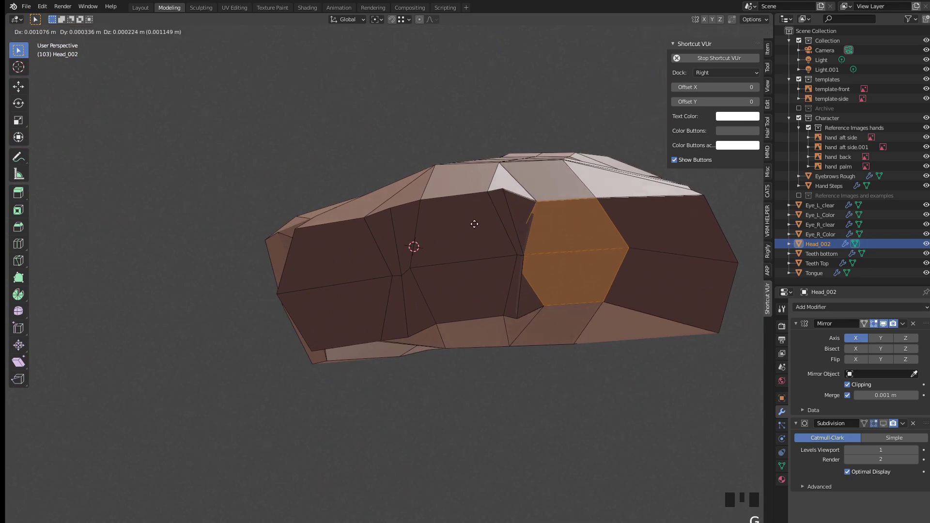
click(474, 222)
key(r)
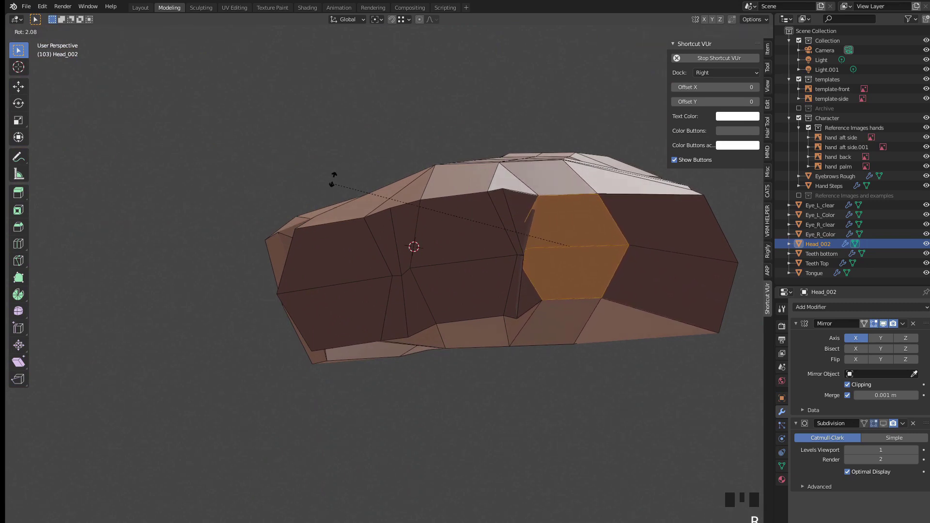
click(344, 169)
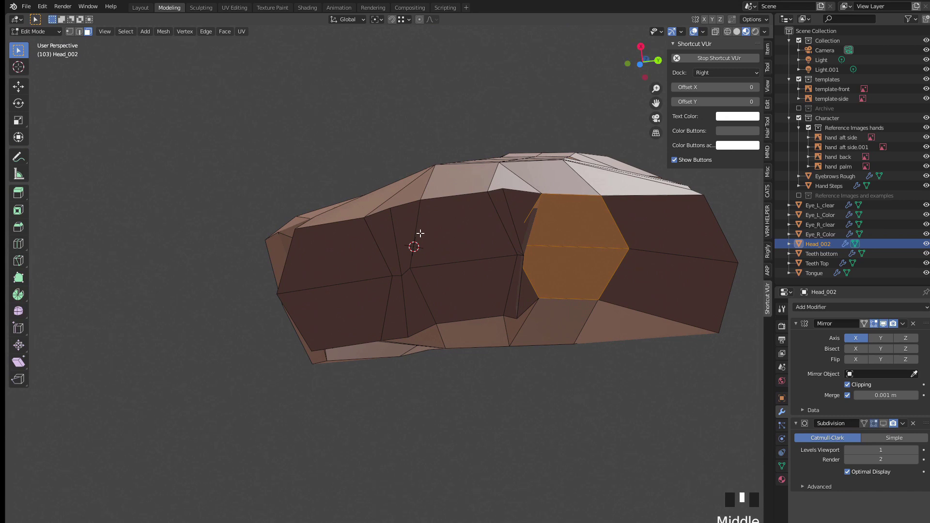
middle_drag(415, 234, 422, 228)
key(g)
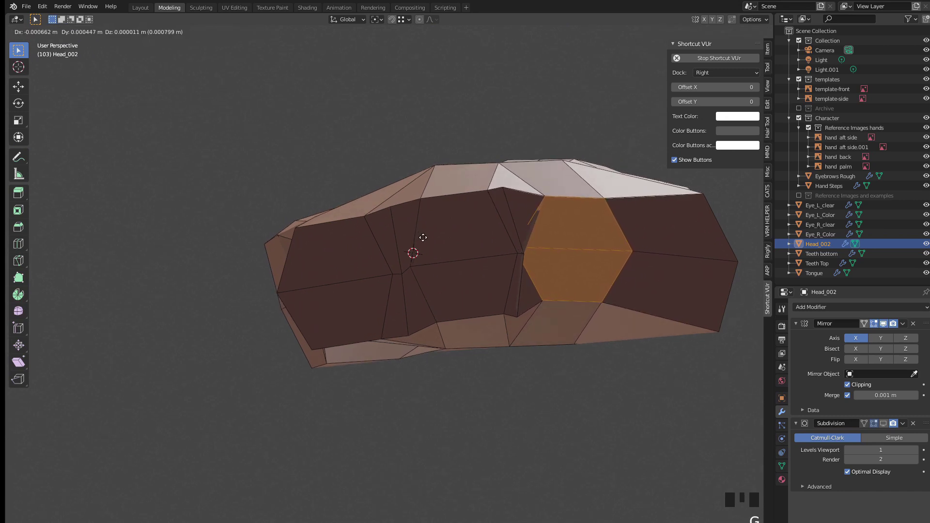
click(423, 238)
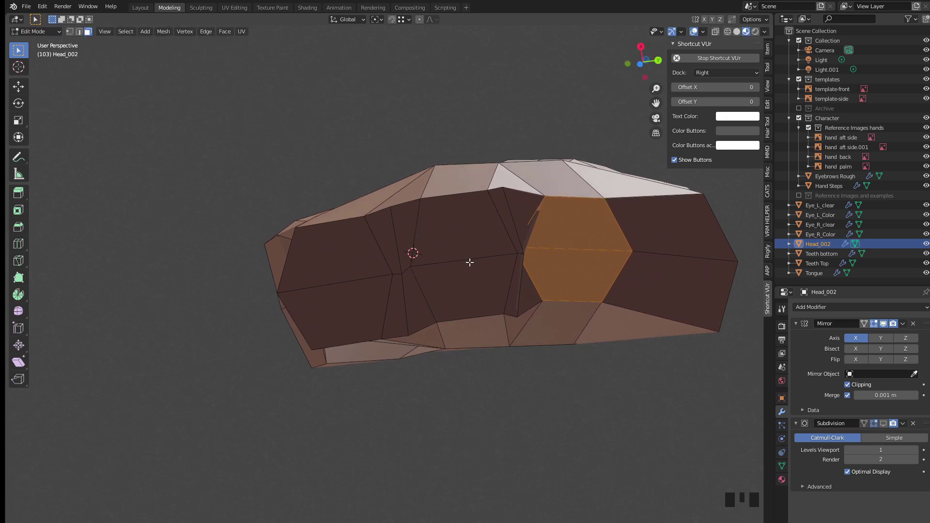
Step: Slide the two side midpoint vertices of the ring-finger end faces inward along their edges
key(1)
key(alt+z)
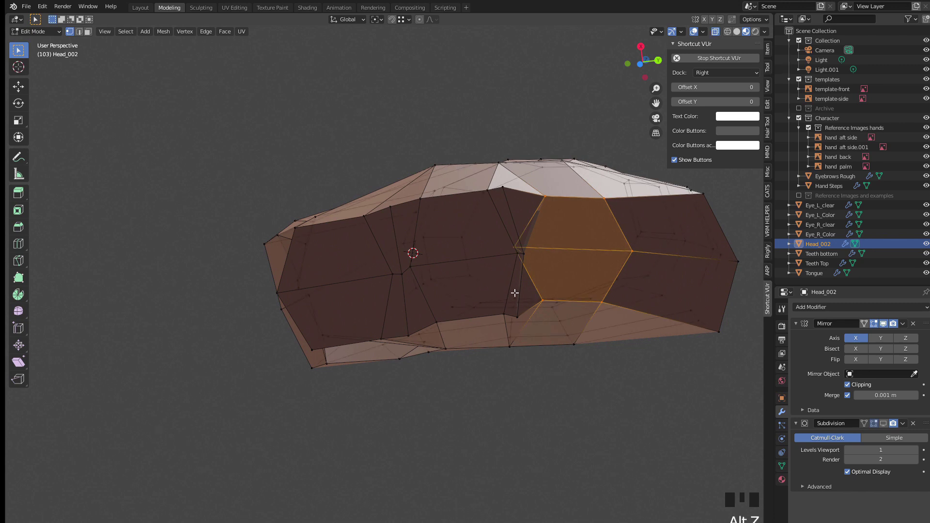
click(515, 250)
key(g)
key(g)
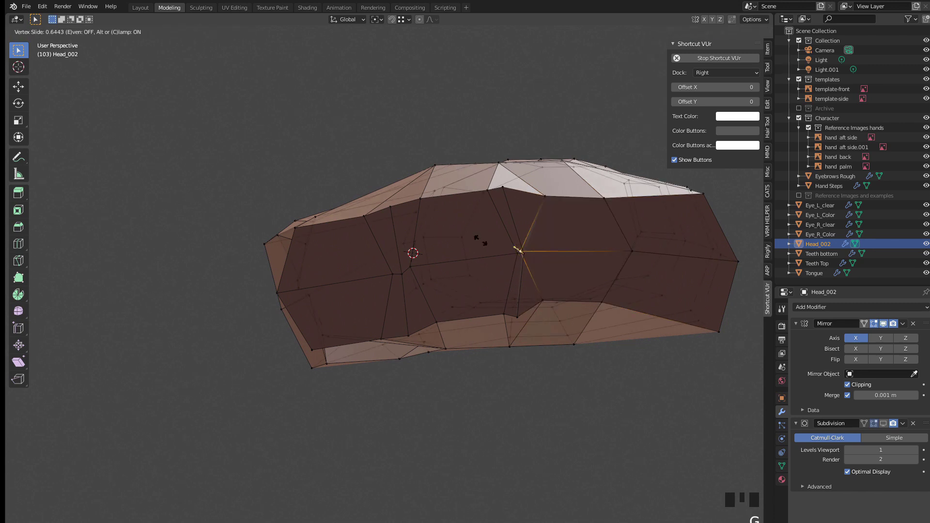
click(498, 245)
click(626, 251)
key(g)
key(g)
click(616, 251)
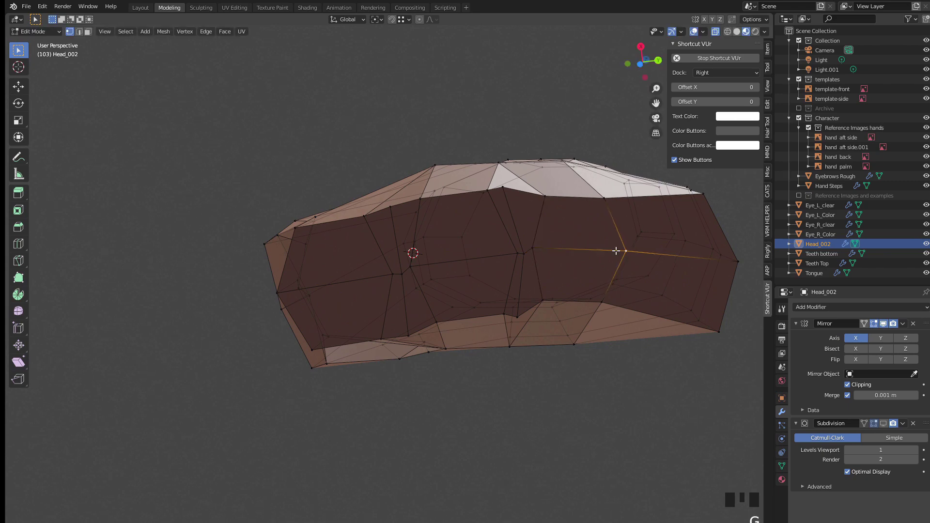
Step: Raise the two upper vertices of the ring-finger end slightly toward the back of the hand
key(alt+z)
middle_drag(533, 226, 462, 237)
drag(536, 200, 650, 235)
middle_drag(514, 218, 498, 202)
key(g)
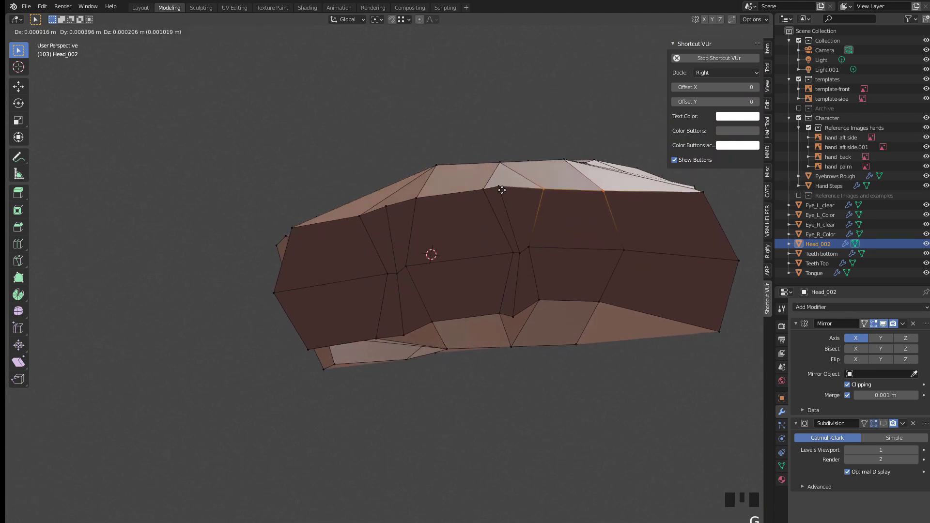
key(Escape)
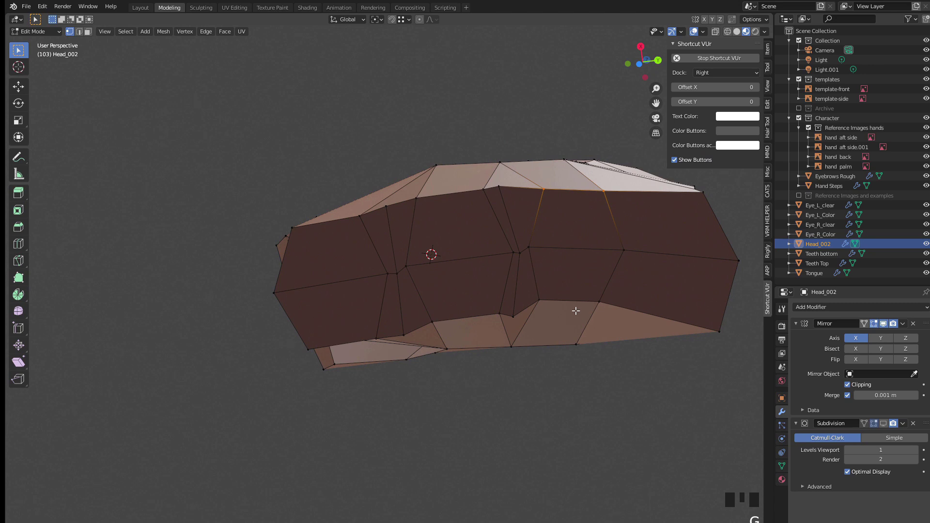
Step: Move the edge line between the ring- and little-finger bases outward, and shift the ring-finger faces with their adjoining strip toward the little finger
key(ctrl+r)
click(589, 272)
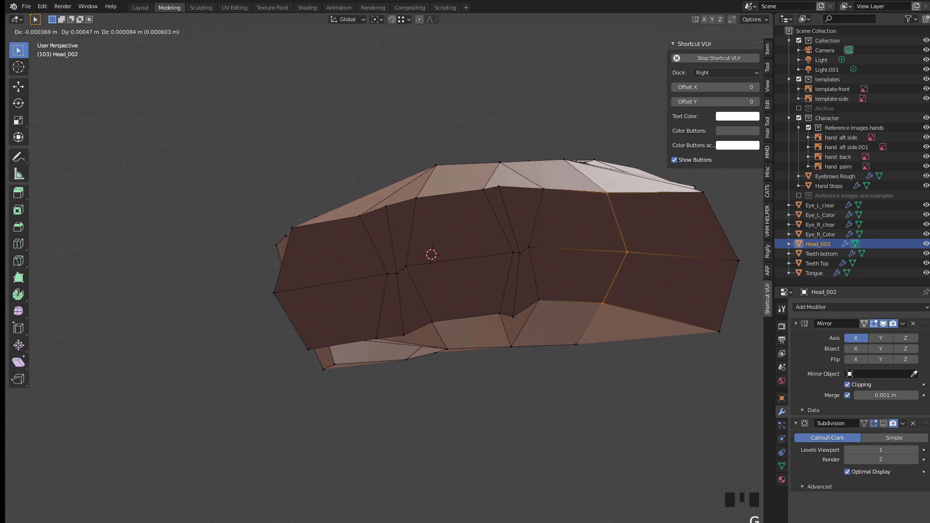
click(598, 273)
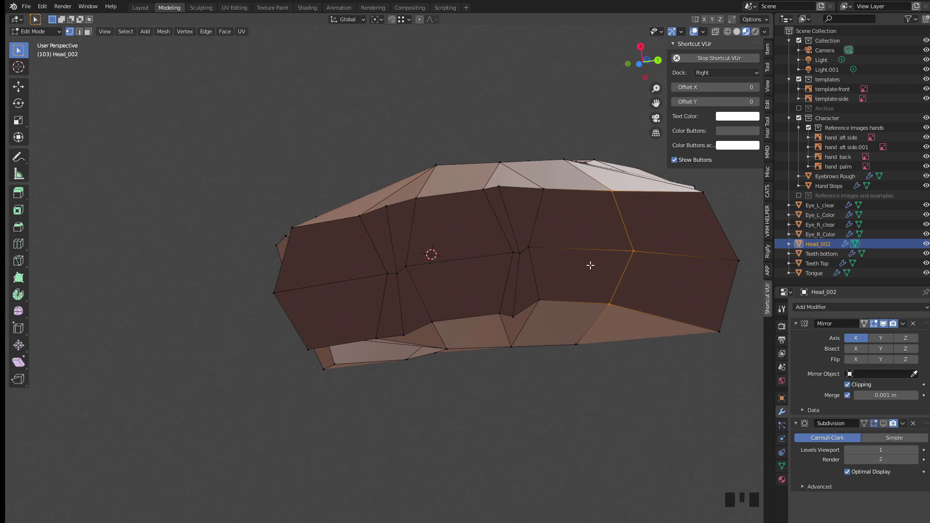
drag(463, 181, 547, 321)
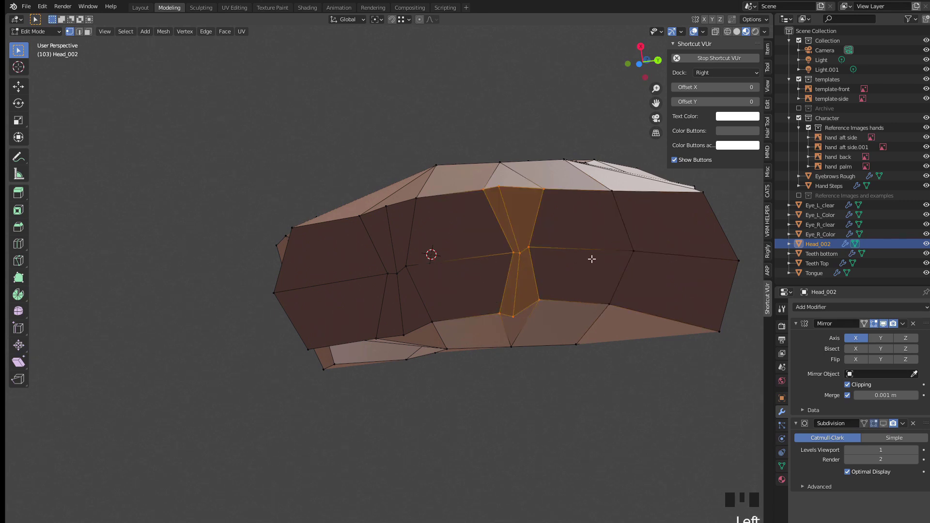
shift+drag(587, 187, 633, 315)
key(g)
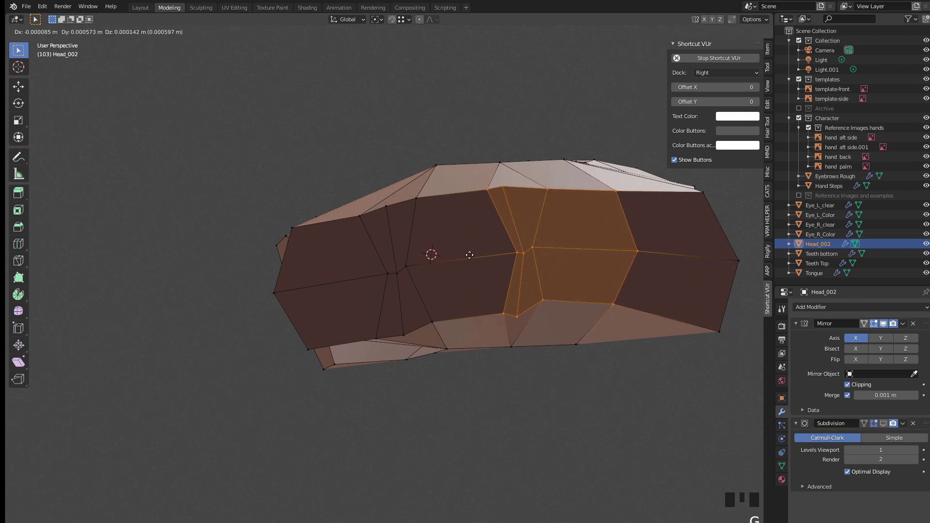
click(466, 257)
Step: Knife-cut a new edge line between the ring- and little-finger bases and add a loop cut in the narrow strip this forms
scroll(430, 266, down, 2)
middle_drag(268, 193, 398, 250)
middle_drag(561, 218, 516, 248)
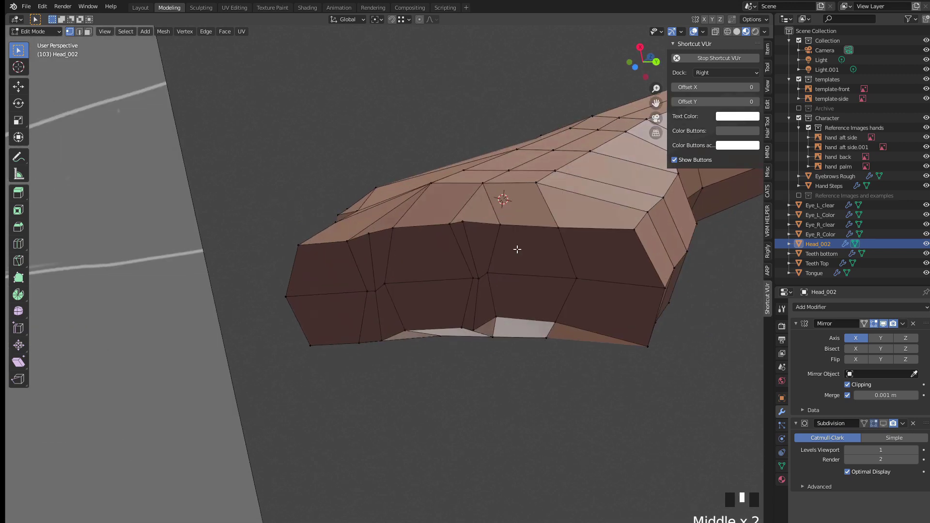
key(k)
click(535, 183)
click(580, 228)
click(592, 280)
middle_drag(538, 297, 566, 214)
click(554, 268)
double_click(568, 206)
key(ctrl+r)
middle_drag(536, 183, 551, 225)
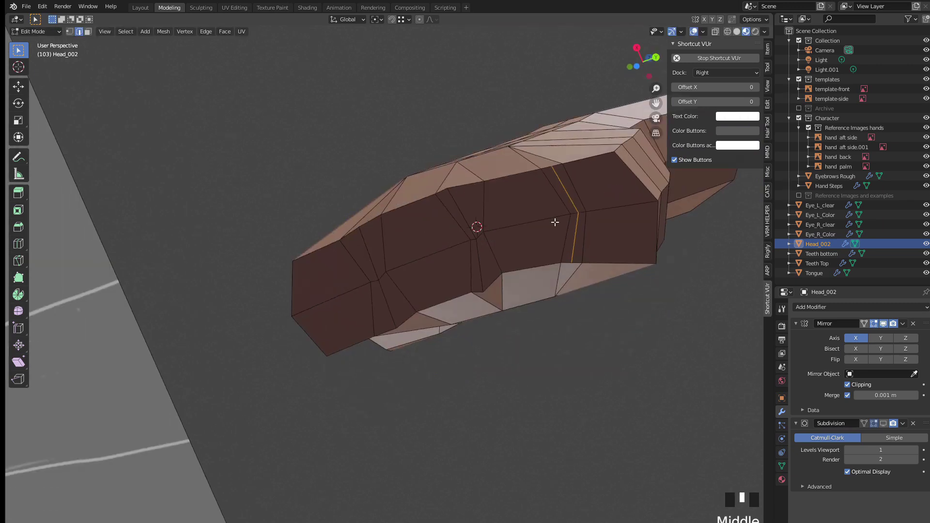
Step: Select the two end faces at the little-finger base and round them with LoopTools Circle
click(551, 221)
key(3)
right_click(473, 199)
mouse_move(473, 200)
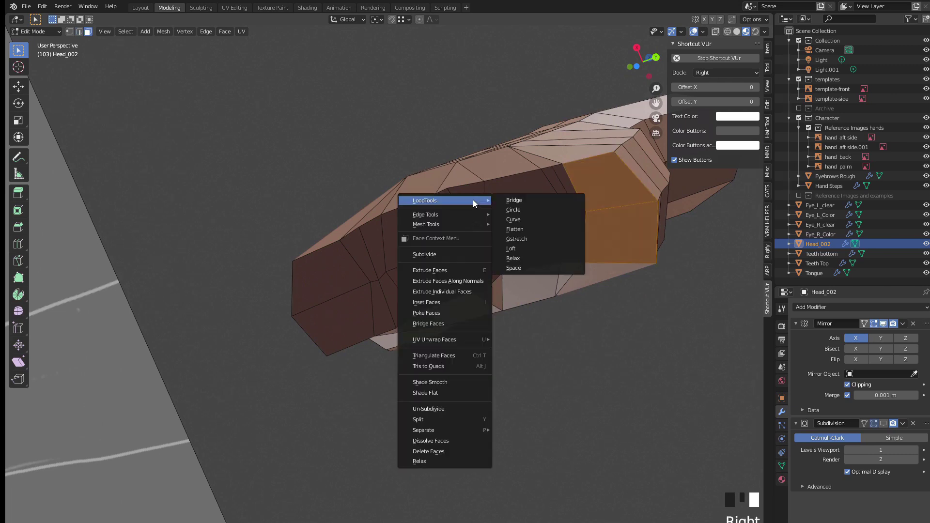
click(516, 211)
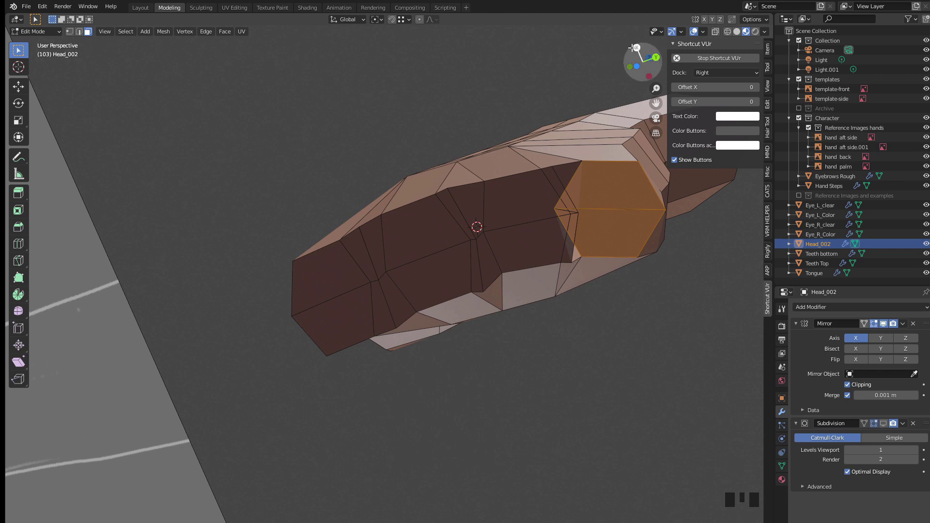
Step: In right view, lower the rounded little-finger faces over the reference finger to scale them to its width, and return them to the finger base
click(637, 47)
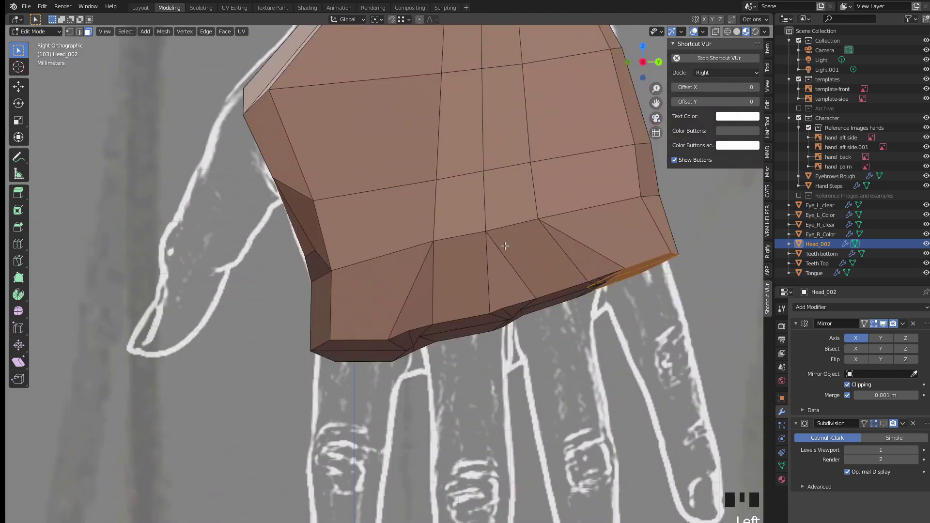
key(e)
click(520, 281)
key(s)
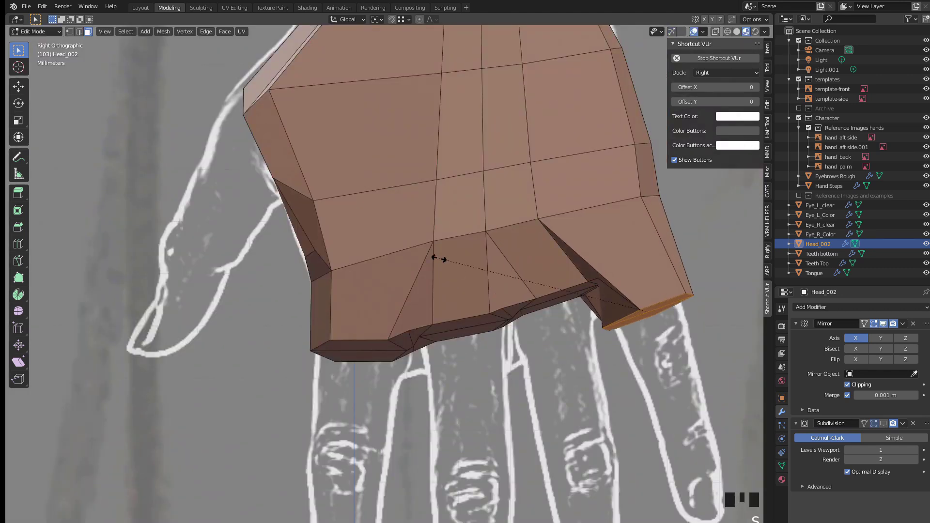
click(470, 287)
key(g)
key(g)
click(492, 257)
Step: Rotate the little-finger faces to match the reference finger's angle and fine-tune their position at the finger base
key(r)
click(421, 286)
key(g)
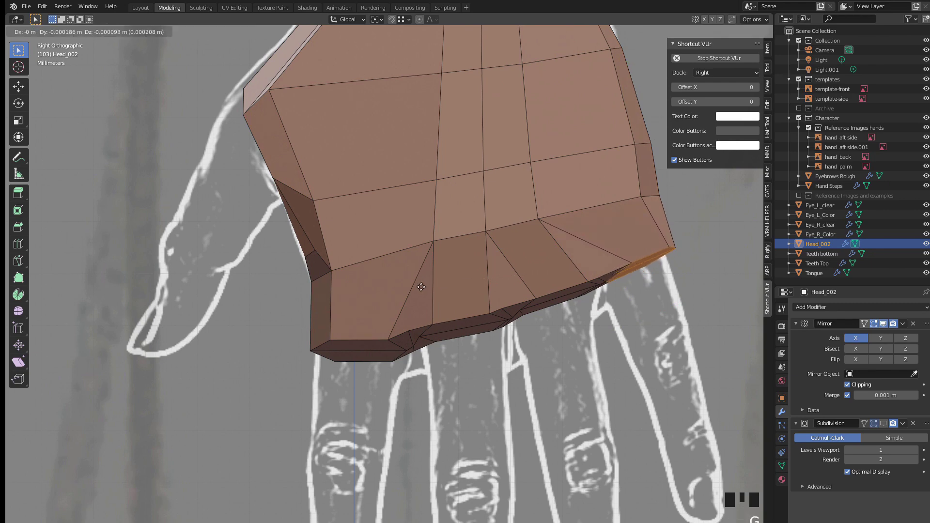
click(418, 288)
Step: Rotate the little-finger end faces slightly from the fingertip side and slide their inner midpoint vertex along its edge
middle_drag(415, 281, 343, 296)
key(KP_Decimal)
scroll(538, 228, down, 4)
scroll(243, 280, down, 2)
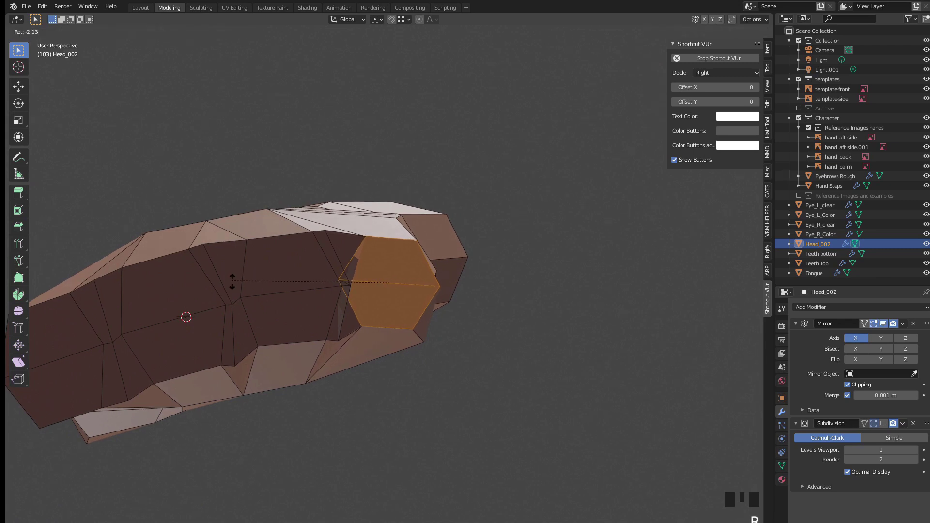
key(1)
click(335, 285)
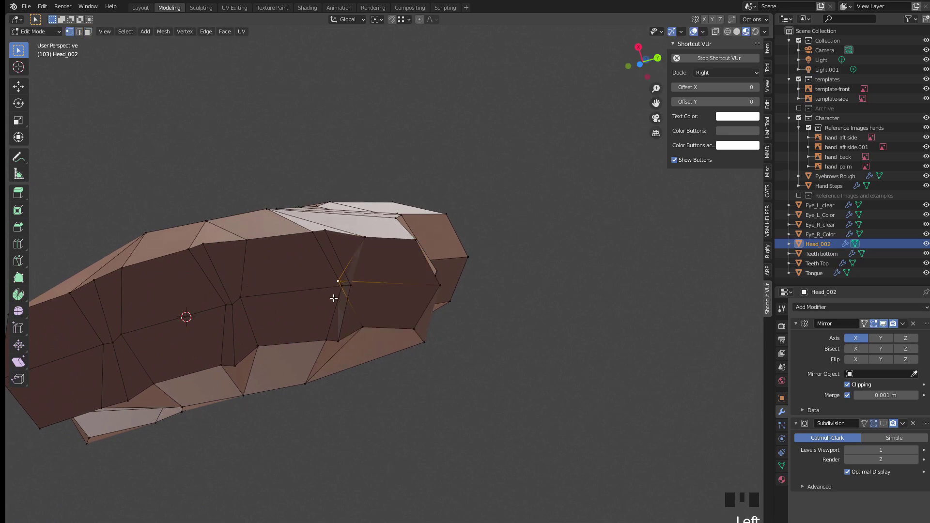
key(g)
key(g)
key(g)
click(315, 286)
Step: Slide further individual vertices along their edges around the finger bases to even out the spacing between fingers
scroll(335, 240, down, 1)
middle_drag(334, 241, 376, 321)
scroll(375, 320, up, 2)
key(g)
key(g)
click(371, 313)
click(283, 342)
key(g)
key(g)
click(283, 333)
click(344, 248)
key(g)
key(g)
click(348, 257)
Step: Leave mesh editing and compare the hand on the body with the row of Hand Steps examples
key(Tab)
middle_drag(347, 257, 364, 239)
scroll(295, 288, up, 2)
scroll(331, 243, down, 3)
scroll(357, 260, up, 1)
scroll(364, 239, up, 2)
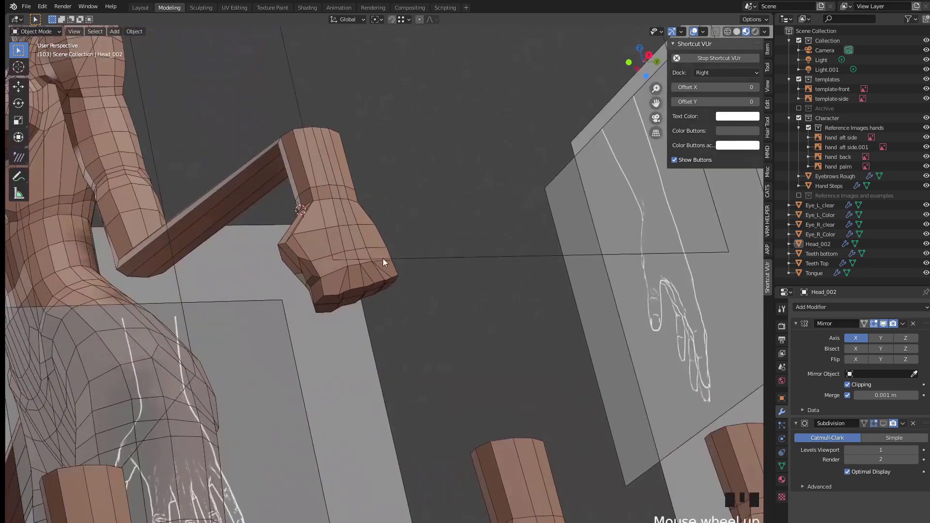
scroll(390, 284, down, 3)
middle_drag(391, 284, 216, 367)
scroll(396, 312, up, 1)
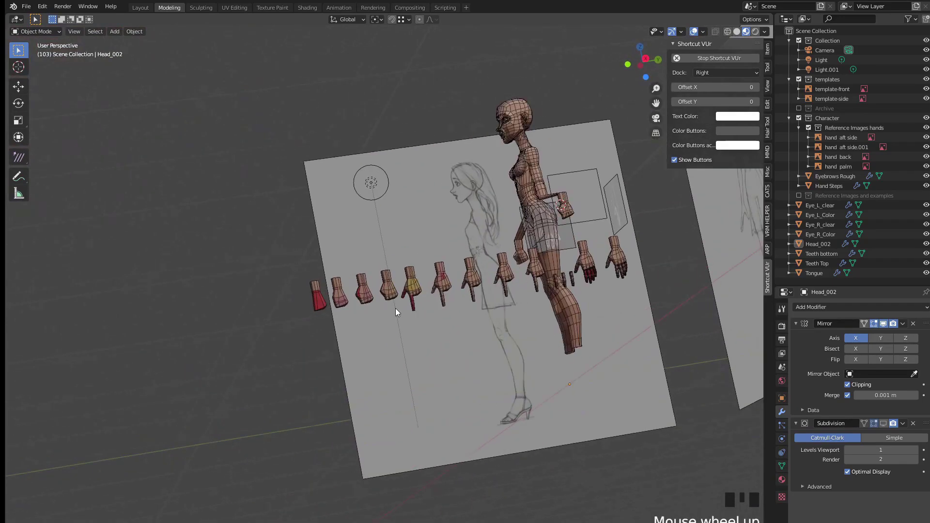
scroll(395, 308, up, 3)
middle_drag(424, 297, 399, 320)
scroll(400, 327, up, 1)
scroll(399, 326, down, 3)
scroll(429, 268, up, 3)
middle_drag(429, 267, 417, 322)
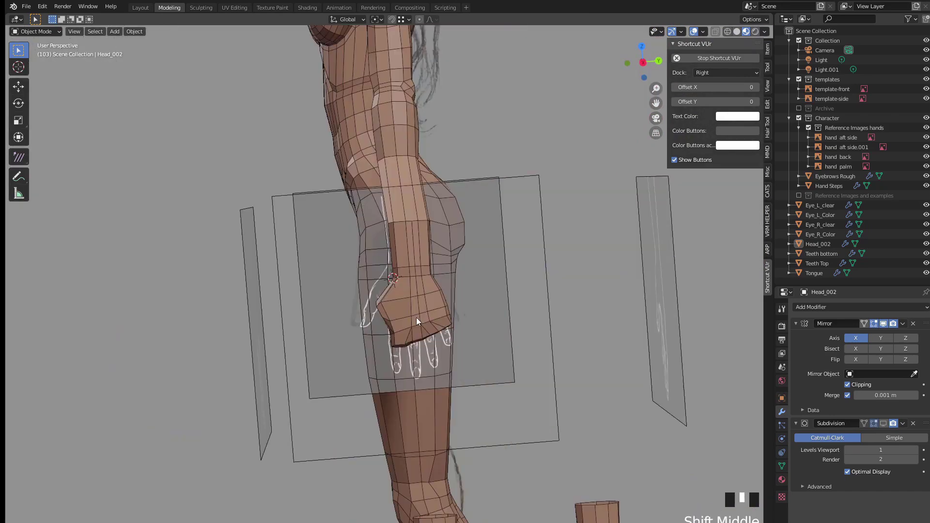
scroll(411, 317, up, 1)
Step: Resume editing the Head_002 mesh, select the two end faces at the index-finger base, and view them over the reference in right view
click(411, 320)
key(KP_Decimal)
key(Tab)
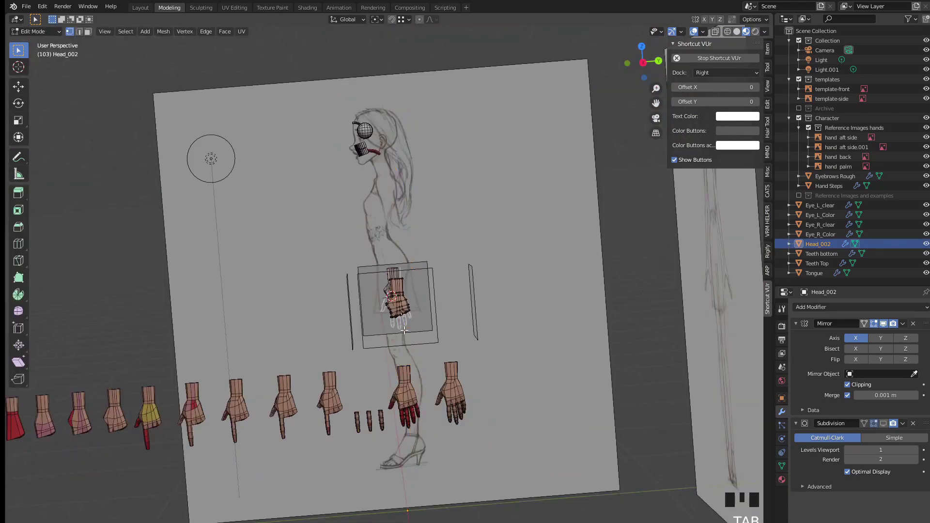
key(KP_Decimal)
scroll(399, 328, down, 2)
middle_drag(398, 328, 491, 268)
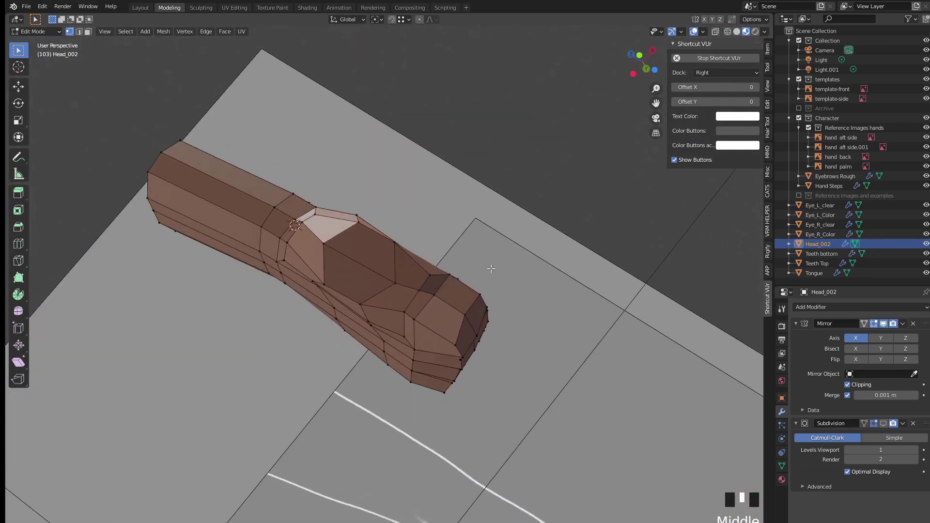
drag(454, 343, 454, 343)
mouse_move(460, 314)
middle_down()
mouse_move(477, 293)
mouse_move(470, 280)
mouse_move(364, 318)
mouse_move(301, 318)
mouse_move(381, 306)
mouse_move(305, 312)
mouse_move(311, 318)
mouse_move(581, 173)
middle_up()
click(467, 280)
key(3)
click(380, 296)
click(644, 59)
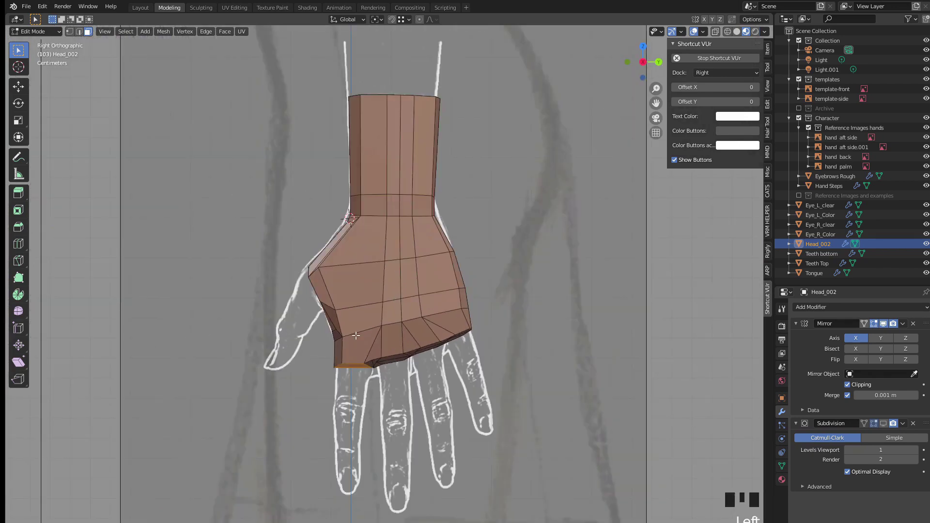
shift+middle_drag(355, 336, 364, 242)
scroll(352, 304, up, 2)
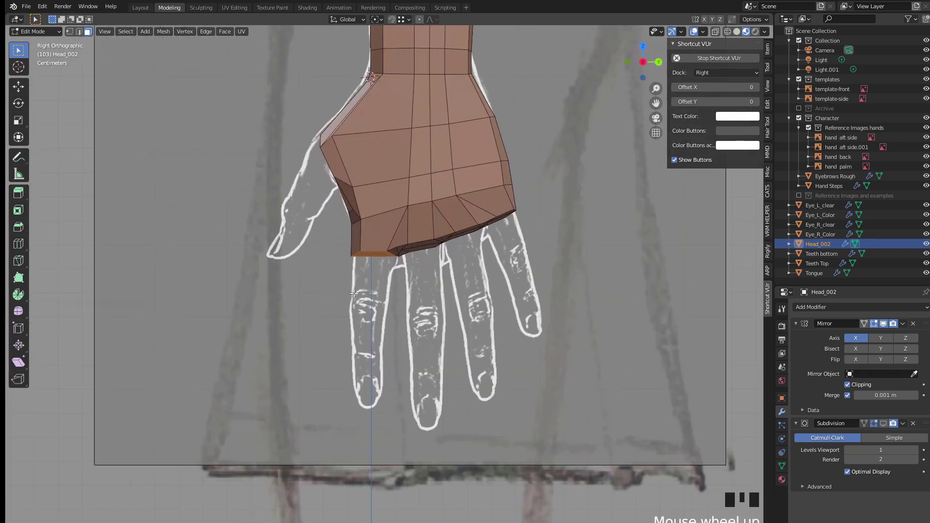
Step: Try to extrude the index-finger end faces straight down to the reference fingertip
key(e)
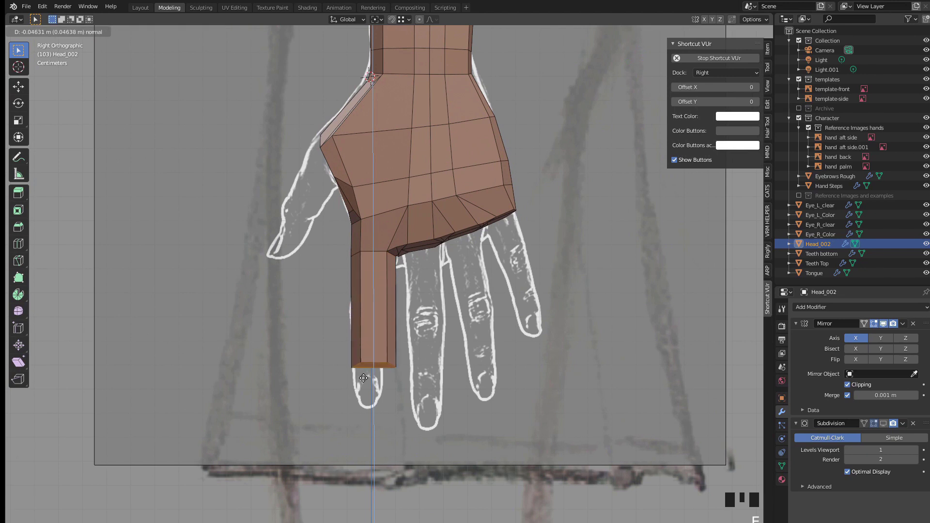
click(363, 416)
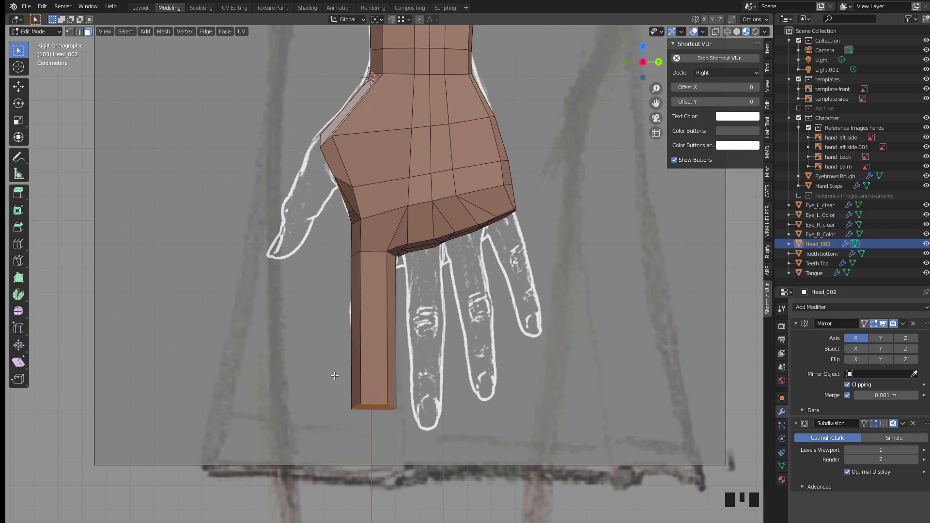
key(g)
right_click(329, 374)
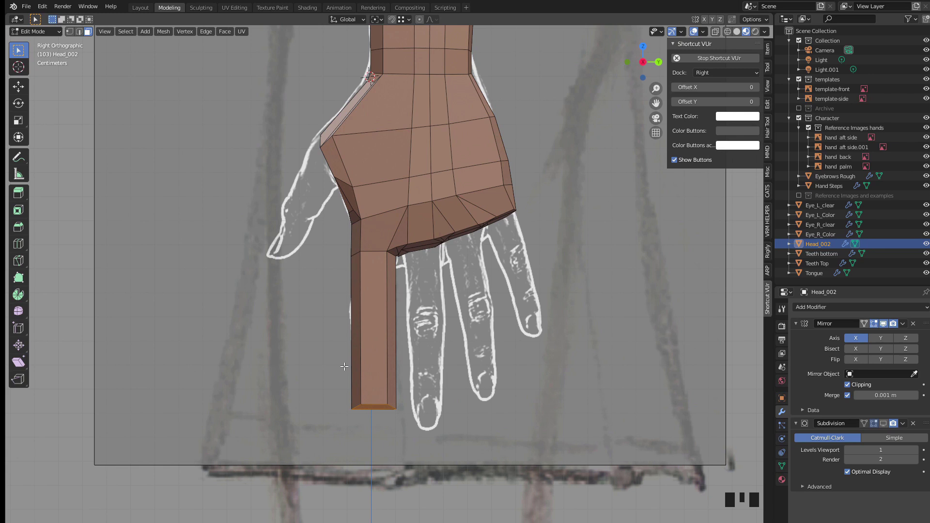
key(ctrl+z)
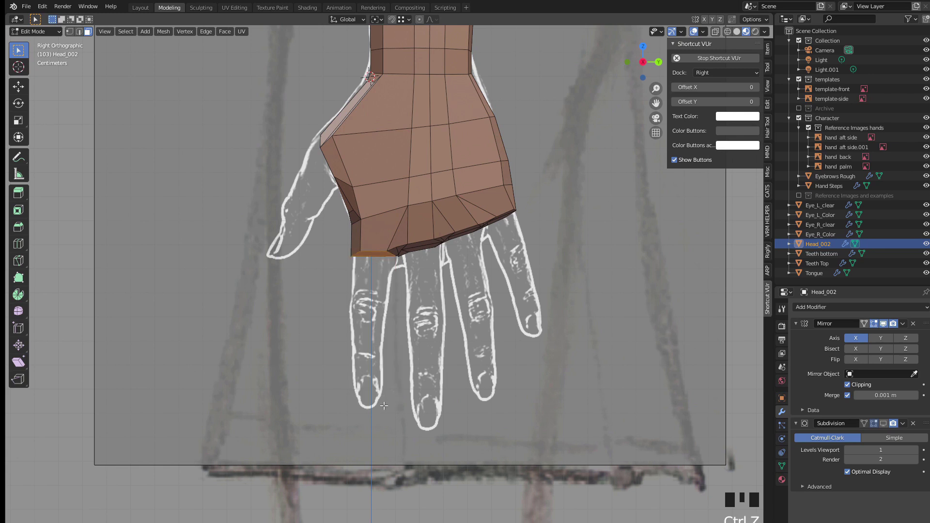
scroll(432, 269, up, 2)
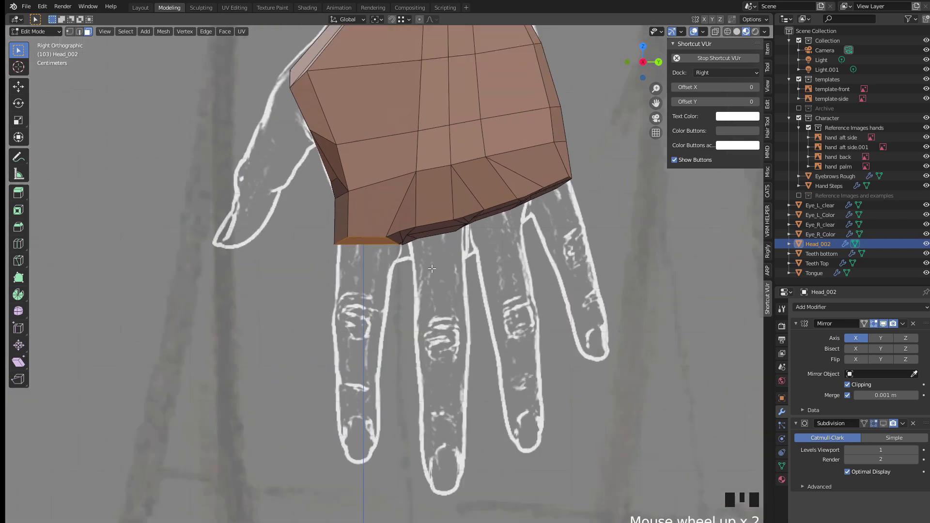
Step: Select the end faces at the middle-finger base and move them down about 0.002 m with smooth proportional editing, size 0.01
click(432, 226)
scroll(384, 282, up, 1)
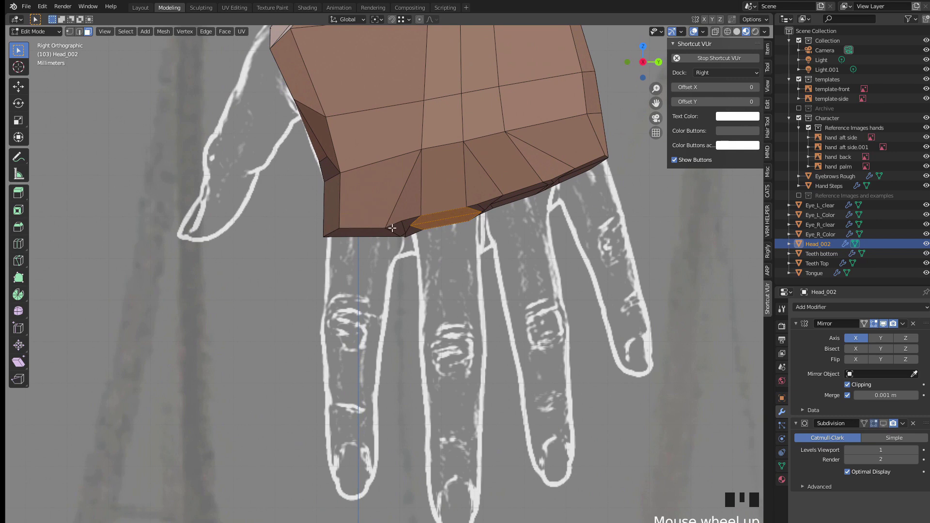
right_click(449, 238)
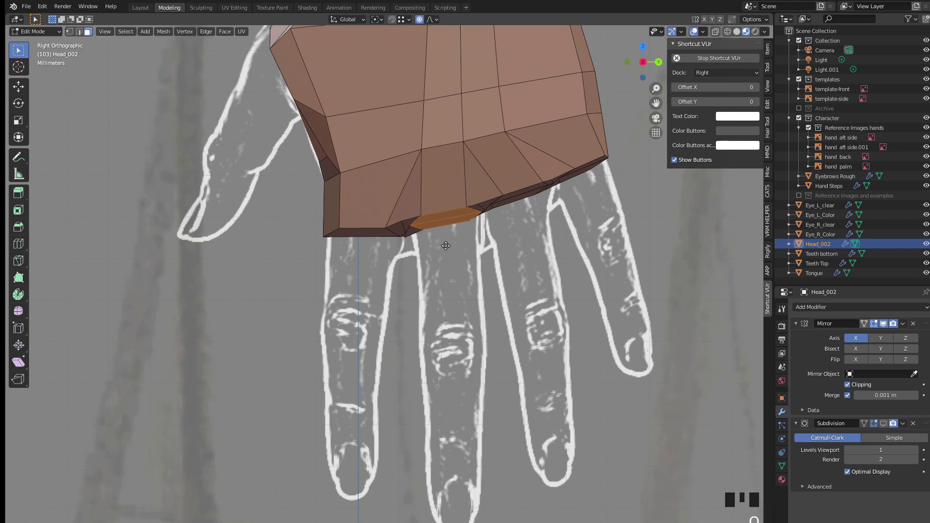
key(g)
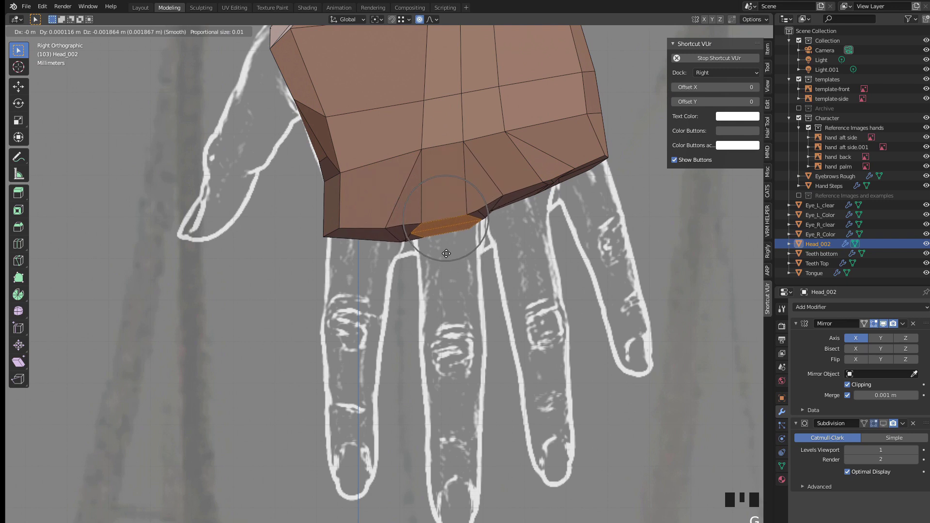
click(445, 252)
Step: Select the end faces at the ring-finger base and move them slightly down with proportional editing
click(515, 199)
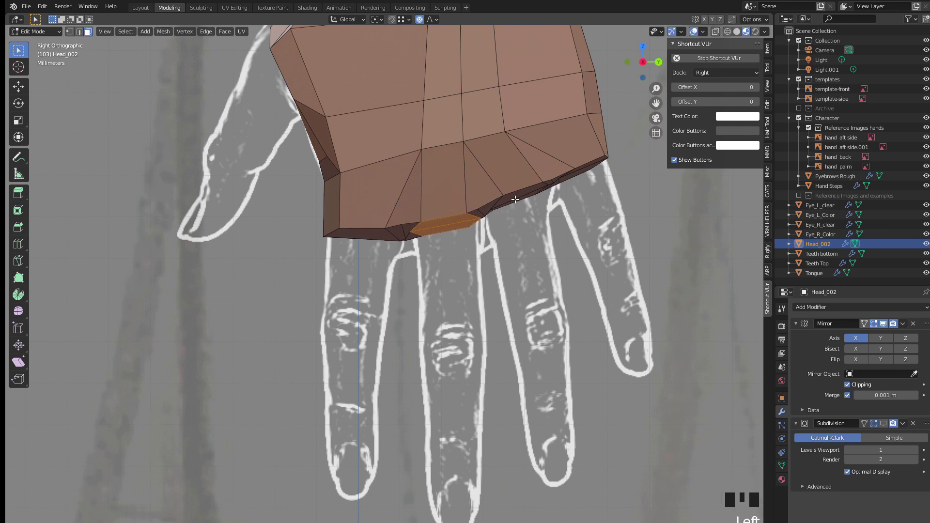
click(516, 199)
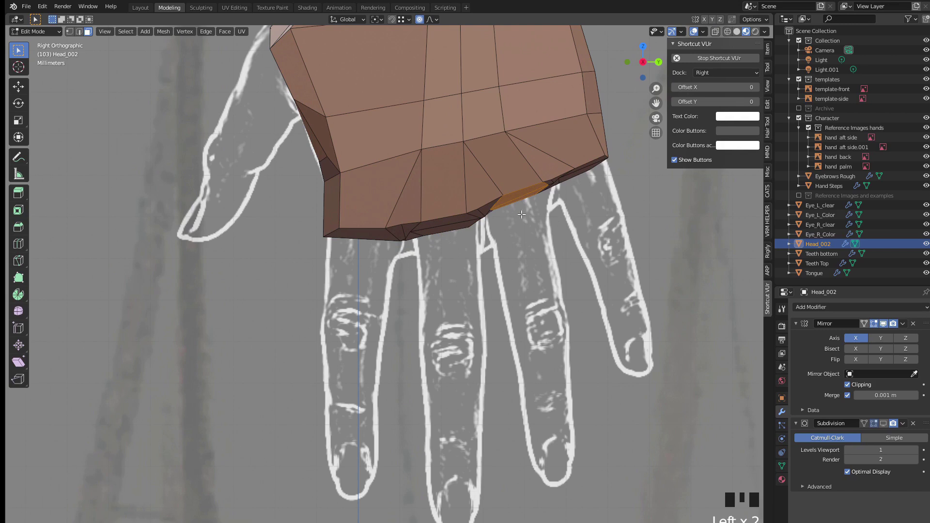
key(g)
click(523, 219)
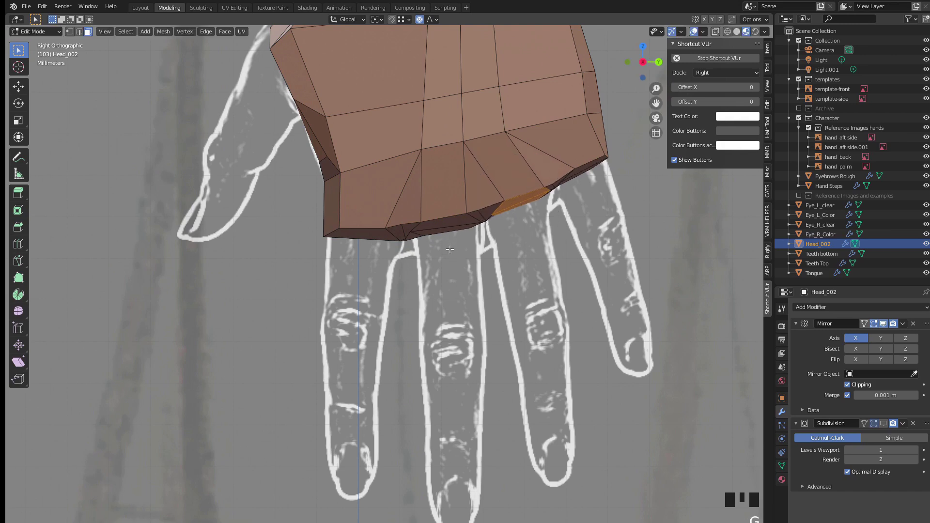
Step: Reselect the end faces at the middle-finger base and view them over the reference in right view
click(443, 230)
middle_drag(413, 262, 658, 64)
click(643, 63)
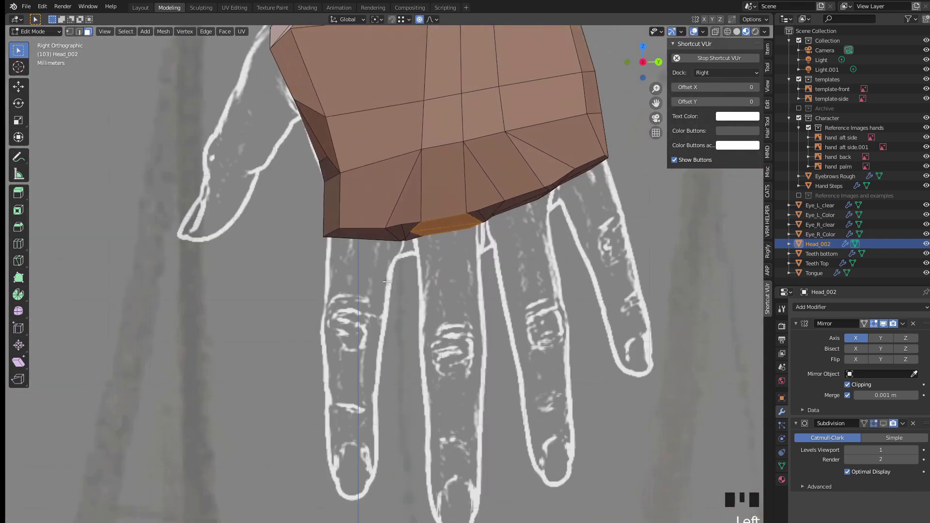
key(e)
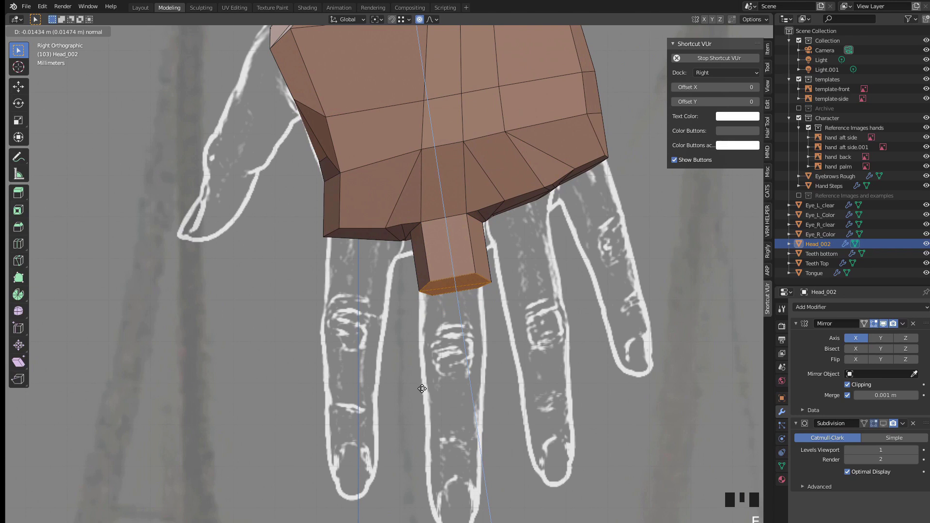
key(Escape)
key(g)
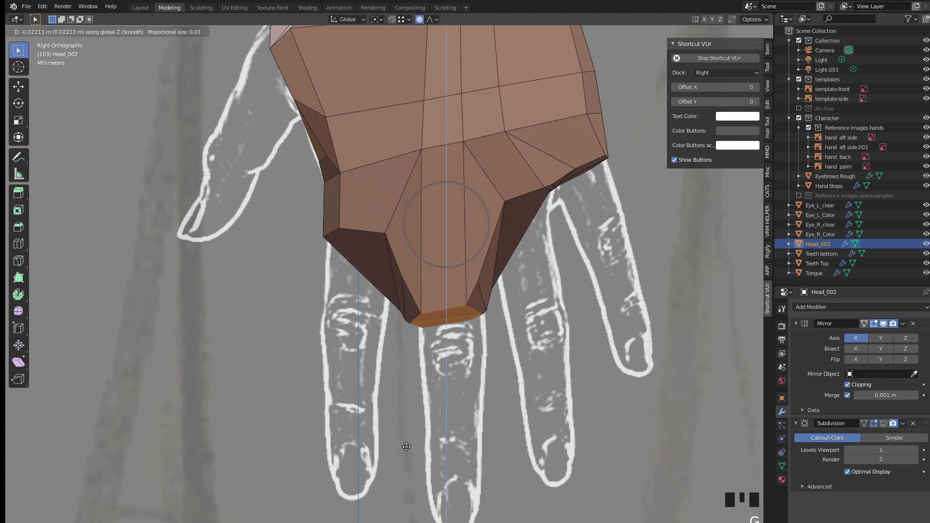
key(Escape)
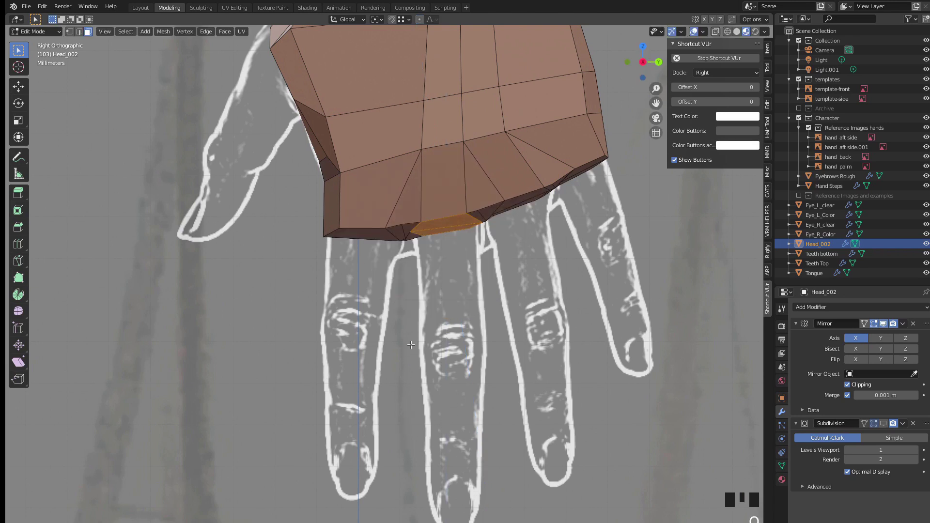
Step: Extrude the middle-finger end faces straight down along global Z to the reference fingertip, without proportional editing
scroll(411, 350, down, 3)
key(e)
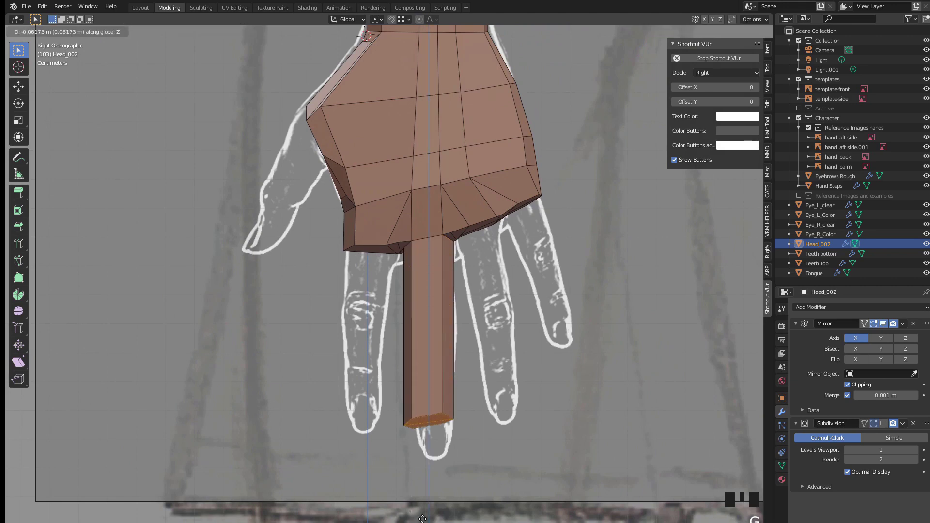
click(429, 37)
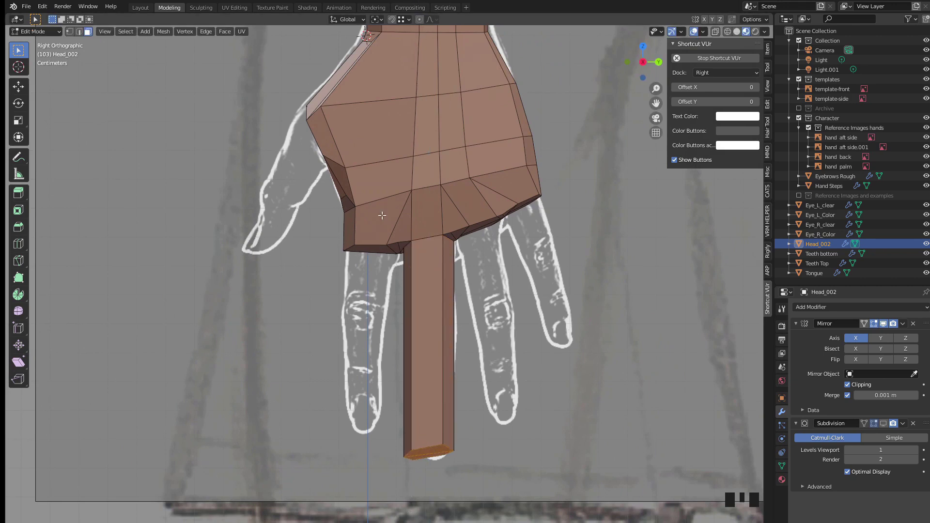
Step: Show the mesh as see-through wireframe and scale the middle finger's end faces to about 0.64 to taper the finger
shift+middle_drag(393, 176, 402, 144)
scroll(410, 290, up, 3)
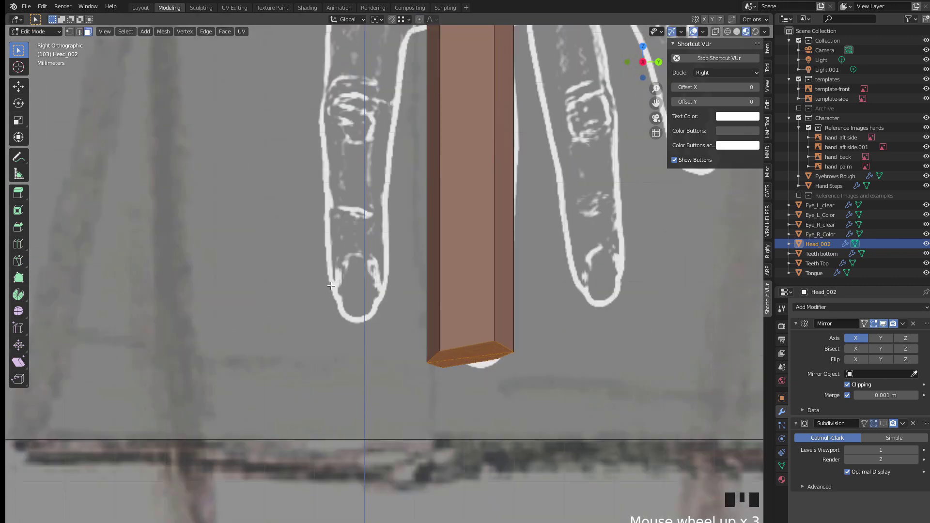
key(alt+z)
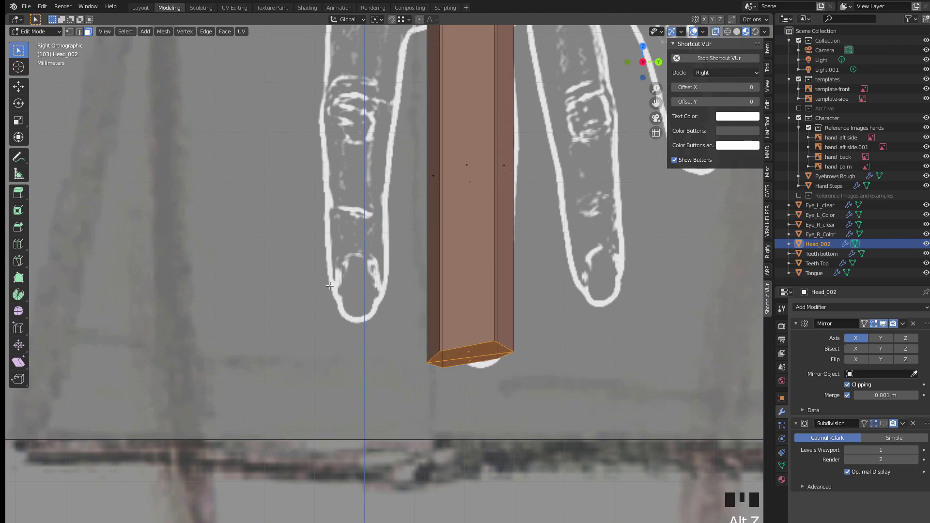
click(728, 32)
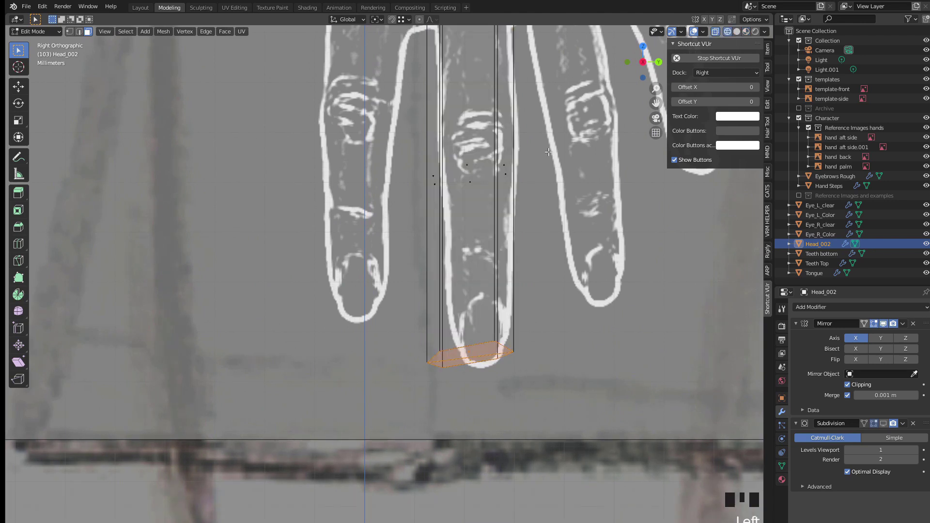
key(s)
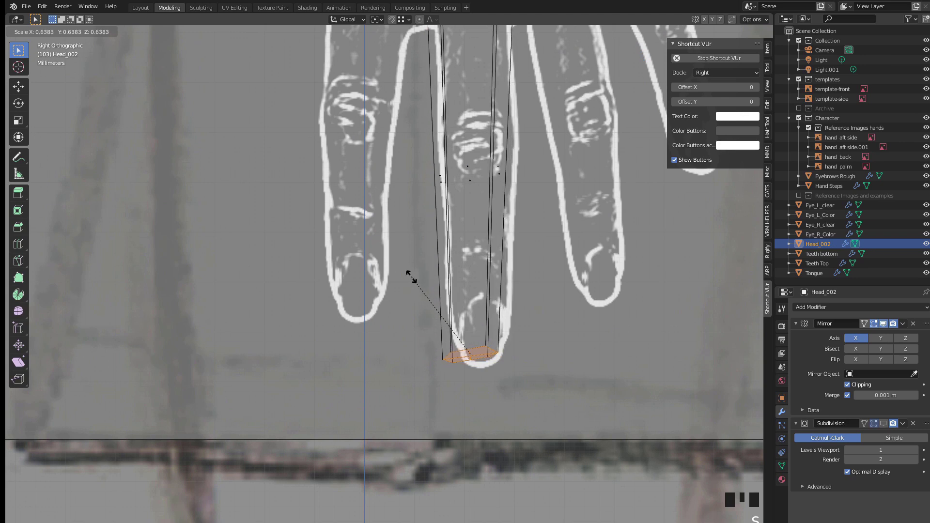
click(408, 279)
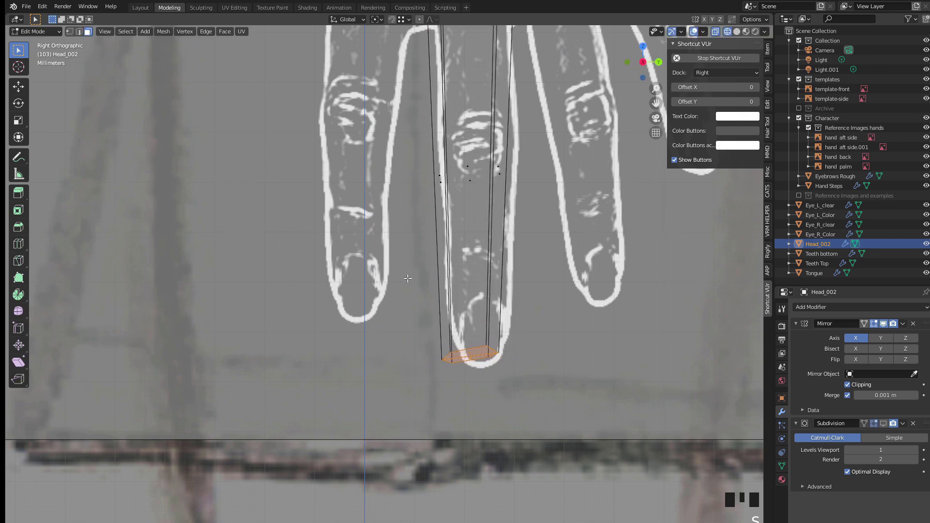
Step: Select the upper edge of the middle finger's end in edge mode and flatten it level along Z
scroll(402, 353, up, 2)
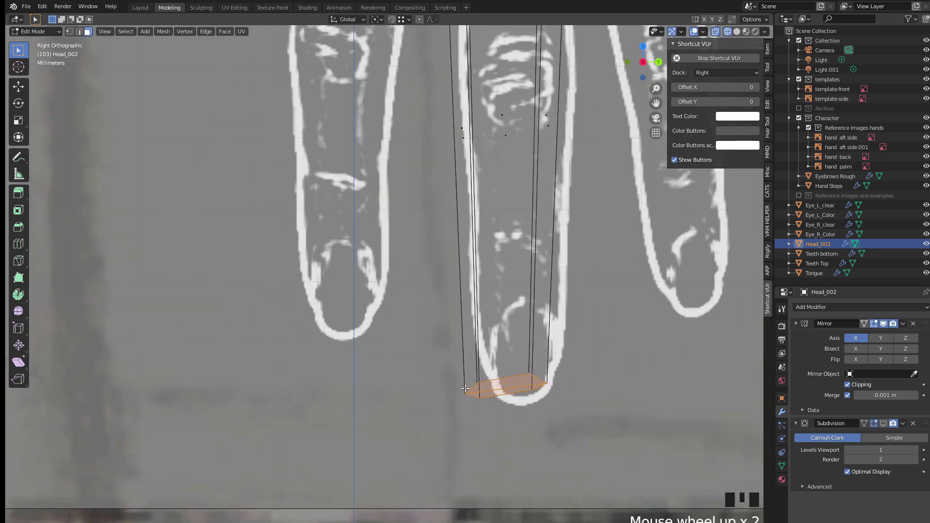
shift+middle_drag(402, 353, 382, 262)
scroll(536, 283, up, 3)
click(529, 256)
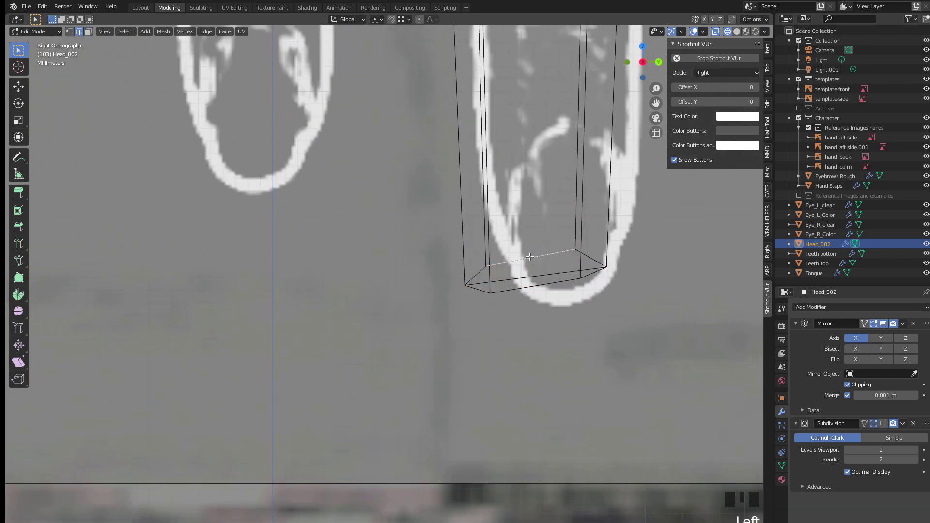
right_click(400, 254)
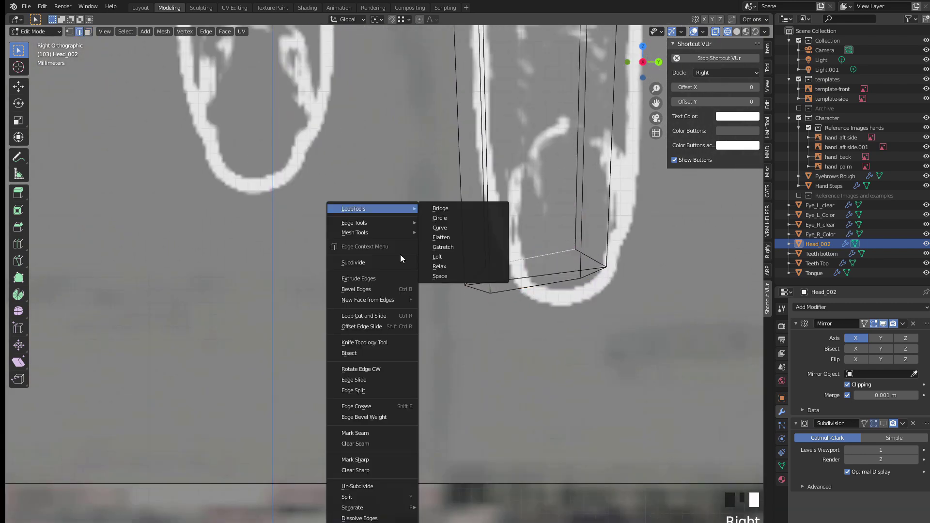
mouse_move(375, 204)
key(s)
key(z)
click(318, 219)
Step: Flatten the middle and lower edges of the middle finger's end level along Z
click(437, 274)
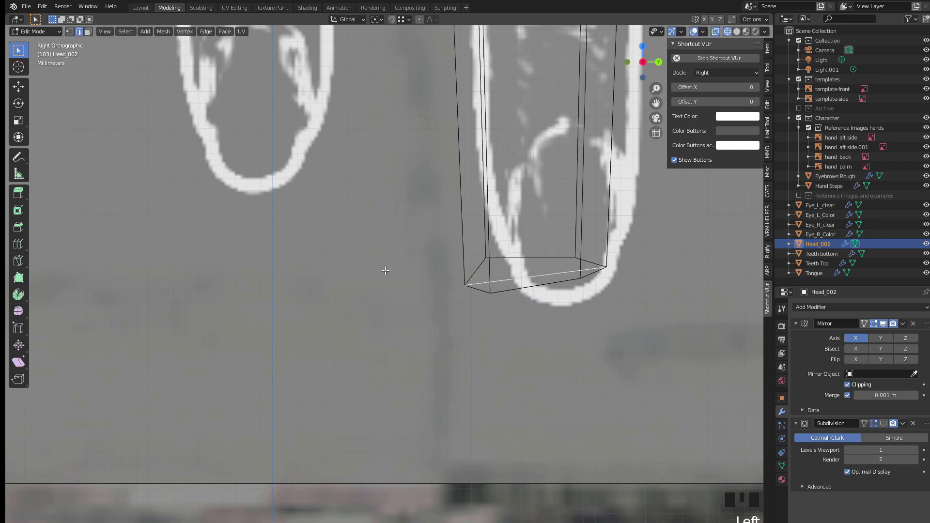
key(s)
key(z)
click(355, 261)
click(358, 270)
key(s)
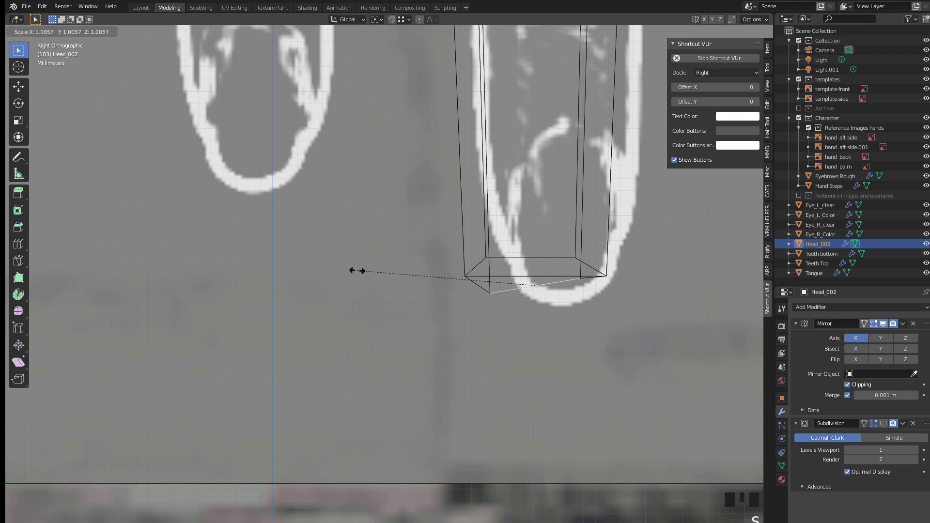
key(z)
click(358, 270)
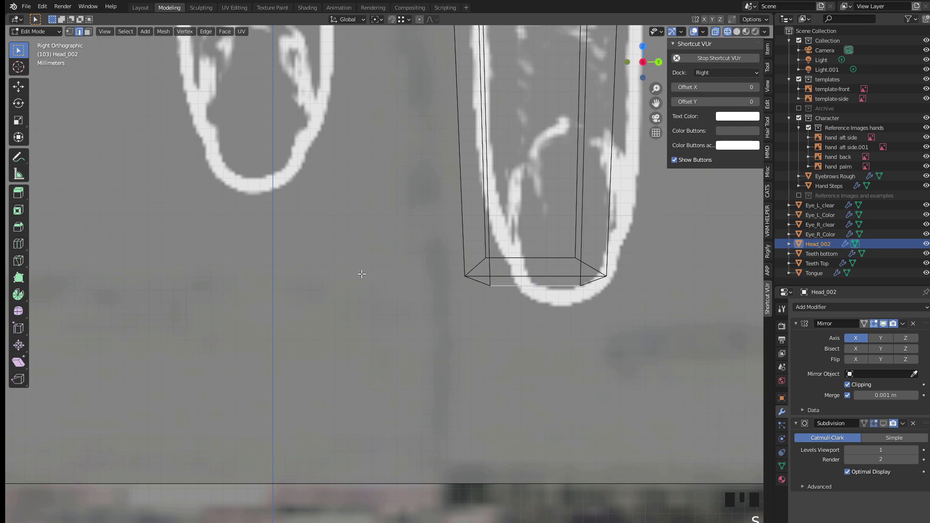
Step: Return the viewport to shaded display without X-ray and check the extruded middle finger from an angle
key(Tab)
scroll(377, 272, down, 7)
key(Tab)
scroll(379, 277, down, 1)
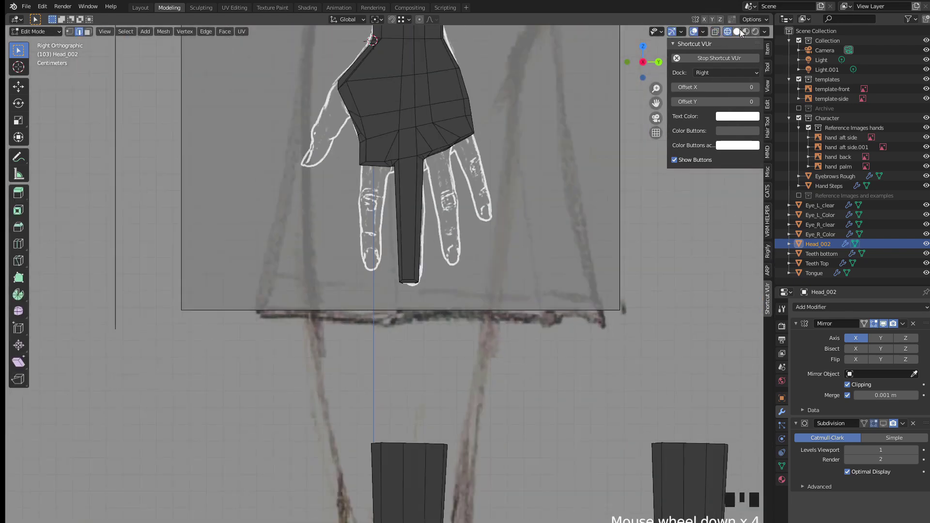
click(746, 31)
mouse_move(560, 159)
middle_down()
mouse_move(429, 216)
mouse_move(407, 277)
mouse_move(455, 266)
middle_up()
click(643, 63)
Step: Slide the outer edge of the middle fingertip slightly up along the finger in front view
scroll(363, 261, up, 3)
key(Tab)
key(alt+z)
click(374, 279)
key(ctrl+z)
key(Tab)
middle_drag(365, 293, 642, 65)
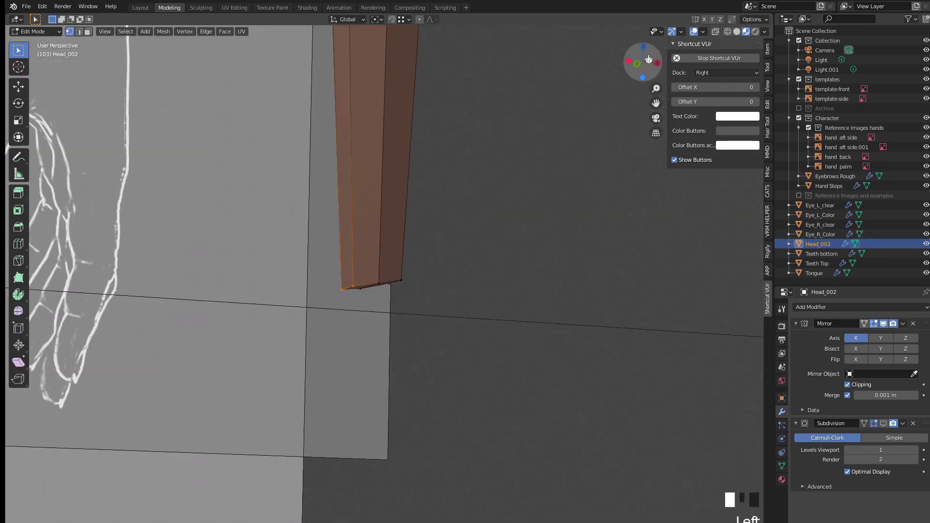
click(643, 64)
key(g)
key(g)
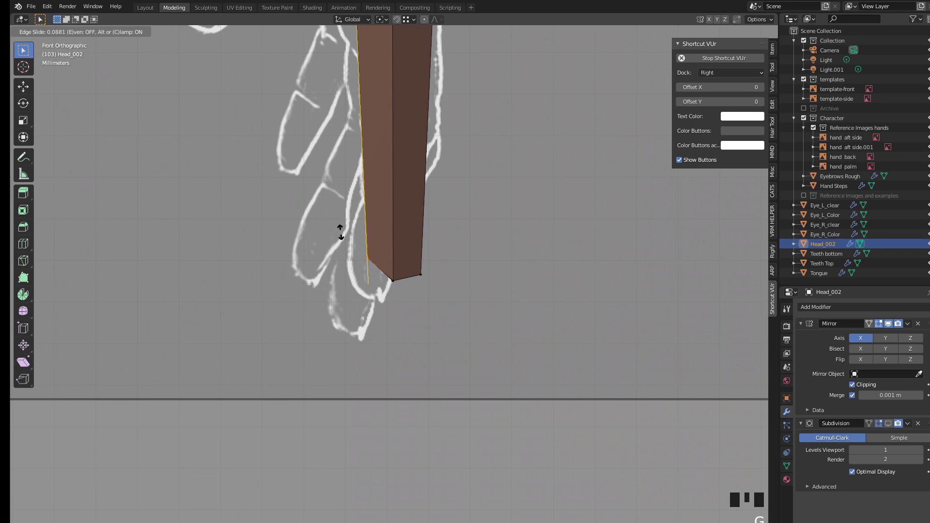
click(340, 231)
Step: Select all vertices at the middle fingertip and move them down about 0.003 m along global Z
drag(377, 208, 443, 301)
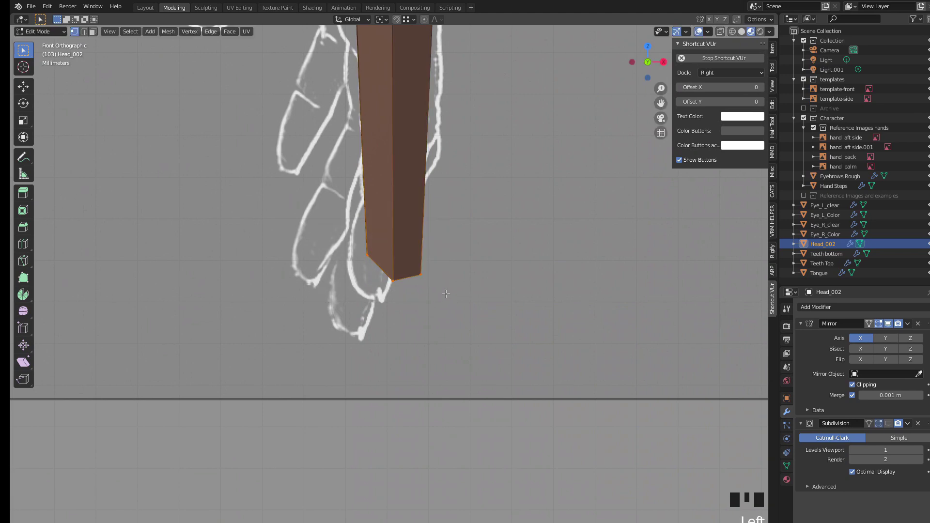
scroll(315, 277, down, 6)
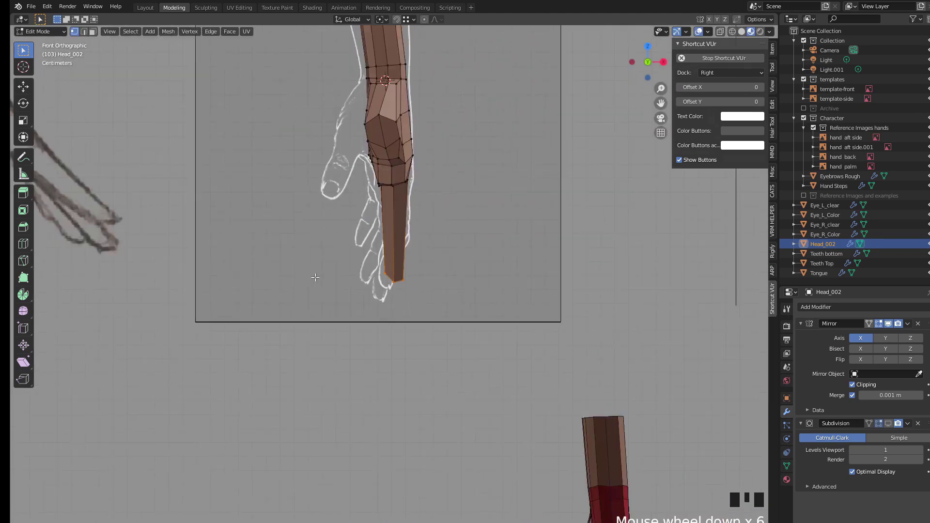
key(r)
key(Escape)
scroll(397, 261, up, 3)
scroll(397, 261, up, 2)
key(r)
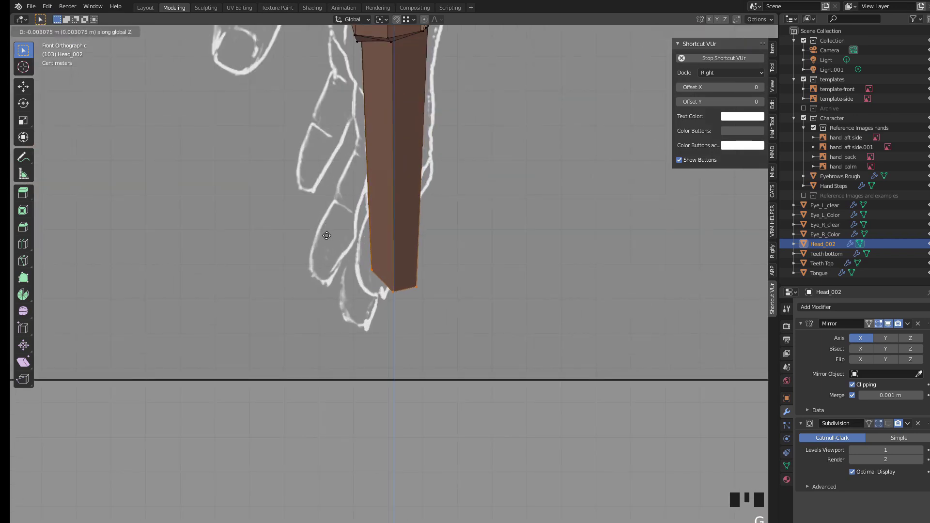
key(Escape)
Step: Compare the hand and its extruded finger with the row of Hand Steps examples
scroll(422, 233, down, 2)
mouse_move(422, 232)
middle_down()
mouse_move(494, 218)
mouse_move(370, 265)
mouse_move(368, 291)
mouse_move(280, 252)
mouse_move(303, 233)
mouse_move(428, 248)
middle_up()
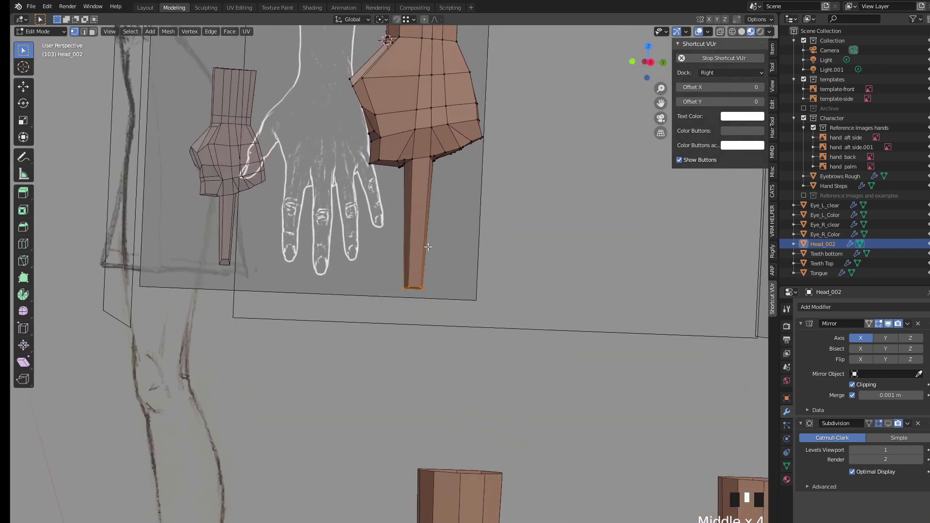
scroll(428, 247, down, 11)
scroll(281, 320, up, 2)
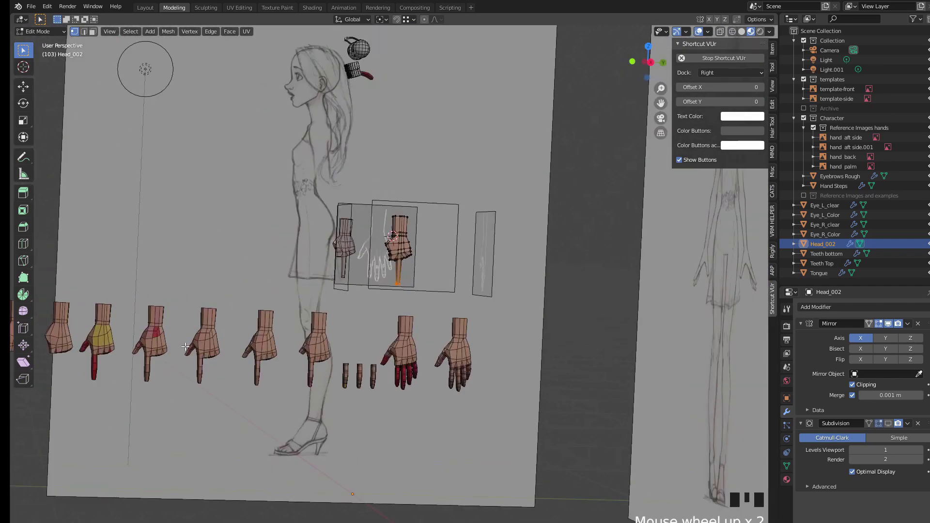
shift+middle_drag(280, 320, 291, 310)
scroll(293, 243, up, 5)
scroll(292, 244, down, 4)
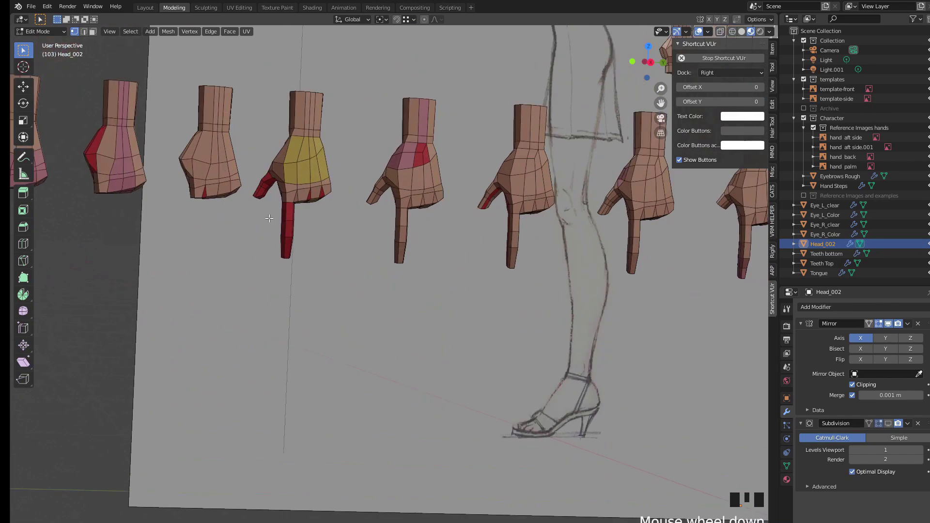
middle_drag(293, 243, 488, 215)
scroll(488, 216, up, 4)
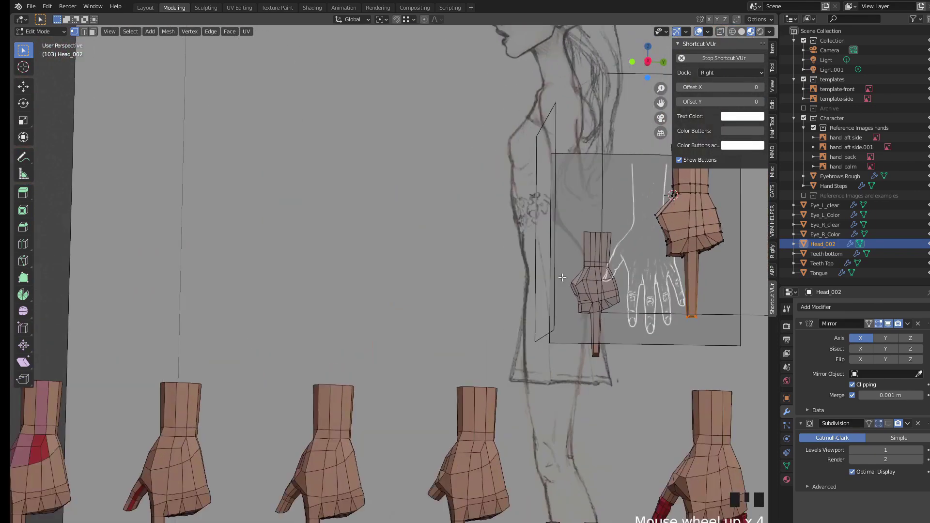
Step: Switch to edge selection and bring the middle finger back over the reference in right view
key(2)
click(482, 298)
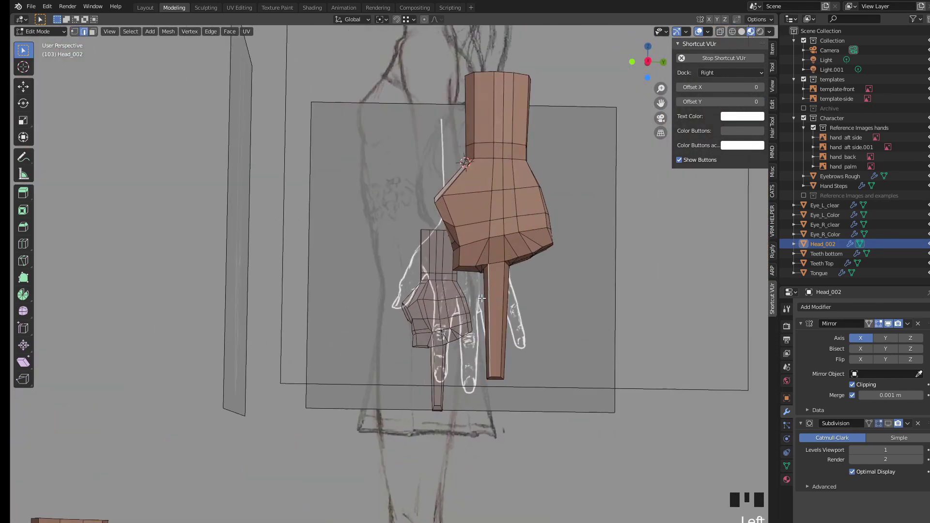
key(Escape)
click(647, 61)
scroll(484, 316, up, 3)
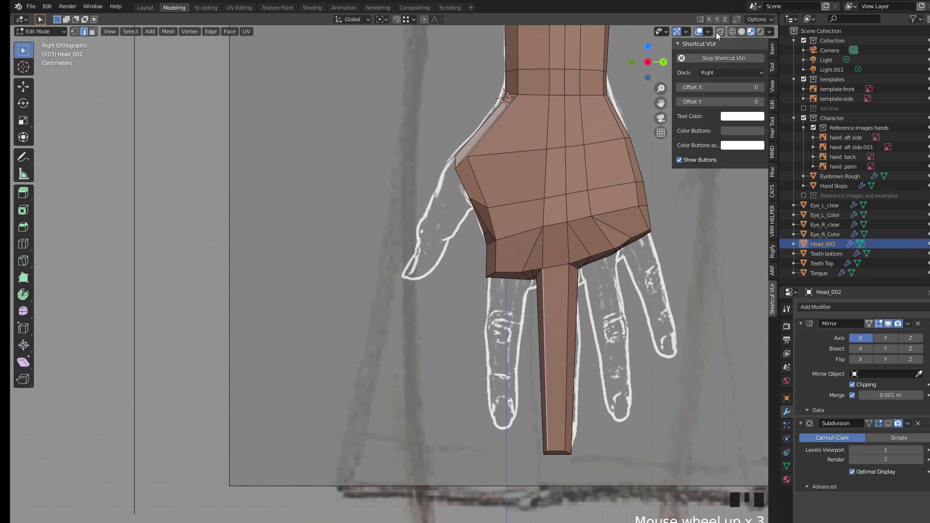
Step: Display the hand in see-through solid shading and cut edge loops across the middle finger at both reference joint creases
key(alt+z)
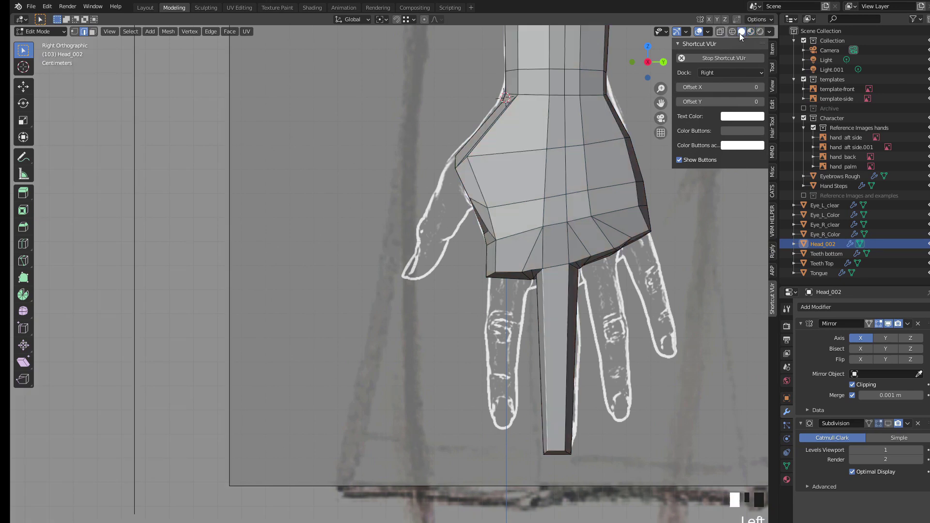
click(541, 327)
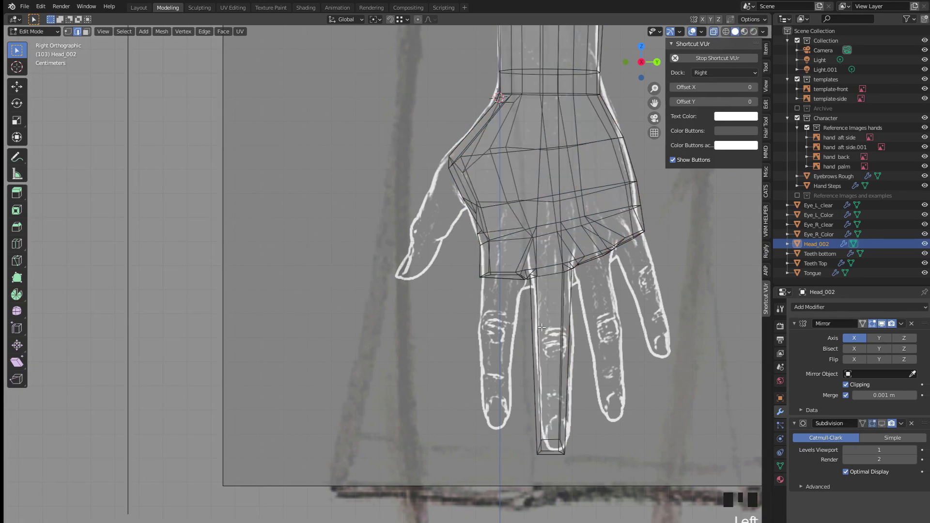
key(ctrl+r)
click(541, 327)
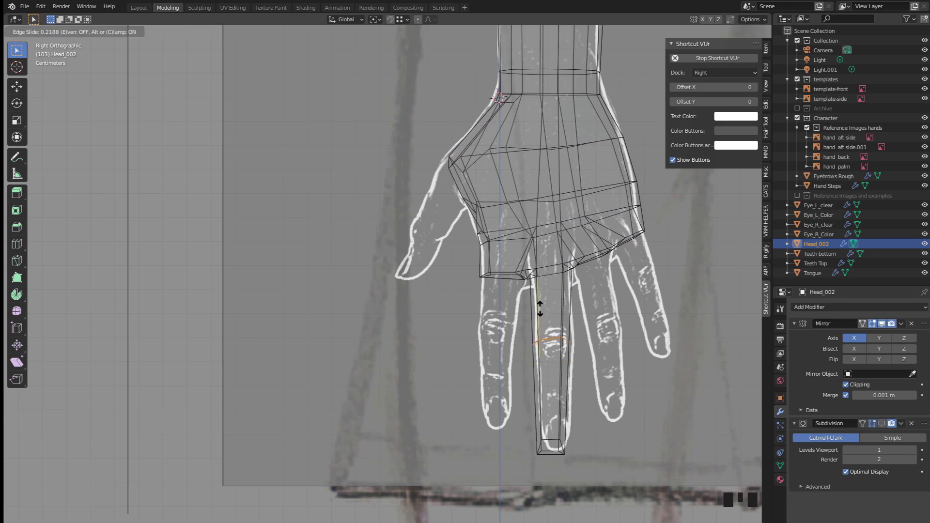
click(538, 316)
key(ctrl+r)
click(543, 406)
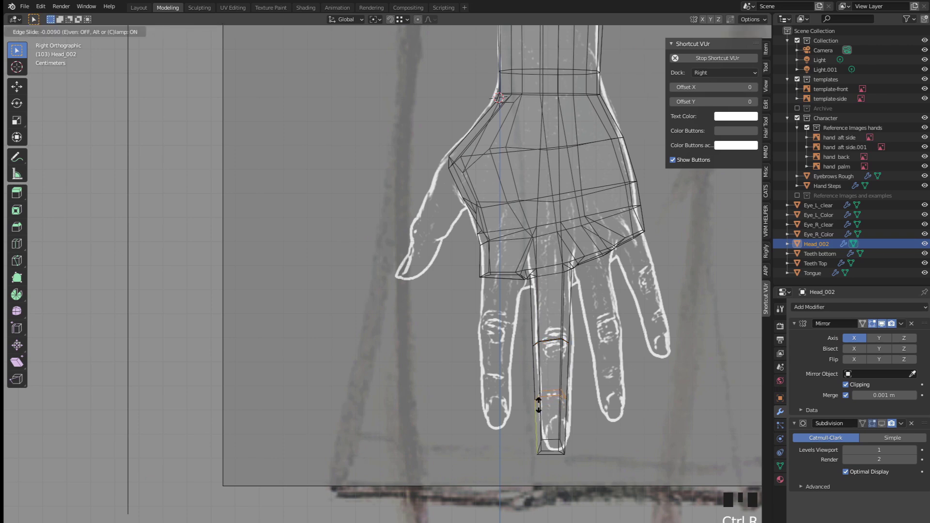
click(538, 406)
Step: Flatten both new edge loops on the middle finger with LoopTools Flatten
key(KP_Decimal)
scroll(368, 311, down, 7)
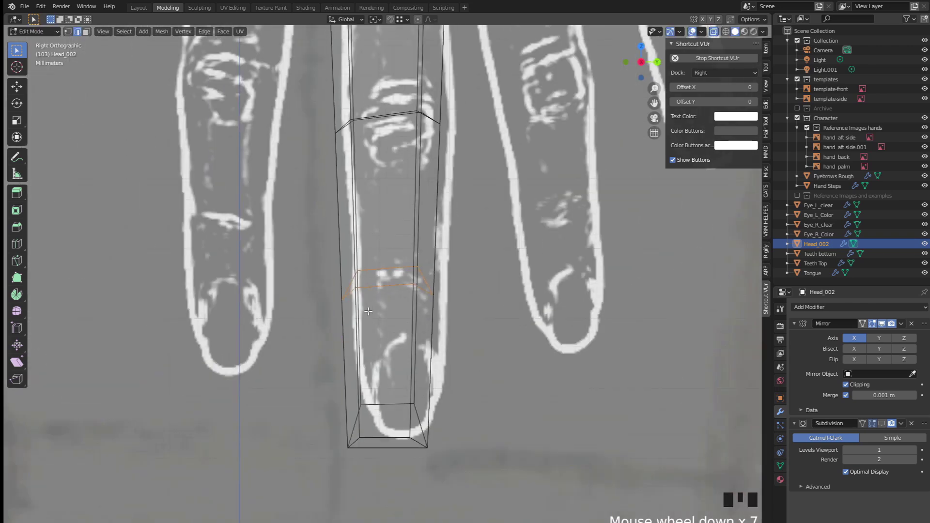
right_click(289, 290)
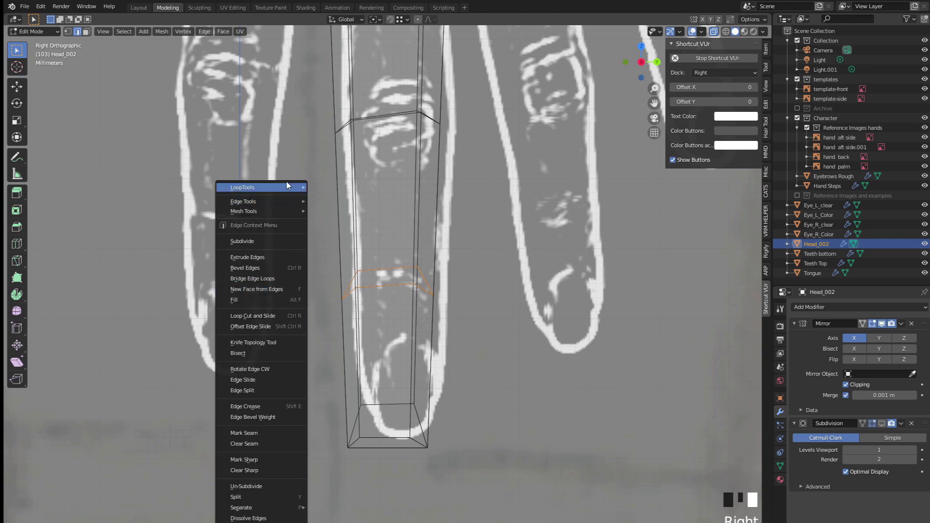
mouse_move(286, 181)
click(335, 217)
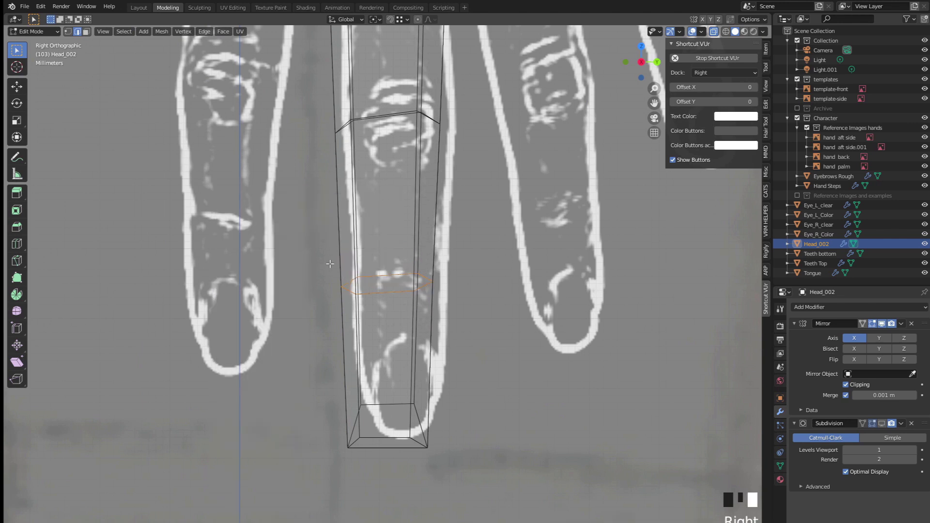
scroll(380, 144, down, 1)
click(278, 164)
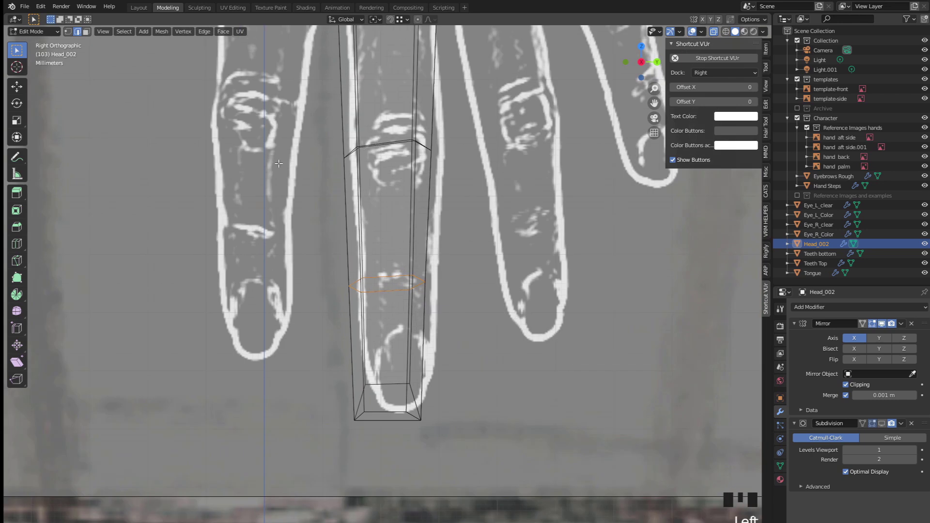
alt+click(375, 144)
right_click(311, 163)
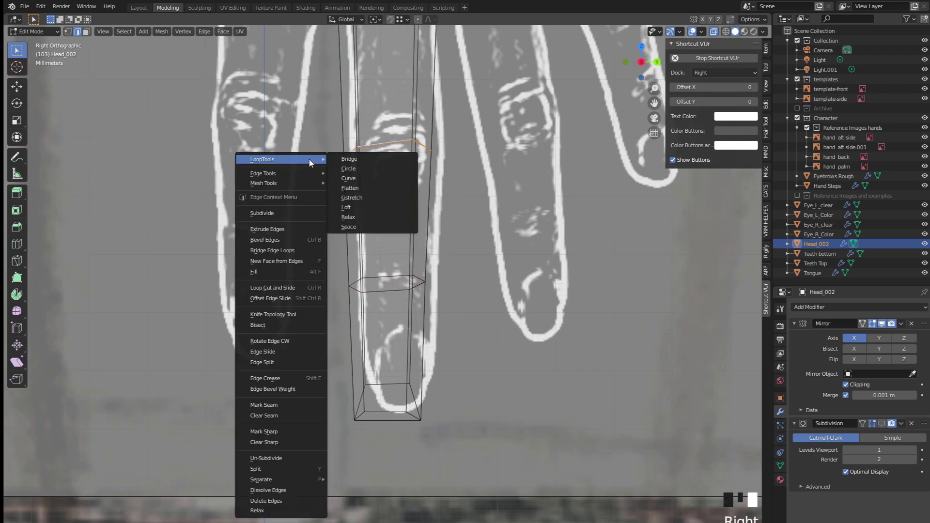
click(372, 189)
scroll(310, 262, down, 2)
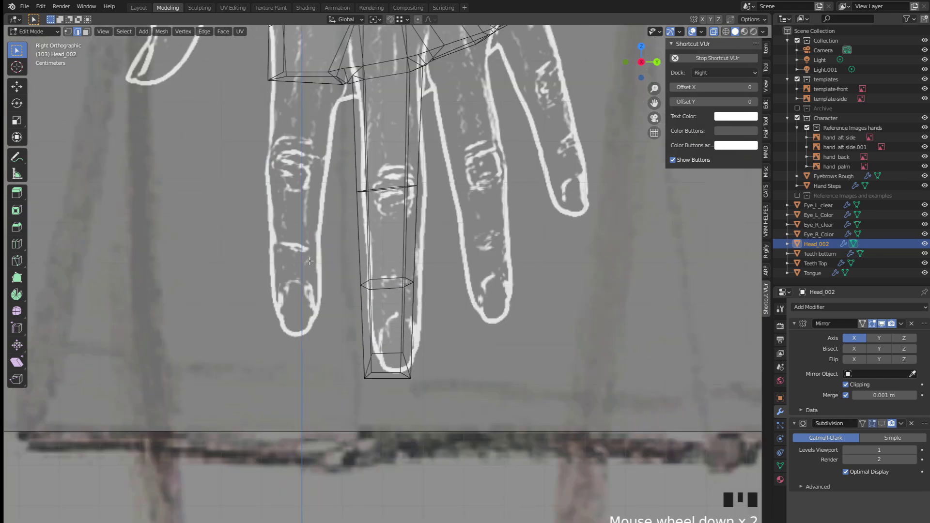
Step: Scale down the edges around the middle fingertip to narrow its end
middle_drag(312, 270, 379, 383)
scroll(315, 303, up, 1)
click(290, 350)
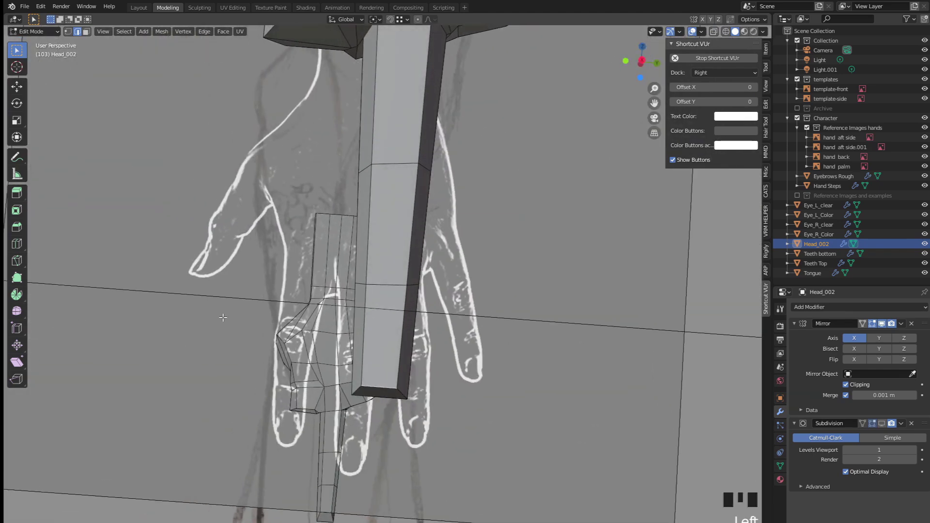
key(s)
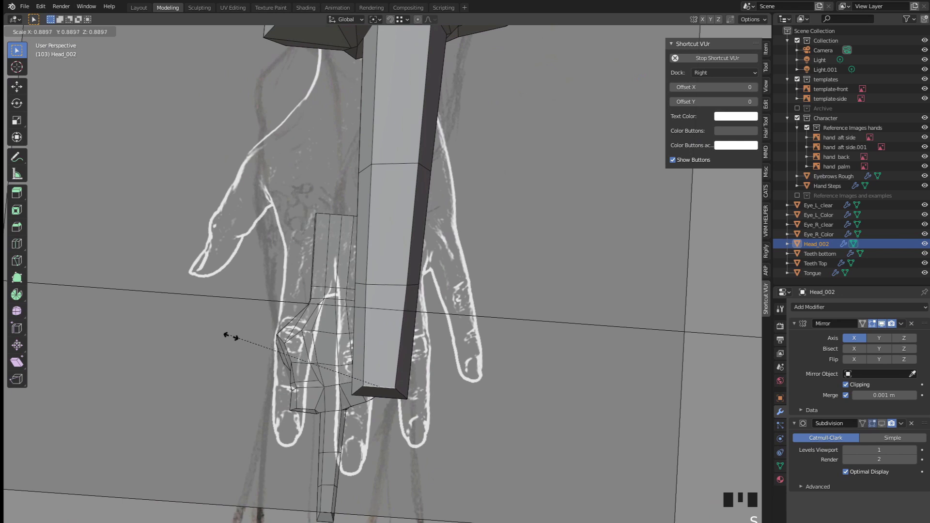
click(235, 346)
key(s)
click(260, 381)
middle_drag(260, 381, 453, 244)
click(452, 250)
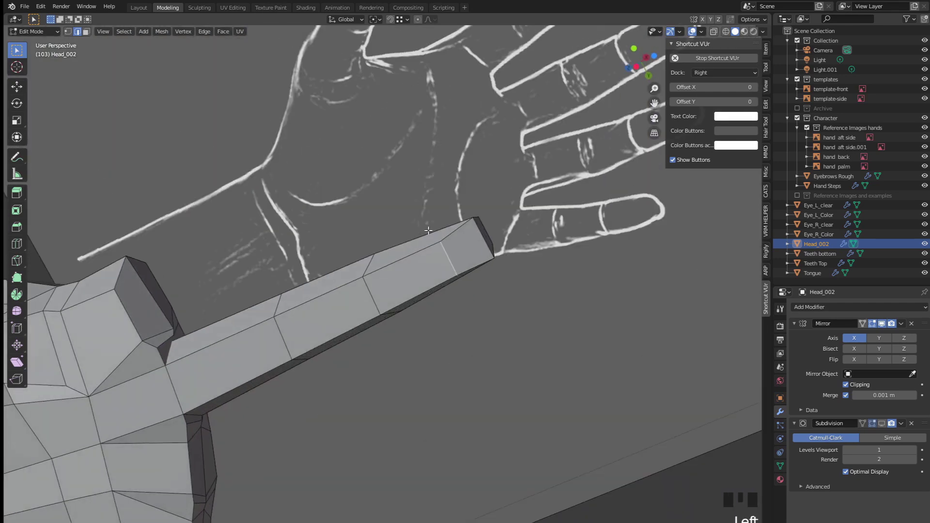
key(s)
click(406, 210)
mouse_move(405, 210)
middle_down()
mouse_move(322, 316)
mouse_move(308, 278)
mouse_move(432, 286)
mouse_move(492, 264)
middle_up()
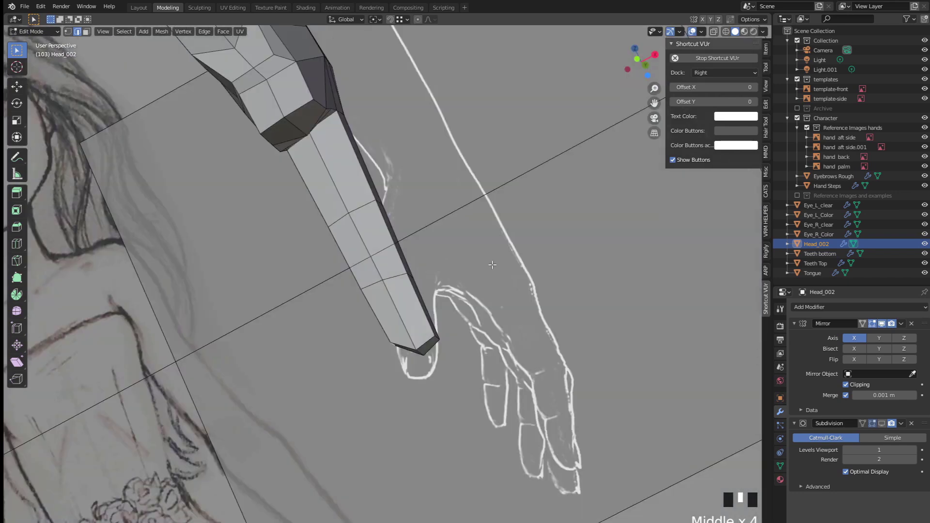
Step: Select the middle fingertip segment's faces in front view, set the pivot to a 3D cursor at its inner joint, and try rotating it
click(640, 55)
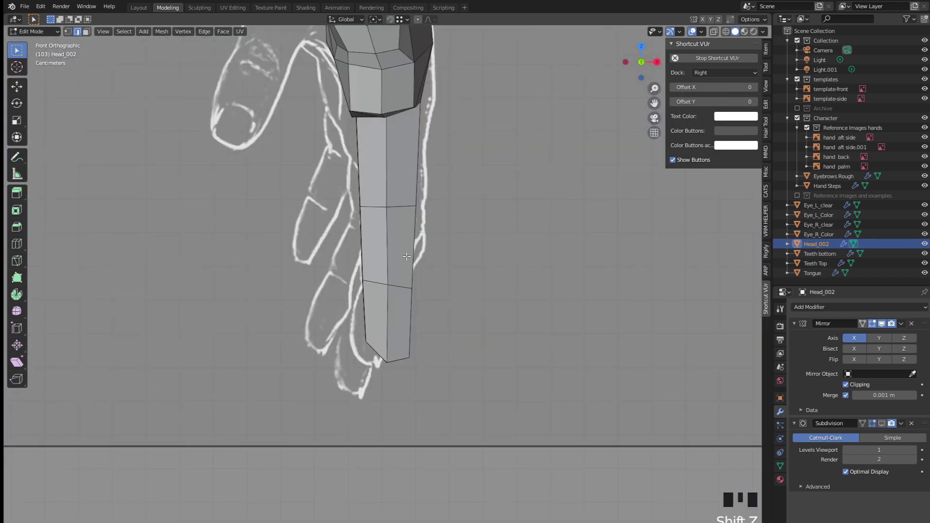
key(alt+z)
key(3)
drag(428, 395, 325, 292)
shift+right_click(361, 279)
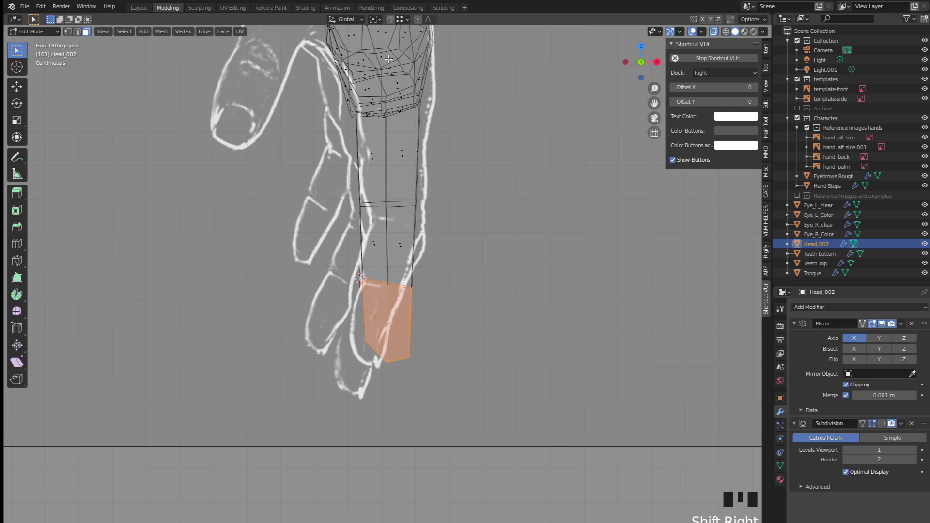
click(376, 22)
click(380, 42)
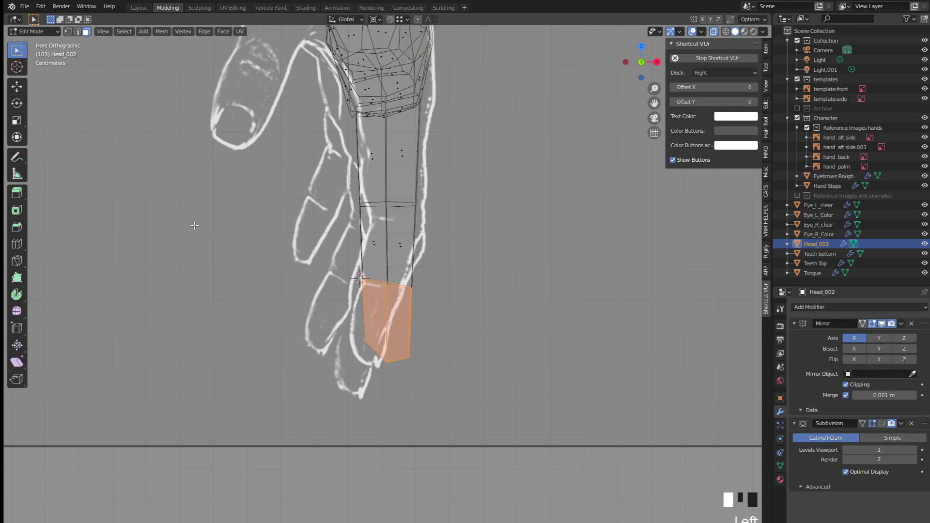
key(r)
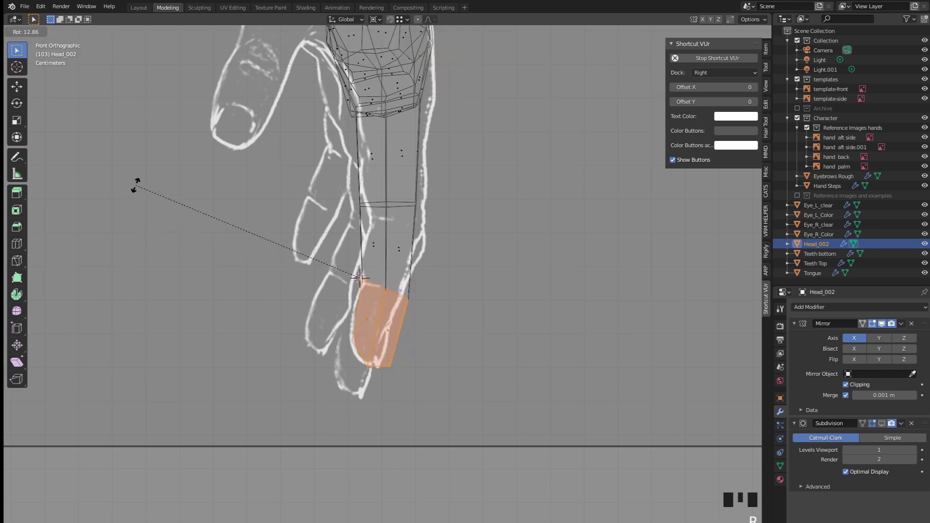
right_click(145, 188)
Step: Rotate the middle finger's two outer segments about 17° around the inner first joint and shift them about 0.003 m onto the reference
shift+drag(468, 381, 313, 212)
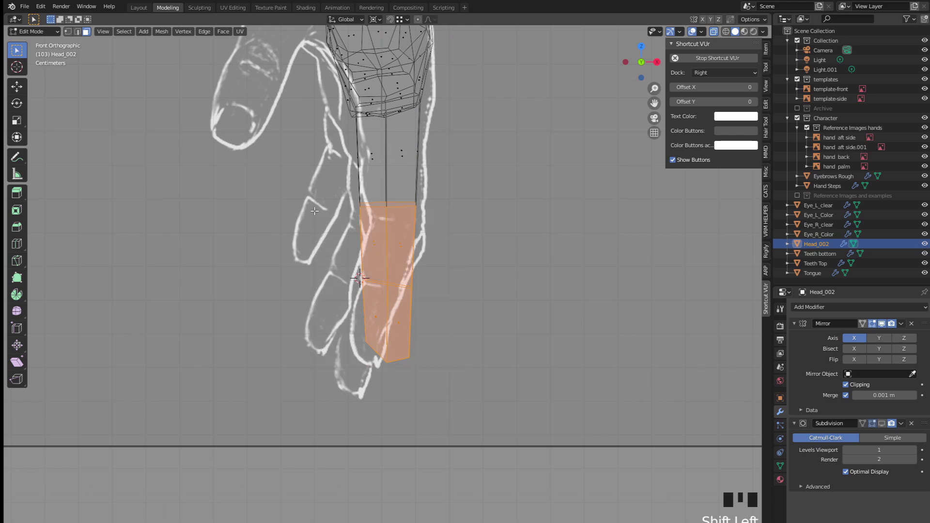
shift+right_click(363, 203)
key(r)
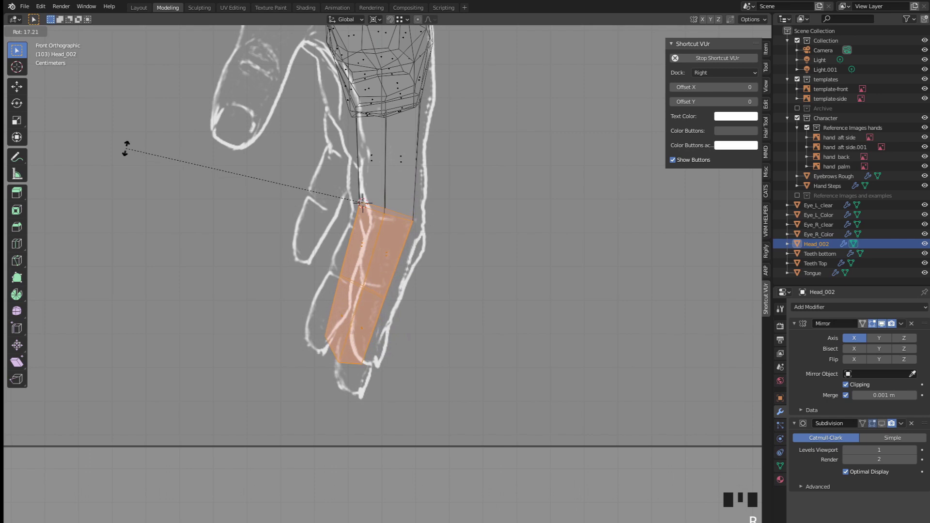
click(125, 141)
key(g)
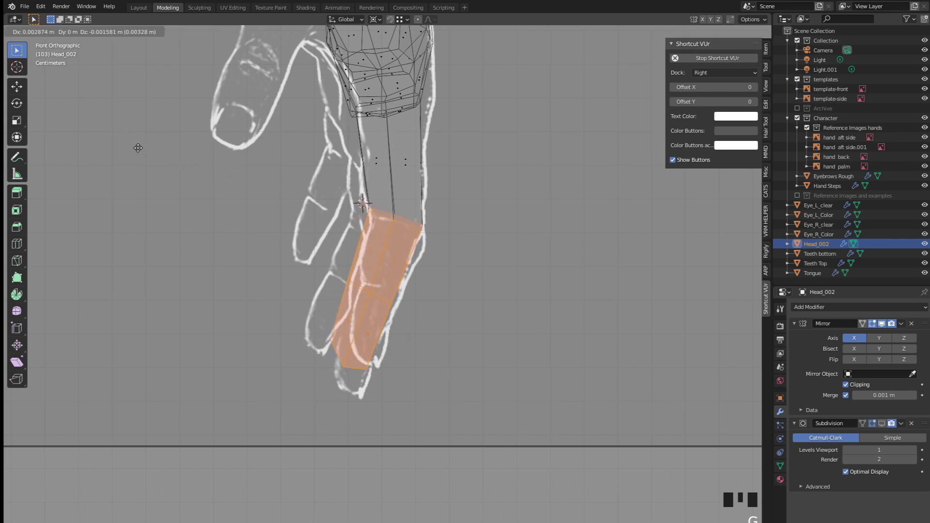
click(138, 148)
Step: Nudge the two outer finger segments slightly along the reference and rotate them about -5.4° around the inner first joint
drag(330, 313, 331, 298)
drag(435, 393, 299, 230)
key(g)
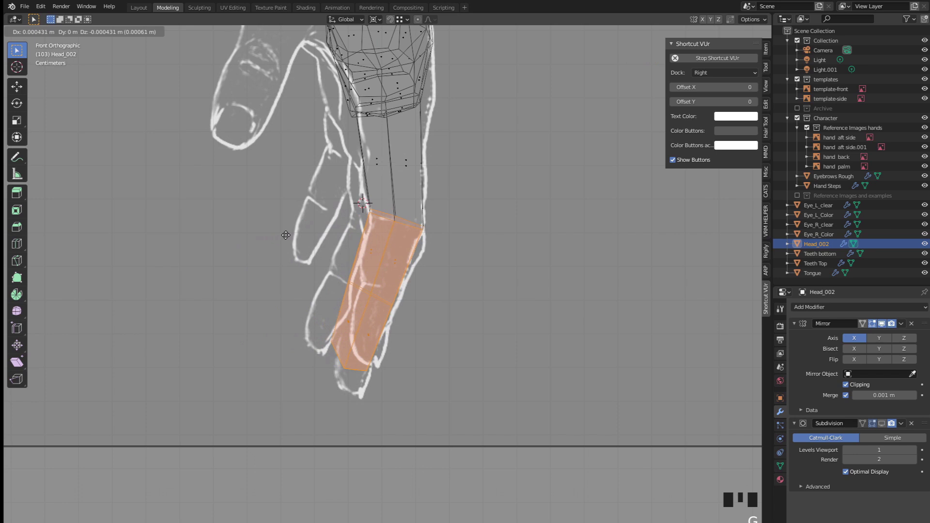
click(296, 238)
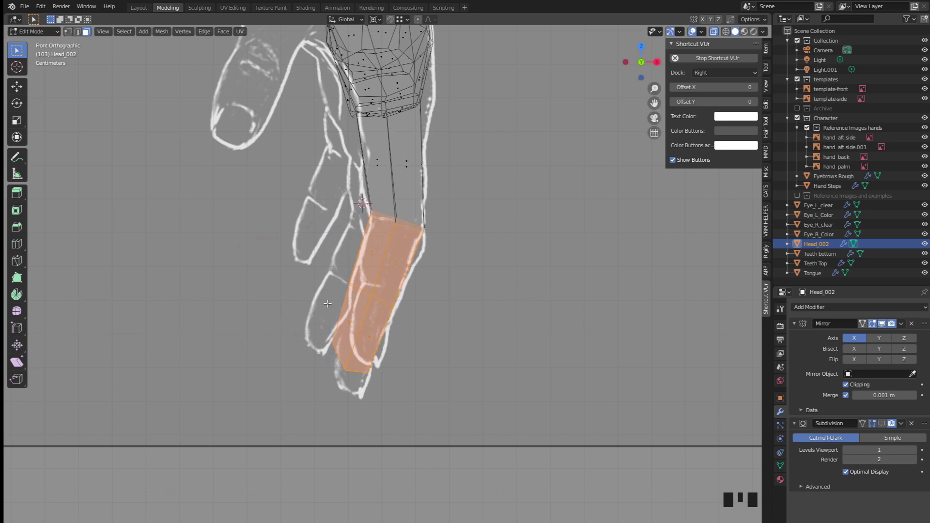
shift+right_click(372, 212)
key(r)
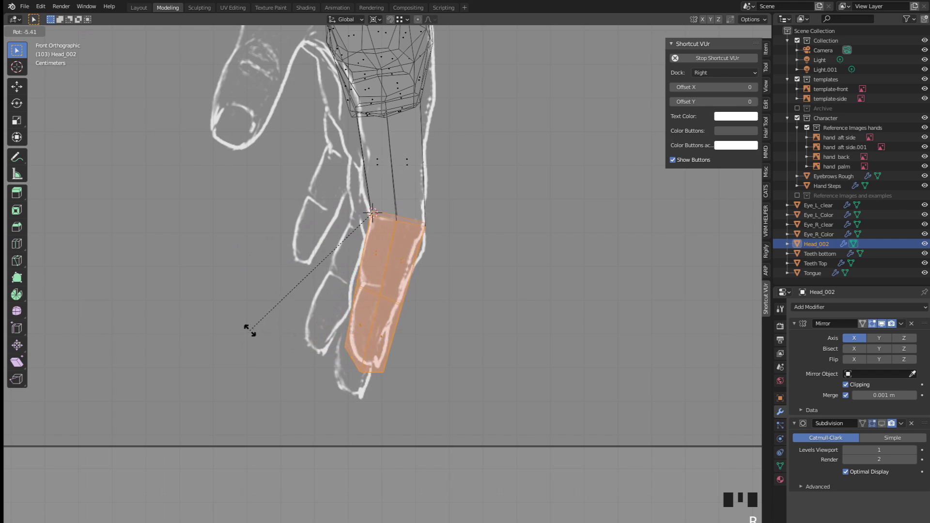
click(249, 331)
Step: Rotate the middle fingertip segment about 7° around its inner joint and move it about 0.001 m up and toward the finger's outer side
shift+right_click(358, 285)
drag(398, 372, 337, 307)
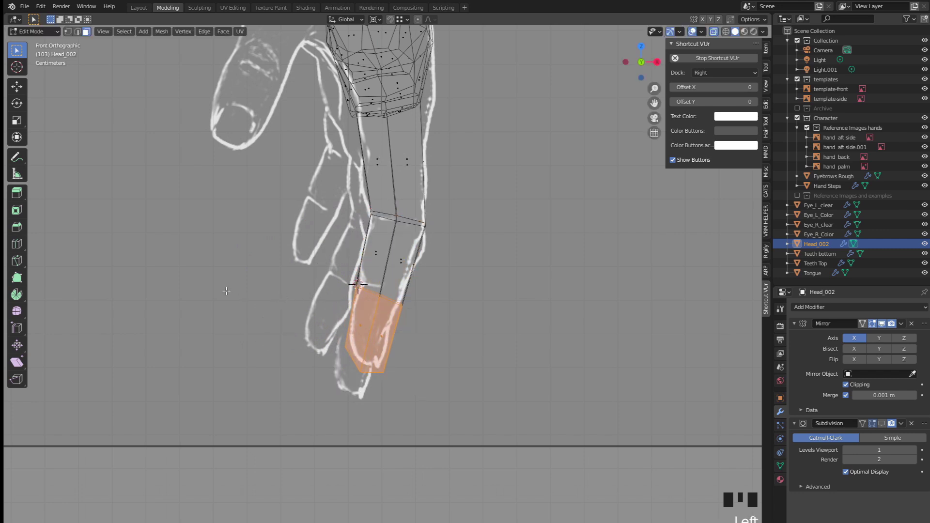
key(r)
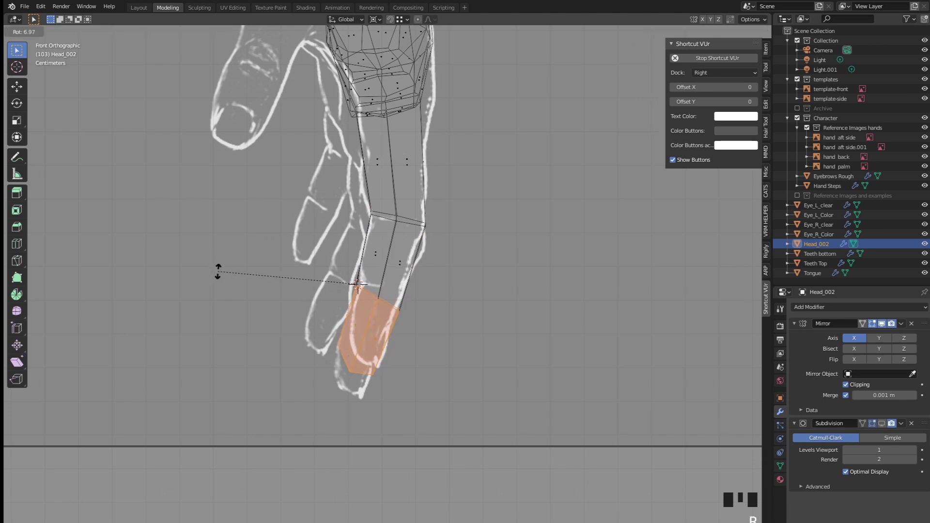
click(220, 273)
key(g)
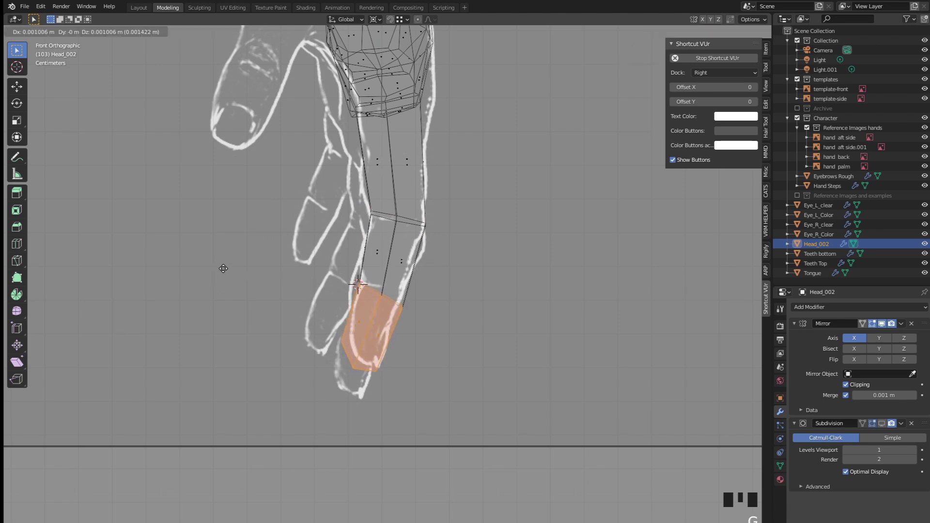
click(222, 266)
Step: Examine the bent middle finger and the hand from several angles beside the reference images
scroll(222, 268, down, 2)
middle_drag(223, 268, 408, 242)
scroll(299, 256, down, 3)
click(315, 246)
scroll(229, 246, up, 3)
scroll(241, 232, down, 1)
shift+middle_drag(370, 194, 397, 271)
middle_drag(380, 267, 485, 285)
mouse_move(417, 282)
middle_down()
mouse_move(463, 286)
mouse_move(303, 301)
mouse_move(382, 303)
mouse_move(341, 271)
mouse_move(339, 252)
middle_up()
scroll(381, 302, down, 4)
scroll(386, 304, up, 5)
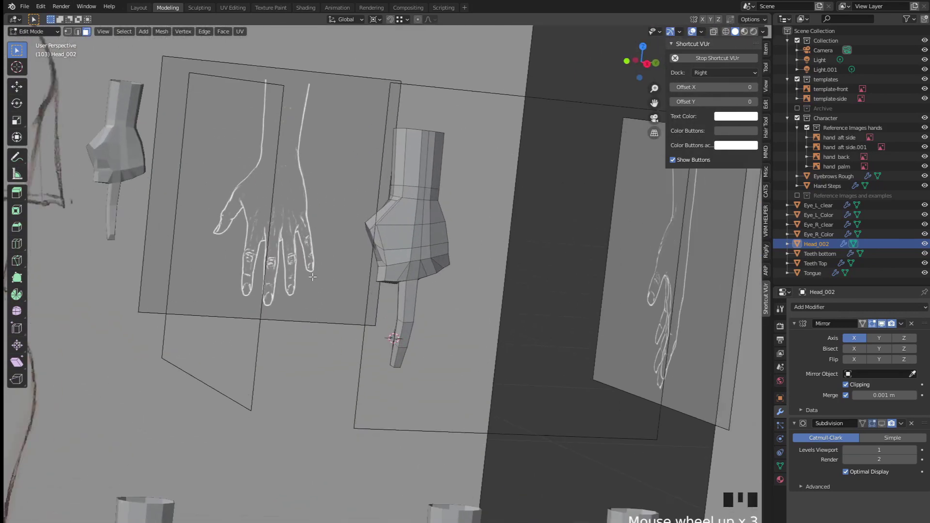
Step: Select the face at the thumb base and extrude it a short way along the thumb reference in right view
click(386, 223)
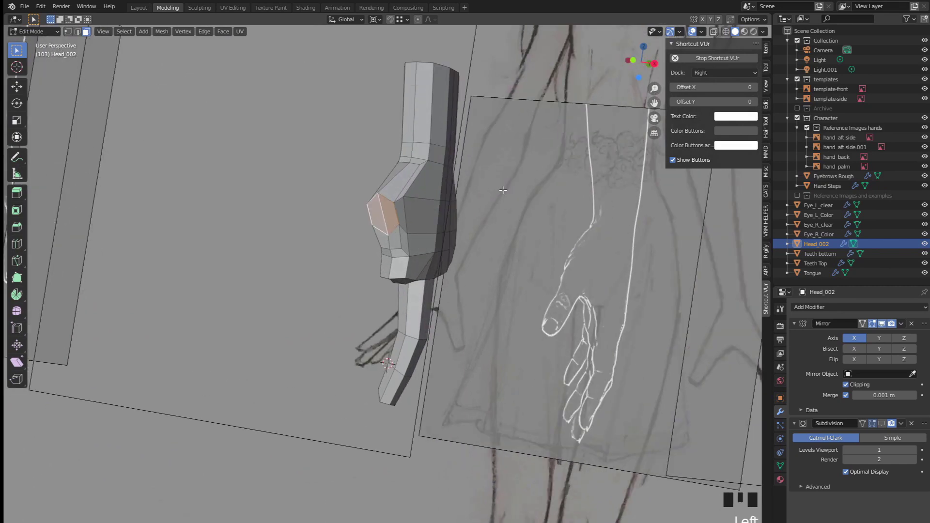
click(655, 63)
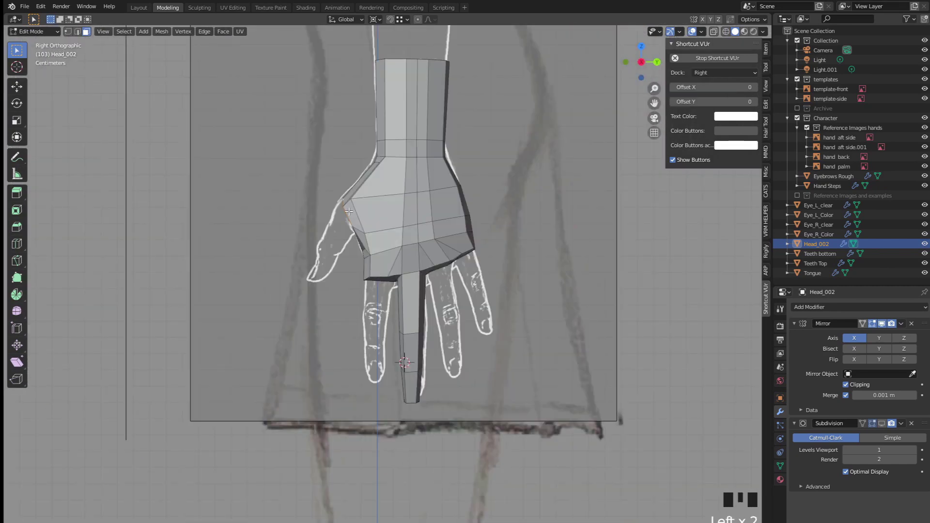
scroll(349, 211, up, 3)
key(e)
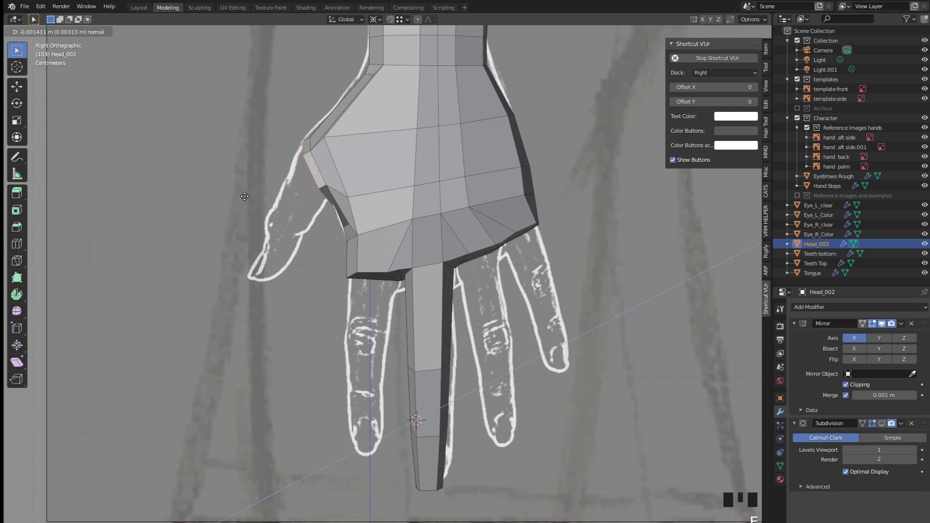
click(241, 202)
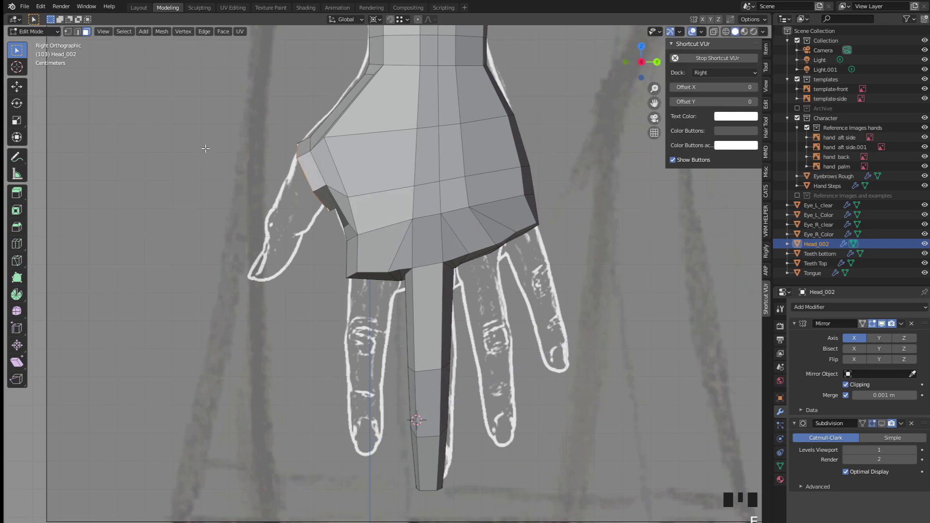
Step: Change the pivot from the 3D cursor, then rotate, move and scale down the extruded thumb-base face to fit the thumb outline
key(r)
right_click(192, 162)
click(375, 19)
click(392, 30)
key(r)
click(148, 179)
key(g)
click(138, 180)
key(s)
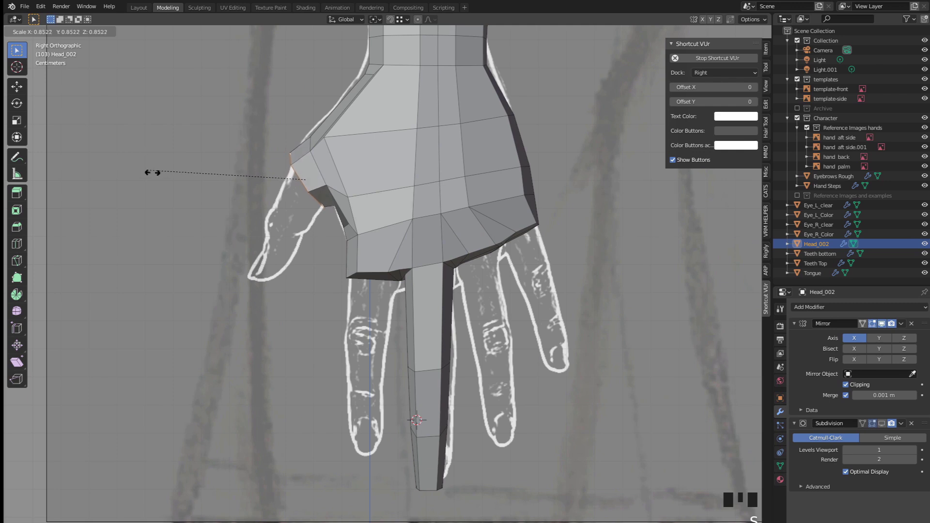
click(168, 183)
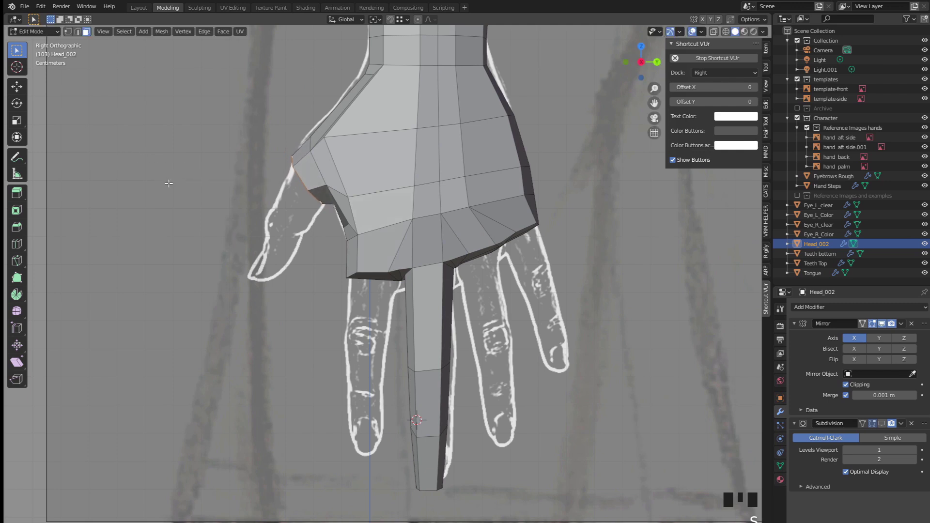
Step: Scale the thumb-base face by about 1.12, rotate it about 4° and move it to fit the thumb reference in see-through wireframe
key(alt+z)
scroll(150, 166, up, 2)
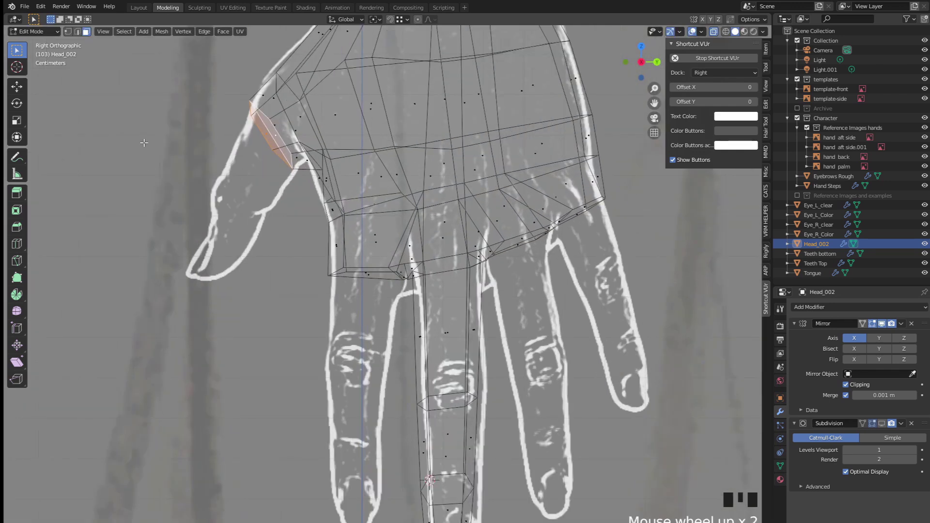
key(s)
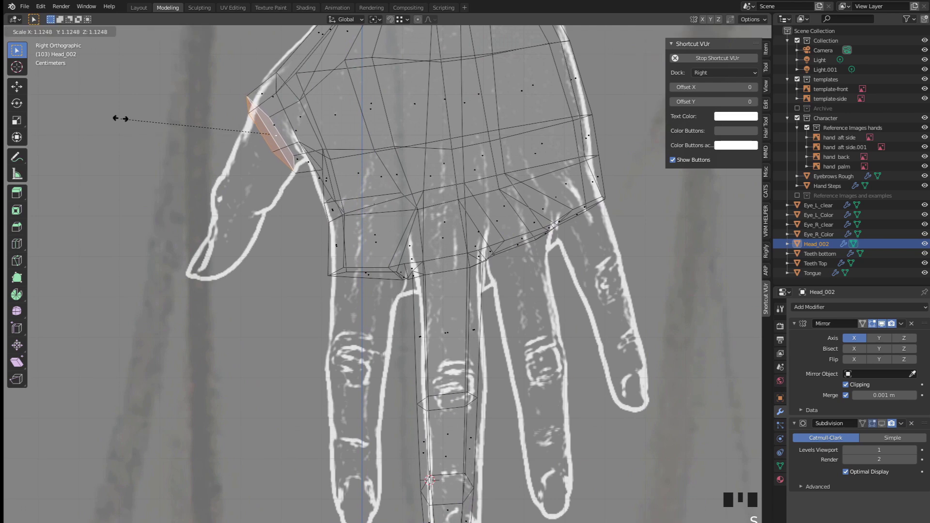
click(120, 118)
key(r)
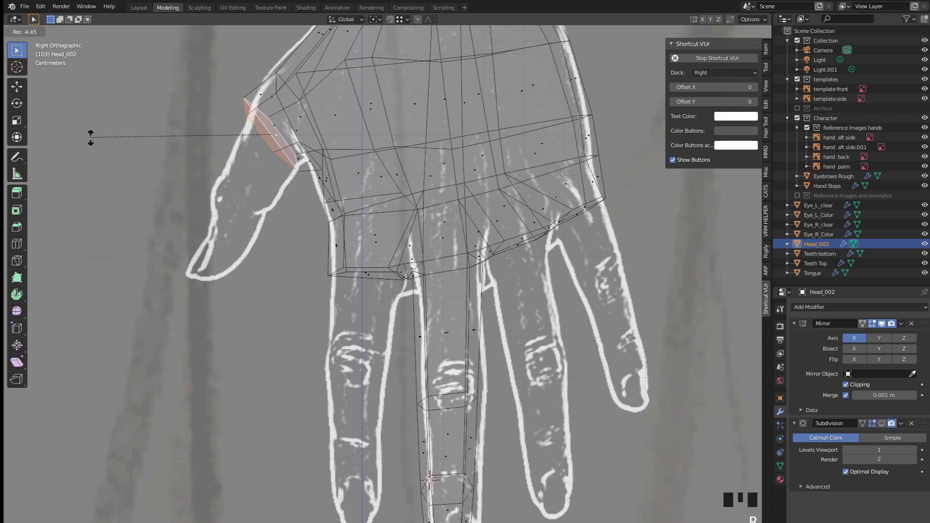
click(93, 140)
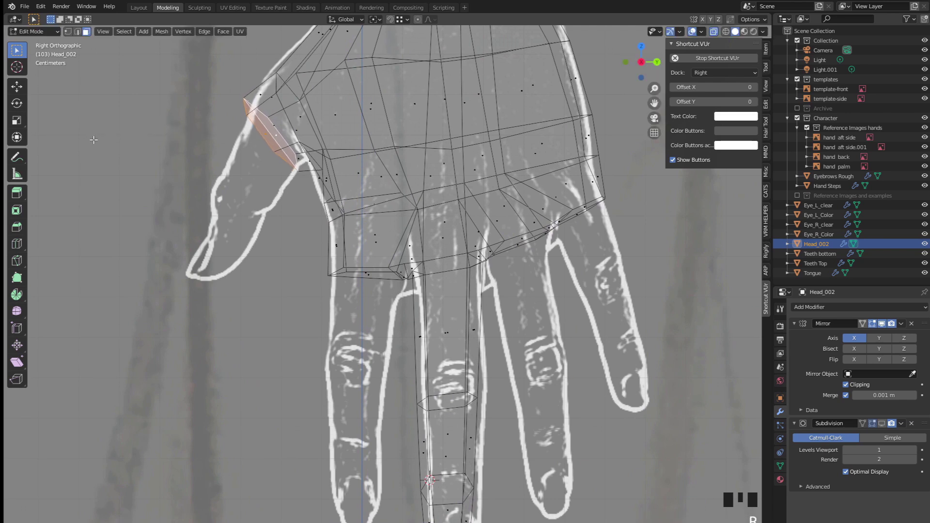
key(g)
click(141, 154)
Step: Extrude the thumb-base face down to the thumb's middle joint and position it over the reference outline
key(e)
click(150, 211)
key(g)
click(140, 207)
Step: Rotate the face at the thumb's middle joint, scale it to about 0.76 and shift it about 0.0008 m to match the outline
key(r)
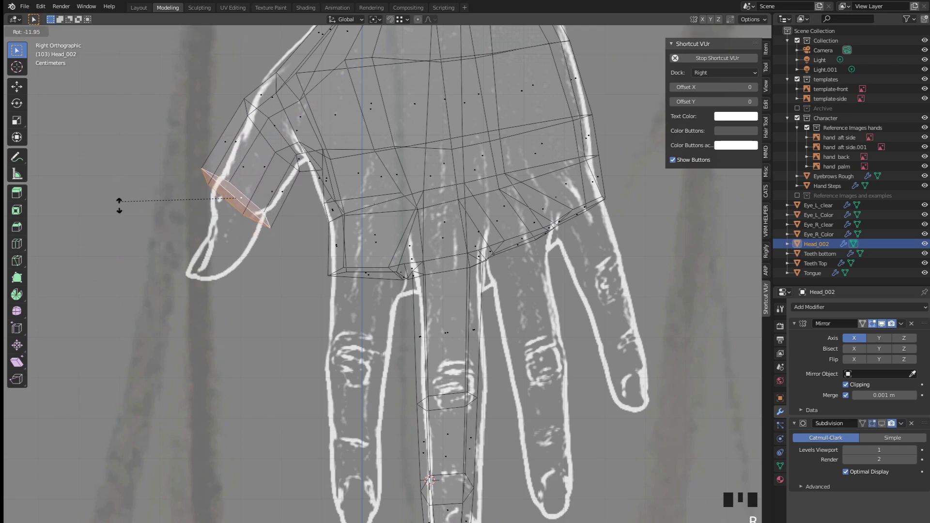
click(126, 224)
key(s)
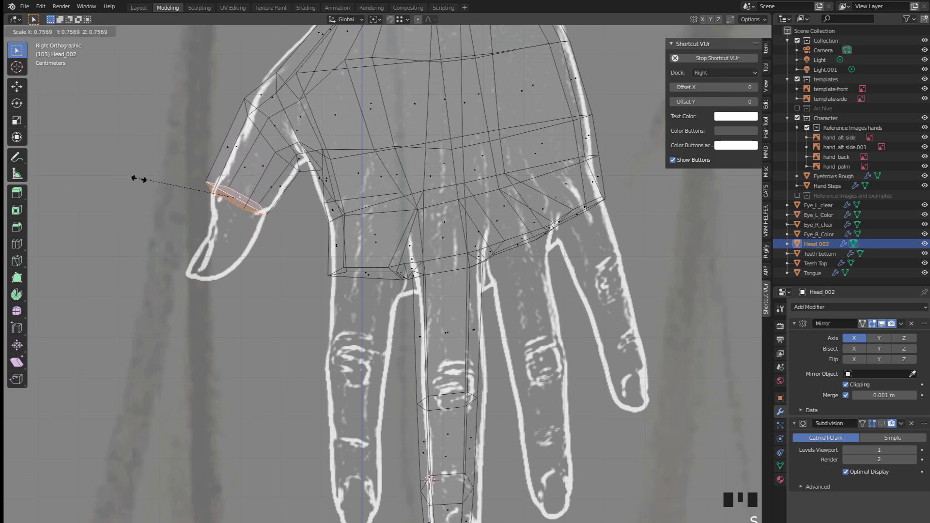
click(140, 183)
key(g)
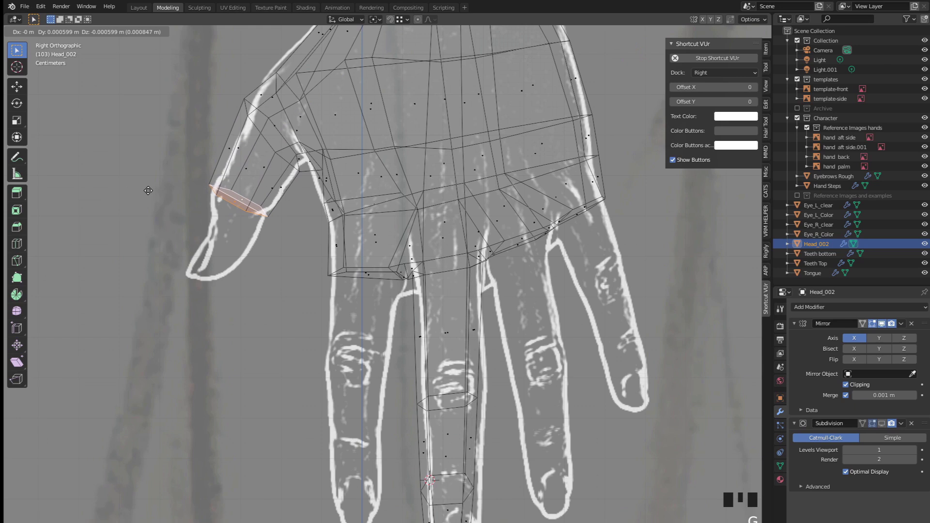
click(149, 191)
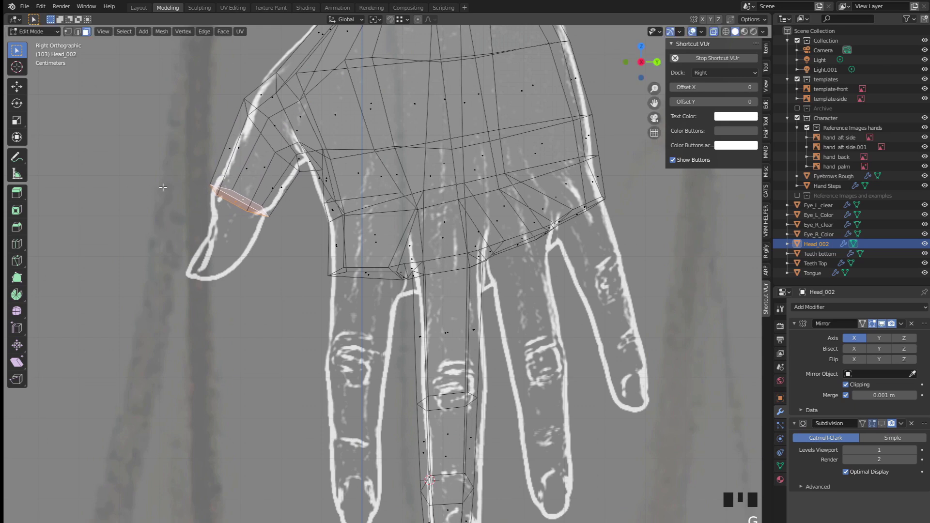
Step: Extrude the thumb-joint face about 0.019 m to the thumb tip and scale the end face to about 0.6
key(e)
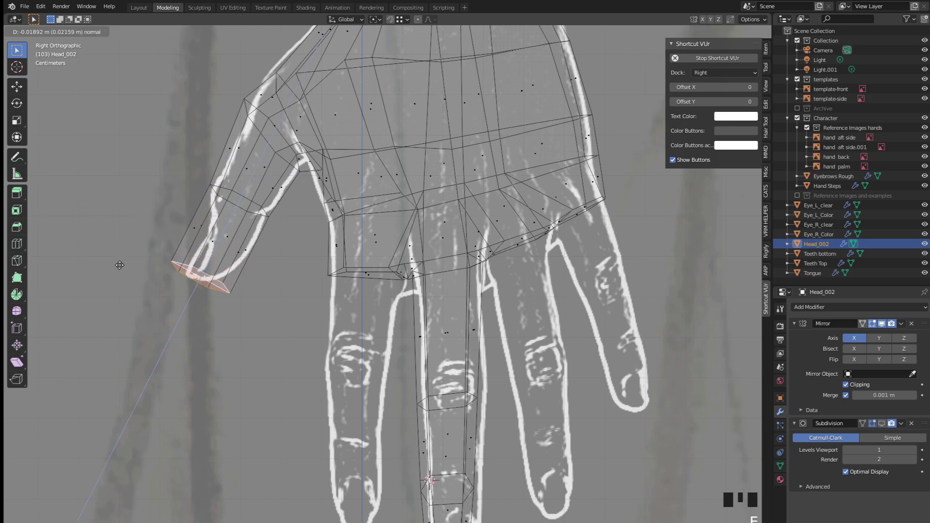
click(120, 265)
key(s)
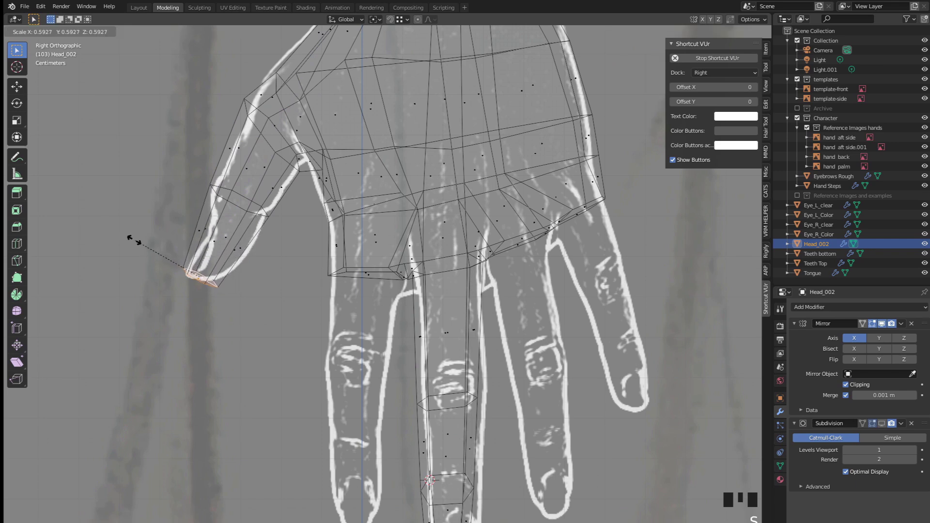
click(128, 236)
Step: Slide the lengthwise edge on the thumb's last segment by a factor of about 0.15 to refine its shape
middle_drag(129, 231, 434, 226)
click(434, 224)
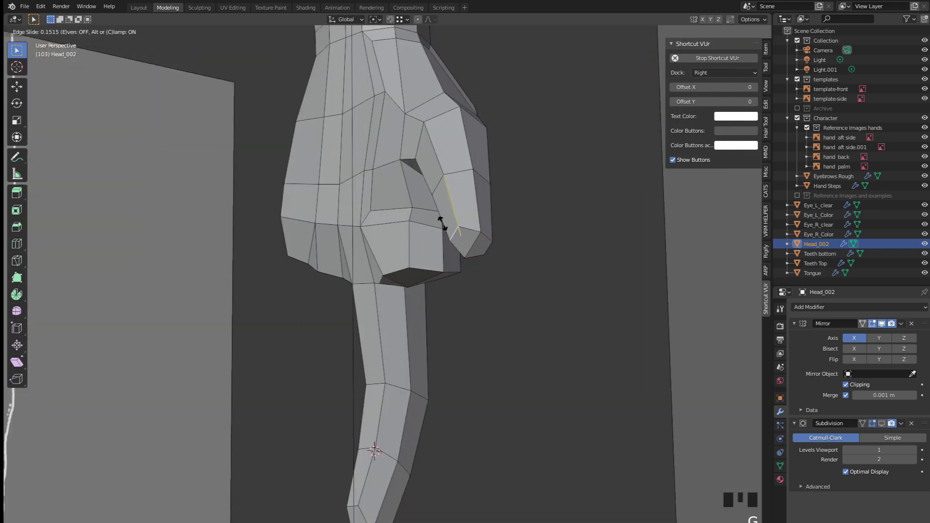
middle_drag(448, 229, 562, 184)
Step: Examine the thumb of the fifth Hand Steps example in coloured material preview with the overlays toggled
scroll(230, 218, down, 1)
scroll(345, 241, down, 3)
scroll(321, 270, down, 8)
scroll(346, 284, up, 2)
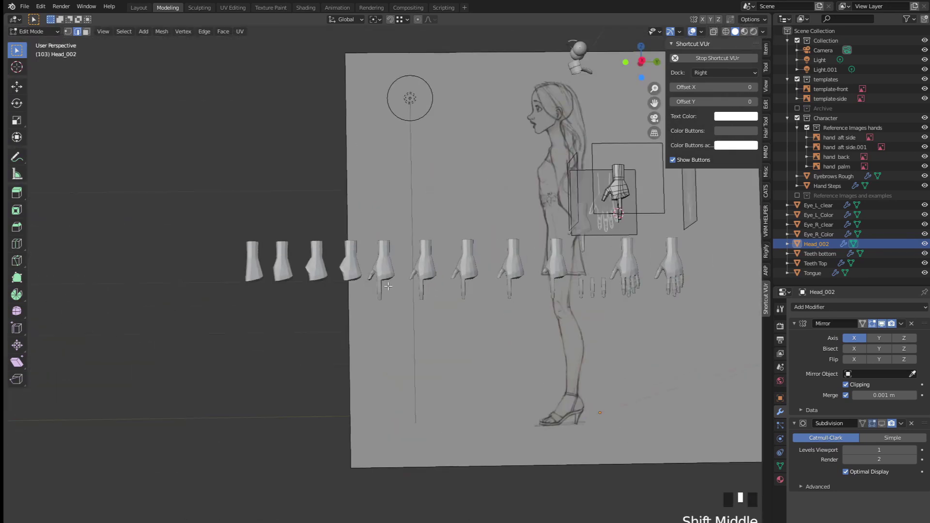
scroll(562, 184, up, 3)
click(744, 31)
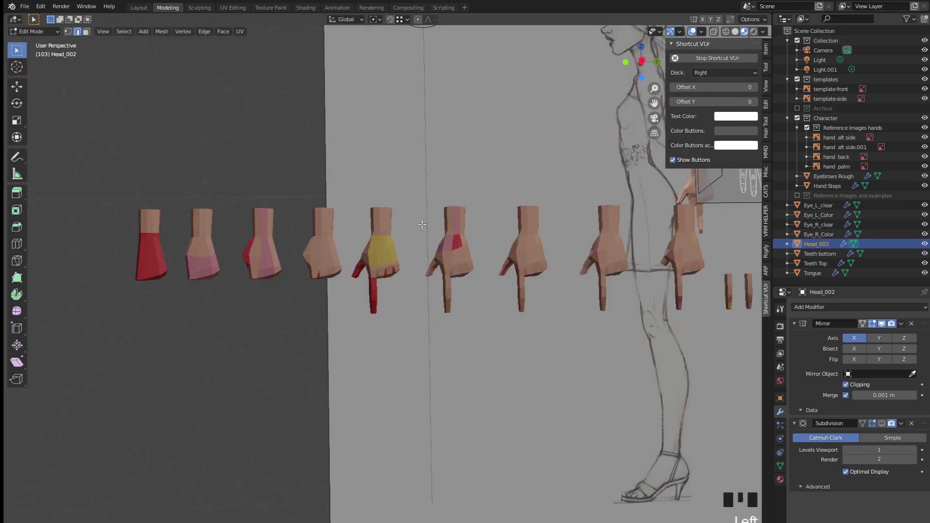
scroll(396, 252, up, 3)
middle_drag(388, 247, 395, 251)
scroll(395, 251, up, 4)
key(shift+alt+z)
mouse_move(290, 232)
middle_down()
mouse_move(304, 236)
mouse_move(361, 113)
middle_up()
scroll(303, 237, down, 3)
scroll(309, 228, up, 3)
Step: Switch editing from the head mesh to the Hand Steps object and frame the example hand's thumb from below
key(Tab)
click(369, 86)
key(Tab)
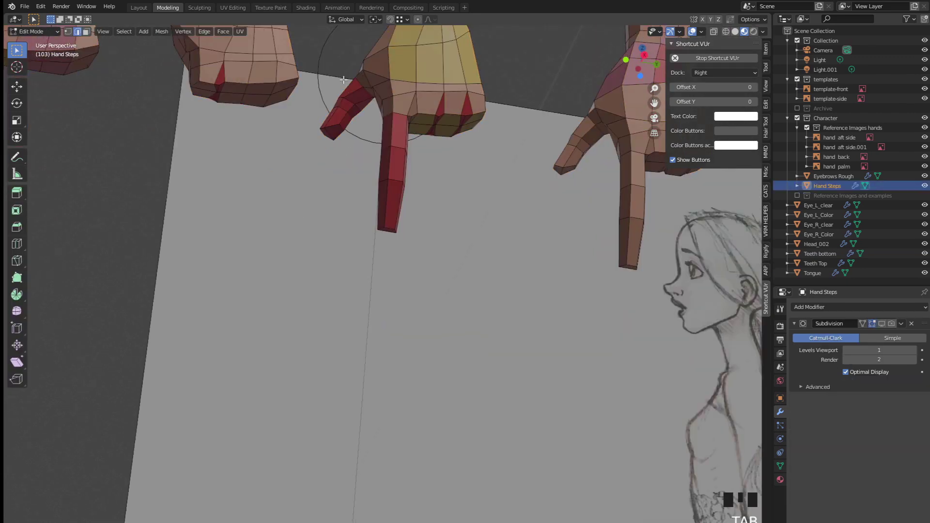
key(KP_Decimal)
middle_drag(369, 85, 316, 314)
Step: Select the joint and tip faces of the example hand's thumb in face mode and examine how the thumb is oriented
click(333, 312)
click(338, 313)
key(3)
click(339, 312)
shift+click(293, 319)
shift+click(313, 320)
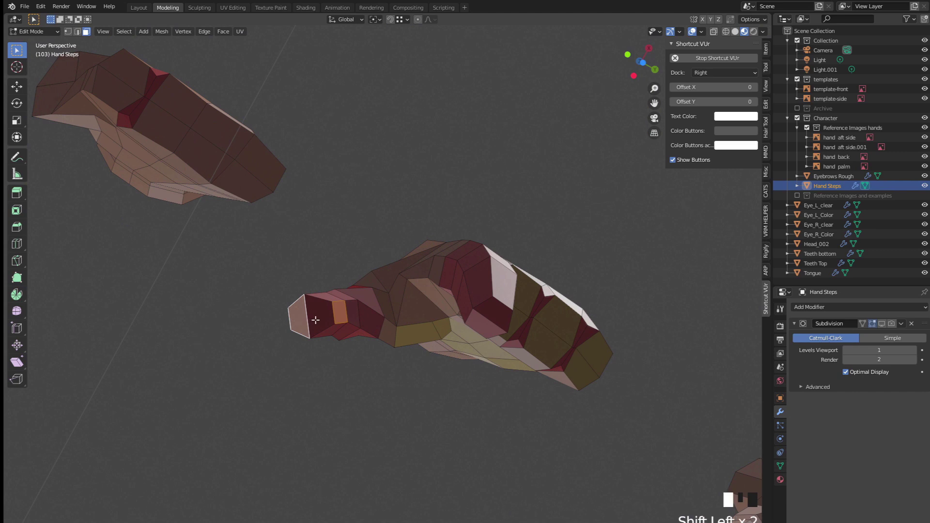
middle_drag(312, 316, 320, 315)
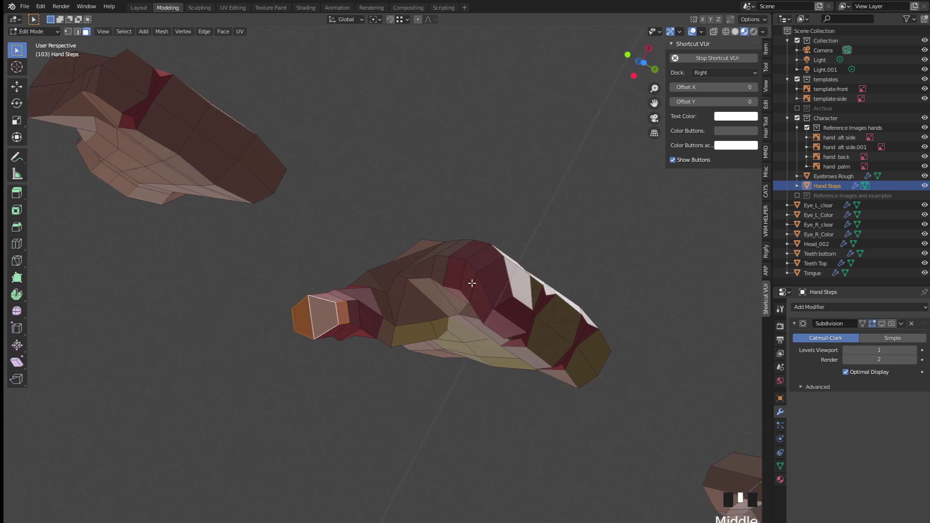
scroll(287, 316, down, 3)
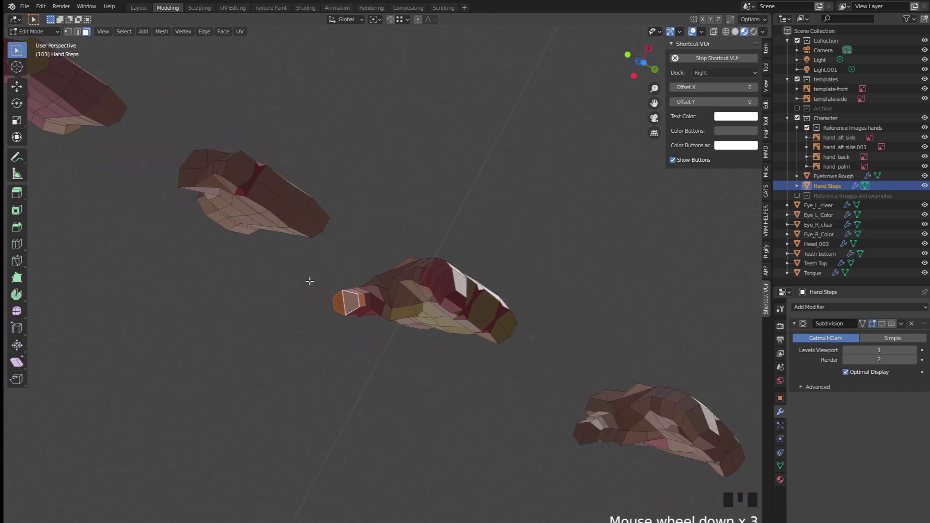
Step: Switch from editing Hand Steps to editing the character mesh Head_002 and isolate the view on its hand
middle_drag(284, 266, 571, 173)
scroll(424, 302, down, 3)
key(Tab)
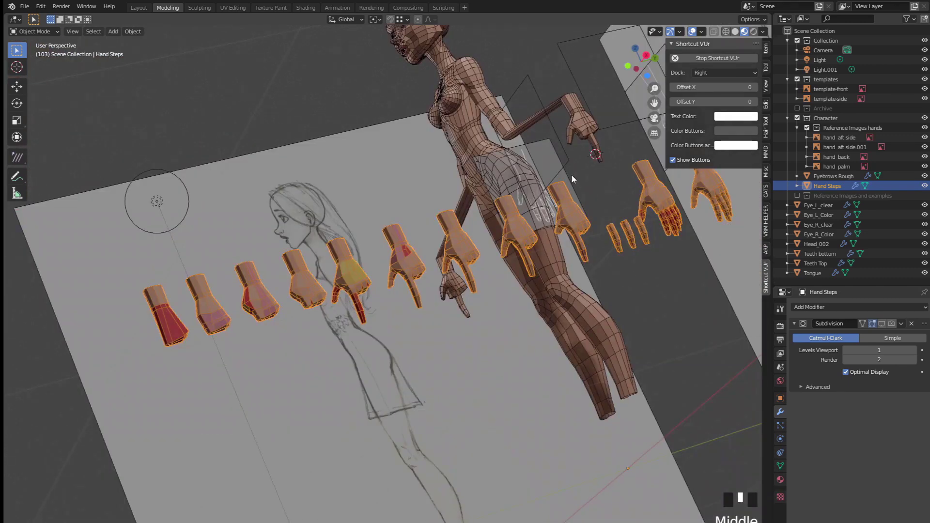
click(574, 127)
key(Tab)
key(l)
key(KP_Decimal)
scroll(537, 182, down, 3)
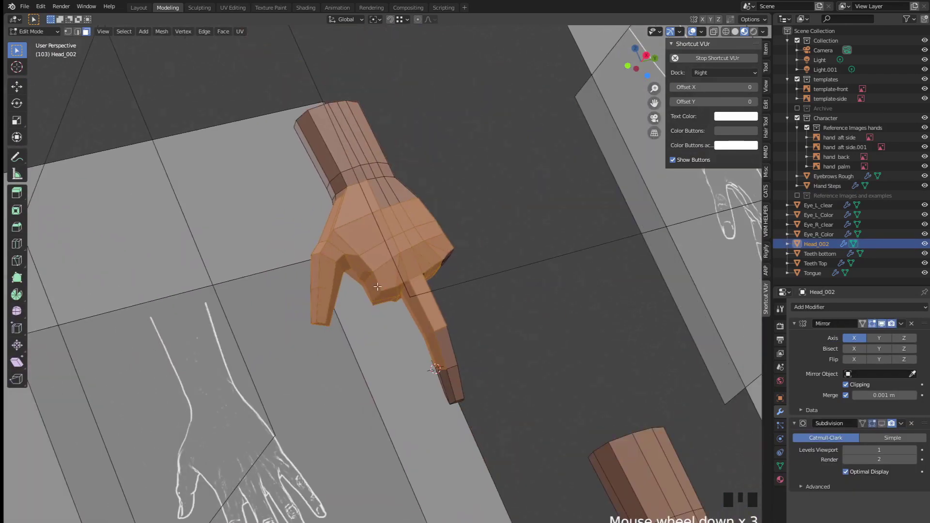
Step: Rotate the thumb tip face by about -50° with smooth proportional editing at a size of 0.03
click(312, 314)
middle_drag(343, 324, 326, 193)
scroll(344, 275, up, 2)
scroll(244, 277, up, 2)
click(242, 277)
middle_drag(242, 277, 302, 262)
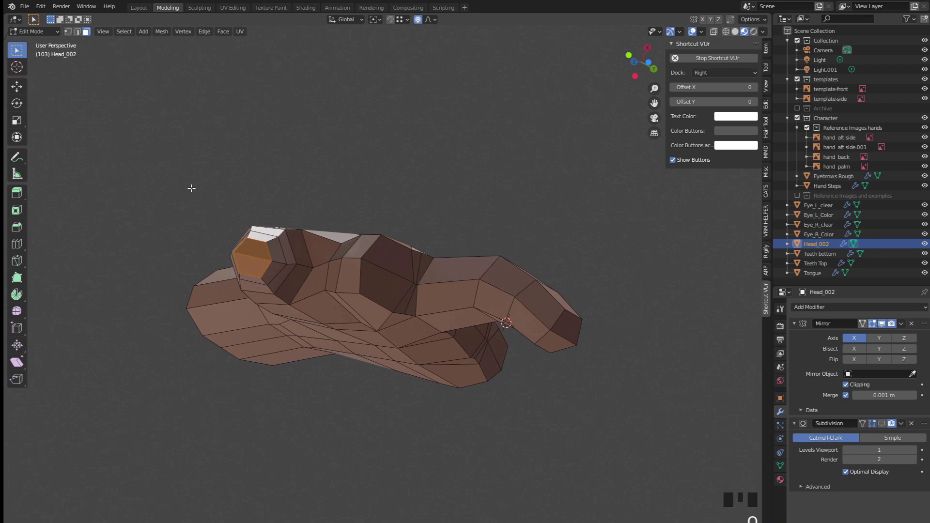
key(r)
scroll(156, 265, down, 8)
scroll(165, 280, down, 5)
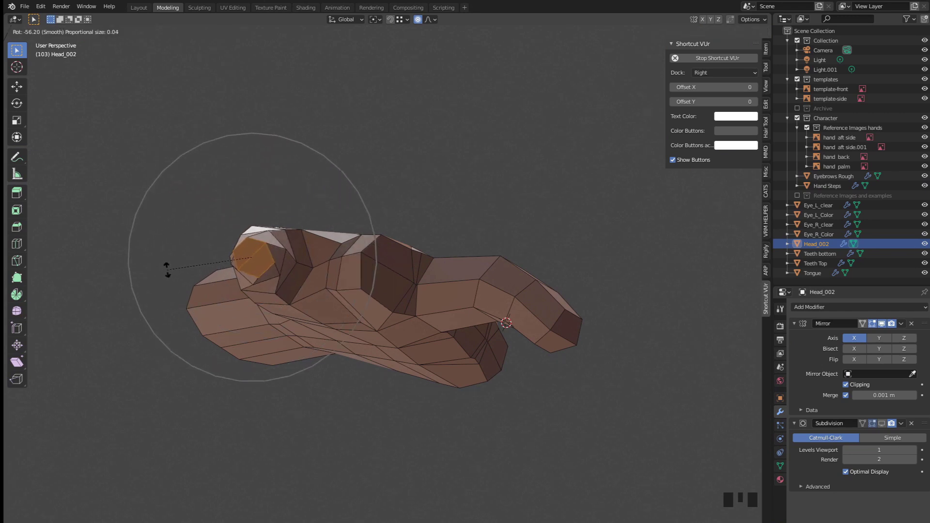
scroll(169, 261, up, 3)
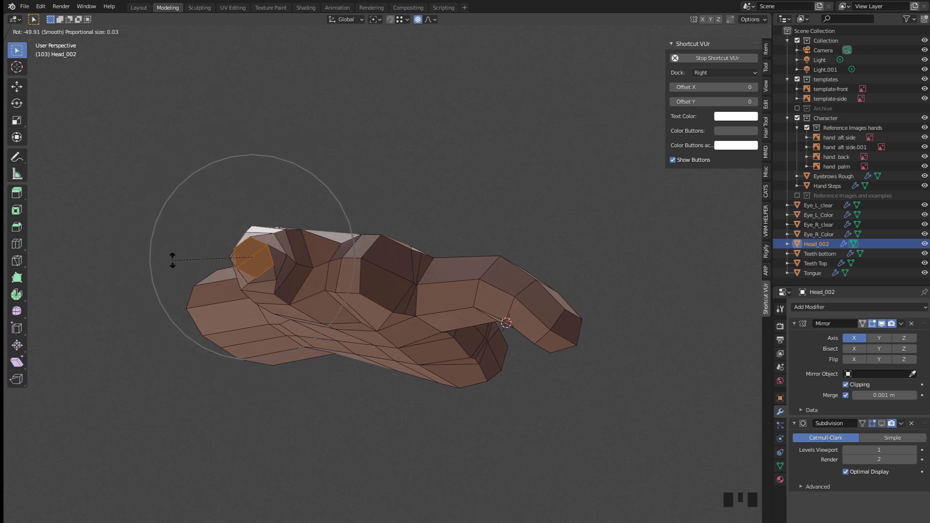
click(173, 262)
Step: Rotate the edge loop around the thumb's middle joint slightly to follow the twisted tip
middle_drag(173, 261, 220, 286)
key(2)
alt+click(221, 271)
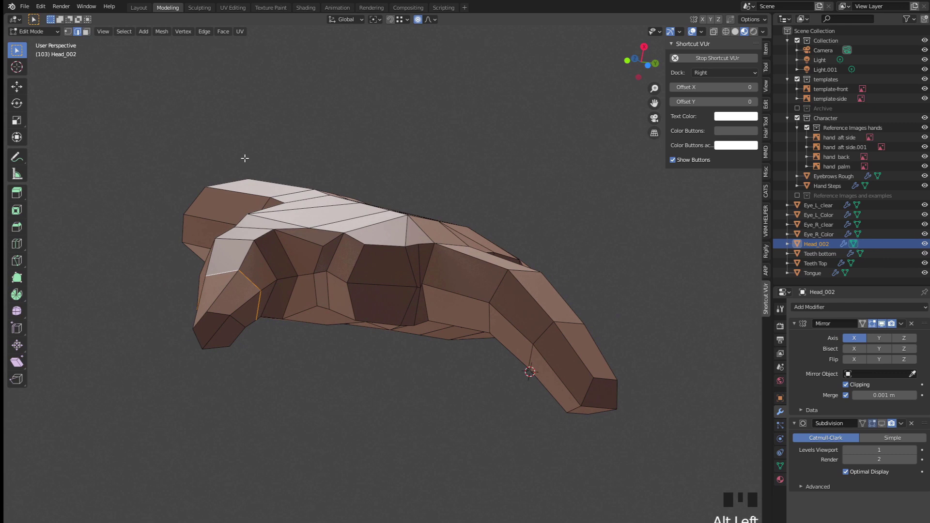
middle_drag(247, 171, 142, 152)
key(r)
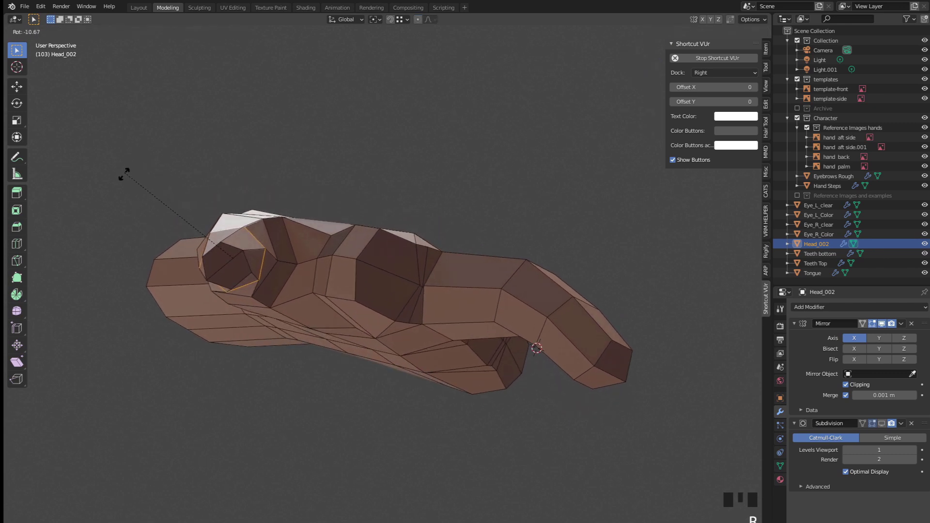
click(123, 195)
Step: Rotate the edge loop at the base of the thumb slightly in the same direction as the tip
middle_drag(123, 196, 186, 165)
alt+click(204, 253)
mouse_move(183, 207)
middle_down()
mouse_move(189, 203)
mouse_move(178, 202)
mouse_move(188, 214)
mouse_move(211, 197)
mouse_move(243, 223)
mouse_move(405, 241)
mouse_move(530, 301)
mouse_move(508, 286)
middle_up()
key(KP_Decimal)
scroll(229, 216, down, 3)
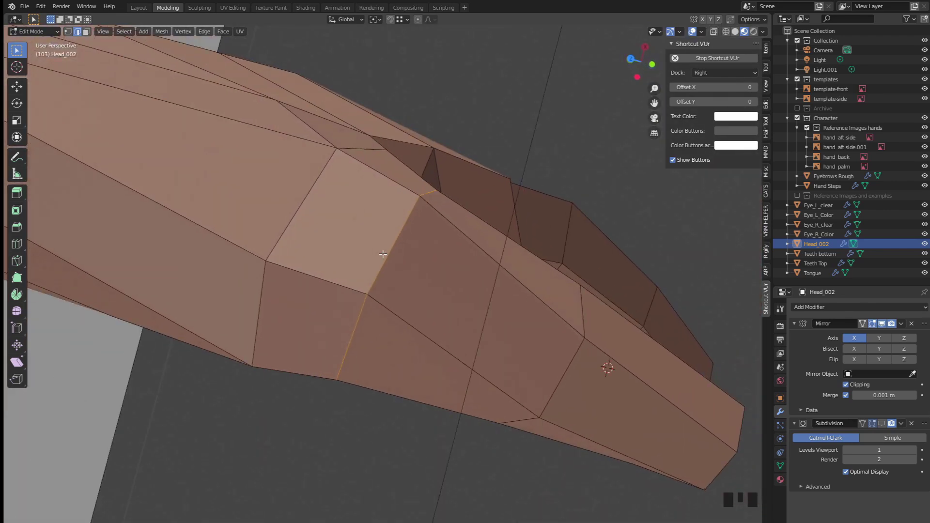
middle_drag(416, 255, 170, 189)
key(r)
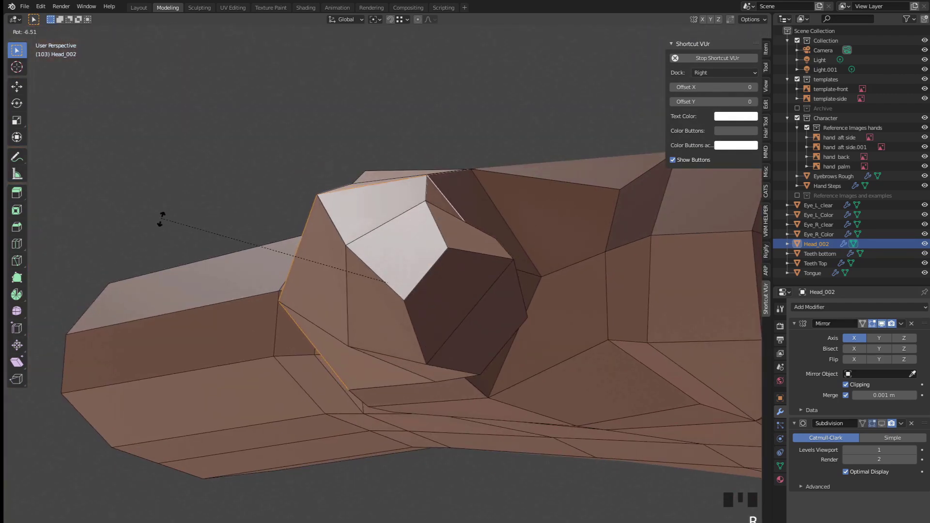
click(165, 226)
Step: Leave mesh editing and examine the row of hand-building stages for the colour-marked topology changes
scroll(317, 222, down, 2)
middle_drag(318, 222, 390, 342)
scroll(374, 323, up, 1)
scroll(373, 322, down, 3)
shift+middle_drag(369, 311, 347, 242)
scroll(347, 242, up, 2)
scroll(339, 236, down, 8)
middle_drag(339, 236, 385, 278)
key(Tab)
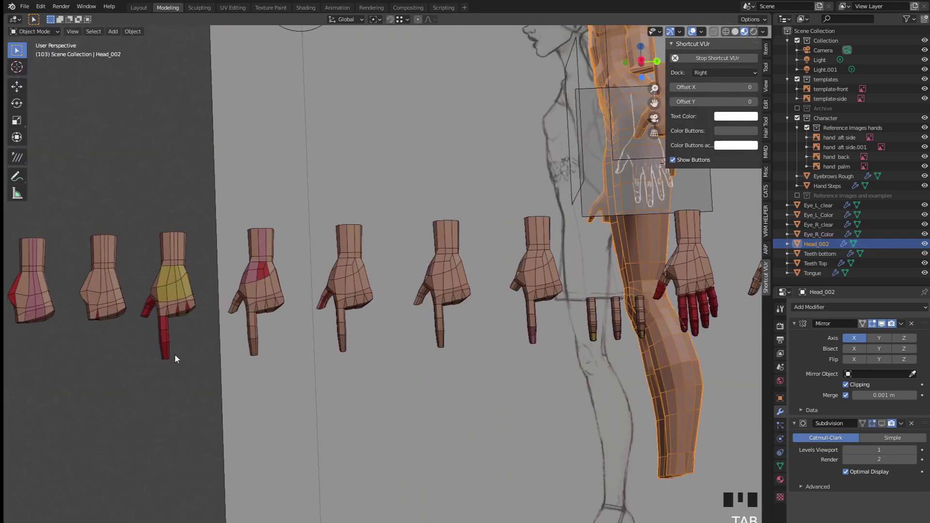
click(161, 373)
scroll(208, 340, up, 3)
shift+middle_drag(186, 331, 282, 316)
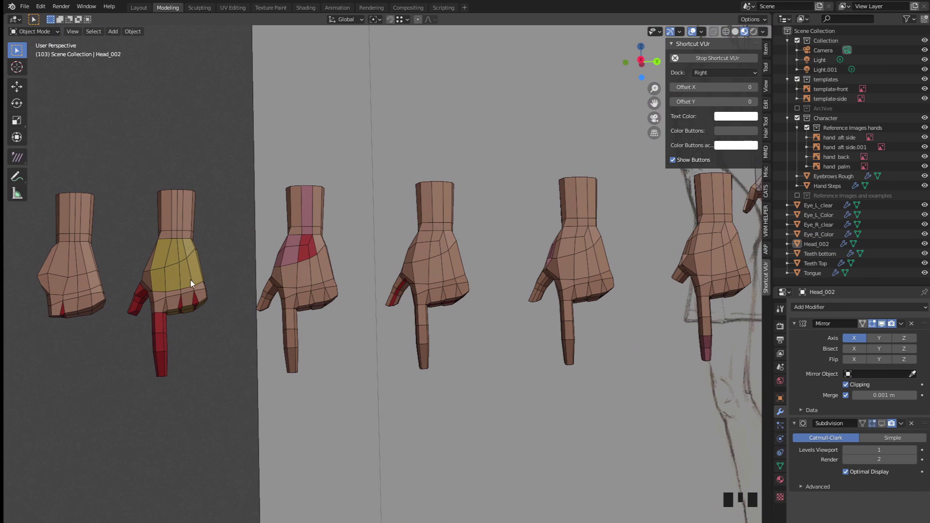
scroll(189, 276, down, 1)
scroll(270, 276, up, 3)
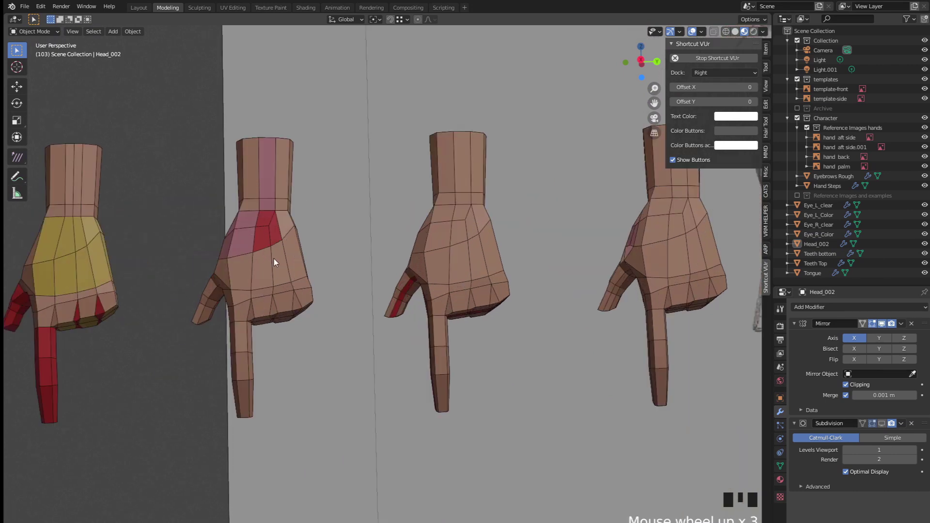
Step: Open the Hand Steps mesh for editing and examine the lengthwise edge loop on the fist stage with the pink strip, comparing neighbouring stages
shift+middle_drag(190, 230, 149, 233)
click(149, 234)
key(Tab)
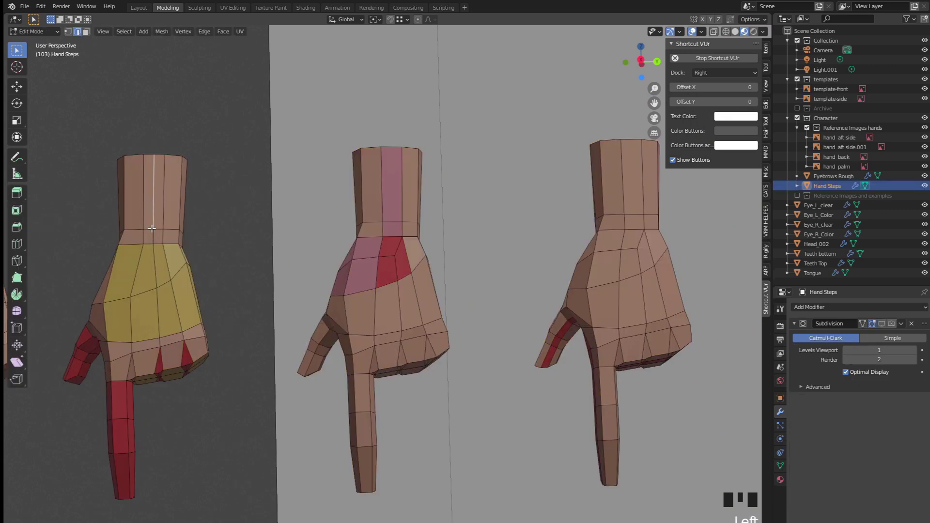
scroll(148, 235, down, 3)
shift+middle_drag(147, 235, 267, 252)
alt+click(195, 241)
scroll(191, 285, up, 1)
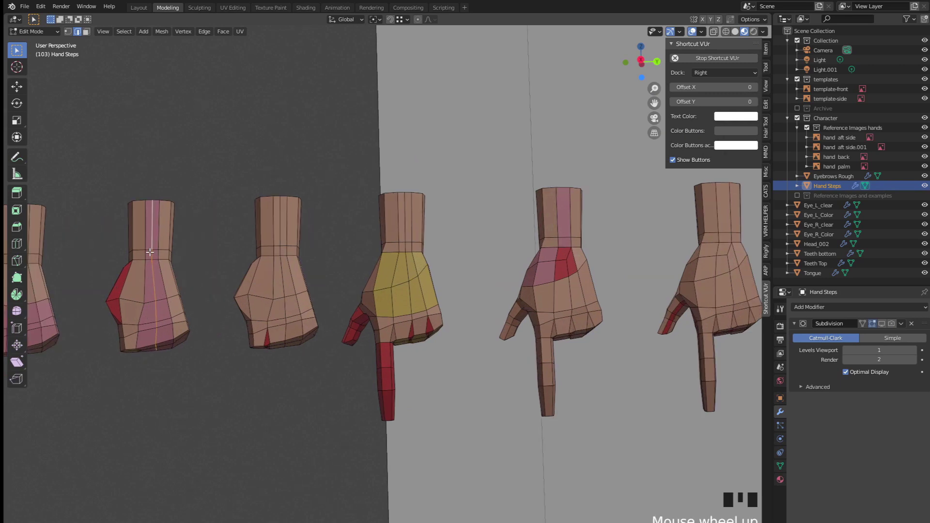
scroll(152, 114, down, 1)
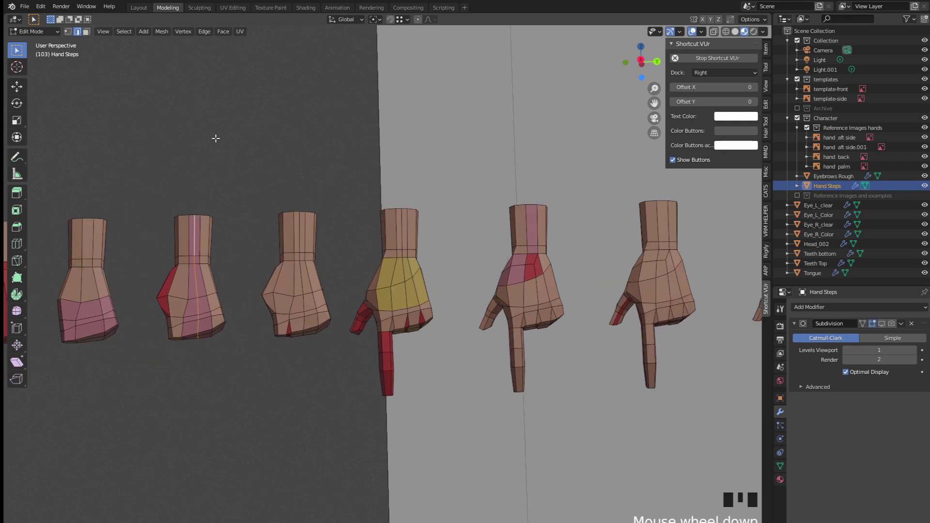
scroll(164, 146, up, 1)
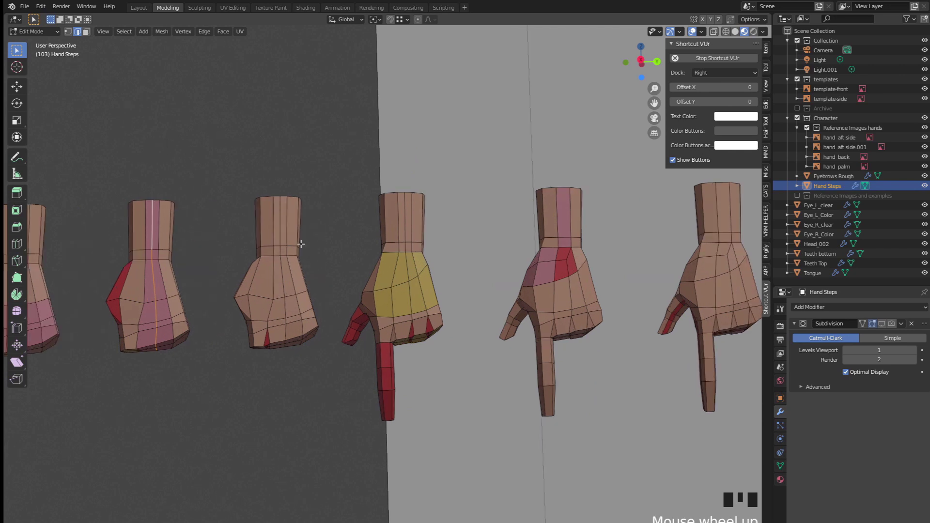
shift+middle_drag(395, 268, 298, 295)
shift+middle_drag(62, 267, 233, 241)
click(189, 187)
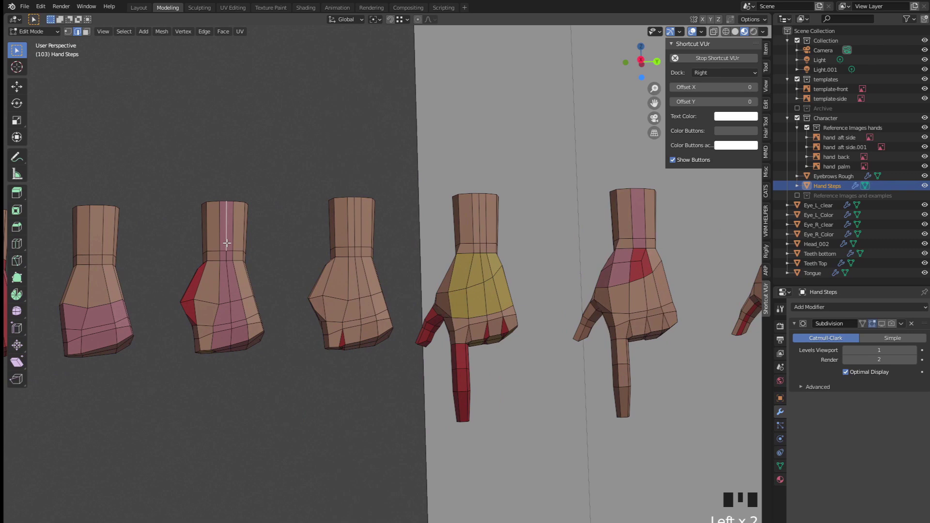
middle_drag(188, 220, 346, 294)
shift+click(606, 322)
scroll(416, 296, down, 2)
scroll(372, 296, up, 2)
scroll(346, 293, up, 4)
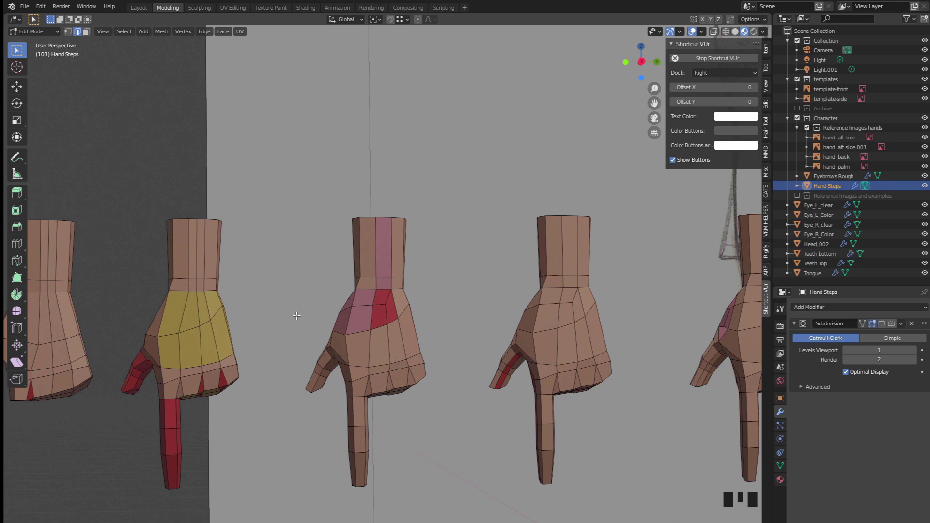
Step: Switch back to editing the Head_002 mesh and frame the back of its hand
scroll(297, 315, down, 2)
middle_drag(303, 299, 204, 308)
scroll(298, 248, down, 5)
shift+middle_drag(431, 182, 264, 255)
scroll(422, 335, up, 3)
click(427, 296)
key(KP_Decimal)
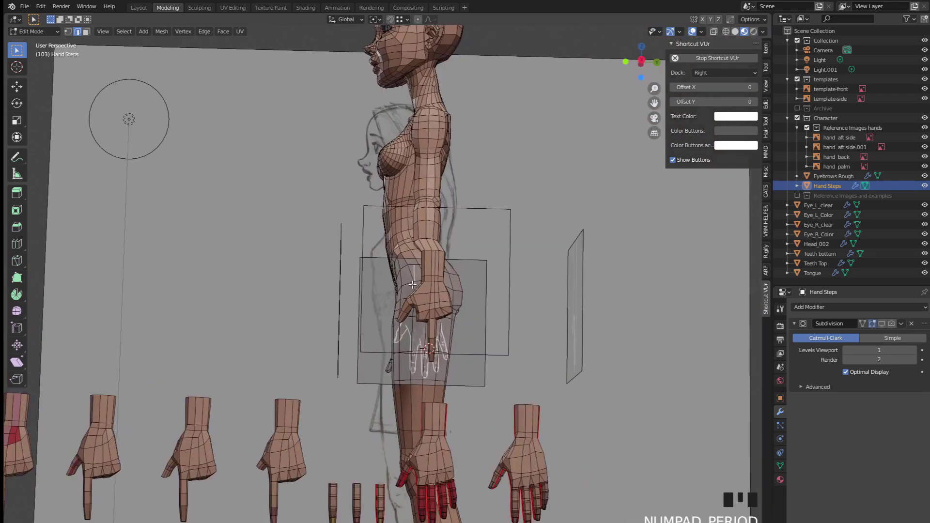
key(Tab)
click(430, 296)
key(Tab)
click(439, 315)
key(KP_Decimal)
scroll(389, 155, down, 11)
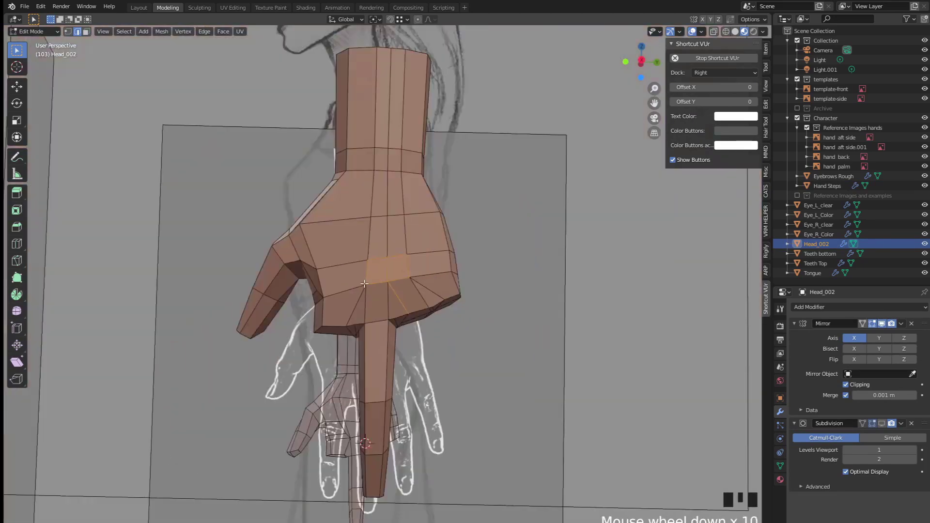
Step: Dissolve the extra lengthwise edges running along the forearm and wrist on the back and palm sides
shift+click(389, 155)
middle_drag(390, 155, 443, 185)
shift+click(442, 175)
shift+click(439, 190)
key(x)
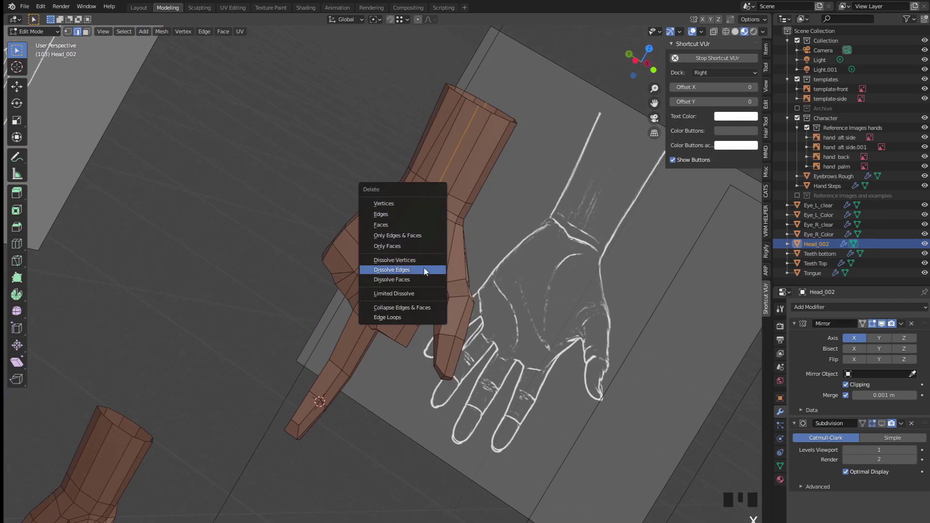
click(424, 270)
Step: Delete the faces just below the wrist on the back of the hand and on the palm
middle_drag(423, 269, 301, 256)
scroll(317, 236, up, 2)
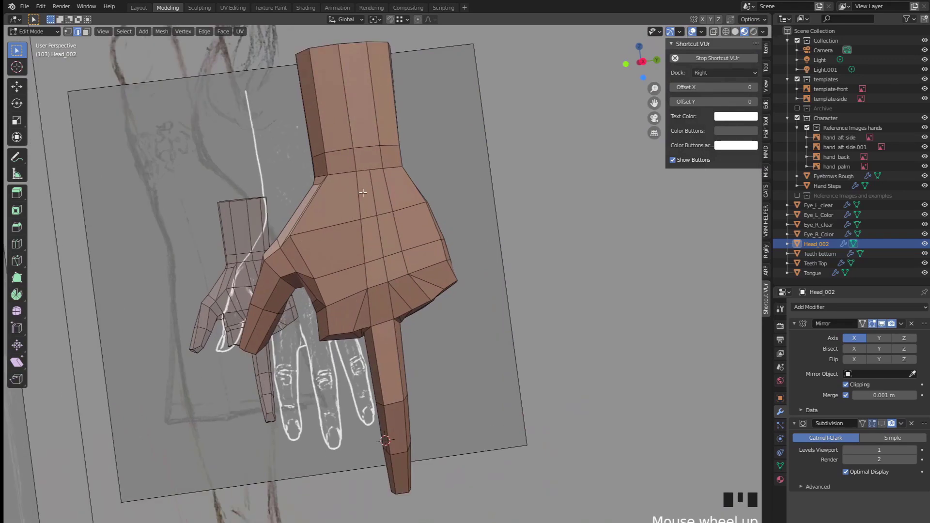
key(3)
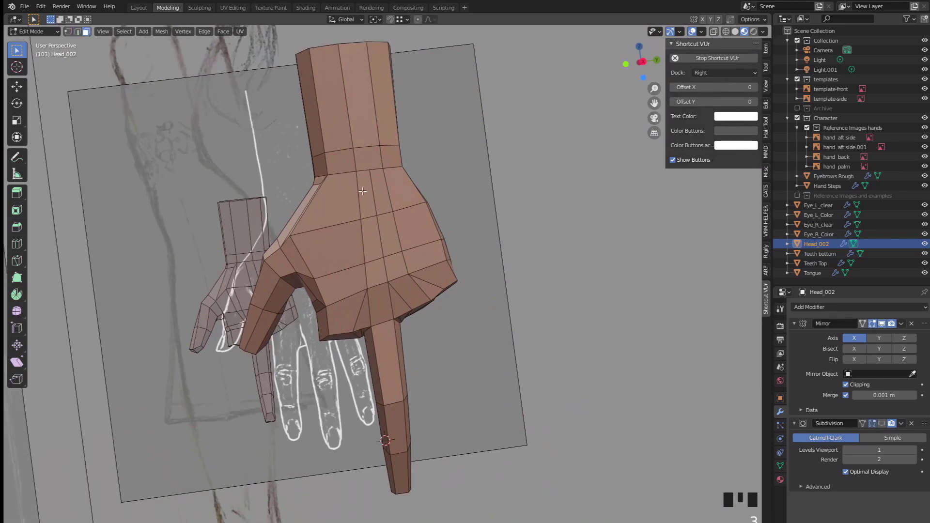
drag(362, 191, 379, 207)
middle_drag(379, 207, 407, 211)
shift+click(417, 220)
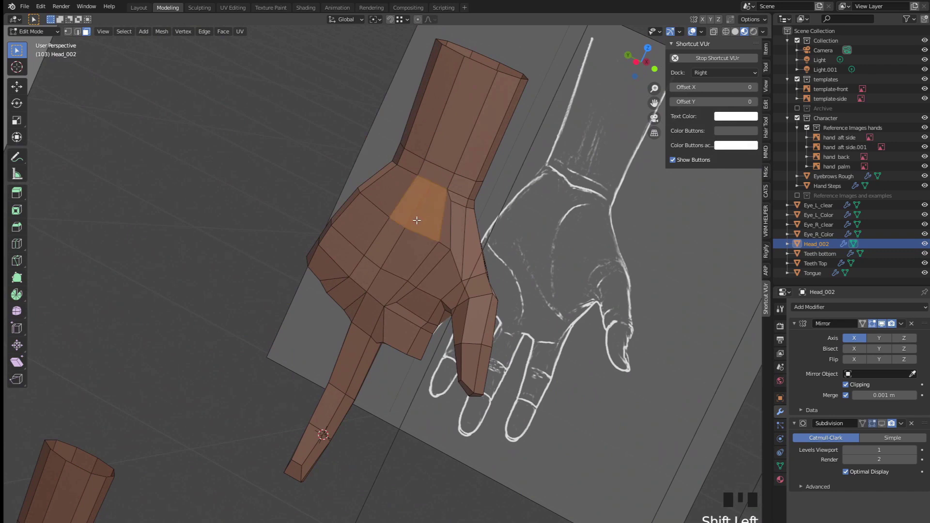
key(x)
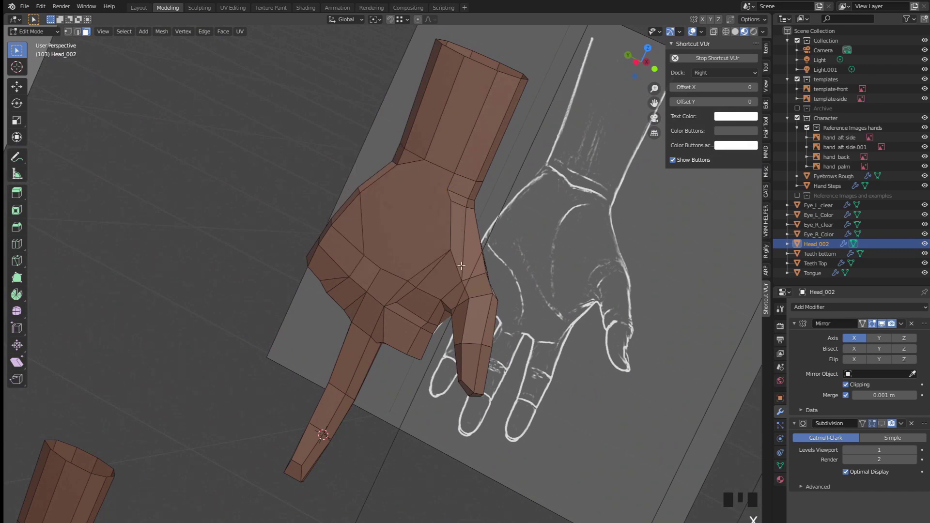
click(413, 249)
key(x)
click(376, 191)
Step: Add one centred loop cut across the upper back of the hand between the wrist and the thumb base
middle_drag(376, 194, 334, 211)
scroll(309, 222, up, 3)
key(ctrl+r)
click(332, 198)
right_click(332, 198)
Step: Reposition the vertex beside the gap on the back of the hand and fill part of the gap with new faces
middle_drag(332, 198, 218, 277)
scroll(218, 277, up, 2)
key(Tab)
key(Tab)
key(1)
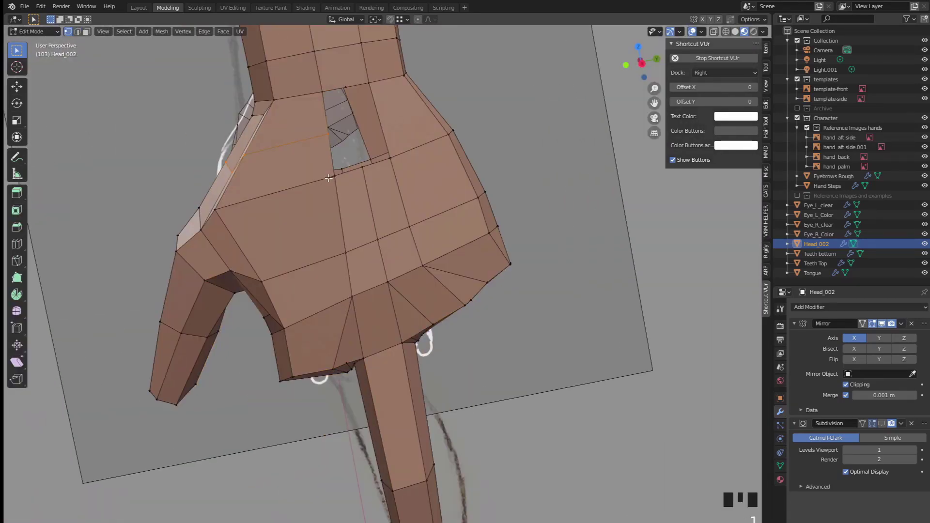
key(g)
click(376, 168)
key(2)
click(377, 167)
key(f)
key(f)
key(f)
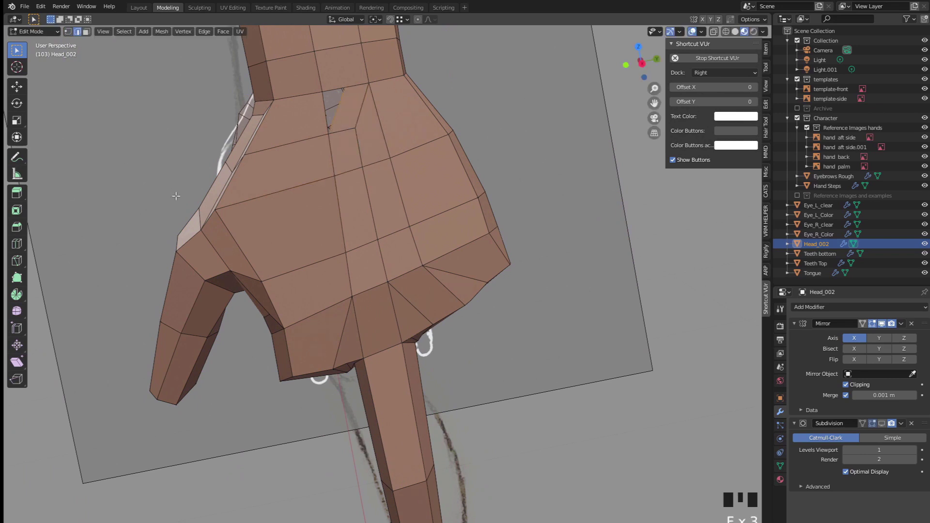
Step: Dissolve the surplus vertex on the wrist edge above the remaining gap in the back of the hand
middle_drag(308, 180, 375, 140)
key(Tab)
key(Tab)
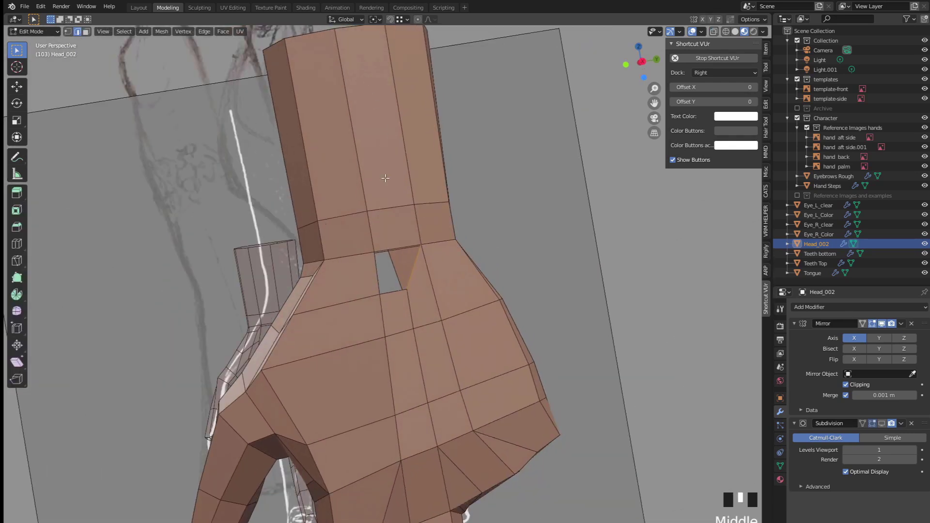
key(Tab)
key(Tab)
key(1)
middle_drag(390, 247, 357, 219)
click(390, 241)
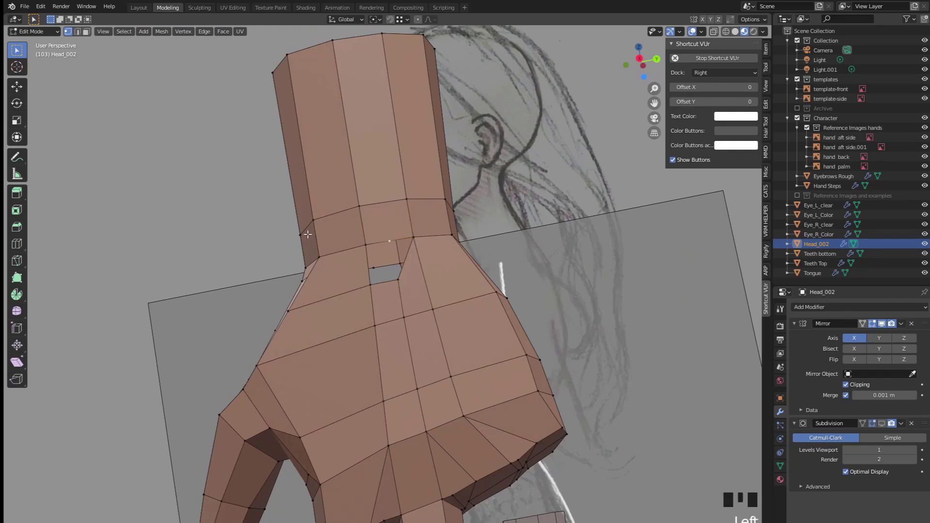
middle_drag(168, 238, 298, 265)
shift+click(399, 265)
key(x)
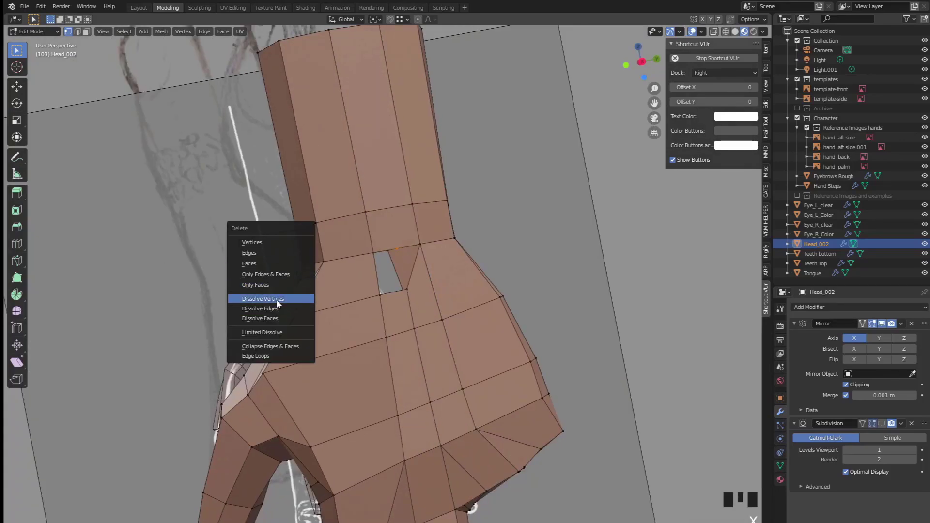
click(277, 301)
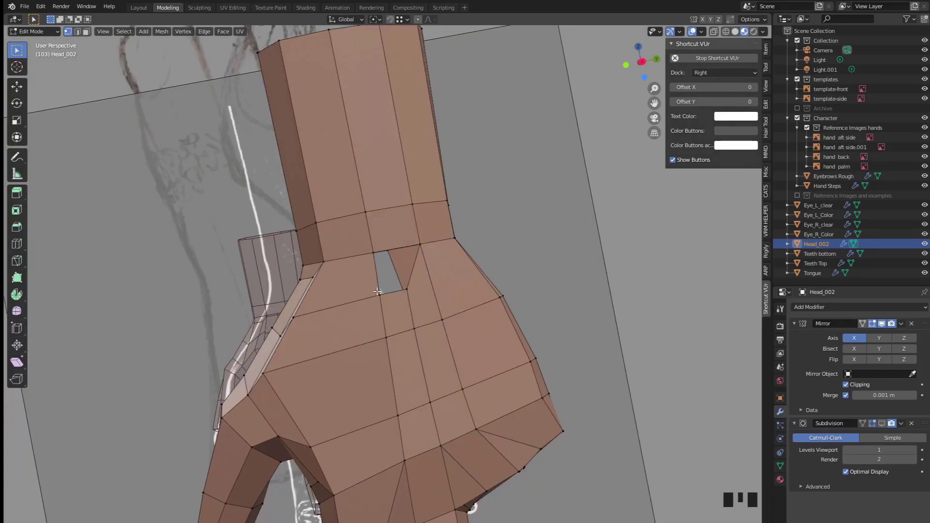
Step: Fill the remaining gap on the back of the hand with a face
middle_drag(378, 292, 332, 295)
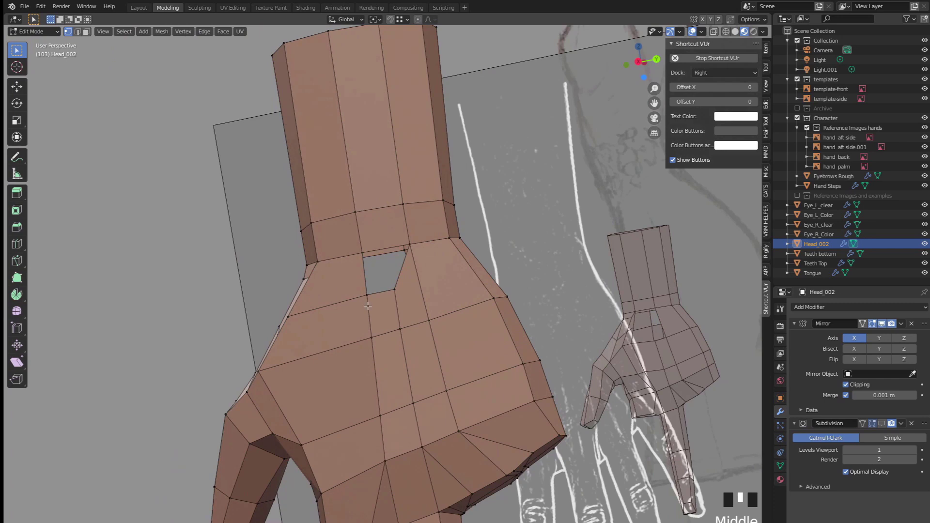
key(2)
click(372, 291)
key(f)
Step: Rework the small faces between the wrist and thumb base, extruding their corner vertex toward the wrist
middle_drag(345, 282, 440, 274)
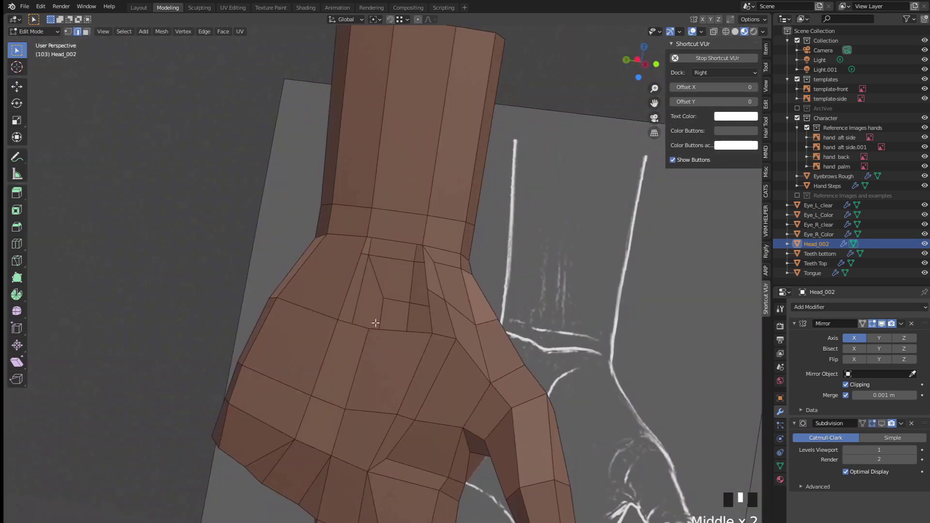
key(1)
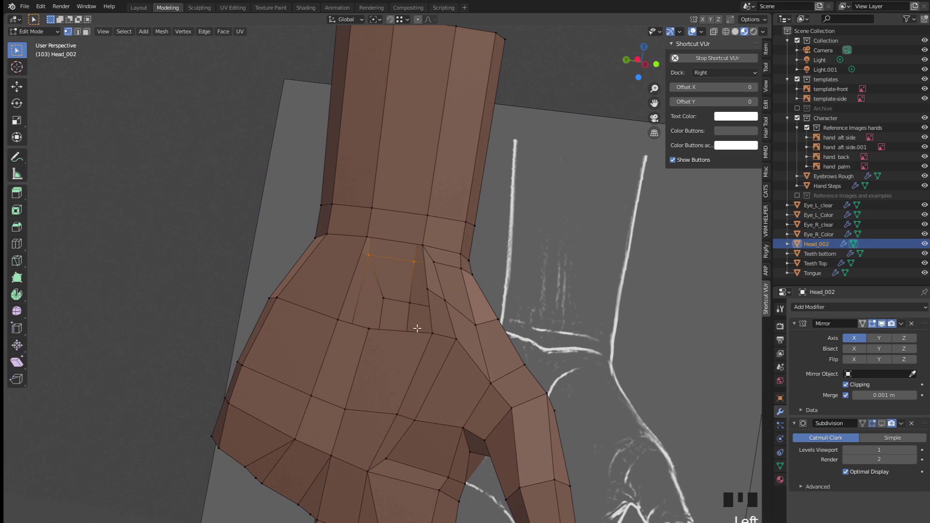
click(383, 299)
key(e)
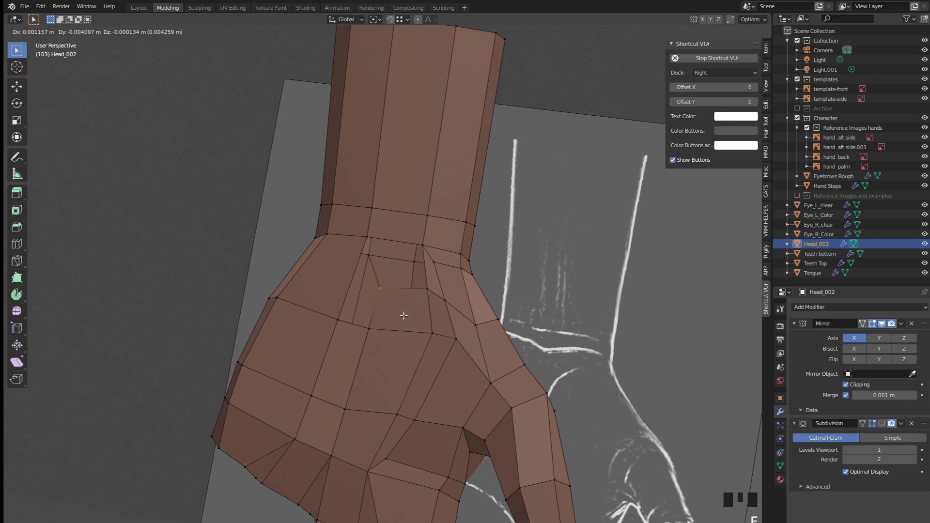
key(Escape)
key(2)
click(356, 329)
middle_drag(311, 297, 254, 238)
Step: Switch to the Hand Steps mesh and examine the red strip of faces running around the side of the example hand
key(Tab)
scroll(298, 245, down, 5)
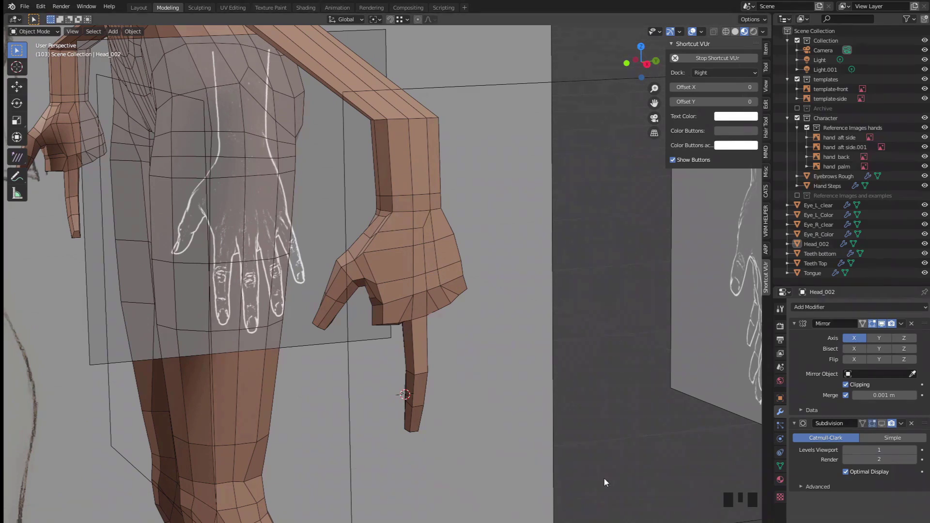
scroll(335, 333, down, 8)
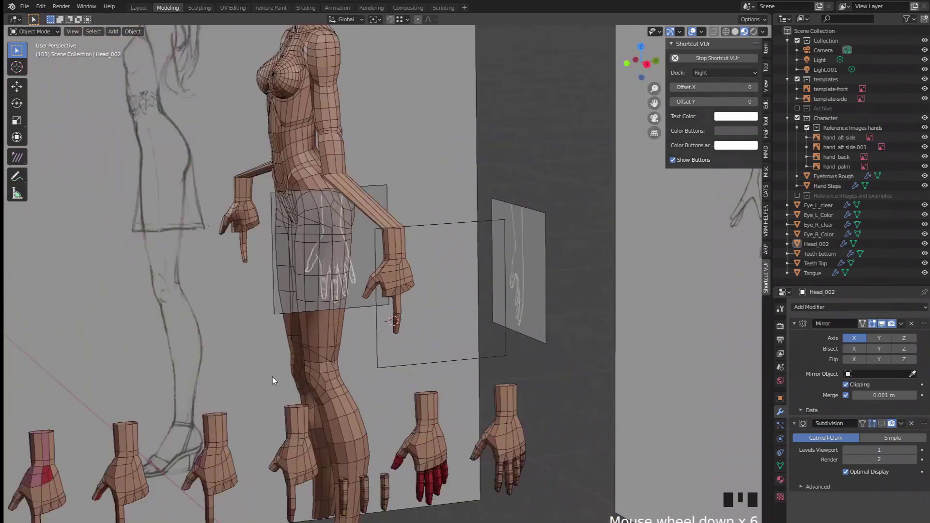
shift+middle_drag(273, 377, 348, 369)
click(348, 369)
key(Tab)
click(363, 387)
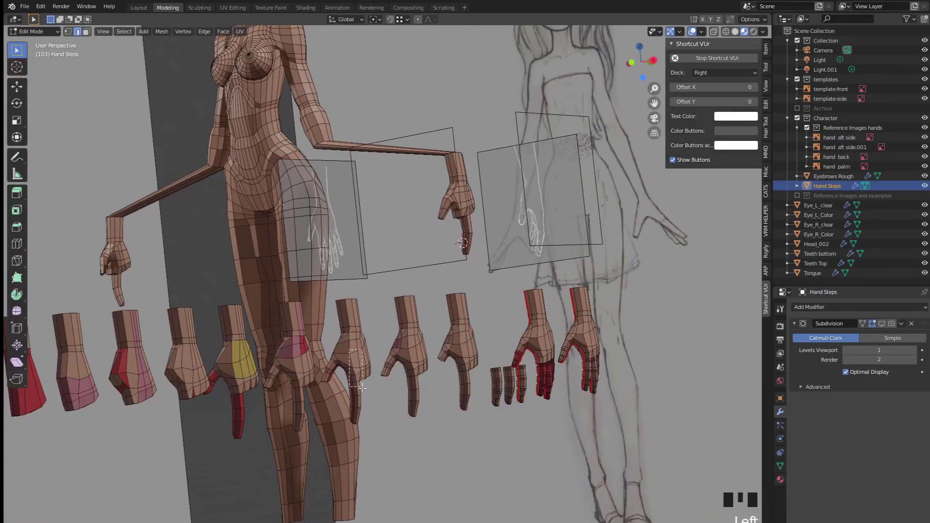
scroll(363, 387, up, 7)
middle_drag(362, 388, 530, 429)
middle_click(501, 328)
middle_drag(501, 328, 435, 289)
middle_drag(324, 338, 484, 347)
scroll(484, 347, down, 3)
scroll(449, 317, up, 3)
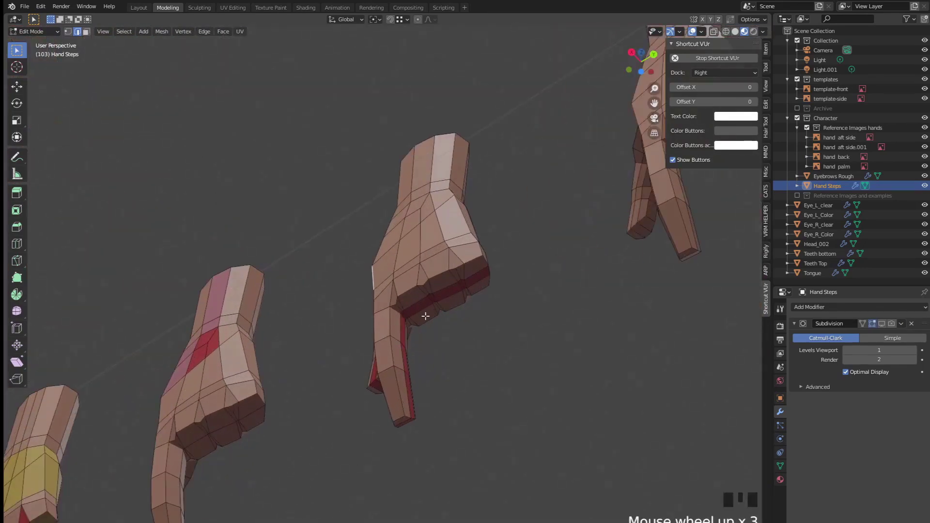
scroll(433, 314, down, 5)
shift+middle_drag(433, 314, 510, 342)
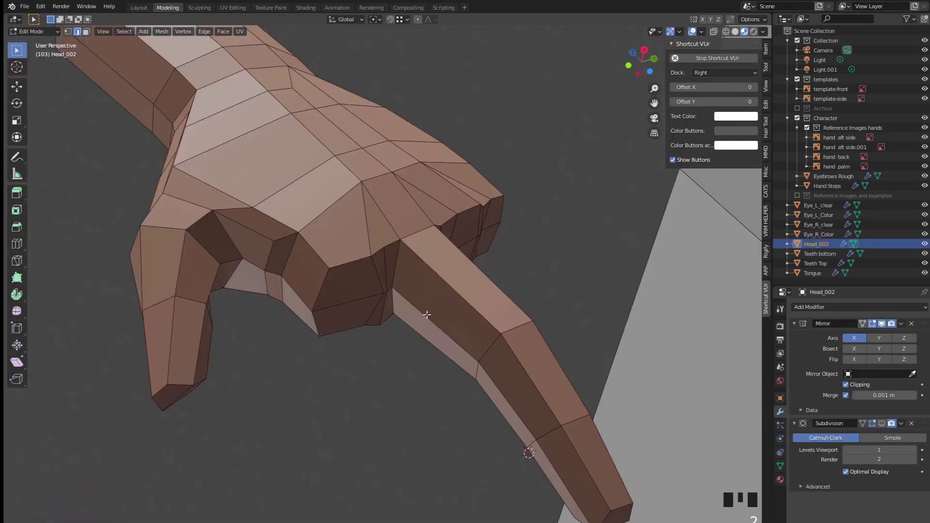
Step: On Head_002, select the edge loop along the side of the hand, thumb and finger, leaving out the forearm part
scroll(410, 324, down, 3)
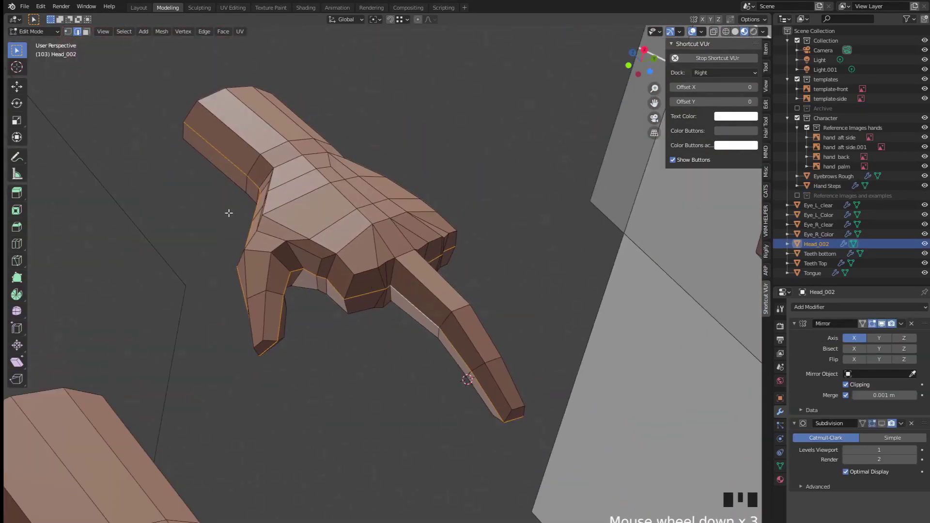
middle_drag(252, 181, 264, 356)
ctrl+click(301, 158)
middle_drag(301, 158, 268, 237)
ctrl+click(369, 235)
mouse_move(370, 235)
middle_down()
mouse_move(365, 320)
mouse_move(371, 239)
mouse_move(374, 293)
mouse_move(388, 293)
middle_up()
ctrl+click(369, 225)
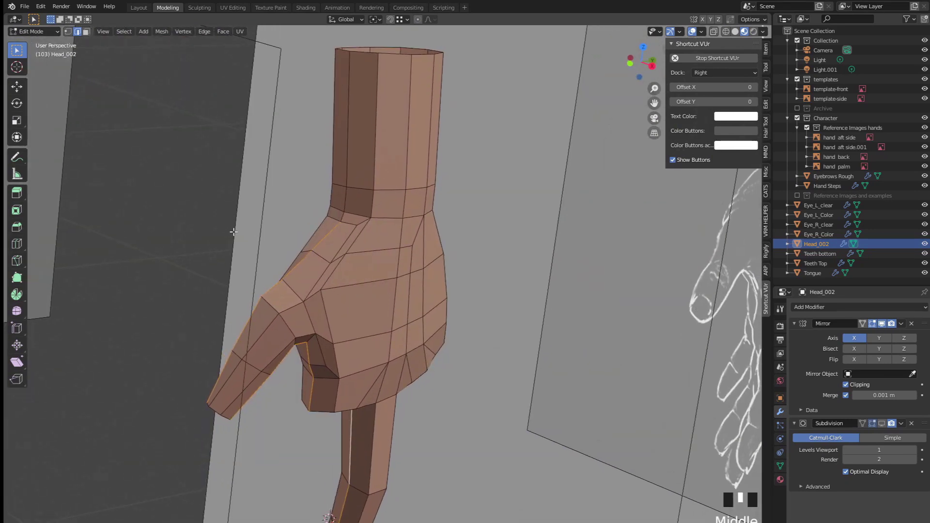
Step: Try to bevel the selected side loop and undo the result
key(ctrl+b)
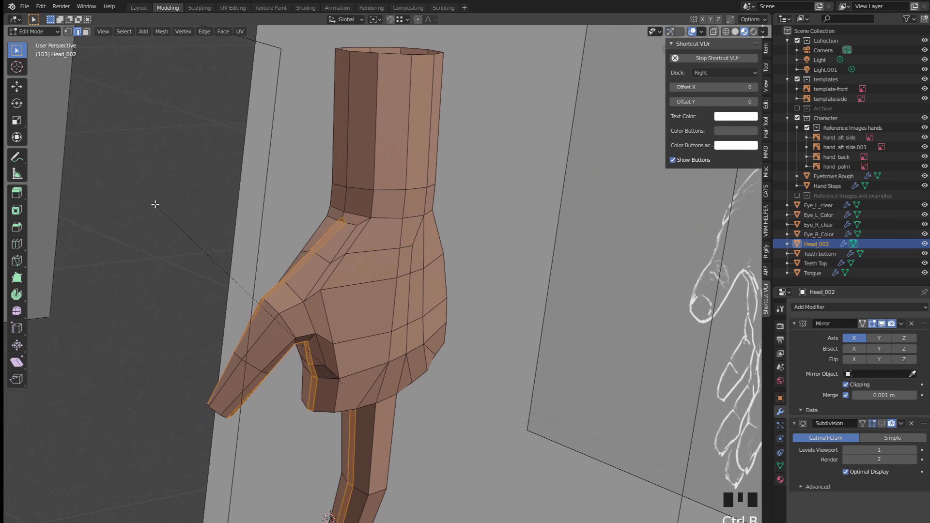
click(207, 276)
key(ctrl+z)
Step: Bevel the selected edge loop into a narrow strip of faces around the side of the hand, thumb and finger
mouse_move(207, 277)
middle_down()
mouse_move(349, 259)
mouse_move(200, 274)
middle_up()
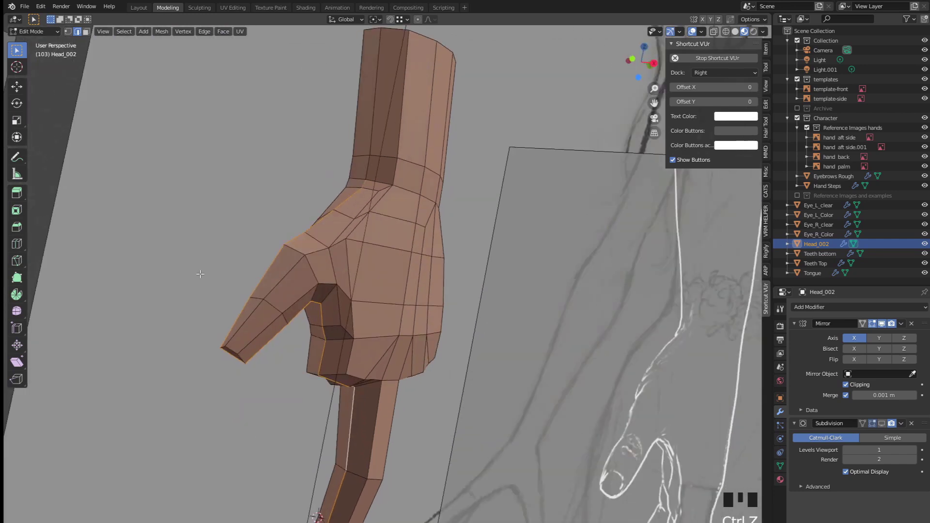
shift+middle_drag(352, 187, 153, 246)
scroll(209, 303, down, 3)
middle_drag(217, 266, 272, 334)
key(ctrl+b)
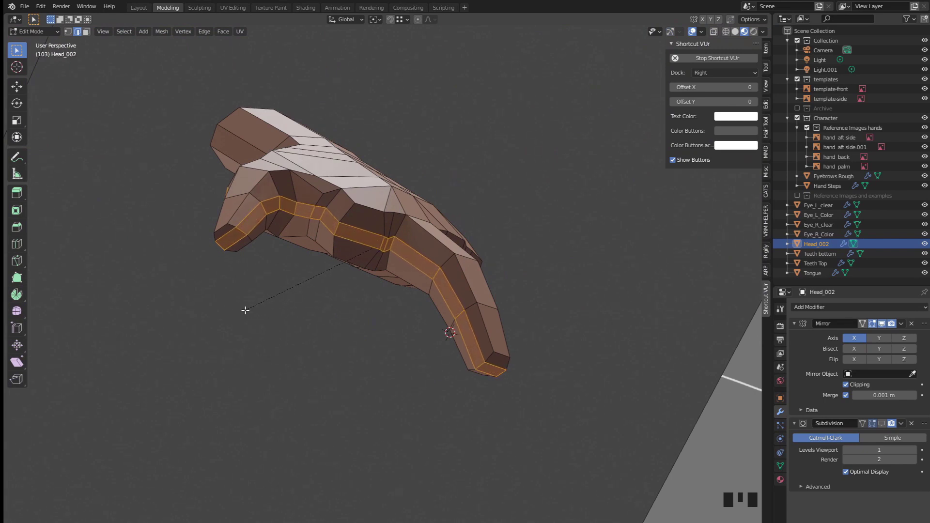
click(245, 310)
Step: Merge the end of the bevelled strip on the thumb side into the vertex at the wrist
middle_drag(358, 210, 428, 342)
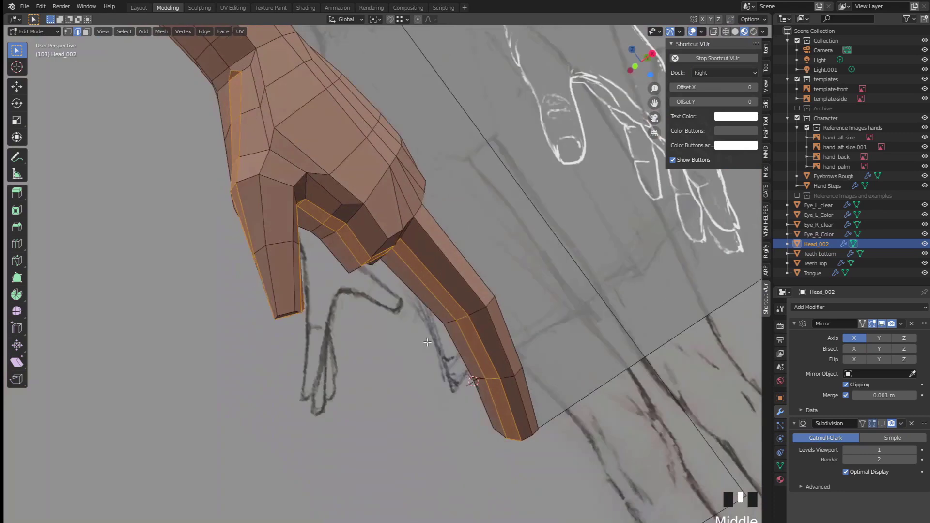
key(1)
shift+middle_drag(211, 179, 311, 284)
scroll(311, 284, up, 2)
click(351, 226)
key(m)
click(306, 229)
middle_drag(306, 229, 348, 259)
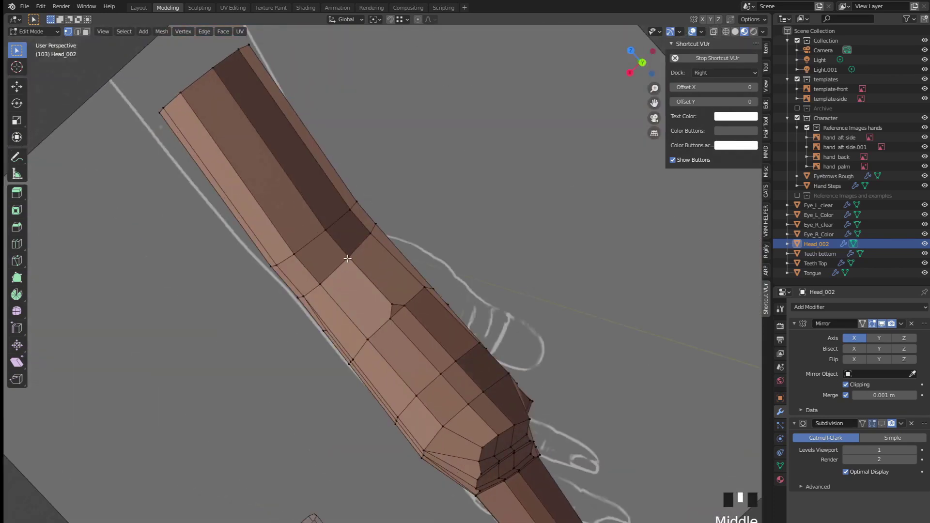
Step: Merge the pointed end of the strip on the outer side of the hand with the wrist vertex
click(390, 305)
shift+click(349, 257)
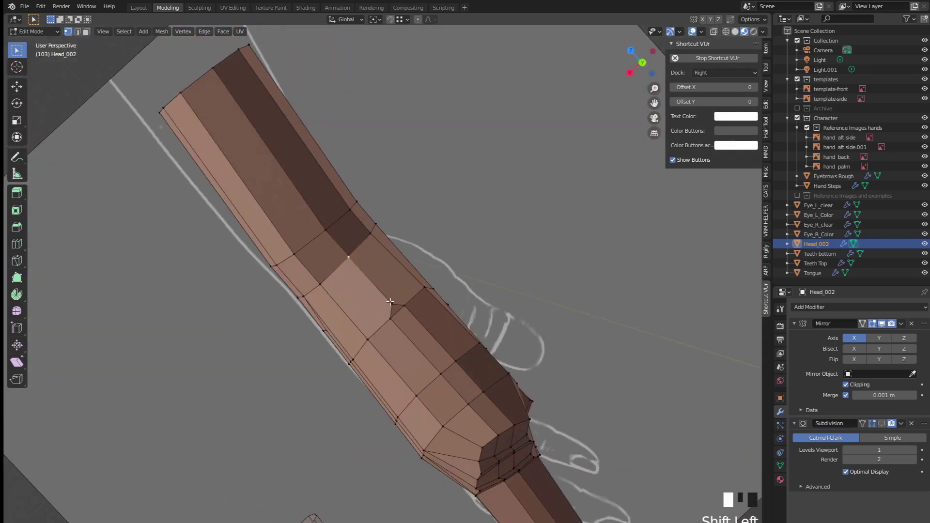
key(m)
click(349, 301)
middle_drag(348, 302, 462, 260)
Step: Inspect the new side strip on the hand from several angles and find the matching example in the row of hands
scroll(461, 261, down, 2)
middle_drag(266, 341, 449, 282)
shift+middle_drag(395, 334, 151, 229)
key(KP_Decimal)
scroll(266, 315, down, 7)
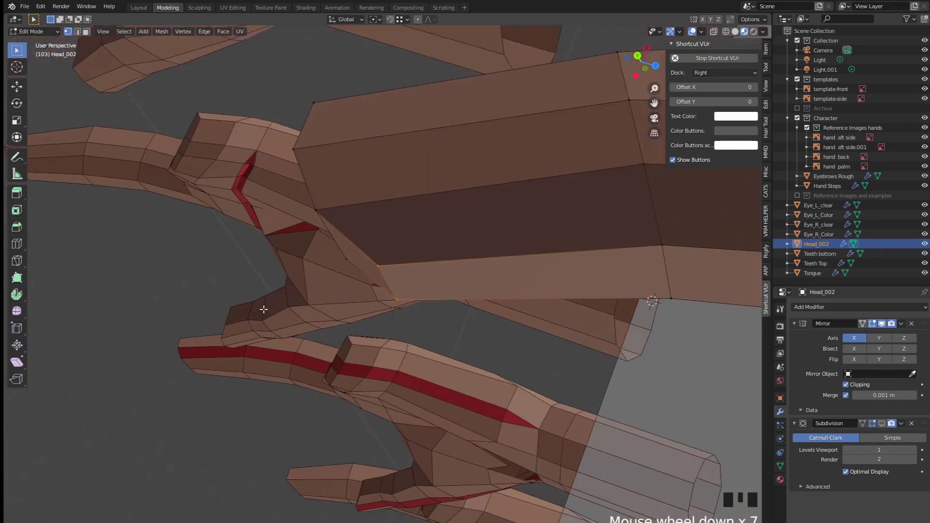
scroll(266, 307, down, 1)
scroll(324, 264, down, 3)
middle_drag(325, 265, 390, 371)
scroll(340, 247, down, 3)
scroll(347, 316, down, 3)
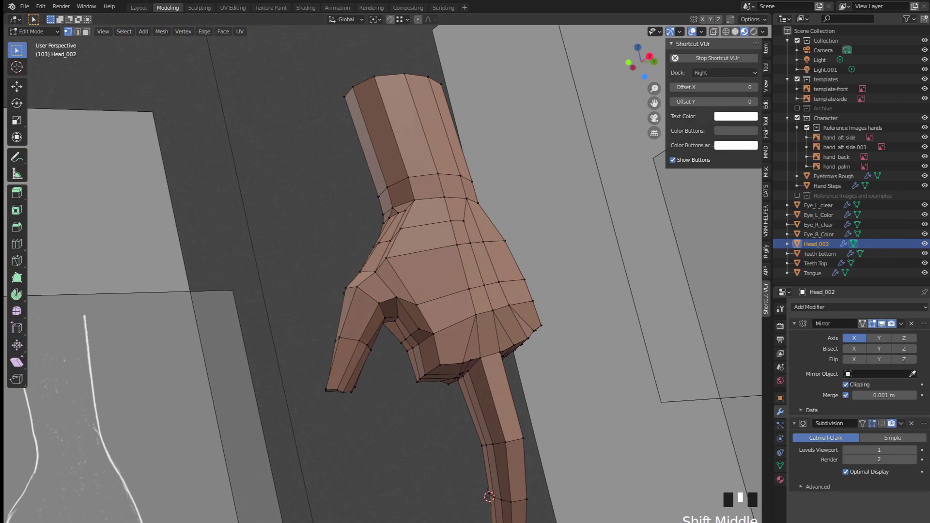
scroll(604, 383, down, 1)
scroll(302, 189, down, 4)
shift+middle_drag(302, 189, 351, 281)
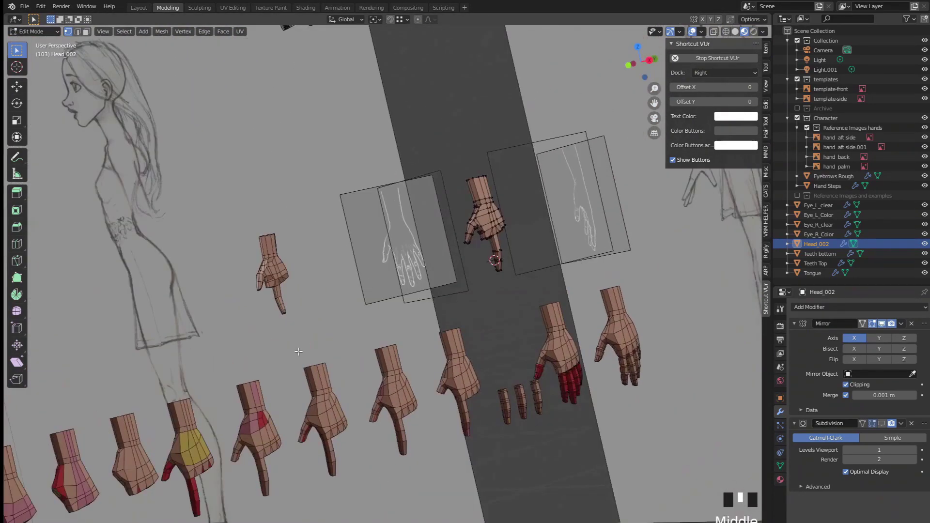
Step: Open the Hand Steps mesh in Edit Mode and examine the example hands with marked wrist and thumb faces close up
key(Tab)
click(258, 417)
key(KP_Decimal)
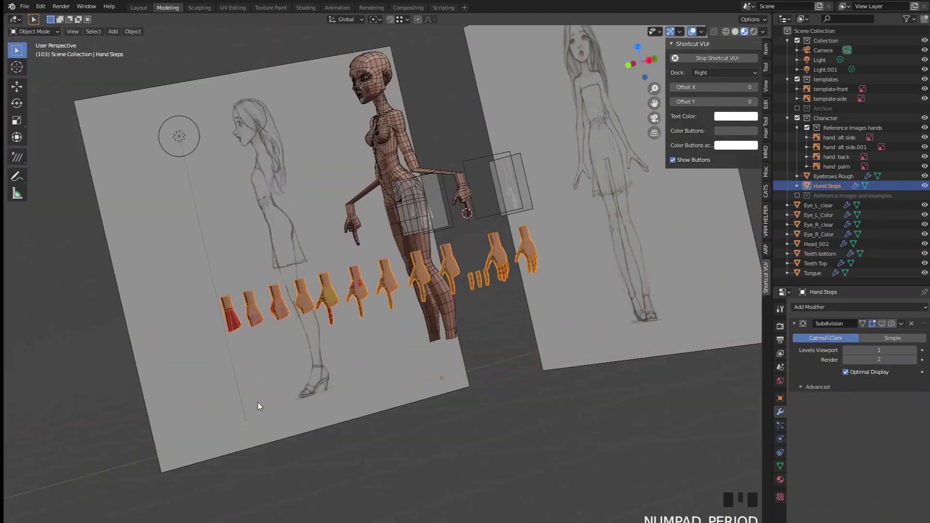
key(Tab)
key(KP_Decimal)
middle_drag(339, 320, 451, 281)
scroll(306, 218, down, 2)
middle_drag(306, 307, 269, 306)
scroll(406, 323, up, 3)
middle_drag(376, 340, 260, 176)
drag(260, 176, 495, 346)
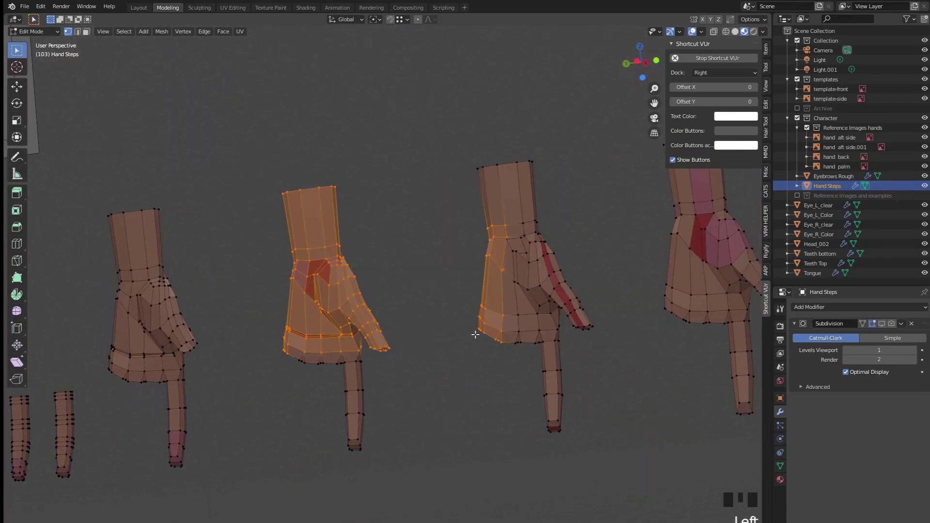
key(KP_Decimal)
click(432, 307)
middle_drag(432, 307, 472, 324)
scroll(473, 315, up, 2)
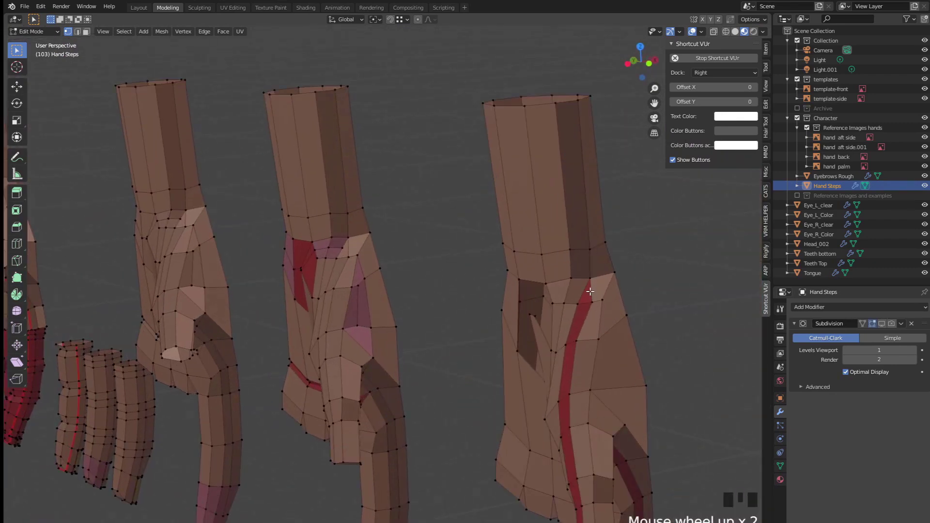
middle_drag(462, 292, 602, 301)
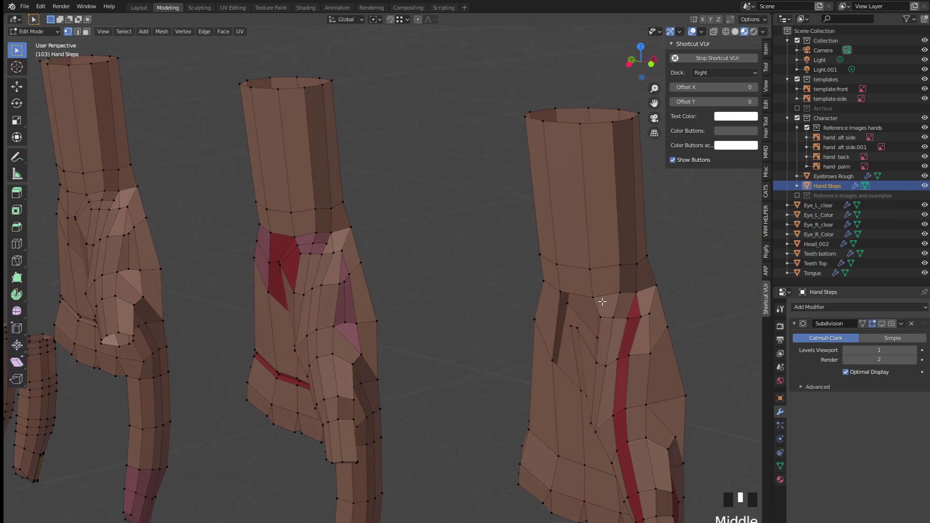
Step: Highlight the faces at the wrist ends of the red side strip on the example hand
key(3)
click(631, 311)
middle_drag(399, 284, 497, 290)
shift+click(555, 305)
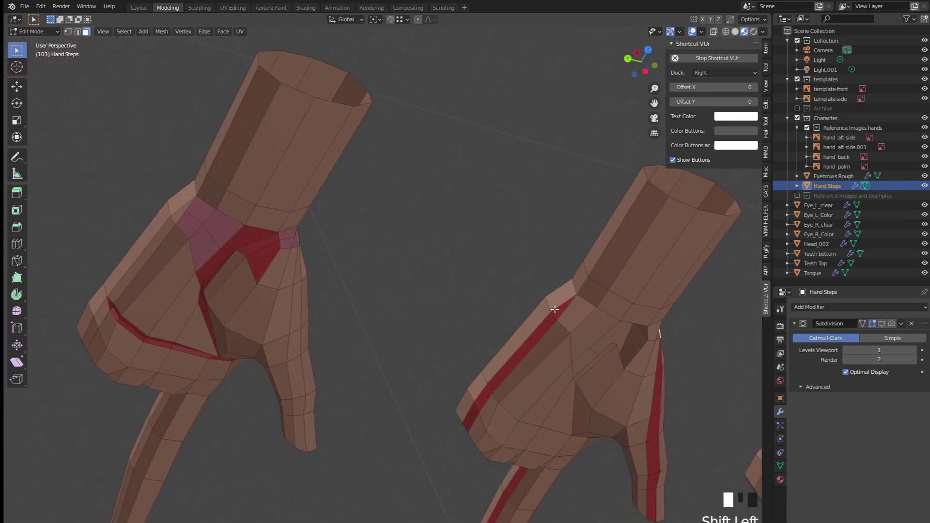
middle_drag(606, 341, 438, 307)
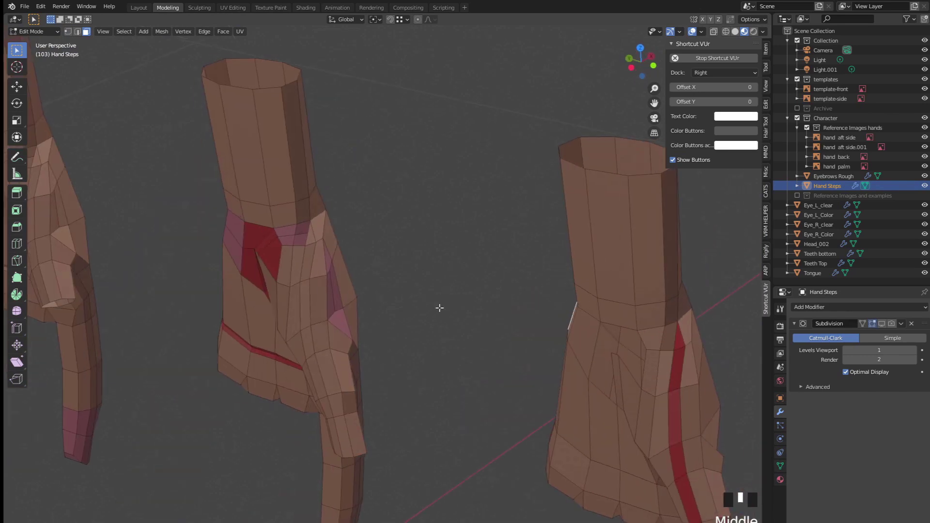
shift+click(677, 342)
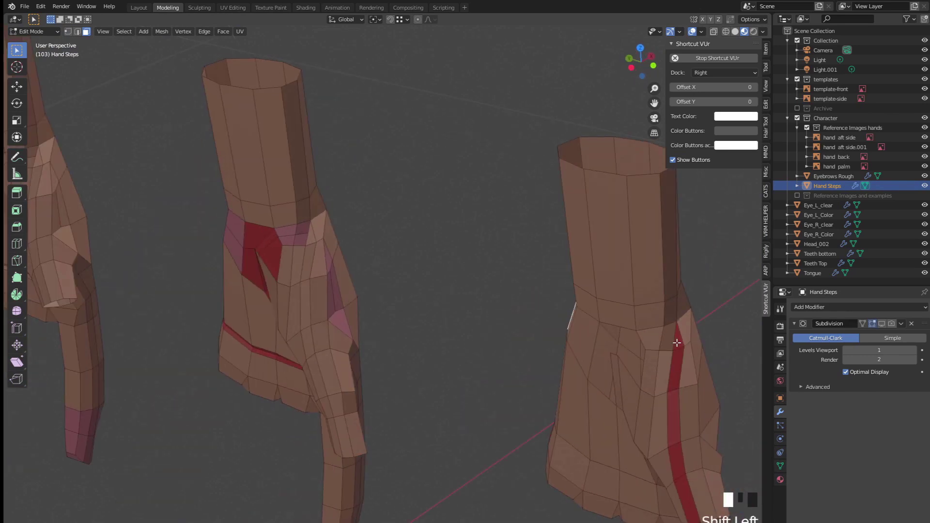
Step: Highlight the corresponding strip-end faces at the wrist on the neighbouring example hand with red and pink faces
click(316, 237)
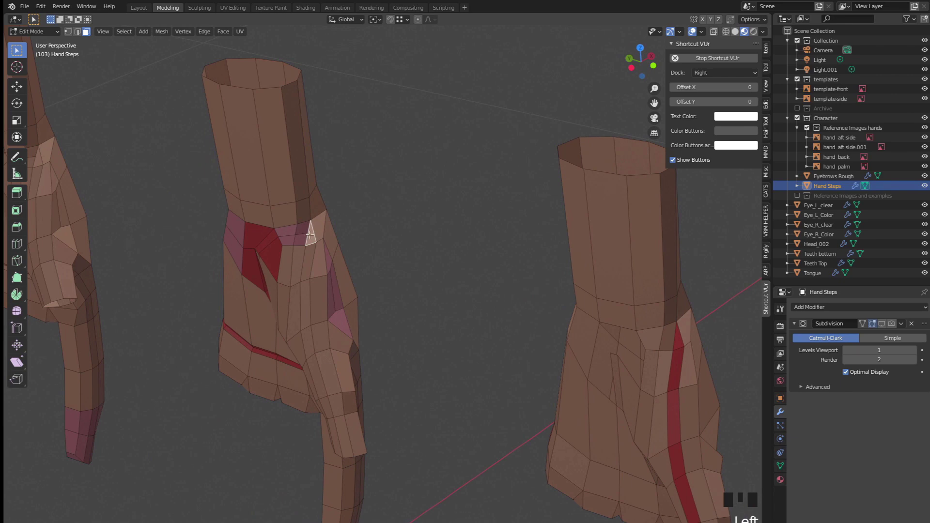
scroll(311, 236, up, 1)
middle_drag(211, 293, 239, 276)
shift+click(232, 285)
middle_drag(290, 315, 334, 287)
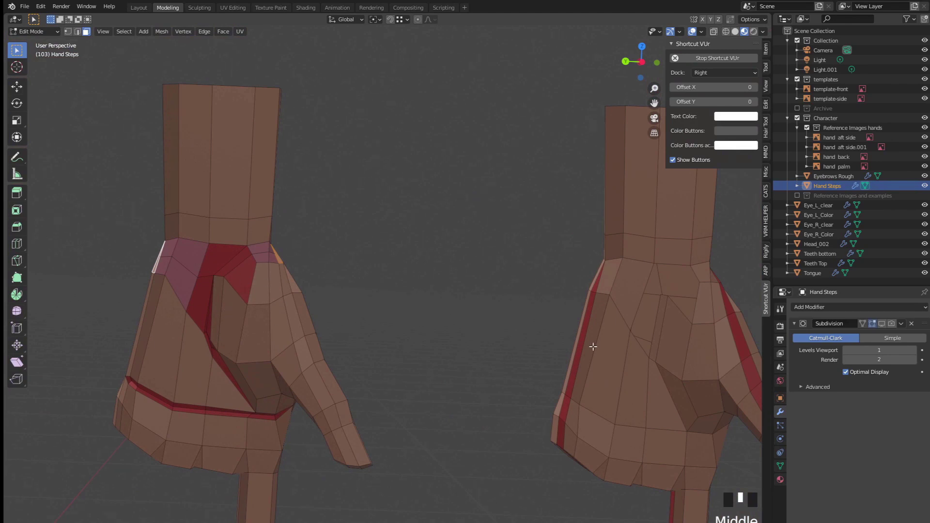
Step: Study the red and pink faces around the wrist, palm and thumb base and compare them across the neighbouring examples
middle_drag(657, 293, 467, 304)
scroll(305, 247, down, 5)
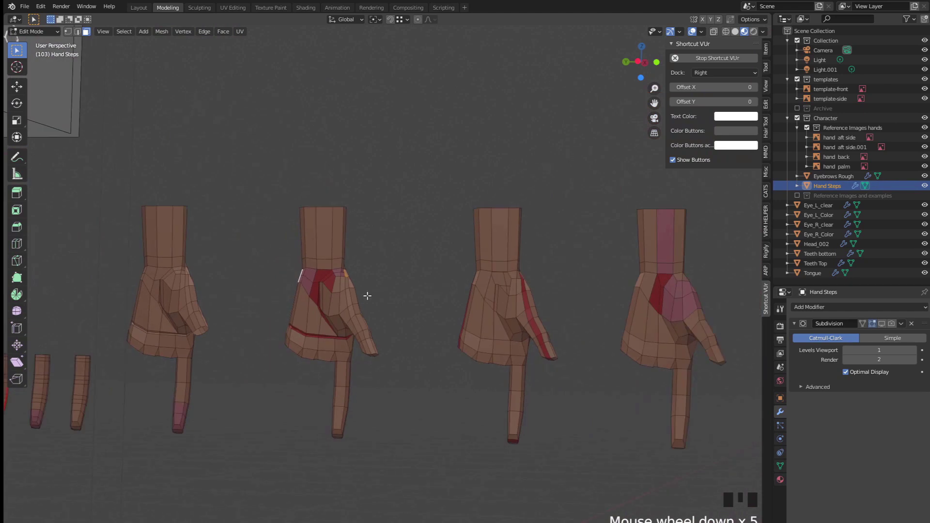
scroll(387, 277, up, 4)
shift+middle_drag(279, 284, 377, 236)
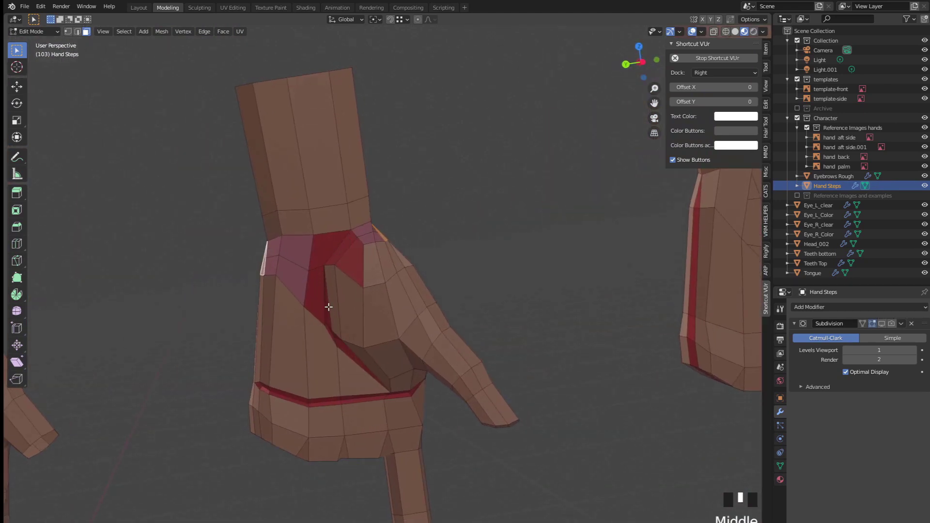
middle_drag(328, 309, 341, 264)
middle_drag(414, 349, 403, 382)
scroll(438, 311, down, 5)
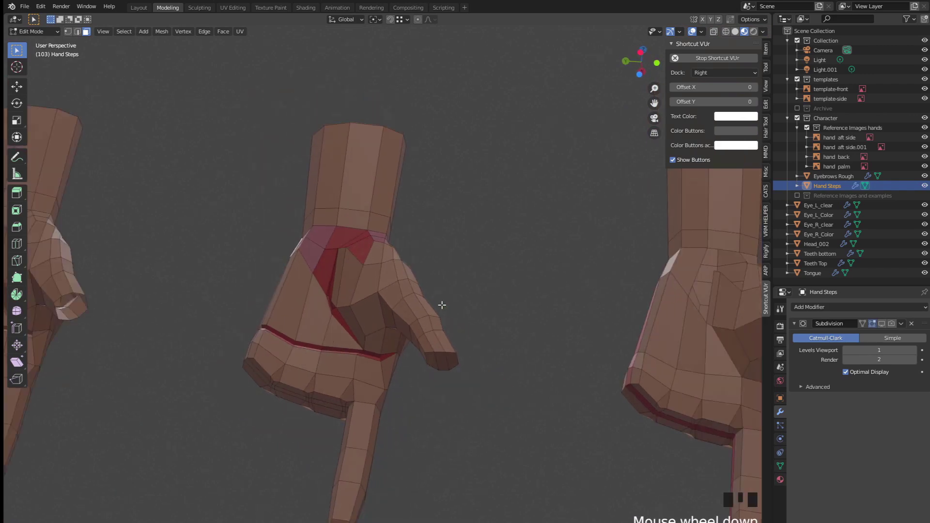
middle_drag(441, 307, 436, 285)
scroll(322, 250, up, 2)
middle_drag(322, 250, 276, 320)
scroll(499, 307, up, 1)
middle_drag(557, 289, 525, 320)
scroll(415, 315, down, 4)
middle_drag(416, 315, 232, 279)
Step: Return to the Head_002 mesh in Edit Mode, frame the hand and clear the selection
key(Tab)
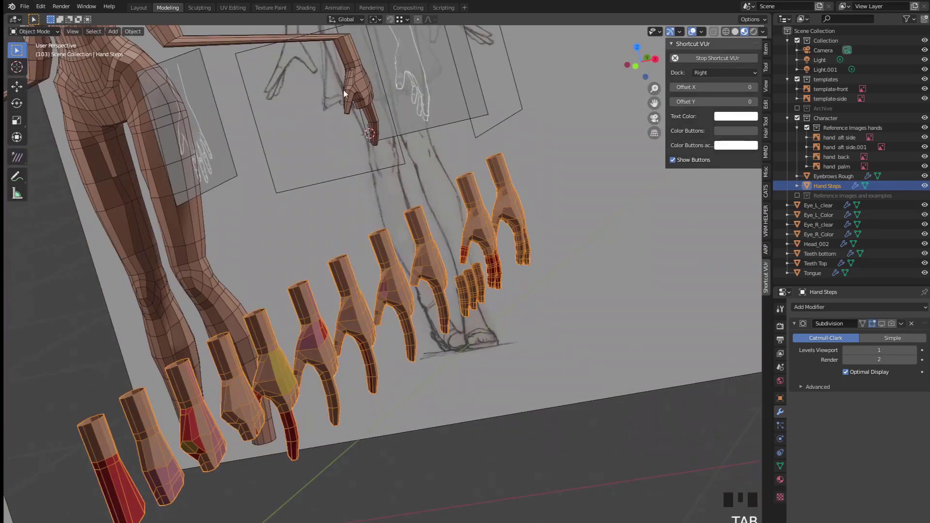
click(357, 98)
key(Tab)
key(l)
key(KP_Decimal)
key(alt+a)
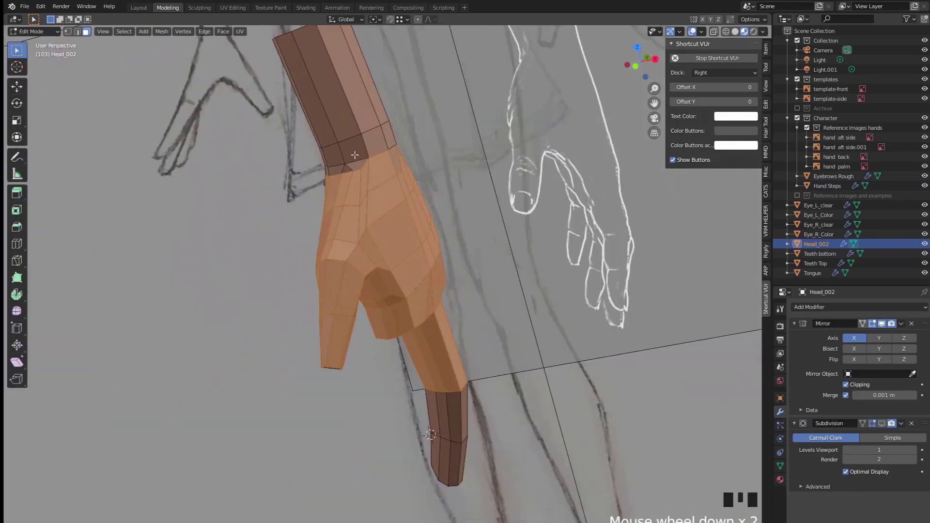
Step: Select the palm vertices just below the wrist and slide them along their edges toward the thumb side
middle_drag(372, 135, 367, 218)
scroll(337, 281, up, 2)
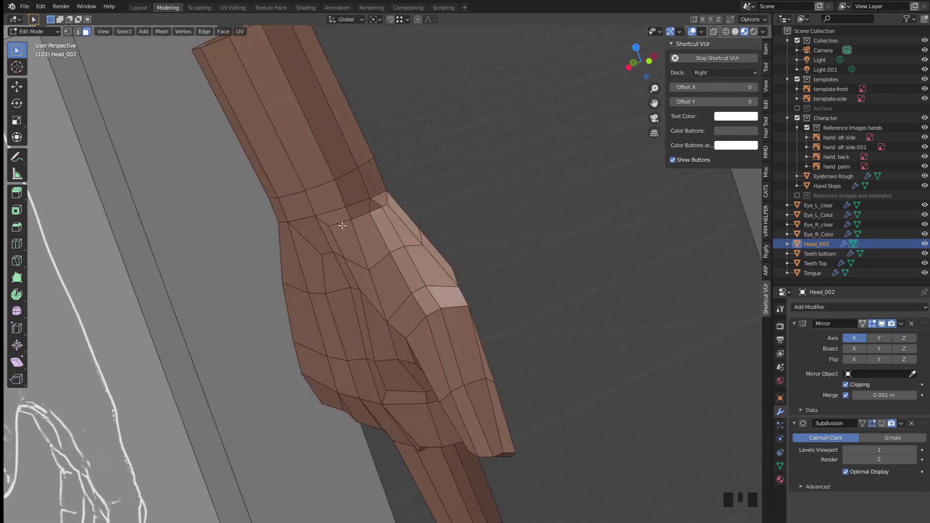
key(1)
click(383, 213)
ctrl+shift+click(337, 228)
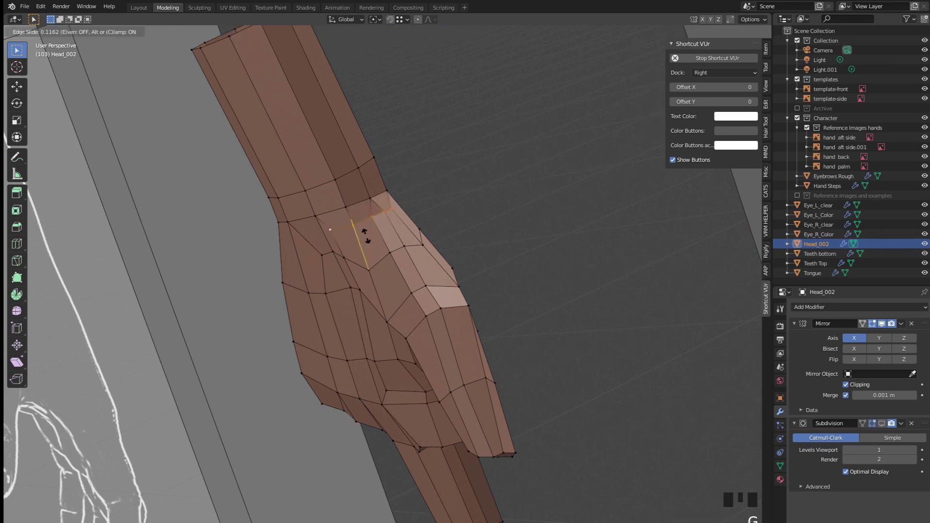
Step: Delete the misaligned faces between the wrist crease and the palm beside the thumb strip
middle_drag(307, 253, 386, 224)
key(3)
double_click(352, 231)
shift+click(386, 224)
shift+click(386, 224)
key(x)
click(367, 231)
Step: Add a loop cut through the thumb-side strip next to the wrist and another across the upper palm
key(2)
click(380, 215)
key(ctrl+r)
click(380, 208)
click(381, 213)
middle_drag(381, 213, 378, 258)
key(ctrl+r)
click(367, 248)
click(368, 246)
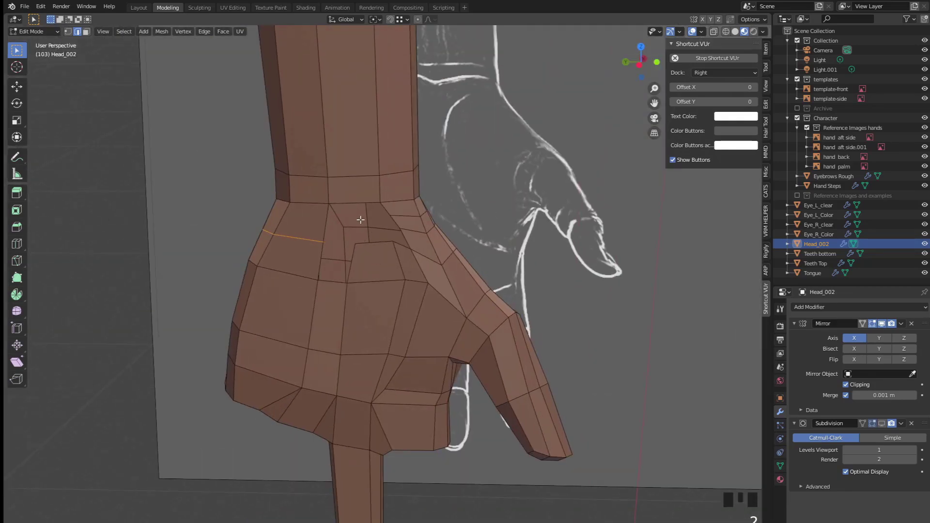
Step: Slide the palm edge below the wrist opening and the vertex further down toward the middle of the palm
middle_drag(378, 223, 380, 264)
click(393, 258)
key(g)
key(g)
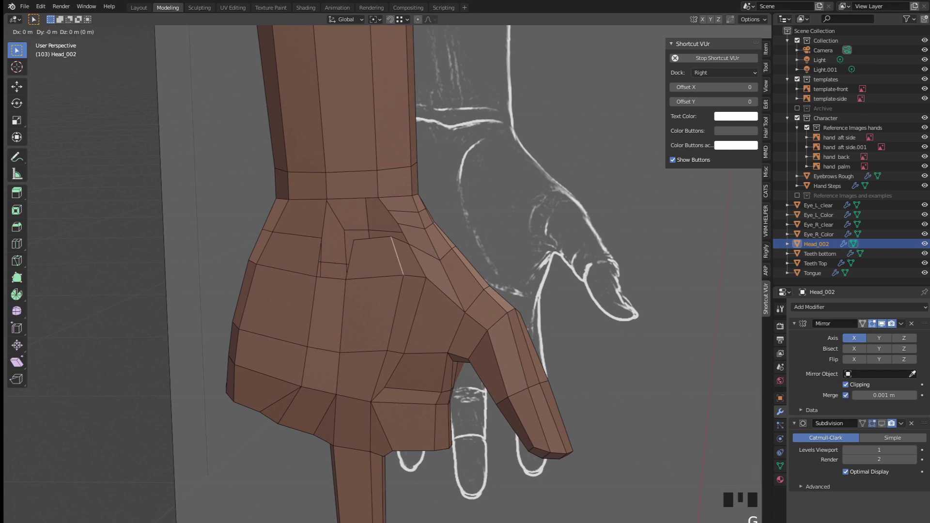
click(382, 295)
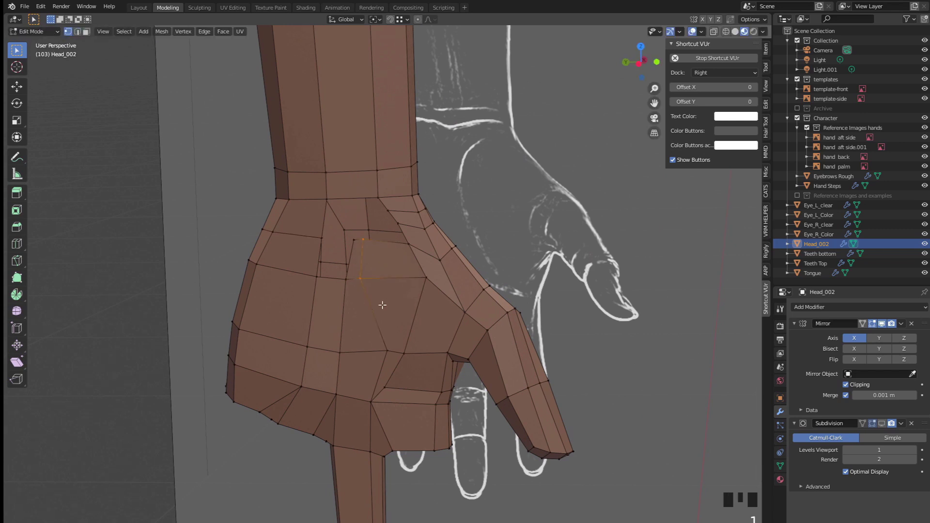
click(381, 351)
key(g)
key(g)
click(350, 344)
Step: Fill the opening below the wrist with new faces bridging the thumb-side strip and the palm edges
middle_drag(350, 344, 358, 290)
click(384, 211)
shift+click(361, 245)
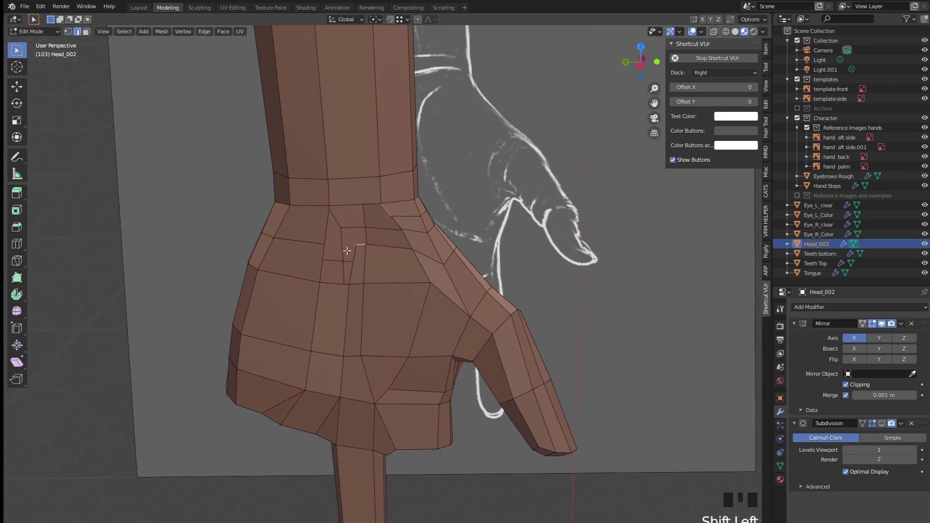
key(f)
middle_drag(347, 250, 371, 254)
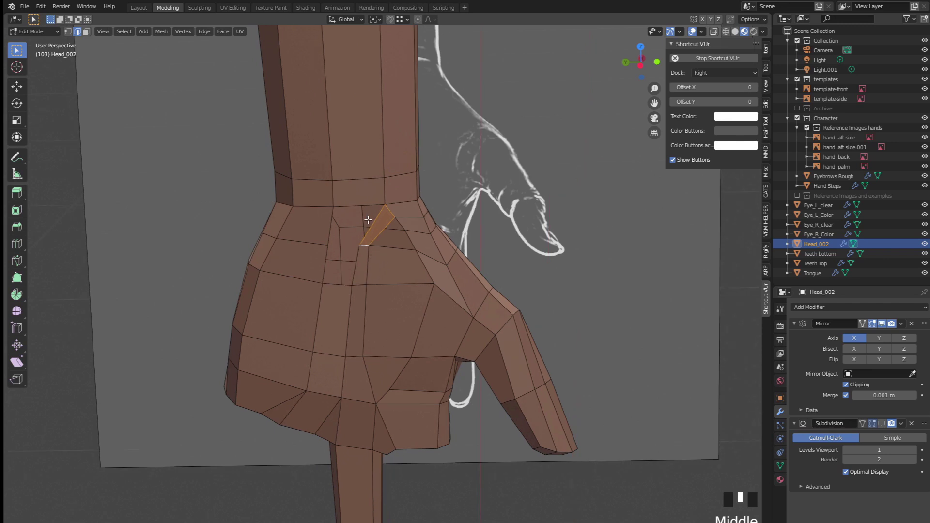
key(f)
key(f)
key(f)
scroll(379, 252, up, 2)
click(367, 213)
key(f)
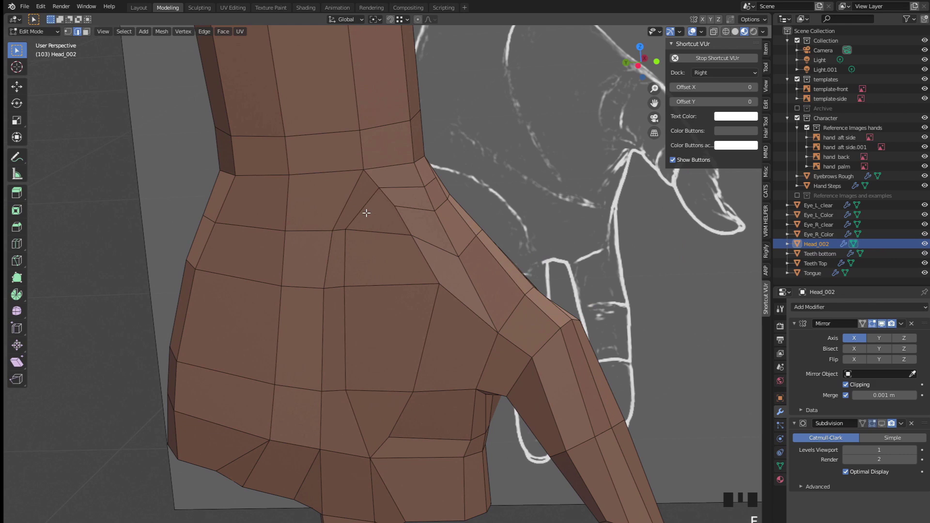
Step: Move the thumb-side vertex below the wrist down the palm to even out the newly filled faces
key(1)
click(397, 207)
key(g)
middle_drag(403, 218, 382, 234)
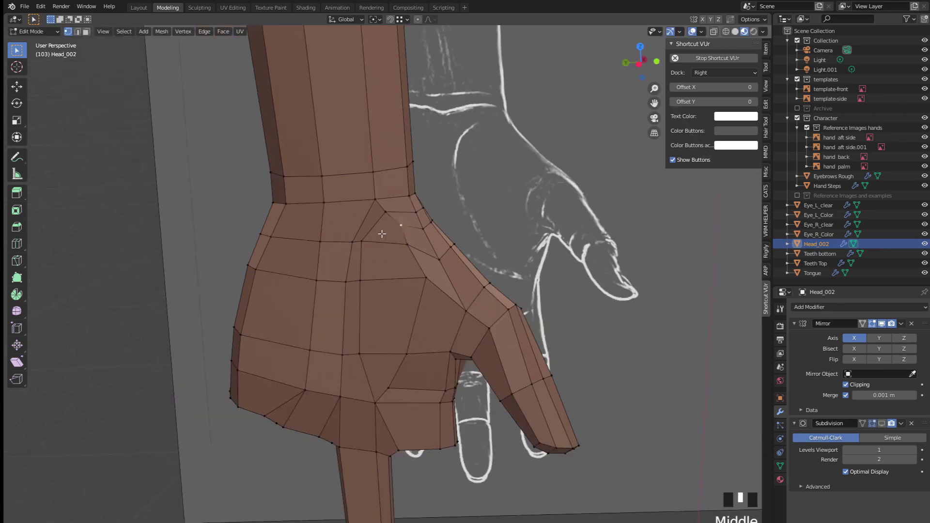
scroll(263, 240, down, 2)
scroll(284, 243, up, 2)
Step: Select the Hand Steps object, enter Edit Mode and frame the example hand with red and pink faces
click(284, 243)
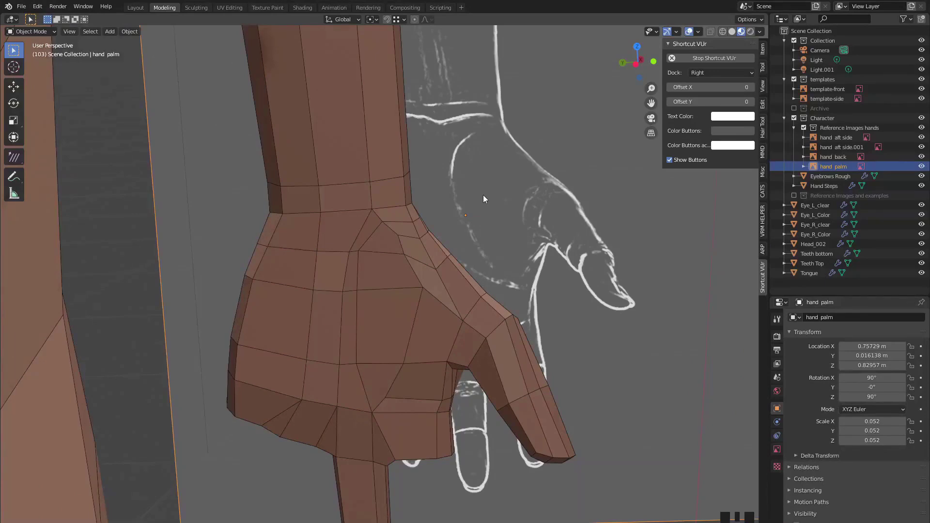
scroll(485, 199, down, 7)
click(587, 427)
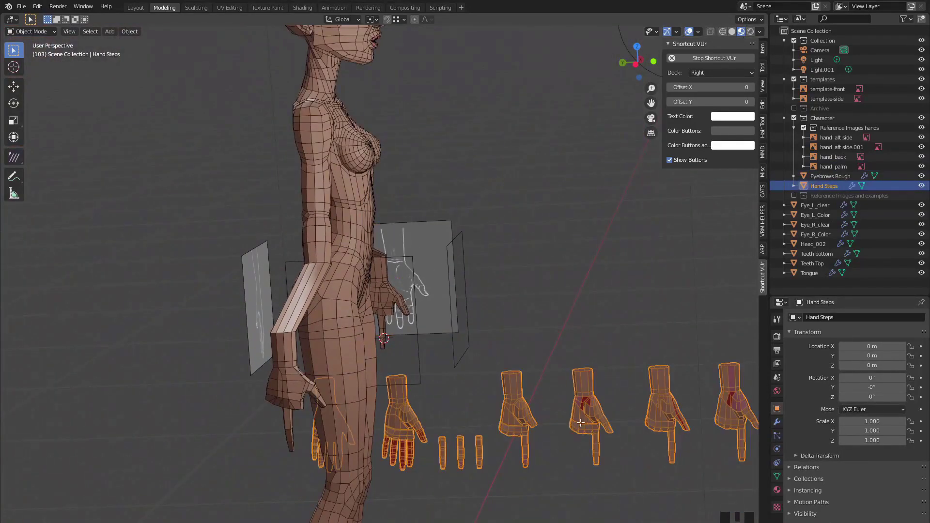
key(Tab)
key(KP_Decimal)
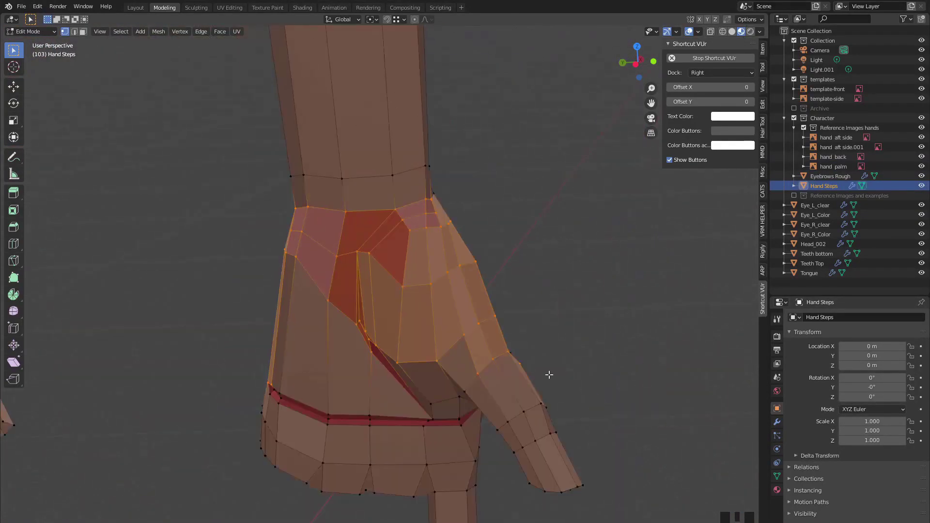
Step: Highlight the faces running from the thumb base up to the wrist on the back of the example hand
scroll(347, 266, up, 2)
scroll(348, 266, down, 4)
middle_drag(348, 265, 259, 300)
scroll(259, 301, up, 1)
key(3)
click(57, 252)
shift+click(82, 200)
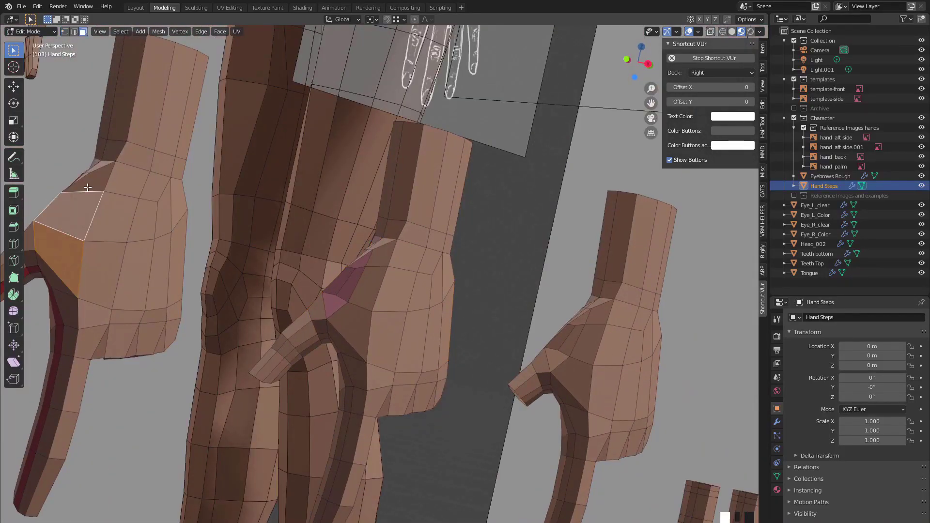
shift+click(93, 176)
Step: Examine the highlighted thumb-base faces from several angles and compare them with the neighbouring example hands
middle_drag(237, 278, 333, 336)
scroll(229, 291, up, 2)
scroll(388, 349, up, 2)
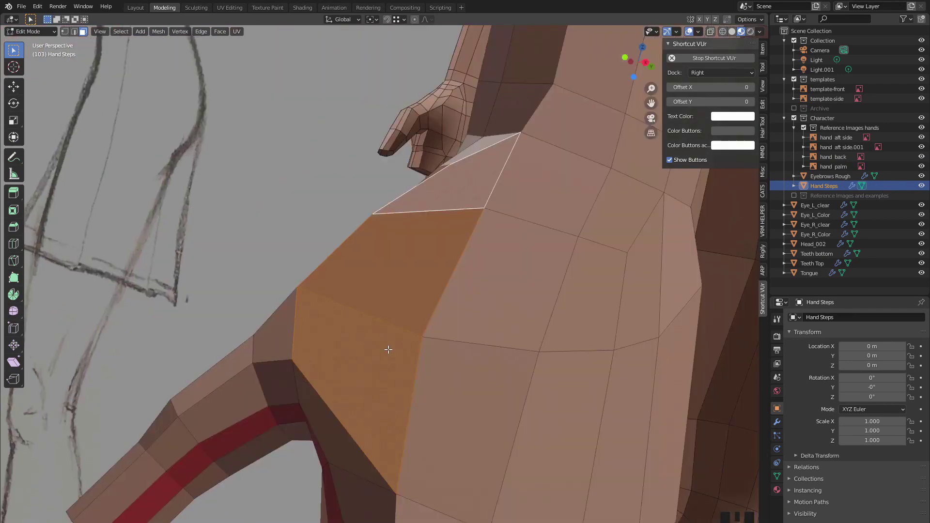
middle_drag(388, 348, 332, 286)
scroll(281, 334, up, 2)
scroll(281, 334, up, 2)
middle_drag(446, 394, 452, 356)
scroll(453, 357, down, 2)
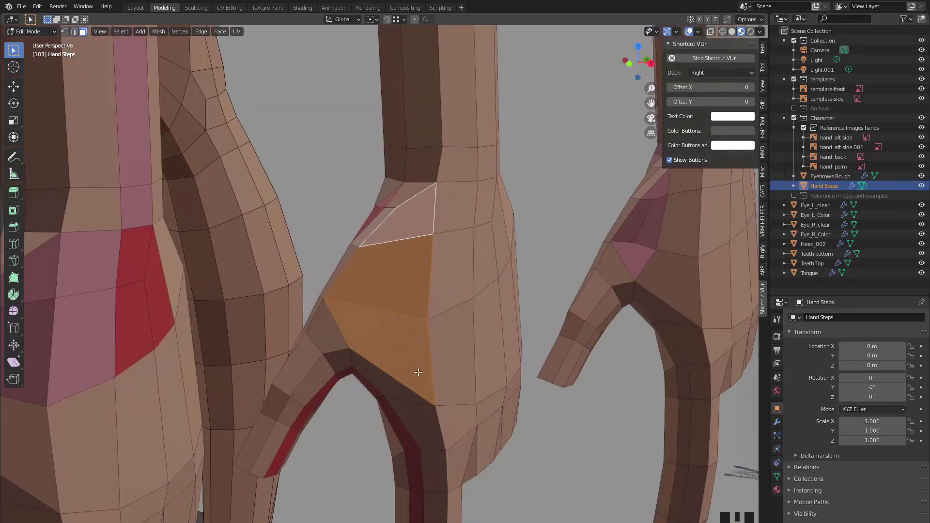
middle_drag(355, 339, 363, 308)
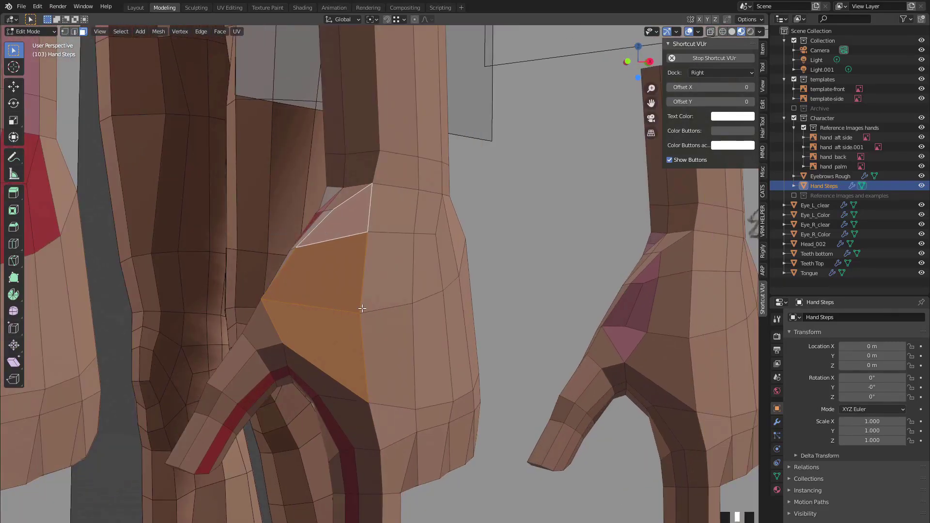
Step: Highlight the corresponding pink faces at the thumb base of the next example hand and frame them
click(635, 306)
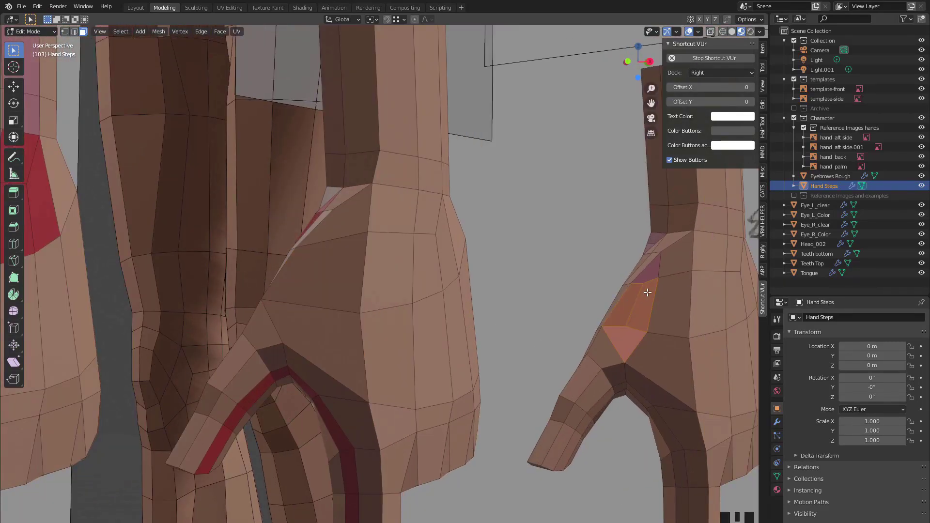
shift+click(643, 279)
scroll(606, 300, down, 3)
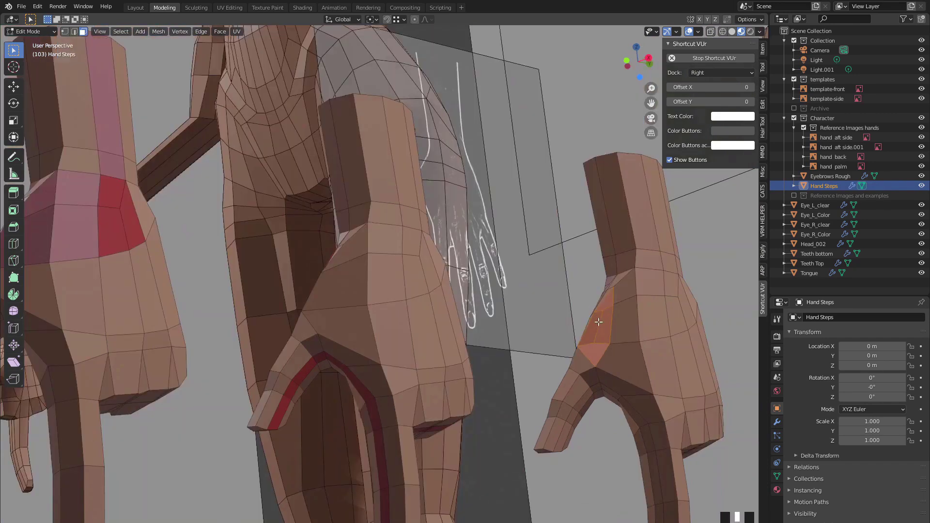
key(KP_Decimal)
Step: Review the remaining example hands and fingers, highlighting the fingertip faces of the hand before the separate fingers
scroll(362, 275, down, 5)
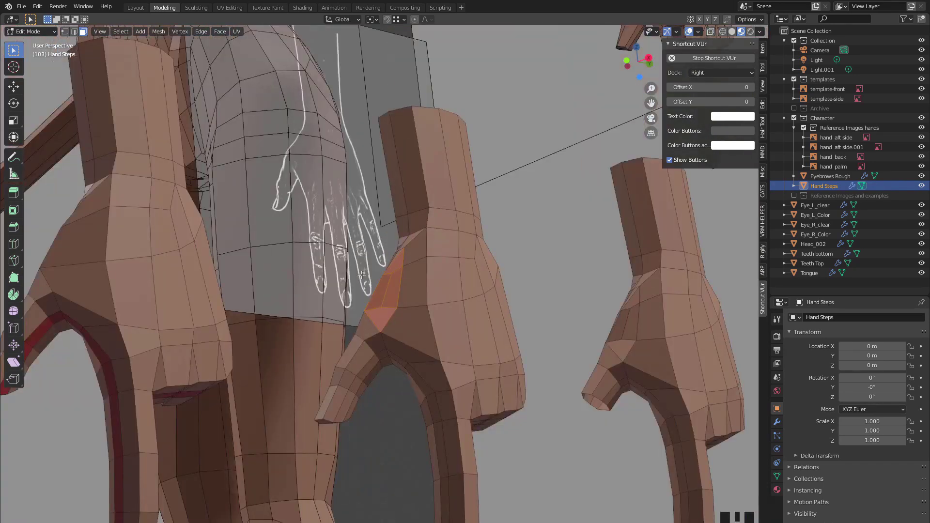
scroll(361, 275, down, 3)
middle_drag(361, 274, 484, 360)
middle_drag(331, 312, 509, 367)
drag(502, 369, 512, 396)
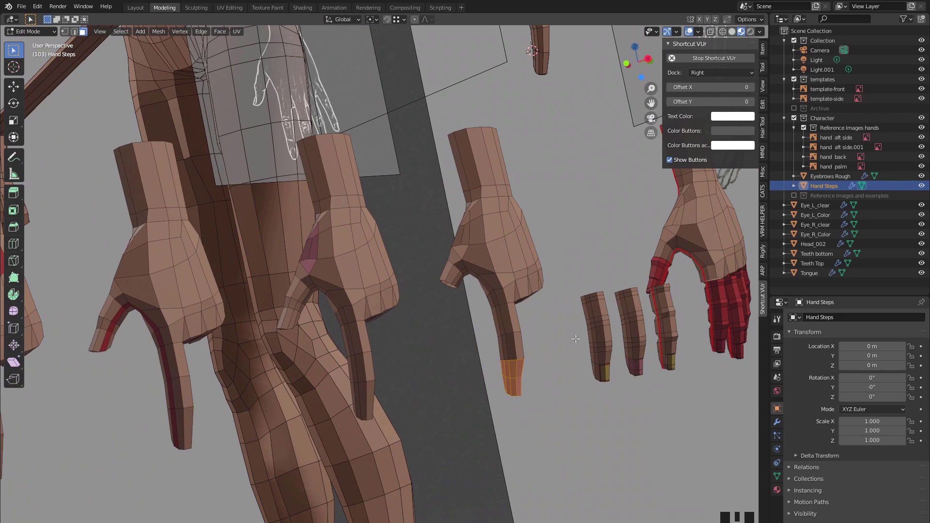
middle_drag(576, 339, 596, 378)
scroll(439, 257, down, 4)
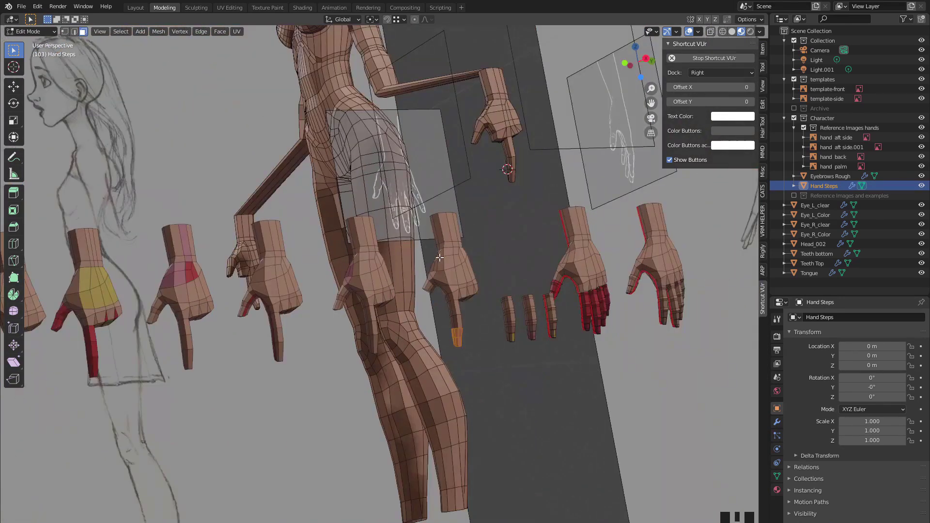
shift+middle_drag(451, 227, 473, 257)
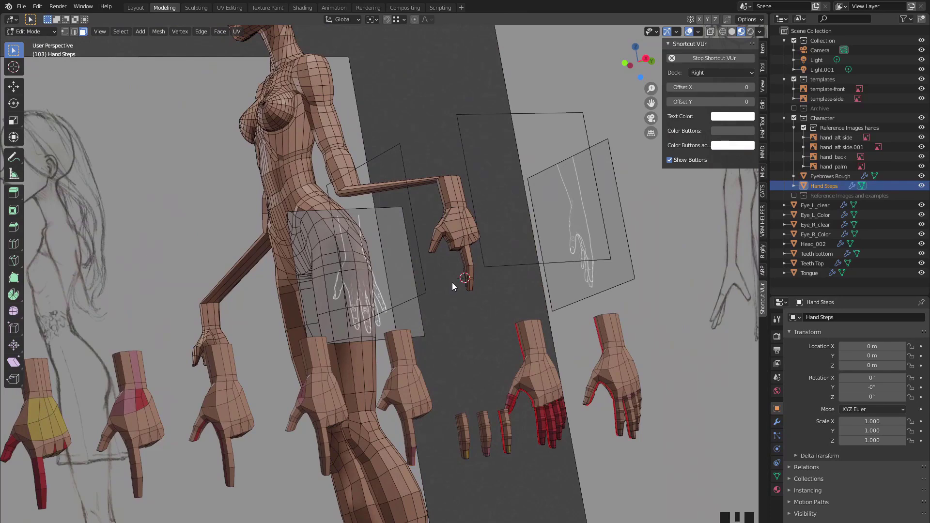
Step: Return to editing the Head_002 mesh and frame the back of its hand
key(alt+q)
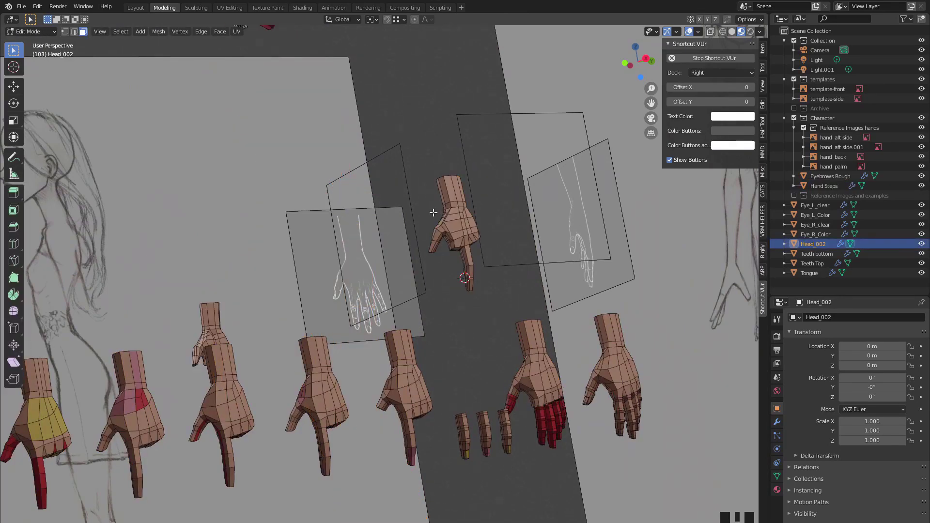
key(l)
key(KP_Decimal)
scroll(413, 300, down, 2)
scroll(413, 299, up, 4)
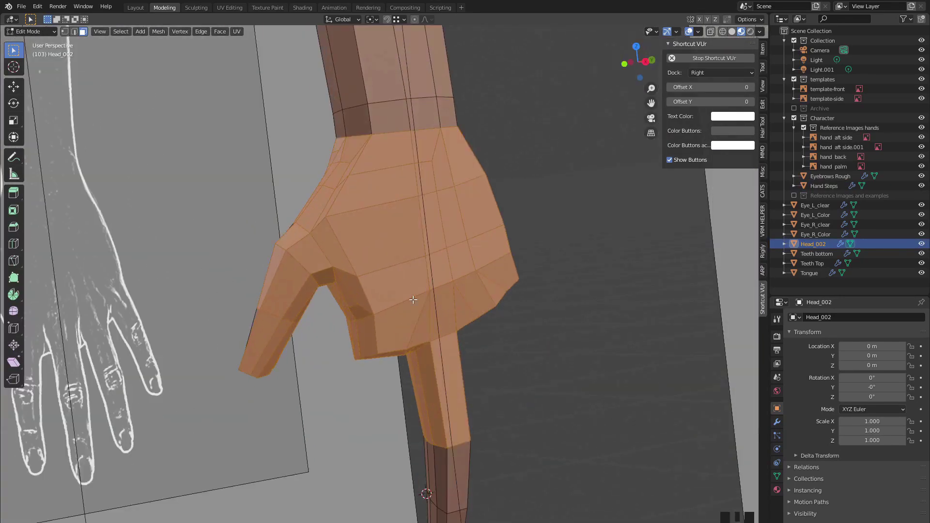
scroll(413, 300, up, 2)
click(348, 254)
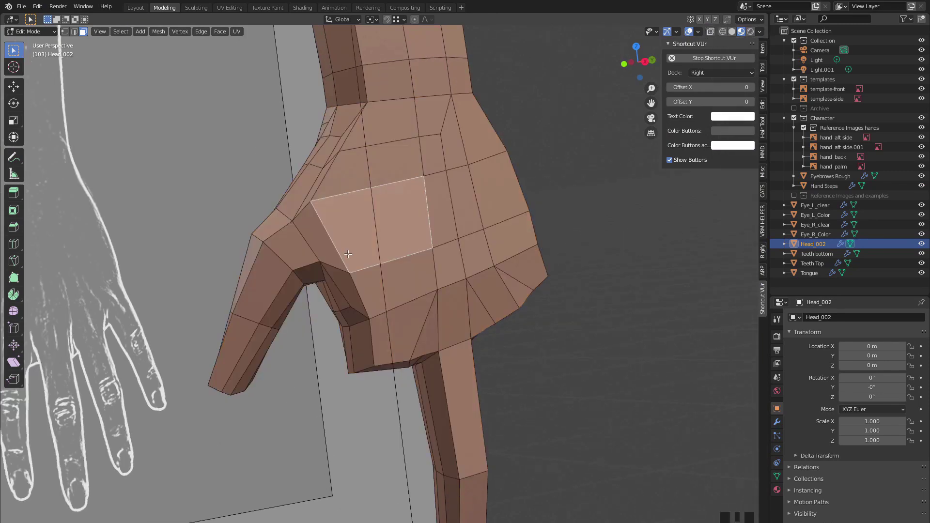
Step: Slide the vertex at the thumb base inward along its edge across the back of the hand
key(1)
click(309, 204)
middle_drag(308, 205, 304, 254)
key(g)
key(g)
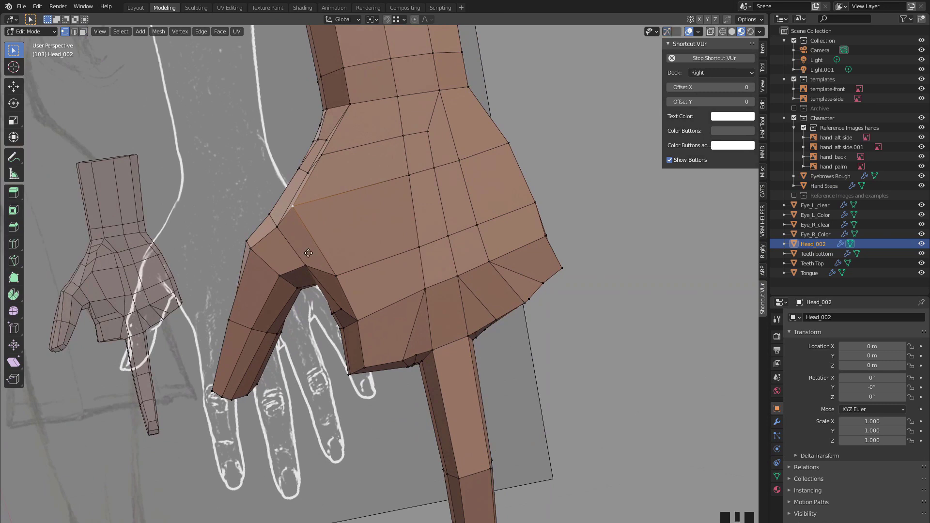
click(339, 272)
Step: Slide the vertex beside the thumb crotch and the one nearer the wrist inward to align the back-of-hand edge flow
click(339, 274)
key(g)
key(g)
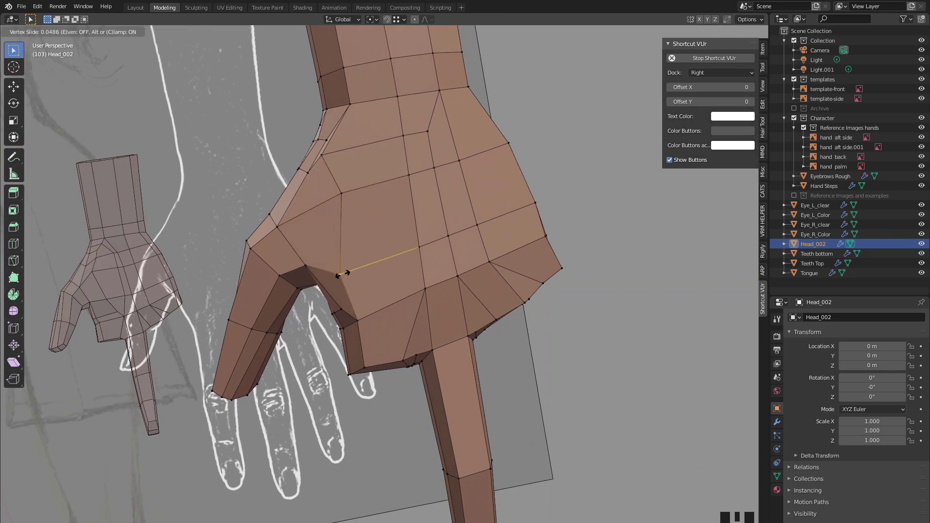
click(339, 214)
click(320, 155)
key(g)
key(g)
click(341, 189)
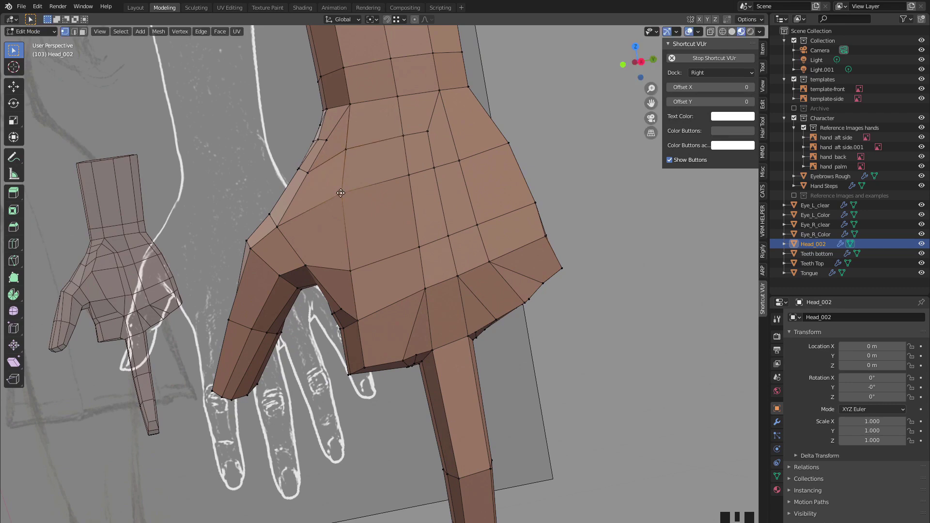
Step: In the right orthographic view, move the middle thumb-side outline vertices outward to the reference drawing using smooth proportional editing
middle_drag(341, 193, 310, 243)
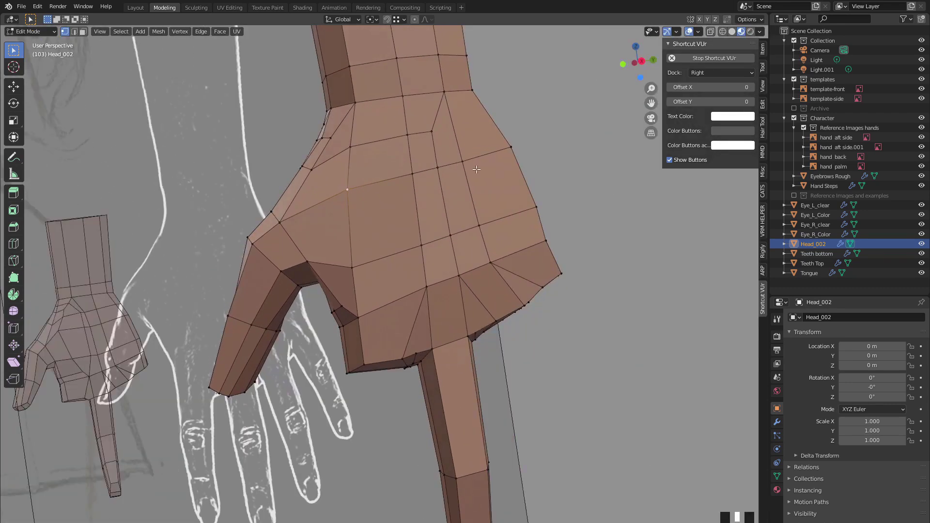
click(642, 60)
scroll(313, 201, up, 1)
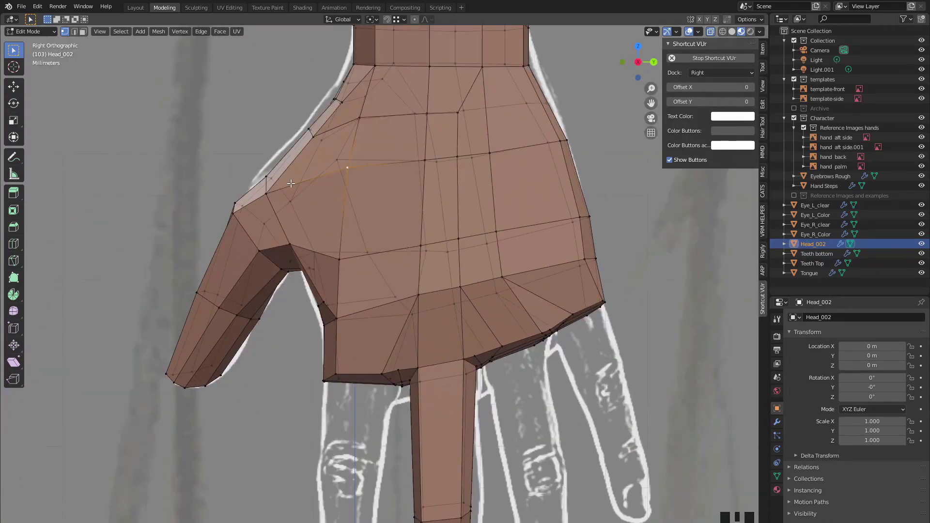
click(316, 154)
key(g)
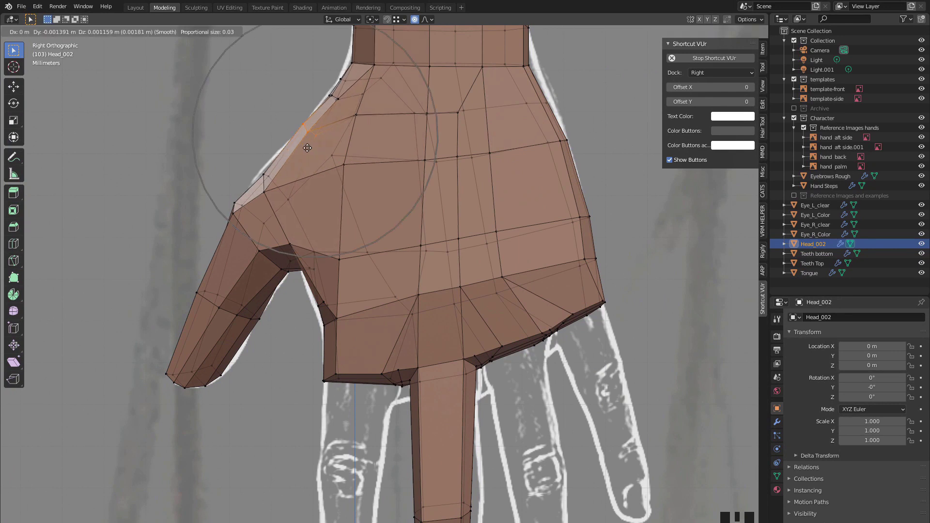
scroll(311, 143, up, 2)
click(310, 138)
Step: Move the outline vertices near the wrist and above the thumb knuckle to the reference outline with smooth proportional editing
click(335, 97)
key(g)
click(338, 100)
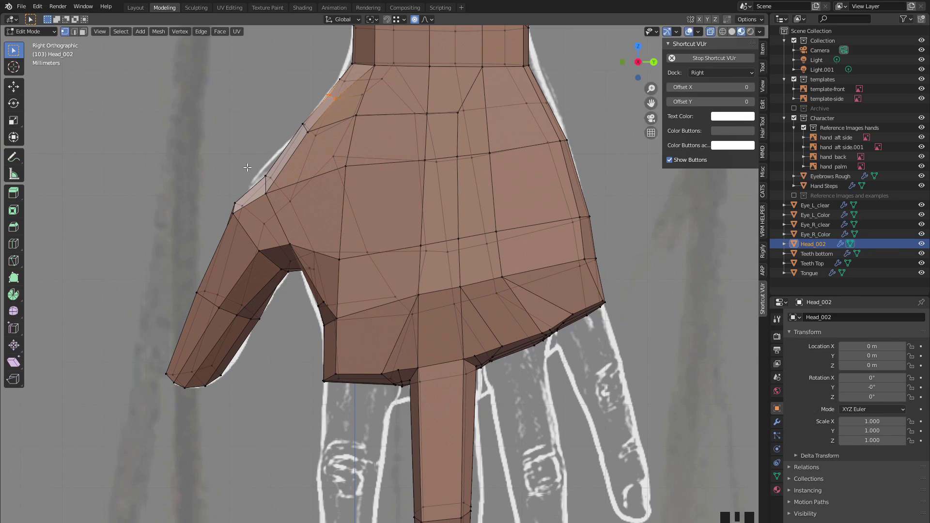
drag(254, 170, 277, 205)
key(g)
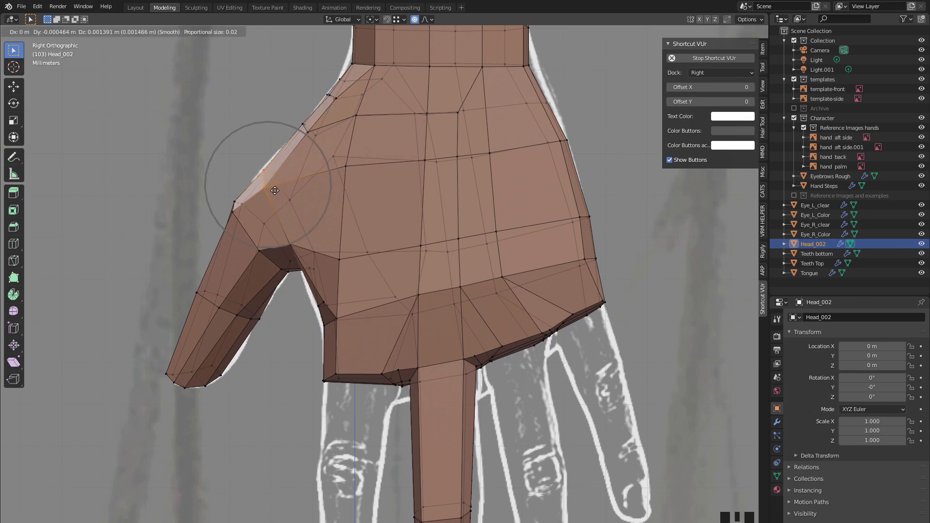
click(275, 190)
Step: Select the whole thumb of the hand mesh, including its base ring, from the tip up to the palm
scroll(233, 207, down, 3)
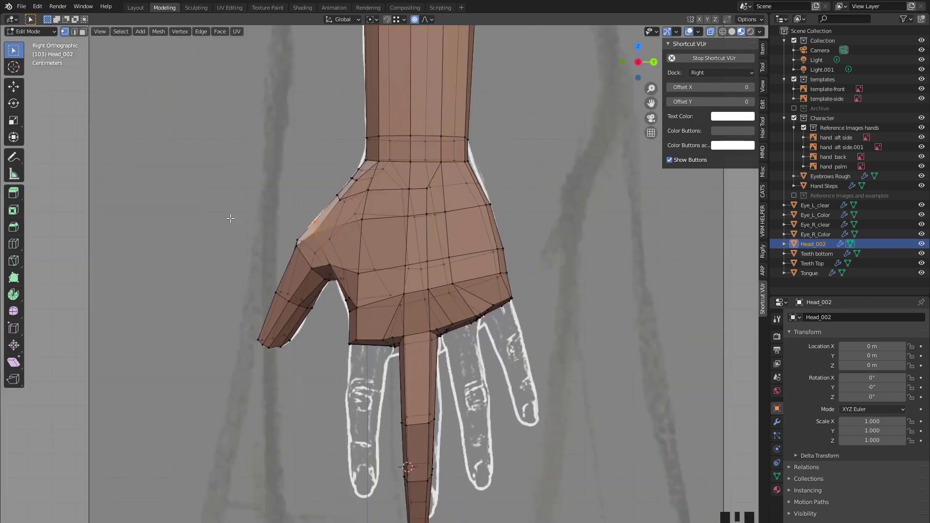
middle_drag(258, 279, 474, 212)
click(633, 63)
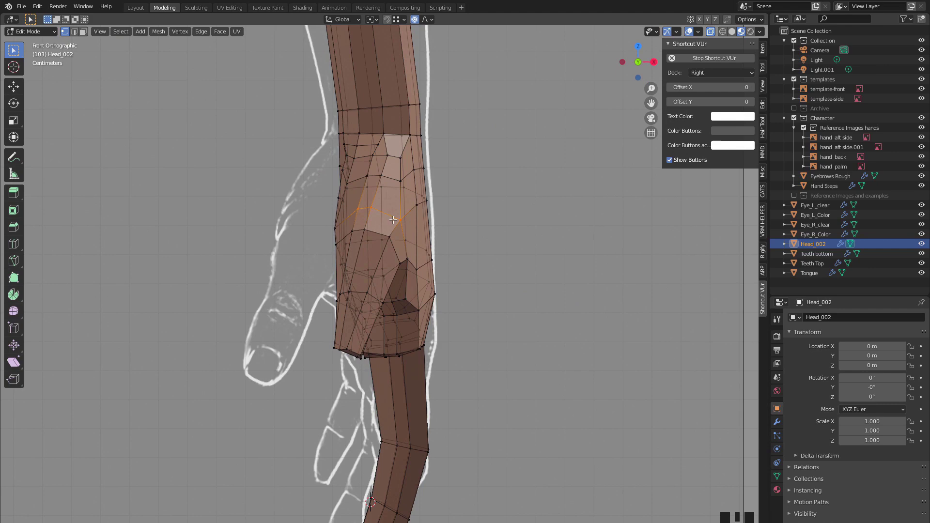
mouse_move(334, 238)
middle_down()
mouse_move(296, 234)
mouse_move(351, 241)
middle_up()
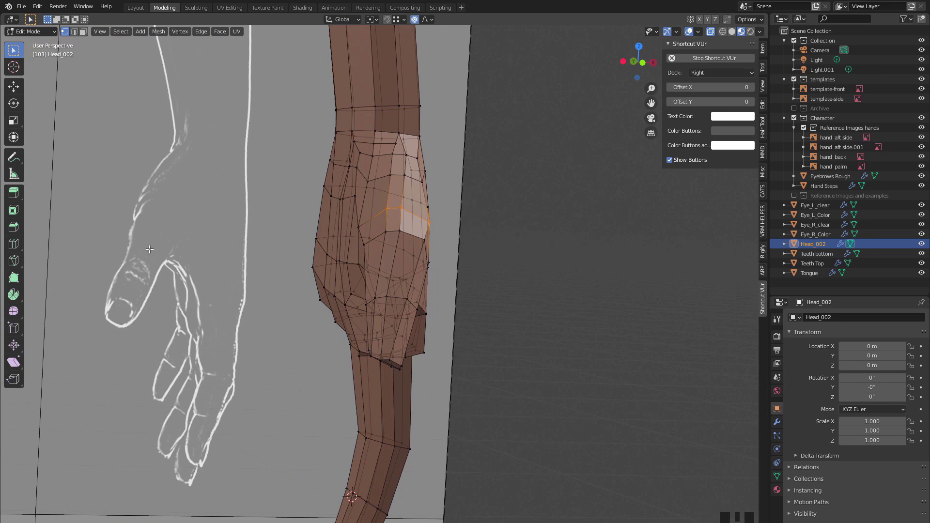
middle_drag(280, 254, 265, 396)
drag(264, 396, 346, 270)
middle_drag(341, 274, 272, 291)
drag(269, 296, 316, 241)
middle_drag(316, 243, 260, 247)
drag(323, 306, 276, 243)
shift+drag(314, 281, 342, 312)
shift+drag(323, 281, 335, 298)
shift+drag(268, 299, 328, 401)
Step: Place the 3D cursor at the thumb side of the wrist and set the pivot point to 3D Cursor
middle_drag(276, 255, 382, 250)
shift+right_click(352, 219)
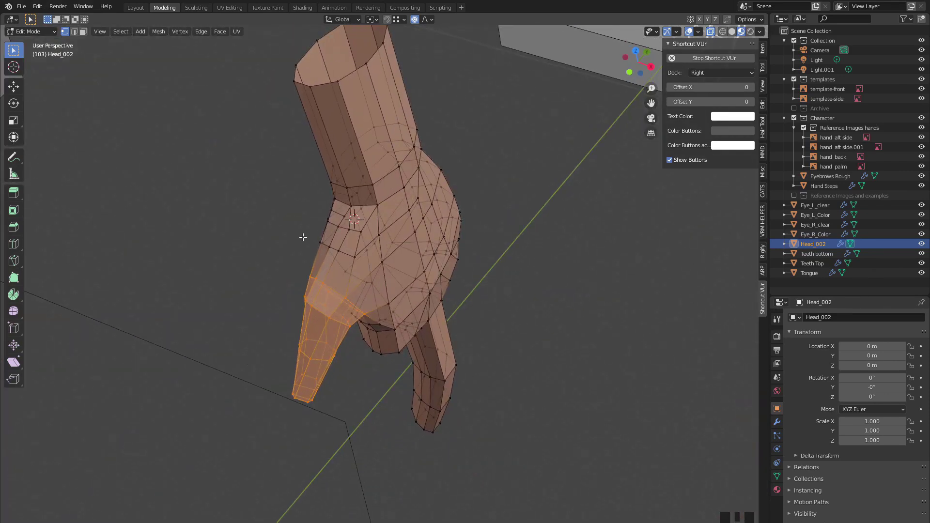
middle_drag(284, 306, 305, 277)
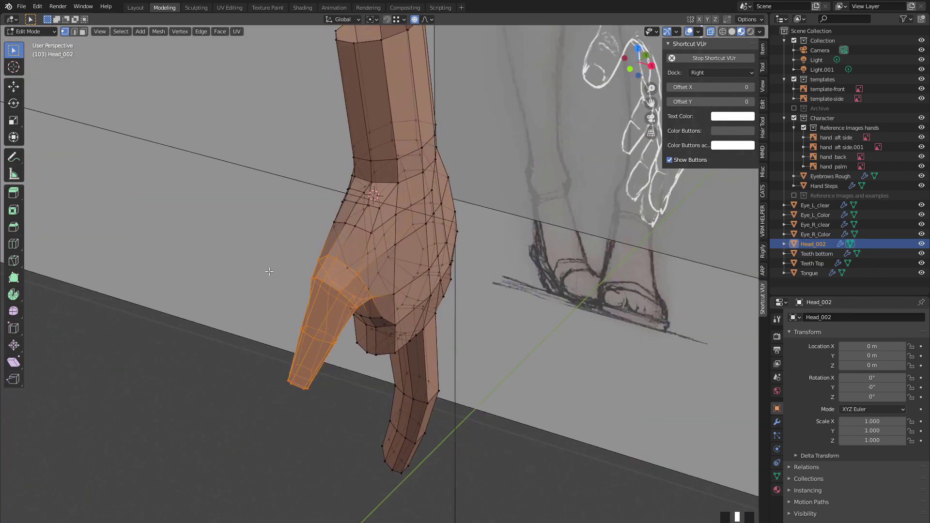
key(r)
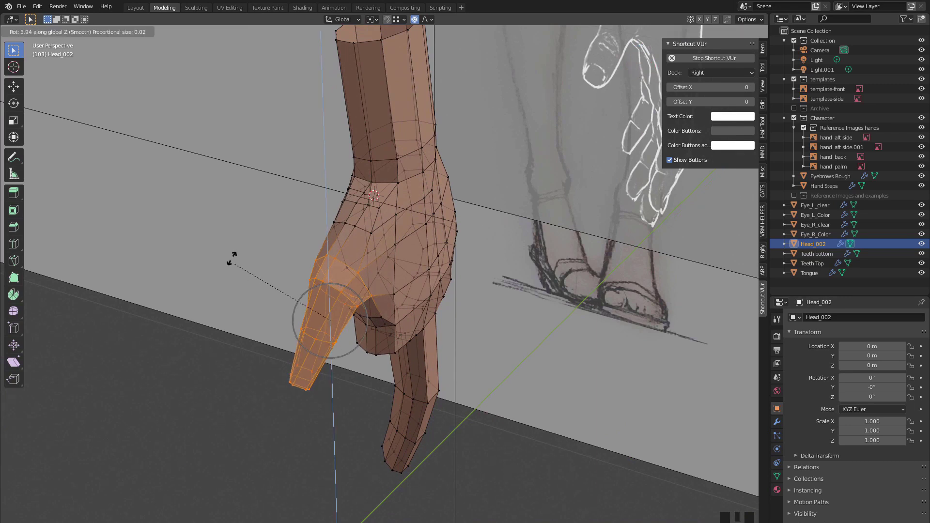
key(Escape)
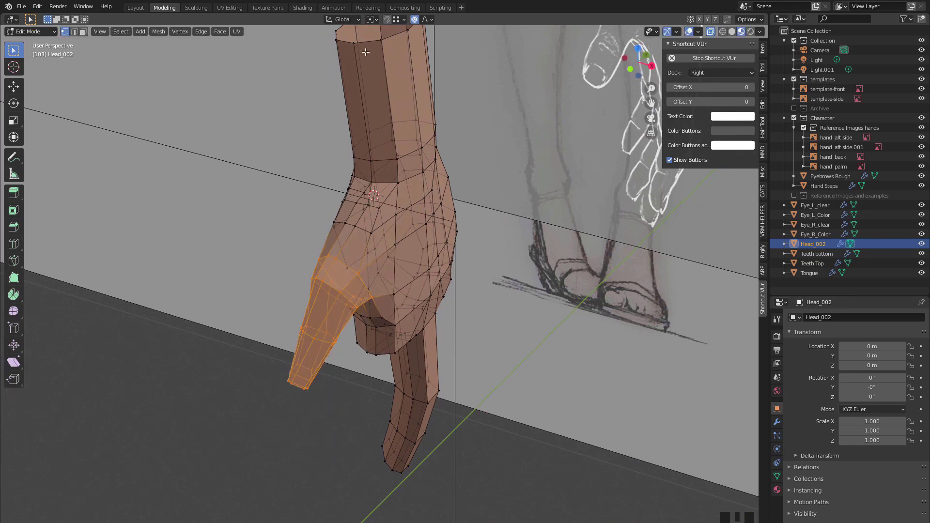
click(370, 17)
click(372, 39)
Step: Rotate the selected thumb outward around global Z about the wrist pivot using smooth proportional editing
key(r)
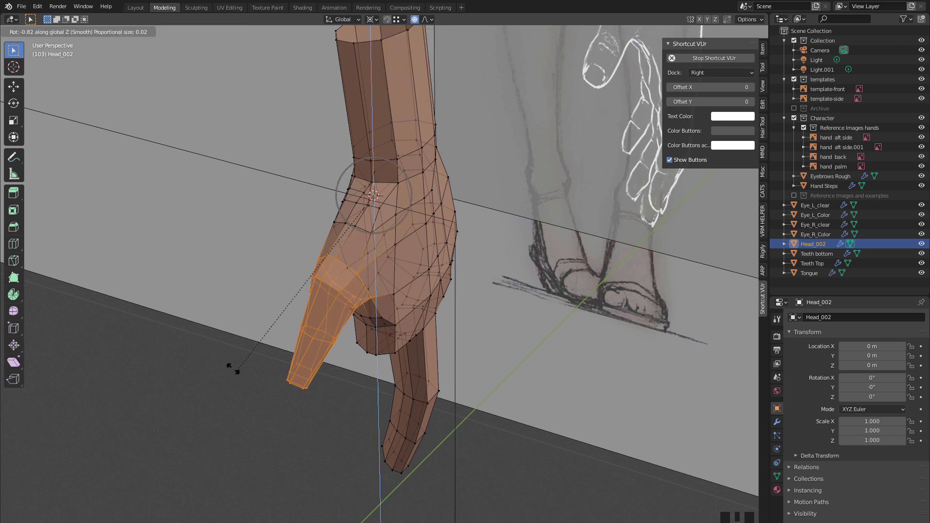
key(z)
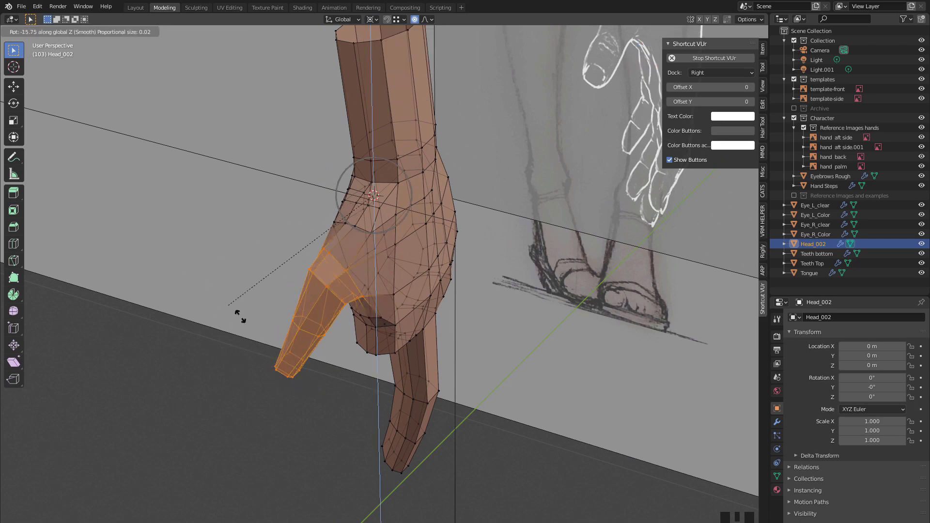
click(232, 299)
middle_drag(237, 294, 270, 357)
key(r)
key(z)
key(r)
key(z)
scroll(223, 276, down, 11)
right_click(209, 246)
middle_drag(366, 286, 201, 230)
key(r)
key(z)
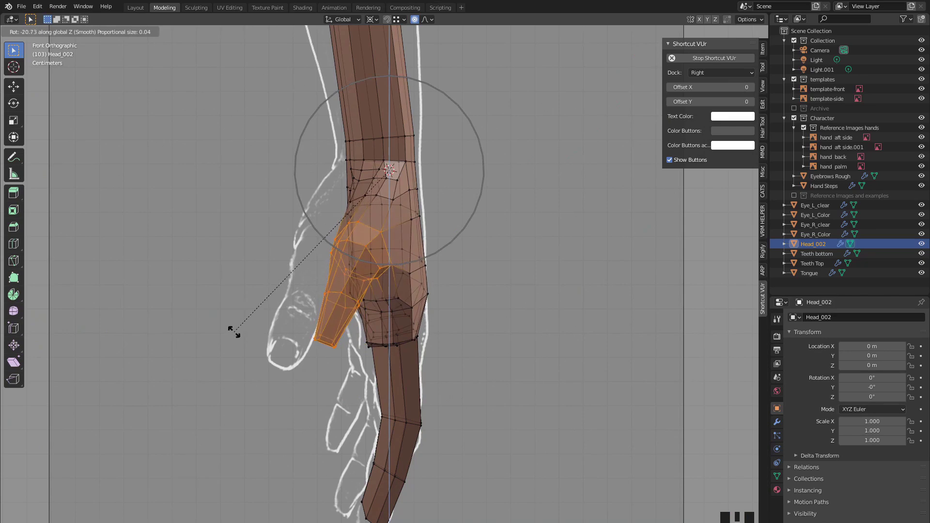
right_click(233, 328)
Step: Rotate the thumb farther outward around global Z and shift it along X toward the reference thumb
mouse_move(232, 328)
middle_down()
mouse_move(472, 339)
mouse_move(405, 170)
mouse_move(318, 257)
mouse_move(242, 245)
mouse_move(369, 179)
mouse_move(307, 261)
mouse_move(309, 232)
mouse_move(336, 324)
middle_up()
key(r)
key(z)
click(236, 240)
key(g)
key(x)
click(236, 241)
Step: Adjust the thumb's X position with smooth proportional editing and check it against the front reference drawing
mouse_move(315, 270)
middle_down()
mouse_move(315, 225)
mouse_move(411, 281)
middle_up()
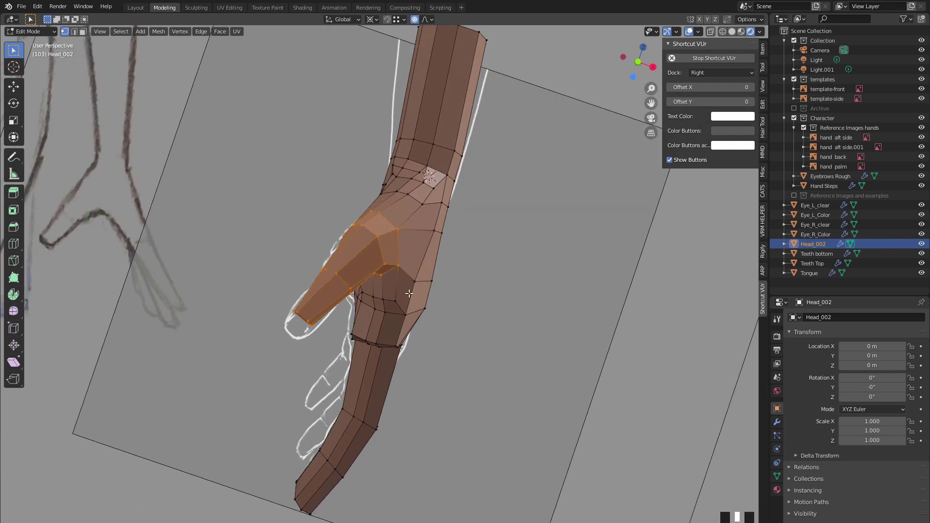
key(g)
key(x)
scroll(297, 237, up, 6)
click(294, 238)
middle_drag(294, 238, 311, 283)
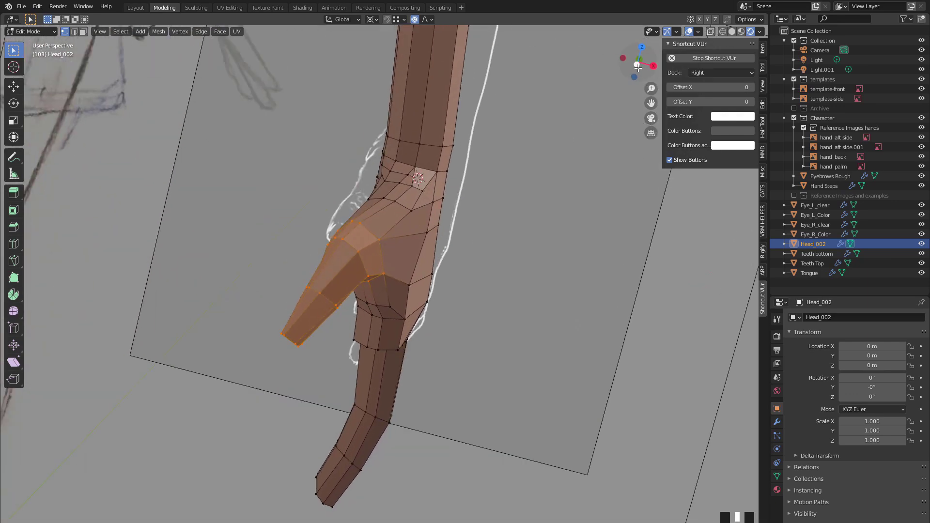
click(638, 65)
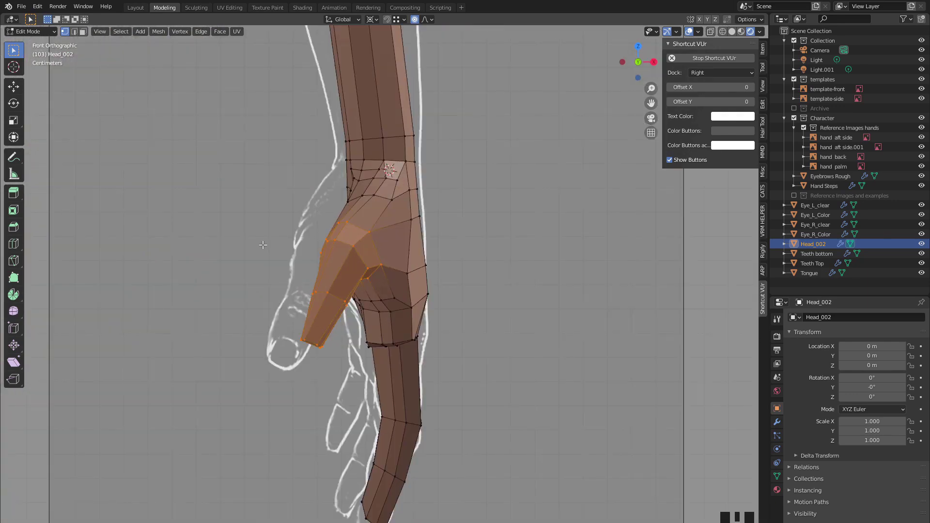
Step: Knife-cut new edges from the thumb crotch toward the wrist and across the adjoining face on the back of the hand
middle_drag(418, 224, 274, 244)
scroll(281, 223, up, 8)
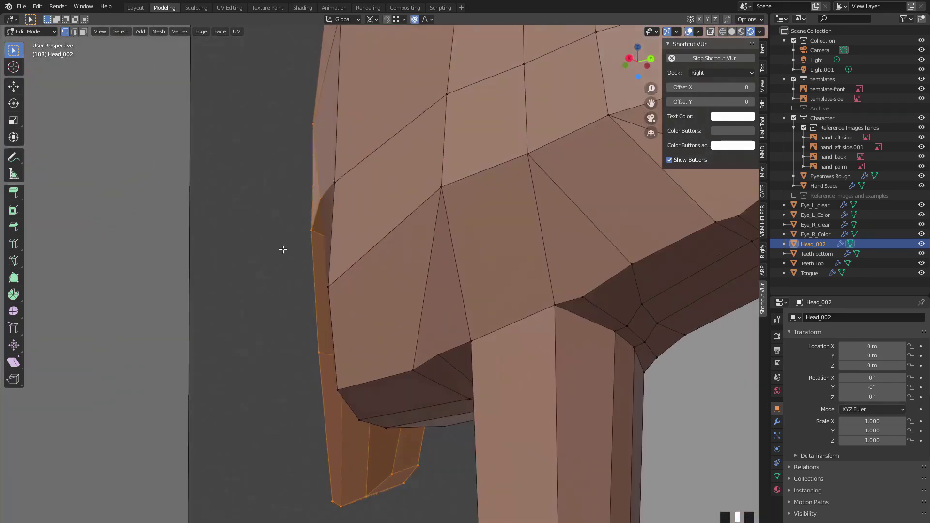
scroll(283, 249, down, 5)
mouse_move(284, 249)
middle_down()
mouse_move(509, 238)
mouse_move(405, 246)
mouse_move(466, 262)
mouse_move(463, 211)
mouse_move(409, 288)
middle_up()
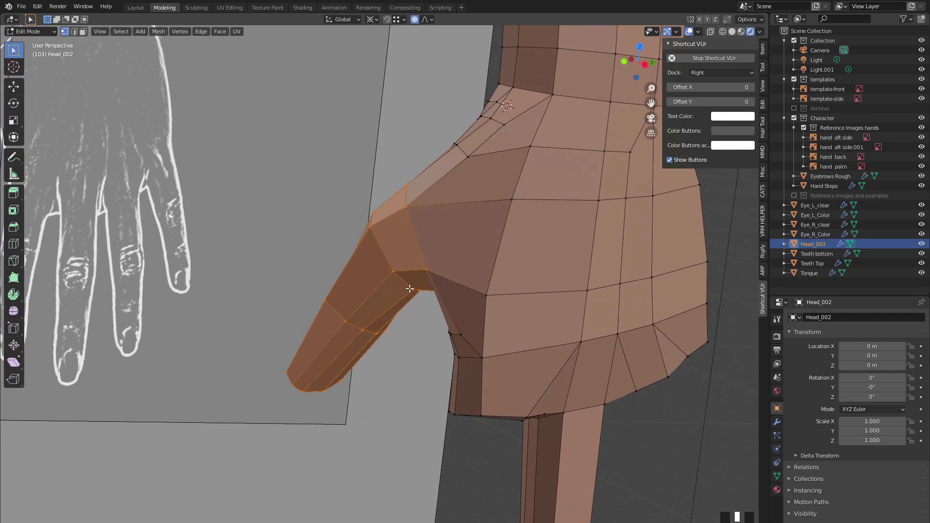
key(k)
click(472, 200)
click(506, 149)
click(505, 126)
key(Return)
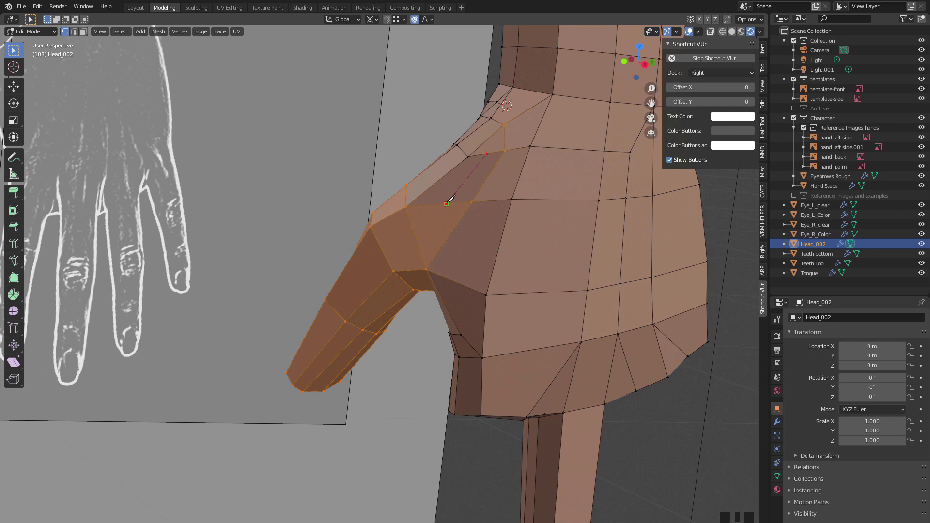
click(446, 203)
key(2)
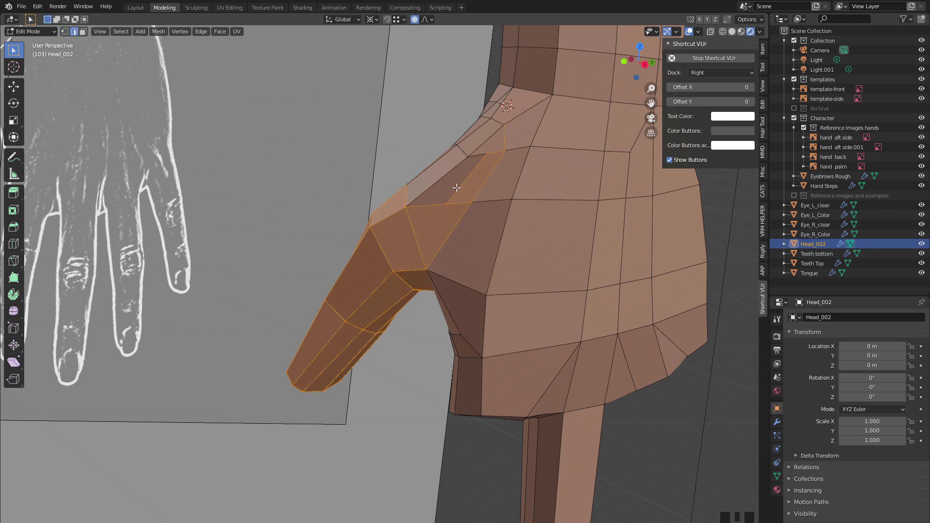
key(Return)
Step: Change the pivot point from the 3D cursor and scale the newly cut edge beside the thumb base
key(c)
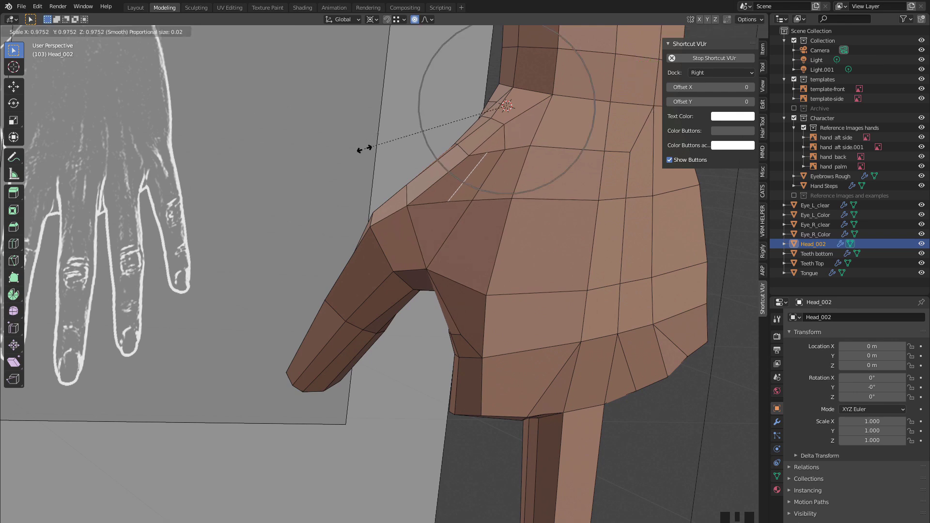
key(Escape)
click(412, 21)
click(373, 20)
click(376, 31)
key(s)
click(388, 154)
scroll(497, 225, down, 5)
Step: Slide the new edges between the thumb base and the back of the hand to even out their spacing
middle_drag(497, 226, 503, 223)
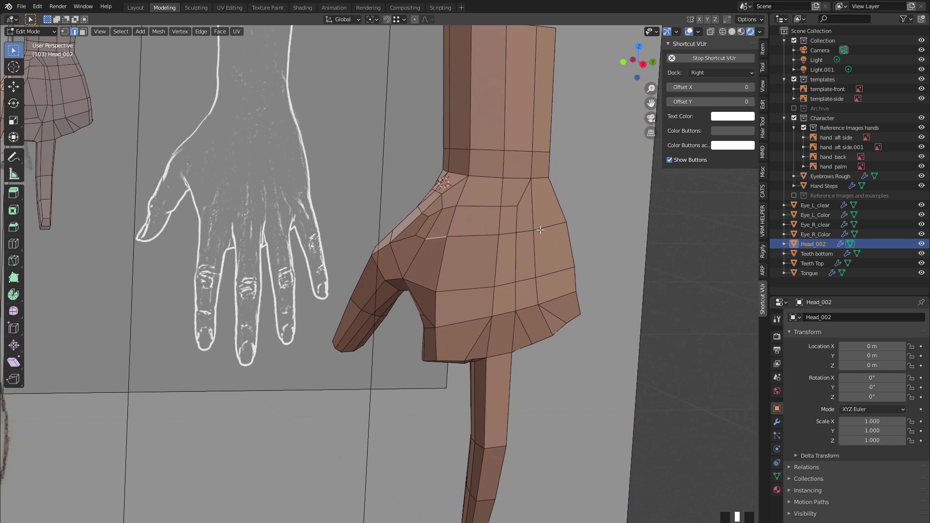
key(g)
key(g)
click(332, 194)
key(g)
key(g)
click(408, 225)
Step: Slide the edge near the thumb side of the wrist and add an edge loop near the middle fingertip
scroll(409, 225, up, 1)
middle_drag(409, 224, 469, 158)
scroll(460, 175, up, 2)
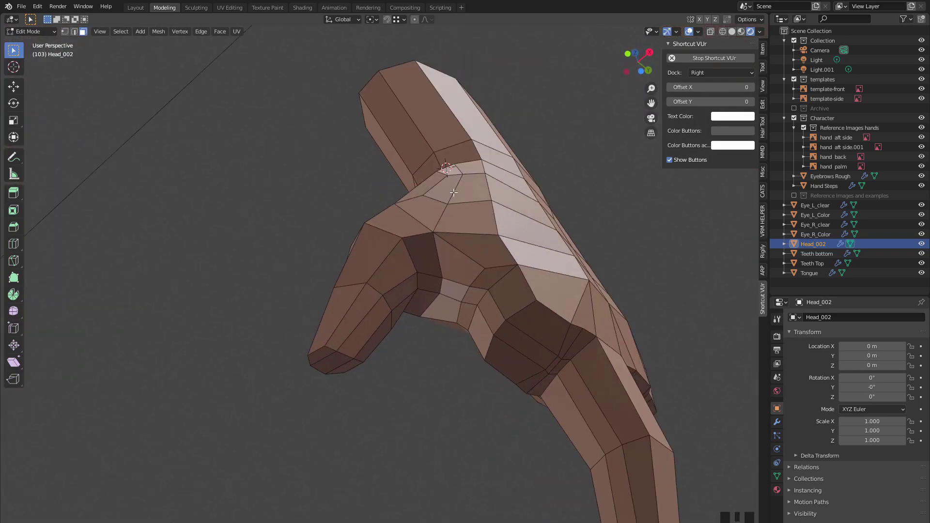
middle_drag(451, 189, 426, 364)
click(454, 193)
key(g)
key(g)
click(405, 179)
click(431, 188)
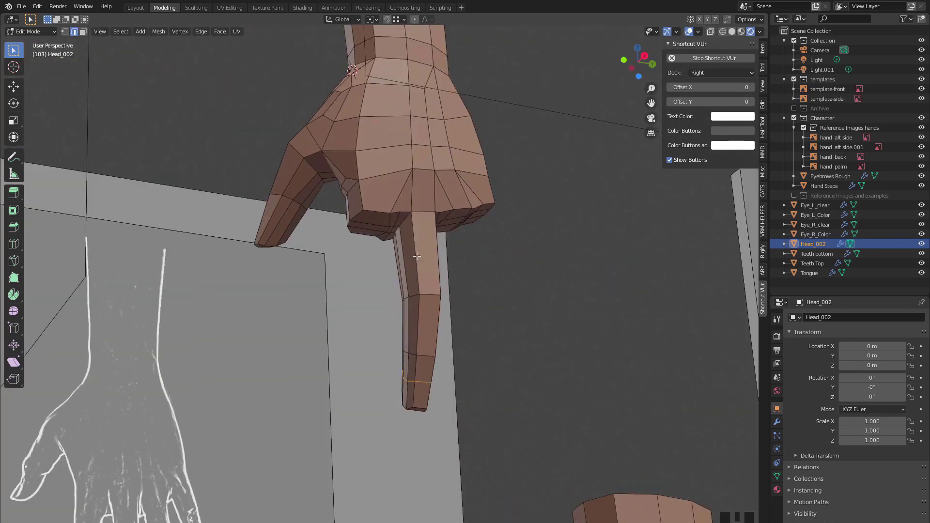
Step: In the front orthographic view with X-ray on, move the loop near the middle fingertip along X to fit the reference
click(656, 63)
click(655, 62)
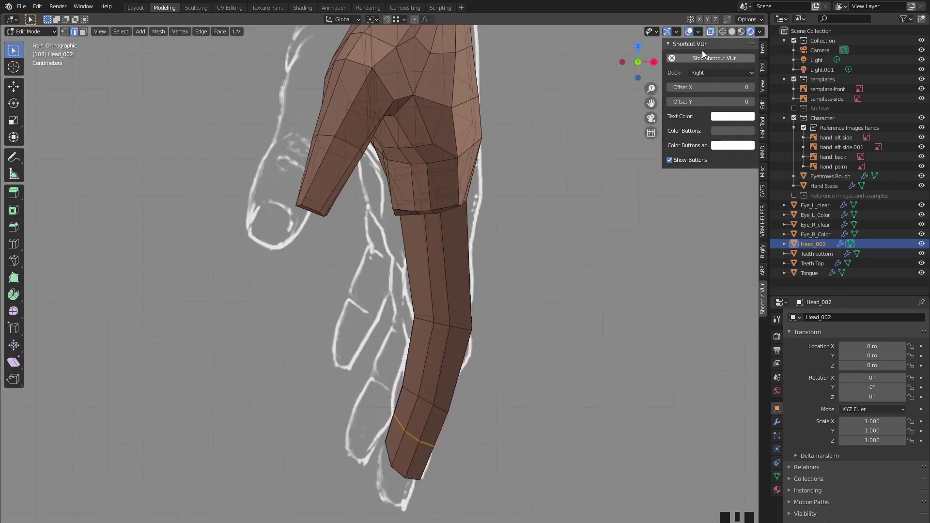
key(alt+z)
scroll(415, 309, up, 5)
alt+click(415, 309)
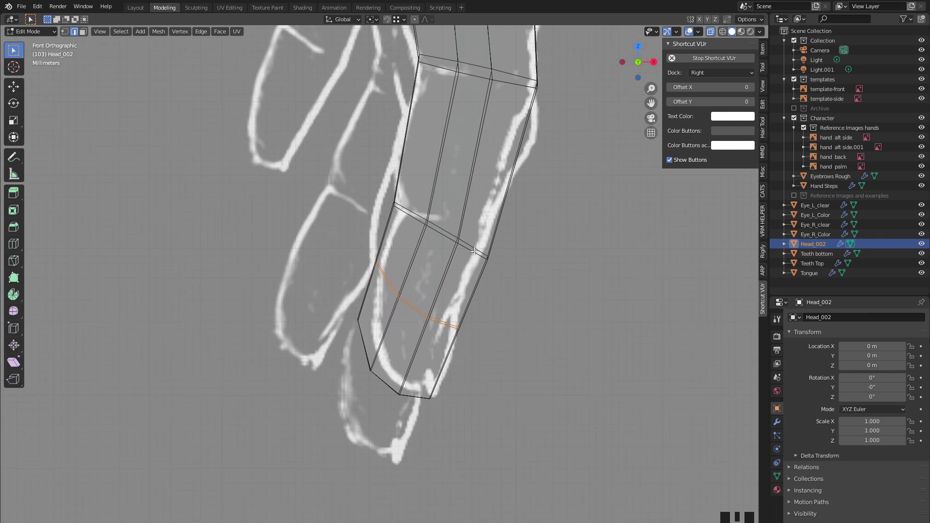
key(g)
key(x)
click(283, 231)
Step: Reposition the middle fingertip vertices to the reference outline and select the vertices on the back of the last joint
scroll(346, 367, down, 2)
click(414, 361)
key(g)
click(326, 358)
alt+click(448, 256)
scroll(388, 245, down, 1)
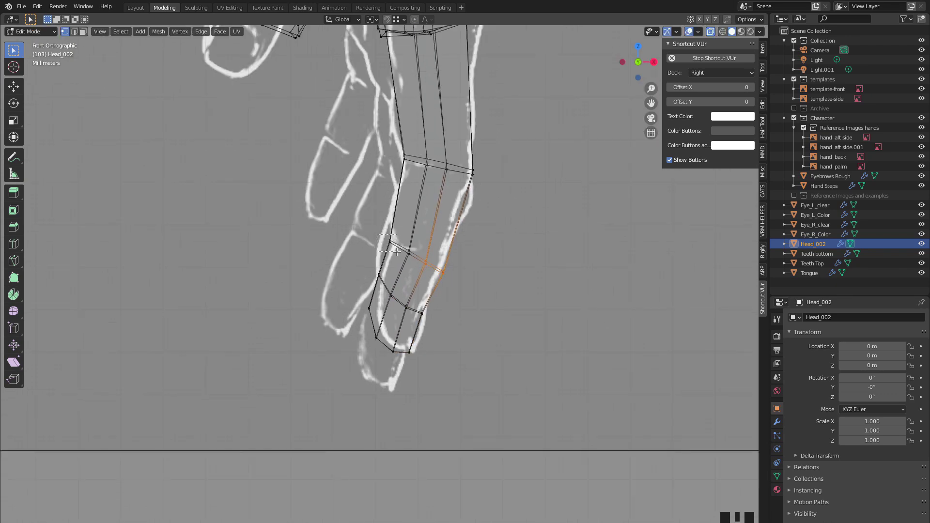
Step: Select all the linked faces of the middle finger and separate the selection from the hand into its own object
scroll(397, 252, down, 3)
key(Tab)
middle_drag(397, 252, 344, 274)
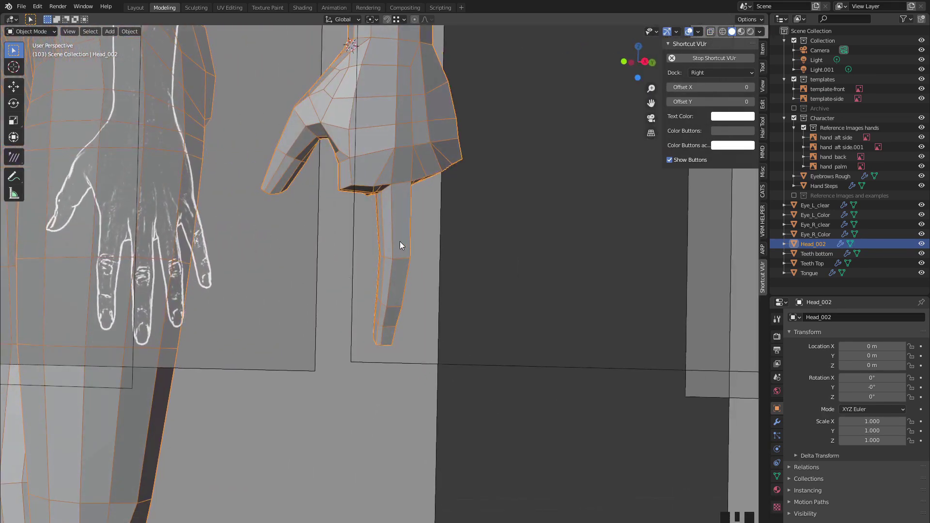
key(Tab)
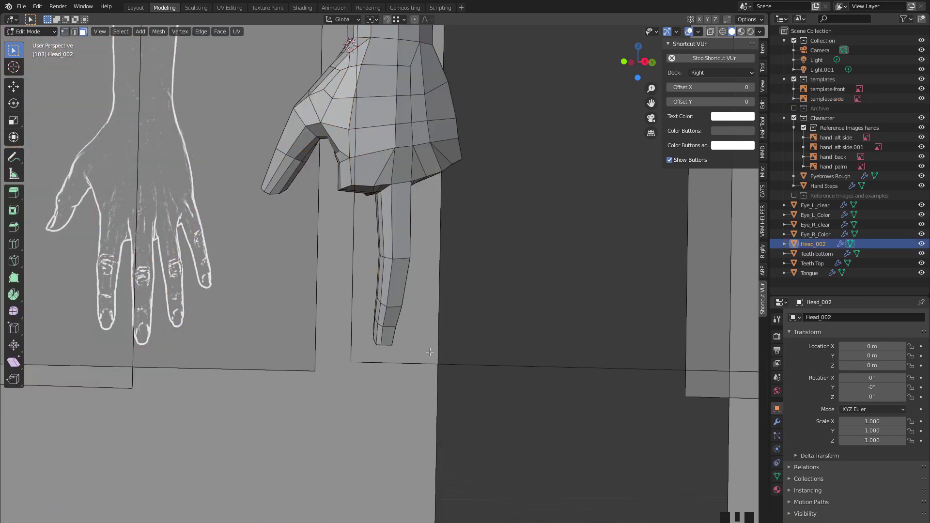
key(alt+z)
key(l)
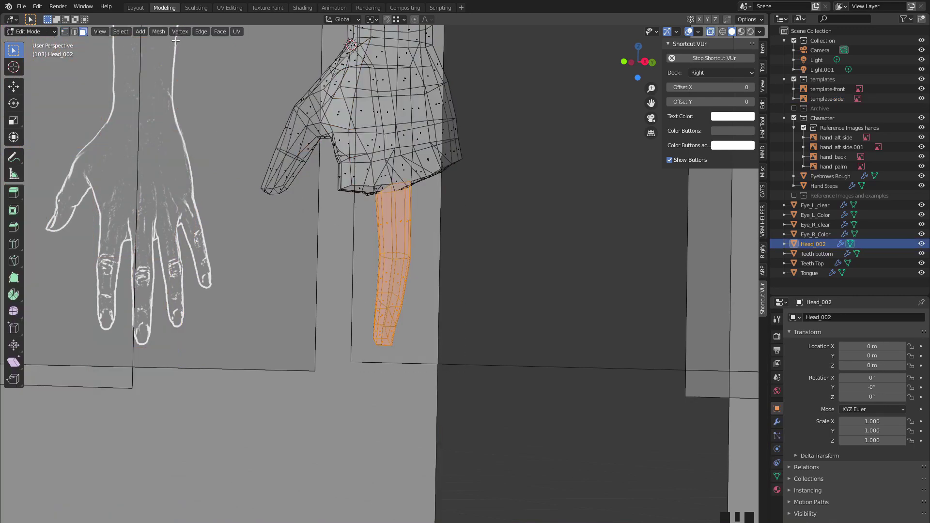
click(157, 32)
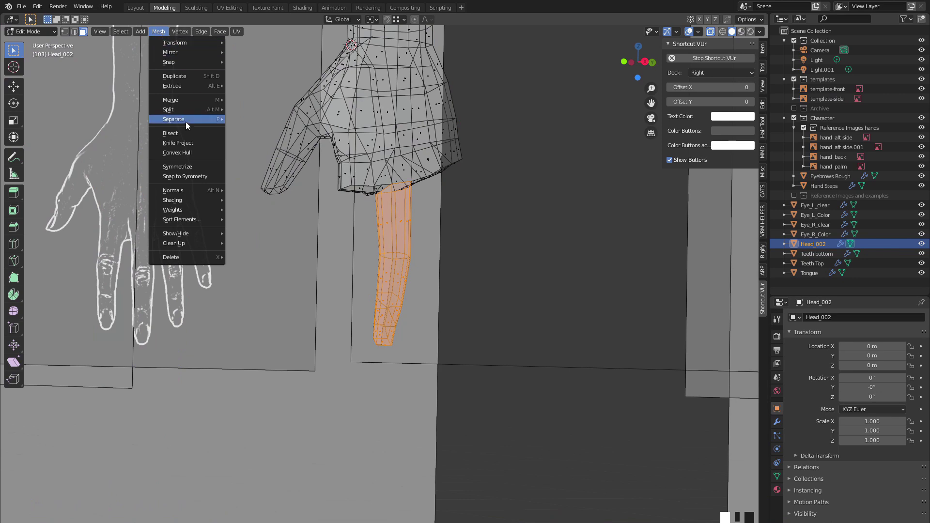
mouse_move(184, 120)
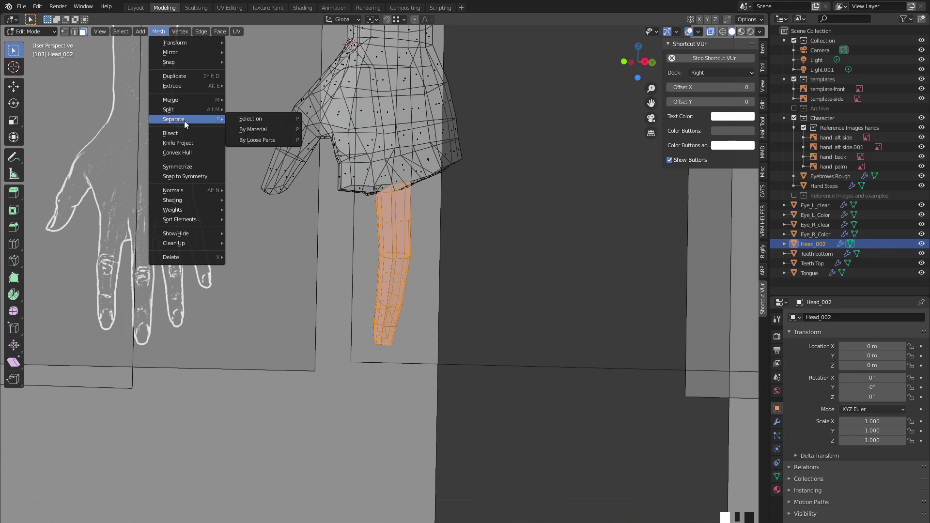
click(237, 120)
Step: Select the separated finger object and move its mesh down, clear of the hand
middle_drag(354, 227, 366, 225)
key(Tab)
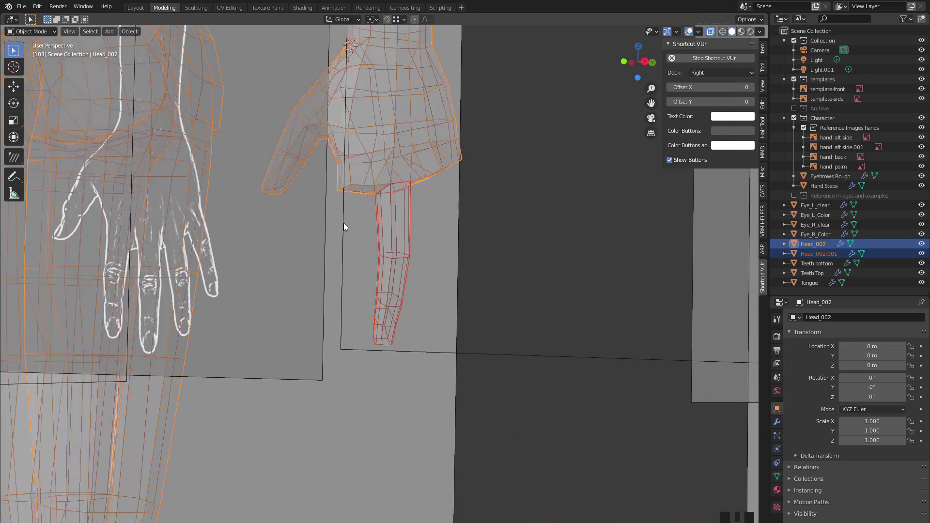
click(397, 238)
scroll(371, 256, down, 6)
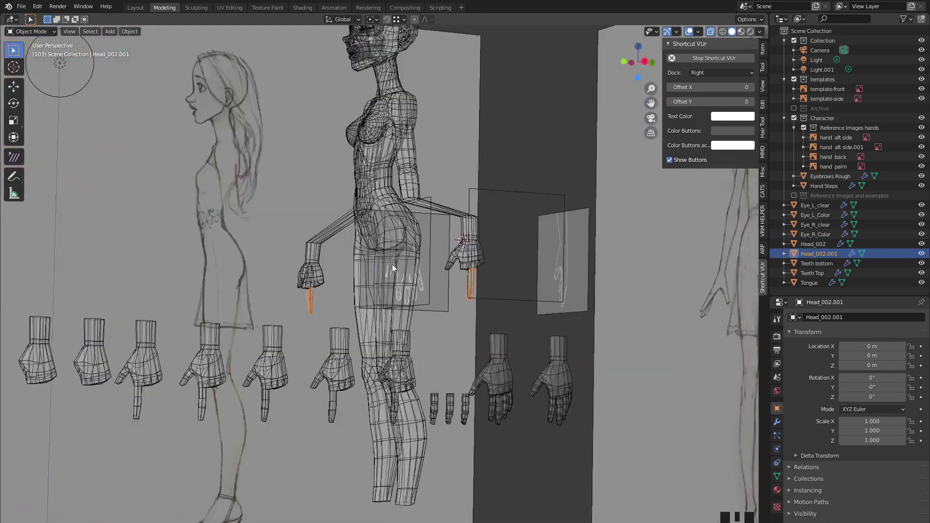
key(Tab)
key(l)
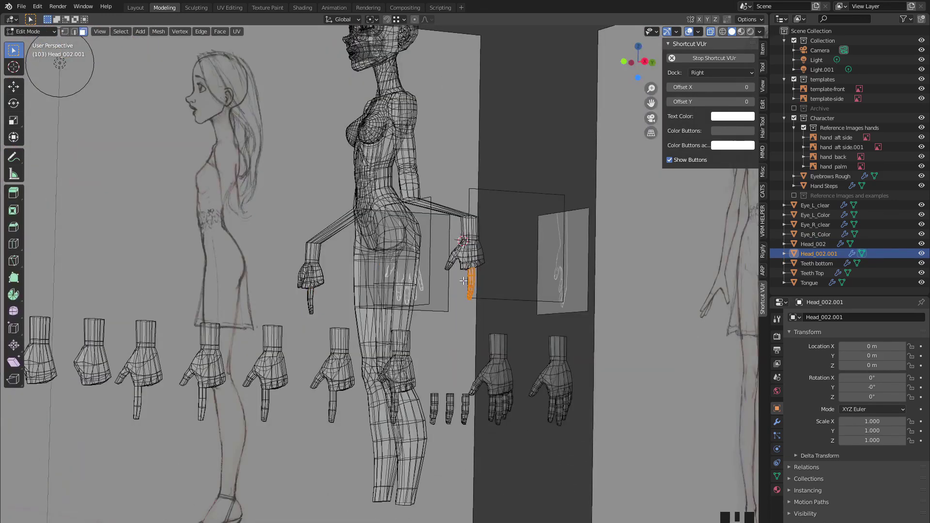
scroll(472, 285, up, 2)
key(Tab)
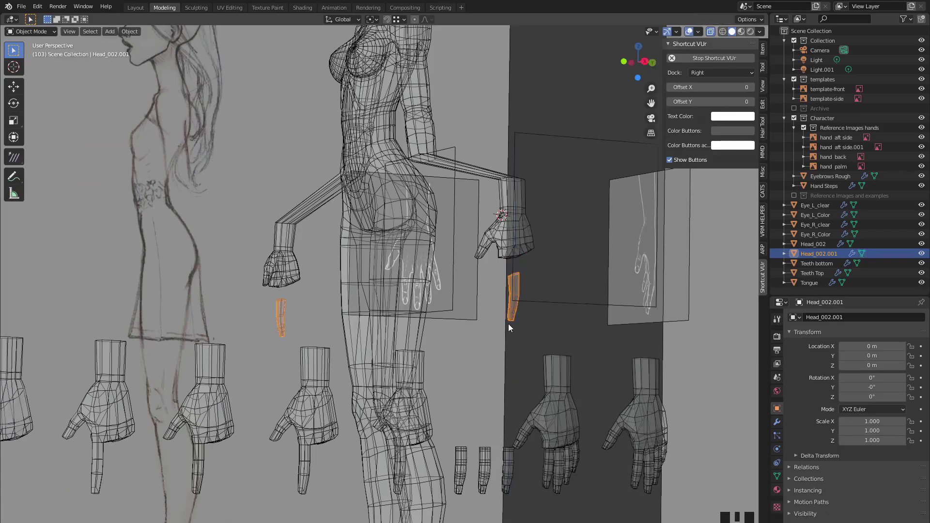
Step: Switch the viewport to Material Preview shading and open the Hand Steps example object in Edit Mode
scroll(507, 324, up, 3)
click(743, 32)
scroll(555, 202, down, 4)
click(416, 460)
shift+middle_drag(417, 460, 327, 224)
scroll(318, 173, up, 4)
key(Tab)
Step: Examine the joint loops, fingertip and nail faces of the three separate example fingers in vertex mode
scroll(328, 224, up, 5)
key(l)
key(l)
click(405, 388)
scroll(405, 388, down, 3)
middle_drag(405, 388, 371, 312)
middle_drag(294, 257, 291, 278)
key(1)
middle_drag(337, 216, 334, 206)
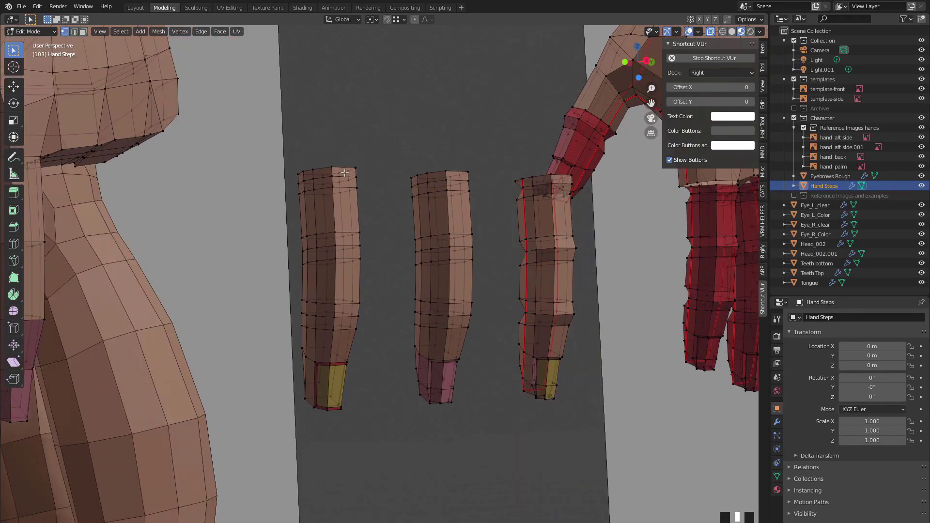
middle_drag(341, 238, 327, 172)
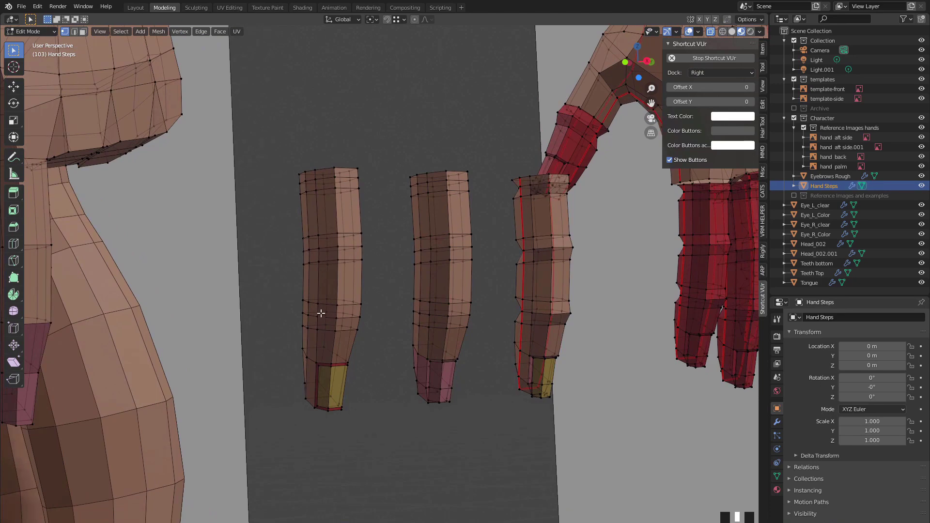
Step: Examine the nail faces and surrounding edge loops at the tip of the first example finger
middle_drag(334, 307, 336, 269)
scroll(365, 342, up, 5)
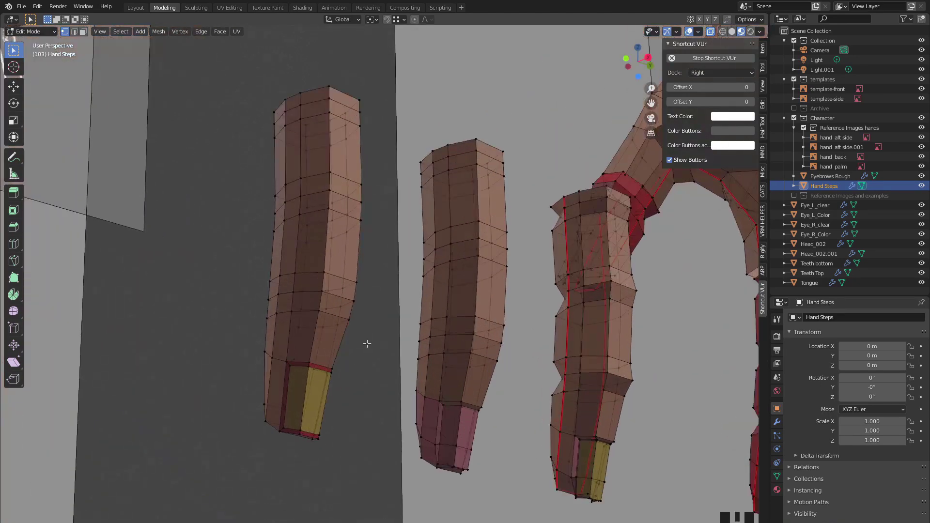
middle_drag(304, 398, 354, 339)
scroll(351, 290, up, 4)
middle_drag(349, 246, 504, 291)
mouse_move(387, 284)
middle_down()
mouse_move(452, 277)
mouse_move(458, 245)
middle_up()
scroll(458, 243, up, 2)
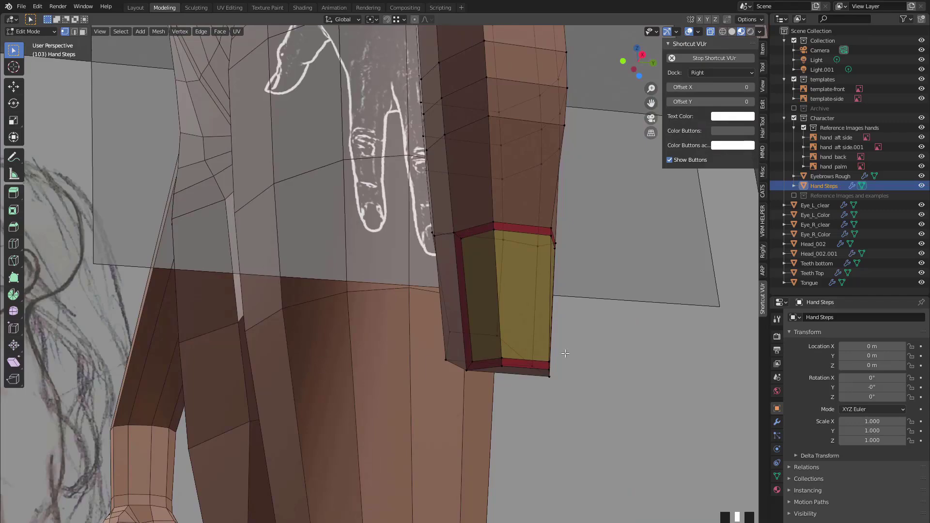
Step: Switch Edit Mode from the example fingers to the separated finger object, frame it and clear its selection
scroll(535, 295, down, 12)
middle_drag(436, 97, 416, 236)
click(449, 226)
key(KP_Decimal)
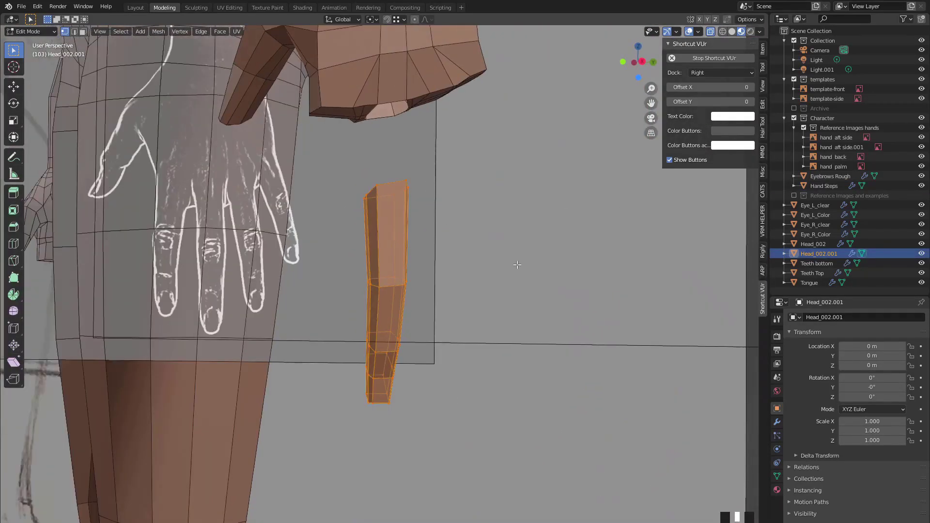
click(639, 373)
middle_drag(640, 374, 359, 177)
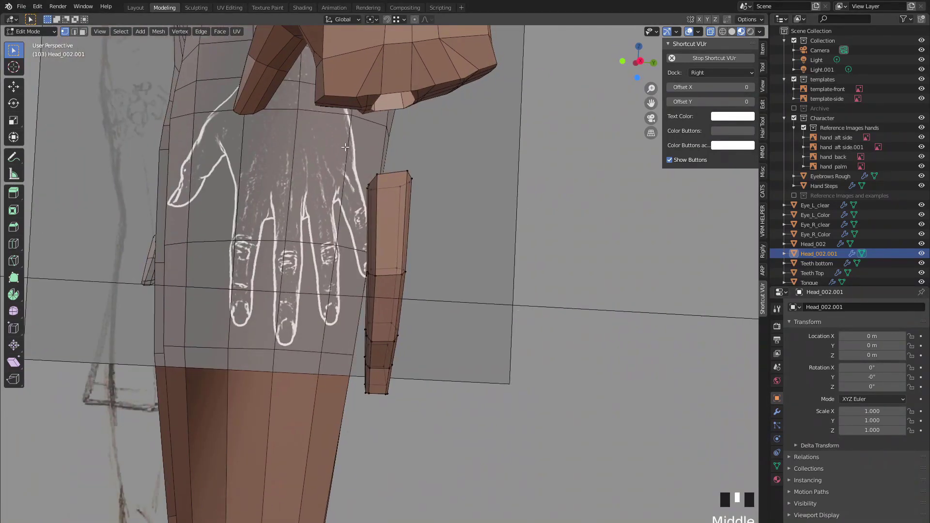
middle_drag(383, 221, 383, 188)
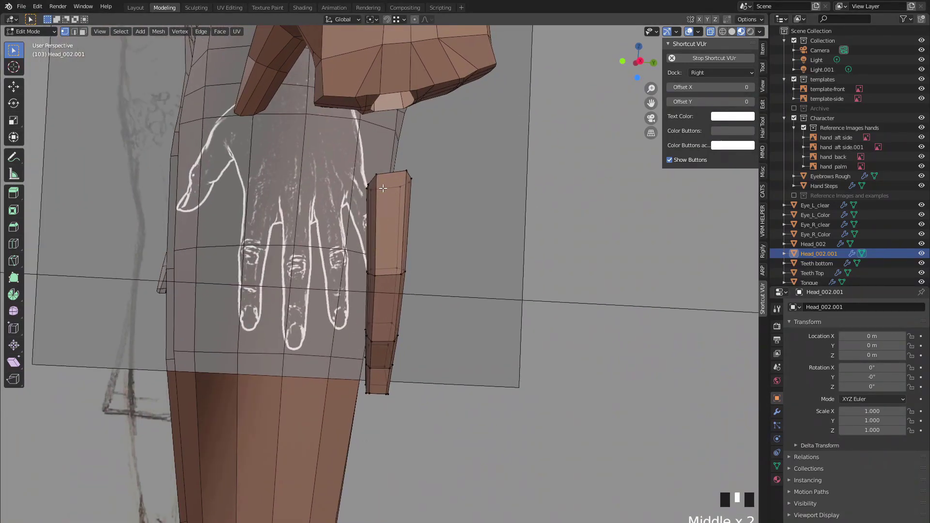
Step: Select the vertex ring at the finger's upper open end and flatten it with a Z scale of 0 in front view
drag(371, 163, 429, 209)
middle_drag(424, 215, 660, 84)
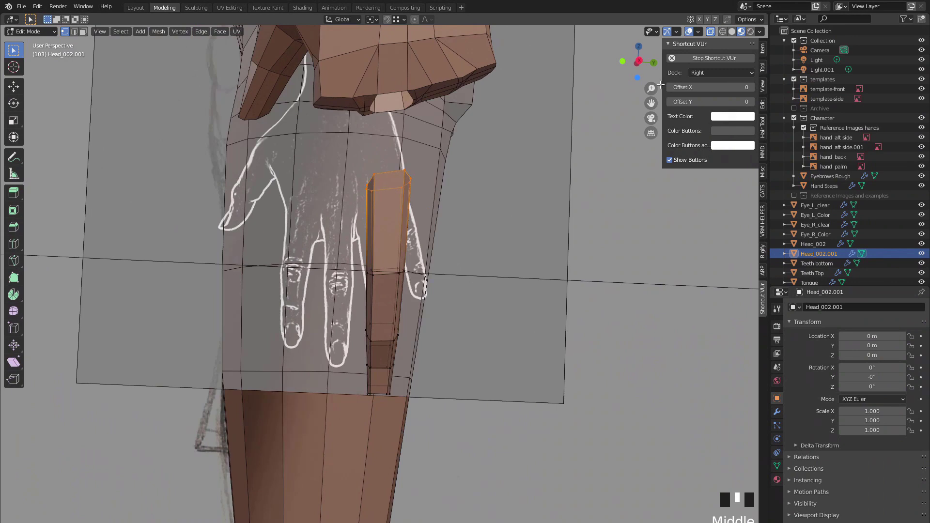
click(638, 61)
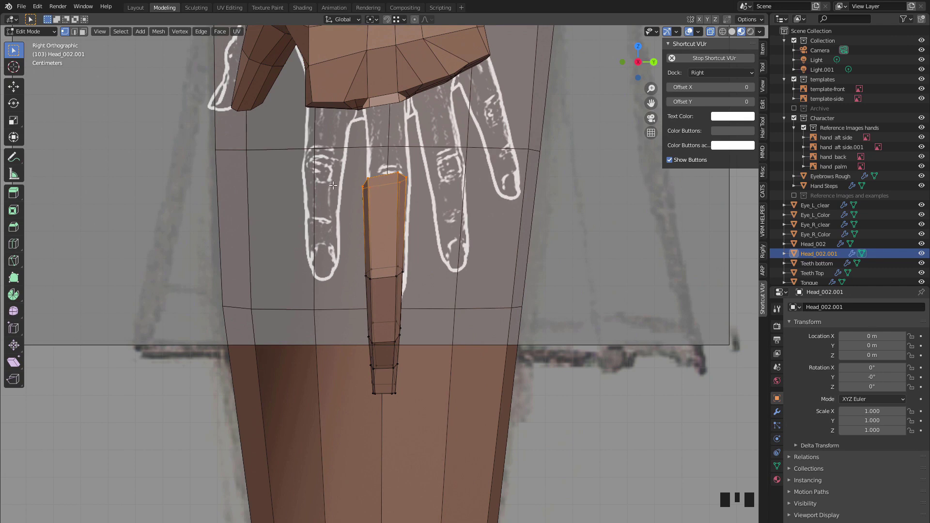
middle_drag(262, 217, 460, 208)
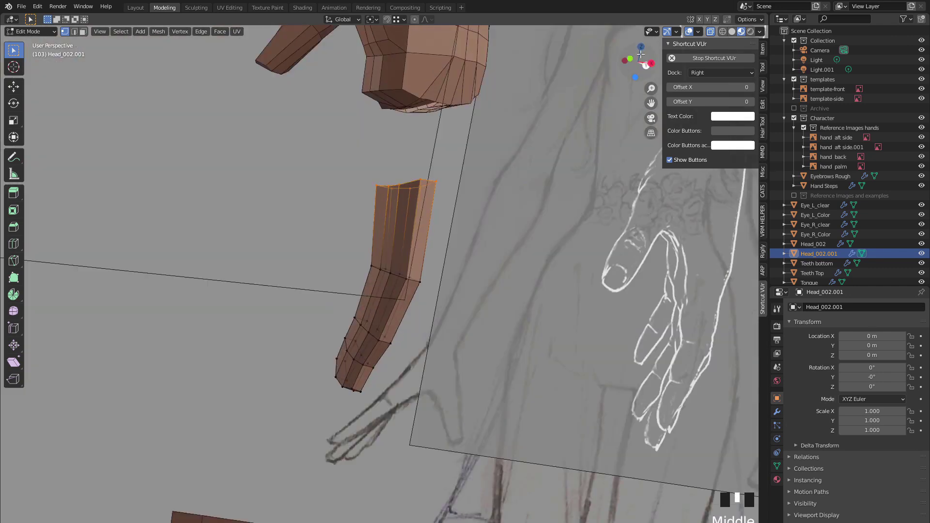
click(639, 61)
scroll(370, 165, up, 1)
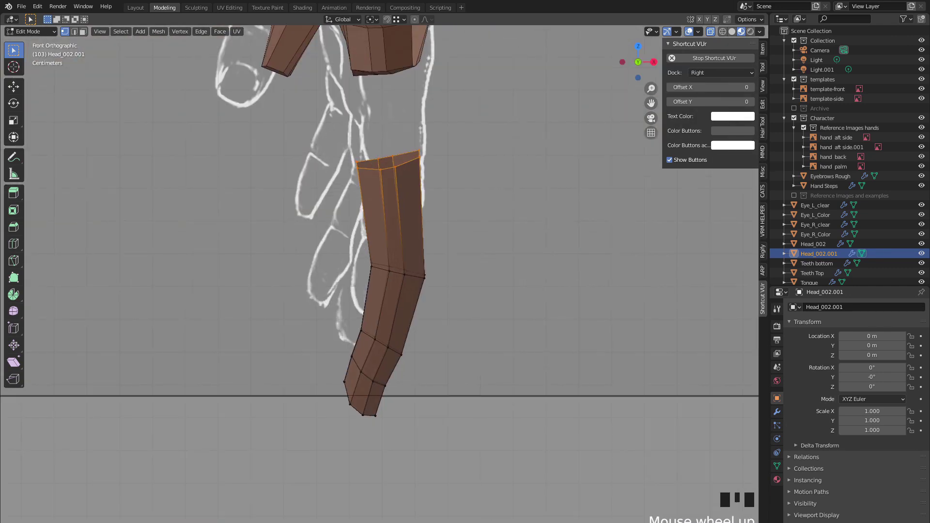
key(s)
key(z)
key(0)
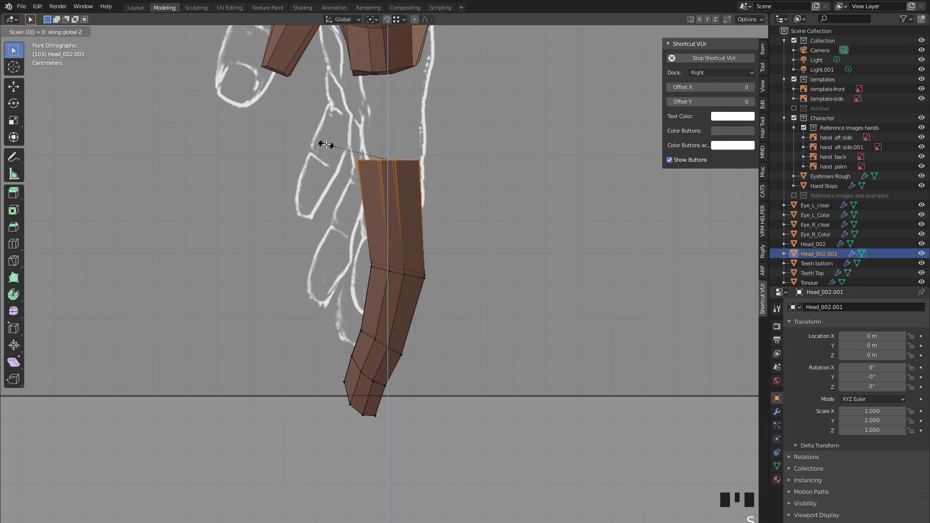
key(Return)
Step: Tilt the flattened upper ring across the finger and widen it along global X by a factor of about 1.14
key(r)
click(322, 166)
key(s)
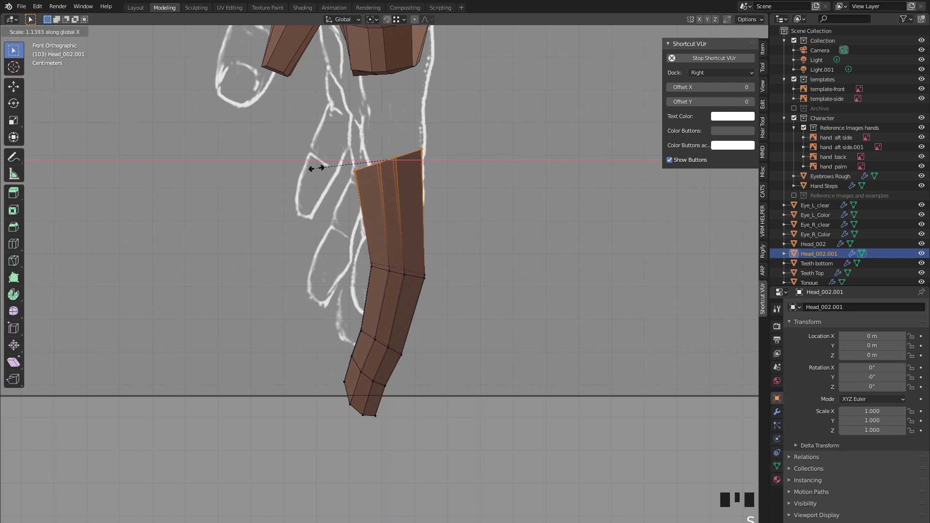
click(314, 166)
Step: Select the finger's middle joint loop and flatten it with a Z scale of 0
alt+click(392, 270)
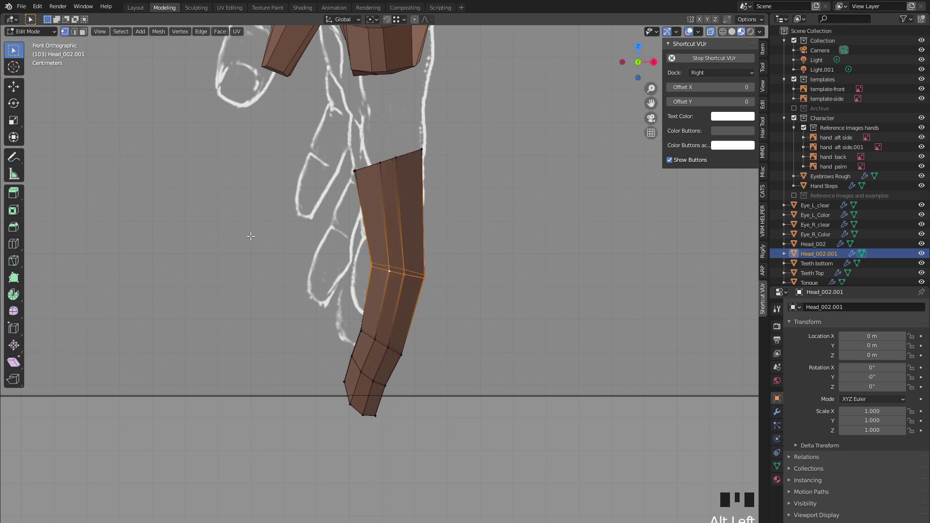
key(s)
key(z)
key(0)
key(Return)
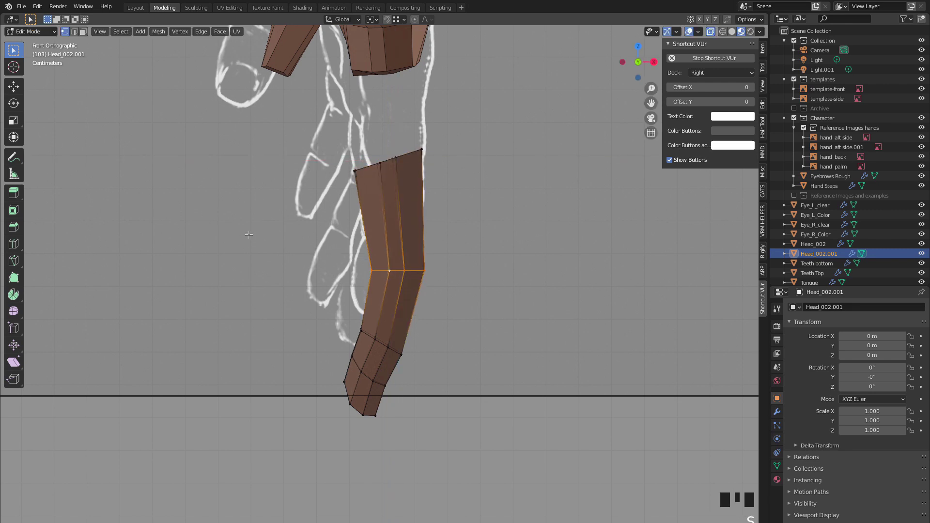
Step: Rotate the flattened middle joint loop to follow the finger's bend and widen it slightly
key(r)
click(257, 208)
key(s)
click(252, 208)
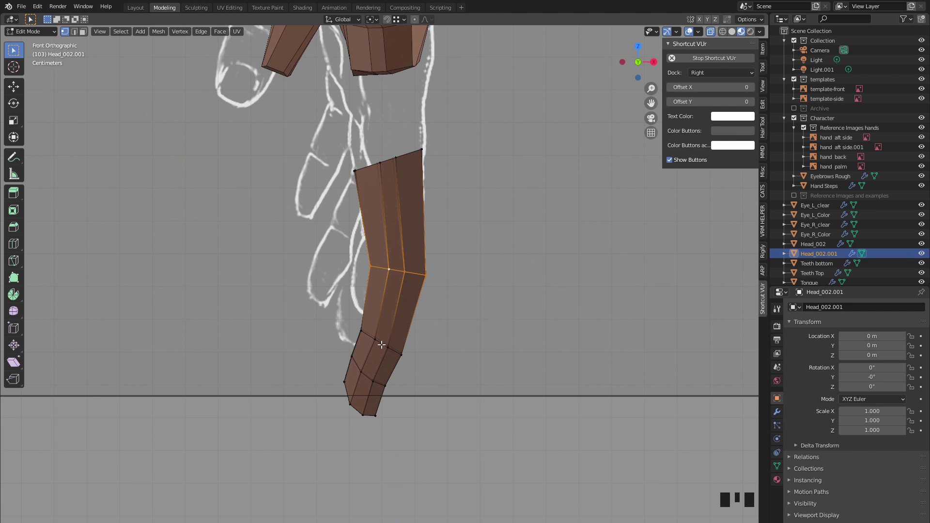
Step: Select the finger's lower joint loop and flatten it with a Z scale of 0
alt+click(382, 345)
key(s)
key(z)
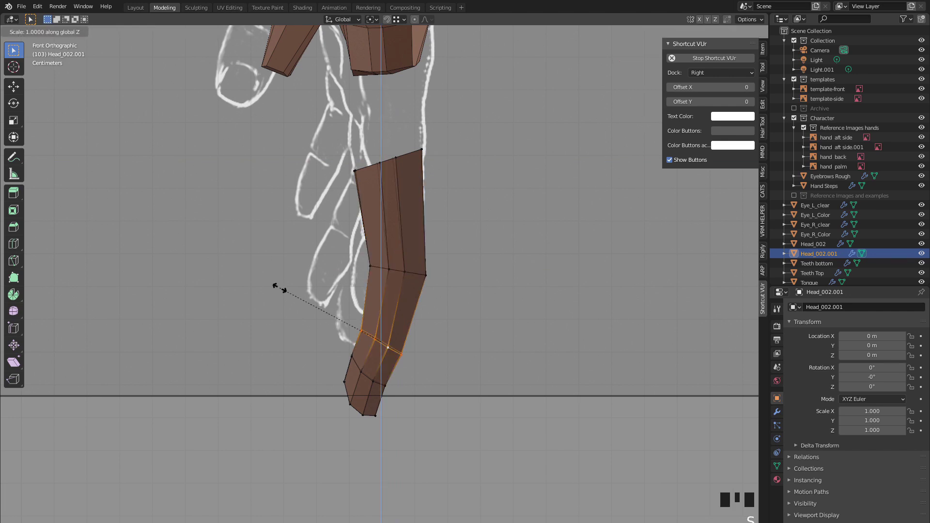
key(0)
key(Return)
Step: Tilt the flattened lower joint loop to follow the bend and widen it along global X by about 1.13 and 1.07
key(r)
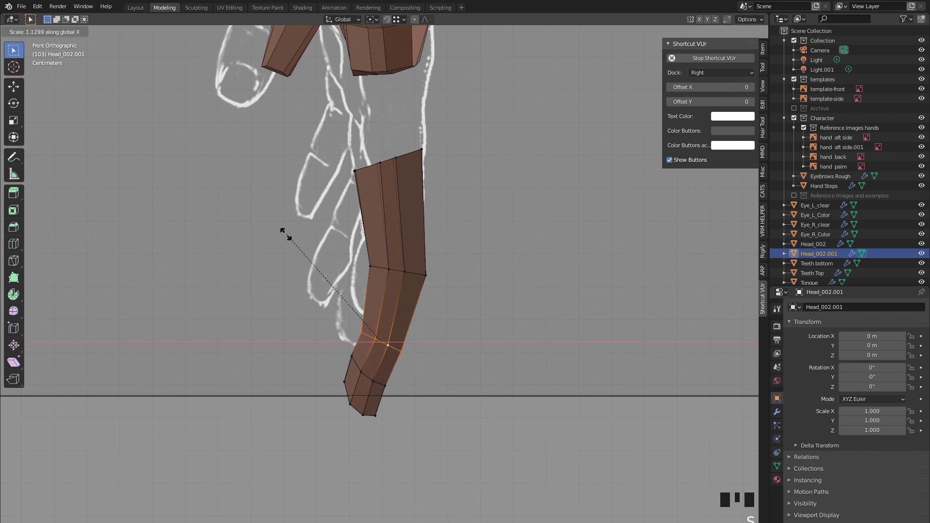
click(283, 234)
key(r)
click(291, 228)
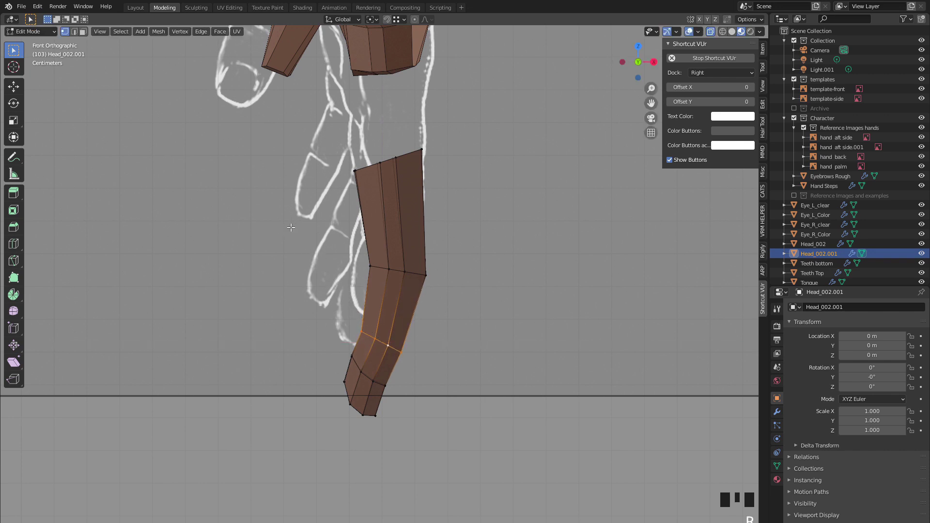
key(s)
key(x)
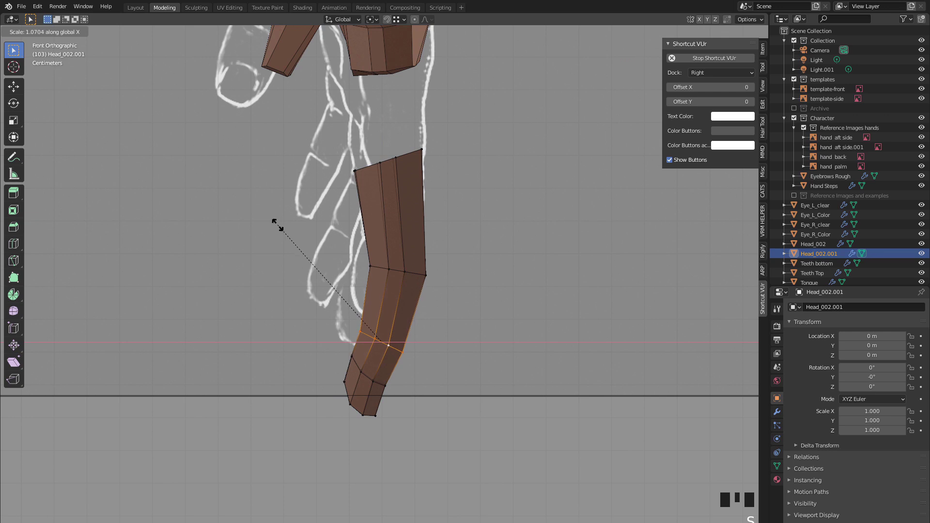
click(274, 225)
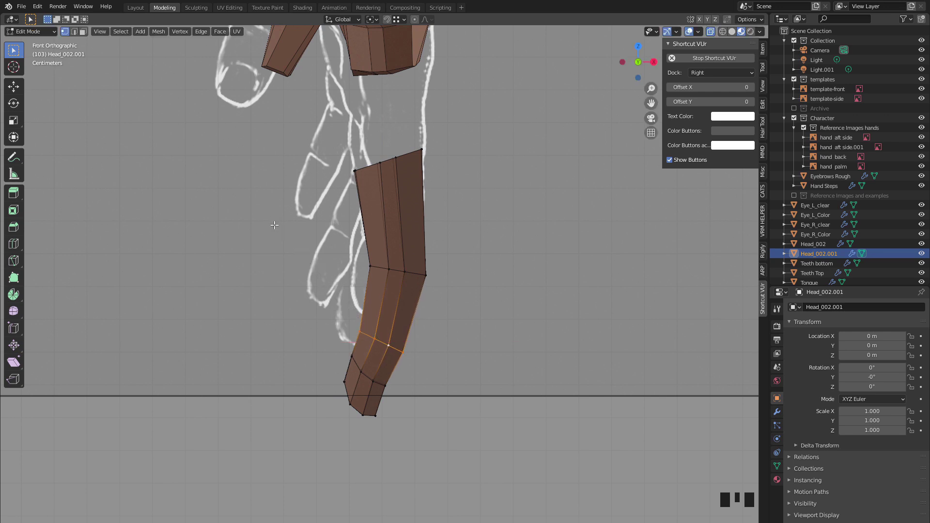
Step: Level the first opposite vertex pairs on the finger's last segment by scaling each pair flat along Z
drag(344, 349, 395, 411)
middle_drag(450, 356, 305, 363)
middle_drag(392, 333, 407, 310)
scroll(407, 272, up, 3)
click(469, 290)
shift+click(470, 295)
key(s)
key(z)
click(405, 314)
shift+click(405, 314)
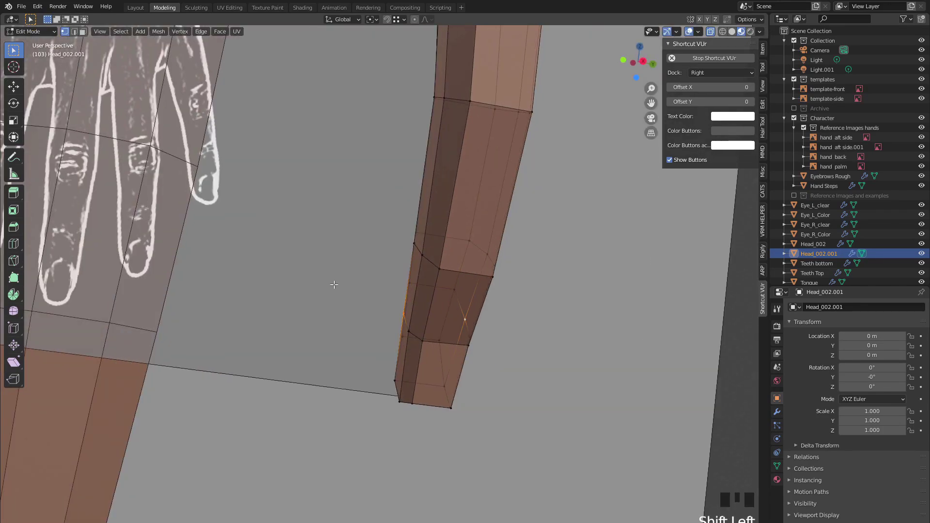
key(shift+r)
Step: Repeat the Z flattening on the next vertex pairs of the loop halfway along the last finger segment
middle_drag(366, 327, 401, 342)
click(408, 330)
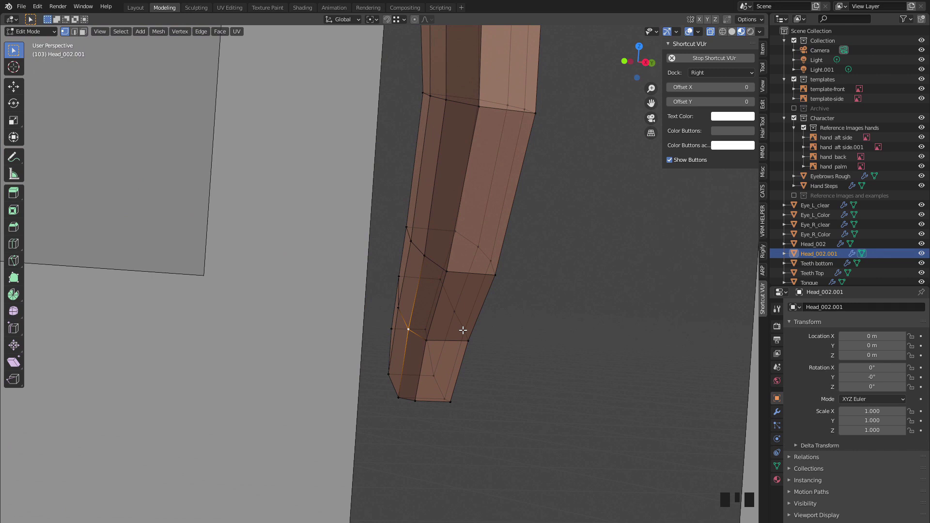
shift+click(463, 330)
key(shift+r)
click(426, 342)
shift+click(467, 341)
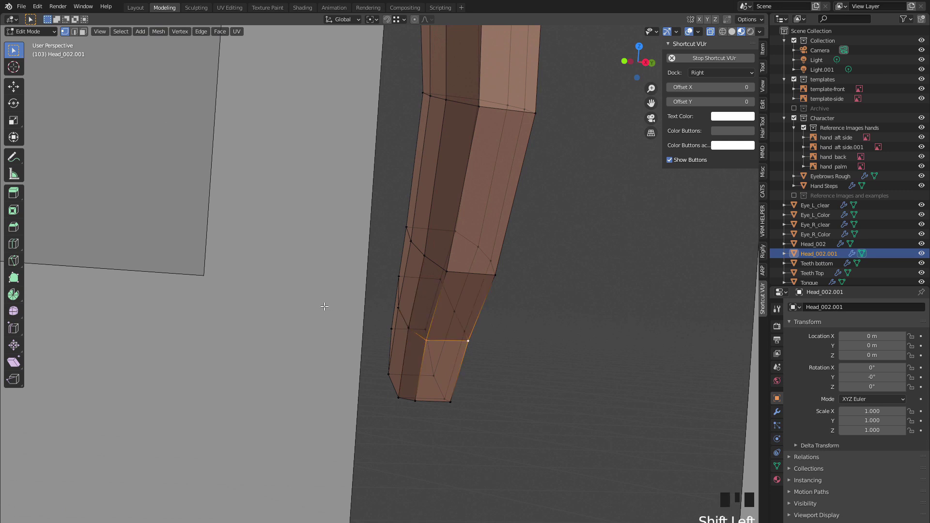
Step: Level the opposite vertex pairs around the fingertip's end by repeating the Z flattening on each pair
middle_drag(374, 354, 377, 367)
click(388, 371)
shift+click(431, 370)
click(398, 394)
shift+click(443, 393)
click(428, 403)
shift+click(447, 401)
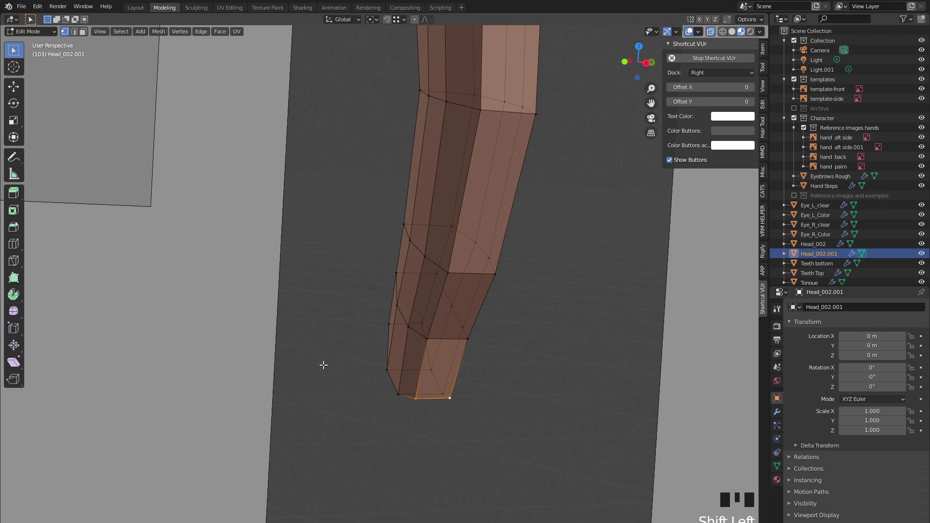
Step: In edge mode, bevel the finger's middle joint loop into a narrow band with two segments
scroll(368, 322, down, 7)
middle_drag(368, 261, 393, 274)
scroll(411, 321, up, 2)
key(2)
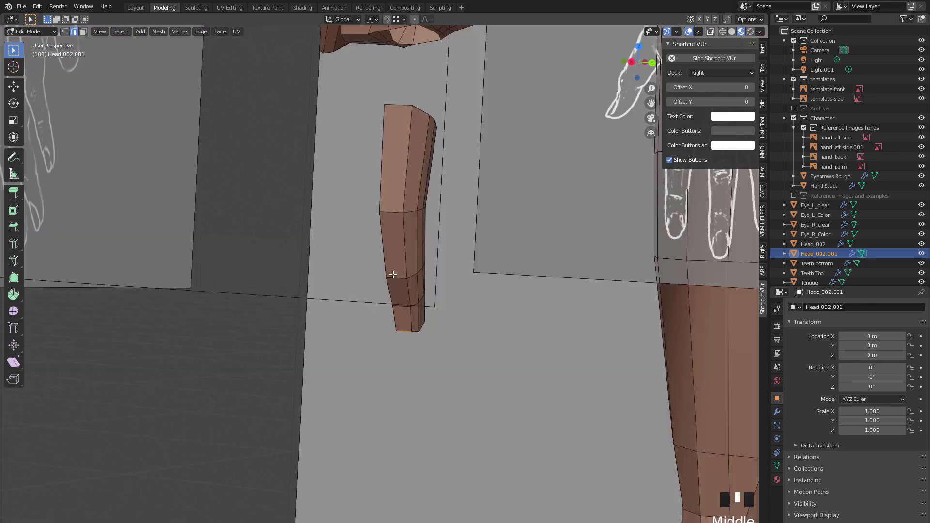
click(383, 213)
alt+click(378, 212)
key(ctrl+b)
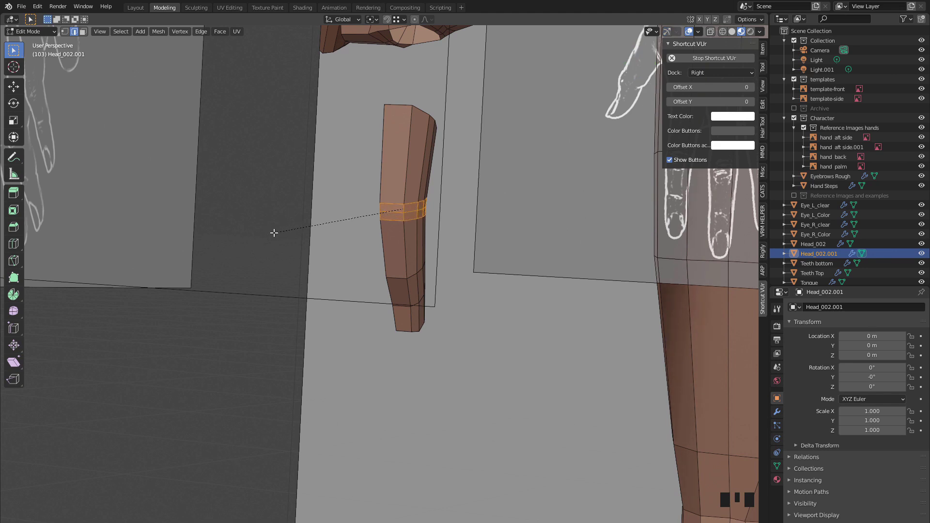
click(276, 229)
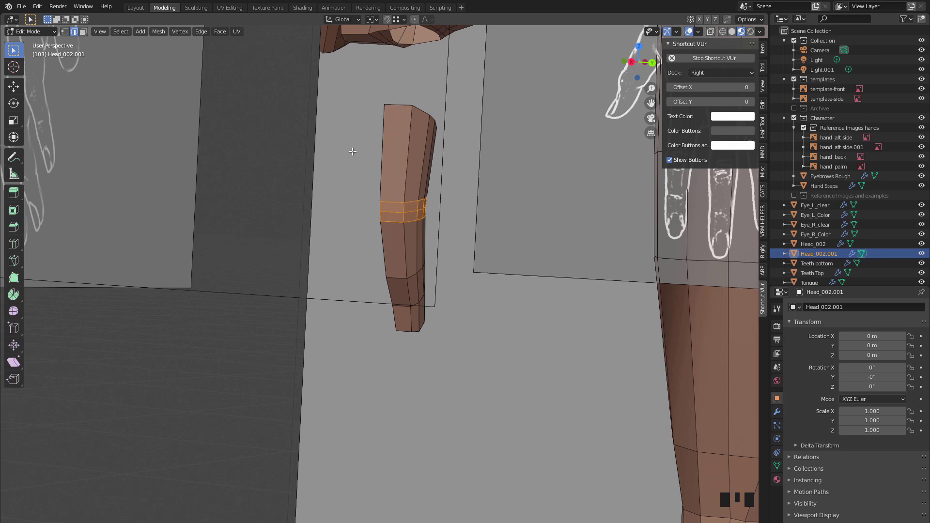
Step: Add two loop cuts around the uppermost finger segment and slide both close to its open end
key(ctrl+r)
click(407, 158)
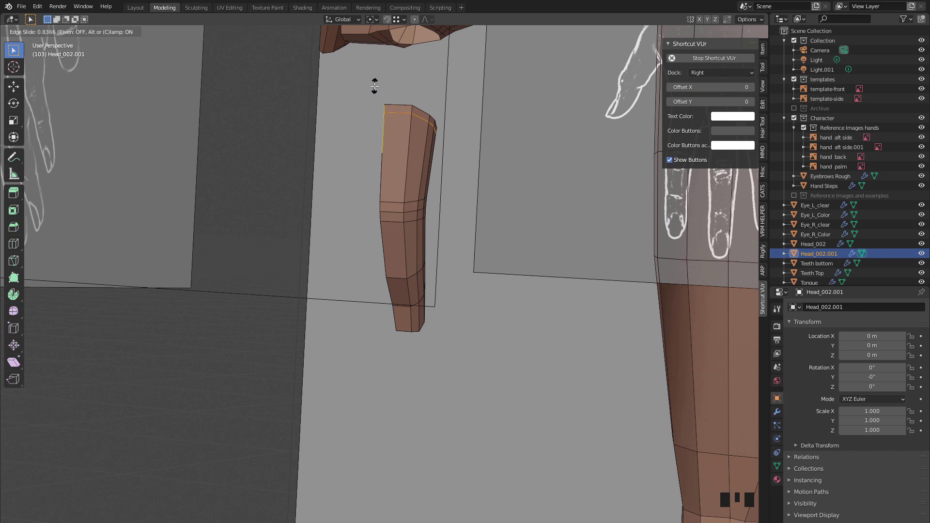
click(375, 86)
key(ctrl+r)
click(387, 133)
click(384, 101)
Step: Add a loop cut around the finger's middle segment and slide it to just above the lower joint
middle_drag(344, 308, 404, 252)
scroll(415, 239, up, 2)
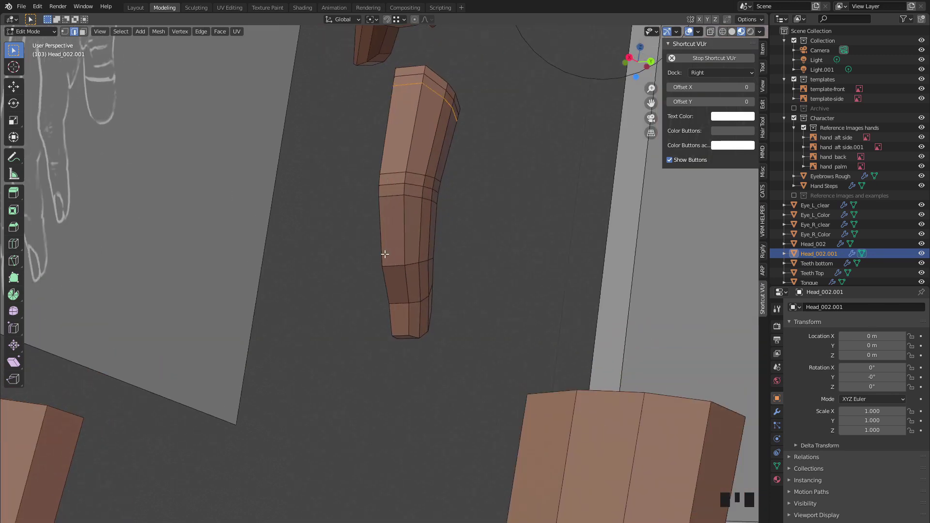
key(shift+r)
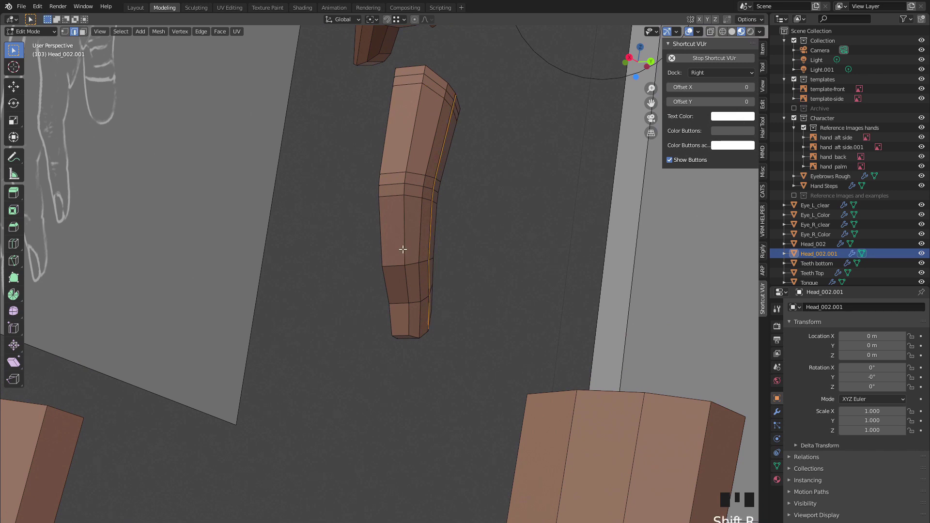
middle_drag(353, 241, 349, 253)
click(380, 253)
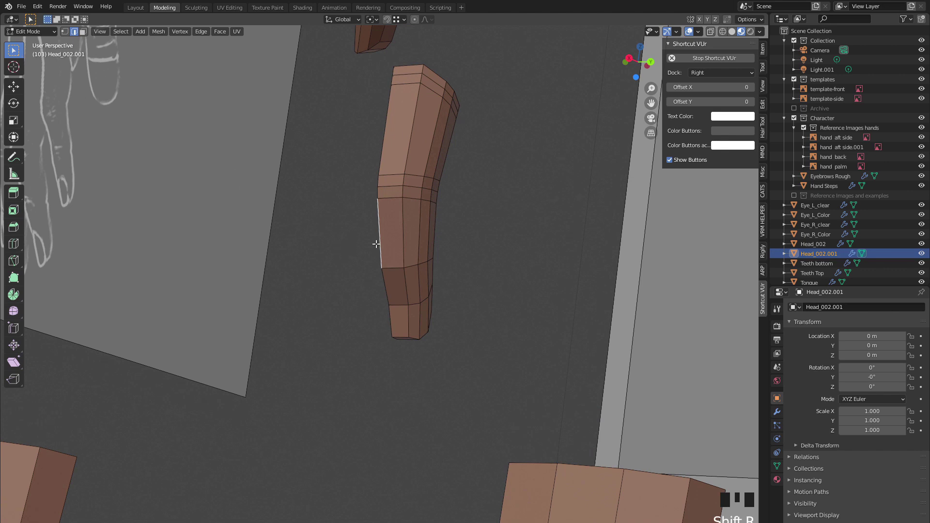
middle_drag(346, 245, 364, 263)
key(ctrl+r)
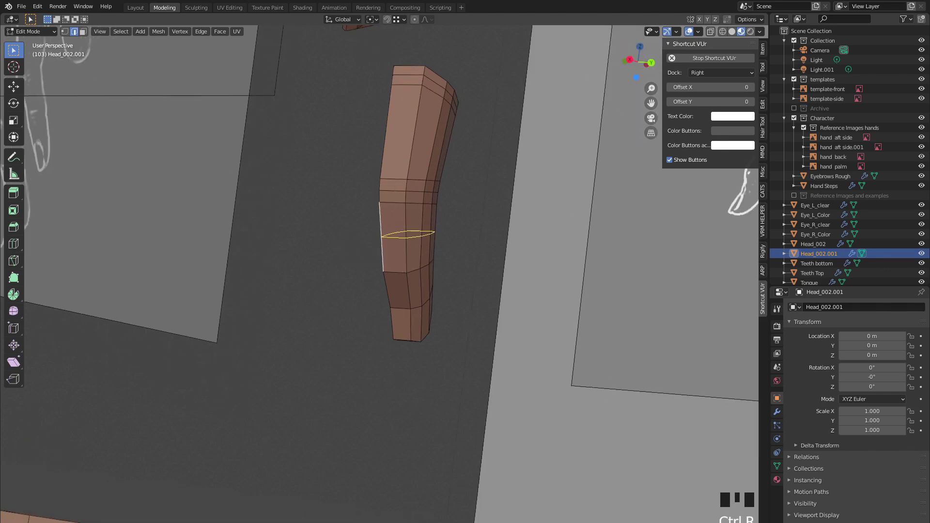
click(377, 250)
click(373, 277)
middle_drag(373, 276, 350, 265)
key(ctrl+r)
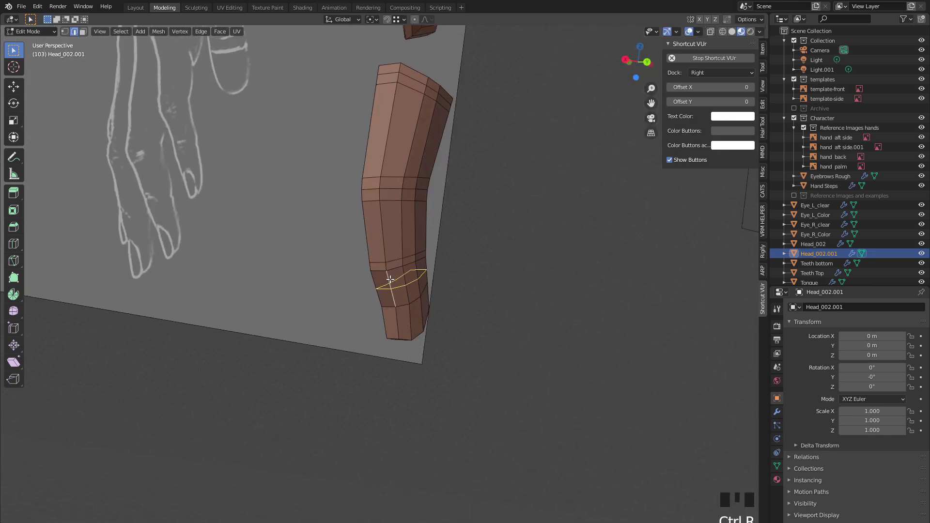
click(384, 276)
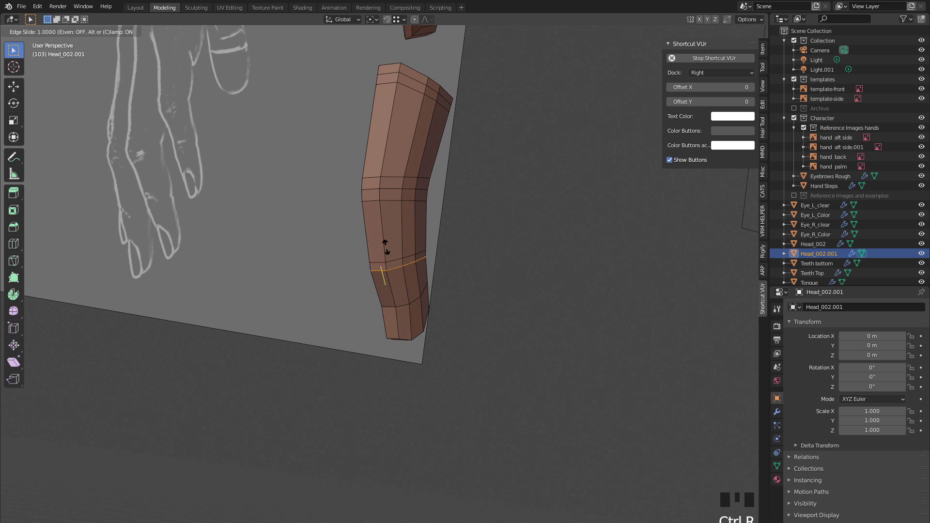
click(384, 258)
key(ctrl+z)
key(ctrl+r)
click(381, 250)
click(379, 269)
key(ctrl+z)
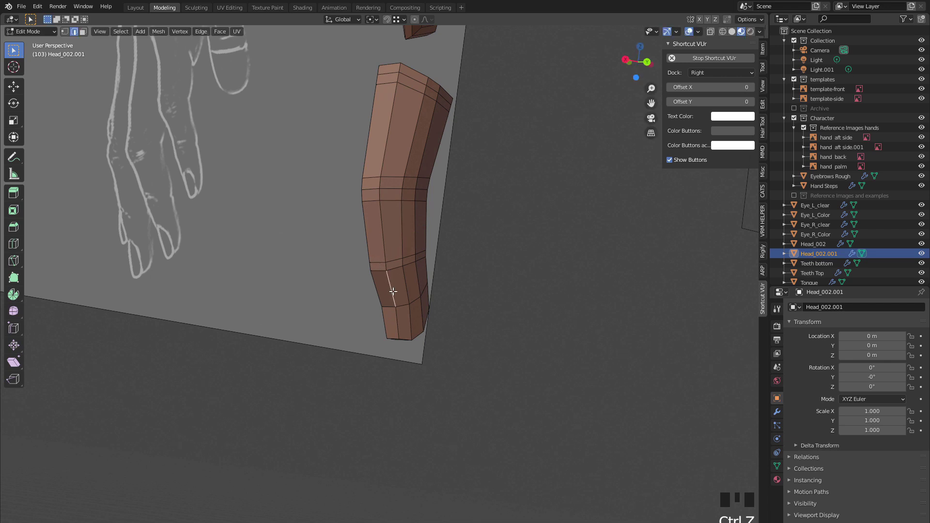
Step: Add a loop cut around the fingertip segment and slide it up to just below the lower joint
key(ctrl+r)
click(386, 271)
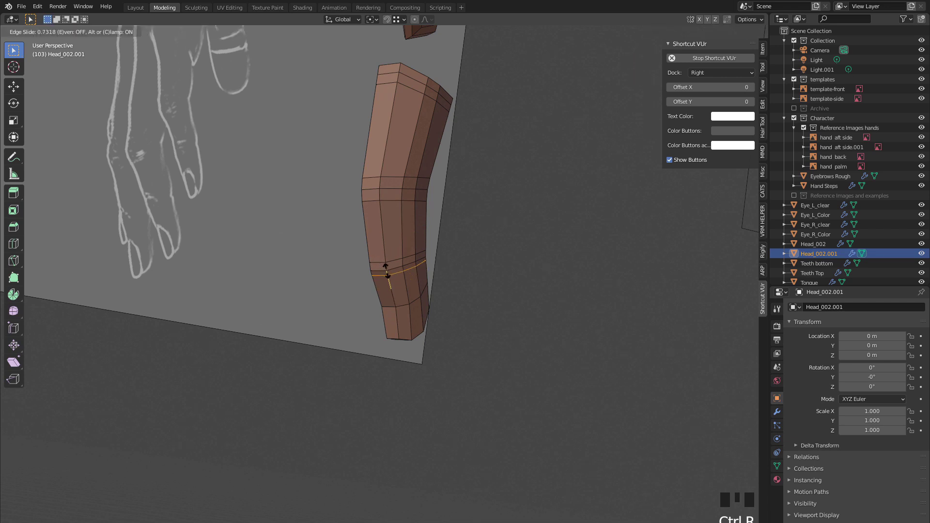
click(391, 269)
Step: Select the centre loops of both finger joints and the loop near the open end, and shift them about 0.0006 m along X
alt+click(389, 268)
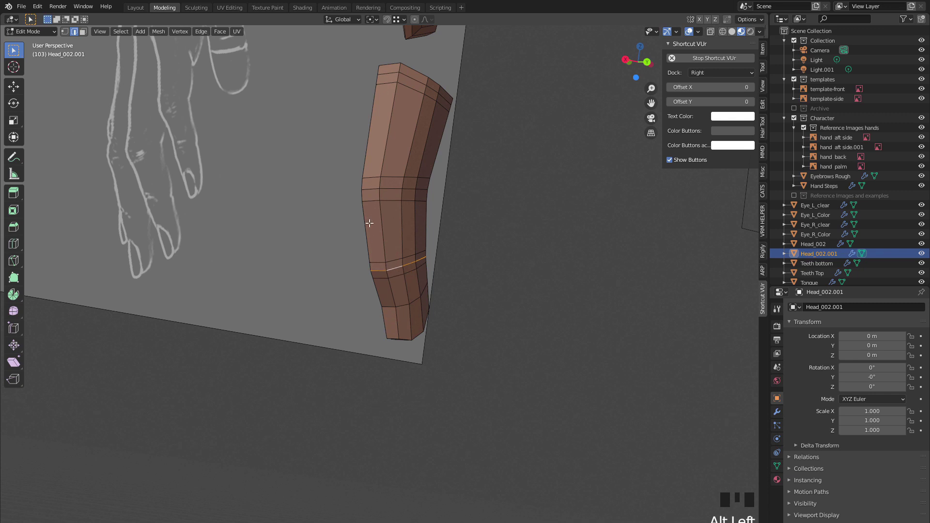
alt+shift+click(389, 191)
alt+shift+click(404, 82)
middle_drag(386, 220, 285, 210)
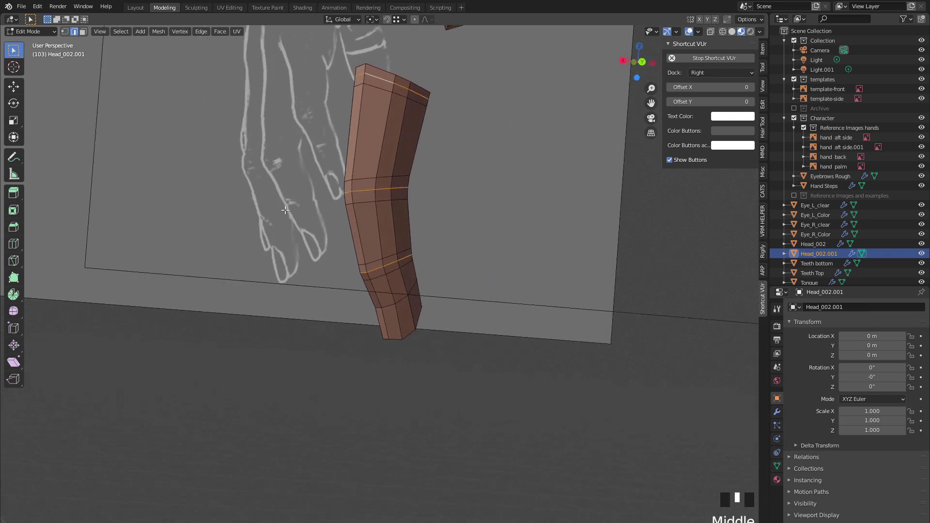
key(g)
key(x)
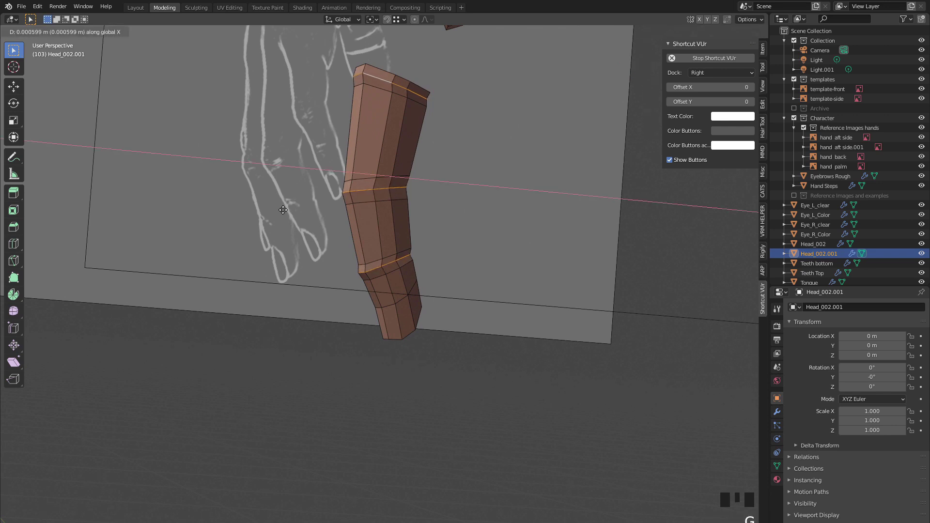
click(283, 210)
Step: In front view with solid shading and X-ray, select the whole finger and raise it along Z onto the hand sketch's front finger
middle_drag(284, 209, 590, 127)
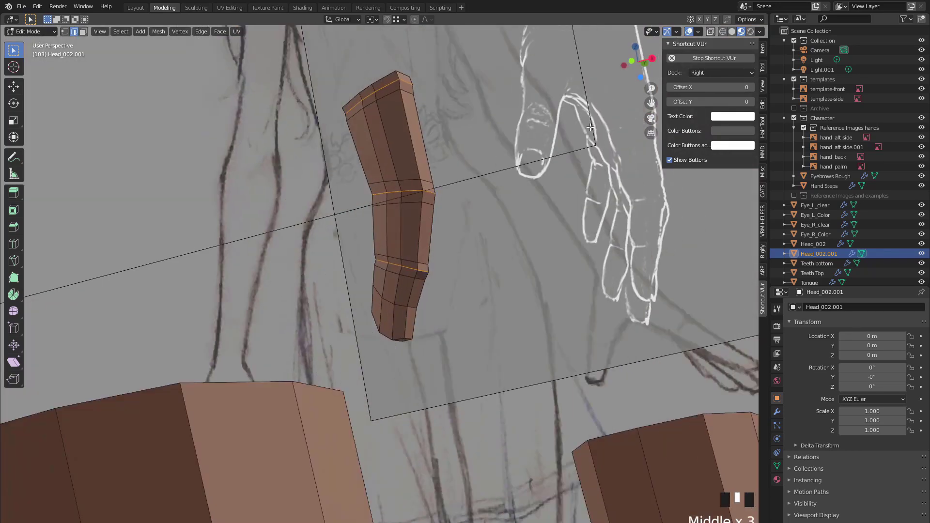
click(645, 64)
scroll(489, 152, down, 3)
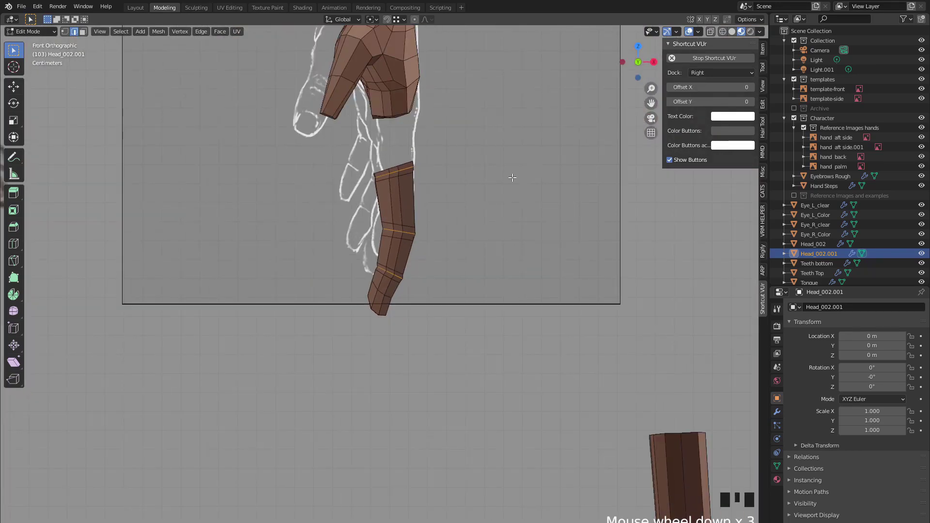
click(731, 31)
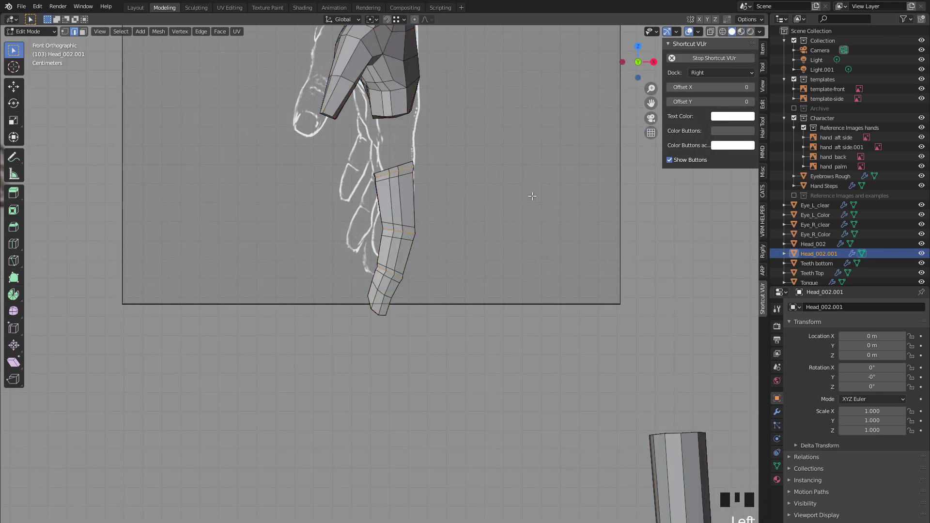
key(alt+z)
mouse_move(461, 354)
mouse_down()
mouse_move(427, 316)
mouse_move(330, 148)
mouse_up()
key(g)
key(z)
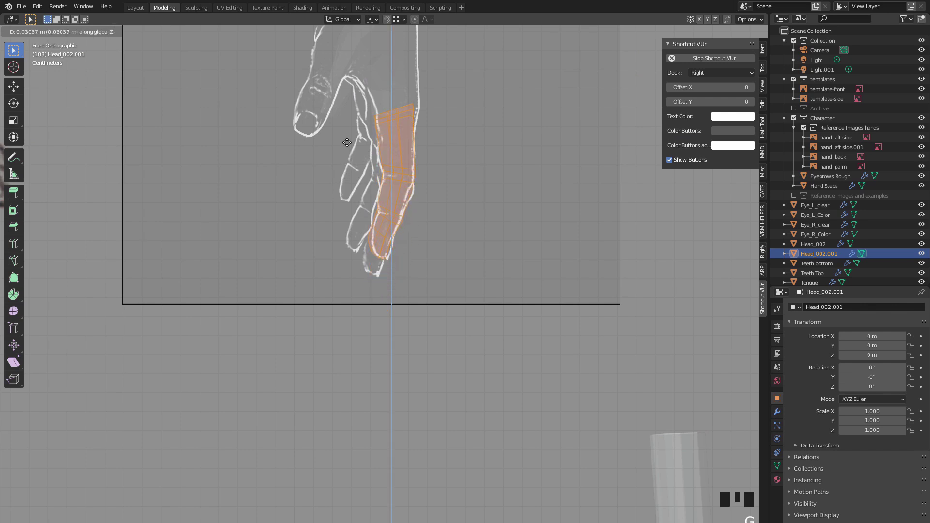
click(344, 138)
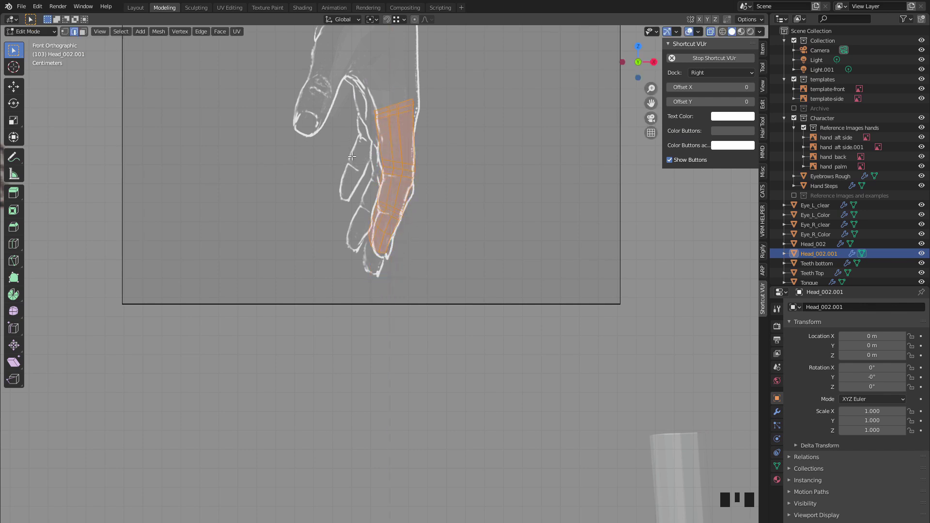
Step: Fine-tune the selected finger's position so its joints line up with the joint creases in the sketch
key(KP_Decimal)
scroll(365, 212, up, 2)
scroll(328, 226, up, 1)
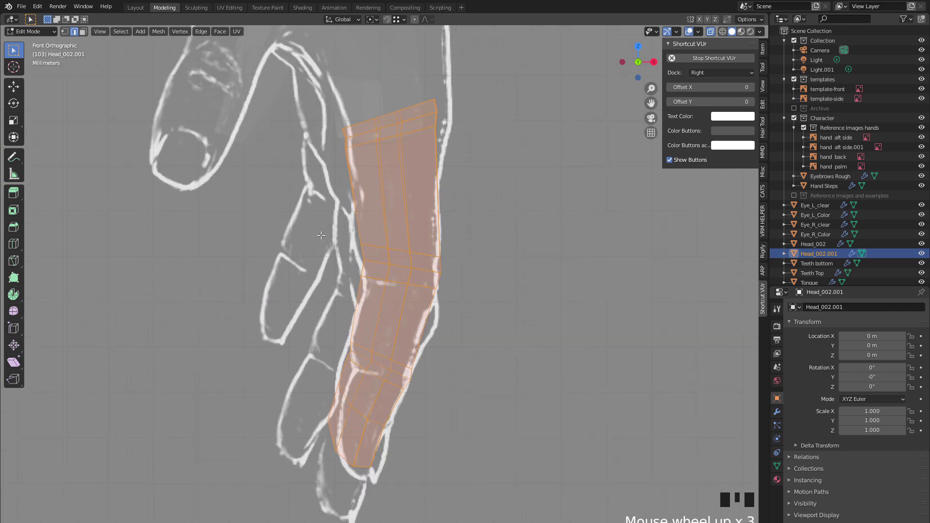
key(g)
click(317, 248)
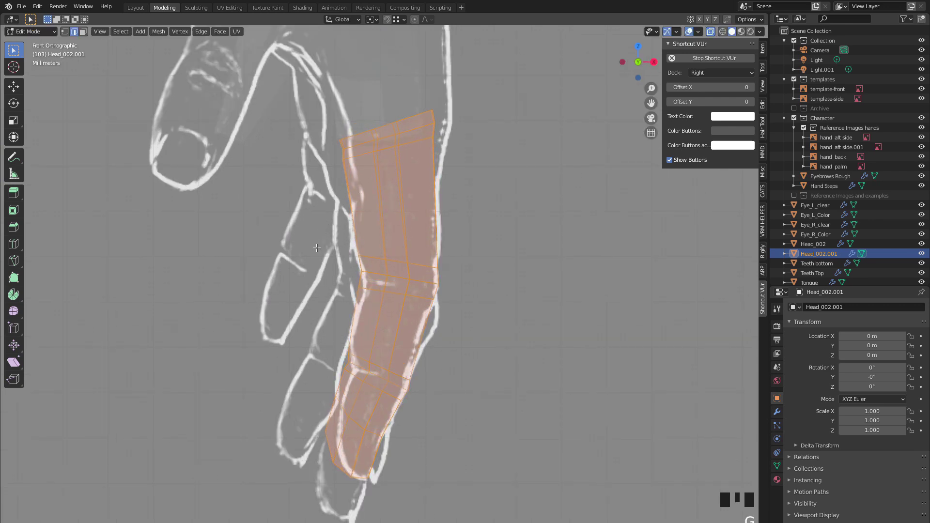
Step: Rotate the middle joint's vertex loops to match the sketched crease and nudge their inner-side vertices into the outline
key(1)
alt+click(339, 264)
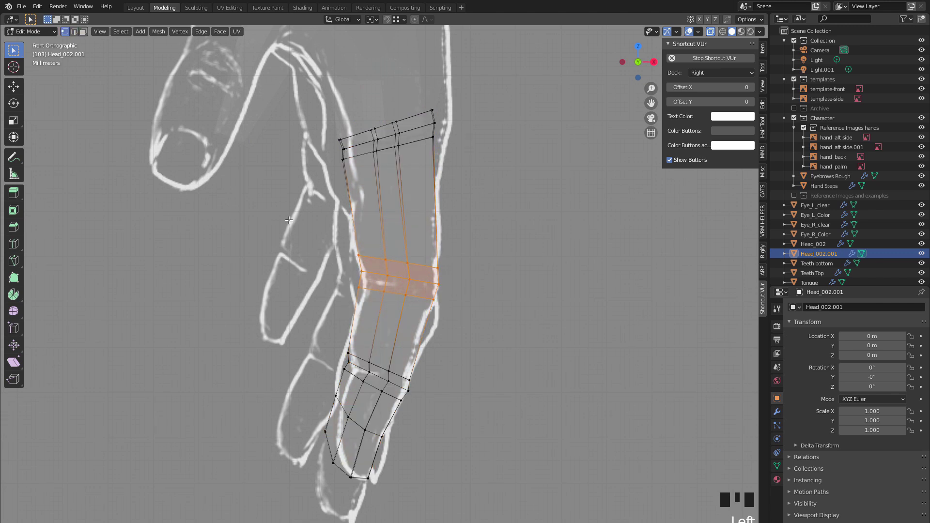
key(r)
click(290, 233)
drag(296, 235, 366, 295)
key(g)
click(324, 288)
Step: Move the lower joint's inner-side vertices and the neighbouring vertex column to match the sketched joint crease
drag(331, 333, 368, 387)
key(g)
click(356, 383)
key(g)
click(368, 387)
drag(364, 356, 369, 388)
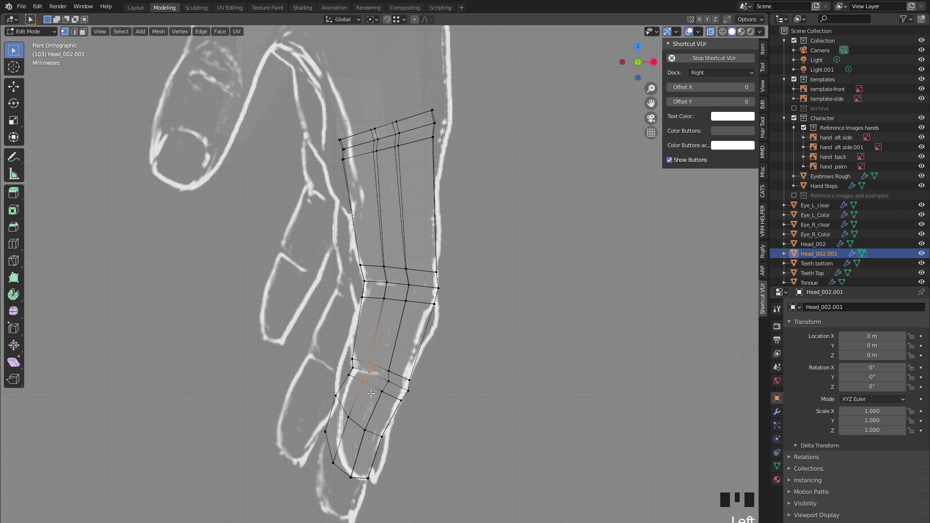
key(g)
click(373, 397)
Step: Move the lower joint's outer-side vertices to follow the sketched finger outline
shift+middle_drag(376, 413, 378, 345)
scroll(392, 311, up, 2)
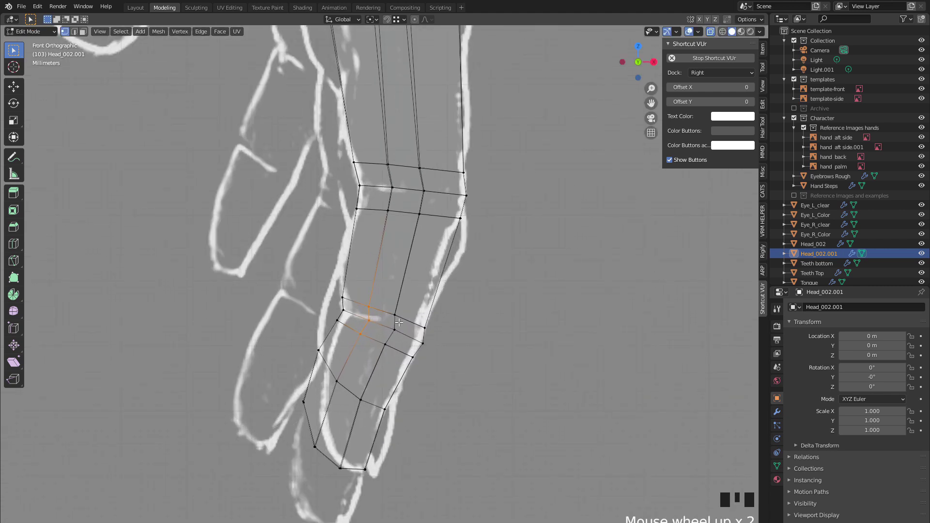
drag(431, 374, 413, 311)
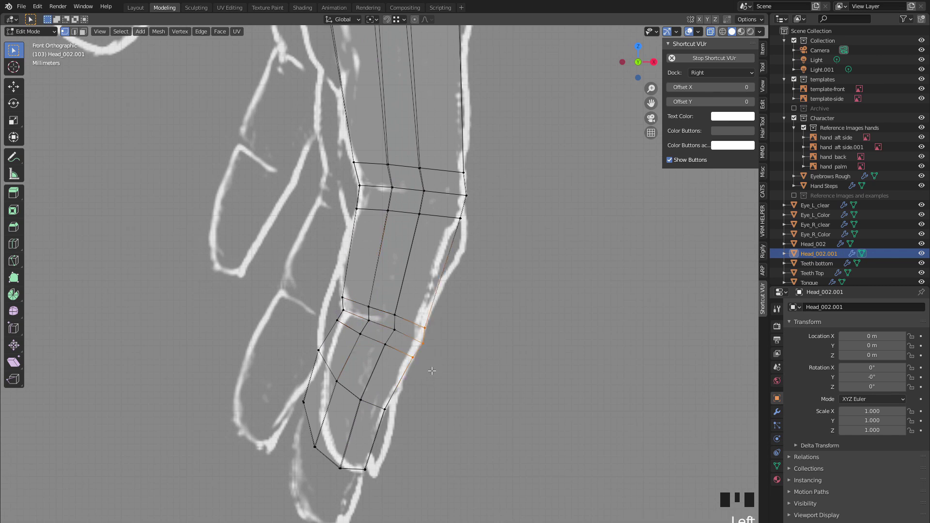
key(g)
click(432, 366)
Step: Pull the inner-side vertices near the fingertip's end inward to the sketched outline and refine the upper one
drag(278, 391, 327, 458)
key(g)
click(248, 401)
click(312, 394)
key(g)
click(319, 397)
Step: Reposition the inner-side and neighbouring vertices of the loop across the fingertip segment to fit the sketched outline
click(318, 350)
key(g)
click(341, 361)
click(341, 385)
key(g)
click(354, 395)
click(362, 401)
key(g)
key(Escape)
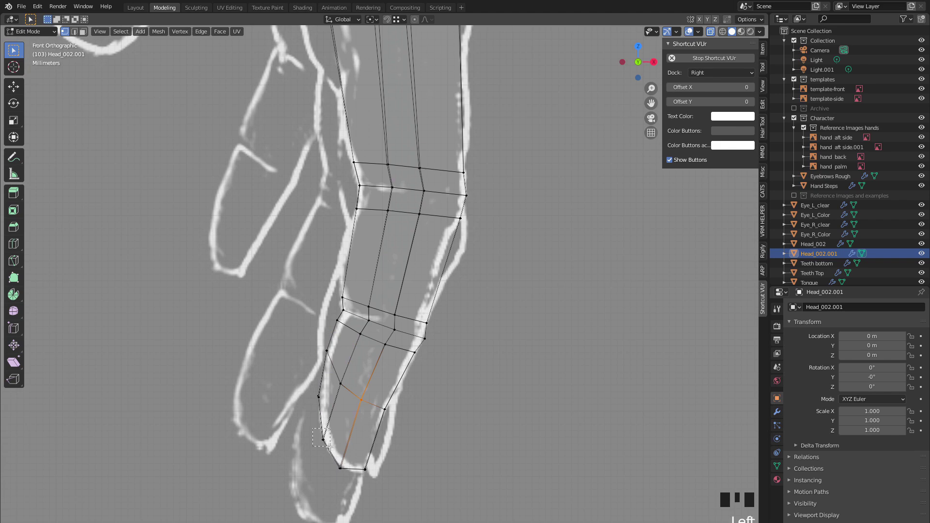
click(322, 440)
key(g)
key(Escape)
scroll(299, 418, down, 3)
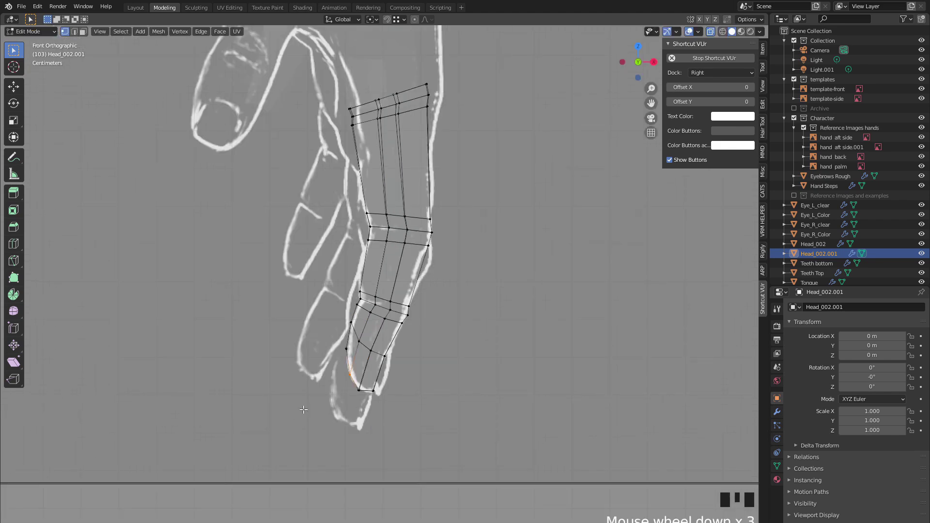
Step: Turn off X-ray, select the entire linked finger and lower it along Z clear of the palm
key(alt+z)
scroll(303, 409, down, 4)
scroll(315, 358, up, 2)
middle_drag(469, 307, 248, 305)
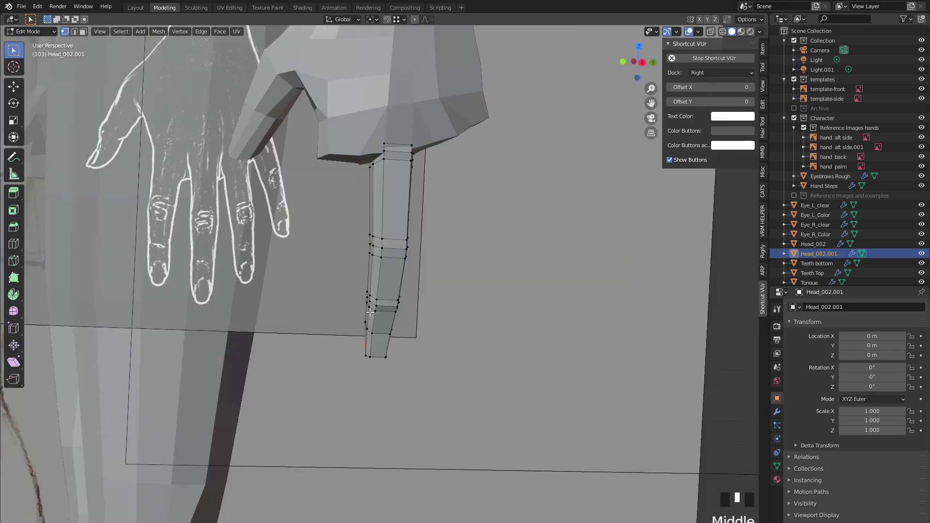
key(l)
key(g)
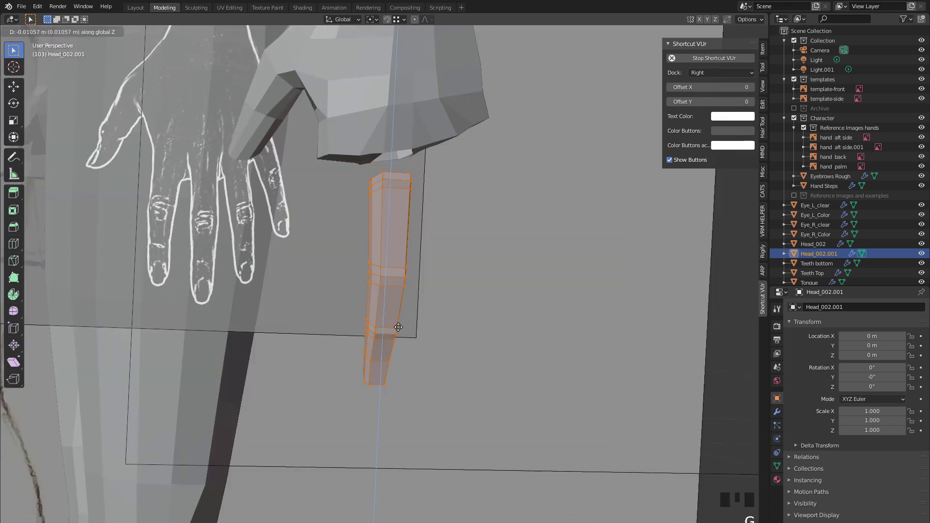
click(406, 359)
middle_drag(406, 358, 338, 361)
scroll(338, 362, down, 3)
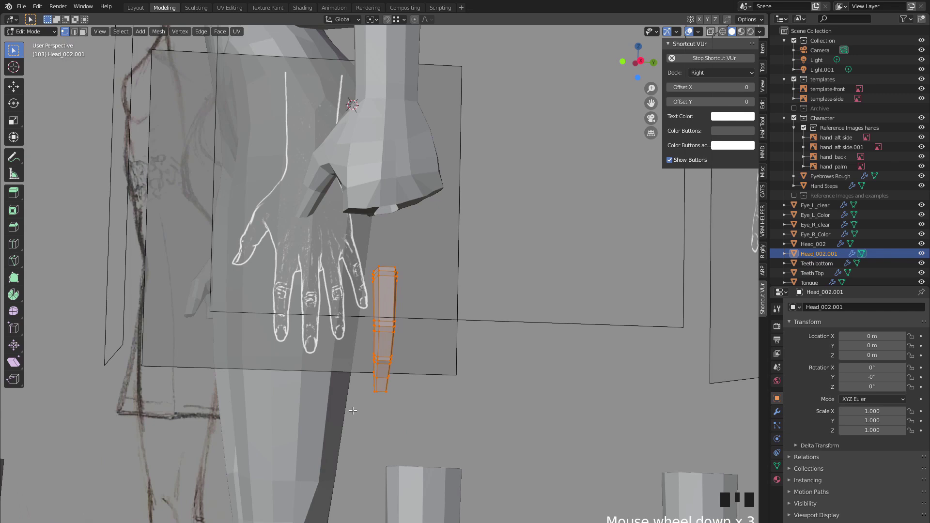
Step: In face mode, select the end faces on the back of the fingertip where the nail sits
key(3)
click(380, 388)
scroll(381, 388, down, 3)
middle_drag(381, 388, 449, 308)
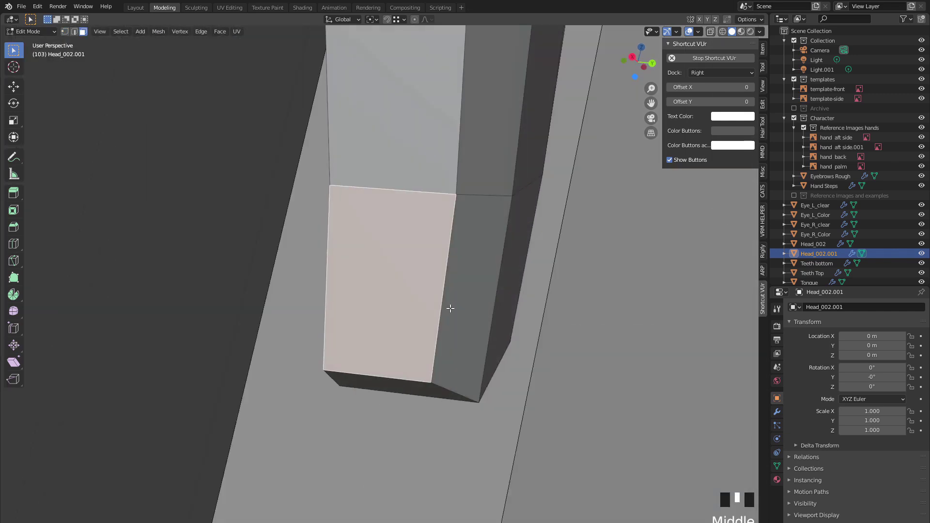
shift+click(451, 308)
middle_drag(287, 341, 359, 326)
shift+click(327, 306)
middle_drag(270, 331, 232, 307)
scroll(312, 290, down, 2)
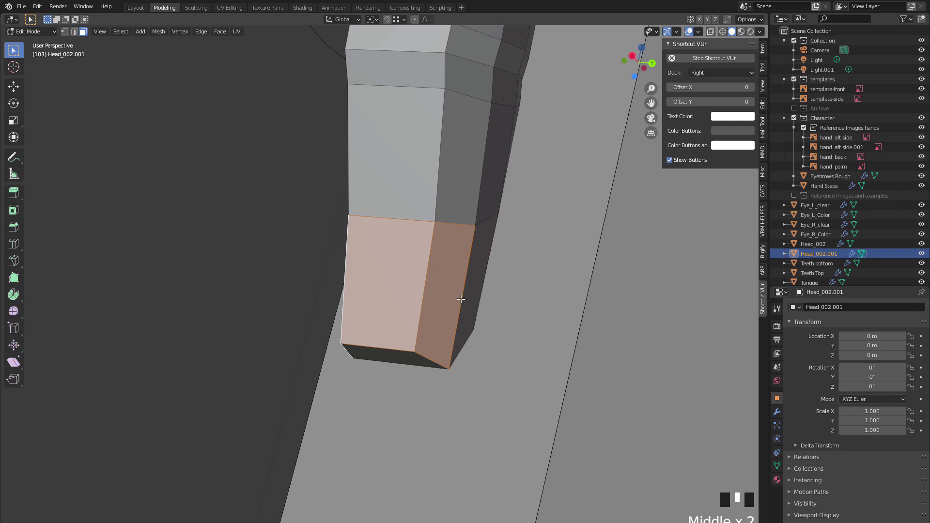
scroll(461, 299, down, 3)
middle_drag(461, 299, 440, 354)
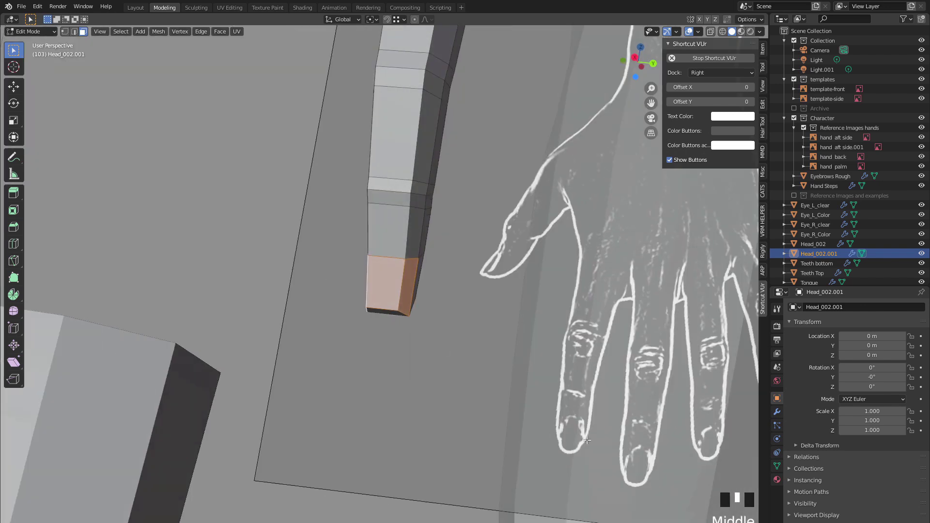
Step: Reselect the fingertip's three nail faces and try insetting them together
scroll(397, 281, up, 3)
click(405, 279)
shift+click(424, 287)
middle_drag(297, 286, 345, 286)
shift+click(345, 286)
middle_drag(465, 286, 285, 282)
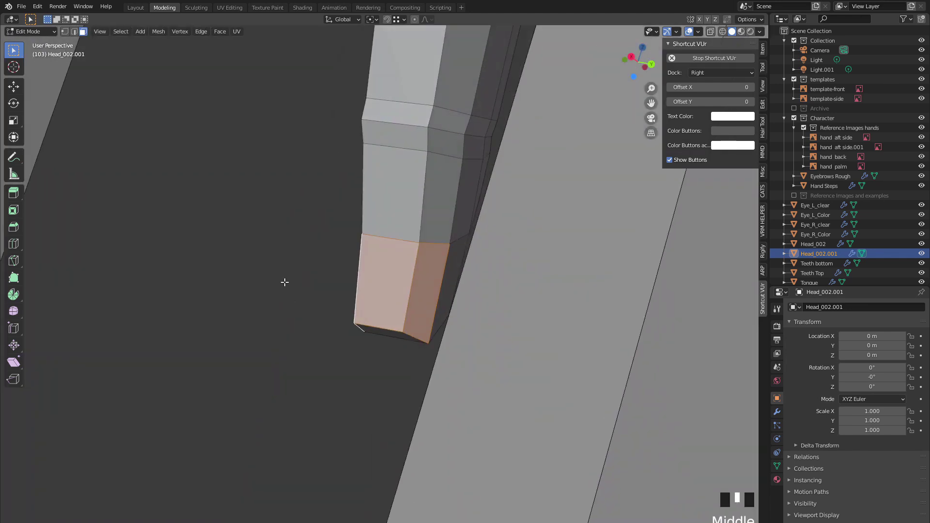
key(i)
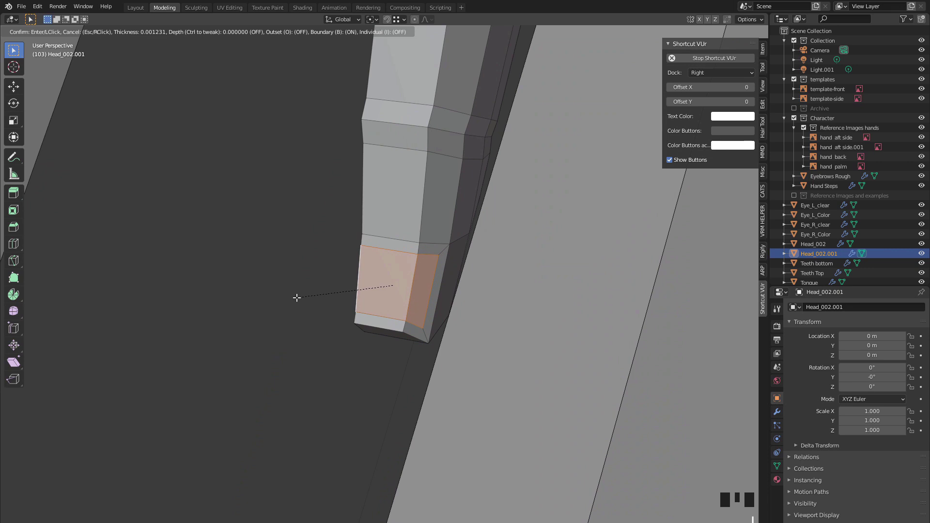
right_click(295, 298)
middle_drag(297, 299, 347, 286)
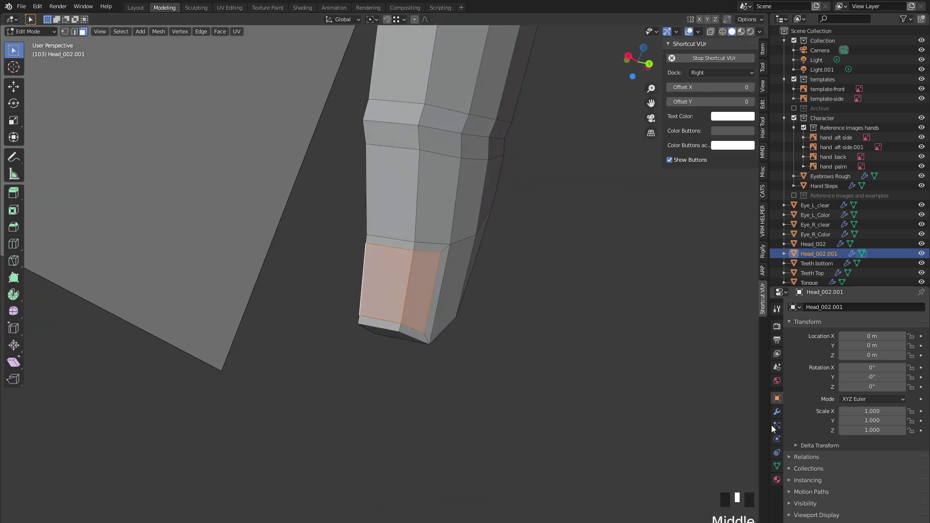
Step: Preview the inset nail with the Subdivision modifier, turn the preview off and undo the inset
click(777, 412)
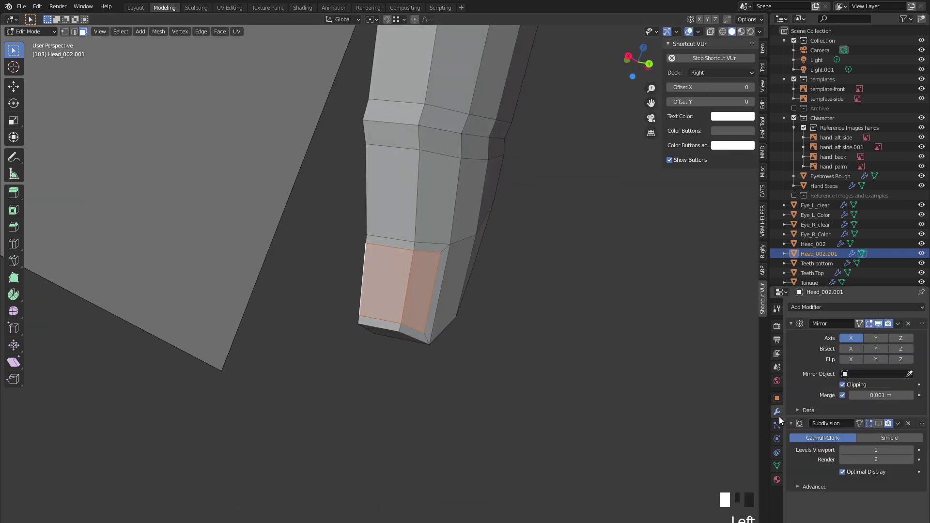
click(879, 424)
middle_drag(442, 339, 465, 339)
scroll(411, 310, up, 2)
click(879, 423)
key(ctrl+z)
key(ctrl+z)
Step: Move the side vertex at the base of the nail area down toward the fingertip's end
key(1)
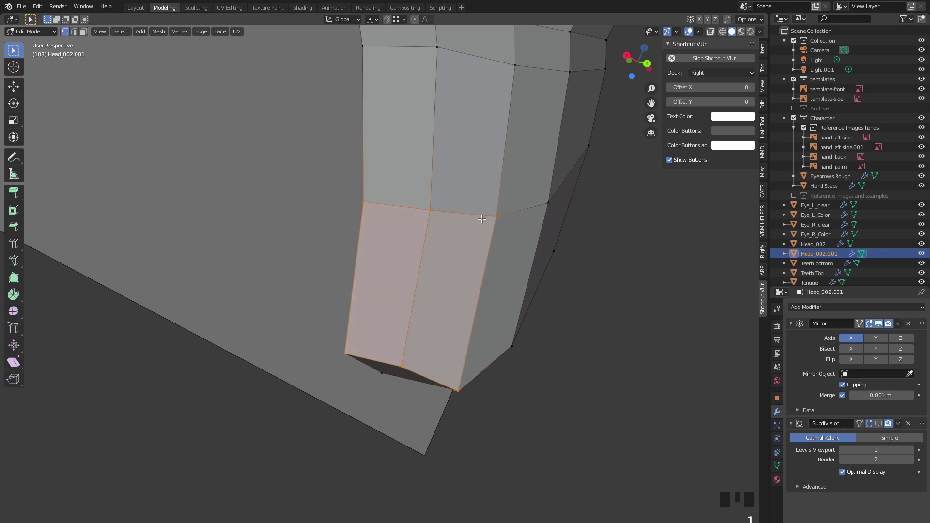
click(427, 251)
middle_drag(428, 251, 231, 261)
shift+click(310, 210)
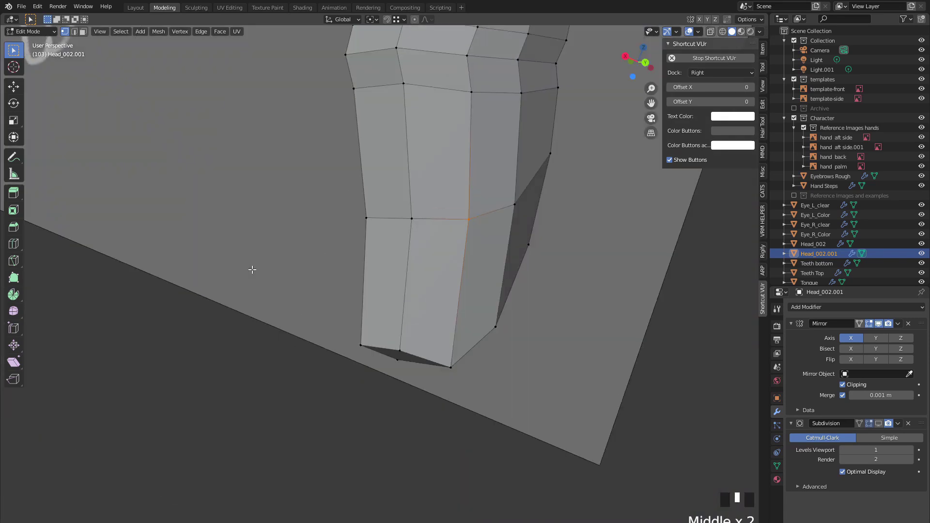
key(g)
click(245, 294)
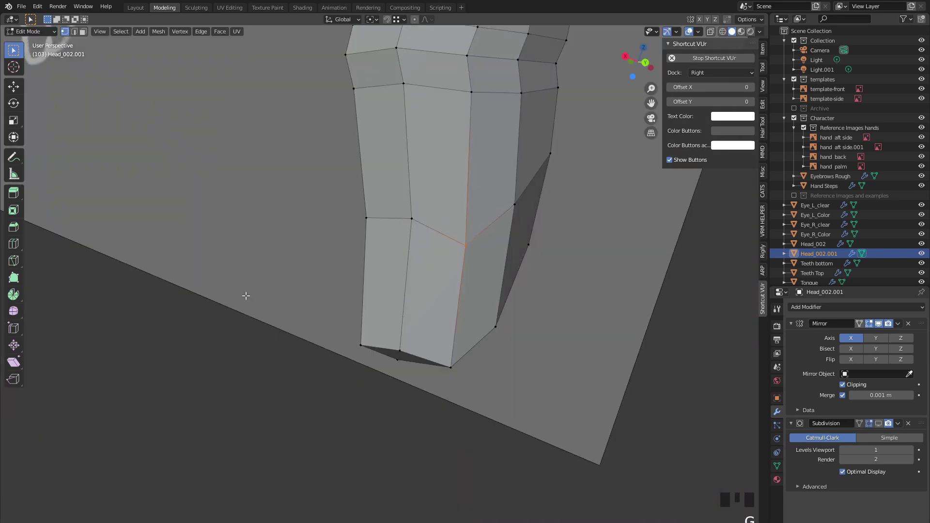
key(3)
click(423, 302)
middle_drag(423, 303, 281, 302)
click(357, 348)
middle_drag(357, 349, 380, 349)
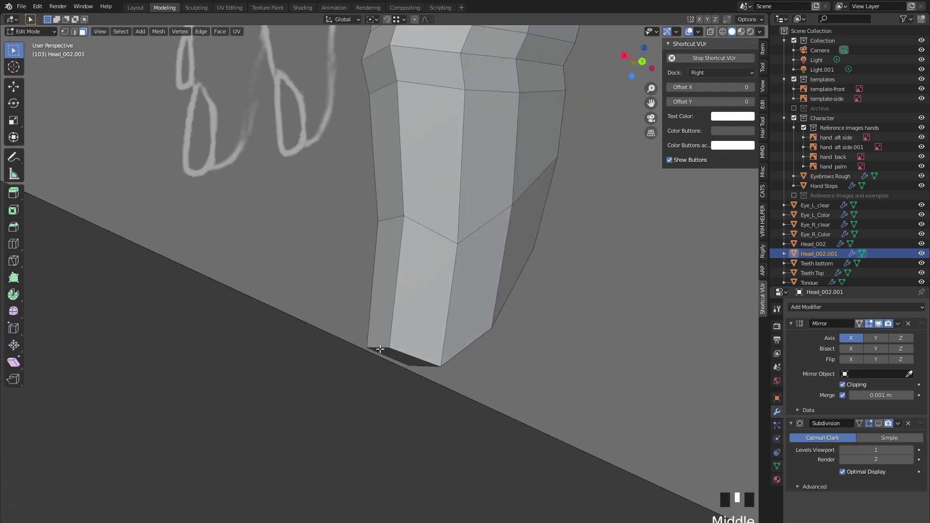
click(384, 349)
click(383, 349)
click(382, 349)
Step: Select the edge at the nail side of the fingertip's open end and reposition it along the Y and X axes
key(2)
click(323, 329)
key(g)
key(z)
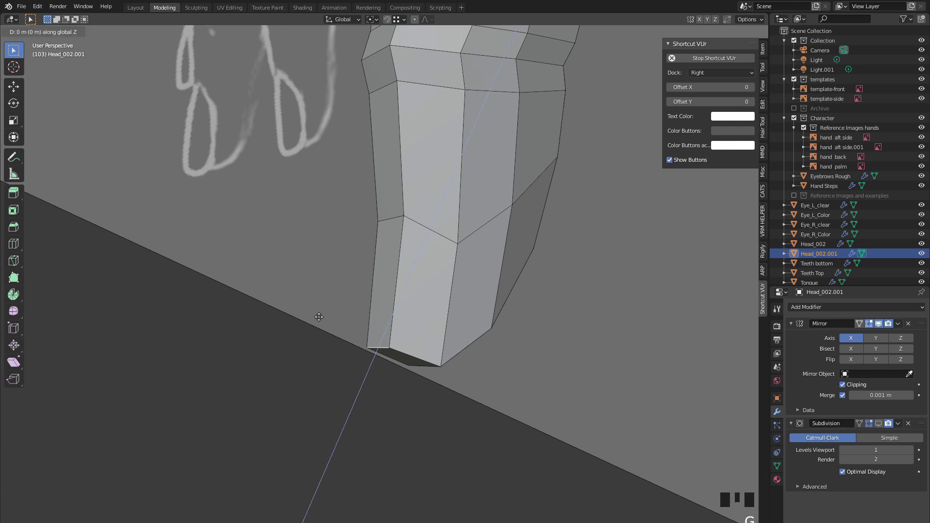
right_click(321, 332)
key(g)
key(g)
key(y)
click(320, 331)
key(g)
key(x)
middle_drag(324, 334, 222, 268)
click(295, 320)
Step: Select the nail faces on the back of the fingertip and inset them together by about 0.0005 m
key(3)
click(413, 298)
scroll(339, 279, down, 3)
scroll(386, 292, up, 2)
shift+click(338, 293)
shift+click(383, 290)
key(i)
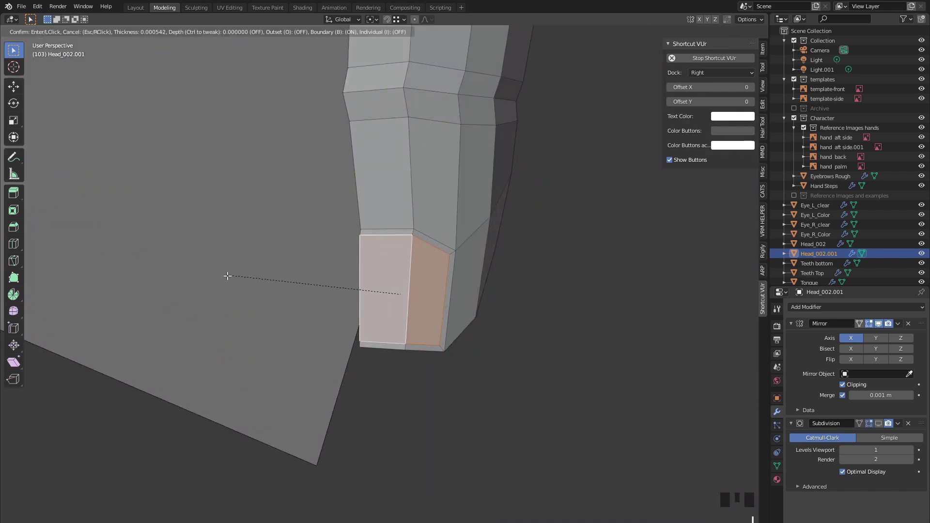
click(225, 274)
Step: Shrink the inset nail faces inward by about 0.0003 m to recess the nail into the fingertip
middle_drag(314, 293, 214, 274)
scroll(222, 271, up, 3)
middle_drag(236, 263, 211, 253)
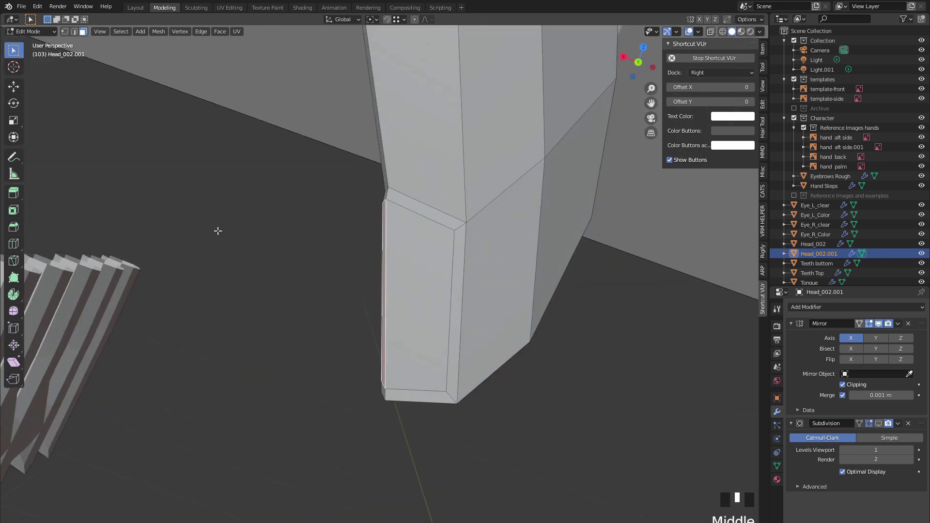
key(alt+s)
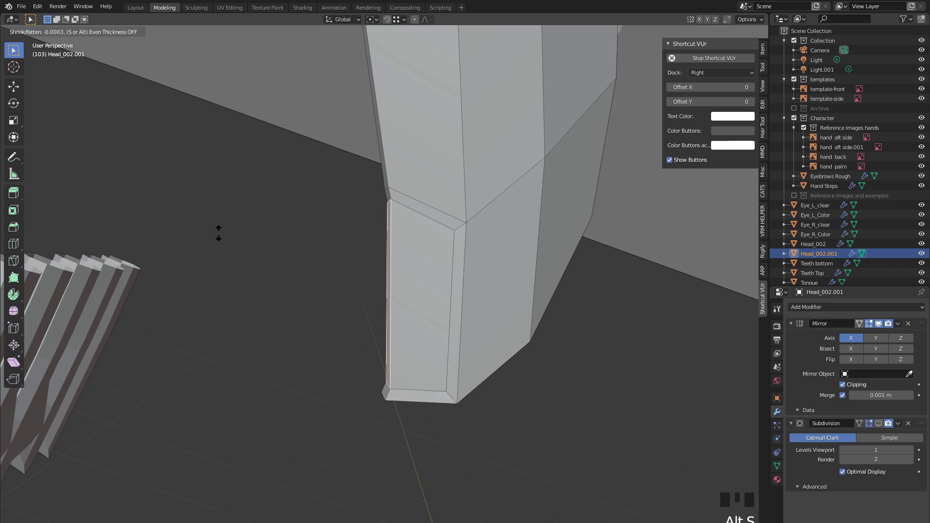
click(219, 235)
middle_drag(218, 234, 264, 274)
middle_drag(375, 281, 477, 294)
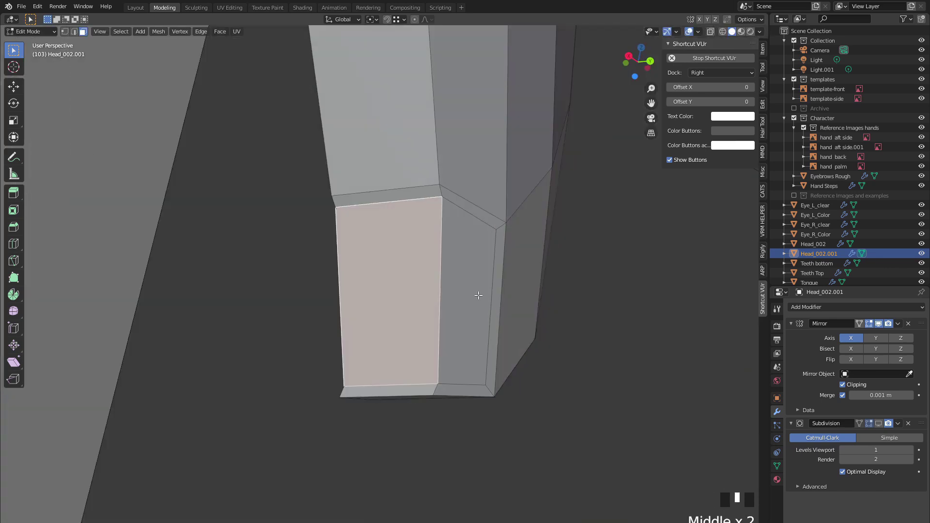
Step: Select the edge below the nail at the fingertip's end and slide it along its adjoining edges
scroll(297, 257, down, 2)
middle_drag(297, 257, 310, 339)
key(2)
click(363, 360)
middle_drag(373, 339, 427, 321)
key(g)
key(g)
click(313, 276)
scroll(332, 295, down, 2)
mouse_move(332, 295)
middle_down()
mouse_move(310, 281)
mouse_move(321, 288)
middle_up()
scroll(321, 288, up, 1)
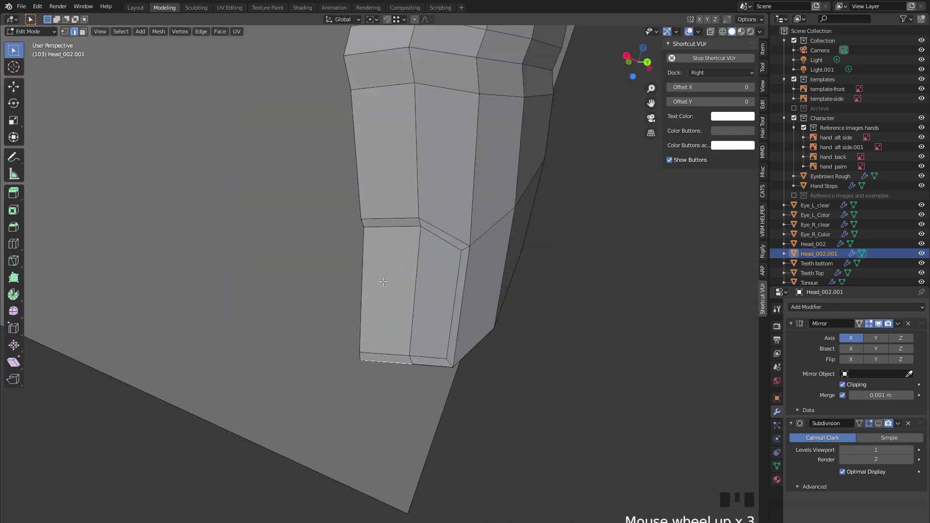
Step: Switch editing to the Hand Steps object, frame its separate example fingers and show them in Material Preview shading
scroll(376, 276, down, 6)
middle_drag(376, 276, 336, 248)
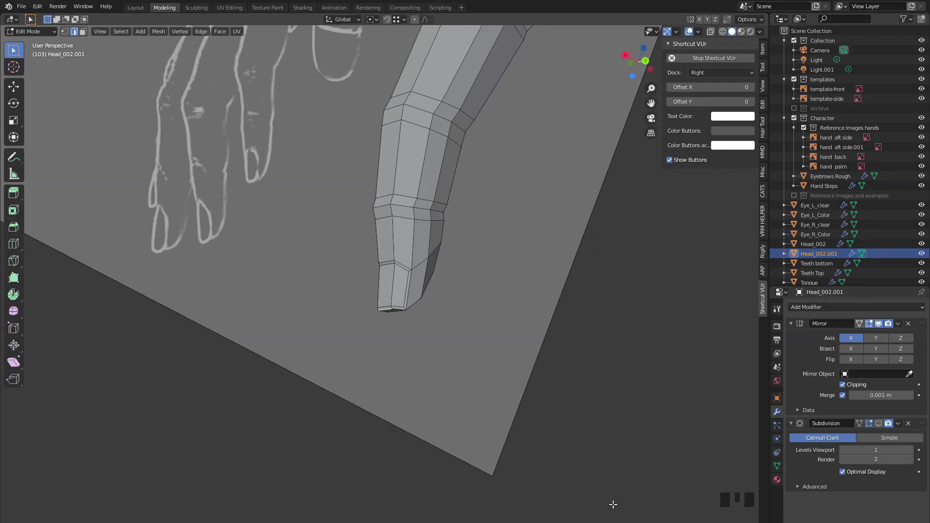
scroll(521, 447, down, 5)
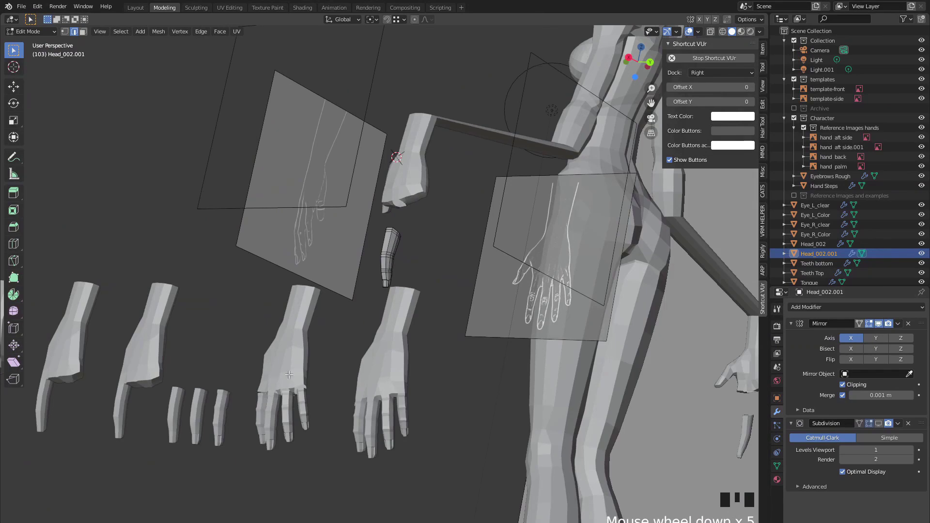
click(193, 419)
key(Tab)
click(197, 426)
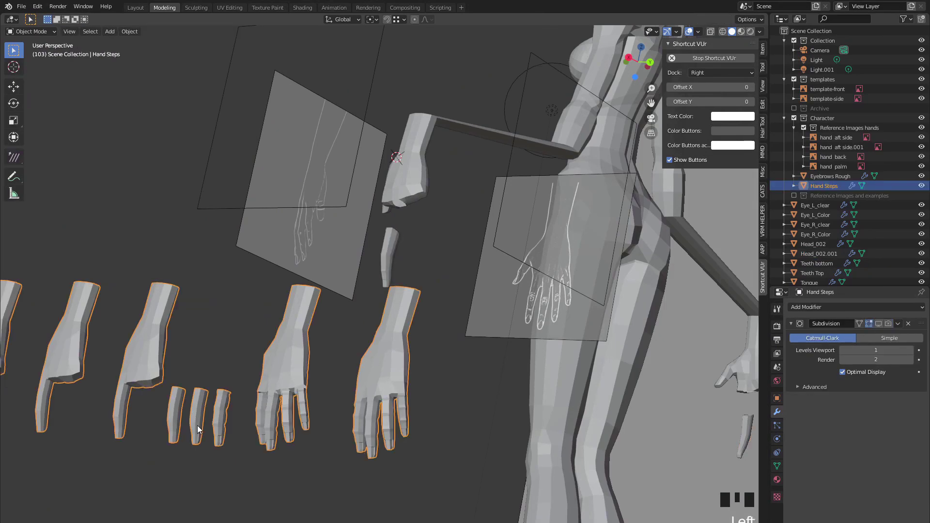
key(Tab)
drag(181, 391, 228, 430)
key(KP_Decimal)
middle_drag(274, 373, 311, 369)
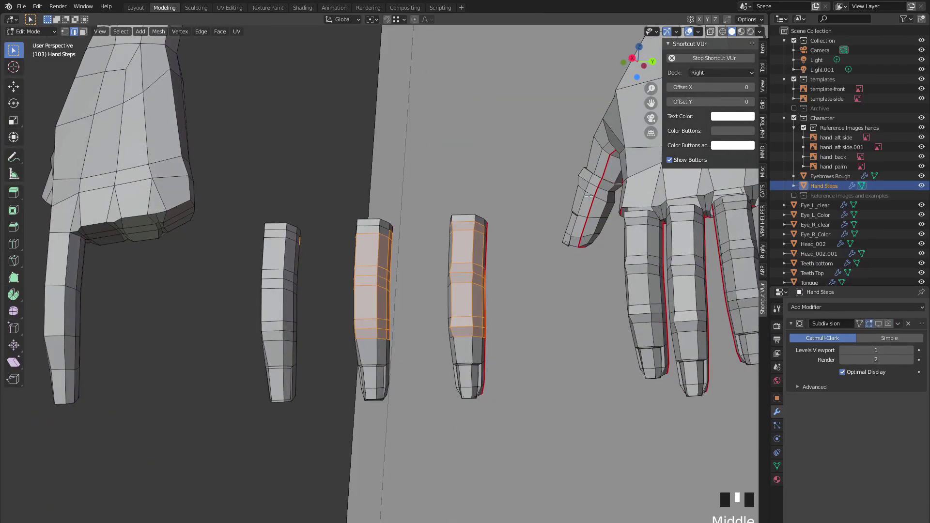
click(742, 31)
click(342, 387)
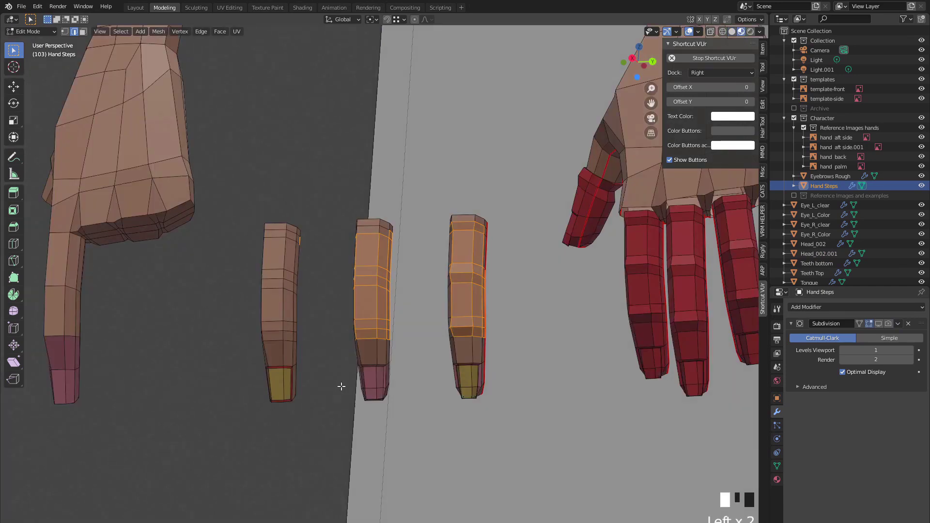
Step: Examine the coloured nail-building stages on the three example fingertips, including the topology under the nail's free edge
scroll(342, 386, up, 3)
middle_drag(368, 352, 387, 320)
alt+click(338, 457)
key(KP_Decimal)
scroll(302, 328, down, 5)
scroll(355, 303, down, 2)
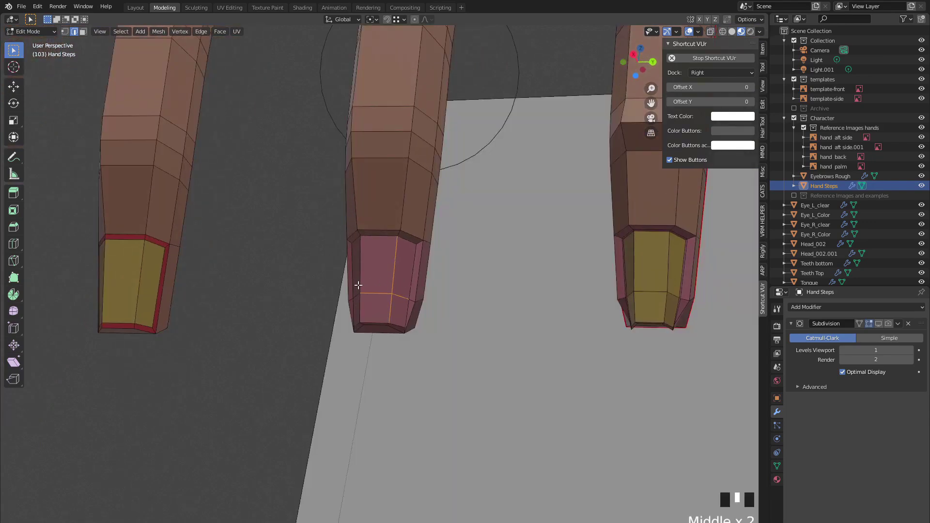
middle_drag(144, 287, 339, 270)
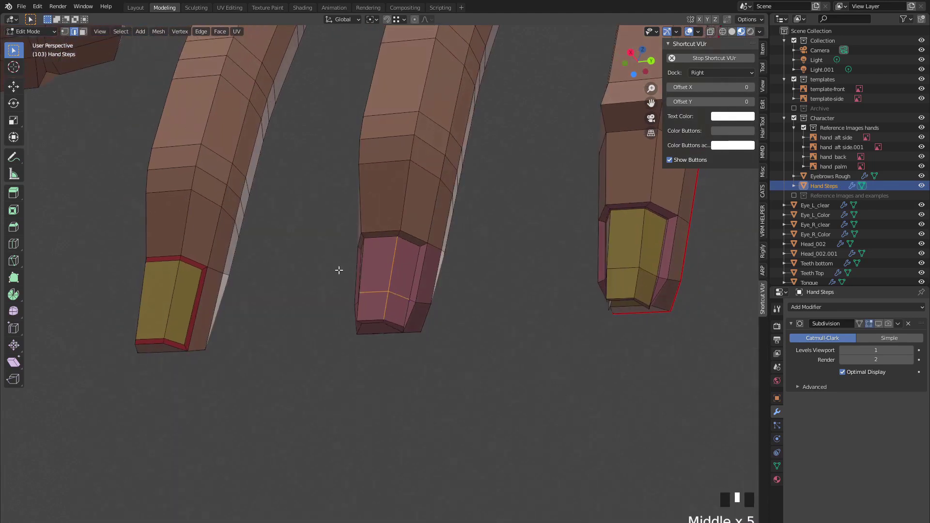
middle_drag(237, 297, 216, 295)
middle_drag(153, 295, 384, 297)
scroll(415, 296, up, 2)
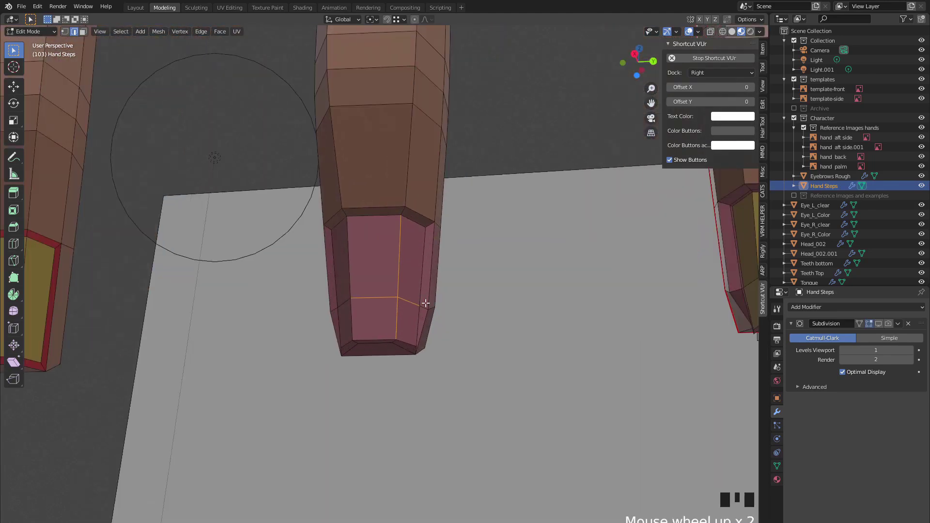
middle_drag(355, 327, 443, 323)
scroll(330, 307, down, 3)
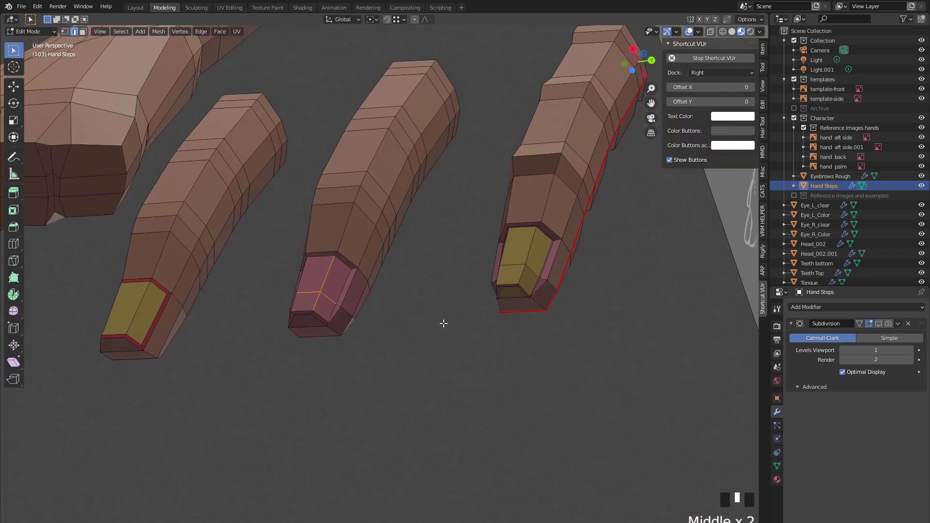
middle_drag(483, 271, 514, 291)
scroll(585, 310, up, 2)
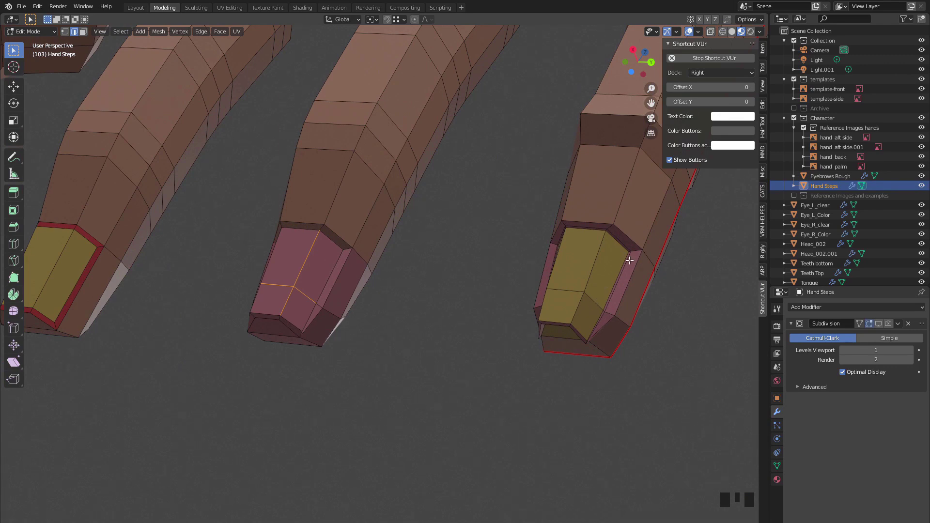
middle_drag(499, 301, 514, 220)
click(515, 221)
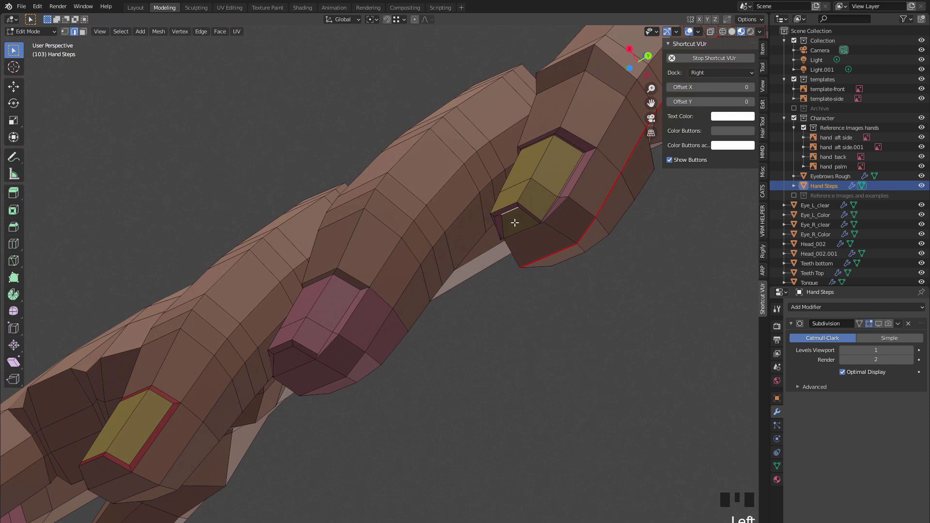
middle_drag(518, 220, 416, 278)
scroll(415, 278, down, 6)
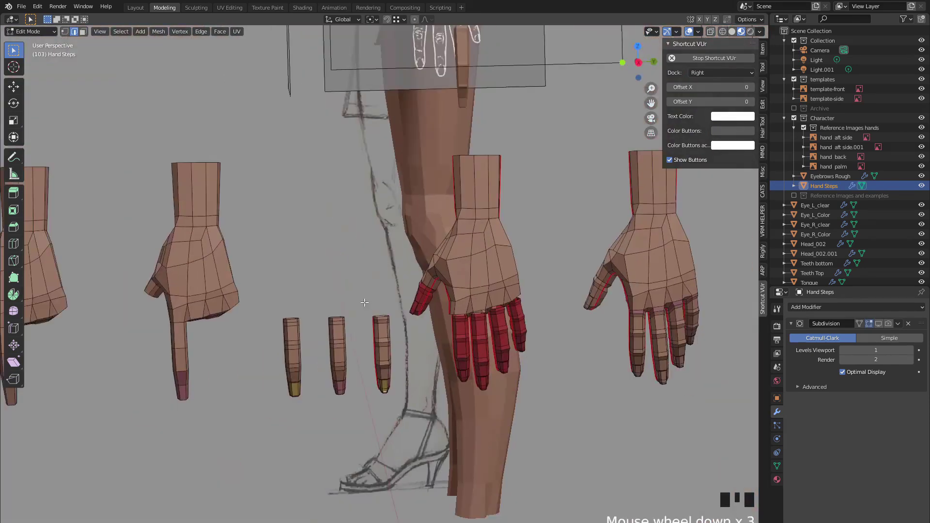
Step: Return to editing Head_002.001 and add a loop cut across the nail area of its separated finger
key(Tab)
click(427, 156)
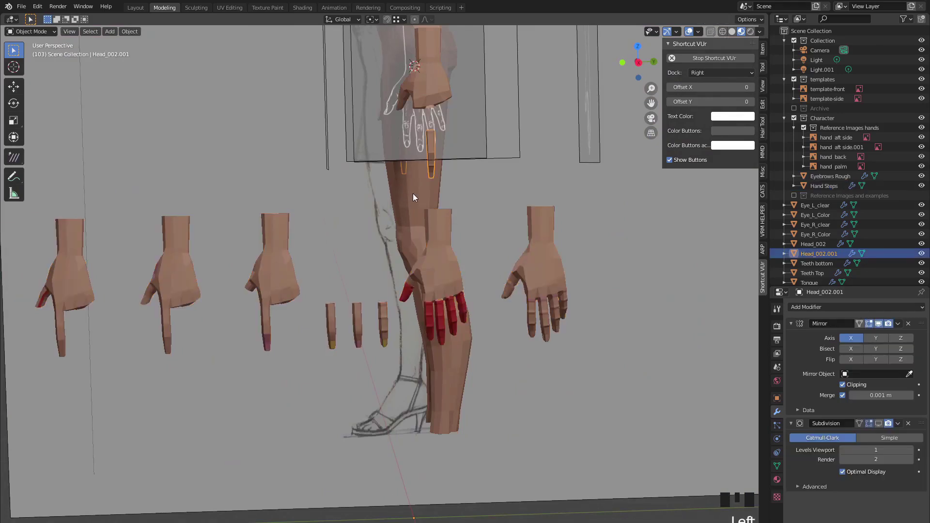
key(Tab)
click(442, 180)
scroll(443, 180, up, 3)
middle_drag(443, 218, 329, 287)
scroll(394, 365, up, 2)
click(328, 286)
key(ctrl+r)
click(328, 289)
click(325, 293)
Step: Show the right orthographic view and hide the Head_002 body object to uncover the hand sketch
middle_drag(324, 292, 636, 56)
click(635, 53)
scroll(322, 238, down, 12)
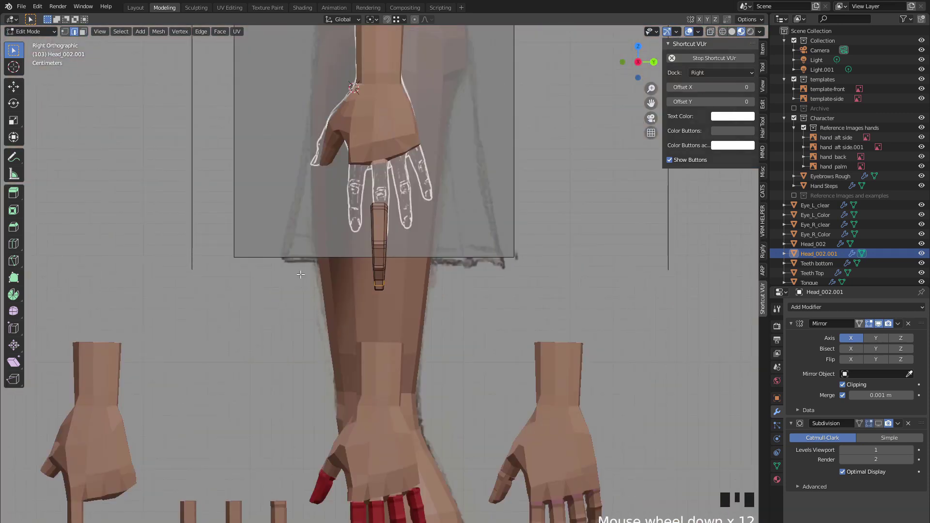
key(Tab)
click(331, 287)
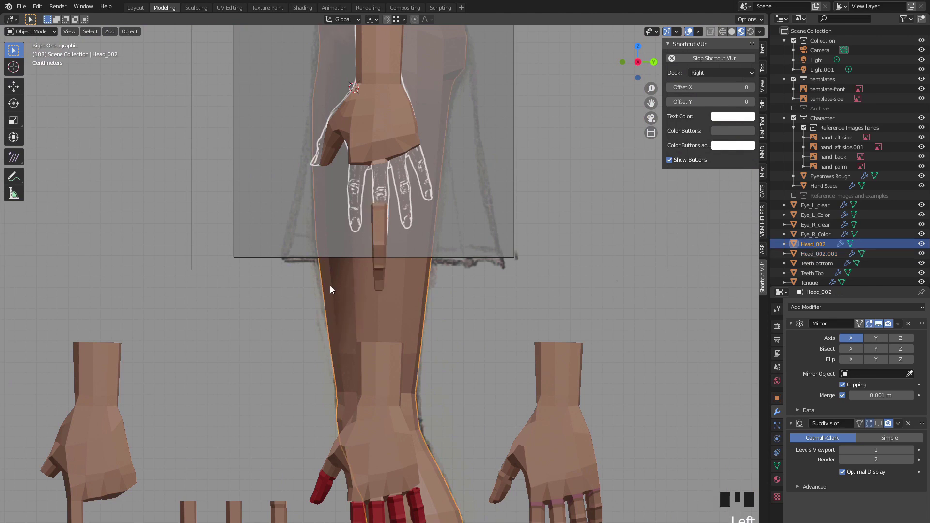
key(h)
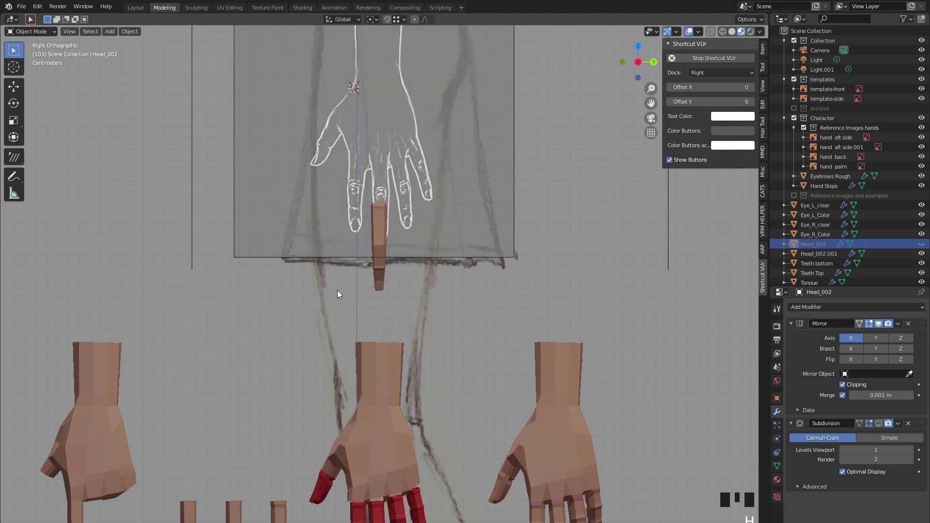
Step: Select the whole Head_002.001 finger in Edit Mode and raise it about 0.044 m along Z onto the sketch
scroll(378, 272, up, 2)
click(380, 266)
key(Tab)
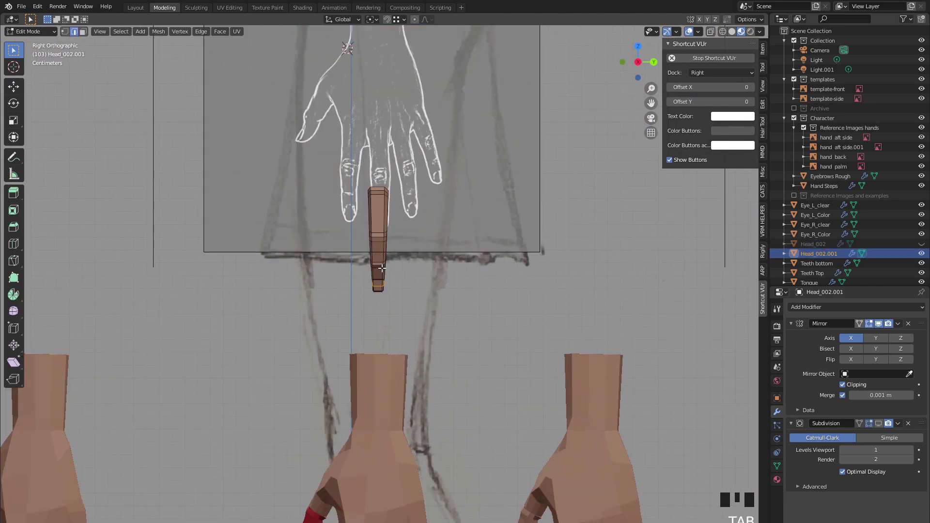
drag(343, 171, 401, 290)
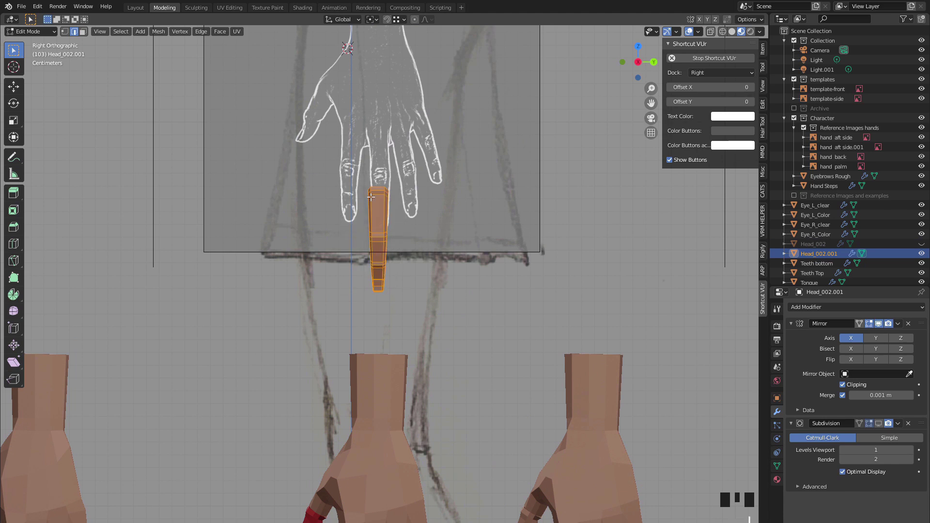
key(g)
key(z)
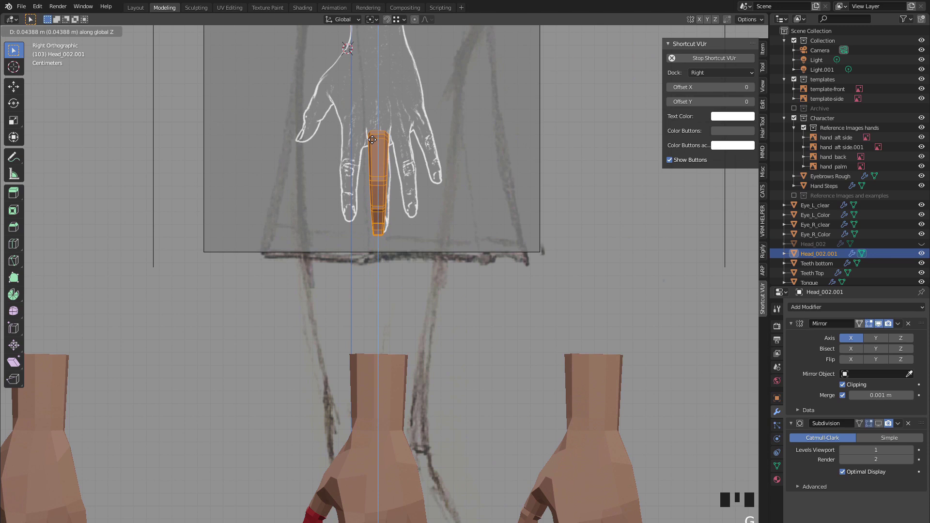
click(372, 140)
Step: Move the finger sideways until it sits between the sketch's index and middle finger outlines
scroll(467, 144, up, 6)
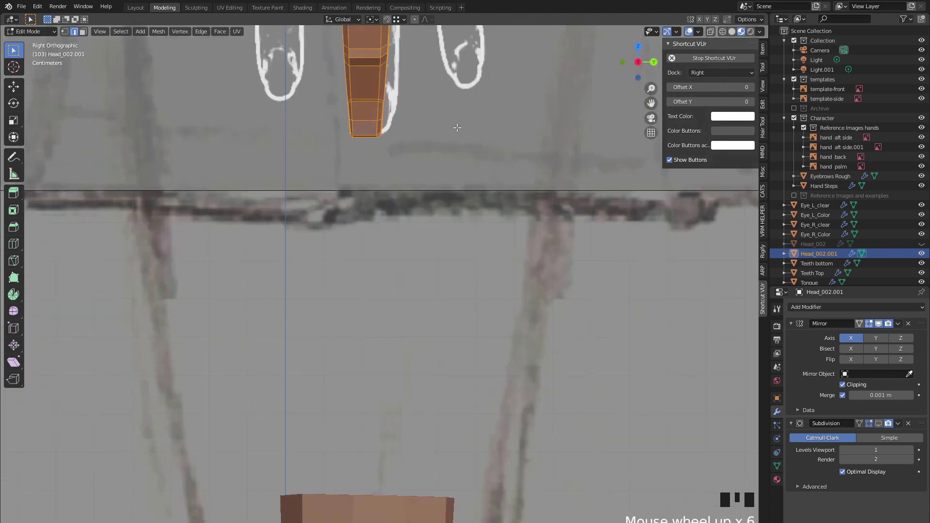
shift+middle_drag(410, 101, 420, 237)
scroll(420, 211, down, 1)
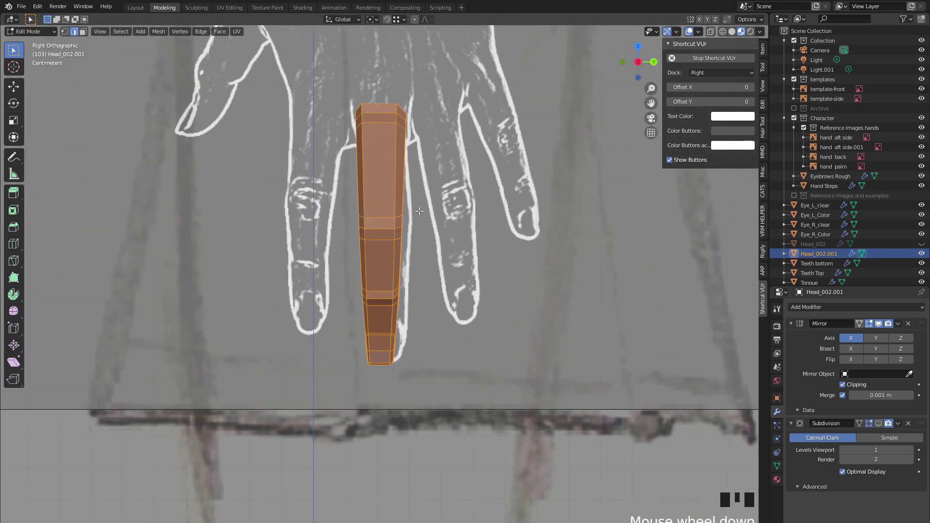
key(g)
key(x)
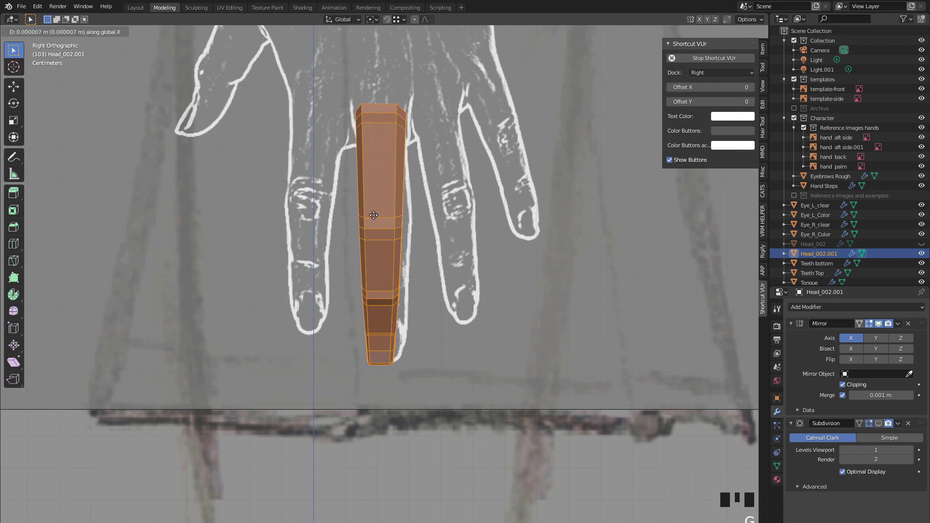
click(368, 340)
Step: Select the fingertip's end and underside vertices with X-ray on and narrow them along the Y axis
scroll(366, 372, up, 3)
click(332, 412)
key(alt+z)
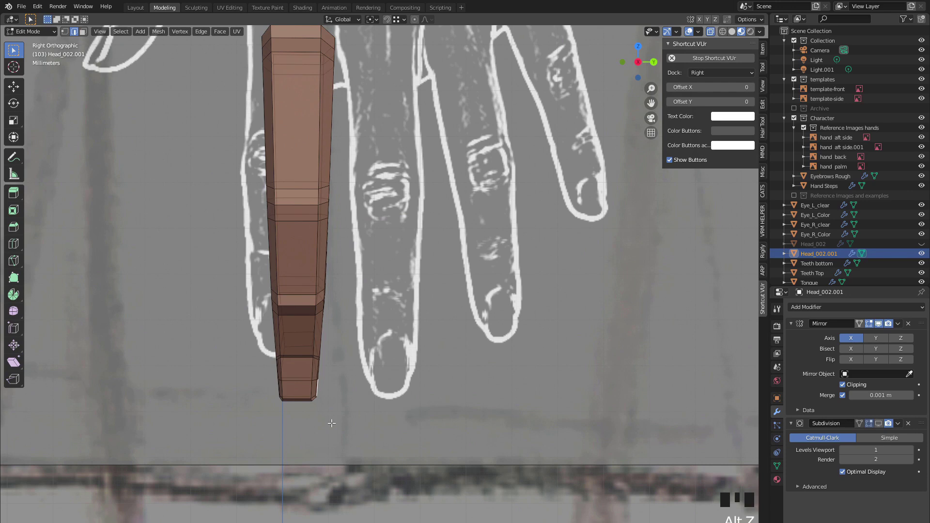
key(1)
drag(329, 423, 255, 391)
middle_drag(255, 391, 430, 223)
key(KP_Decimal)
scroll(392, 209, down, 8)
middle_drag(342, 235, 292, 253)
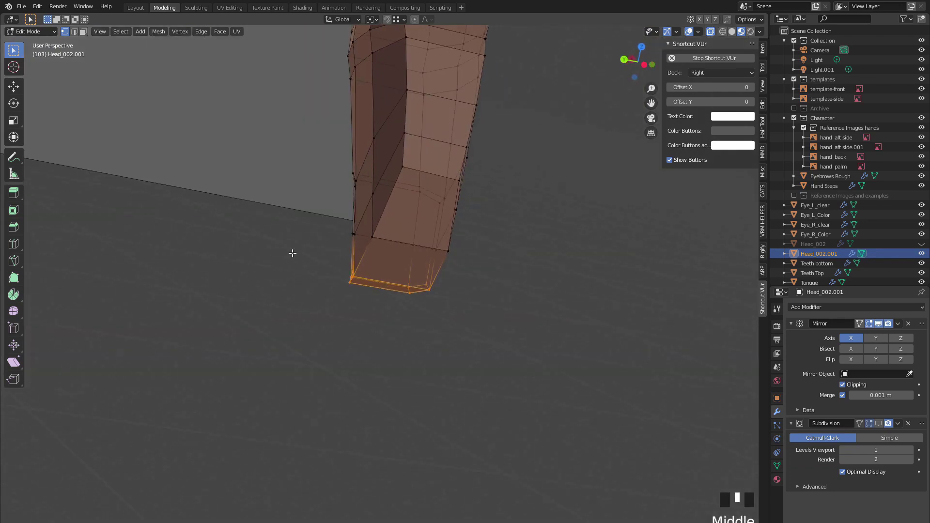
shift+click(446, 249)
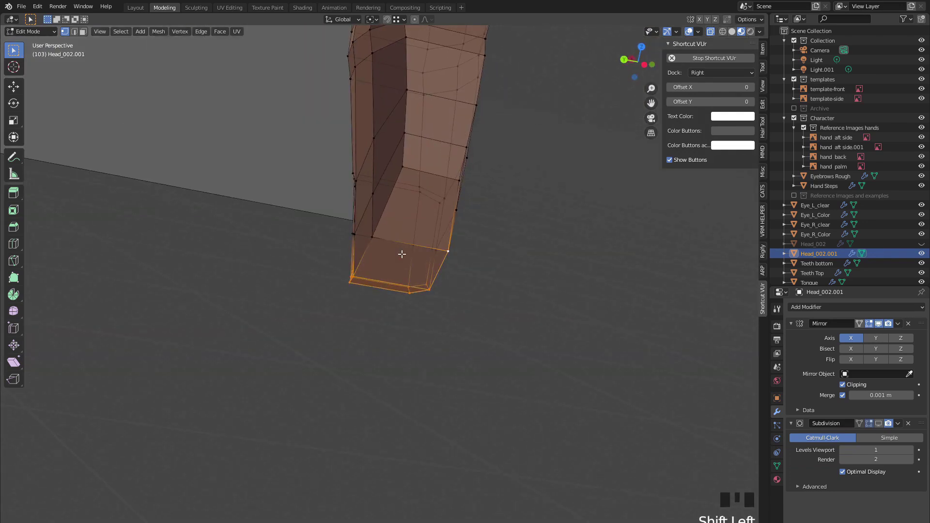
shift+click(379, 241)
shift+click(453, 183)
shift+middle_drag(453, 183, 278, 232)
key(s)
key(y)
click(279, 217)
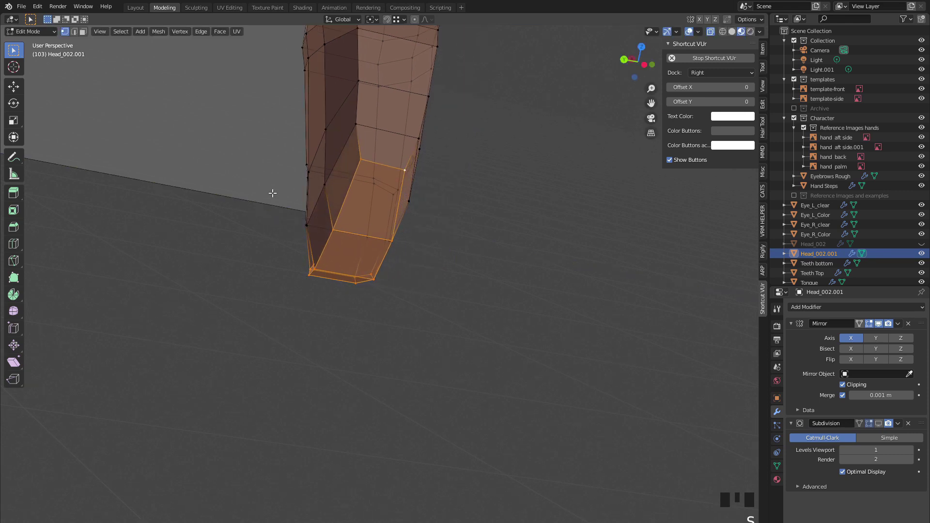
Step: Scale the selected fingertip vertices along the X axis and again along the Y axis
scroll(337, 255, down, 3)
mouse_move(353, 271)
middle_down()
mouse_move(415, 270)
mouse_move(351, 272)
middle_up()
scroll(351, 272, up, 2)
key(s)
key(x)
click(278, 266)
middle_drag(361, 285, 349, 265)
key(s)
key(y)
click(357, 265)
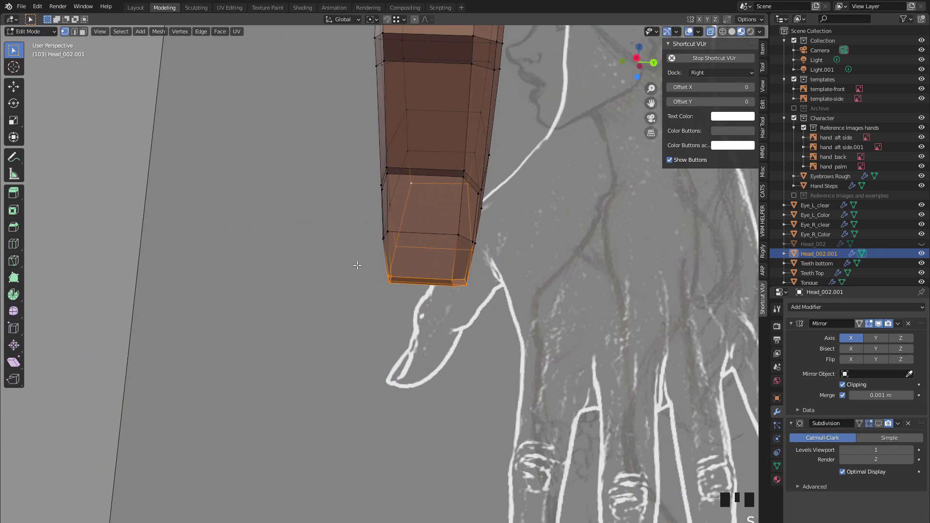
middle_drag(359, 273, 463, 251)
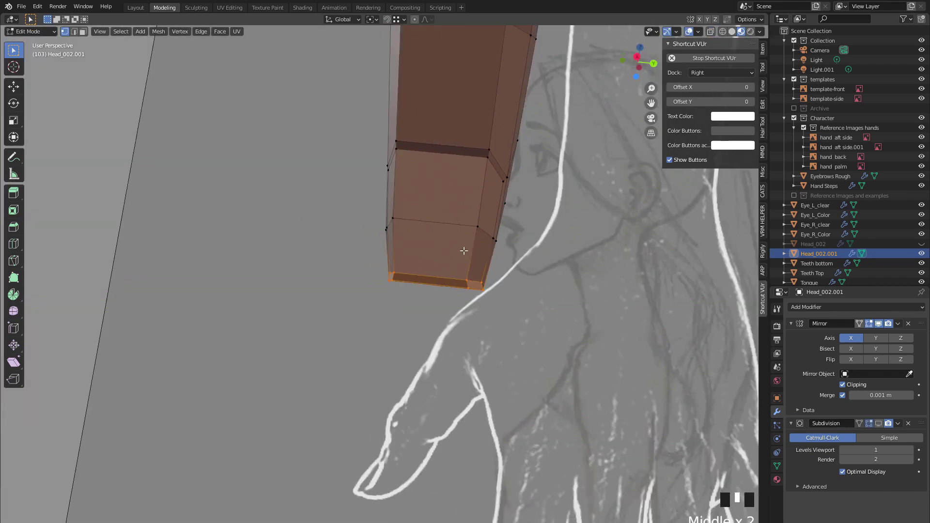
Step: Select the face on the underside of the fingertip and narrow it along the Y axis
mouse_move(312, 227)
middle_down()
mouse_move(224, 253)
mouse_move(257, 236)
mouse_move(202, 224)
mouse_move(310, 212)
middle_up()
key(3)
click(333, 207)
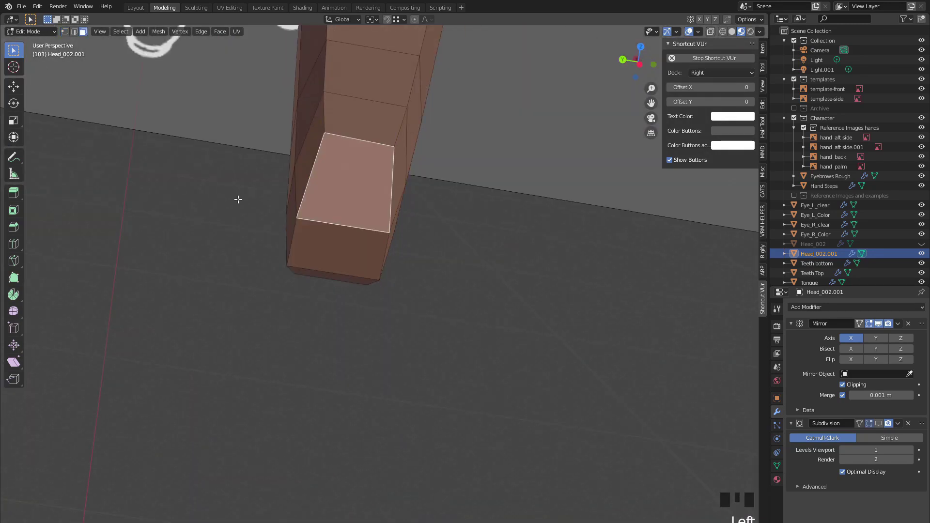
middle_drag(239, 199, 223, 214)
key(s)
key(y)
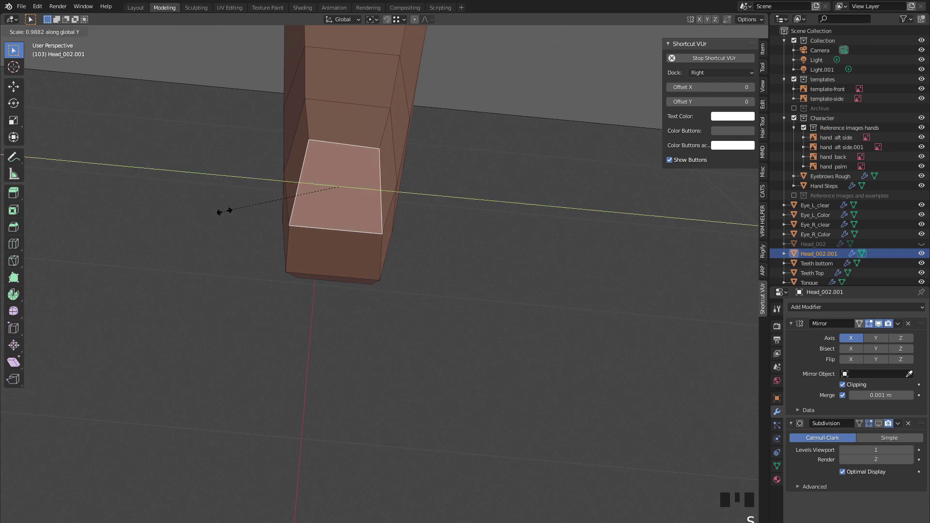
click(245, 209)
middle_drag(245, 210, 370, 264)
scroll(364, 263, up, 2)
scroll(364, 264, up, 1)
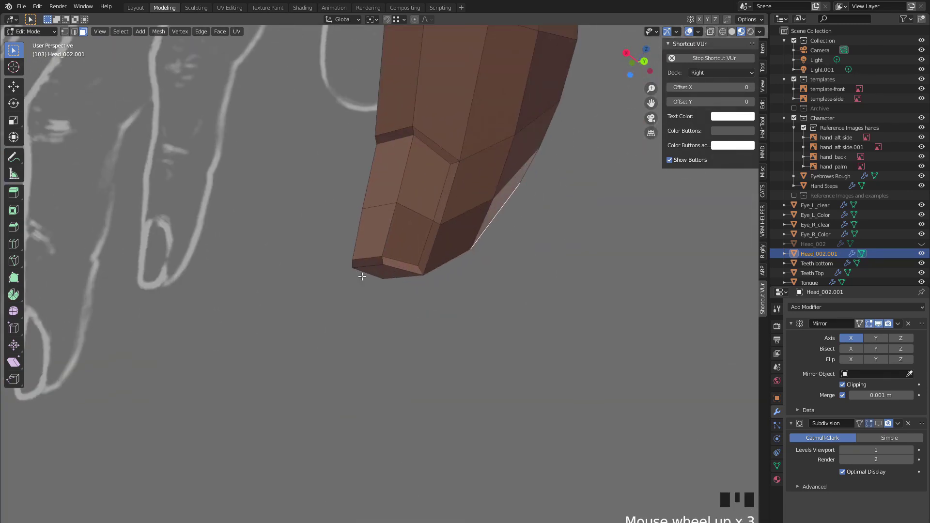
Step: Select the small face on the fingertip's end rim and move it about -0.0004 m along the X axis
click(367, 266)
middle_drag(307, 268, 260, 270)
right_click(260, 270)
key(Escape)
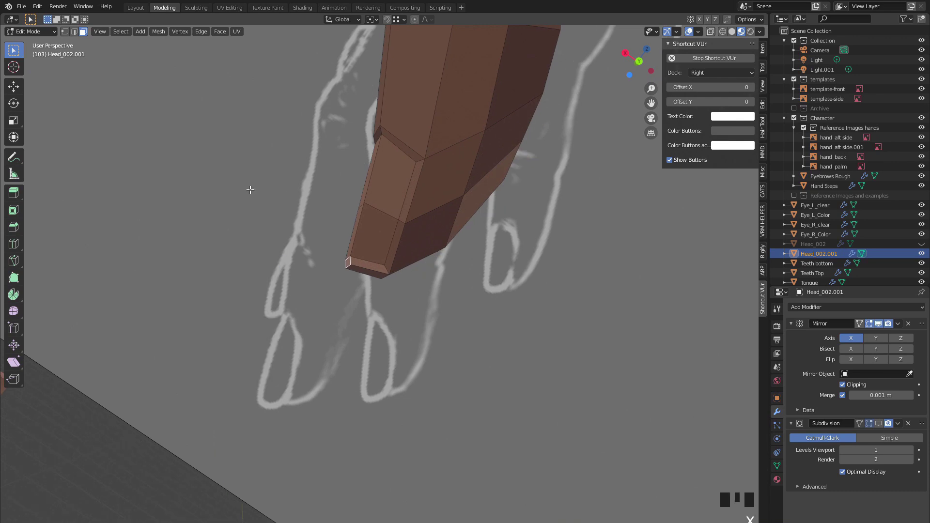
key(g)
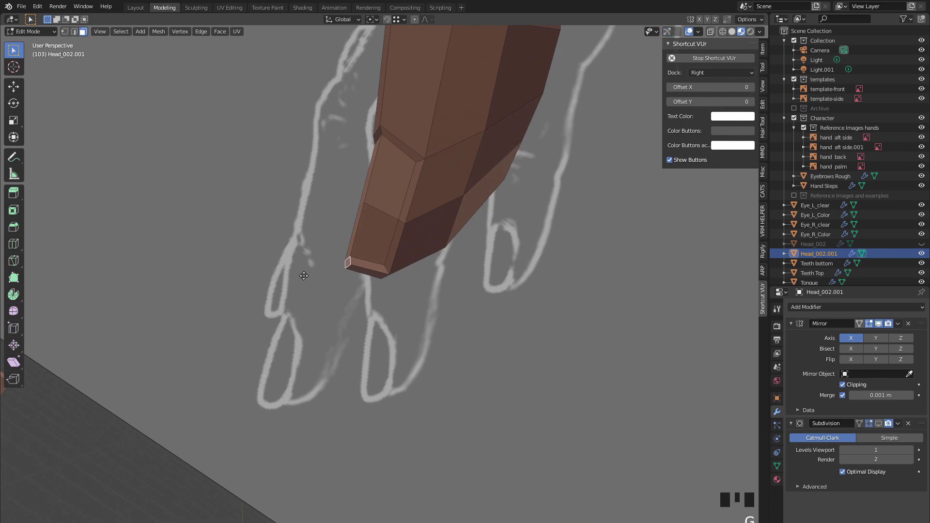
key(x)
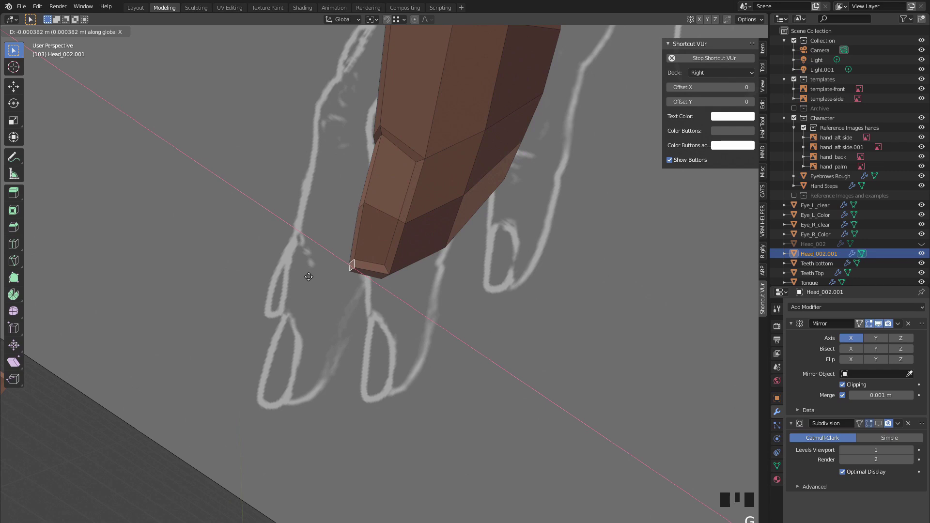
click(308, 276)
Step: Add an edge loop along the narrow rim around the fingernail and slide it to a factor of about 0.06
middle_drag(309, 276, 373, 232)
scroll(398, 273, up, 5)
key(2)
scroll(373, 254, up, 2)
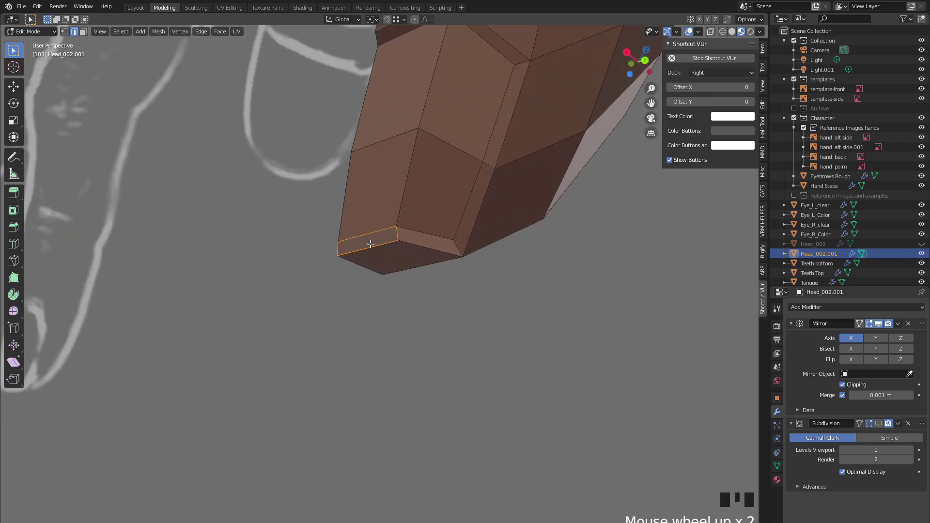
alt+click(487, 165)
click(486, 166)
key(ctrl+r)
click(487, 166)
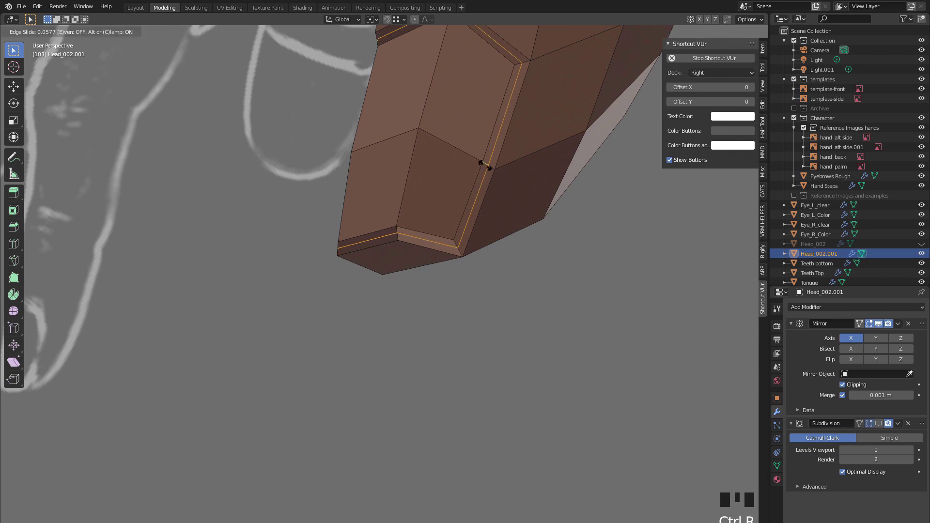
Step: Select the side faces of the fingernail on both sides and narrow them slightly along the Y axis
middle_drag(483, 166, 440, 236)
key(3)
click(453, 186)
middle_drag(342, 234, 399, 286)
shift+click(548, 167)
middle_drag(548, 166, 457, 222)
shift+click(420, 227)
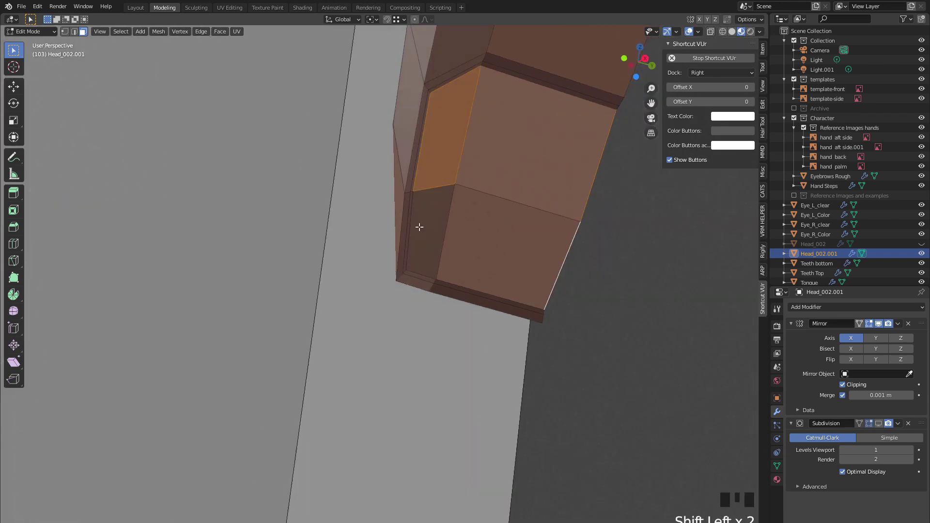
middle_drag(405, 237, 407, 243)
shift+click(408, 242)
middle_drag(261, 228, 253, 237)
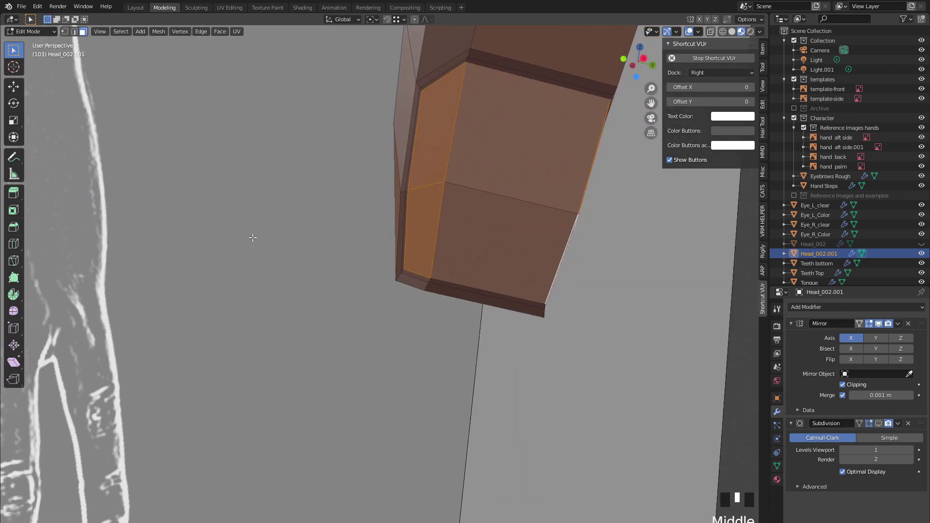
key(s)
key(x)
key(y)
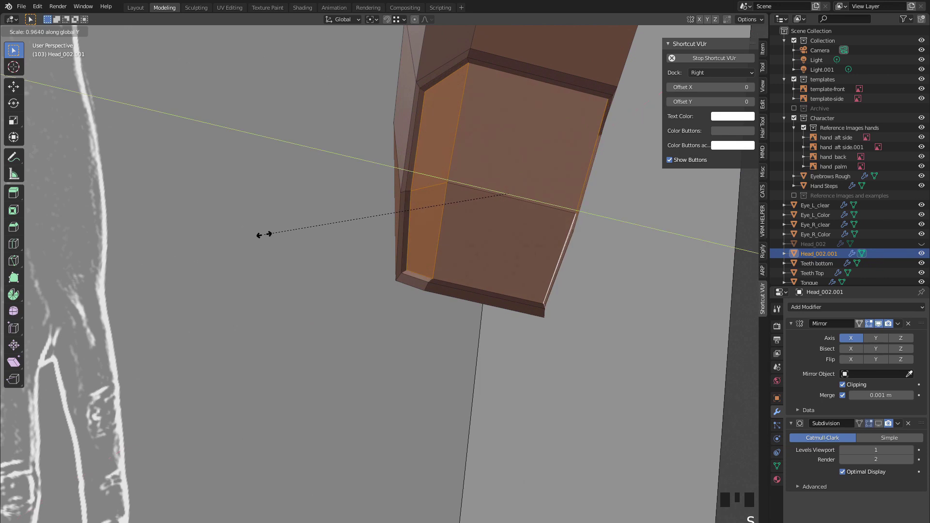
click(279, 234)
Step: Select the fingertip's end face together with its adjoining rim faces and scale them down to about 0.87
middle_drag(408, 302, 462, 272)
middle_drag(365, 237, 432, 202)
key(s)
click(333, 224)
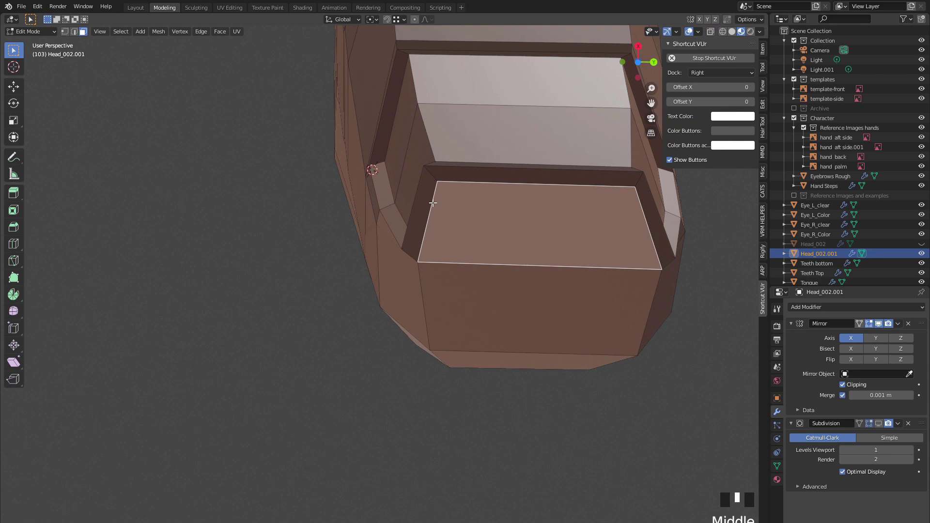
shift+double_click(460, 181)
shift+click(434, 195)
shift+click(650, 222)
middle_drag(596, 231, 548, 243)
shift+click(623, 224)
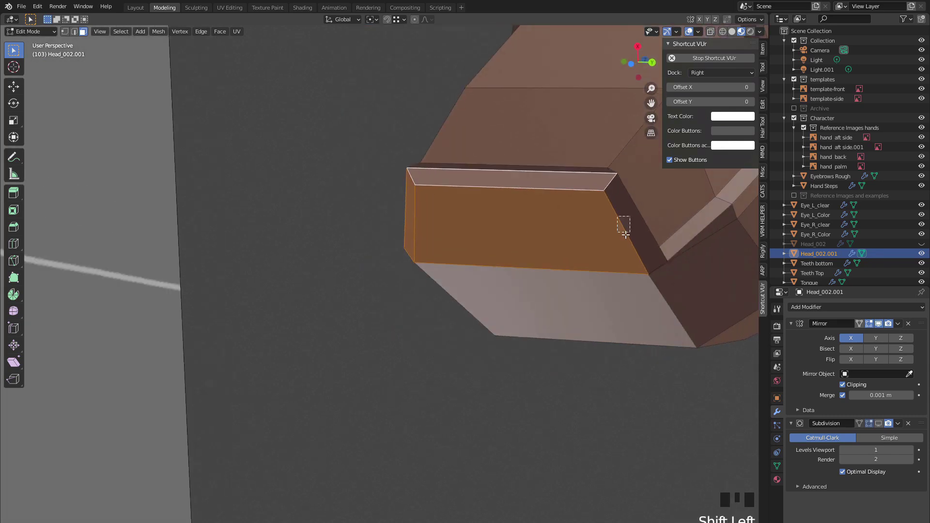
key(s)
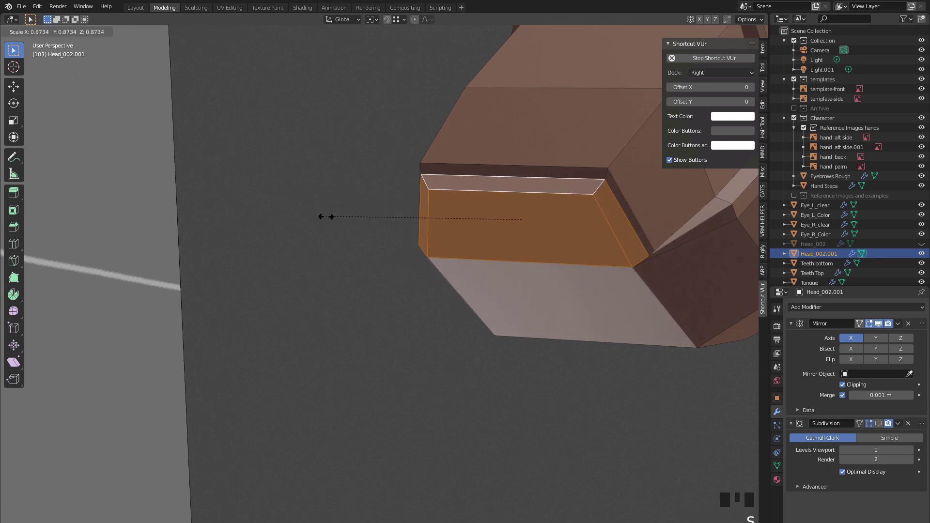
click(324, 214)
Step: Replace the recessed faces at the fingertip's end with a single face and adjust the tip along the X axis
middle_drag(392, 245, 596, 225)
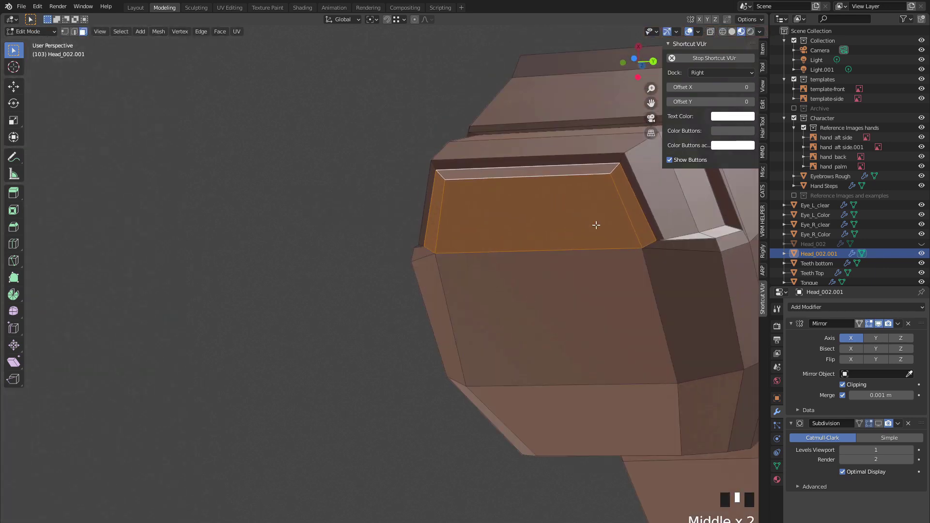
key(f)
key(x)
mouse_move(308, 225)
middle_down()
mouse_move(302, 204)
mouse_move(303, 213)
middle_up()
key(g)
key(x)
click(307, 222)
mouse_move(359, 242)
middle_down()
mouse_move(352, 256)
mouse_move(299, 279)
mouse_move(273, 278)
mouse_move(415, 263)
mouse_move(397, 245)
mouse_move(375, 247)
middle_up()
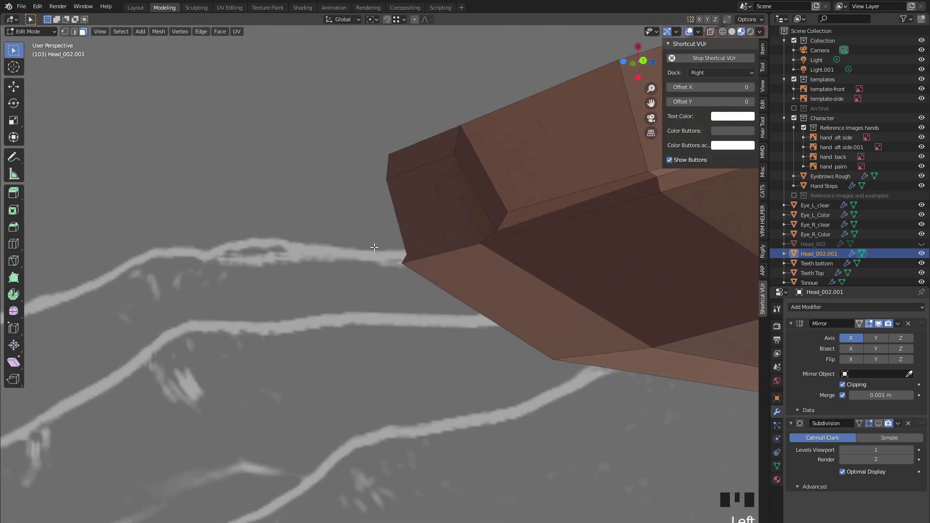
Step: Select the lower edge of the fingertip's end face and move it slightly toward the finger's underside
click(434, 228)
mouse_move(421, 206)
middle_down()
mouse_move(432, 247)
mouse_move(447, 203)
middle_up()
click(430, 154)
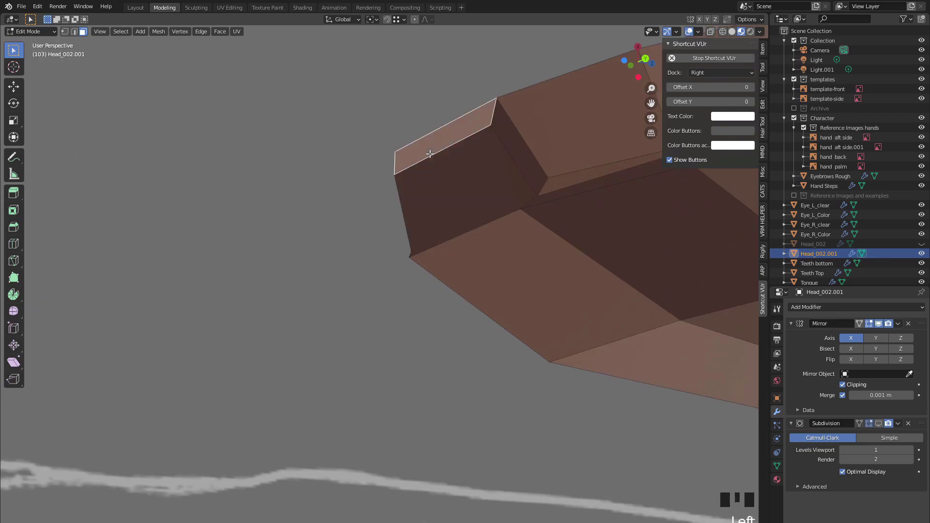
middle_drag(428, 163, 480, 263)
click(436, 189)
click(359, 286)
middle_drag(359, 286, 529, 239)
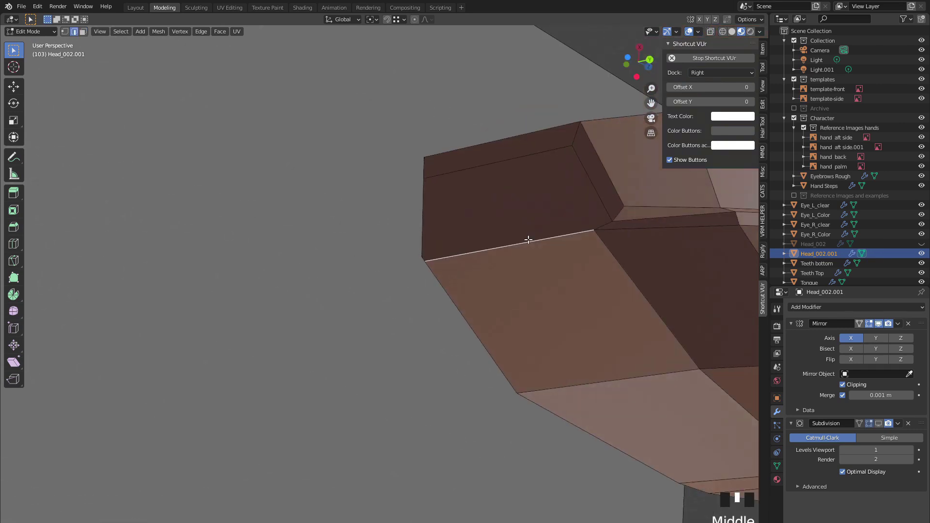
key(g)
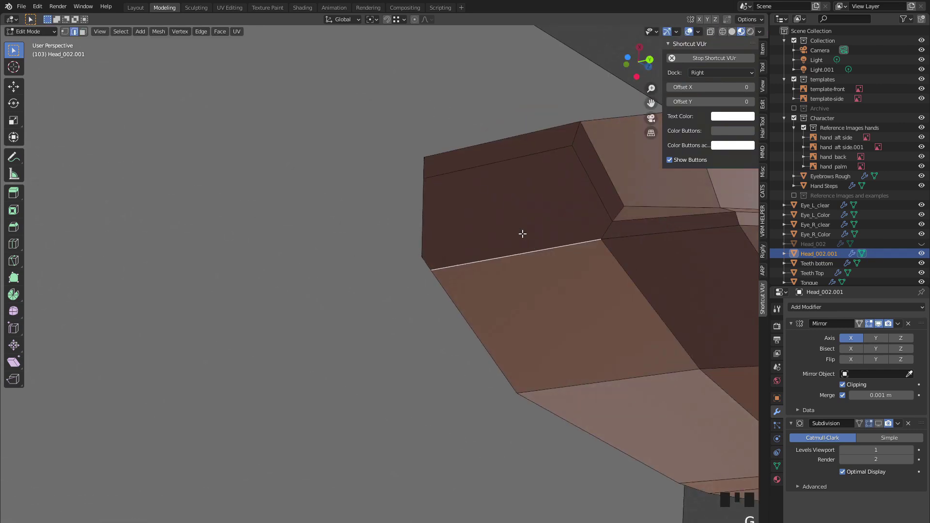
Step: Select the large face at the fingertip's end and delete it
middle_drag(495, 206, 415, 267)
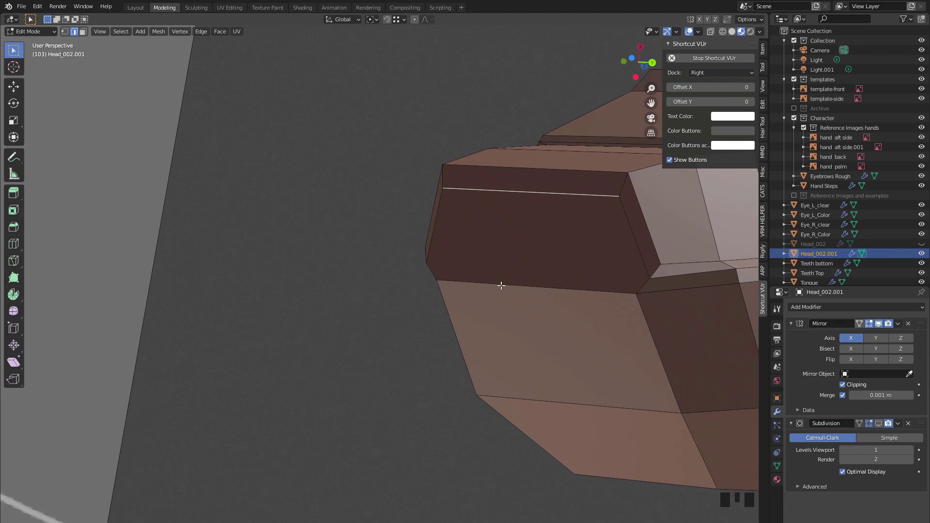
middle_drag(521, 282, 452, 255)
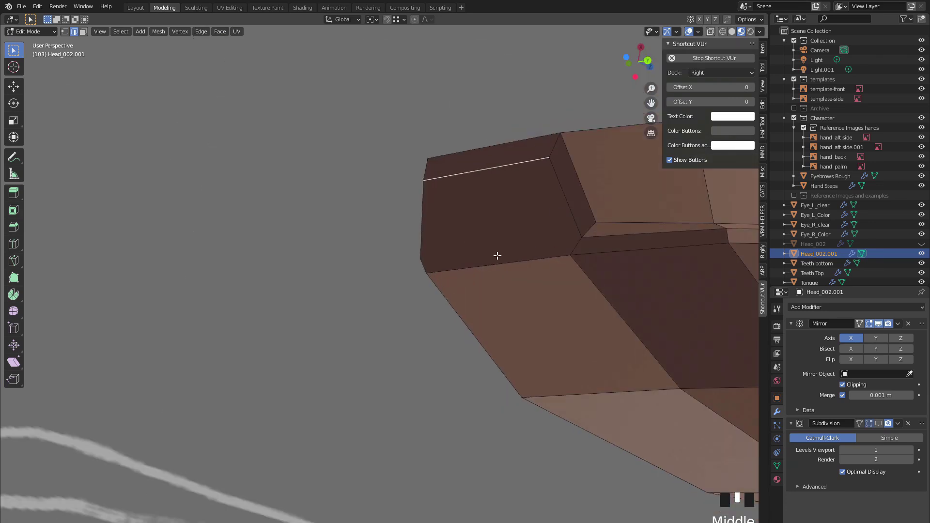
click(487, 241)
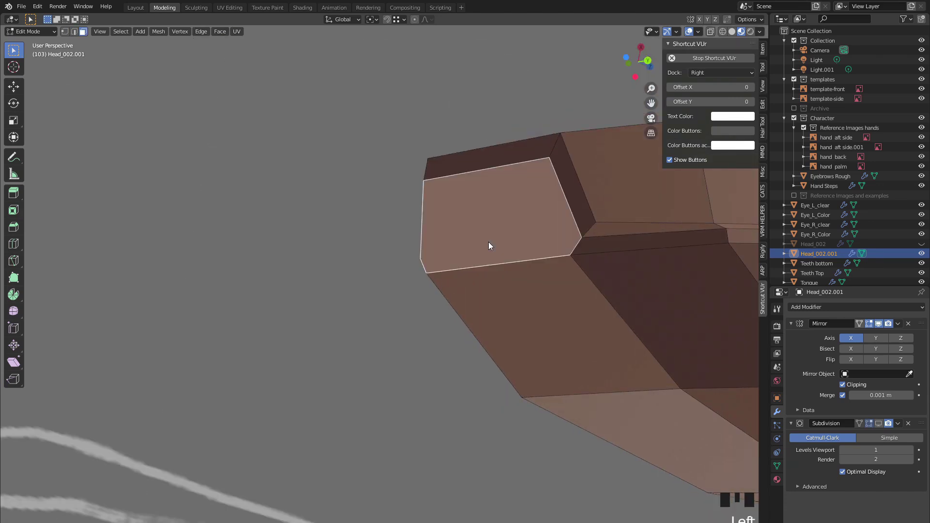
key(x)
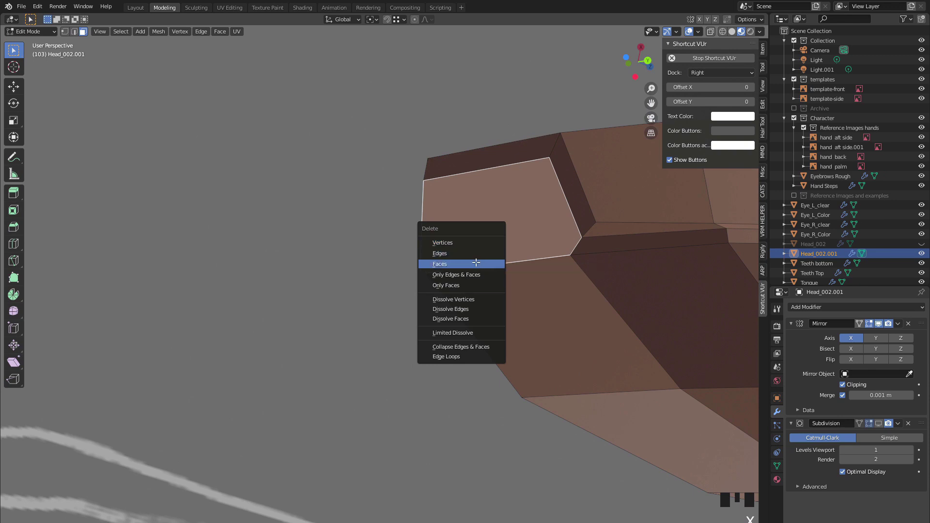
click(476, 263)
Step: Select the edge under the nail's tip and Shrink/Fatten it by about -0.0014
key(2)
click(471, 174)
middle_drag(448, 240, 357, 241)
key(2)
key(alt+s)
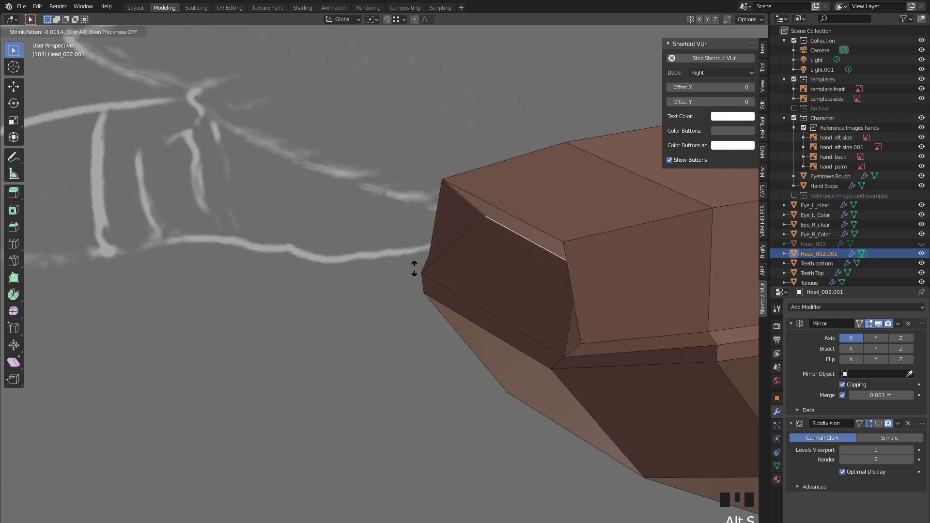
click(414, 264)
scroll(414, 266, down, 3)
middle_drag(414, 272, 415, 290)
Step: Leave Edit Mode, enable the Subdivision modifier's viewport display and reselect the hand mesh to check the smoothed fingertip
key(Tab)
click(359, 285)
mouse_move(359, 285)
middle_down()
mouse_move(299, 305)
mouse_move(458, 338)
mouse_move(536, 326)
mouse_move(550, 310)
mouse_move(452, 284)
mouse_move(508, 279)
mouse_move(480, 237)
mouse_move(646, 264)
middle_up()
scroll(310, 296, down, 2)
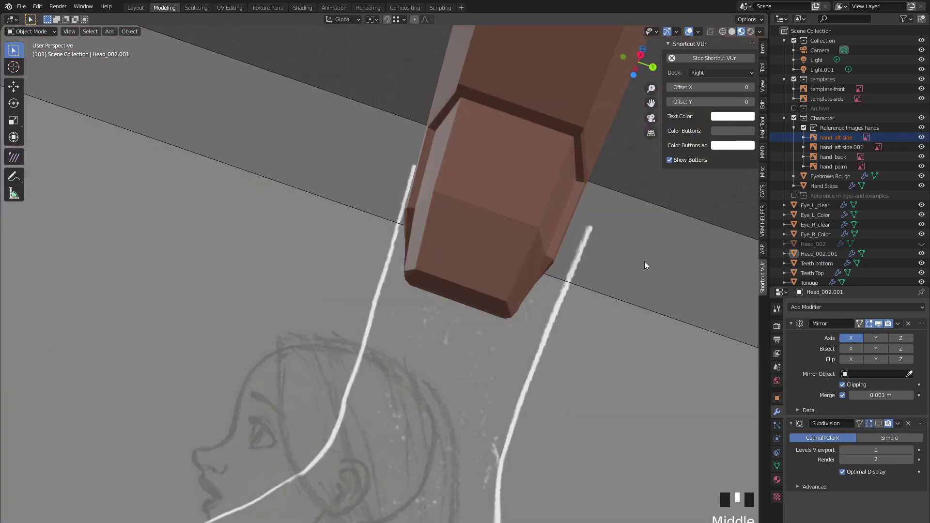
click(879, 423)
middle_drag(558, 349, 380, 284)
scroll(451, 230, up, 2)
middle_drag(403, 247, 428, 212)
click(418, 240)
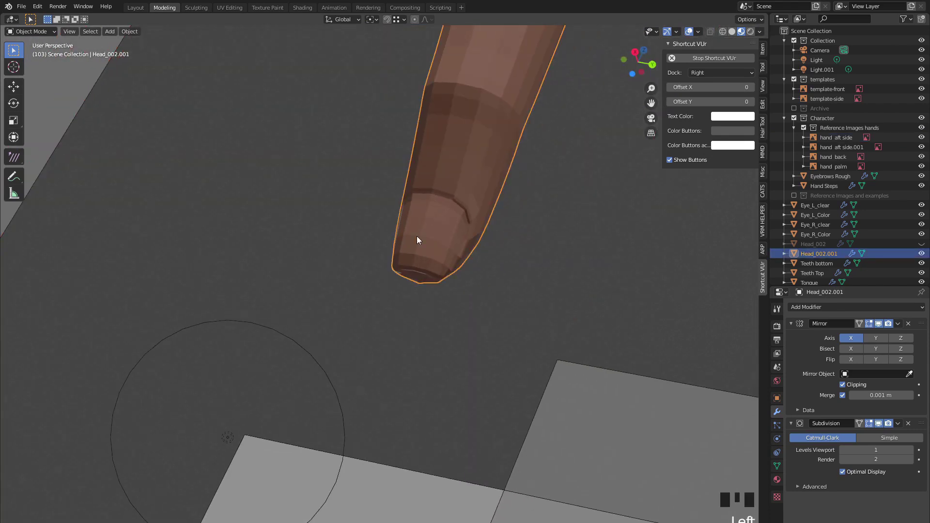
Step: Return to Edit Mode and move an edge at the fingertip's end with the smoothed surface displayed
key(KP_Decimal)
key(Tab)
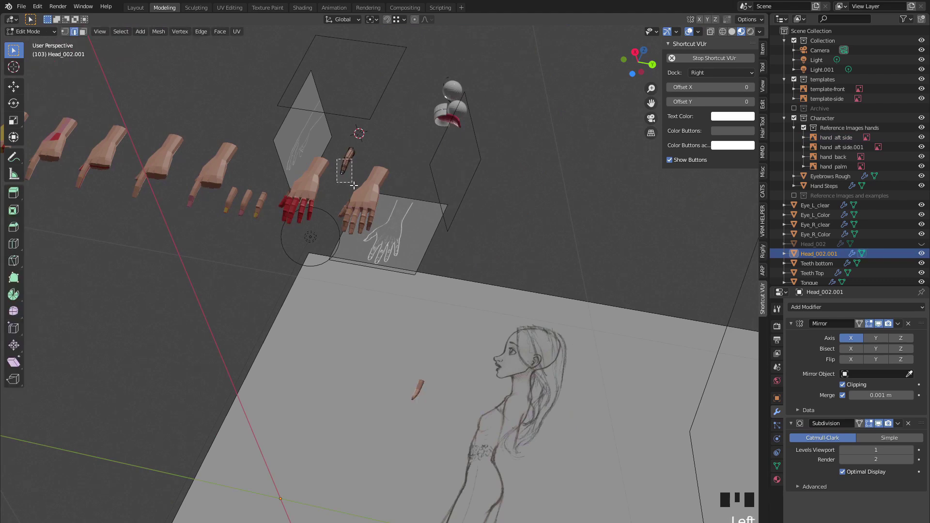
key(KP_Decimal)
mouse_move(302, 197)
middle_down()
mouse_move(430, 296)
mouse_move(380, 332)
mouse_move(359, 287)
mouse_move(248, 233)
mouse_move(272, 307)
mouse_move(301, 300)
middle_up()
scroll(430, 296, up, 4)
click(359, 287)
key(g)
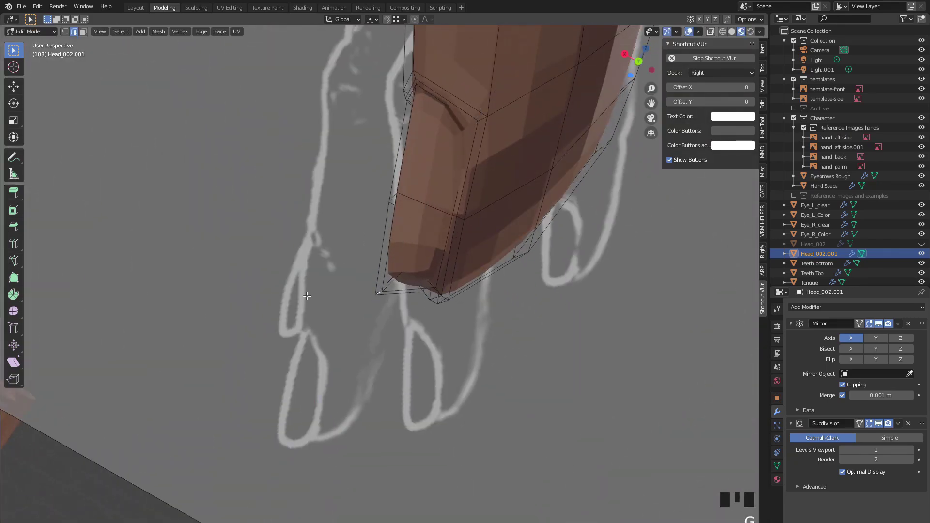
scroll(307, 298, up, 2)
mouse_move(305, 332)
middle_down()
mouse_move(280, 222)
mouse_move(334, 363)
mouse_move(257, 320)
mouse_move(216, 275)
mouse_move(308, 303)
mouse_move(210, 159)
mouse_move(227, 306)
middle_up()
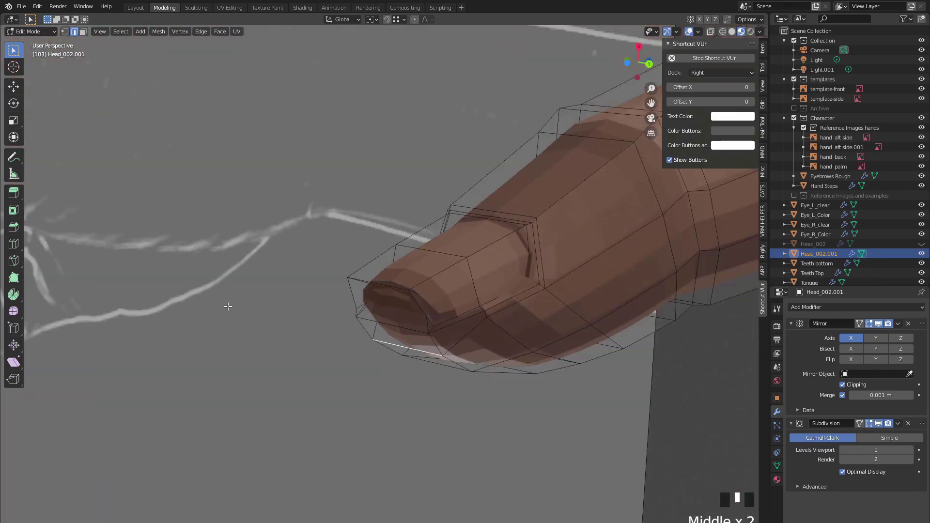
Step: Slide the selected edge of the nail's rim along the neighbouring surface
scroll(227, 306, up, 2)
key(KP_Decimal)
middle_drag(440, 276, 382, 309)
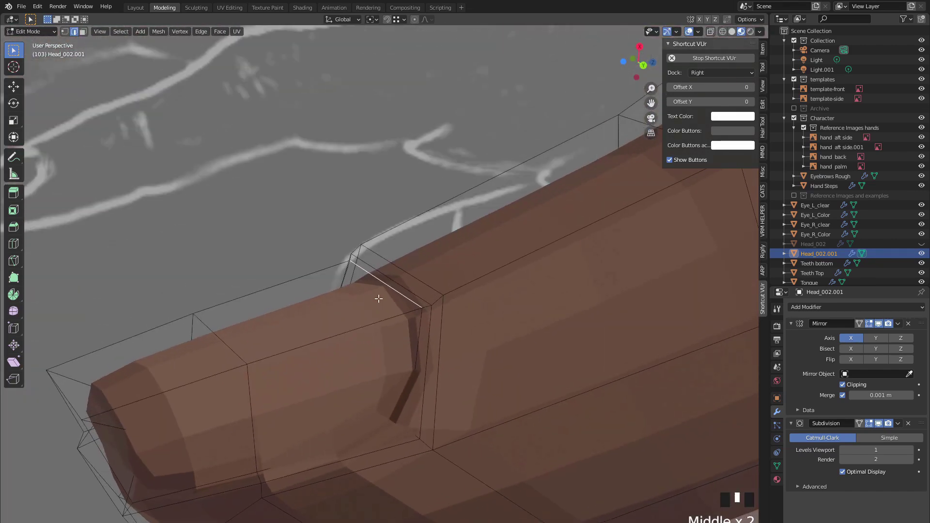
middle_drag(407, 357, 457, 469)
key(g)
key(g)
click(276, 288)
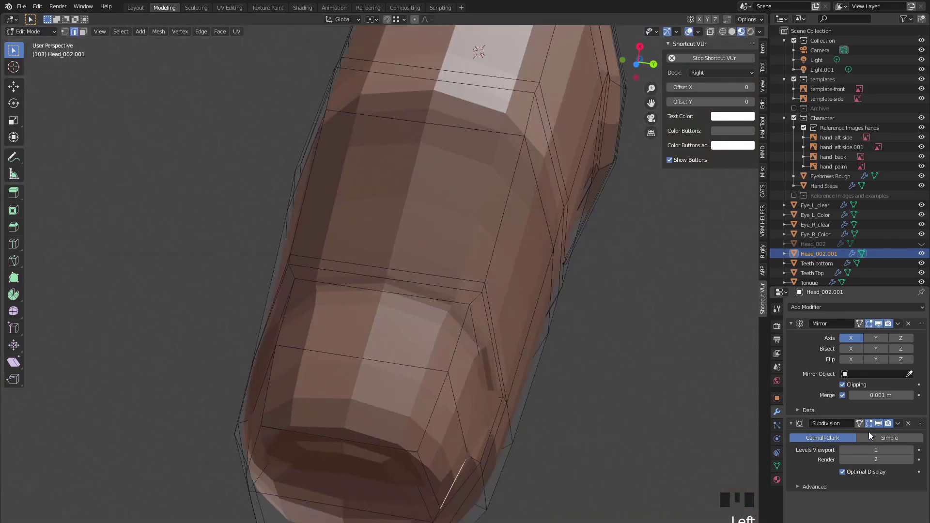
Step: Hide the subdivision in the viewport and reposition a fingertip edge along the Y axis and a nearby vertex
click(879, 423)
middle_drag(684, 449, 485, 371)
middle_drag(344, 377, 520, 337)
key(g)
key(y)
key(1)
click(514, 290)
key(g)
click(497, 290)
Step: Select the edges at the nail's tip and move them along the X axis
mouse_move(496, 291)
middle_down()
mouse_move(492, 270)
mouse_move(586, 305)
mouse_move(337, 222)
mouse_move(881, 424)
mouse_move(436, 339)
mouse_move(453, 370)
mouse_move(364, 323)
mouse_move(405, 291)
mouse_move(395, 264)
mouse_move(254, 255)
mouse_move(486, 278)
mouse_move(339, 297)
mouse_move(293, 281)
mouse_move(457, 295)
mouse_move(644, 349)
middle_up()
scroll(388, 266, up, 3)
click(417, 294)
shift+click(391, 257)
key(g)
click(273, 250)
key(ctrl+z)
key(x)
key(g)
key(x)
click(283, 277)
Step: Show the Subdivision modifier's smoothing in the viewport again and inspect the whole finger
scroll(679, 361, up, 2)
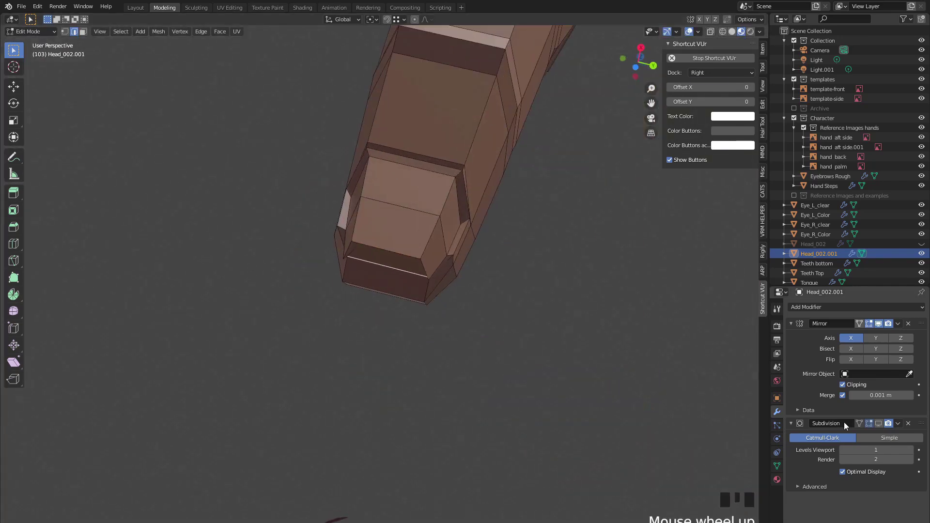
click(878, 424)
mouse_move(474, 349)
middle_down()
mouse_move(576, 260)
mouse_move(368, 305)
mouse_move(270, 270)
mouse_move(399, 264)
mouse_move(423, 241)
mouse_move(326, 305)
mouse_move(473, 257)
mouse_move(295, 260)
mouse_move(294, 233)
mouse_move(425, 288)
middle_up()
scroll(367, 305, up, 2)
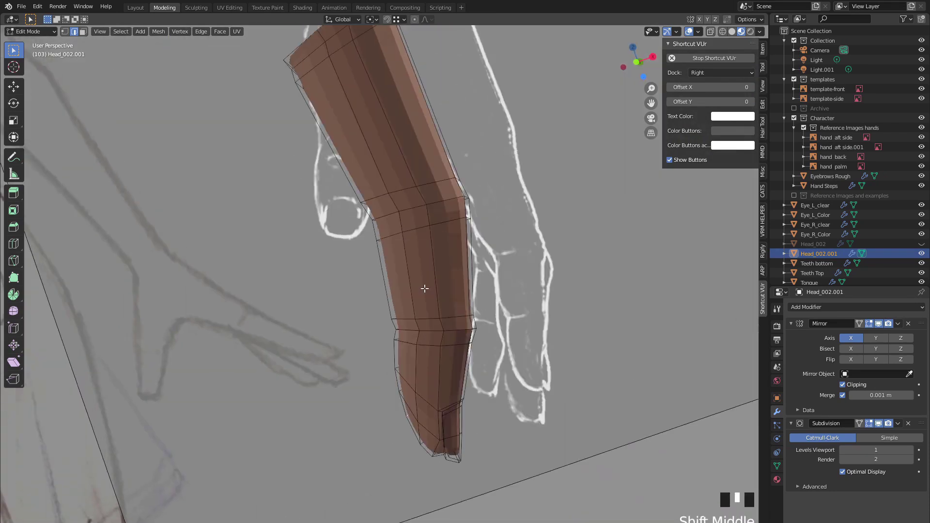
Step: Select the entire finger in front orthographic view, move it beside the hand sketch and deselect it
click(636, 62)
scroll(432, 257, up, 3)
key(a)
key(g)
click(507, 274)
key(alt+a)
scroll(507, 271, up, 2)
shift+middle_drag(505, 264, 490, 299)
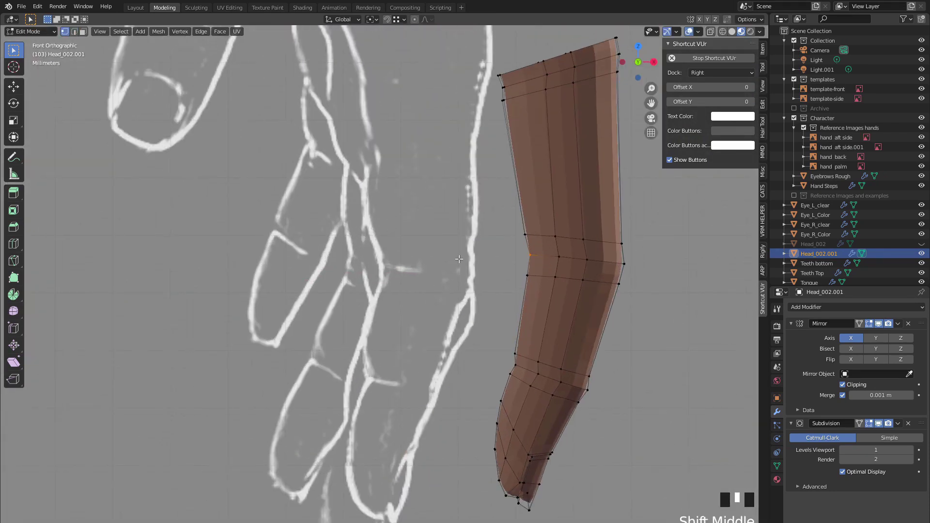
Step: Slide the vertices of the edge loop above the finger's middle joint so the loop runs level
scroll(491, 299, down, 1)
key(g)
right_click(610, 257)
key(g)
click(615, 248)
key(g)
key(g)
drag(545, 235, 536, 254)
click(554, 249)
key(g)
key(g)
click(532, 252)
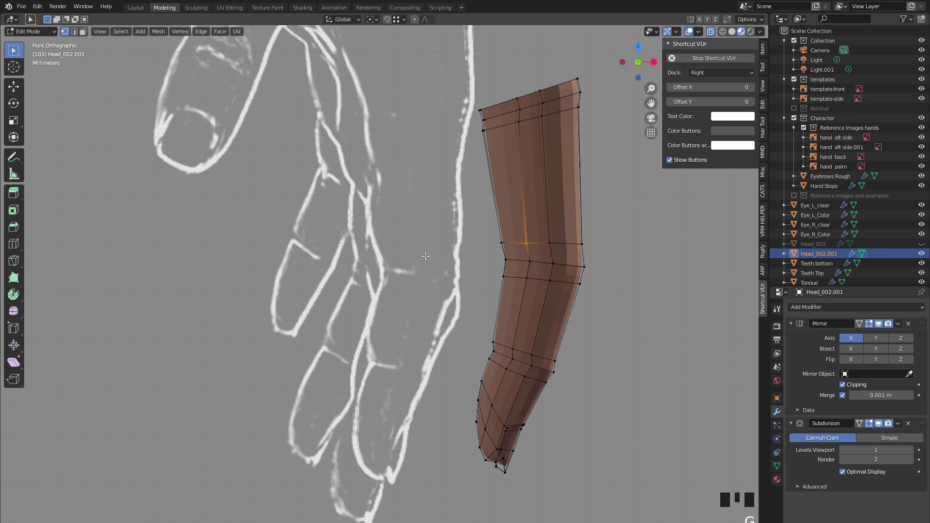
Step: Move the outer vertices of the loops near the finger's base down about 0.0015 m along Z and adjust the neighbouring ones
drag(568, 90, 568, 90)
key(g)
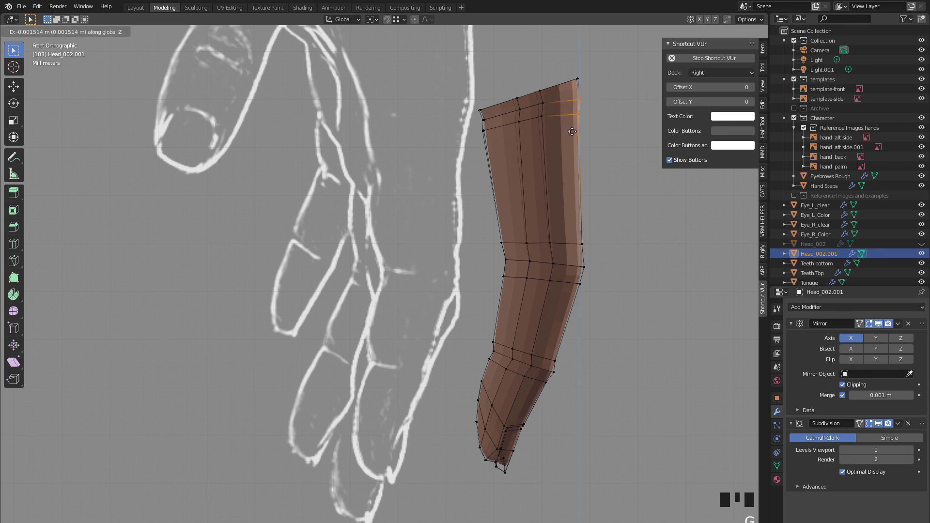
click(572, 131)
click(534, 100)
drag(509, 107, 509, 108)
key(g)
Step: Switch the viewport to Solid shading and frame the edge loops at the finger's base in front view
click(636, 63)
click(637, 63)
shift+middle_drag(600, 76, 607, 94)
scroll(599, 80, up, 6)
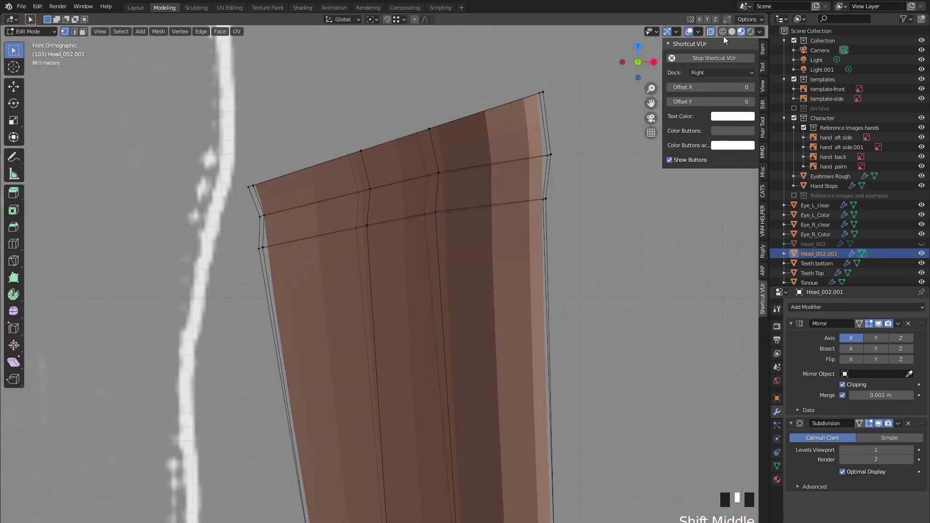
click(732, 31)
scroll(343, 140, down, 7)
shift+middle_drag(344, 140, 361, 20)
click(638, 62)
click(638, 63)
scroll(412, 143, up, 4)
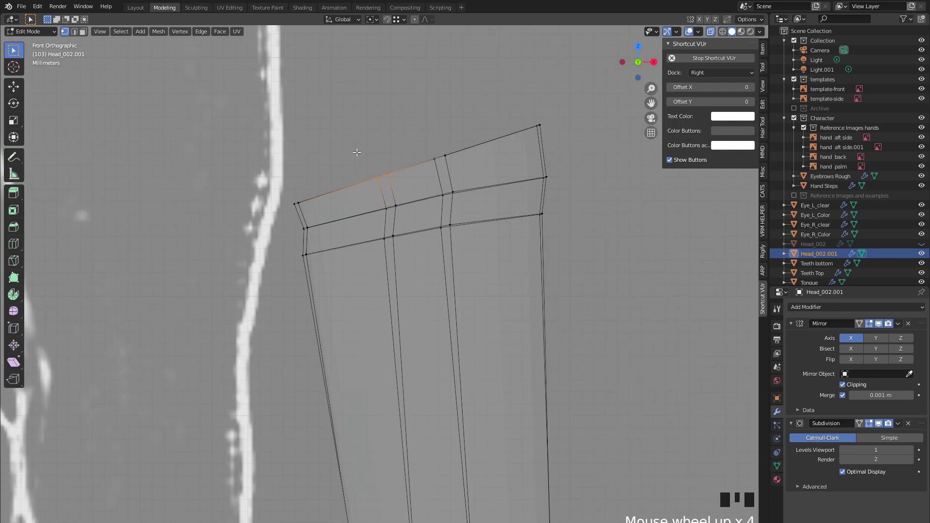
Step: Line up the selected overlapping vertex pair on the finger's base edge in front view by scaling it to 0
key(s)
key(y)
key(0)
click(384, 155)
key(s)
key(z)
key(0)
click(390, 151)
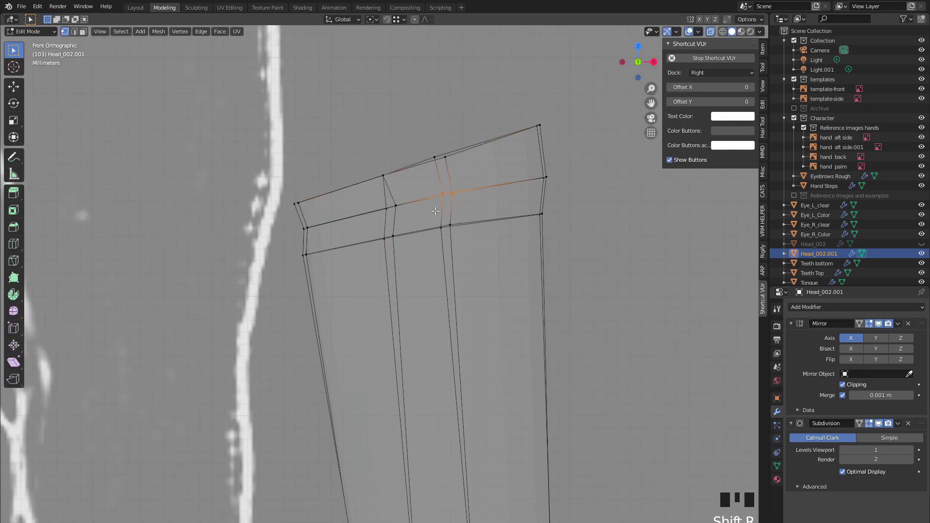
Step: Line up the remaining overlapping vertex pairs in the loops near the finger's base by repeating the scaling on each pair
drag(380, 199, 403, 213)
drag(288, 218, 318, 210)
key(s)
key(y)
click(279, 186)
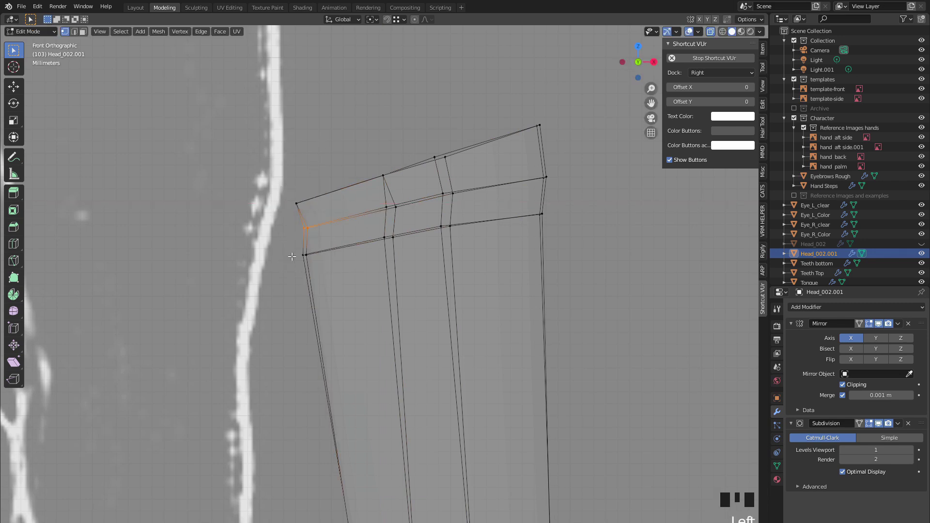
drag(436, 186, 458, 200)
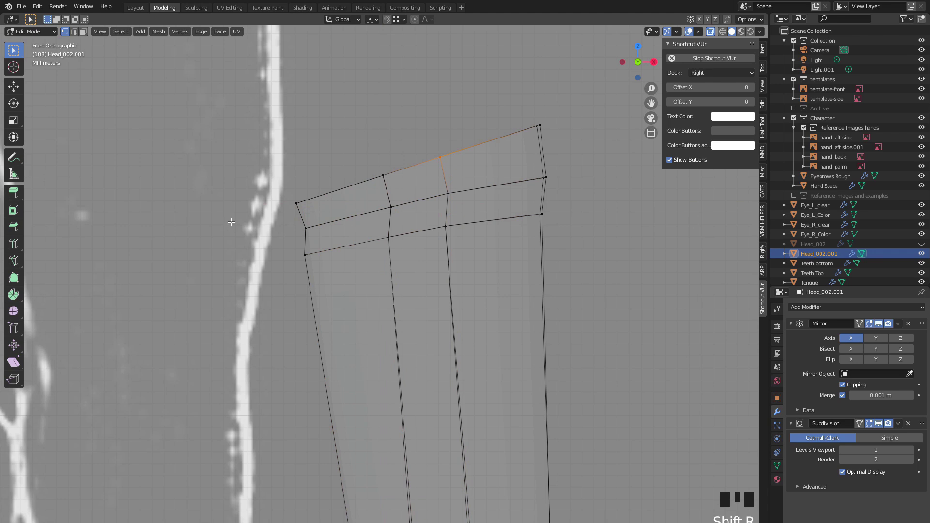
Step: Turn off X-ray and slide the edge loops below the finger's base and below the middle joint slightly down the finger
mouse_move(510, 250)
shift+middle_down()
mouse_move(482, 264)
mouse_move(469, 255)
mouse_move(486, 256)
mouse_move(434, 258)
mouse_move(474, 264)
mouse_move(460, 269)
shift+middle_up()
scroll(481, 263, down, 3)
key(alt+z)
click(640, 63)
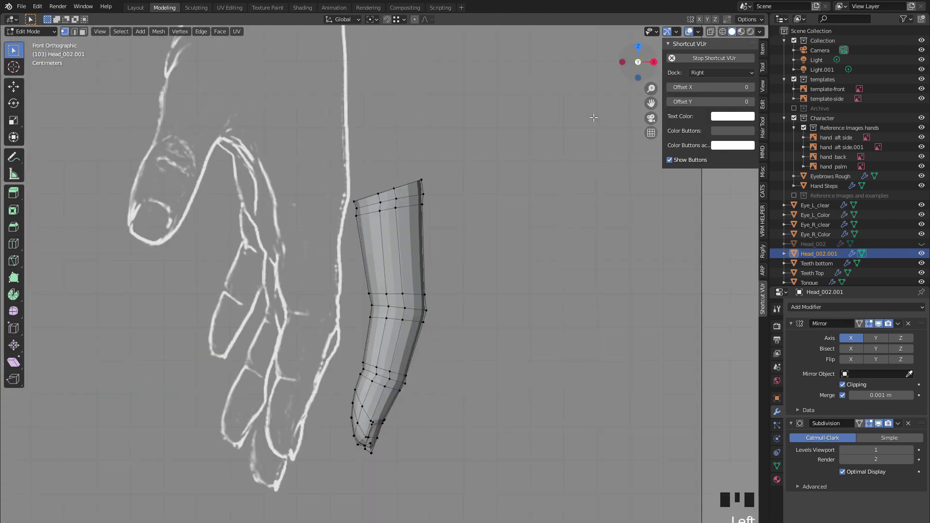
scroll(344, 256, up, 1)
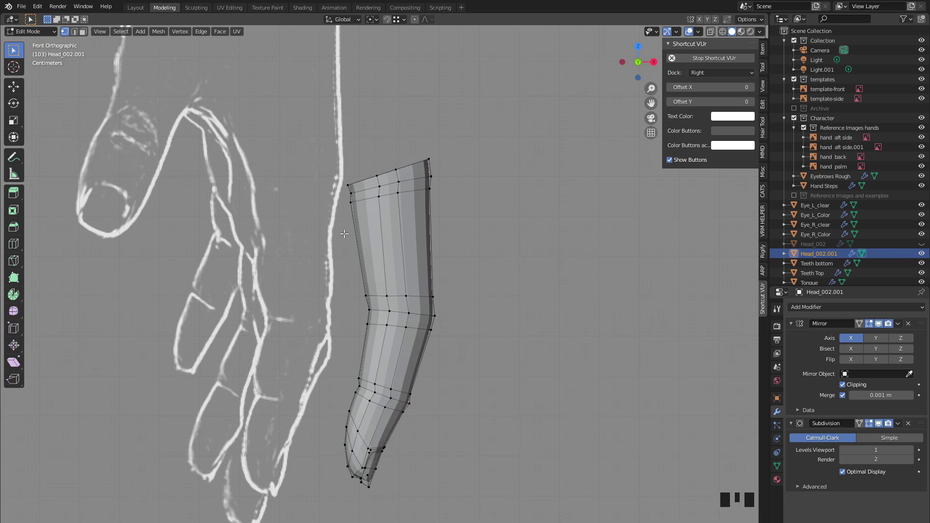
key(g)
click(324, 234)
key(s)
click(303, 292)
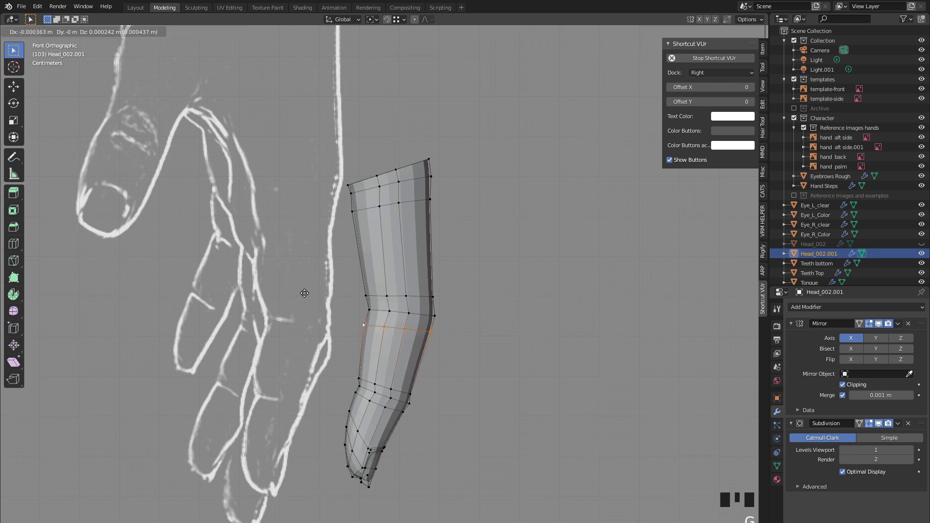
key(g)
click(330, 348)
Step: Examine the finger's silhouette from the right view with the viewport overlays hidden
scroll(361, 435, down, 7)
middle_drag(361, 435, 619, 72)
click(639, 60)
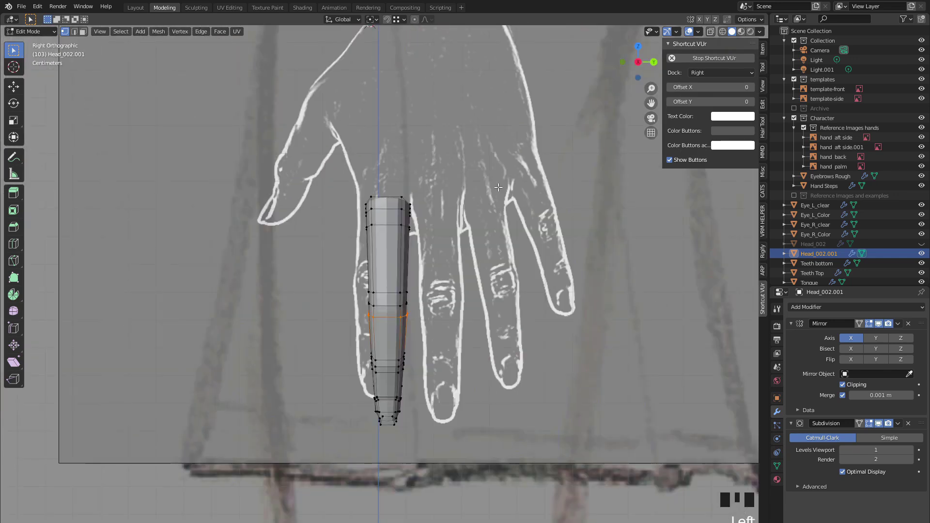
click(689, 32)
scroll(436, 266, up, 2)
mouse_move(433, 282)
middle_down()
mouse_move(359, 170)
mouse_move(454, 182)
mouse_move(434, 238)
mouse_move(330, 230)
mouse_move(461, 268)
mouse_move(431, 277)
middle_up()
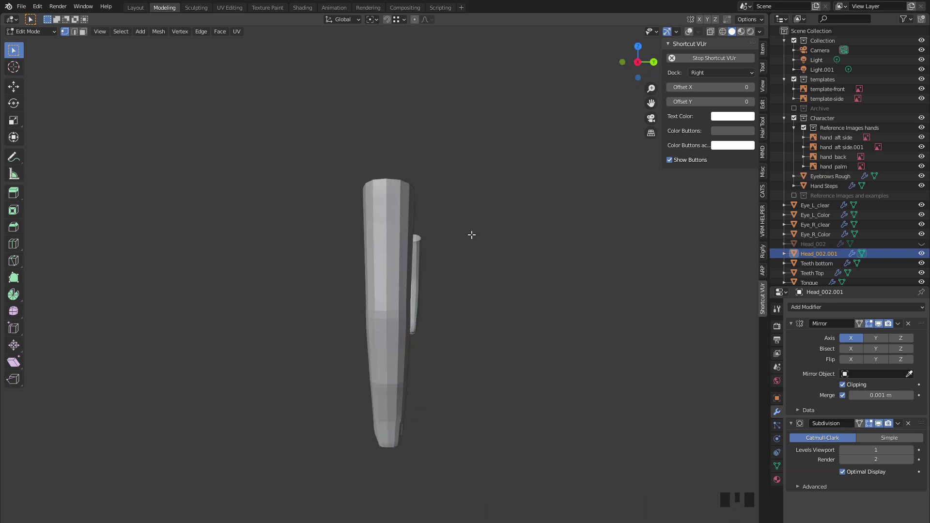
click(689, 32)
middle_drag(491, 192, 415, 281)
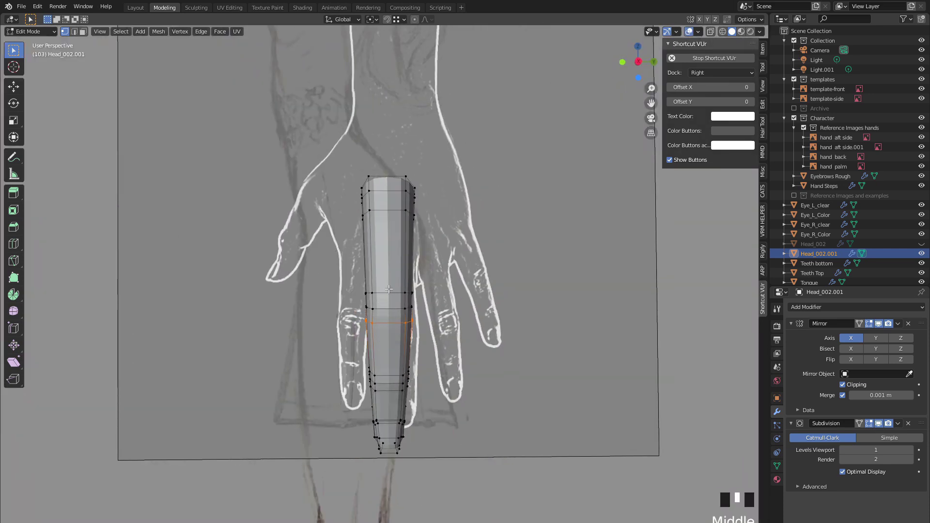
Step: Select the edge loops between the finger's middle and fingertip joints and narrow them along Y with overlays hidden
alt+shift+click(389, 325)
middle_drag(382, 323, 403, 359)
alt+shift+click(390, 376)
middle_drag(330, 334, 277, 314)
click(690, 32)
middle_drag(342, 268, 336, 250)
key(s)
key(y)
right_click(280, 248)
key(s)
key(y)
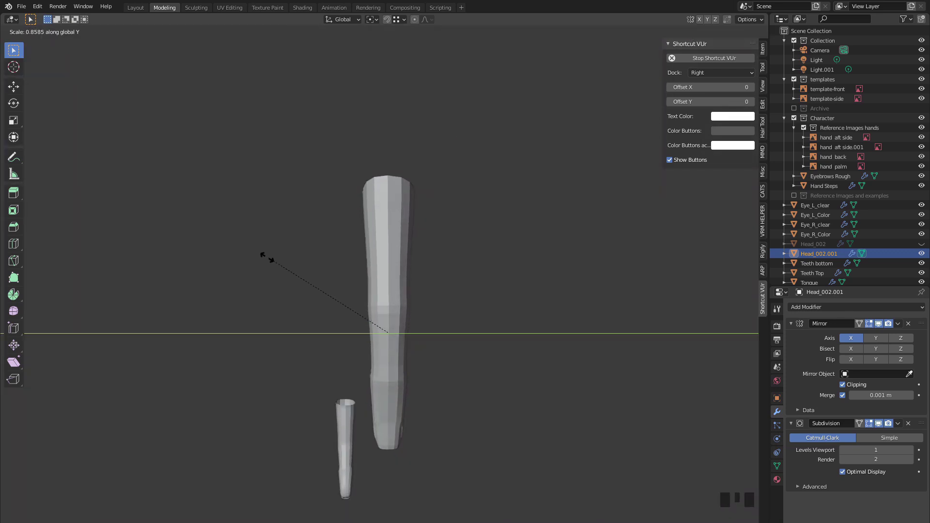
click(252, 254)
Step: Select the edge loop just below the finger's base and scale it along Y, judging the shape with overlays hidden
middle_drag(283, 253, 395, 213)
click(689, 32)
alt+click(375, 215)
middle_drag(506, 194, 493, 198)
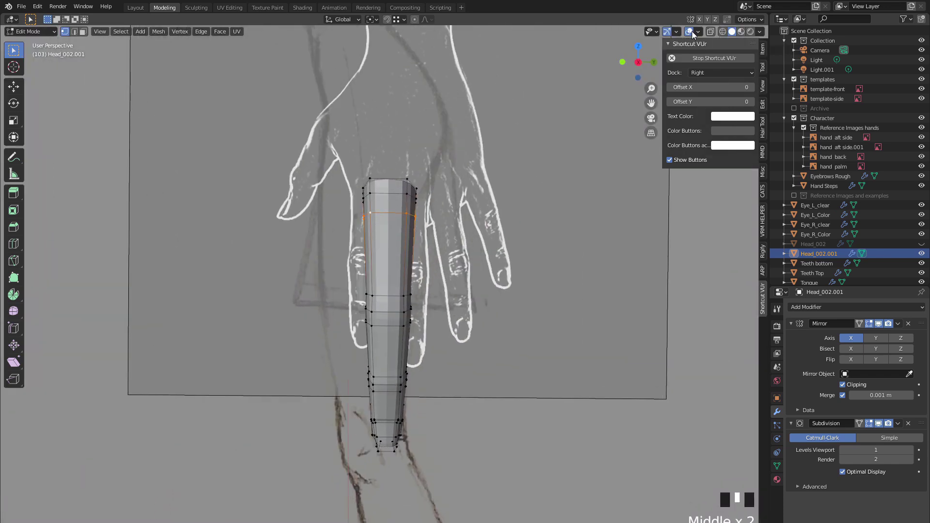
click(689, 33)
key(s)
key(y)
click(266, 191)
key(s)
key(y)
click(264, 190)
Step: Select the central edge loops of the finger's joints and scale them along Y
click(689, 32)
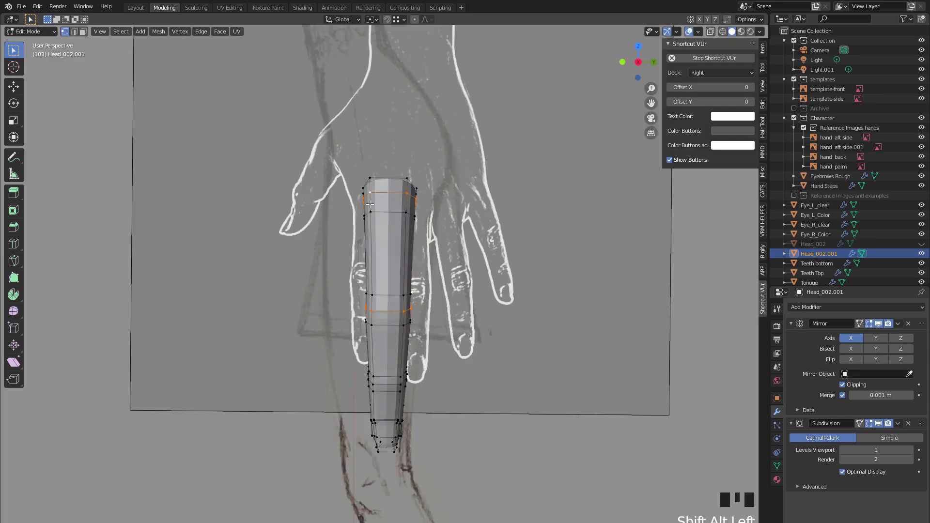
click(688, 32)
key(s)
key(y)
click(258, 176)
Step: Select the inner-side vertices at the finger's three joints in front view and move them about 0.0005 m along X
middle_drag(258, 177, 384, 300)
click(384, 300)
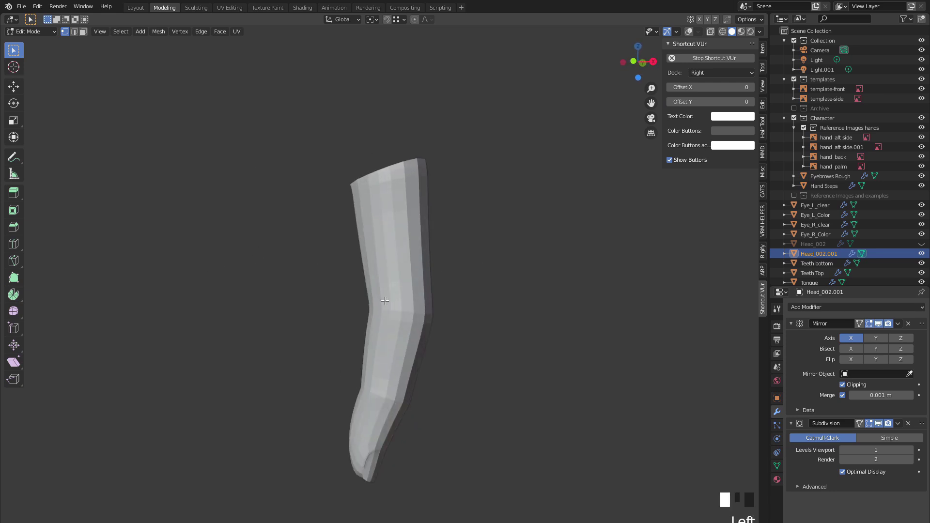
click(642, 62)
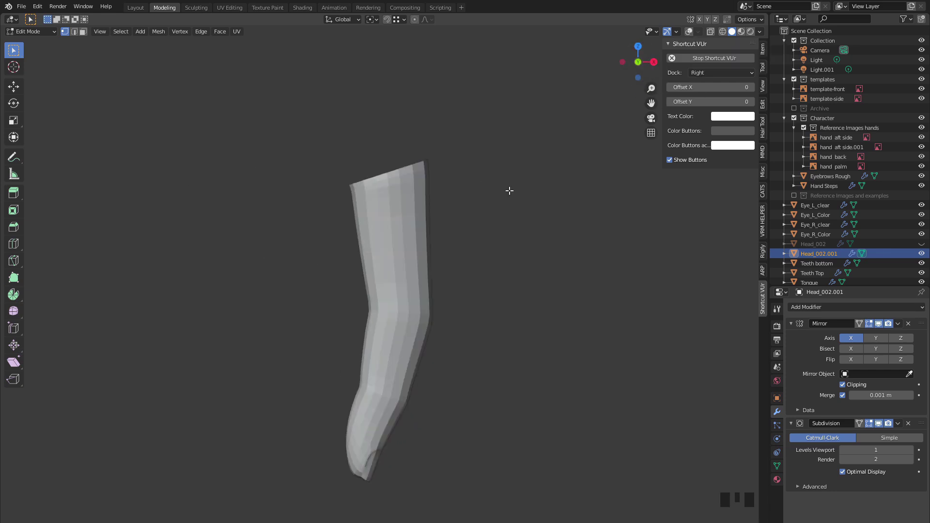
key(alt+z)
click(686, 32)
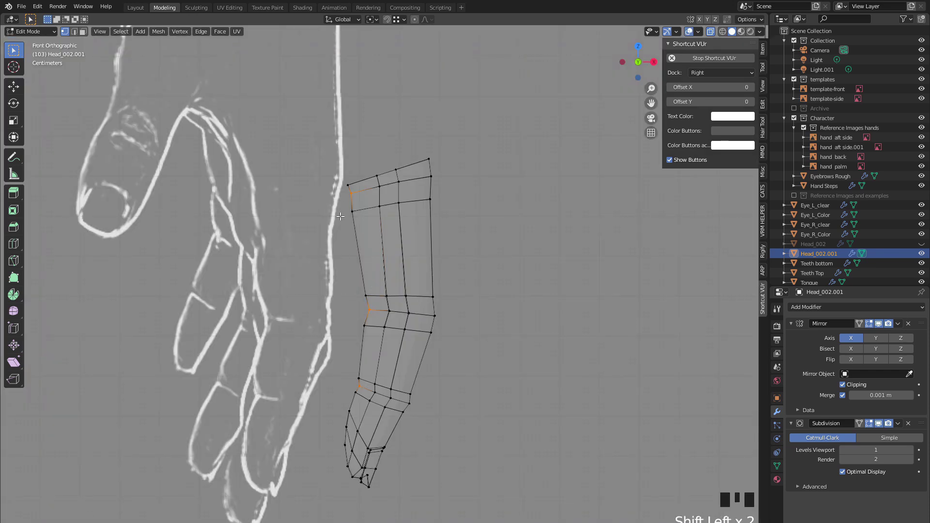
key(alt+z)
click(687, 32)
key(g)
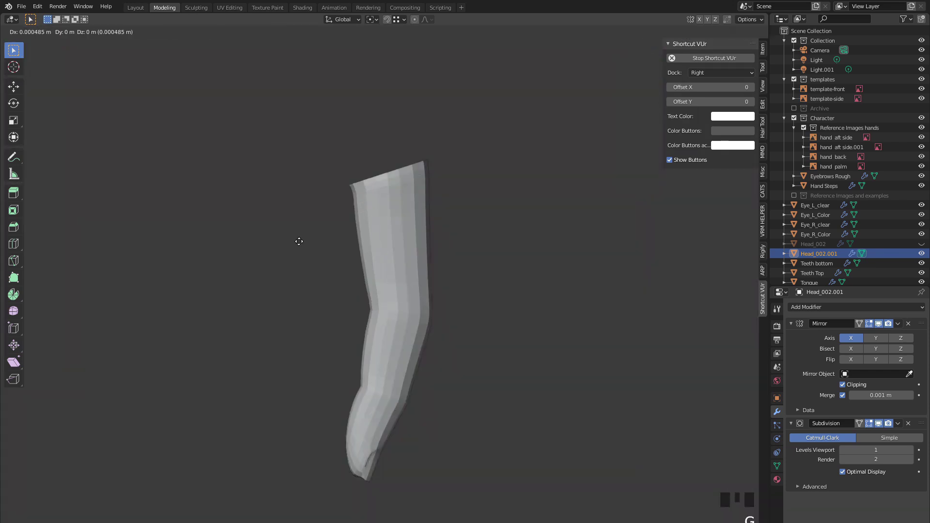
click(299, 241)
Step: Check the finger from other angles, switch to Object Mode and unhide the body mesh with the hand
middle_drag(304, 237, 434, 316)
key(KP_Decimal)
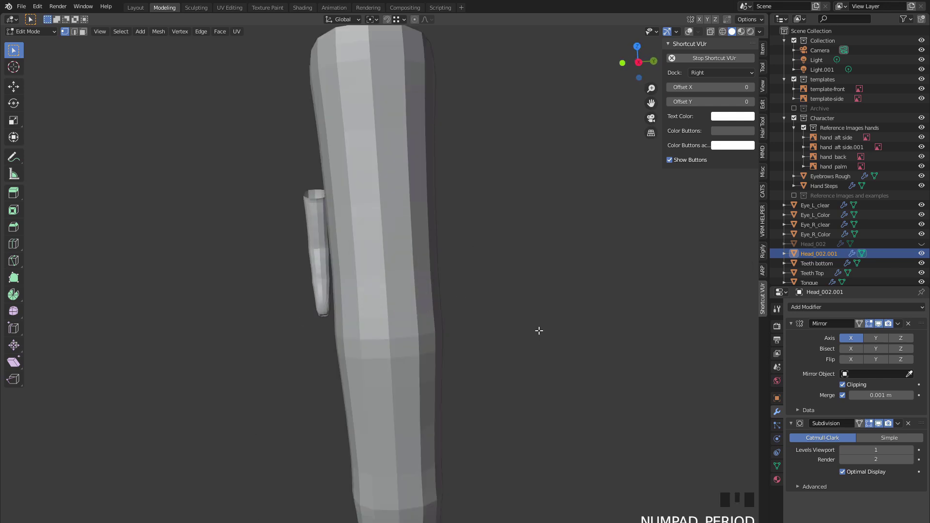
click(687, 33)
scroll(512, 195, down, 7)
key(Tab)
click(484, 208)
scroll(463, 249, down, 1)
middle_drag(485, 207, 451, 250)
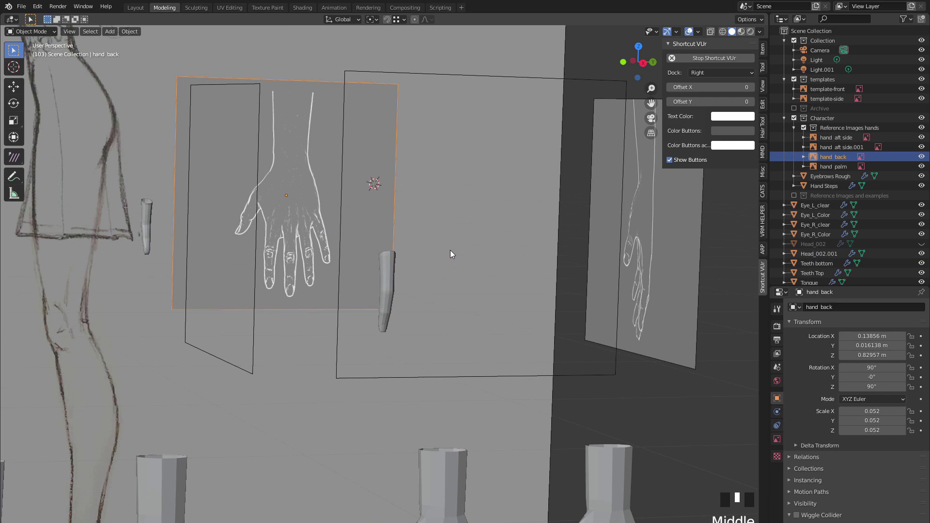
key(alt+h)
click(598, 391)
middle_drag(598, 390, 411, 318)
scroll(428, 342, up, 3)
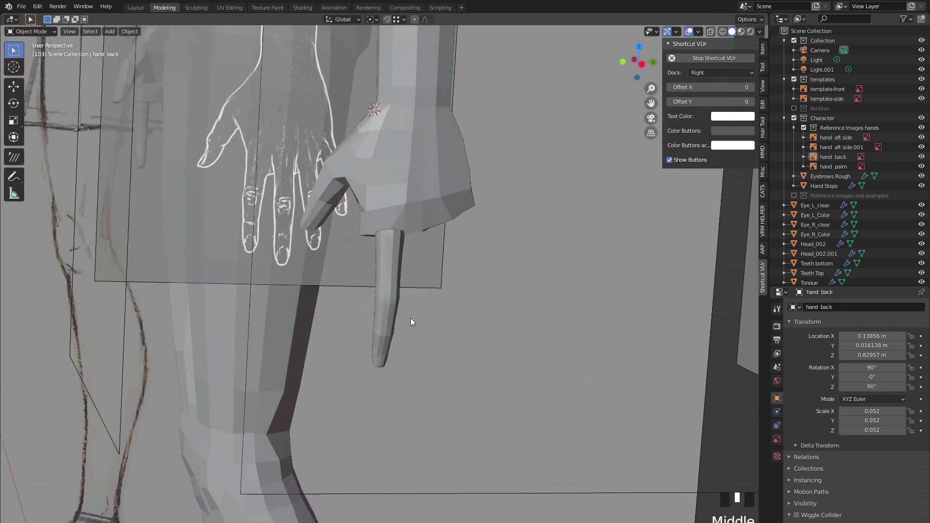
Step: Select the finger object, switch the viewport to Material Preview shading and compare it with the example hand stages
key(super+Down)
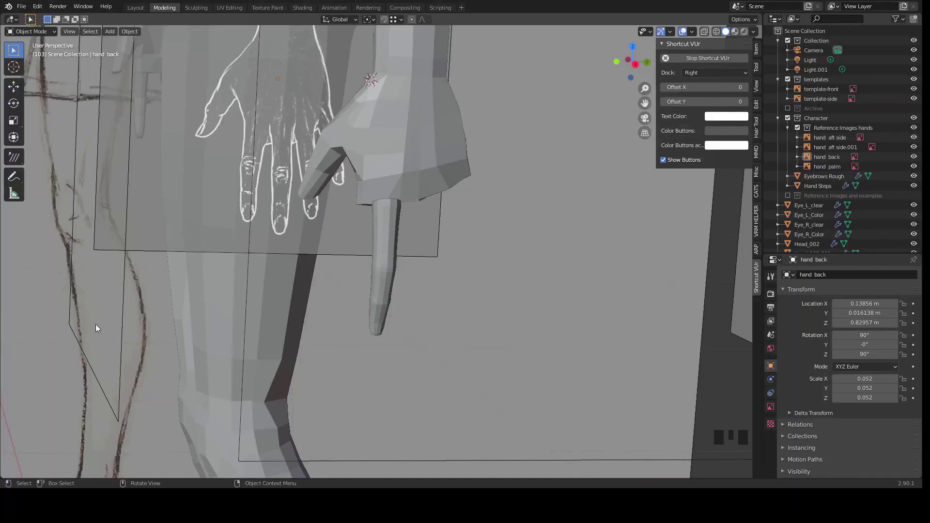
scroll(406, 236, down, 2)
click(391, 232)
scroll(390, 232, down, 2)
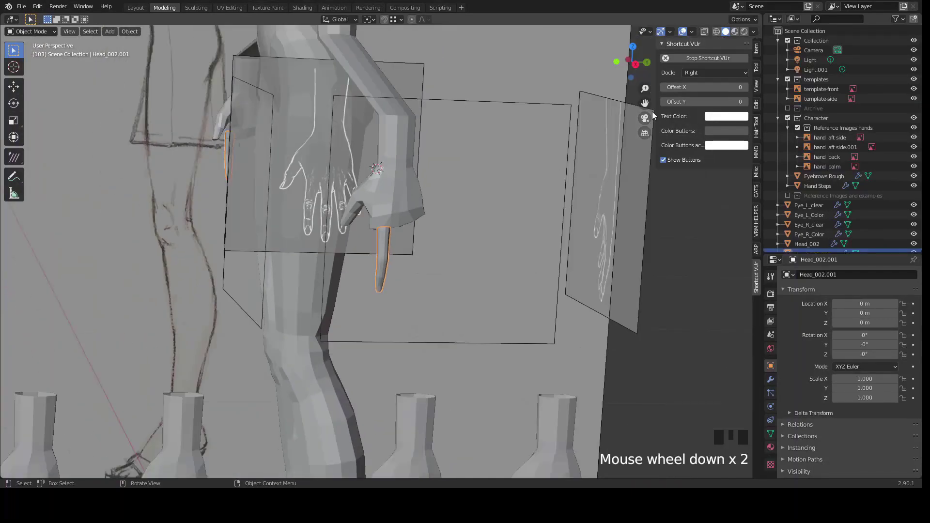
click(735, 31)
scroll(359, 310, down, 2)
shift+middle_drag(359, 310, 414, 299)
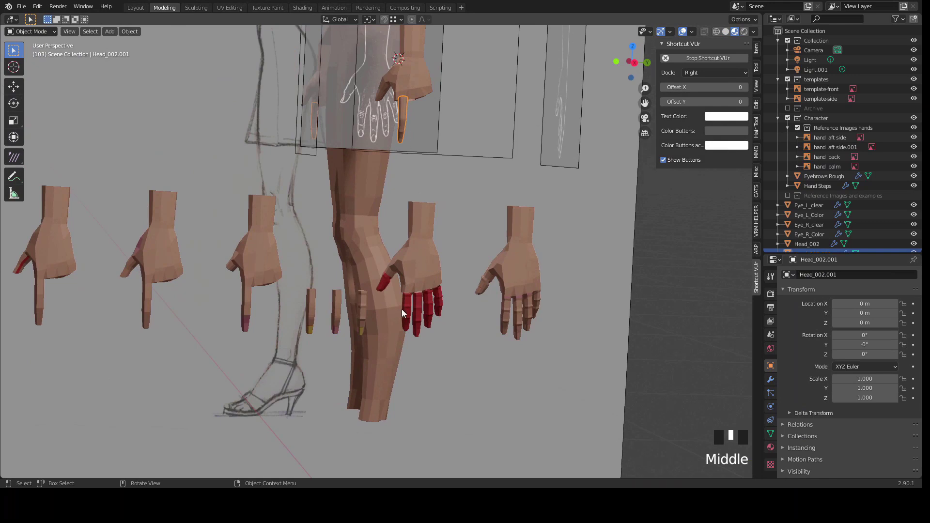
middle_drag(391, 324, 398, 326)
scroll(425, 318, up, 1)
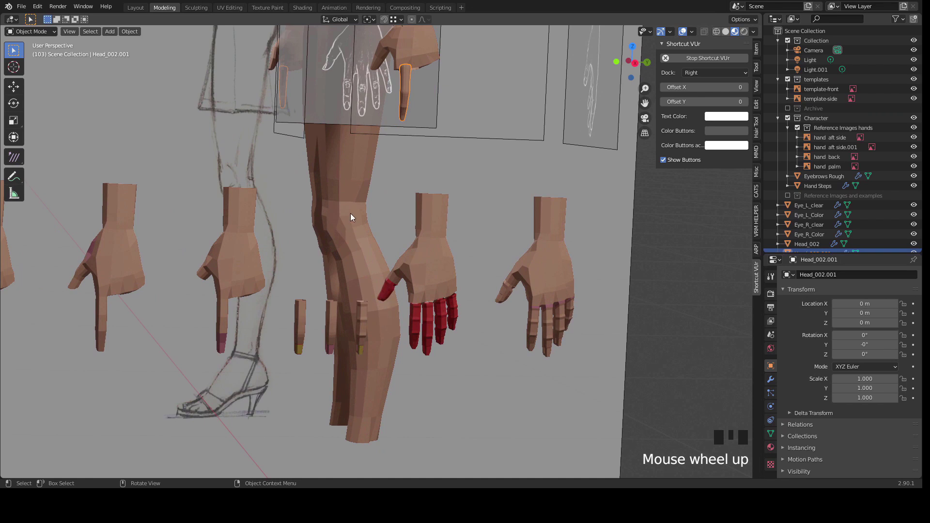
shift+middle_drag(353, 221, 325, 363)
scroll(378, 265, up, 2)
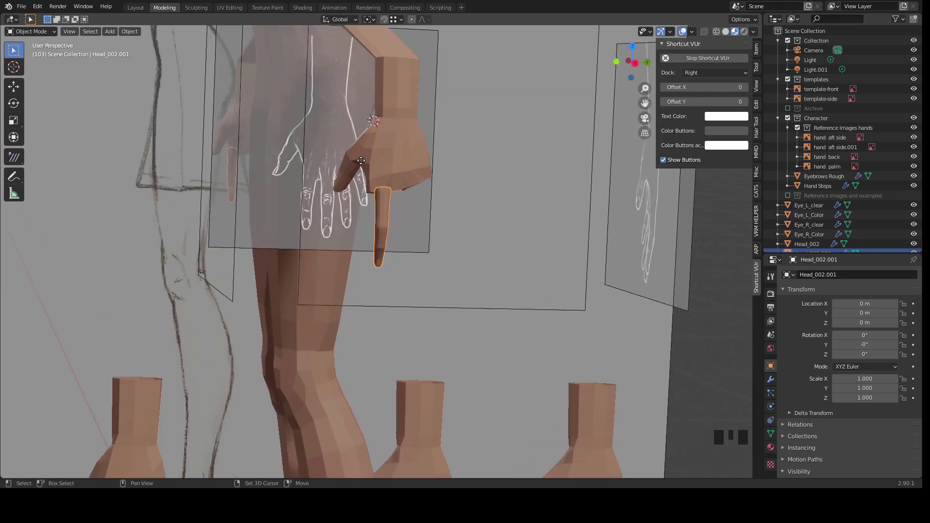
Step: Duplicate the finger to a spot below the hand and remove the Mirror modifier from the original finger
key(shift+d)
click(455, 288)
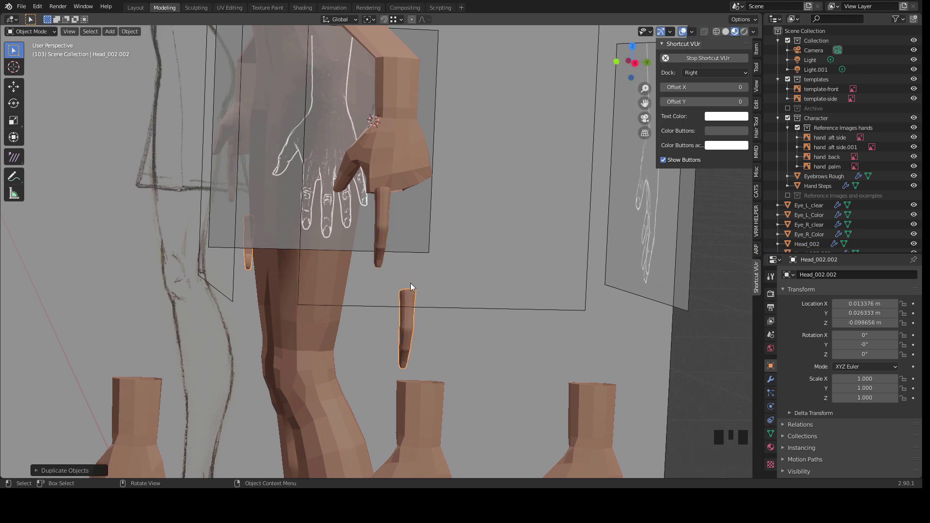
click(373, 235)
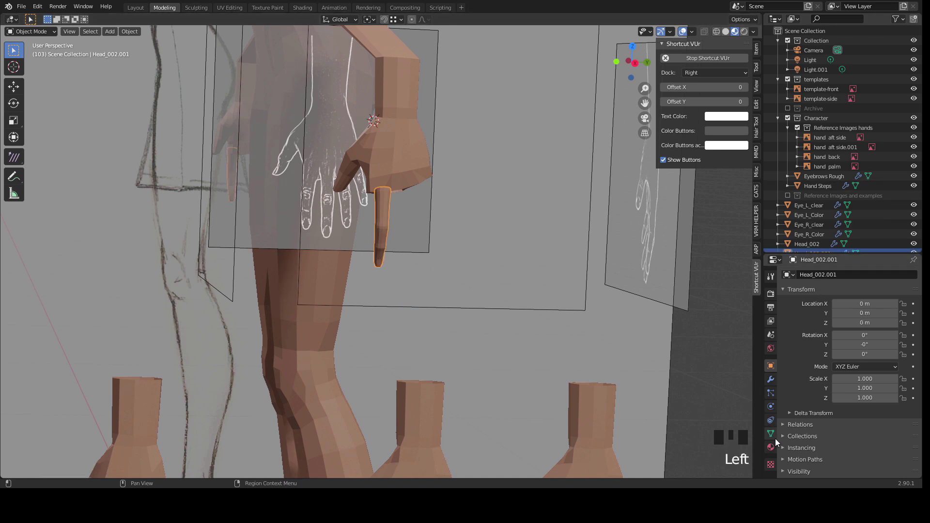
click(771, 382)
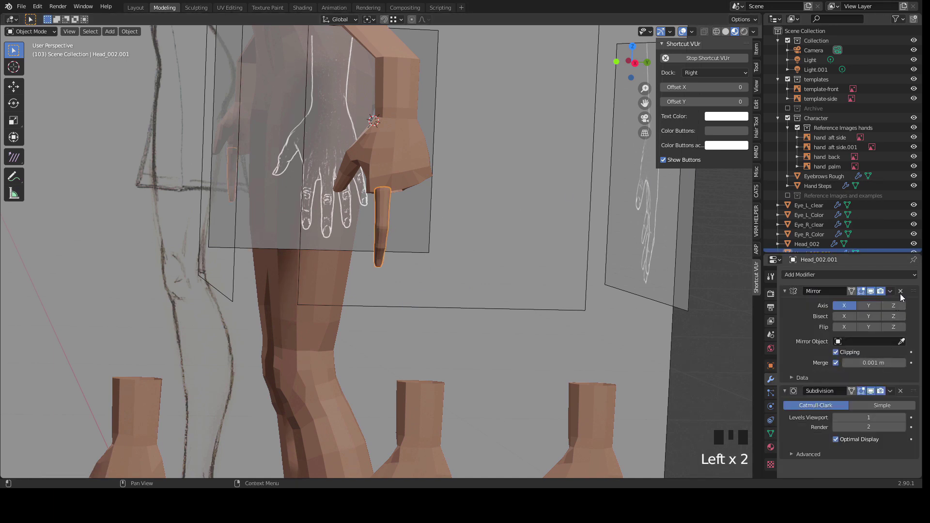
click(900, 292)
Step: Move the original finger about 0.026 m along negative X in front view so it sits over the sketched index finger
key(KP_Decimal)
scroll(371, 286, down, 4)
scroll(425, 286, up, 1)
middle_drag(426, 286, 673, 108)
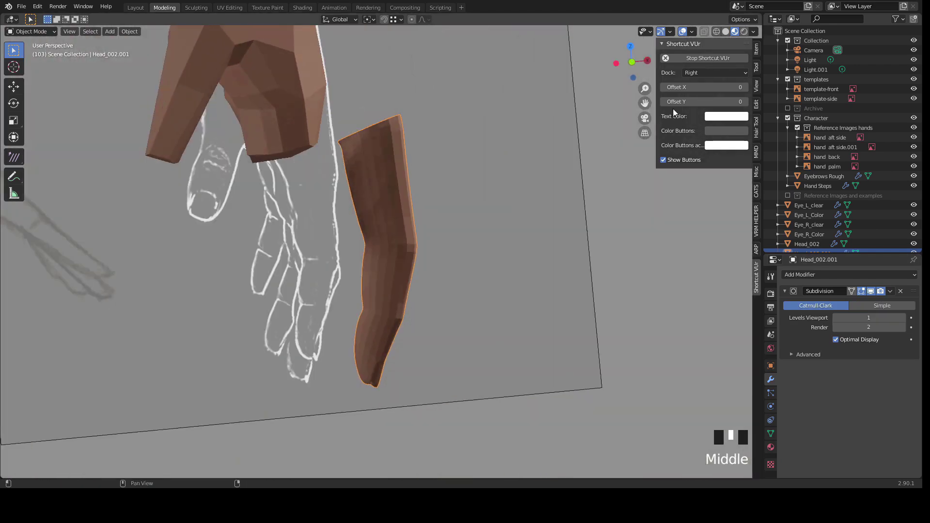
click(632, 62)
key(g)
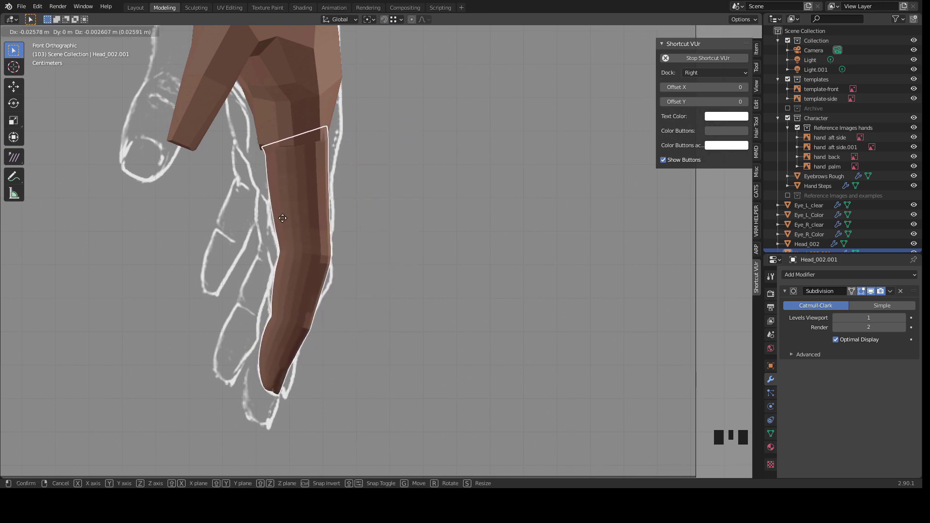
click(334, 222)
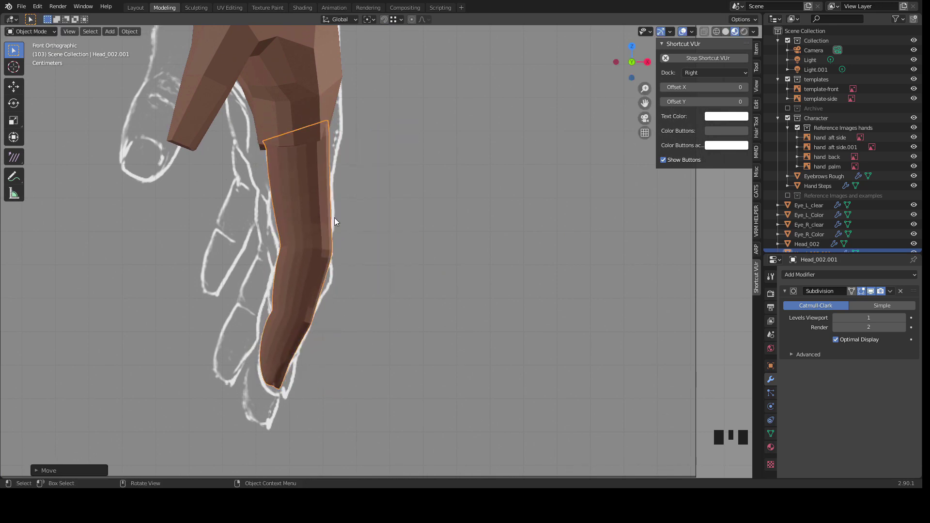
Step: Move the finger about 0.0033 m along negative Y in right view onto the sketched index finger
click(646, 62)
scroll(371, 216, down, 2)
key(g)
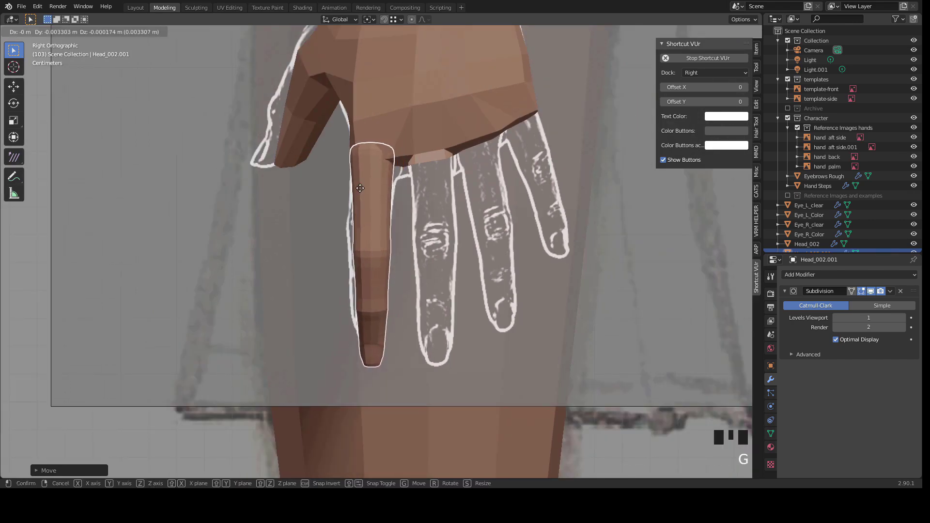
click(360, 188)
Step: Place the 3D cursor at the finger's base and set the transform pivot point to 3D Cursor
scroll(333, 206, up, 1)
shift+right_click(375, 145)
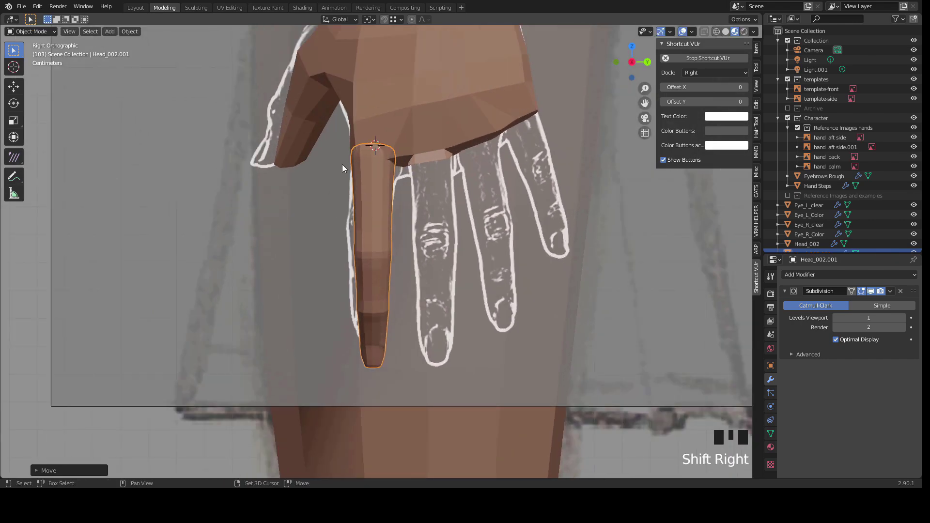
click(370, 19)
click(374, 41)
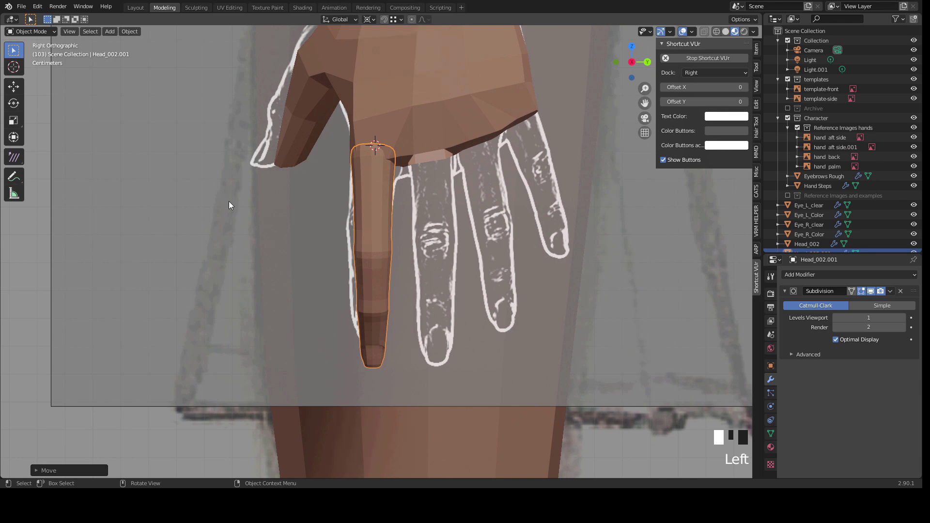
Step: Rotate the index finger about 1.5° around the 3D cursor at its base to follow the sketched outline
key(r)
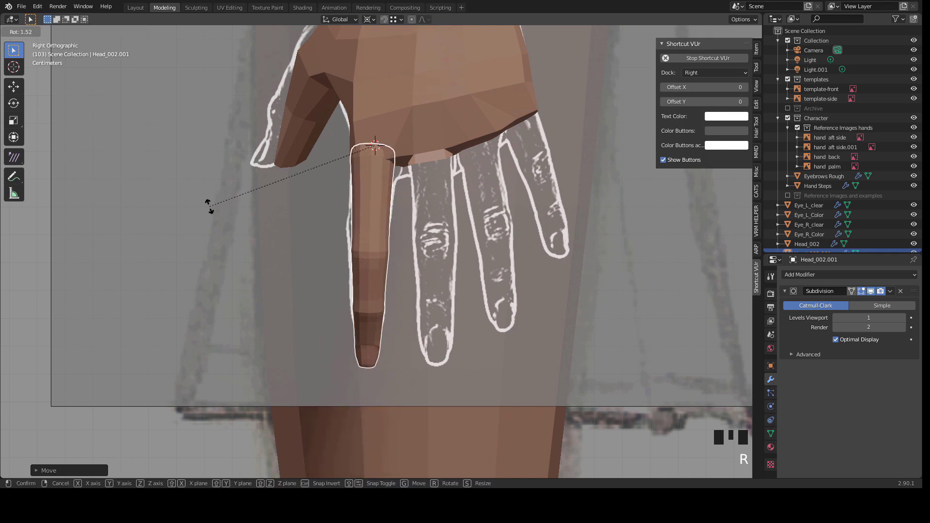
click(201, 144)
key(s)
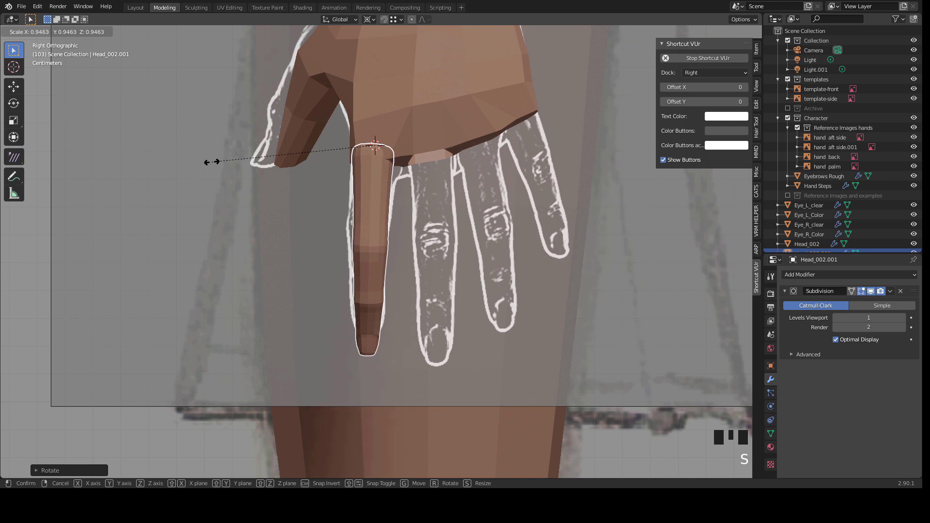
right_click(209, 162)
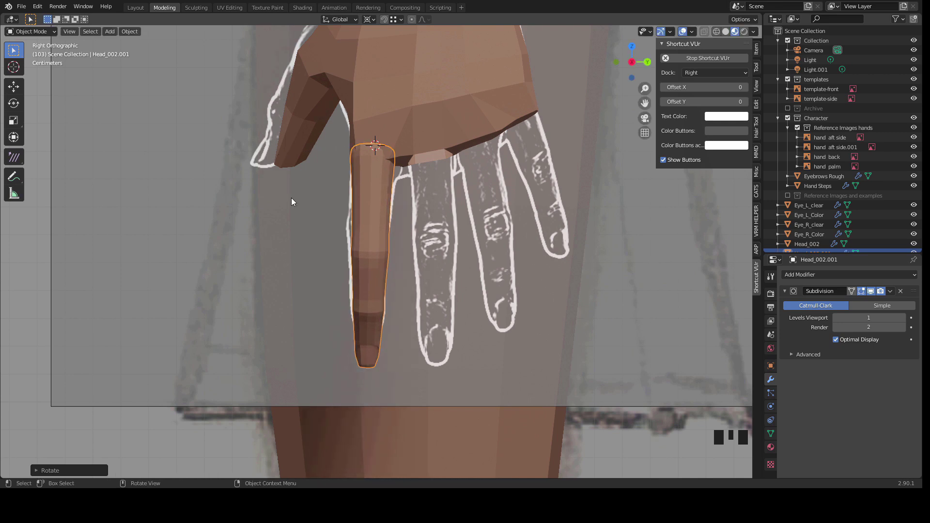
Step: Duplicate the index finger onto the sketched middle finger, then rotate it about its base and shift it to match the outline
key(shift+d)
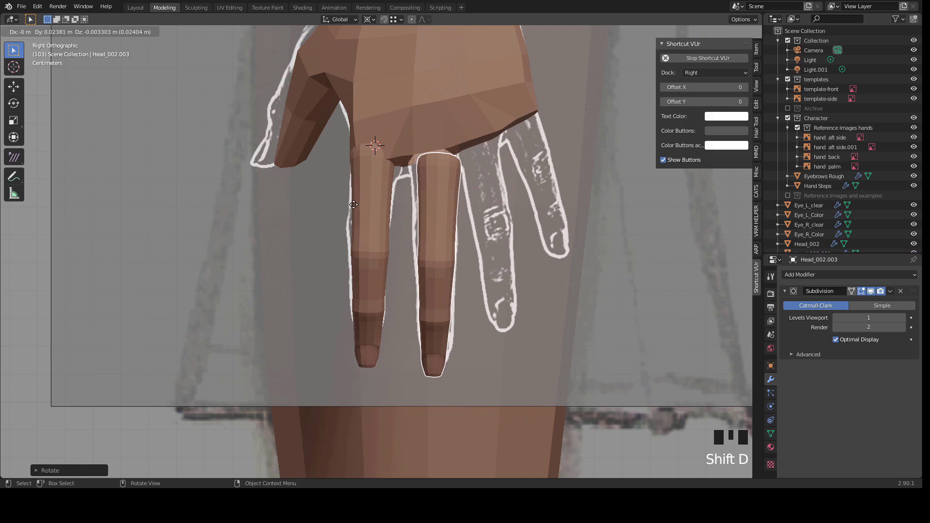
click(359, 196)
shift+right_click(427, 150)
key(r)
click(266, 214)
key(g)
click(259, 208)
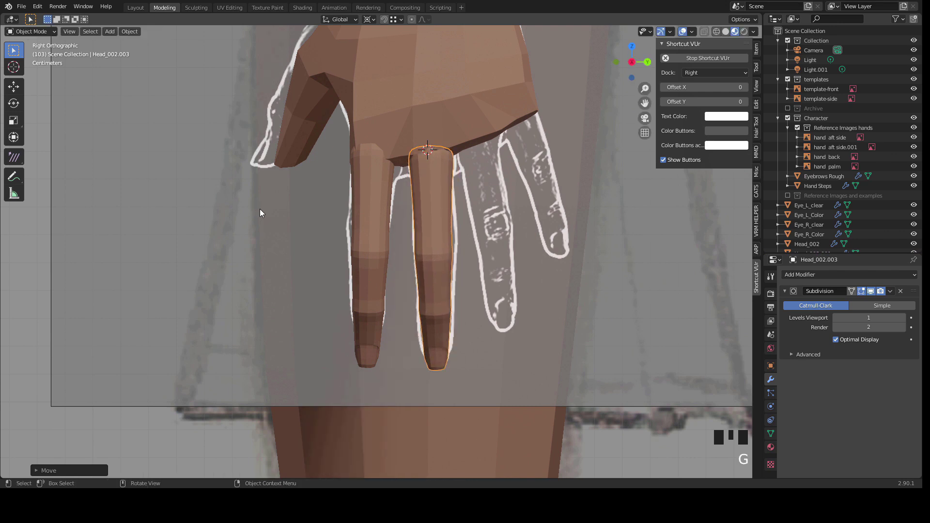
Step: Place the 3D cursor at the index finger's base and scale the finger down to about 0.9
click(371, 196)
shift+right_click(371, 147)
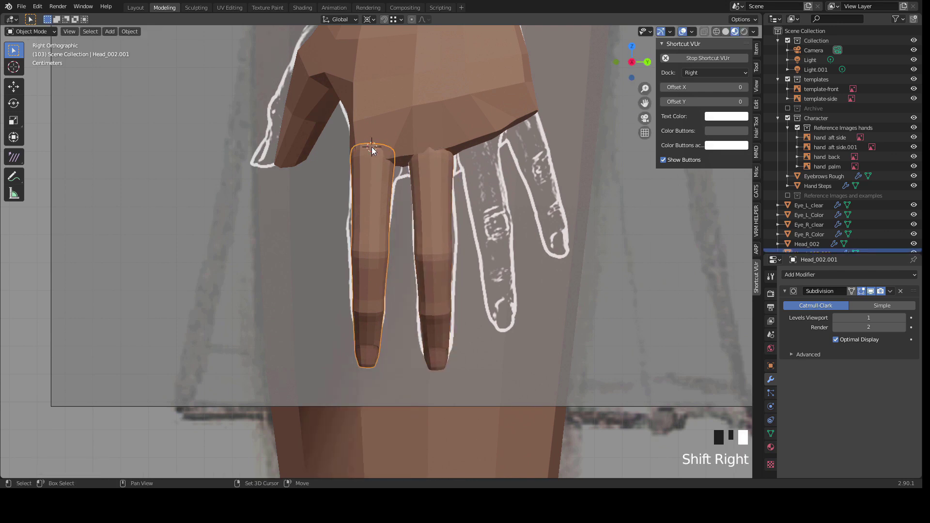
key(s)
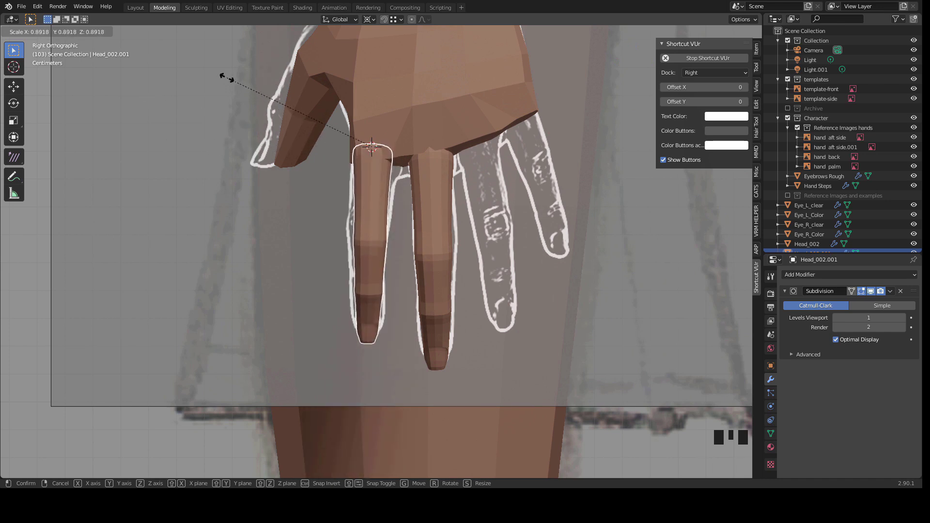
right_click(255, 160)
middle_drag(243, 223, 632, 63)
click(634, 62)
Step: Duplicate the middle finger over the sketched ring finger and position its base with the 3D cursor placed there
click(428, 201)
key(shift+d)
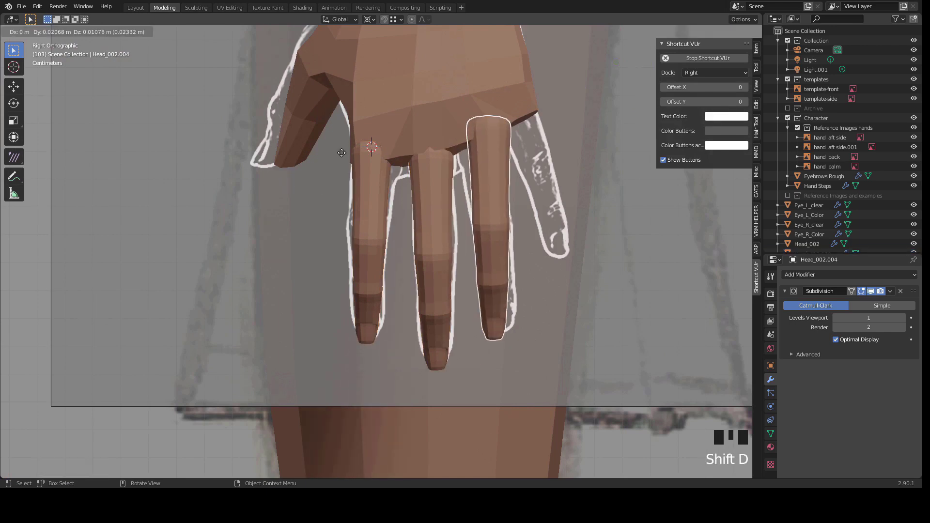
click(341, 153)
shift+right_click(484, 119)
key(g)
click(250, 231)
Step: Rotate the ring finger to about 9.4°, align it with the sketch and scale it to about 0.94 from its base
key(r)
click(284, 252)
key(g)
click(283, 252)
shift+right_click(477, 127)
key(s)
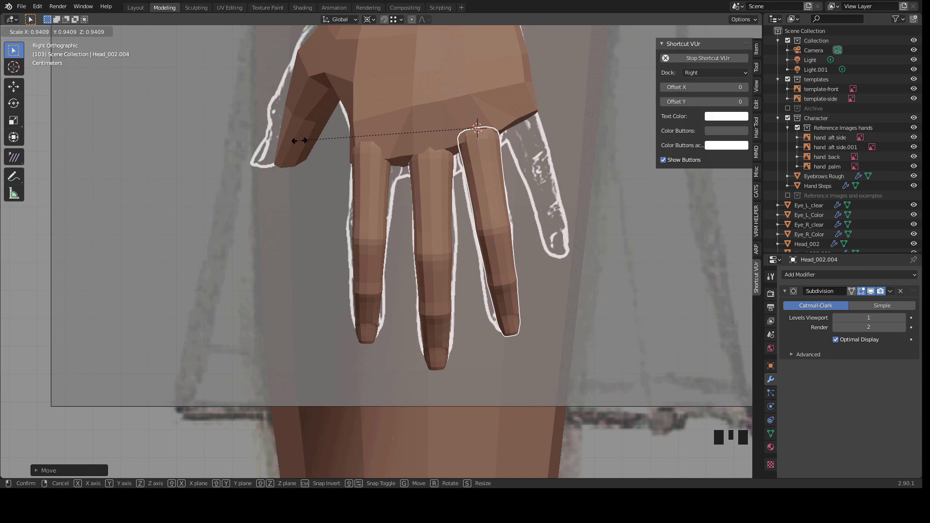
click(293, 138)
Step: Duplicate the ring finger over the sketched little finger and place the 3D cursor at the copy's base
key(shift+d)
click(340, 124)
shift+right_click(518, 116)
key(g)
click(261, 210)
Step: Rotate the little finger to about 15° and scale it down to about 0.847 from its base
key(r)
click(320, 179)
key(s)
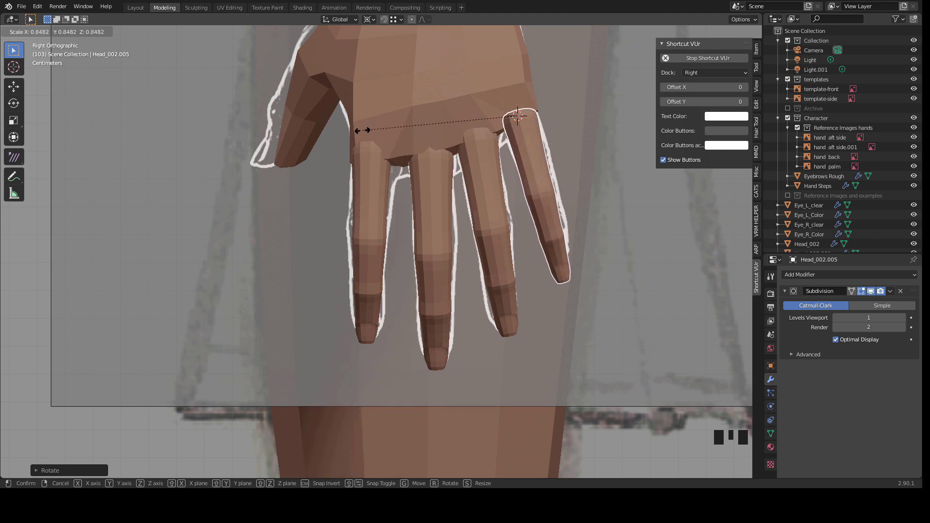
click(353, 122)
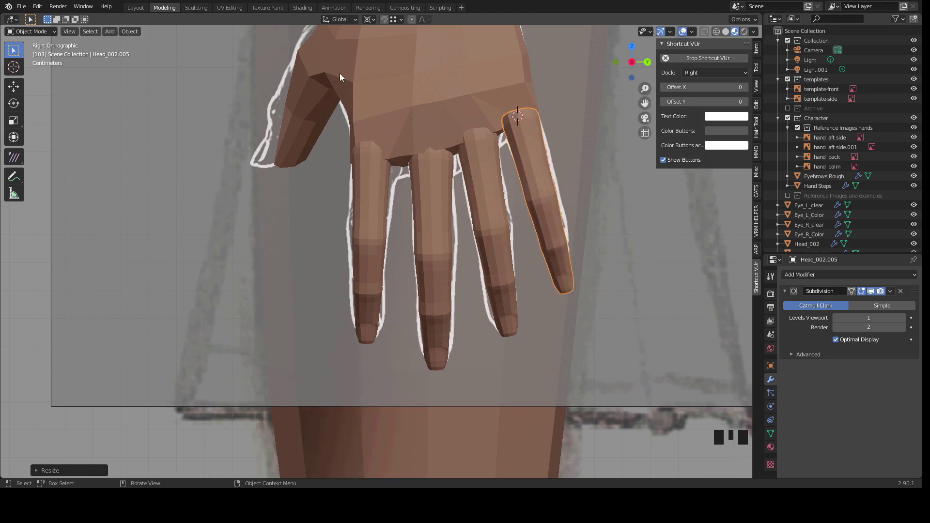
click(338, 20)
click(394, 108)
key(s)
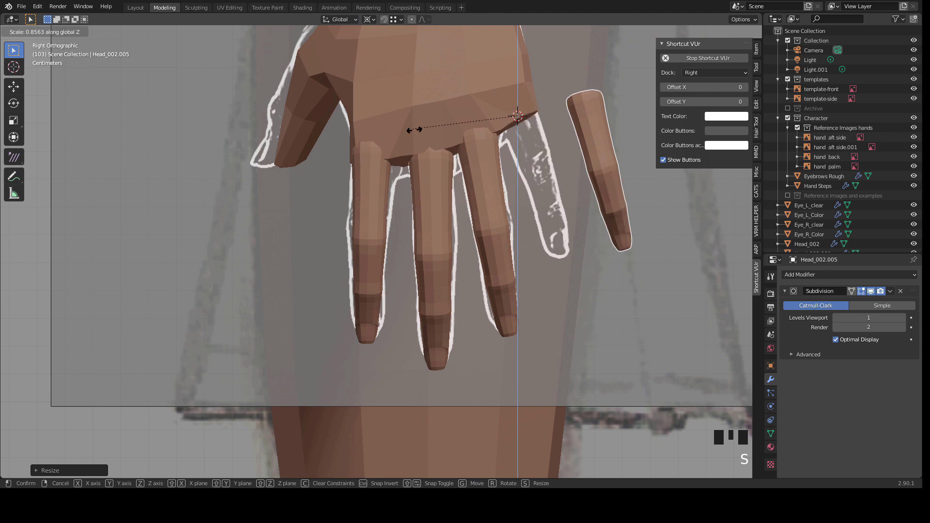
click(420, 131)
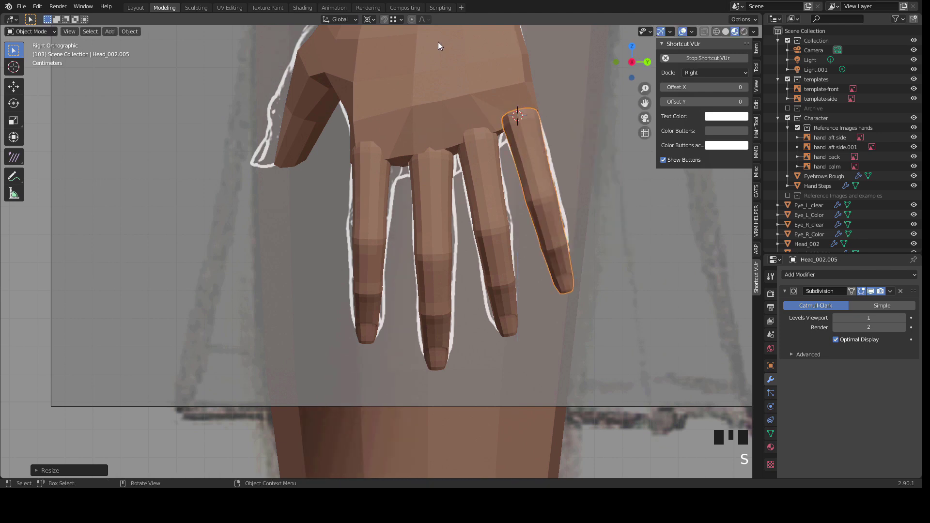
Step: Show the little finger's transform values and set the transform orientation to Local
click(757, 54)
middle_drag(542, 150, 377, 63)
click(342, 19)
click(343, 55)
middle_drag(419, 100, 414, 95)
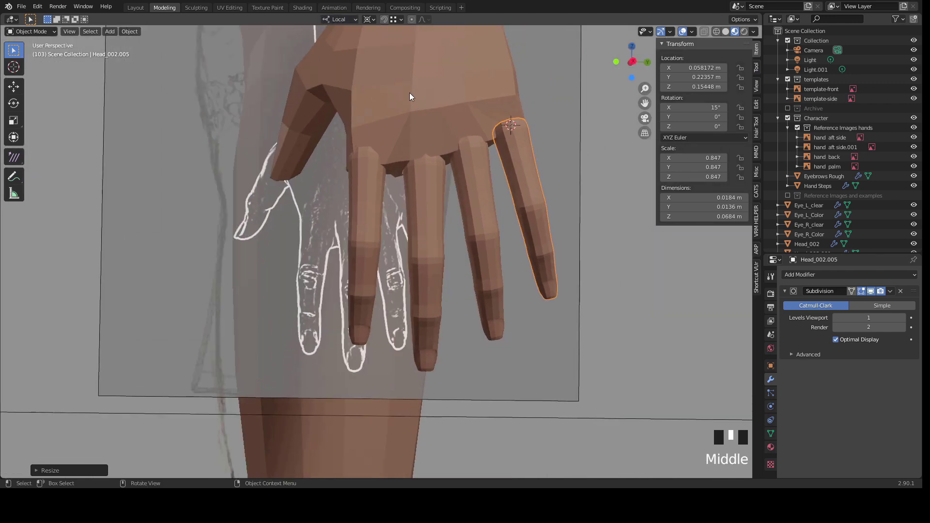
key(s)
key(z)
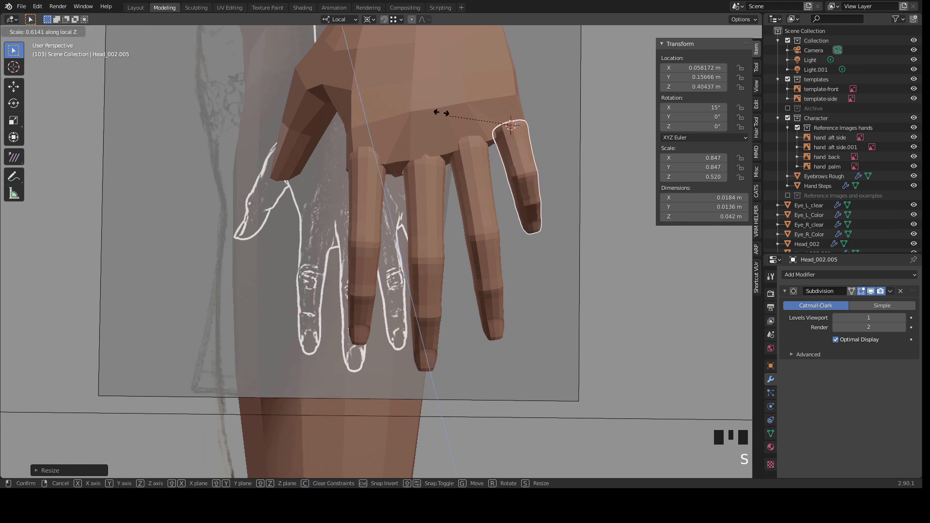
key(Escape)
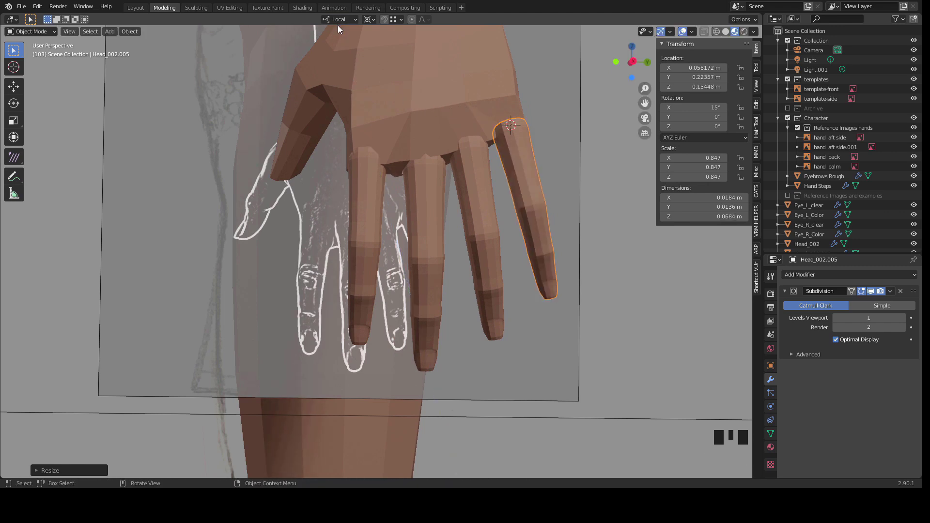
middle_drag(458, 124, 523, 157)
middle_drag(402, 173, 402, 178)
click(340, 20)
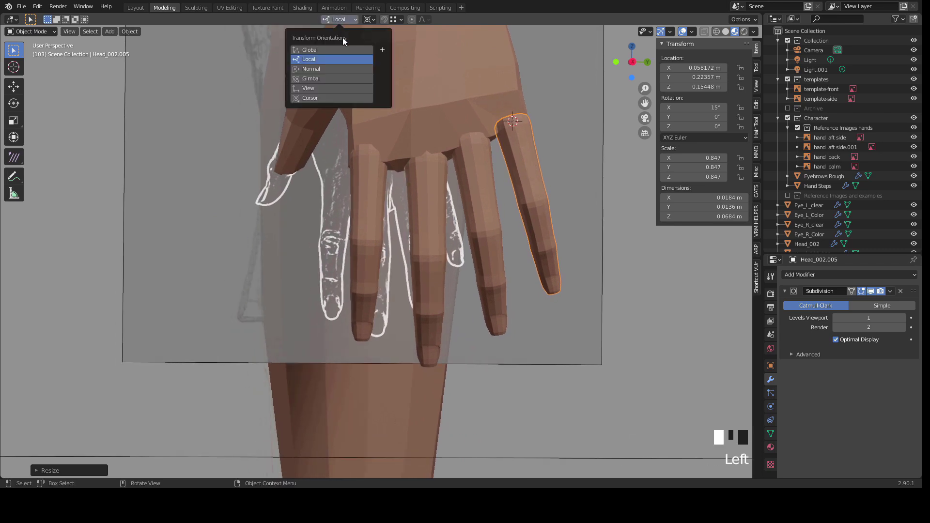
middle_drag(412, 92, 490, 131)
key(s)
right_click(408, 75)
Step: In right view, shorten the little finger along its local Z to a scale of about 0.741 and rotate it to about 15.8°
click(635, 59)
key(s)
key(z)
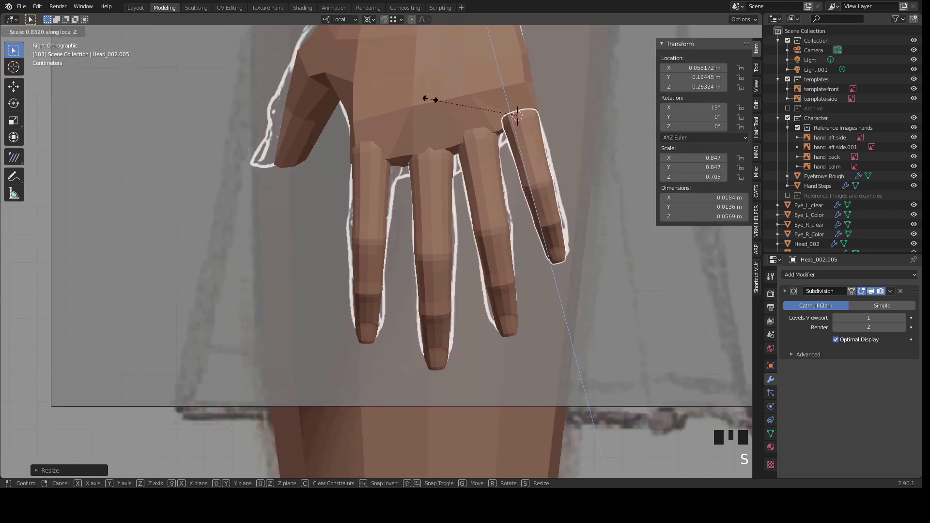
click(426, 107)
key(r)
click(318, 103)
key(g)
right_click(320, 103)
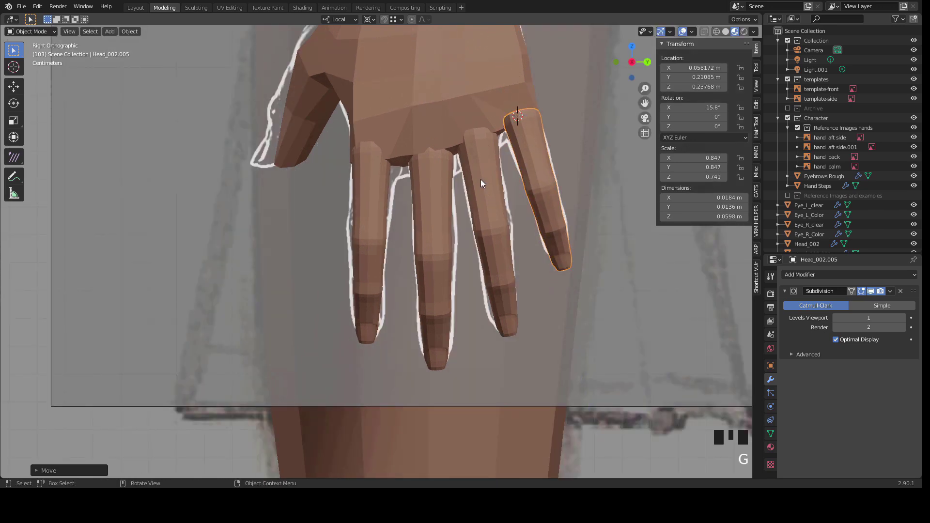
Step: Select all four fingers and move them about 0.0095 m along local X toward the back of the hand
shift+click(480, 179)
shift+click(354, 190)
shift+click(538, 167)
mouse_move(372, 208)
middle_down()
mouse_move(385, 149)
mouse_move(361, 155)
mouse_move(411, 173)
mouse_move(417, 150)
mouse_move(455, 172)
mouse_move(370, 209)
mouse_move(386, 213)
middle_up()
key(g)
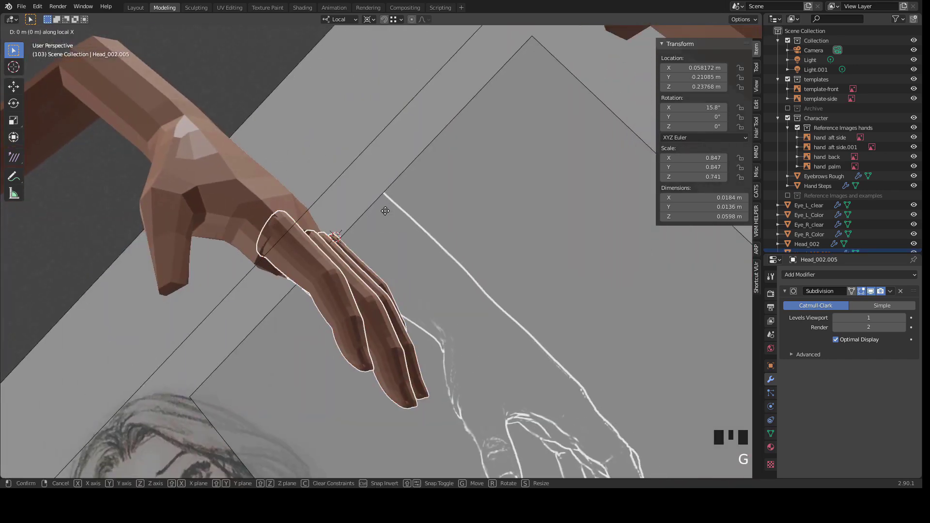
click(408, 200)
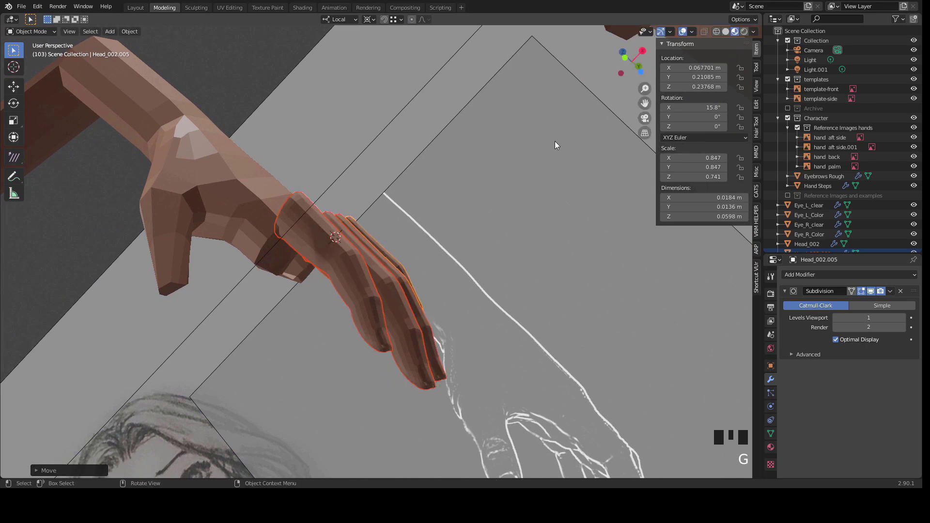
Step: Nudge the index, middle and ring fingers in right view to line up with the sketched hand
click(642, 52)
click(292, 172)
scroll(418, 199, down, 2)
shift+middle_drag(419, 199, 411, 237)
click(414, 242)
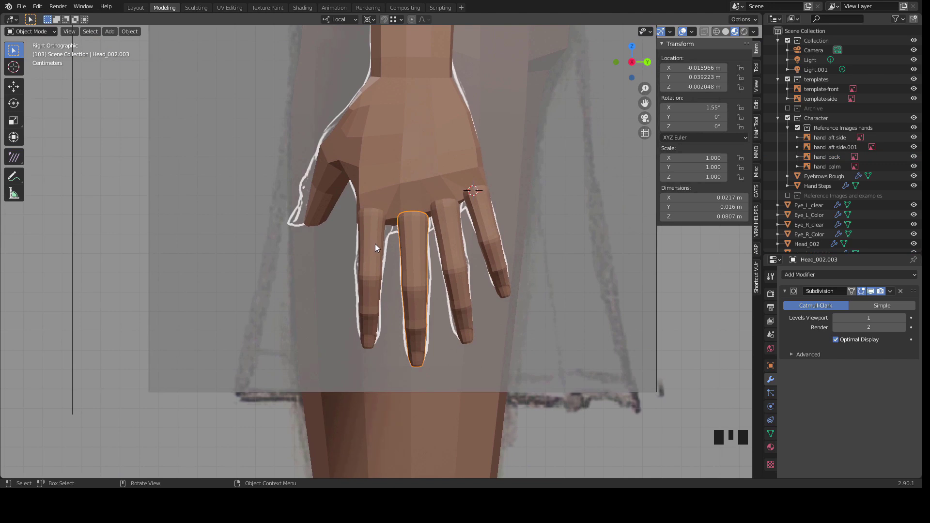
key(g)
key(Escape)
key(g)
click(413, 249)
click(449, 227)
key(g)
click(449, 227)
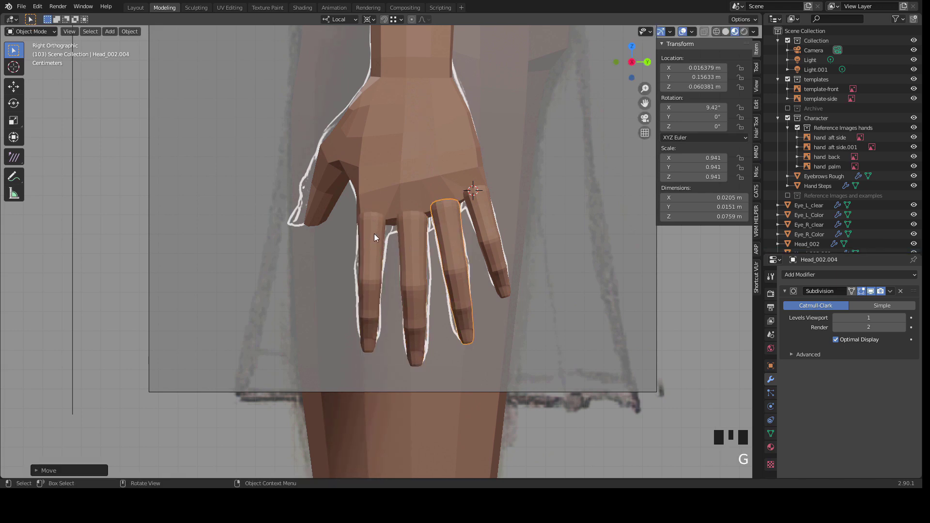
Step: Rotate the middle finger to about 2.6° in right view
click(412, 252)
key(r)
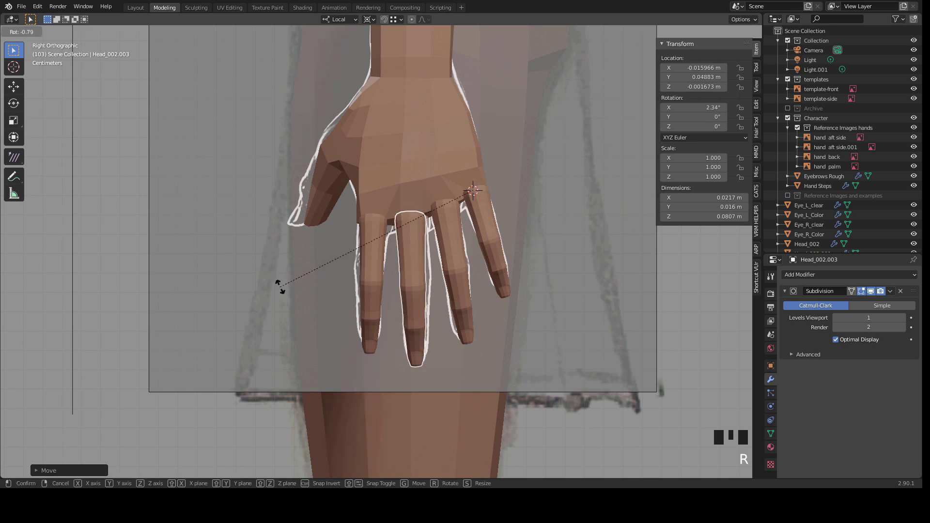
click(295, 275)
Step: Select only the four fingers and move them about 0.01 m along negative X to meet the palm in front view
middle_drag(294, 275, 536, 147)
click(625, 63)
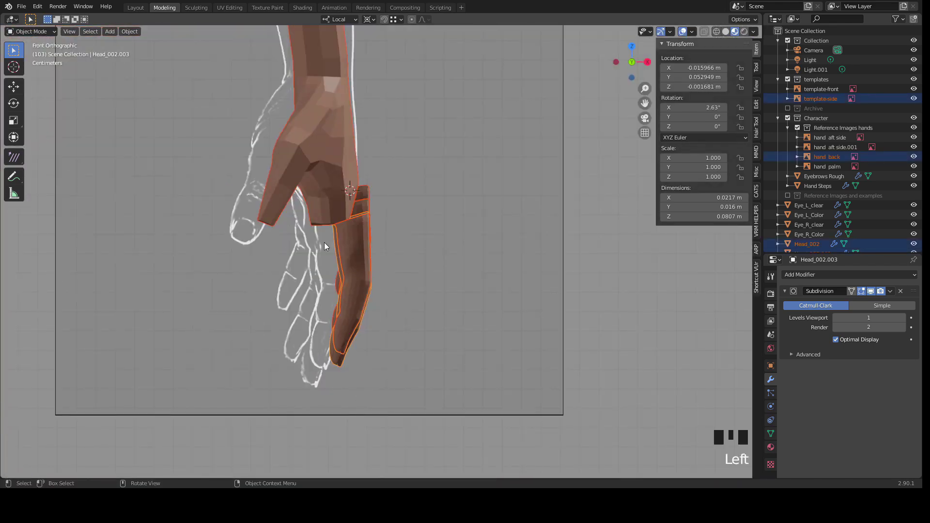
click(284, 270)
click(362, 293)
mouse_move(631, 61)
mouse_down()
mouse_move(606, 82)
mouse_move(631, 60)
mouse_up()
shift+click(318, 285)
shift+click(318, 285)
shift+click(317, 286)
key(g)
click(442, 197)
Step: Move the middle finger about 0.0037 m along local X in bottom view toward the back of the hand
middle_drag(442, 197, 326, 160)
click(361, 280)
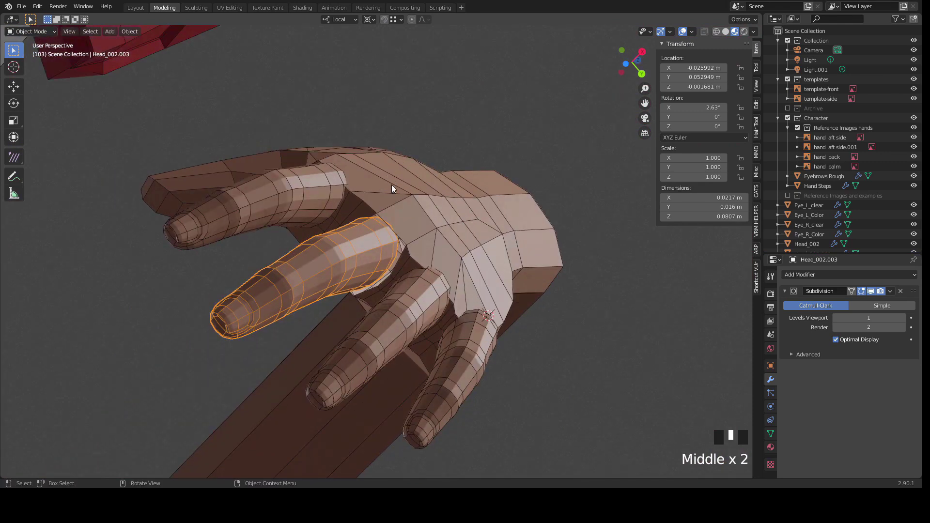
click(637, 60)
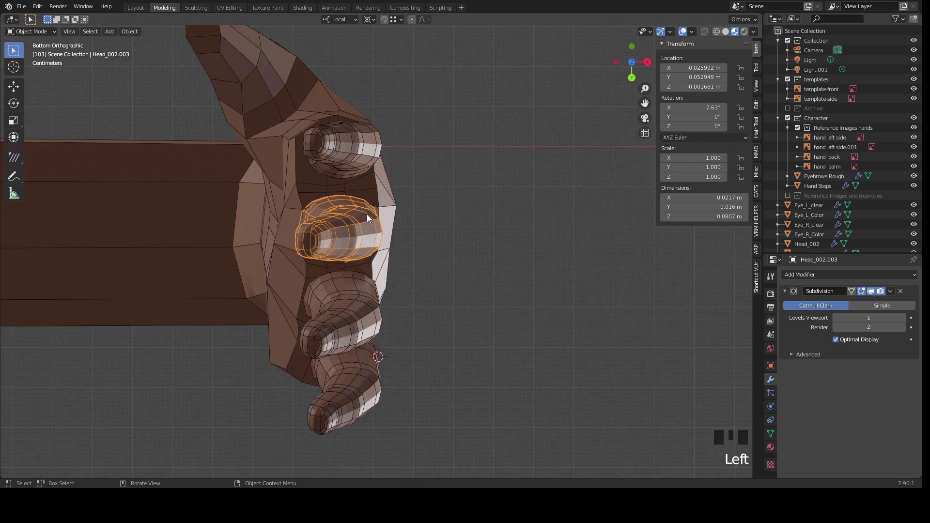
key(g)
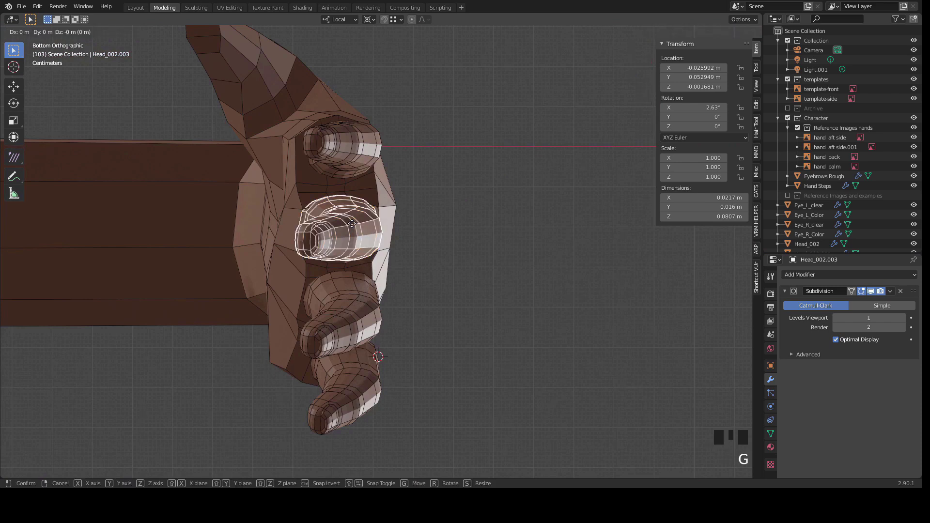
key(x)
key(x)
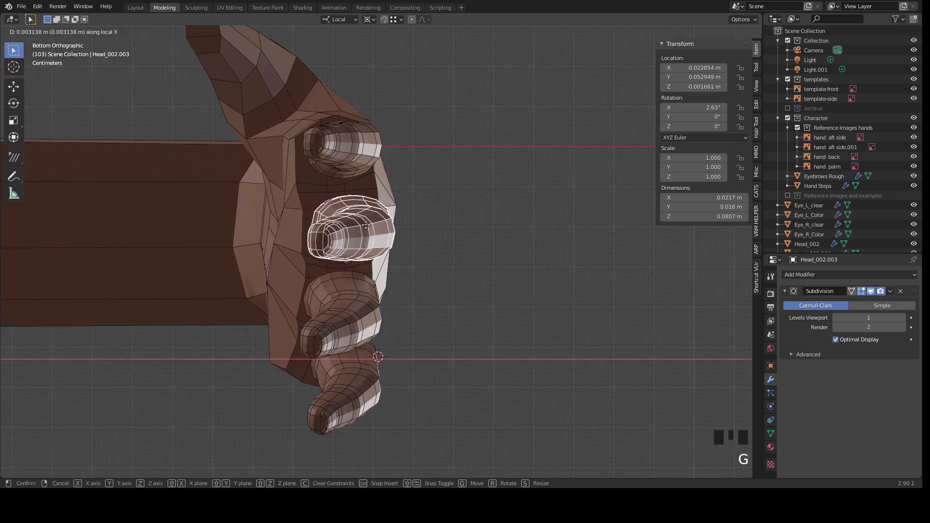
click(367, 225)
Step: Move the little finger along negative local X in bottom view toward the palm side
click(356, 373)
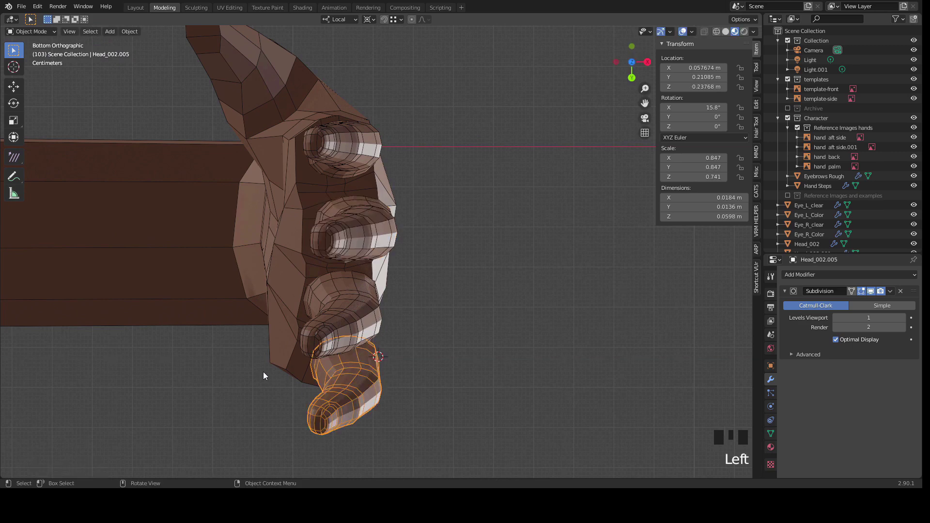
key(g)
key(x)
key(x)
click(241, 376)
Step: Move the ring finger slightly along positive local X to an X location of about 0.0072 m
click(355, 295)
key(g)
key(x)
key(x)
click(359, 296)
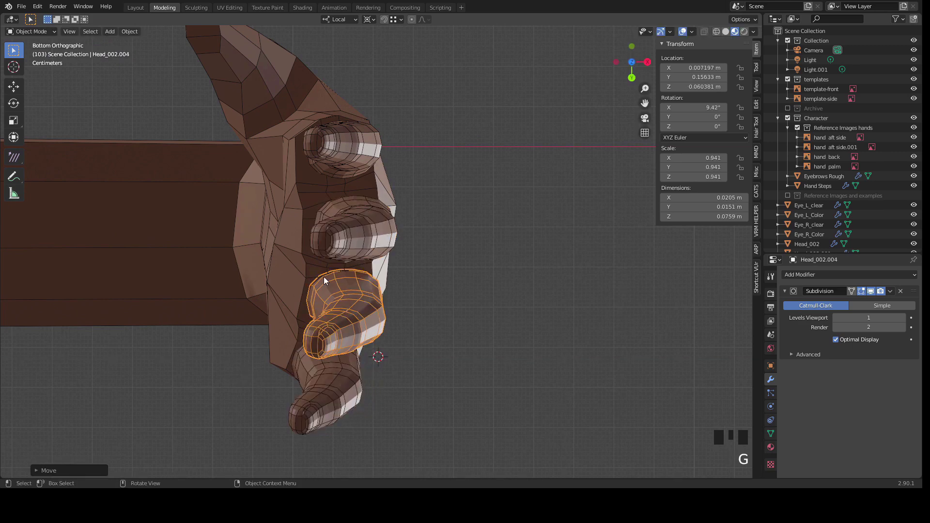
Step: Place the 3D cursor on the index finger and rotate the finger about its local Z to about -8.5°
click(350, 231)
shift+right_click(350, 231)
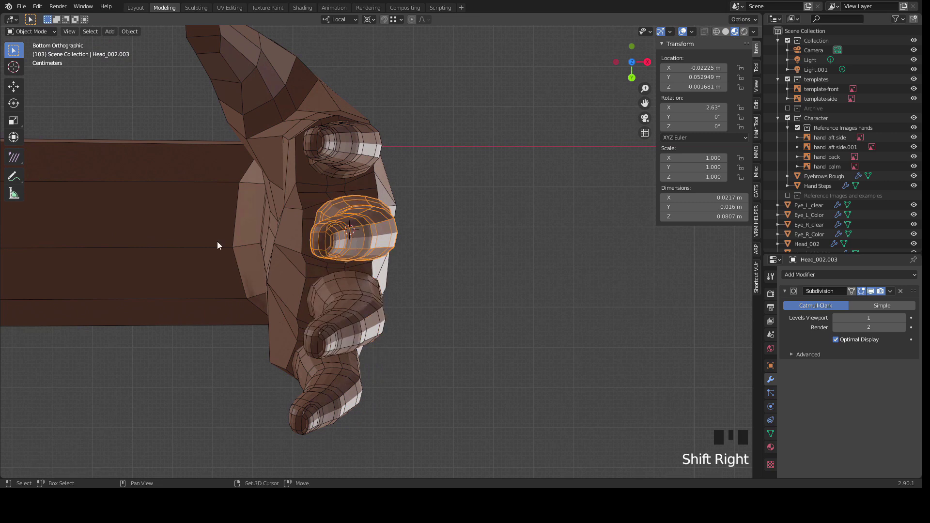
click(346, 144)
shift+right_click(348, 146)
key(r)
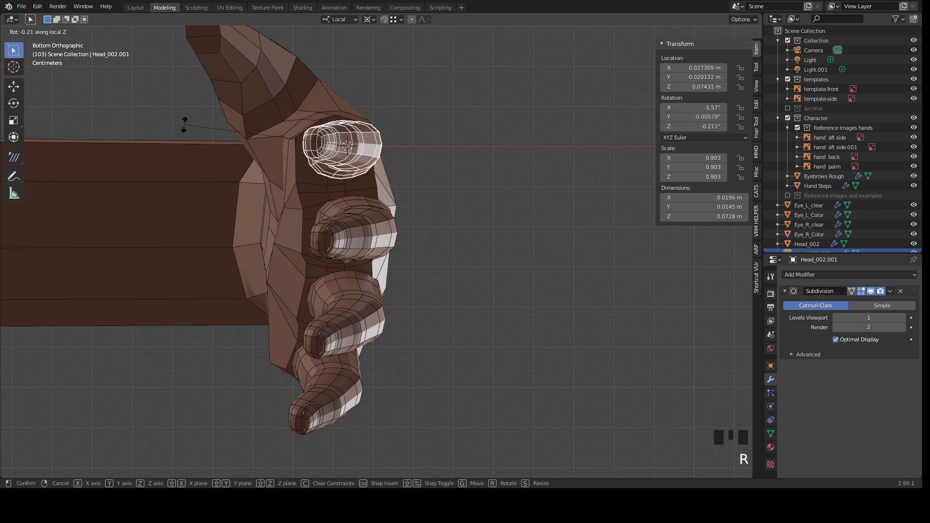
click(187, 147)
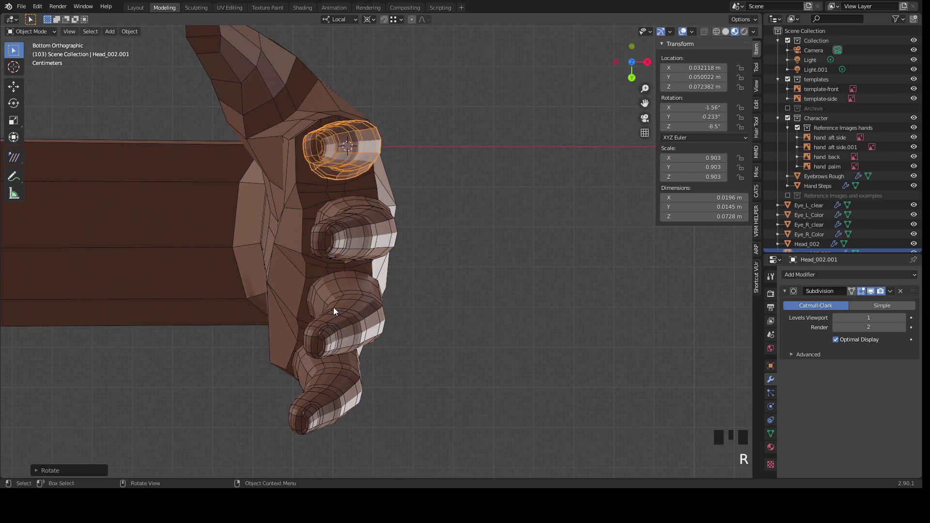
Step: Place the 3D cursor on the ring finger and rotate the finger about its local Z in bottom view
click(347, 305)
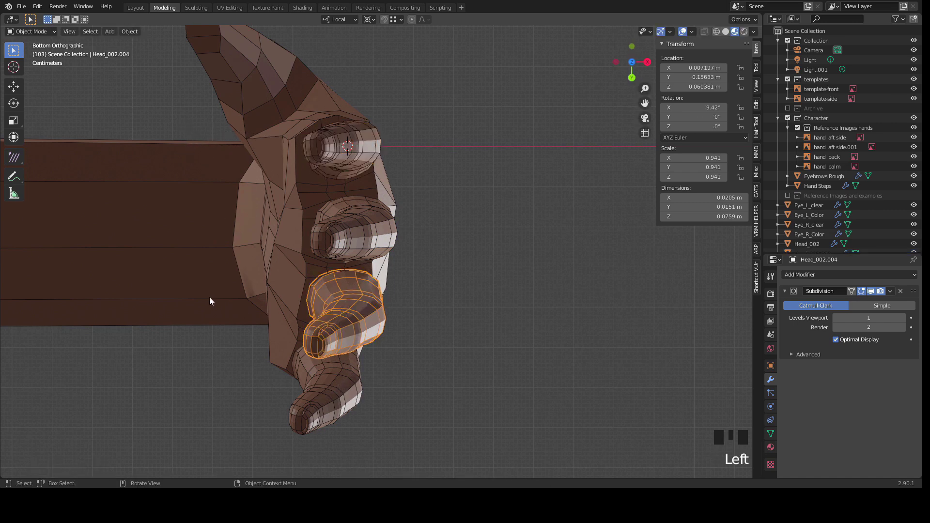
shift+right_click(347, 296)
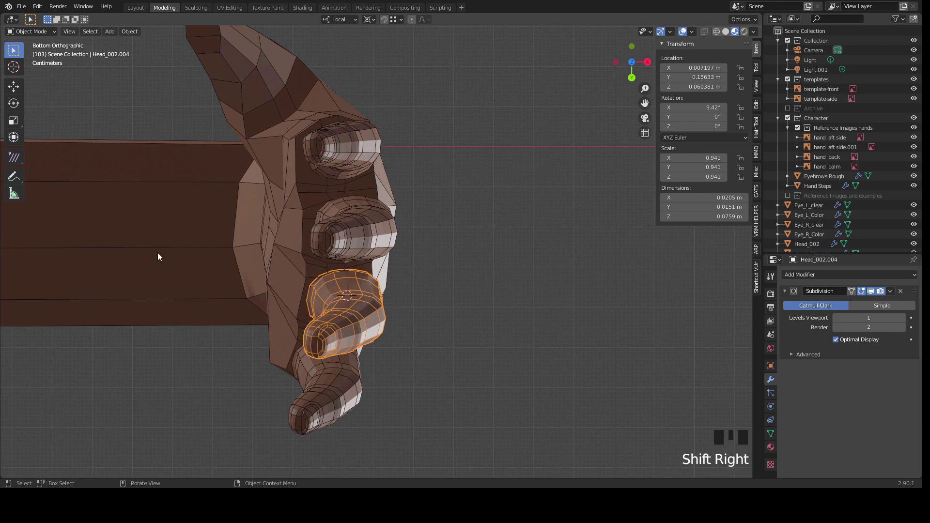
key(r)
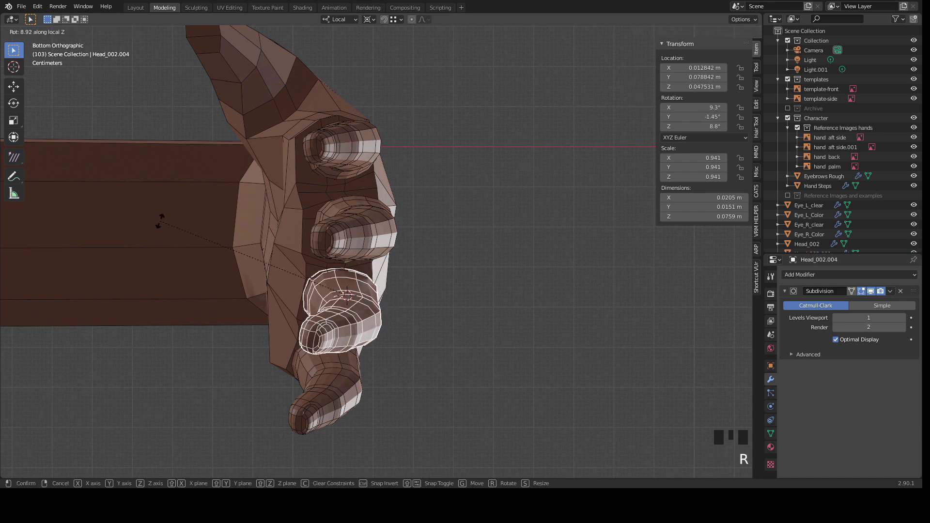
click(247, 309)
Step: Select the little finger and place the 3D cursor on it as the rotation pivot, viewed from the fingertip end
click(325, 388)
middle_drag(340, 348, 316, 370)
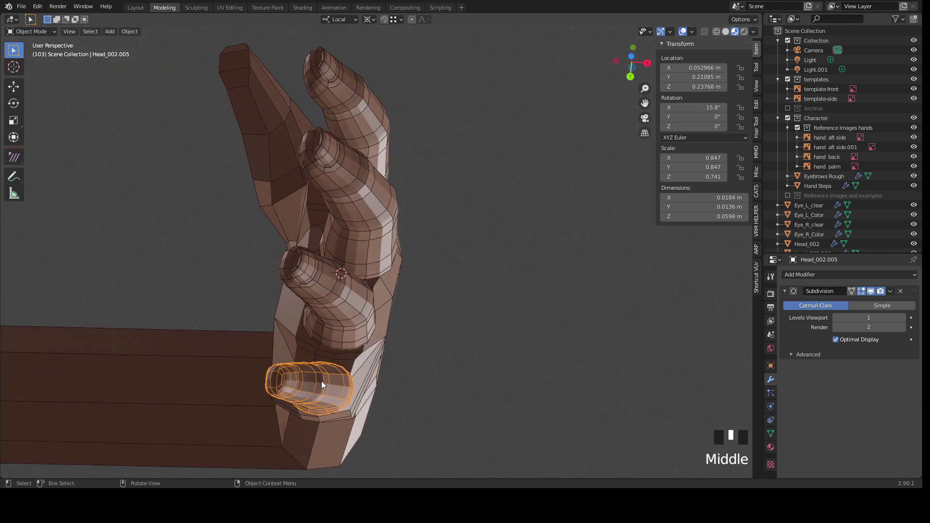
click(322, 382)
click(321, 383)
shift+right_click(321, 383)
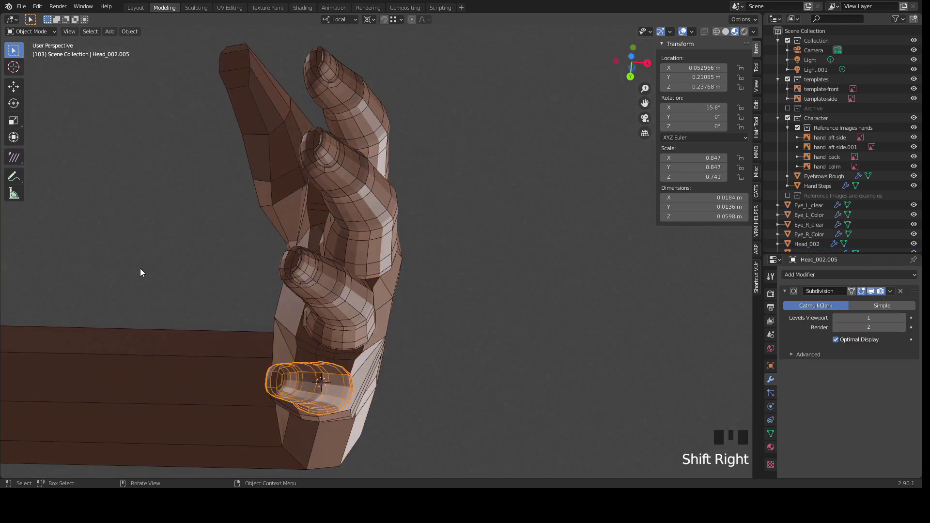
key(r)
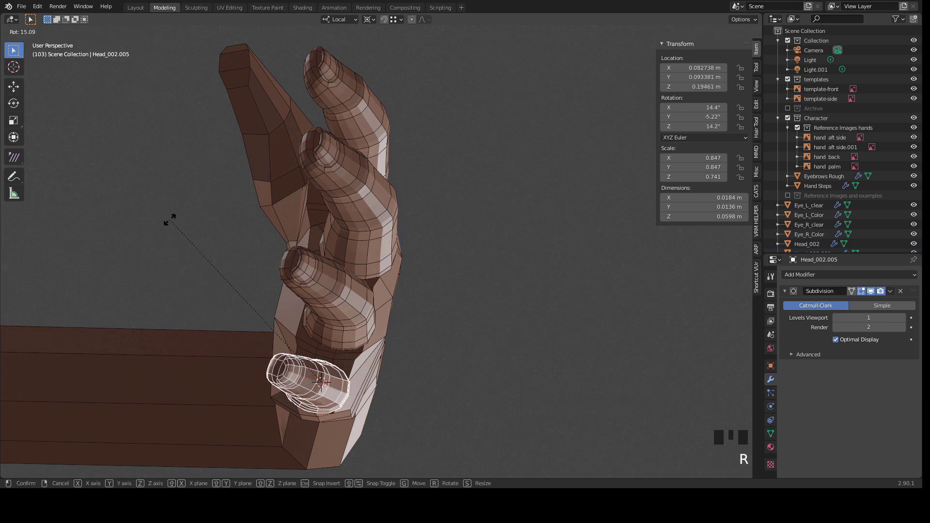
right_click(196, 293)
key(r)
key(z)
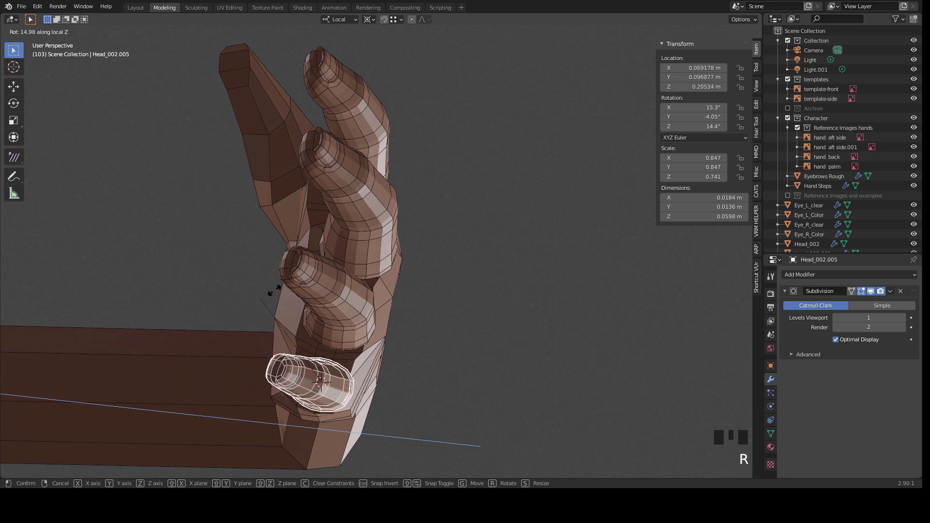
right_click(328, 253)
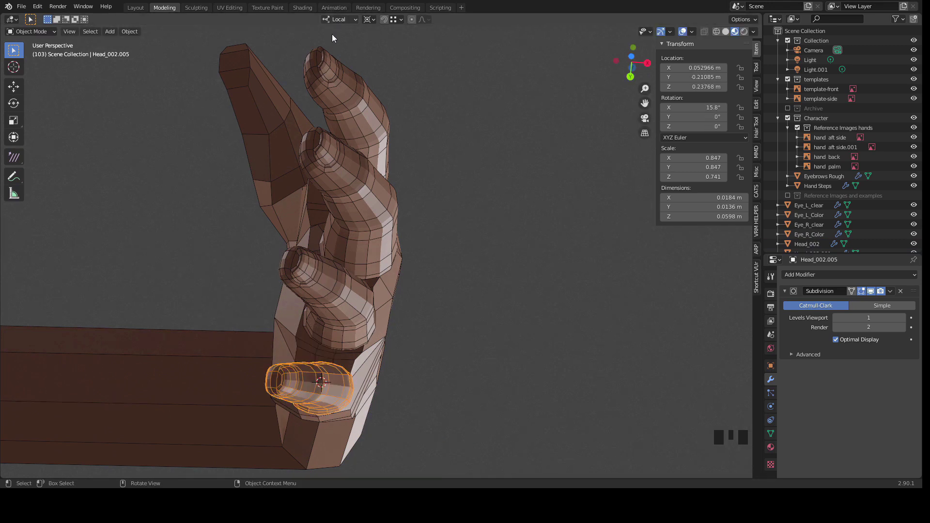
key(r)
key(z)
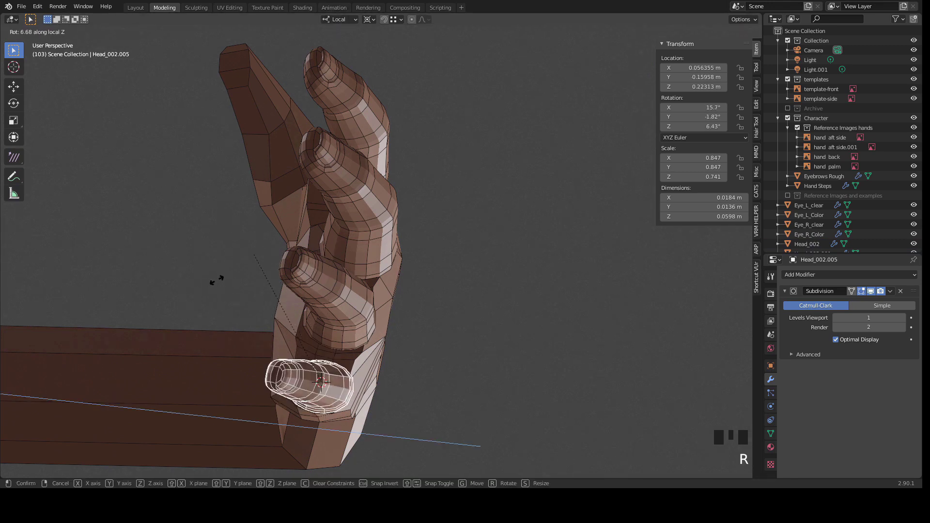
right_click(263, 240)
middle_drag(264, 275, 222, 258)
key(r)
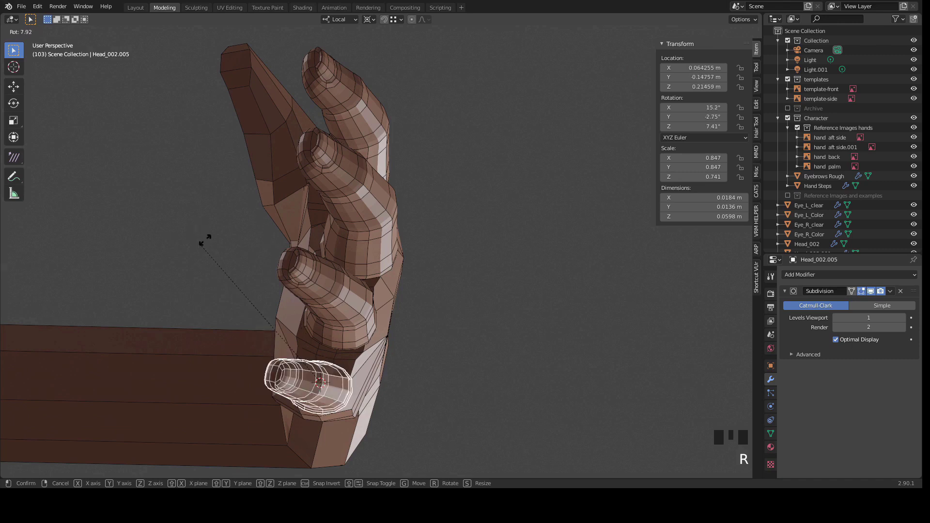
right_click(259, 255)
Step: Rotate the little finger freely about 13.8° around the 3D cursor, viewed from the fingertip end
middle_drag(266, 260, 233, 230)
key(r)
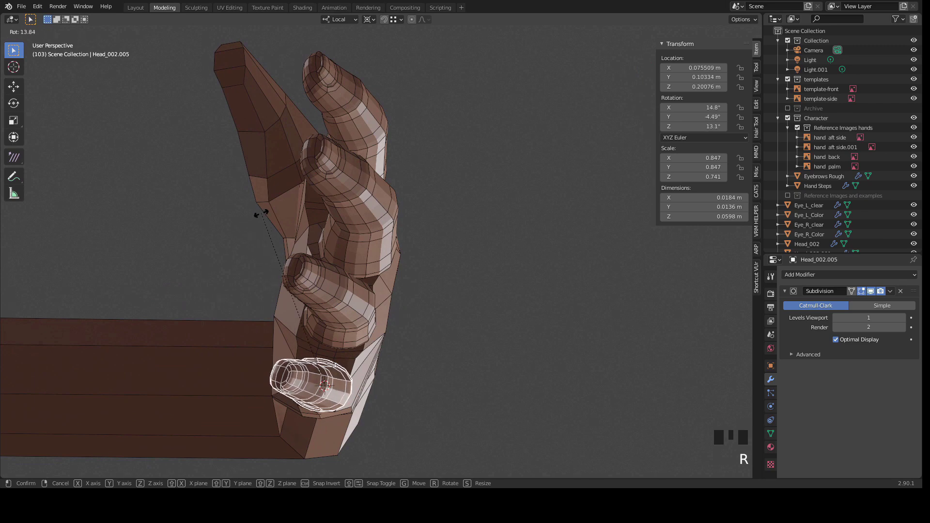
click(259, 216)
Step: Place the 3D cursor at the little finger's knuckle, rotate the finger to about 16.2°, 5.92°, 16.2° and move it against the hand
middle_drag(261, 217, 377, 229)
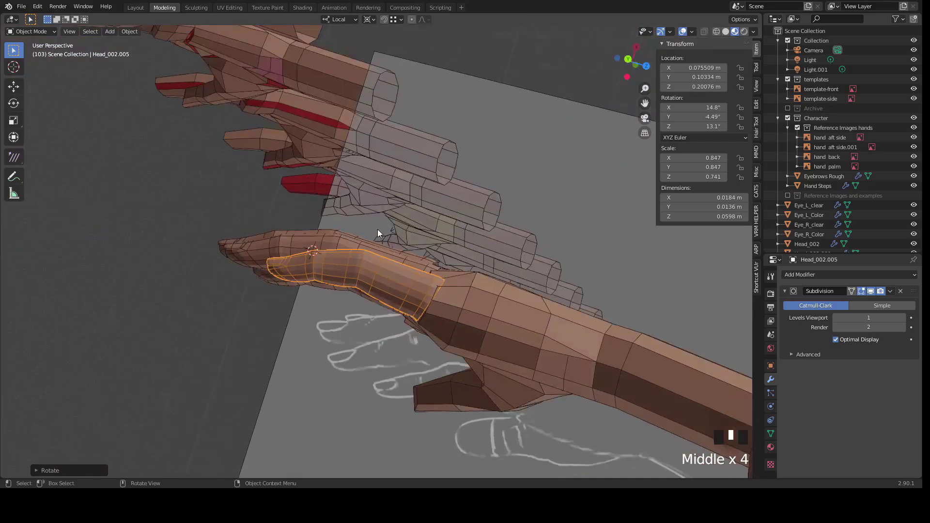
scroll(360, 204, up, 3)
shift+right_click(485, 330)
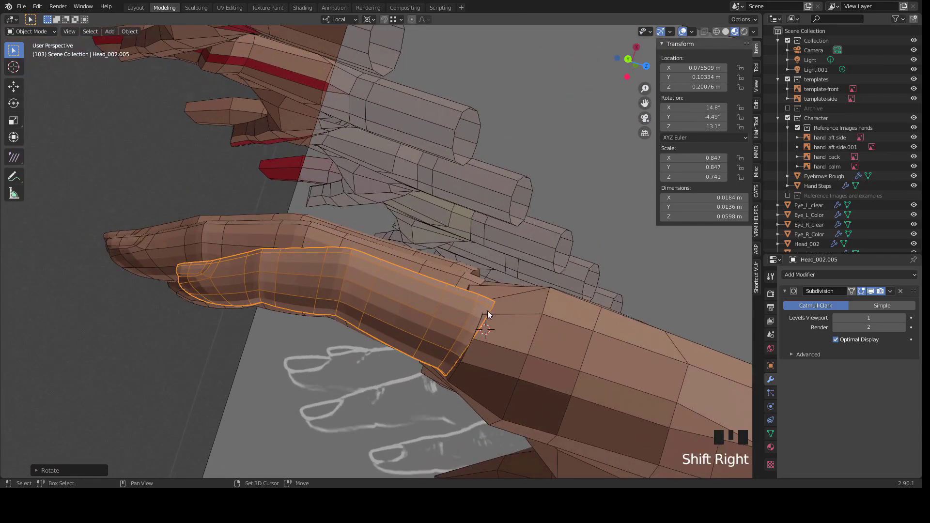
shift+right_click(493, 306)
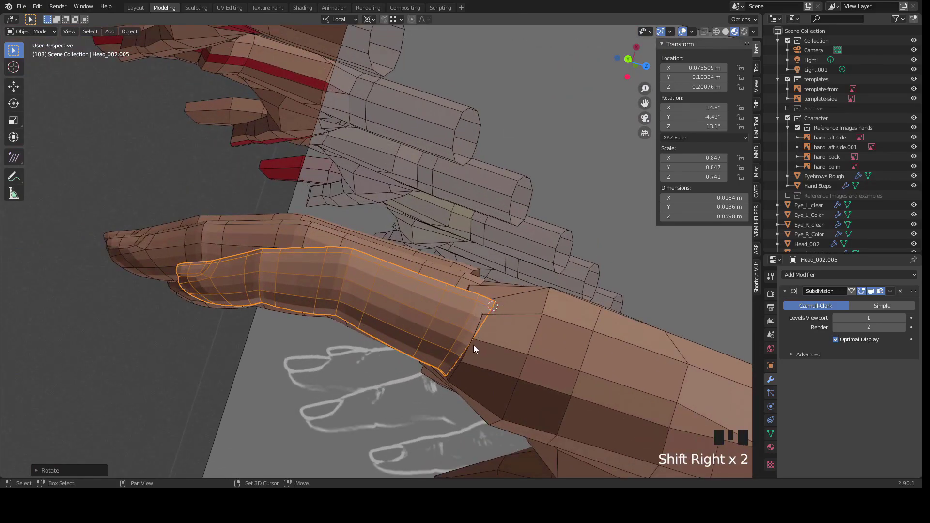
key(r)
click(182, 276)
key(g)
click(183, 263)
Step: Examine the little finger's fit on the hand from several angles, including the back view against the side sketch
scroll(222, 272, down, 2)
middle_drag(222, 272, 398, 279)
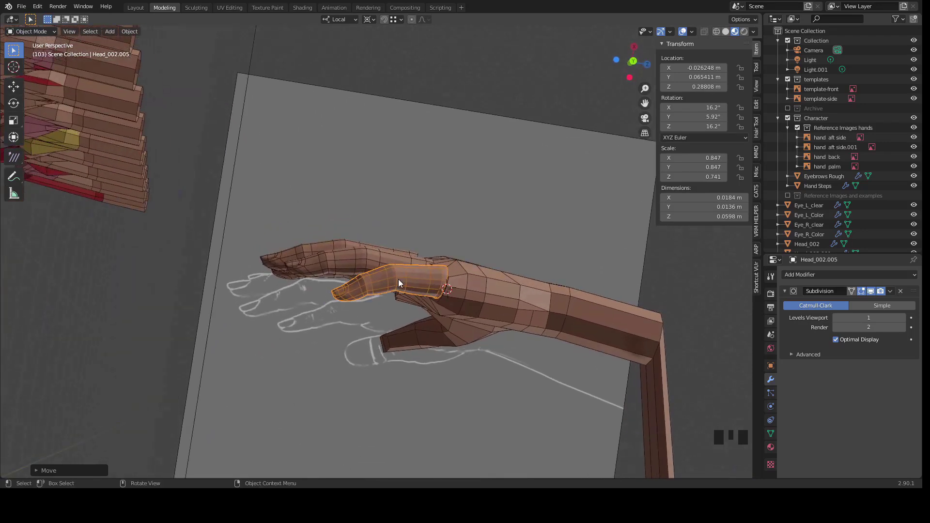
click(632, 62)
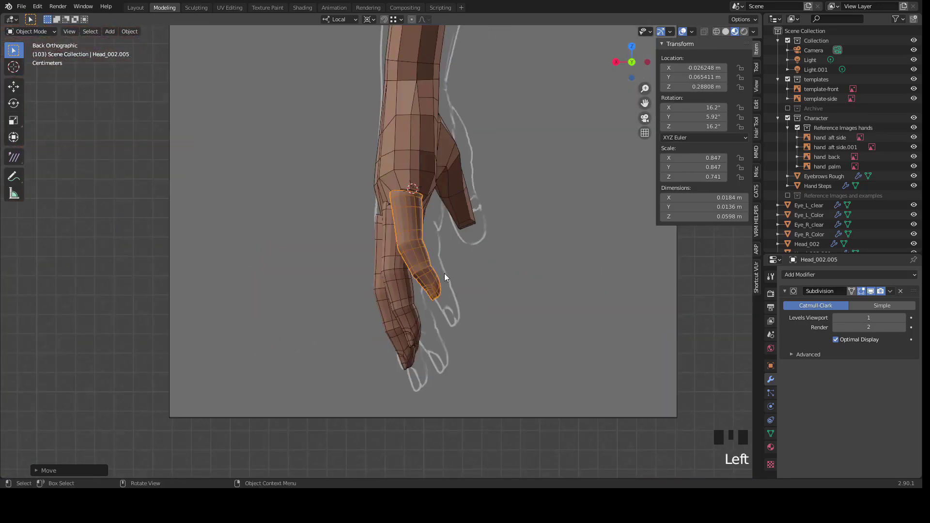
middle_drag(445, 281, 374, 260)
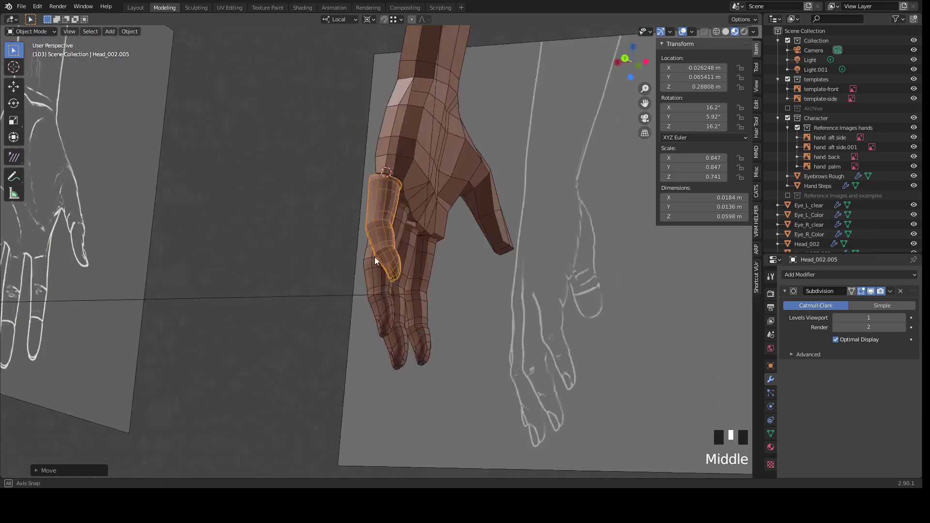
scroll(453, 246, down, 2)
middle_drag(453, 245, 546, 305)
middle_drag(364, 208, 374, 187)
middle_drag(340, 218, 296, 261)
click(304, 306)
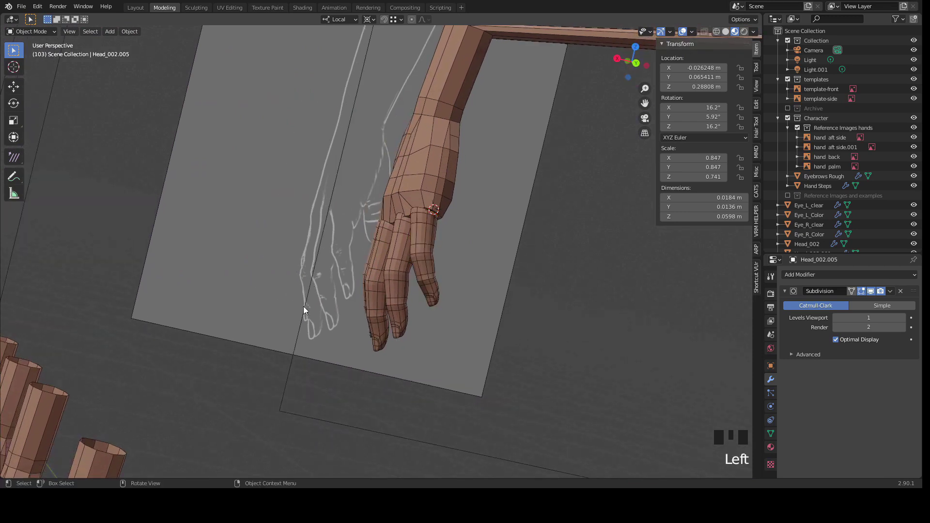
Step: Set the 3D cursor at the ring finger's base and reposition the finger with a move and a free rotation
middle_drag(303, 307, 398, 260)
click(397, 237)
scroll(396, 242, up, 2)
scroll(394, 245, up, 1)
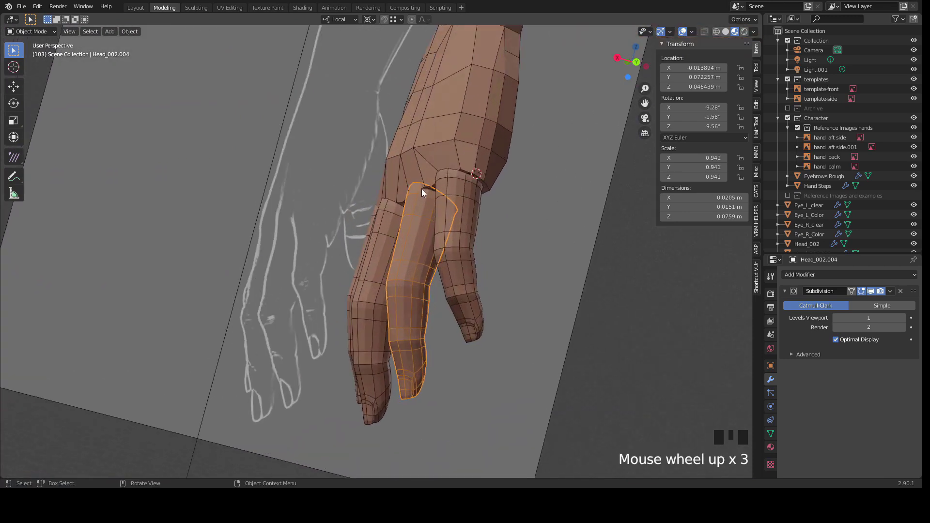
shift+right_click(420, 191)
middle_drag(420, 191, 306, 217)
key(g)
click(382, 219)
key(r)
key(r)
click(184, 222)
Step: Move the middle finger against the palm and rotate it about the 3D cursor to line up with its neighbours
click(396, 196)
key(g)
click(395, 196)
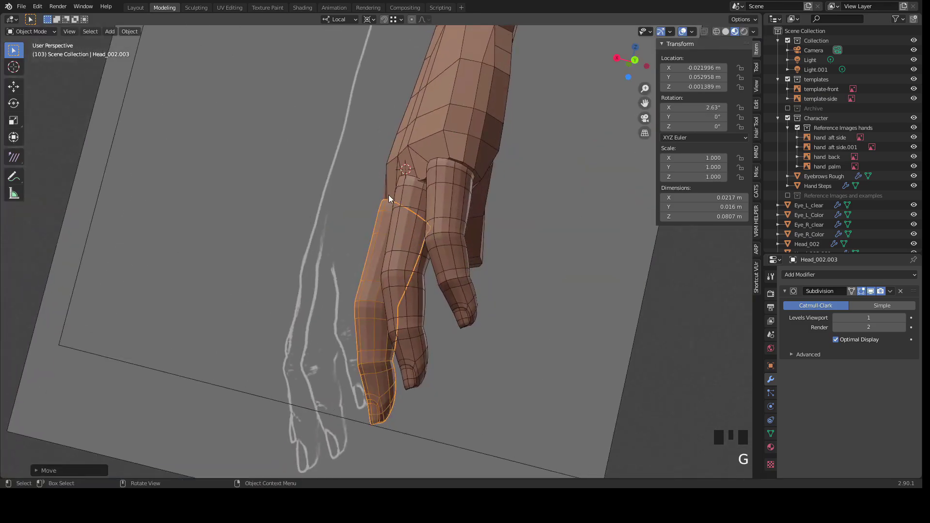
key(r)
click(264, 310)
scroll(257, 272, down, 2)
middle_drag(256, 269, 400, 235)
key(r)
click(162, 287)
Step: Set the 3D cursor at the little finger and rotate the finger about it to adjust its angle
middle_drag(162, 287, 254, 218)
click(264, 291)
middle_drag(134, 295, 280, 177)
click(464, 252)
click(459, 271)
shift+right_click(280, 177)
key(r)
click(312, 143)
Step: Examine how the red thumb tip and fingers attach to the palm on the Hand Steps example
middle_drag(312, 143, 379, 291)
scroll(406, 351, down, 2)
click(373, 324)
scroll(374, 325, up, 3)
scroll(408, 328, up, 1)
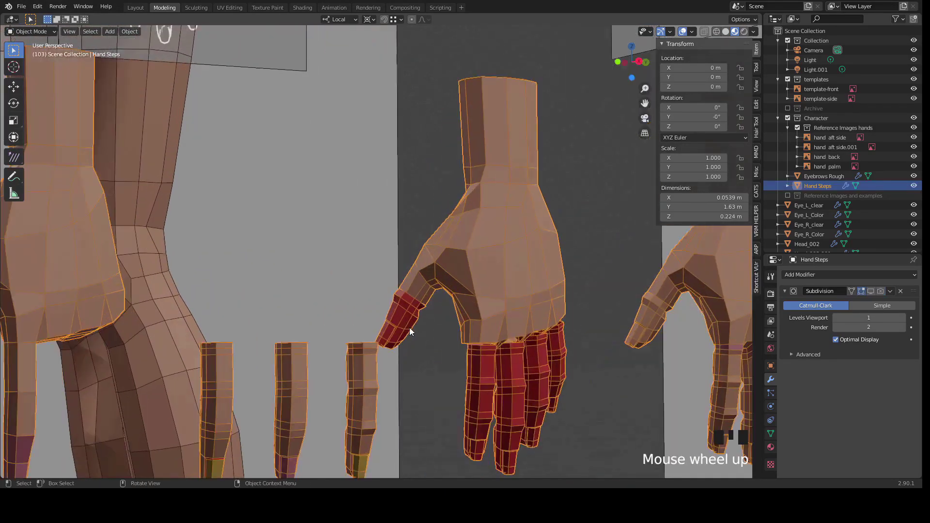
scroll(434, 306, up, 2)
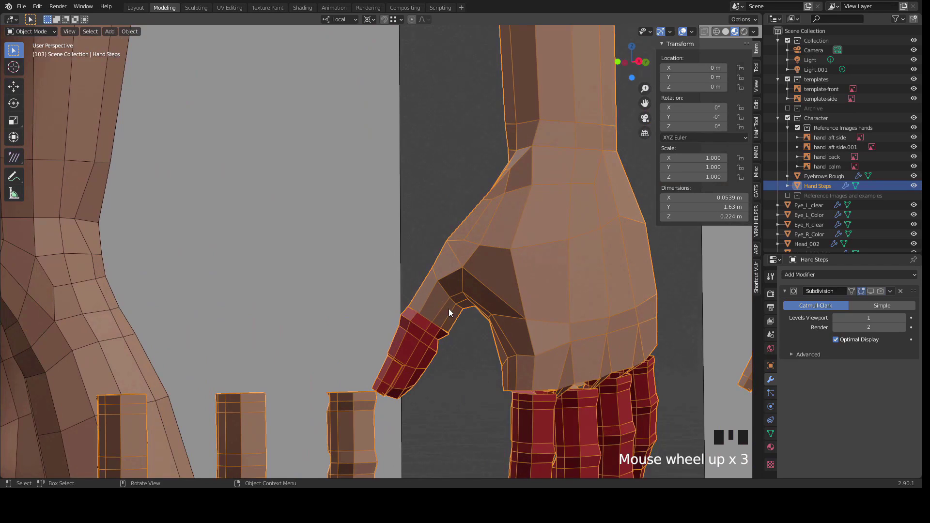
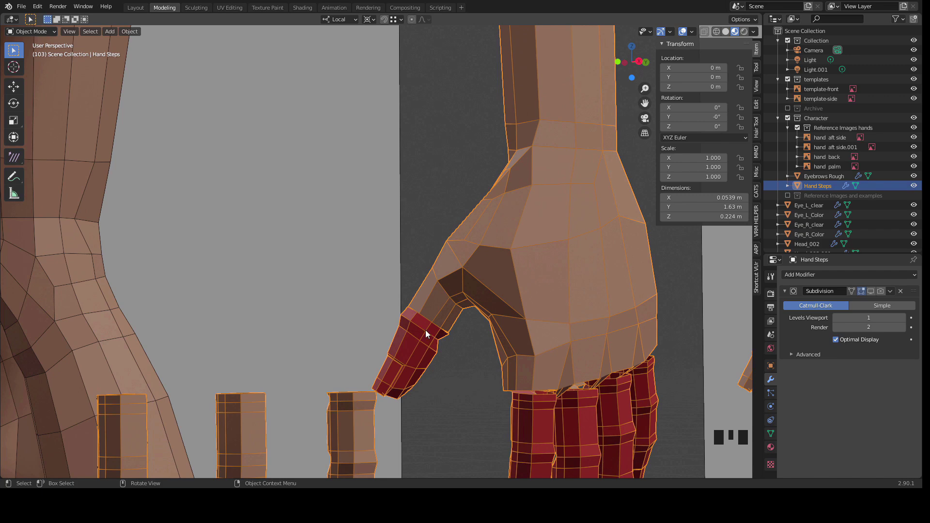
scroll(425, 330, down, 5)
mouse_move(426, 330)
shift+middle_down()
mouse_move(377, 251)
mouse_move(415, 335)
shift+middle_up()
scroll(405, 309, up, 2)
click(405, 310)
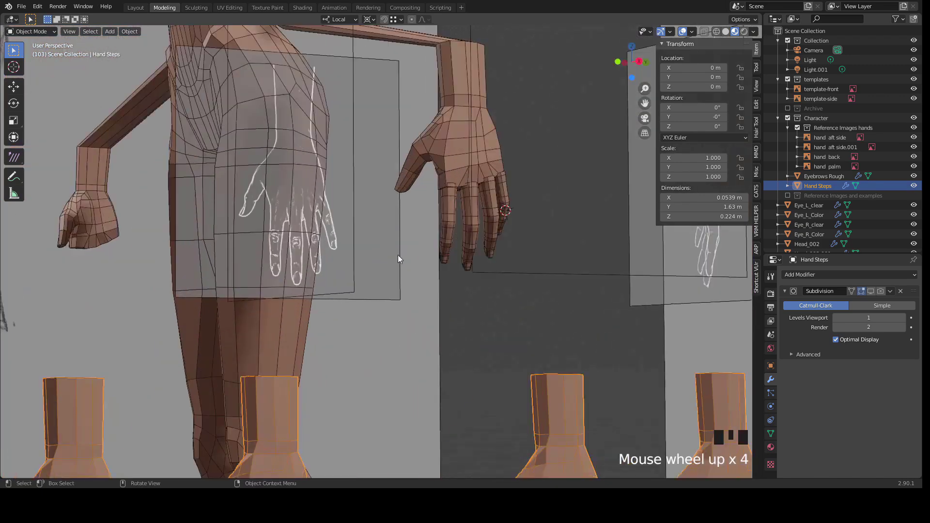
Step: Delete the faces at the tip of the body mesh's thumb so that its end is open
click(403, 173)
key(Tab)
scroll(386, 184, up, 2)
key(3)
click(416, 153)
alt+click(412, 161)
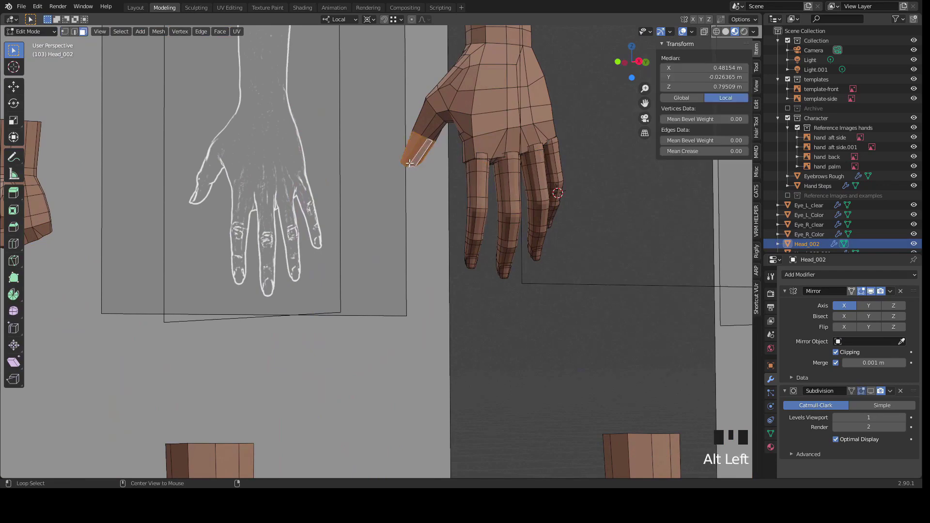
key(KP_Decimal)
middle_drag(380, 262, 431, 187)
scroll(351, 256, down, 1)
middle_drag(351, 256, 380, 321)
shift+click(354, 296)
key(x)
click(353, 257)
scroll(382, 314, down, 4)
key(Tab)
Step: Duplicate the index finger and place the copy beside the hand near the thumb
scroll(396, 360, down, 3)
click(393, 286)
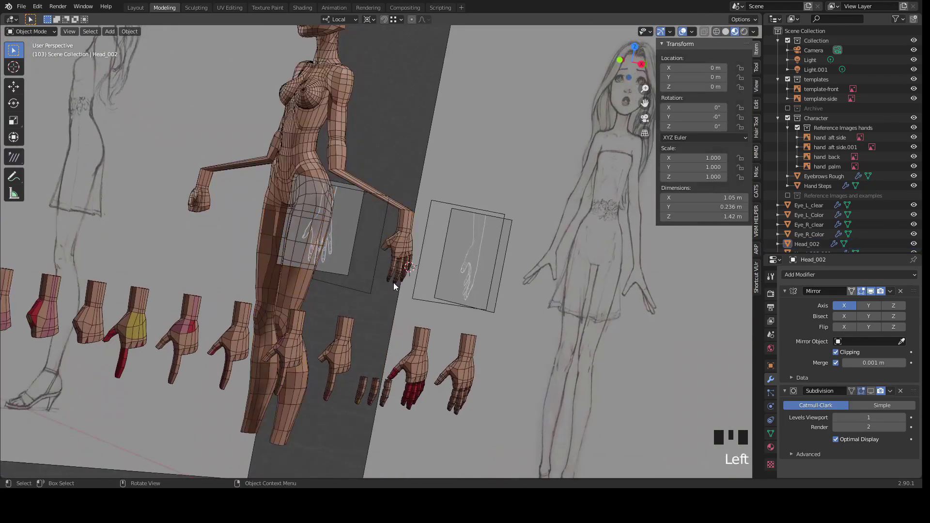
click(392, 278)
key(KP_Decimal)
middle_drag(394, 280, 271, 248)
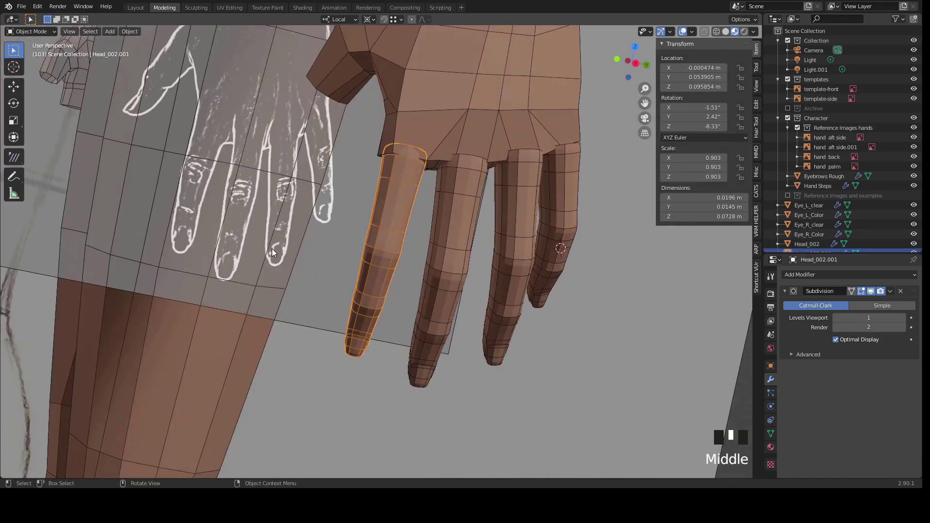
key(shift+d)
click(184, 194)
middle_drag(186, 195, 351, 253)
Step: Delete a middle face loop and the linked base section of the copied finger, keeping only its tip
key(Tab)
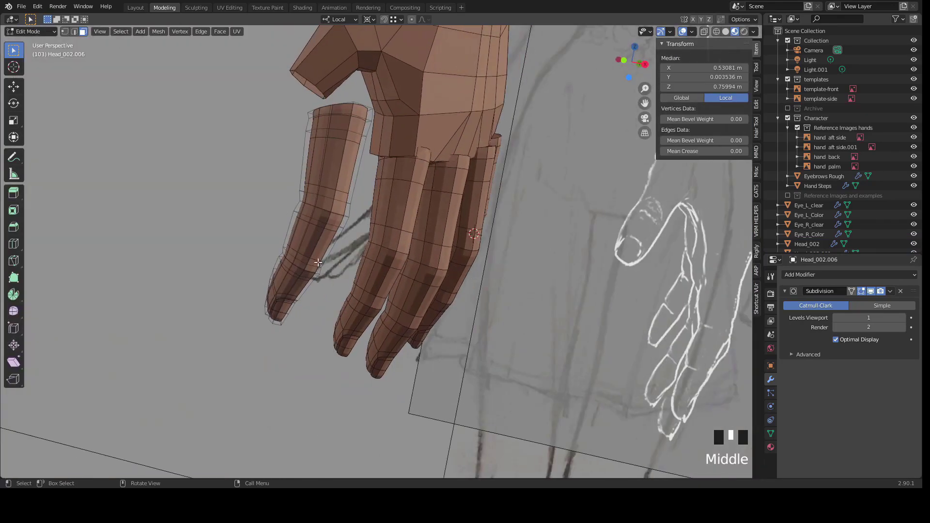
alt+click(311, 243)
mouse_move(311, 243)
middle_down()
mouse_move(252, 238)
mouse_move(370, 260)
mouse_move(321, 251)
middle_up()
scroll(252, 238, up, 2)
key(x)
click(321, 251)
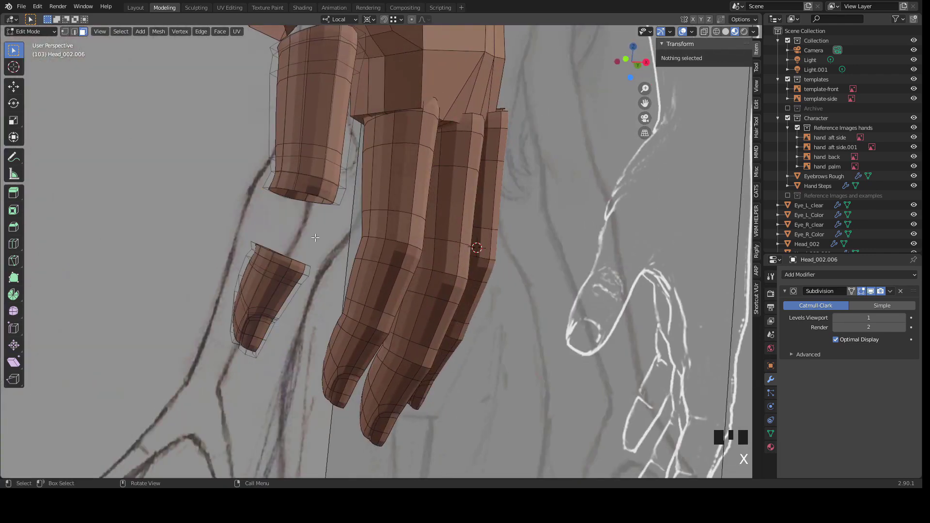
key(l)
key(x)
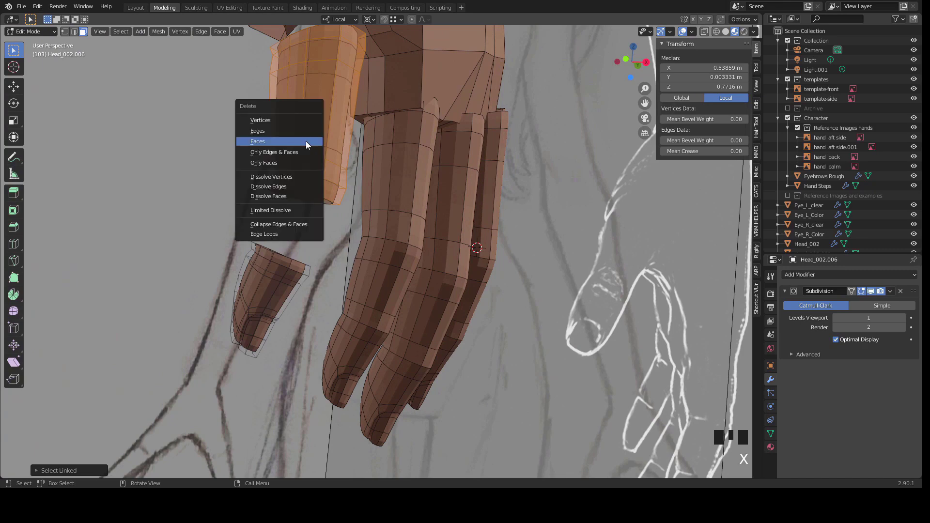
click(306, 141)
middle_drag(306, 141, 271, 307)
scroll(274, 305, down, 3)
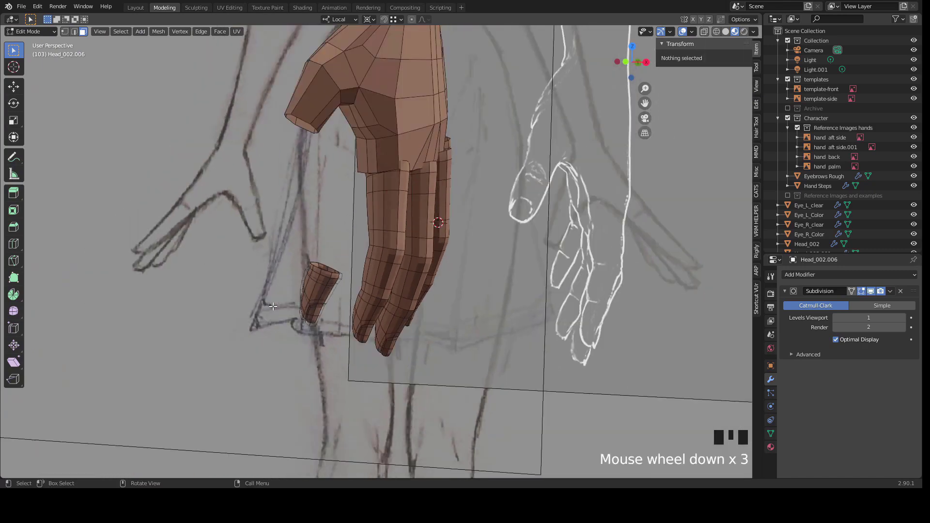
key(Tab)
Step: Move the fingertip copy to the thumb's open end and set the transform pivot to Bounding Box Center
middle_drag(321, 289, 304, 269)
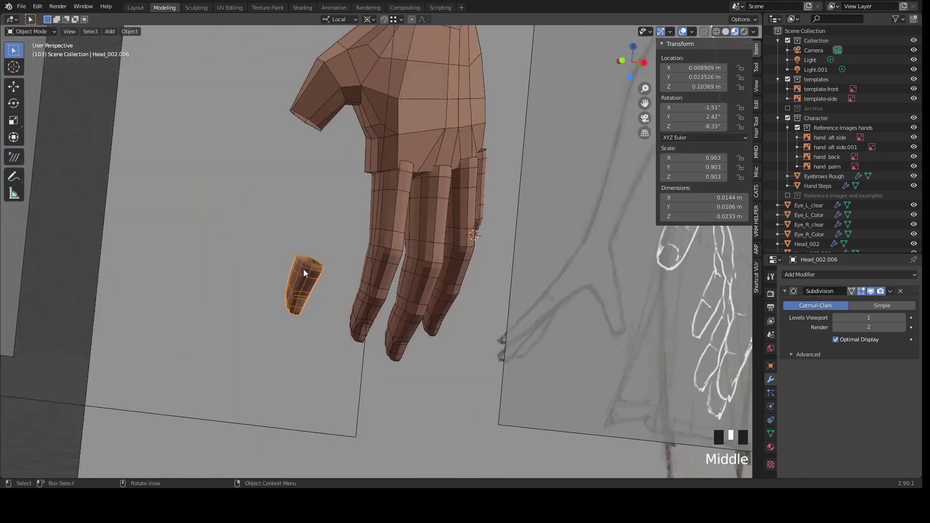
key(g)
click(290, 141)
middle_drag(290, 141, 322, 236)
scroll(341, 54, down, 2)
click(368, 19)
click(387, 29)
middle_drag(464, 251, 638, 62)
click(637, 62)
key(r)
key(Escape)
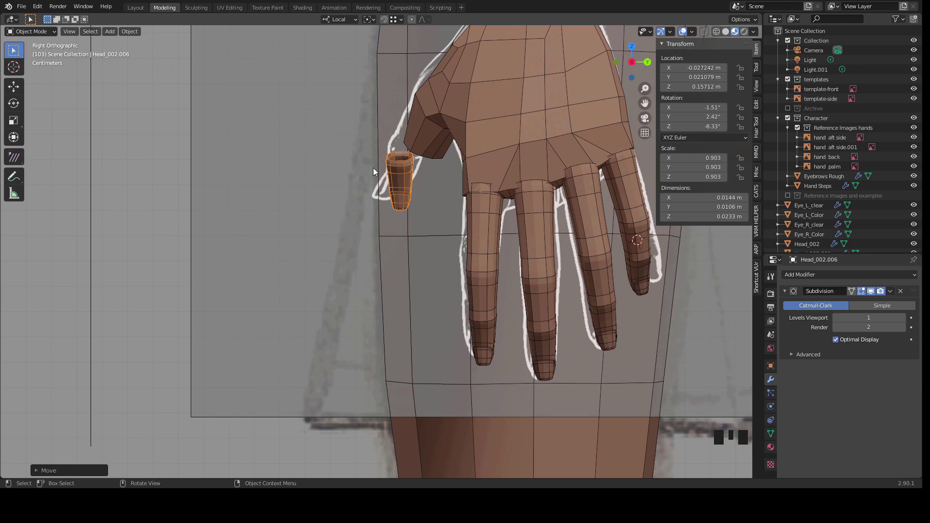
scroll(373, 172, down, 12)
scroll(359, 181, up, 15)
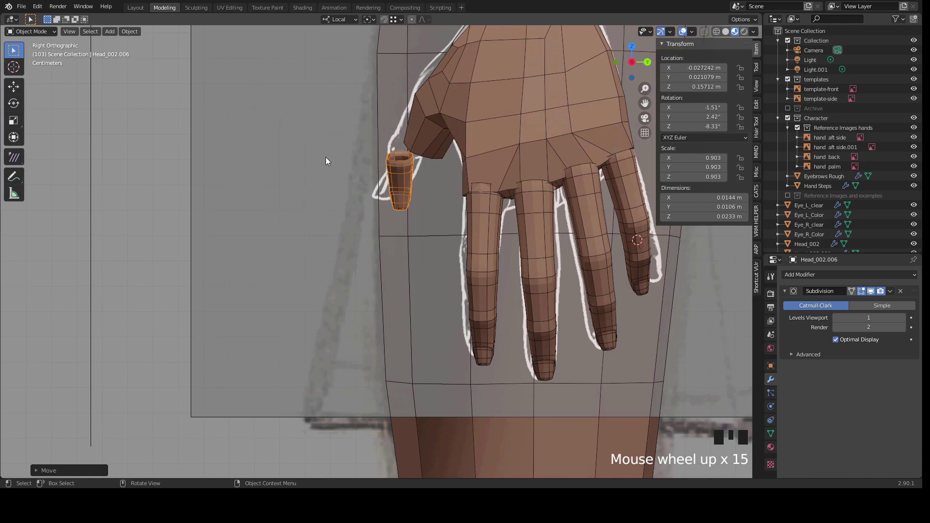
key(r)
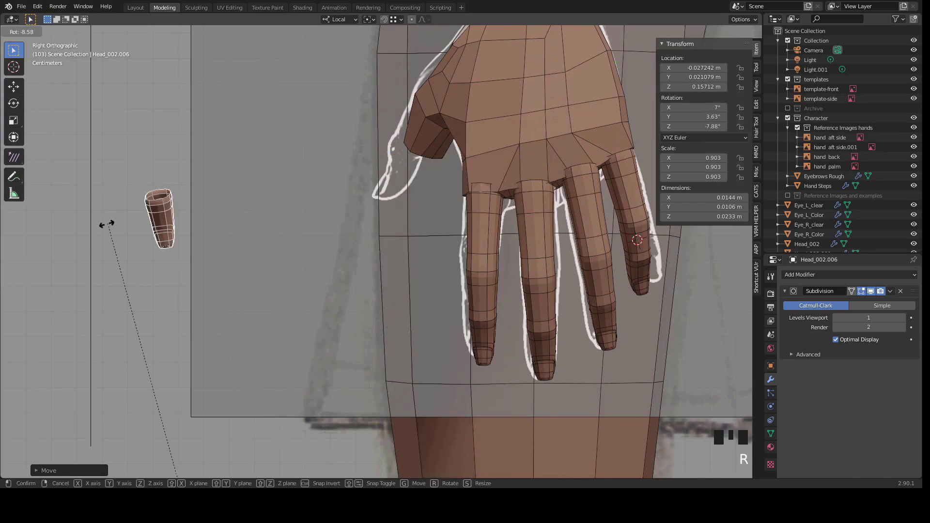
click(362, 213)
scroll(363, 214, down, 3)
scroll(363, 213, down, 10)
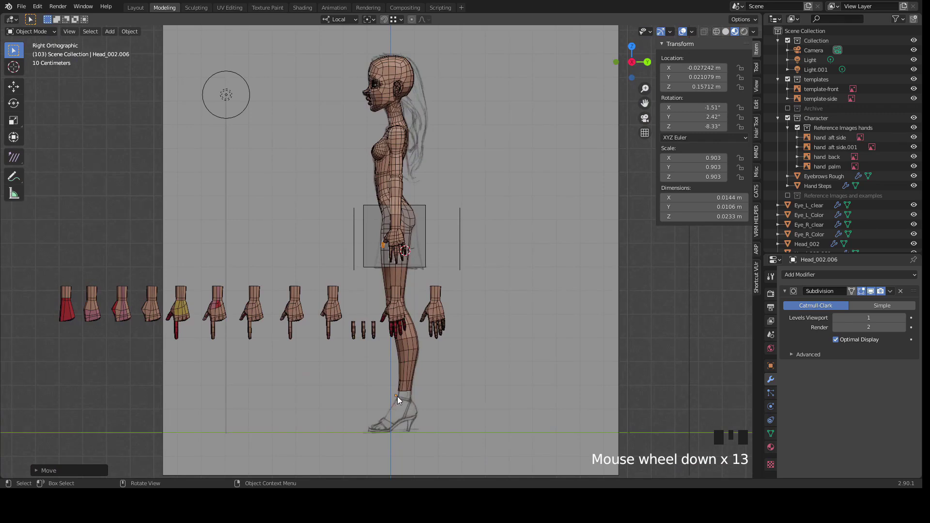
scroll(369, 287, up, 13)
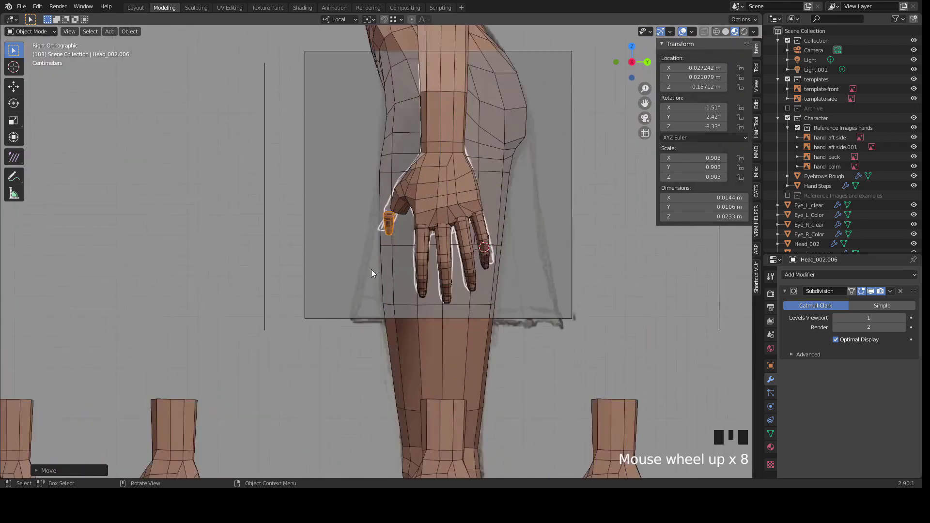
scroll(368, 249, up, 2)
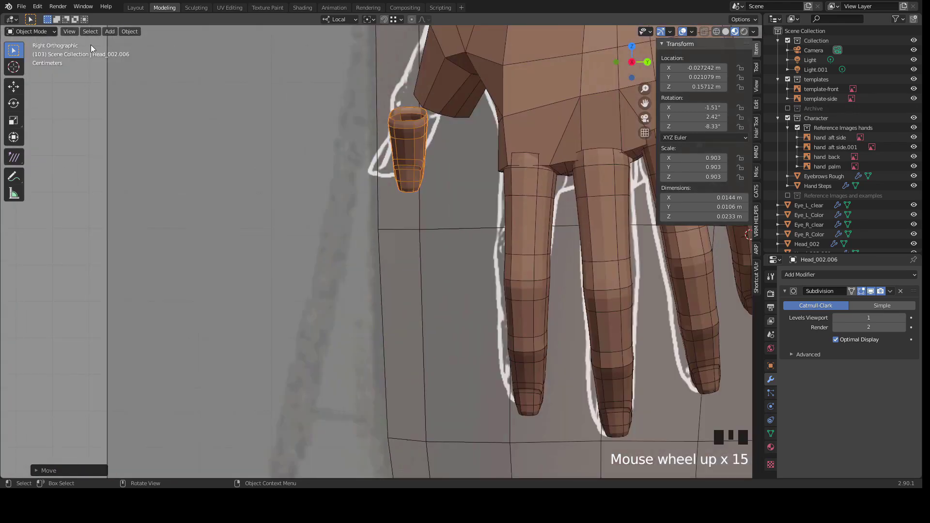
Step: Set the fingertip copy's origin to its geometry
click(134, 34)
mouse_move(150, 51)
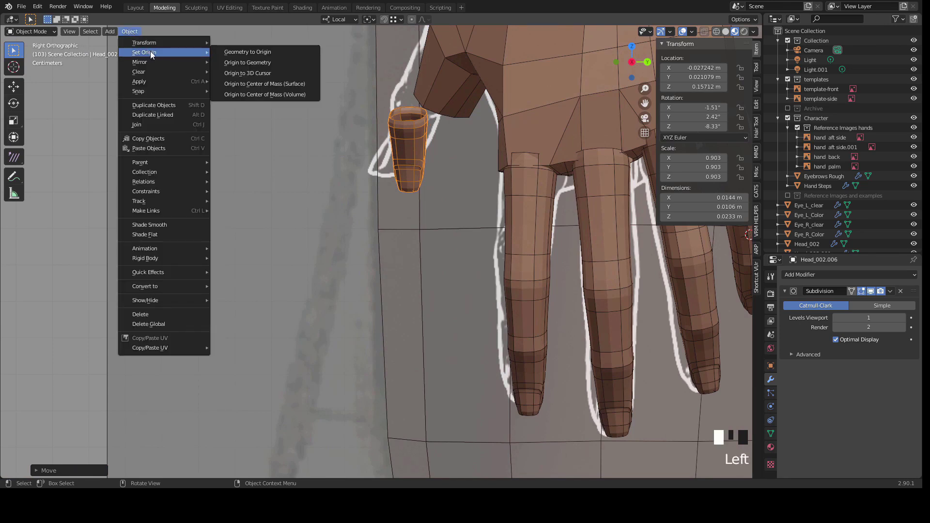
click(246, 64)
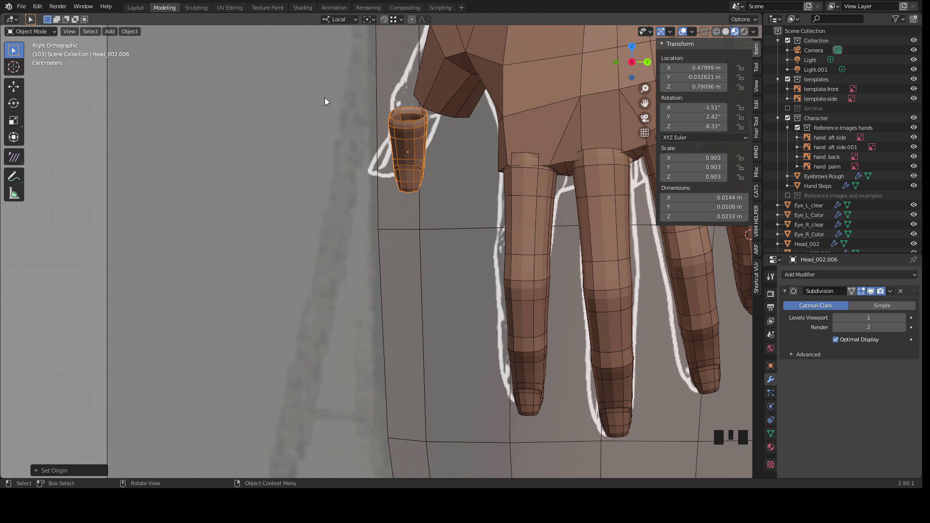
Step: Rotate the fingertip copy in line with the thumb, including a trackball rotation, and enlarge it slightly
key(r)
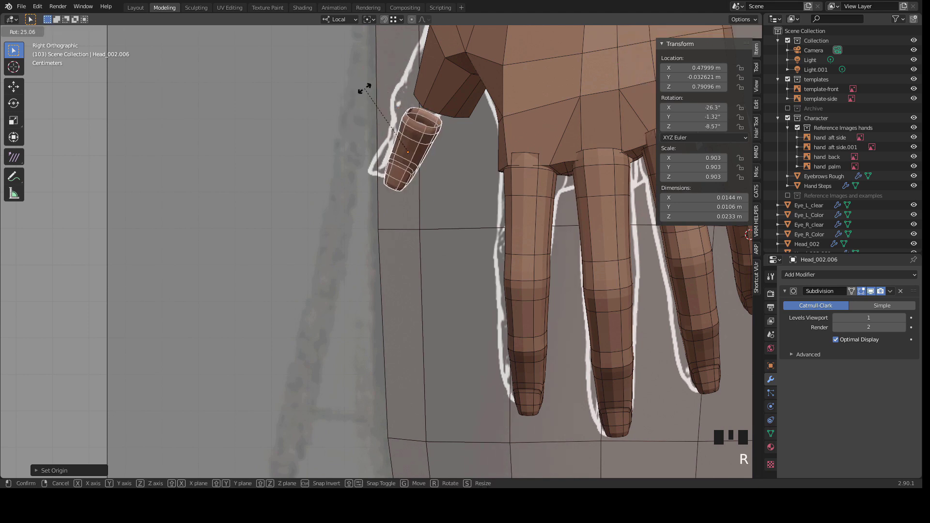
click(364, 88)
key(r)
key(r)
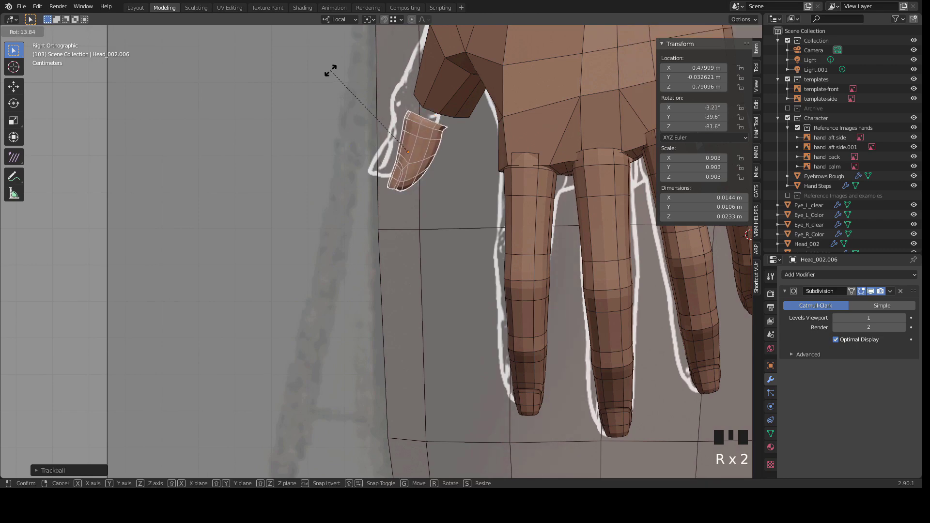
click(328, 107)
key(s)
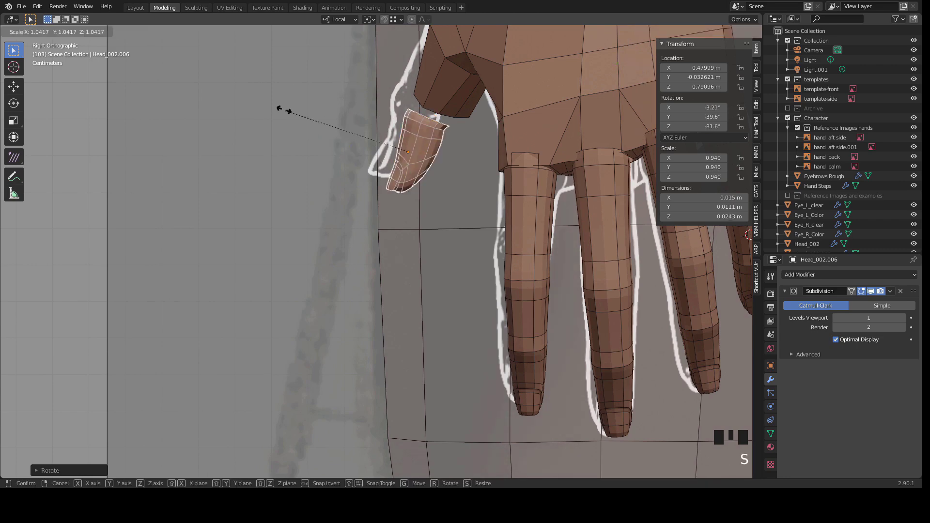
click(254, 87)
Step: From another orthographic view, rotate the thumb tip, scale it up to 1.353 and move it onto the thumb's end
scroll(446, 205, down, 3)
drag(632, 62, 678, 68)
click(628, 67)
key(r)
click(253, 118)
key(s)
click(224, 90)
key(g)
click(264, 133)
Step: Set the 3D cursor at the joint between thumb and thumb tip and use 3D Cursor as the transform pivot
scroll(325, 187, down, 3)
middle_drag(325, 187, 357, 135)
click(616, 62)
scroll(361, 214, up, 2)
mouse_move(361, 214)
middle_down()
mouse_move(404, 155)
mouse_move(420, 263)
mouse_move(312, 183)
mouse_move(365, 198)
mouse_move(263, 191)
mouse_move(312, 197)
mouse_move(405, 315)
mouse_move(337, 209)
mouse_move(365, 222)
mouse_move(314, 206)
mouse_move(418, 273)
mouse_move(301, 241)
mouse_move(452, 218)
mouse_move(357, 214)
mouse_move(365, 199)
middle_up()
scroll(312, 198, down, 3)
scroll(337, 208, up, 2)
scroll(349, 171, up, 2)
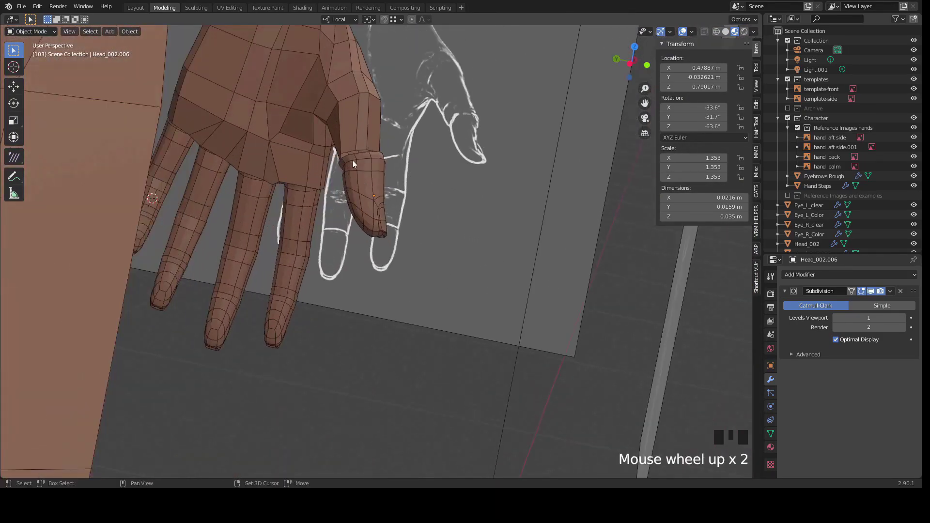
middle_drag(317, 228, 340, 127)
scroll(323, 191, up, 2)
click(351, 124)
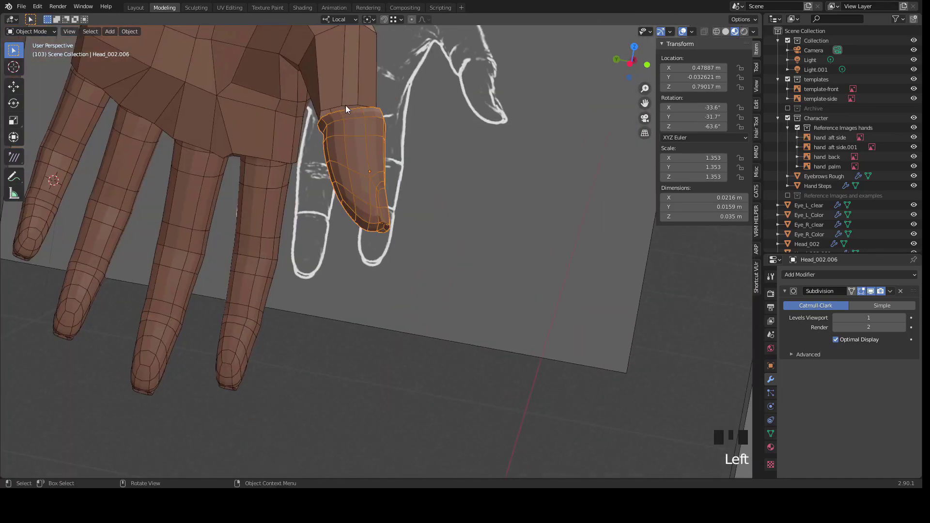
shift+right_click(344, 106)
click(370, 19)
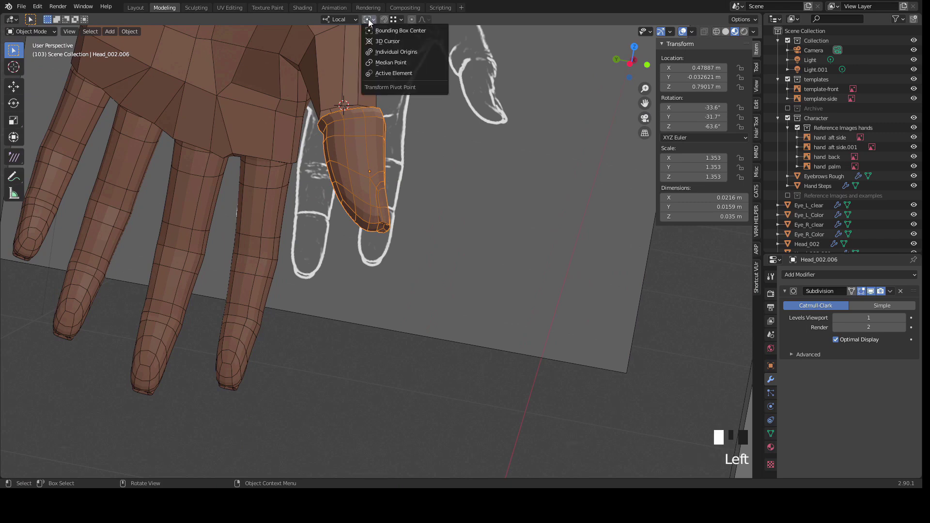
click(374, 41)
Step: Rotate the thumb tip about the 3D cursor to follow the thumb, and check the fit from several sides
middle_drag(347, 83, 277, 164)
scroll(278, 164, up, 2)
key(r)
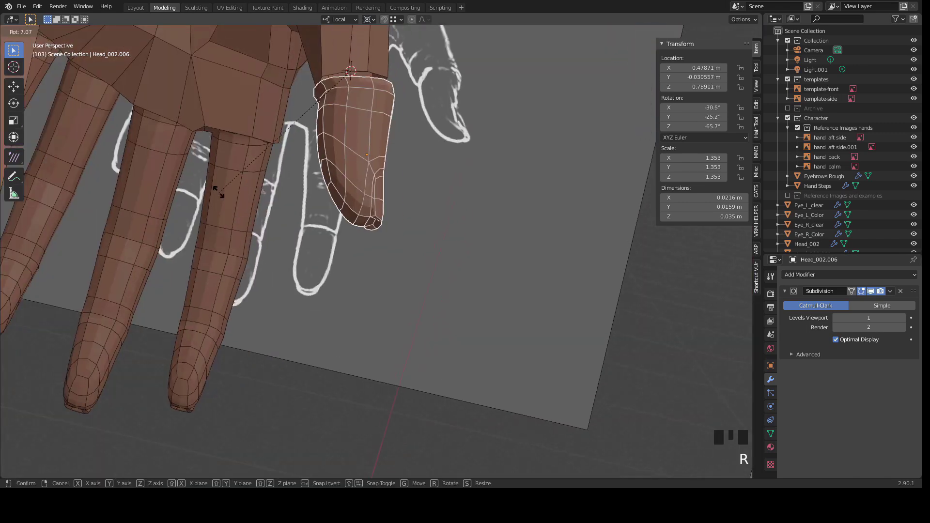
click(202, 170)
middle_drag(203, 170, 438, 94)
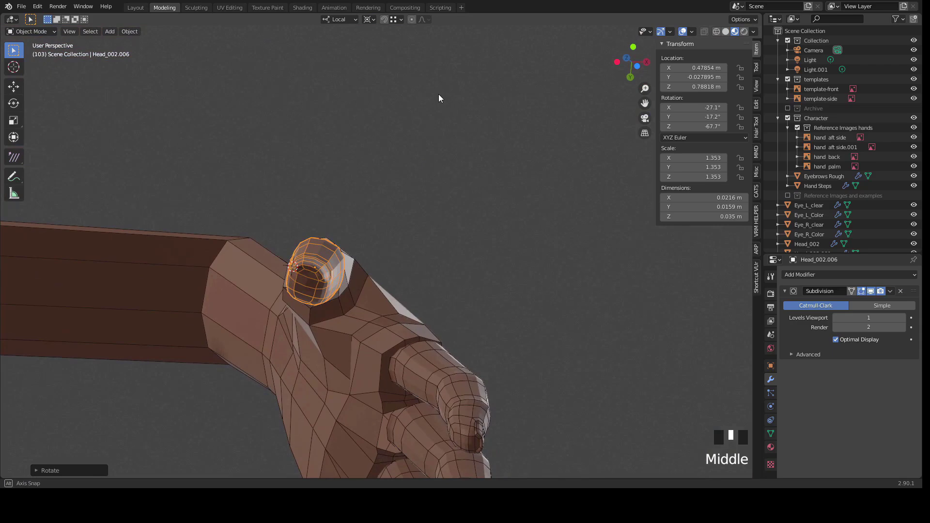
scroll(438, 94, down, 2)
middle_drag(379, 111, 352, 251)
scroll(339, 263, down, 1)
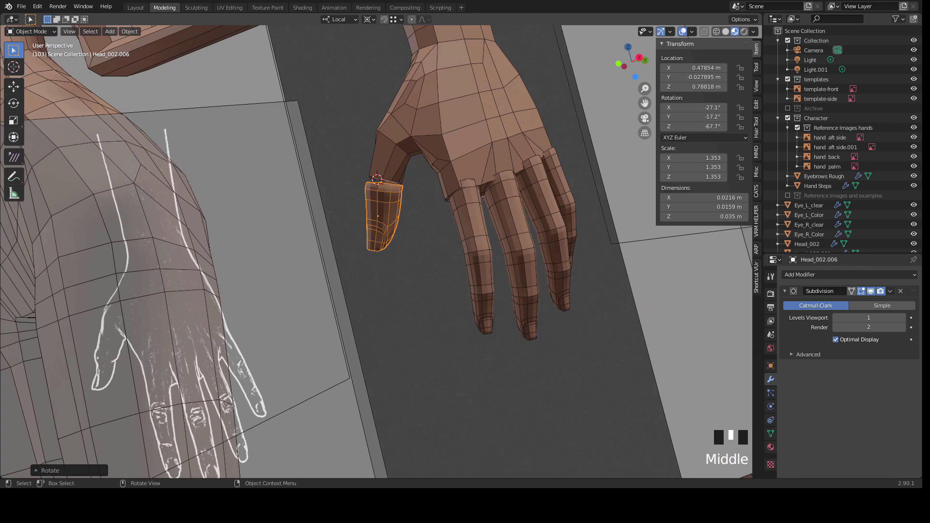
Step: Remove the Subdivision modifier from the middle finger object
click(757, 278)
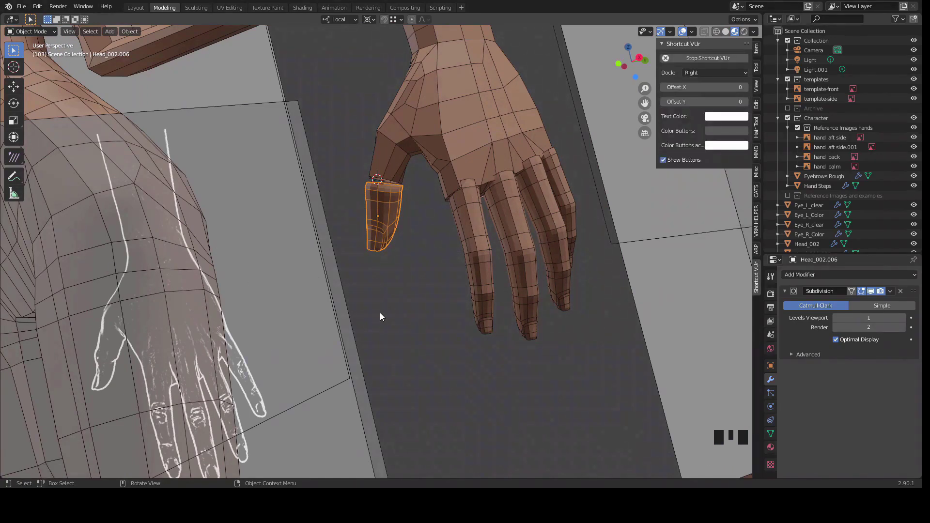
middle_drag(378, 314, 434, 325)
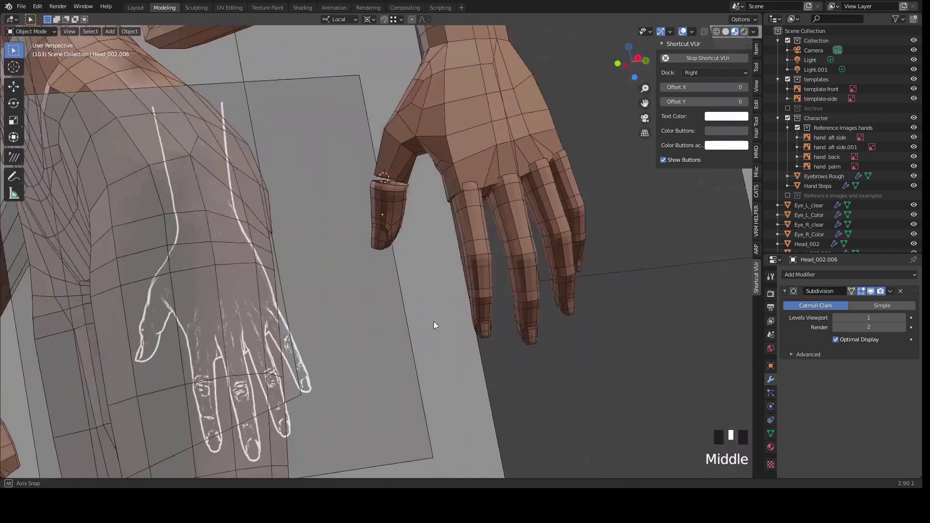
middle_drag(510, 241, 478, 225)
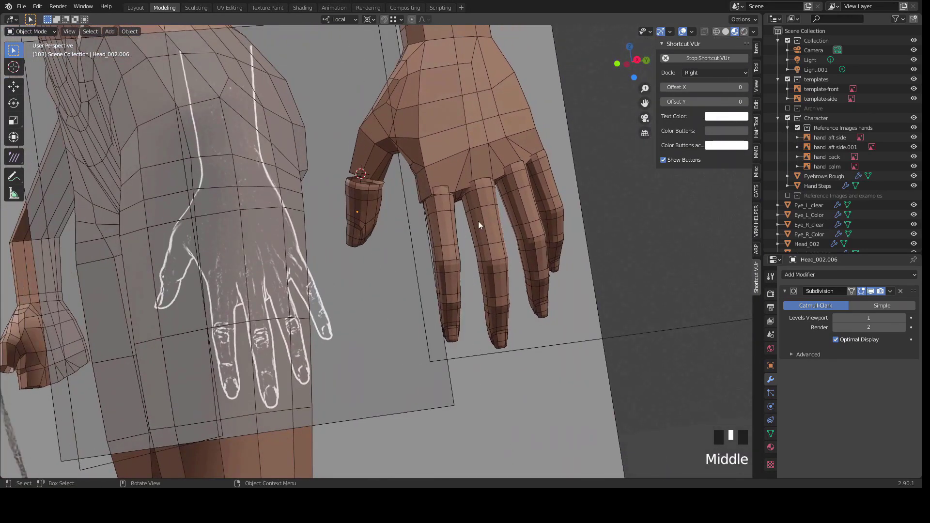
click(479, 223)
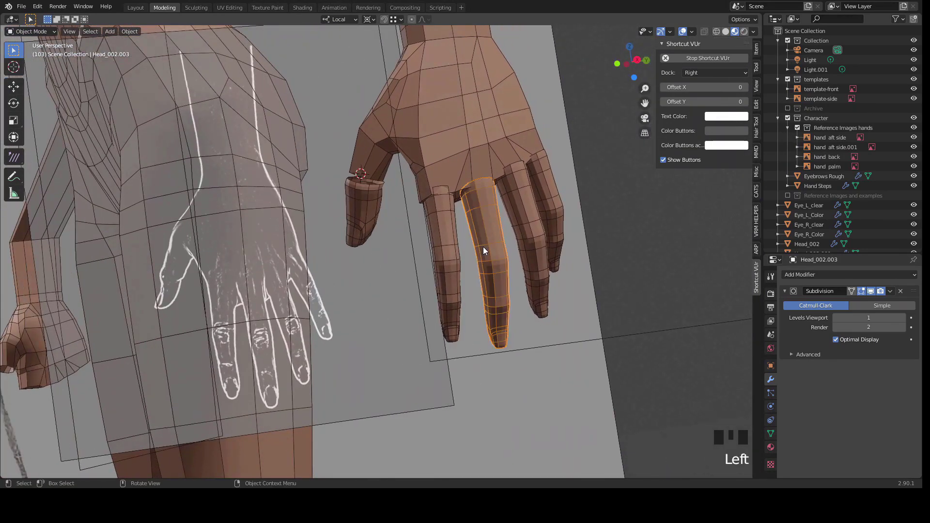
click(901, 291)
click(676, 260)
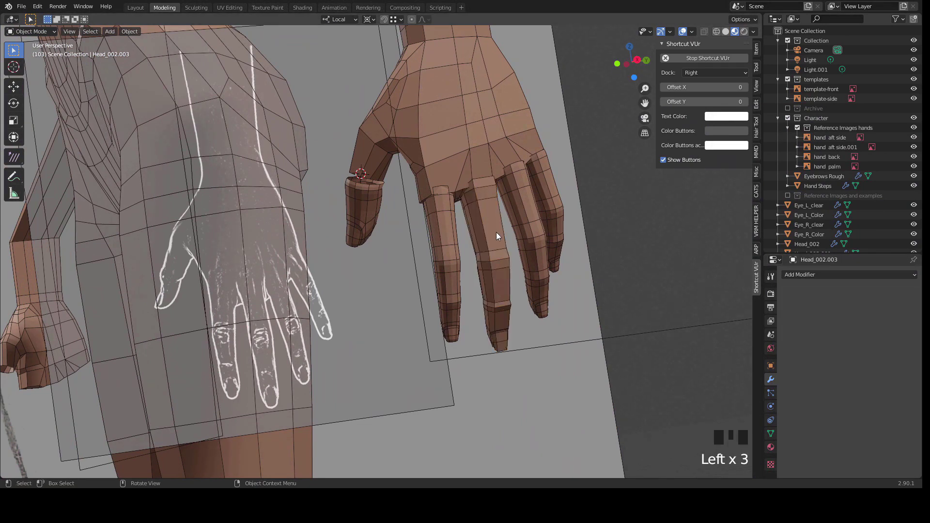
click(504, 250)
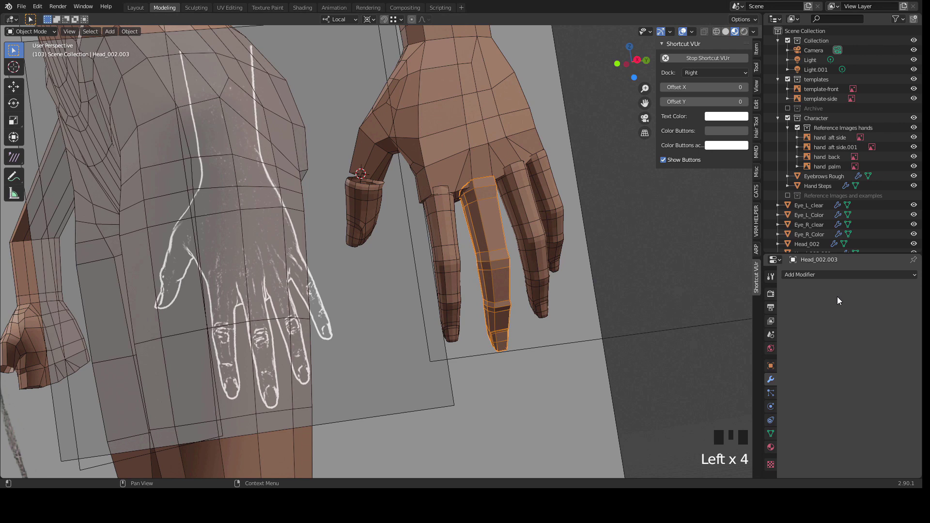
Step: Link the middle finger's modifiers to the other three fingers and the thumb tip, leaving them all without subdivision
click(527, 215)
shift+click(541, 185)
shift+click(448, 222)
shift+click(359, 214)
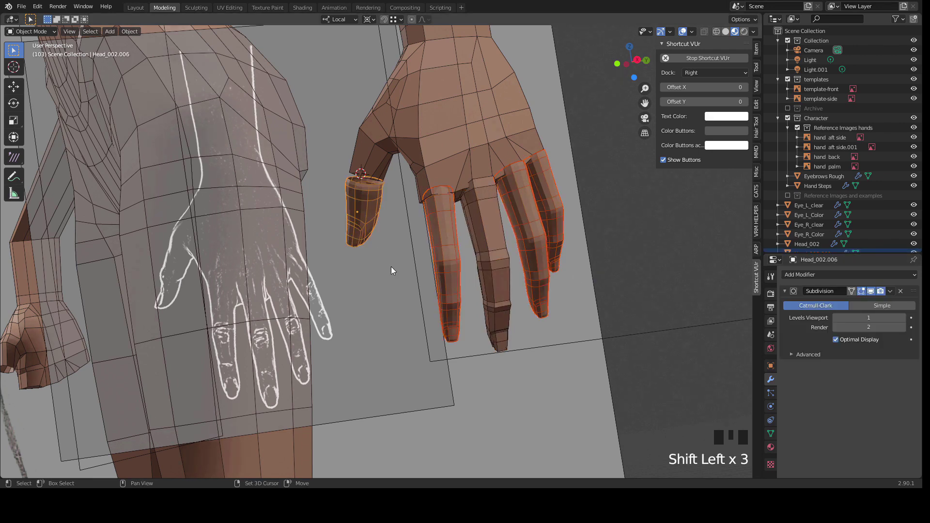
shift+click(493, 252)
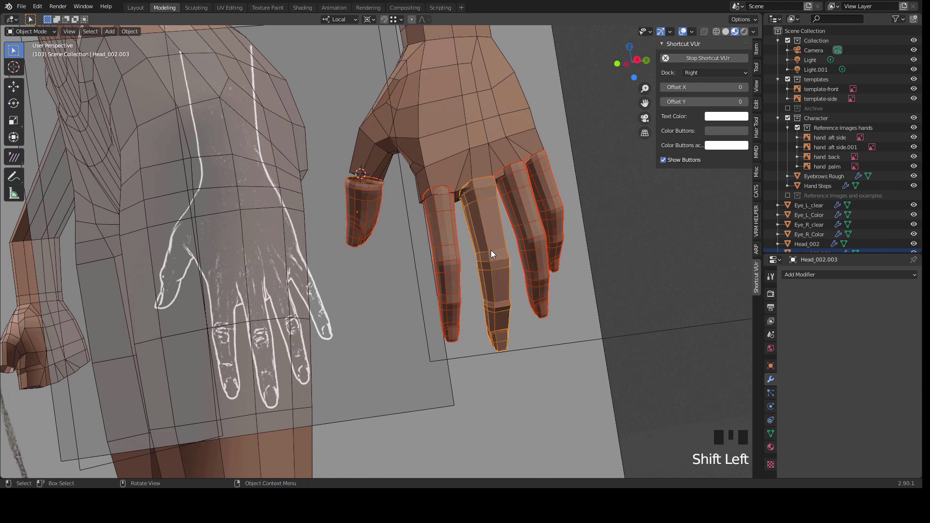
key(ctrl+l)
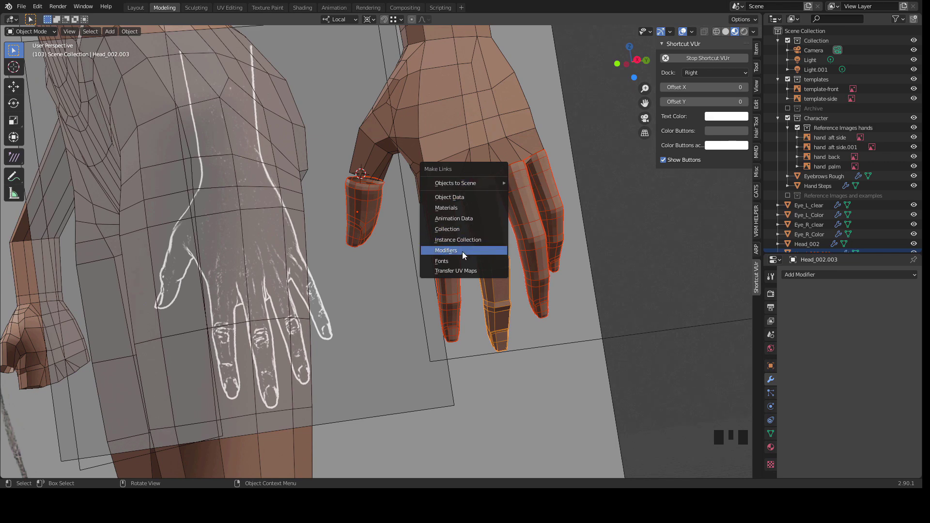
click(448, 252)
click(643, 269)
middle_drag(481, 283, 493, 240)
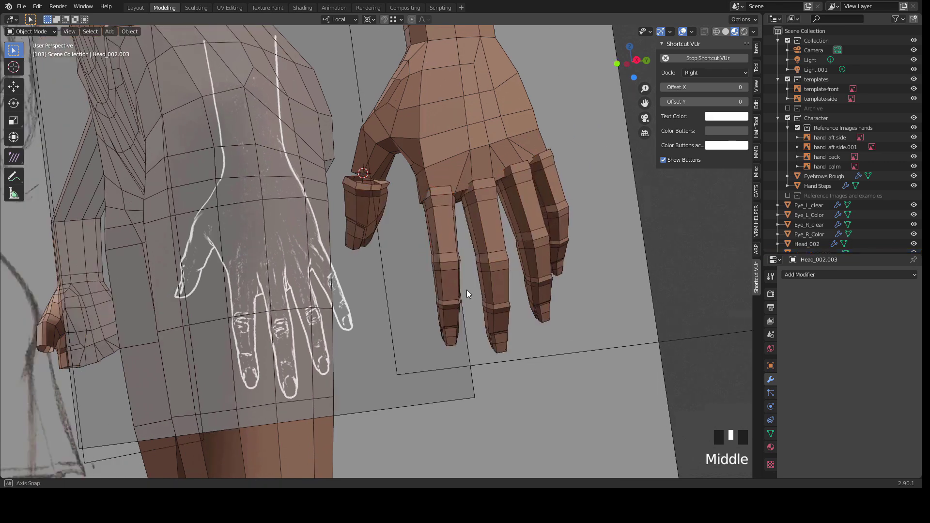
middle_drag(459, 305, 488, 273)
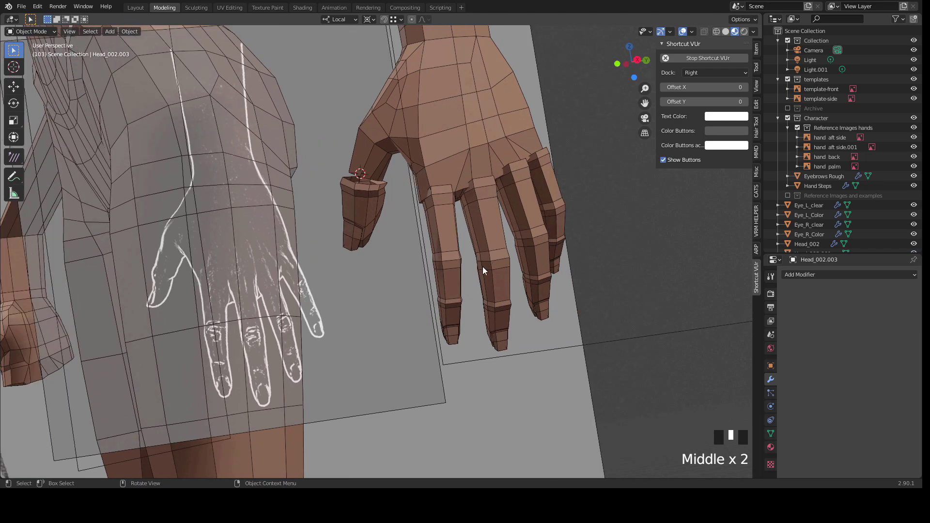
Step: Select all four fingers, without the thumb tip, and open them together in Edit Mode
click(515, 221)
click(496, 225)
click(643, 242)
click(447, 240)
shift+click(485, 220)
shift+click(523, 203)
shift+click(540, 213)
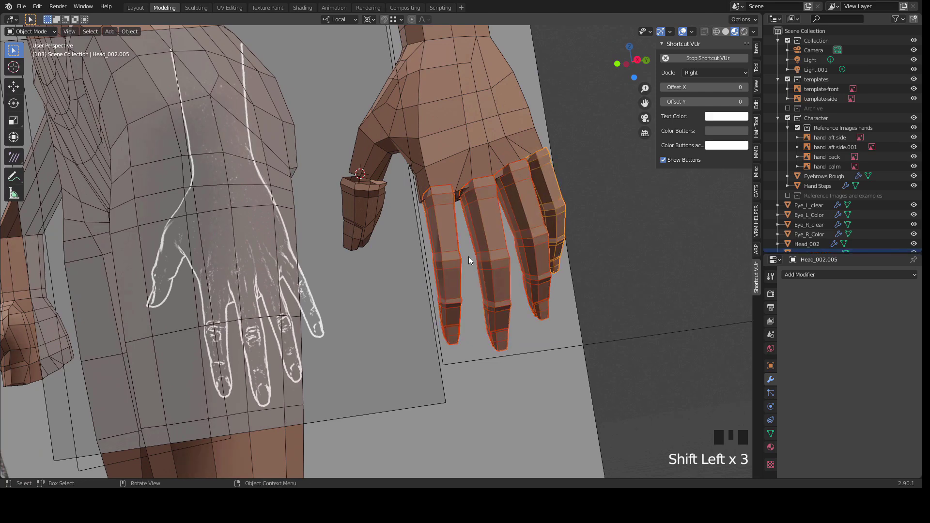
key(Tab)
middle_drag(506, 264, 436, 238)
scroll(435, 237, up, 1)
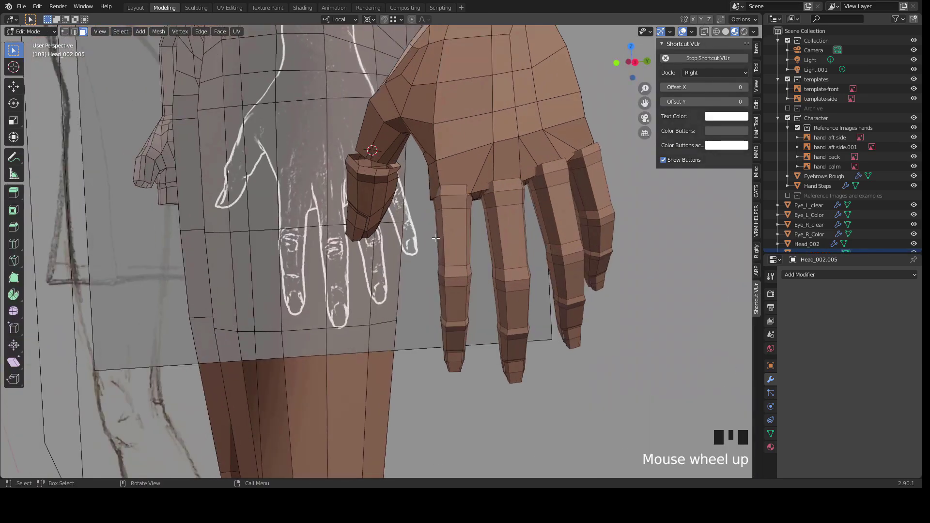
Step: Select the base face loop of all four fingers and move them slightly towards the fingertips with proportional editing
key(3)
alt+click(440, 192)
alt+shift+click(493, 190)
click(474, 192)
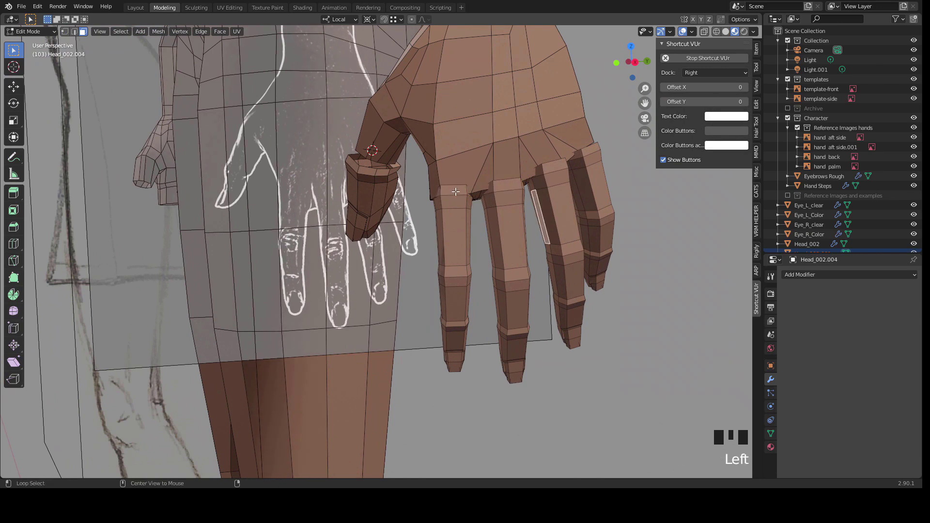
alt+click(440, 194)
alt+shift+click(494, 190)
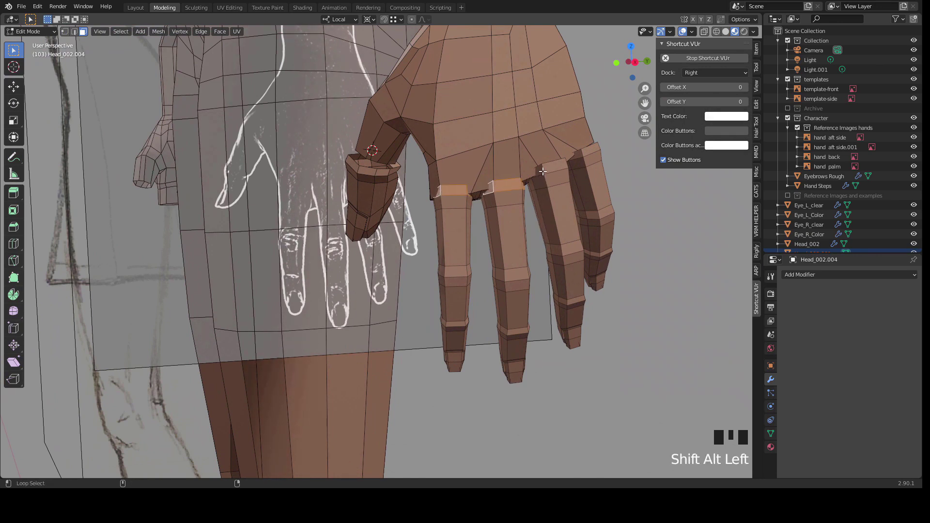
alt+shift+click(564, 166)
alt+shift+click(578, 163)
middle_drag(427, 273, 447, 224)
key(g)
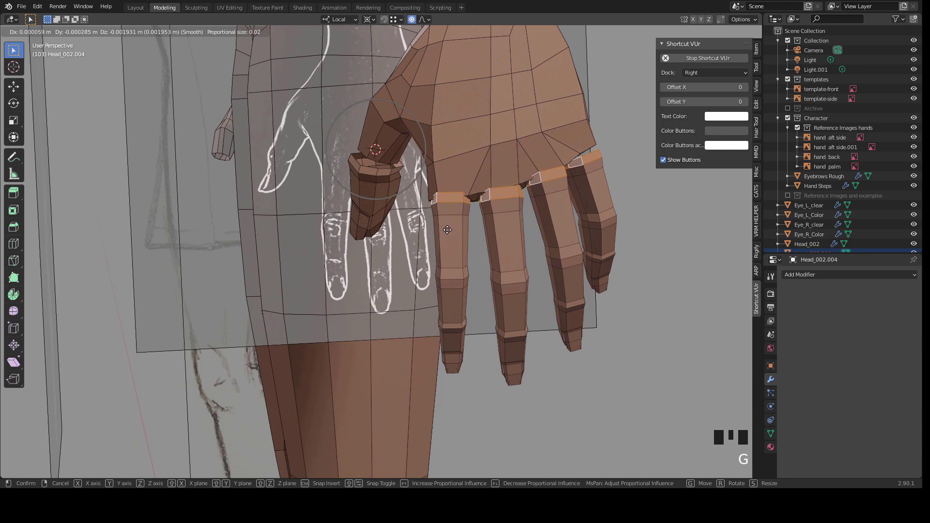
click(449, 231)
middle_drag(498, 262, 469, 185)
Step: Isolate the body mesh Head_002 in local view and frame its hand in Edit Mode
key(Tab)
scroll(412, 299, up, 2)
key(KP_Divide)
scroll(380, 276, up, 4)
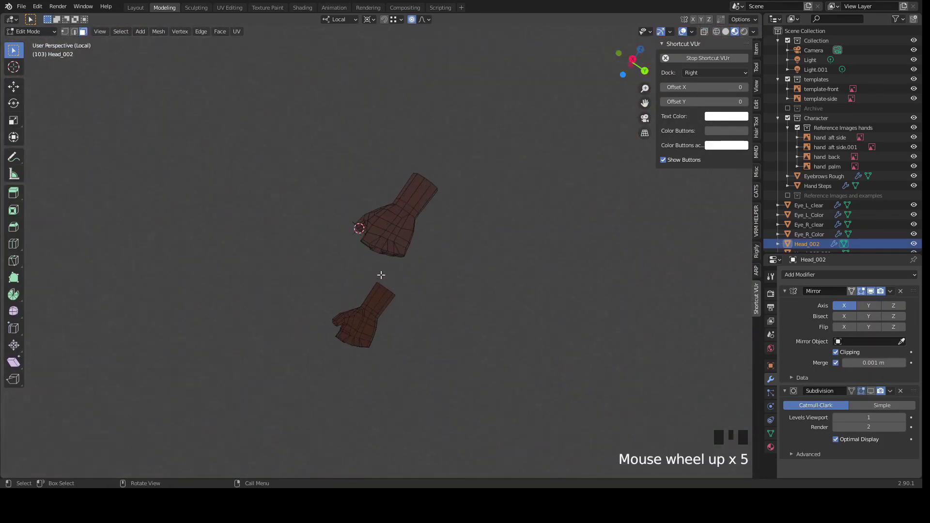
middle_drag(381, 277, 378, 272)
scroll(385, 245, down, 4)
key(Tab)
click(375, 149)
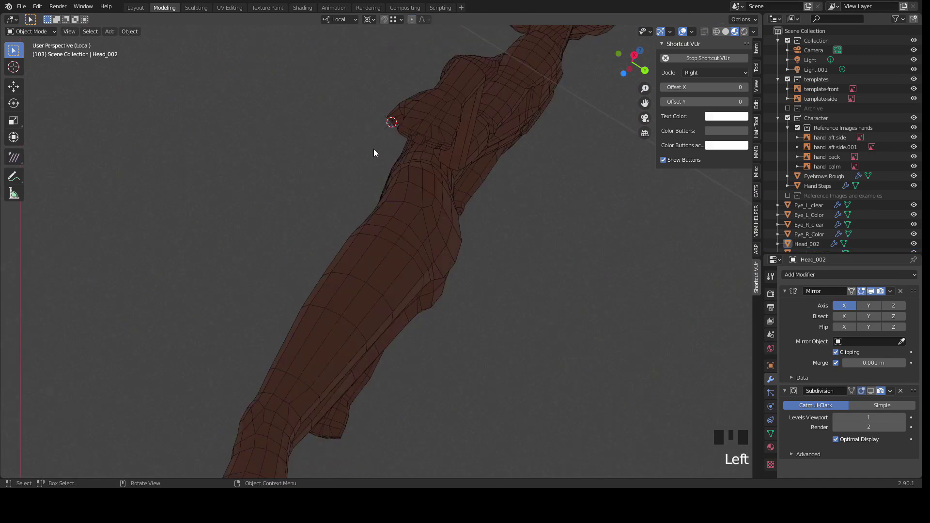
key(Tab)
key(KP_Decimal)
scroll(378, 300, down, 2)
click(273, 337)
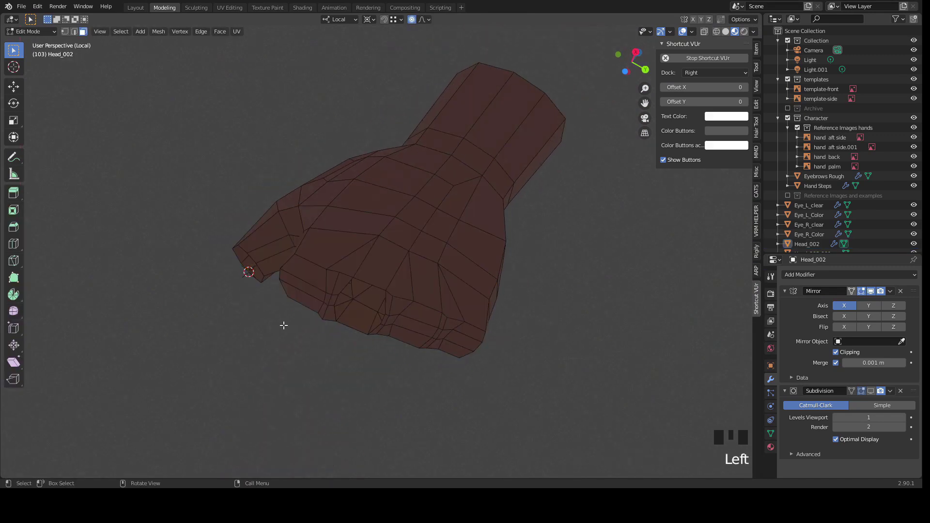
Step: Select the faces capping the palm's finger stubs and delete them to open the finger sockets
click(305, 280)
shift+click(302, 293)
shift+click(301, 303)
middle_drag(301, 304, 428, 160)
shift+click(455, 187)
shift+click(452, 211)
shift+click(466, 227)
shift+click(493, 226)
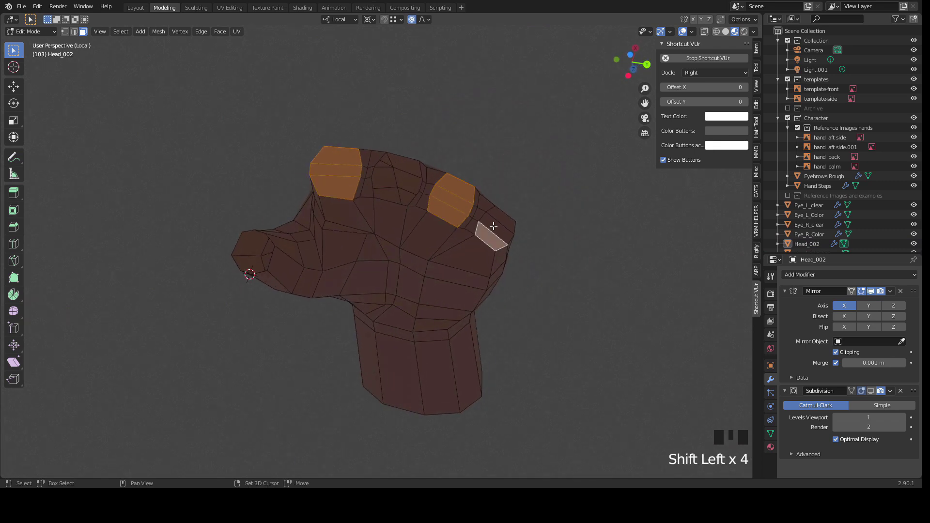
key(x)
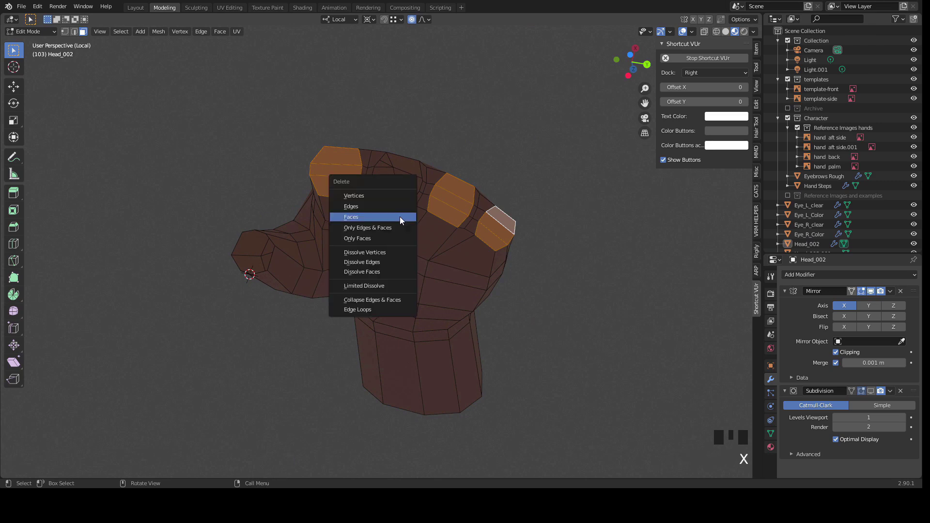
click(400, 216)
Step: Leave local view and move the palm-edge vertex between two fingers along the local X axis with proportional editing
key(KP_Divide)
scroll(398, 212, down, 2)
middle_drag(400, 213, 417, 252)
scroll(470, 250, up, 2)
click(414, 245)
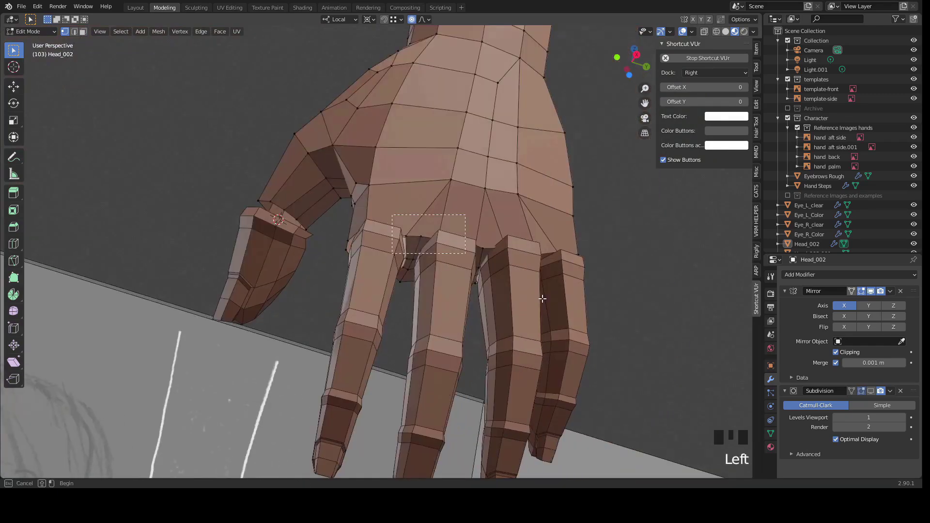
key(KP_Decimal)
middle_drag(532, 295, 347, 194)
click(387, 199)
key(g)
key(x)
key(x)
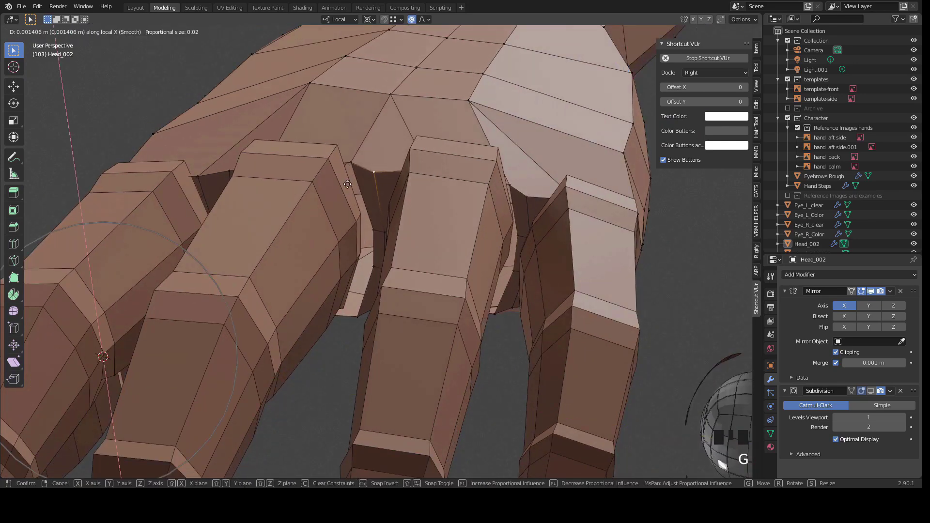
click(348, 151)
Step: Move the palm-edge vertex above the middle finger's base slightly along the local Y axis
middle_drag(348, 151, 350, 370)
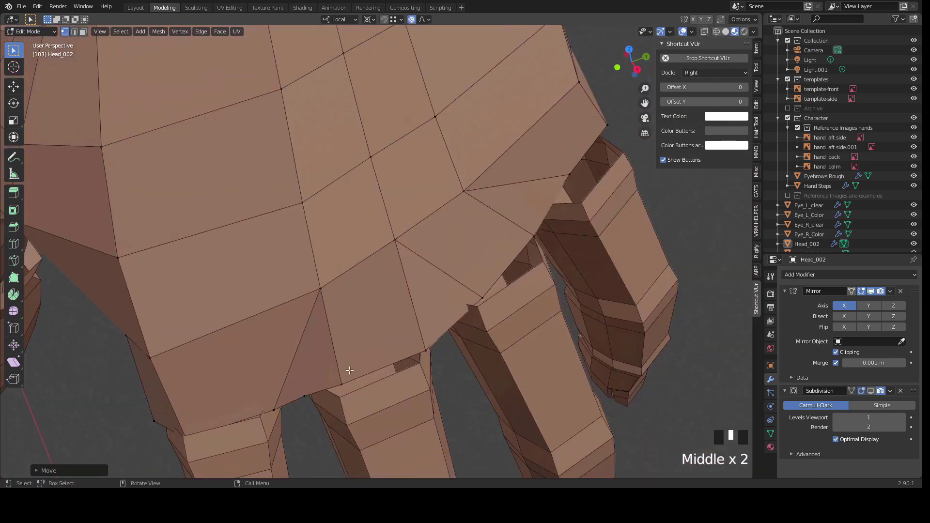
click(342, 383)
right_click(309, 372)
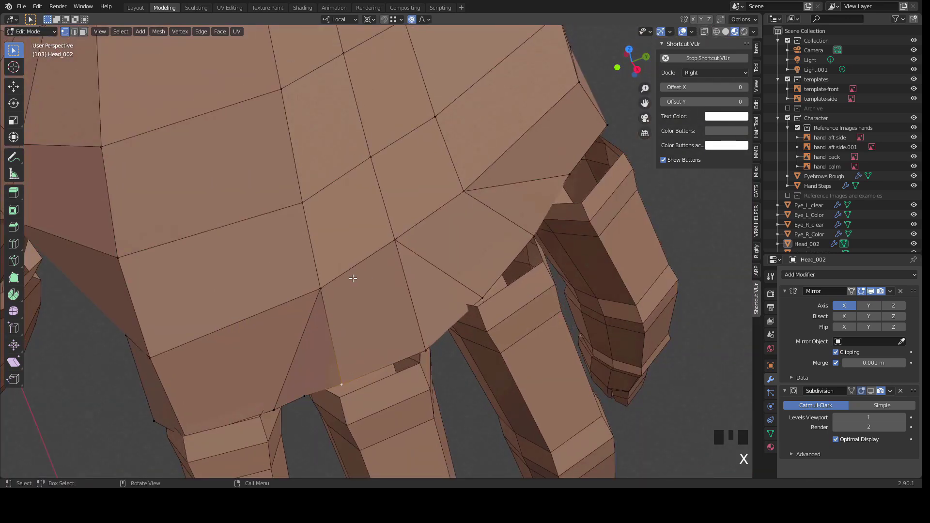
key(g)
key(y)
key(y)
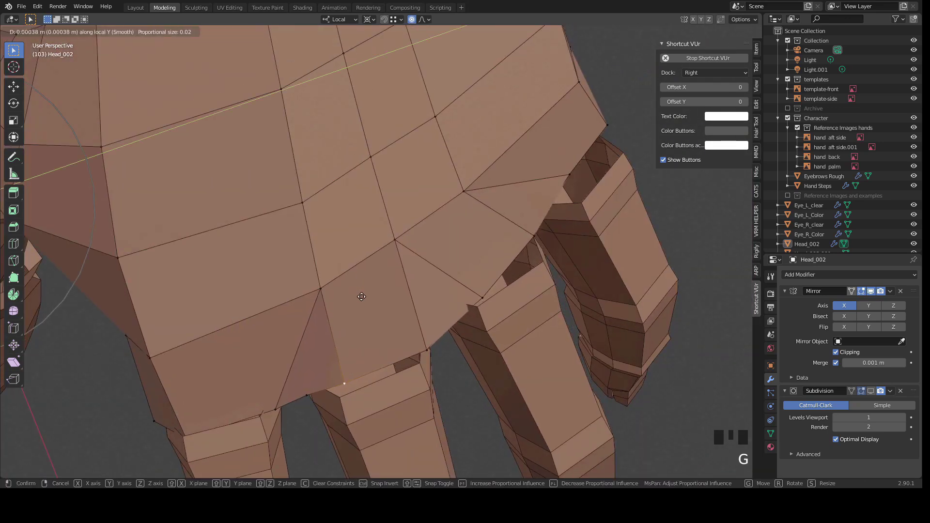
click(347, 290)
Step: Reposition a palm-edge vertex beside the index finger's base with proportional editing
middle_drag(347, 291, 152, 366)
click(247, 356)
key(g)
click(208, 339)
click(184, 366)
scroll(152, 367, up, 1)
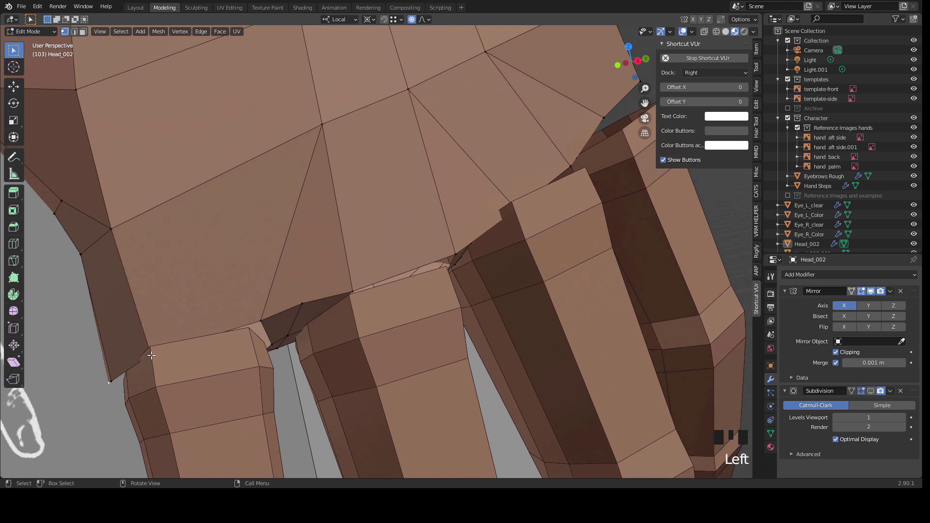
Step: Using X-ray to reach hidden vertices, move the palm's corner vertex at the index finger's base up about 0.001 m
click(152, 355)
key(alt+z)
middle_drag(134, 378, 146, 377)
key(alt+z)
key(alt+z)
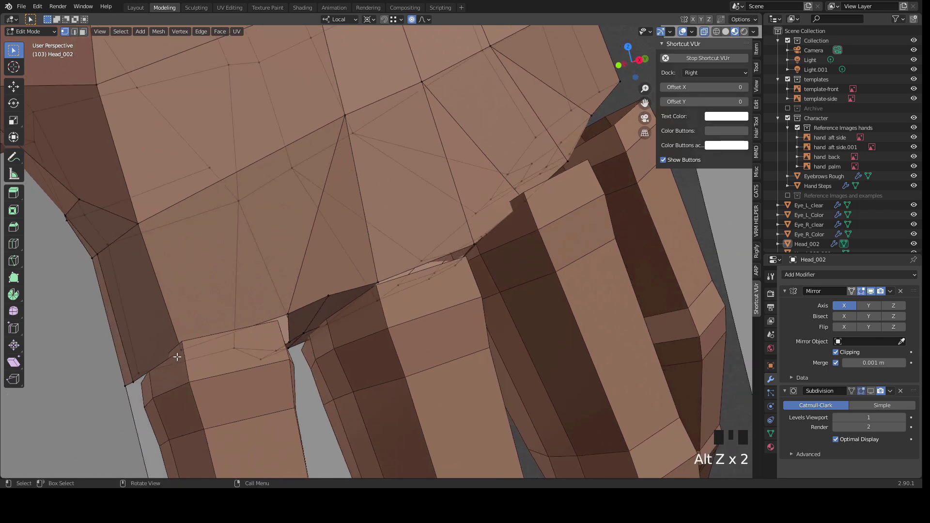
click(180, 351)
key(g)
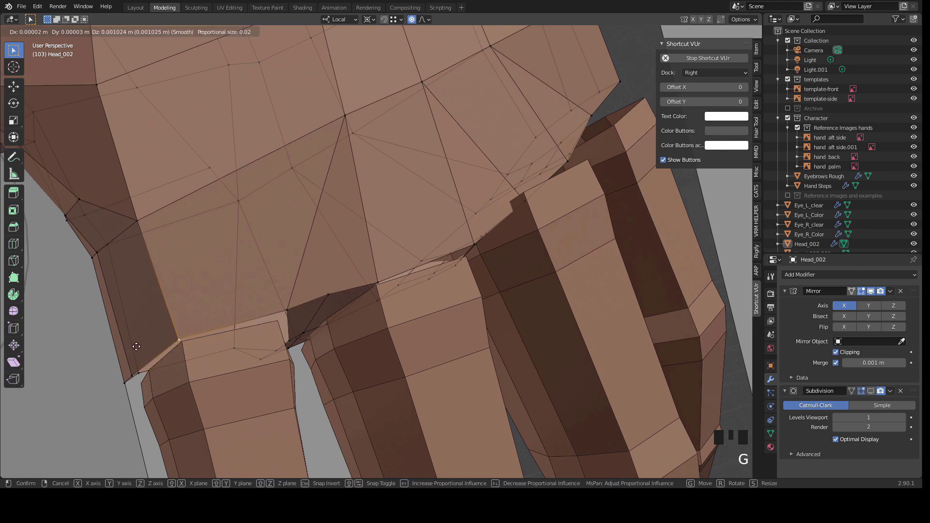
click(135, 345)
key(alt+z)
Step: Move the palm-edge vertex near the ring and little fingers to fit their bases
middle_drag(295, 308, 353, 283)
click(375, 246)
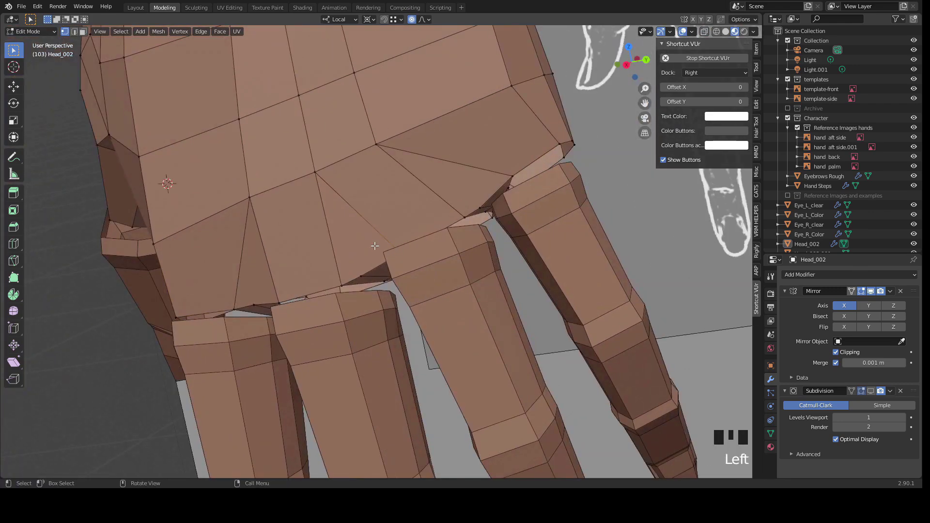
key(g)
click(365, 241)
middle_drag(480, 231, 527, 209)
middle_drag(403, 266, 415, 243)
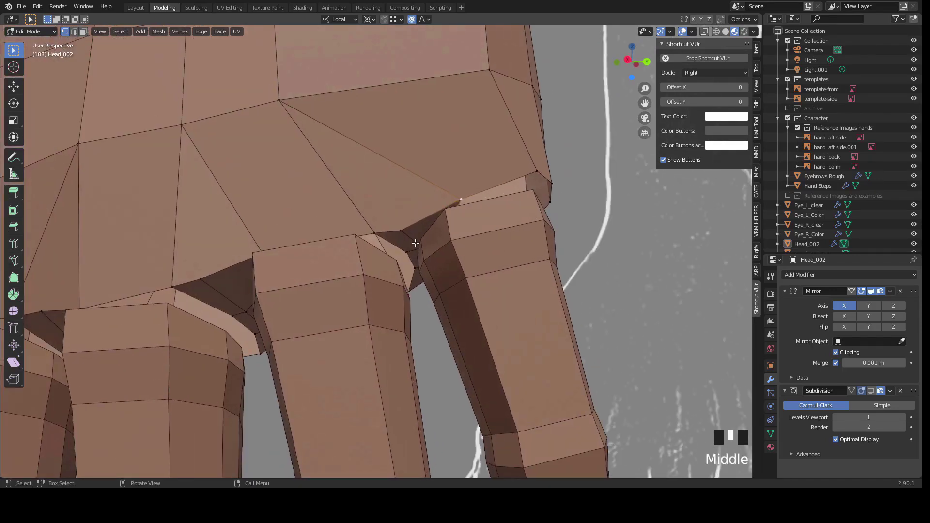
Step: Select the web face between the ring and little fingers and adjust the palm webbing's position
key(alt+z)
key(alt+z)
click(412, 245)
click(411, 249)
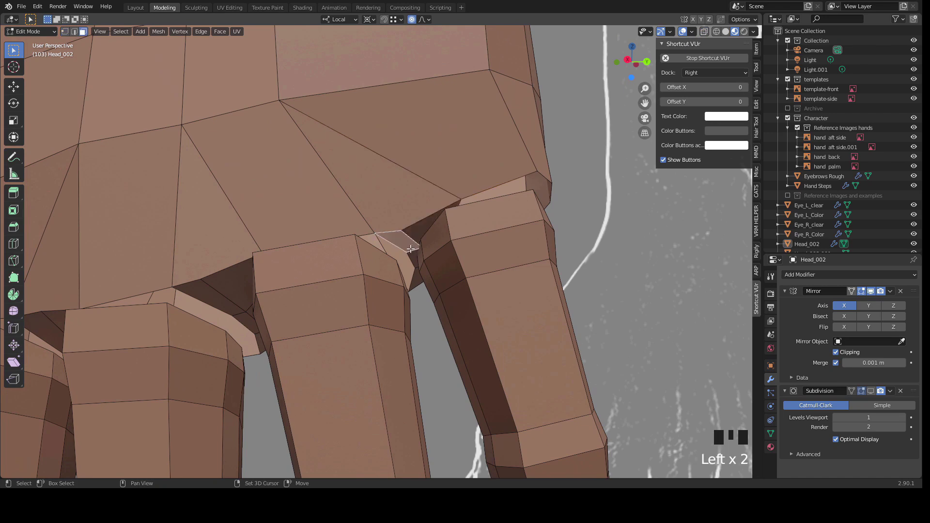
key(alt+z)
mouse_move(409, 263)
middle_down()
mouse_move(347, 218)
mouse_move(402, 266)
middle_up()
middle_drag(402, 267, 446, 309)
middle_drag(391, 321, 308, 251)
key(g)
click(287, 265)
Step: Select more parts of the webbing between the fingers and move them to fit the finger bases
click(286, 272)
click(284, 276)
shift+click(282, 275)
key(g)
click(280, 269)
click(223, 226)
shift+click(216, 226)
key(g)
Step: Toggle X-ray, switch to vertex selection and move further palm-edge vertices towards the finger bases
middle_drag(221, 216, 313, 270)
key(alt+z)
key(1)
shift+click(313, 270)
key(g)
click(252, 330)
key(g)
middle_drag(252, 329, 383, 298)
click(196, 354)
Step: Open the separate ring finger object for mesh editing and select its whole linked mesh
scroll(196, 354, down, 2)
scroll(368, 300, up, 1)
key(3)
scroll(350, 329, down, 2)
click(378, 304)
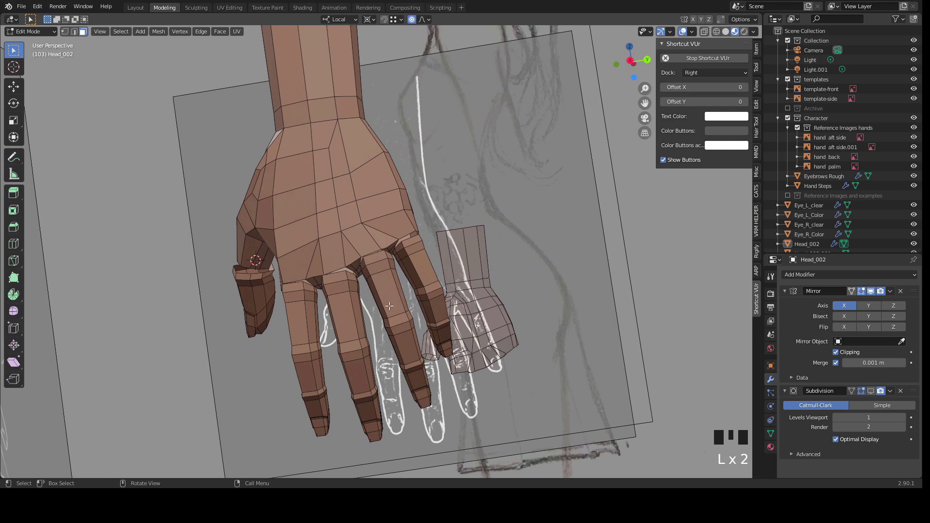
key(Tab)
click(389, 313)
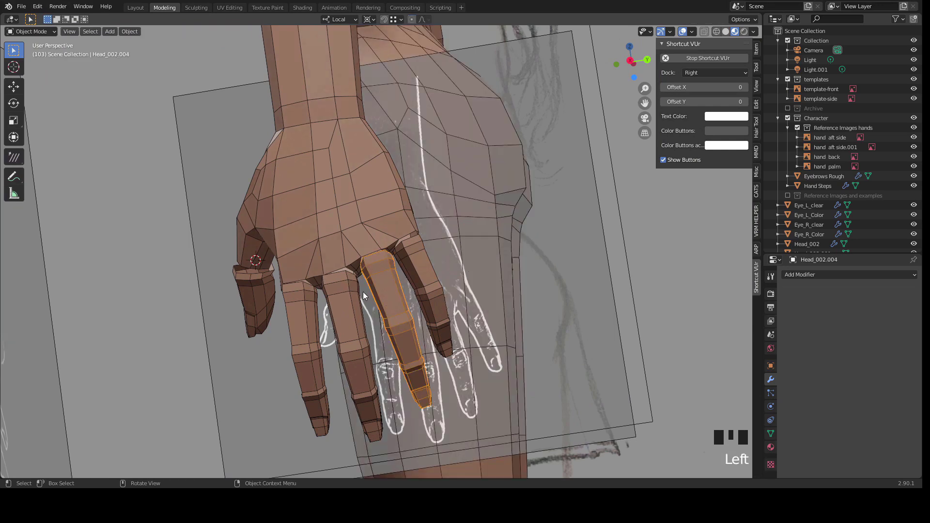
key(Tab)
key(l)
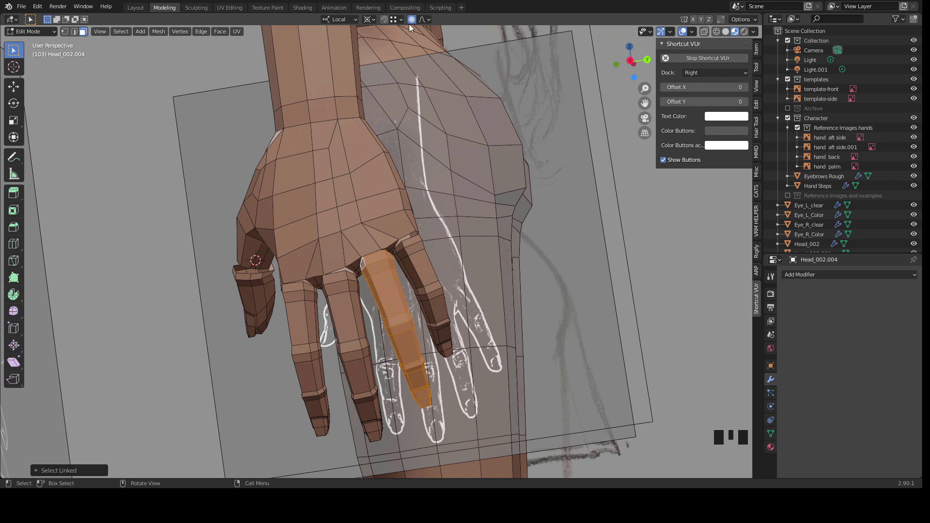
Step: Set the transform pivot point to Bounding Box Center and scale the ring finger down slightly
click(368, 19)
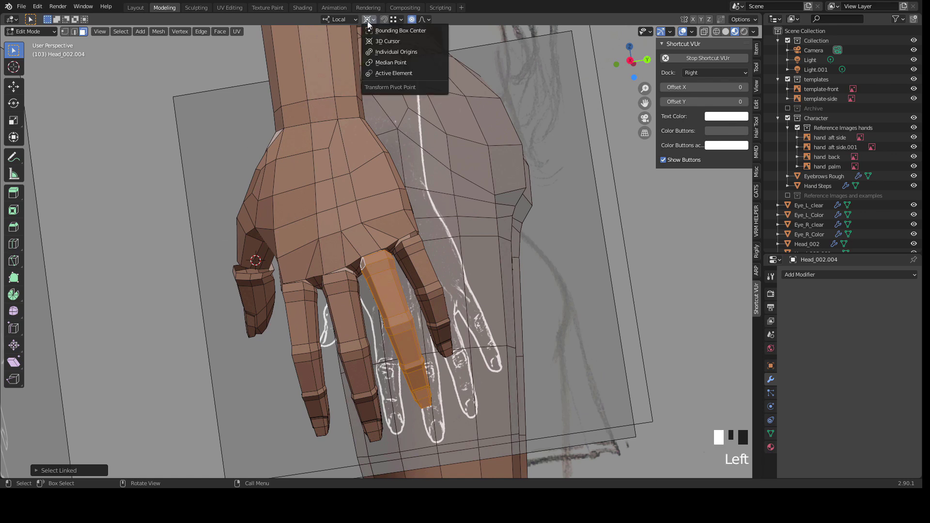
click(402, 31)
key(s)
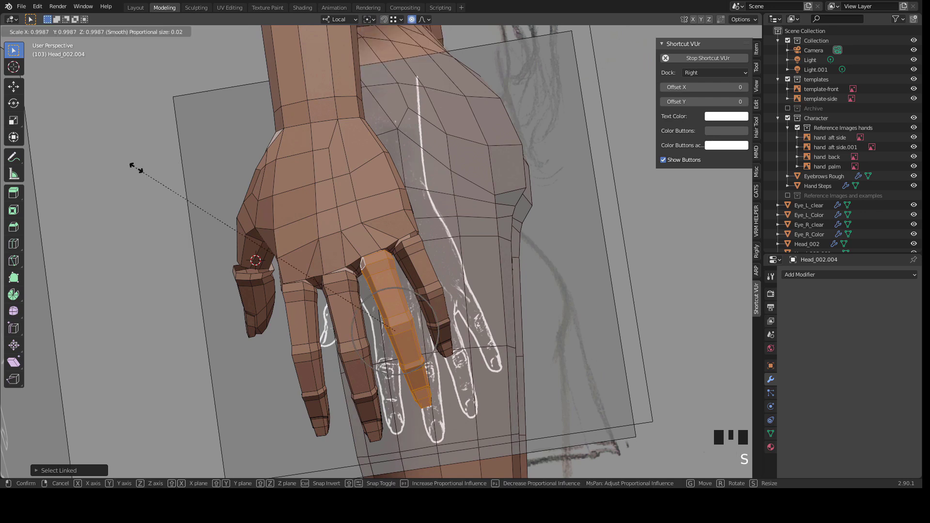
click(140, 170)
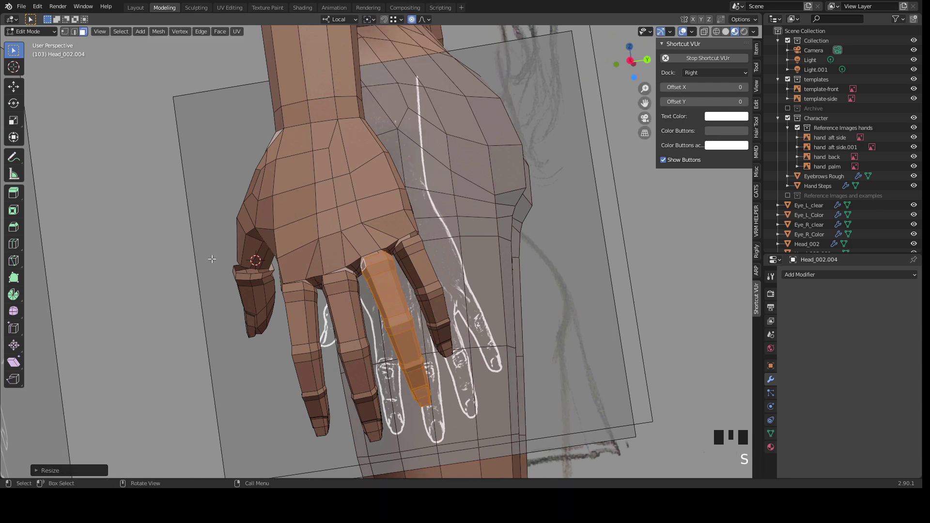
Step: Select the thumb tip's entire mesh in edit mode, scale it down slightly and return to object mode
key(Tab)
click(247, 299)
key(Tab)
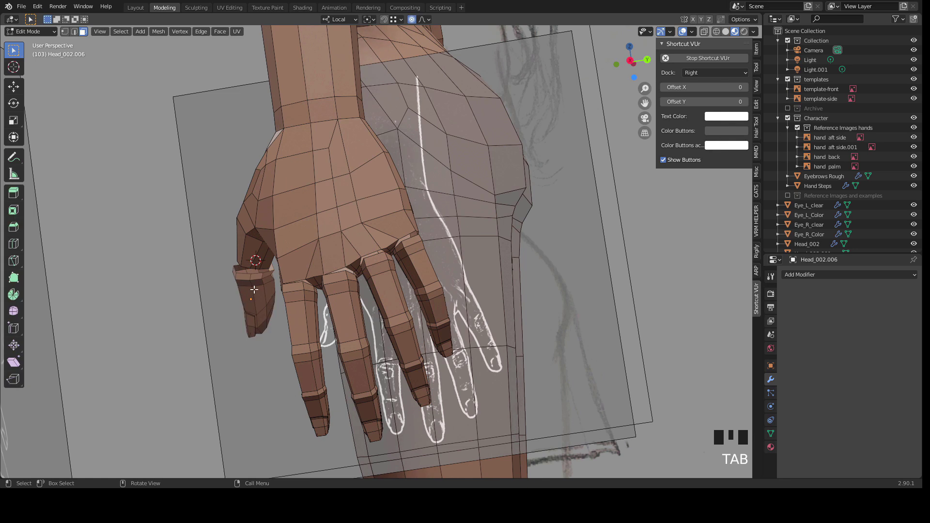
key(ctrl+l)
key(s)
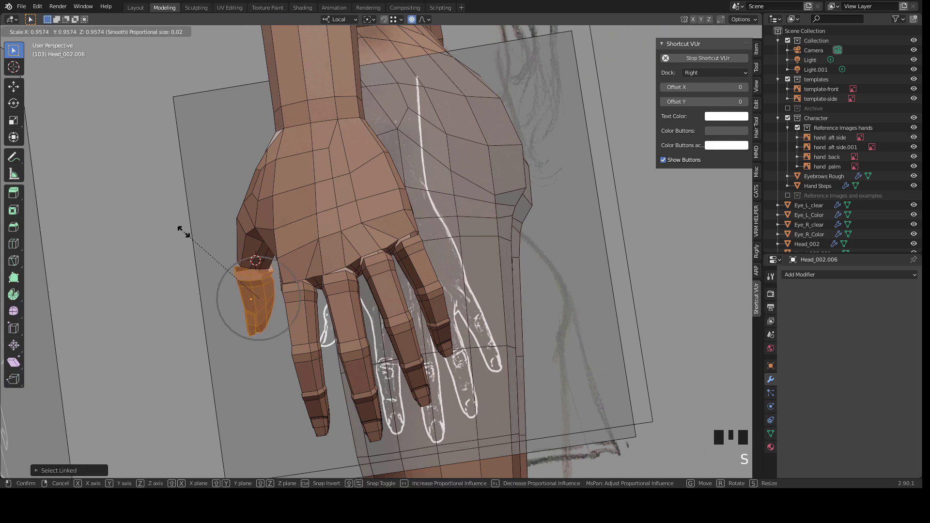
click(186, 243)
key(Tab)
scroll(187, 243, down, 2)
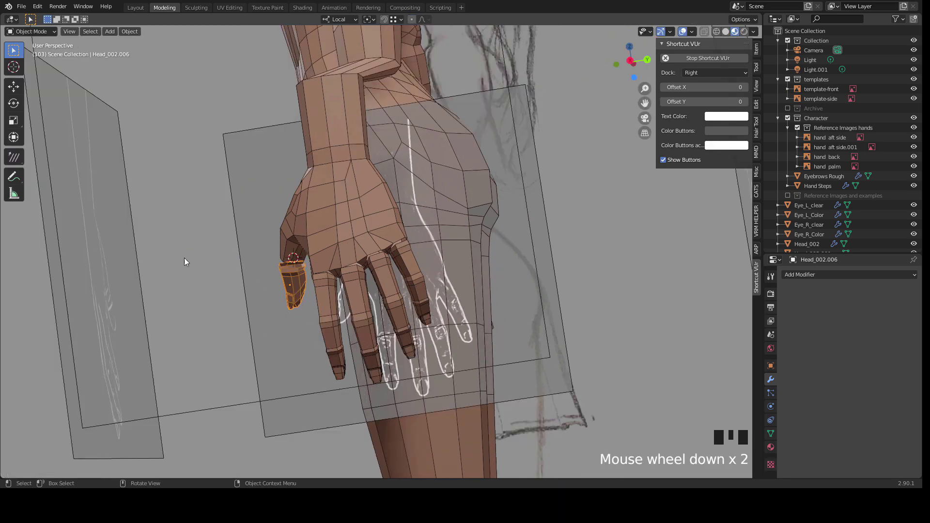
Step: Select the thumb tip and the four fingers with the body mesh last, and join them into Head_002
click(193, 279)
middle_drag(193, 280, 258, 285)
click(281, 288)
shift+click(338, 298)
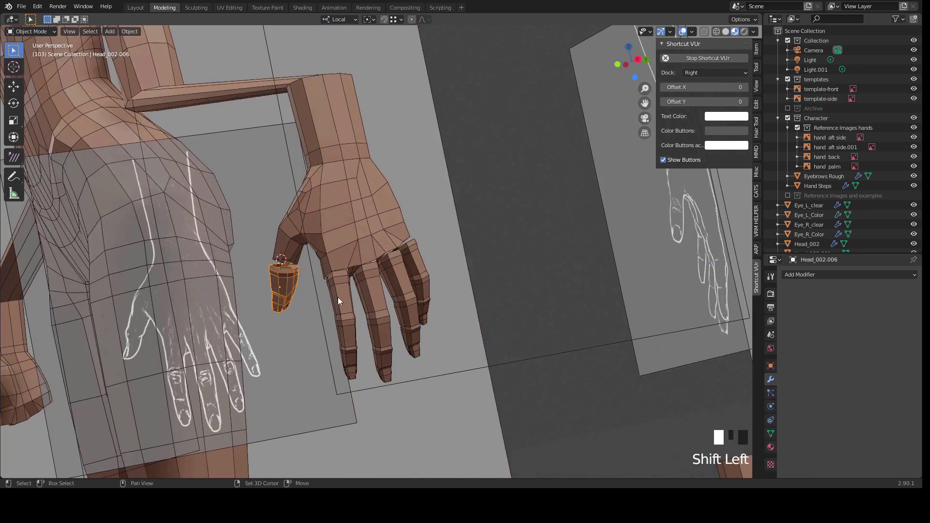
shift+click(372, 289)
shift+click(398, 269)
shift+click(416, 276)
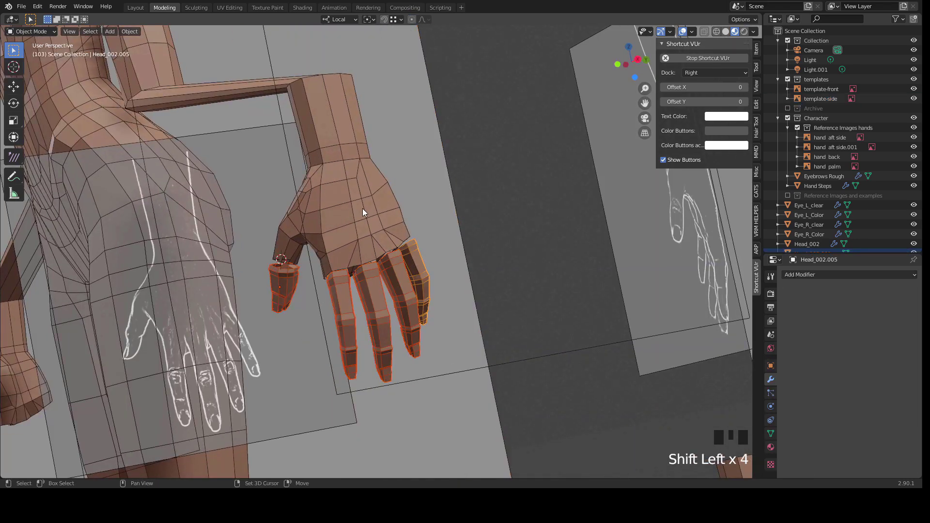
shift+click(363, 210)
key(ctrl+j)
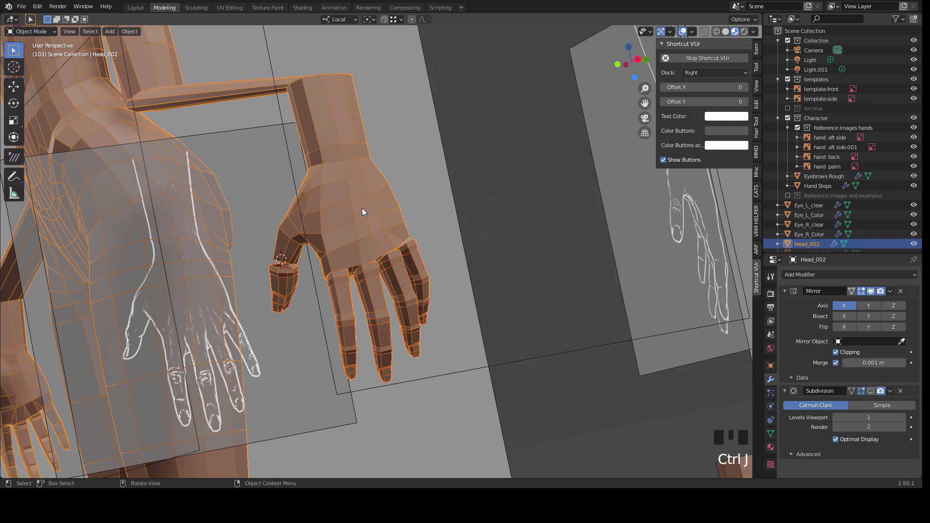
Step: Edit the joined mesh in vertex selection mode and select the palm-edge vertex at the index finger's base
middle_drag(338, 315, 339, 255)
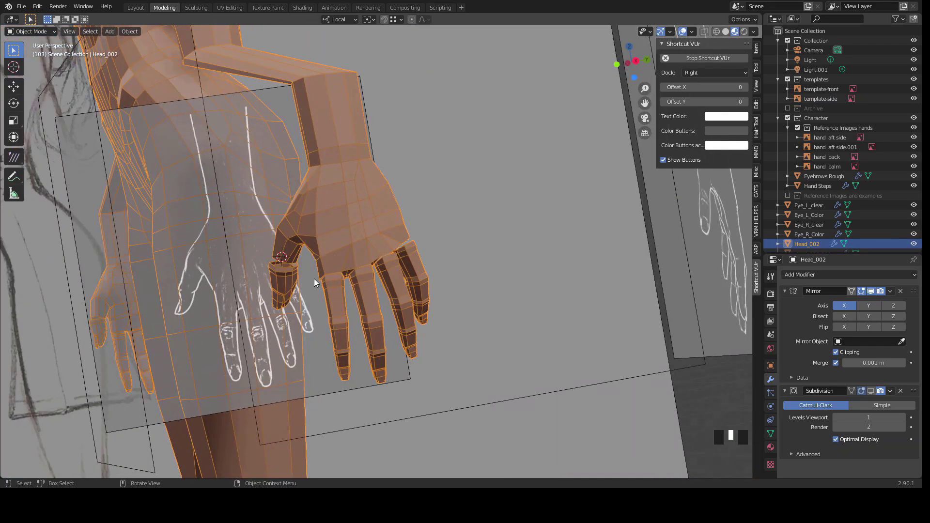
scroll(313, 291, up, 2)
click(290, 325)
middle_drag(289, 325, 307, 249)
click(330, 250)
key(Tab)
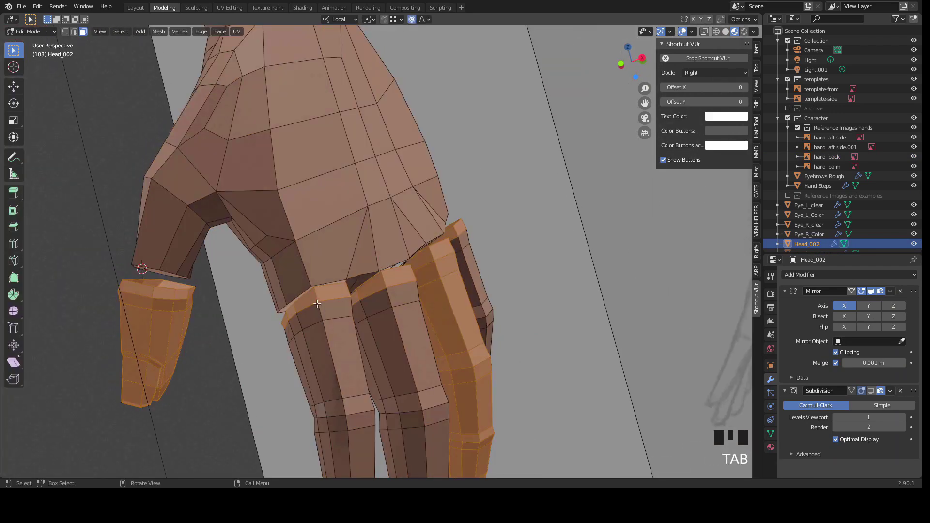
key(1)
click(311, 290)
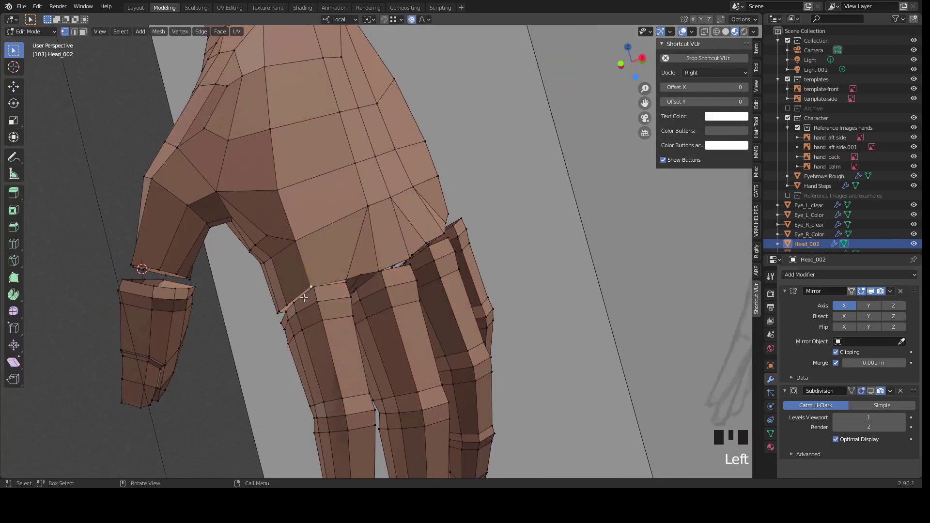
Step: Examine the gap between the palm's edge and the index finger's base from several angles around the corner vertex
scroll(311, 289, up, 2)
middle_drag(311, 290, 233, 297)
scroll(291, 271, up, 2)
middle_drag(291, 271, 419, 273)
scroll(419, 272, down, 2)
scroll(418, 272, down, 1)
drag(441, 320, 383, 245)
key(KP_Decimal)
scroll(419, 249, down, 2)
middle_drag(419, 249, 425, 219)
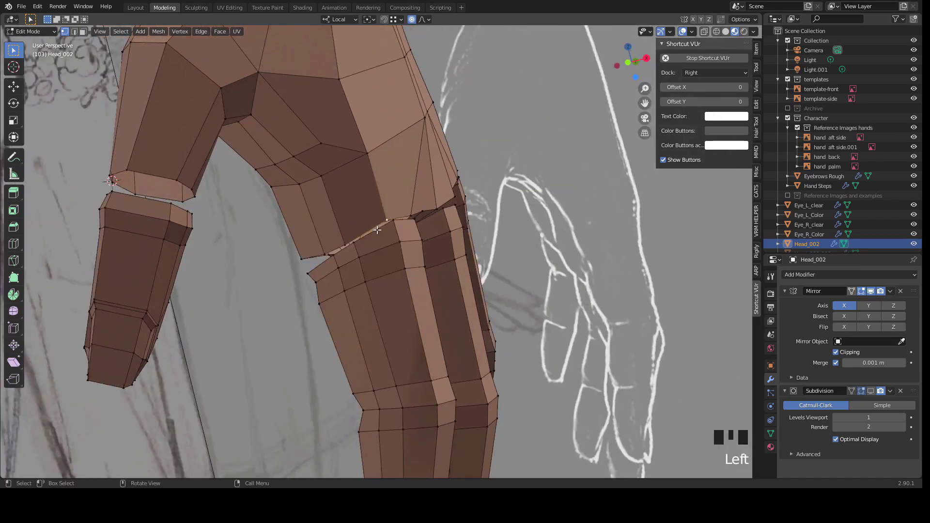
key(KP_Decimal)
scroll(322, 324, down, 3)
middle_drag(322, 324, 375, 251)
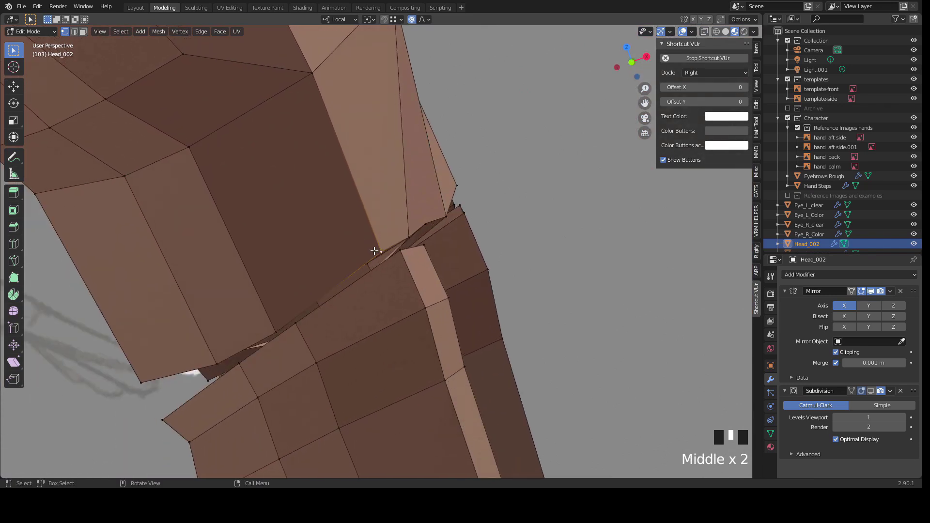
Step: Turn off proportional editing and try moving the facing vertices of the palm edge and index finger base
key(g)
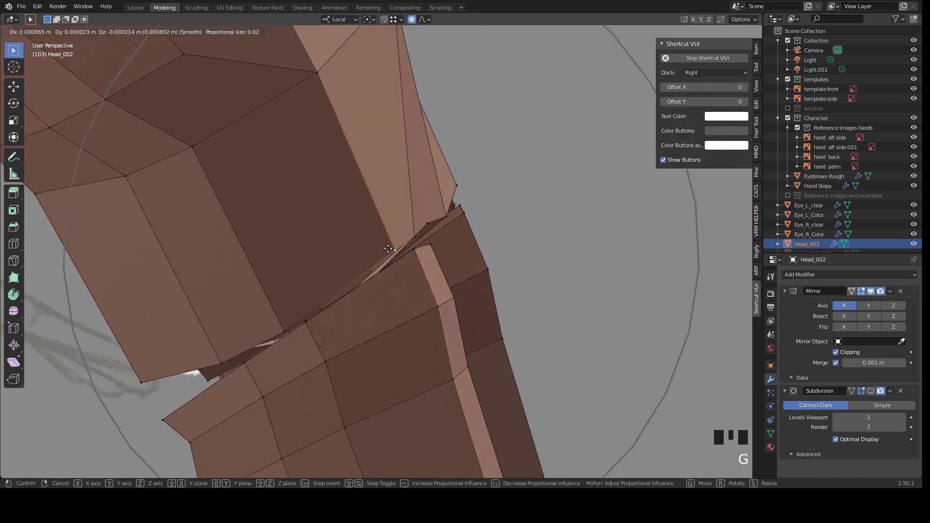
key(g)
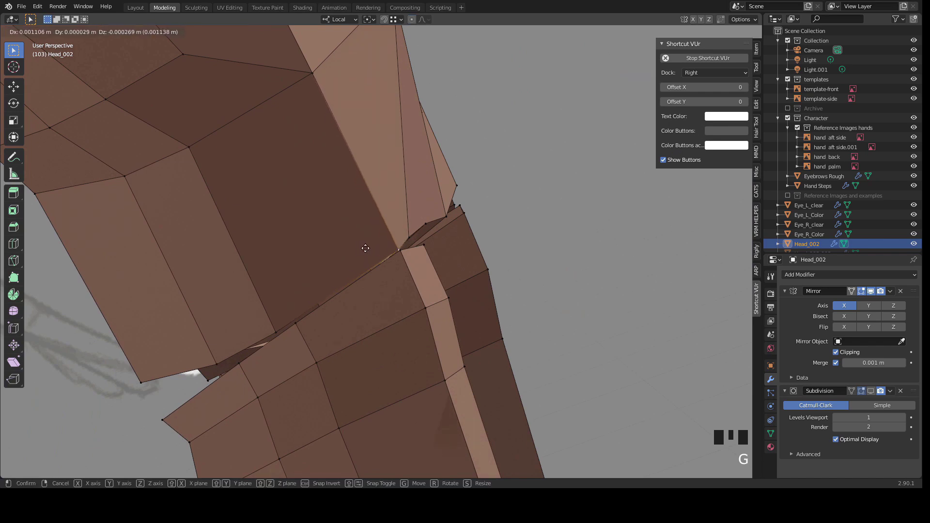
click(390, 255)
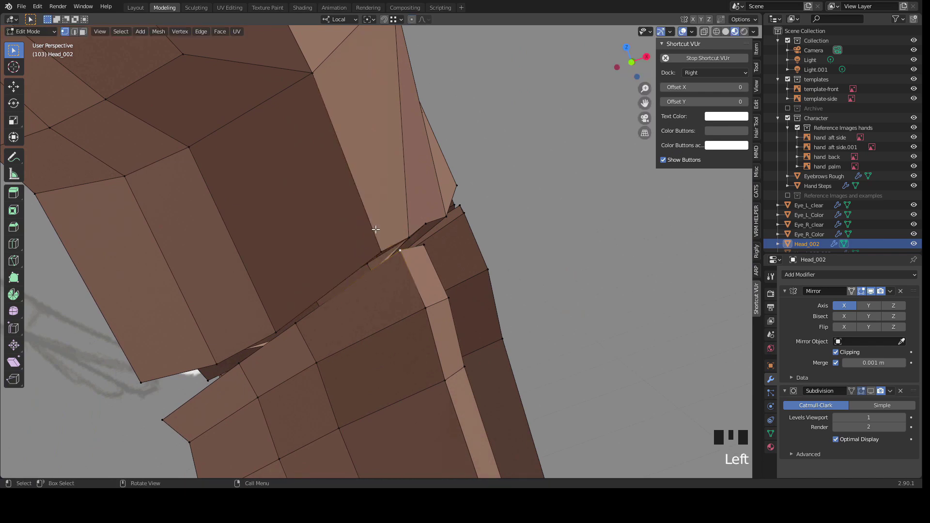
key(g)
click(367, 236)
middle_drag(346, 263, 357, 283)
Step: Try merging the palm-edge vertex and the index finger's corner vertex with At First, and undo it
click(379, 250)
shift+click(400, 248)
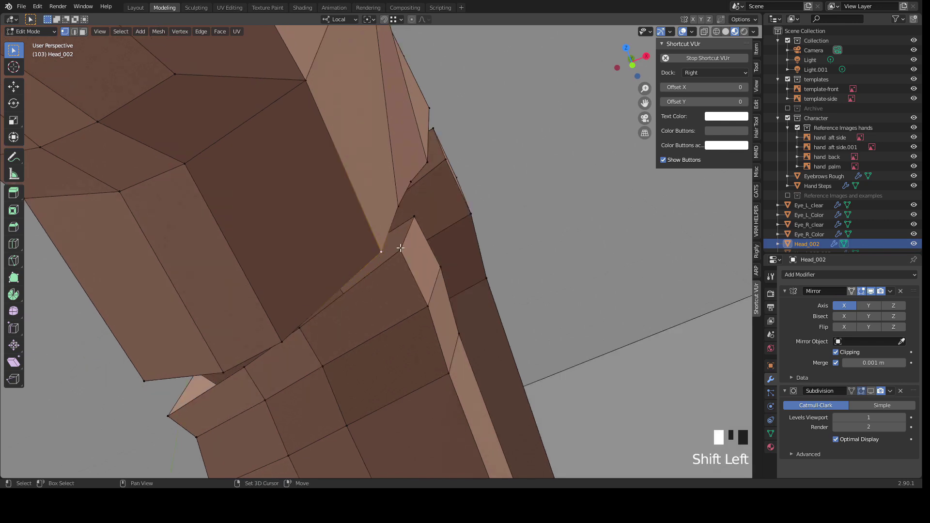
key(m)
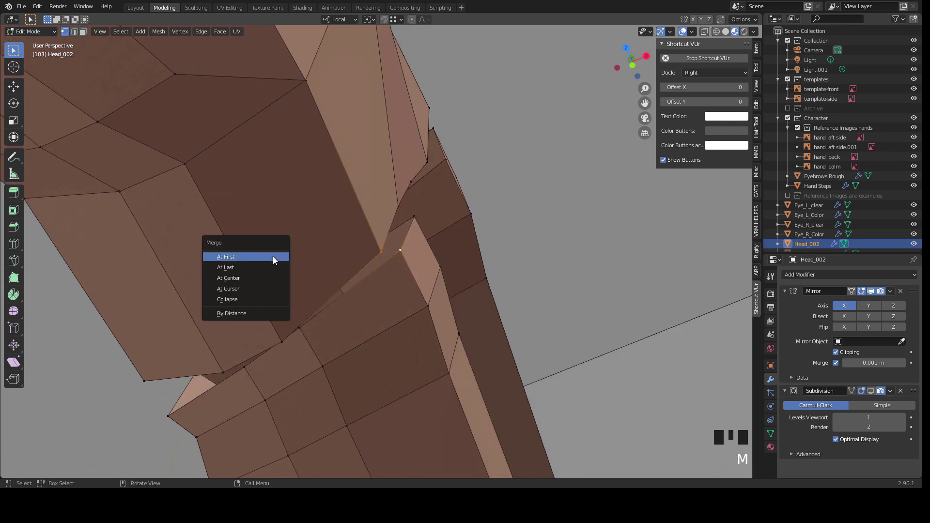
click(272, 257)
key(ctrl+z)
click(333, 264)
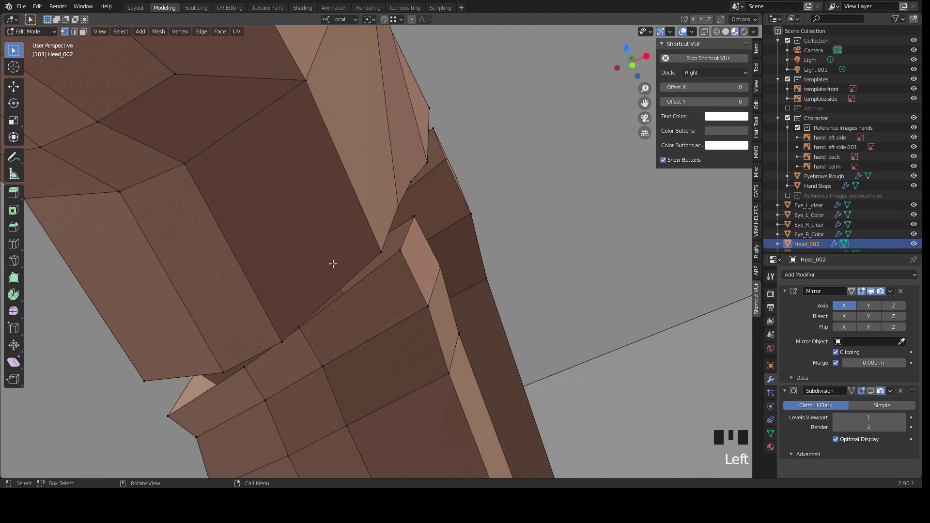
Step: Select the index finger's corner vertex followed by the facing palm-edge vertex and merge them
double_click(403, 249)
shift+click(380, 253)
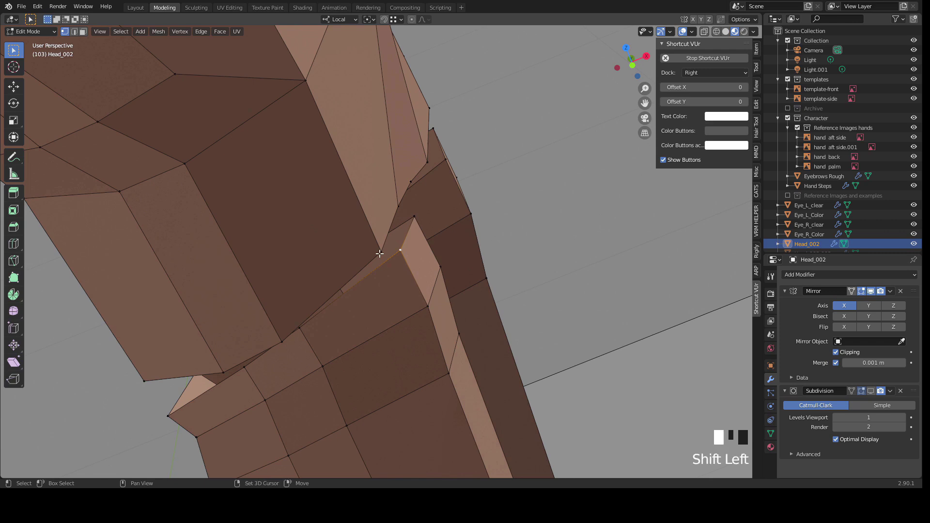
key(m)
click(292, 236)
middle_drag(405, 248, 290, 286)
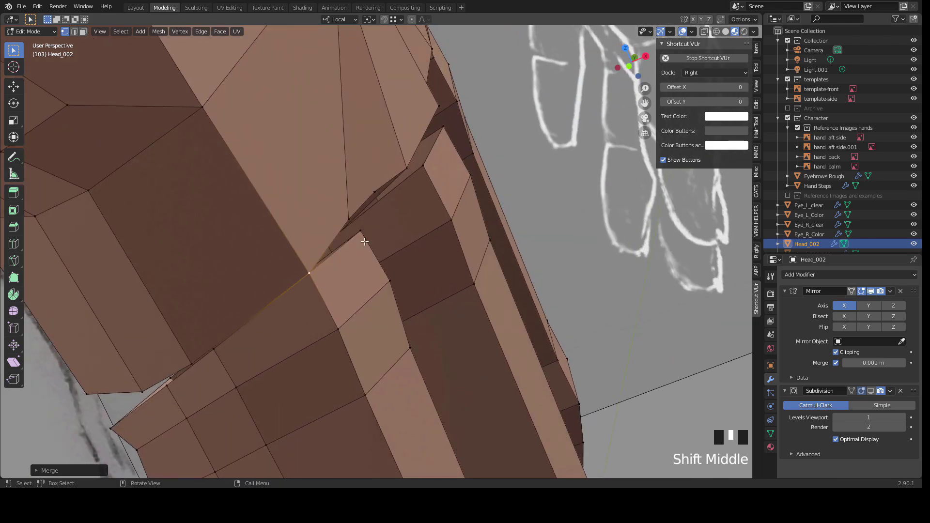
Step: Add the palm-edge vertex at the index finger's back corner to the selection and repeat the merge
middle_drag(395, 274, 263, 290)
middle_drag(453, 262, 369, 225)
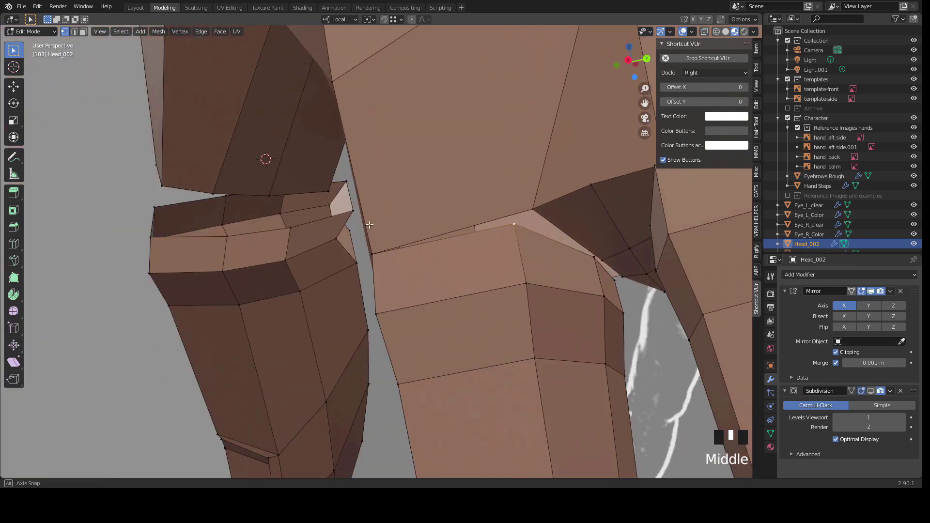
shift+click(532, 209)
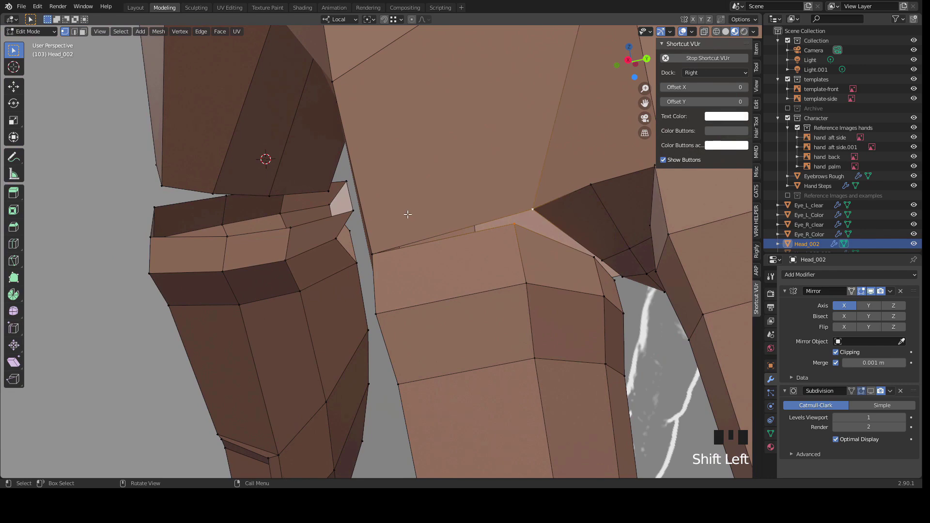
key(shift+r)
Step: Pair up further index finger base vertices with the matching palm-edge vertices around to the palm side and merge them
scroll(408, 215, down, 3)
mouse_move(397, 239)
middle_down()
mouse_move(341, 235)
mouse_move(369, 243)
mouse_move(401, 221)
middle_up()
scroll(412, 249, up, 3)
click(418, 224)
middle_drag(403, 255, 443, 257)
click(447, 257)
middle_drag(422, 287, 450, 254)
scroll(334, 231, down, 2)
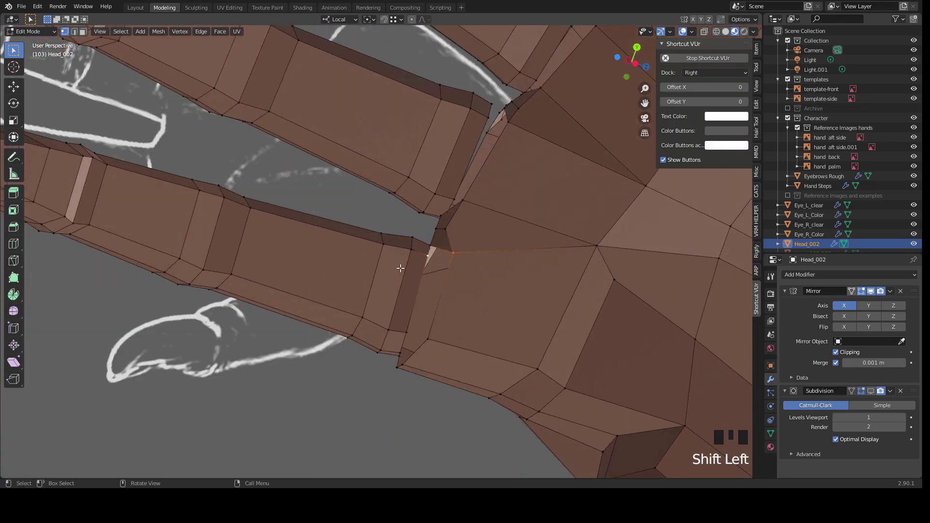
shift+click(407, 307)
Step: Toggle X-ray as needed and merge the next finger-base vertices with the matching palm-edge vertices by repeating the merge
middle_drag(398, 331, 438, 212)
click(300, 264)
shift+click(319, 264)
shift+click(391, 254)
scroll(479, 224, up, 2)
key(alt+z)
click(335, 277)
shift+click(354, 288)
key(shift+r)
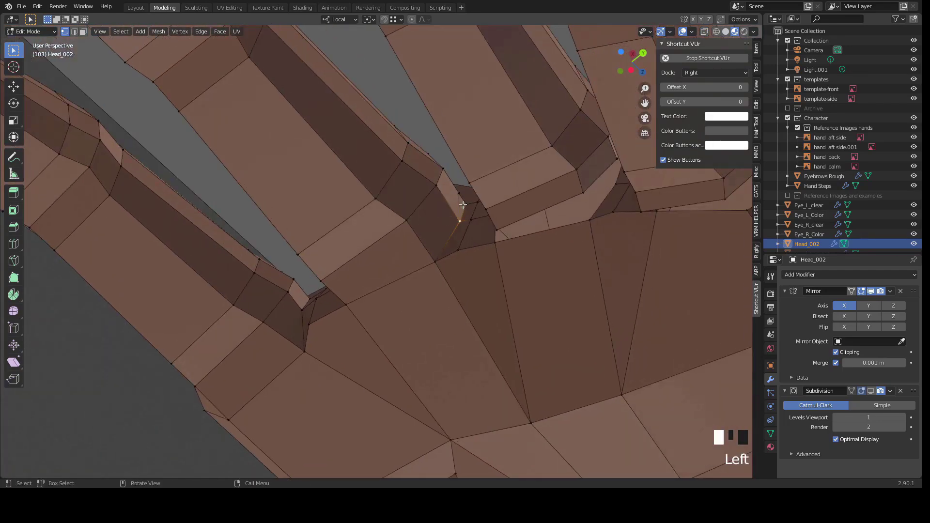
Step: Merge the base vertices between the middle and ring fingers with the matching vertices of the palm webbing
shift+middle_drag(388, 237, 411, 245)
shift+click(468, 264)
click(411, 245)
middle_drag(564, 259, 259, 352)
shift+click(507, 248)
key(shift+r)
shift+click(546, 181)
key(shift+r)
click(259, 352)
Step: Merge the little finger's base vertices with the matching vertices along the palm's outer edge
middle_drag(330, 354, 375, 243)
click(374, 243)
click(359, 269)
shift+click(357, 262)
middle_drag(407, 285, 250, 313)
key(shift+r)
key(shift+r)
click(283, 305)
key(shift+r)
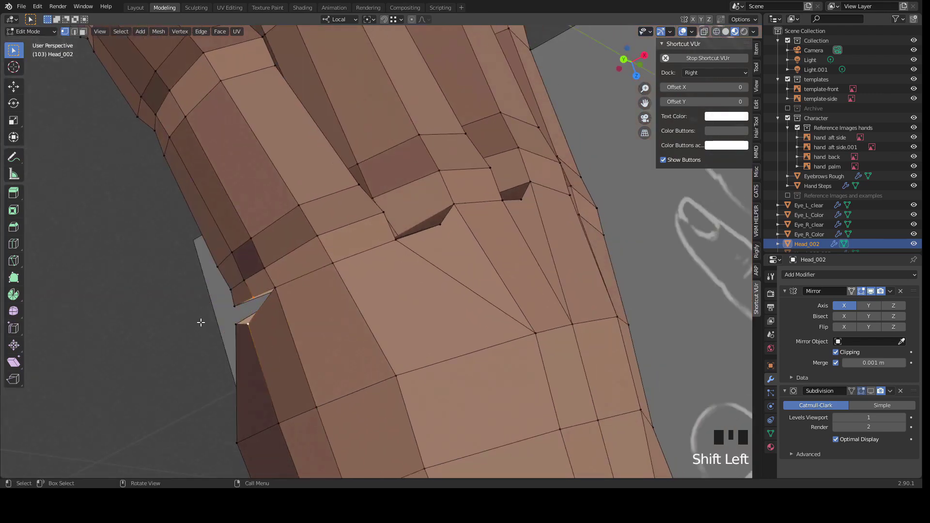
click(305, 297)
middle_drag(305, 297, 317, 256)
click(383, 255)
click(410, 309)
Step: Inspect the joined fingers and the open gap at the thumb tip from several sides of the hand
key(alt+z)
scroll(271, 266, up, 2)
key(Tab)
key(Tab)
middle_drag(292, 299, 400, 139)
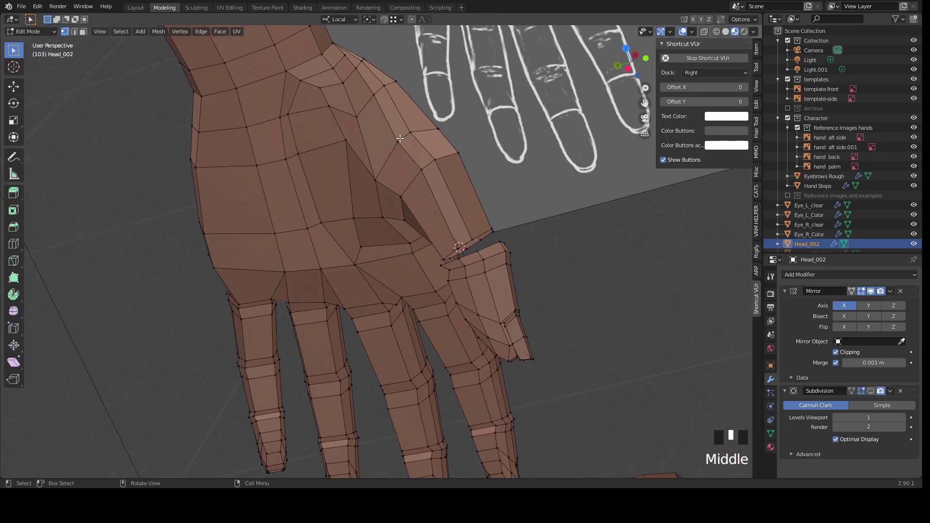
middle_drag(460, 301, 466, 351)
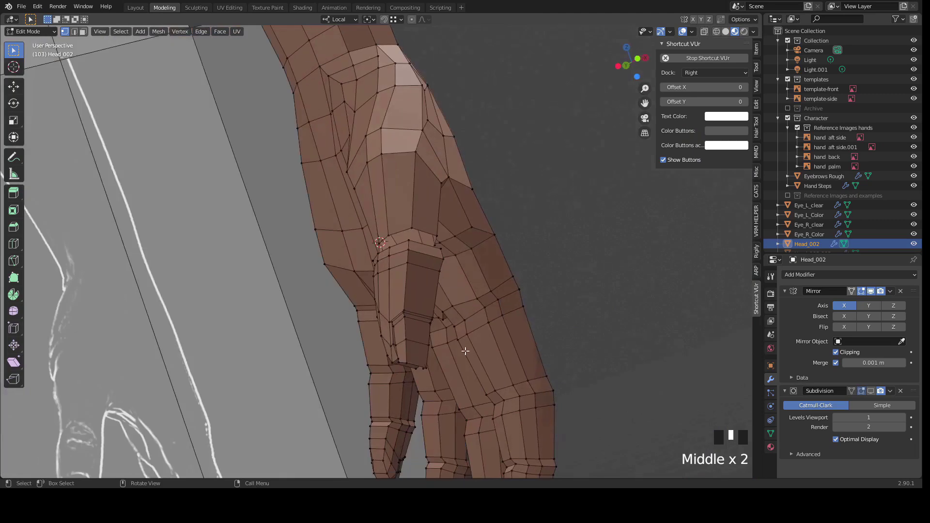
middle_drag(352, 272, 433, 187)
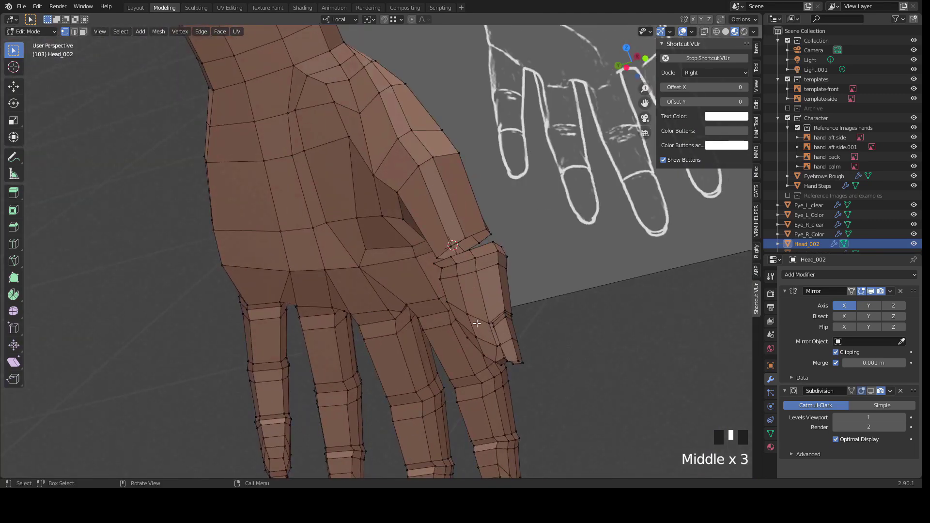
middle_drag(466, 241, 555, 274)
Step: Merge the first pair of facing vertices across the gap between the thumb and its tip
scroll(515, 270, up, 2)
click(555, 275)
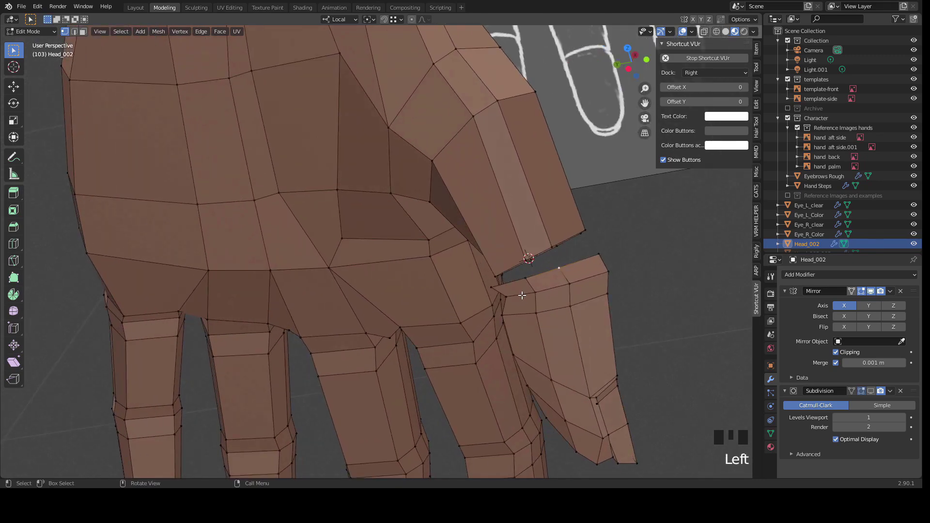
scroll(522, 295, down, 2)
middle_drag(523, 297, 514, 291)
scroll(513, 291, up, 2)
click(558, 271)
shift+click(554, 252)
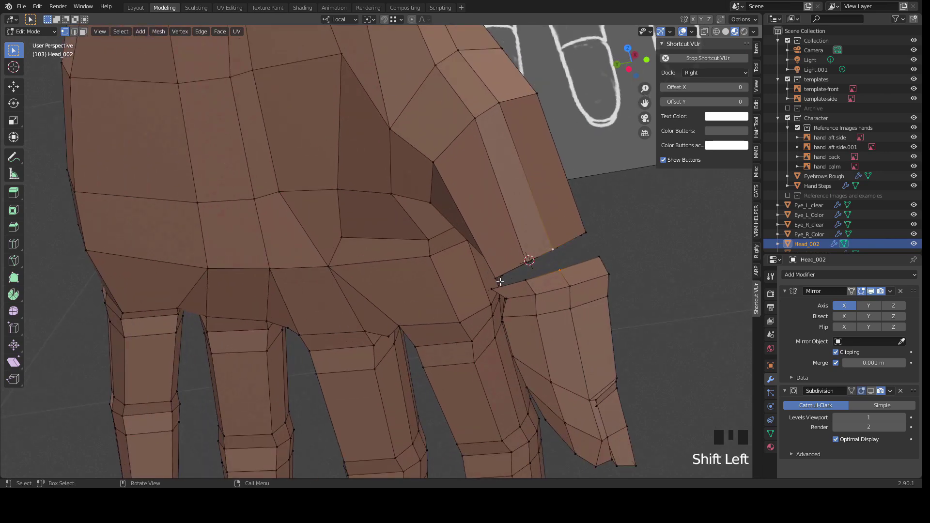
middle_drag(498, 276, 446, 291)
key(Tab)
key(shift+r)
key(ctrl+z)
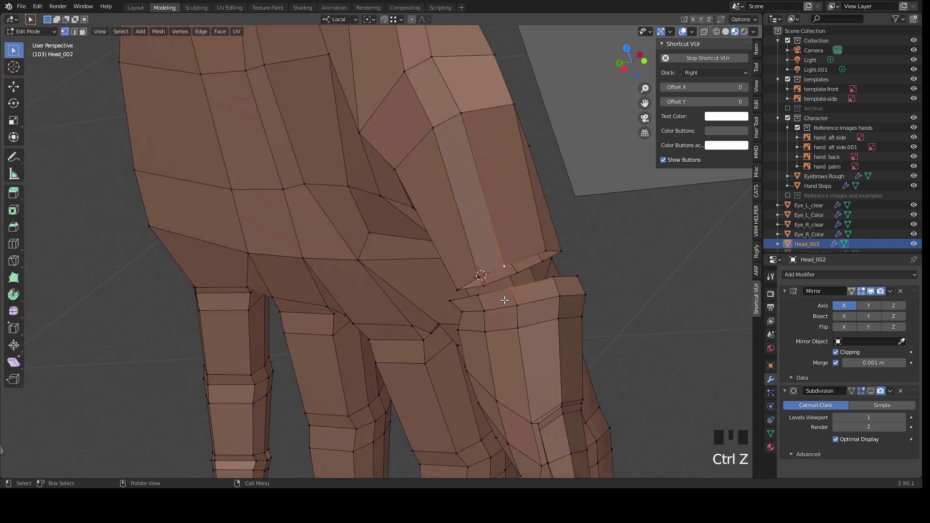
middle_drag(446, 295, 521, 296)
middle_drag(470, 280, 475, 284)
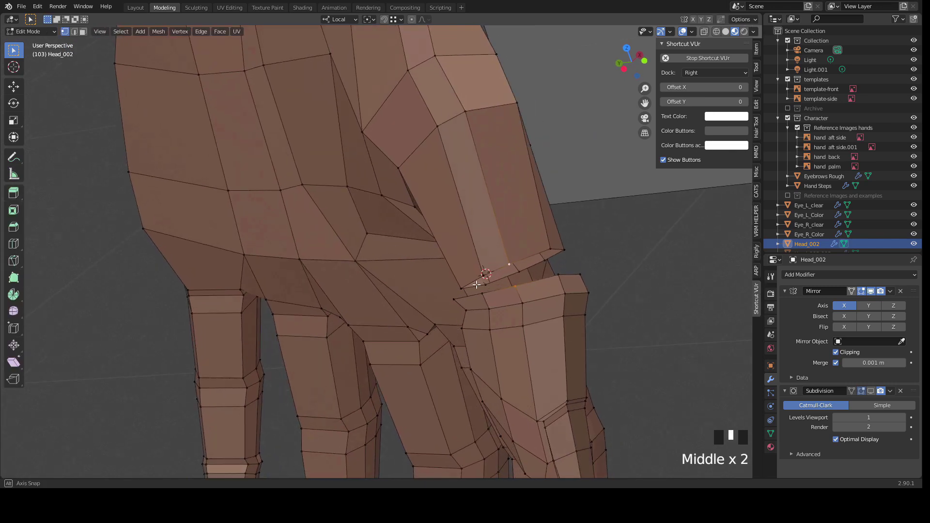
key(m)
click(475, 285)
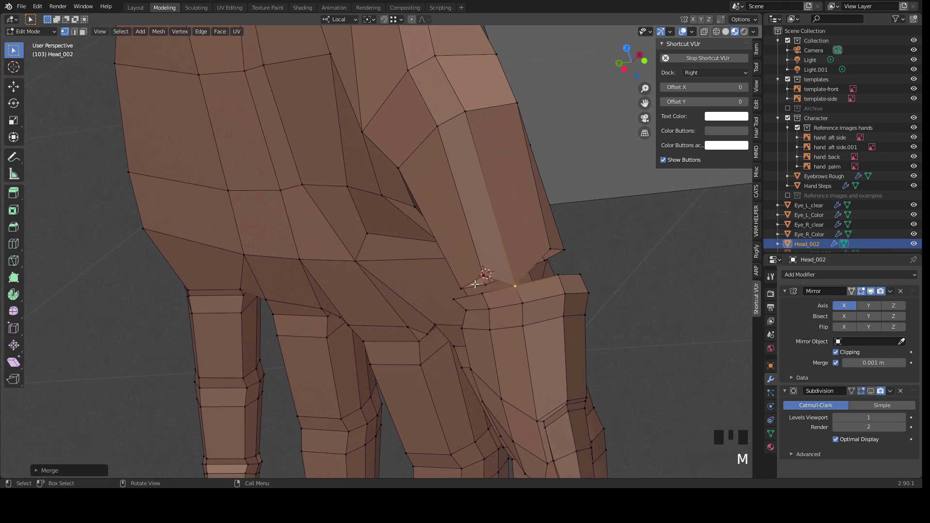
Step: Merge the next facing vertex pairs around the thumb-tip gap by repeating the merge
middle_drag(476, 297, 381, 297)
click(523, 291)
key(shift+r)
click(522, 253)
click(476, 276)
key(shift+r)
key(shift+r)
click(175, 271)
middle_drag(174, 271, 218, 262)
click(223, 257)
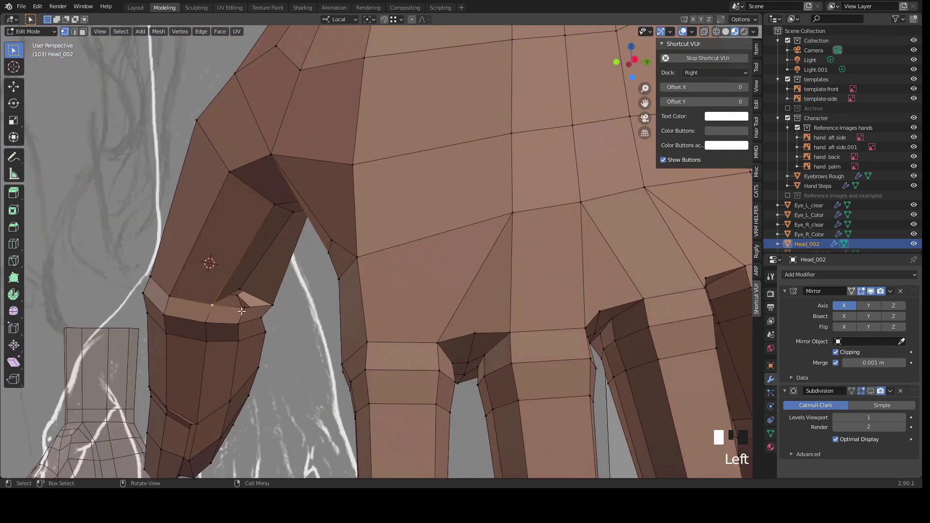
Step: Leave mesh editing and examine the row of hand step examples, especially the red-marked palm creases and thumb base
scroll(283, 313, down, 2)
middle_drag(283, 313, 339, 291)
key(Tab)
scroll(400, 266, down, 2)
click(376, 261)
middle_drag(376, 260, 298, 235)
scroll(368, 316, up, 2)
scroll(320, 247, down, 5)
mouse_move(337, 258)
middle_down()
mouse_move(396, 269)
mouse_move(295, 262)
mouse_move(323, 260)
middle_up()
shift+middle_drag(353, 303, 313, 233)
scroll(471, 220, up, 2)
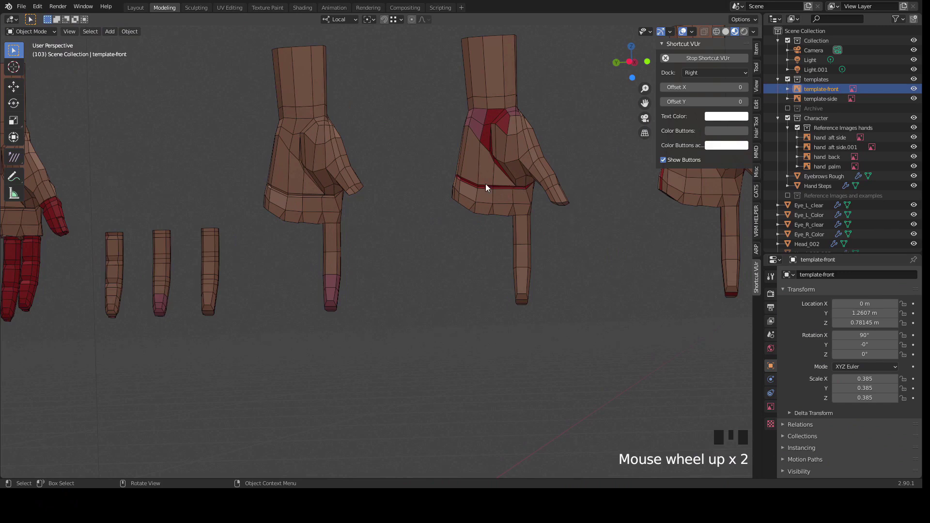
scroll(485, 188, down, 2)
shift+middle_drag(265, 194, 277, 271)
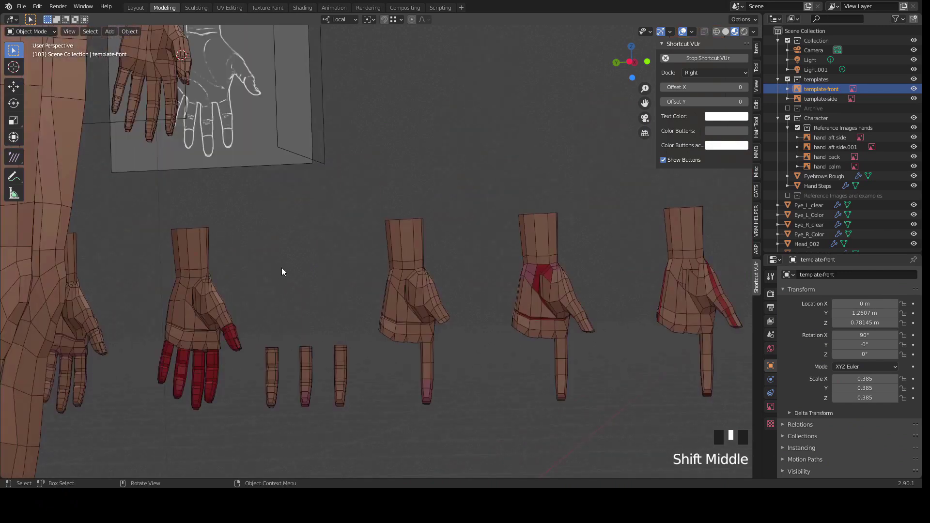
shift+middle_drag(197, 205, 295, 374)
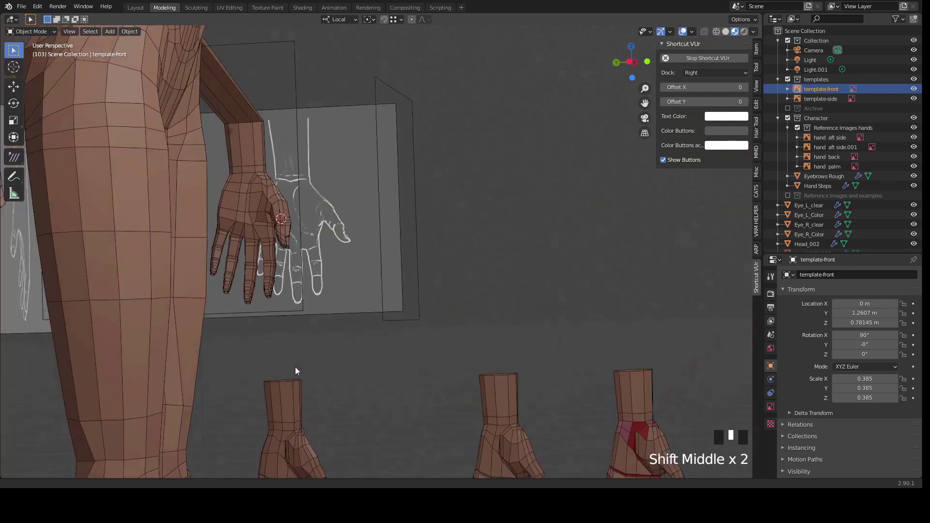
shift+middle_drag(388, 354, 457, 307)
scroll(525, 320, up, 2)
shift+middle_drag(526, 319, 396, 293)
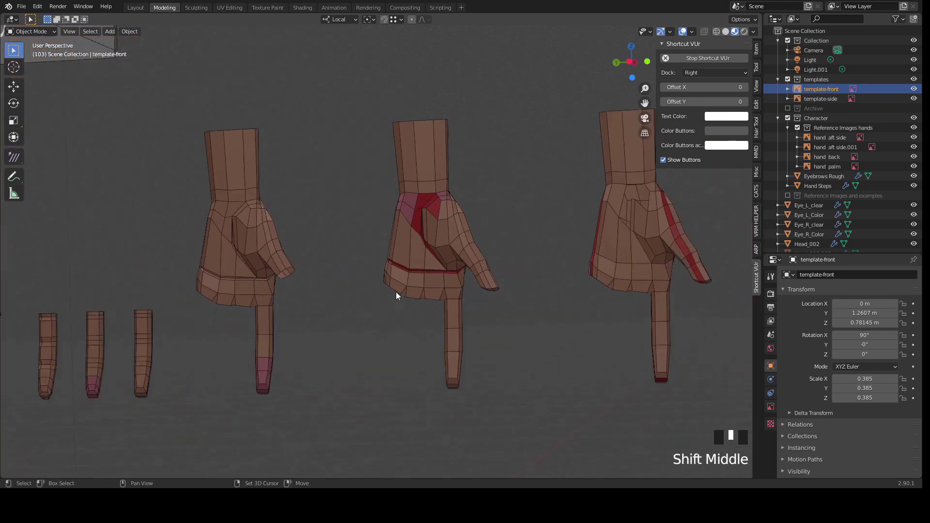
scroll(401, 279, up, 2)
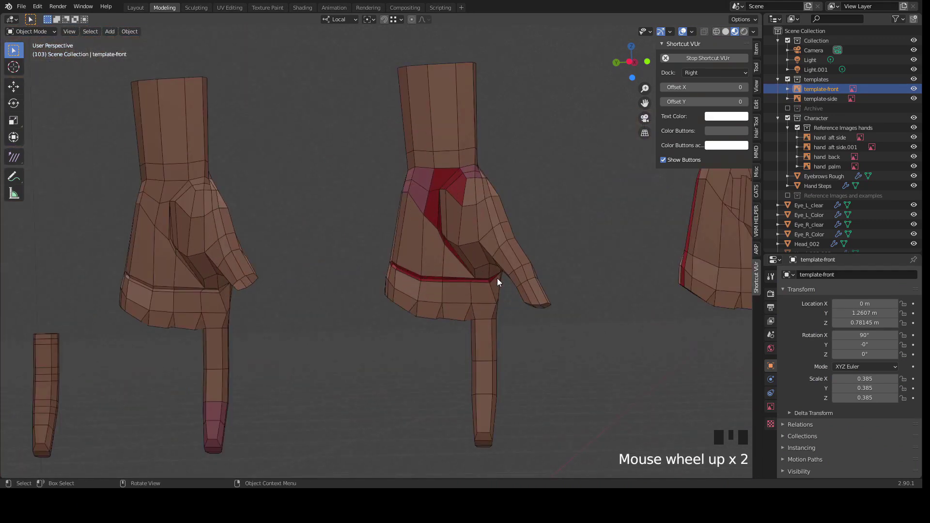
scroll(498, 280, down, 2)
middle_drag(481, 279, 507, 275)
scroll(421, 211, up, 3)
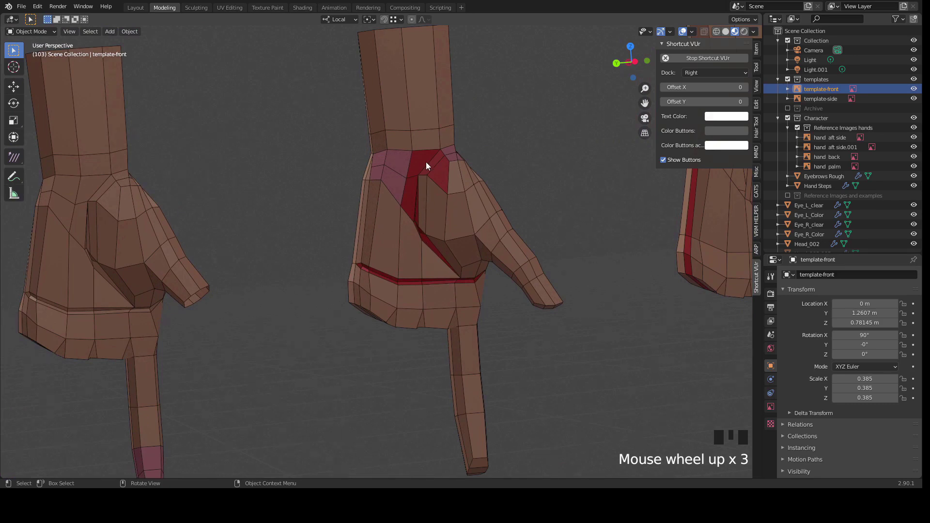
Step: Open the Head_002 body mesh for editing, frame the palm and set selection to edges
scroll(207, 201, down, 5)
shift+middle_drag(208, 202, 290, 228)
click(290, 228)
key(Tab)
key(KP_Decimal)
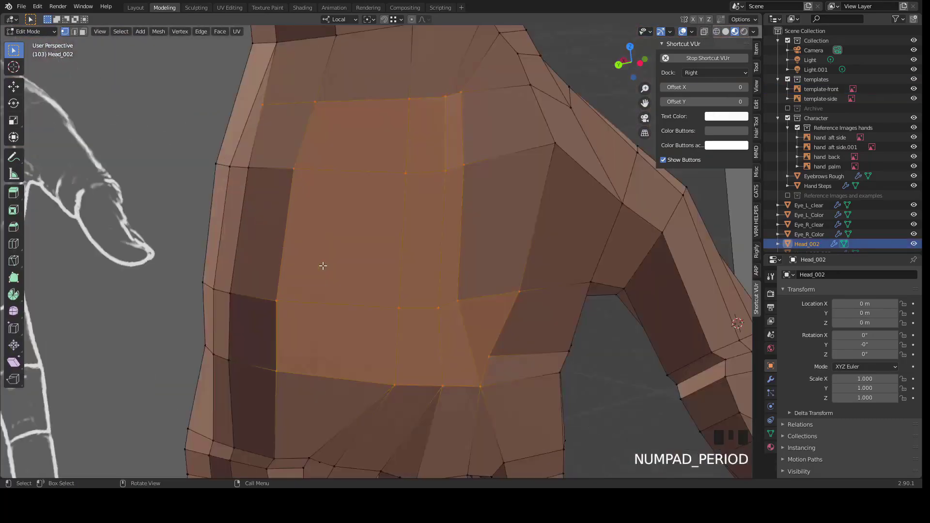
scroll(324, 266, down, 3)
middle_drag(323, 266, 329, 276)
middle_drag(329, 276, 332, 263)
key(2)
click(501, 353)
Step: Open the Hand Steps mesh for editing and frame the example with the red-marked crease across the palm
scroll(501, 353, down, 5)
middle_drag(501, 353, 470, 319)
middle_drag(470, 319, 387, 232)
shift+middle_drag(387, 233, 374, 191)
scroll(374, 191, down, 3)
click(508, 347)
key(Tab)
click(512, 347)
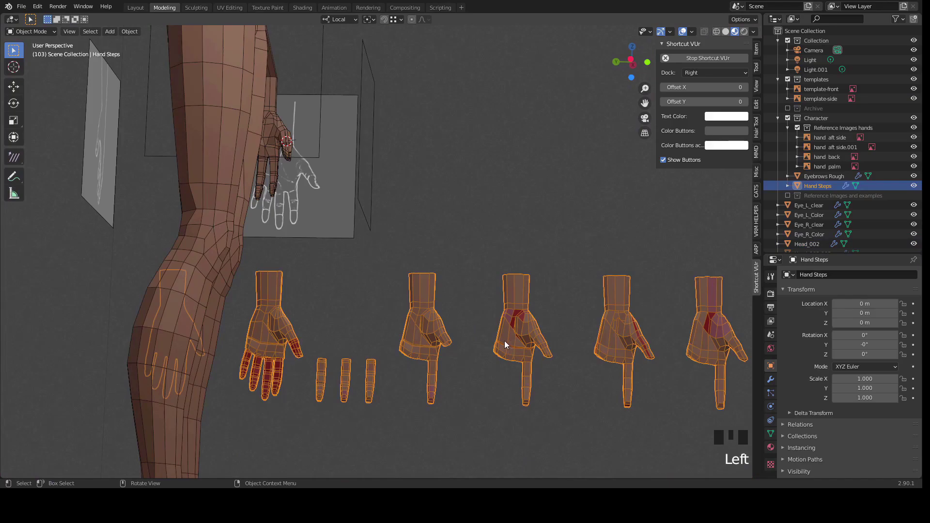
key(Tab)
key(KP_Decimal)
middle_drag(575, 347, 438, 201)
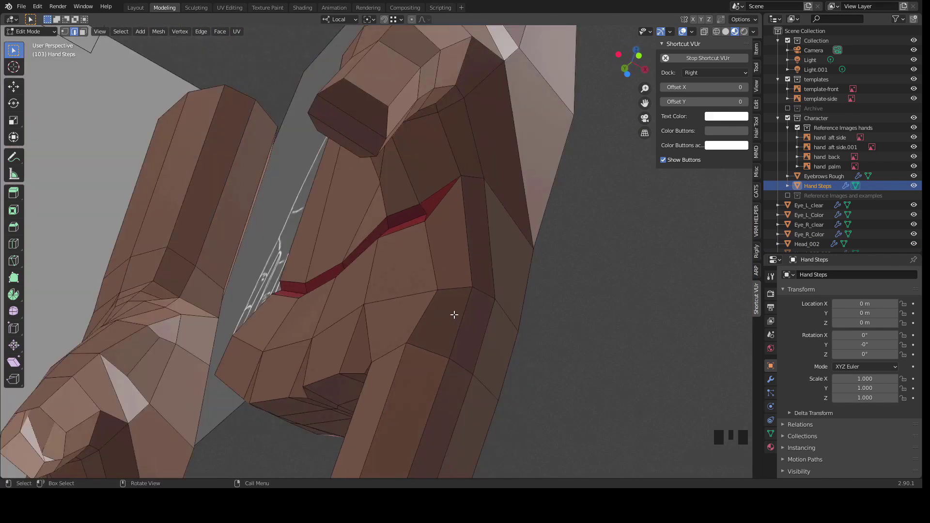
Step: Examine how the red-marked crease strips run across the palm and around the thumb base on the hand example
scroll(448, 201, down, 2)
middle_drag(448, 201, 399, 257)
middle_drag(248, 264, 237, 219)
middle_drag(286, 261, 465, 272)
scroll(238, 219, down, 3)
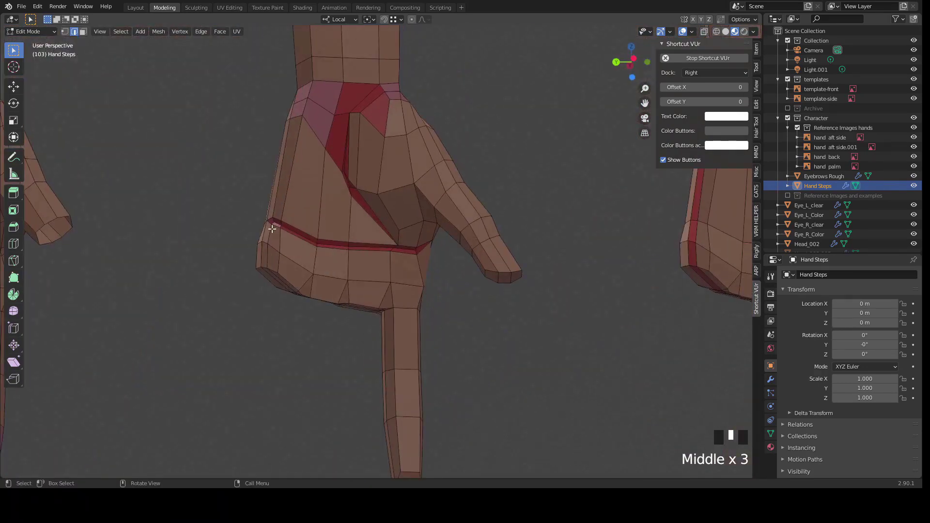
scroll(357, 241, down, 1)
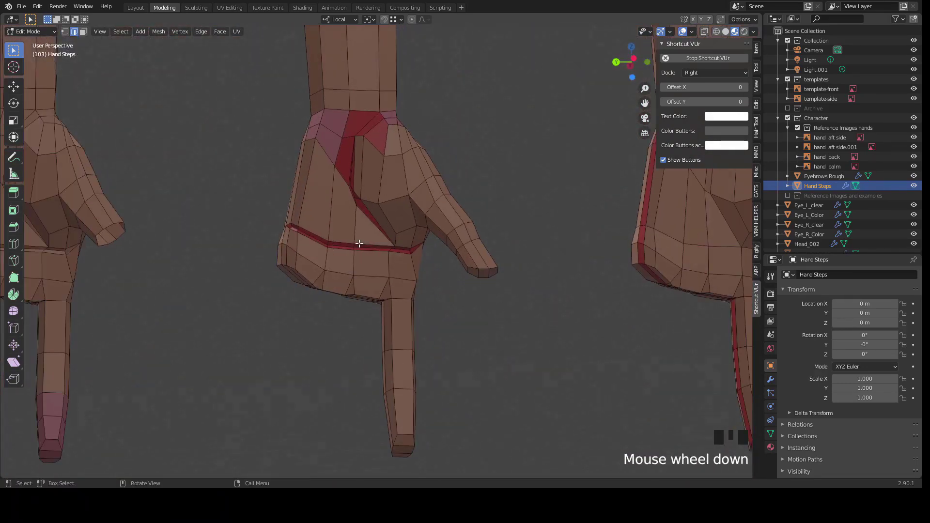
scroll(362, 224, up, 2)
shift+middle_drag(361, 224, 372, 249)
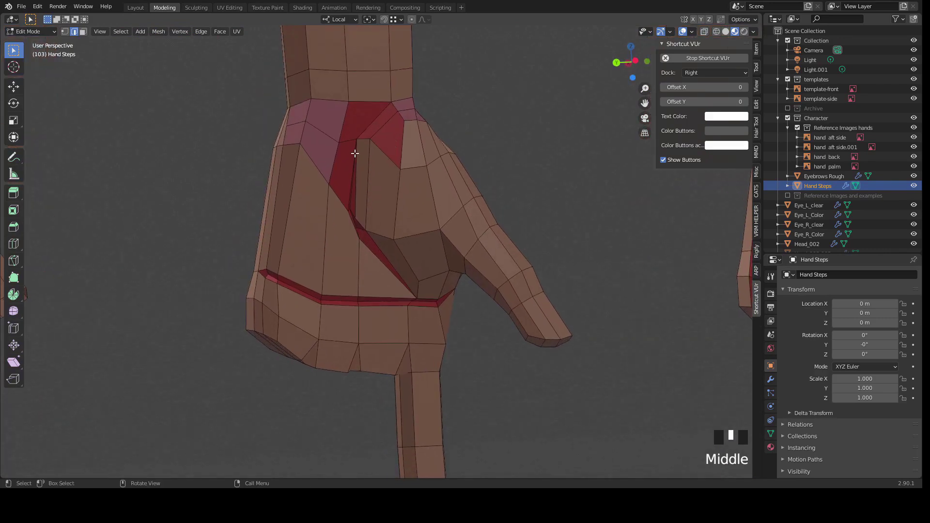
scroll(361, 249, up, 2)
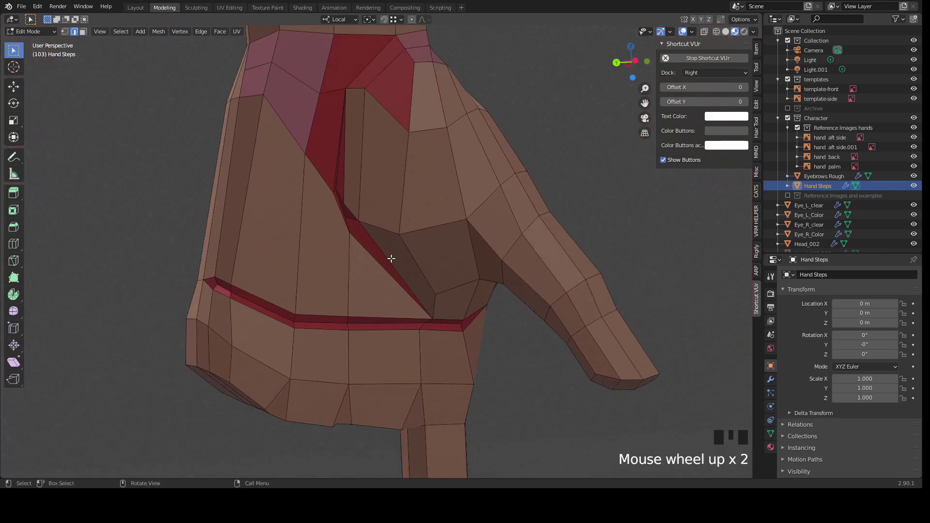
middle_drag(350, 194, 333, 208)
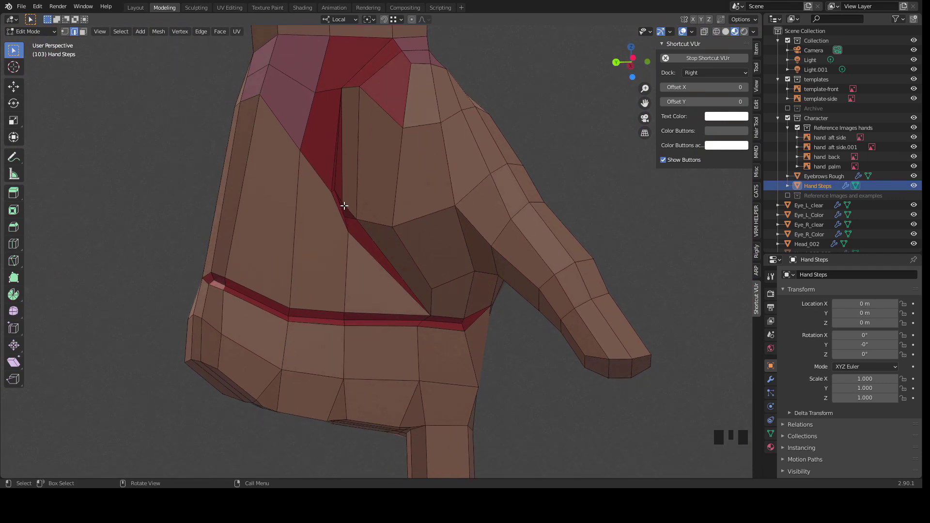
Step: Leave the Hand Steps mesh and reopen the Head_002 body mesh for editing at the character's hand
scroll(344, 206, down, 10)
shift+middle_drag(235, 200, 478, 359)
click(286, 199)
key(KP_Decimal)
click(285, 197)
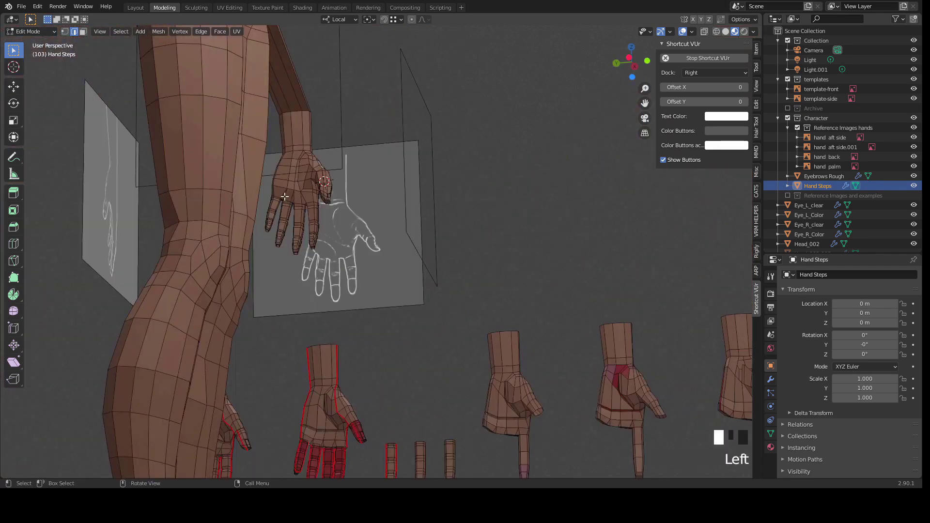
key(Tab)
key(Tab)
click(297, 209)
key(KP_Decimal)
Step: Select the row of edges running across the palm above the fingers, from the index side to the little-finger side
click(350, 265)
middle_drag(351, 265, 429, 235)
click(448, 229)
shift+click(426, 236)
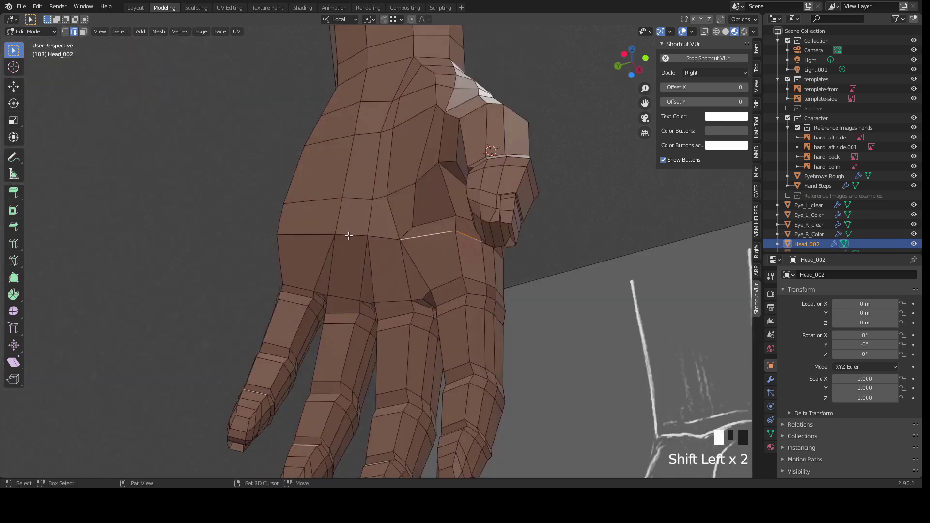
middle_drag(308, 232, 401, 263)
shift+click(270, 242)
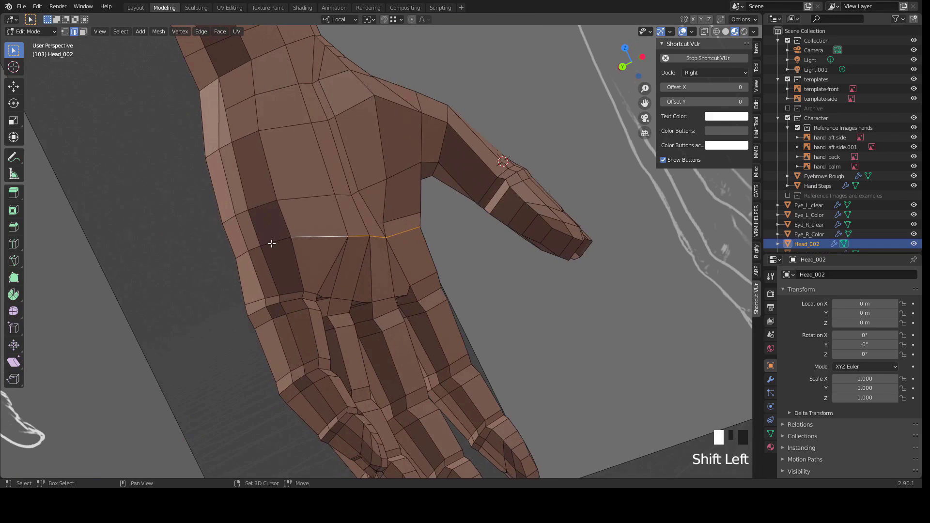
shift+click(253, 248)
middle_drag(253, 248, 167, 220)
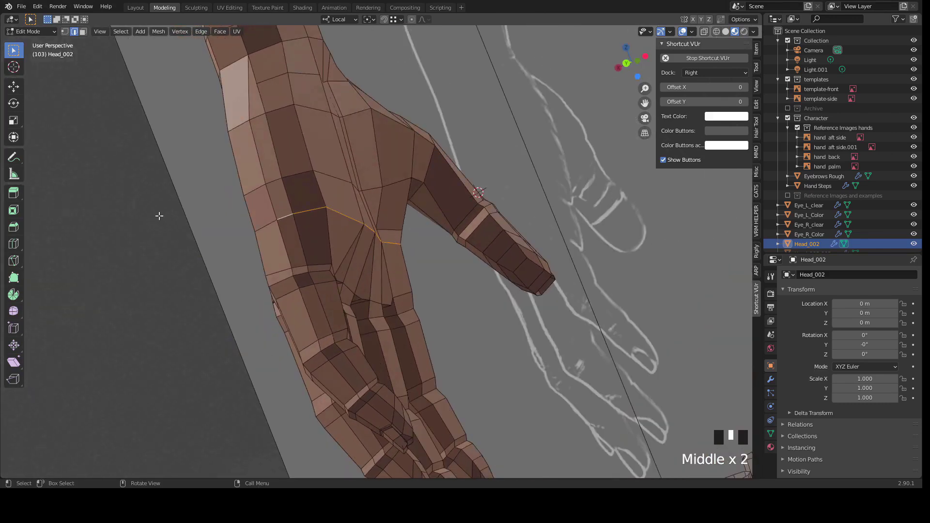
key(ctrl+b)
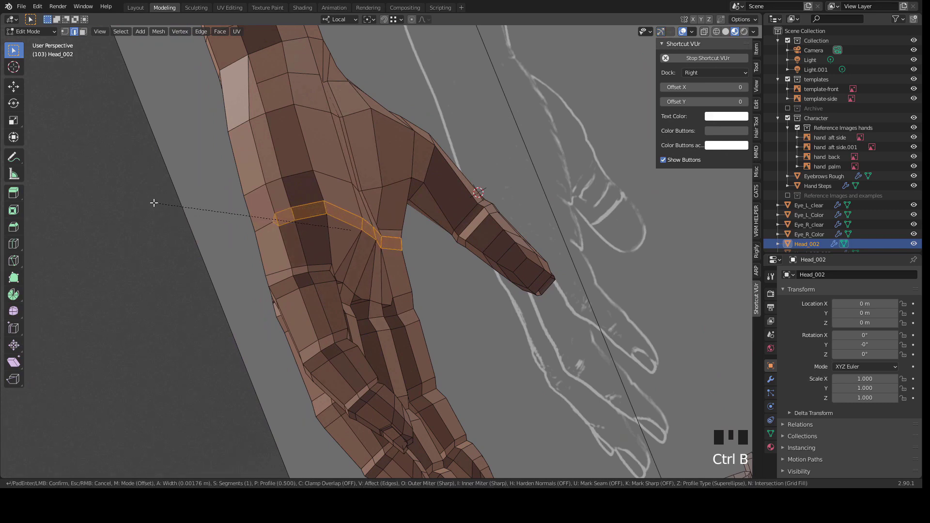
key(Escape)
ctrl+click(281, 231)
middle_drag(281, 231, 443, 268)
ctrl+drag(468, 267, 446, 246)
Step: Bevel the selected row of edges across the palm with 2 segments and a width of about 0.0017 m
middle_drag(286, 236, 296, 206)
middle_drag(414, 253, 429, 240)
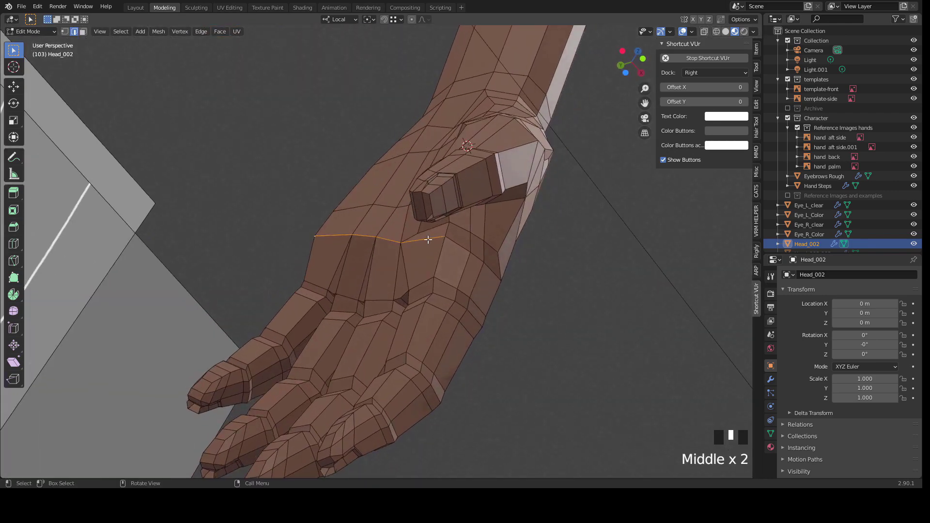
middle_drag(366, 245, 401, 253)
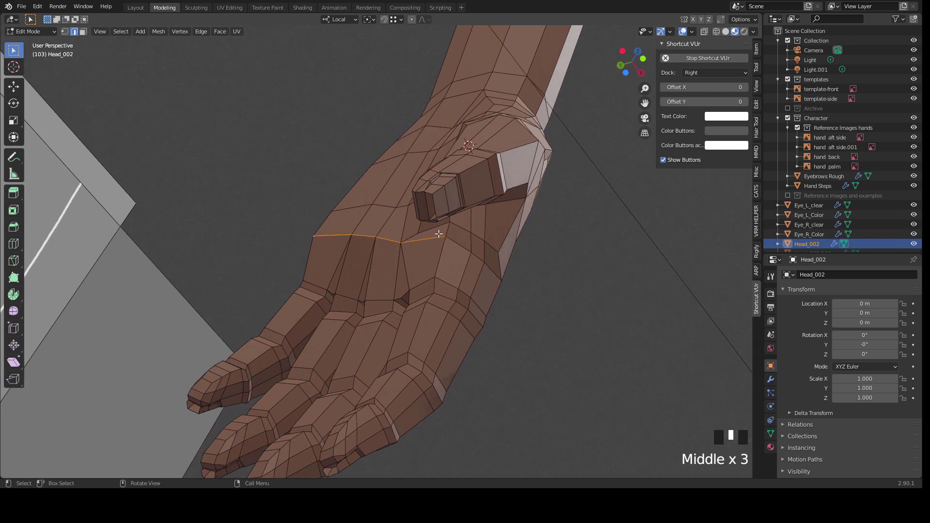
middle_drag(430, 246, 438, 241)
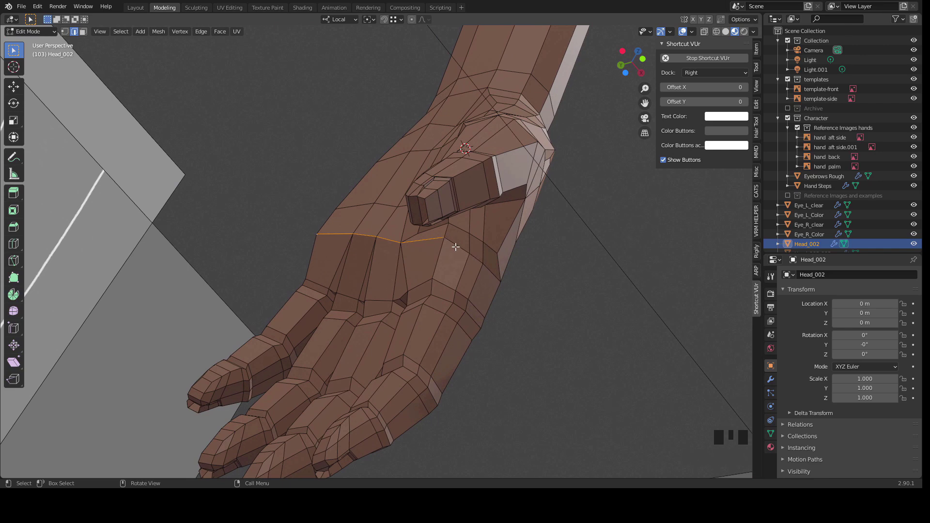
middle_drag(459, 246, 345, 257)
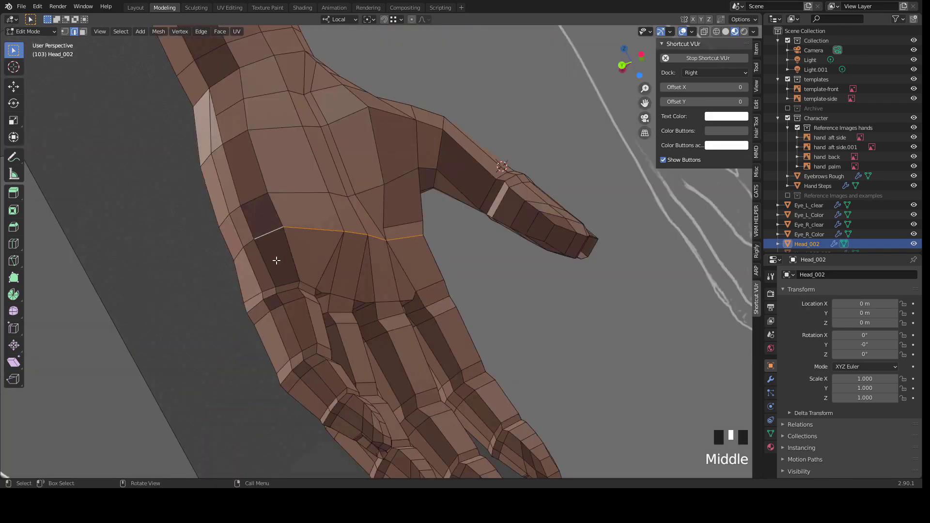
middle_drag(277, 260, 291, 266)
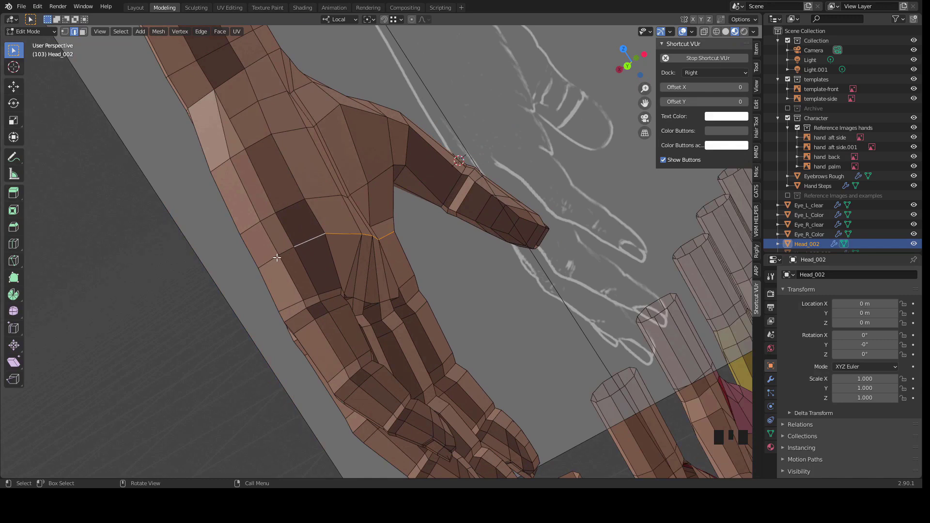
middle_drag(297, 250, 145, 256)
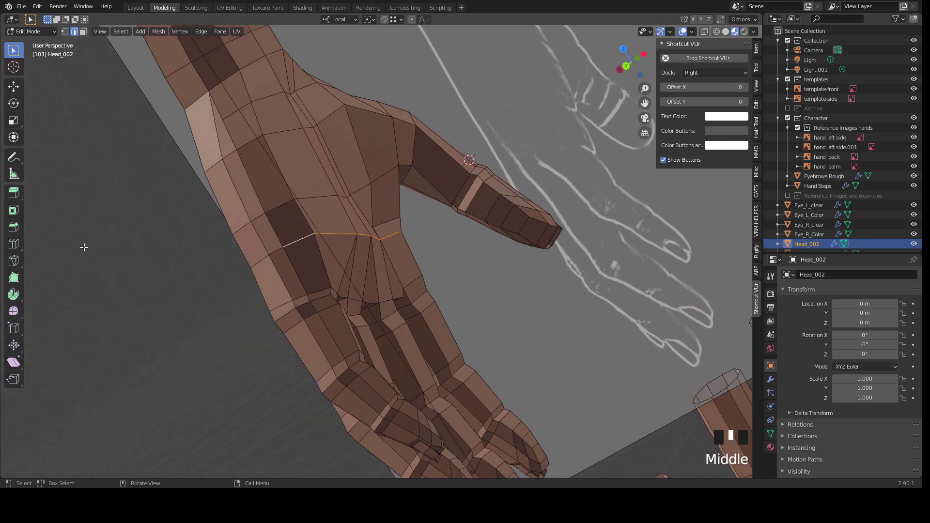
key(ctrl+b)
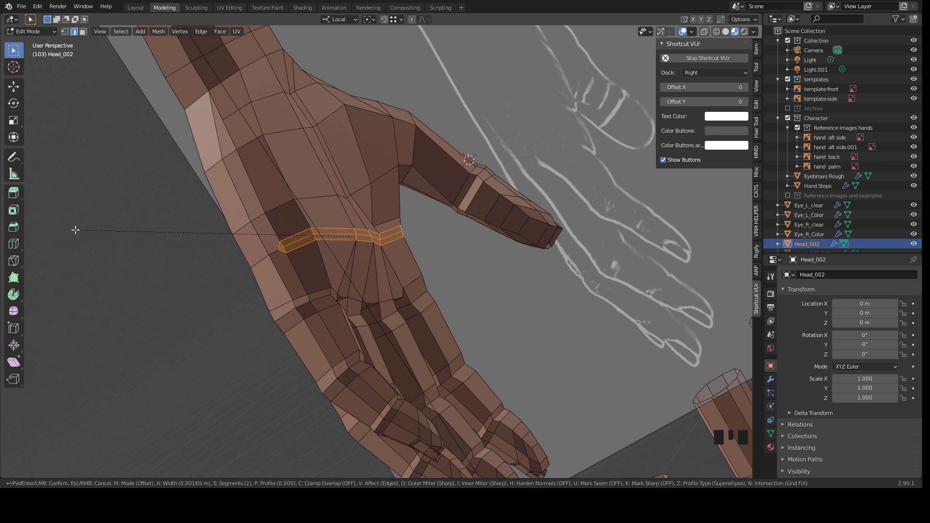
click(75, 230)
Step: Dissolve the short edges at the index-finger and little-finger ends of the bevelled strip across the palm
scroll(269, 291, up, 2)
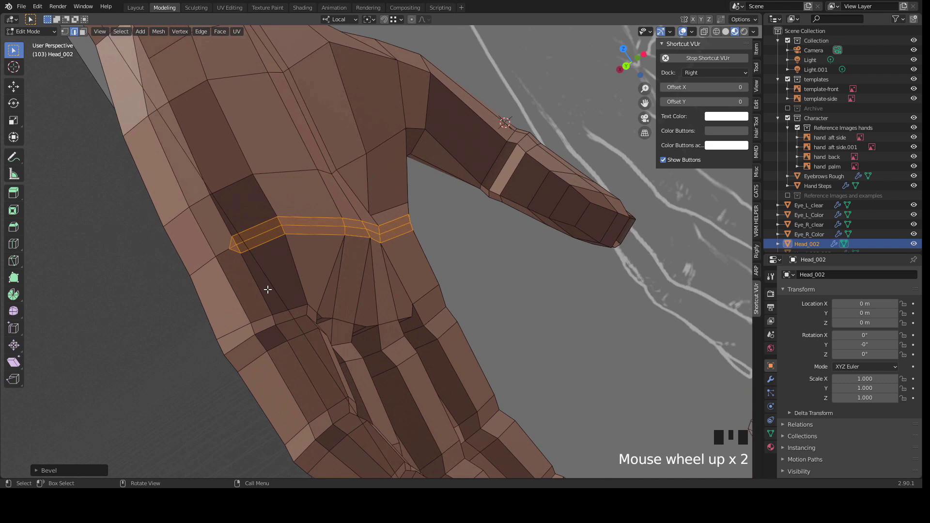
click(232, 247)
middle_drag(420, 249, 438, 214)
scroll(393, 245, up, 3)
shift+click(441, 215)
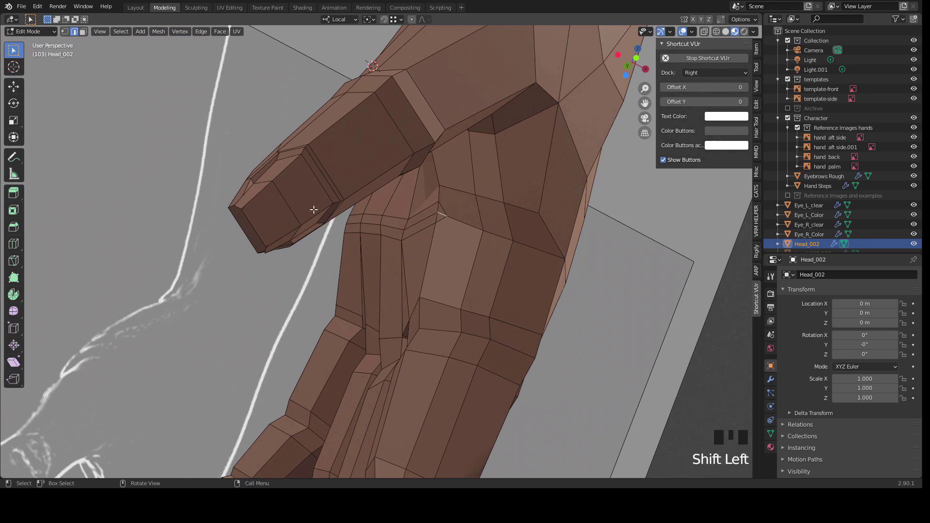
key(x)
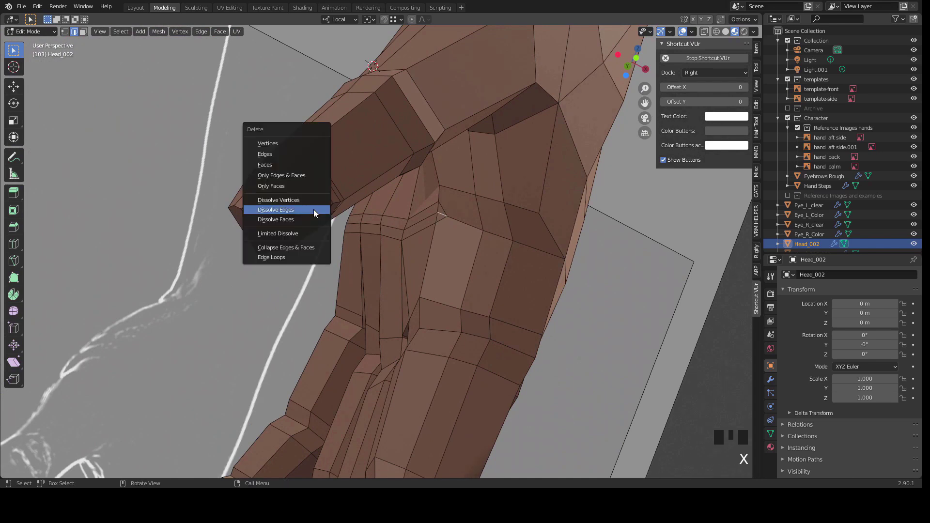
click(313, 209)
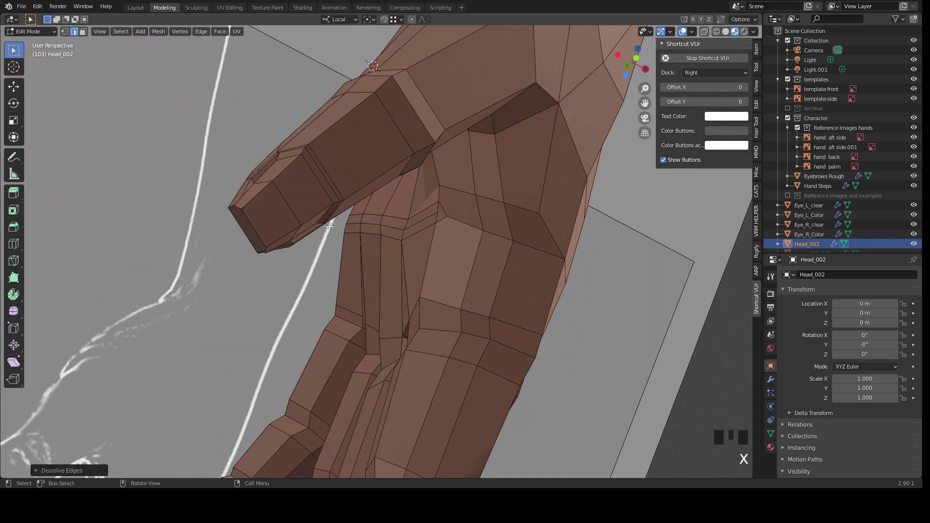
Step: Merge the doubled vertices at both ends of the palm strip so each end closes to a single point
middle_drag(372, 243, 513, 219)
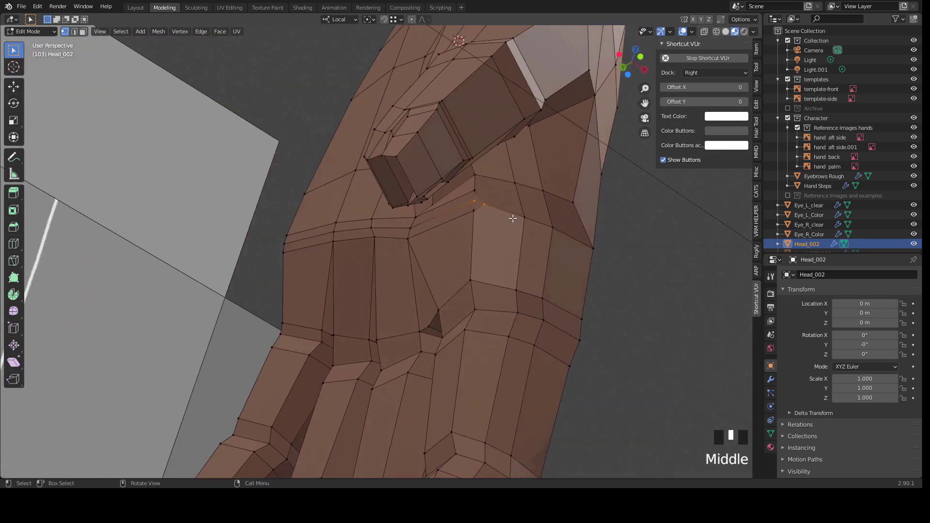
click(518, 221)
shift+click(489, 206)
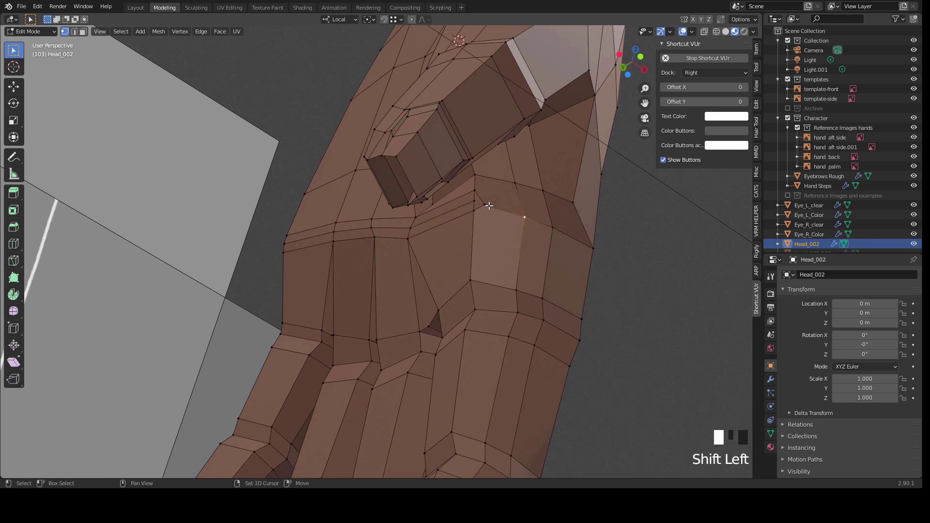
key(m)
click(211, 191)
middle_drag(163, 220, 291, 265)
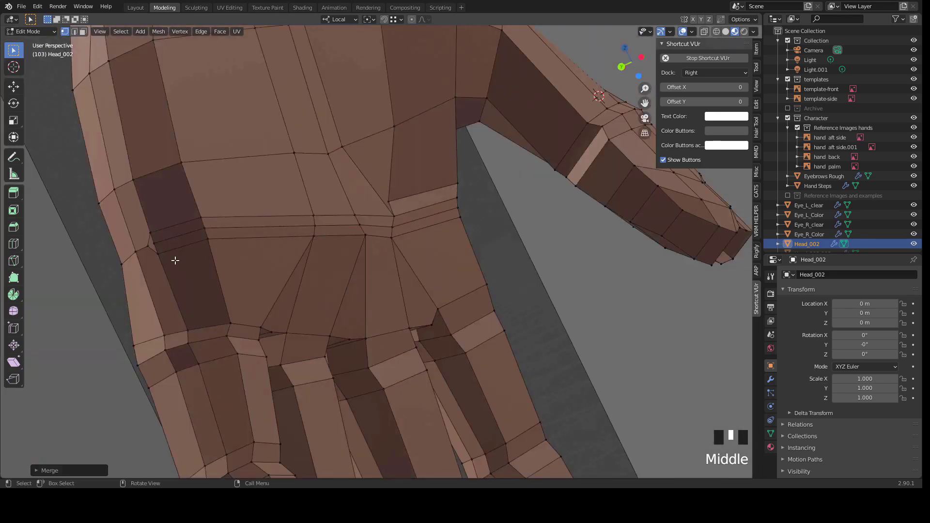
click(131, 250)
shift+click(134, 248)
key(shift+r)
Step: Slide the end vertices of the palm strip's centre line inward along their edges on both sides of the hand
click(153, 244)
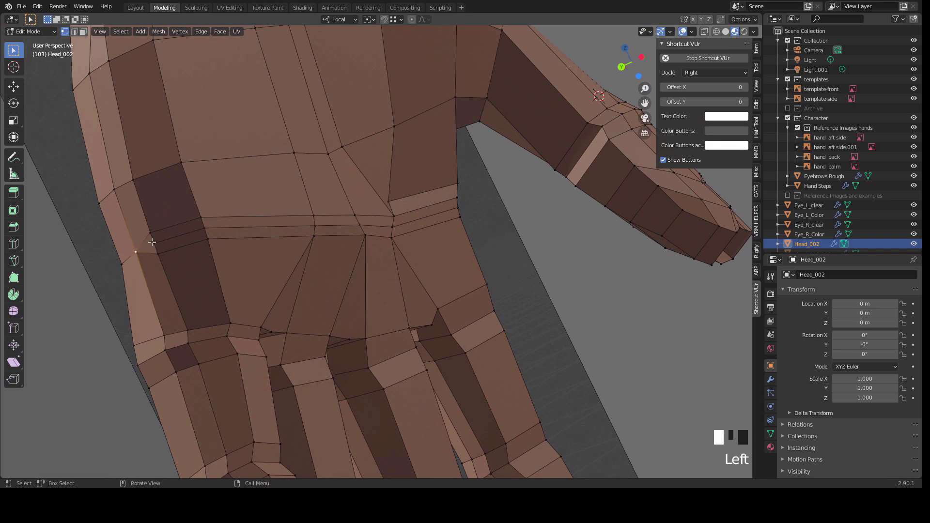
key(g)
key(g)
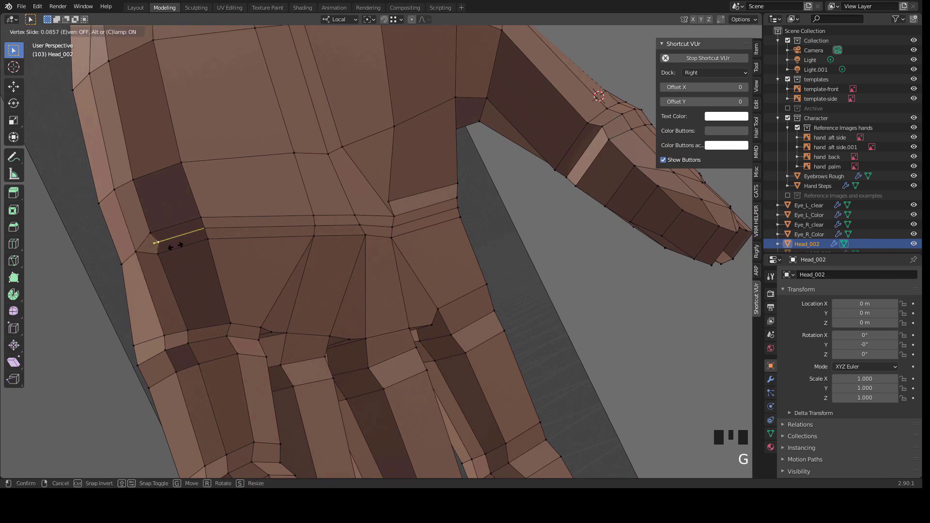
click(180, 244)
middle_drag(390, 225, 416, 198)
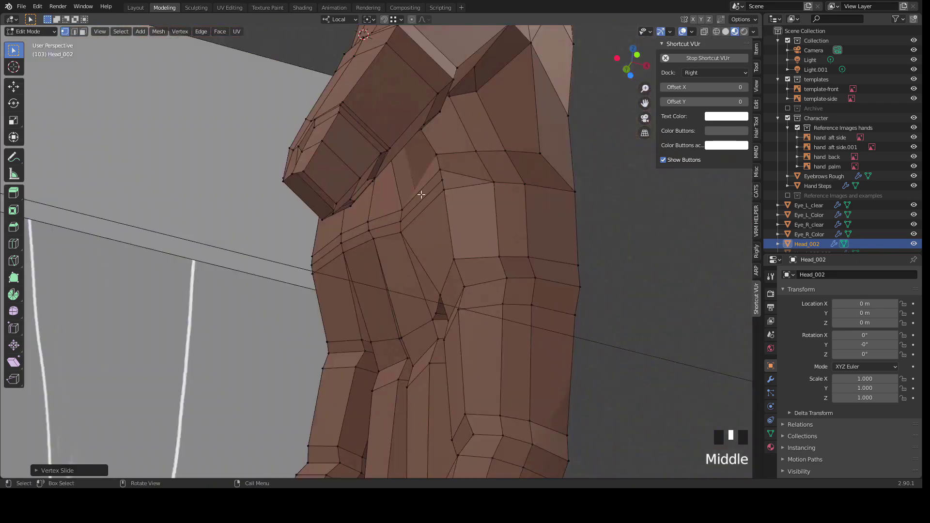
key(g)
key(g)
click(408, 208)
Step: Select the centre edge loop of the strip across the palm and sink it inward with Shrink/Fatten
middle_drag(329, 241, 359, 241)
alt+click(349, 236)
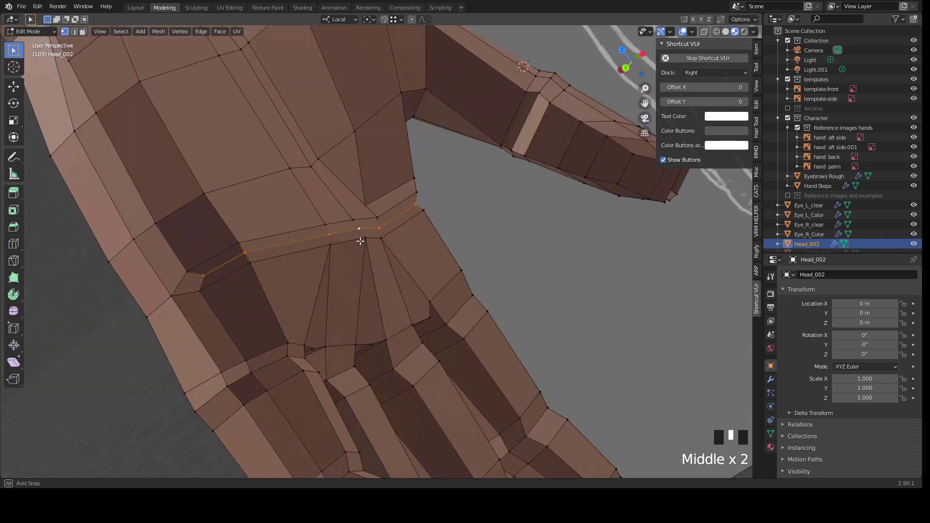
key(alt+s)
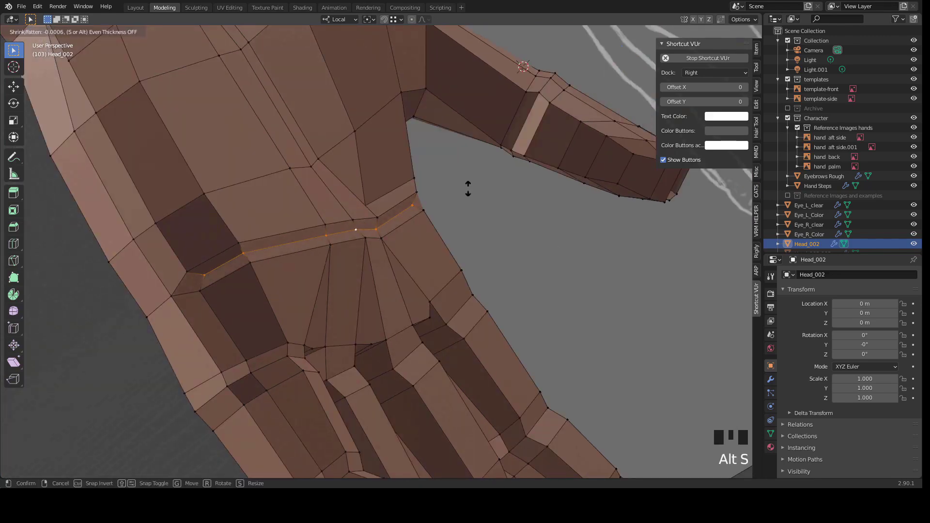
click(467, 189)
scroll(465, 223, down, 2)
middle_drag(466, 222, 344, 339)
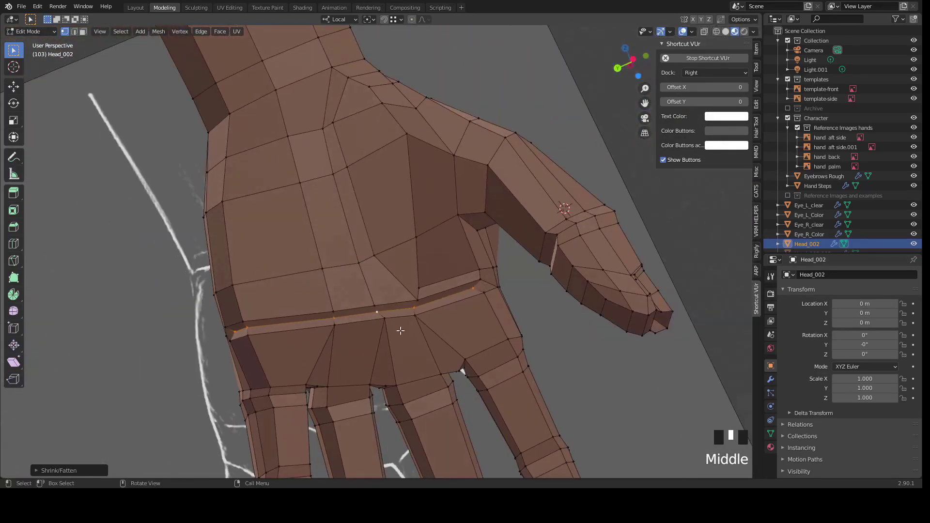
Step: Bevel the lengthwise palm edge beside the thumb base with 2 segments
key(2)
middle_drag(367, 218, 337, 260)
scroll(338, 261, down, 2)
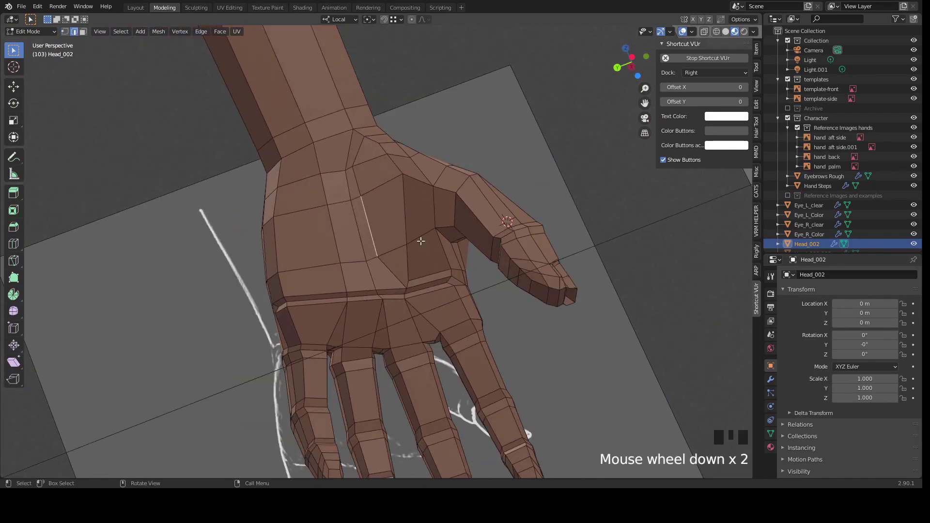
middle_drag(324, 217, 328, 253)
scroll(376, 231, up, 2)
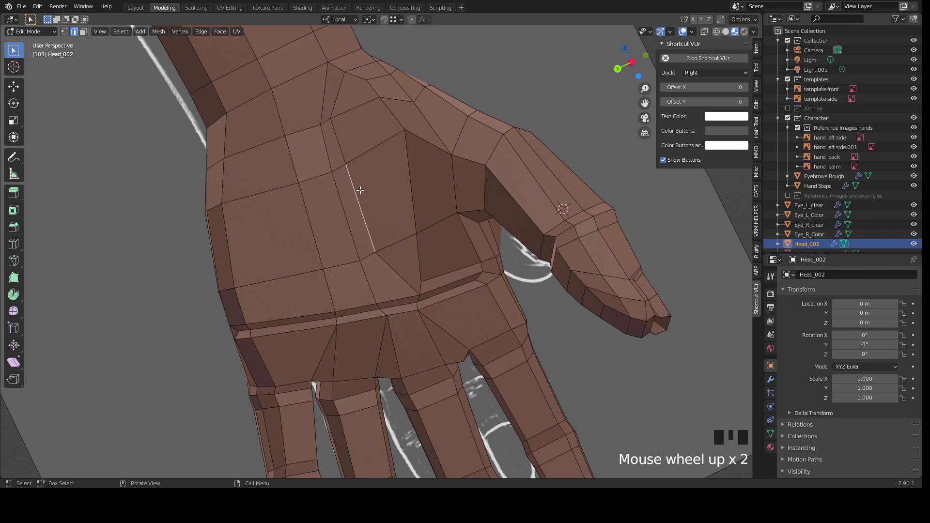
middle_drag(380, 270, 423, 300)
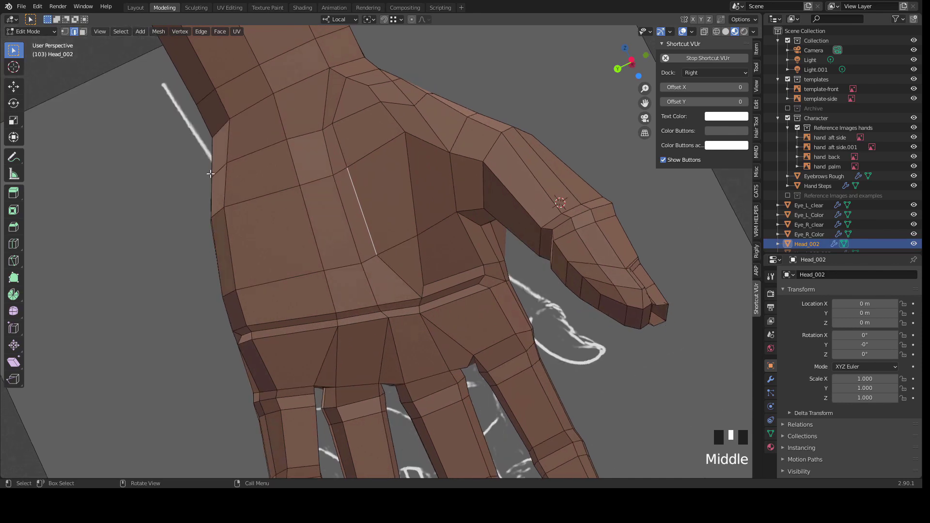
key(ctrl+b)
key(ctrl+b)
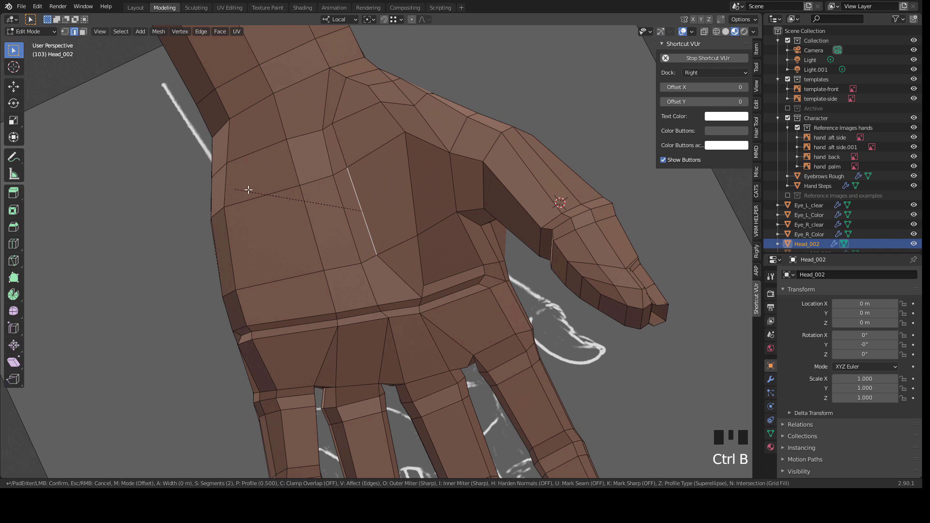
click(154, 154)
Step: Merge the vertices at the wrist-side and finger-side ends of the new thumb-base bevel to tidy its corners
click(341, 195)
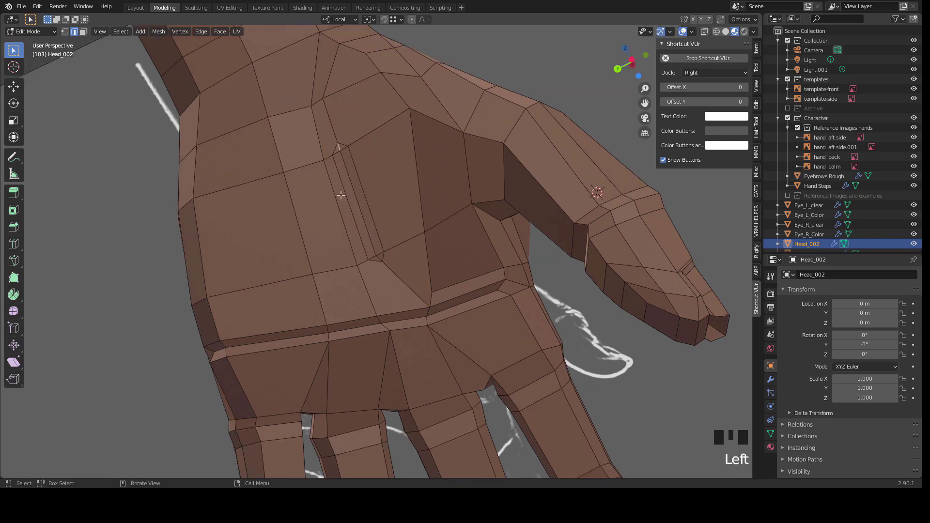
right_click(292, 230)
key(1)
shift+click(339, 141)
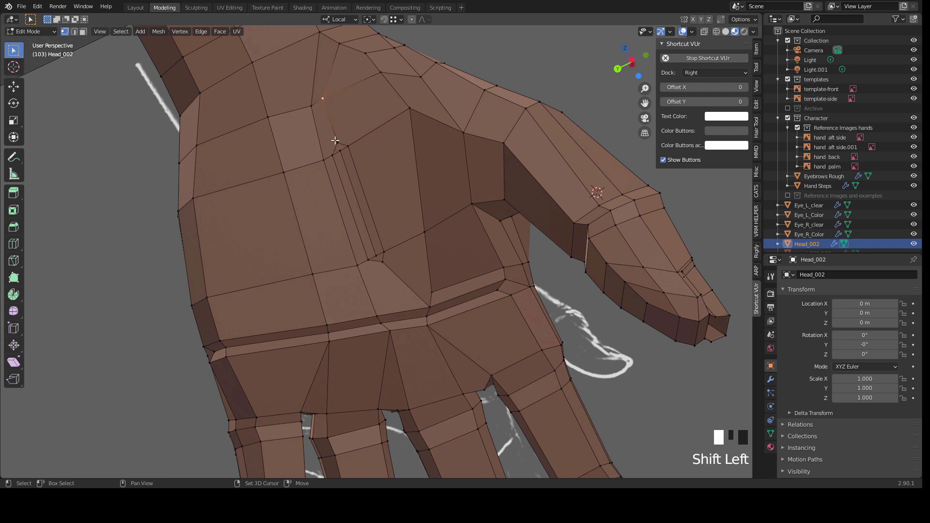
key(m)
click(282, 156)
click(430, 306)
shift+click(383, 253)
key(m)
click(241, 236)
Step: Try to sink the centre edge of the thumb-base crease with Shrink/Fatten, and undo it
key(2)
click(360, 203)
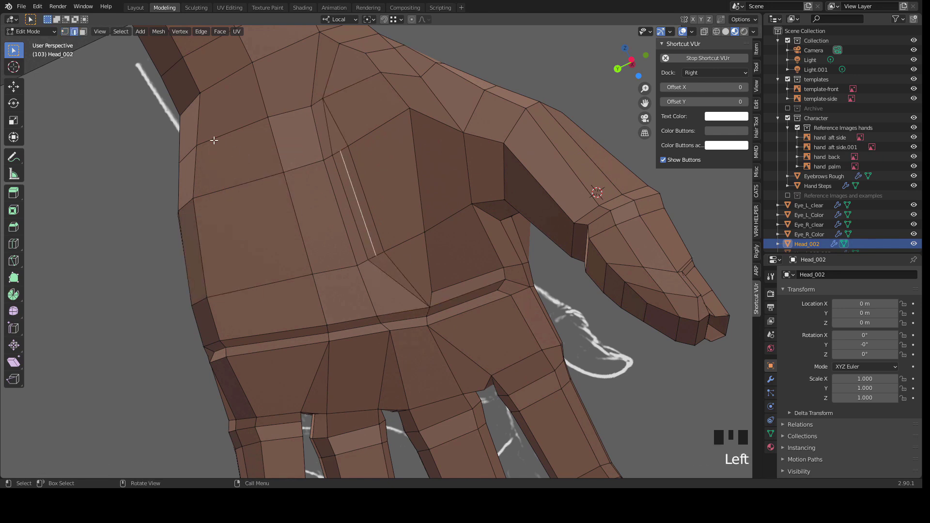
key(alt+s)
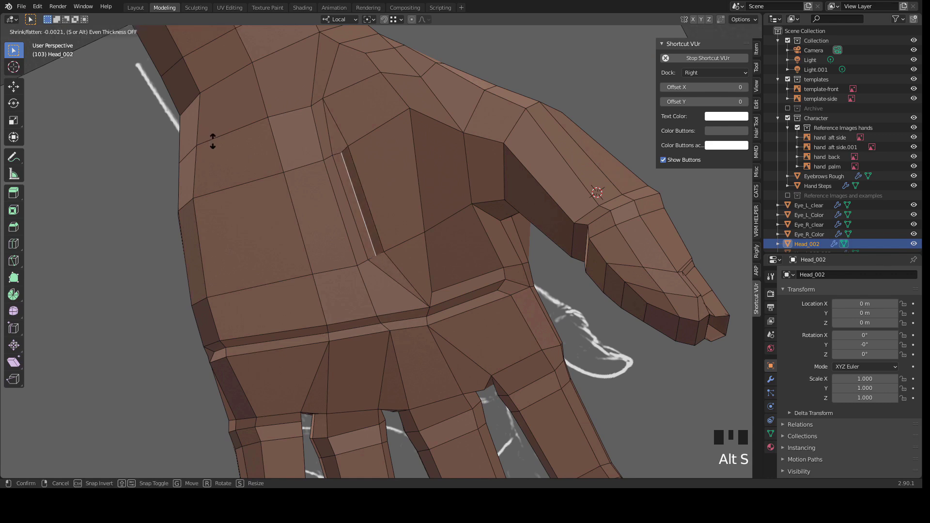
click(217, 147)
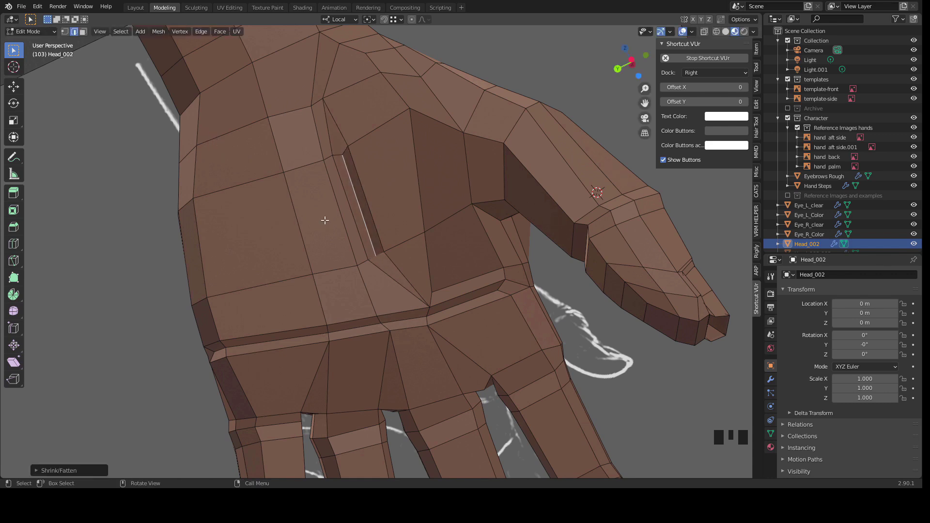
middle_drag(326, 225, 301, 165)
key(KP_Decimal)
scroll(317, 215, down, 3)
middle_drag(317, 216, 305, 176)
key(ctrl+z)
Step: Select the centre edge of the thumb-base crease
click(106, 223)
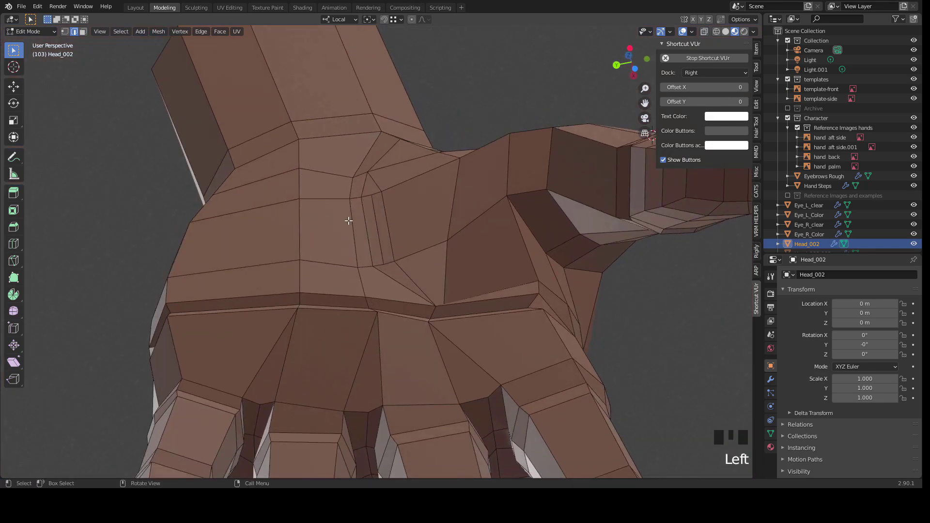
click(361, 207)
click(374, 222)
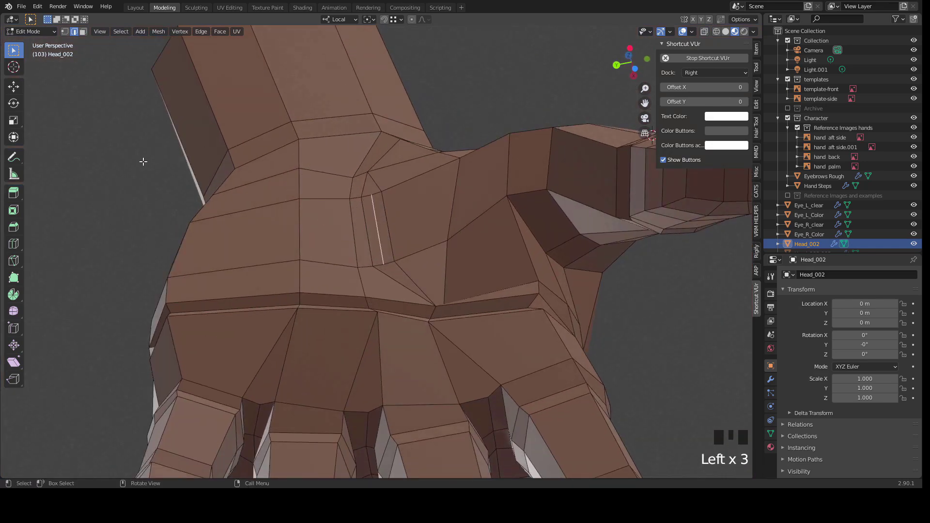
key(s)
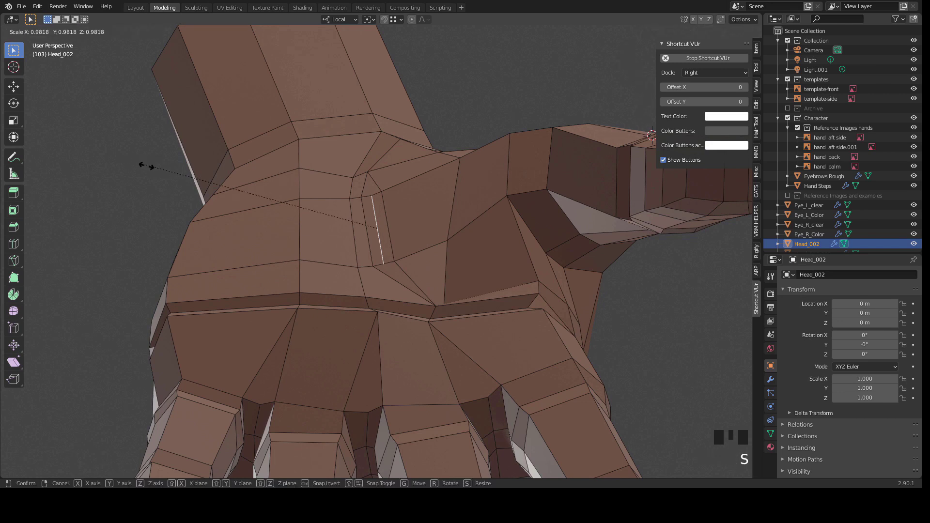
right_click(163, 167)
middle_drag(163, 163, 192, 189)
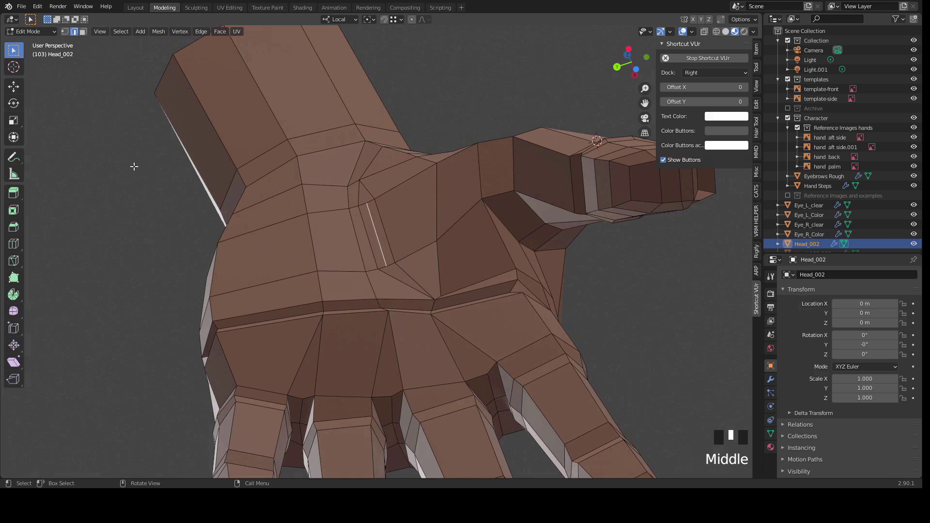
key(alt+s)
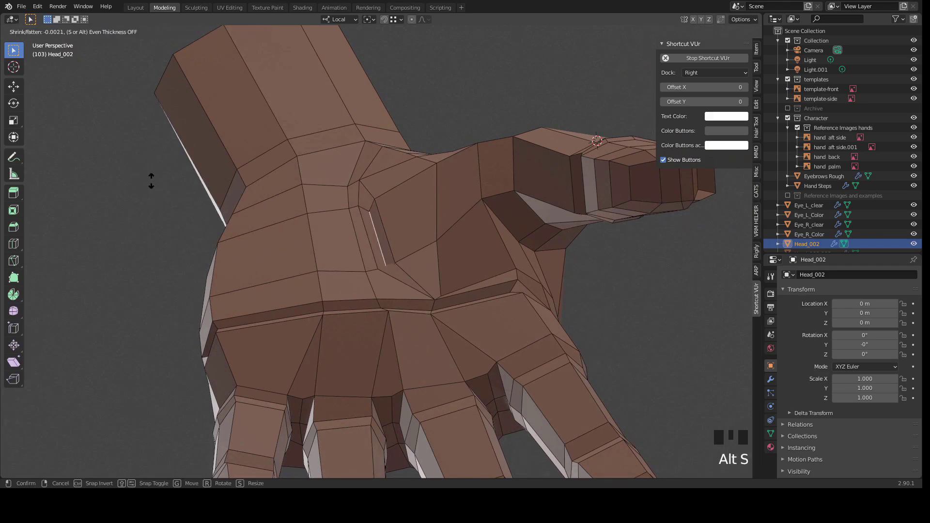
right_click(164, 187)
key(s)
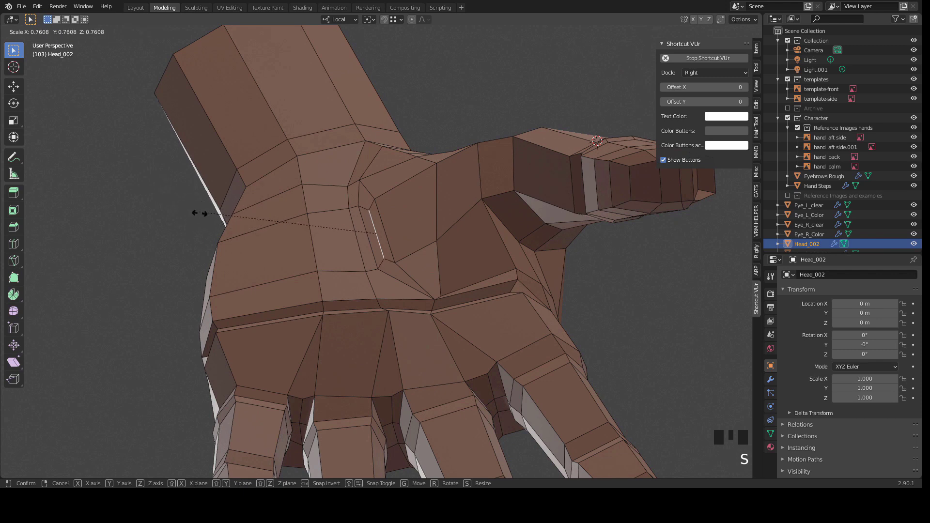
right_click(185, 199)
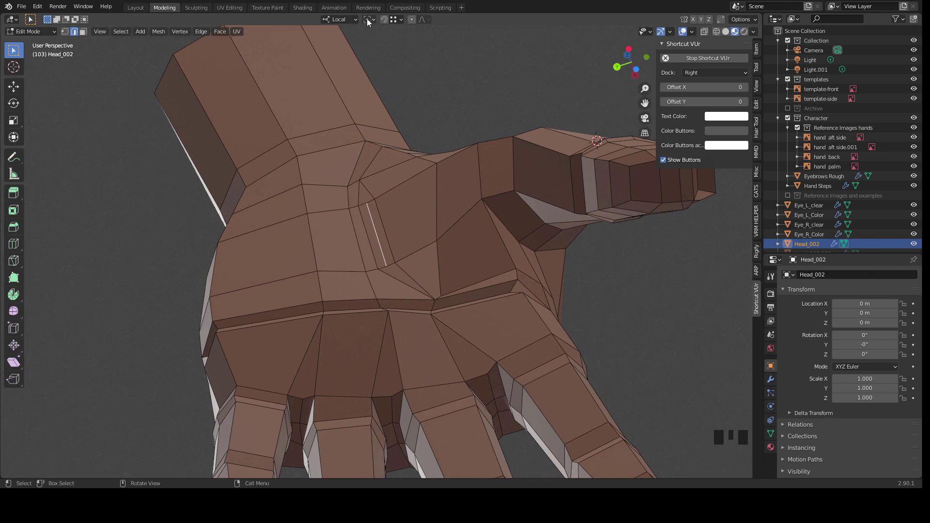
Step: Scale down the thumb-base crease's centre edge and sink it into the palm with Shrink/Fatten
key(s)
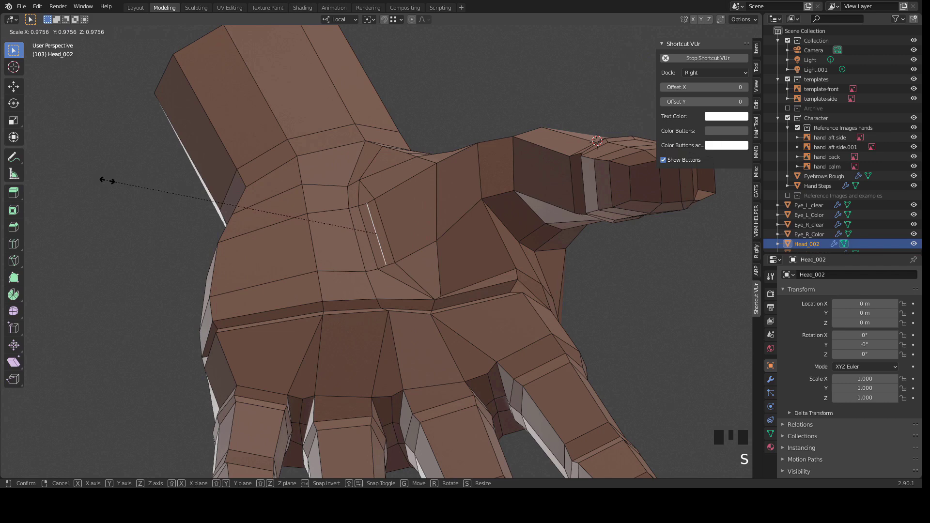
click(161, 215)
middle_drag(194, 204, 224, 177)
scroll(198, 165, up, 2)
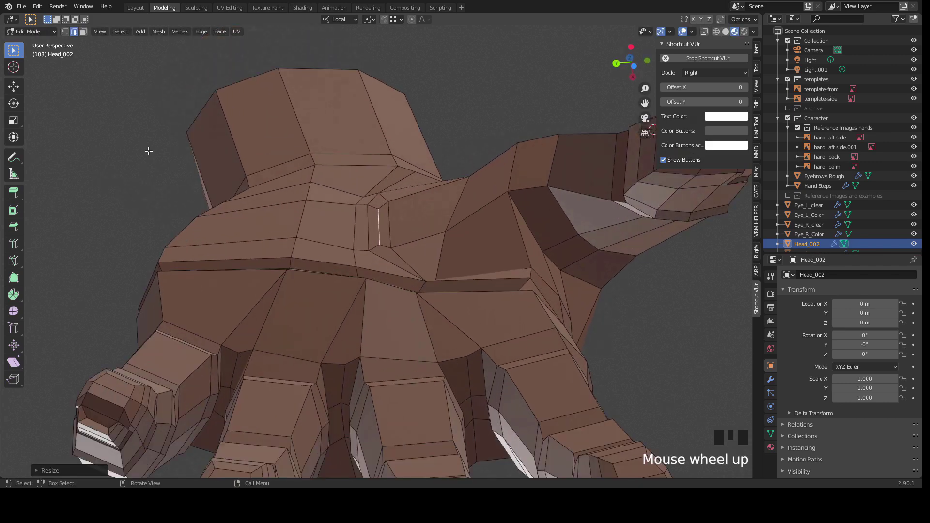
key(alt+s)
click(145, 148)
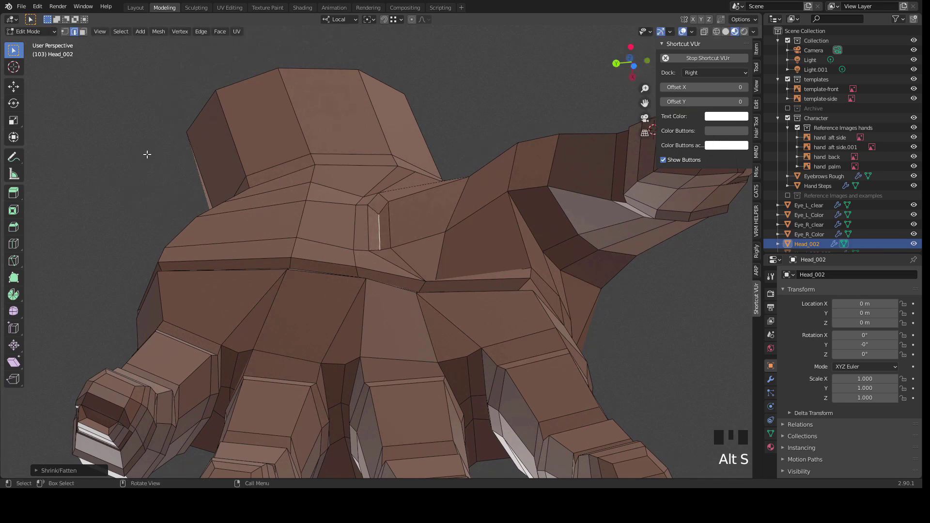
Step: Leave mesh editing and examine the character's hand from several sides against the Hand Steps examples and reference drawings
scroll(174, 174, down, 2)
key(Tab)
scroll(167, 174, down, 1)
middle_drag(173, 167, 355, 243)
scroll(353, 280, up, 1)
scroll(391, 235, down, 7)
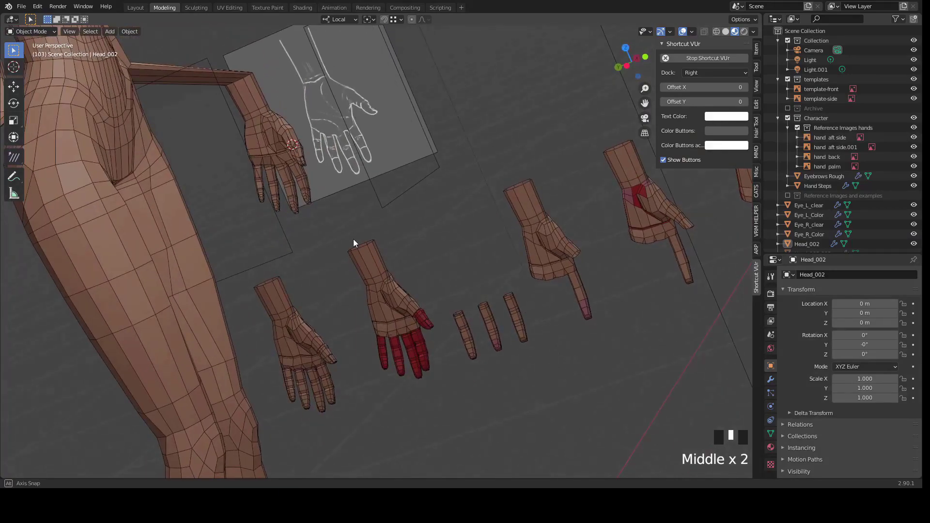
scroll(284, 205, up, 2)
middle_drag(285, 205, 306, 262)
scroll(370, 256, down, 3)
middle_drag(371, 257, 344, 245)
scroll(338, 244, up, 5)
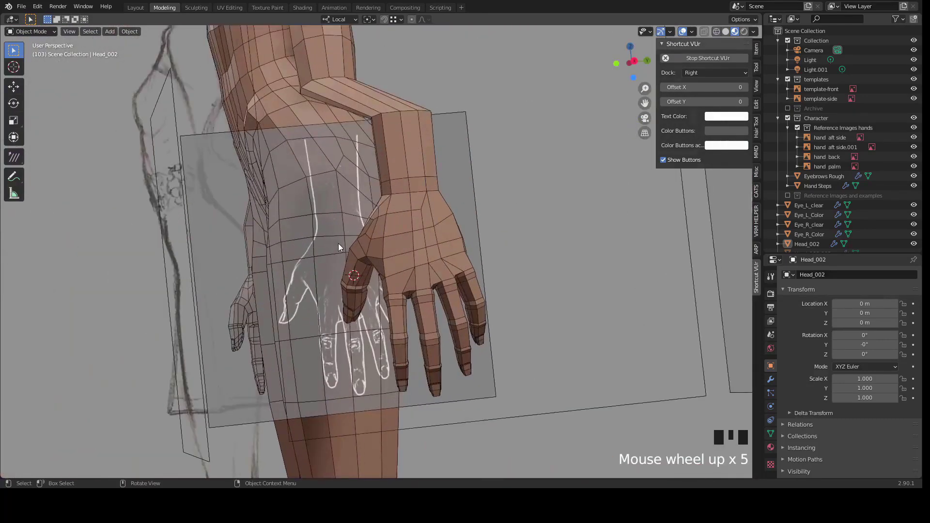
Step: Select the Head_002 body mesh, frame its hand and switch to Sculpt Mode
click(400, 237)
mouse_move(402, 235)
middle_down()
mouse_move(390, 236)
mouse_move(452, 231)
mouse_move(398, 255)
mouse_move(286, 257)
mouse_move(351, 240)
mouse_move(358, 228)
mouse_move(132, 219)
middle_up()
key(Tab)
key(KP_Decimal)
click(36, 32)
click(38, 64)
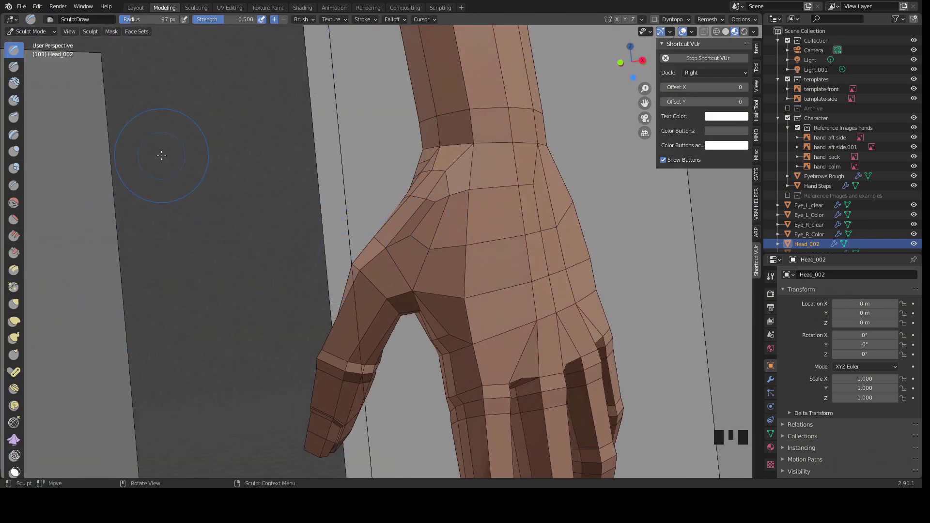
Step: Choose the Elastic Deform brush and smooth the uneven area around the thumb's base on the back of the hand
click(15, 204)
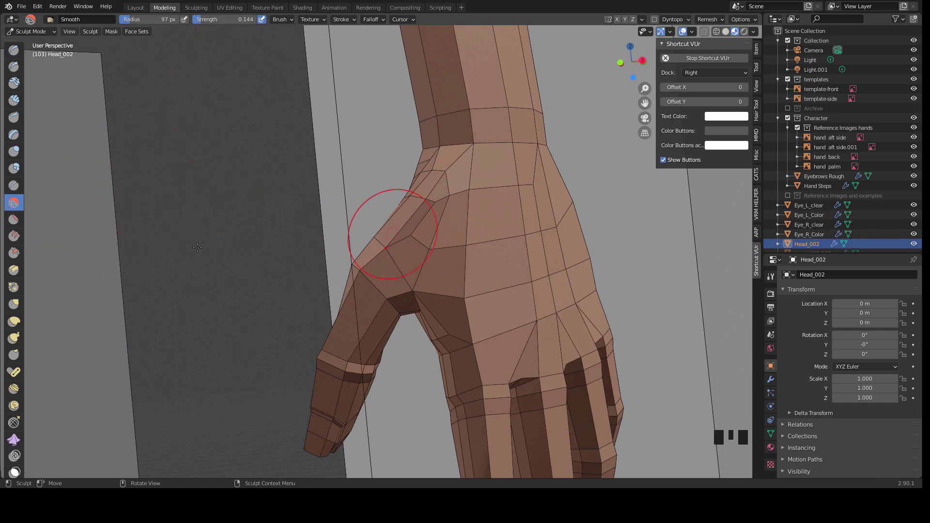
click(14, 321)
mouse_move(326, 216)
middle_down()
mouse_move(393, 236)
mouse_move(493, 232)
mouse_move(434, 210)
mouse_move(437, 200)
middle_up()
shift+drag(437, 200, 422, 227)
middle_drag(421, 226, 408, 242)
mouse_move(408, 242)
shift+mouse_down()
mouse_move(429, 243)
mouse_move(473, 182)
shift+mouse_up()
mouse_move(473, 182)
middle_down()
mouse_move(519, 249)
mouse_move(390, 247)
middle_up()
scroll(390, 246, up, 1)
Step: Reshape the thumb's base and the back of the hand with several Elastic Deform strokes
drag(415, 260, 386, 260)
mouse_move(500, 240)
mouse_down()
mouse_move(571, 220)
mouse_move(529, 226)
mouse_up()
drag(510, 195, 517, 196)
drag(491, 145, 497, 144)
drag(458, 206, 442, 207)
scroll(380, 189, down, 3)
drag(395, 187, 383, 188)
drag(412, 143, 400, 143)
mouse_move(393, 191)
mouse_down()
mouse_move(383, 199)
mouse_move(385, 218)
mouse_up()
mouse_move(385, 218)
middle_down()
mouse_move(274, 189)
mouse_move(351, 207)
mouse_move(426, 196)
middle_up()
Step: Pull the hand's thumb-side contour to fit the reference outline in right orthographic view with Elastic Deform
click(631, 63)
scroll(432, 210, up, 1)
drag(468, 174, 475, 173)
scroll(306, 203, up, 1)
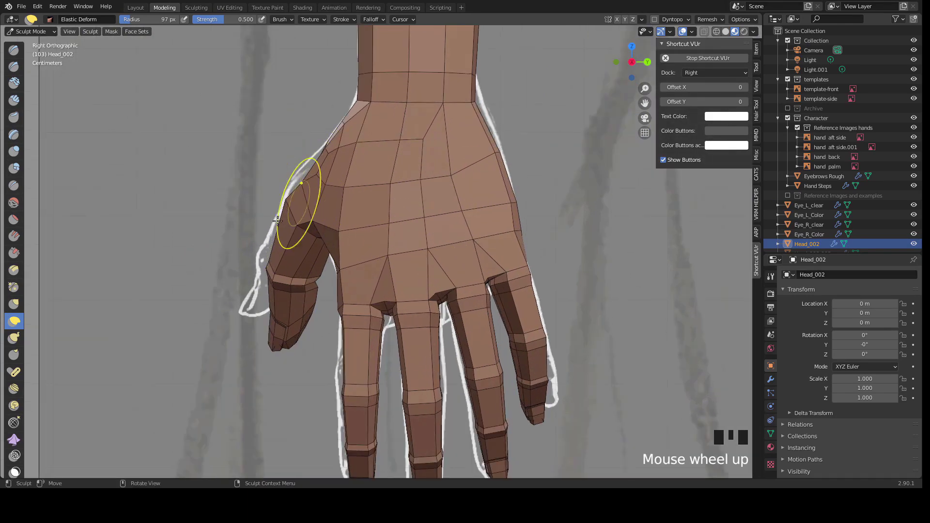
scroll(222, 306, down, 2)
middle_drag(223, 306, 358, 198)
drag(358, 198, 352, 196)
middle_drag(353, 196, 329, 218)
drag(330, 218, 326, 215)
Step: Examine the hand's thumb, wrist and palm shape from several sides
middle_drag(325, 216, 368, 237)
mouse_move(368, 238)
middle_down()
mouse_move(411, 265)
mouse_move(381, 259)
middle_up()
mouse_move(381, 259)
middle_down()
mouse_move(374, 234)
mouse_move(388, 185)
middle_up()
middle_drag(347, 209, 386, 198)
middle_drag(355, 241, 403, 257)
shift+drag(539, 237, 540, 257)
scroll(387, 226, down, 1)
middle_drag(326, 212, 387, 213)
middle_drag(329, 213, 393, 215)
middle_drag(334, 216, 411, 219)
Step: Smooth the surface around the thumb's base with short strokes
shift+drag(370, 213, 356, 223)
mouse_move(356, 223)
shift+mouse_down()
mouse_move(346, 218)
mouse_move(349, 227)
shift+mouse_up()
shift+drag(350, 228, 353, 225)
mouse_move(334, 257)
middle_down()
mouse_move(324, 230)
mouse_move(291, 213)
middle_up()
scroll(284, 222, up, 1)
shift+drag(291, 214, 311, 222)
mouse_move(312, 222)
middle_down()
mouse_move(356, 169)
mouse_move(337, 216)
middle_up()
middle_drag(317, 140, 395, 162)
Step: Bring up the Draw brush settings and add volume to the palm's thumb mound at 97 px radius and 0.500 strength
click(13, 50)
middle_drag(135, 114, 585, 180)
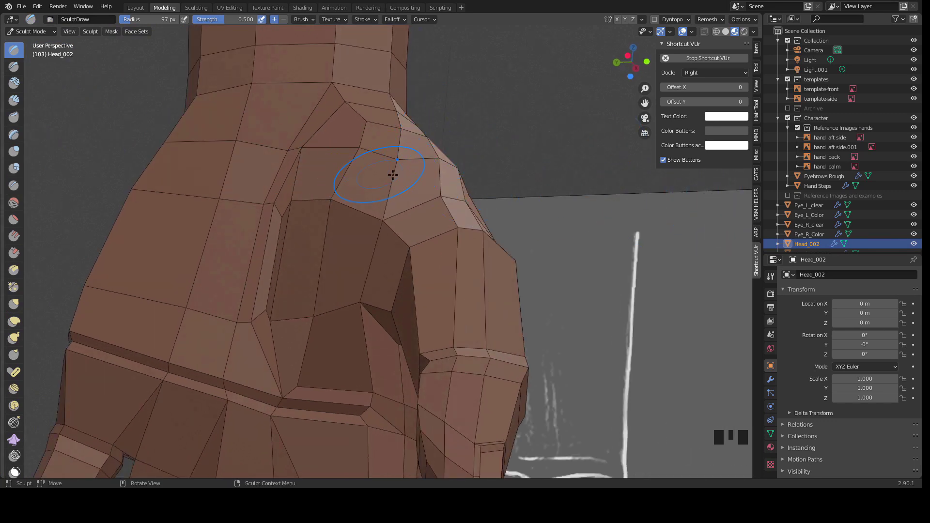
middle_drag(395, 195, 730, 245)
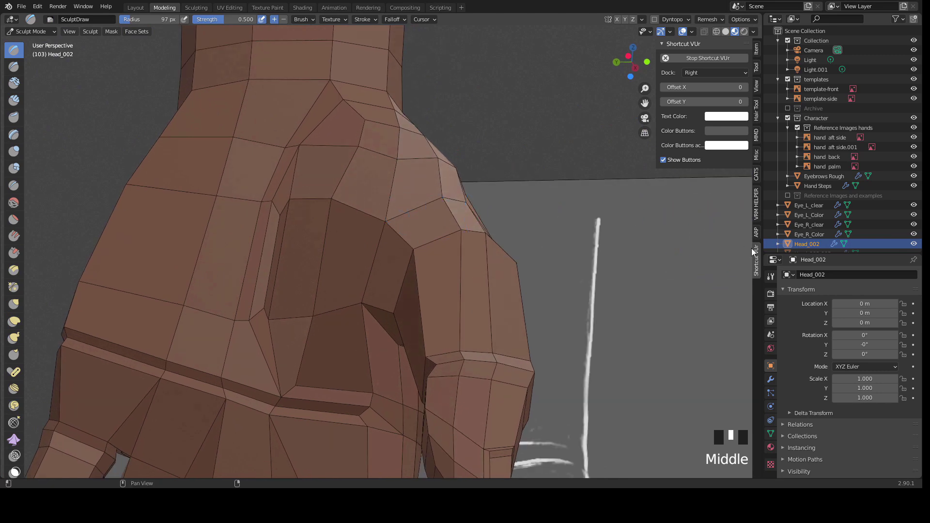
click(756, 51)
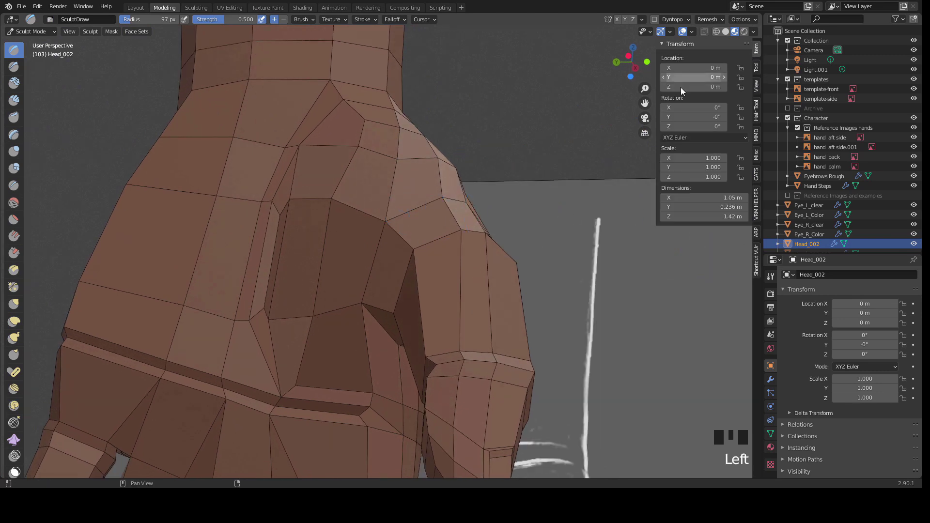
click(756, 68)
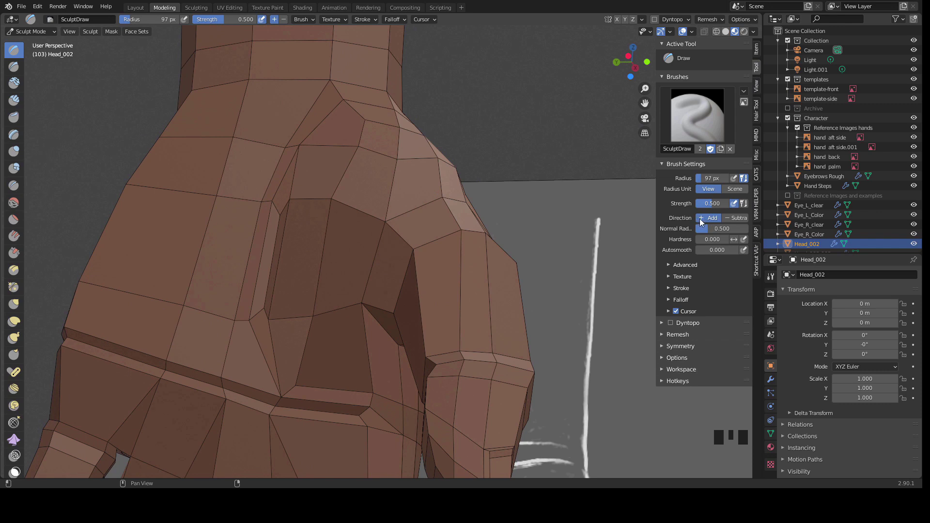
middle_drag(354, 167, 334, 183)
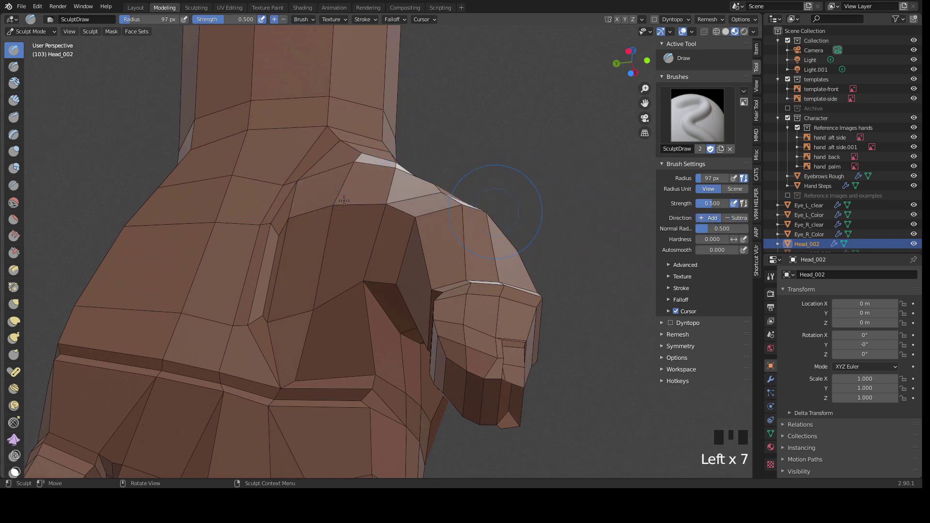
middle_drag(394, 204, 320, 257)
mouse_move(398, 216)
middle_down()
mouse_move(436, 209)
mouse_move(363, 217)
mouse_move(331, 248)
mouse_move(349, 232)
middle_up()
click(416, 200)
Step: Reshape the thumb mound on the palm side with the Elastic Deform brush
click(14, 321)
mouse_move(412, 233)
middle_down()
mouse_move(421, 240)
mouse_move(339, 203)
mouse_move(228, 177)
mouse_move(258, 167)
mouse_move(305, 255)
middle_up()
click(421, 241)
click(421, 240)
click(303, 247)
Step: Set the Elastic Deform radius to 51 px and adjust the palm's surface near the wrist
key(f)
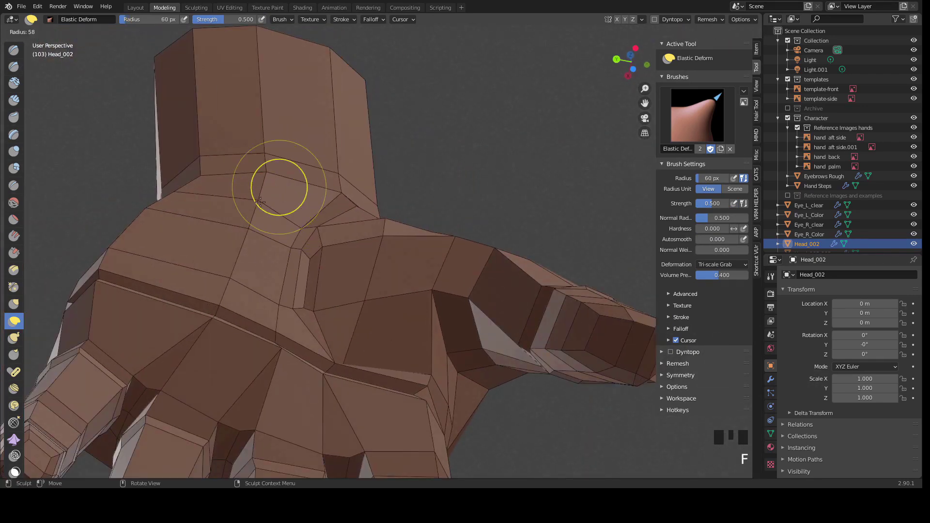
click(305, 182)
middle_drag(305, 183, 298, 208)
mouse_move(286, 268)
middle_down()
mouse_move(345, 309)
mouse_move(321, 286)
middle_up()
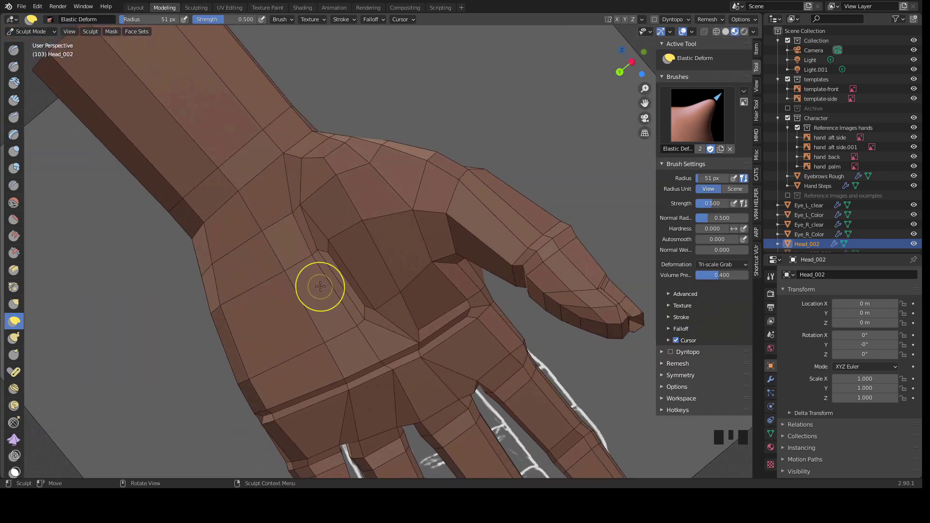
Step: Set the Elastic Deform radius to 113 px and reshape the palm's heel and outer edge
key(f)
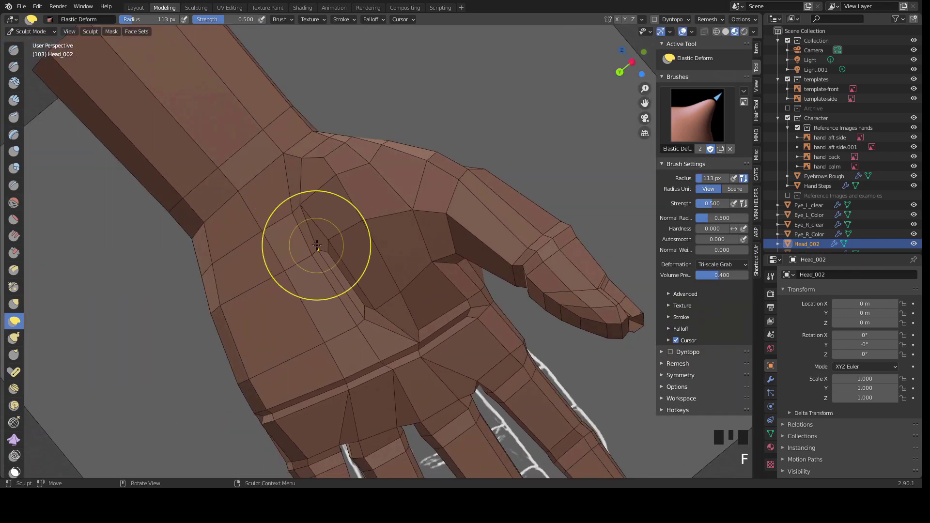
mouse_move(362, 314)
middle_down()
mouse_move(323, 238)
mouse_move(300, 228)
mouse_move(242, 330)
mouse_move(208, 300)
middle_up()
click(237, 336)
click(193, 302)
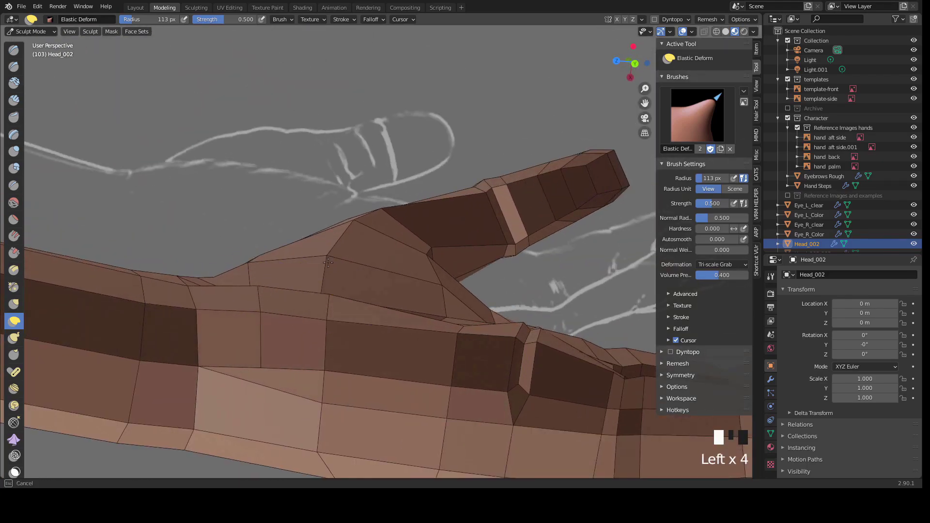
scroll(332, 301, down, 2)
middle_drag(312, 269, 276, 267)
scroll(303, 241, up, 2)
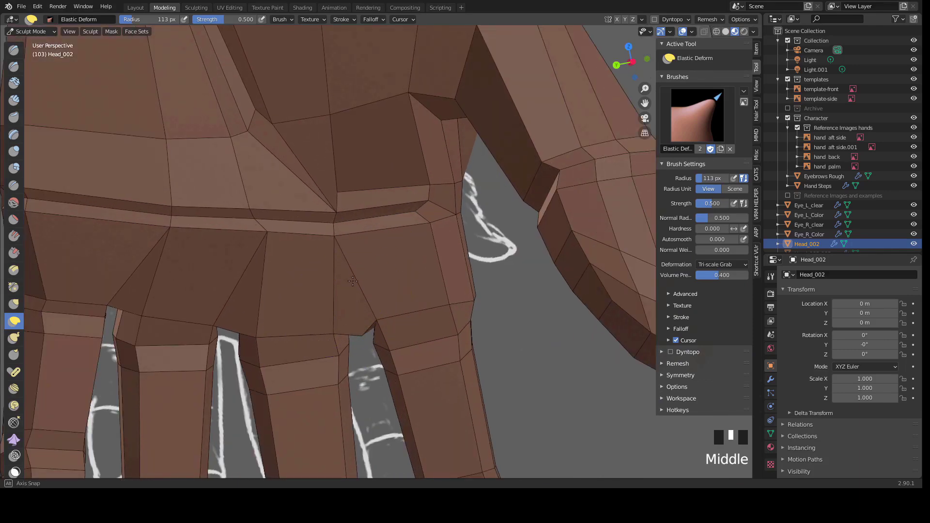
Step: Reshape the palm, the back of the hand and the knuckles at the finger bases with Elastic Deform
middle_drag(356, 288, 341, 240)
drag(263, 222, 160, 209)
mouse_move(160, 208)
middle_down()
mouse_move(288, 195)
mouse_move(249, 291)
middle_up()
scroll(291, 266, up, 2)
click(359, 237)
mouse_move(298, 158)
mouse_down()
mouse_move(322, 322)
mouse_move(310, 339)
mouse_up()
middle_drag(310, 339, 260, 301)
drag(259, 301, 306, 237)
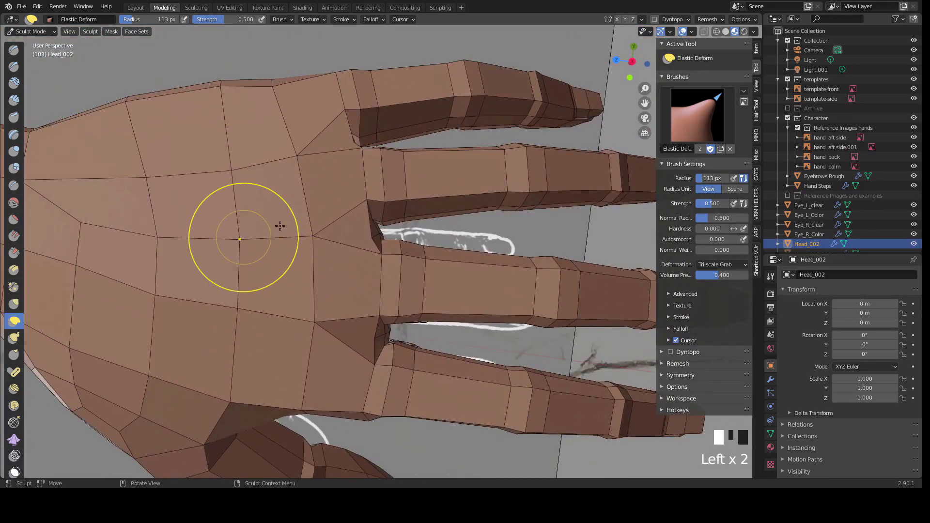
middle_drag(245, 237, 370, 219)
drag(370, 219, 371, 269)
middle_drag(353, 177, 322, 337)
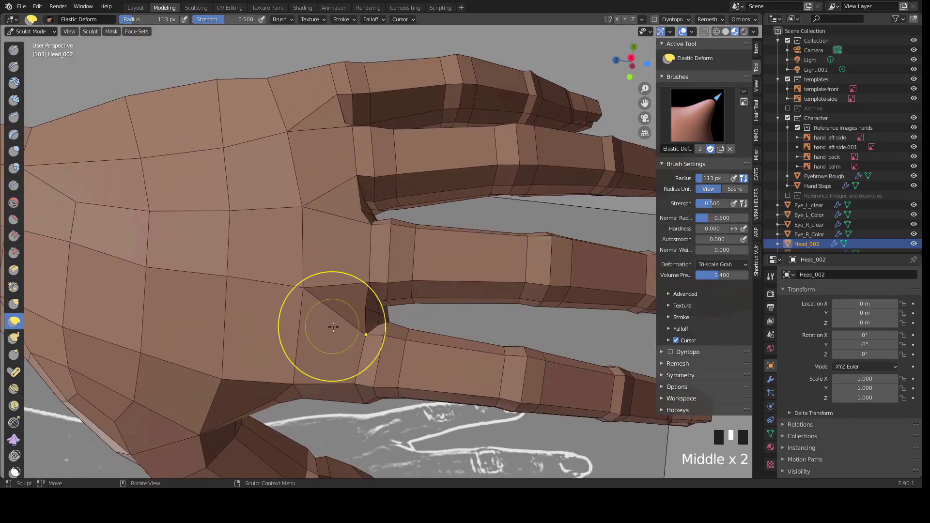
Step: Try smoothing the side of the index finger's base, and undo the recent strokes
scroll(293, 276, up, 3)
mouse_move(292, 276)
middle_down()
mouse_move(332, 266)
mouse_move(302, 240)
mouse_move(319, 204)
middle_up()
mouse_move(320, 204)
shift+mouse_down()
mouse_move(332, 181)
mouse_move(281, 186)
mouse_move(333, 185)
shift+mouse_up()
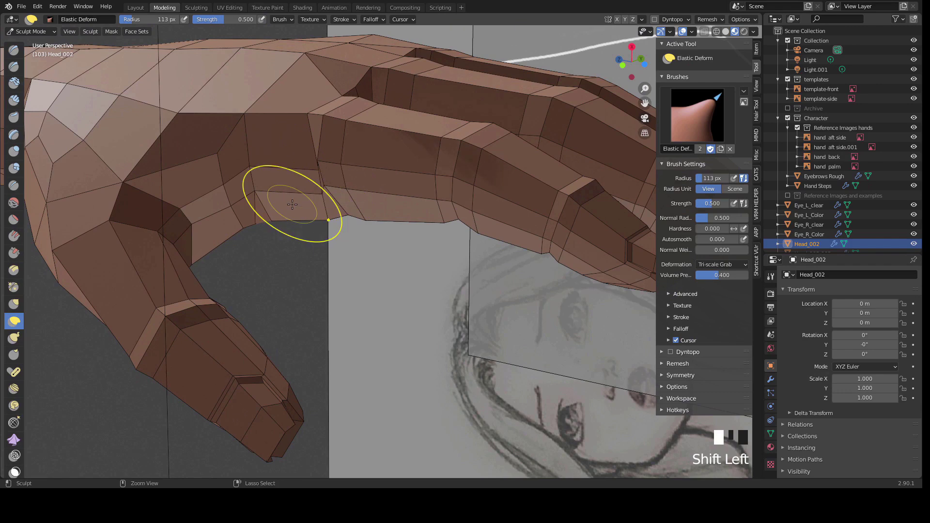
key(ctrl+z)
key(ctrl+z)
key(ctrl+z)
Step: Try smoothing the edge between the thumb web and the index finger, and undo the strokes
middle_drag(289, 198, 321, 218)
mouse_move(322, 218)
shift+mouse_down()
mouse_move(347, 208)
mouse_move(315, 213)
mouse_move(337, 191)
mouse_move(365, 193)
shift+mouse_up()
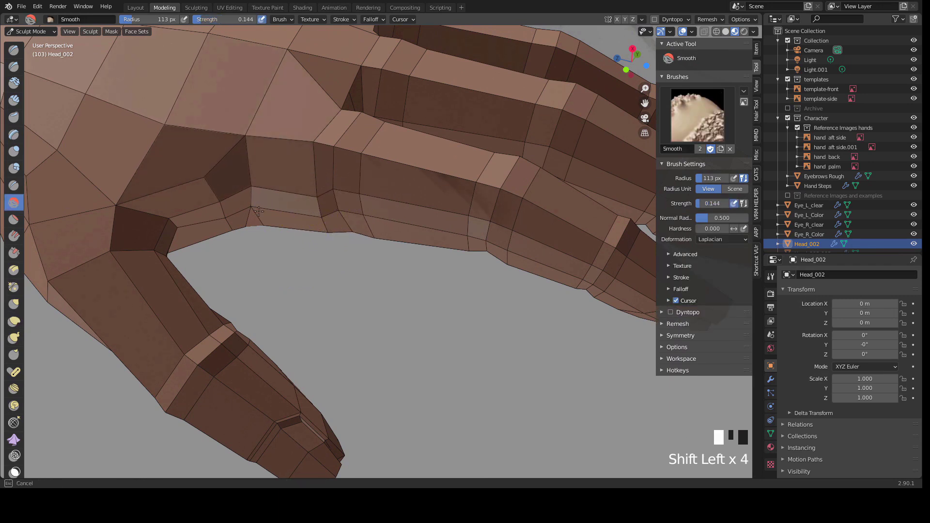
mouse_move(164, 196)
shift+mouse_down()
mouse_move(126, 218)
mouse_move(362, 208)
shift+mouse_up()
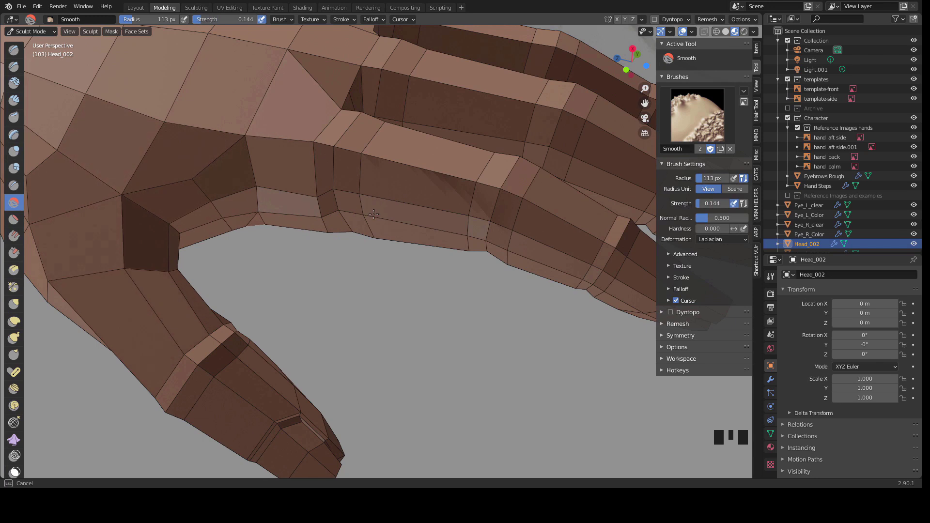
shift+drag(302, 221, 373, 234)
key(ctrl+z)
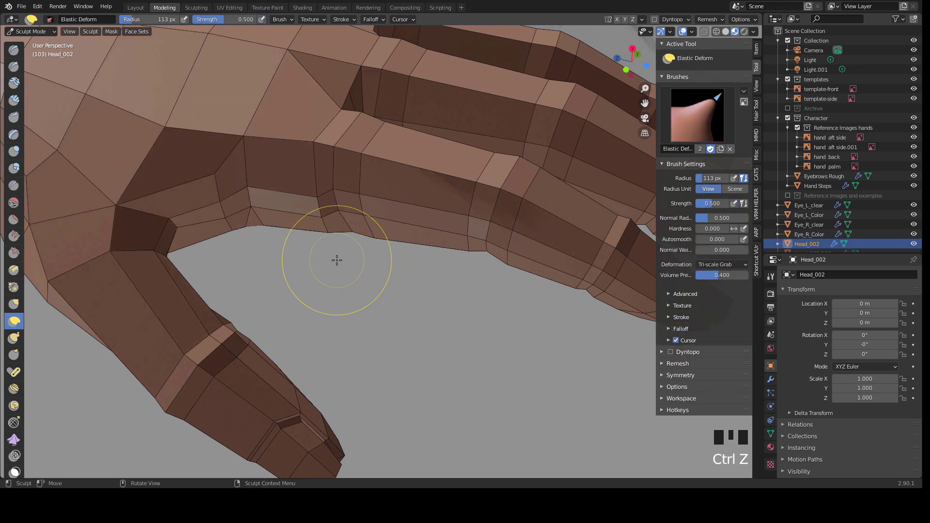
shift+drag(307, 207, 151, 221)
mouse_move(96, 283)
shift+mouse_down()
mouse_move(328, 206)
mouse_move(339, 272)
shift+mouse_up()
key(ctrl+z)
key(alt+h)
mouse_move(331, 229)
shift+mouse_down()
mouse_move(370, 210)
mouse_move(339, 208)
shift+mouse_up()
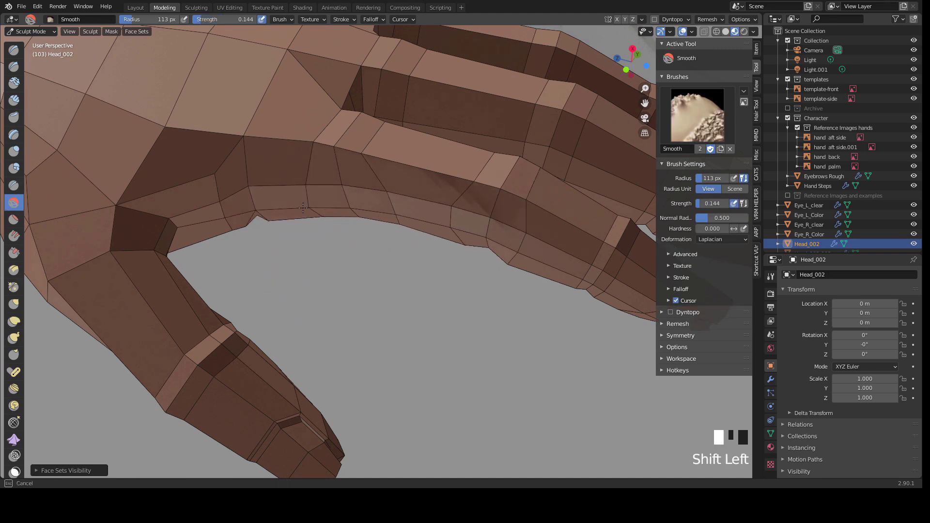
key(ctrl+z)
mouse_move(332, 218)
middle_down()
mouse_move(337, 238)
mouse_move(324, 247)
middle_up()
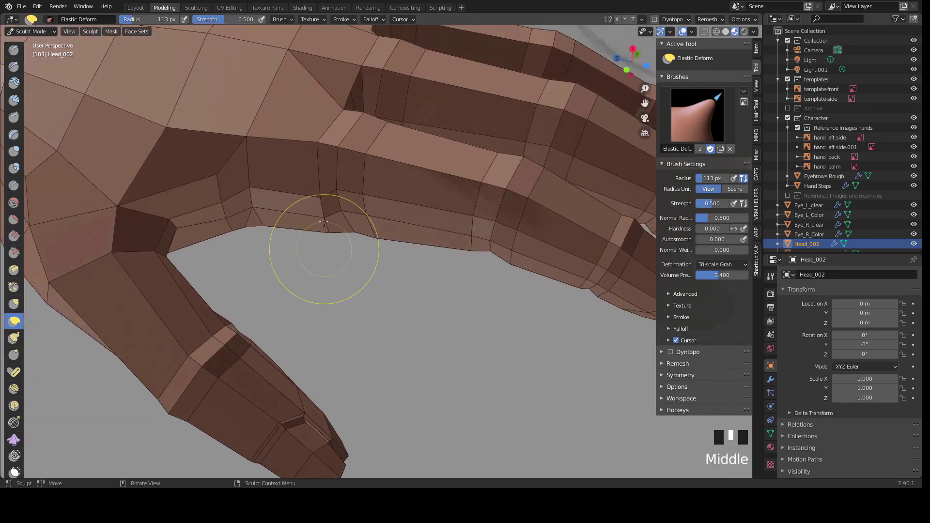
Step: Smooth the side of the index finger's base lightly and adjust the palm edge by the crease with Elastic Deform
shift+drag(324, 247, 332, 204)
mouse_move(318, 198)
middle_down()
mouse_move(334, 237)
mouse_move(380, 213)
mouse_move(349, 257)
mouse_move(310, 254)
middle_up()
shift+click(384, 216)
drag(257, 255, 254, 252)
middle_drag(254, 252, 430, 160)
click(241, 276)
shift+middle_drag(339, 218, 237, 192)
click(304, 266)
scroll(236, 188, up, 3)
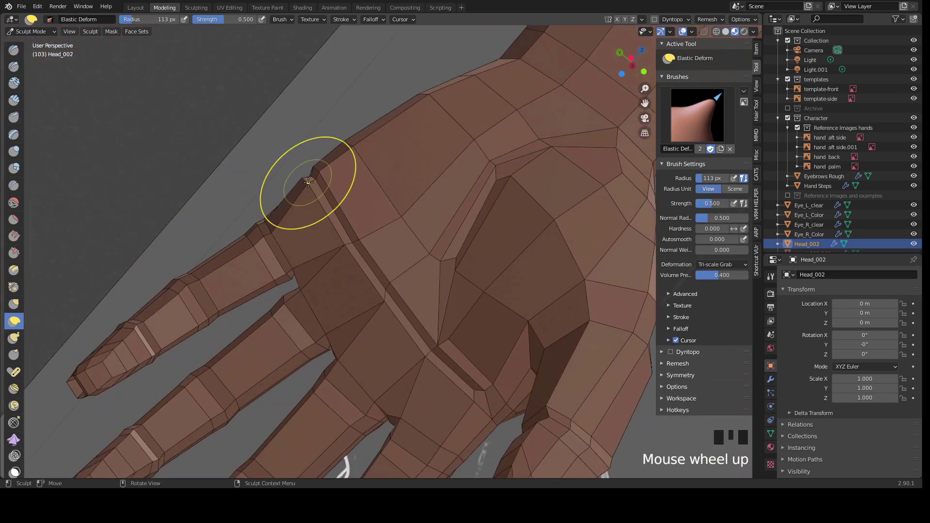
Step: Preview the hand with the Subdivision modifier shown in the viewport, and turn the preview off again
scroll(296, 246, down, 3)
middle_drag(343, 234, 208, 213)
click(771, 380)
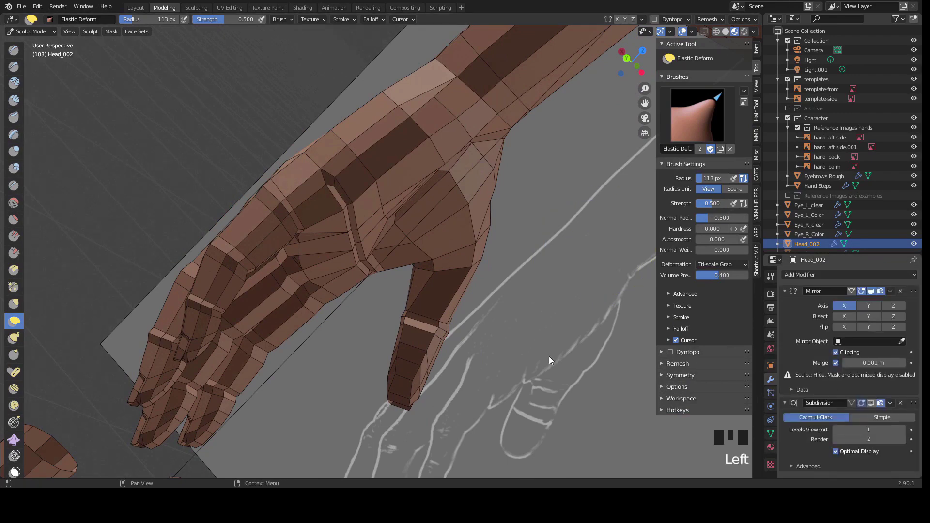
click(871, 403)
key(shift+z)
scroll(194, 181, down, 3)
mouse_move(207, 181)
middle_down()
mouse_move(296, 188)
mouse_move(519, 253)
mouse_move(436, 242)
mouse_move(368, 252)
middle_up()
click(871, 403)
Step: Switch to Edit Mode with face selection and select the palm-side faces along the little finger
shift+middle_drag(404, 340, 305, 286)
scroll(233, 276, up, 2)
key(Tab)
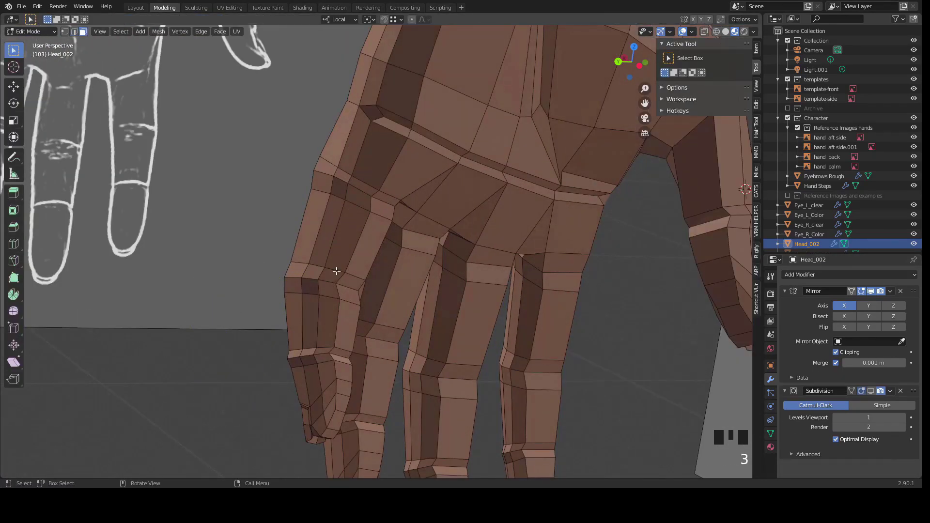
key(3)
middle_drag(236, 312, 326, 254)
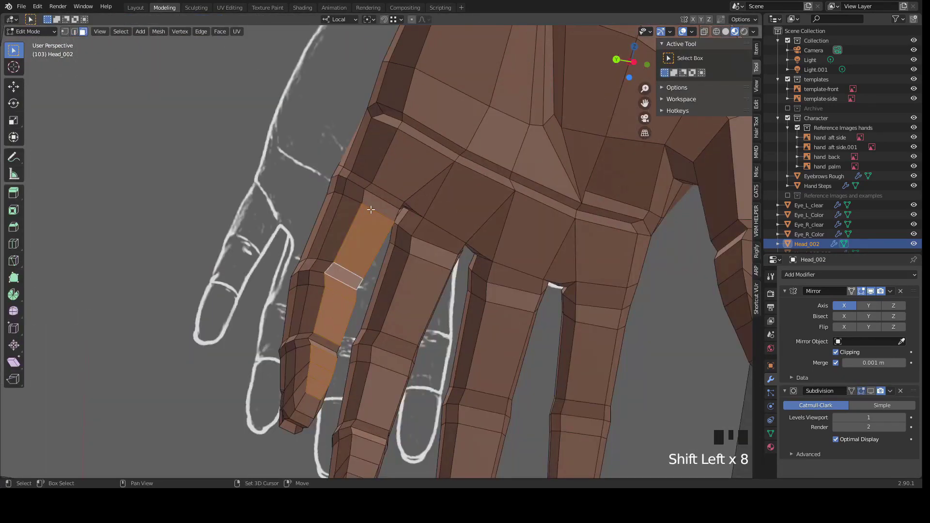
shift+middle_drag(322, 342, 182, 222)
Step: Adjust the thickness of the little finger's selected faces with Shrink/Fatten, undoing the first attempt and redoing it
key(alt+s)
click(182, 226)
middle_drag(352, 327, 314, 323)
key(ctrl+z)
key(alt+s)
click(121, 192)
Step: Toggle proportional editing and move the little finger's selected palm-side faces
middle_drag(121, 192, 258, 220)
key(o)
key(g)
click(306, 280)
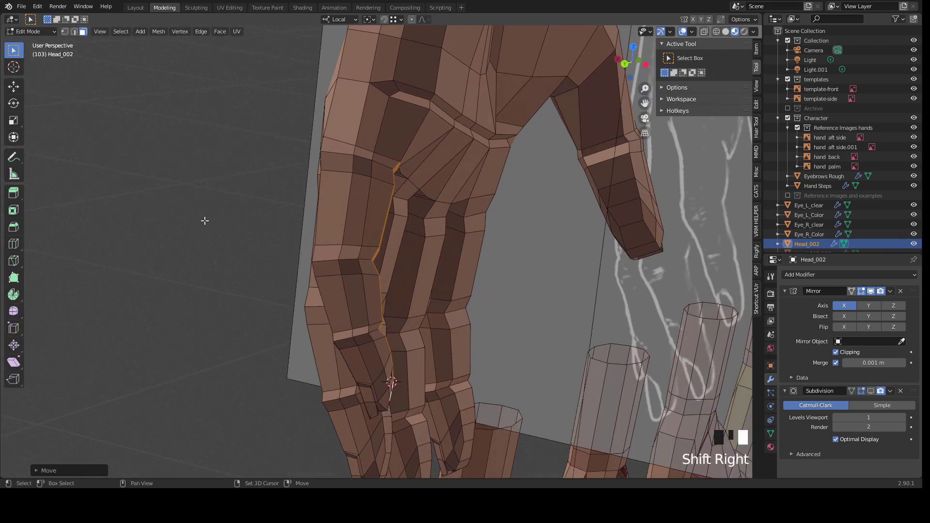
Step: Set the pivot point to the 3D Cursor at the little fingertip and rotate the selected faces around it
click(369, 19)
click(383, 43)
key(r)
click(289, 274)
middle_drag(289, 274, 304, 242)
scroll(304, 243, up, 2)
Step: Slide the vertex in the web between the ring and little fingers along its edge on the back of the hand
middle_drag(297, 290, 342, 295)
shift+right_drag(342, 296, 343, 318)
middle_drag(343, 317, 301, 283)
scroll(340, 245, up, 3)
middle_drag(341, 245, 341, 251)
key(g)
key(g)
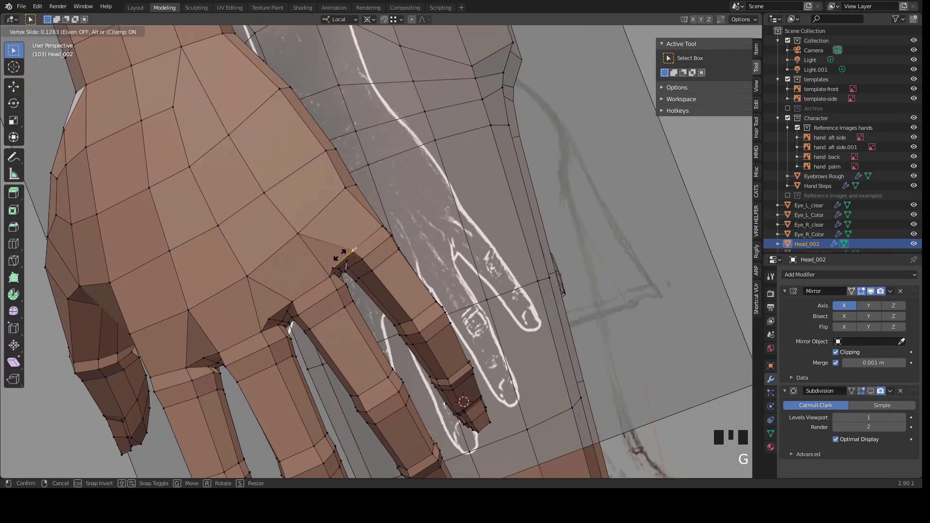
middle_drag(301, 252, 315, 248)
click(315, 248)
Step: Adjust the web vertex between the ring and little fingers with Shrink/Fatten
middle_drag(261, 306, 244, 219)
shift+click(315, 249)
key(alt+s)
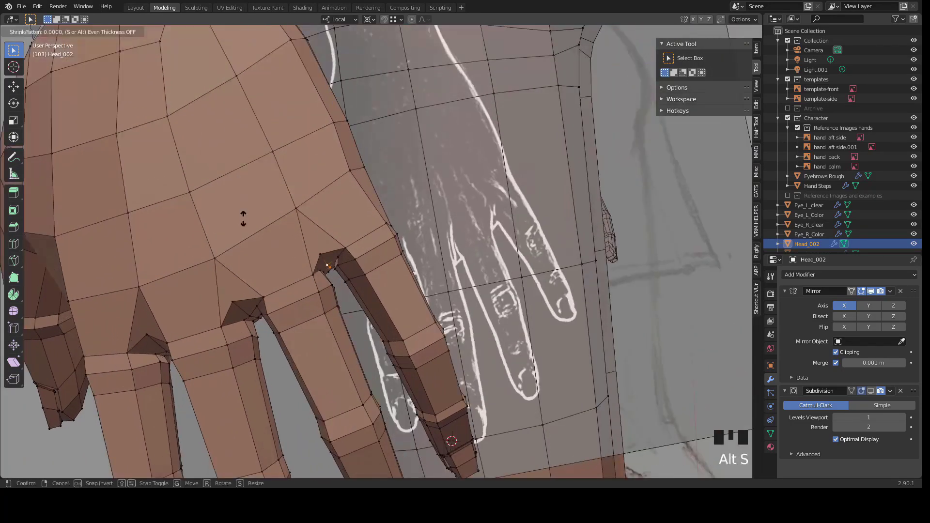
middle_drag(259, 320, 245, 226)
Step: Move the selected palm-side vertices in the webs between the fingers slightly toward the palm
click(245, 227)
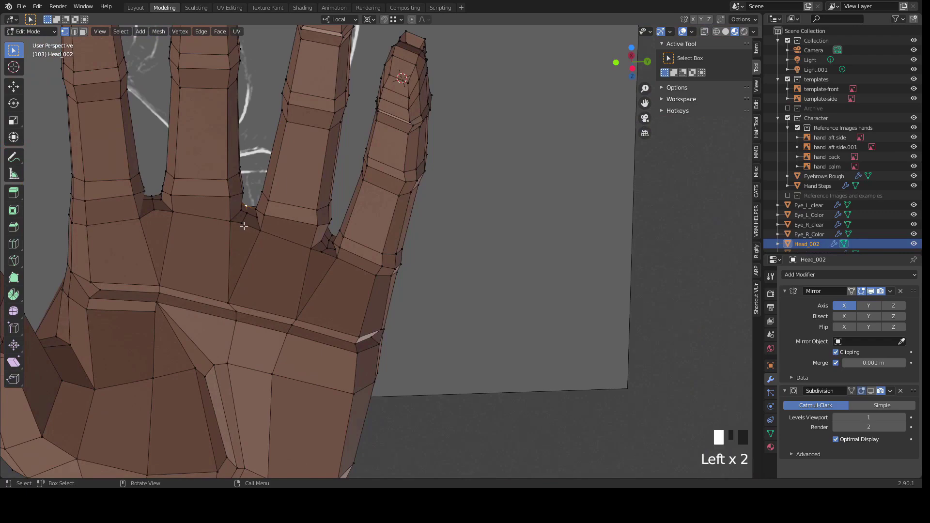
middle_drag(149, 220, 266, 211)
scroll(234, 224, up, 2)
key(g)
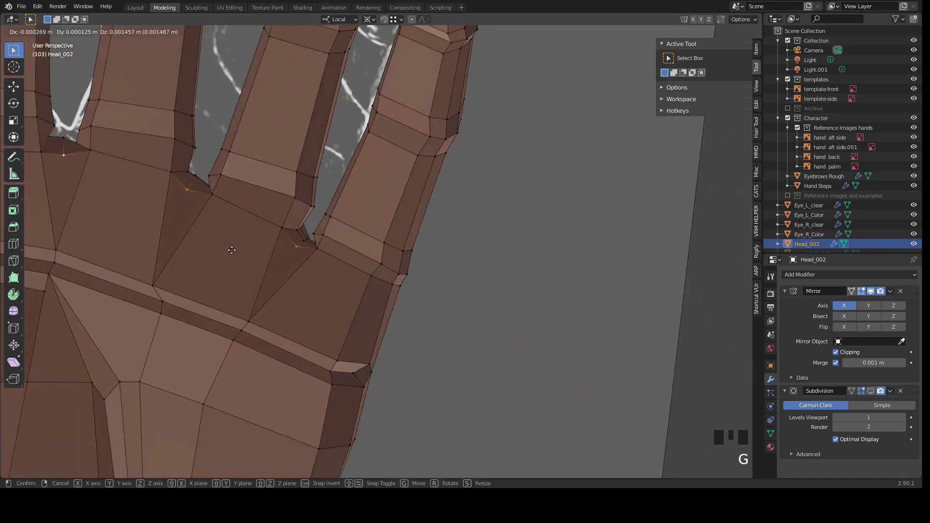
click(227, 247)
scroll(226, 247, down, 1)
scroll(227, 247, up, 1)
middle_drag(313, 264, 197, 260)
click(297, 245)
scroll(297, 202, down, 2)
middle_drag(297, 202, 285, 243)
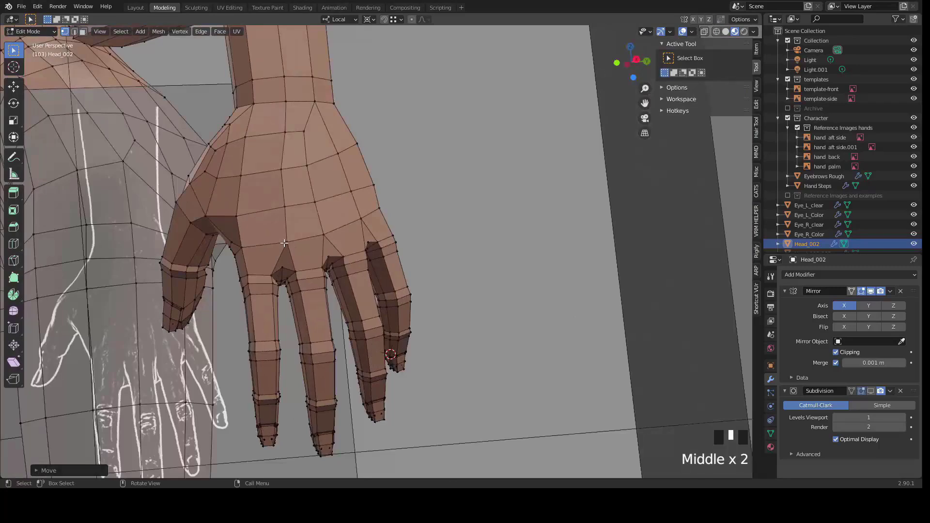
Step: Select the narrow strip of crease faces across the palm below the fingers and move it to reshape the palm
middle_drag(419, 220, 360, 206)
shift+drag(360, 205, 387, 216)
click(314, 206)
middle_drag(314, 206, 417, 234)
shift+click(470, 234)
shift+click(359, 234)
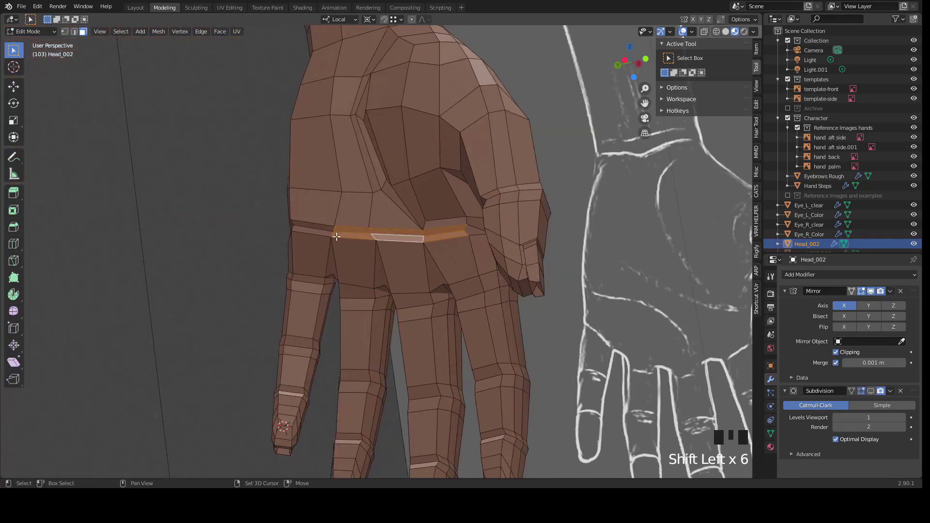
scroll(279, 257, down, 3)
middle_drag(279, 257, 491, 233)
click(480, 239)
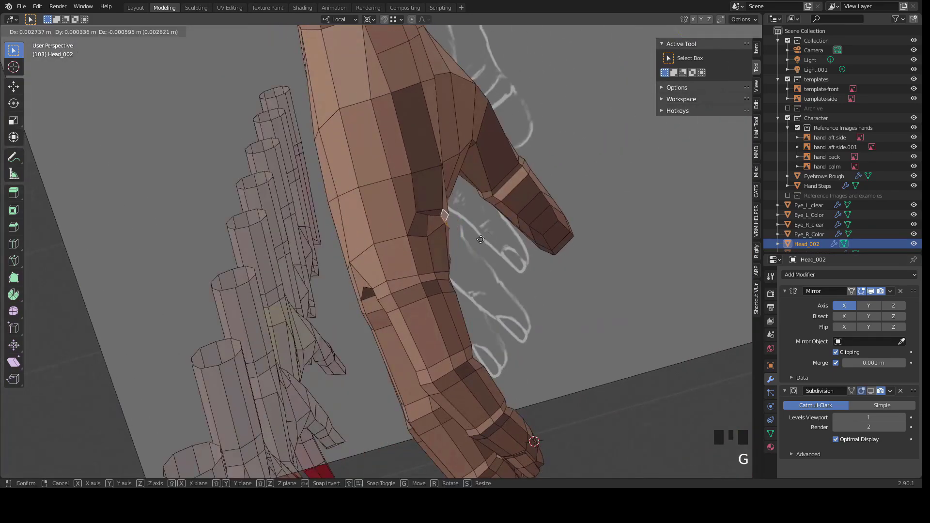
Step: Refine the palm crease's position with several small moves of its selected faces
middle_drag(432, 215, 430, 256)
key(g)
click(469, 228)
key(g)
click(413, 263)
key(g)
ctrl+click(461, 241)
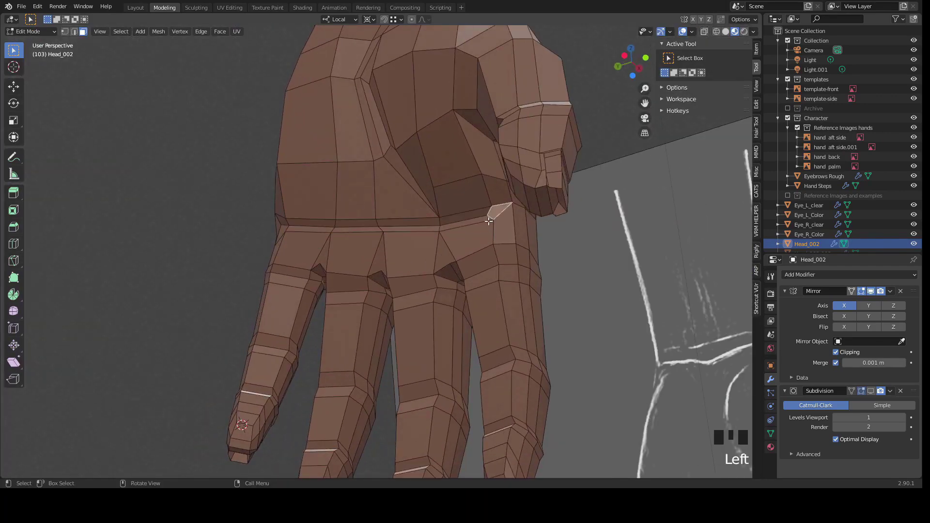
Step: Move the small faces at the index-finger end of the palm crease to smooth the palm's edge
middle_drag(490, 215, 370, 213)
key(g)
click(294, 252)
shift+click(519, 219)
shift+click(513, 229)
key(g)
click(398, 256)
Step: Move the palm-side vertices in the finger webs and slide them along their edges
middle_drag(260, 374, 349, 291)
middle_drag(348, 232, 412, 197)
scroll(376, 264, up, 2)
click(385, 270)
shift+click(393, 278)
shift+middle_drag(360, 282, 390, 314)
key(g)
click(359, 234)
key(g)
key(g)
click(383, 291)
key(g)
key(g)
click(383, 291)
Step: Leave Edit Mode, examine the hand's overall shape from several angles, and return to Edit Mode
scroll(368, 281, down, 5)
key(ctrl+Tab)
click(235, 260)
mouse_move(235, 260)
middle_down()
mouse_move(144, 283)
mouse_move(252, 286)
middle_up()
mouse_move(252, 285)
middle_down()
mouse_move(334, 262)
mouse_move(407, 222)
mouse_move(415, 245)
mouse_move(434, 186)
mouse_move(429, 194)
mouse_move(492, 208)
mouse_move(481, 209)
middle_up()
mouse_move(356, 246)
middle_down()
mouse_move(367, 245)
mouse_move(359, 264)
mouse_move(455, 244)
mouse_move(456, 254)
middle_up()
key(Tab)
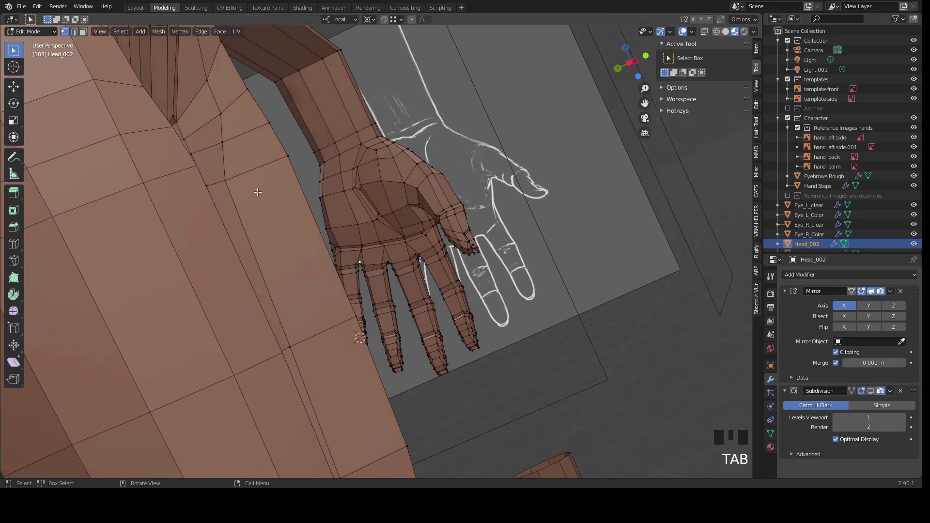
Step: Turn on X-ray, select the thumb's vertices, place the 3D Cursor near its base, and rotate the thumb around it
middle_drag(257, 192, 291, 193)
scroll(290, 192, up, 2)
key(alt+z)
drag(521, 274, 464, 200)
middle_drag(464, 199, 557, 218)
drag(585, 252, 486, 167)
middle_drag(486, 166, 410, 218)
shift+right_click(399, 236)
middle_drag(342, 245, 464, 299)
key(r)
Step: Adjust the thumb selection and rotate it again around the 3D Cursor
middle_drag(588, 322, 461, 145)
shift+click(416, 242)
middle_drag(416, 242, 378, 252)
key(r)
click(519, 315)
middle_drag(475, 290, 369, 224)
Step: Reposition the selected vertex on the little-finger side of the palm and compare the hand's silhouette with the reference drawings
key(Tab)
click(162, 162)
scroll(338, 254, up, 2)
middle_drag(338, 254, 346, 254)
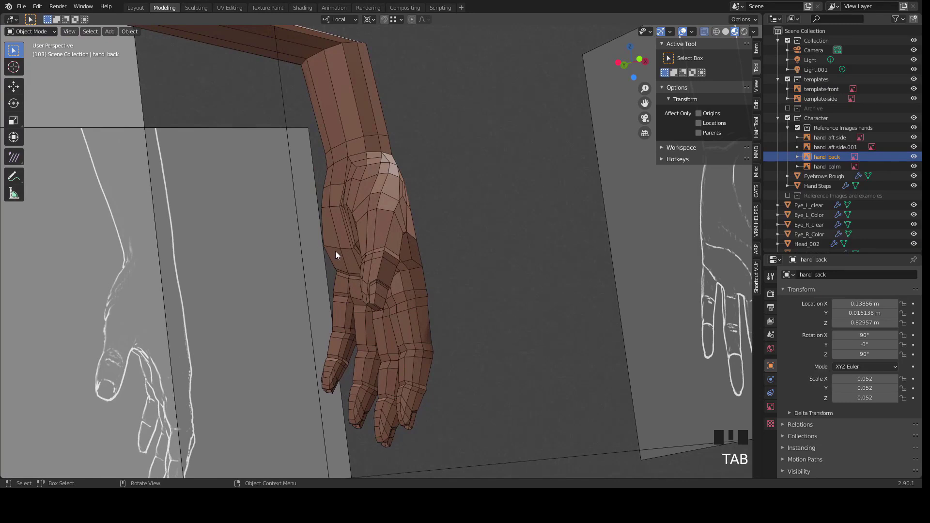
click(334, 251)
key(Tab)
click(330, 256)
middle_drag(330, 256, 248, 262)
key(g)
click(293, 261)
key(g)
click(248, 262)
key(Tab)
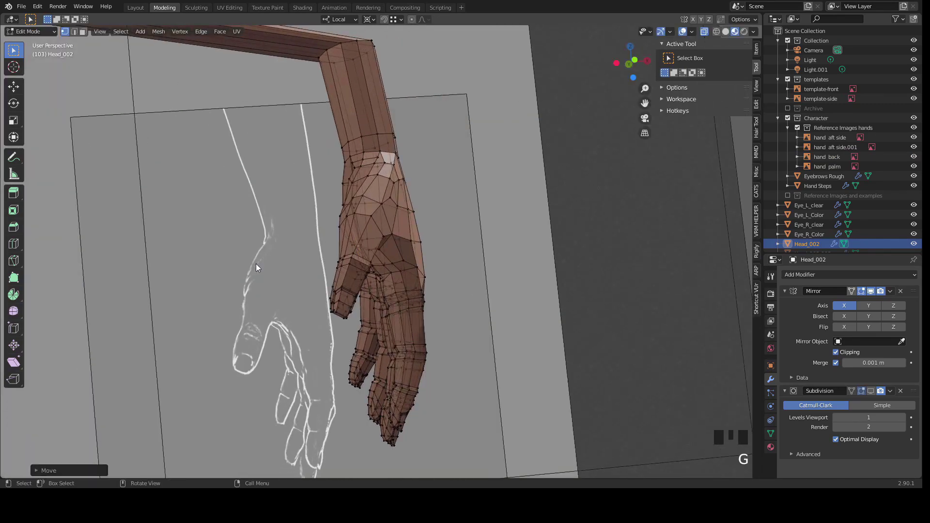
scroll(302, 252, down, 2)
middle_drag(302, 251, 391, 266)
key(Tab)
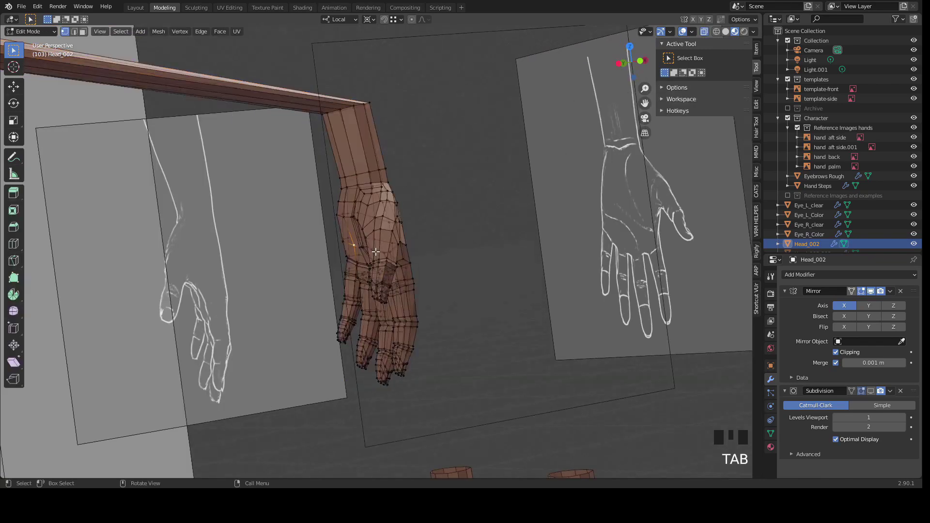
Step: Select all the hand's faces and, in front view, duplicate them to a spot beside the reference image
scroll(391, 266, down, 3)
click(423, 334)
key(a)
middle_drag(423, 335, 635, 83)
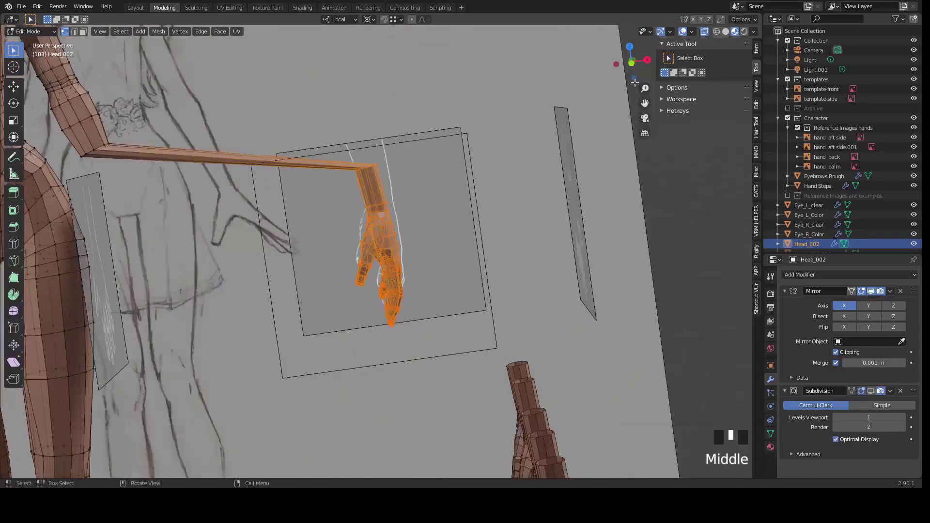
click(632, 64)
shift+middle_drag(225, 221, 309, 239)
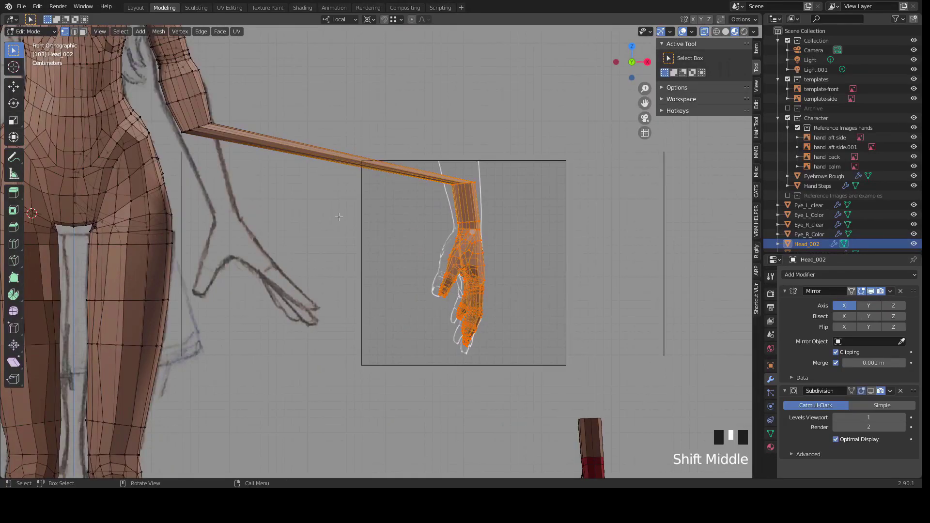
key(Tab)
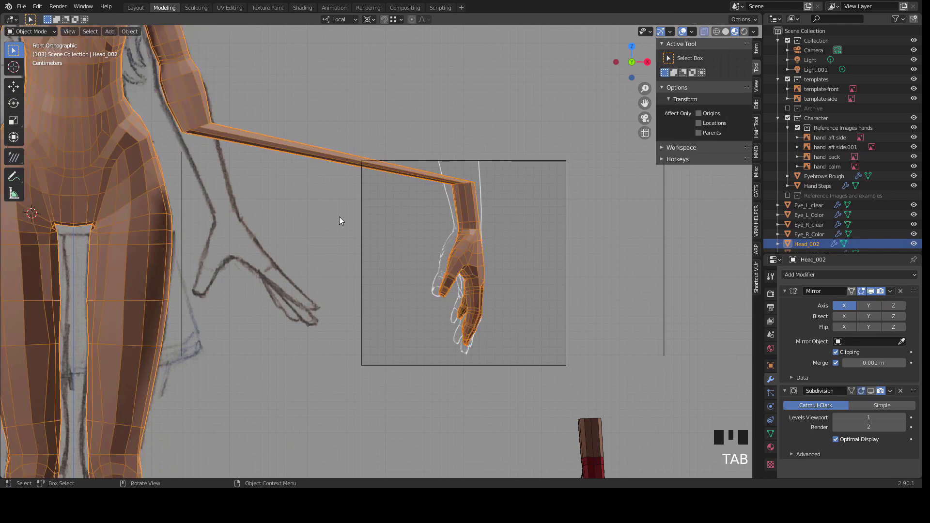
key(Tab)
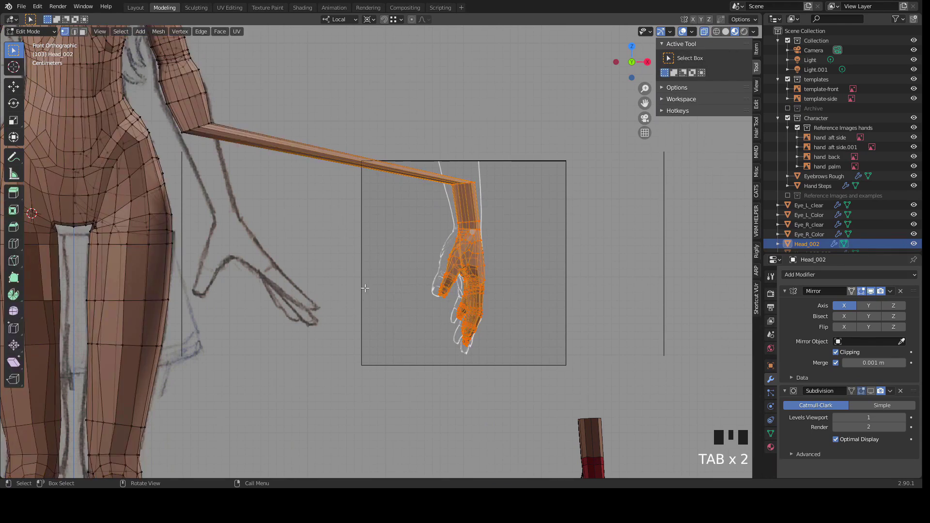
key(3)
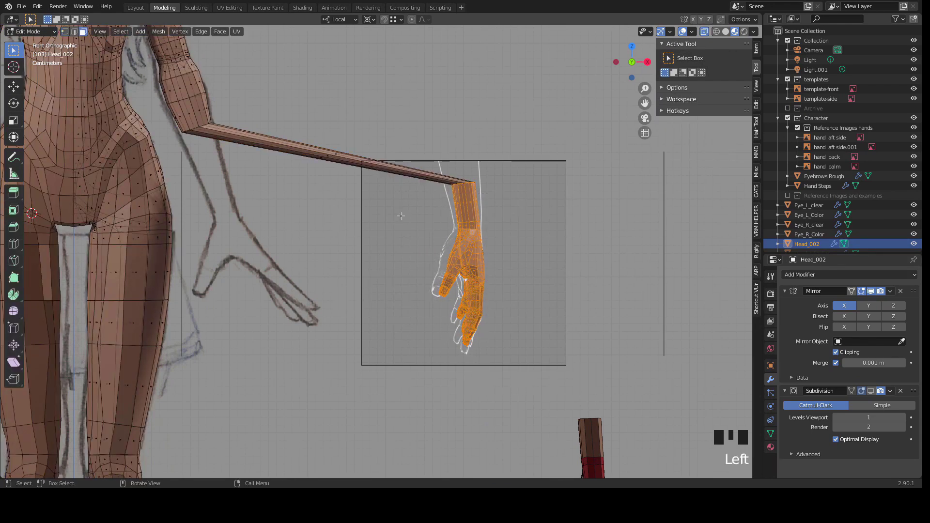
scroll(400, 216, down, 2)
key(shift+d)
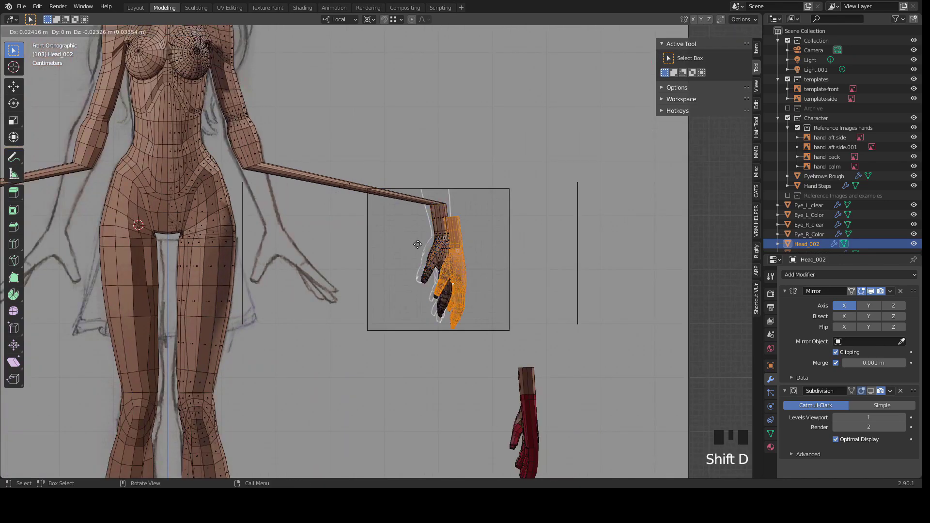
click(484, 246)
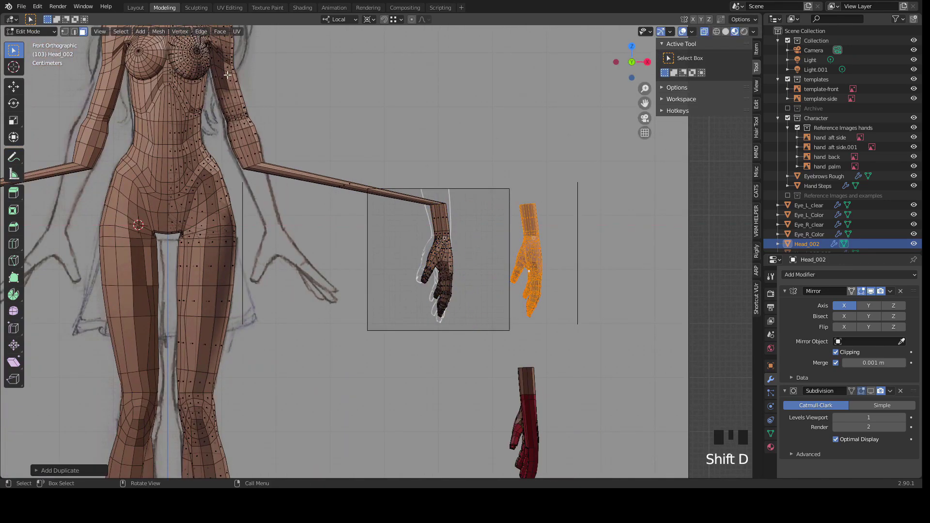
Step: Separate the duplicated hand into its own object and hide that object
click(158, 31)
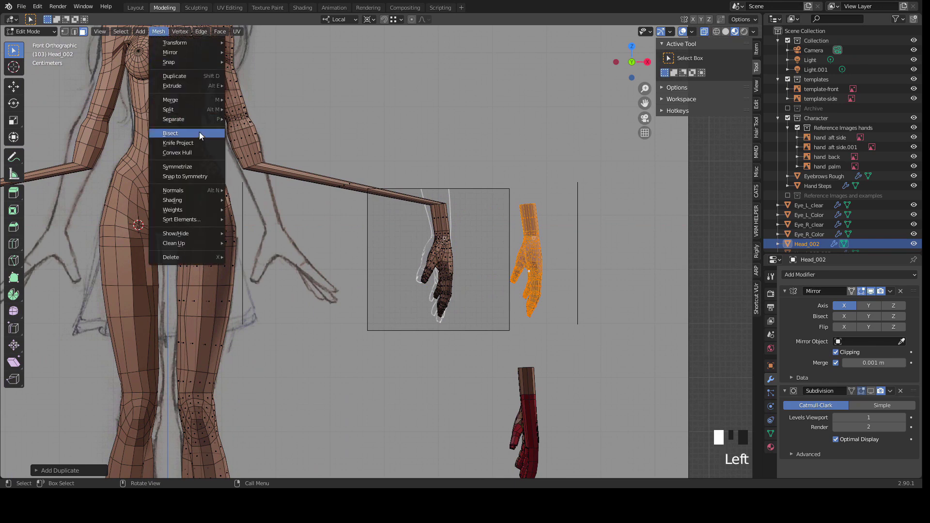
mouse_move(191, 120)
click(257, 119)
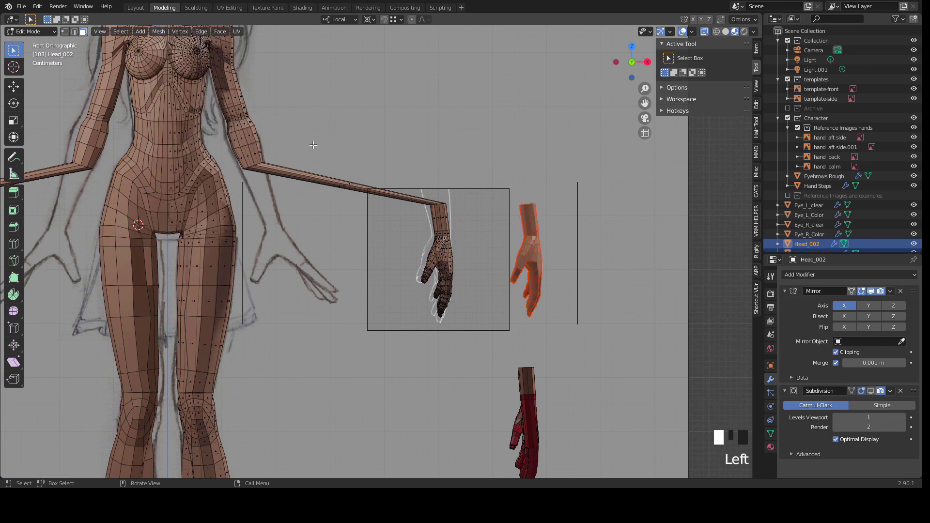
key(Tab)
click(428, 236)
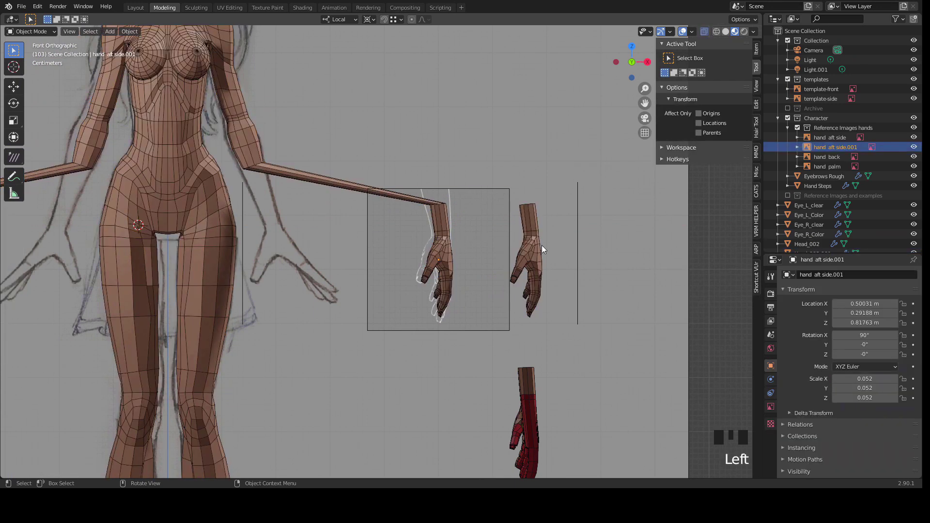
click(528, 245)
key(h)
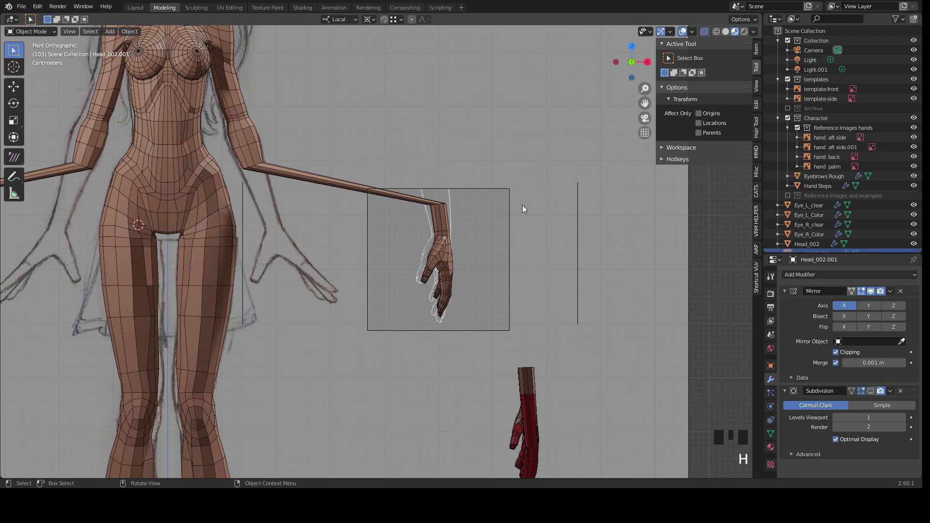
Step: Select the original hand's faces in the body mesh and move them along local X to the character's arm
click(442, 249)
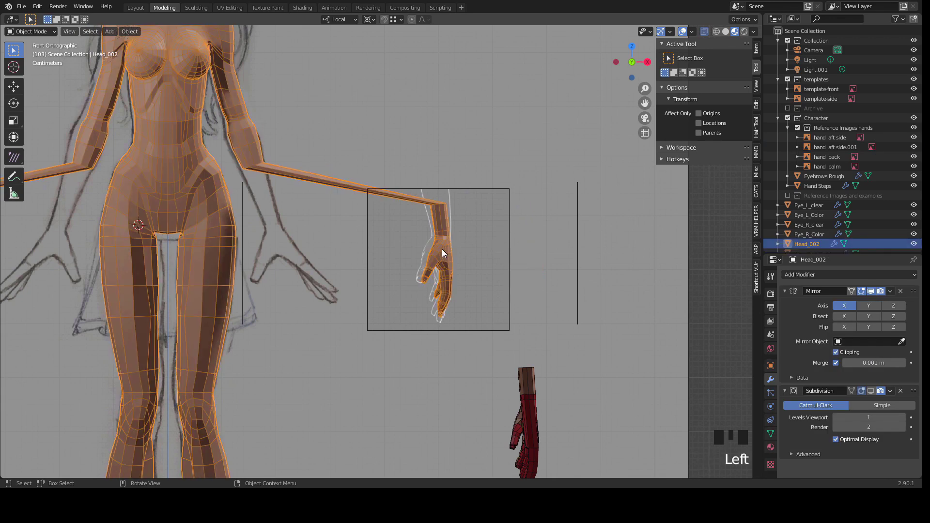
key(Tab)
drag(465, 341, 426, 245)
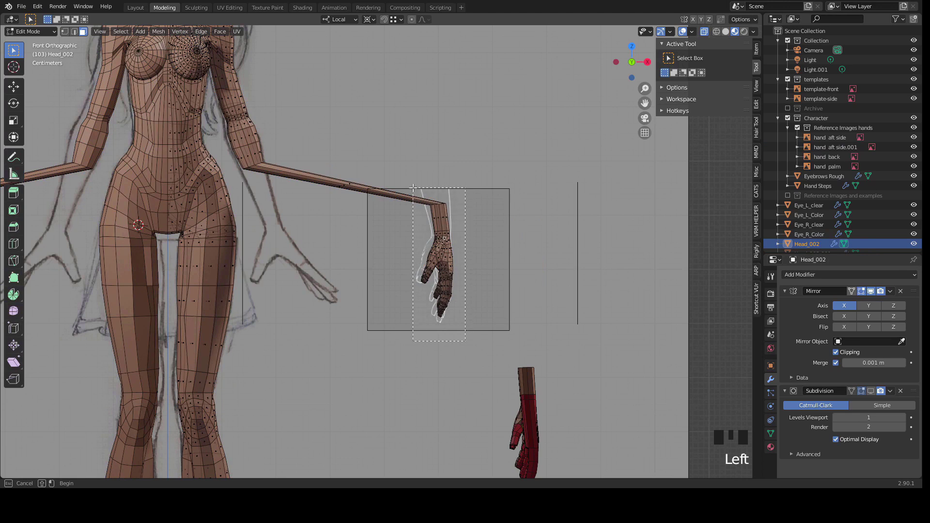
drag(414, 188, 414, 189)
key(g)
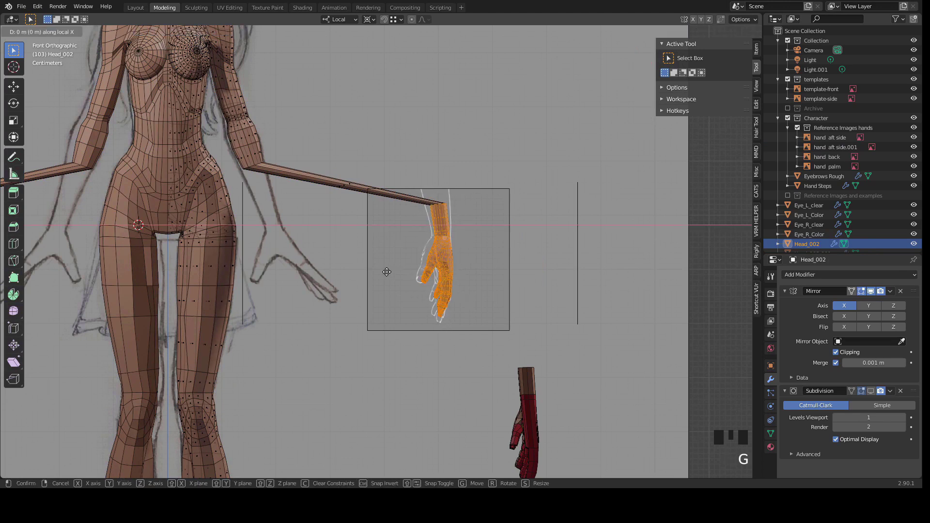
click(221, 295)
Step: Place the 3D Cursor at the start of the hand's forearm section and rotate the selection to follow the arm's angle
shift+middle_drag(257, 233, 258, 241)
scroll(267, 260, up, 3)
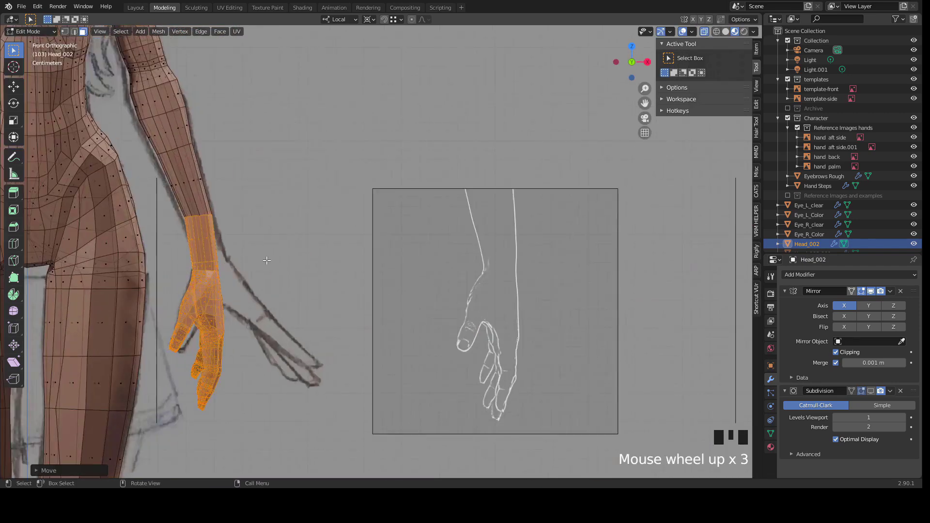
shift+right_click(191, 218)
key(r)
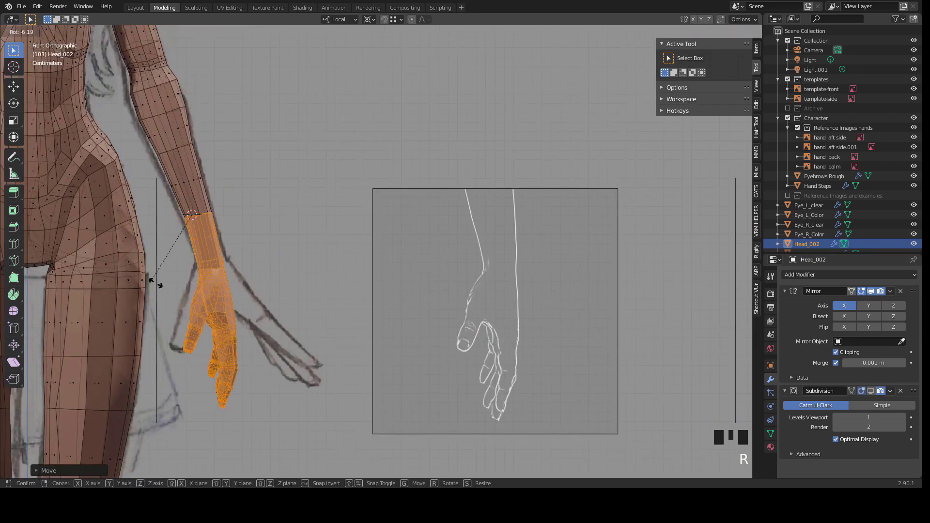
click(155, 290)
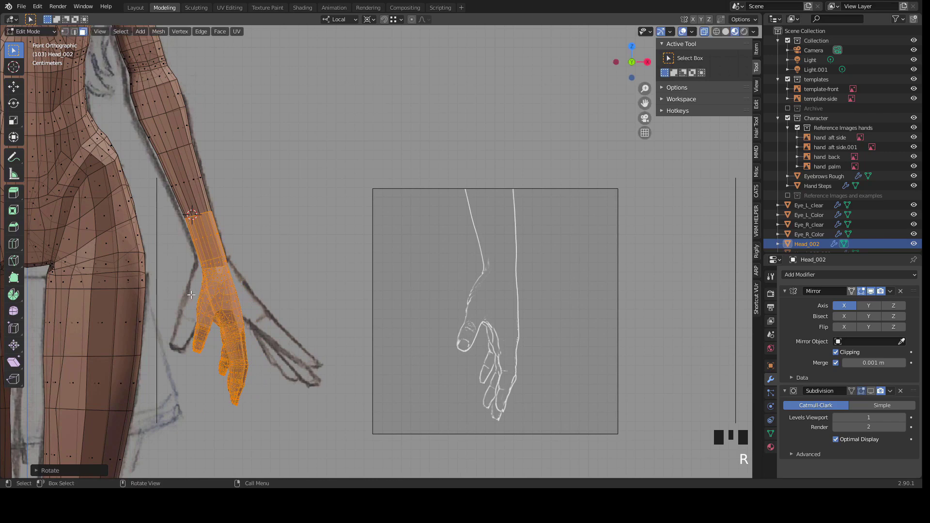
Step: Select the hand from the wrist down and move it about 0.019 m up the forearm toward the elbow
shift+middle_drag(155, 290, 218, 311)
scroll(233, 309, down, 1)
key(alt+z)
scroll(240, 307, down, 2)
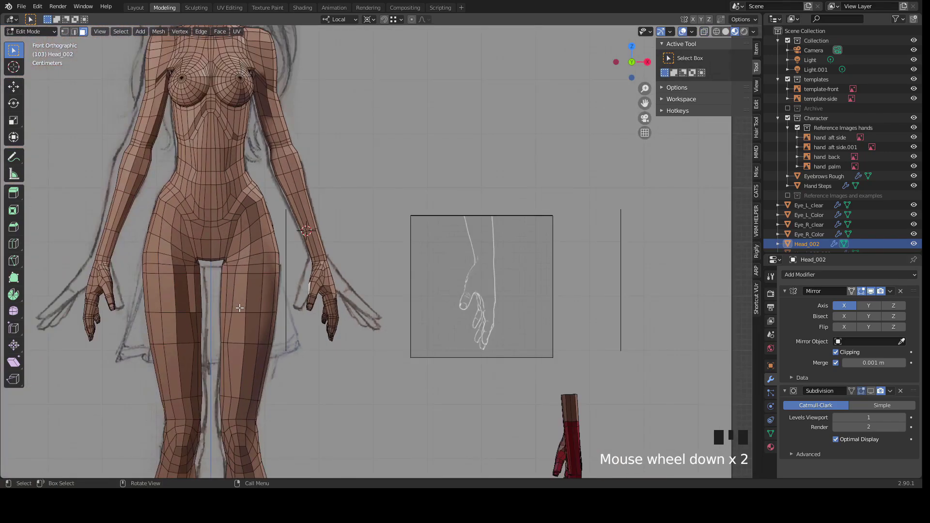
key(Tab)
key(Tab)
click(307, 277)
key(alt+z)
key(g)
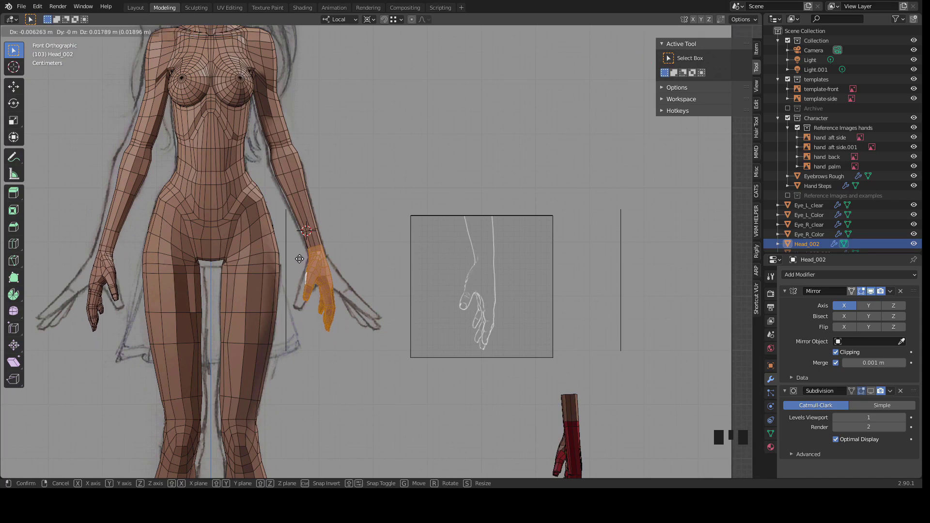
click(299, 259)
scroll(334, 291, down, 2)
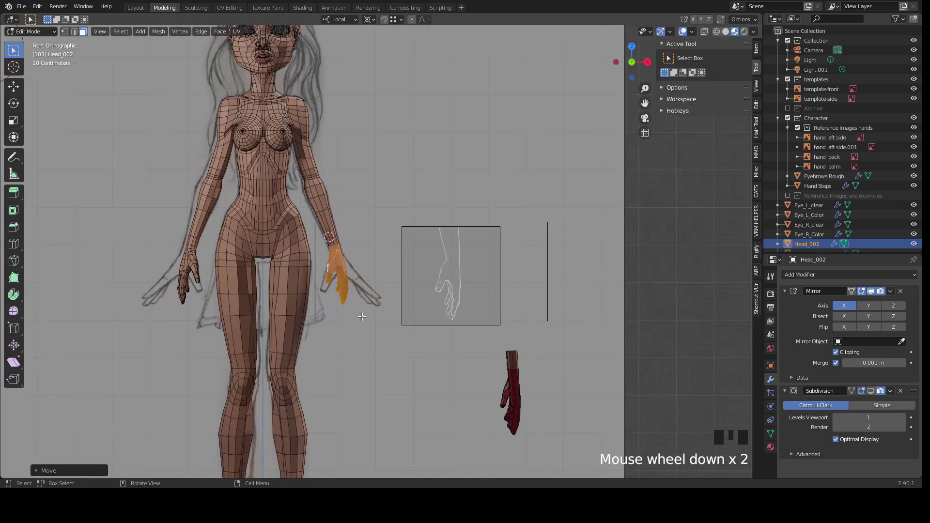
Step: Return to Object Mode, disable the Reference Images hands collection, and hide the Hand Steps object
click(357, 262)
mouse_move(356, 261)
middle_down()
mouse_move(350, 254)
mouse_move(262, 269)
mouse_move(214, 265)
mouse_move(223, 257)
mouse_move(218, 284)
mouse_move(270, 297)
mouse_move(469, 239)
mouse_move(457, 225)
mouse_move(270, 274)
mouse_move(346, 272)
mouse_move(348, 261)
mouse_move(252, 267)
middle_up()
key(Tab)
click(261, 269)
scroll(295, 262, up, 3)
scroll(252, 267, down, 2)
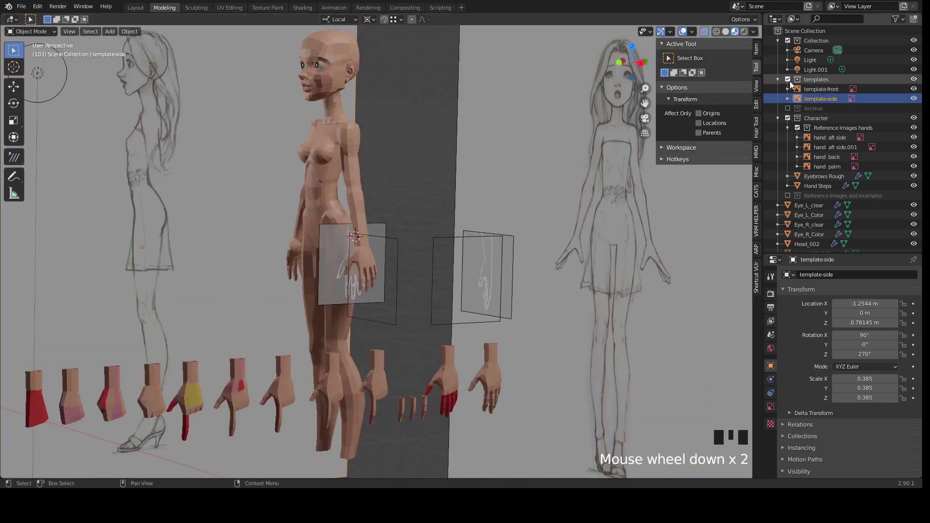
click(797, 127)
click(447, 356)
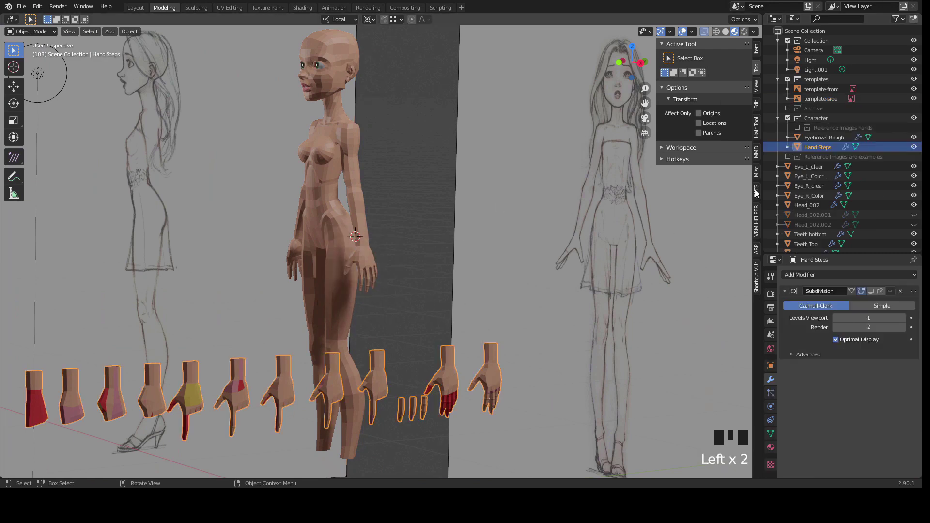
click(913, 147)
Step: In the body mesh, place the 3D Cursor at the elbow and rotate the selected forearm and hand slightly forward in side view
middle_drag(309, 263, 383, 209)
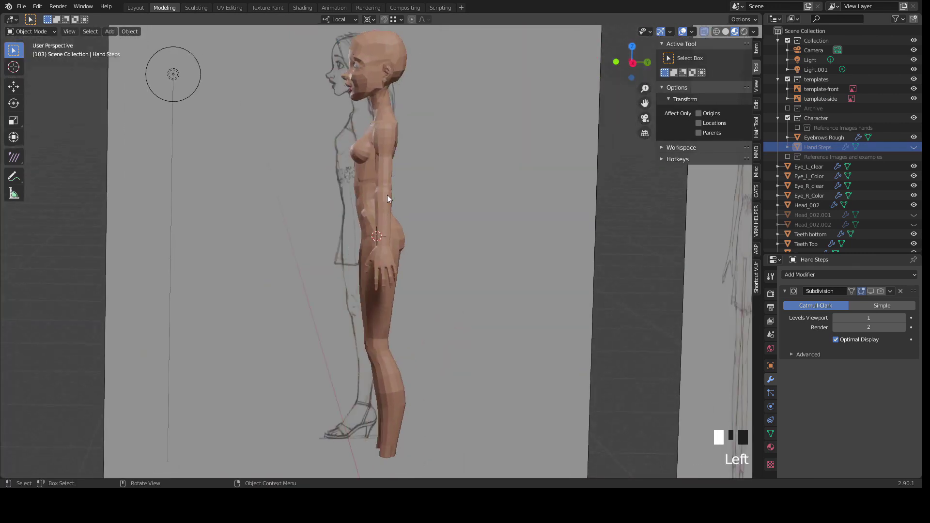
click(388, 195)
click(632, 62)
key(Tab)
mouse_move(452, 223)
middle_down()
mouse_move(436, 228)
mouse_move(339, 203)
mouse_move(276, 235)
mouse_move(266, 259)
mouse_move(290, 261)
middle_up()
scroll(436, 227, up, 3)
key(KP_Decimal)
shift+right_click(604, 71)
click(630, 63)
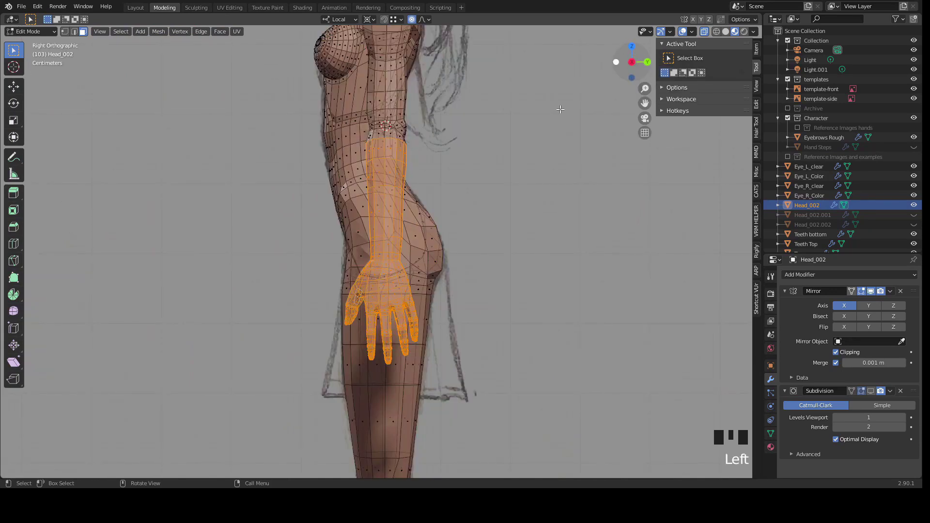
shift+middle_drag(357, 20, 374, 21)
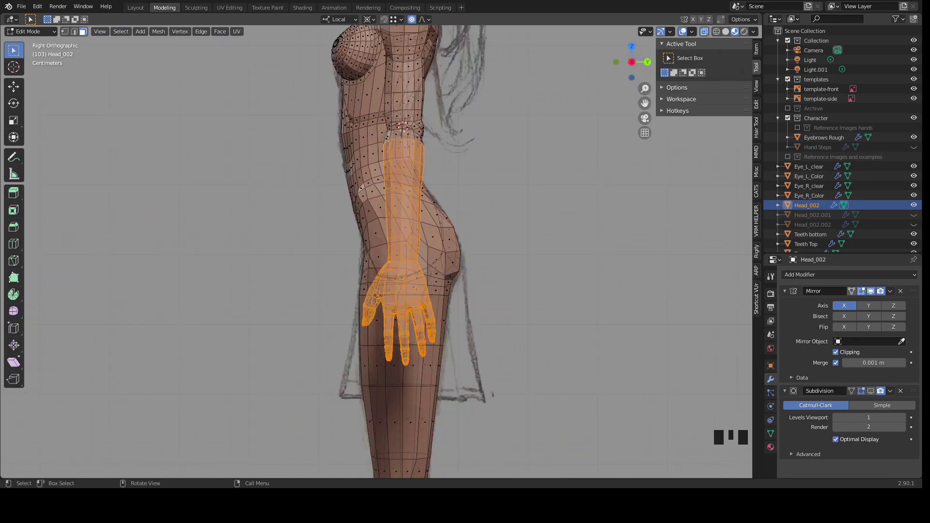
key(r)
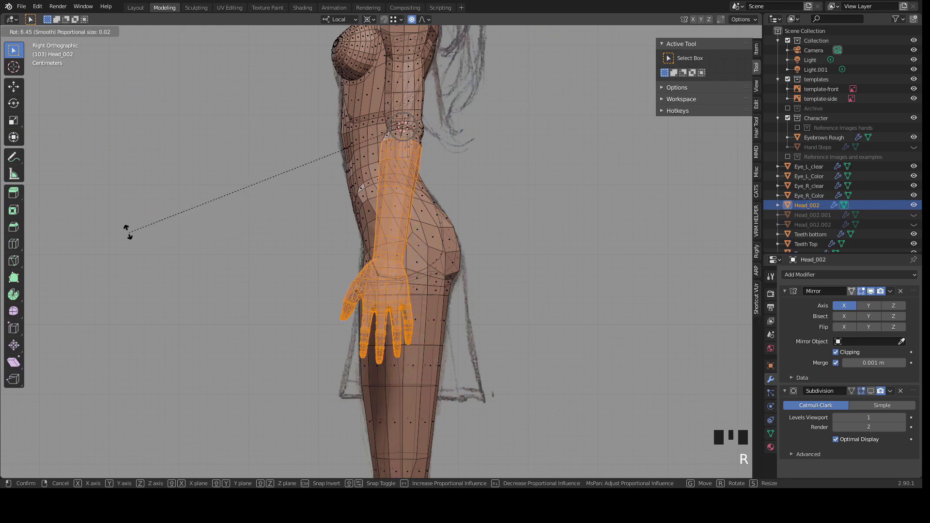
click(121, 227)
scroll(242, 249, down, 2)
Step: Return to Object Mode, select the body mesh and turn off its Subdivision modifier display in the viewport
mouse_move(241, 249)
middle_down()
mouse_move(402, 315)
mouse_move(456, 399)
mouse_move(233, 359)
mouse_move(596, 293)
mouse_move(745, 345)
middle_up()
double_click(388, 285)
scroll(444, 384, down, 5)
key(Tab)
click(596, 293)
click(702, 316)
middle_drag(702, 315, 391, 283)
scroll(316, 274, down, 2)
click(391, 283)
click(879, 391)
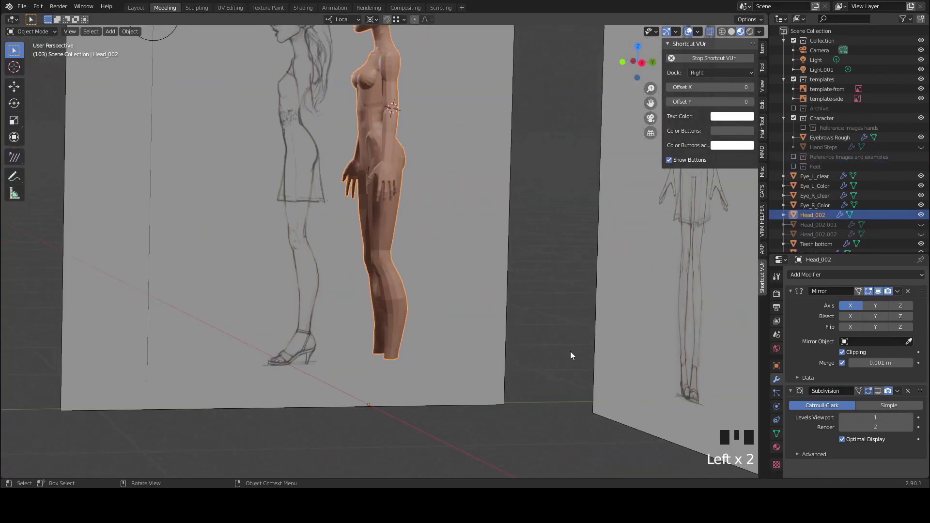
Step: Enable the Feet reference collection with the lower leg framed in right orthographic view
click(640, 63)
mouse_move(446, 304)
shift+middle_down()
mouse_move(454, 272)
mouse_move(388, 297)
mouse_move(434, 281)
shift+middle_up()
scroll(492, 252, up, 6)
scroll(389, 301, up, 2)
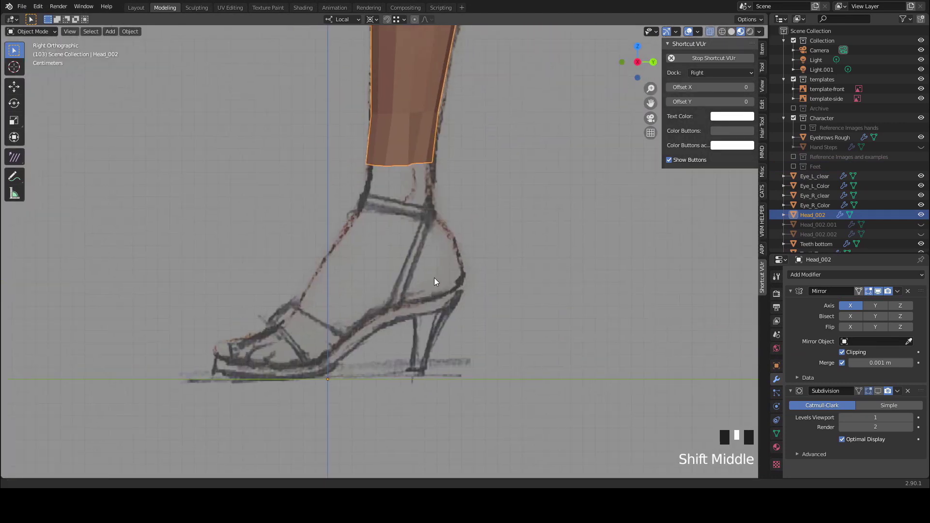
click(793, 167)
Step: Examine how the side and top foot reference drawings line up with the lower leg
scroll(469, 228, down, 1)
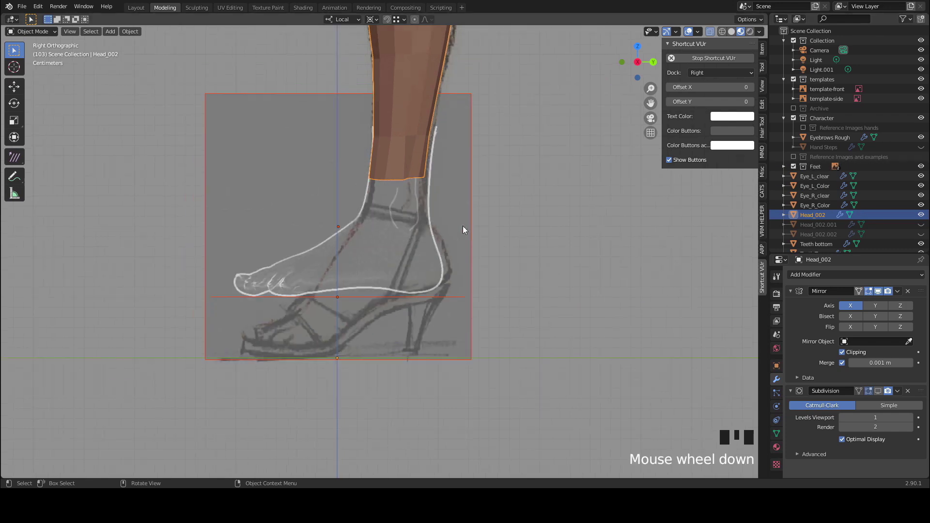
middle_drag(469, 228, 475, 262)
scroll(403, 374, down, 2)
middle_drag(232, 312, 283, 251)
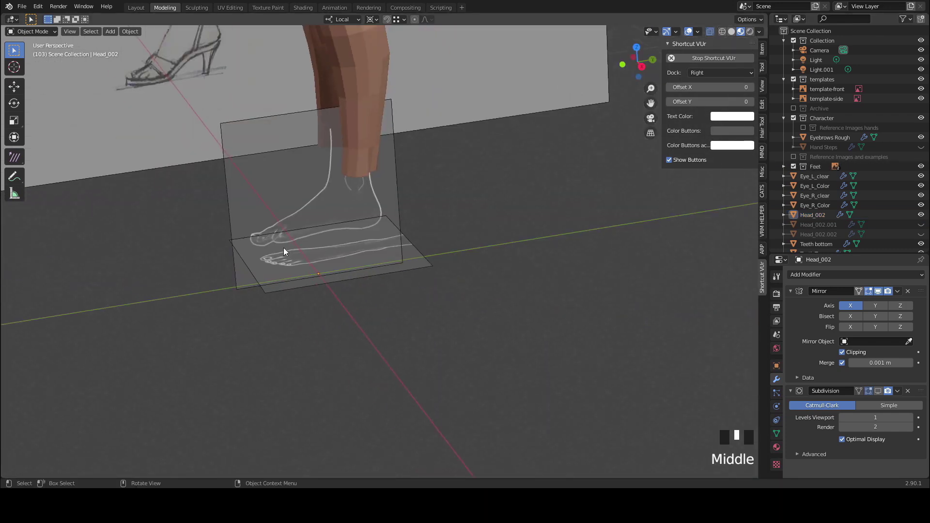
middle_drag(330, 328, 365, 308)
click(638, 63)
scroll(384, 249, up, 2)
scroll(364, 255, up, 2)
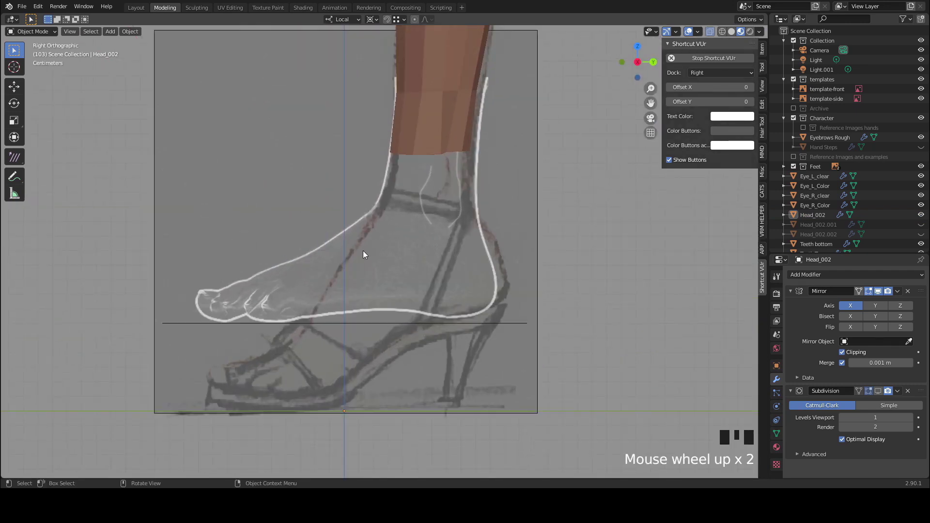
scroll(321, 242, down, 1)
middle_drag(381, 265, 344, 355)
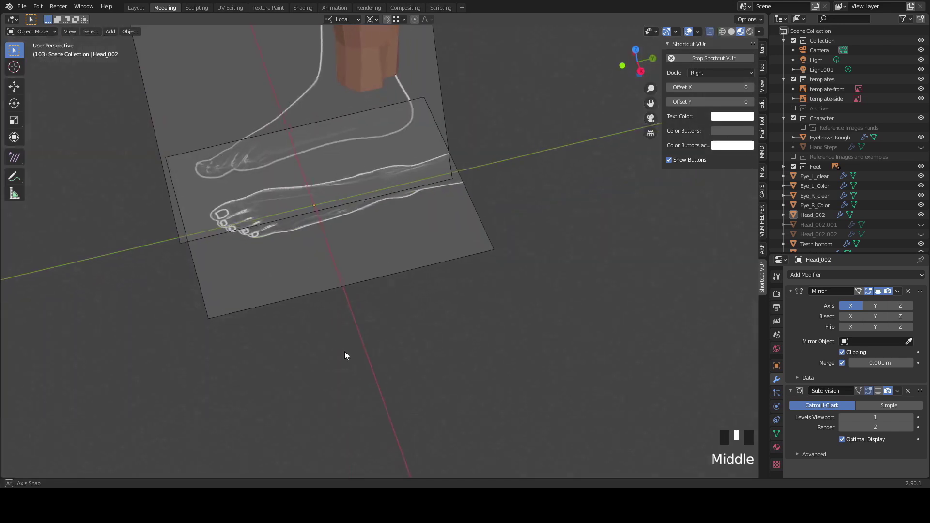
middle_drag(336, 223, 619, 87)
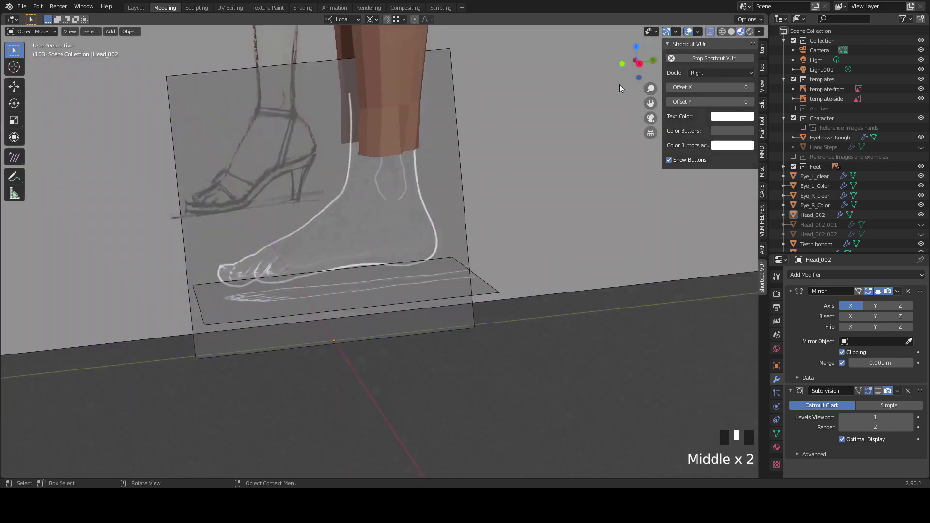
Step: Edit the body mesh and extrude the bottom edge loop of the leg down to the ankle of the side reference
click(637, 63)
click(419, 125)
key(Tab)
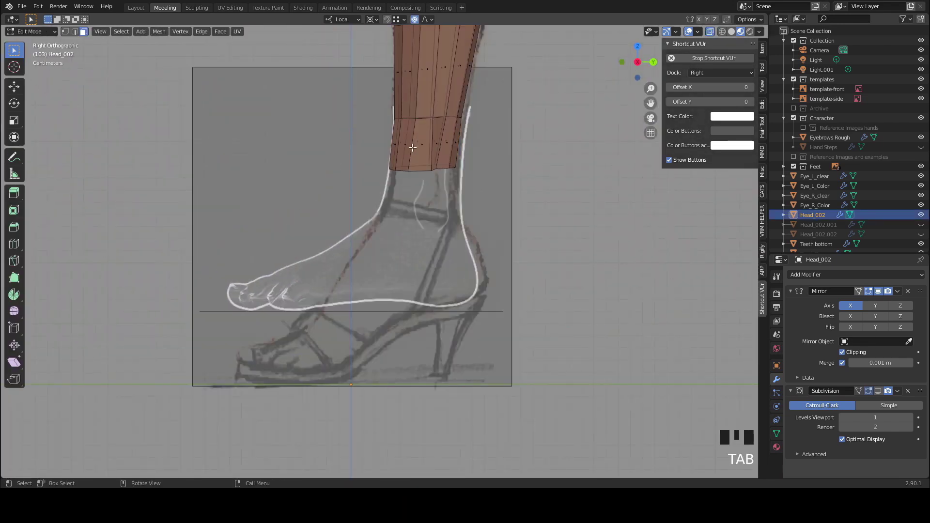
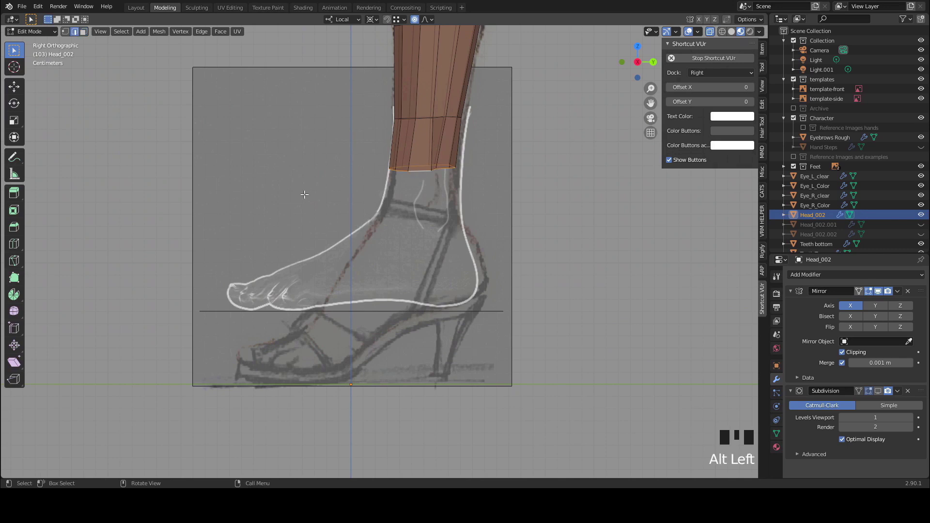
key(s)
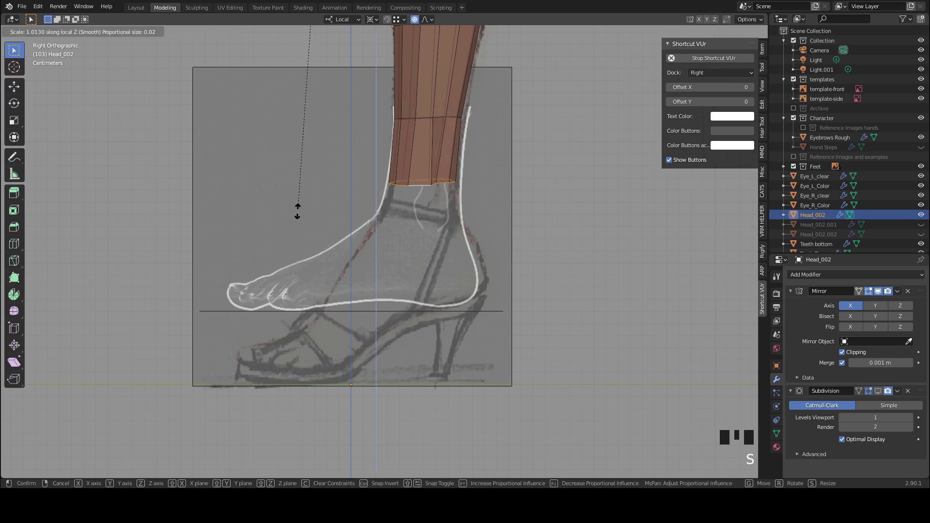
right_click(300, 214)
key(e)
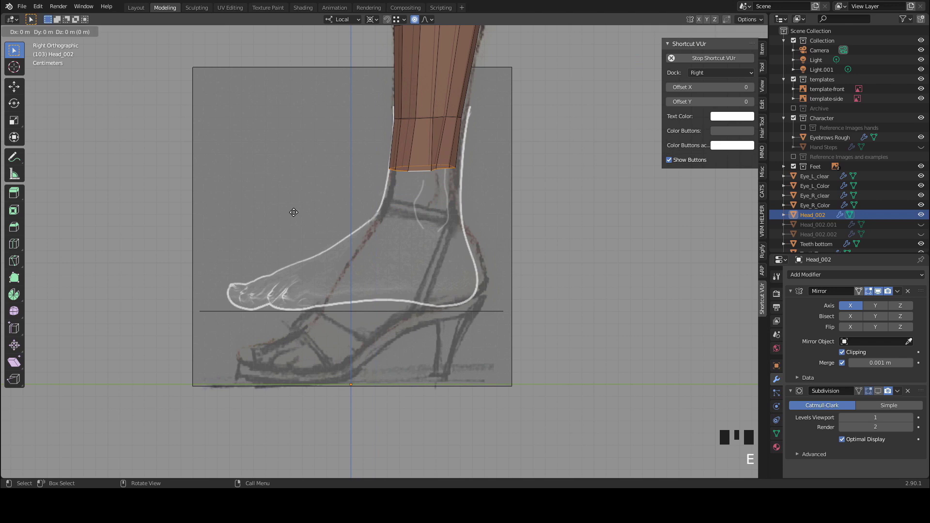
click(283, 255)
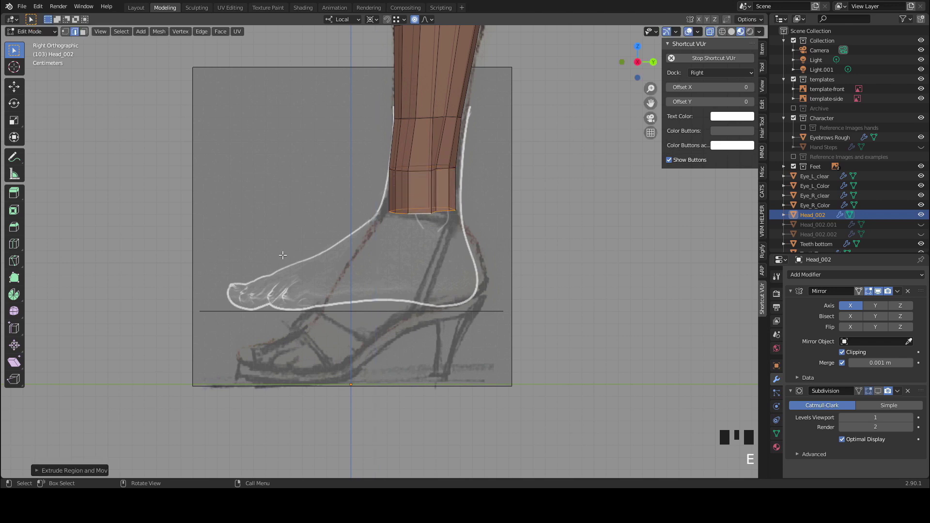
Step: Set the pivot point to Bounding Box Center, then scale and move the ankle loop along local Y to fit the outline
click(376, 20)
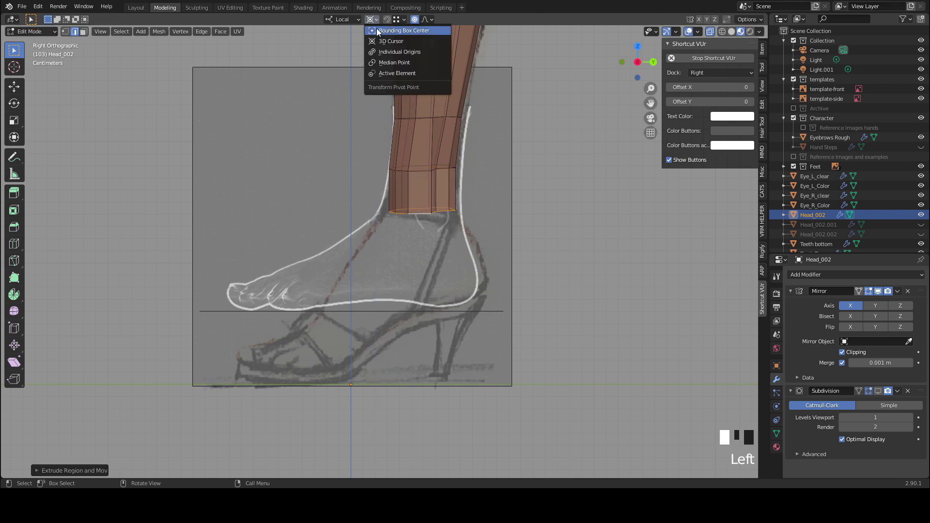
click(390, 30)
key(s)
key(y)
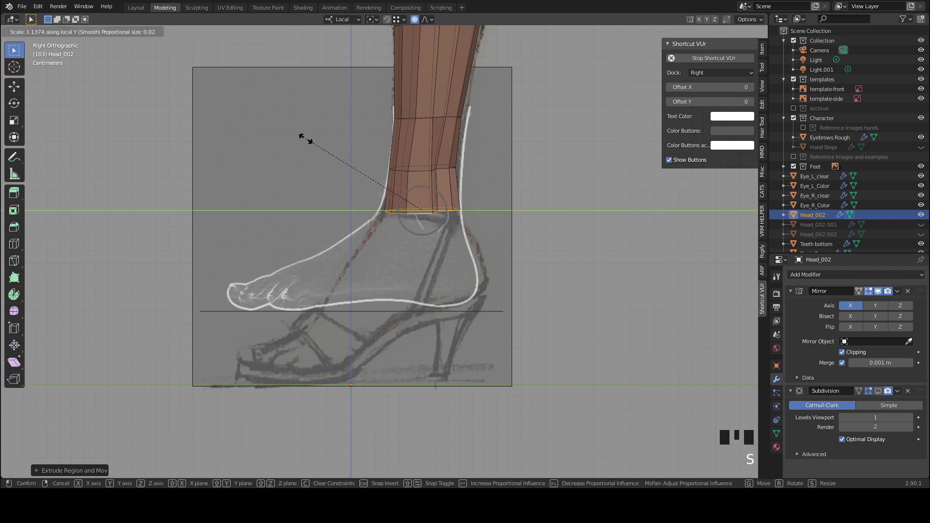
click(305, 140)
key(g)
key(y)
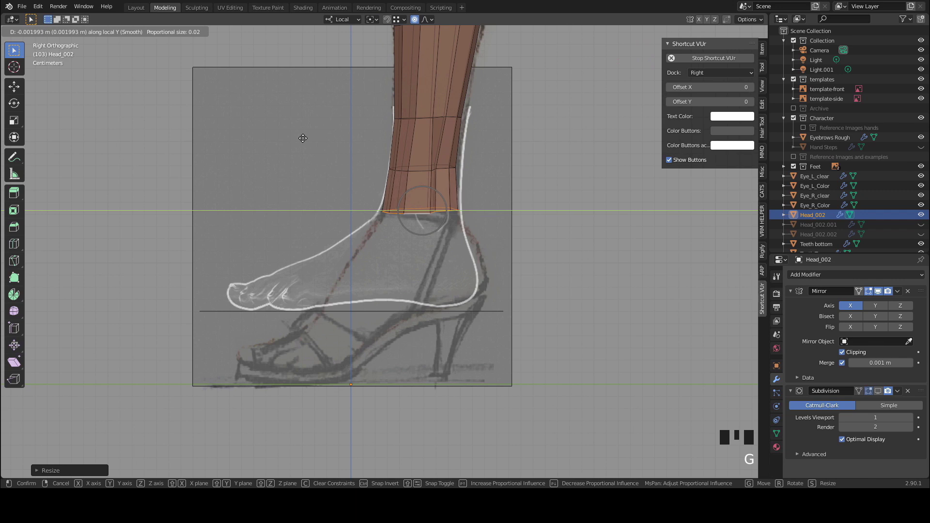
click(301, 139)
Step: Extrude the ankle loop down toward the instep and rotate the new loop to follow the foot's slope
key(e)
click(285, 155)
key(r)
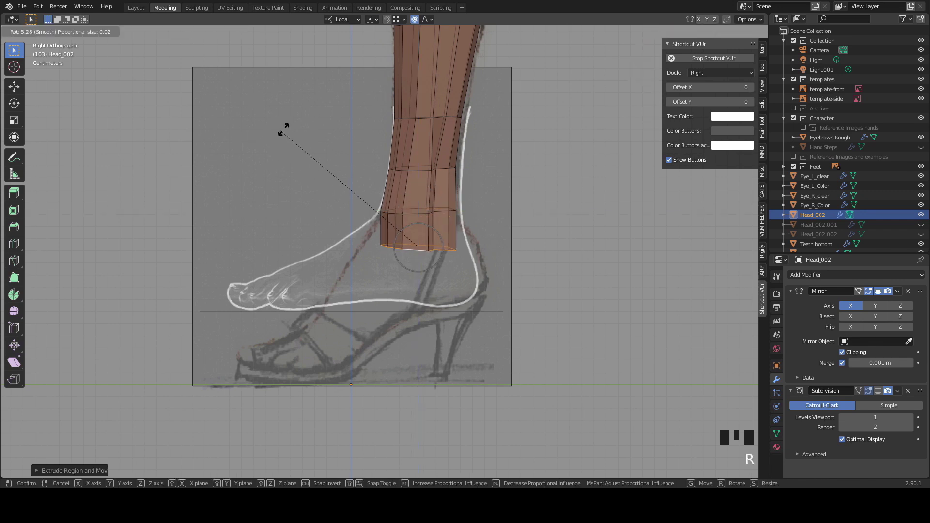
click(296, 126)
Step: Widen the new loop and move it so it spans from the instep to the heel of the side outline
key(s)
key(y)
click(184, 98)
key(g)
click(180, 101)
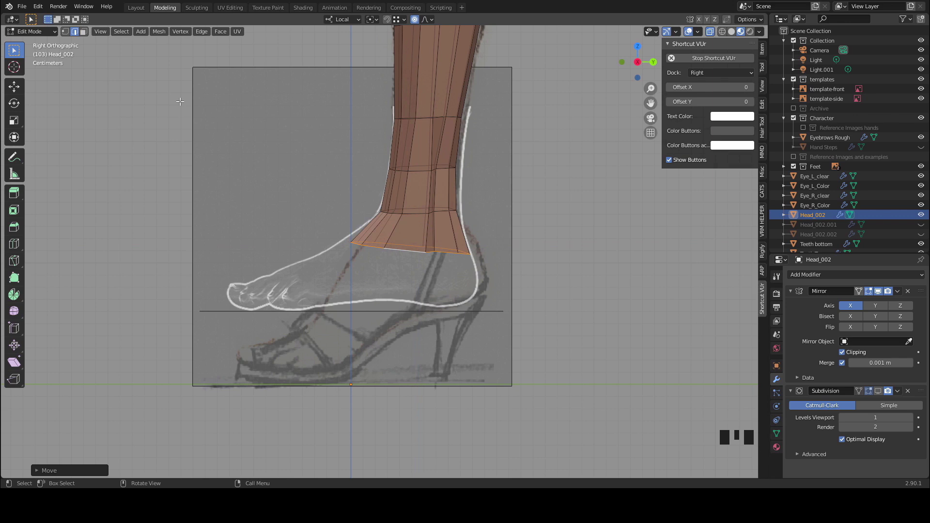
key(s)
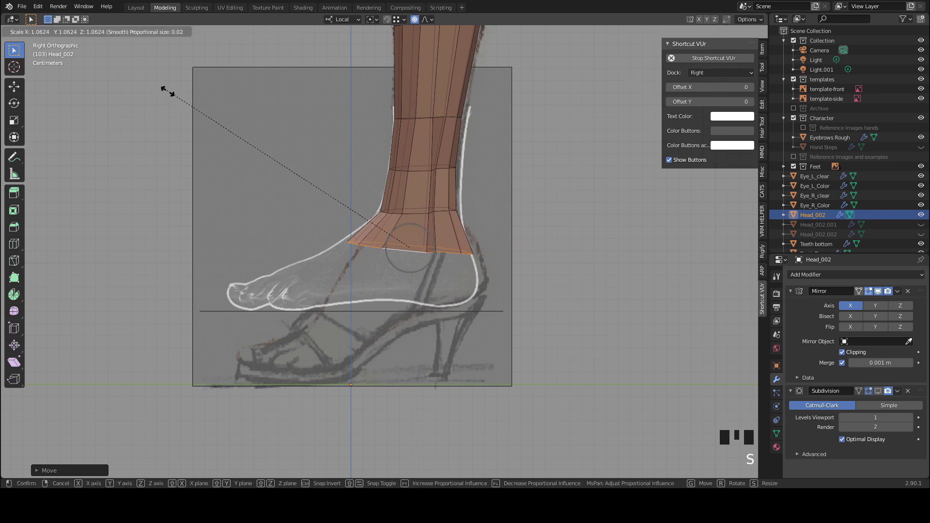
click(169, 92)
key(g)
click(167, 89)
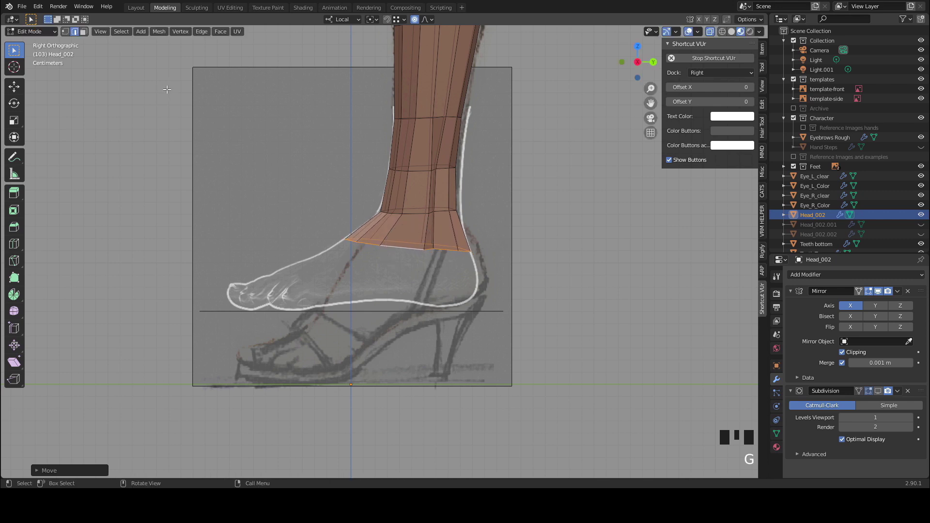
Step: Extrude the loop down to the sole of the foot and scale it flat along the ground line
key(e)
click(180, 155)
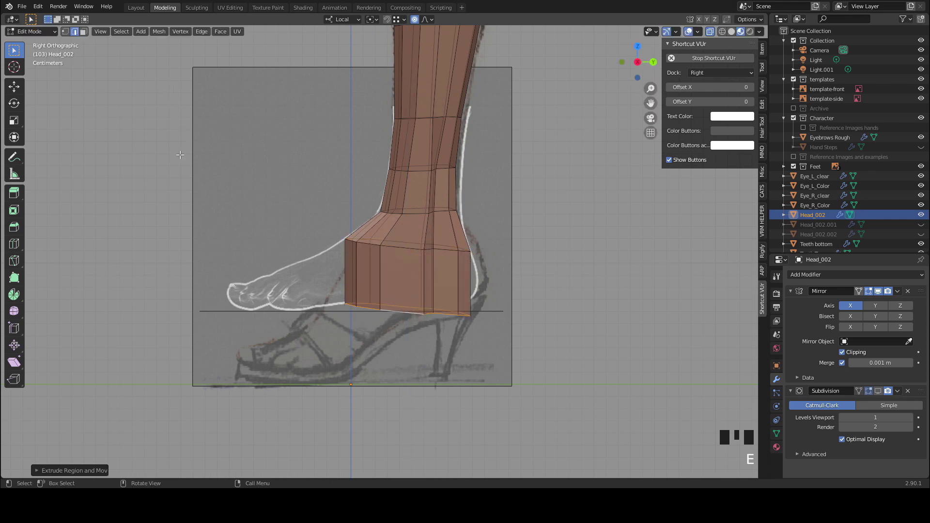
key(s)
click(180, 154)
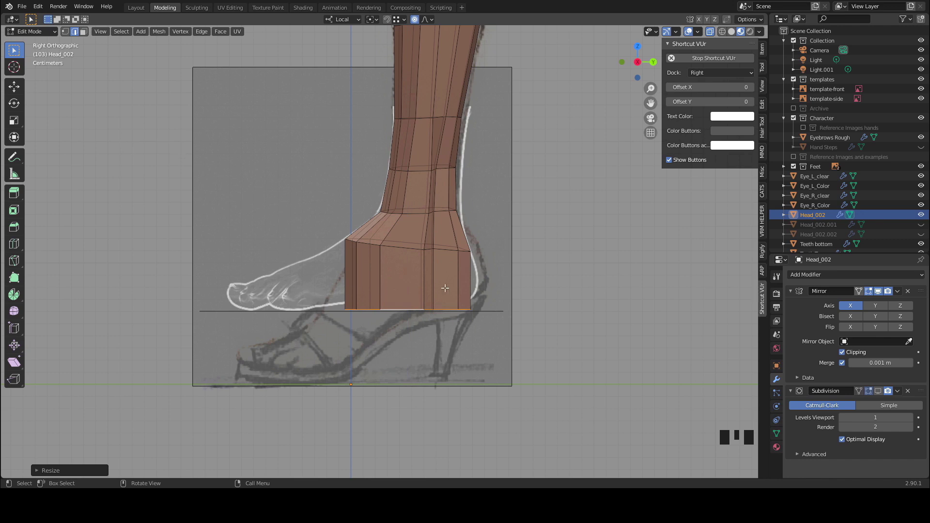
Step: Turn off X-ray and select the row of front faces on the new foot block
middle_drag(267, 249, 315, 290)
key(3)
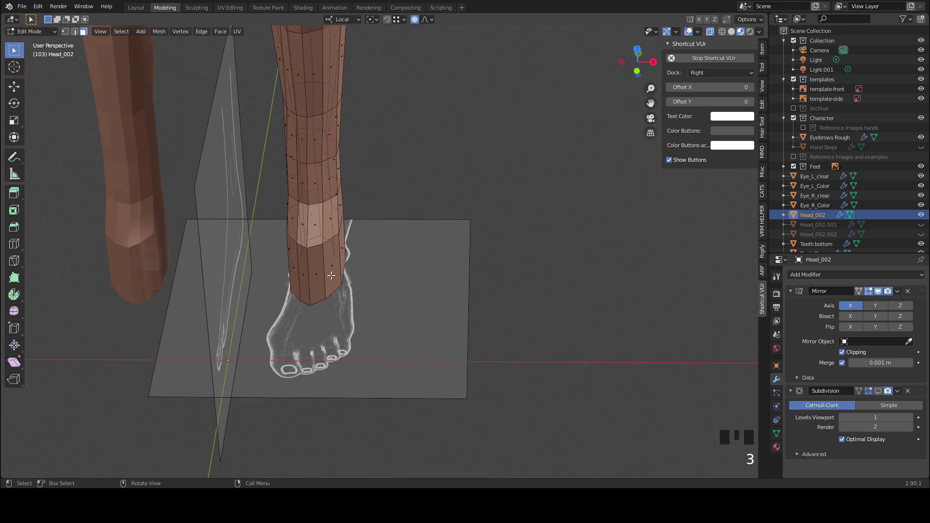
click(333, 267)
key(alt+z)
shift+click(306, 275)
shift+click(305, 275)
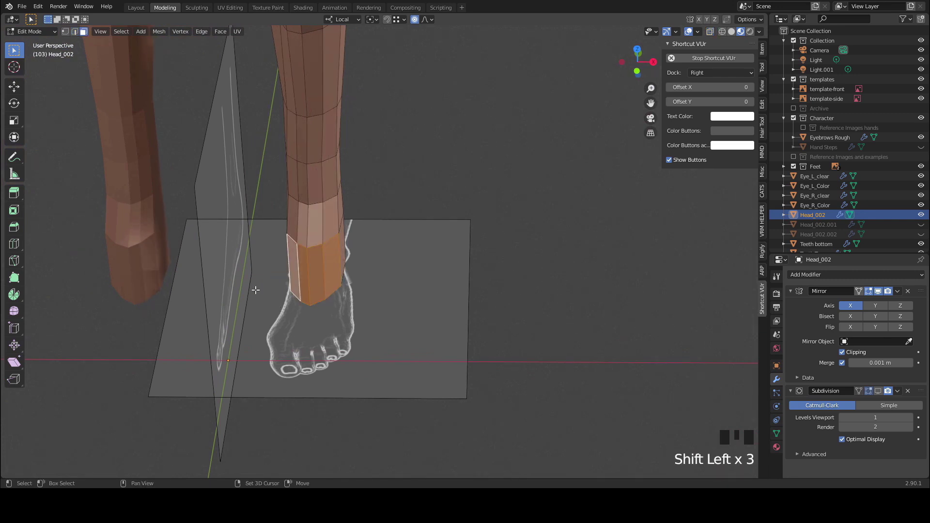
middle_drag(309, 283, 482, 266)
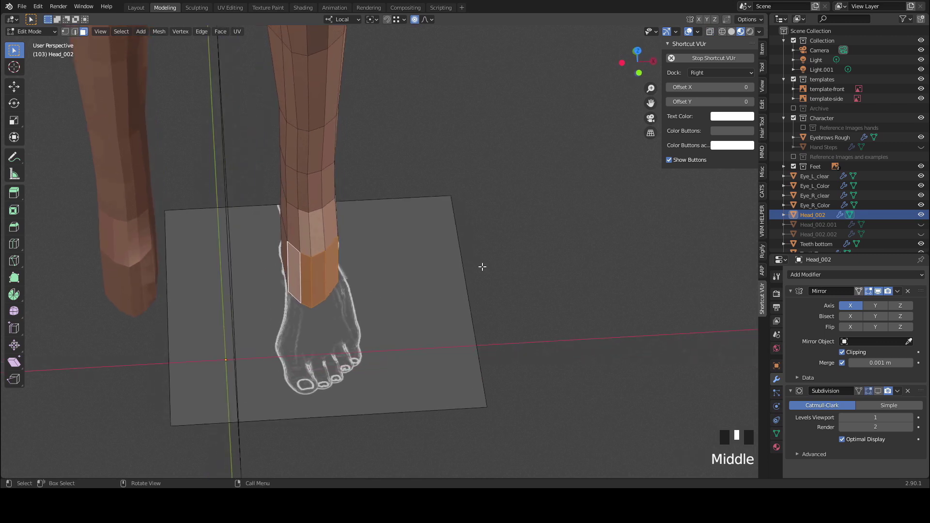
scroll(359, 291, up, 2)
middle_drag(359, 291, 324, 290)
middle_drag(248, 297, 276, 291)
click(277, 290)
ctrl+shift+click(321, 274)
middle_drag(352, 291, 355, 335)
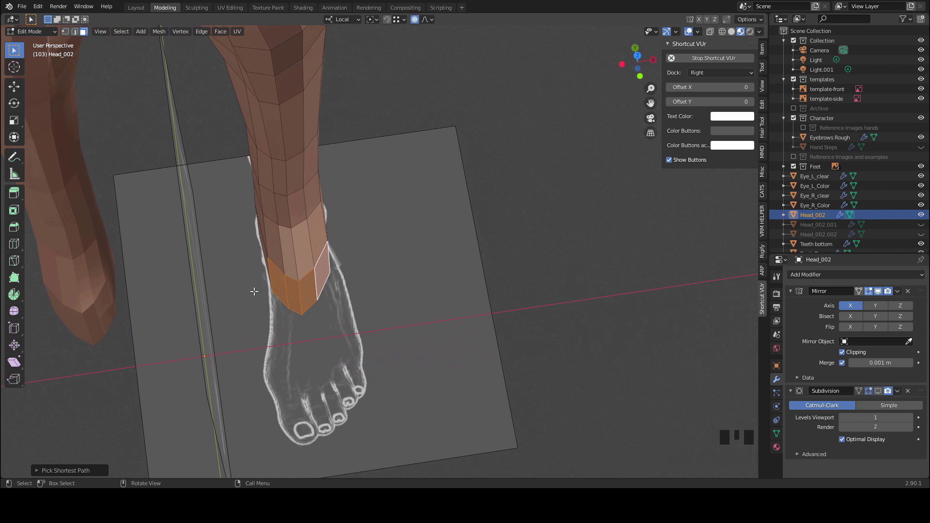
Step: Scale the selected front faces wider along local X and move them to match the top-view foot outline
key(s)
key(x)
key(x)
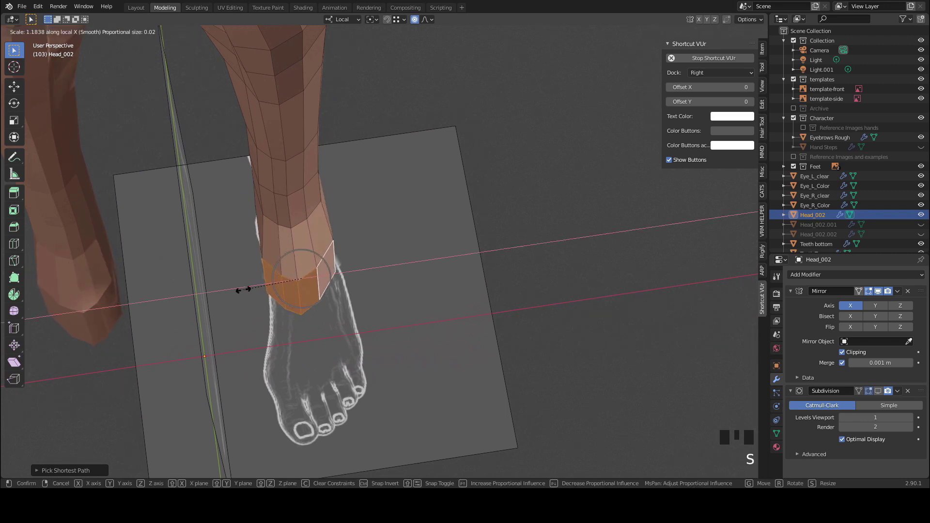
click(248, 289)
key(g)
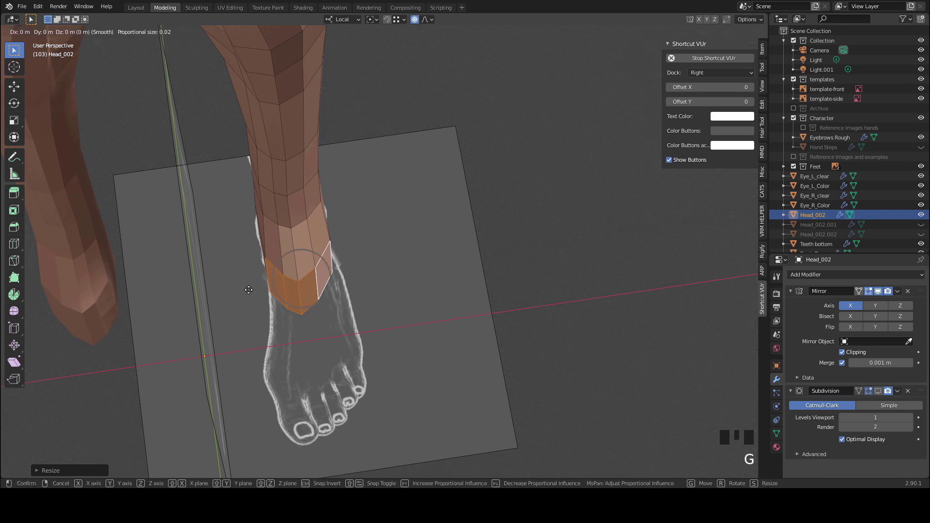
click(250, 290)
key(s)
key(x)
key(x)
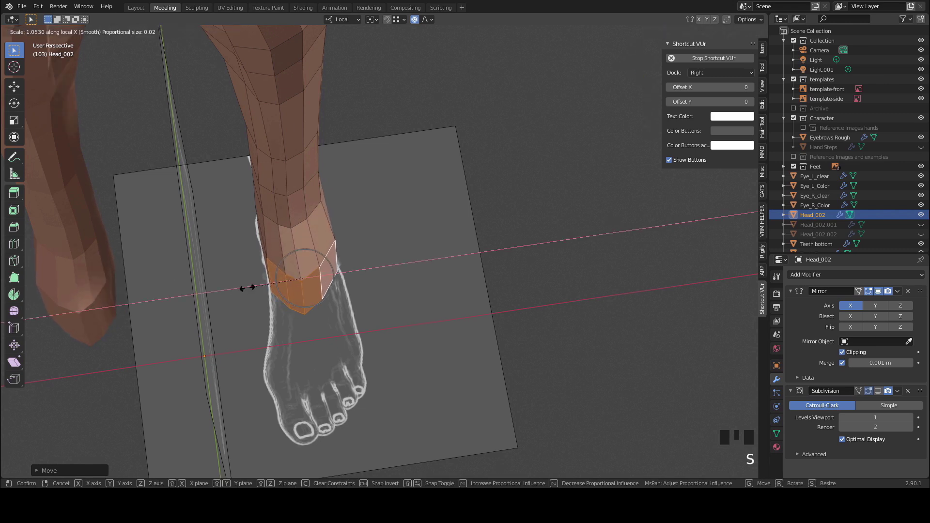
click(247, 289)
Step: Scale the selected front faces along local Y to flatten the front of the foot block
key(s)
key(y)
key(y)
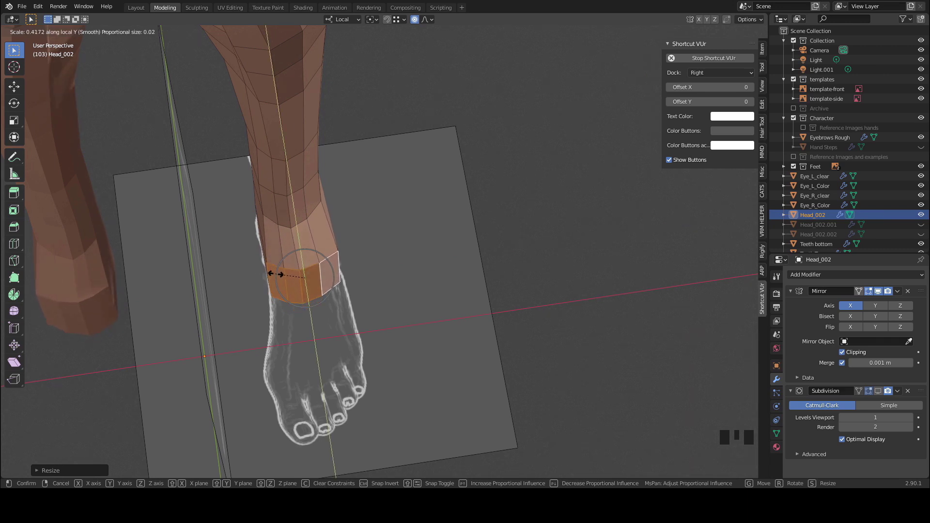
click(376, 306)
middle_drag(376, 306, 397, 242)
middle_drag(460, 203, 595, 132)
click(642, 62)
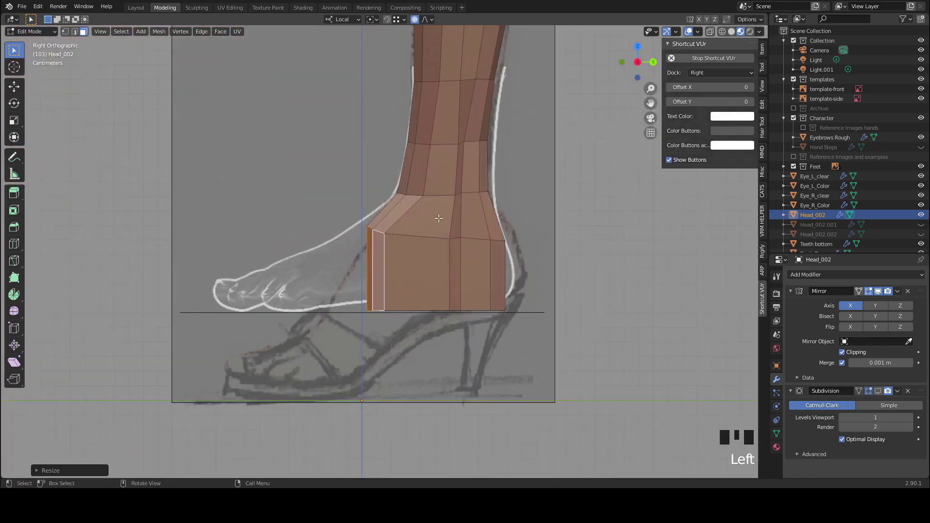
shift+middle_drag(318, 293, 327, 270)
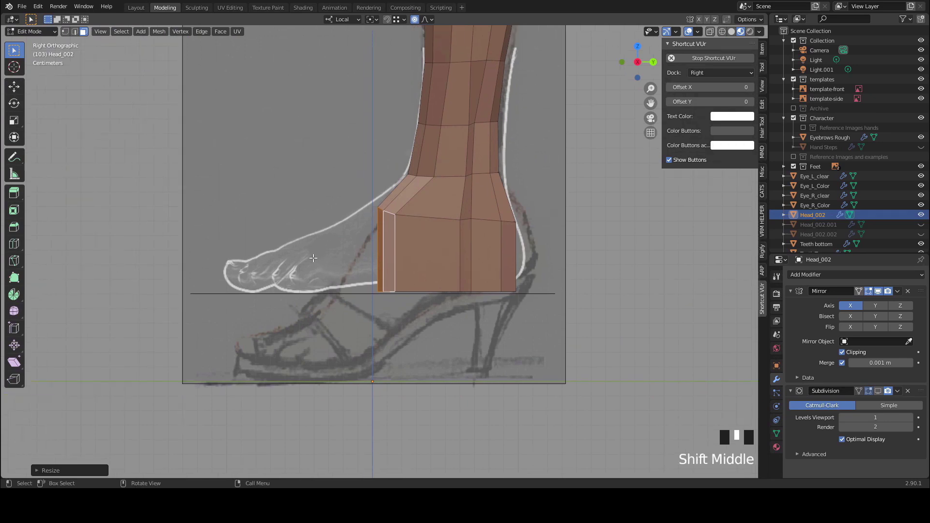
Step: Extrude the selected front faces of the foot block forward toward the toes
key(e)
click(253, 260)
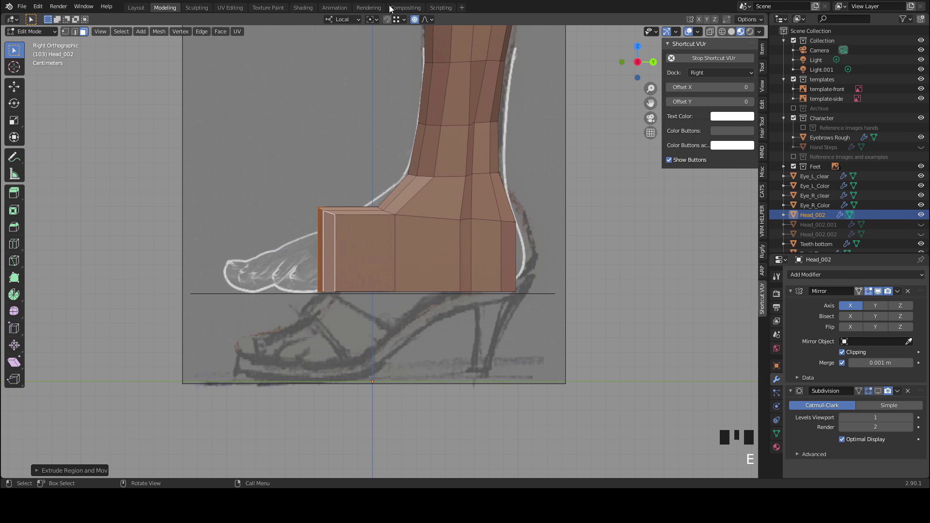
Step: Turn on snapping, pivot on the 3D cursor placed at the sole, and scale the front faces by about 0.63 along local Z
click(370, 20)
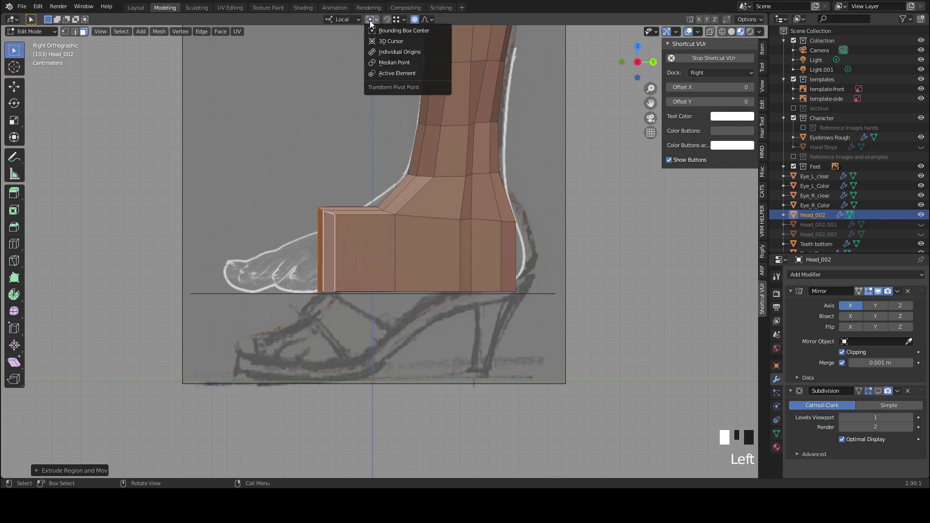
click(386, 41)
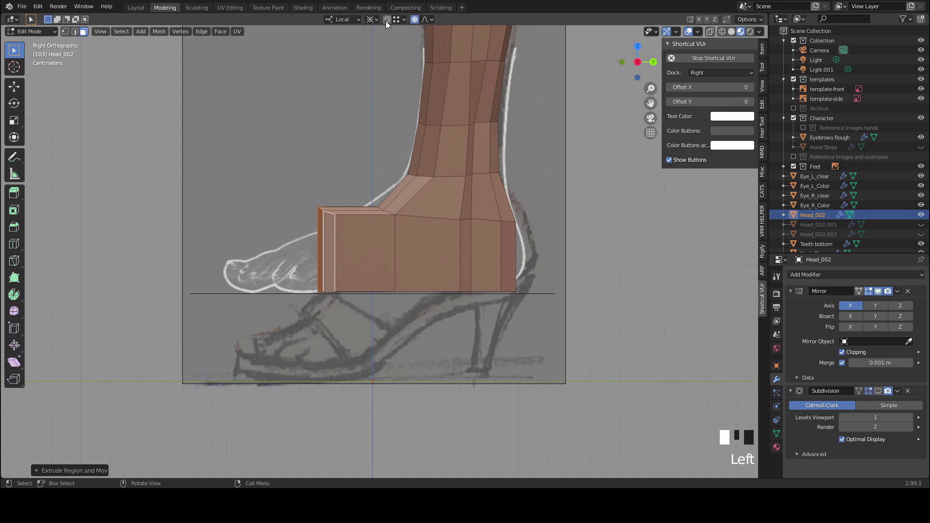
click(386, 19)
shift+right_drag(349, 274, 338, 287)
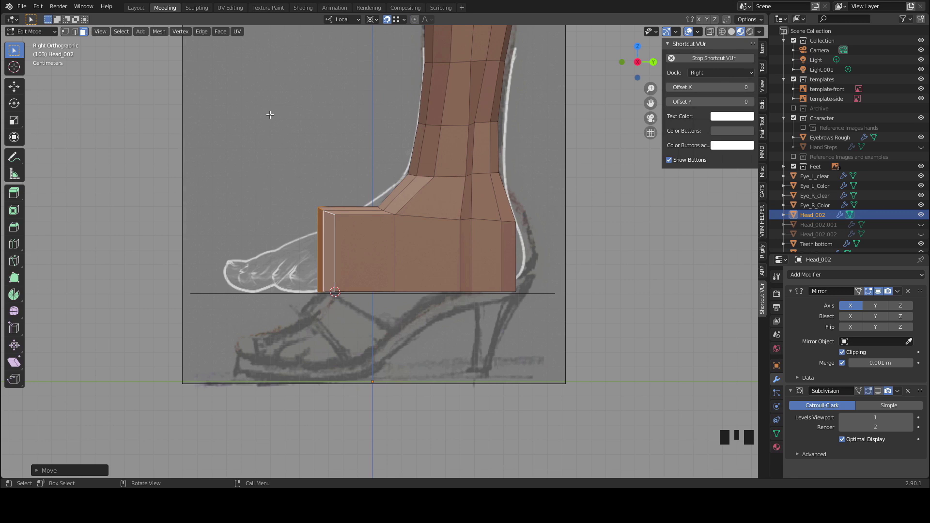
key(s)
key(z)
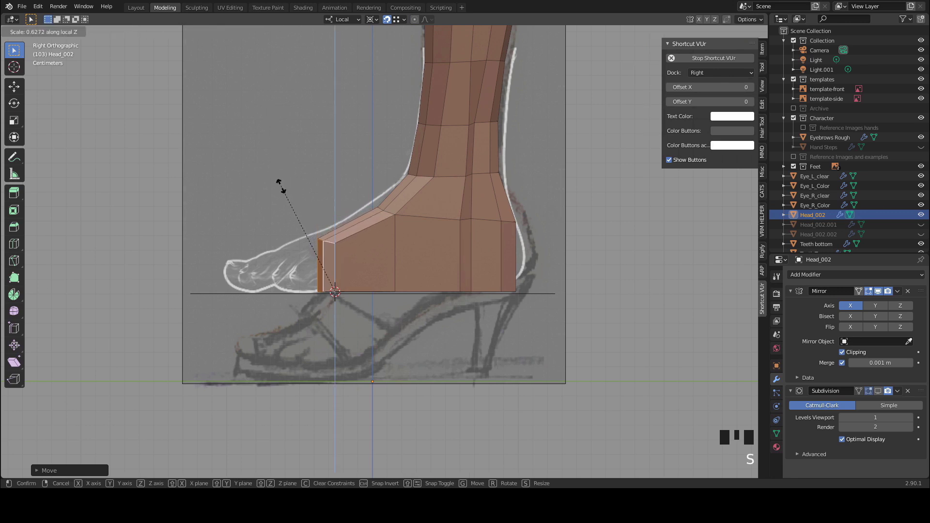
click(280, 188)
Step: Reposition the 3D cursor at the front of the foot and widen the front faces by about 1.18 along local X
scroll(276, 208, down, 2)
middle_drag(277, 207, 335, 278)
shift+right_drag(335, 278, 309, 280)
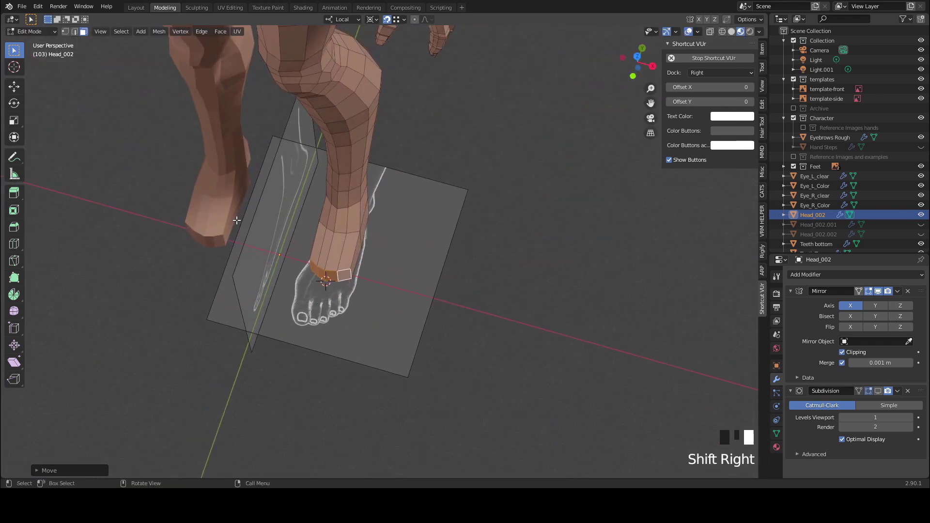
key(s)
key(x)
key(x)
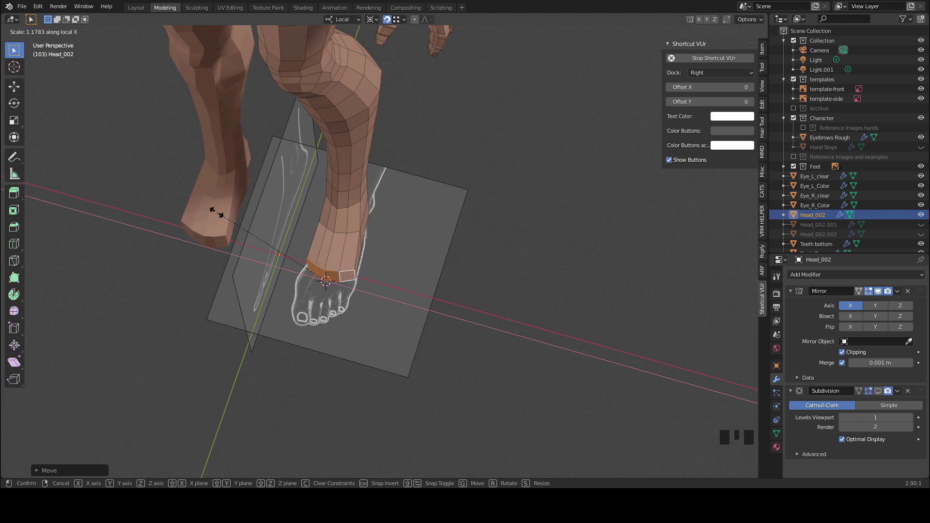
click(326, 281)
Step: Select the face on the inner side of the foot and extrude it outward to meet the reference outline
middle_drag(326, 281, 269, 295)
scroll(262, 252, up, 2)
click(319, 306)
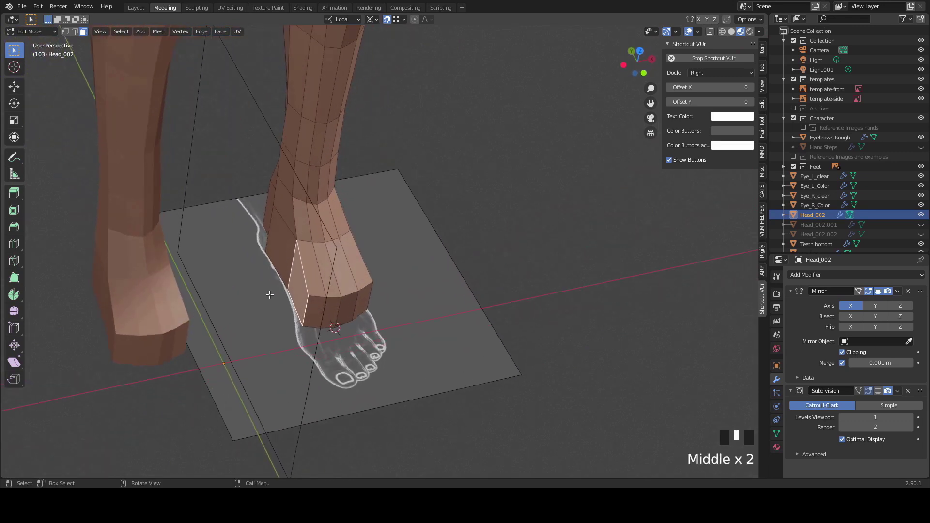
key(e)
click(179, 291)
middle_drag(179, 290, 264, 294)
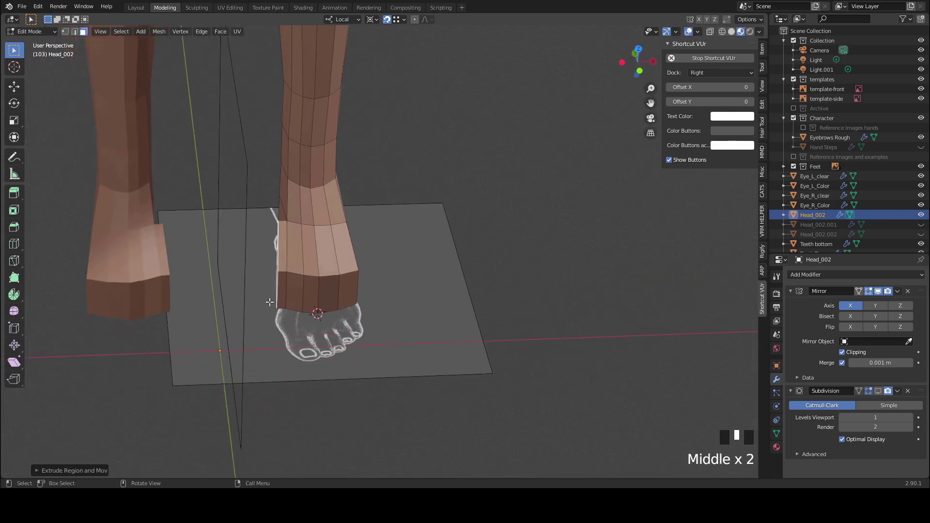
Step: Select the five front faces, extrude them toward the toes and scale them by about 0.84 along local Z to follow the side reference
key(3)
click(283, 292)
shift+click(296, 293)
shift+click(311, 293)
shift+click(328, 294)
shift+click(349, 290)
middle_drag(332, 294, 338, 314)
middle_drag(393, 273, 530, 167)
click(647, 72)
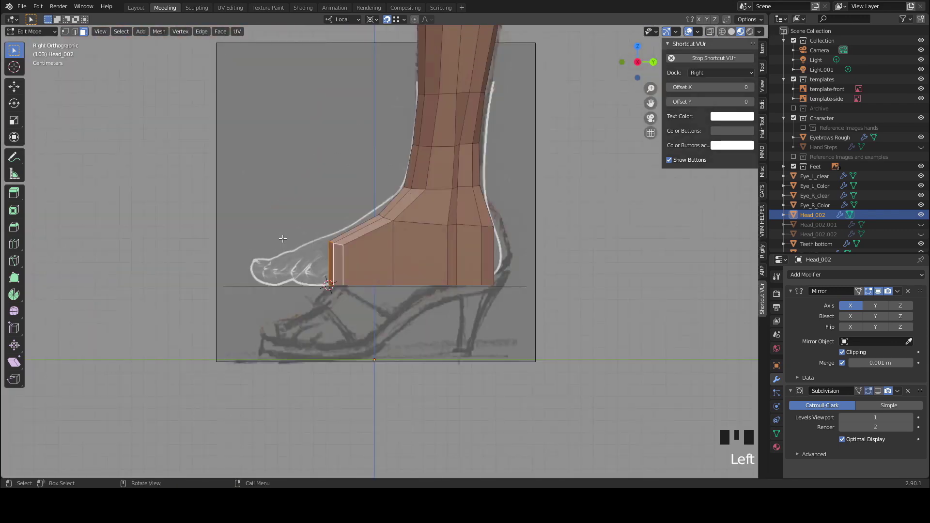
scroll(287, 224, up, 3)
key(e)
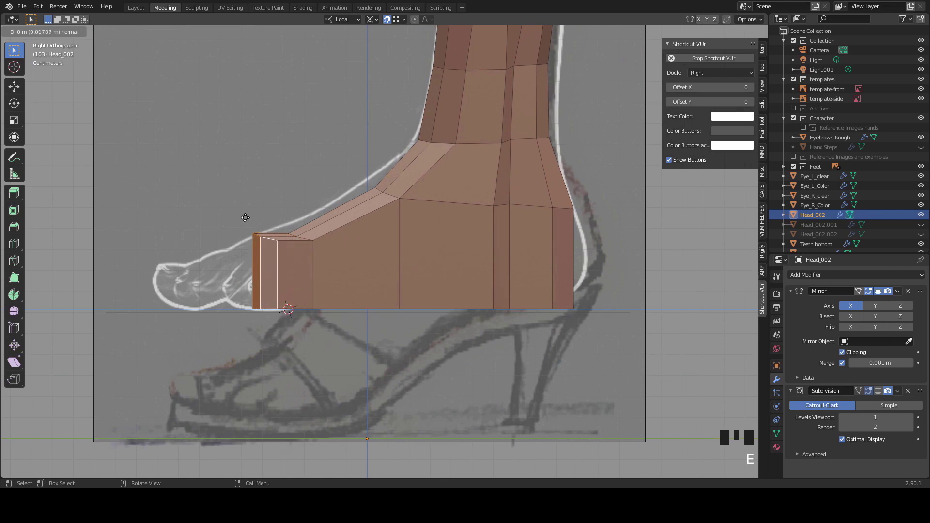
click(241, 218)
key(s)
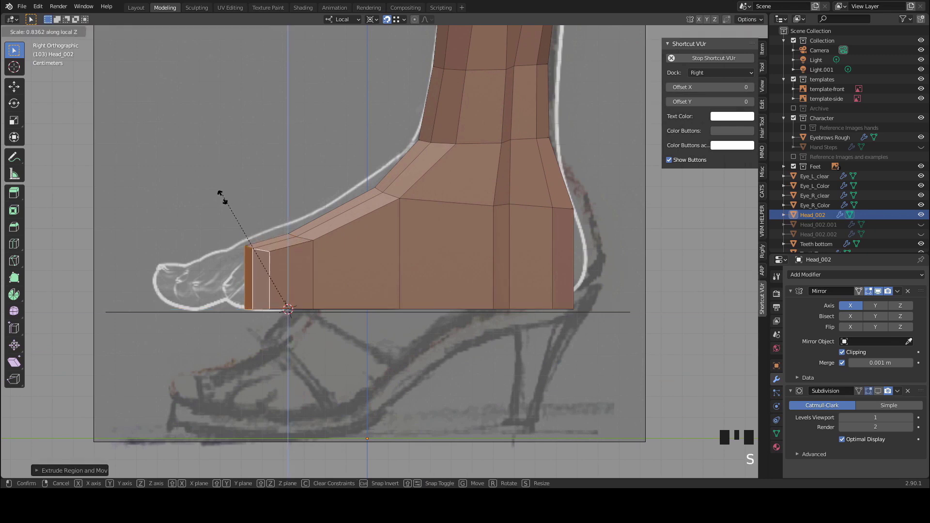
click(221, 201)
Step: Check the front faces one by one against the toes in the foot reference drawing
middle_drag(221, 201, 393, 228)
scroll(354, 271, up, 3)
click(394, 228)
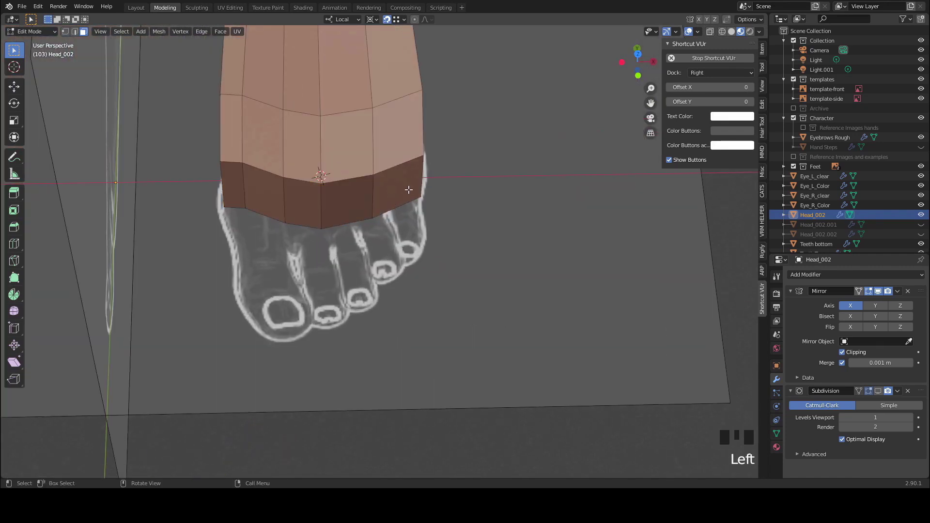
click(400, 189)
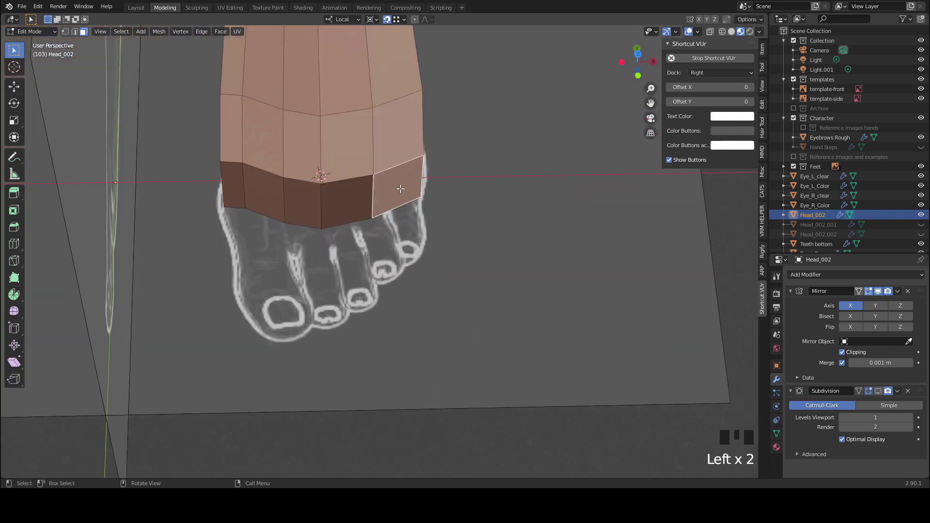
click(343, 203)
click(297, 203)
click(261, 200)
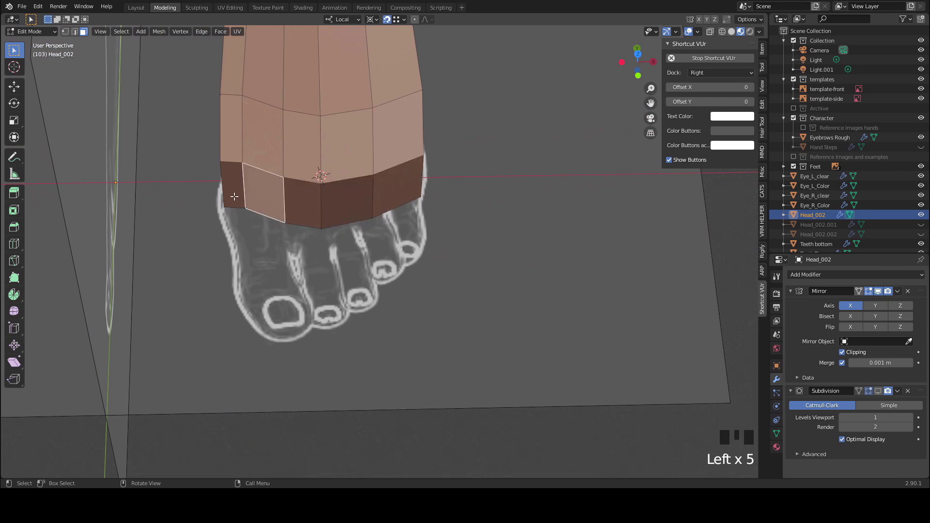
click(234, 196)
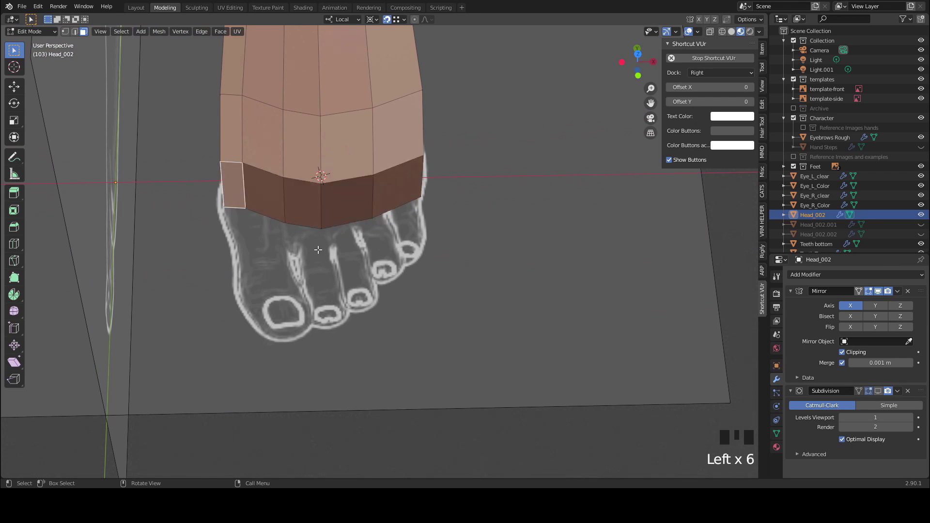
Step: Switch the viewport to solid shading with X-ray turned on
scroll(415, 215, down, 5)
middle_drag(415, 215, 352, 136)
scroll(406, 170, down, 3)
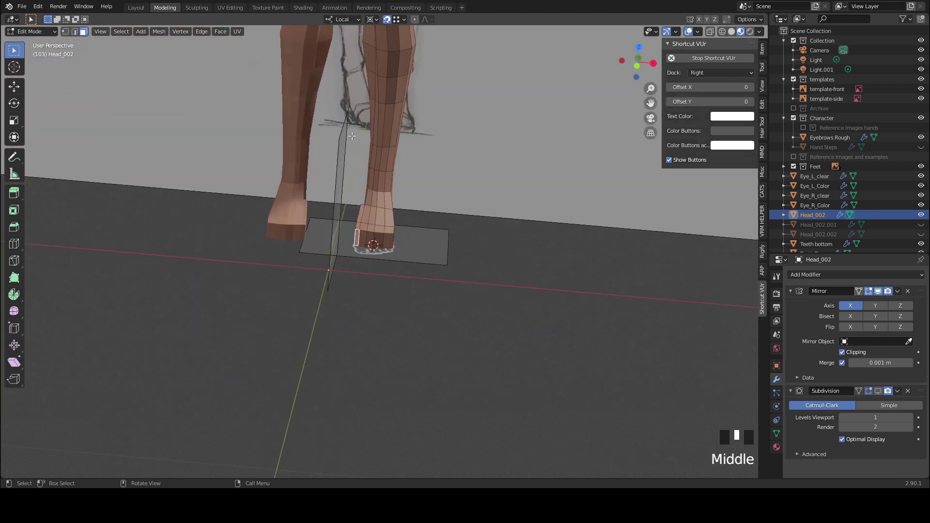
click(732, 31)
key(alt+z)
Step: Box-select the lower leg and foot, invert the selection and hide the rest of the mesh
middle_drag(415, 243, 433, 297)
drag(434, 296, 336, 172)
middle_drag(335, 172, 258, 239)
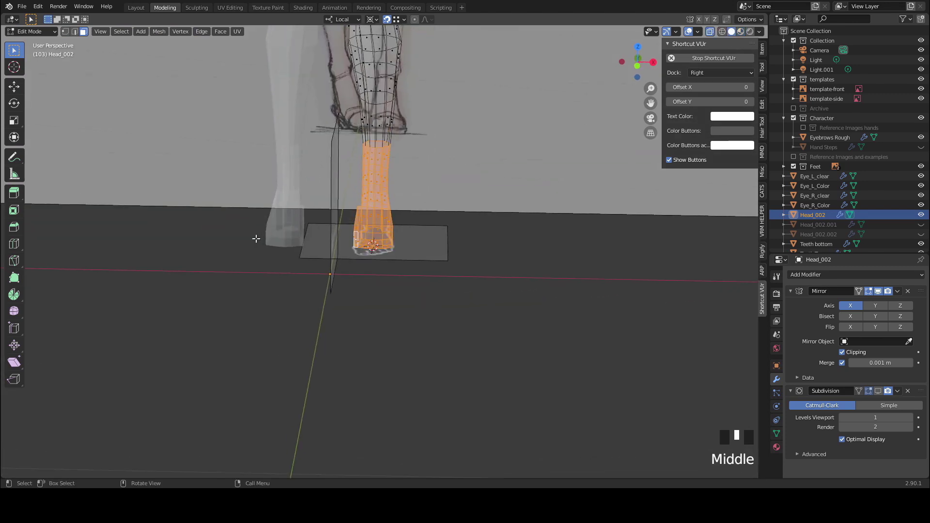
key(ctrl+h)
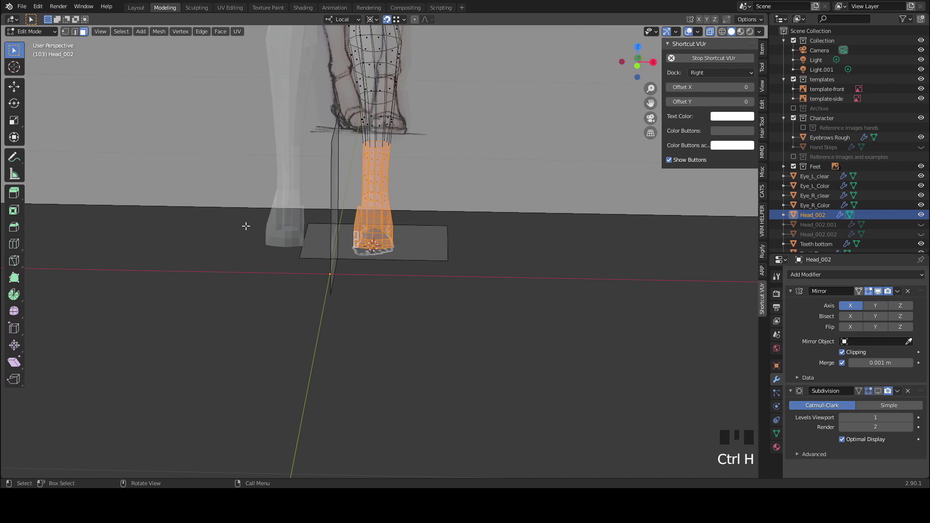
key(ctrl+i)
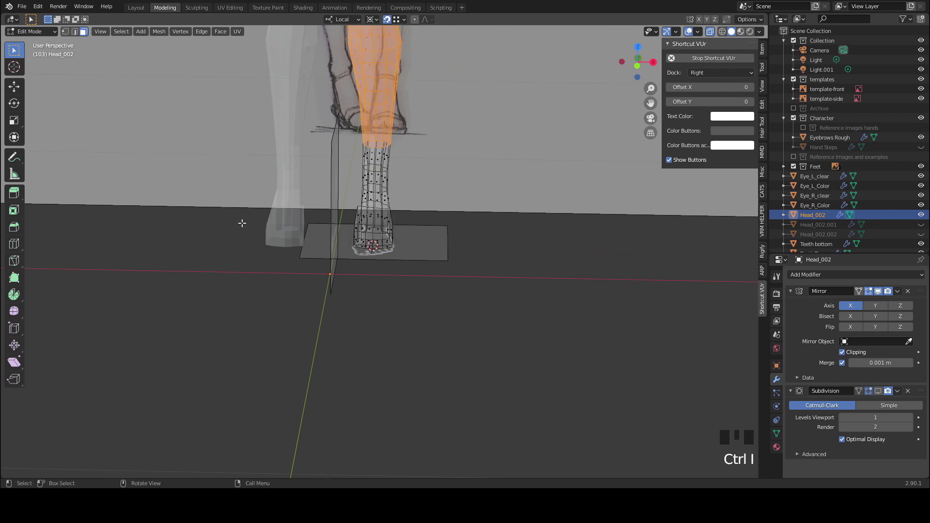
key(h)
Step: Switch to the top view of the foot and hide Eye_R_clear, Eye_R_Color, Eye_L_Color and Eye_L_clear
scroll(241, 218, down, 2)
middle_drag(241, 216, 597, 57)
click(636, 51)
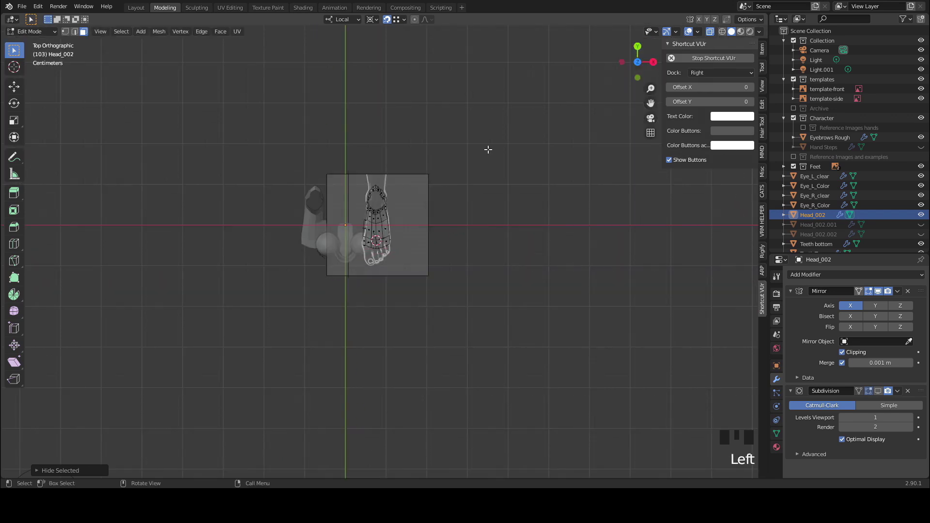
scroll(417, 207, up, 4)
scroll(417, 207, up, 5)
shift+middle_drag(327, 241, 369, 256)
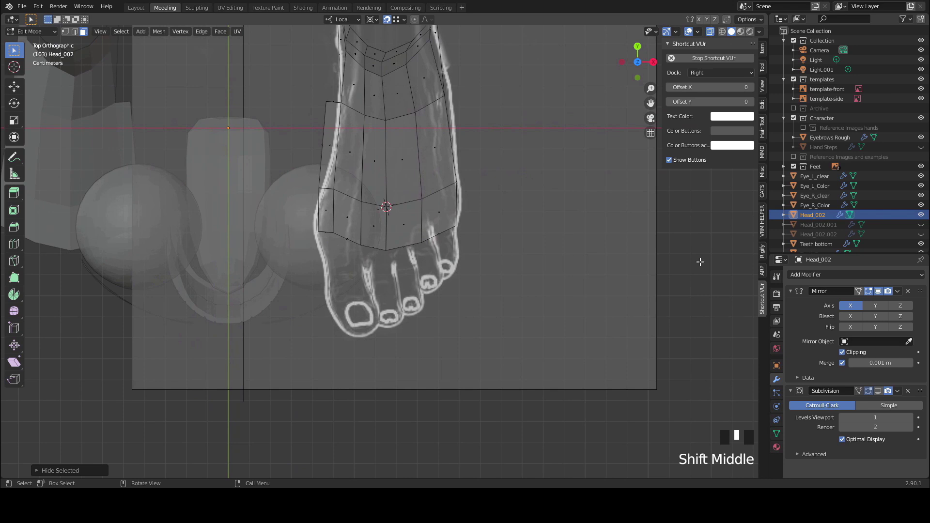
click(921, 195)
click(921, 205)
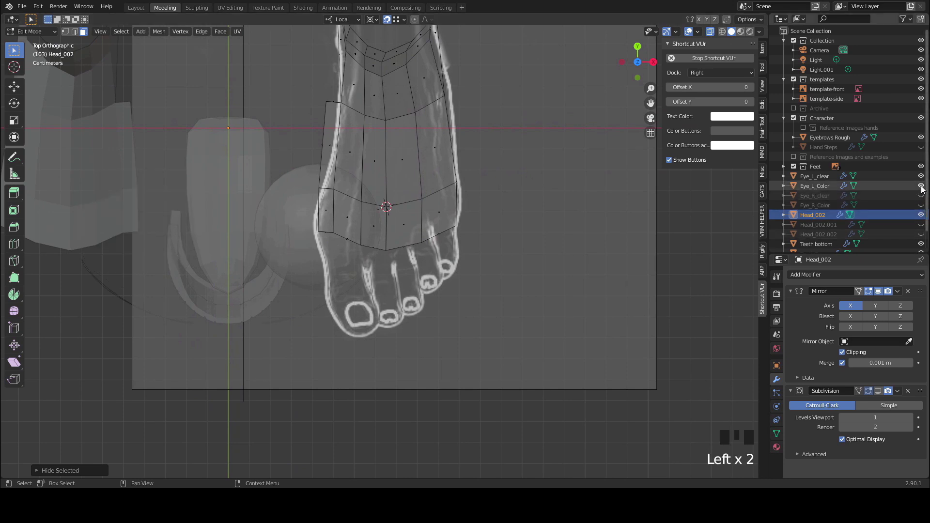
click(921, 186)
click(921, 176)
Step: Move the outer front vertices to match the little toe's outline and the gap between the little and fourth toes
scroll(448, 283, up, 2)
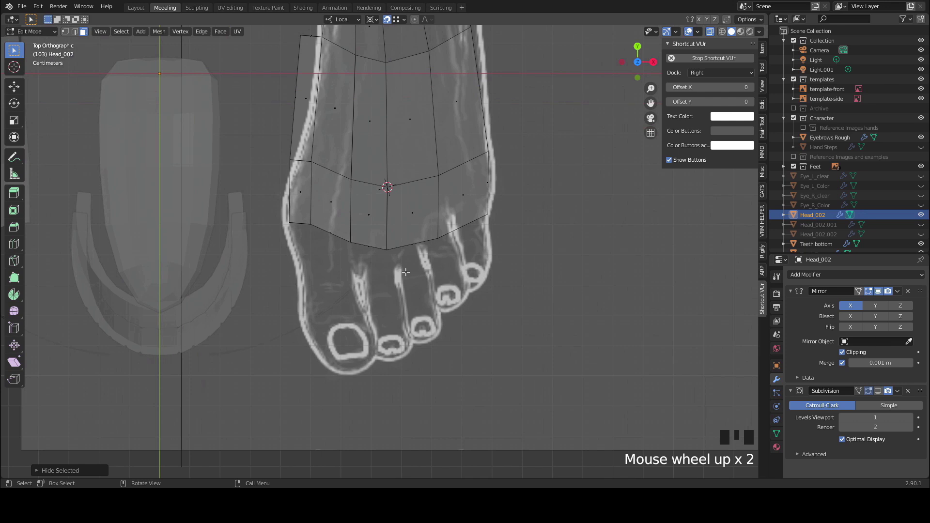
key(1)
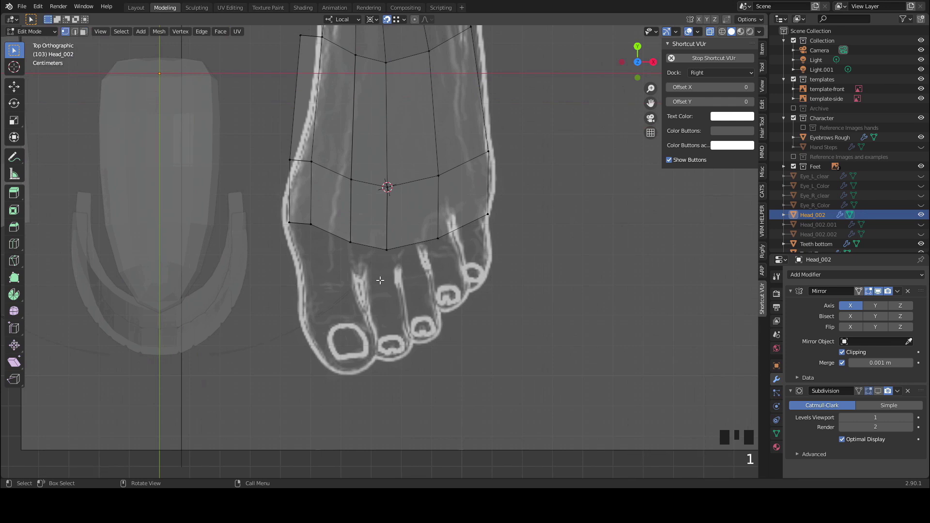
click(499, 227)
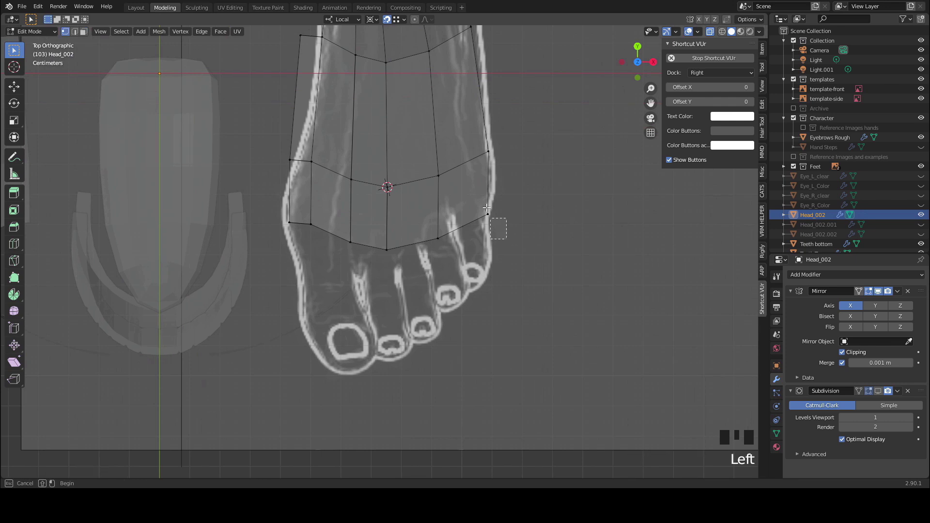
key(g)
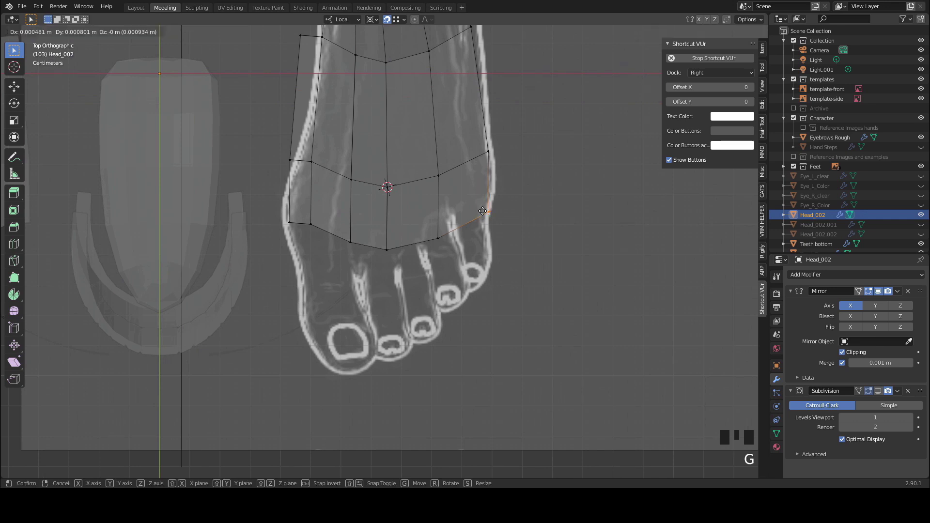
click(482, 211)
click(440, 239)
key(g)
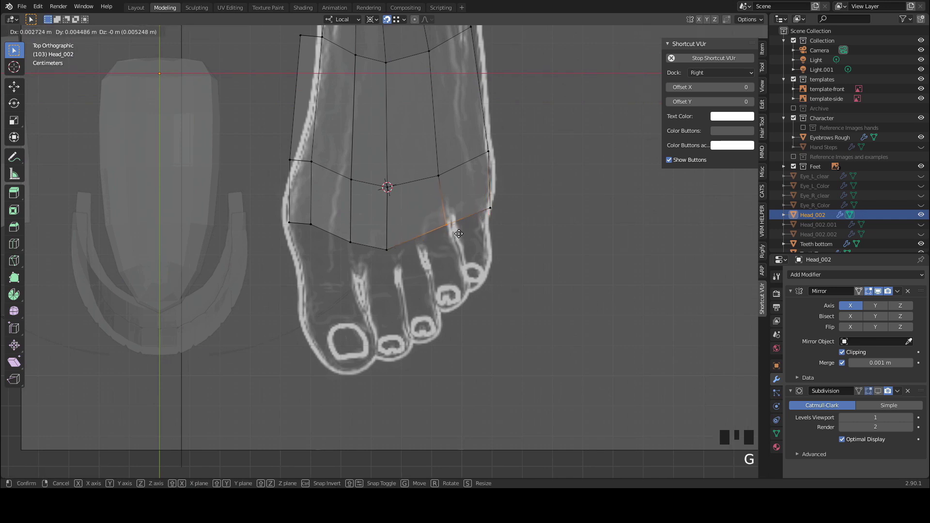
click(461, 234)
click(438, 177)
key(g)
click(454, 189)
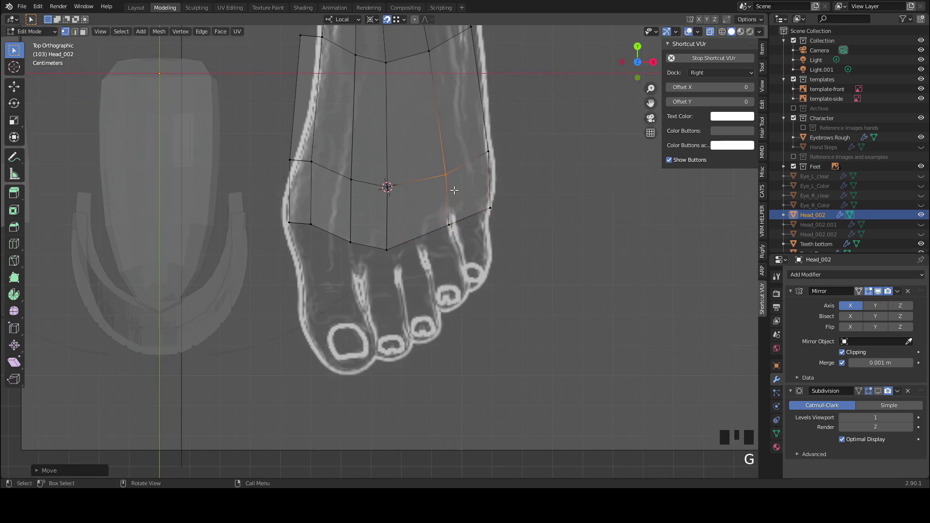
Step: Move the middle vertex column so its front end meets the gap between the third and fourth toes
drag(405, 257, 361, 167)
key(g)
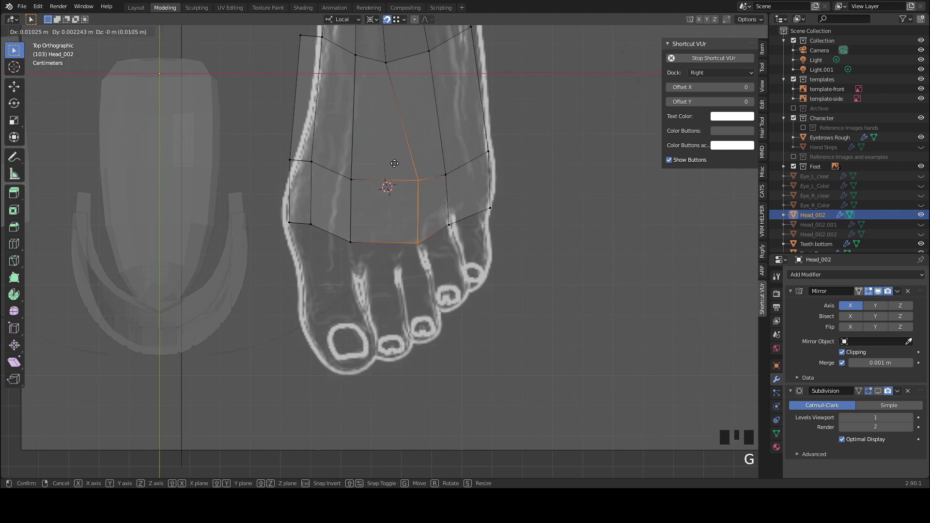
click(395, 163)
drag(427, 195, 392, 173)
key(g)
click(405, 193)
Step: Move the front vertex of the adjacent inner column to the gap beside the big toe and shift the vertex behind it
click(351, 242)
key(g)
click(359, 268)
click(352, 180)
key(g)
click(354, 191)
Step: Move the two inner vertex columns to line up with the gaps on either side of the second toe
drag(316, 243, 261, 137)
key(g)
click(286, 212)
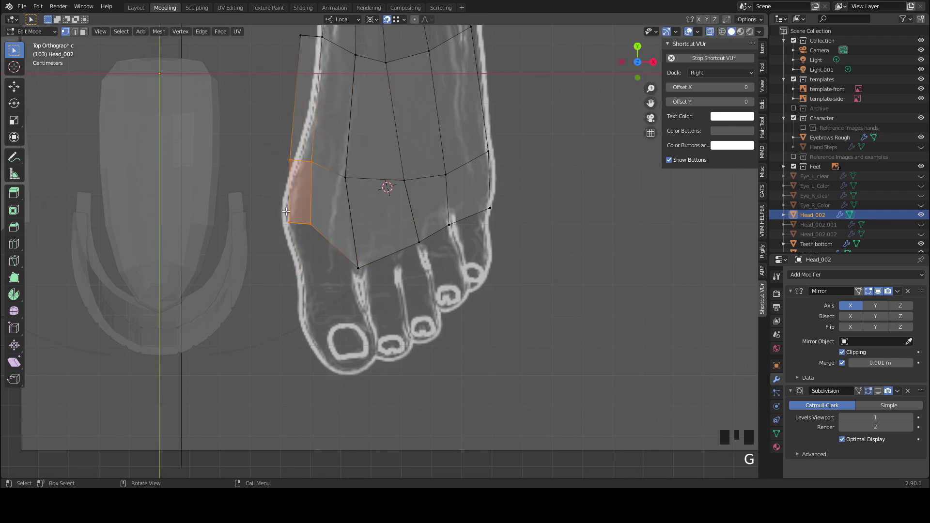
drag(380, 281, 266, 159)
key(g)
click(372, 162)
key(g)
click(348, 204)
Step: Move the innermost vertices of the front two rows onto the foot outline behind the big toe
key(g)
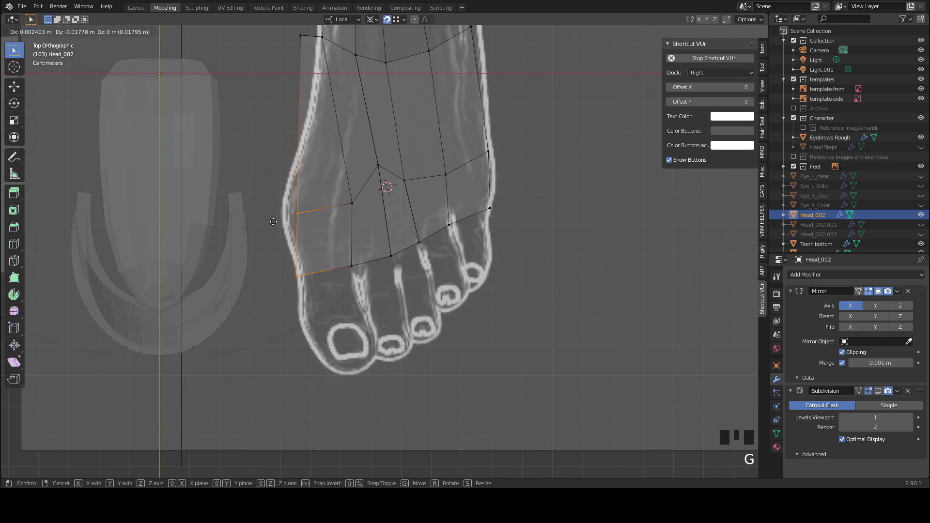
click(273, 213)
click(298, 208)
key(g)
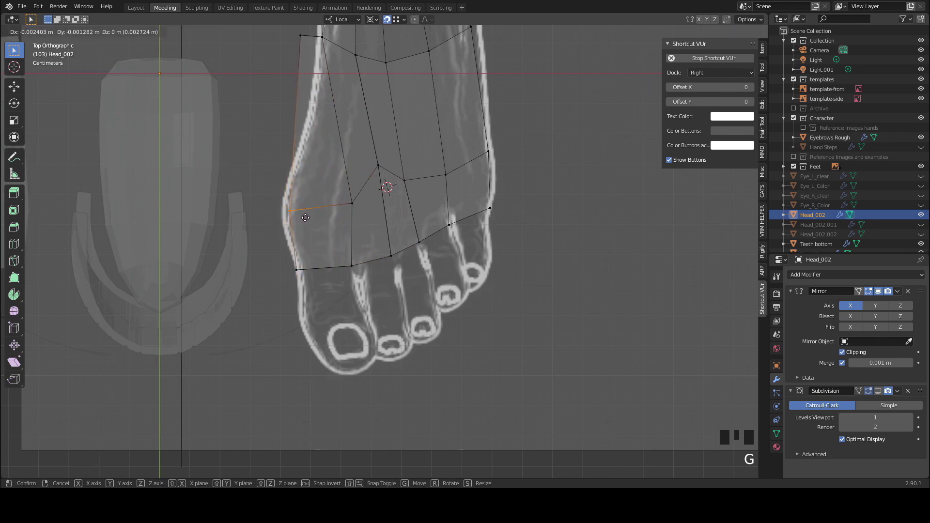
click(307, 214)
Step: Reposition the inner vertices of the row behind the toe gaps to even out its curve across the foot
scroll(306, 214, down, 2)
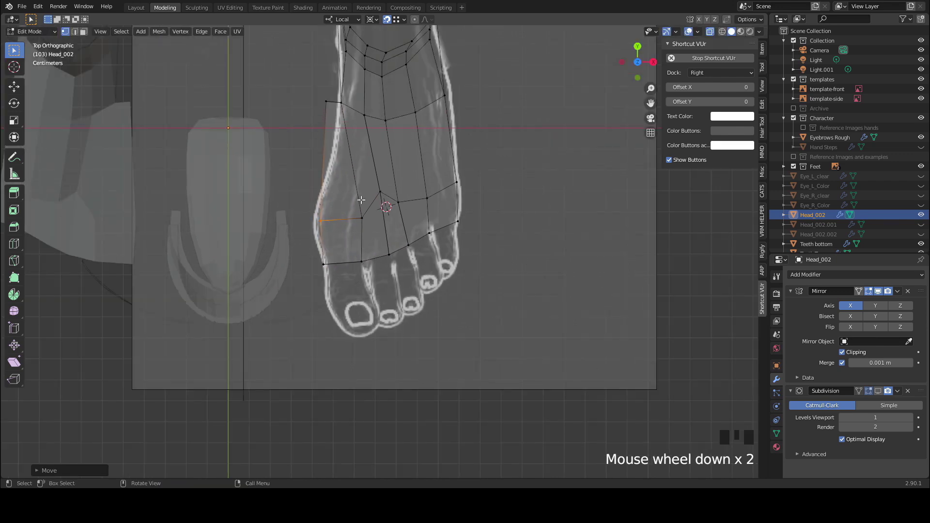
click(383, 201)
key(g)
click(385, 217)
click(363, 223)
key(g)
click(357, 223)
click(380, 201)
key(g)
click(386, 226)
Step: Move the outer midfoot vertices in front of the ankle onto the foot outline in the top view
shift+middle_drag(388, 149, 396, 236)
click(460, 213)
key(g)
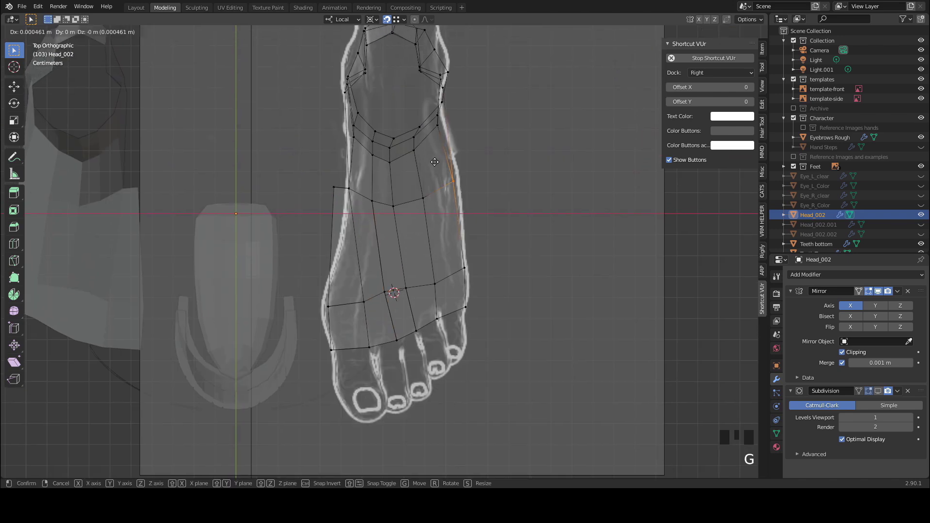
click(438, 163)
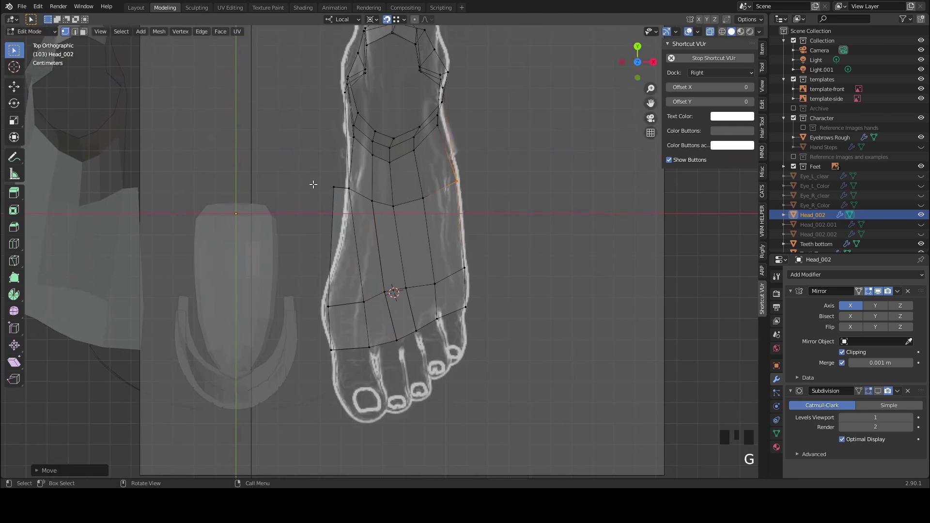
Step: Move the protruding inner midfoot vertices onto the foot outline and turn off X-ray display
click(334, 188)
key(g)
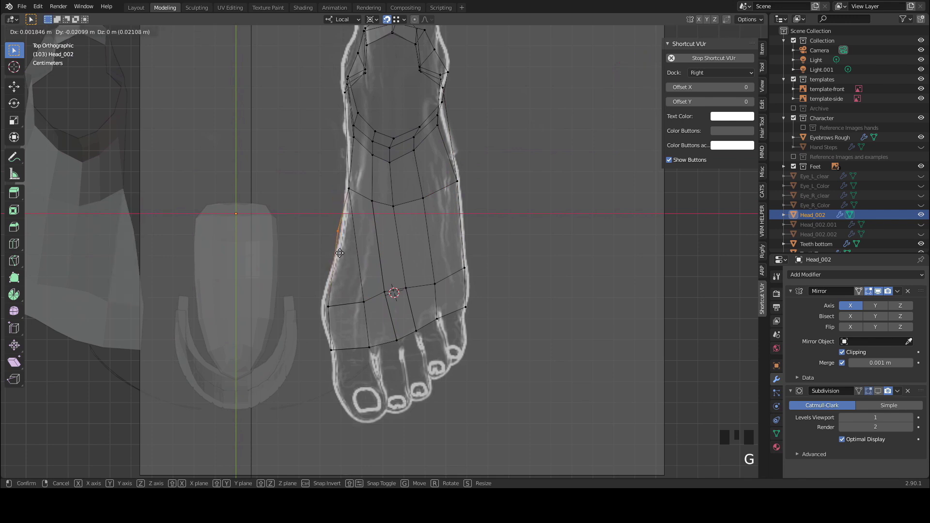
click(340, 253)
scroll(356, 250, down, 1)
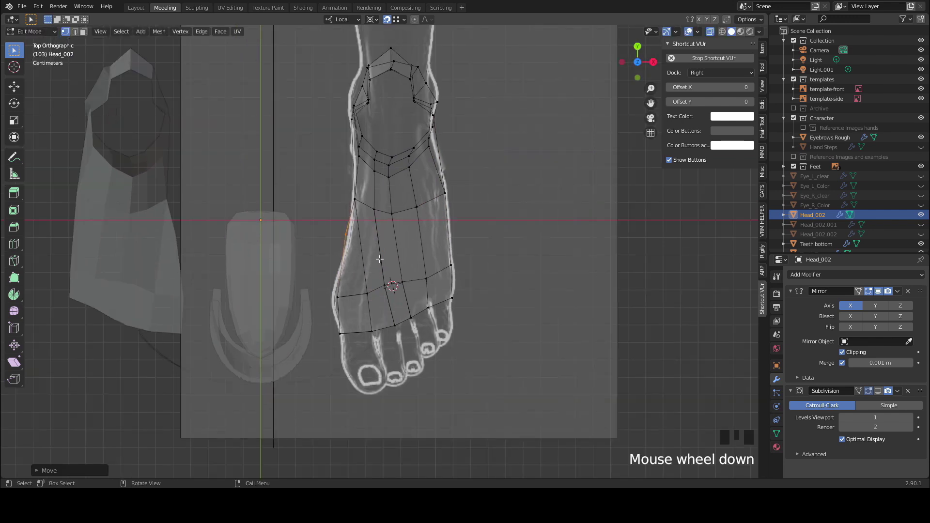
scroll(381, 258, up, 1)
middle_drag(402, 293, 366, 201)
key(alt+z)
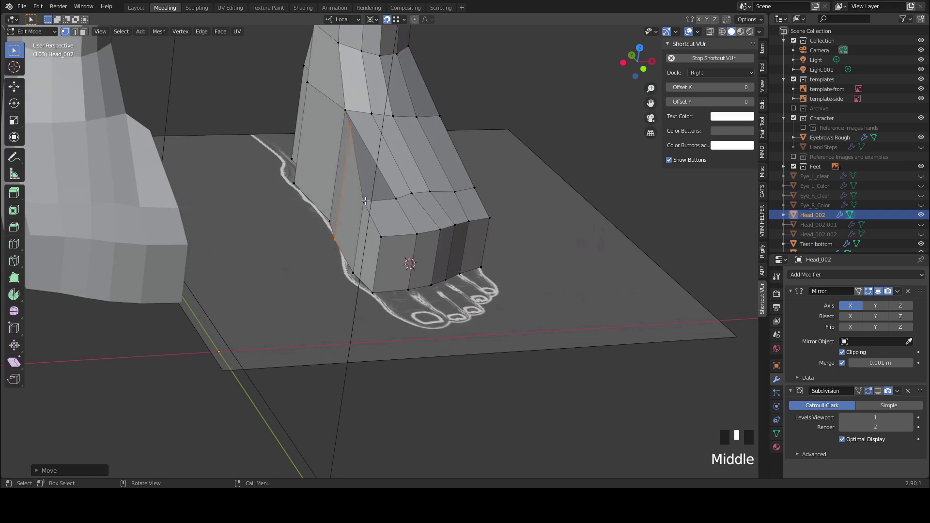
key(g)
key(g)
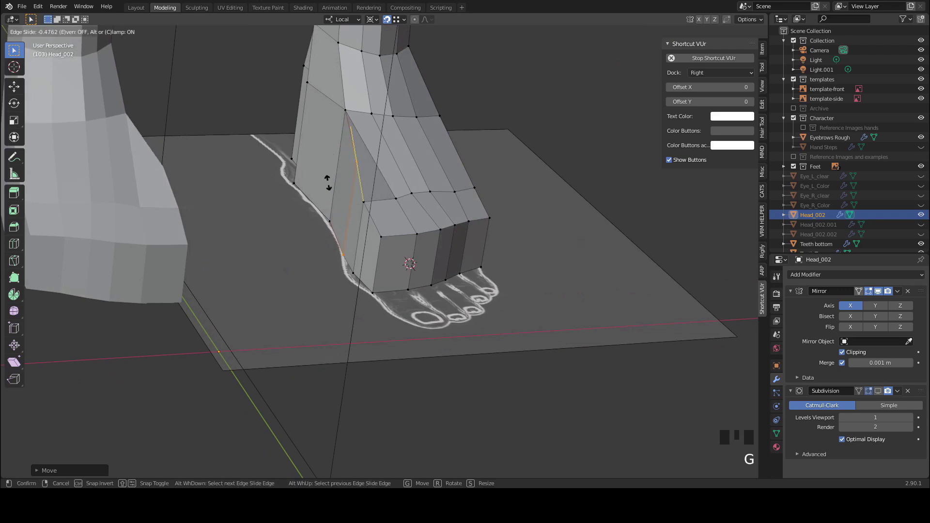
click(337, 184)
key(g)
key(g)
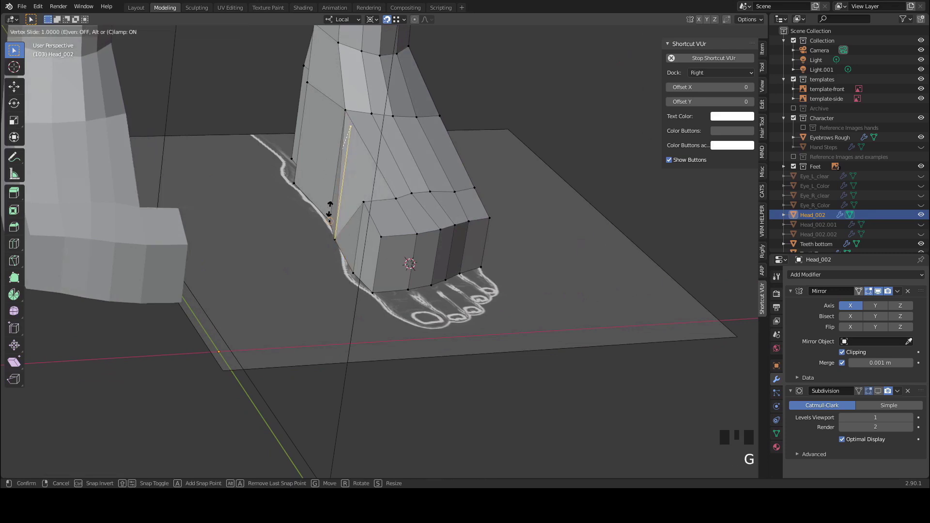
right_click(357, 86)
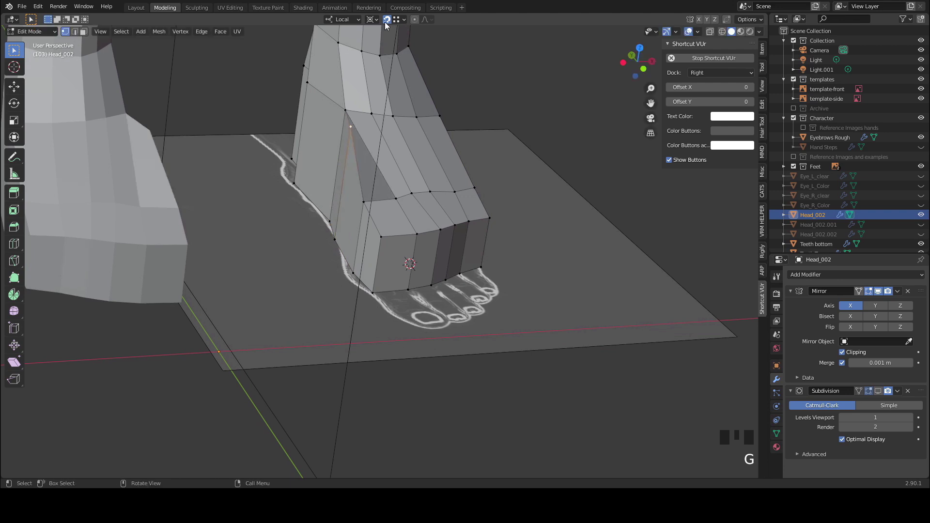
Step: With snapping off, slide the upper vertex on the midfoot's inner side down along its vertical edge
key(g)
key(g)
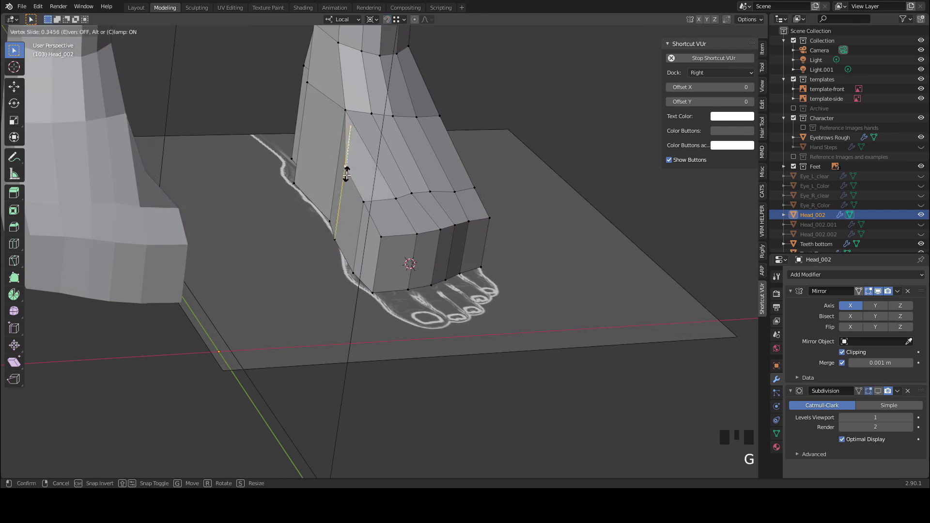
click(347, 172)
Step: Slide the upper row of vertices across the foot's front end down toward the sole
middle_drag(347, 172, 356, 187)
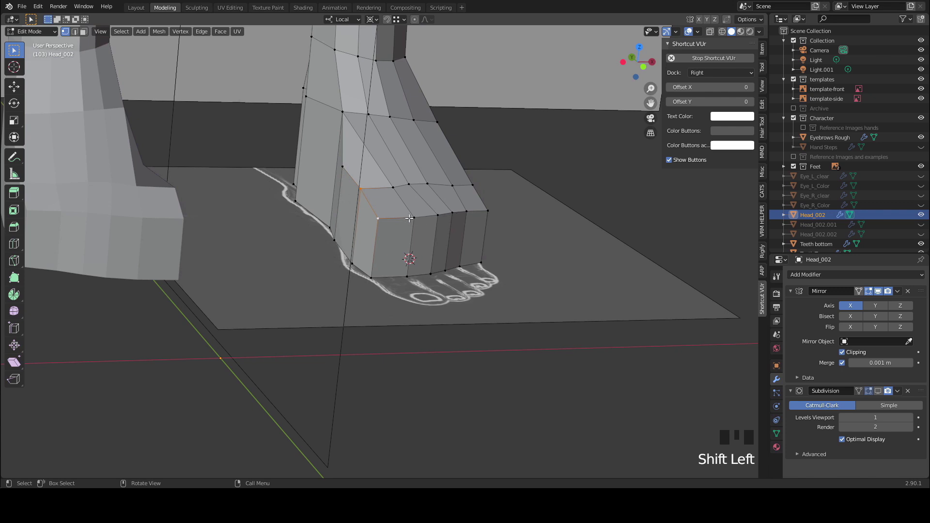
shift+click(436, 211)
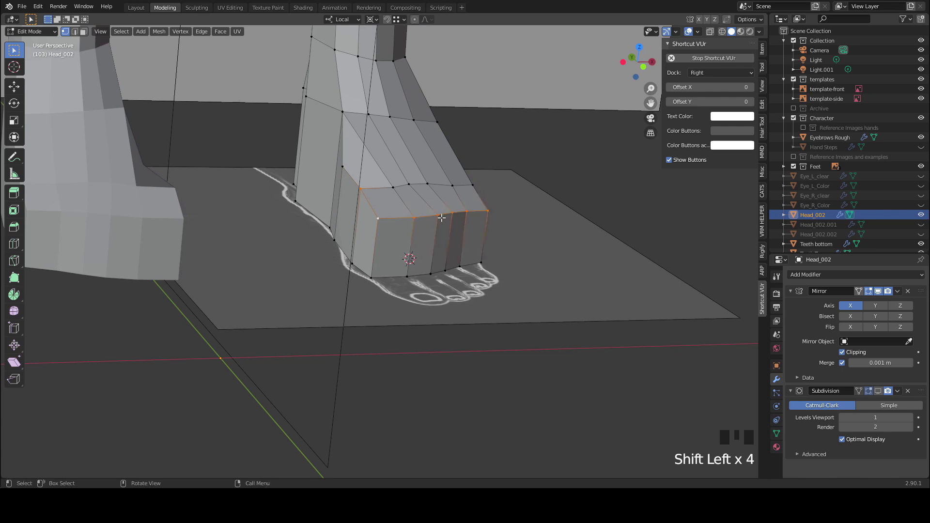
key(g)
key(g)
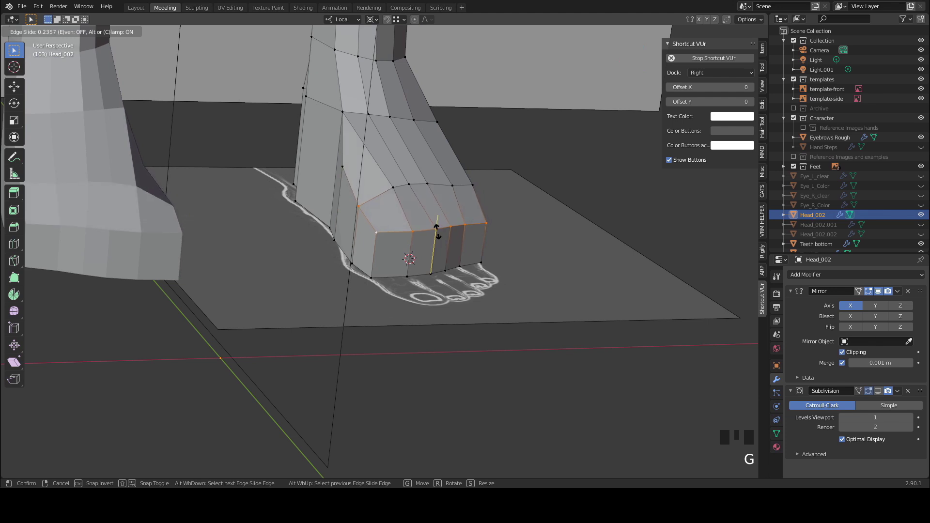
click(438, 227)
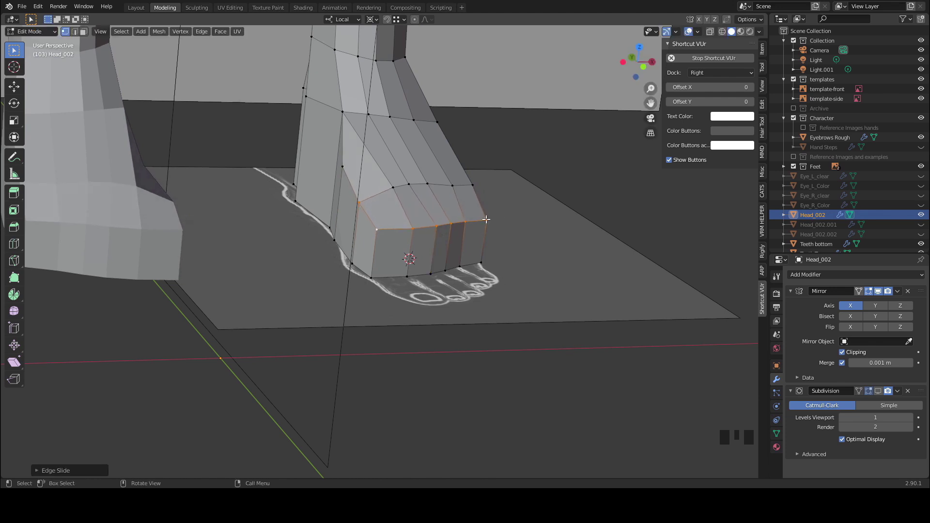
Step: Slide a single vertex on the foot's outer side along its edge to even out the side contour
middle_drag(498, 216, 349, 218)
click(382, 172)
key(g)
key(g)
click(426, 190)
Step: Adjust the bulge of the ankle's outer side by applying Shrink/Fatten to the vertical vertex path down to the heel
scroll(427, 261, down, 2)
middle_drag(453, 284, 322, 214)
click(464, 160)
ctrl+shift+click(491, 213)
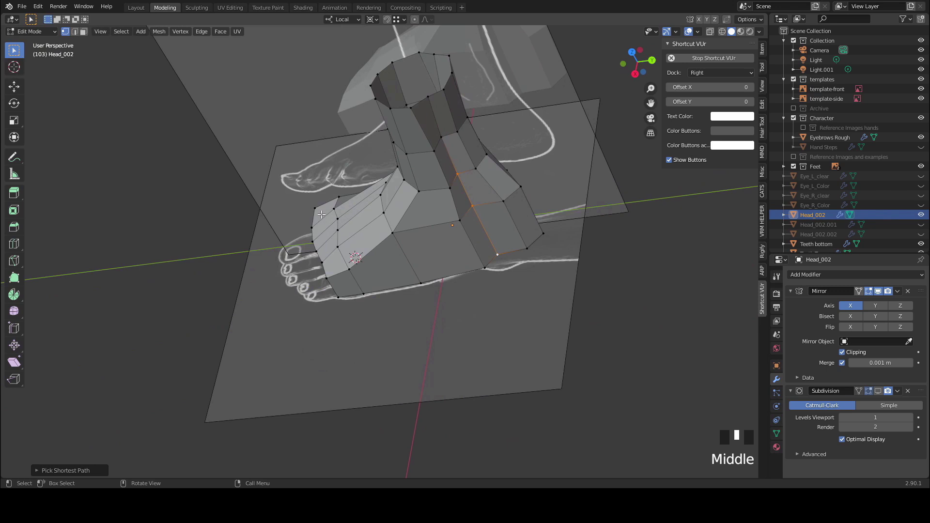
key(alt+s)
click(231, 167)
middle_drag(231, 168, 417, 282)
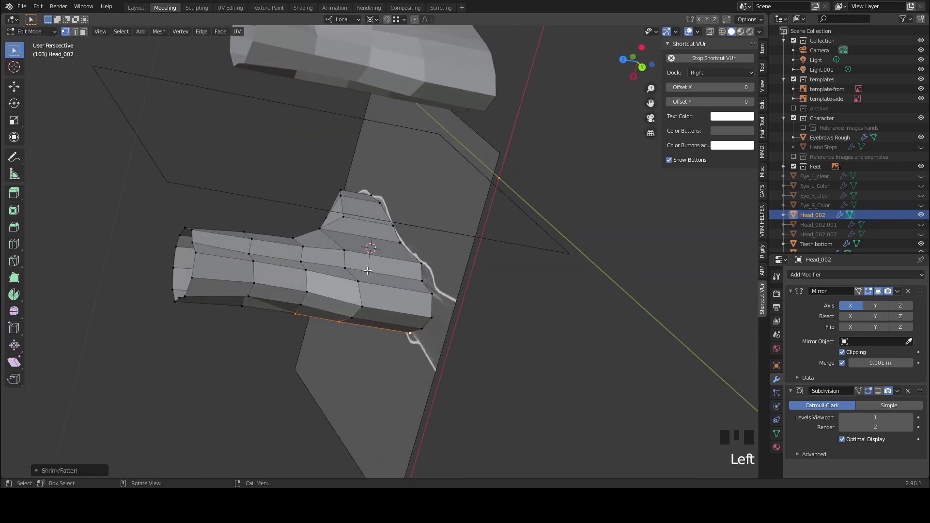
Step: Apply Shrink/Fatten to the matching vertex path on the opposite side of the ankle and heel
click(385, 276)
ctrl+shift+click(305, 260)
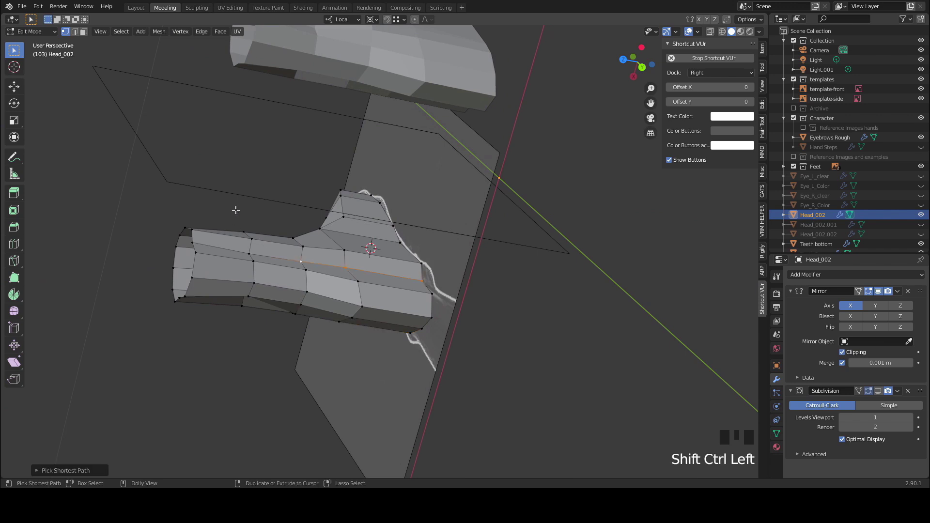
key(alt+s)
click(179, 160)
Step: Switch to Sculpt Mode and smooth the foot surface with a few short strokes
middle_drag(178, 158, 351, 265)
middle_drag(435, 265, 437, 296)
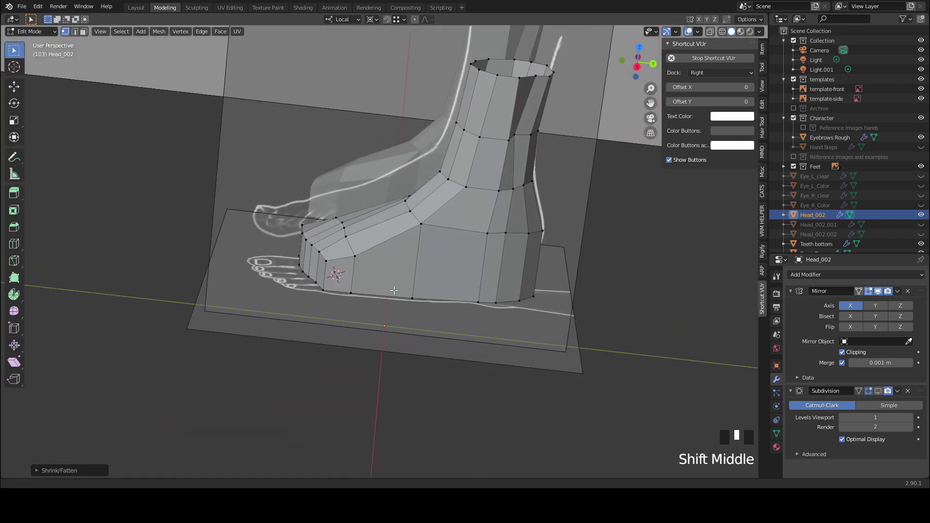
click(27, 33)
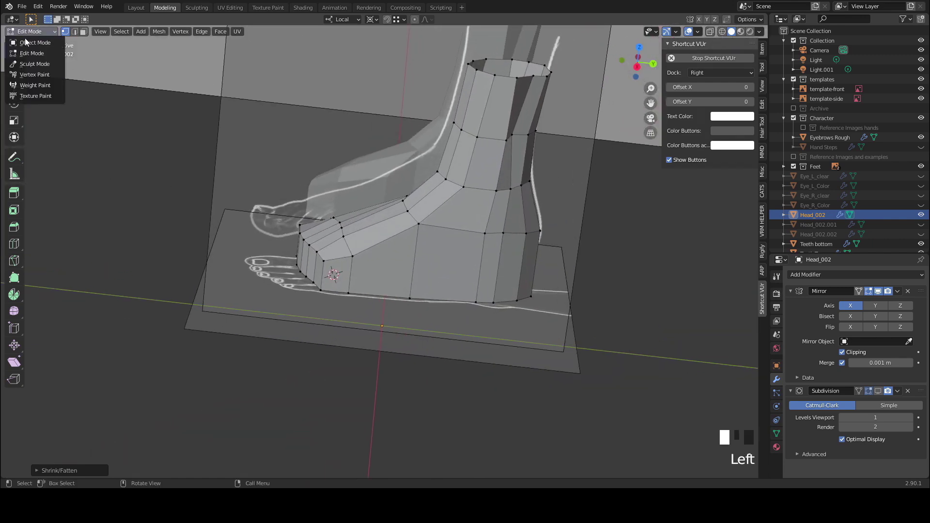
click(29, 64)
mouse_move(270, 291)
middle_down()
mouse_move(450, 276)
mouse_move(388, 262)
middle_up()
key(shift+z)
scroll(374, 243, up, 3)
shift+click(418, 214)
shift+click(456, 198)
shift+click(492, 183)
Step: Smooth the foot's inner side, ankle and heel with the sculpt smoothing brush from several angles
middle_drag(493, 183, 446, 291)
shift+drag(447, 291, 330, 264)
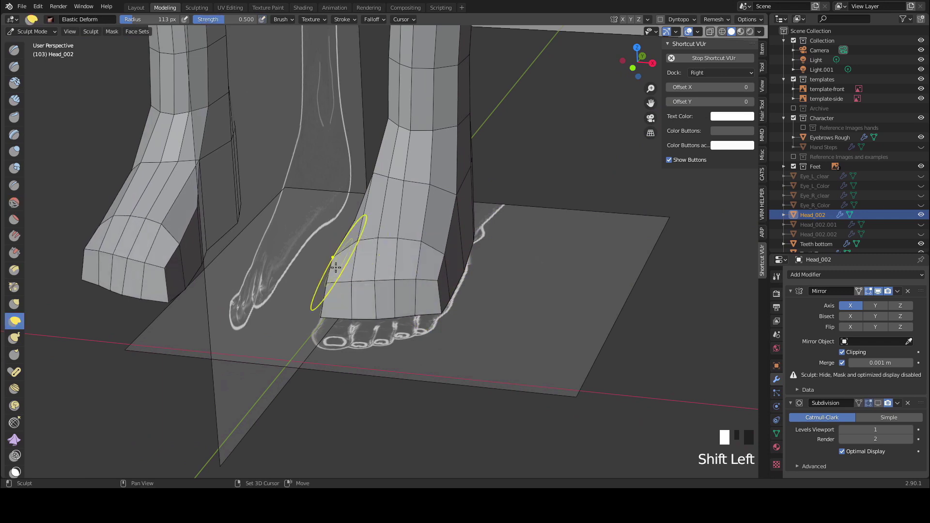
middle_drag(330, 264, 446, 291)
mouse_move(447, 291)
shift+mouse_down()
mouse_move(395, 208)
mouse_move(291, 208)
mouse_move(350, 162)
shift+mouse_up()
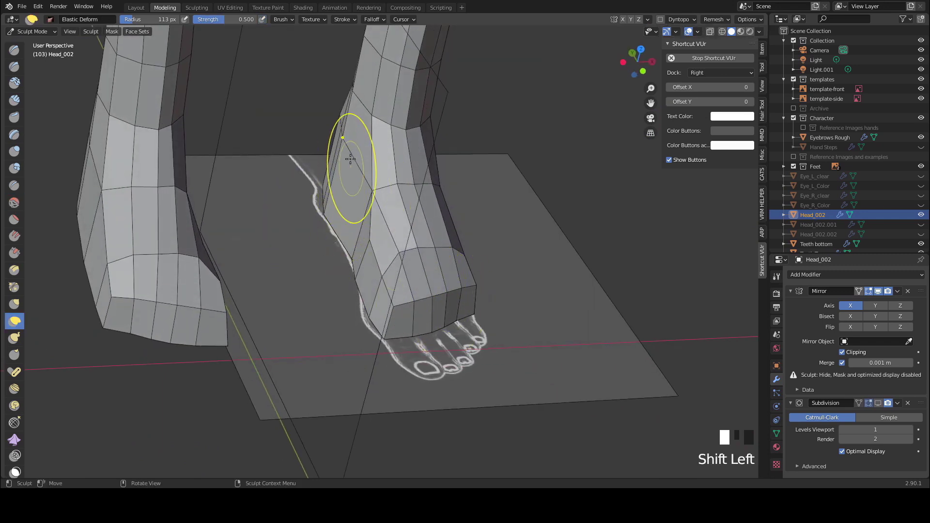
middle_drag(349, 176, 322, 253)
shift+drag(322, 254, 310, 183)
middle_drag(310, 183, 303, 291)
shift+drag(304, 290, 304, 268)
middle_drag(304, 269, 259, 270)
Step: In Edit Mode, select the edges on both sides of the heel and move them about 0.0033 m along local Y
key(Tab)
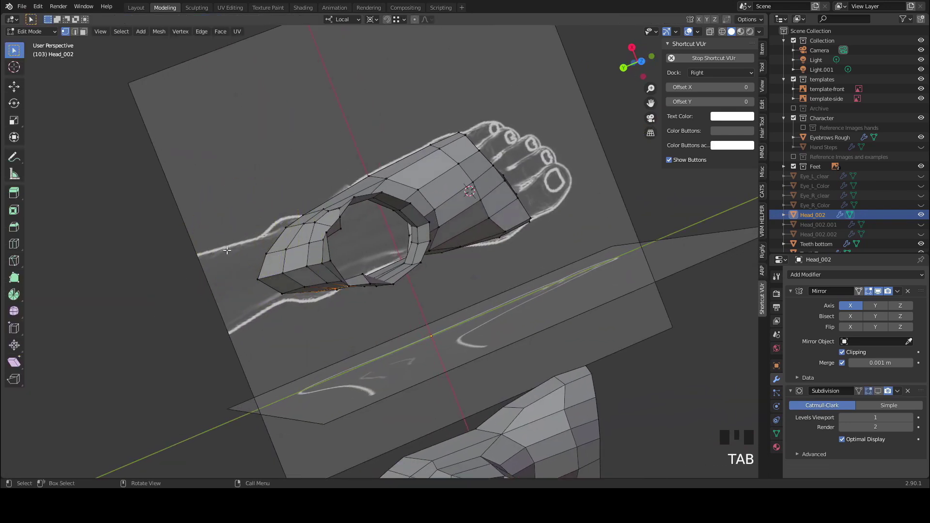
middle_drag(291, 249, 290, 272)
ctrl+shift+click(288, 273)
shift+click(285, 276)
shift+click(294, 252)
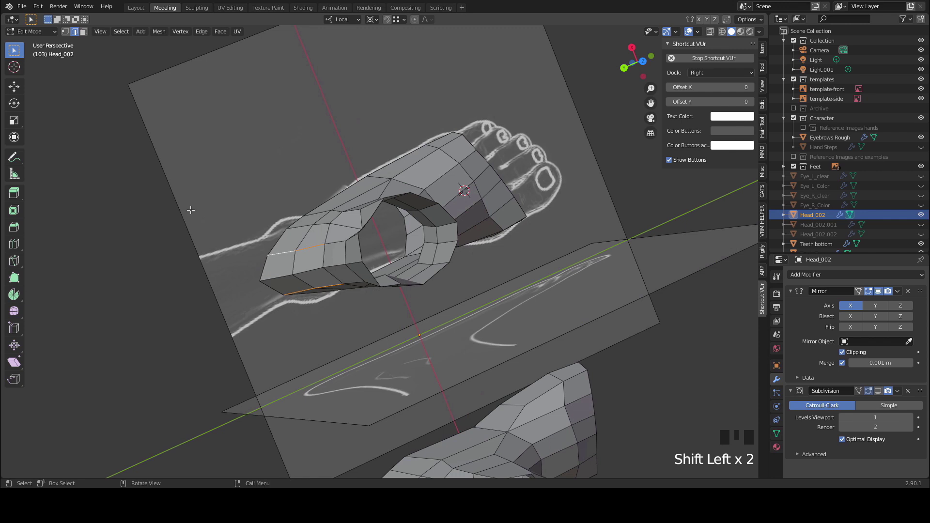
key(g)
key(x)
key(y)
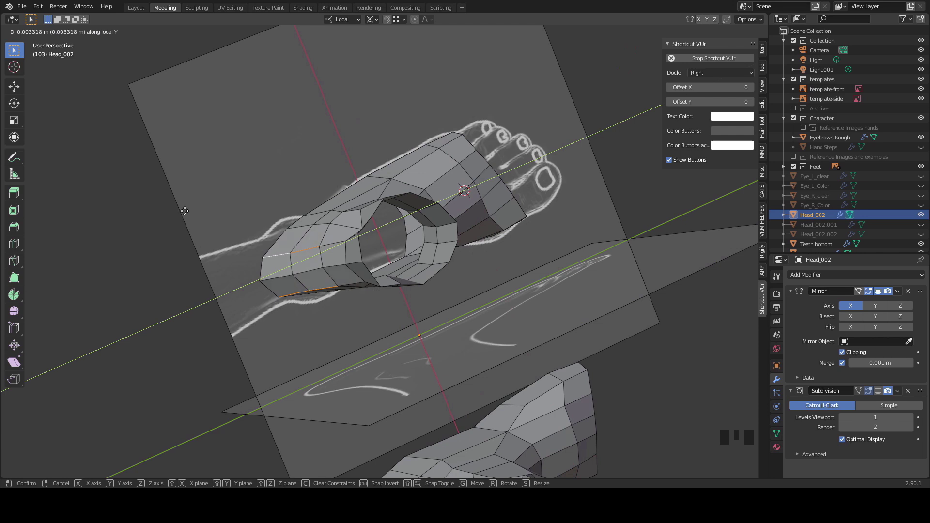
click(184, 211)
Step: Move the vertical edge on the heel's side along local Y and reposition another edge to refine the shape
middle_drag(184, 211, 283, 259)
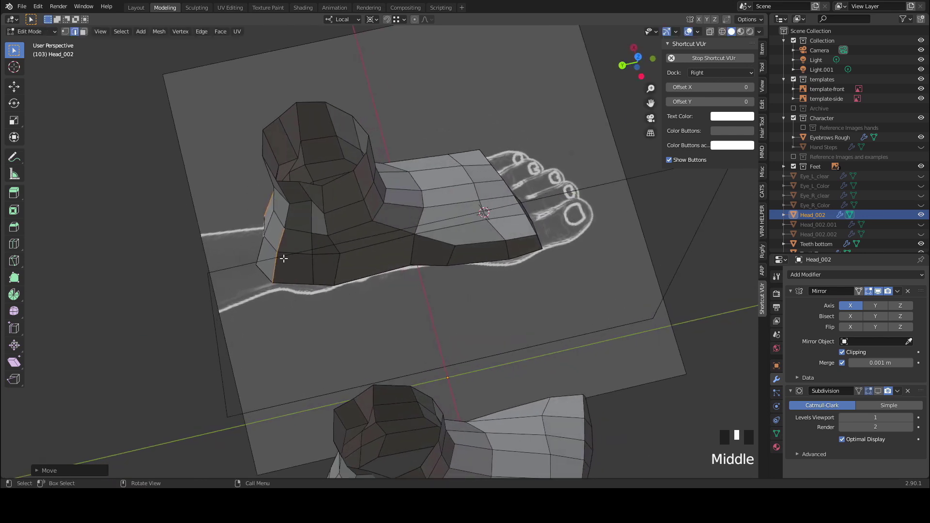
click(308, 273)
key(g)
key(y)
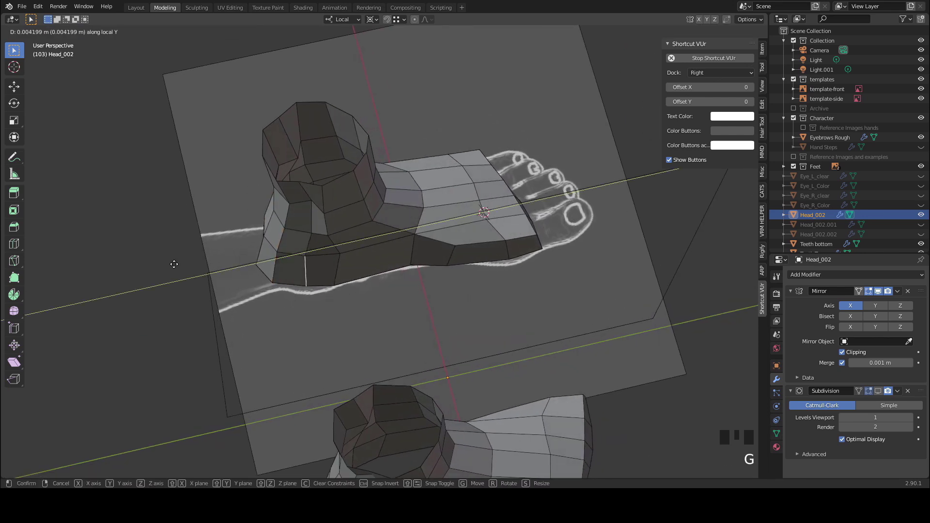
click(179, 189)
middle_drag(179, 189, 339, 270)
click(220, 257)
key(g)
click(227, 265)
scroll(431, 246, up, 1)
Step: Switch to Object Mode and unhide the Head_002.002 object
key(Tab)
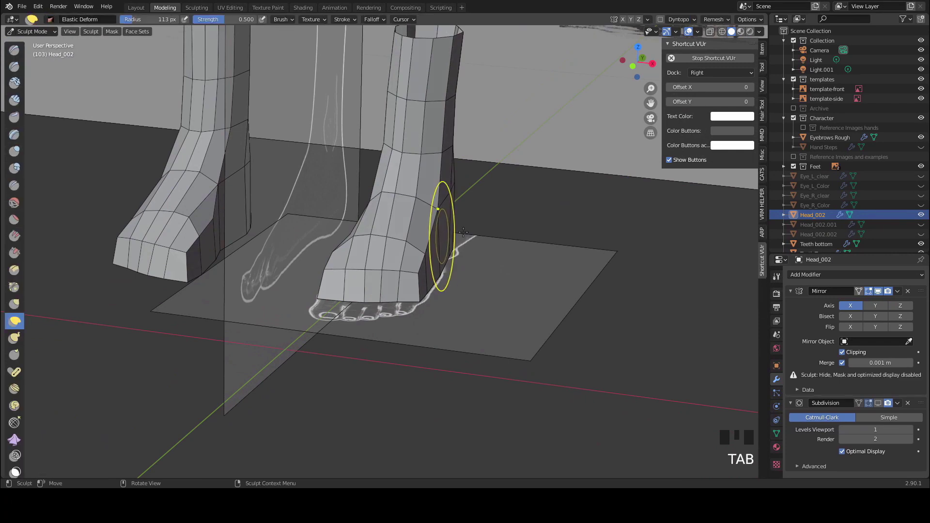
click(24, 30)
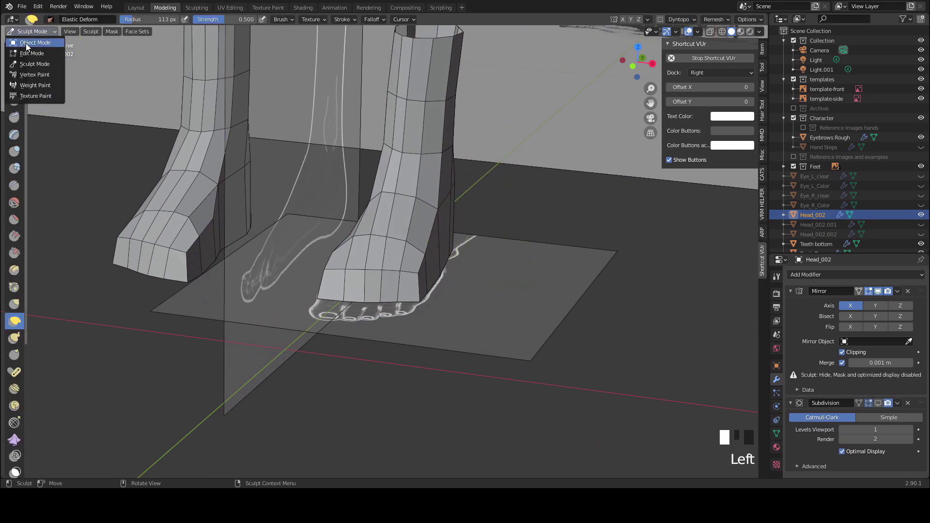
click(25, 42)
scroll(109, 187, down, 5)
scroll(205, 213, up, 2)
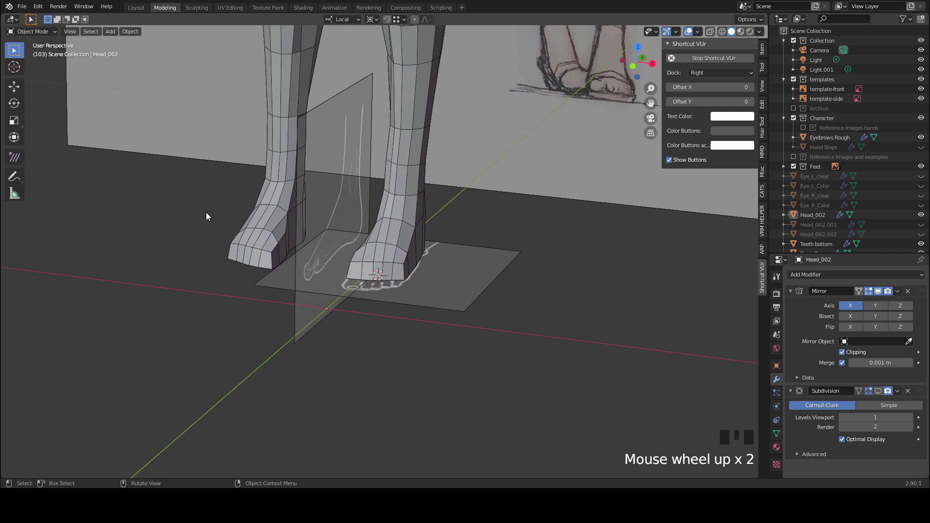
scroll(210, 216, down, 5)
shift+middle_drag(210, 216, 351, 264)
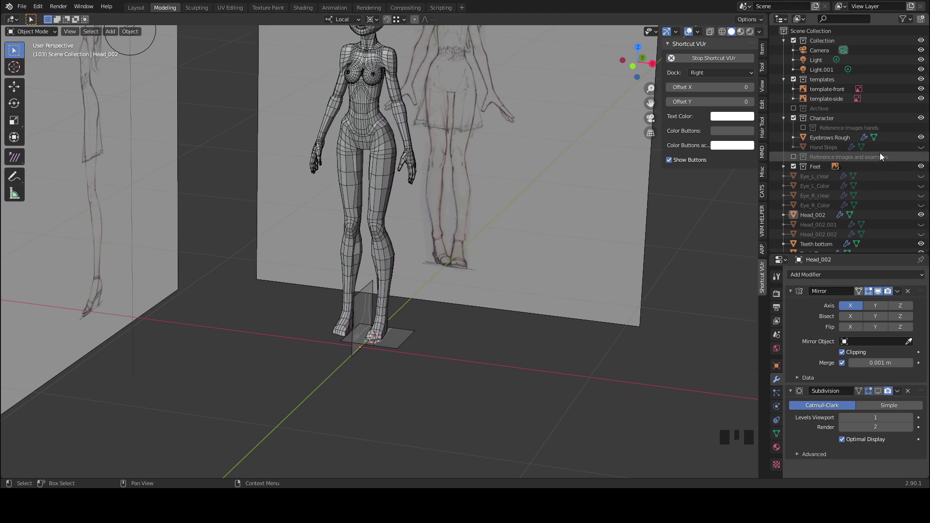
scroll(879, 155, down, 2)
click(921, 214)
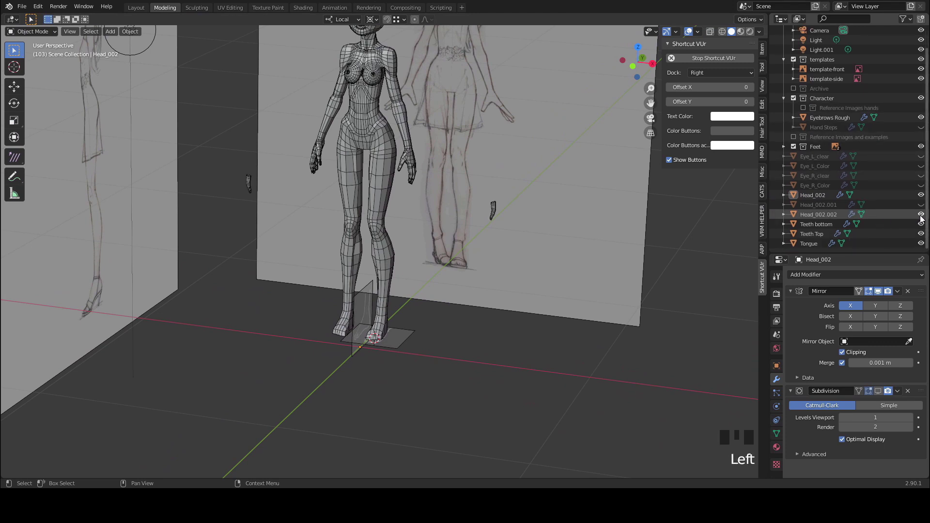
Step: Duplicate Head_002.002, place the copy beside the foot, and hide the original
click(856, 216)
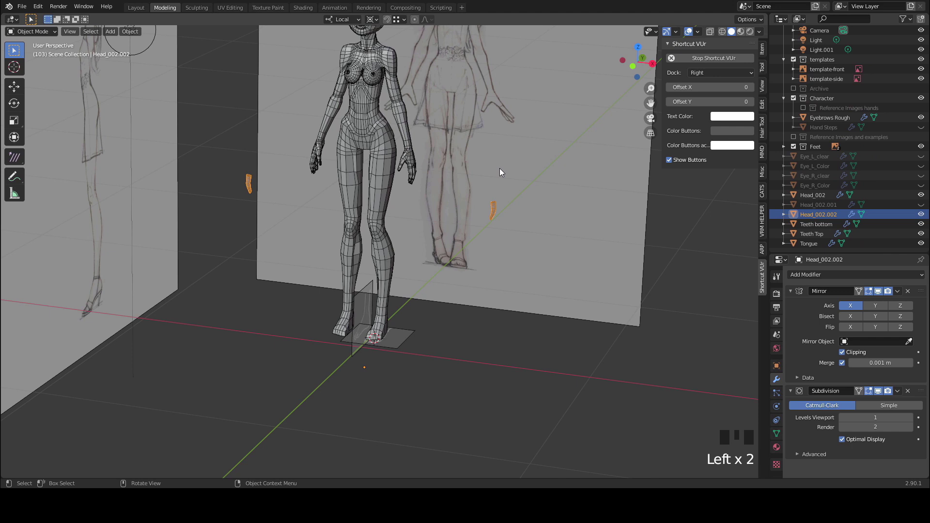
key(shift+d)
click(442, 272)
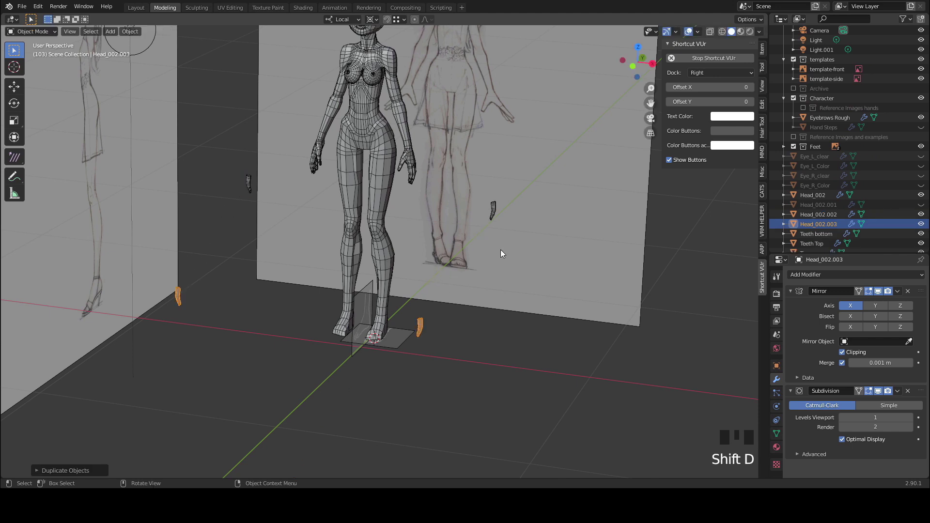
click(921, 216)
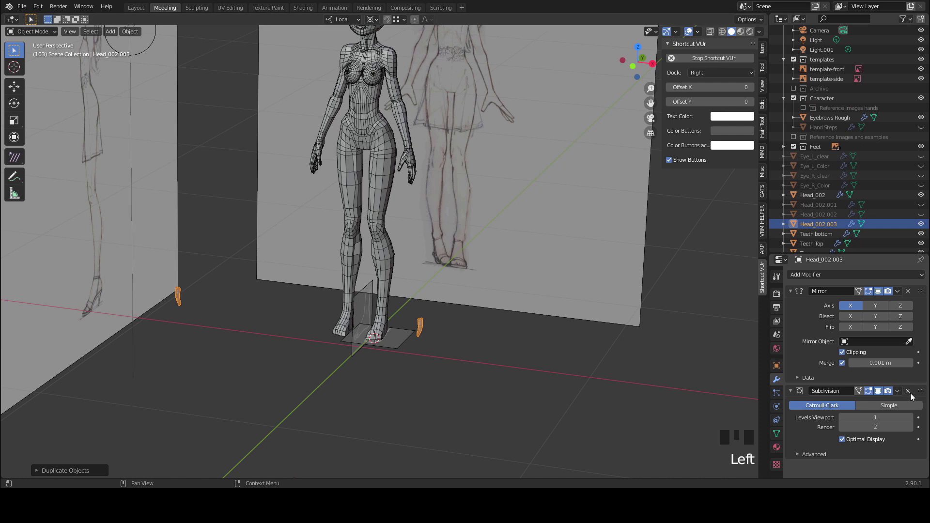
Step: Remove the Subdivision and Mirror modifiers from the duplicate beside the foot
click(909, 391)
click(909, 292)
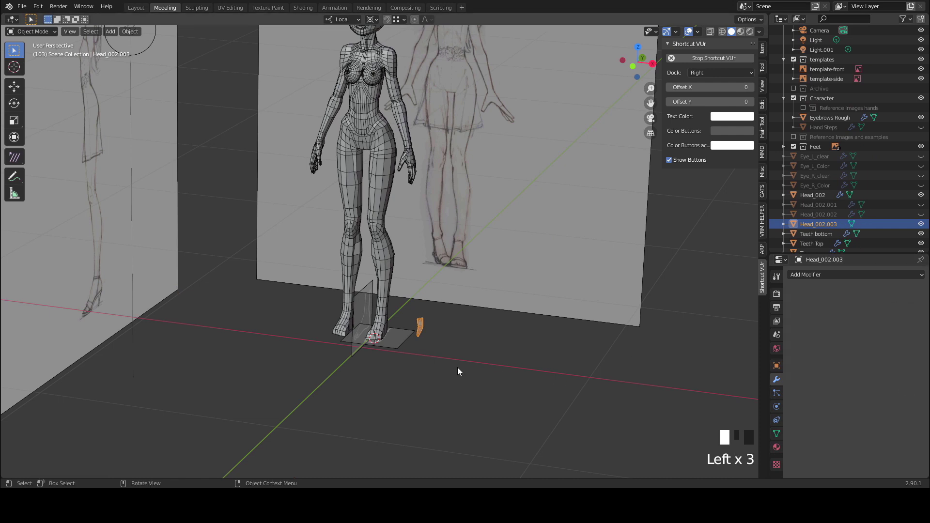
key(KP_Decimal)
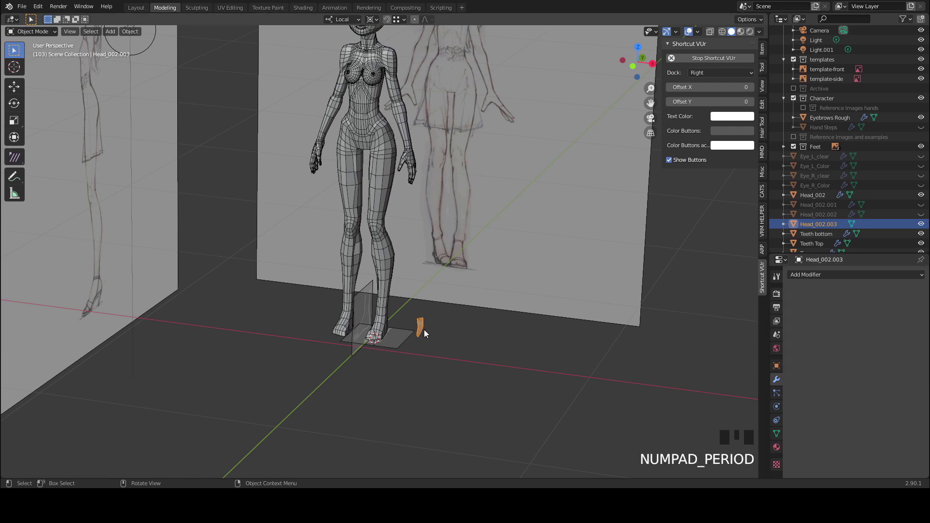
Step: Move the duplicated finger piece Head_002.003 next to the front of the character's foot
scroll(434, 340, down, 7)
middle_drag(396, 352, 433, 291)
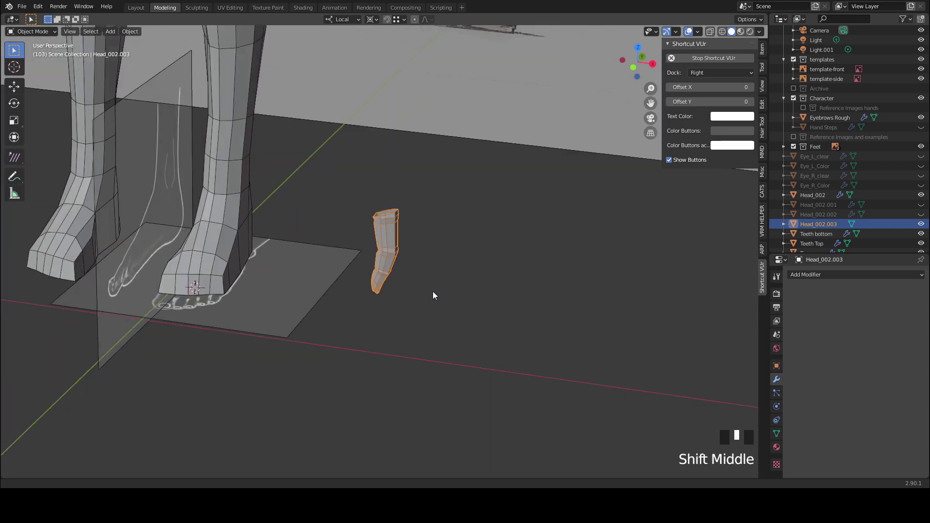
key(g)
click(263, 319)
middle_drag(263, 319, 312, 290)
key(g)
right_click(405, 326)
middle_drag(405, 326, 263, 271)
middle_drag(311, 331, 384, 260)
scroll(359, 297, down, 1)
middle_drag(359, 297, 364, 328)
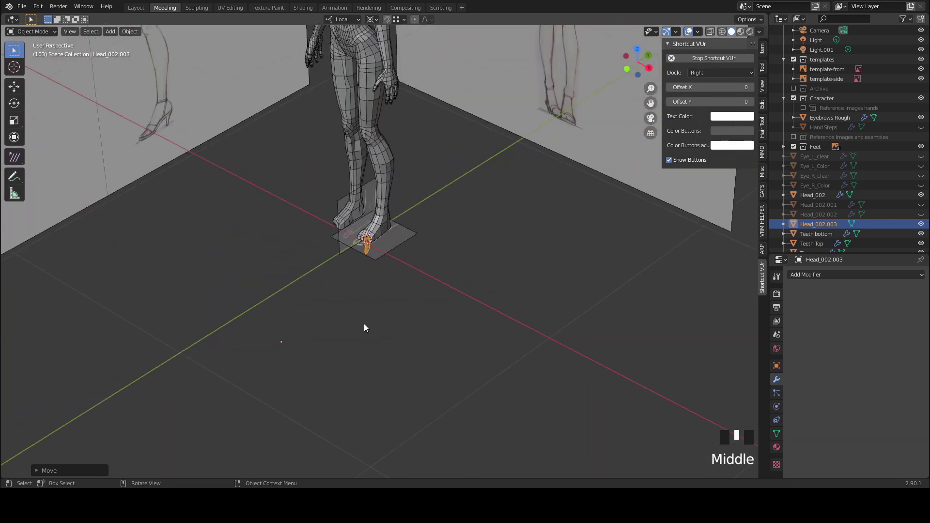
Step: Set the finger piece's origin to its geometry and rotate the piece -90° about its local Z axis
click(138, 33)
mouse_move(142, 51)
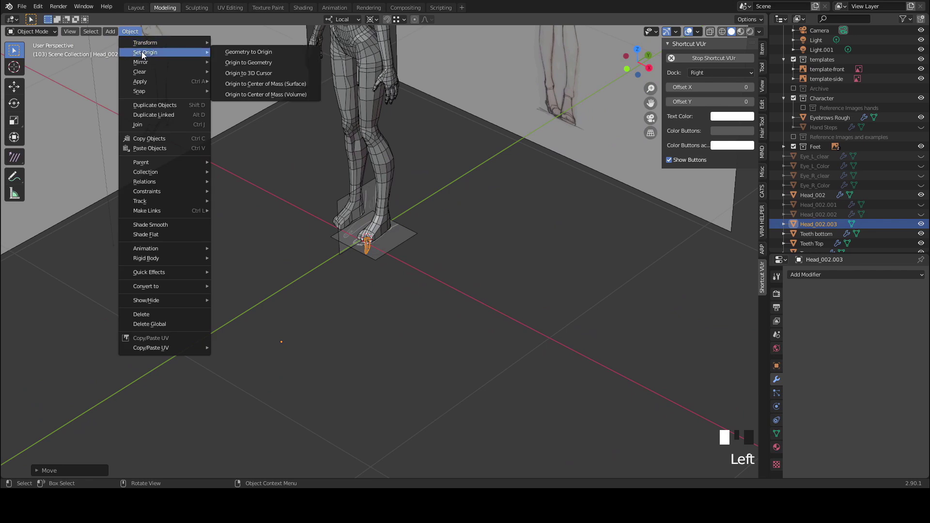
click(243, 61)
key(KP_Decimal)
mouse_move(359, 242)
middle_down()
mouse_move(358, 251)
mouse_move(373, 245)
middle_up()
key(r)
key(z)
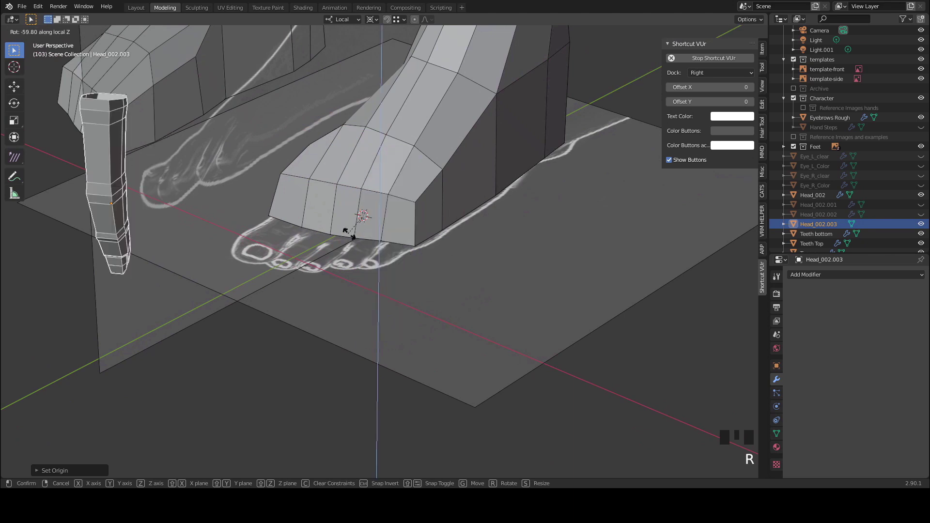
click(350, 234)
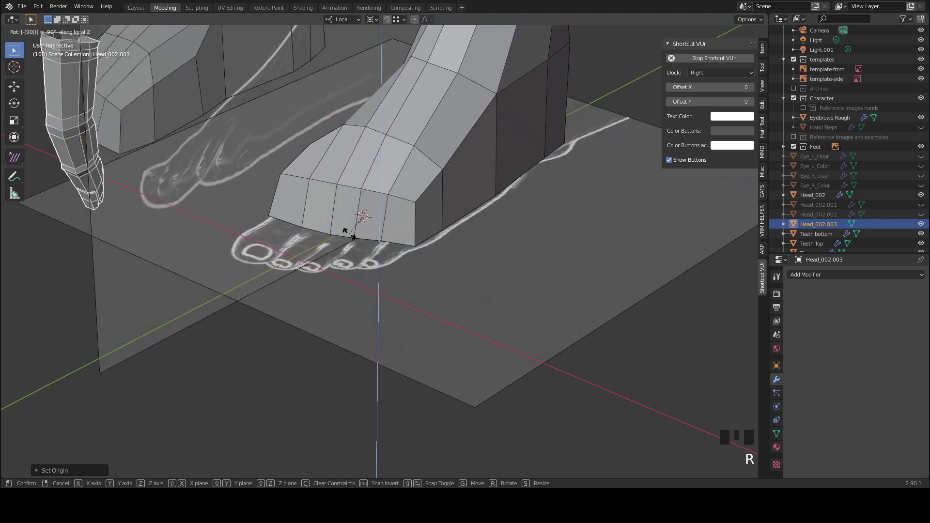
Step: Set the transform pivot point to Bounding Box Center and rotate the finger piece about local Y so it lies flat
scroll(349, 237, down, 3)
click(376, 21)
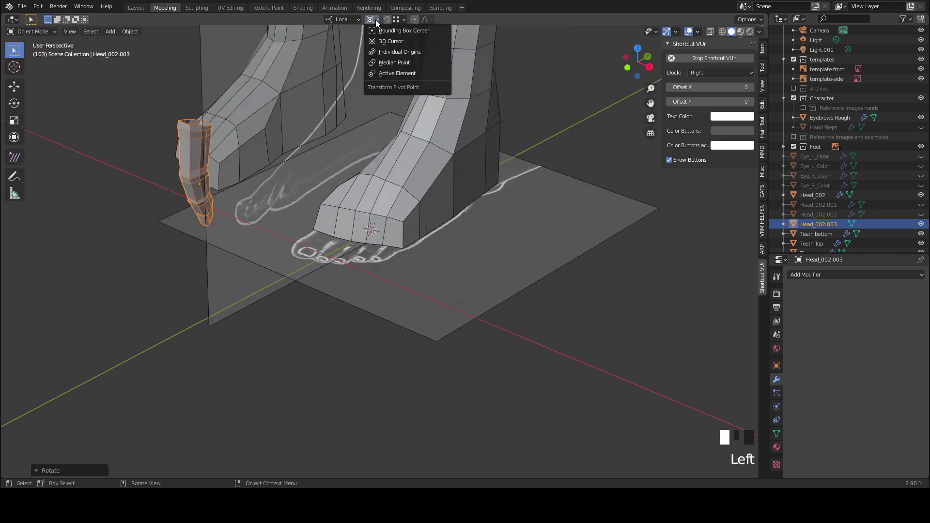
click(376, 30)
middle_drag(349, 203, 286, 187)
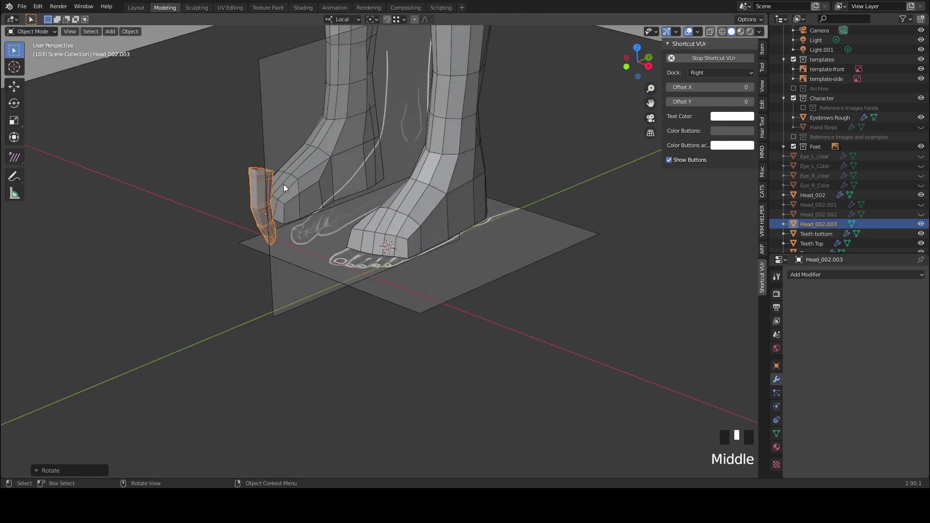
key(r)
key(x)
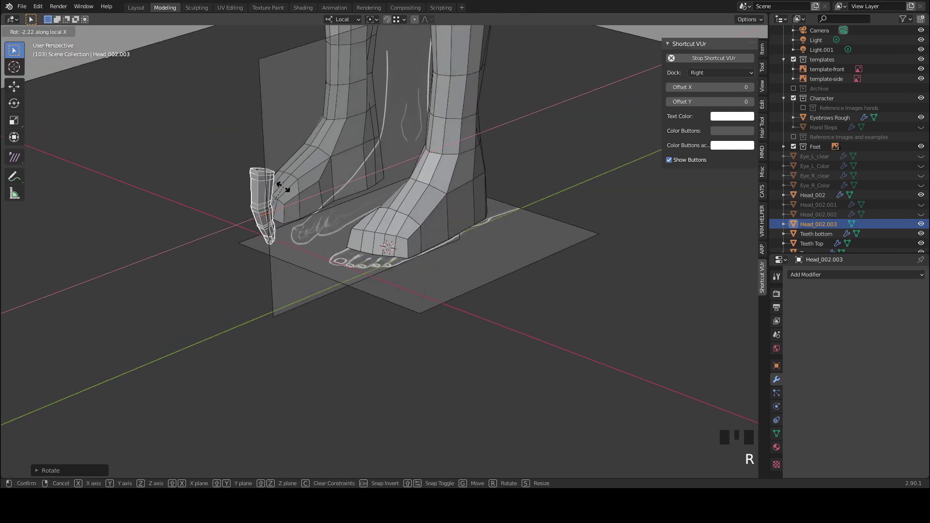
key(y)
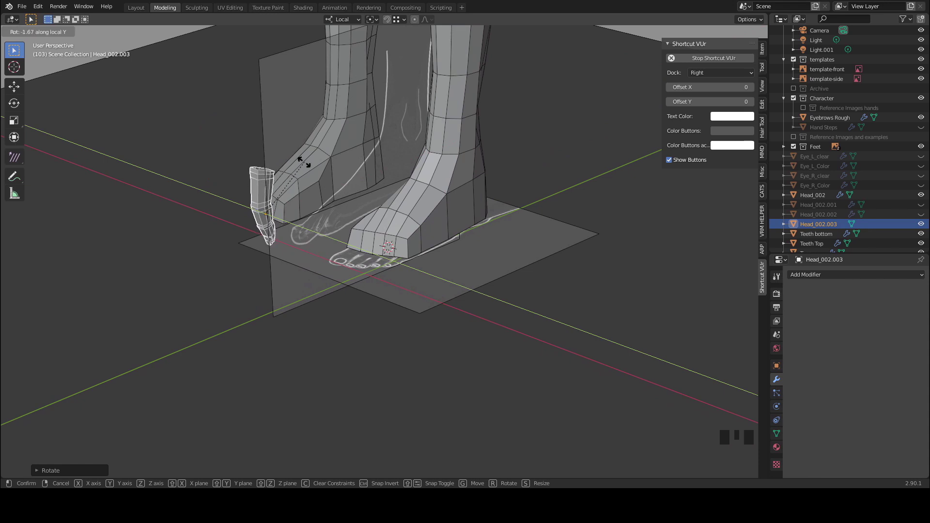
click(304, 165)
Step: Move the finger piece in front of the foot, beside the smallest toe in the reference drawing
middle_drag(264, 213, 297, 178)
key(g)
click(395, 245)
middle_drag(394, 245, 334, 318)
key(g)
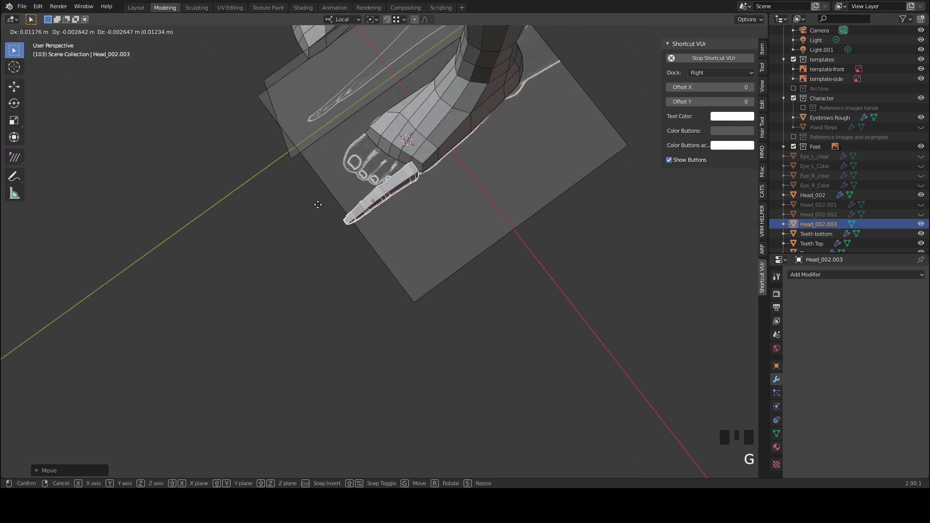
click(315, 230)
middle_drag(409, 321, 332, 318)
scroll(440, 305, up, 2)
scroll(347, 234, up, 1)
middle_drag(347, 234, 353, 256)
Step: In Edit Mode, delete the narrow ring of faces at the finger's middle joint to separate its two sections
key(Tab)
scroll(308, 232, up, 1)
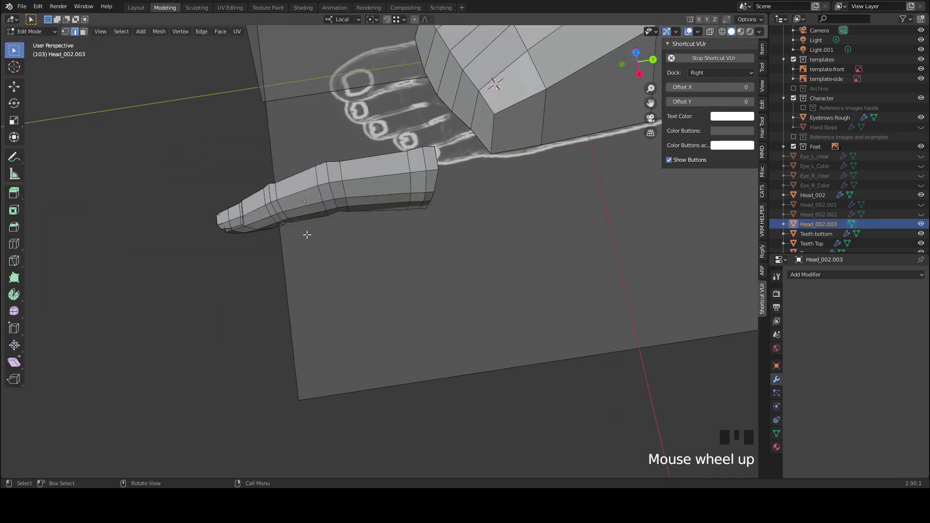
middle_drag(307, 232, 324, 230)
alt+click(308, 195)
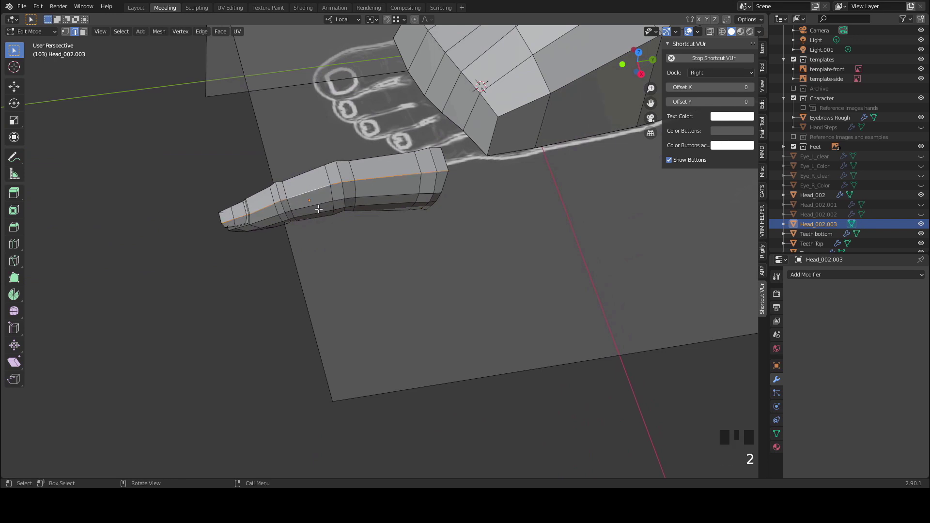
key(3)
alt+click(323, 213)
alt+middle_click(276, 222)
middle_drag(276, 222, 330, 230)
scroll(330, 229, up, 1)
alt+click(336, 182)
key(x)
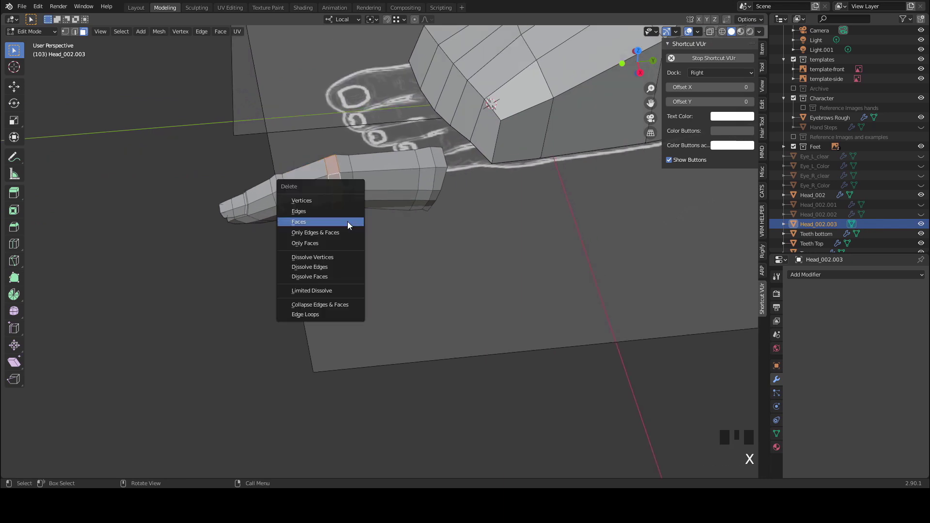
click(347, 222)
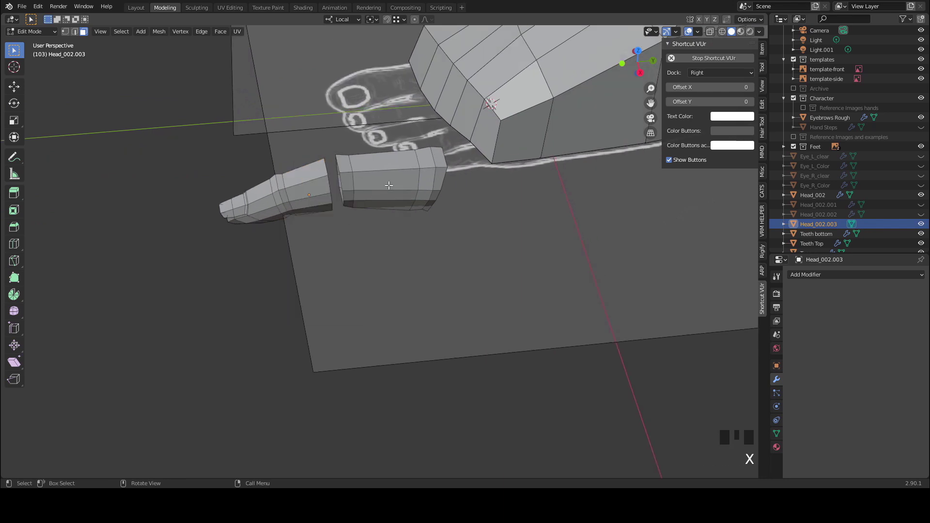
Step: Delete the detached rear section of the finger piece, return to Object Mode and deselect the piece
key(l)
key(x)
click(389, 187)
middle_drag(388, 187, 212, 279)
key(Tab)
click(212, 279)
Step: Examine the shortened finger piece's open end against the foot's front faces and the toe reference from several angles
scroll(288, 218, down, 2)
middle_drag(288, 217, 314, 217)
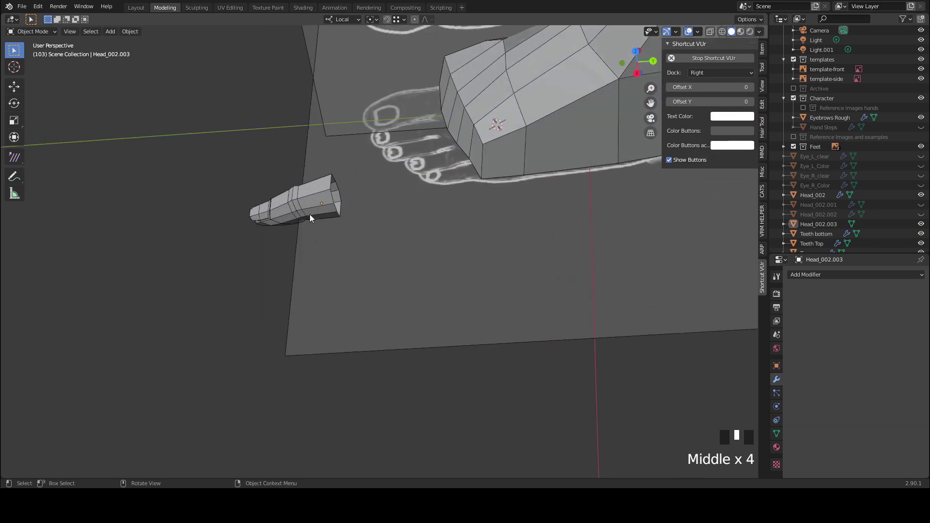
mouse_move(480, 141)
middle_down()
mouse_move(516, 208)
mouse_move(486, 158)
middle_up()
middle_drag(465, 121, 280, 228)
scroll(291, 206, up, 3)
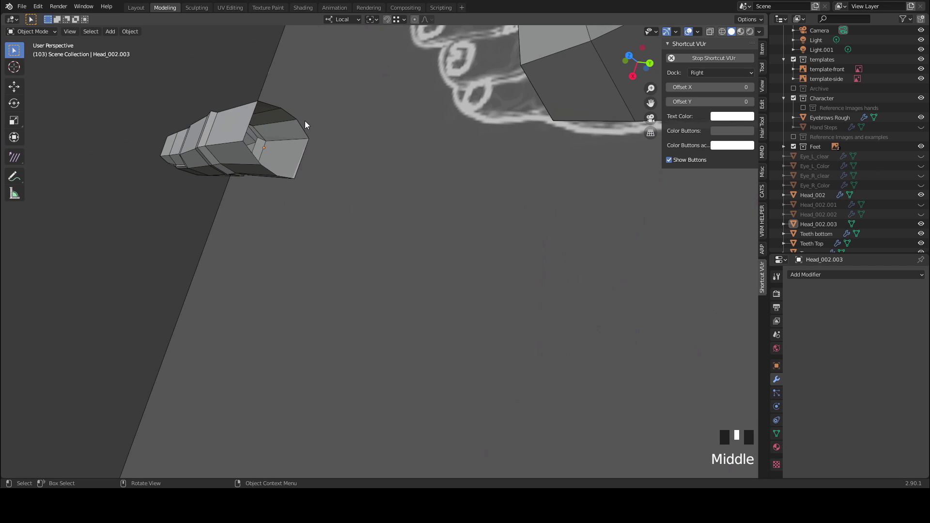
scroll(210, 199, down, 1)
middle_drag(210, 199, 412, 166)
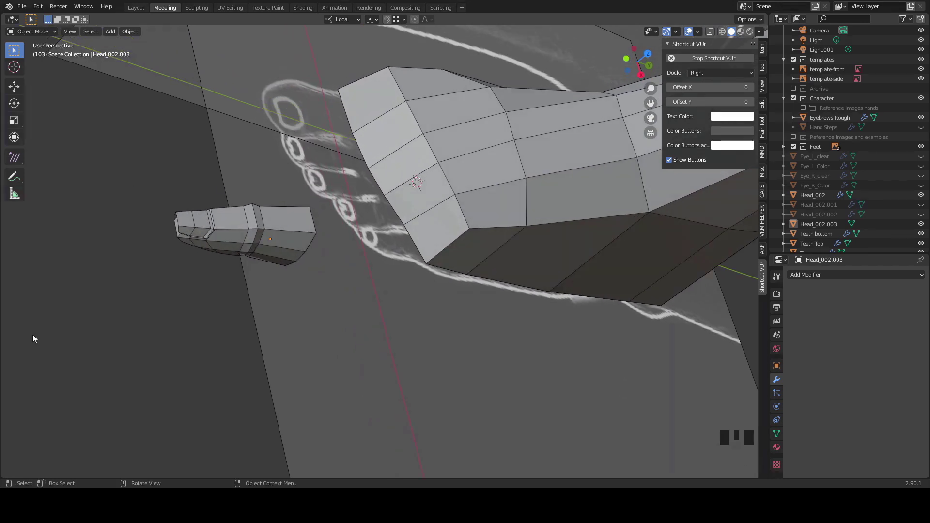
middle_drag(412, 296, 406, 187)
middle_drag(338, 265, 265, 236)
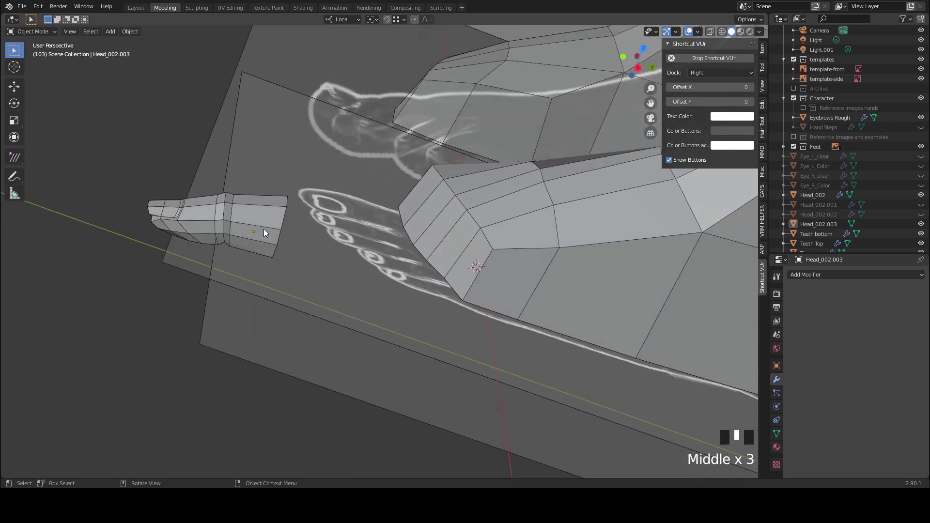
middle_drag(187, 225, 486, 283)
Step: Edit the Head_002 mesh and add two horizontal loop cuts around the side and front of the foot
click(489, 274)
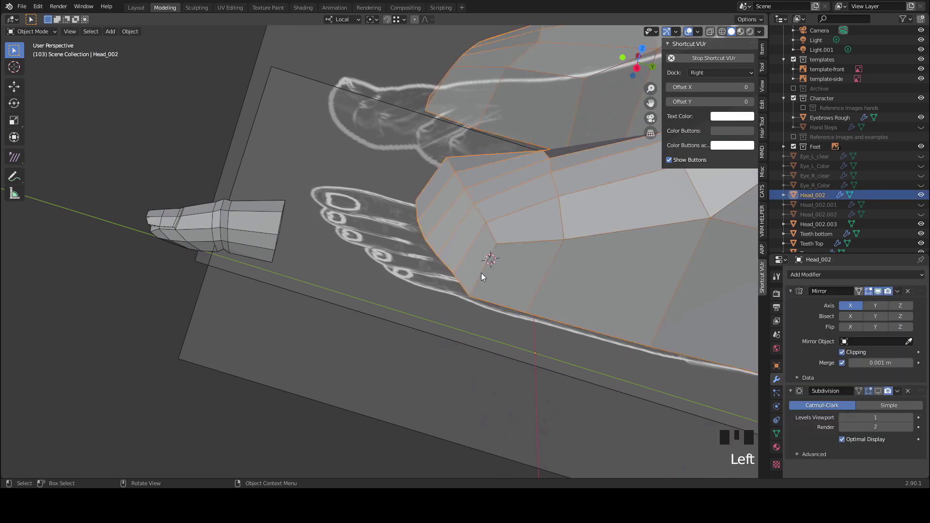
key(Tab)
middle_drag(447, 270, 500, 221)
middle_drag(392, 250, 463, 227)
key(ctrl+r)
click(462, 226)
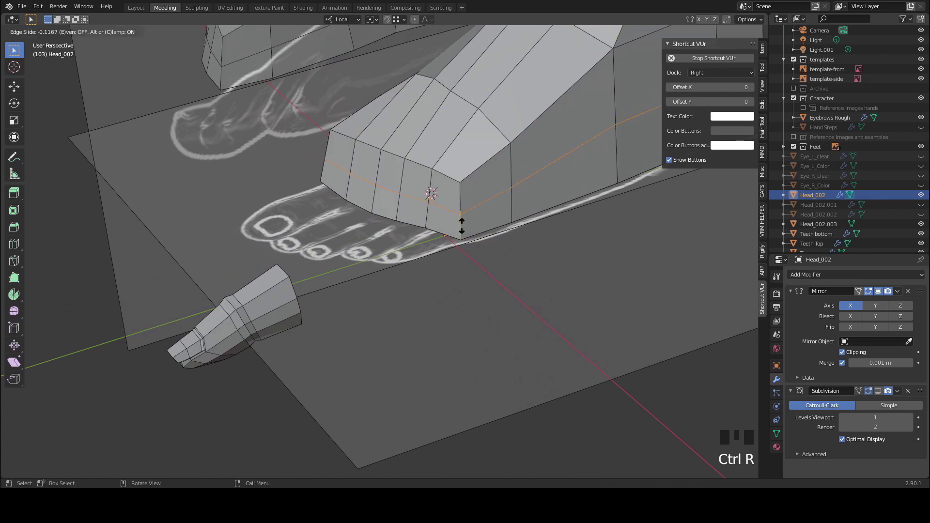
click(461, 208)
key(ctrl+r)
click(461, 206)
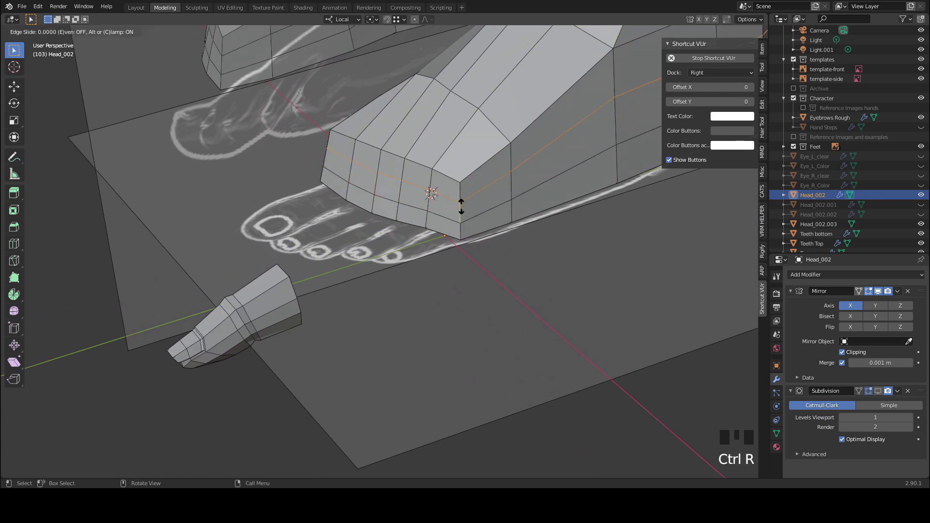
click(461, 211)
Step: Examine the foot's divided front faces and compare their edges with the finger piece's open end
mouse_move(407, 270)
middle_down()
mouse_move(336, 253)
mouse_move(408, 286)
middle_up()
middle_drag(251, 237, 281, 272)
middle_drag(387, 244, 373, 181)
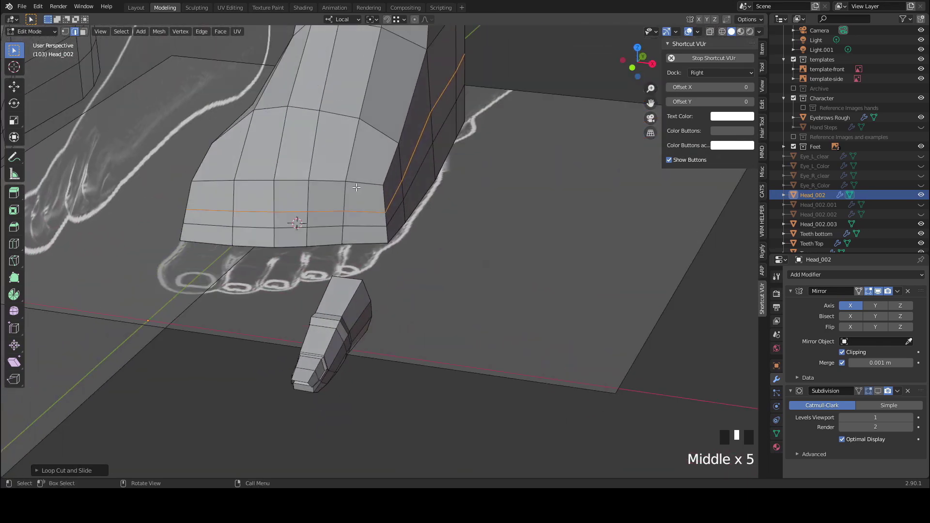
click(349, 242)
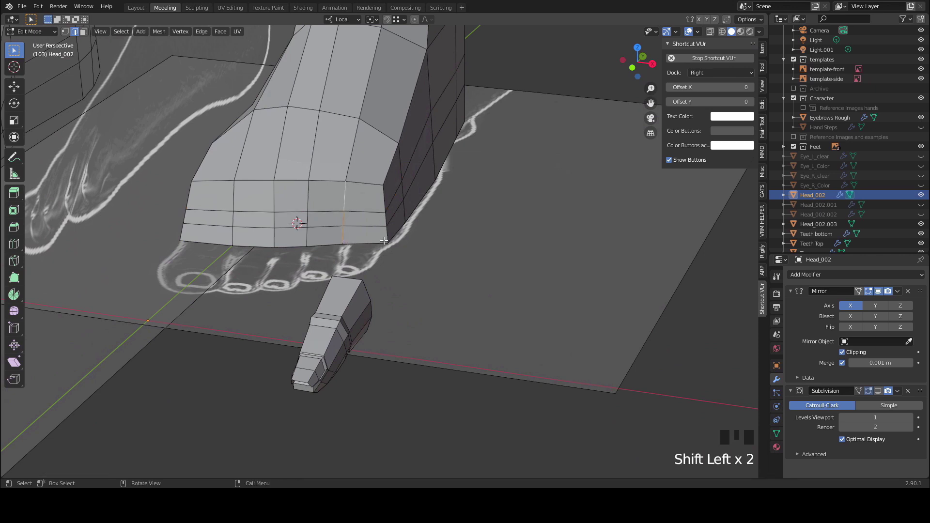
middle_drag(336, 193, 369, 268)
middle_drag(368, 336, 204, 289)
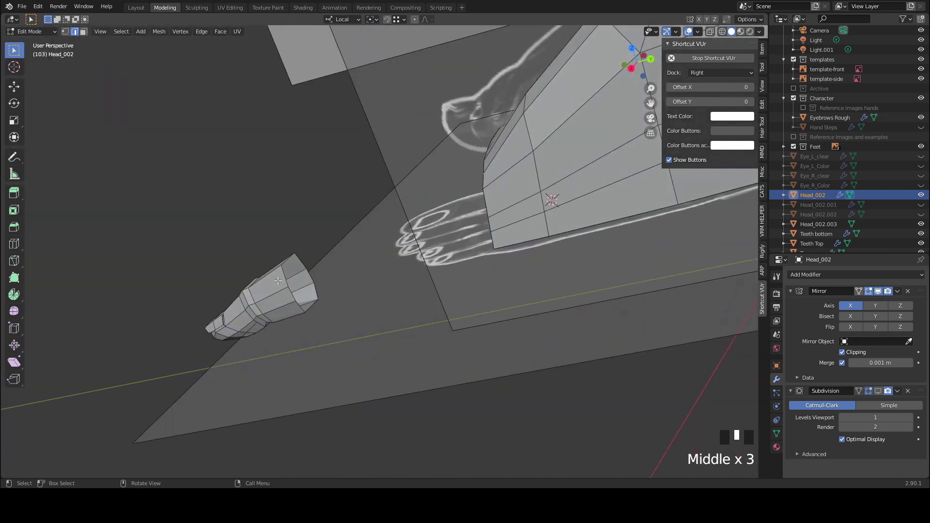
middle_drag(206, 318, 271, 344)
scroll(420, 241, up, 2)
middle_drag(420, 241, 296, 242)
Step: Select the vertical edges on the foot's front face that divide it into separate toe sections
click(296, 226)
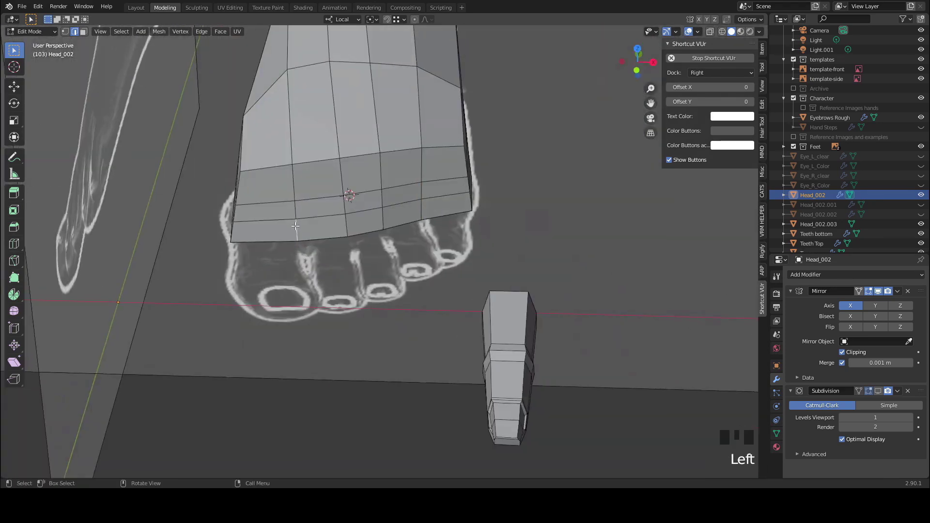
ctrl+shift+click(293, 183)
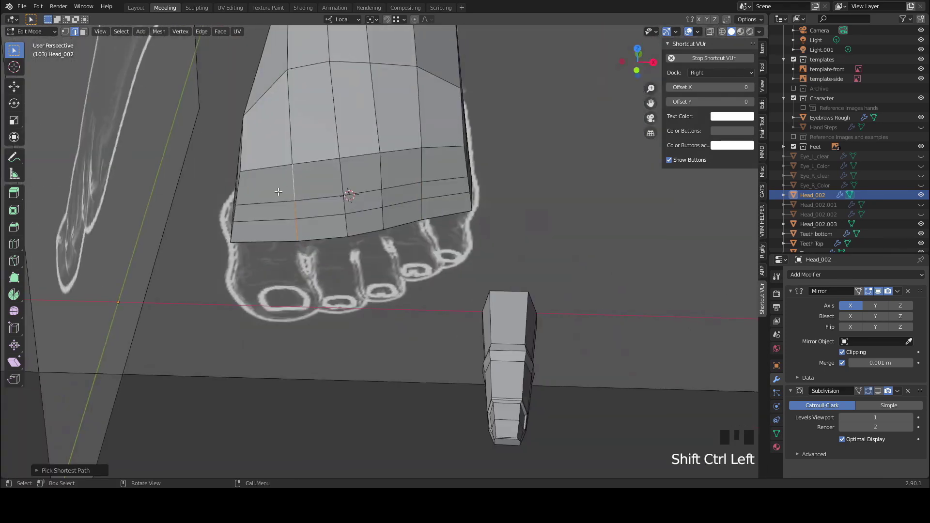
ctrl+click(348, 224)
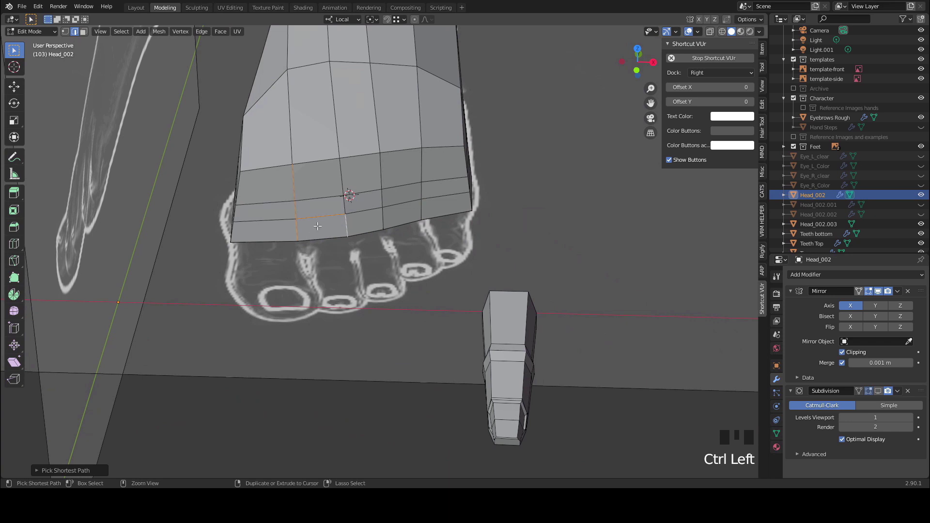
key(ctrl+z)
shift+click(346, 224)
shift+click(345, 205)
shift+click(344, 186)
shift+click(380, 182)
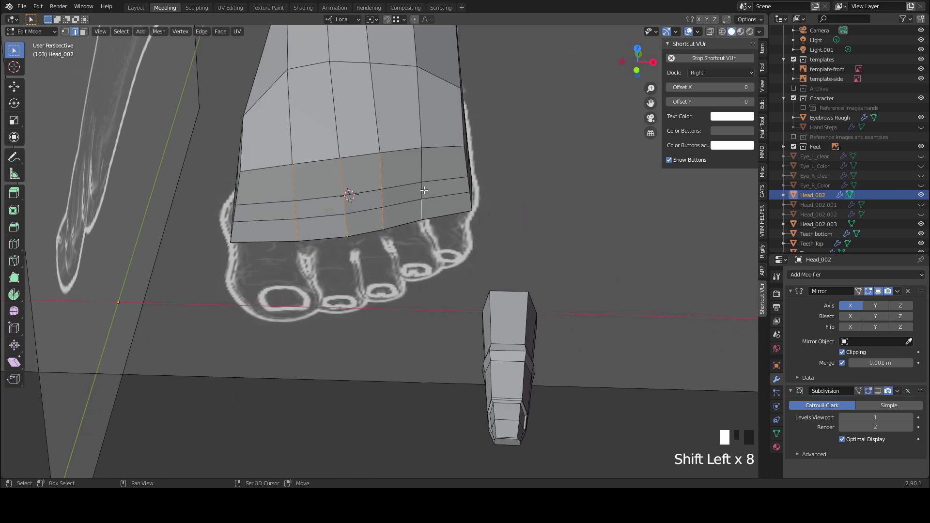
Step: Add a loop cut across the top of the foot, just behind its front edge
middle_drag(375, 189, 346, 248)
click(314, 148)
key(ctrl+r)
click(314, 148)
click(316, 154)
middle_drag(353, 230, 332, 193)
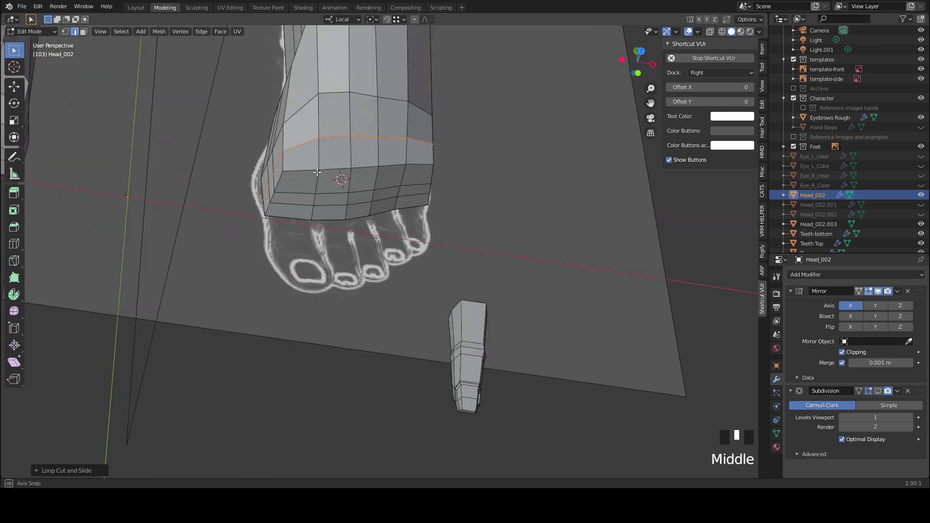
Step: Bevel the four vertical edge paths on the foot's front between the toes with 2 segments and a width of about 0.0016 m
scroll(332, 193, up, 2)
click(285, 197)
ctrl+shift+click(291, 156)
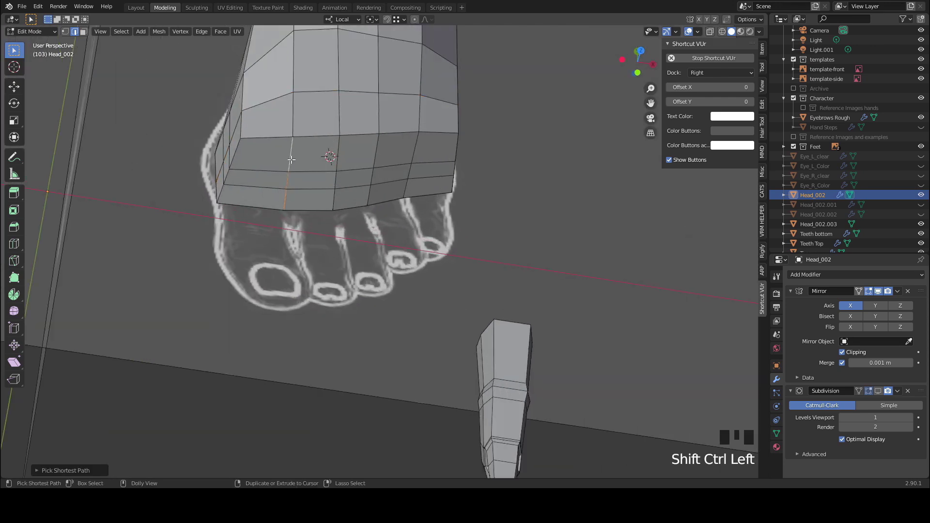
shift+click(335, 202)
shift+click(336, 180)
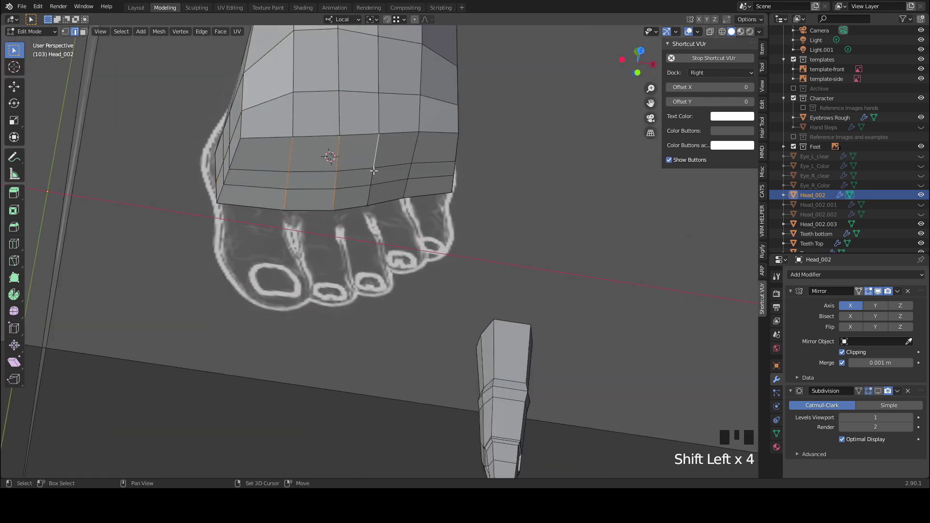
shift+click(373, 193)
shift+click(409, 171)
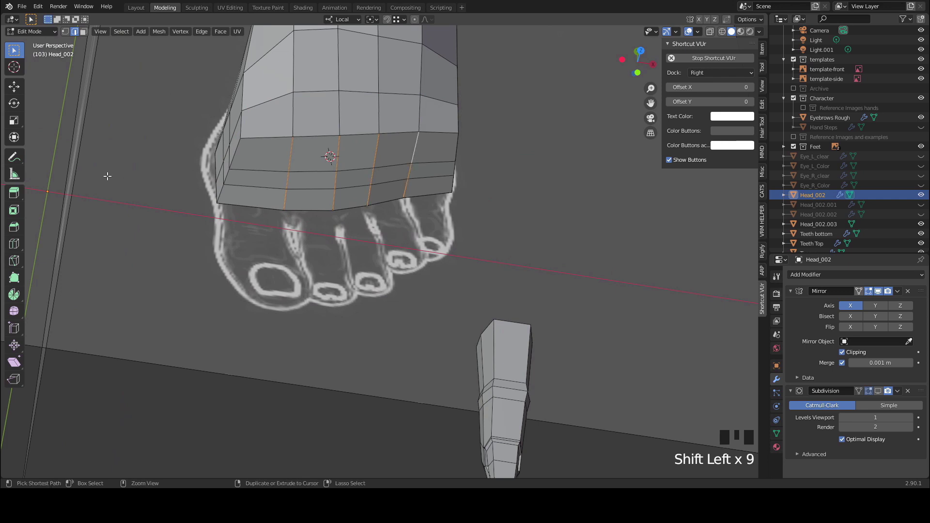
key(ctrl+b)
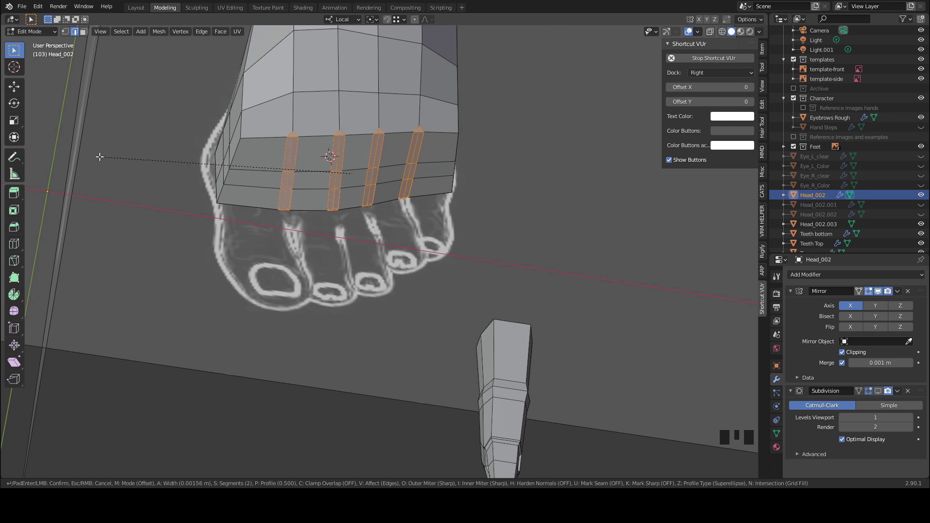
click(100, 158)
Step: Dissolve the short edges inside the small triangular tips where the four toe-gap bevels end, on both the instep and the sole
middle_drag(100, 157, 160, 218)
scroll(160, 218, up, 2)
click(146, 293)
click(301, 222)
shift+click(401, 174)
shift+click(435, 146)
scroll(426, 291, down, 1)
middle_drag(571, 61, 521, 169)
shift+click(527, 153)
shift+click(422, 232)
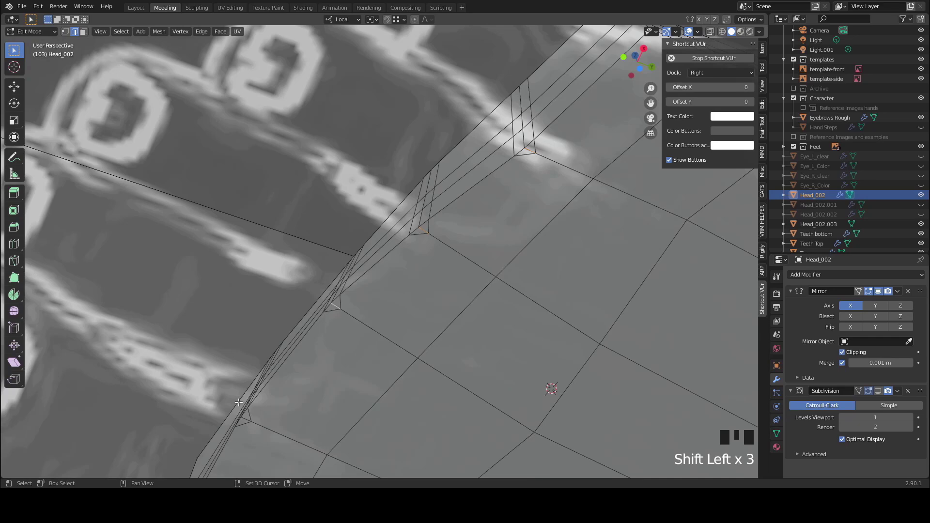
middle_drag(243, 419, 351, 325)
key(x)
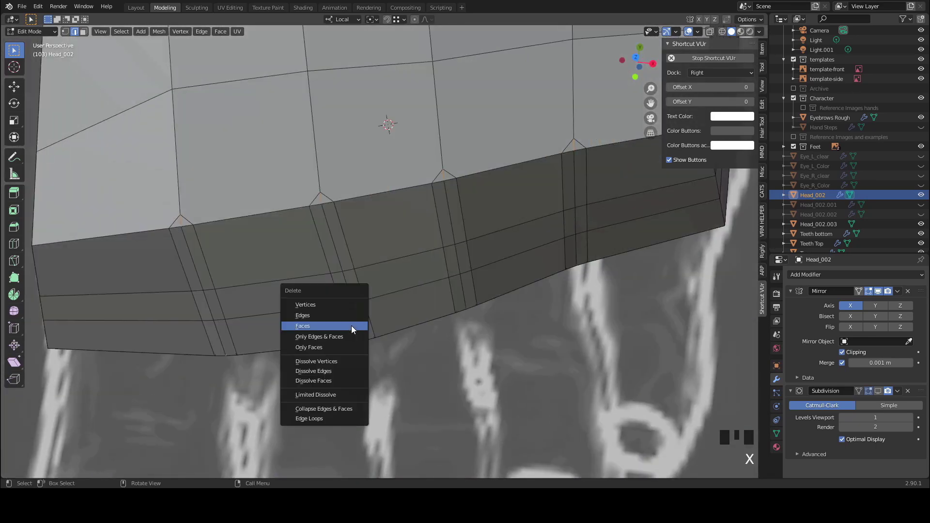
click(348, 370)
scroll(337, 355, down, 2)
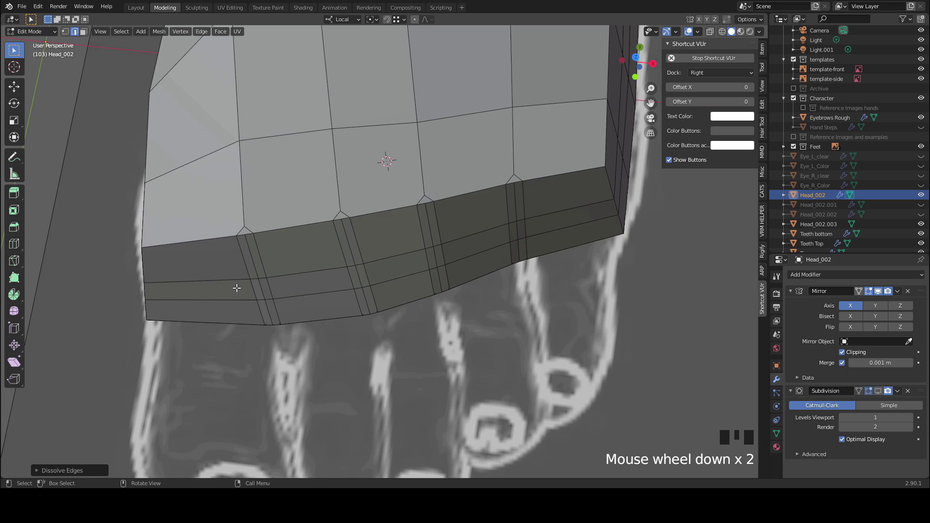
Step: Merge the first toe gap's upper tip vertex into the instep vertex directly above it
key(1)
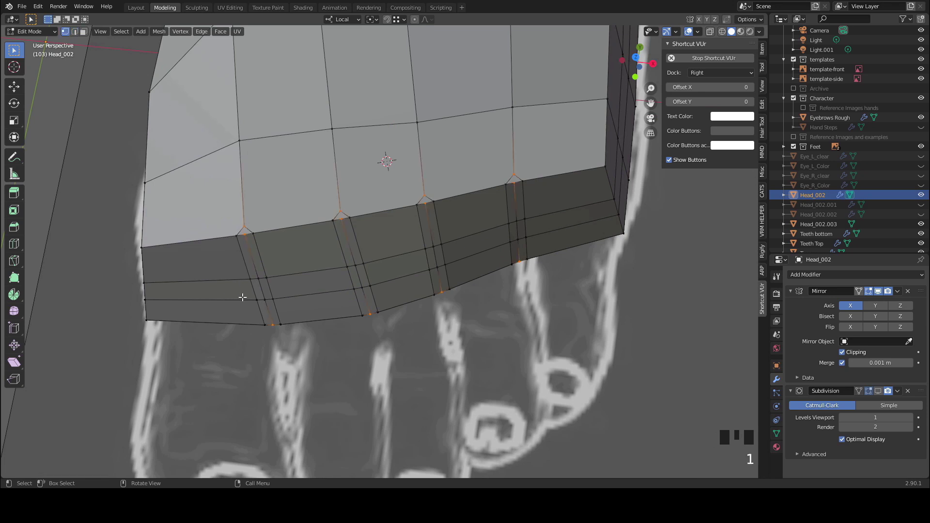
click(242, 141)
shift+click(244, 227)
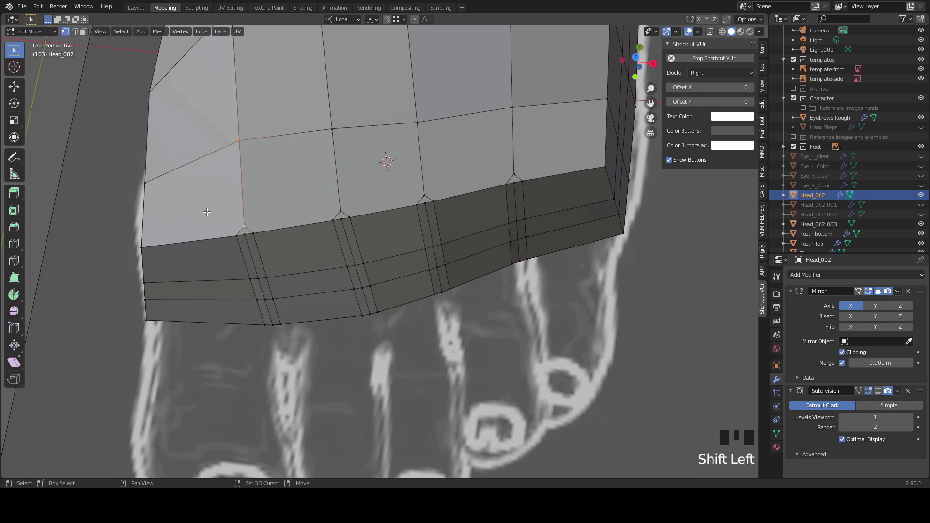
key(m)
click(205, 213)
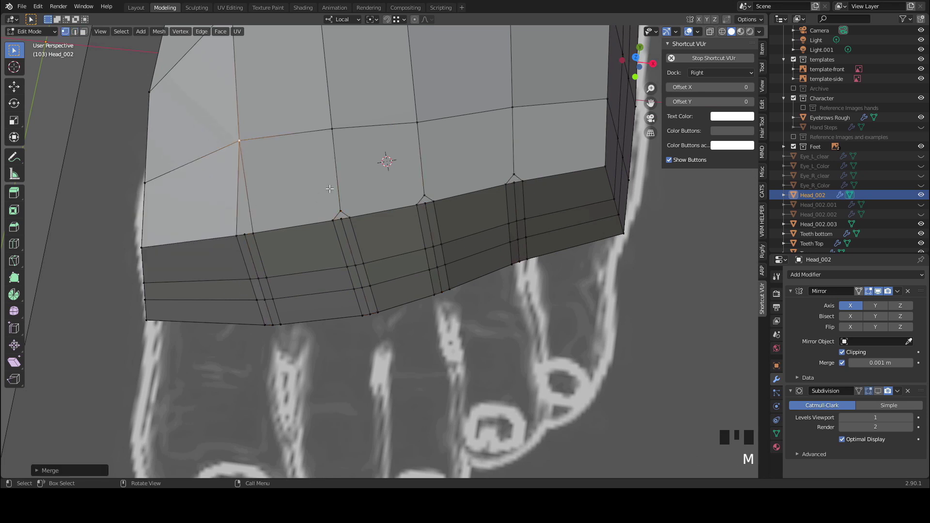
Step: Merge the upper tip vertices of the other three toe gaps into the instep vertices above them
click(334, 126)
shift+click(341, 212)
key(shift+r)
click(416, 122)
shift+click(425, 196)
key(shift+r)
click(513, 108)
shift+click(513, 174)
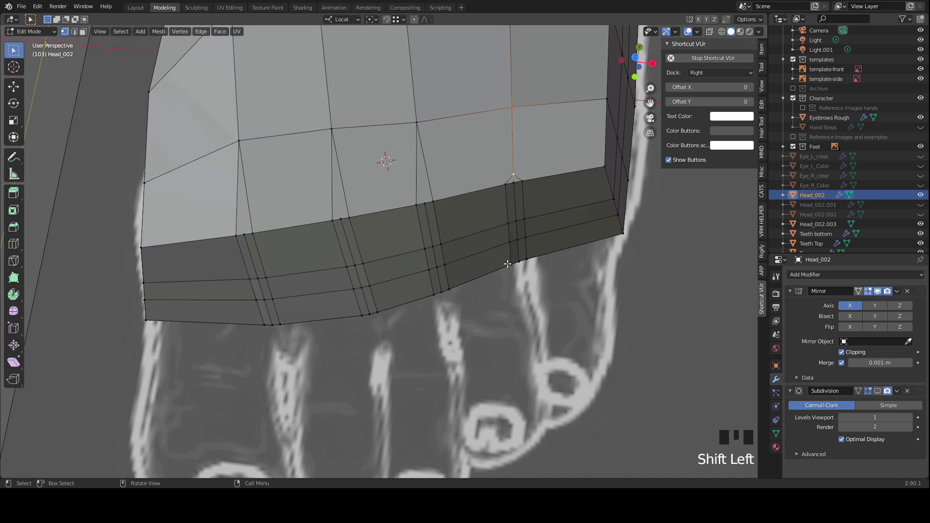
key(shift+r)
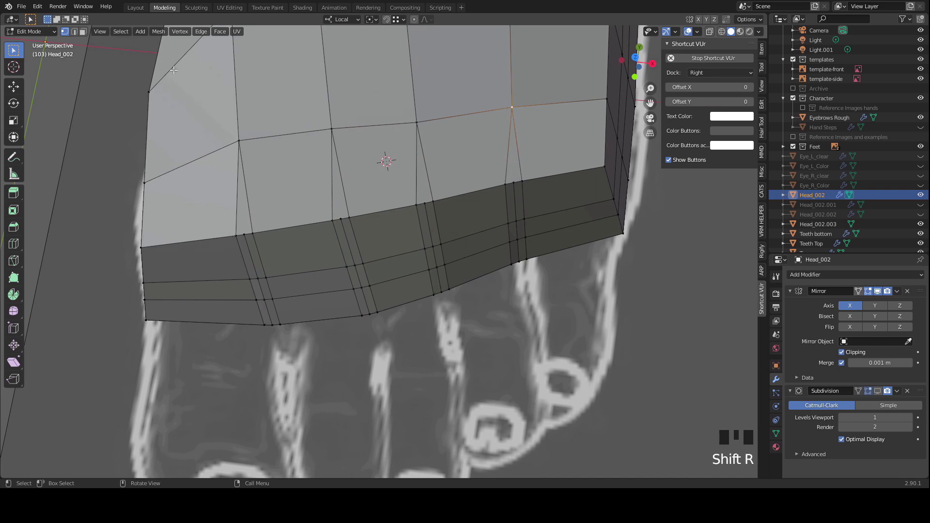
Step: On the sole, merge the first toe gap's tip vertex into the neighbouring vertex behind it
middle_drag(319, 260, 237, 266)
click(237, 262)
shift+click(248, 307)
key(m)
click(203, 264)
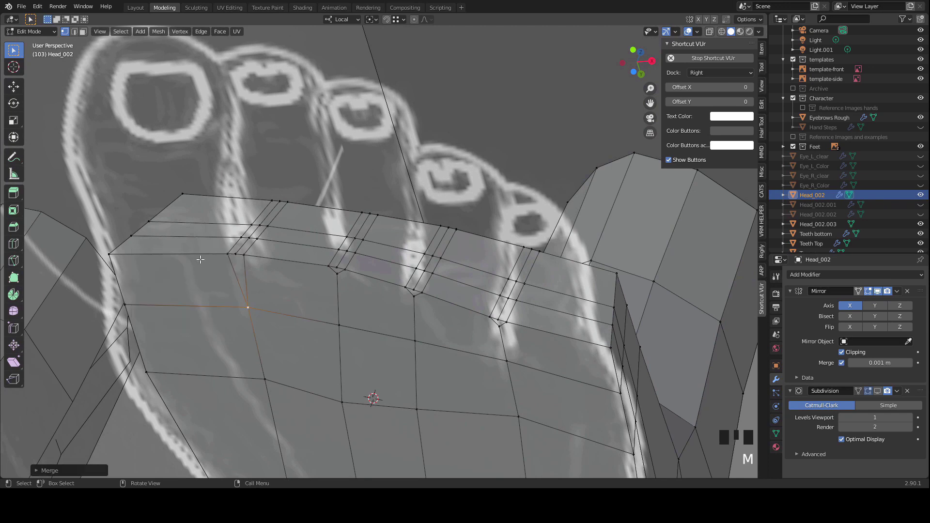
Step: On the sole, merge the tip vertices of the other three toe gaps into the vertices behind them
click(336, 275)
shift+click(339, 330)
key(shift+r)
click(414, 345)
shift+click(421, 294)
key(shift+r)
click(506, 361)
shift+click(499, 324)
Step: Slide the middle vertices at the upper ends of the four toe gaps slightly down along their edges to form grooves
middle_drag(457, 346, 292, 246)
shift+click(357, 210)
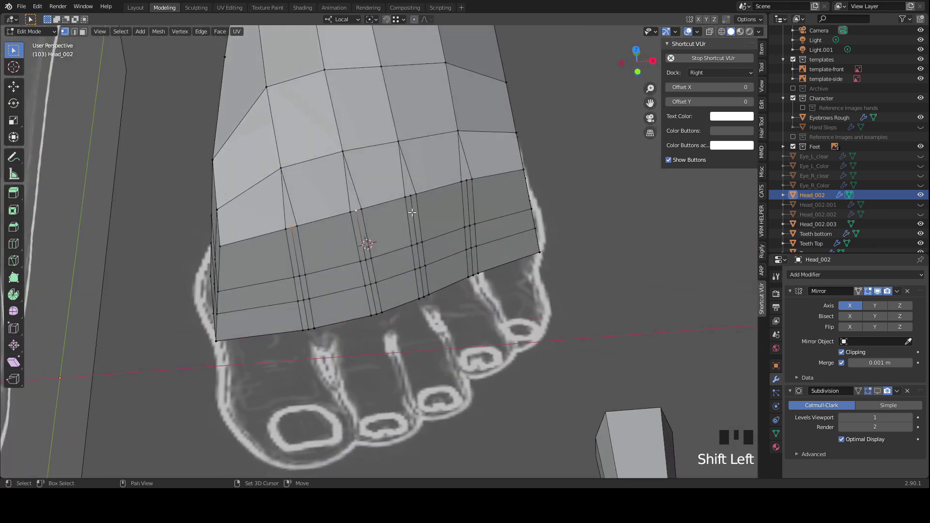
shift+click(410, 195)
key(g)
key(g)
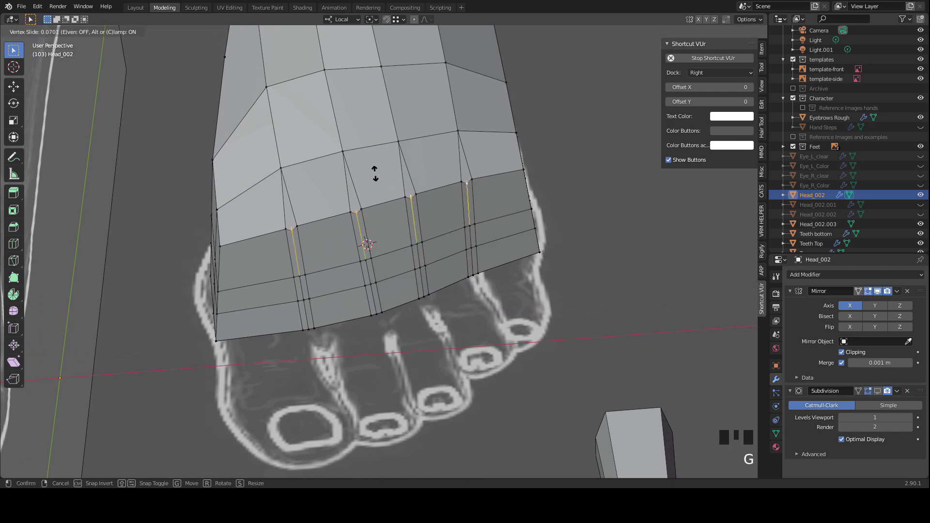
click(375, 177)
Step: Slide the middle vertices at the lower ends of the four toe gaps upward along their edges
middle_drag(475, 291, 477, 281)
click(476, 281)
shift+click(426, 299)
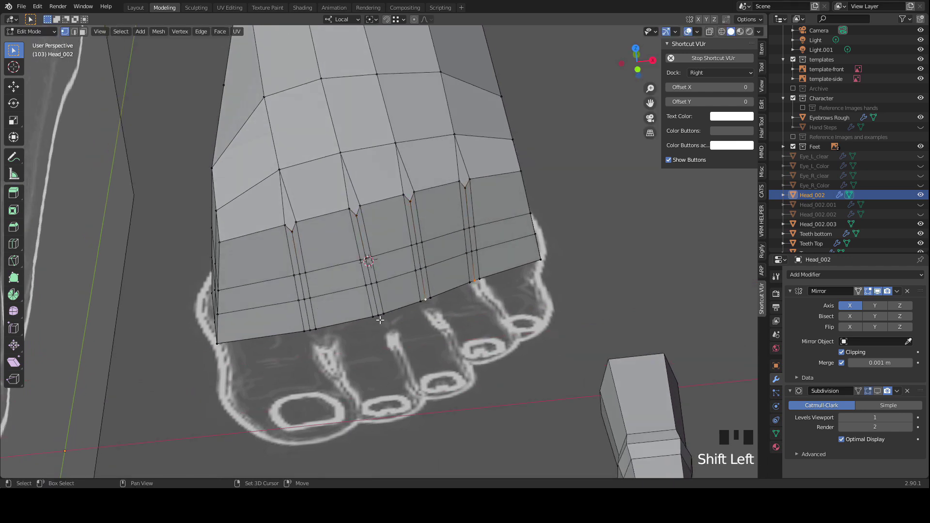
shift+click(378, 316)
click(308, 340)
click(311, 336)
shift+click(380, 323)
shift+click(429, 315)
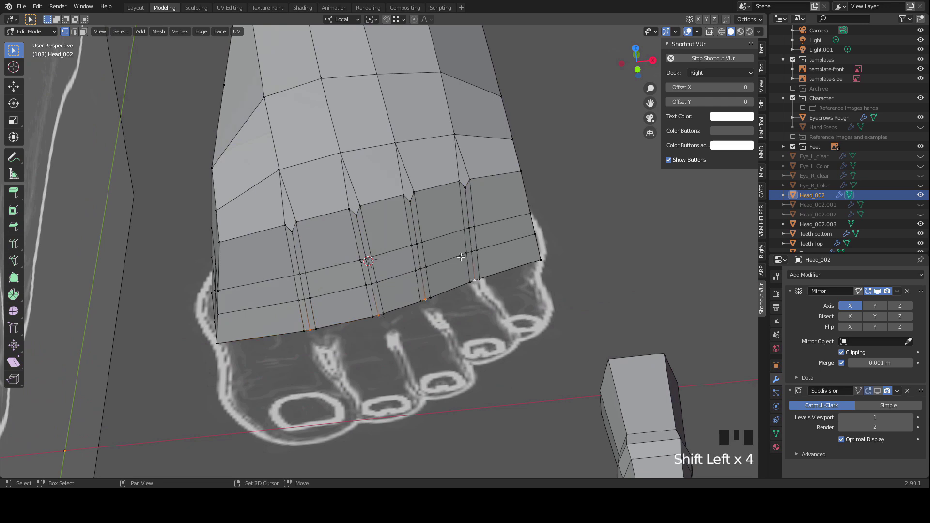
key(g)
key(g)
click(405, 250)
middle_drag(255, 283, 290, 286)
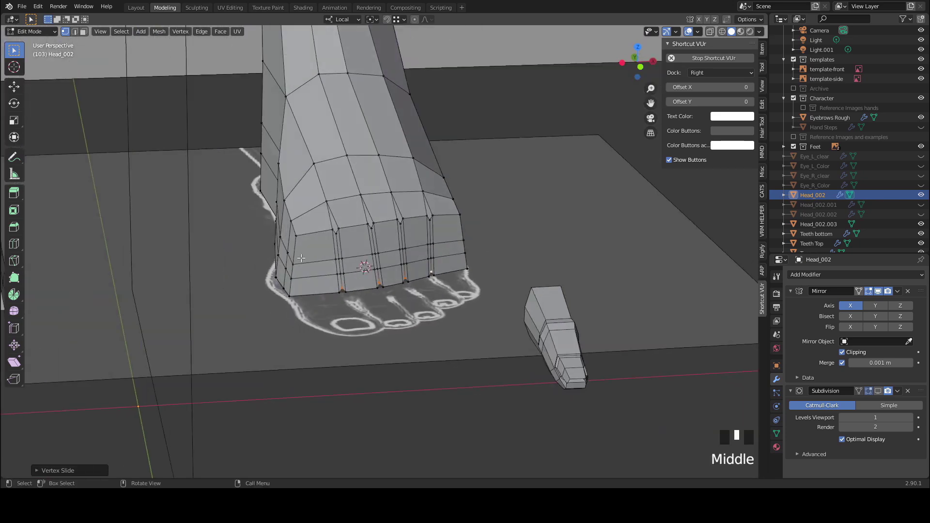
Step: Reshape the big toe's three stacked front faces into a circle with LoopTools Circle
key(3)
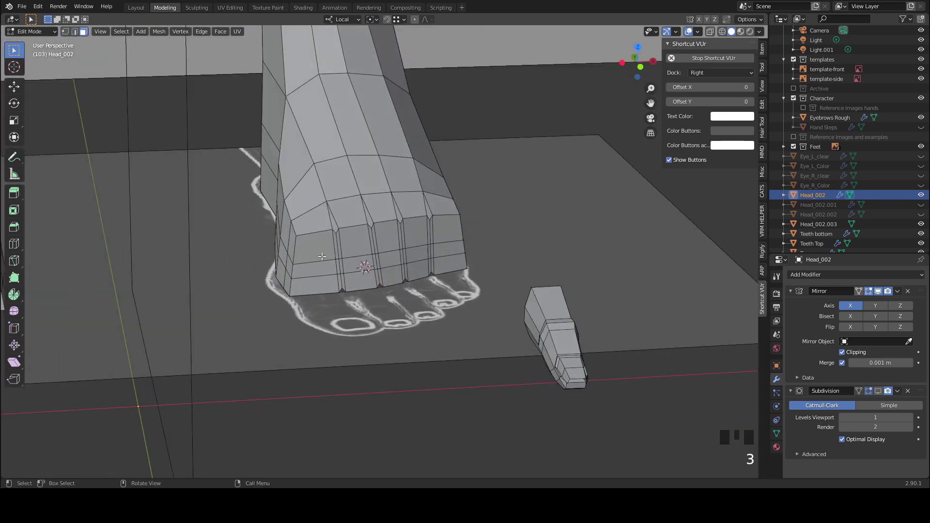
click(320, 256)
shift+click(318, 271)
shift+click(316, 286)
middle_drag(492, 277, 184, 326)
middle_drag(130, 299, 204, 307)
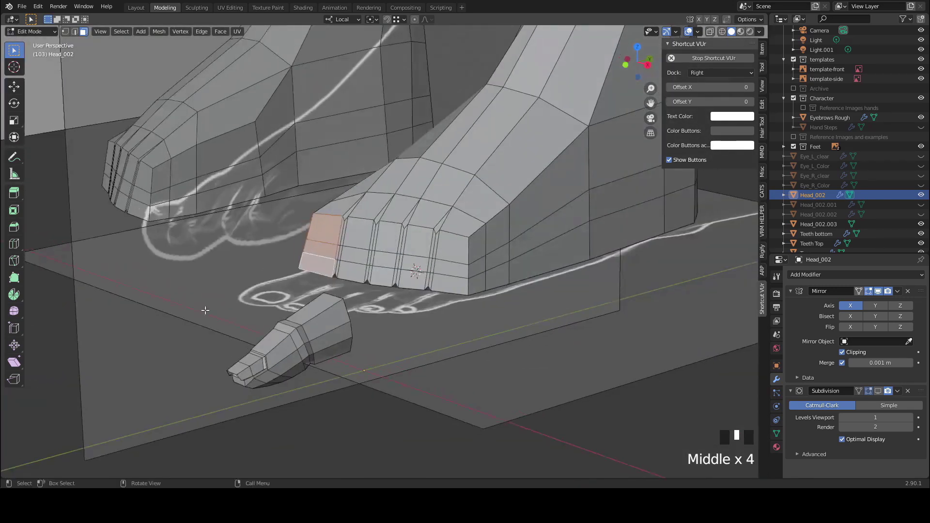
scroll(213, 290, up, 2)
right_click(219, 283)
mouse_move(218, 215)
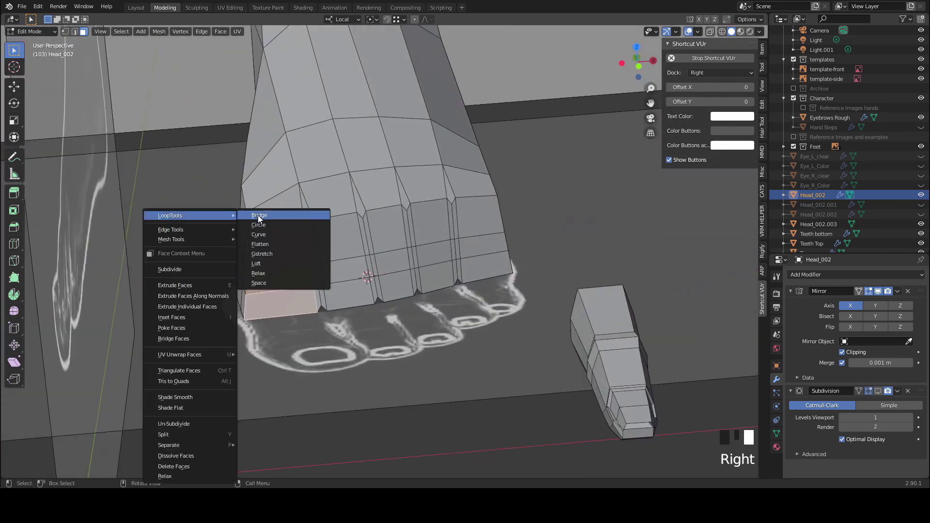
click(291, 225)
middle_drag(291, 228, 328, 275)
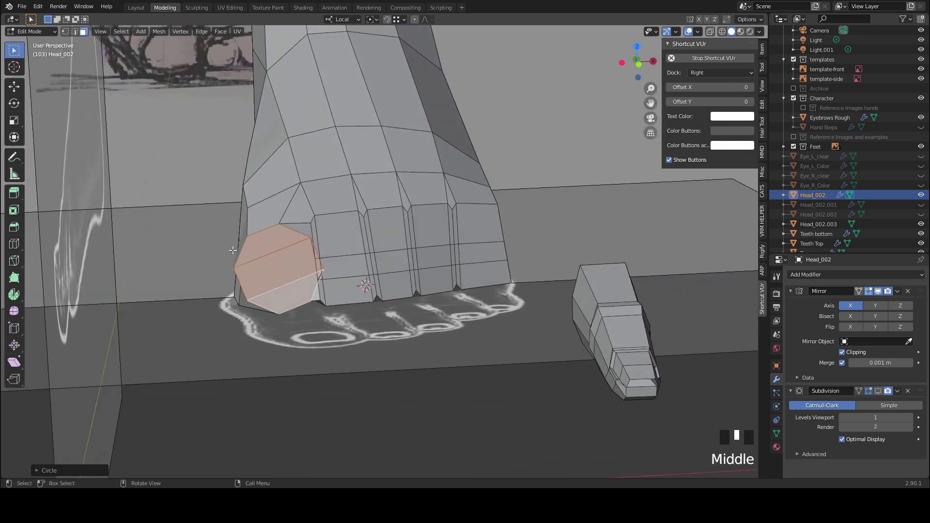
Step: From the front view, rotate the big toe's circular face group until its upper and lower edges are horizontal
click(640, 67)
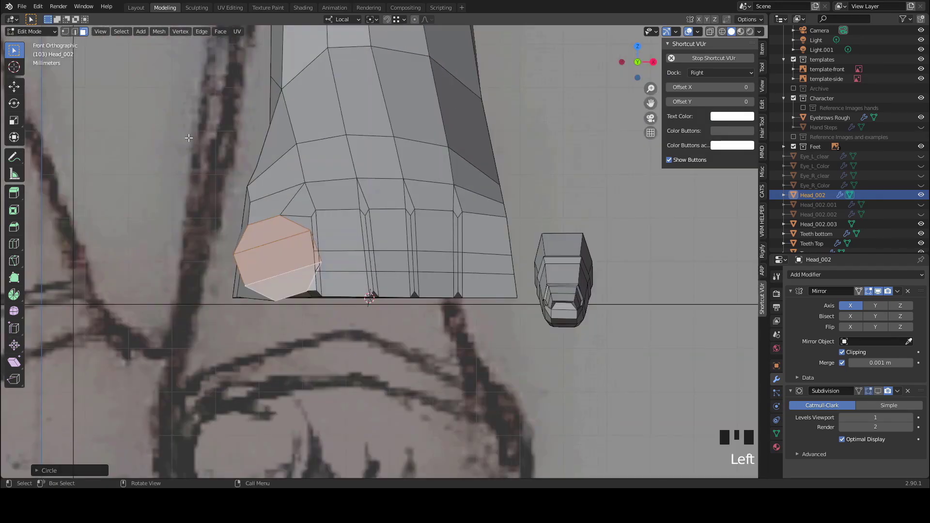
key(r)
click(123, 108)
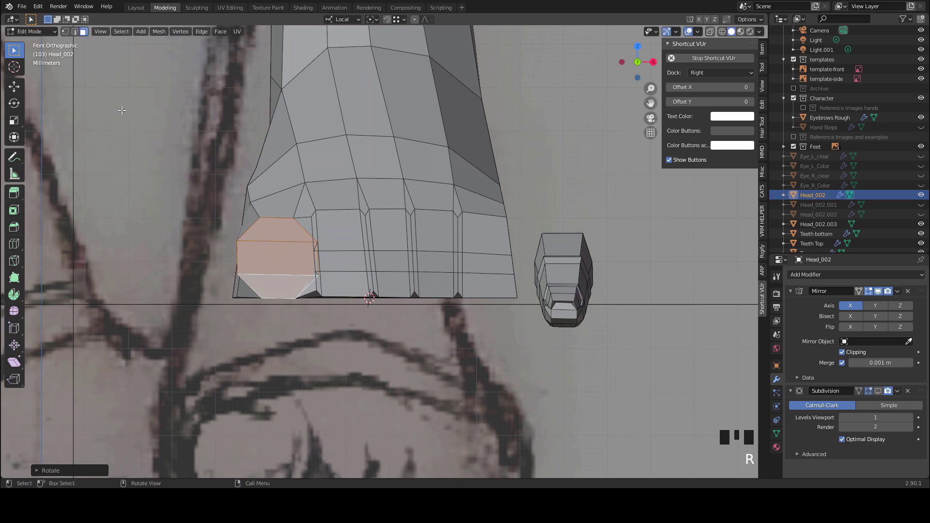
Step: Narrow the middle front face of the big toe to about 0.81 along the local X axis
scroll(246, 265, up, 1)
click(246, 265)
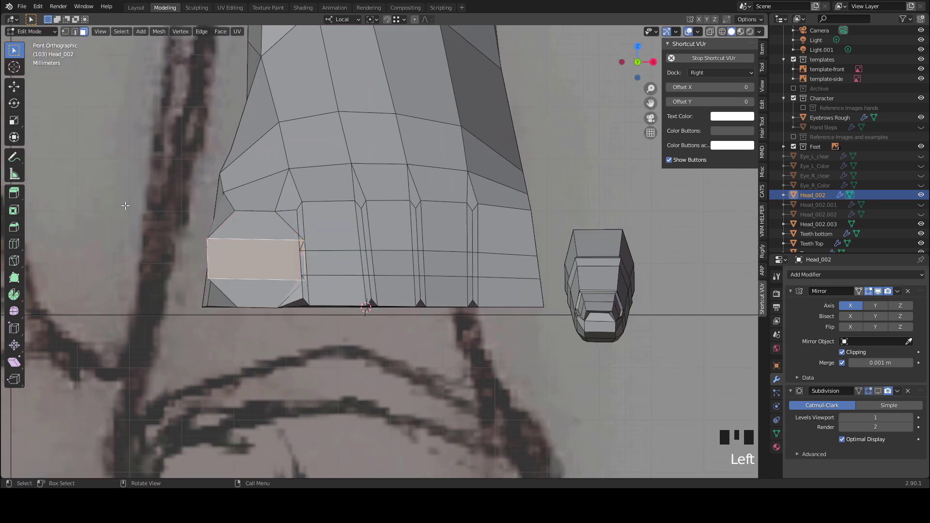
key(s)
key(x)
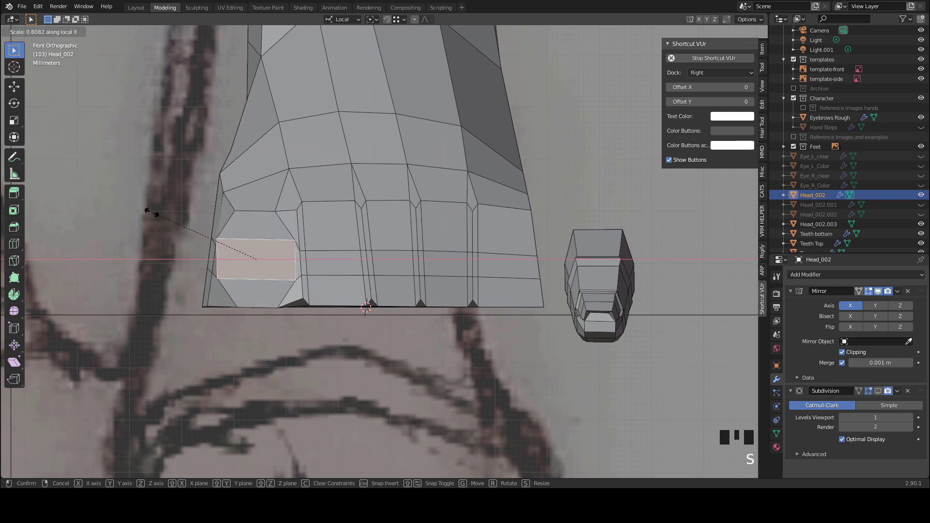
click(149, 214)
Step: Turn the second toe's three front faces into a circle with LoopTools and rotate it by about -21° to level it
click(329, 229)
click(334, 263)
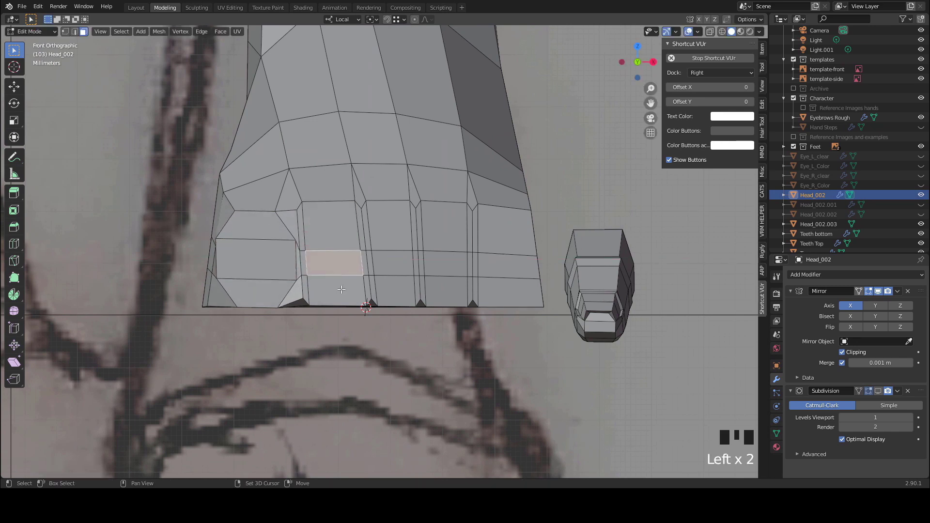
shift+click(337, 290)
shift+click(281, 227)
right_click(128, 188)
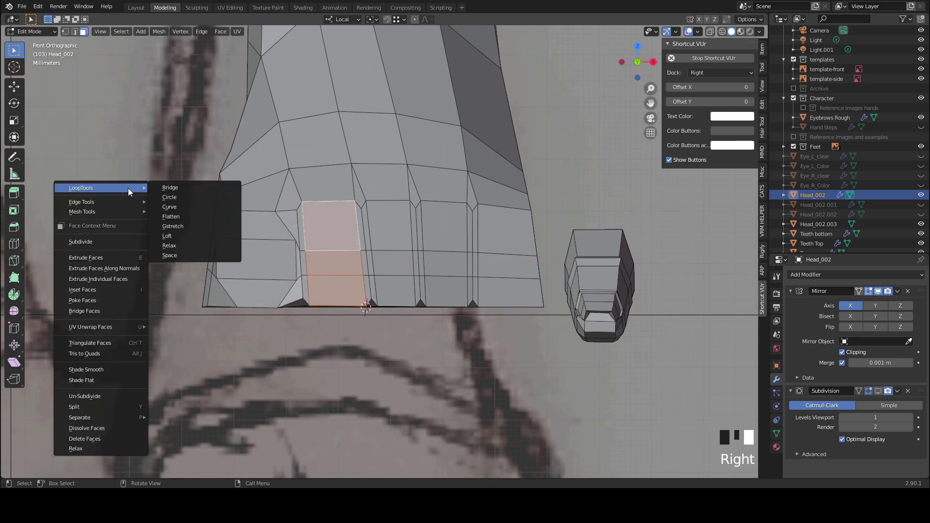
click(176, 197)
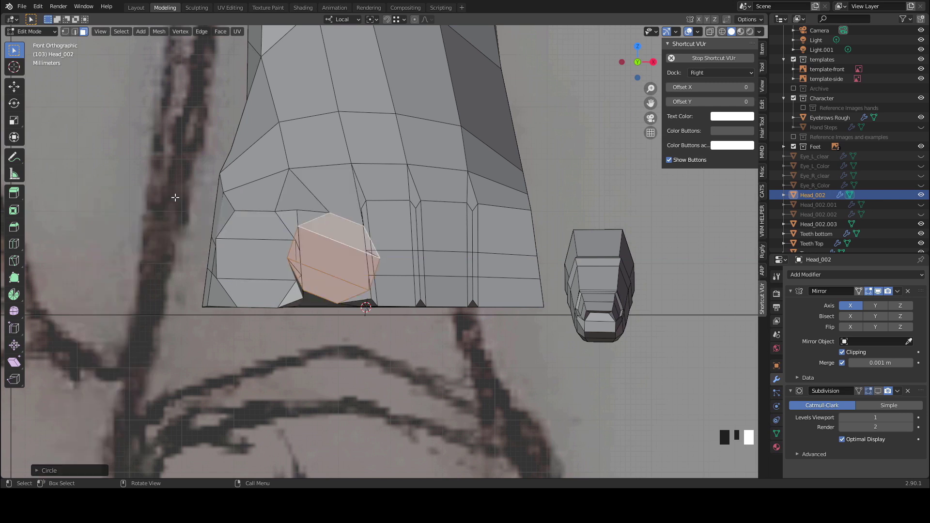
key(r)
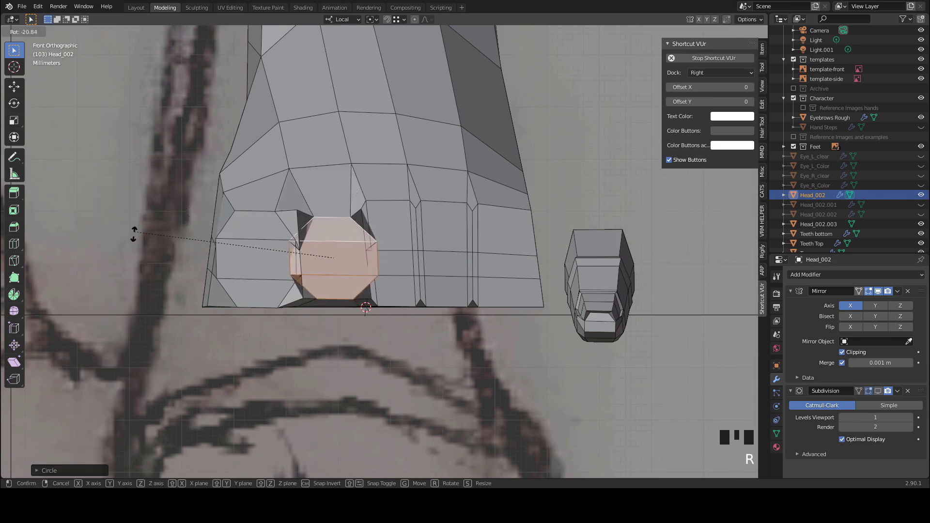
click(134, 237)
Step: Scale the second toe's circular face group to about 0.855 and raise it by about 0.0013 m
key(s)
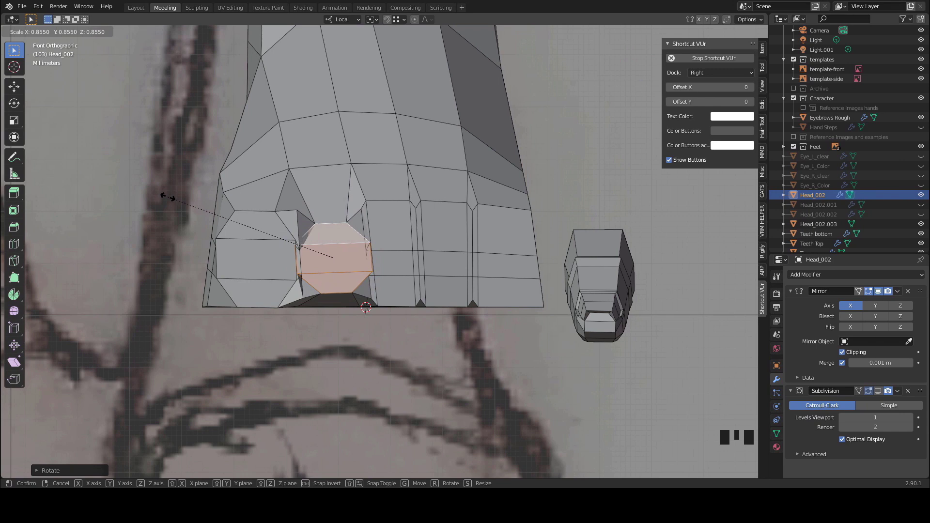
click(167, 197)
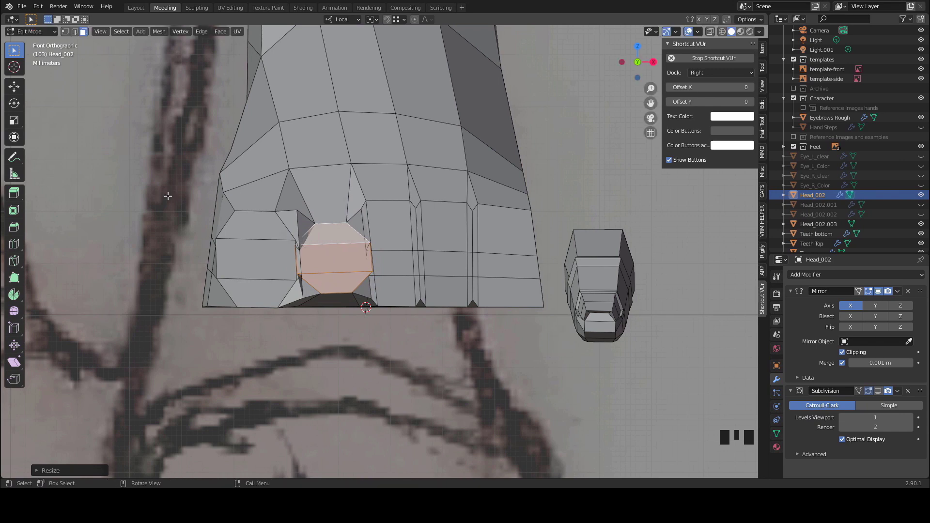
key(g)
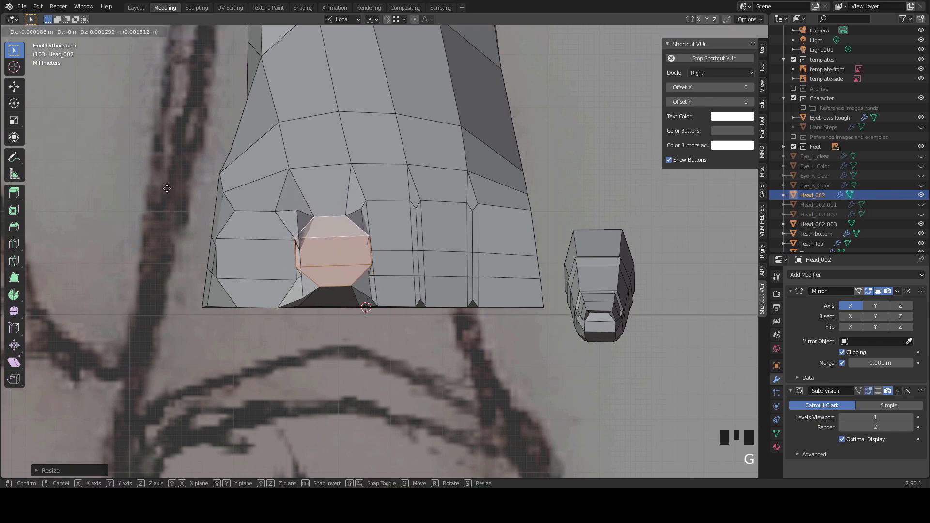
click(167, 189)
Step: Narrow the middle front face of the second toe to about 0.81 along the local X axis
click(331, 248)
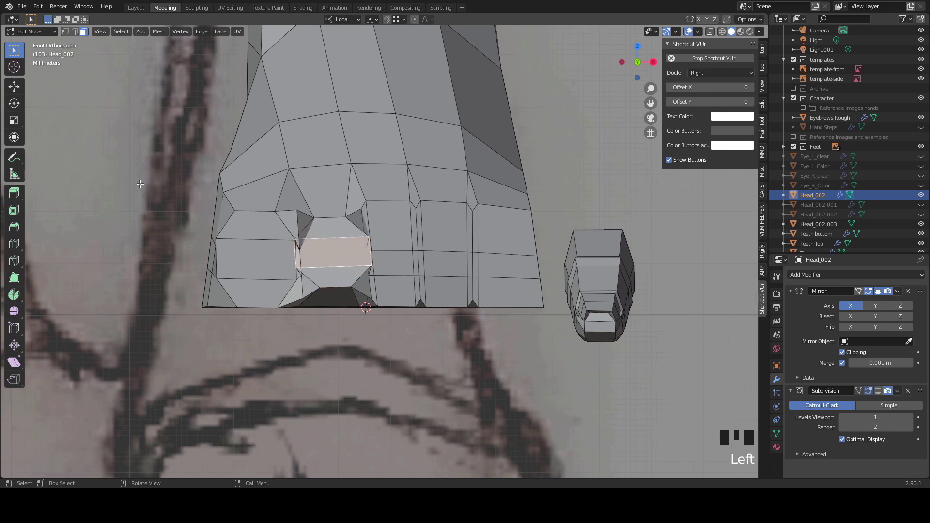
key(s)
key(x)
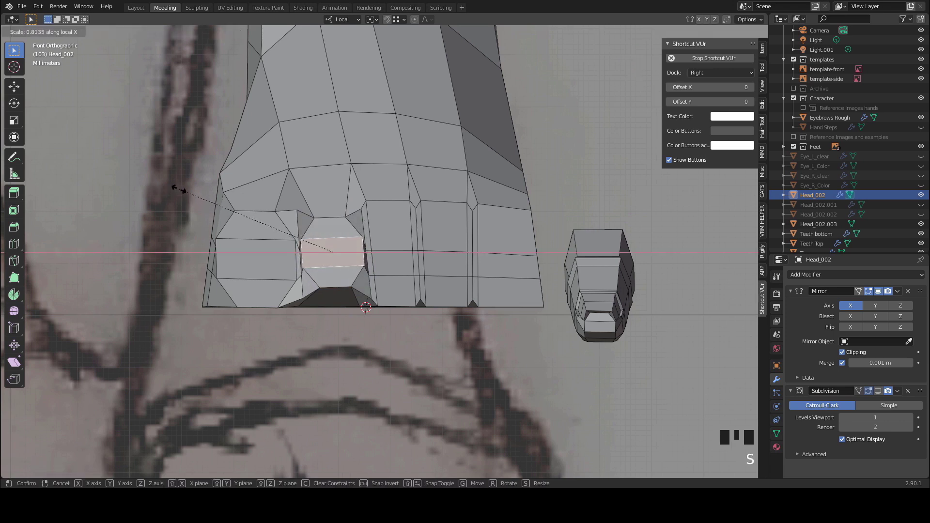
click(181, 189)
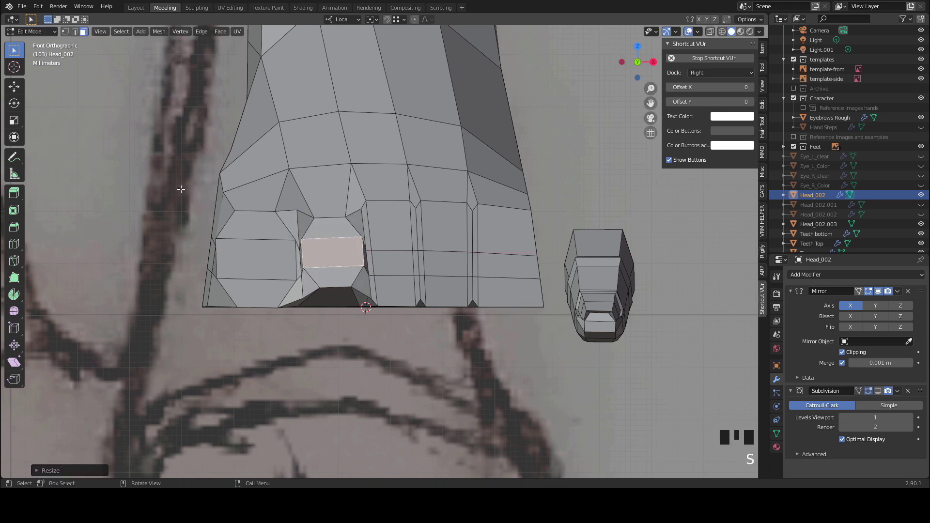
Step: Turn the third toe's three front faces into a circle with LoopTools and rotate it until its edges are nearly horizontal
click(383, 237)
shift+click(396, 289)
shift+click(392, 263)
right_click(97, 193)
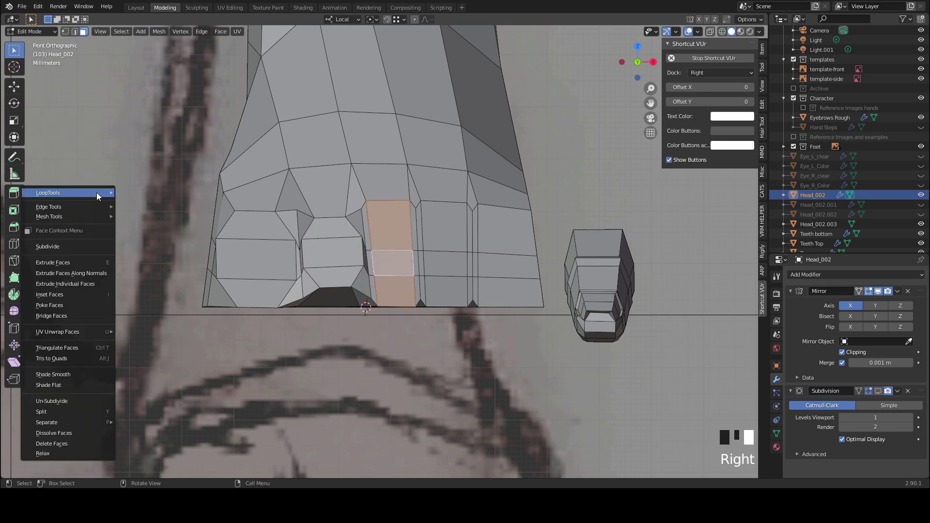
mouse_move(97, 193)
click(127, 202)
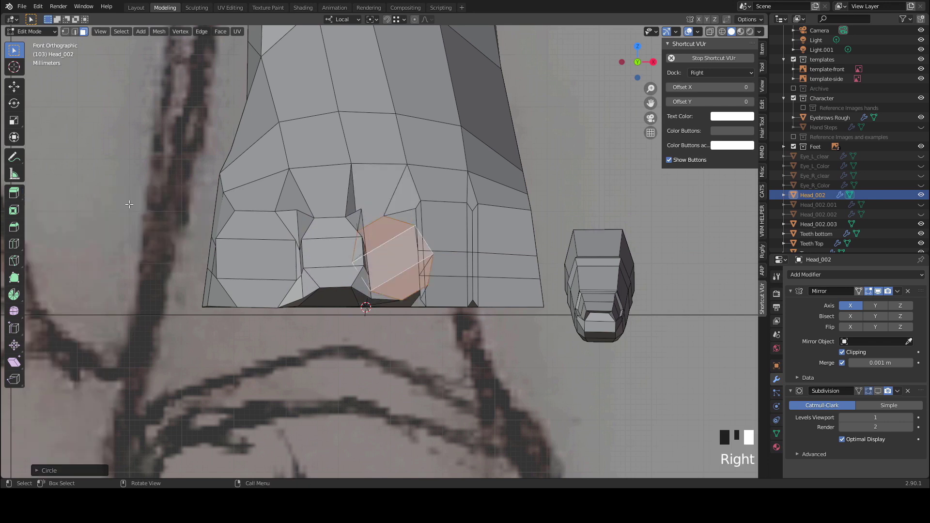
key(r)
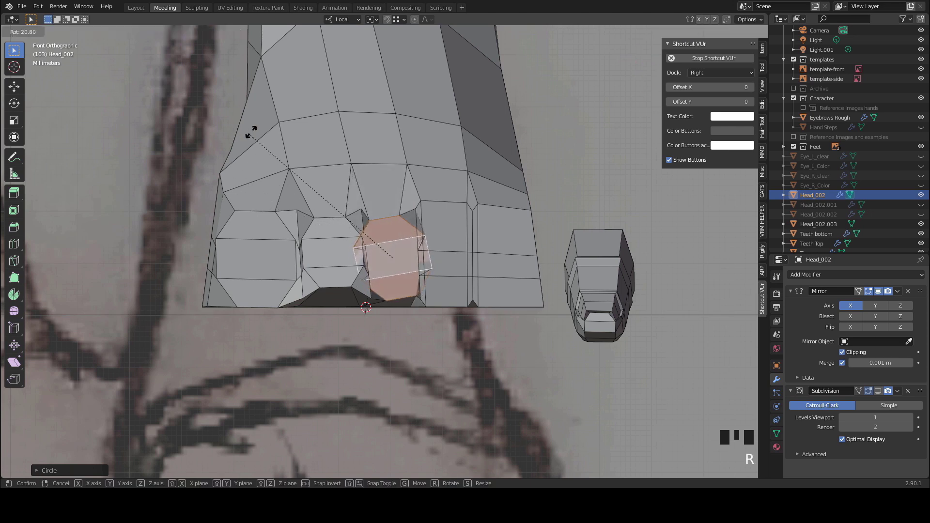
click(256, 132)
Step: Scale the third toe's circular face group to about 0.81, level it with a small rotation and raise it slightly
key(s)
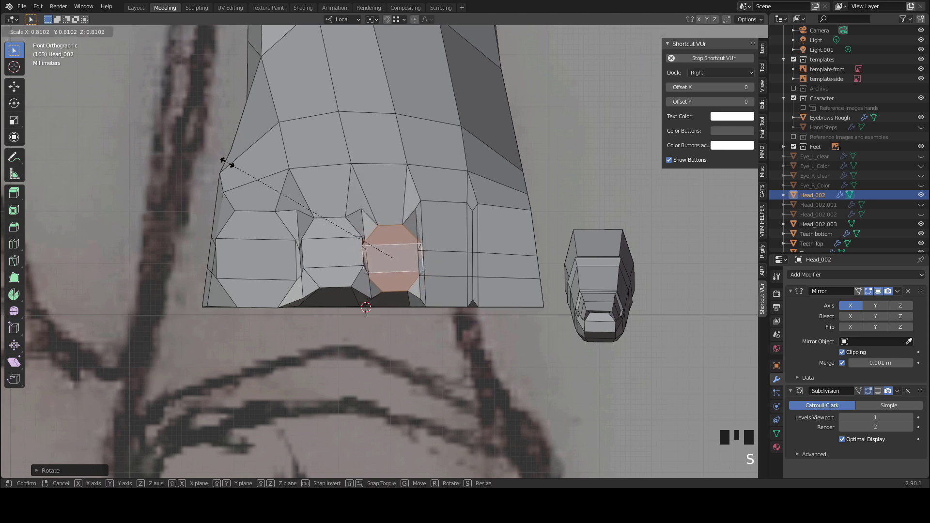
click(231, 164)
key(r)
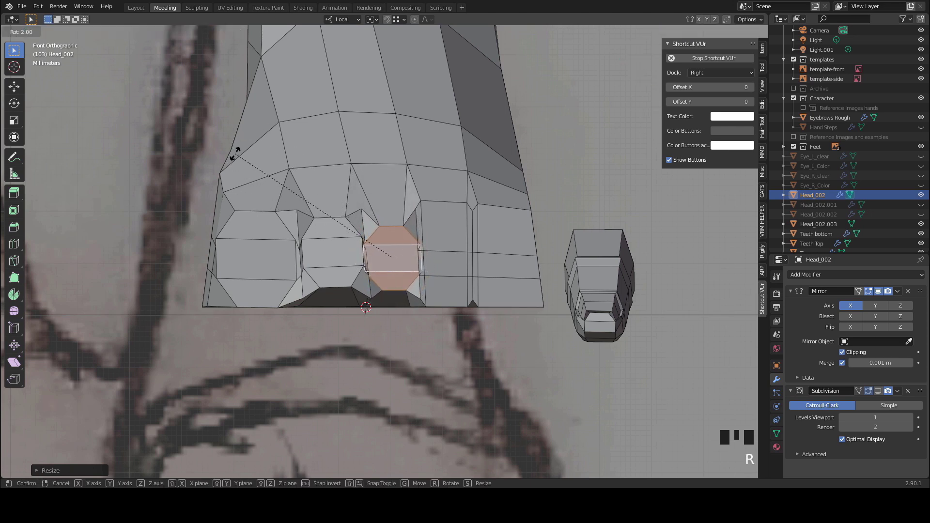
click(243, 151)
key(g)
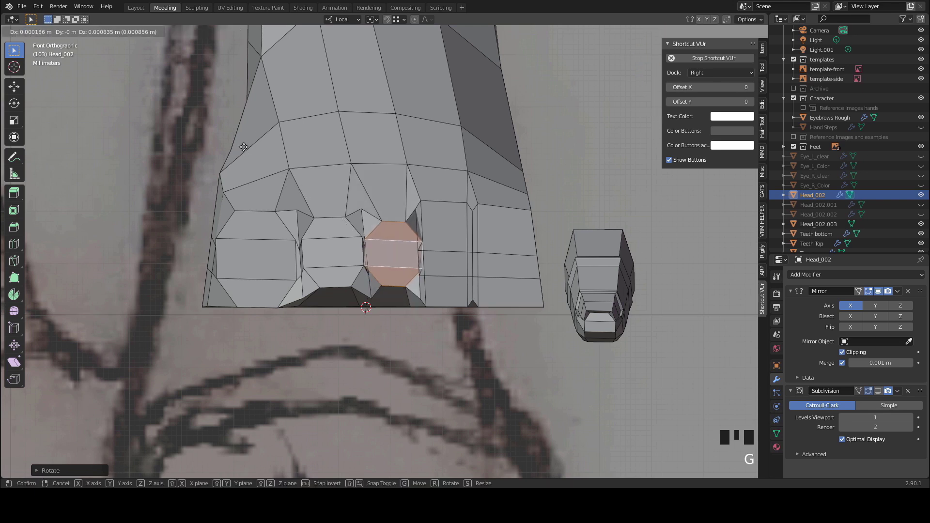
click(373, 244)
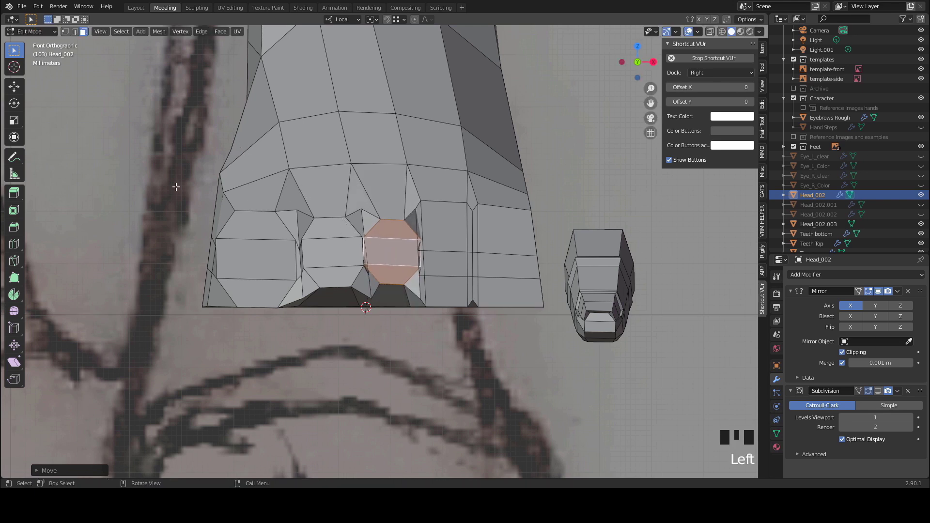
Step: Narrow the third toe's whole circular face group to about 0.86 along the local X axis
key(s)
key(x)
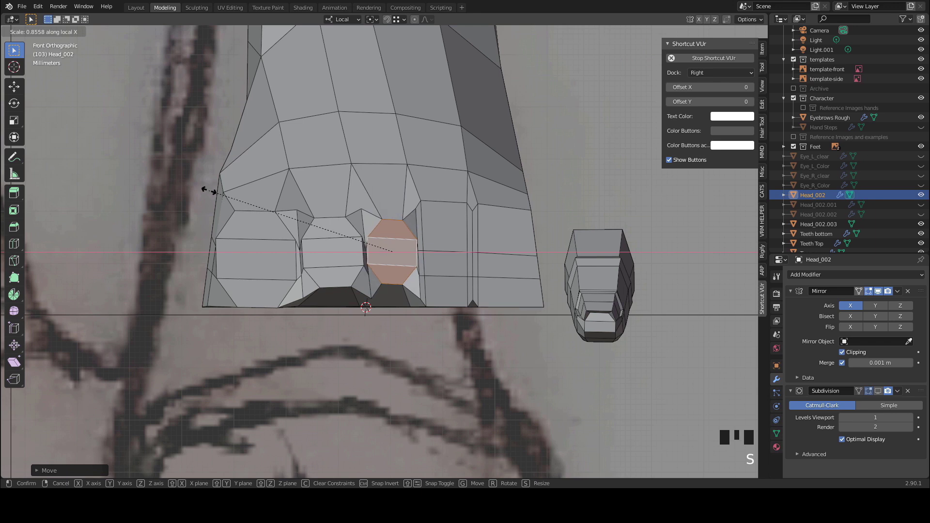
click(213, 189)
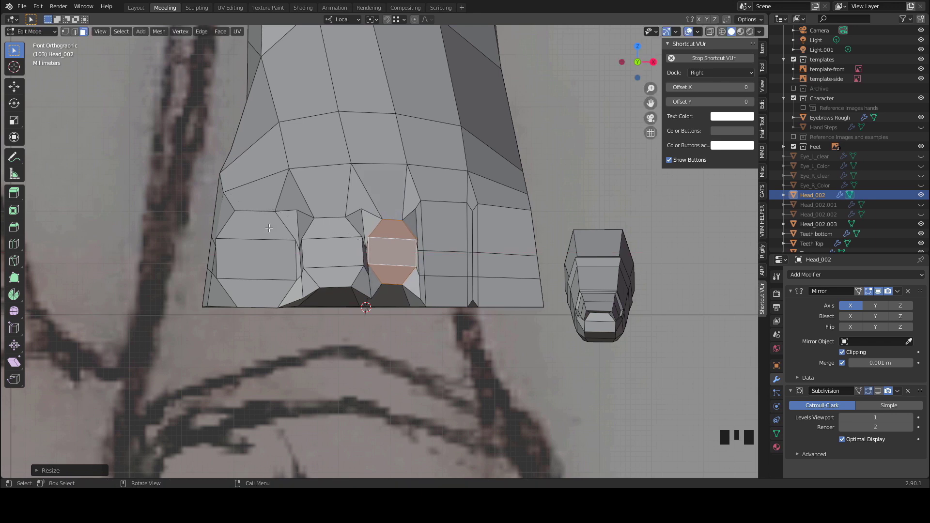
Step: Turn the fourth toe's three front faces into a circle with LoopTools and rotate it until its edges are horizontal
shift+click(448, 286)
shift+click(445, 264)
right_click(120, 192)
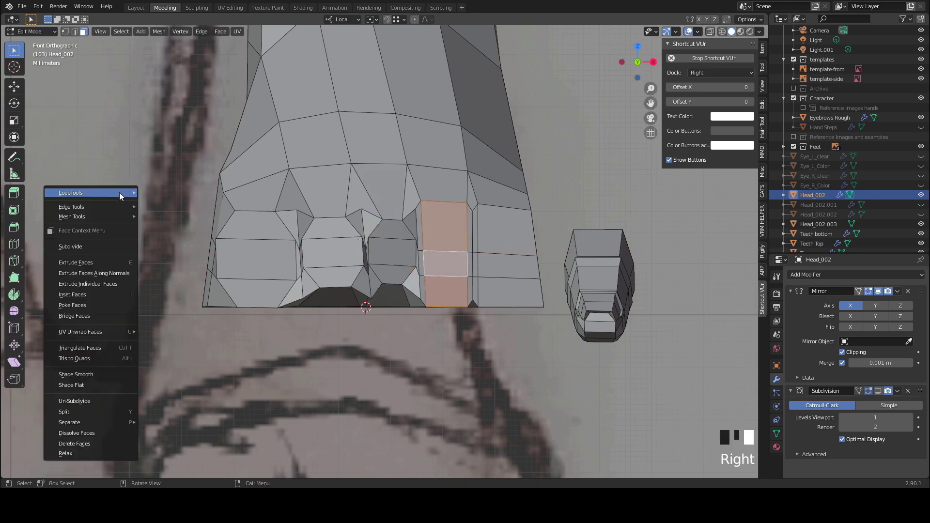
mouse_move(129, 194)
click(164, 202)
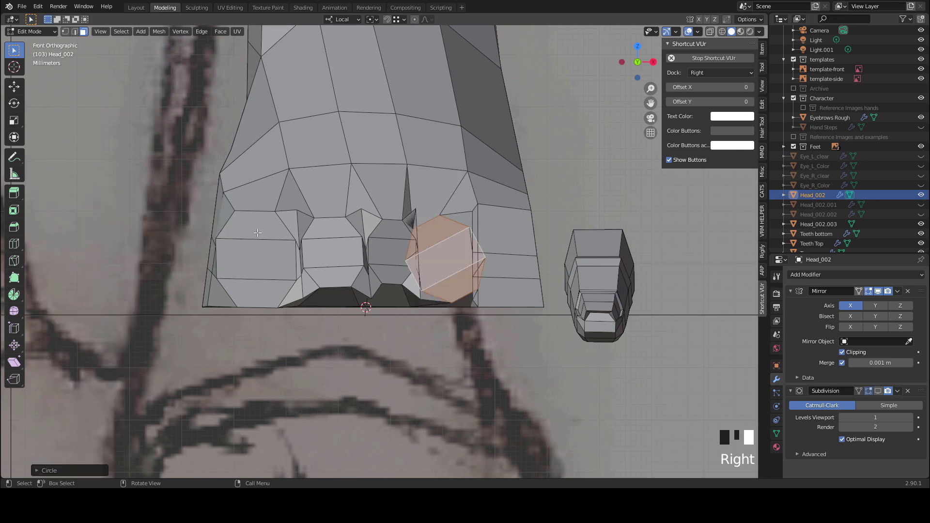
key(r)
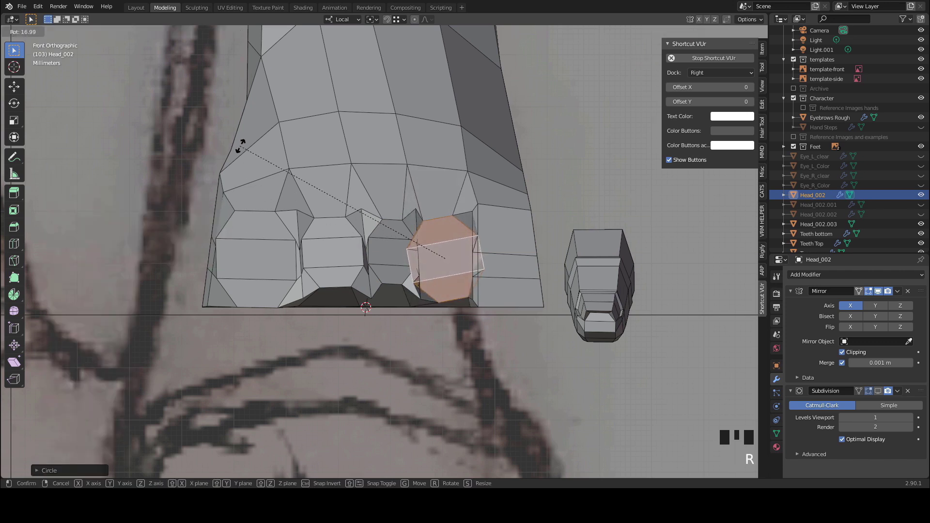
click(288, 130)
Step: Scale the fourth toe's circular face group to about 0.73 and raise it slightly
key(s)
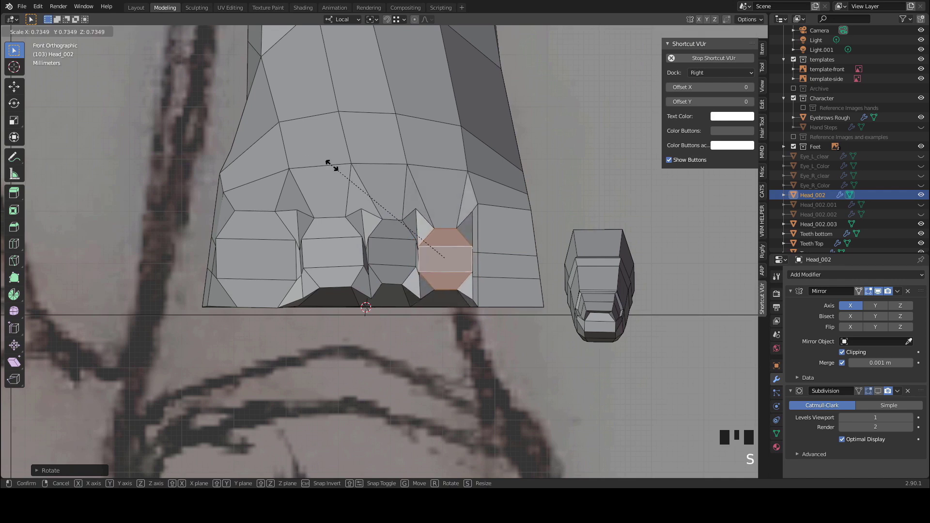
click(332, 166)
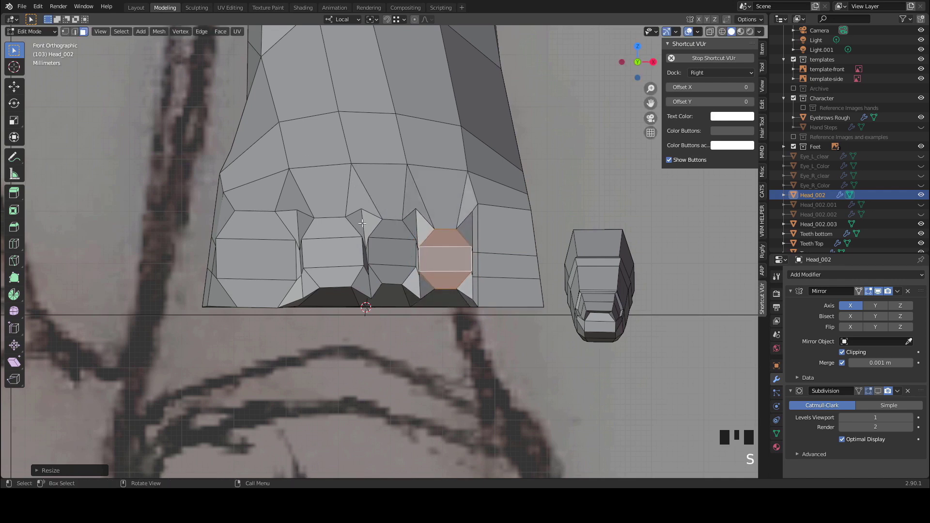
key(g)
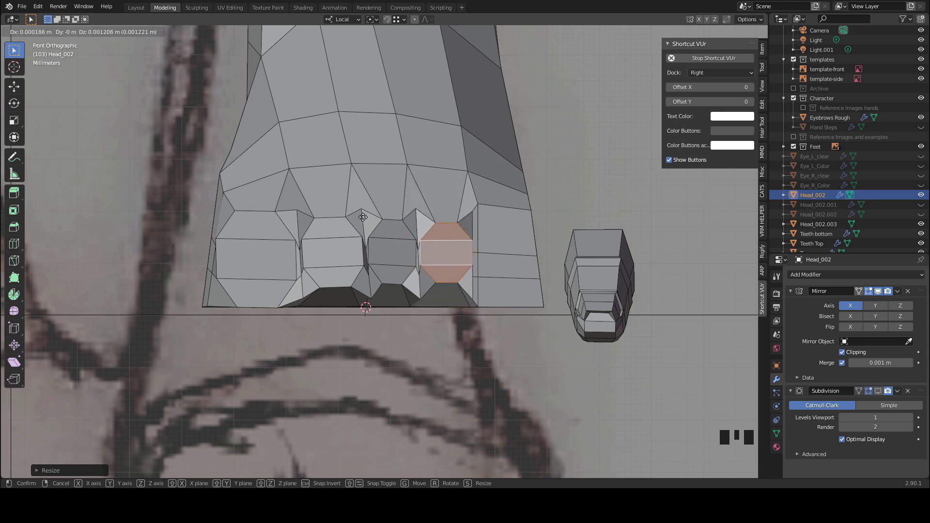
click(363, 220)
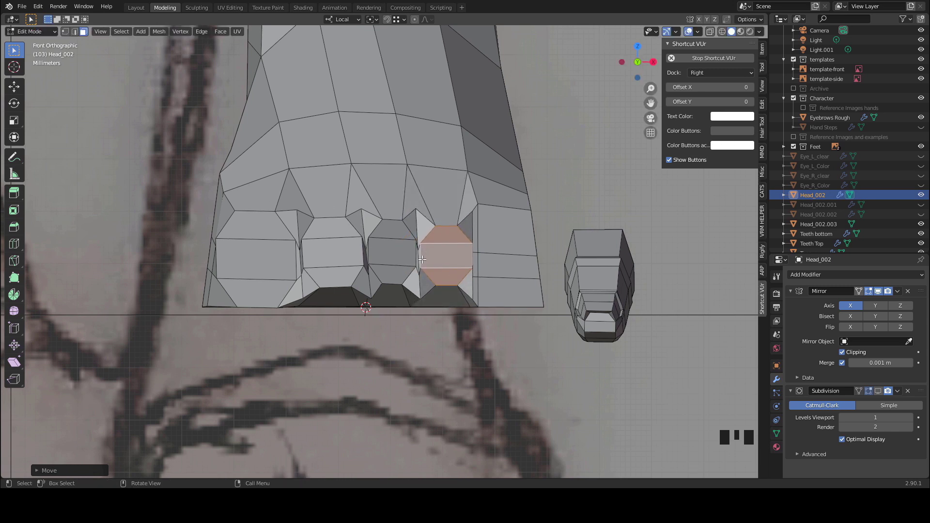
Step: Narrow the middle front face of the fourth toe to about 0.90 along the local X axis
click(410, 256)
key(s)
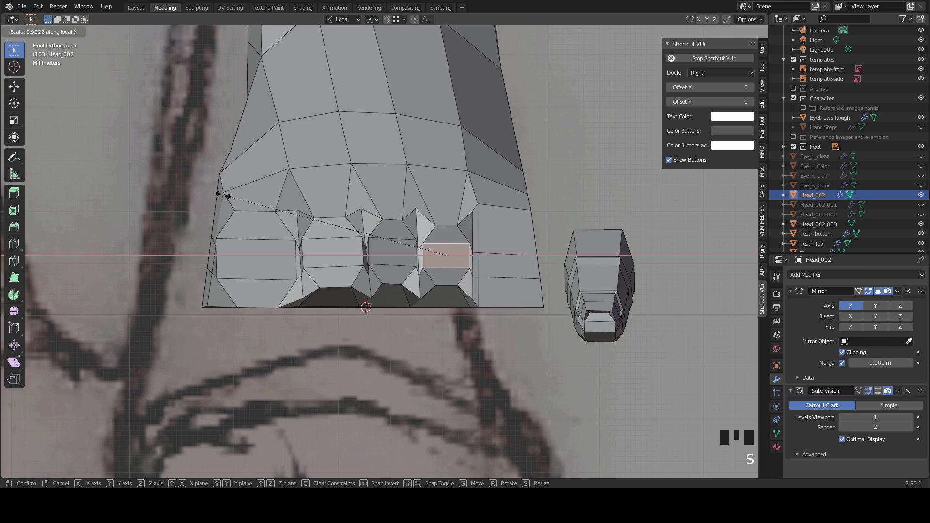
click(215, 195)
Step: Turn the little toe's three front faces into a circle with LoopTools and rotate it until its edges are horizontal
click(510, 242)
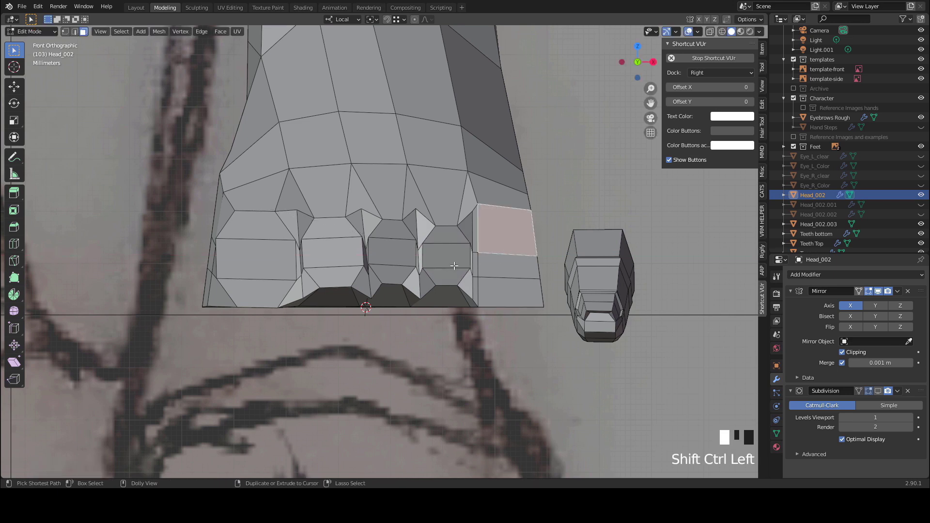
ctrl+shift+click(511, 292)
right_click(193, 156)
mouse_move(194, 156)
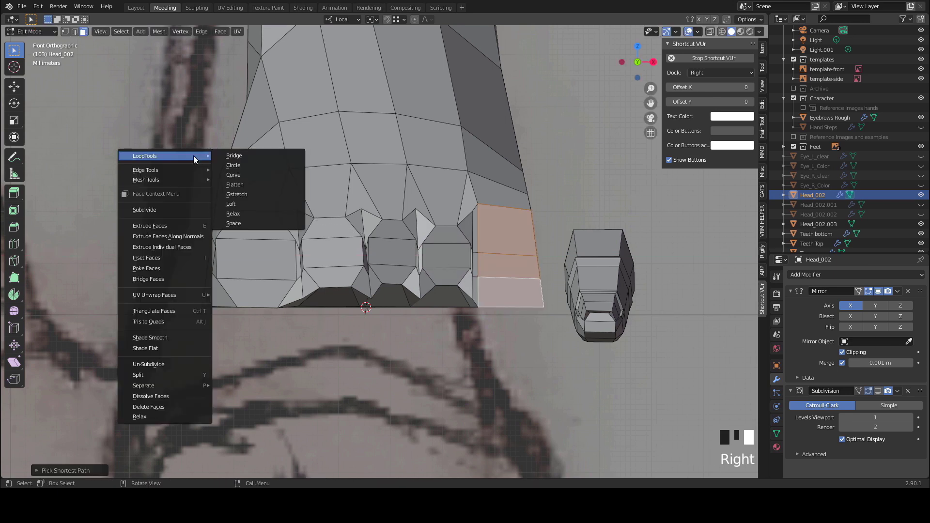
click(240, 164)
key(r)
click(196, 264)
Step: Scale the little toe's circular face group to about 0.60 and place it closer to the fourth toe with a slight tilt
key(s)
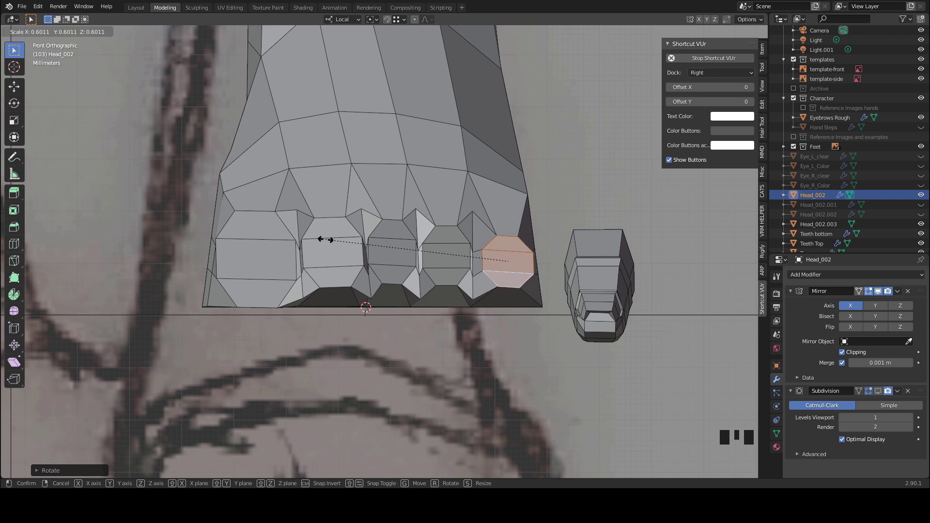
click(325, 240)
key(g)
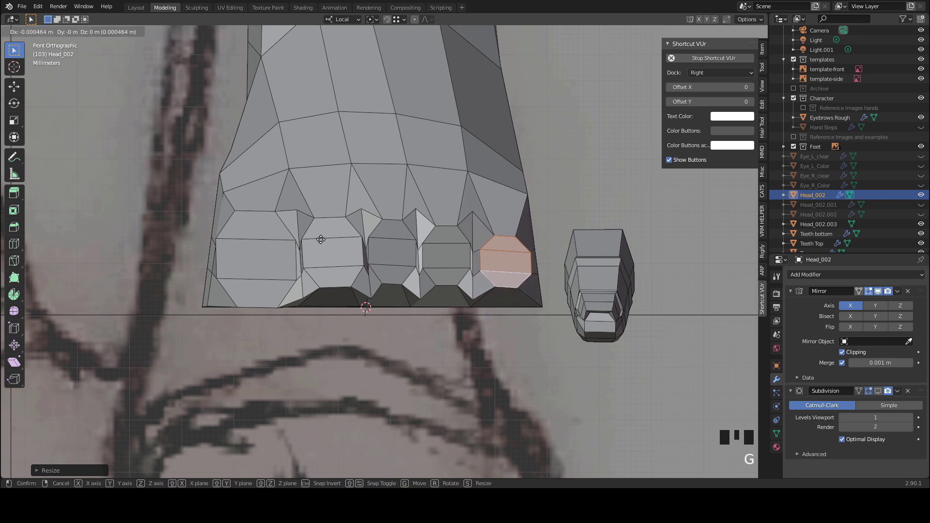
click(315, 233)
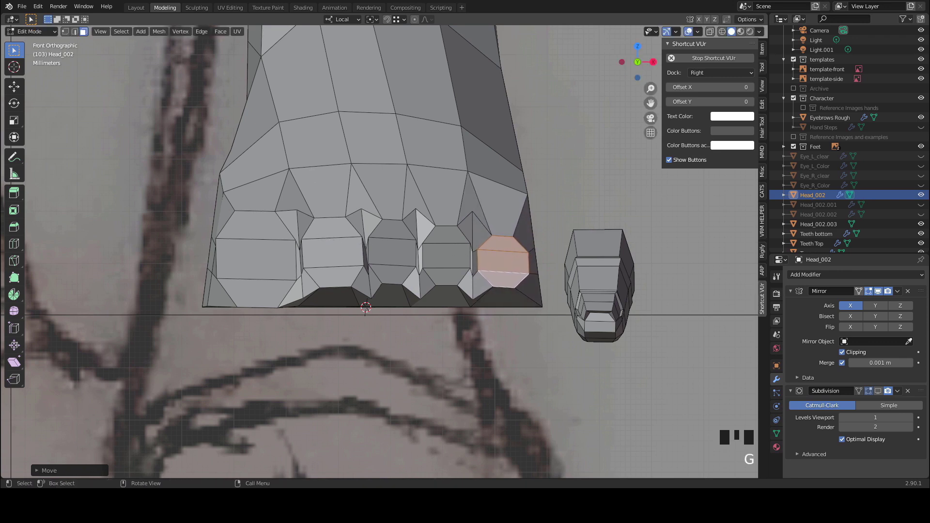
key(r)
click(344, 162)
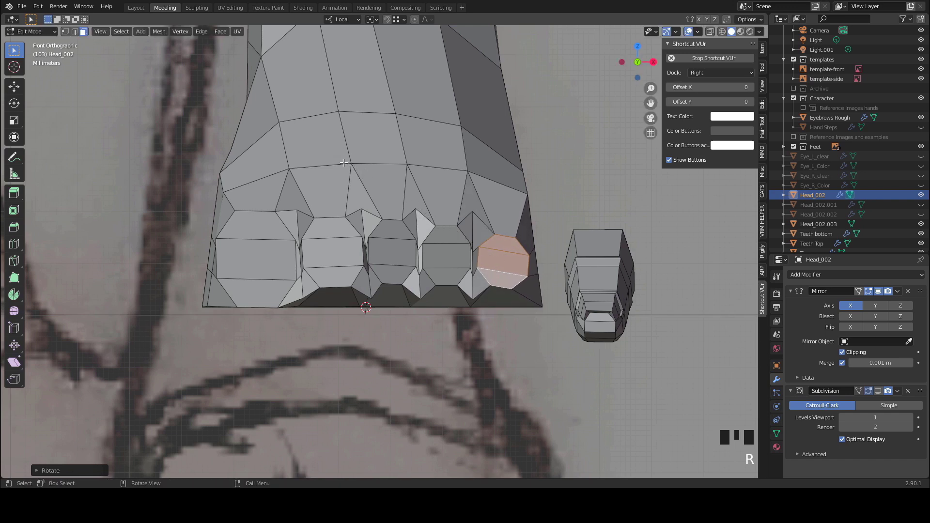
Step: Raise the second toe's three front faces until their upper edge is about level with the big toe's
click(326, 234)
ctrl+shift+click(323, 251)
key(g)
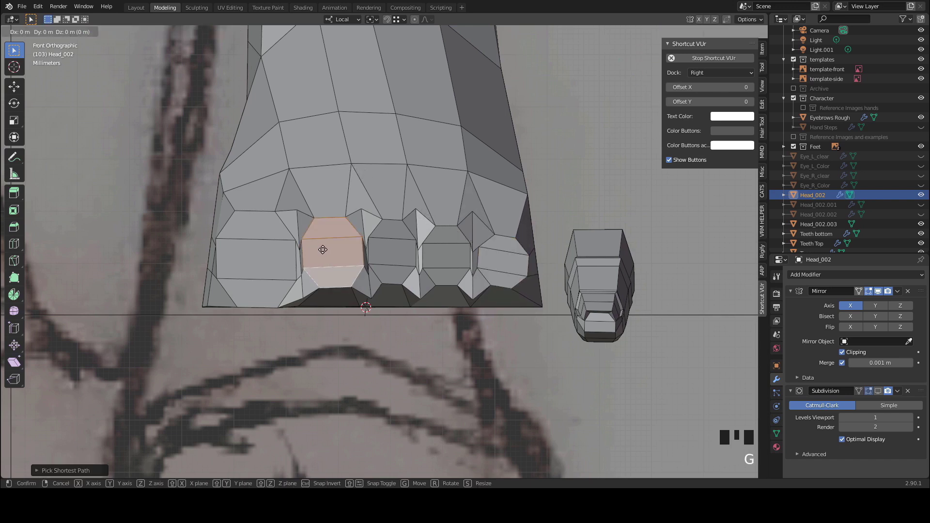
click(318, 260)
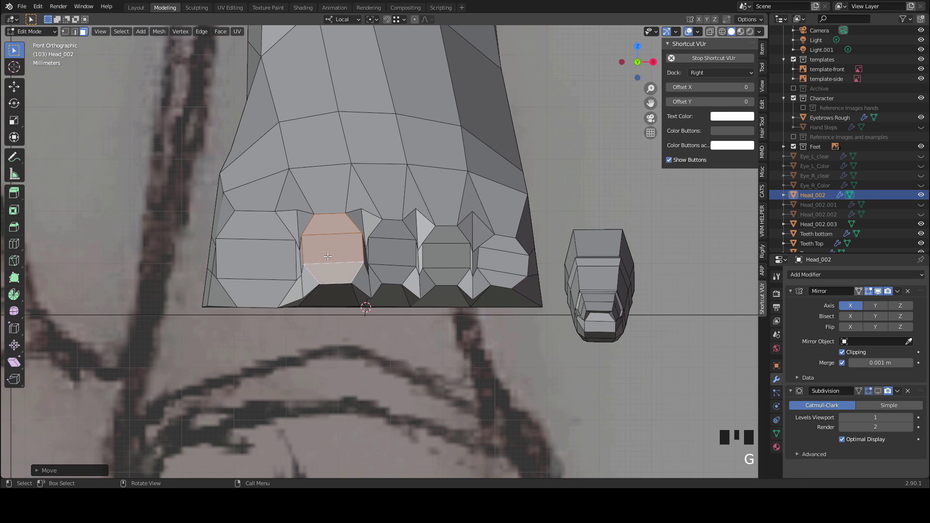
key(g)
click(327, 252)
Step: Raise the third toe's three front faces slightly, keeping their size
click(395, 234)
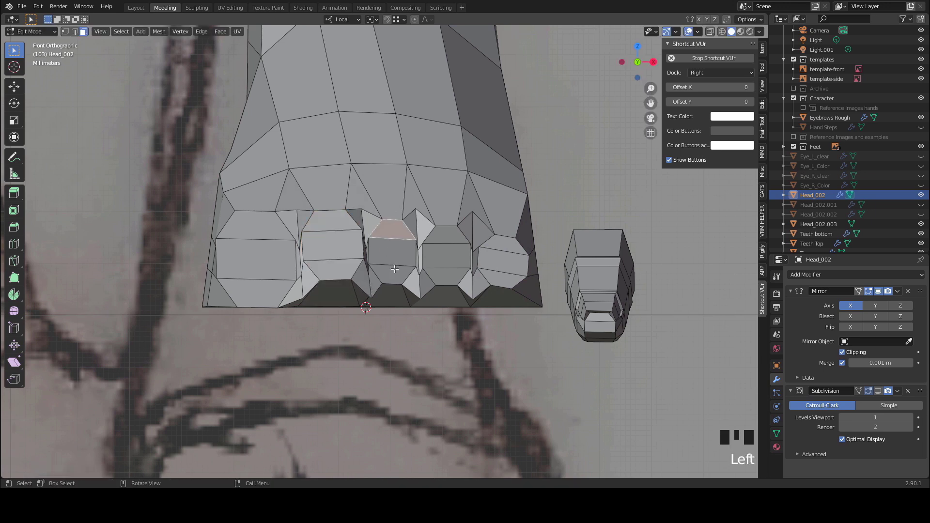
ctrl+shift+click(394, 266)
key(g)
click(395, 253)
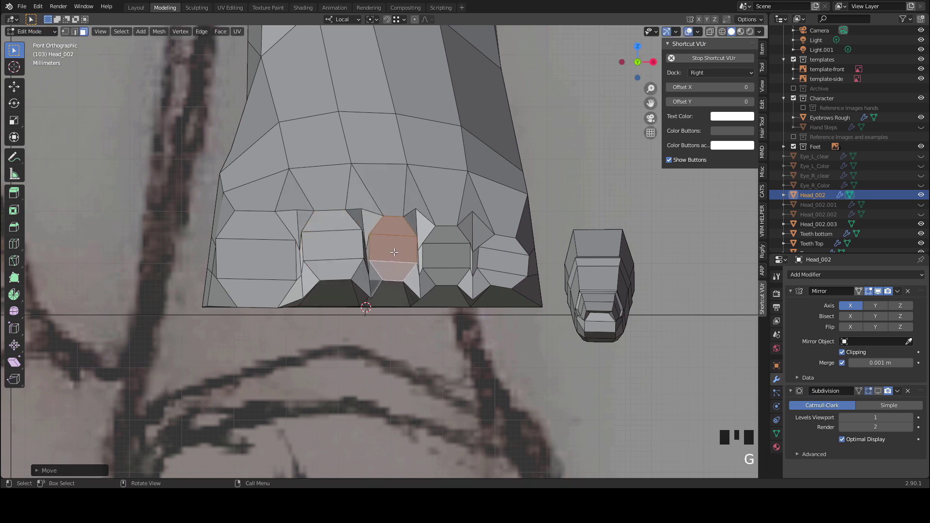
key(s)
right_click(328, 236)
Step: Widen the middle front face of the third toe slightly along the local X axis
click(391, 244)
key(s)
key(x)
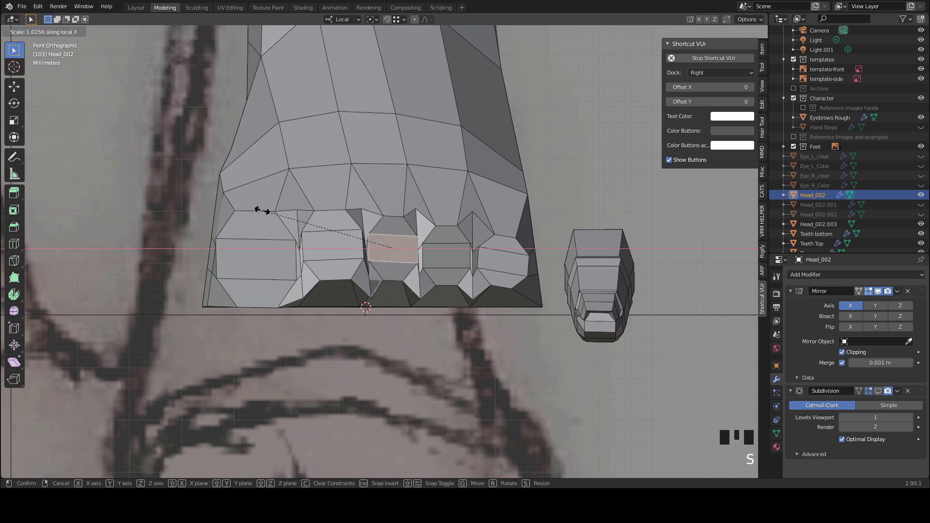
click(255, 212)
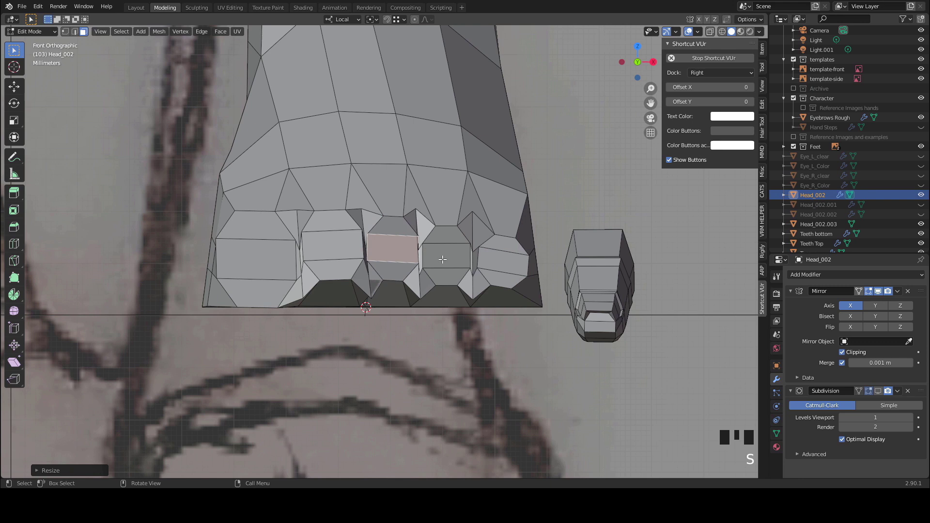
Step: Narrow the middle front face of the little toe slightly along the local X axis
click(501, 262)
key(s)
key(x)
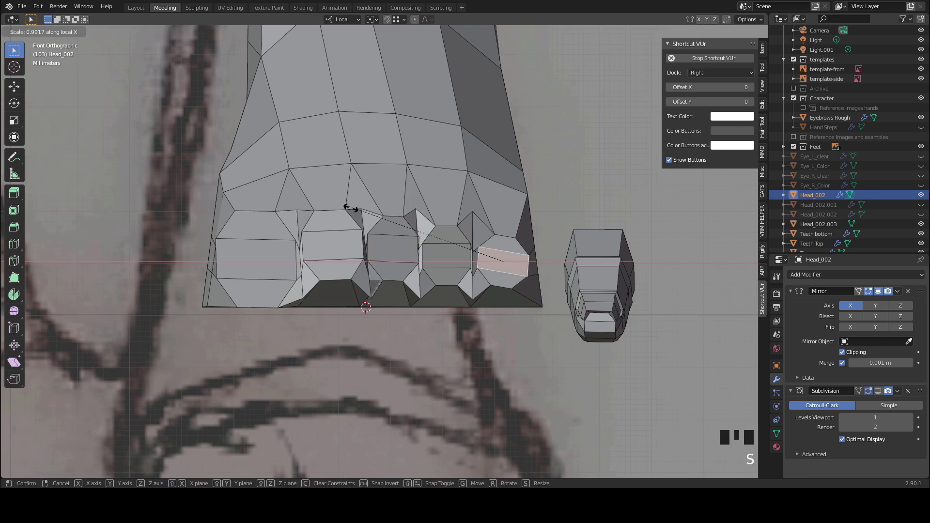
click(369, 213)
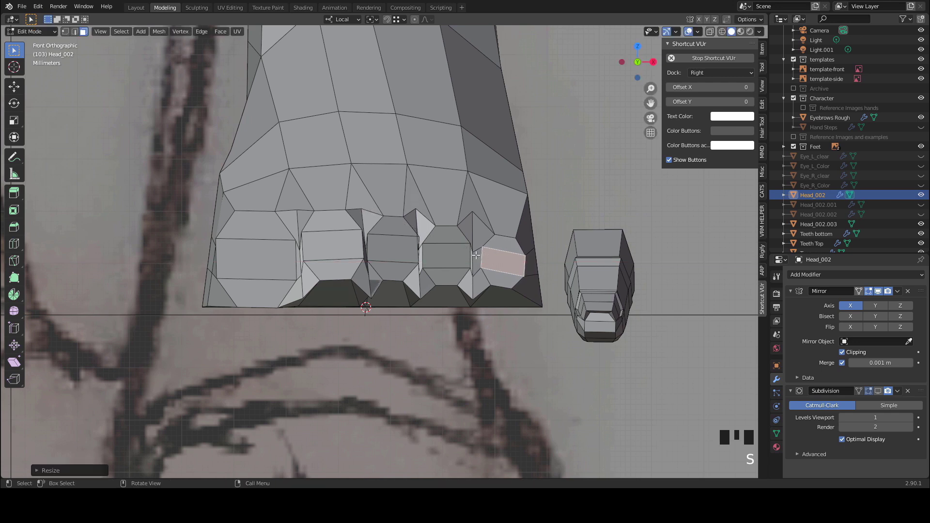
Step: Shift the fourth toe's three front faces slightly, keeping their size
click(455, 257)
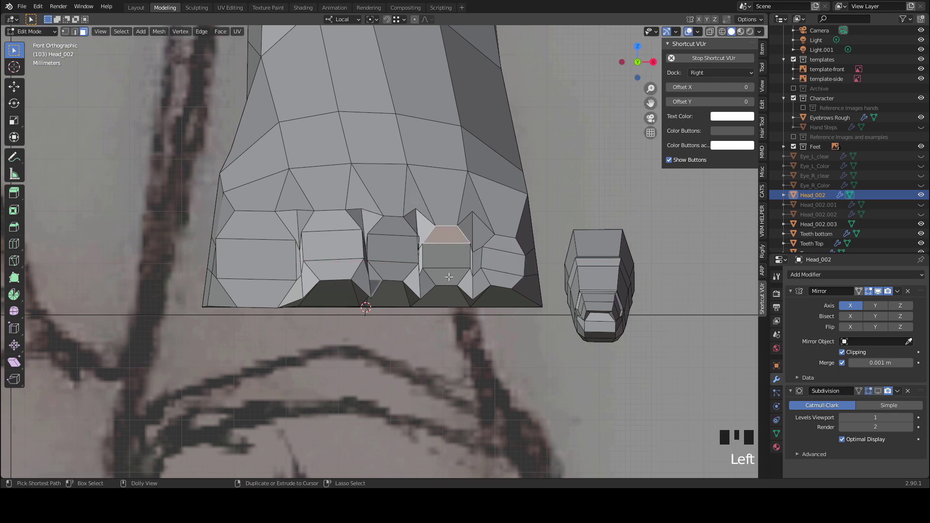
ctrl+shift+click(439, 261)
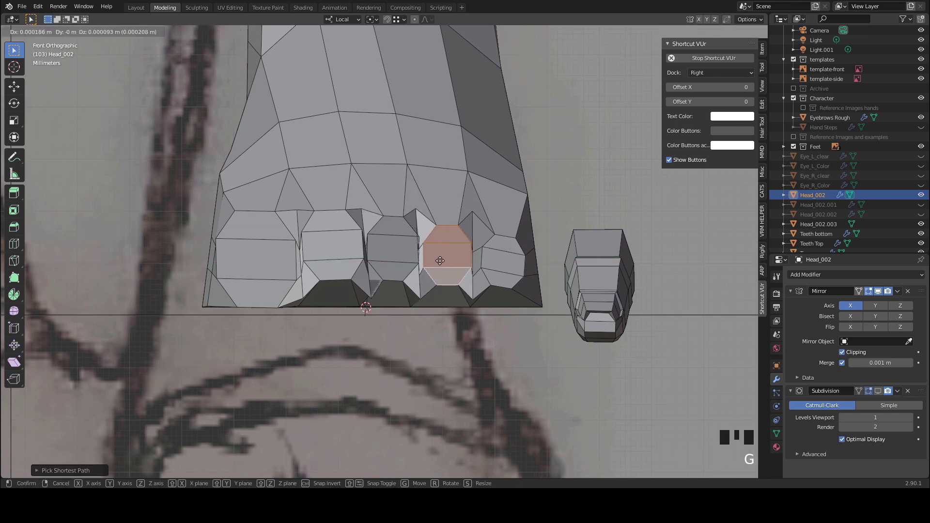
click(439, 261)
Step: In Sculpt Mode, smooth the toe bases and the surfaces around the front of the foot
middle_drag(440, 261, 376, 331)
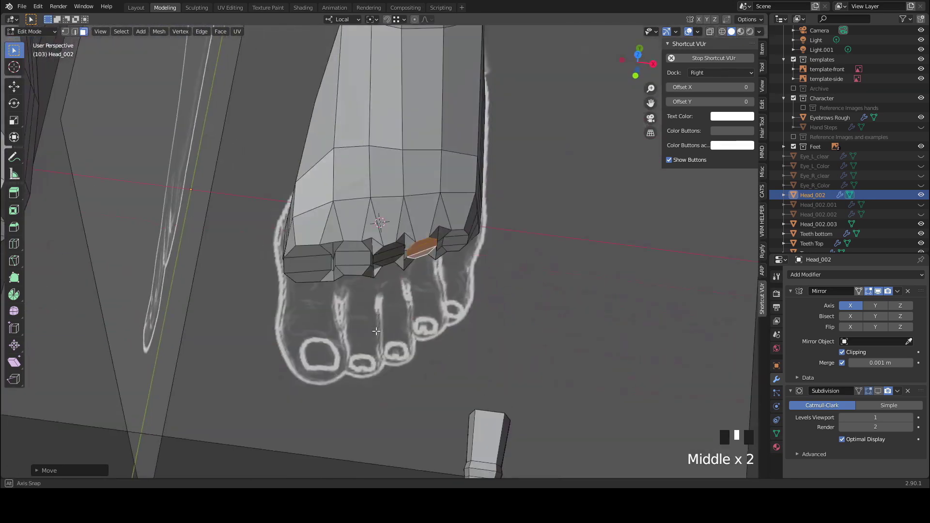
scroll(353, 314, up, 1)
click(32, 32)
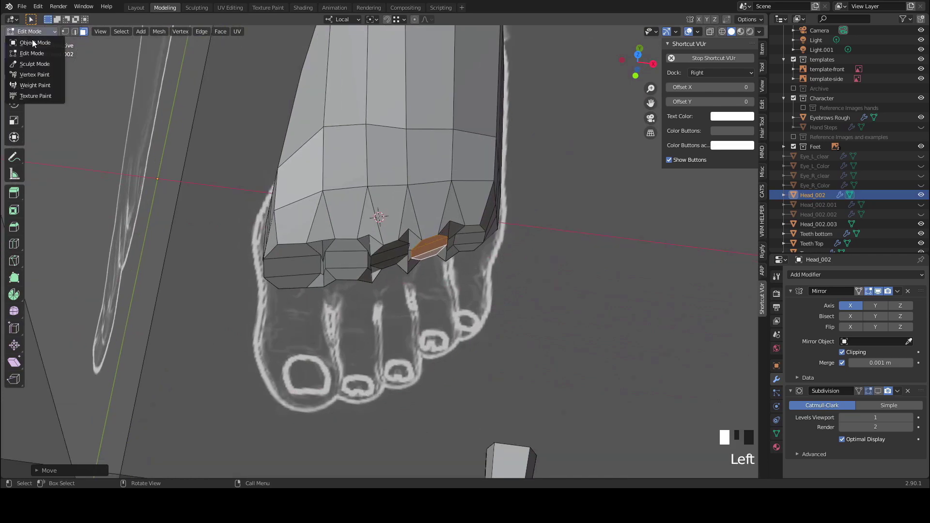
click(35, 64)
scroll(140, 126, up, 2)
middle_drag(141, 126, 157, 147)
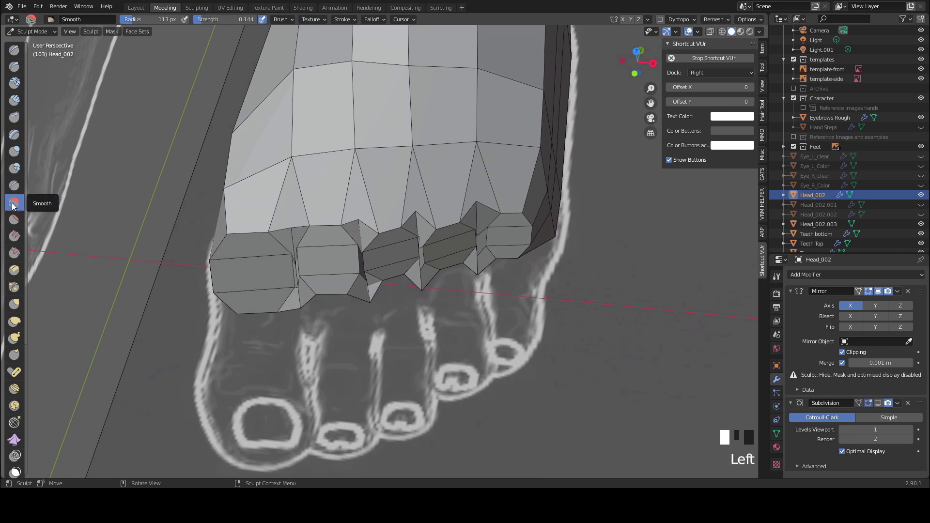
click(292, 170)
middle_drag(293, 170, 438, 208)
mouse_move(438, 208)
shift+mouse_down()
mouse_move(429, 219)
mouse_move(484, 213)
mouse_move(372, 223)
shift+mouse_up()
middle_drag(305, 223, 339, 215)
mouse_move(340, 218)
middle_down()
mouse_move(368, 221)
mouse_move(373, 252)
middle_up()
mouse_move(436, 286)
shift+mouse_down()
mouse_move(509, 296)
mouse_move(388, 291)
shift+mouse_up()
shift+drag(340, 272, 233, 252)
shift+drag(243, 261, 369, 287)
middle_drag(368, 288, 383, 174)
mouse_move(412, 368)
middle_down()
mouse_move(442, 309)
mouse_move(436, 271)
middle_up()
shift+drag(489, 262, 262, 233)
shift+drag(315, 228, 412, 242)
middle_drag(383, 238, 349, 359)
shift+drag(339, 290, 359, 291)
middle_drag(359, 291, 358, 271)
shift+drag(358, 272, 301, 270)
middle_drag(301, 270, 310, 214)
shift+drag(310, 213, 388, 285)
middle_drag(387, 285, 333, 221)
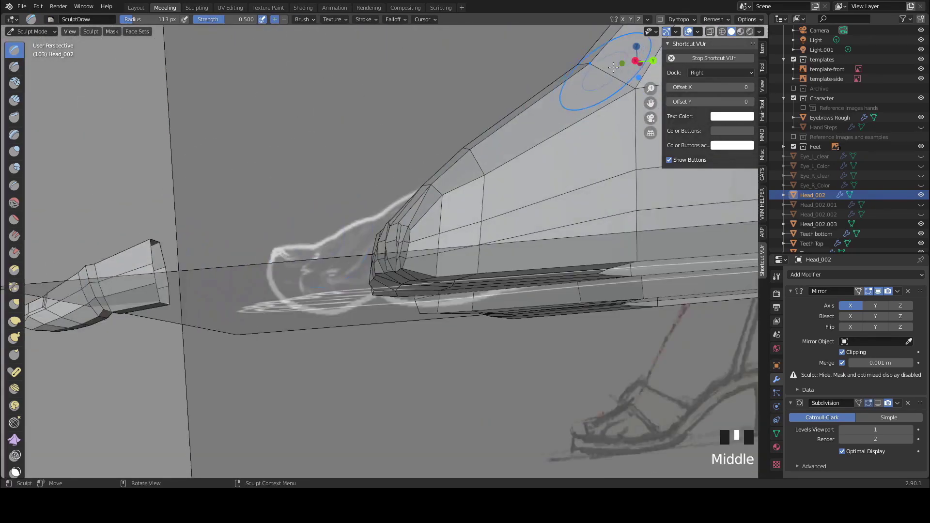
Step: From the right side view, pull the upper front of the foot forward with the Elastic Deform brush
click(629, 62)
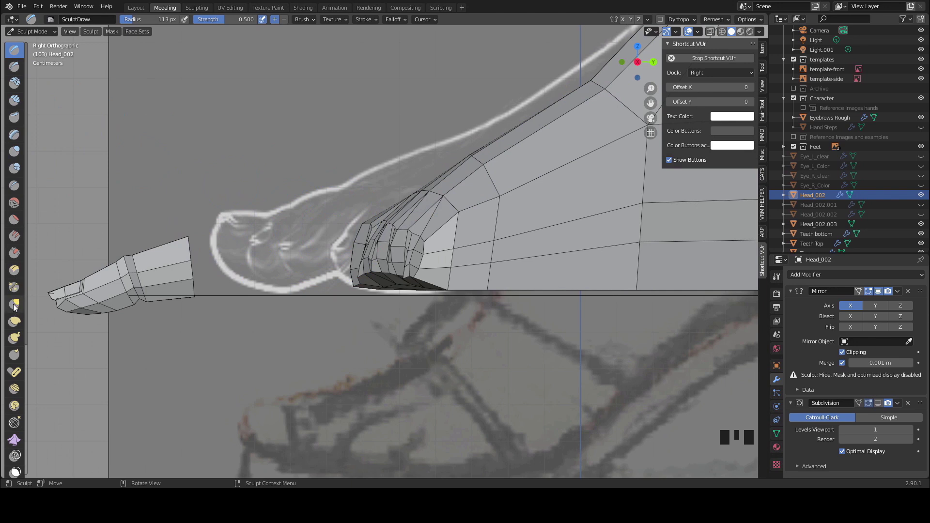
click(16, 322)
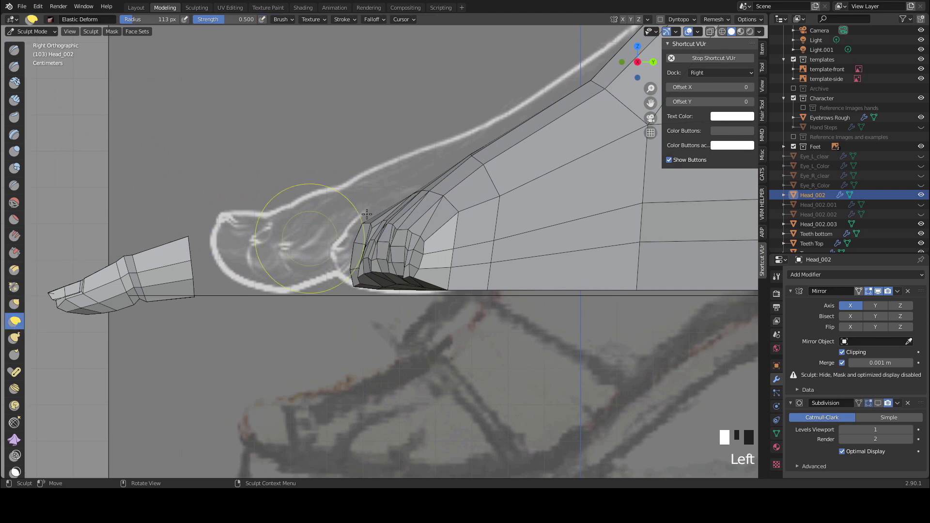
mouse_move(401, 225)
mouse_down()
mouse_move(384, 218)
mouse_move(395, 270)
mouse_move(260, 207)
mouse_up()
mouse_move(260, 207)
middle_down()
mouse_move(414, 182)
mouse_move(492, 275)
mouse_move(333, 328)
middle_up()
Step: With a 167 px Elastic Deform brush in top view, nudge both sides of the forefoot outward toward the reference outline
click(638, 60)
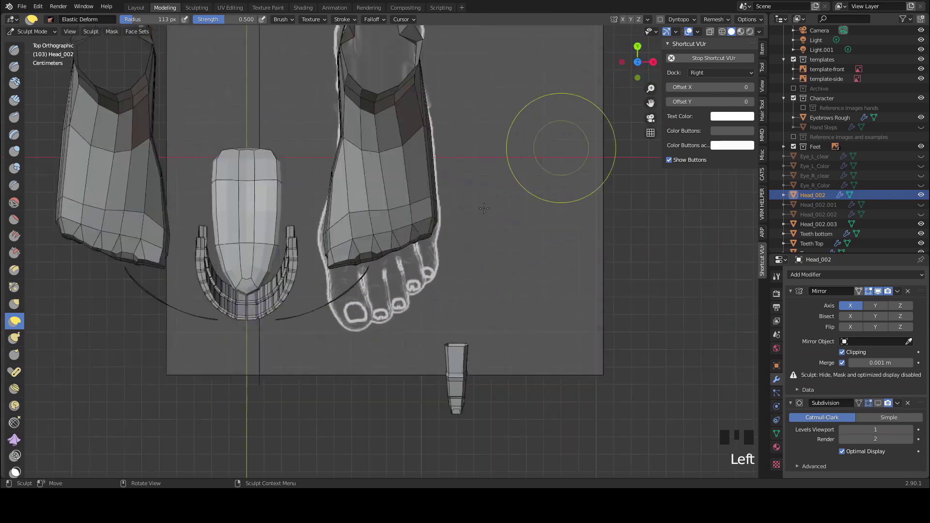
shift+middle_drag(397, 291, 395, 239)
scroll(341, 237, up, 6)
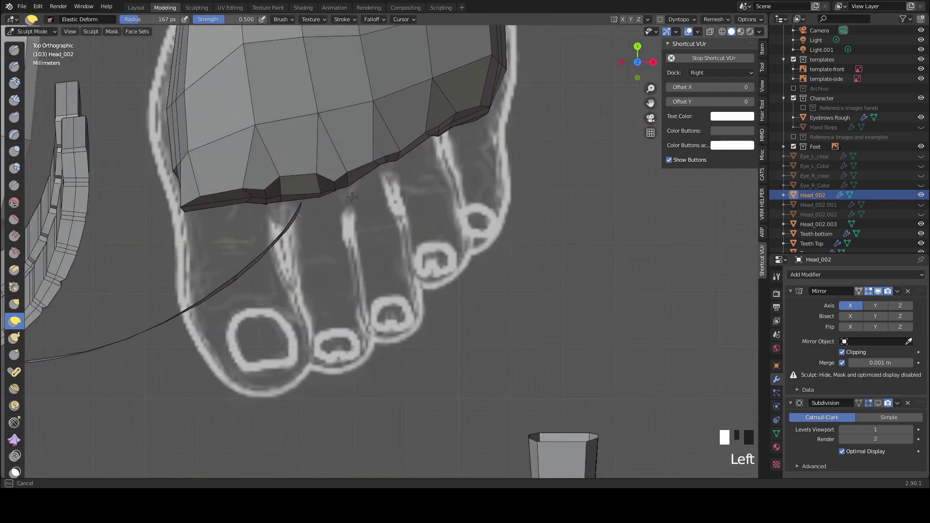
drag(487, 103, 496, 92)
drag(489, 102, 495, 94)
drag(168, 125, 165, 123)
scroll(272, 204, down, 4)
Step: Examine the foot's shape against the side and top reference drawings from several angles
middle_drag(436, 300, 422, 261)
mouse_move(479, 301)
middle_down()
mouse_move(463, 274)
mouse_move(412, 266)
middle_up()
middle_drag(465, 262, 436, 257)
click(639, 66)
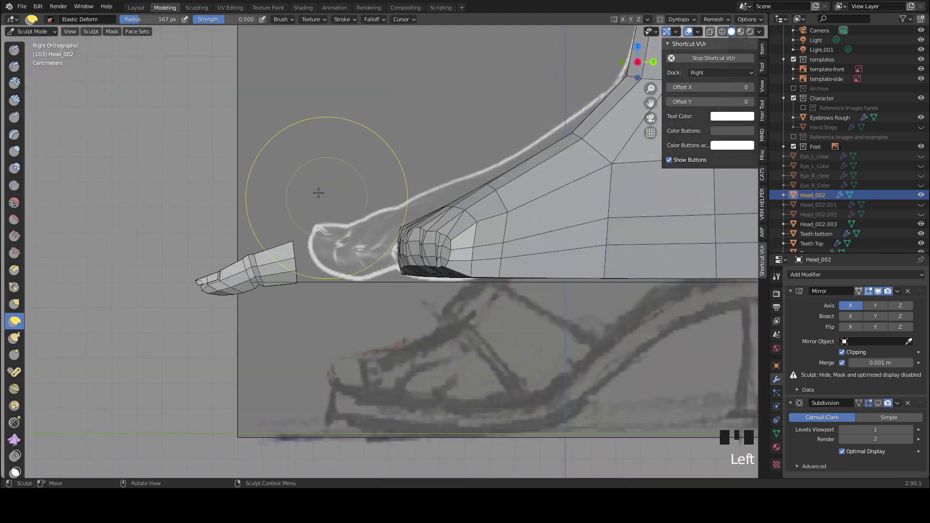
scroll(321, 195, down, 2)
shift+middle_drag(326, 178, 301, 261)
scroll(290, 238, up, 2)
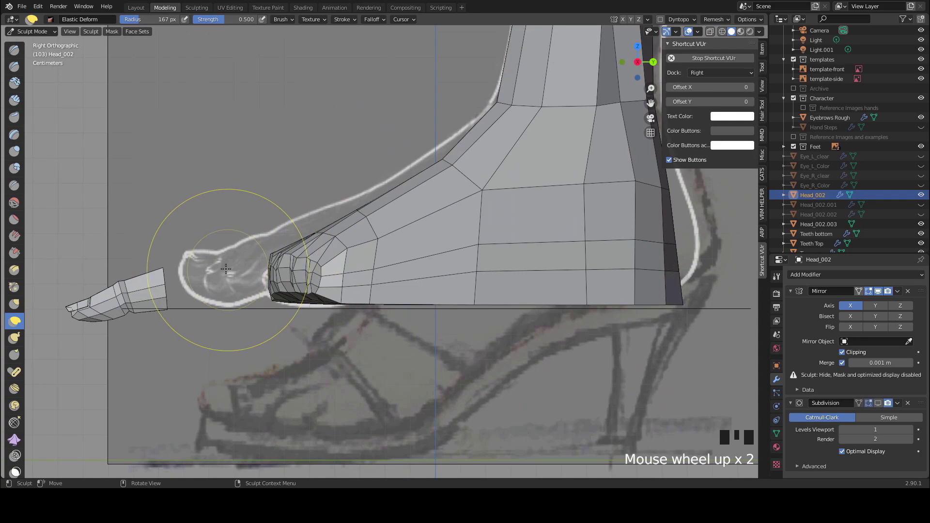
middle_drag(227, 162, 367, 345)
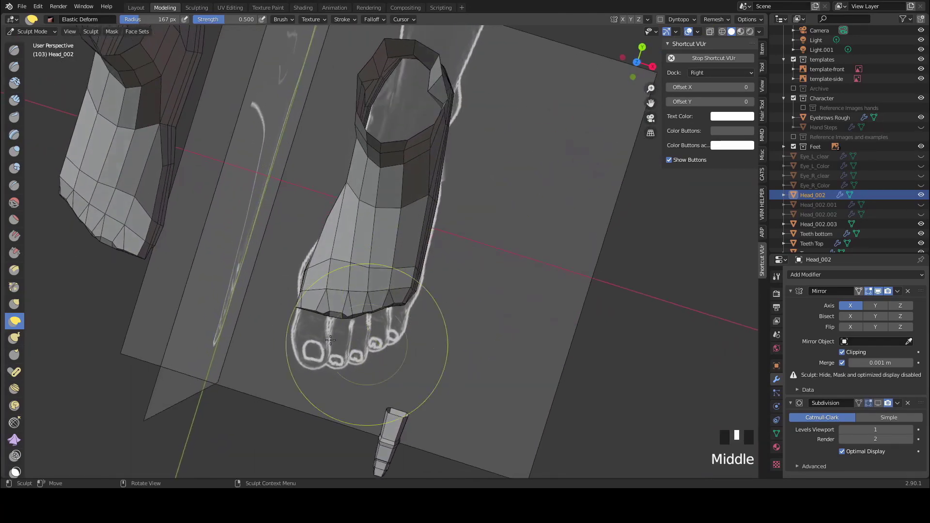
middle_drag(402, 212, 380, 321)
middle_drag(317, 266, 357, 257)
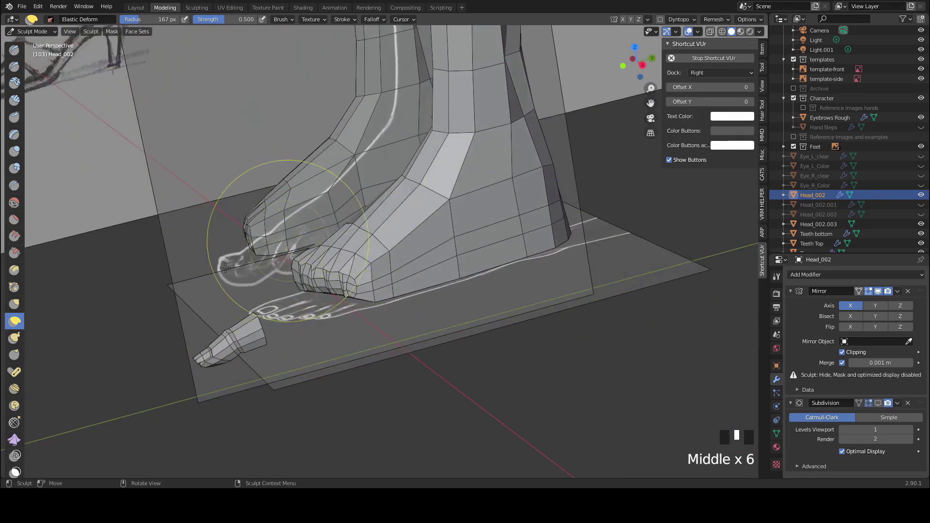
scroll(277, 250, up, 2)
middle_drag(277, 250, 238, 230)
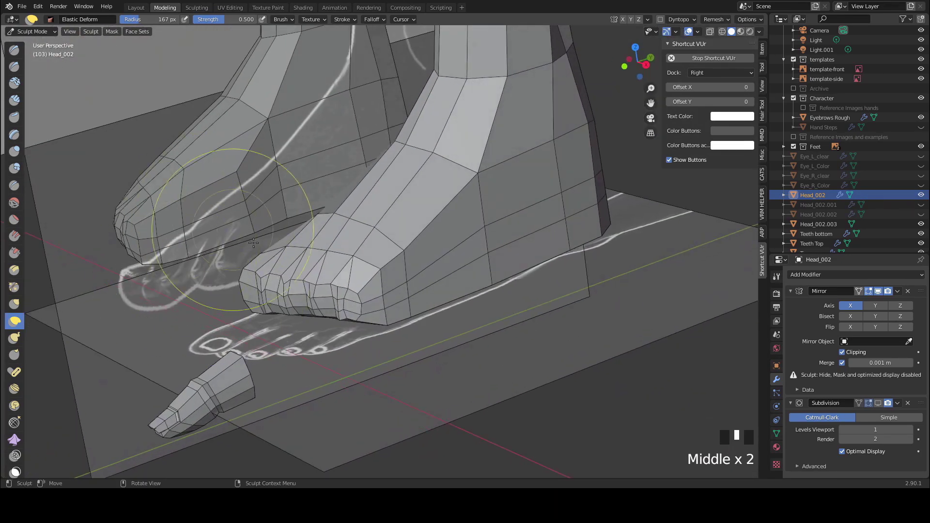
middle_drag(301, 281, 334, 309)
Step: Leave sculpting and return Head_002 to Edit Mode with edge selection
click(32, 31)
click(31, 24)
mouse_move(316, 402)
middle_down()
mouse_move(322, 338)
mouse_move(299, 286)
mouse_move(326, 276)
middle_up()
click(299, 286)
click(299, 286)
click(319, 283)
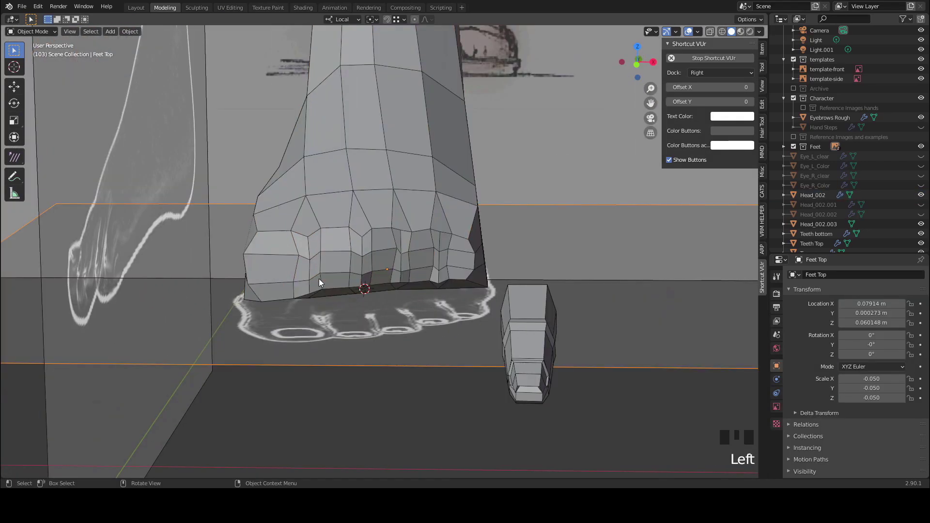
key(Tab)
click(305, 270)
key(Tab)
key(2)
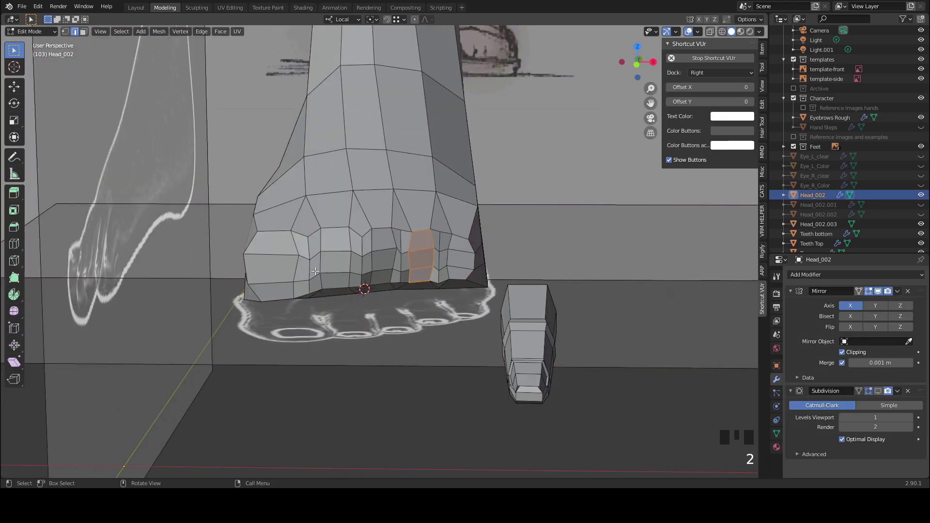
Step: Slide the vertical edges beside the gap between the big toe and second toe
scroll(317, 277, up, 1)
middle_drag(317, 277, 320, 272)
key(g)
key(g)
click(285, 269)
key(g)
key(g)
click(302, 270)
Step: Slide the vertical edges beside the gap between the second and third toes
middle_drag(302, 270, 295, 274)
click(348, 265)
key(g)
key(g)
click(346, 264)
click(365, 266)
key(g)
key(g)
click(362, 265)
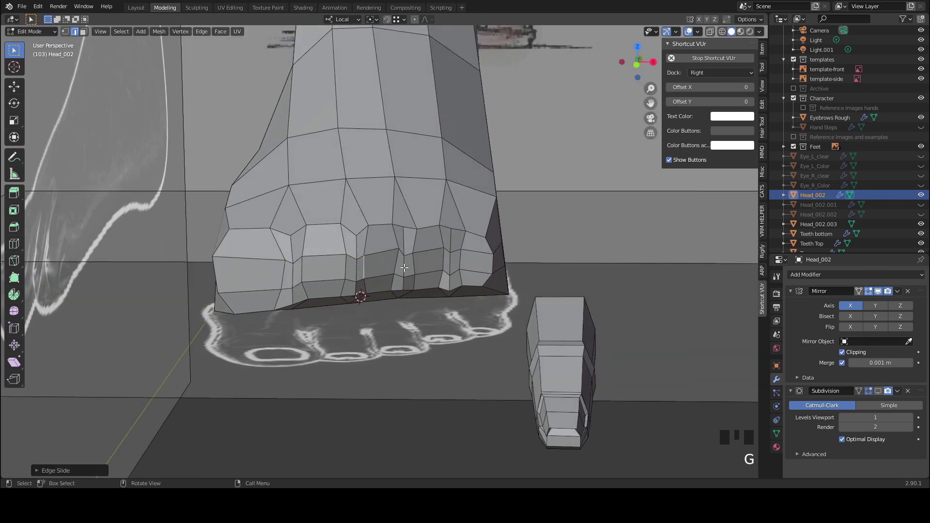
Step: Slide the vertical edges between the third and fourth toes and between the fourth and little toes
key(g)
key(g)
click(399, 267)
key(g)
key(g)
click(440, 263)
key(g)
key(g)
click(447, 265)
Step: Select the three front faces of each of the five toes and delete the faces
middle_drag(446, 265, 466, 265)
key(3)
ctrl+shift+click(473, 272)
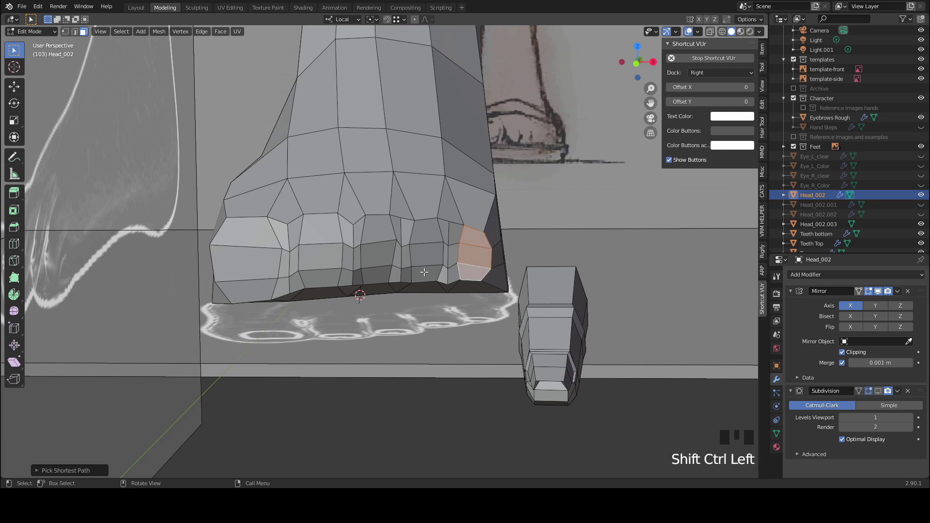
shift+click(424, 272)
shift+click(427, 252)
shift+click(427, 228)
shift+click(378, 242)
shift+click(378, 274)
shift+click(322, 232)
shift+click(323, 276)
shift+click(248, 290)
shift+click(251, 267)
shift+click(252, 238)
key(x)
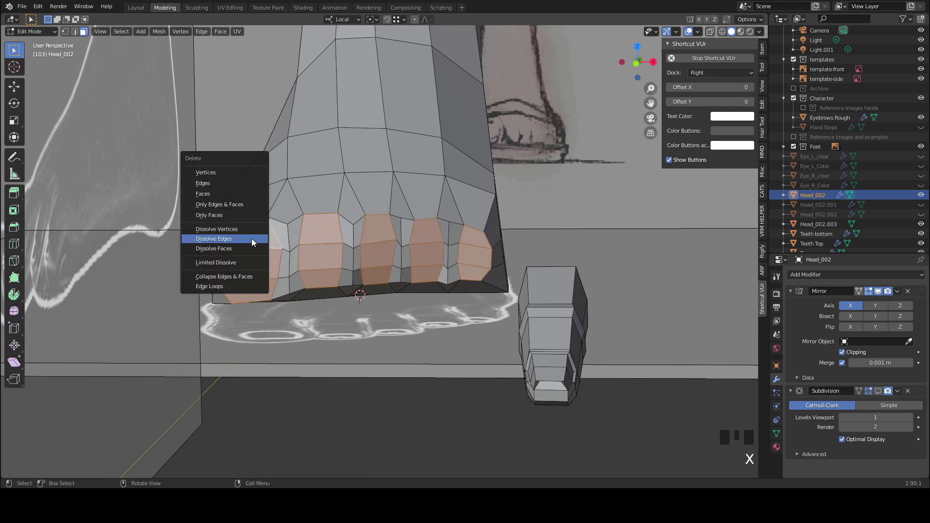
click(224, 193)
Step: Isolate Head_002 in local view and frame the feet from below
middle_drag(224, 194, 356, 243)
scroll(384, 256, down, 2)
key(Tab)
key(slash)
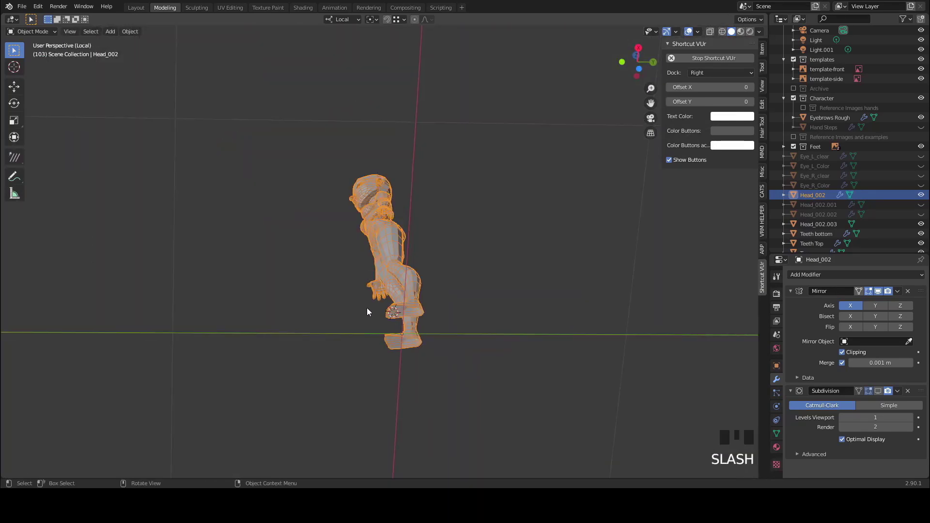
key(Tab)
key(KP_Decimal)
click(368, 310)
middle_drag(368, 310, 339, 294)
scroll(315, 285, down, 2)
Step: In vertex selection, fill a strip of faces along the outer edge of the open sole
key(Tab)
key(Tab)
key(1)
scroll(309, 302, up, 1)
middle_drag(310, 302, 385, 286)
scroll(382, 282, up, 2)
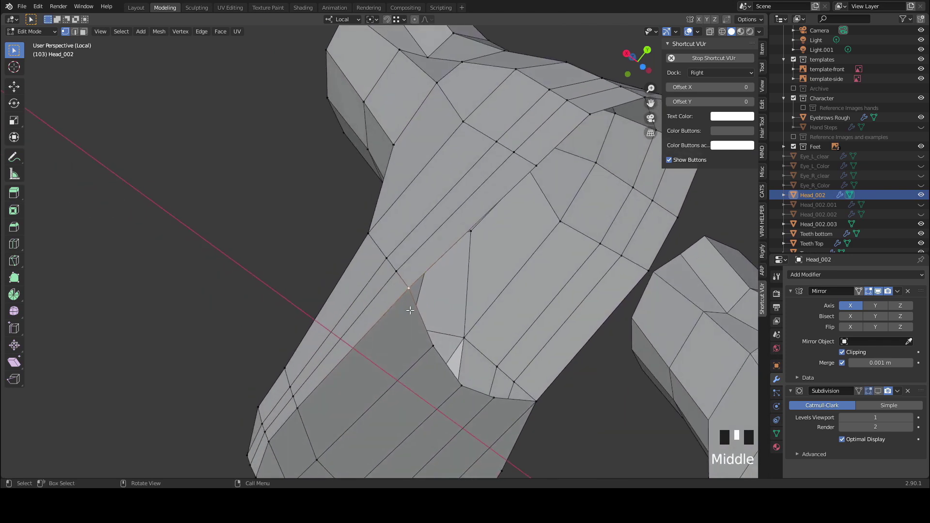
key(g)
click(403, 297)
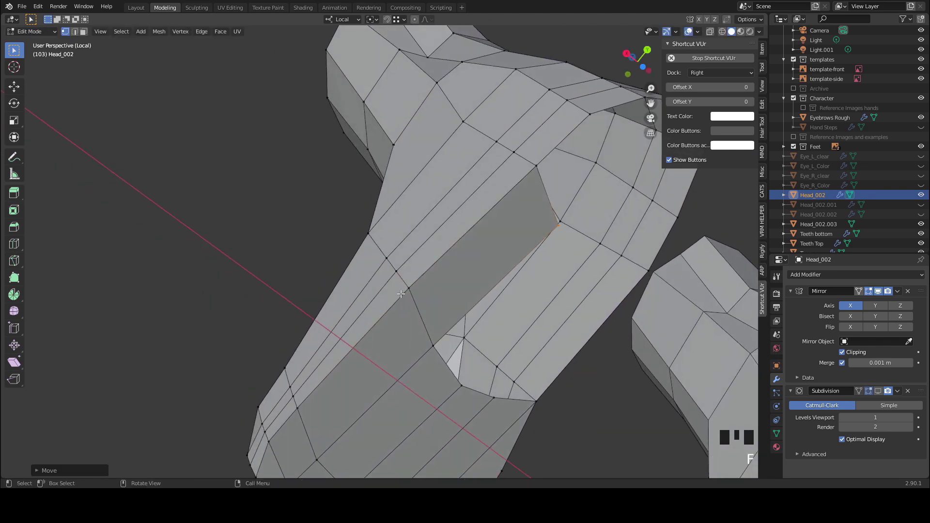
middle_drag(403, 297, 441, 275)
middle_drag(482, 192, 494, 169)
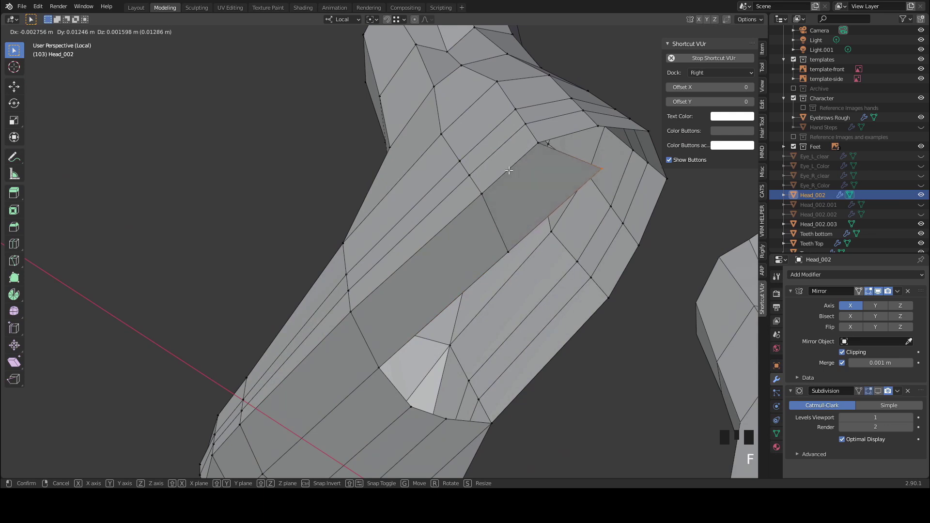
Step: Continue the strip of filled faces around the heel rim of the sole
key(KP_Decimal)
scroll(477, 182, down, 17)
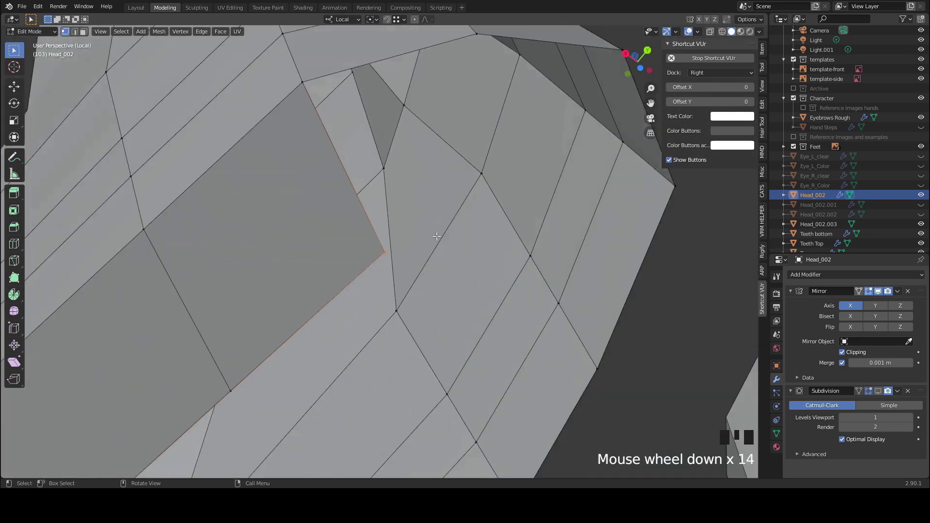
scroll(398, 237, down, 2)
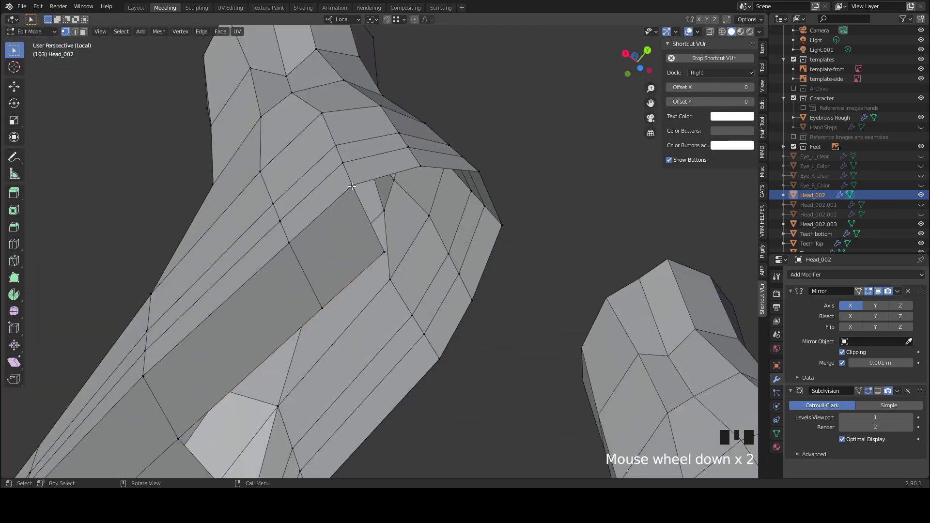
key(f)
click(419, 168)
key(f)
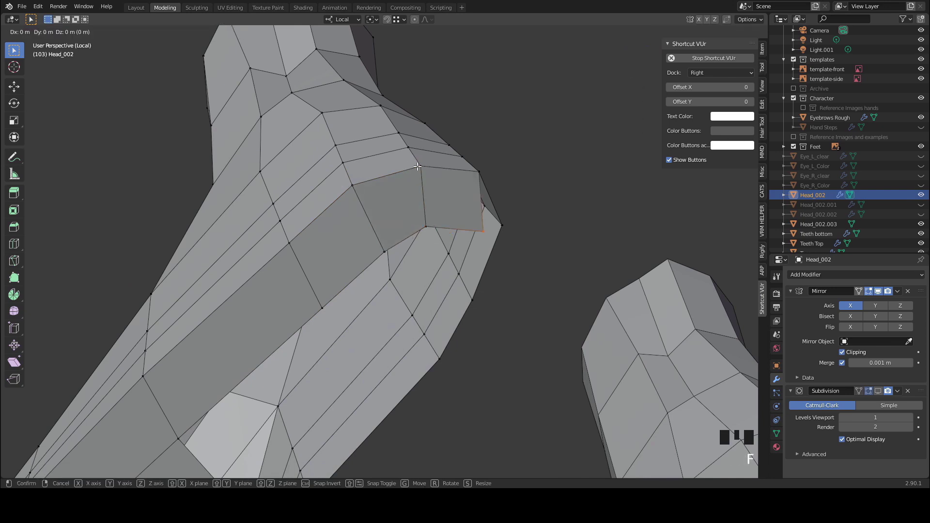
click(472, 169)
key(f)
click(502, 222)
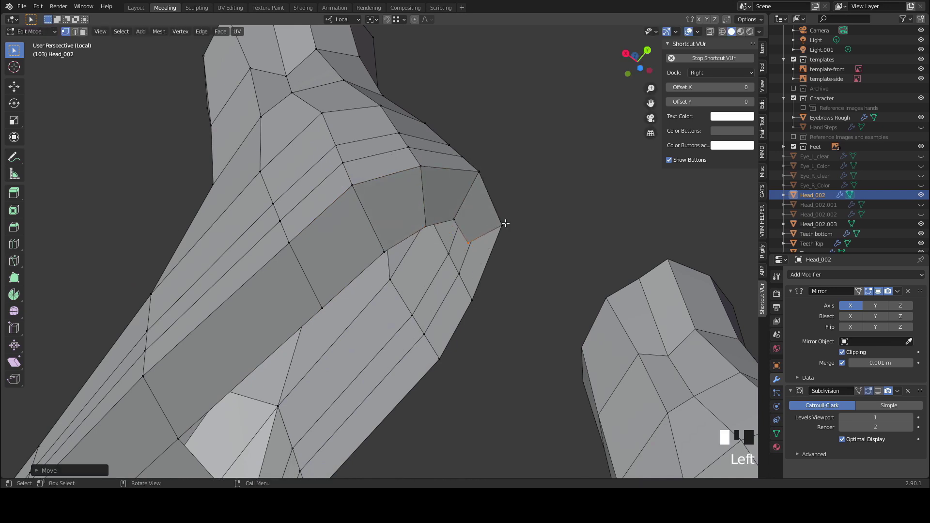
key(f)
click(512, 201)
Step: Fill a second row of faces inward from the outer strip along the sole
scroll(437, 315, down, 3)
key(2)
middle_drag(404, 343, 345, 323)
key(Tab)
key(Tab)
key(1)
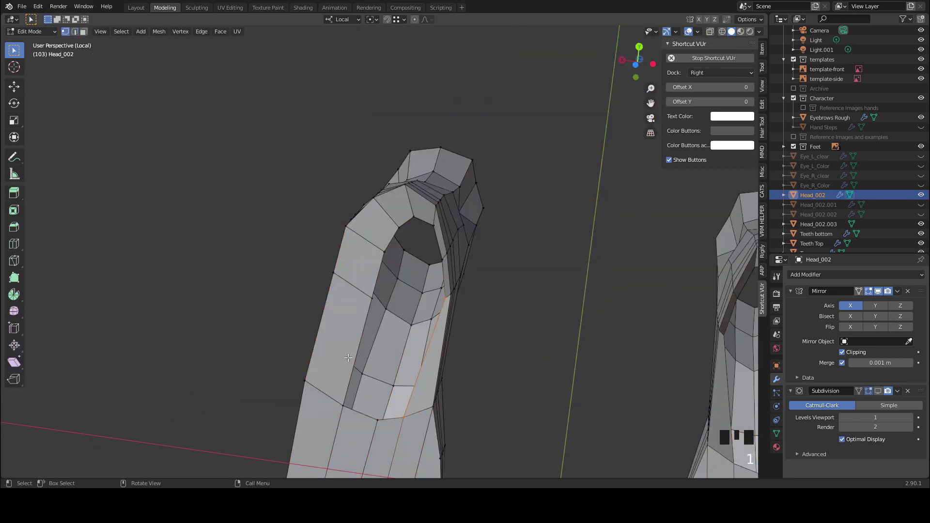
key(2)
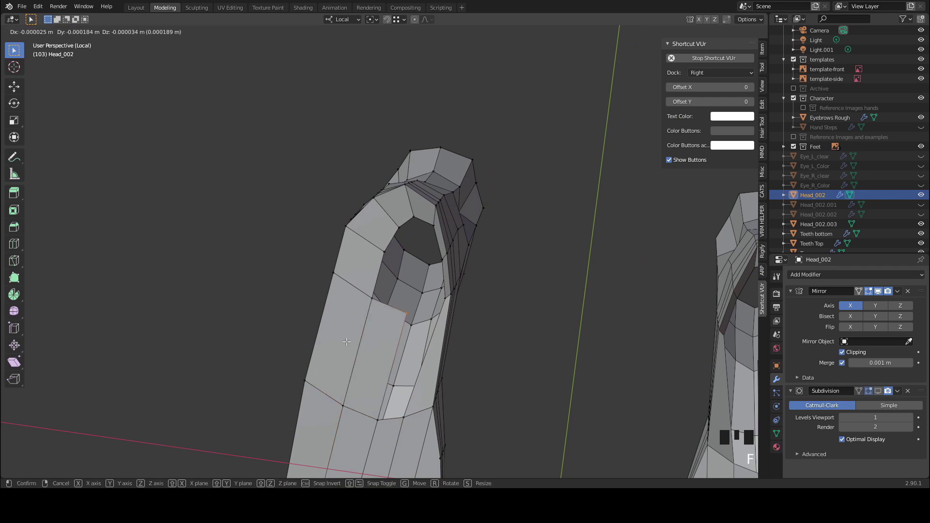
middle_drag(419, 375, 392, 278)
scroll(388, 295, up, 2)
Step: Fill the faces across the sole just in front of the heel opening
key(Tab)
key(Tab)
key(1)
key(f)
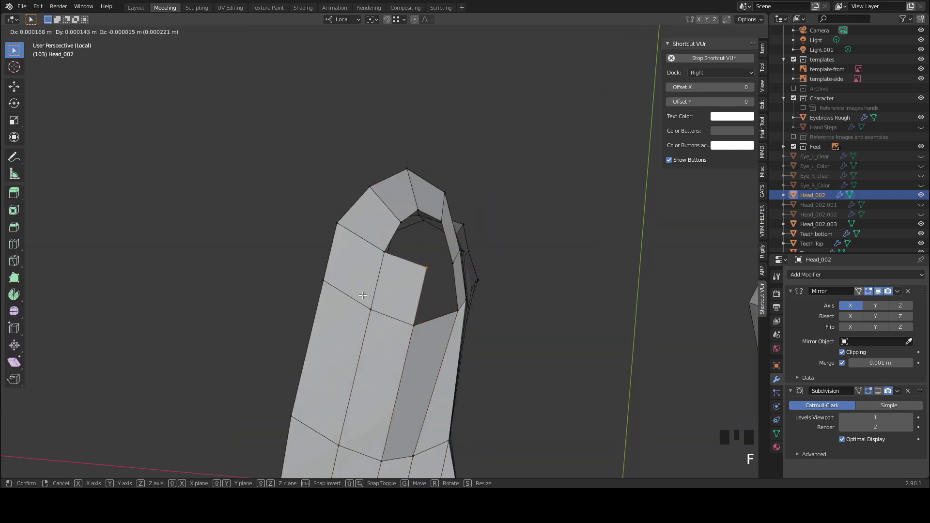
key(f)
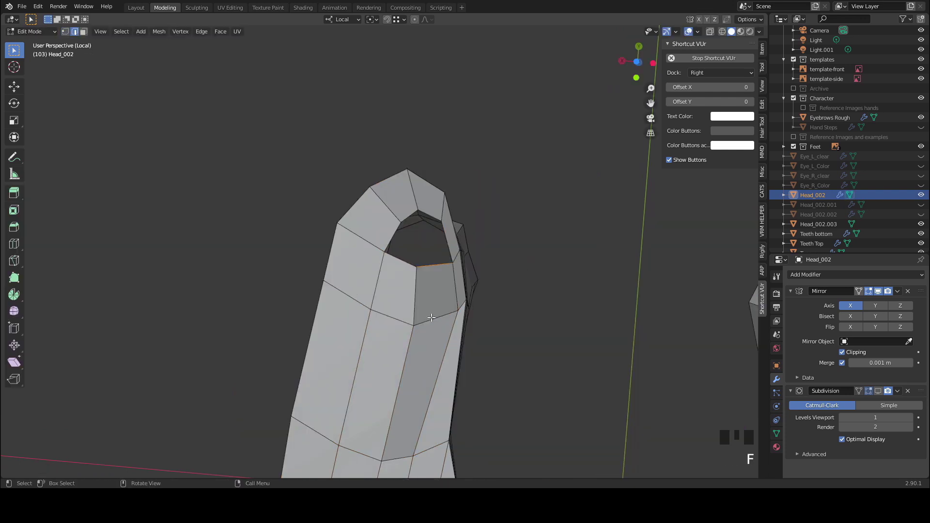
key(Tab)
key(Tab)
middle_drag(385, 287, 376, 283)
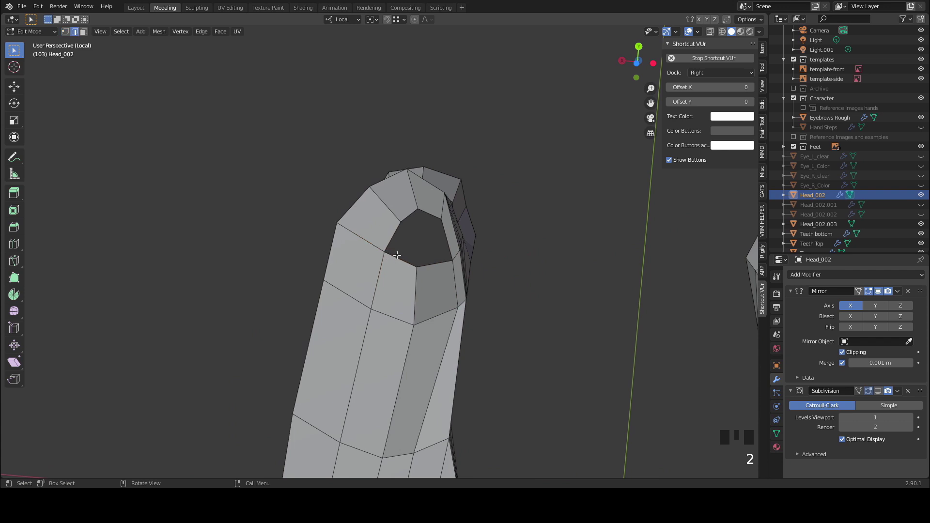
Step: Close the remaining hole under the heel with new faces
key(f)
key(f)
key(f)
scroll(386, 262, down, 3)
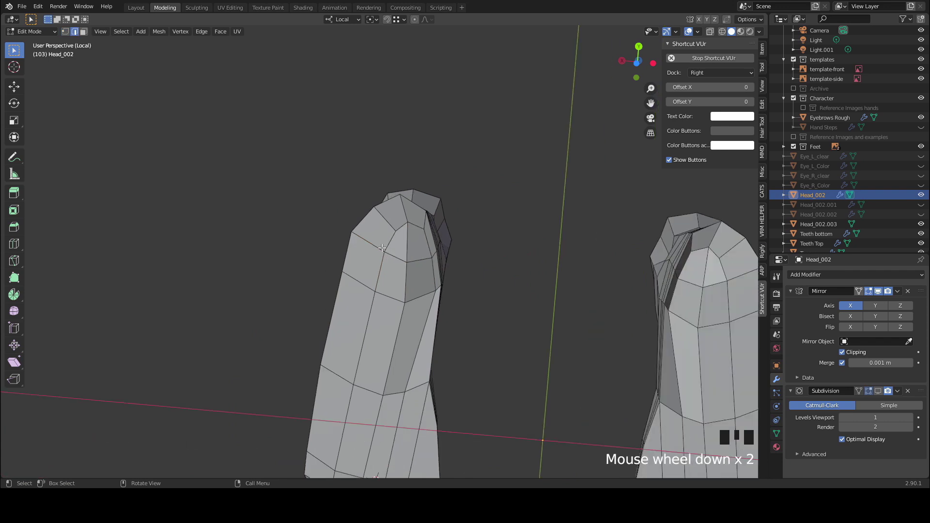
Step: Switch the foot mesh to Sculpt Mode and smooth the newly filled faces around the heel and sole
middle_drag(383, 271, 344, 287)
click(27, 32)
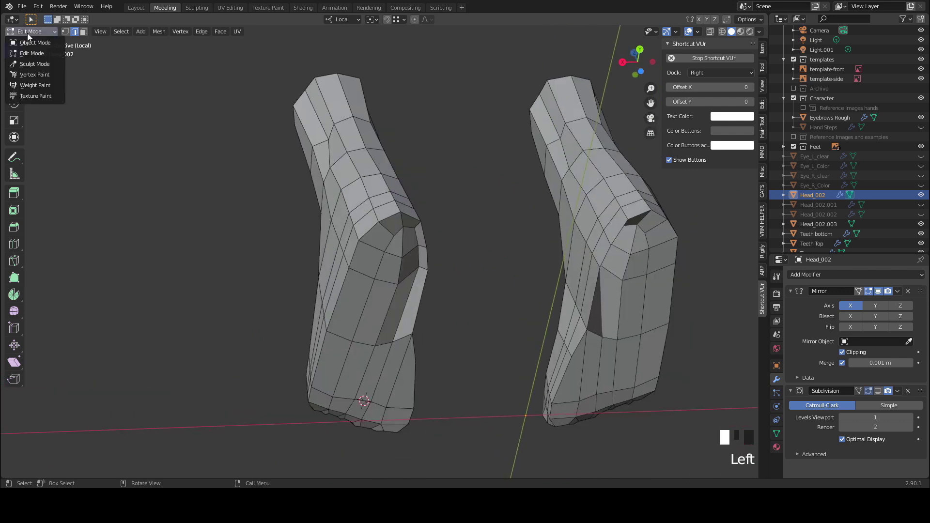
click(34, 64)
scroll(407, 286, up, 3)
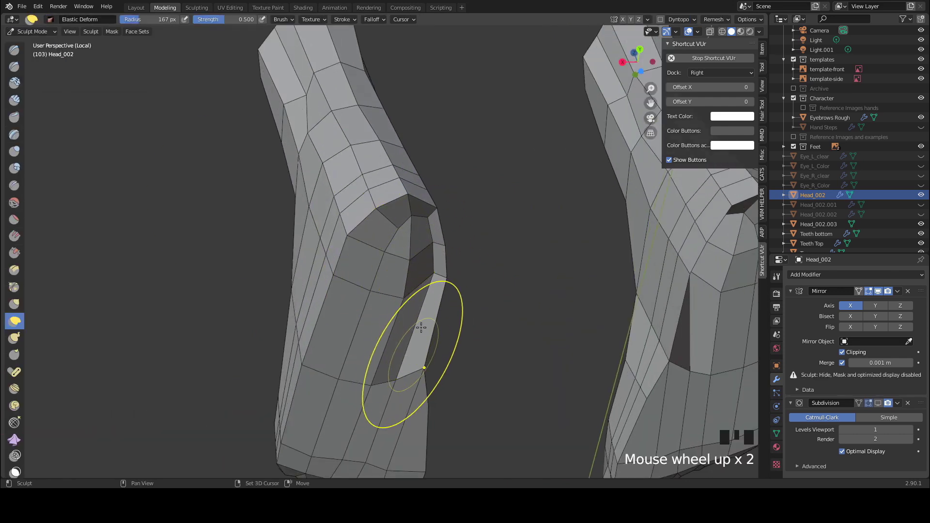
shift+click(356, 247)
shift+click(353, 246)
shift+click(382, 272)
shift+click(386, 277)
shift+click(387, 291)
middle_drag(386, 315, 348, 295)
shift+click(421, 219)
mouse_move(395, 243)
middle_down()
mouse_move(316, 309)
mouse_move(415, 249)
middle_up()
shift+click(373, 272)
drag(415, 249, 410, 251)
middle_drag(378, 249, 185, 232)
shift+click(380, 235)
shift+click(376, 227)
shift+click(332, 213)
middle_drag(349, 223, 450, 206)
shift+click(328, 178)
mouse_move(328, 178)
middle_down()
mouse_move(464, 234)
mouse_move(456, 271)
middle_up()
middle_drag(219, 229, 272, 238)
shift+click(341, 222)
mouse_move(348, 170)
middle_down()
mouse_move(328, 187)
mouse_move(368, 208)
middle_up()
middle_drag(300, 272, 392, 315)
middle_drag(393, 328, 392, 324)
Step: Leave local view and return to Object Mode with the foot reference and the spare toe piece in view
key(slash)
click(31, 30)
click(30, 42)
scroll(298, 106, down, 2)
middle_drag(297, 106, 380, 362)
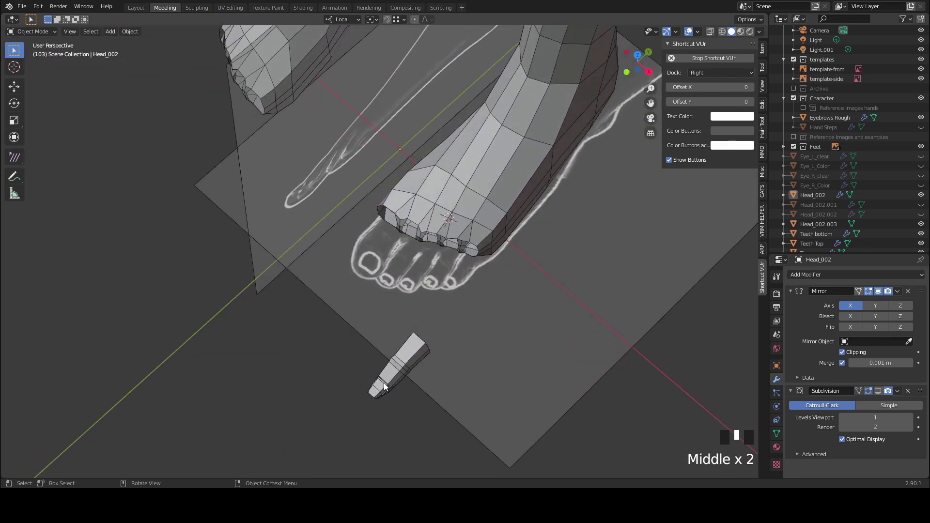
middle_drag(318, 362, 323, 347)
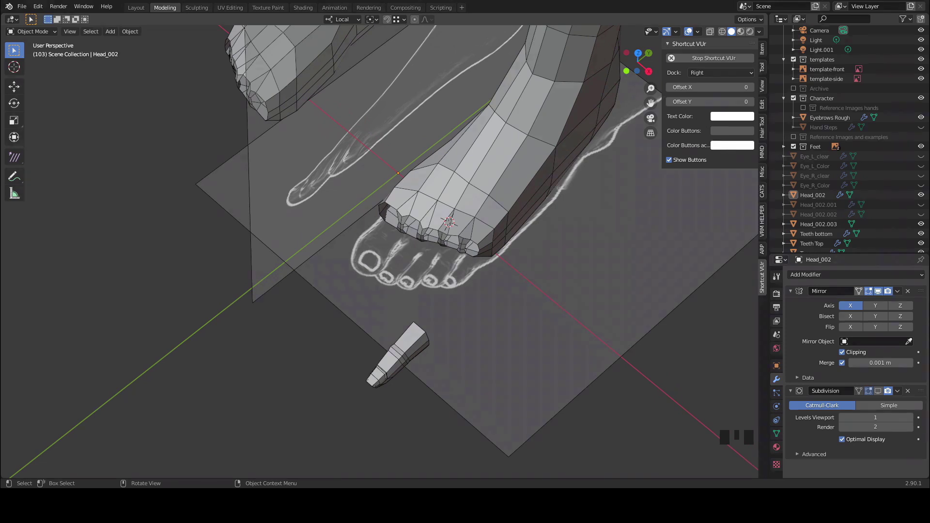
Step: Duplicate the loose finger-shaped piece and place the copy in front of the foot's big toe base
click(399, 366)
middle_drag(219, 357, 396, 377)
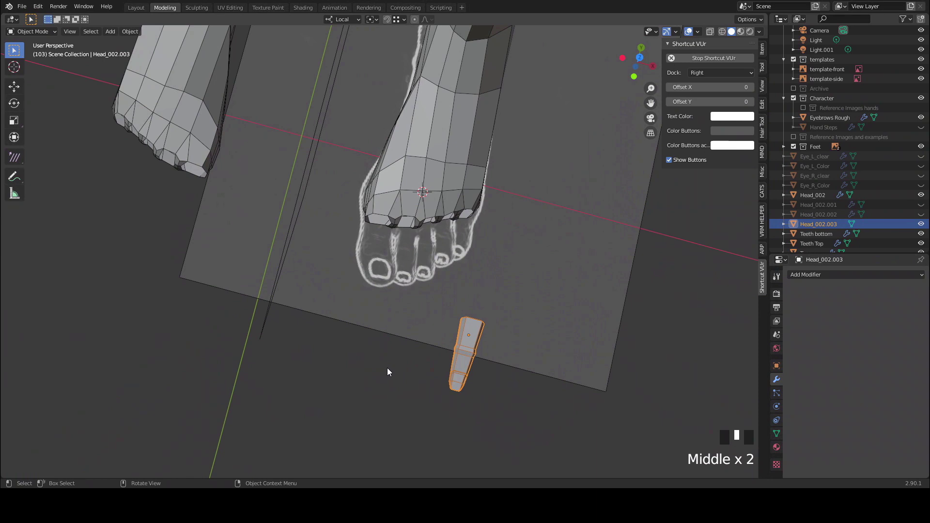
key(shift+d)
click(302, 268)
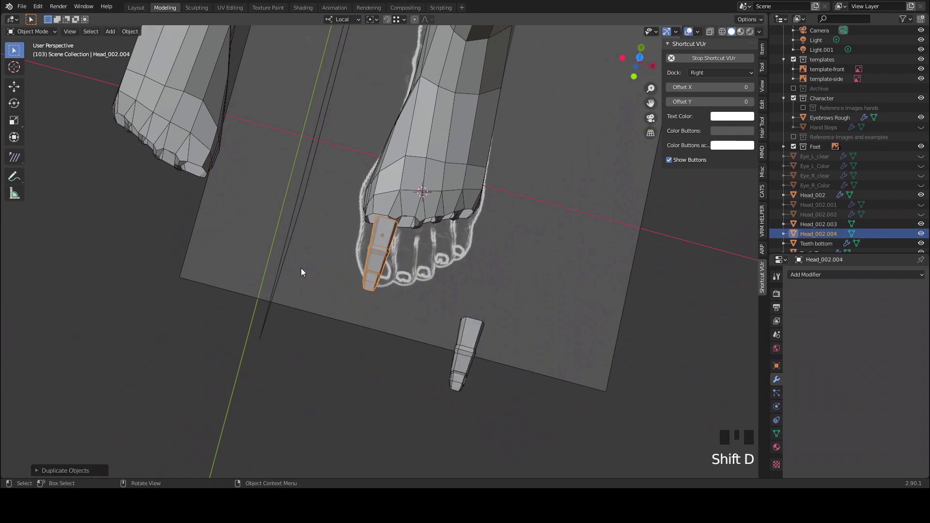
scroll(301, 268, up, 2)
middle_drag(362, 345, 510, 178)
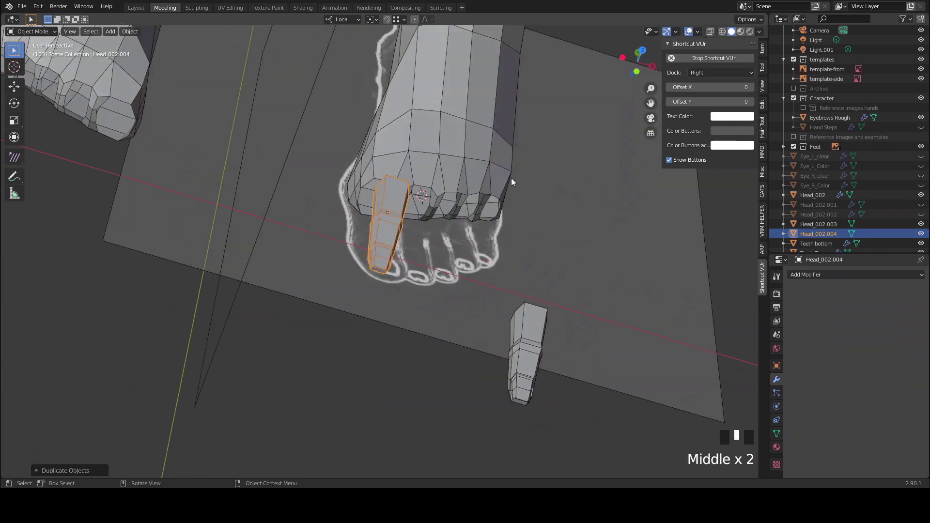
Step: In the bottom orthographic view, scale the toe copy up to about 1.5 times to fit the big toe's width
click(642, 52)
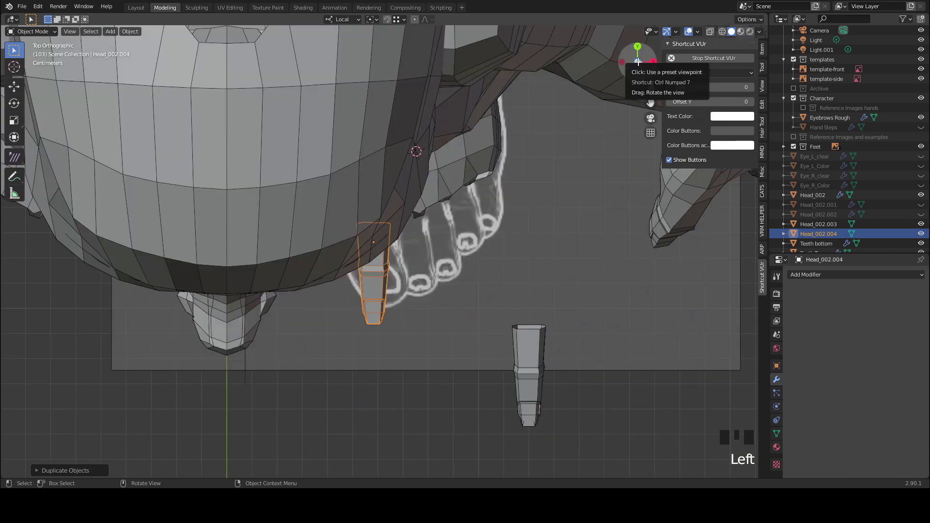
drag(638, 62, 572, 165)
scroll(376, 269, up, 4)
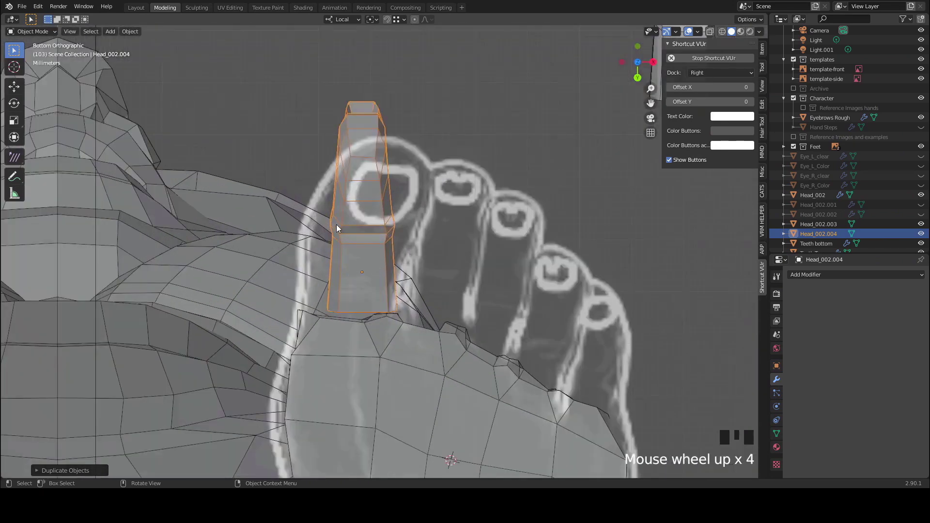
middle_drag(337, 225, 338, 243)
click(636, 67)
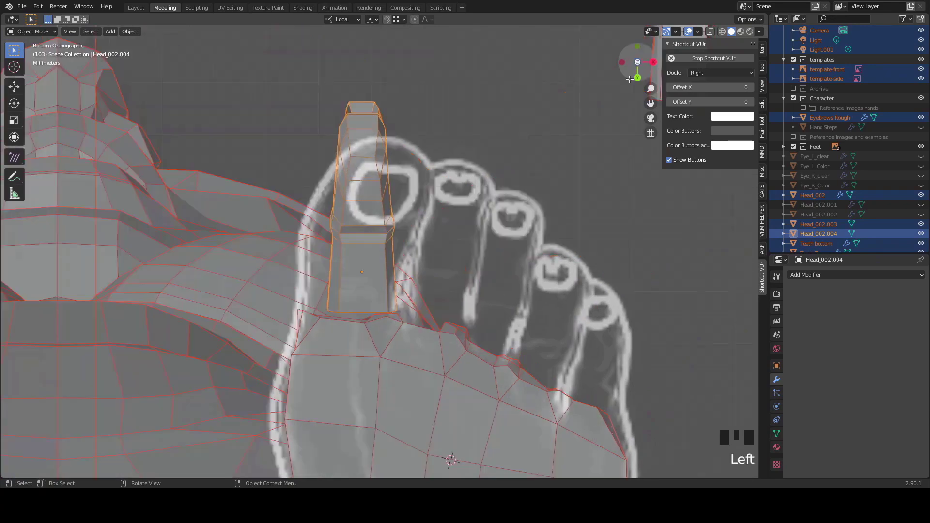
click(368, 129)
click(367, 129)
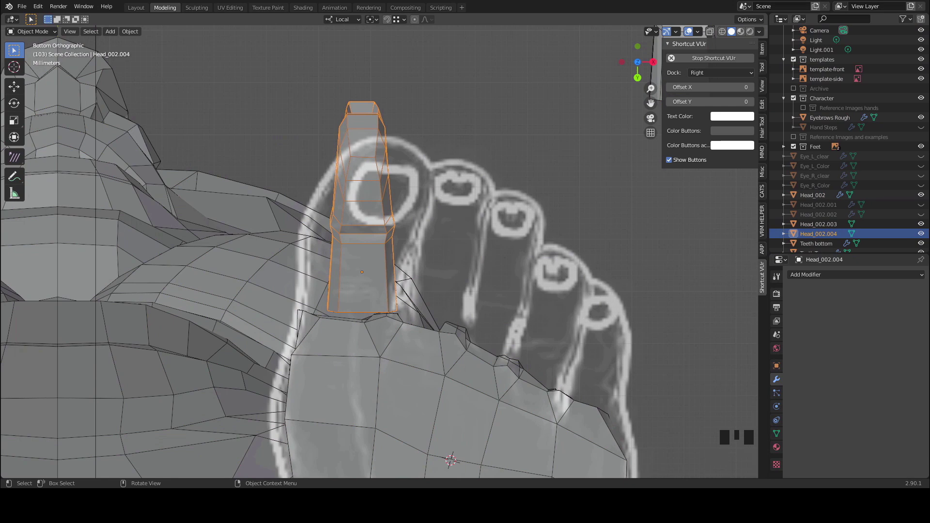
key(s)
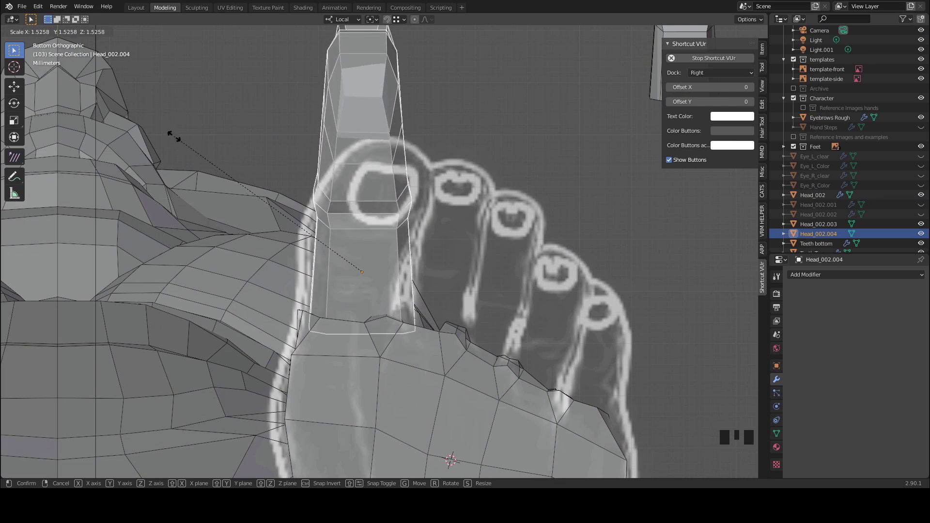
click(176, 139)
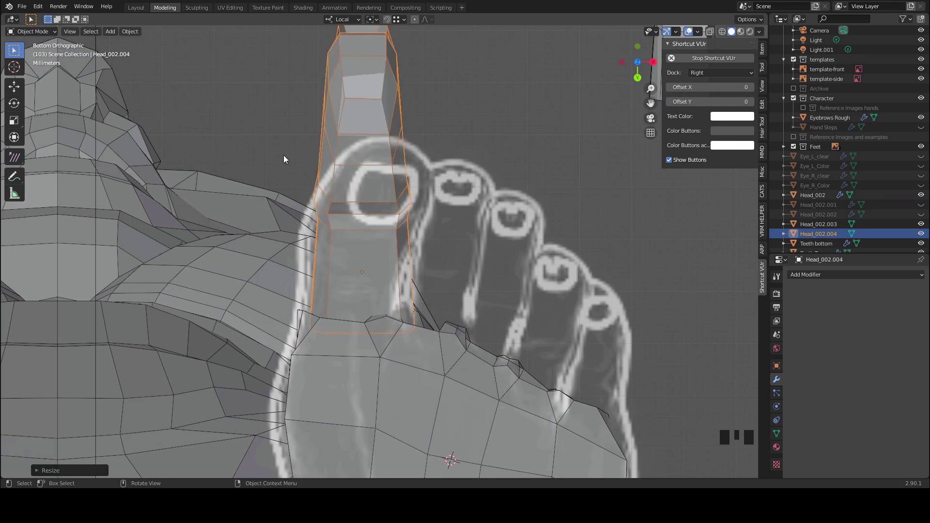
Step: Shorten the toe copy along its local Z axis toward the length of the big toe outline
key(s)
key(z)
key(z)
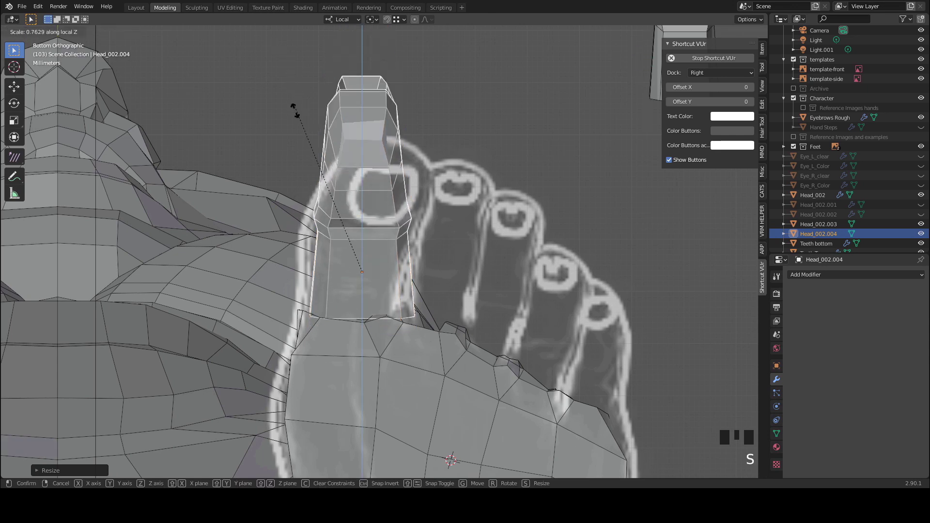
click(295, 146)
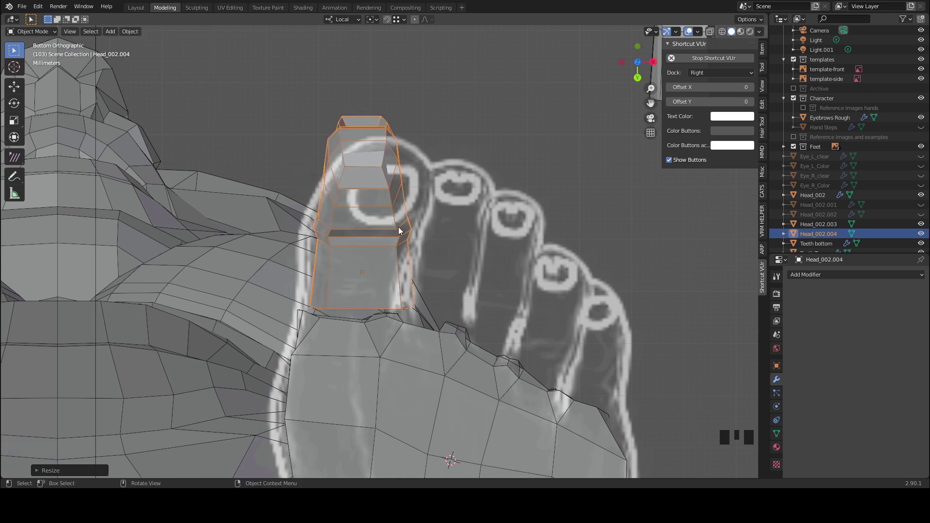
Step: Rotate the toe copy and move it in small adjustments until it sits over the big toe outline
shift+middle_drag(397, 226, 382, 243)
scroll(387, 248, up, 1)
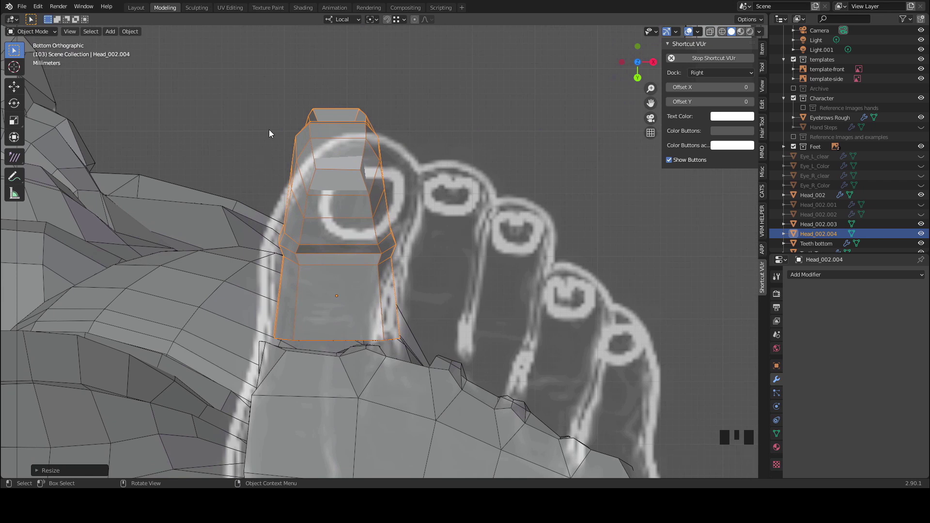
key(r)
click(289, 126)
key(g)
click(280, 127)
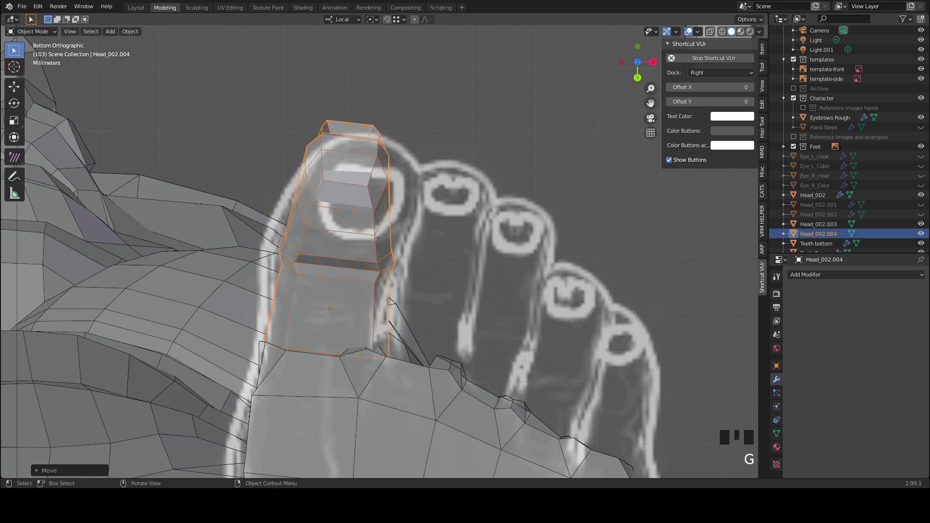
key(g)
click(292, 121)
key(g)
click(322, 195)
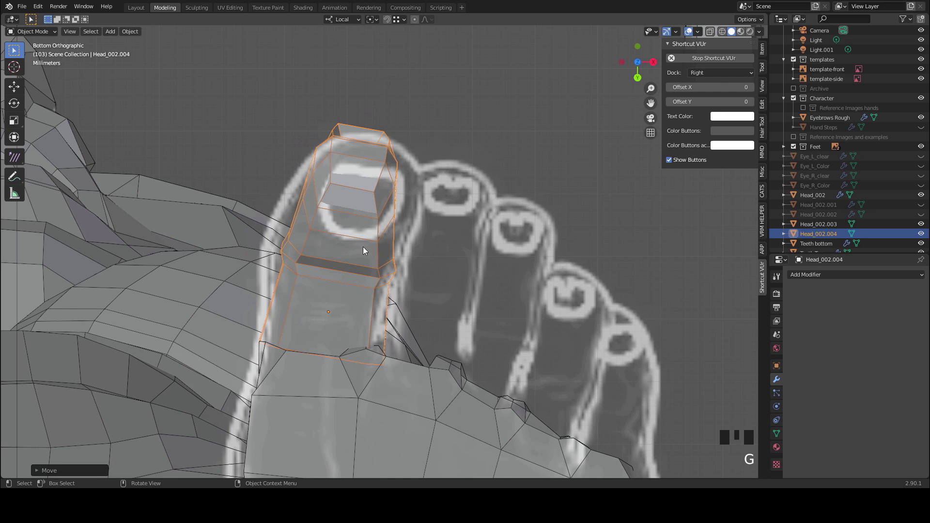
key(g)
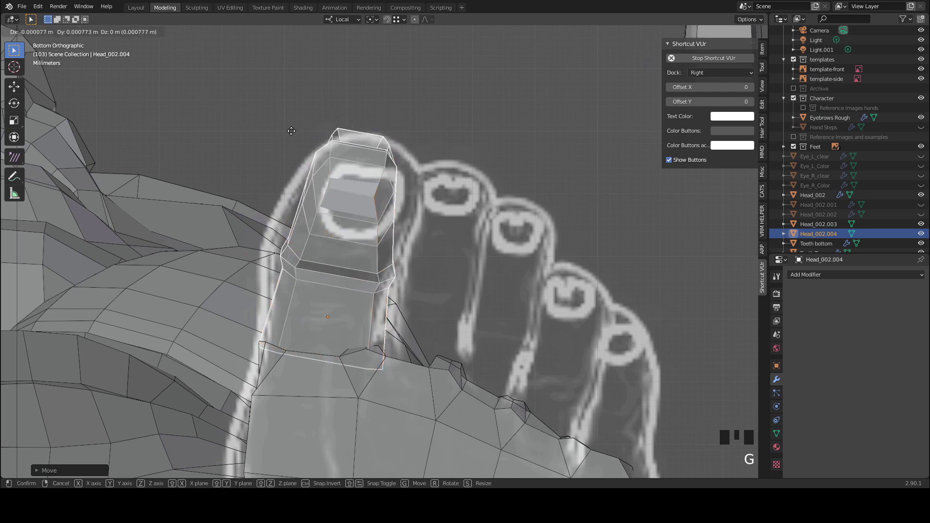
click(292, 138)
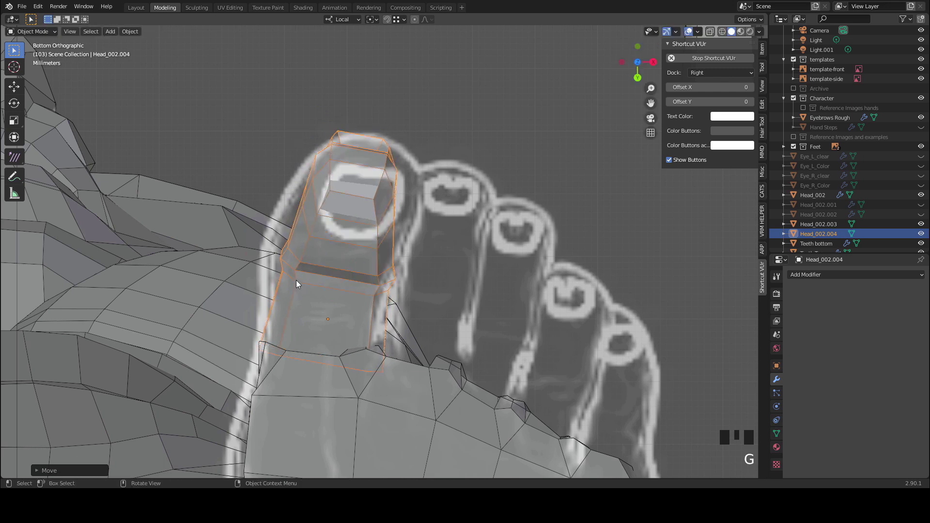
Step: Try the toe copy over the second toe outline and bring it back to the big toe
key(g)
click(409, 303)
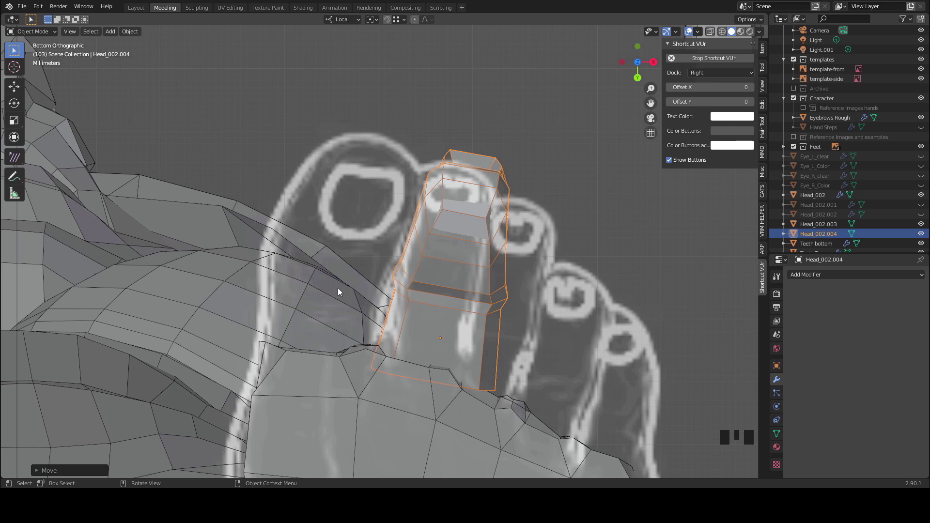
key(g)
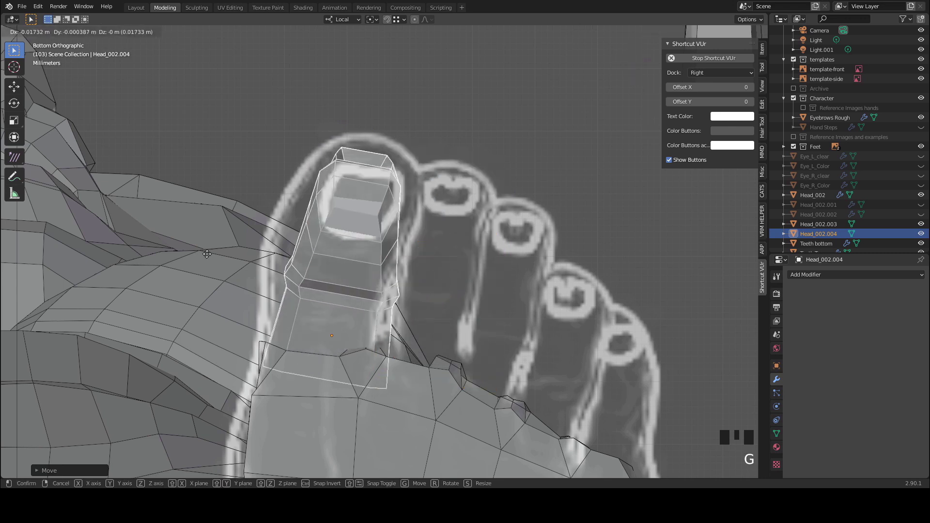
click(216, 231)
Step: Rotate the toe copy slightly more and nudge it to line up with the big toe outline
key(r)
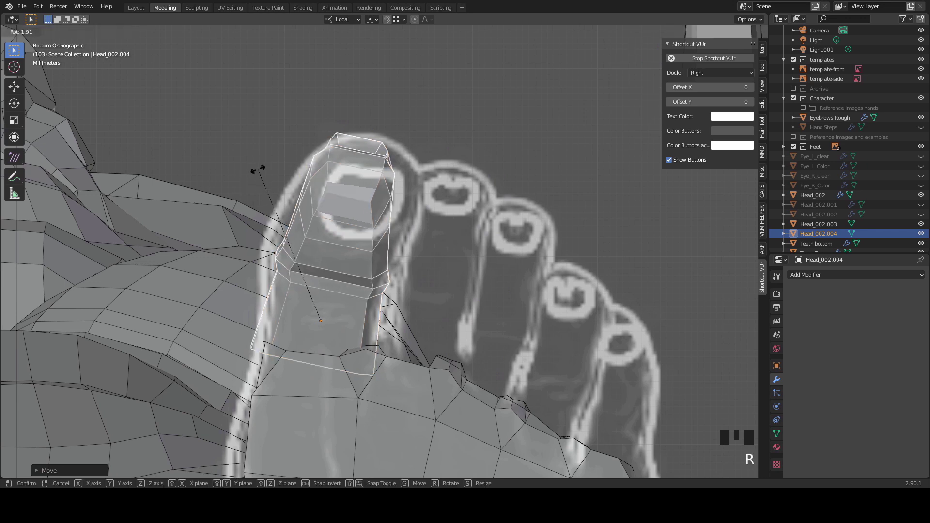
click(251, 170)
key(g)
click(252, 170)
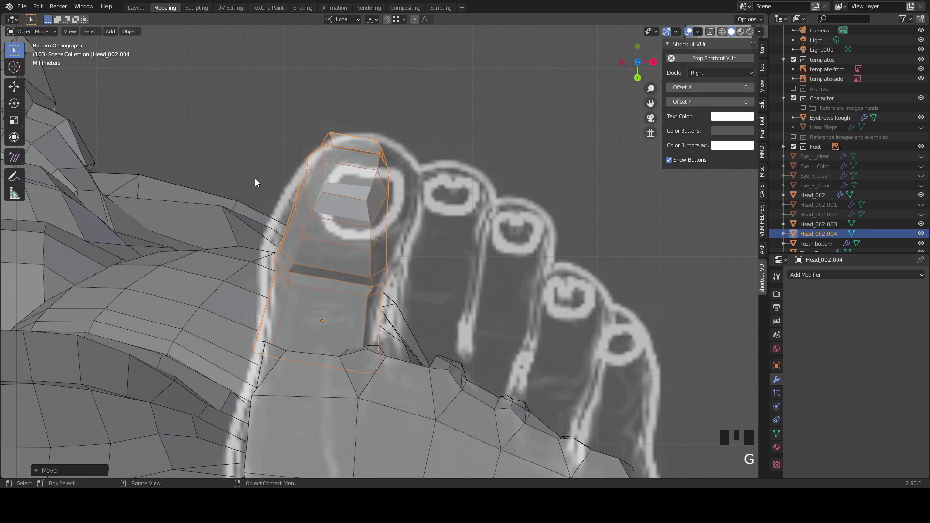
Step: Tilt the toe copy about -13.5° around its local Y axis and shift it along local X to meet the foot
middle_drag(356, 181, 429, 208)
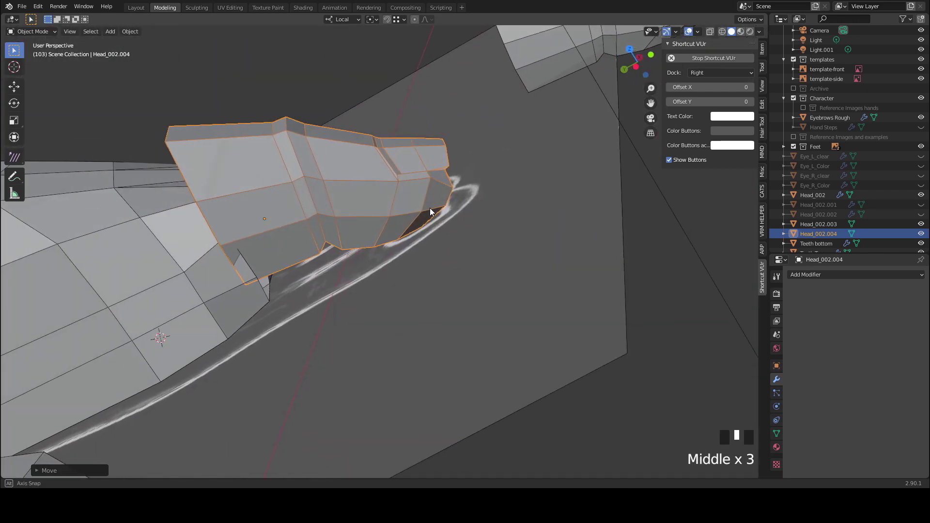
key(r)
key(y)
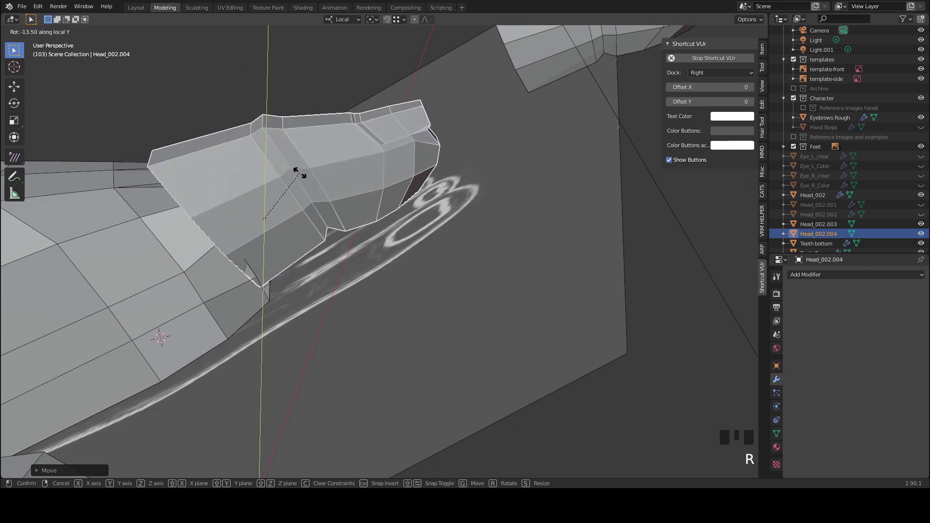
click(301, 172)
key(g)
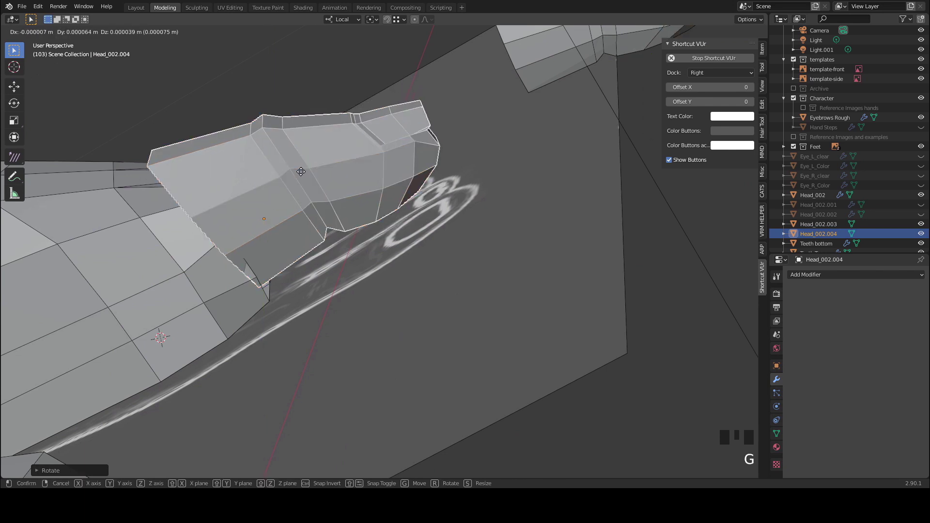
key(x)
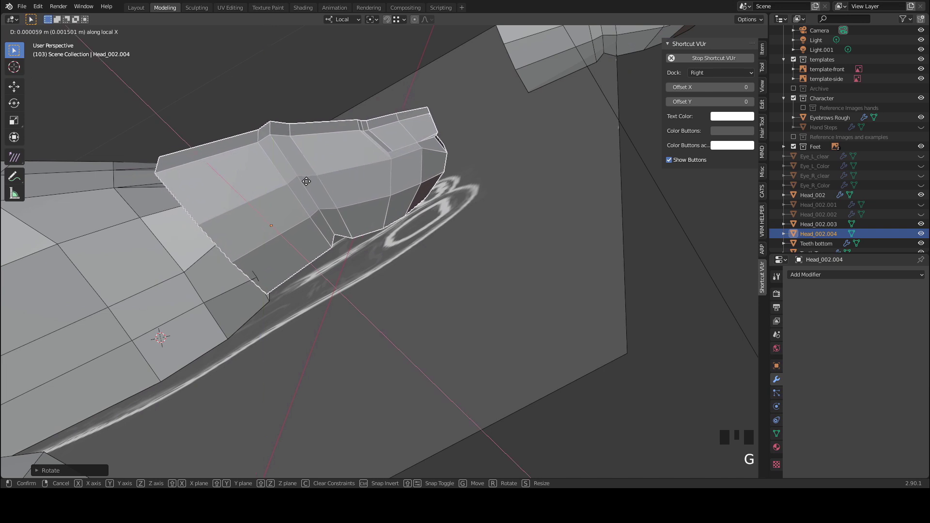
click(269, 218)
Step: In Edit Mode, edge-slide the open base loop of the toe toward its tip by a factor of about 0.27
middle_drag(269, 218, 330, 306)
scroll(443, 327, down, 1)
middle_drag(443, 326, 312, 263)
key(Tab)
click(296, 270)
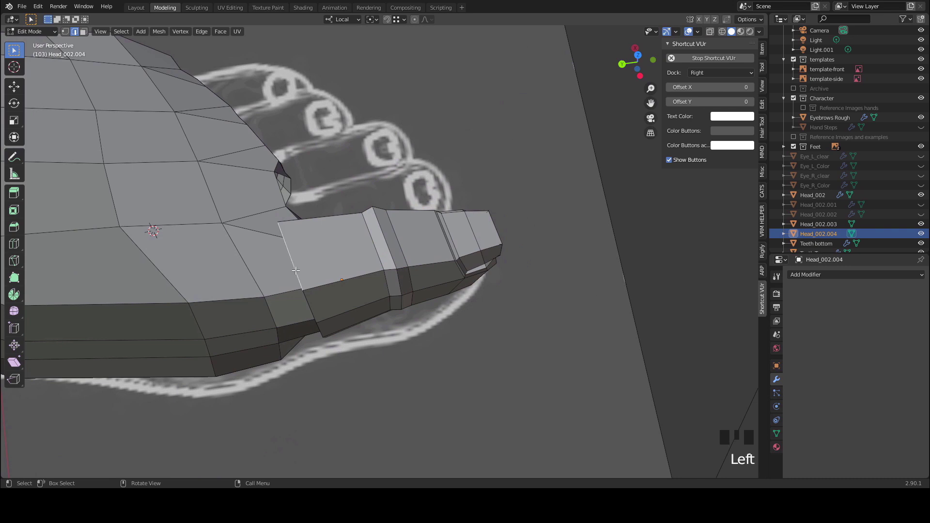
alt+click(296, 270)
key(g)
key(g)
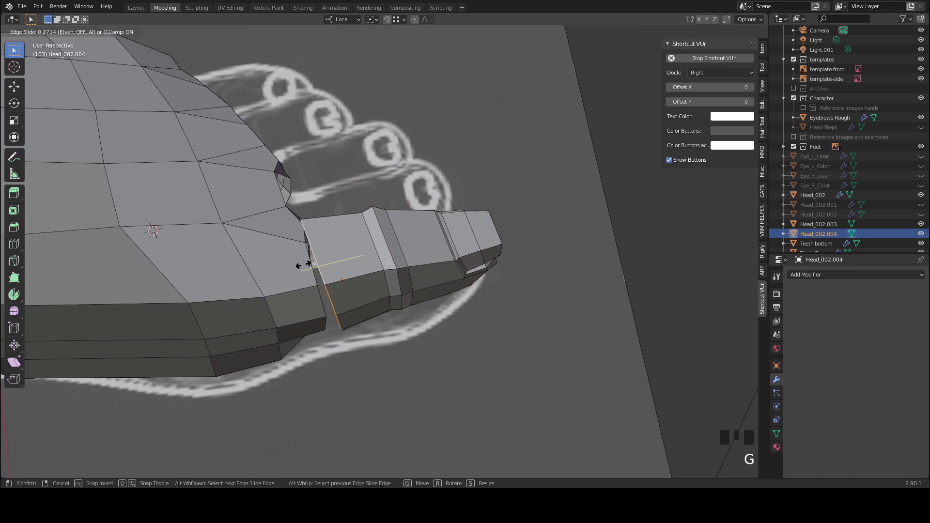
click(304, 264)
Step: Scale the toe's open base loop down slightly to match the big toe opening on the foot
middle_drag(304, 264, 253, 250)
key(KP_Decimal)
middle_drag(363, 302, 423, 273)
middle_drag(425, 346, 297, 138)
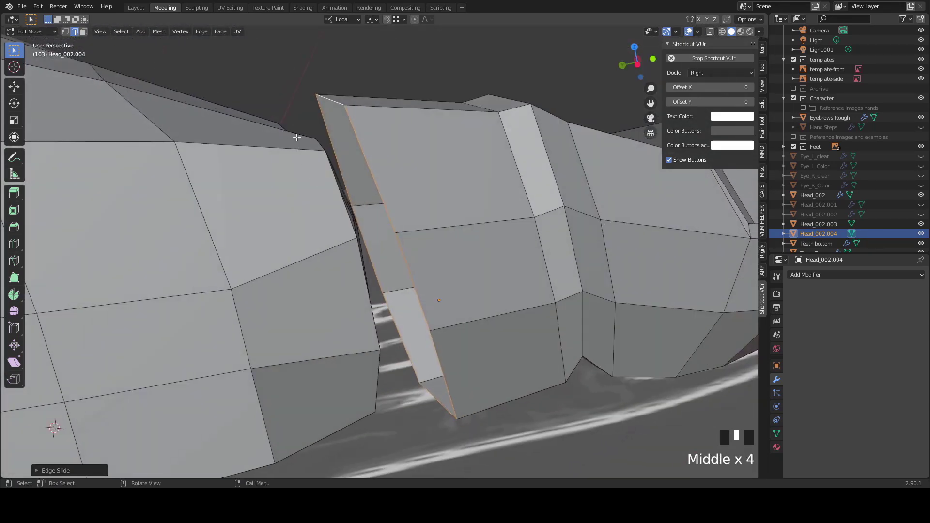
key(s)
click(302, 146)
Step: Narrow the toe's open base loop along its local Y axis and shift it along local Y to fit the foot's big toe opening
middle_drag(420, 181, 461, 332)
scroll(461, 332, down, 1)
middle_drag(425, 247, 466, 260)
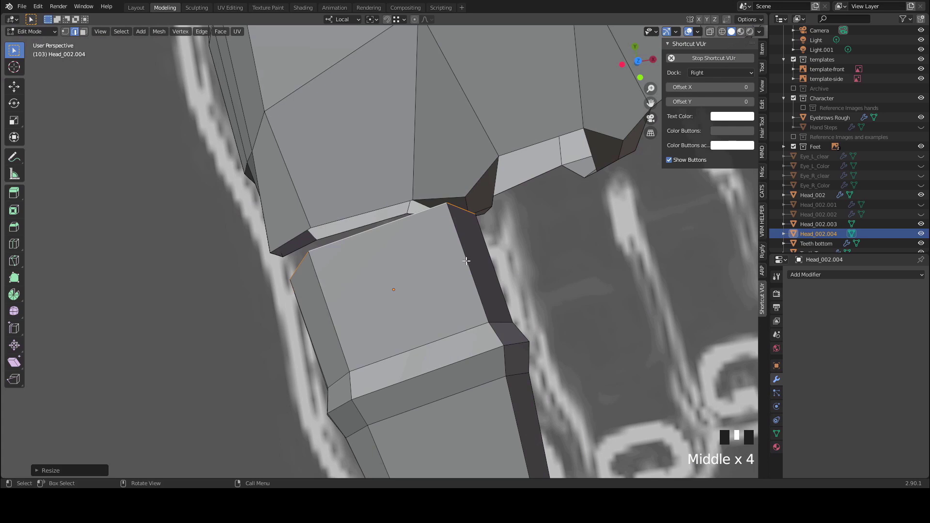
key(s)
key(x)
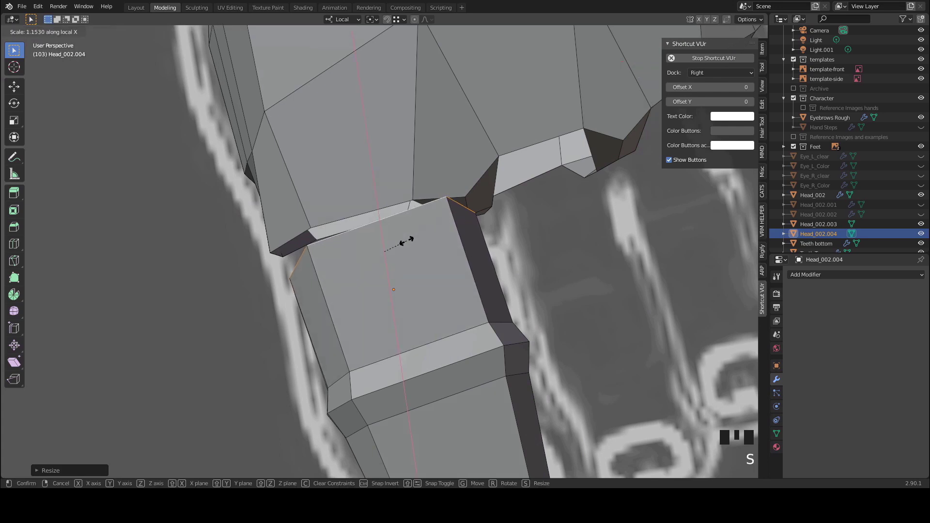
key(y)
click(400, 242)
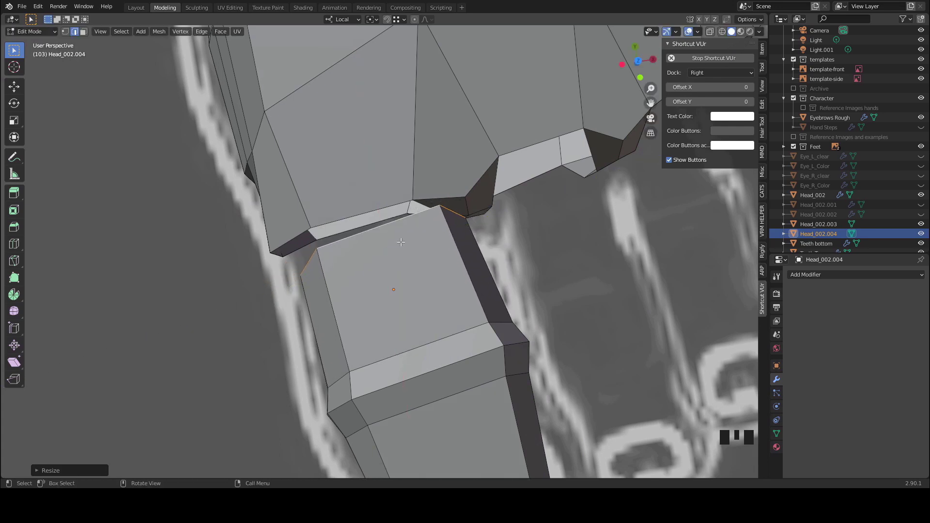
key(g)
key(y)
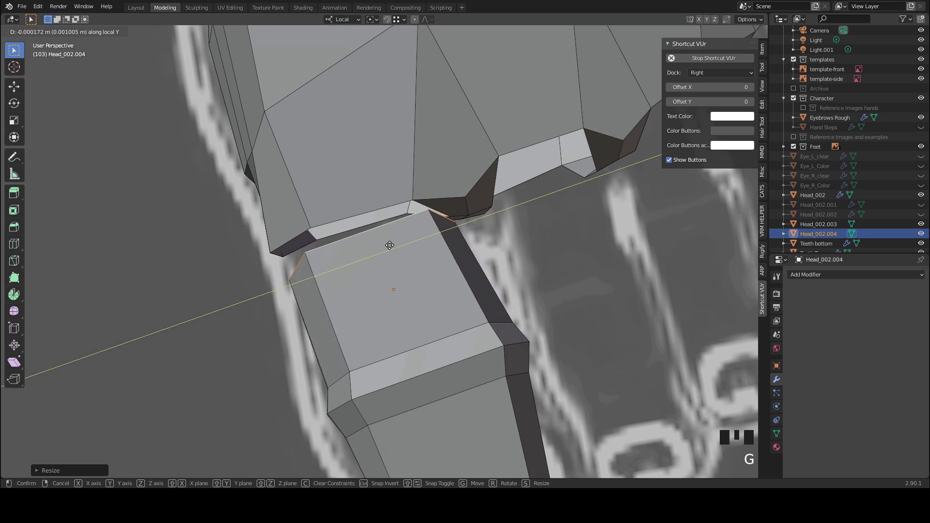
click(389, 245)
Step: With smooth proportional editing and a reduced influence radius, widen the edge loop behind the toenail along local Y by about 1.23
scroll(389, 245, down, 2)
middle_drag(389, 245, 419, 305)
middle_drag(451, 341, 431, 330)
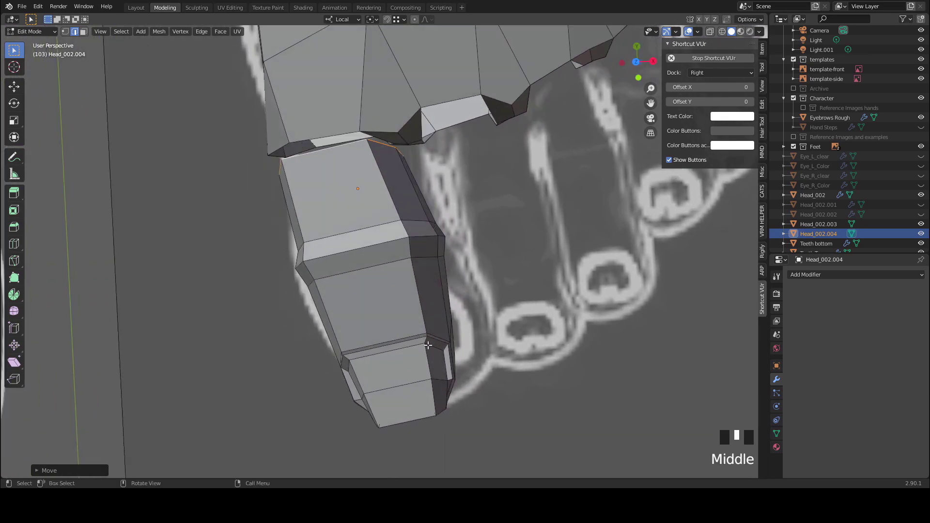
middle_drag(384, 352, 407, 374)
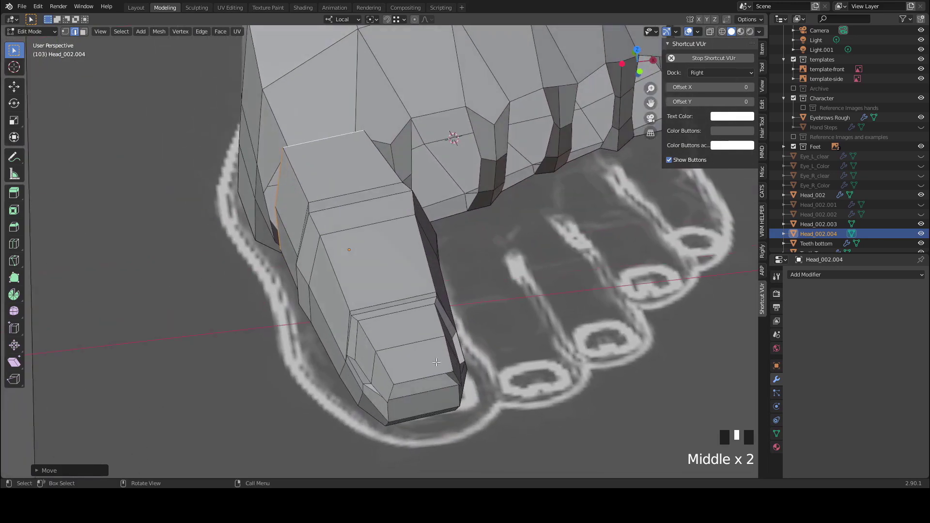
middle_drag(404, 294, 359, 338)
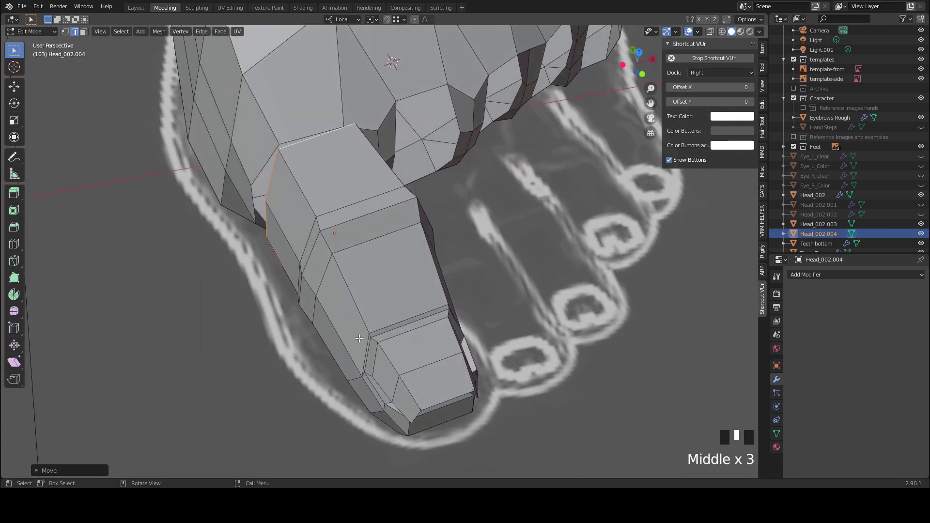
alt+click(388, 326)
middle_drag(439, 319, 306, 309)
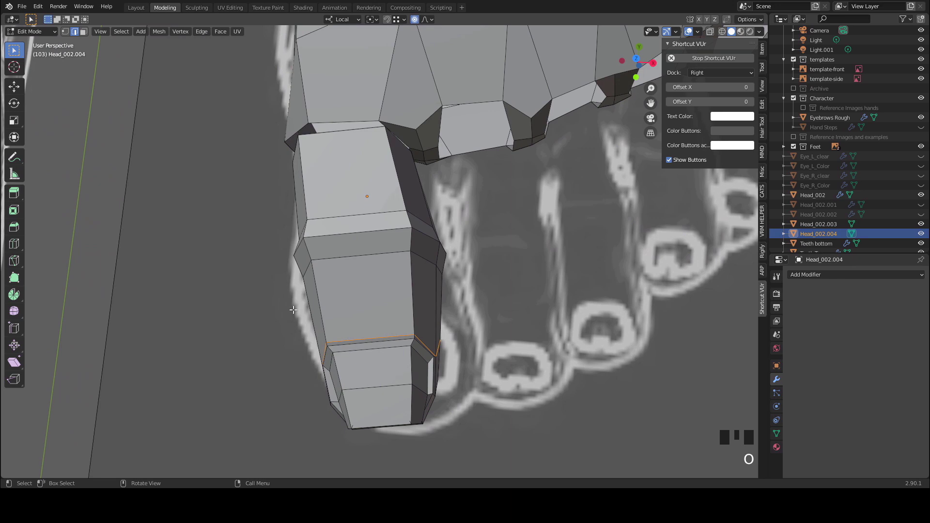
key(s)
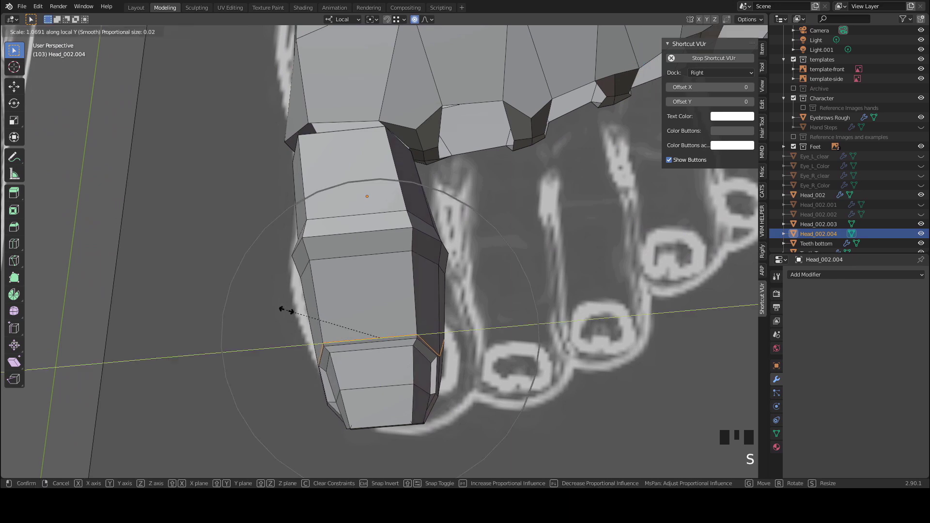
scroll(276, 312, up, 3)
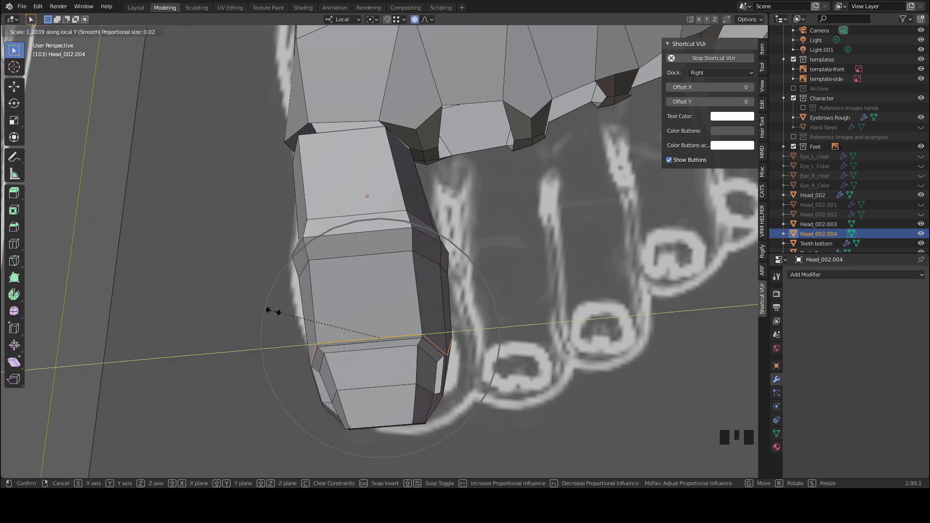
scroll(274, 312, up, 1)
scroll(274, 313, up, 4)
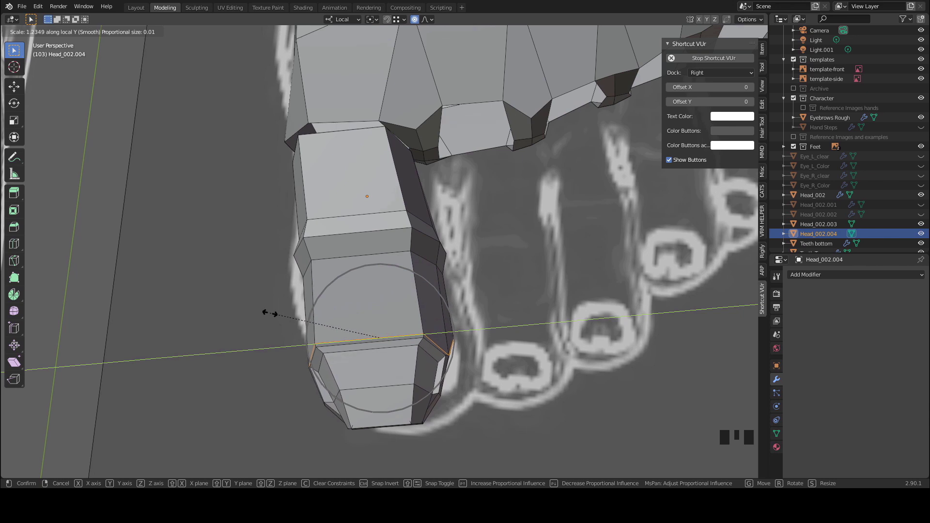
click(270, 313)
Step: Select the edge at the back of the toenail bed and scale it along local Y to about 0.89 with a smaller proportional influence
middle_drag(270, 313, 369, 270)
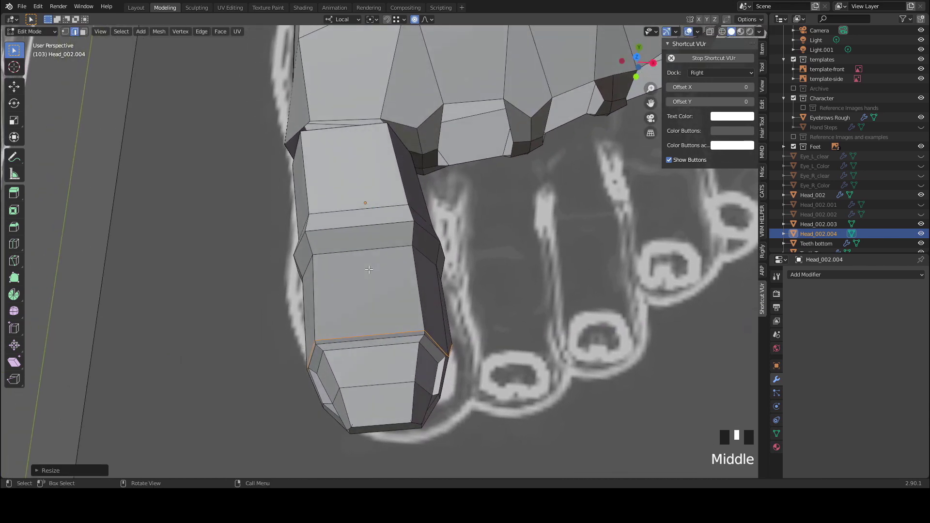
alt+click(414, 356)
key(s)
key(y)
scroll(239, 300, up, 2)
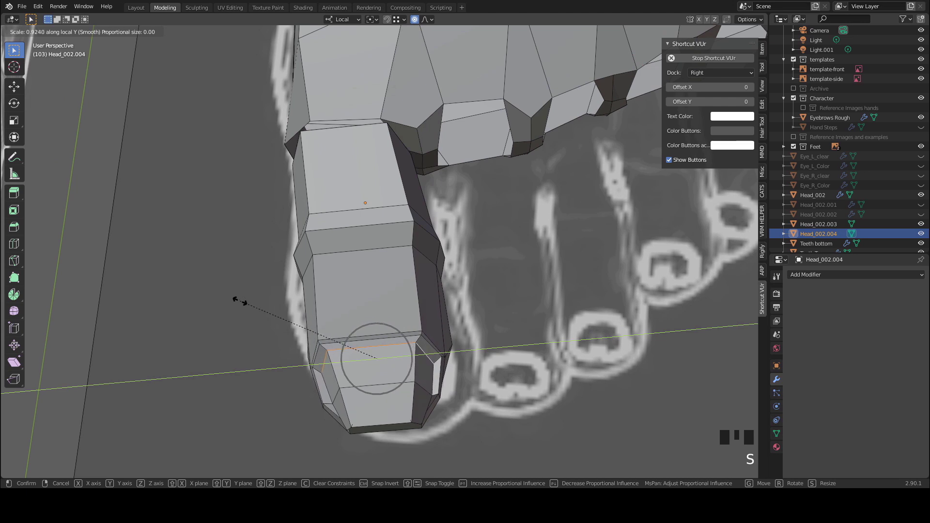
scroll(239, 304, up, 2)
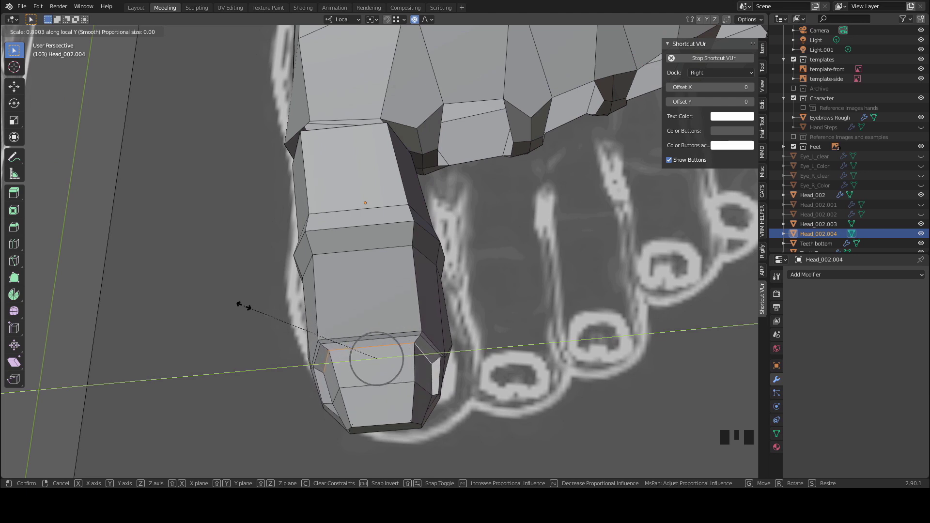
click(242, 306)
Step: In face select mode, select the toenail bed faces and scale them uniformly to about 0.87
scroll(310, 298, down, 2)
middle_drag(339, 293, 350, 315)
key(3)
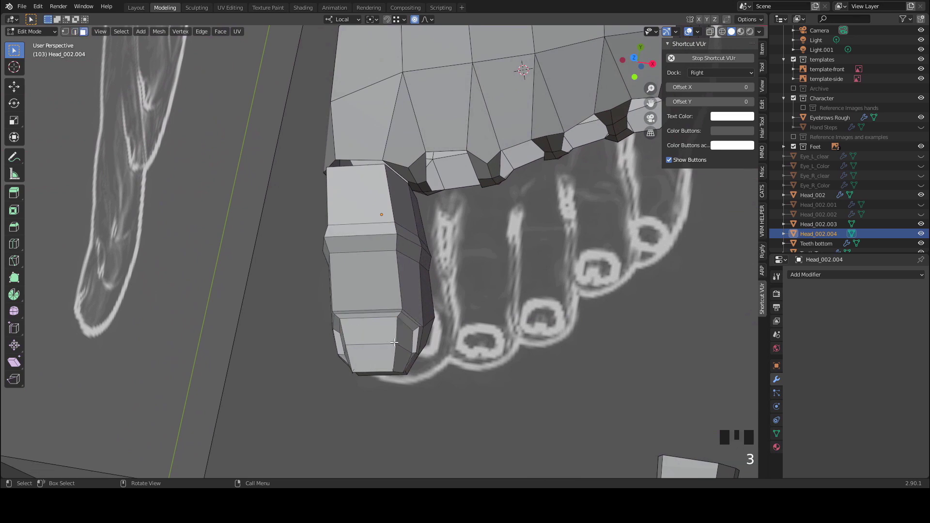
shift+click(374, 342)
shift+click(374, 343)
shift+click(373, 342)
shift+click(375, 351)
middle_drag(374, 351, 278, 293)
shift+click(361, 341)
shift+click(361, 341)
key(s)
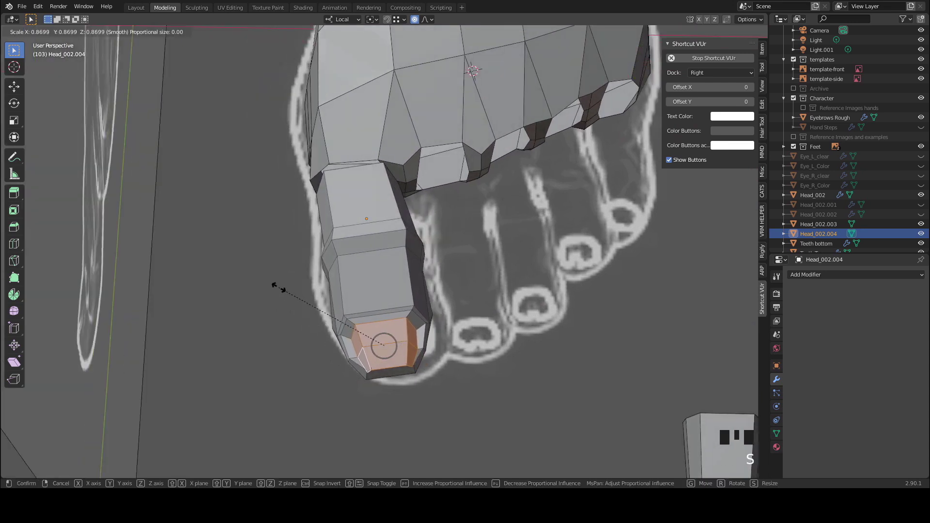
click(278, 288)
Step: Return to Object Mode and add a Subdivision Surface modifier to the big toe
middle_drag(278, 288, 597, 257)
key(KP_Decimal)
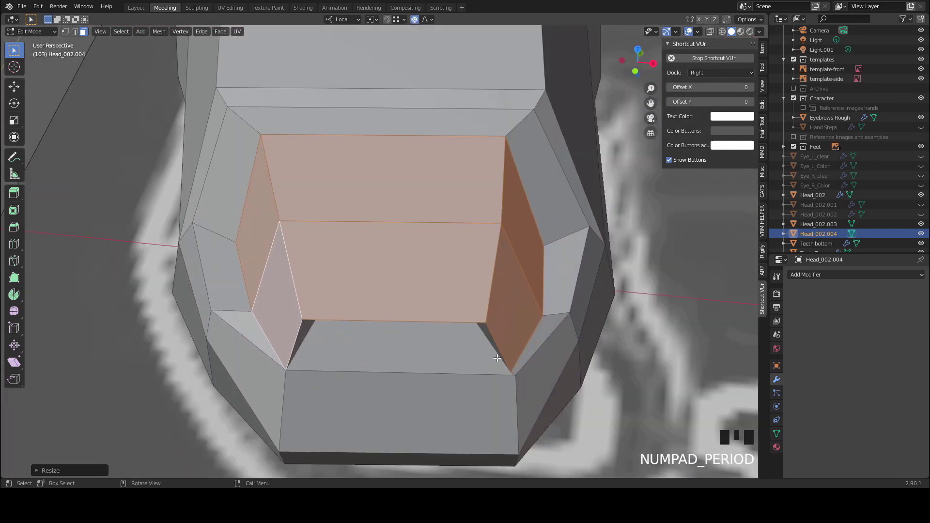
key(Tab)
scroll(481, 336, down, 7)
click(806, 274)
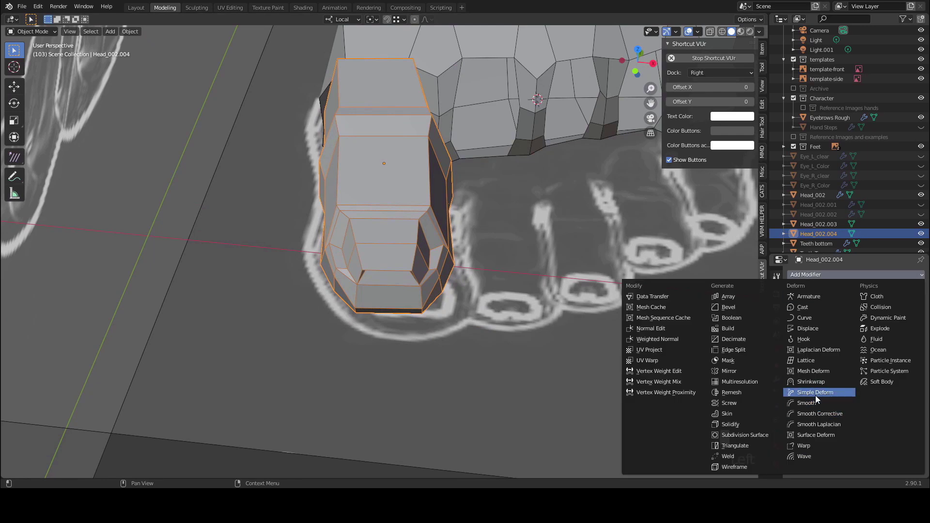
click(738, 436)
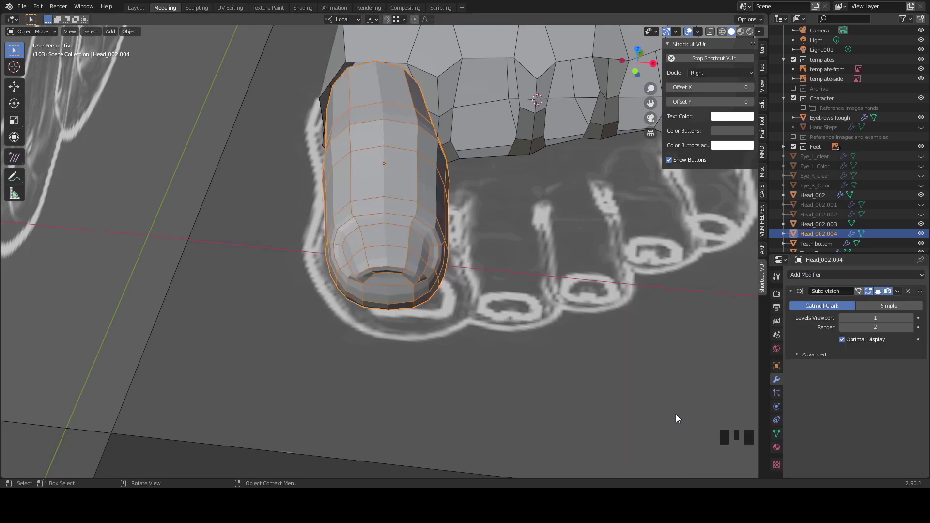
click(385, 357)
middle_drag(365, 338, 380, 394)
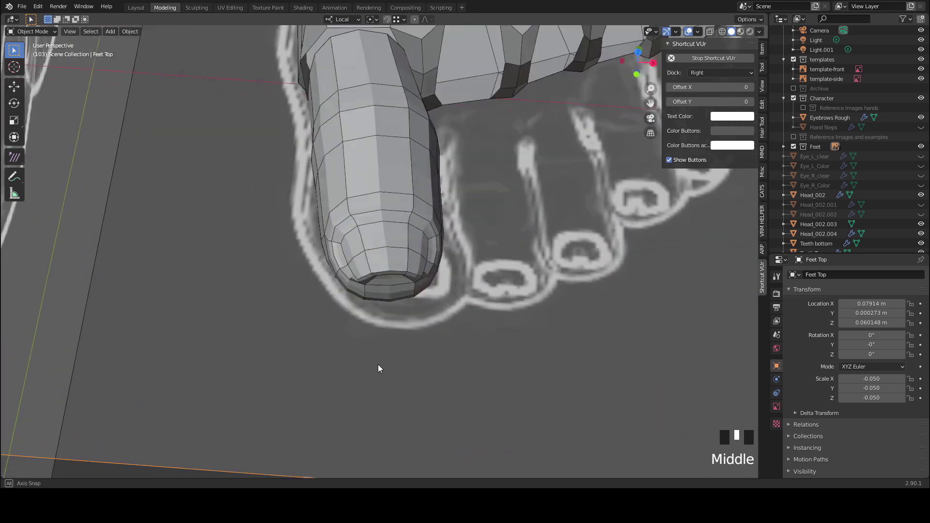
scroll(384, 347, down, 2)
middle_drag(384, 347, 395, 268)
Step: In Edit Mode, select the outer side faces of the big toe's middle joint ring and move them about 0.0003 m outward toward the reference outline
click(362, 371)
click(378, 196)
key(Tab)
mouse_move(360, 198)
middle_down()
mouse_move(352, 208)
mouse_move(349, 193)
middle_up()
click(363, 189)
drag(417, 171, 318, 186)
middle_drag(318, 189, 306, 190)
ctrl+drag(357, 156, 314, 117)
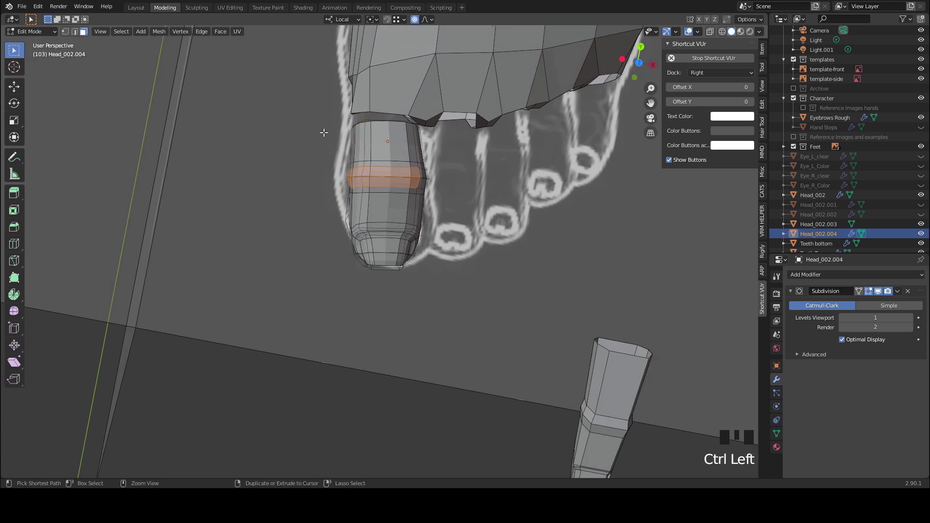
ctrl+drag(399, 201, 349, 141)
key(g)
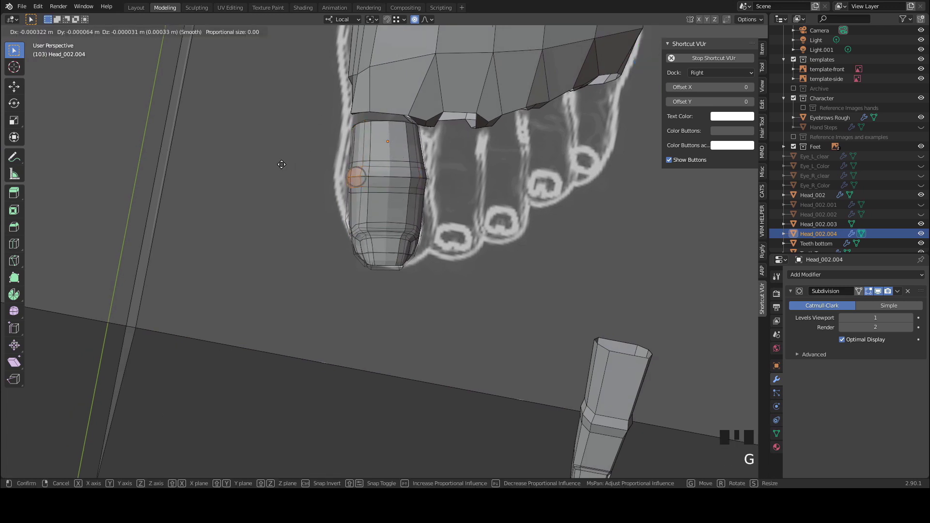
click(280, 164)
middle_drag(280, 164, 334, 188)
scroll(341, 260, down, 2)
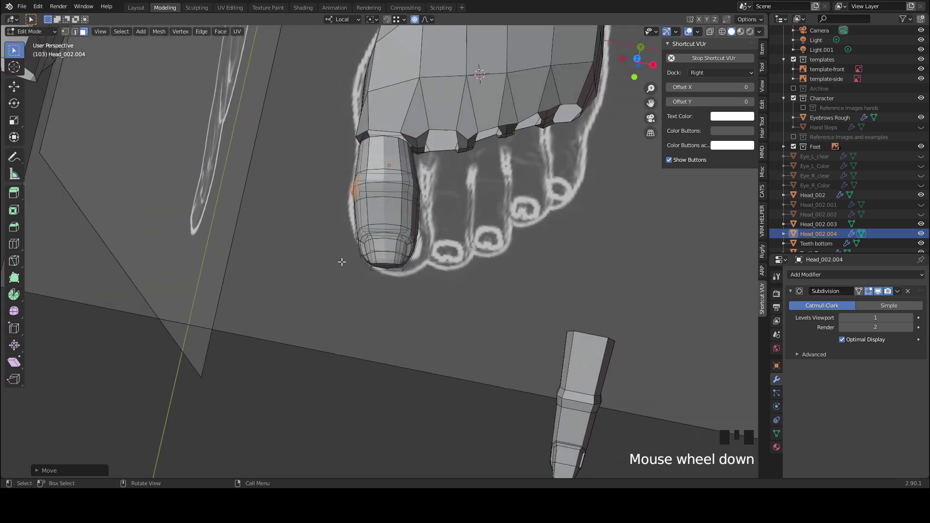
middle_drag(341, 259, 328, 320)
key(Tab)
Step: Duplicate the original finger-shaped piece and place the copy beside the big toe
middle_drag(327, 373, 412, 381)
click(373, 358)
click(499, 365)
middle_drag(455, 347, 463, 248)
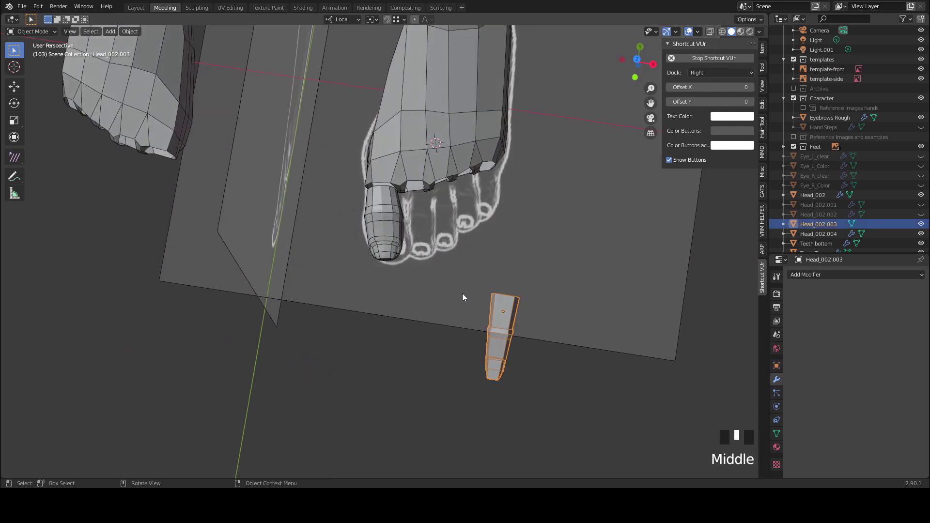
key(shift+d)
click(426, 318)
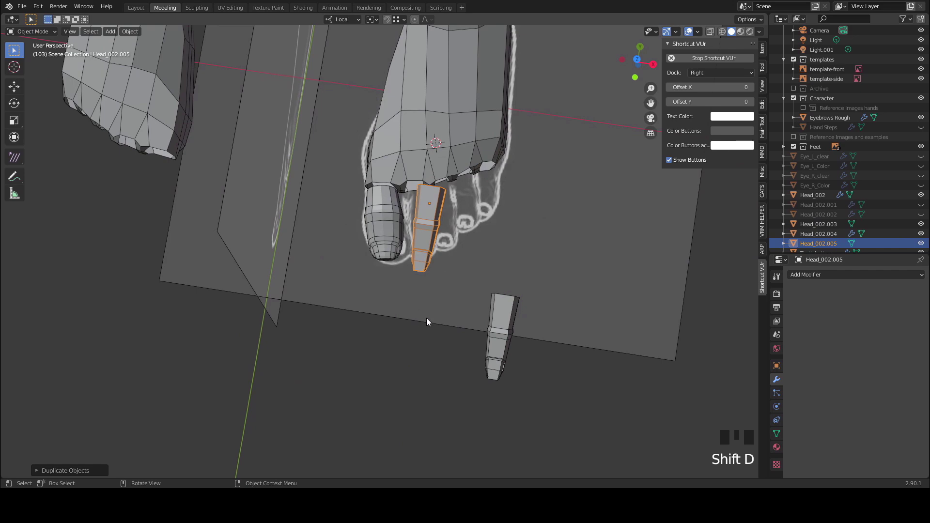
Step: In the bottom orthographic view, move the new copy over the third toe of the reference outline
click(637, 59)
click(637, 62)
scroll(427, 288, up, 2)
shift+middle_drag(426, 287, 433, 240)
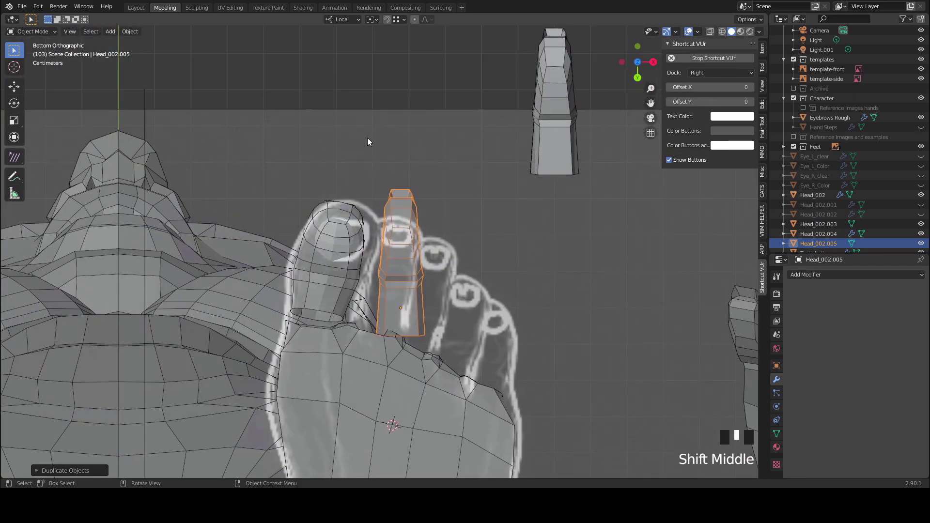
key(g)
click(385, 152)
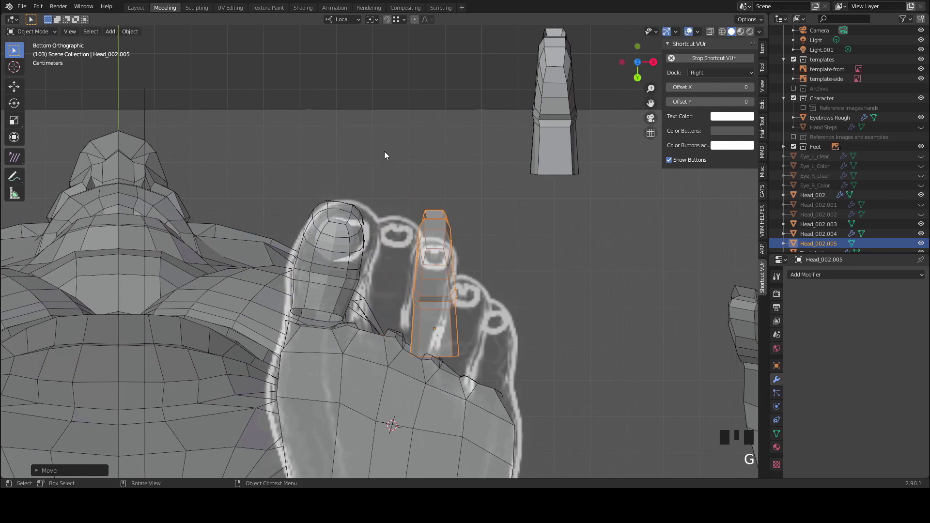
Step: Scale the third toe copy up by about 1.13, then shorten it along its local Z axis to about 0.8
key(s)
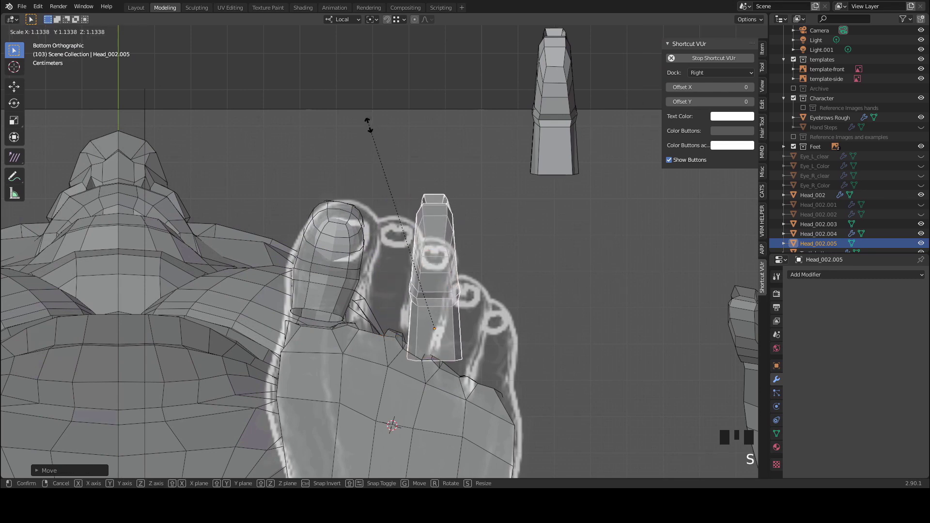
click(368, 125)
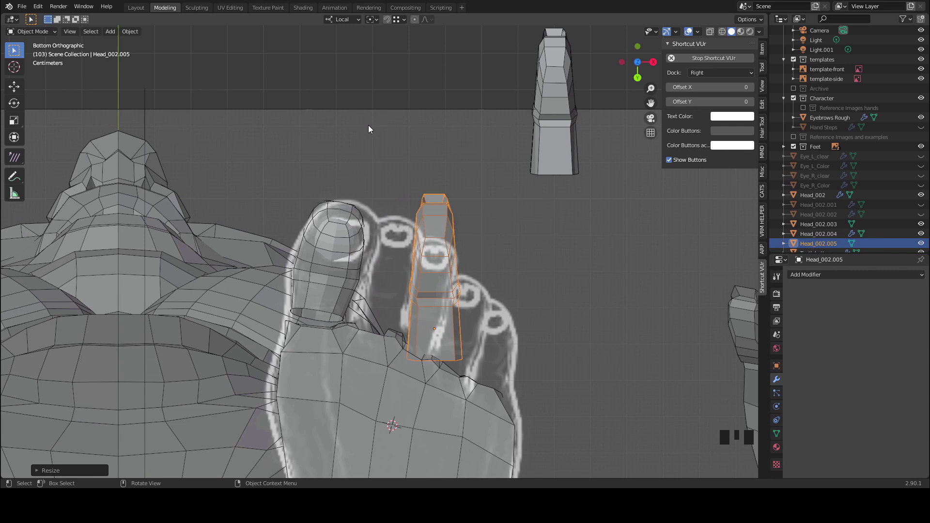
key(s)
key(z)
key(z)
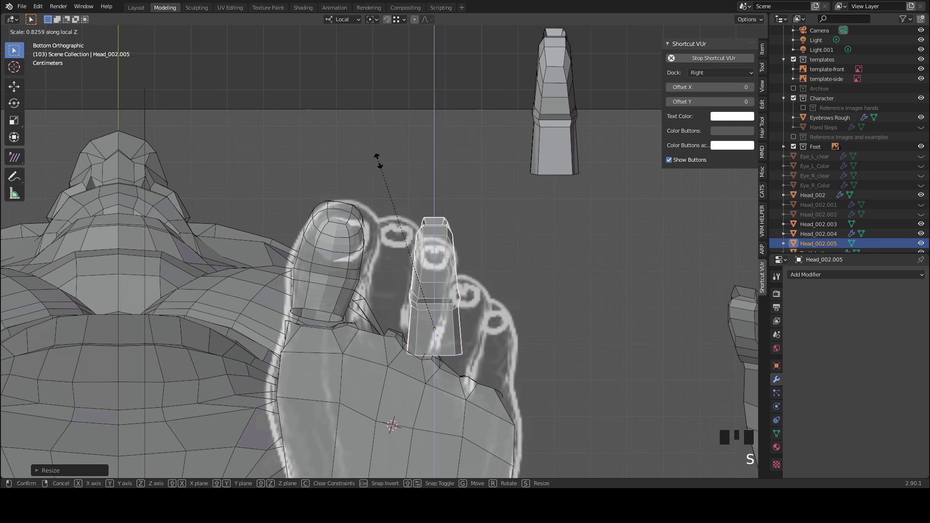
click(380, 168)
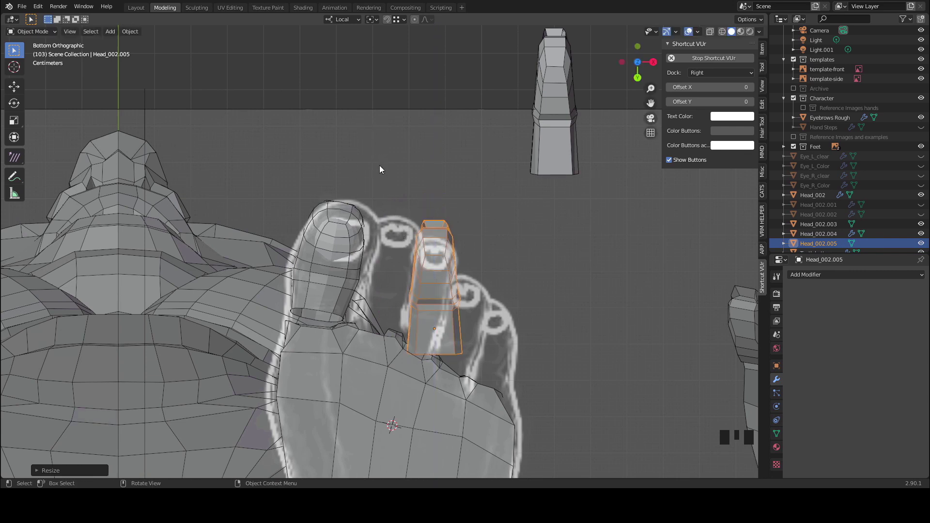
Step: Rotate the third toe copy slightly to follow the slanted toe outline and reposition it over its base on the foot
key(r)
click(406, 166)
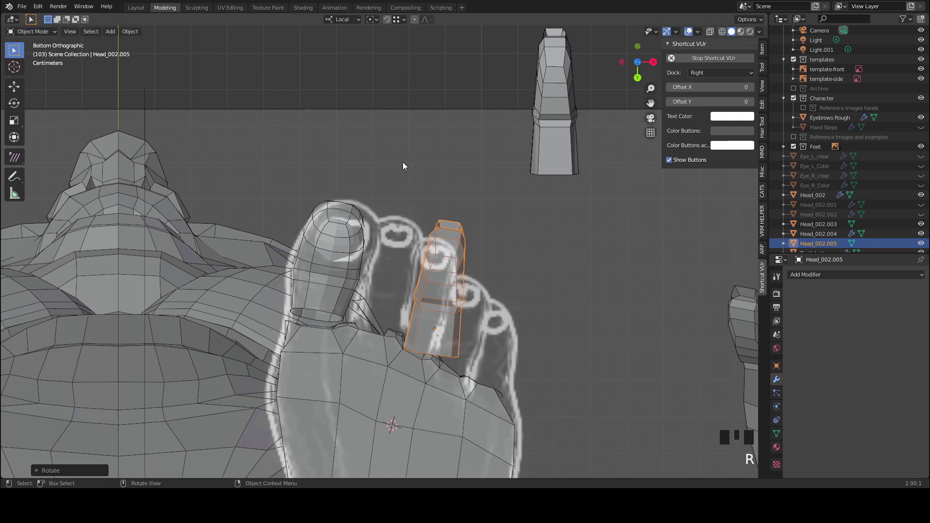
key(g)
click(406, 266)
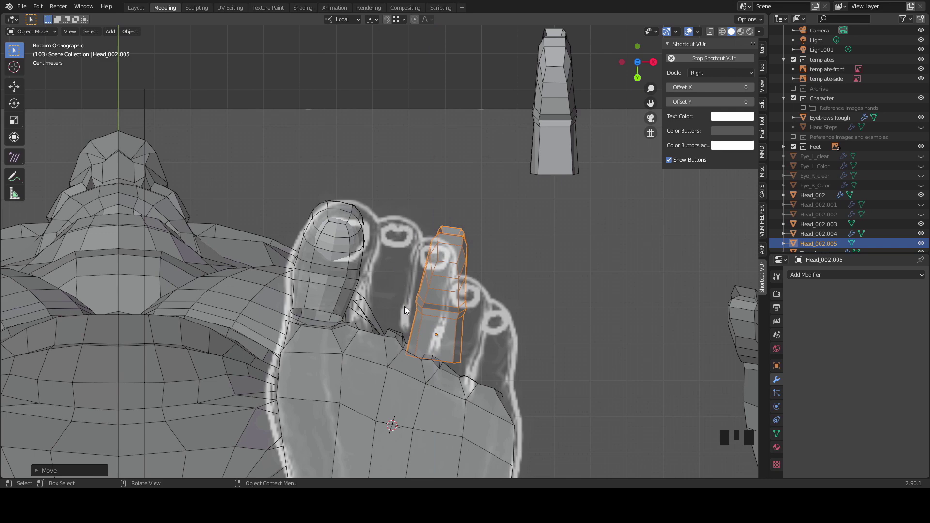
key(g)
click(356, 257)
Step: Move the toe copy along its local Z axis and reposition its base at the second toe opening beside the big toe
middle_drag(357, 258, 292, 208)
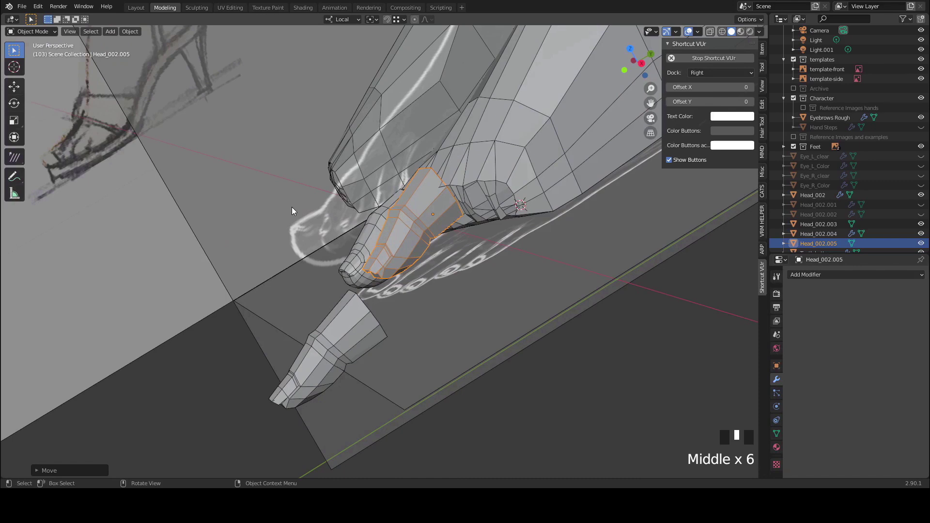
key(g)
key(y)
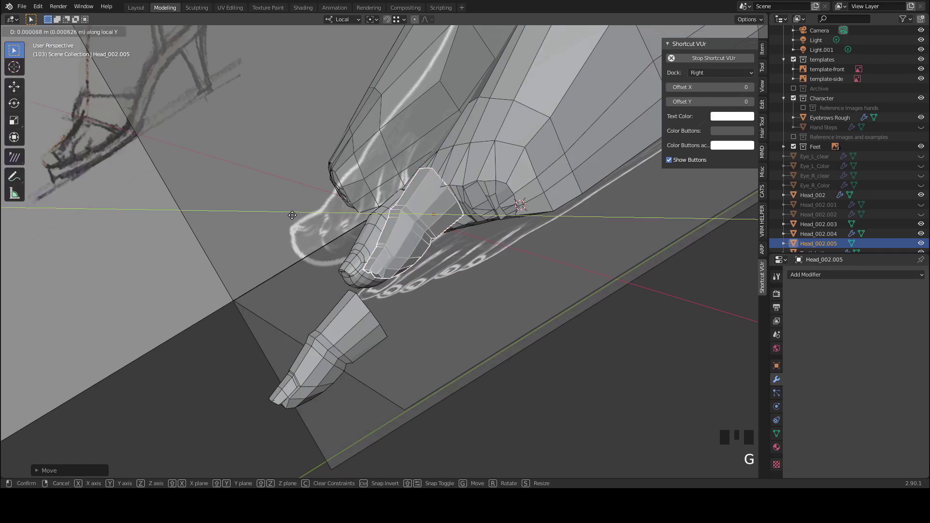
key(x)
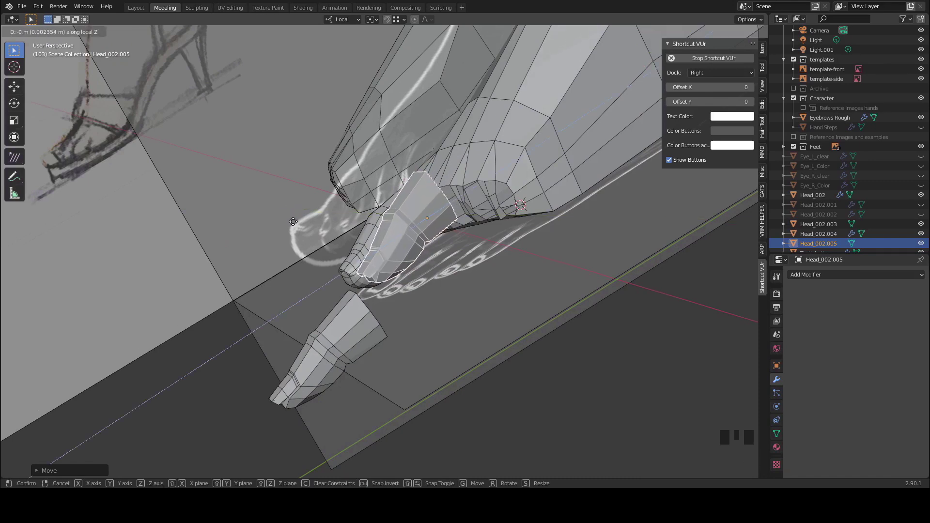
click(290, 223)
middle_drag(288, 224, 374, 234)
key(g)
click(366, 219)
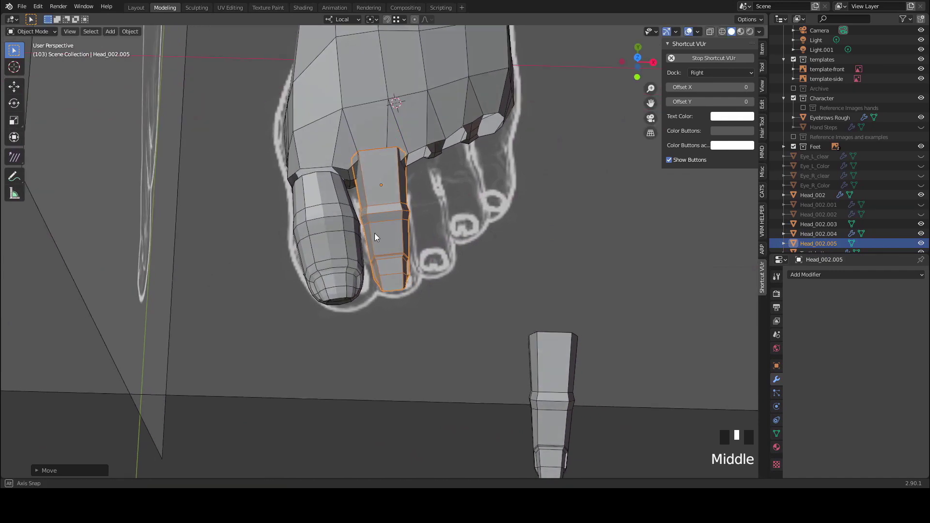
Step: Rotate the second toe copy slightly to follow the reference outline and shift it over its opening
key(r)
click(304, 226)
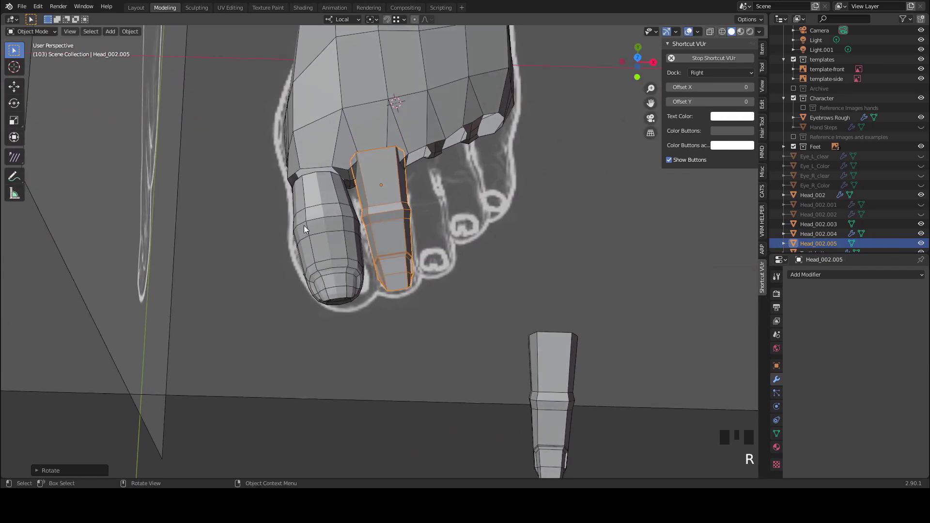
key(g)
click(359, 248)
middle_drag(359, 248, 321, 238)
Step: Remove the Subdivision modifier from the big toe
click(321, 239)
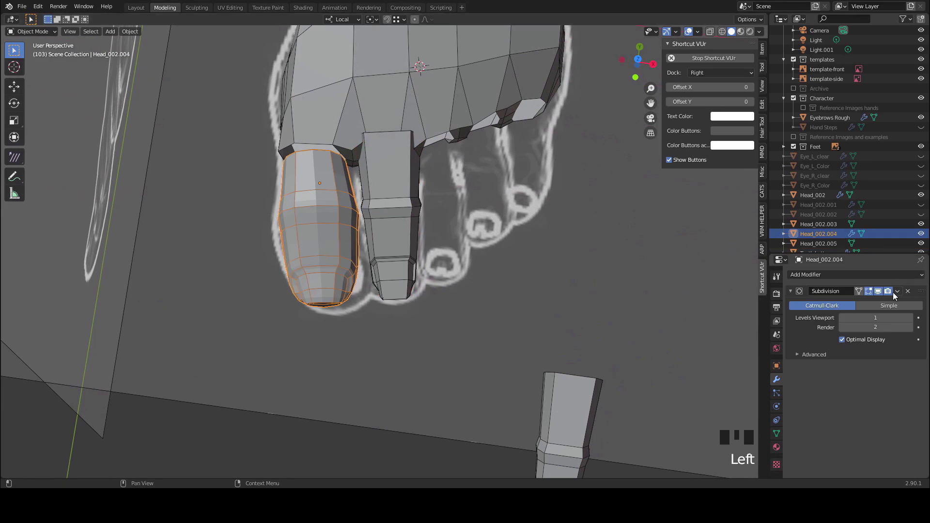
click(908, 291)
middle_drag(383, 255, 295, 294)
click(338, 413)
click(296, 294)
Step: Reselect the second toe copy and nudge it into place between the big toe and the outline's edge
click(367, 268)
middle_drag(368, 268, 334, 280)
click(327, 241)
click(365, 248)
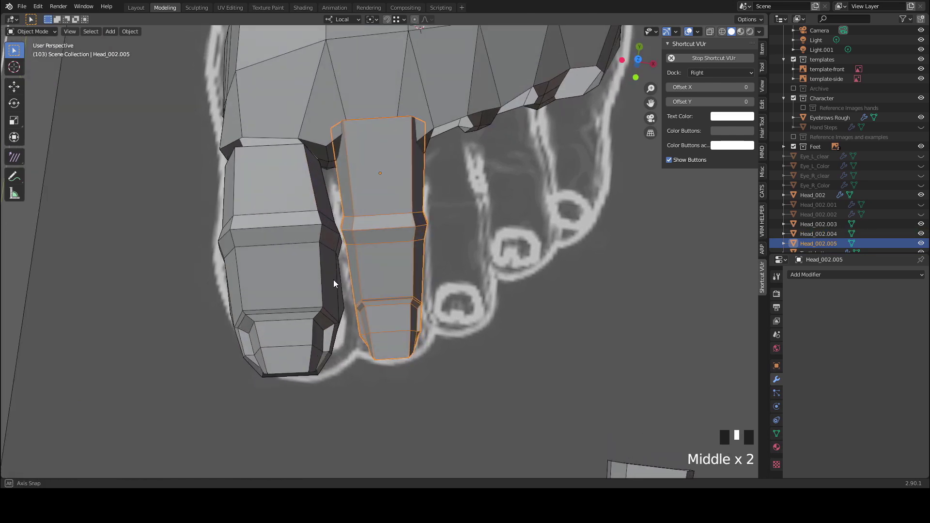
key(g)
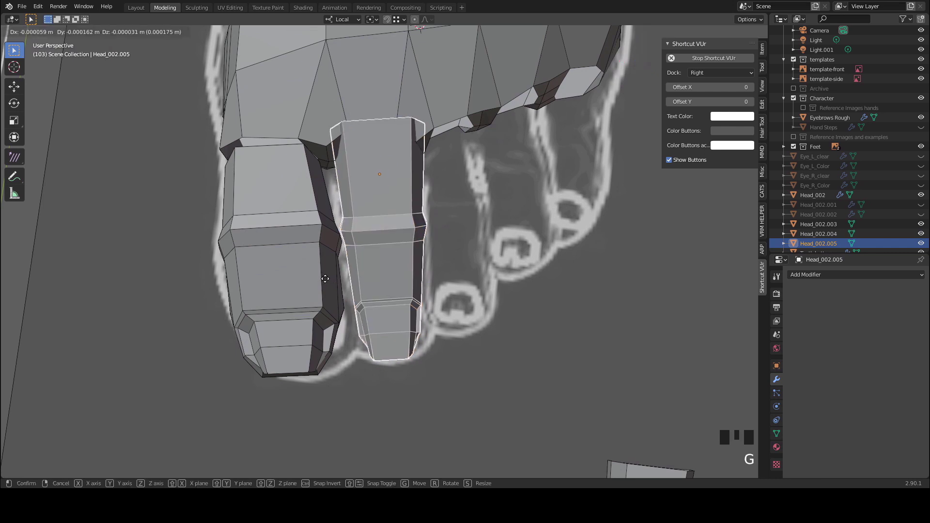
click(337, 270)
middle_drag(337, 269, 366, 273)
Step: Edge-slide the open base loop of the second toe toward its tip so the base clears the foot
scroll(370, 297, down, 1)
key(Tab)
alt+click(382, 139)
alt+click(381, 142)
click(379, 141)
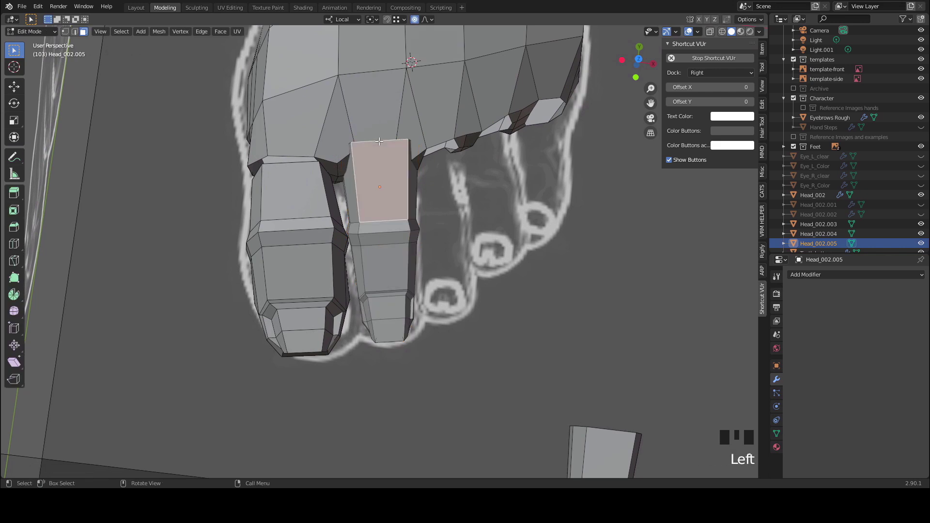
key(2)
alt+click(377, 140)
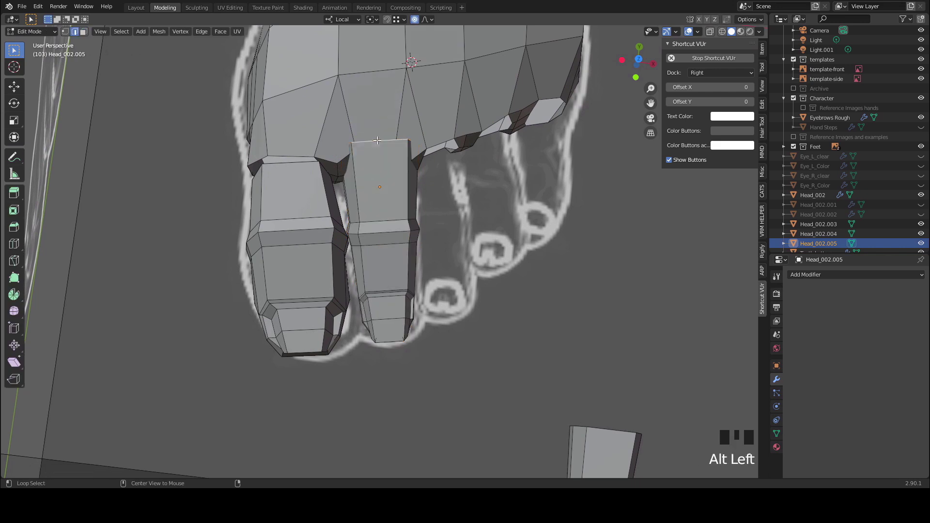
key(g)
key(g)
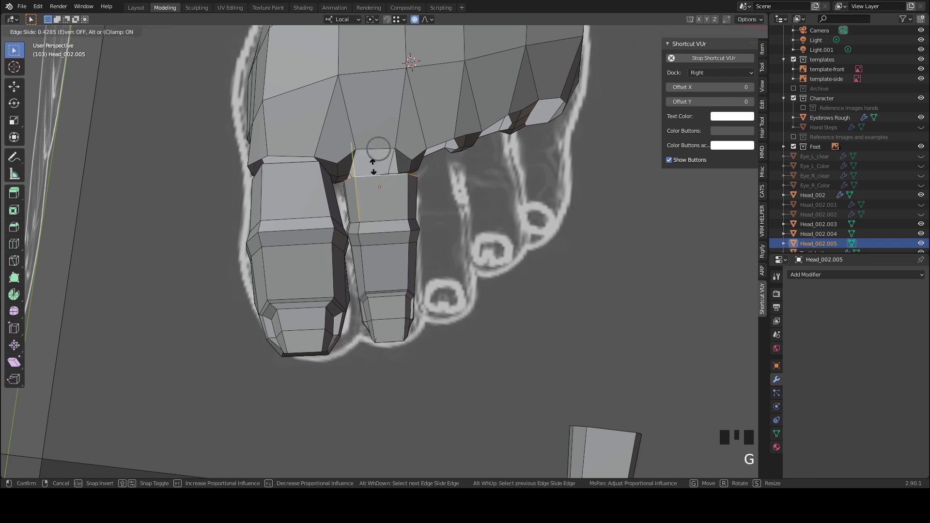
click(379, 149)
middle_drag(379, 165, 383, 193)
middle_drag(387, 155, 348, 148)
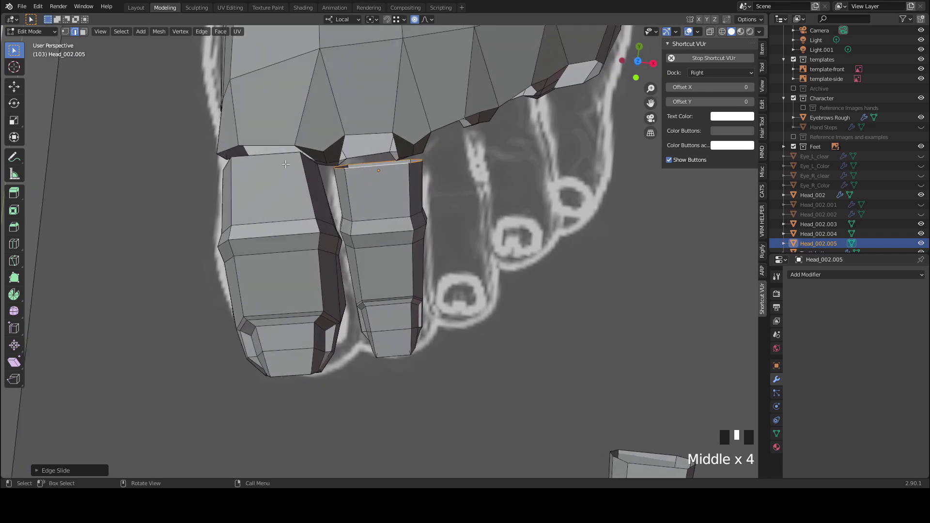
Step: Narrow the second toe's base edge loop along local Y to about 0.8
key(s)
key(y)
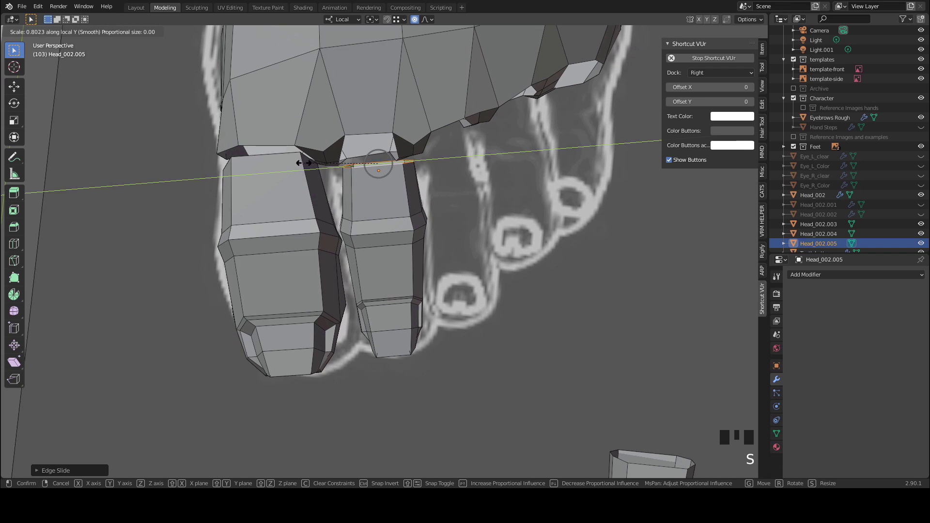
click(304, 163)
middle_drag(354, 200, 344, 284)
scroll(359, 295, up, 2)
Step: Widen the edge loop just behind the second toe's nail area along local Y to about 1.1
alt+click(392, 224)
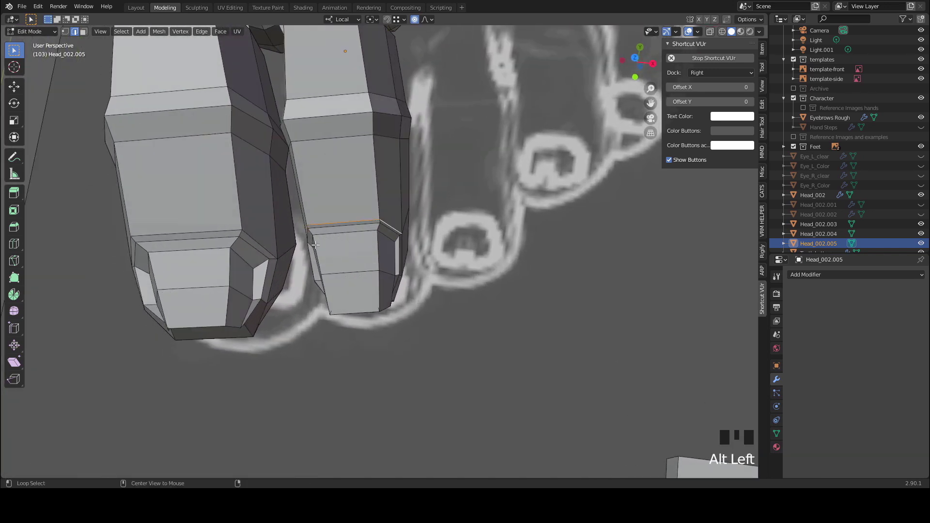
middle_drag(286, 250, 285, 249)
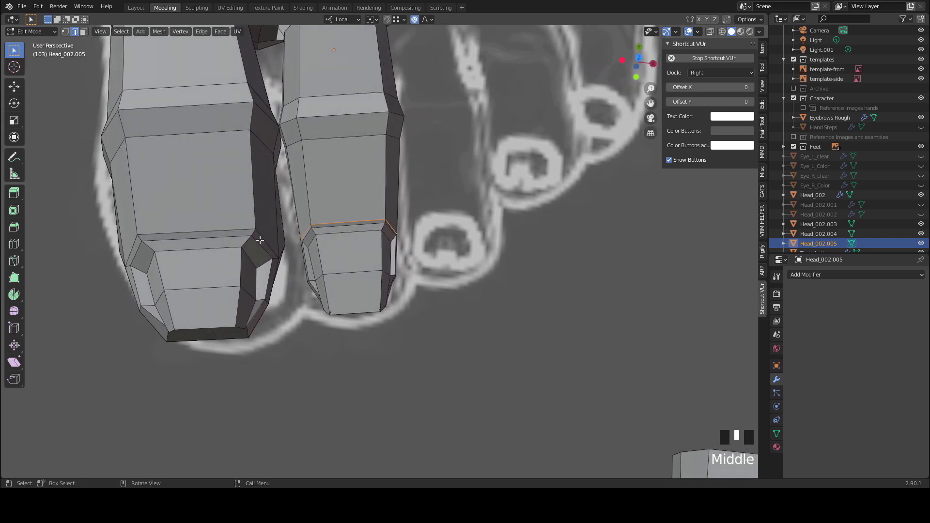
key(s)
key(y)
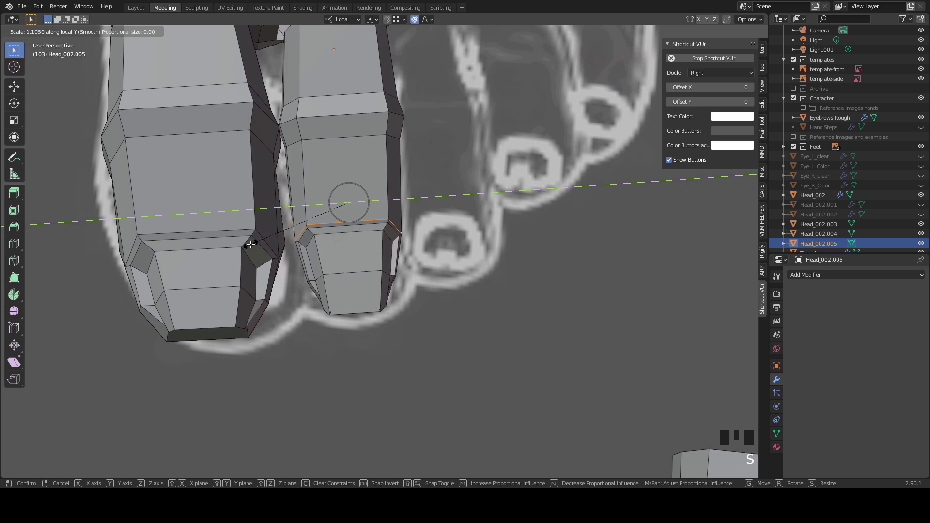
click(250, 243)
middle_drag(291, 242, 328, 241)
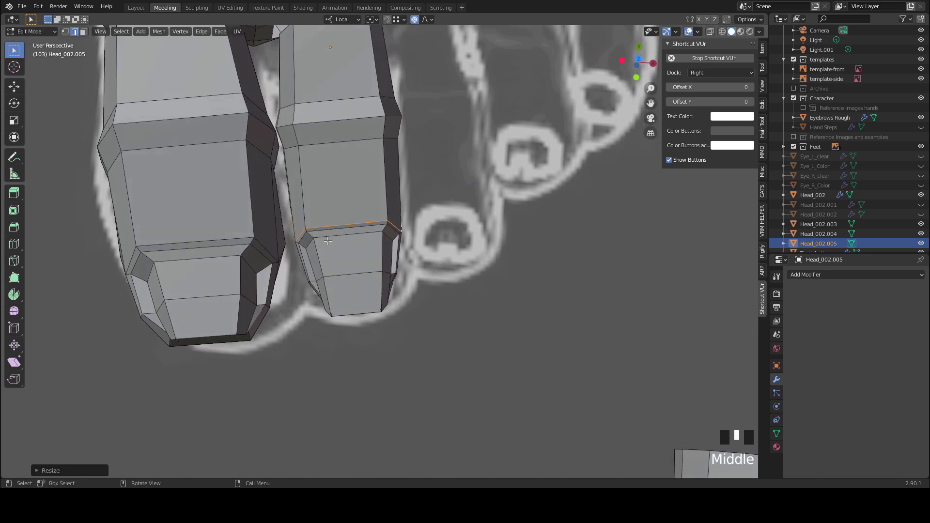
Step: Scale the second toe's knuckle edge loop along local Y, ending with a widening of about 1.1
alt+click(285, 128)
alt+click(300, 125)
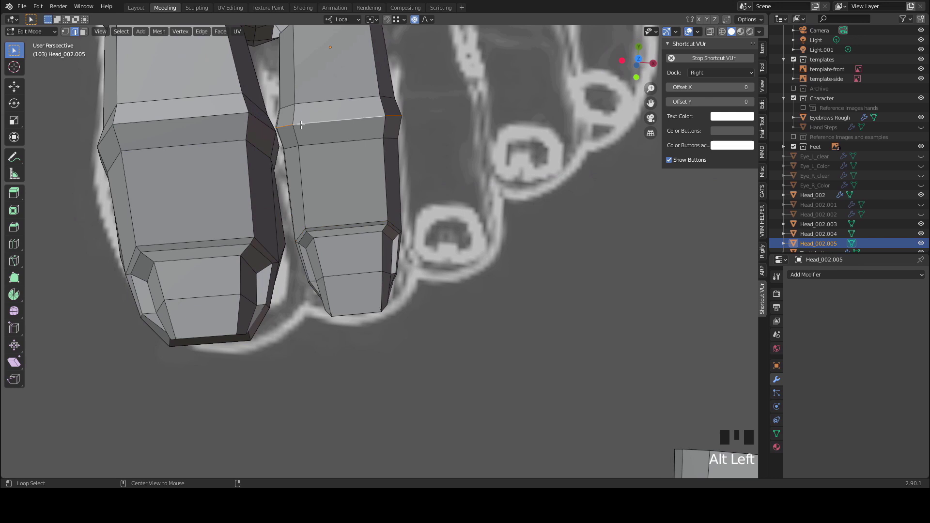
key(s)
key(y)
key(y)
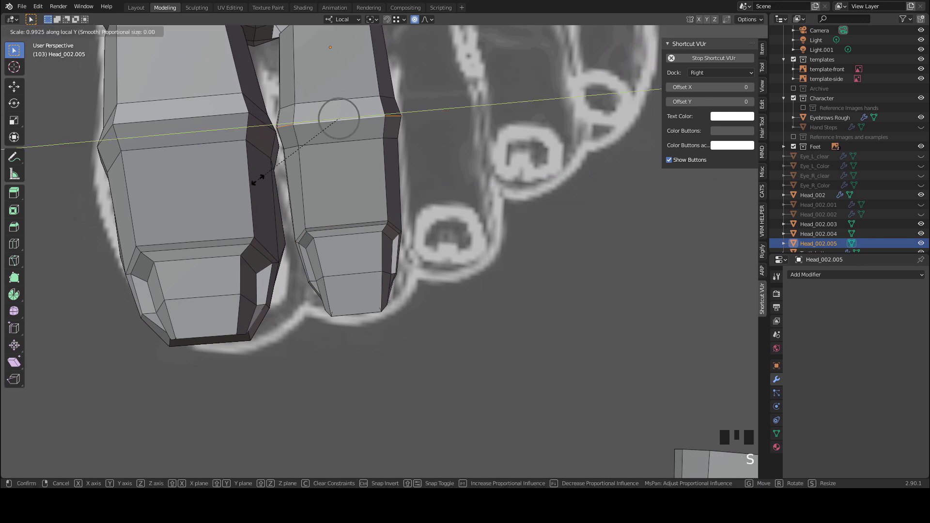
click(264, 179)
middle_drag(264, 179, 363, 187)
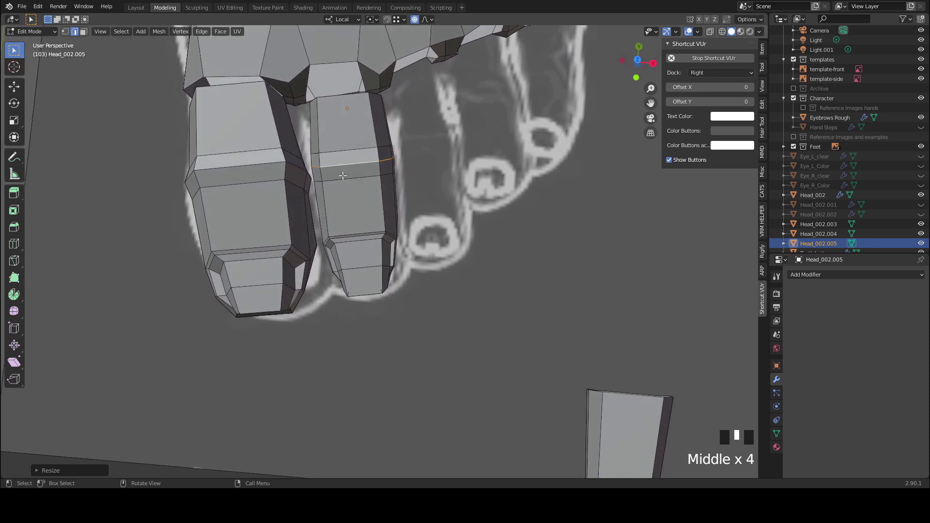
key(s)
key(y)
scroll(286, 177, down, 3)
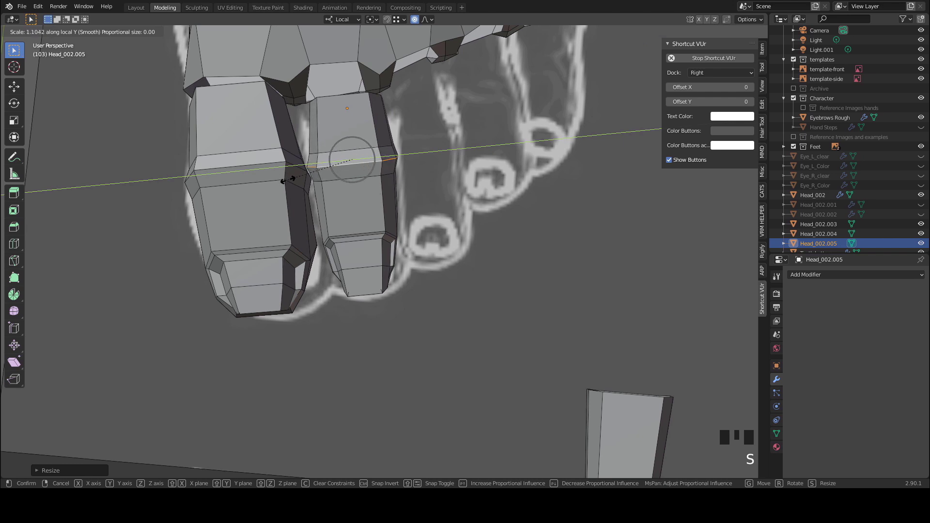
click(289, 182)
middle_drag(289, 181, 372, 263)
Step: Select the nail faces at the second toe's tip and scale them down uniformly to about 0.78
scroll(291, 163, up, 2)
scroll(277, 134, up, 1)
scroll(270, 125, down, 2)
scroll(383, 237, down, 1)
scroll(372, 263, up, 2)
key(3)
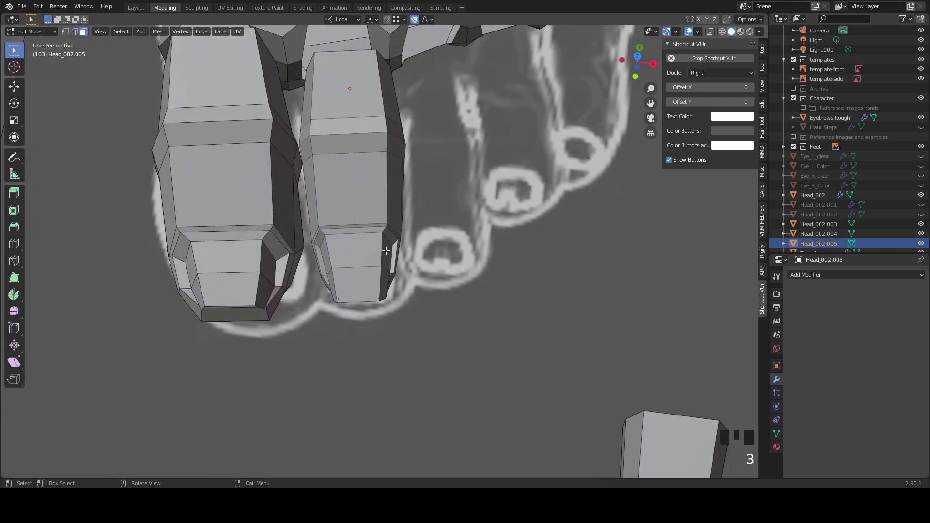
shift+click(359, 249)
shift+click(356, 251)
middle_drag(379, 267, 255, 193)
shift+click(359, 276)
shift+click(334, 283)
key(s)
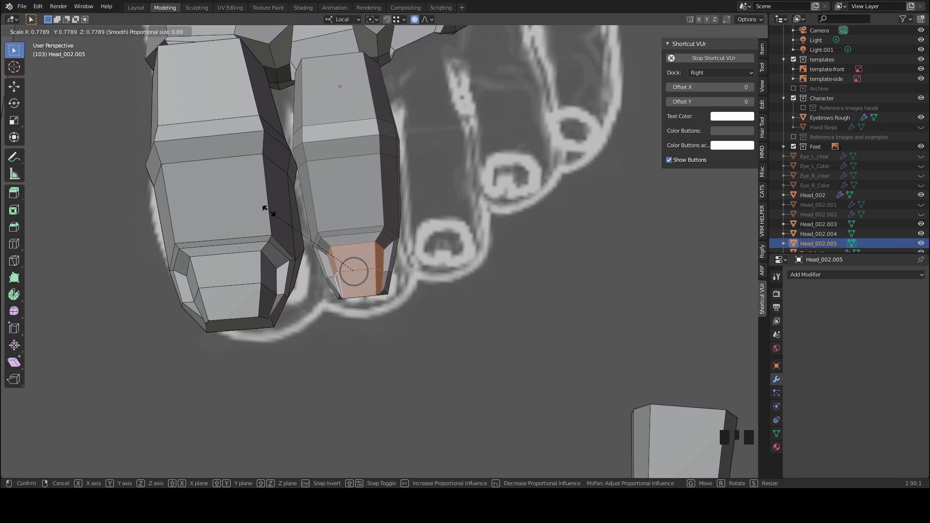
click(267, 208)
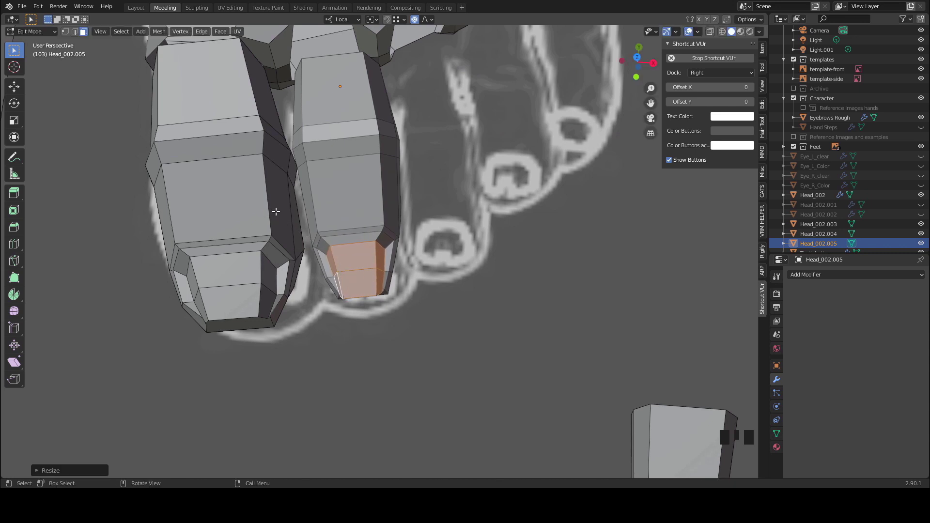
Step: Shorten the second toe's nail faces along local Z and shift them along the same axis
key(s)
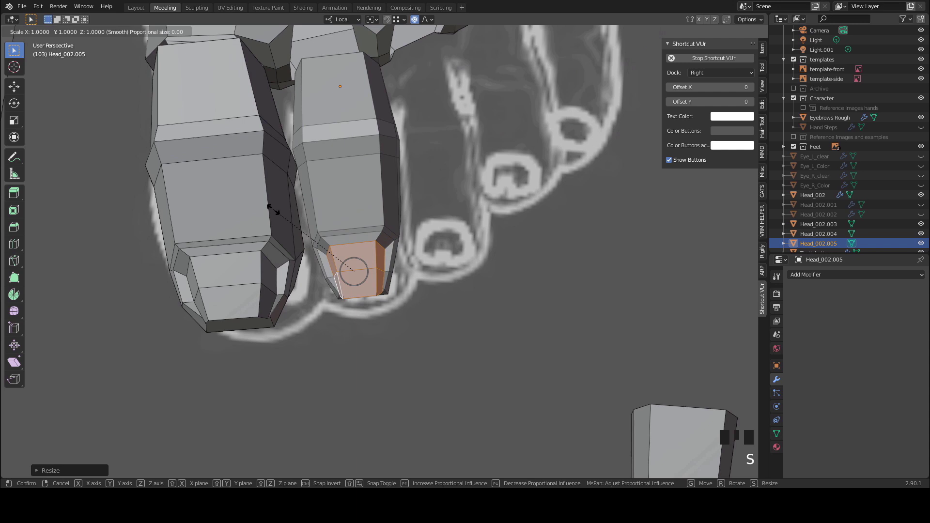
key(x)
key(y)
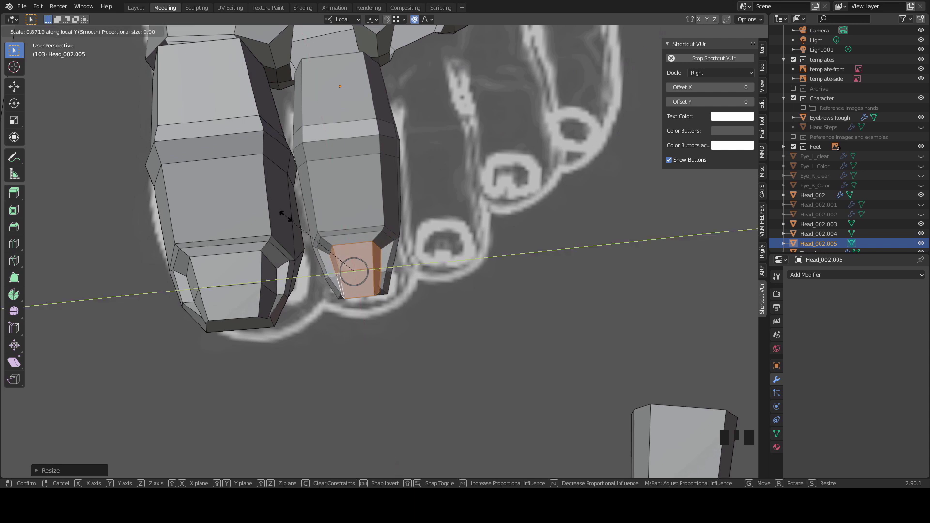
key(z)
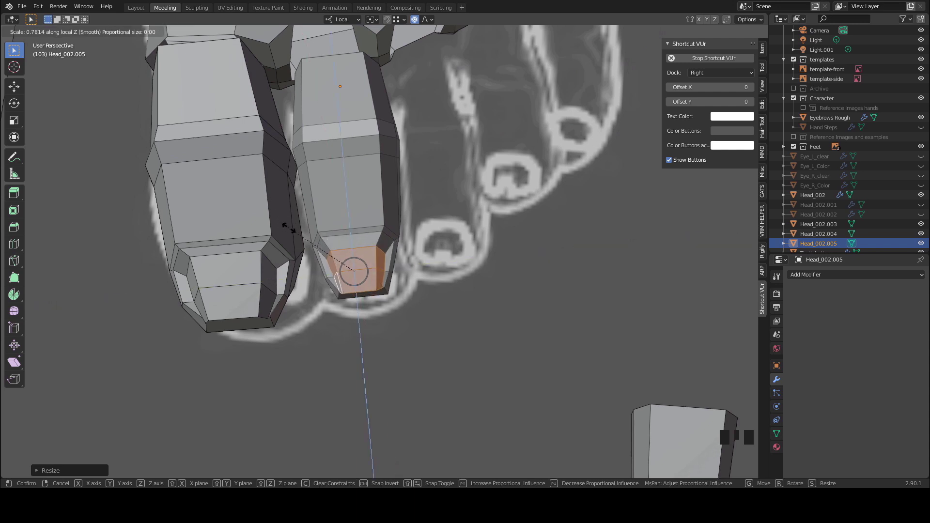
click(299, 229)
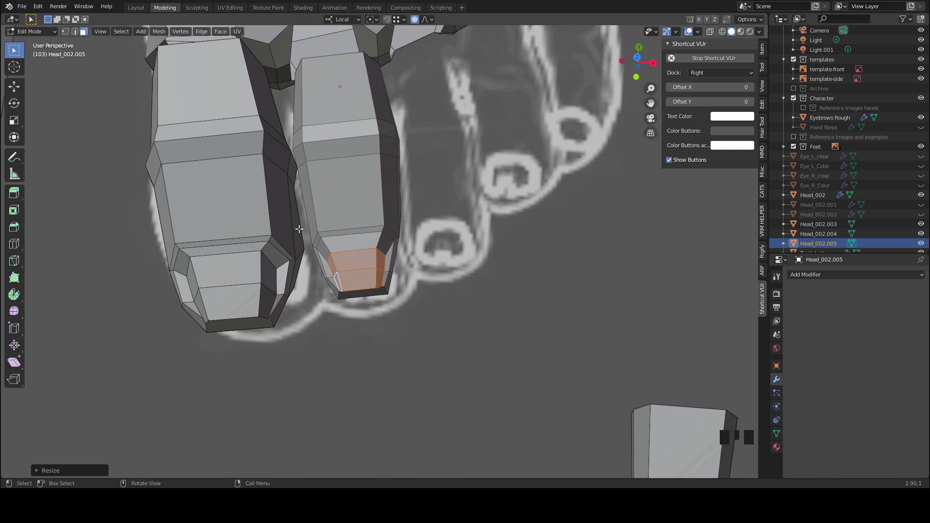
key(g)
key(z)
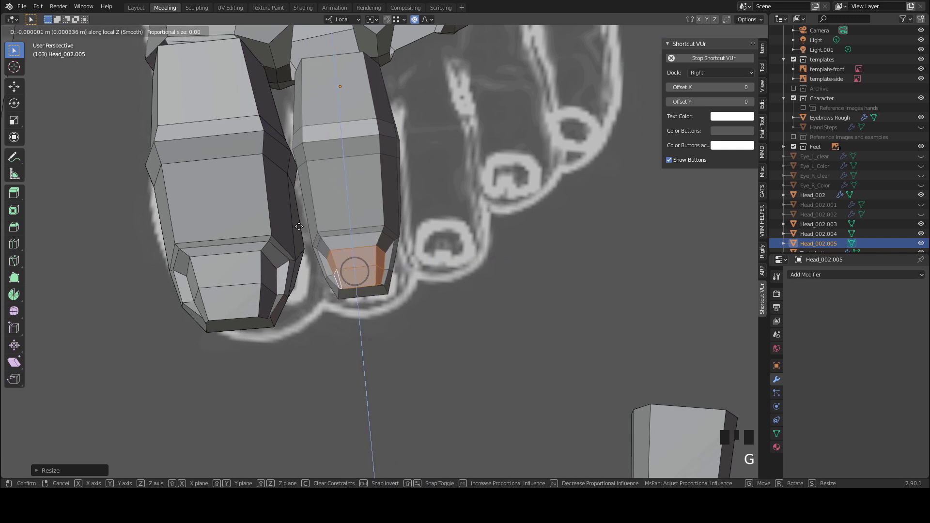
click(330, 252)
Step: Return to Object Mode and add a Subdivision Surface modifier to the second toe
key(Tab)
click(344, 324)
middle_drag(344, 324, 385, 228)
click(385, 228)
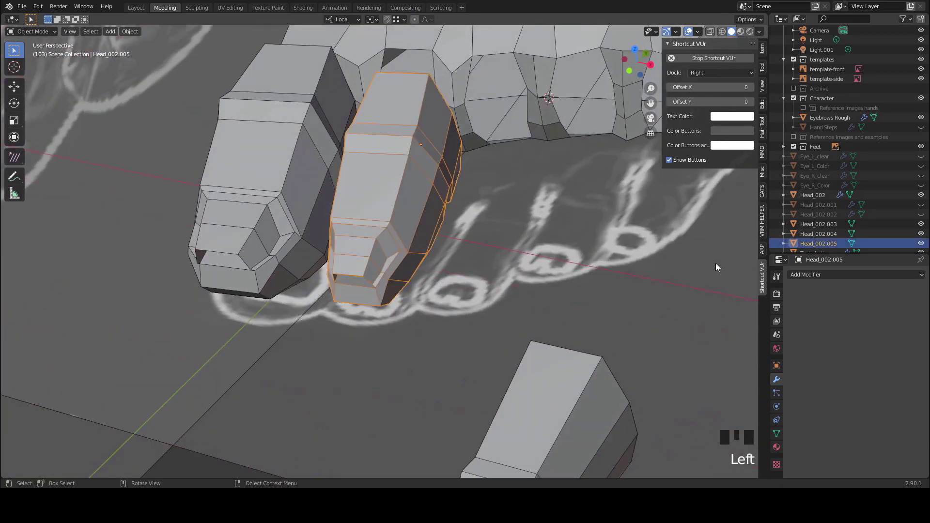
click(815, 275)
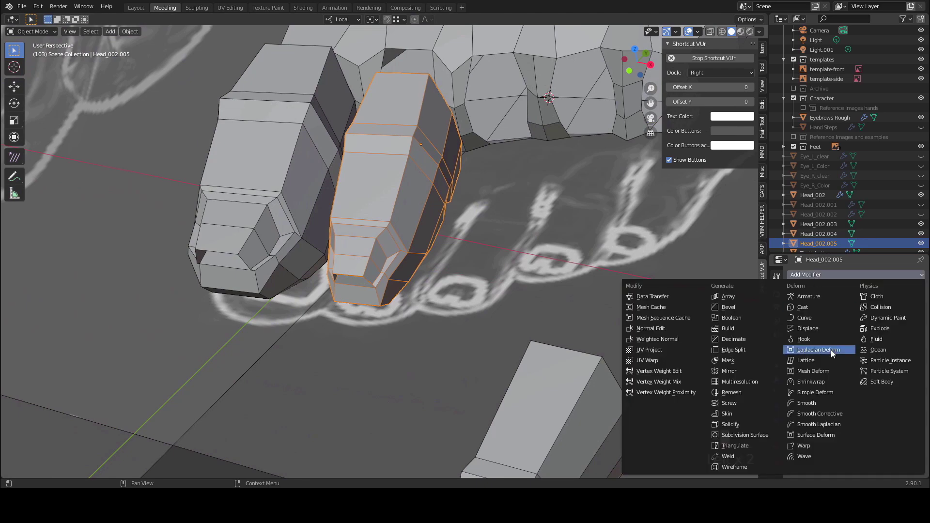
click(759, 436)
Step: Select the subdivided second toe and open its mesh in Edit Mode
click(376, 371)
middle_drag(376, 371, 400, 291)
key(Tab)
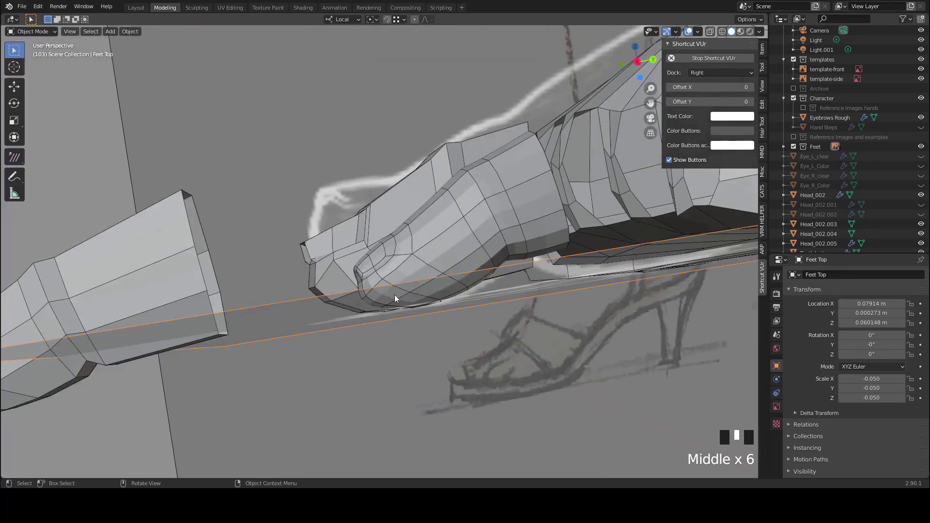
scroll(390, 289, up, 1)
click(390, 289)
key(Tab)
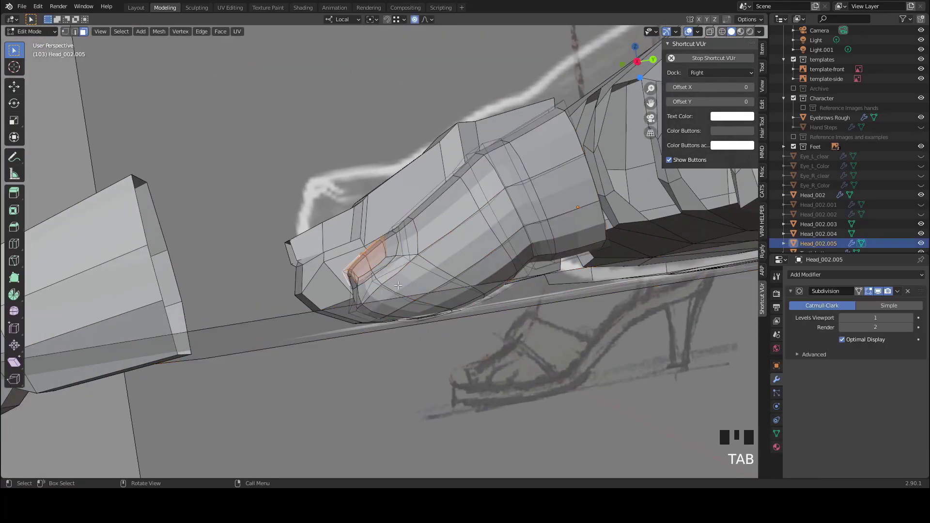
Step: Select the edge below the nail at the second toe's tip and shift it along local Z
scroll(390, 289, up, 2)
middle_drag(391, 289, 355, 349)
click(341, 342)
middle_click(331, 333)
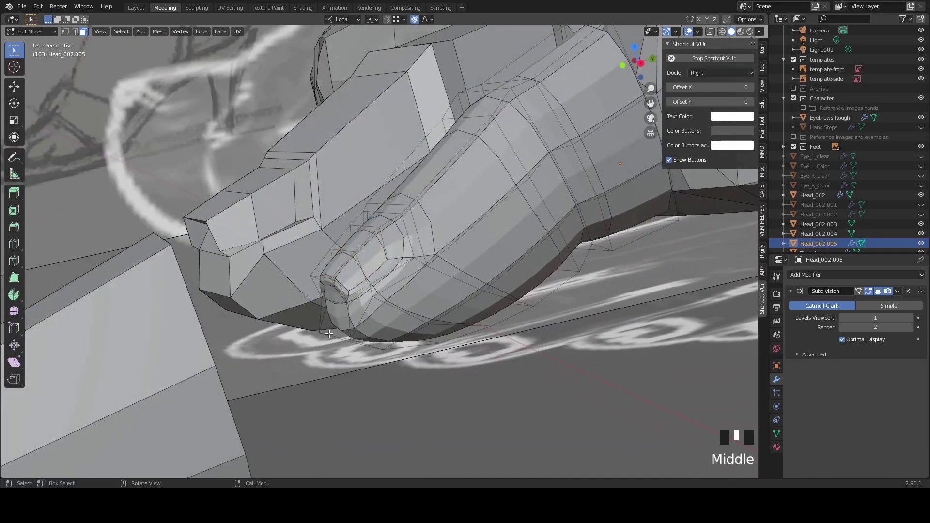
click(335, 323)
key(2)
click(334, 337)
middle_drag(343, 330, 320, 323)
key(g)
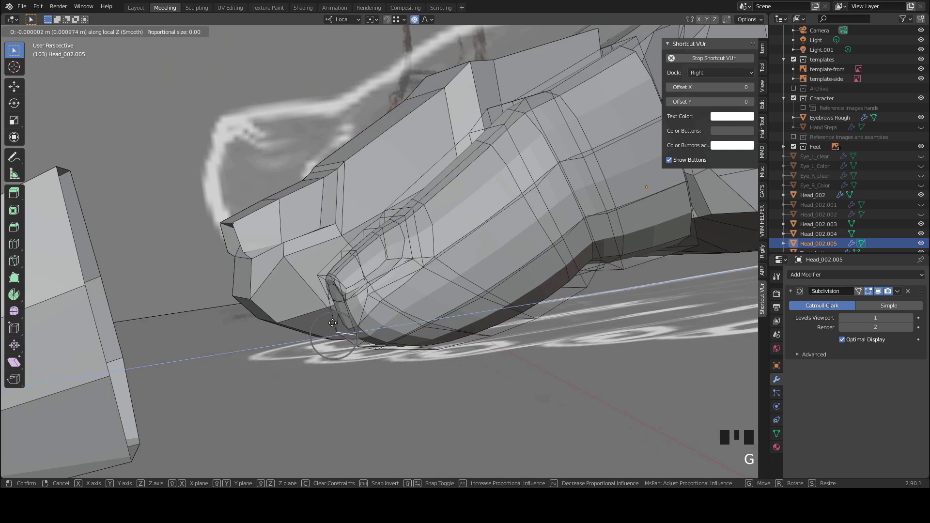
click(334, 323)
Step: Return to Object Mode and remove the Subdivision modifier from the second toe
scroll(335, 322, down, 1)
middle_drag(335, 322, 540, 415)
key(Tab)
click(390, 342)
scroll(391, 342, down, 1)
scroll(415, 357, down, 1)
click(373, 216)
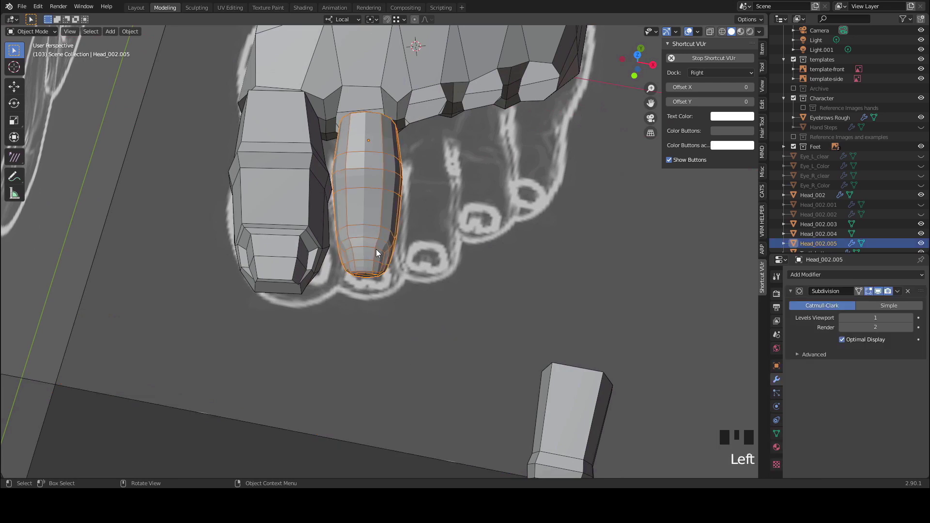
middle_drag(402, 323, 367, 282)
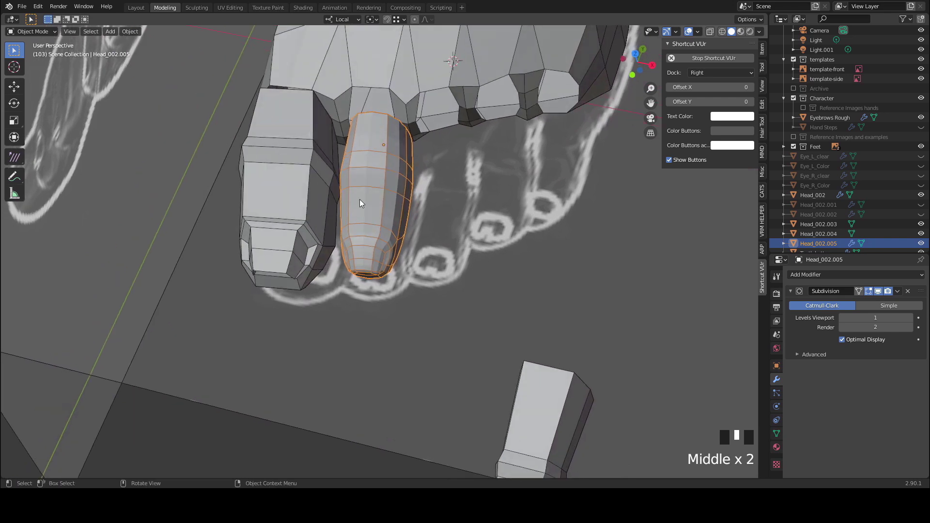
middle_drag(356, 195, 383, 223)
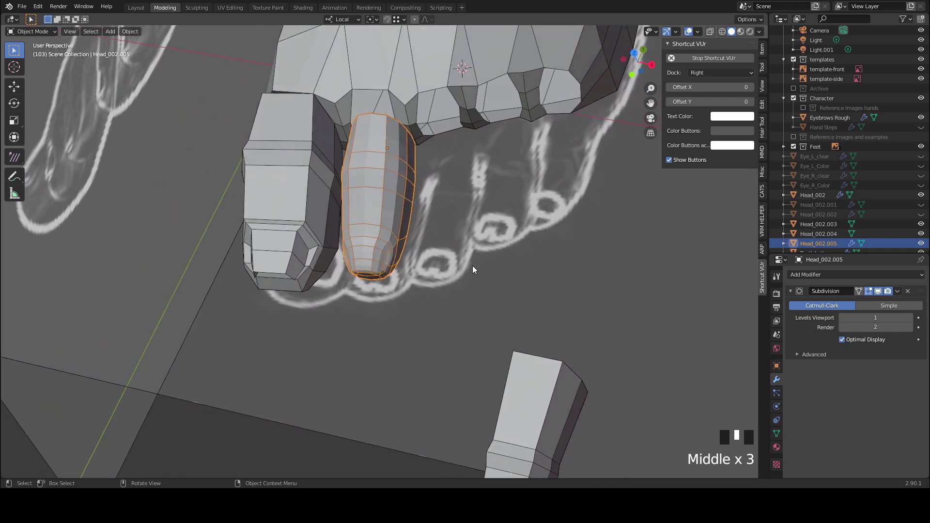
click(907, 292)
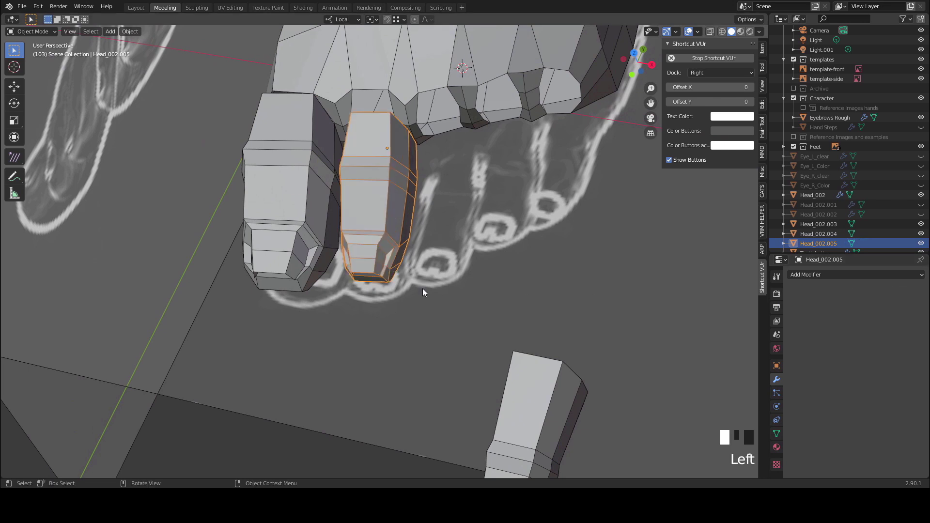
Step: Rotate the second toe slightly and nudge it to line up with its reference outline
click(259, 362)
middle_drag(260, 362, 364, 295)
scroll(363, 294, down, 2)
click(380, 216)
middle_drag(380, 216, 365, 237)
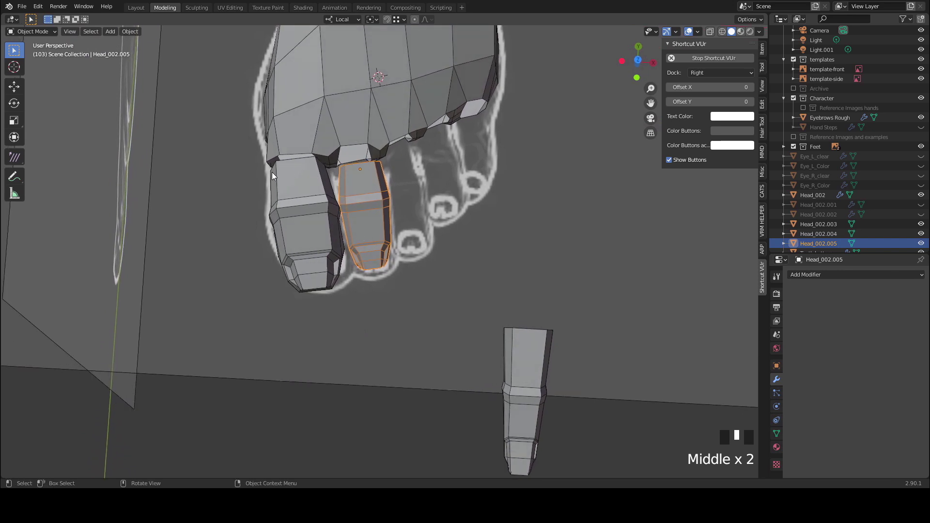
key(r)
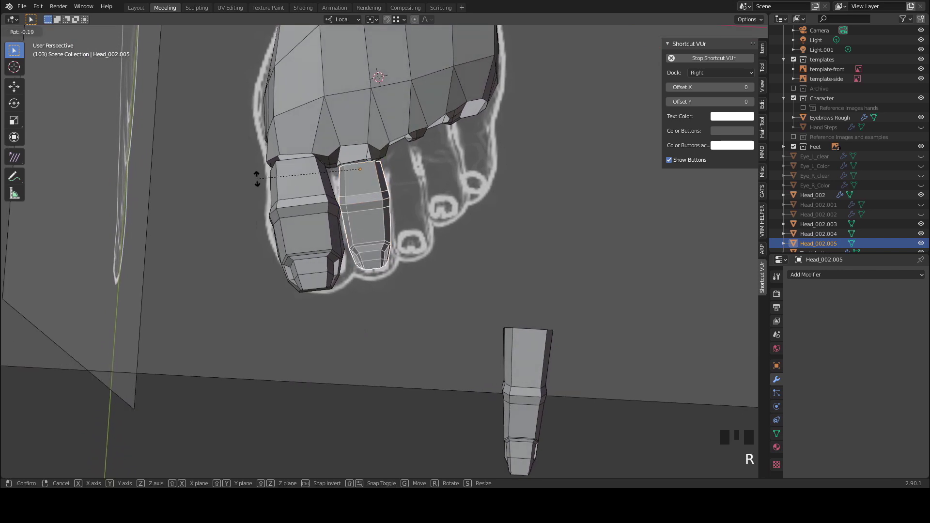
click(257, 182)
key(g)
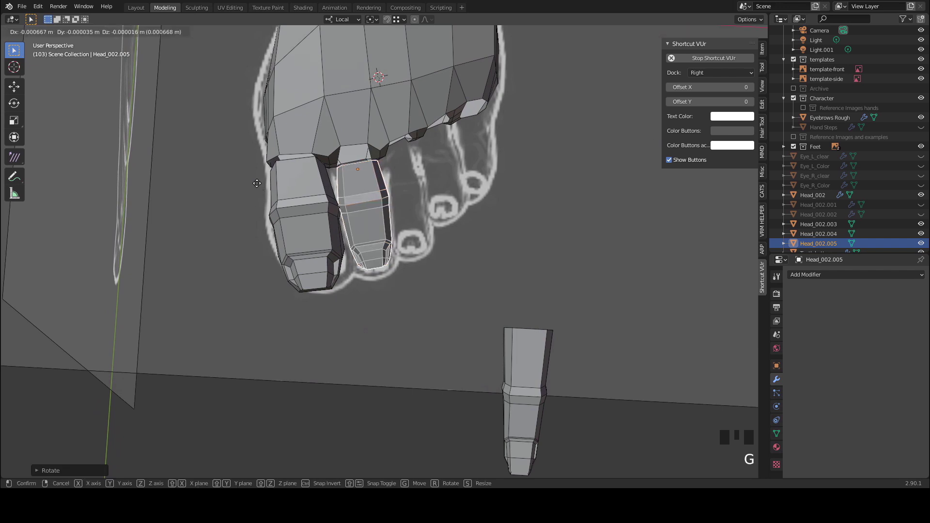
click(292, 220)
middle_drag(370, 243, 371, 250)
Step: Duplicate the second toe onto the third toe's outline and scale the copy down uniformly
key(shift+d)
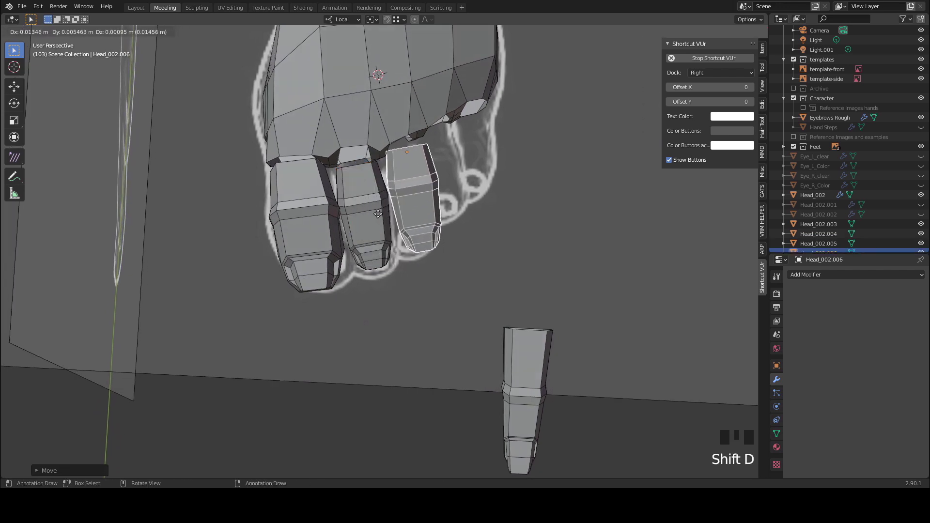
right_click(339, 209)
key(s)
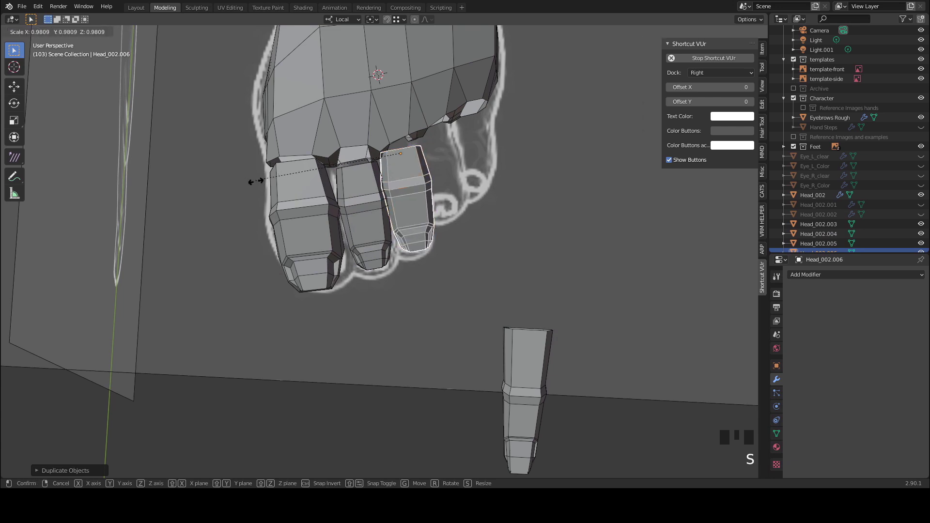
click(265, 180)
mouse_move(264, 179)
middle_down()
mouse_move(318, 237)
mouse_move(327, 232)
mouse_move(265, 177)
middle_up()
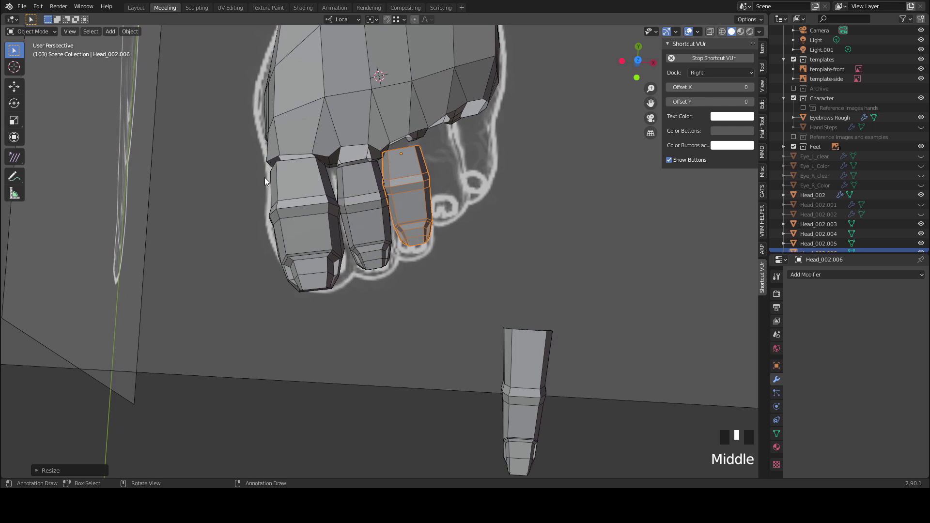
Step: Scale the third toe along its local Z axis to adjust its length
key(s)
right_click(267, 180)
key(s)
middle_click(266, 181)
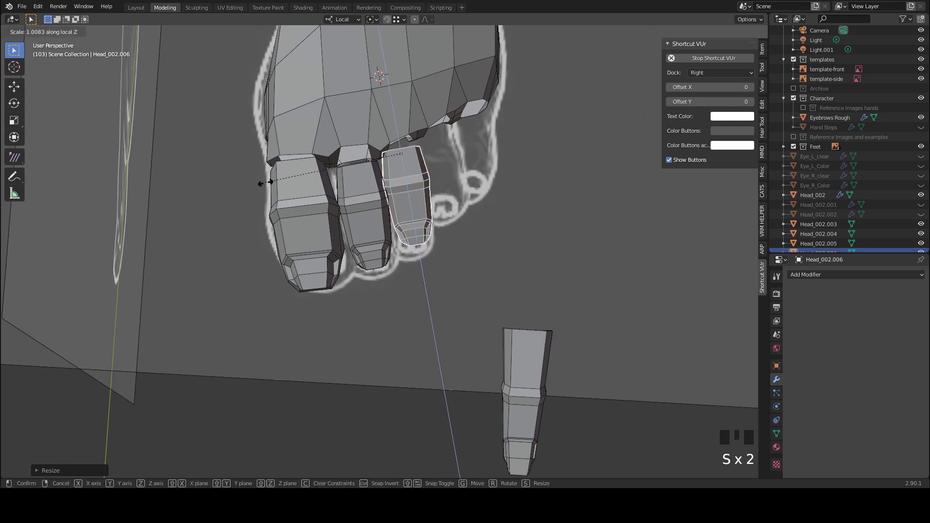
click(266, 187)
Step: Resize the third toe again and move it into its reference outline beside the second toe
middle_drag(271, 193, 295, 263)
key(s)
click(306, 238)
key(g)
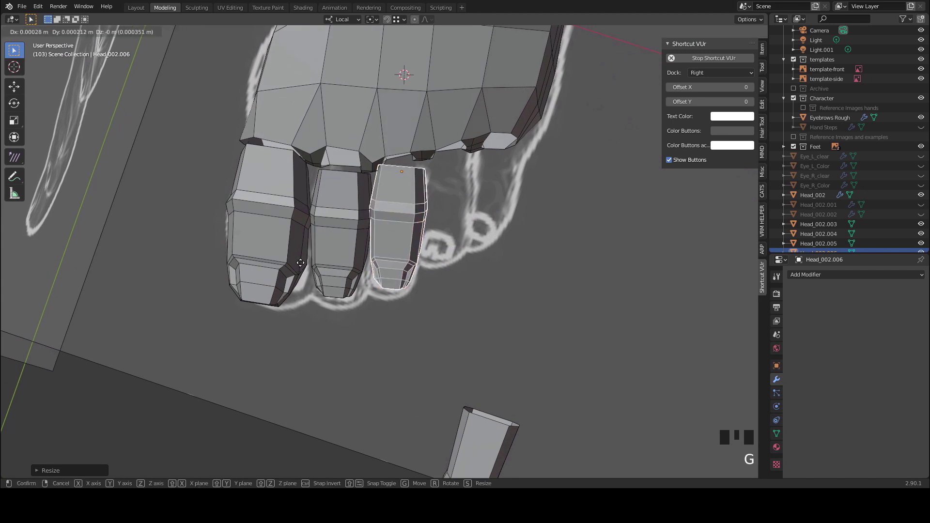
click(379, 228)
scroll(379, 229, up, 1)
middle_drag(379, 228, 371, 190)
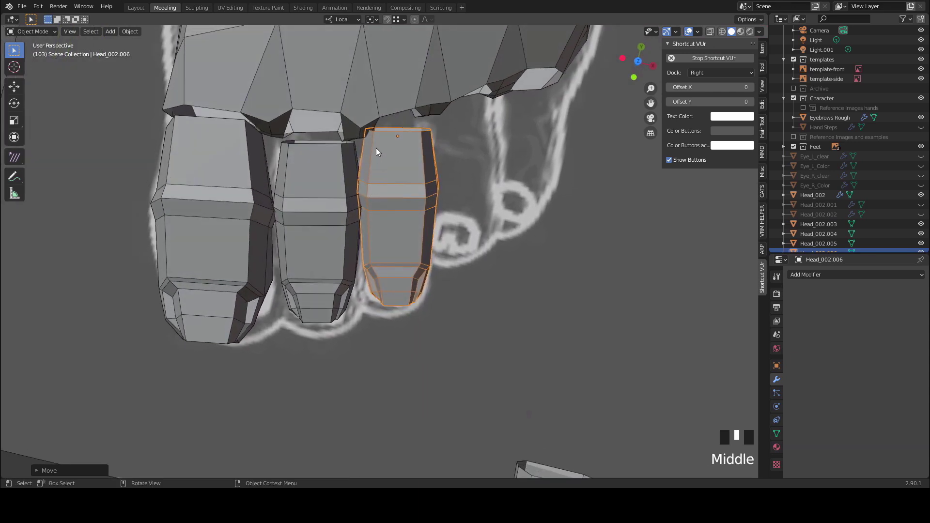
Step: In Edit Mode, rotate the third toe's base edges to match the foot's slanted front and move them toward the second toe
middle_drag(374, 147, 335, 129)
key(Tab)
key(r)
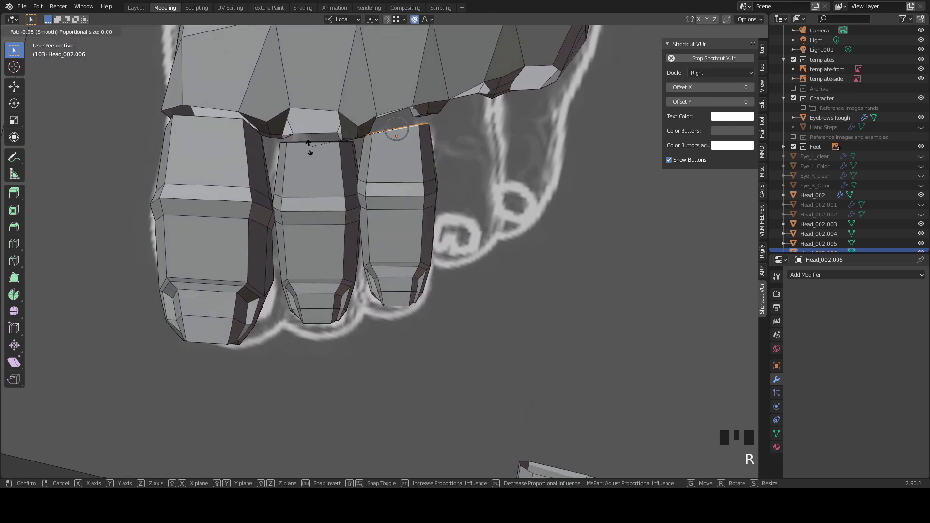
click(310, 153)
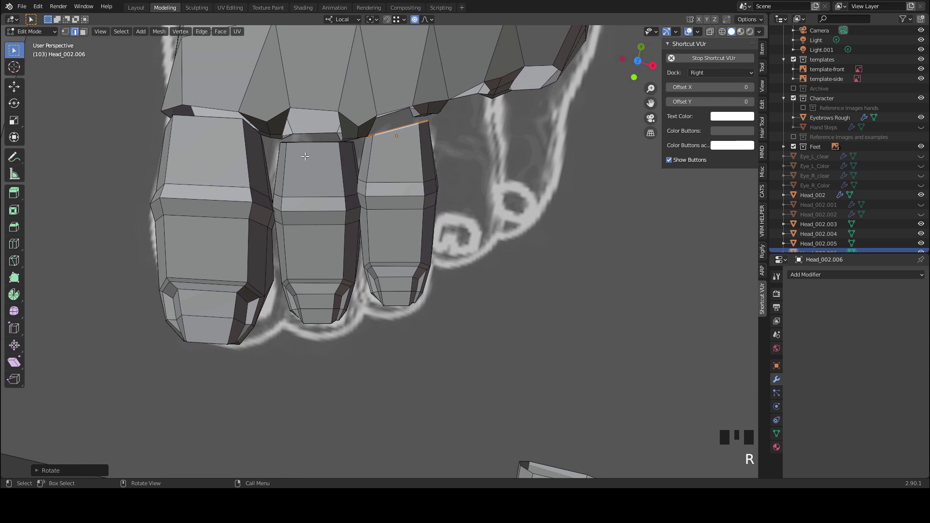
key(g)
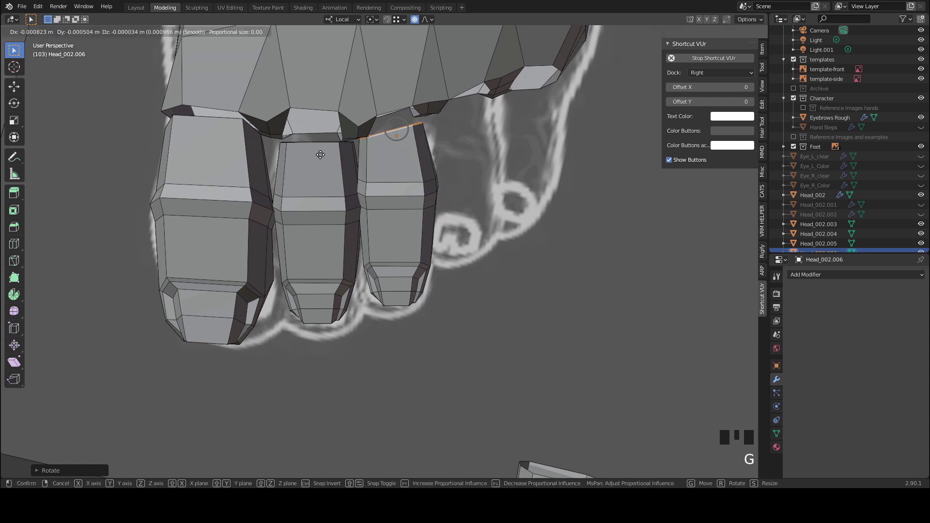
click(323, 152)
middle_drag(324, 152, 361, 171)
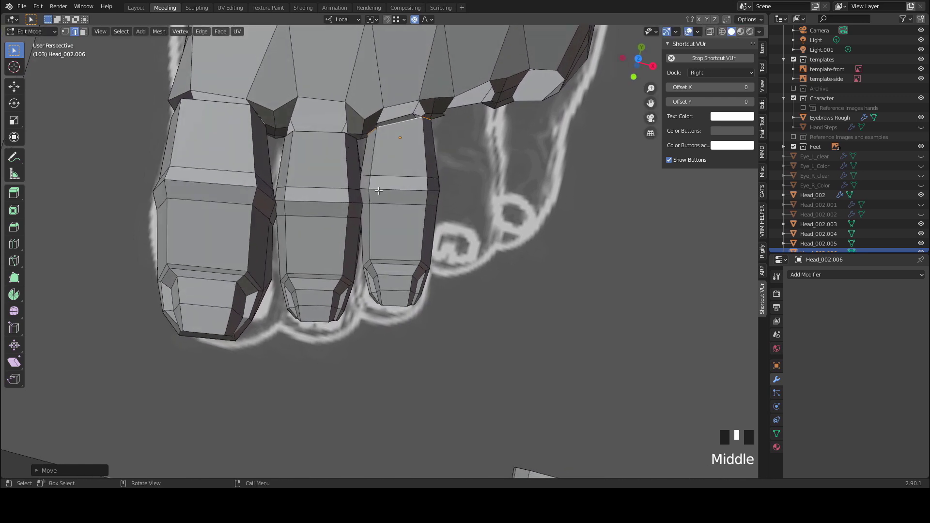
Step: Scale the third toe's knuckle edge loop along local Y to about 0.92, and return to Object Mode
key(space)
click(364, 189)
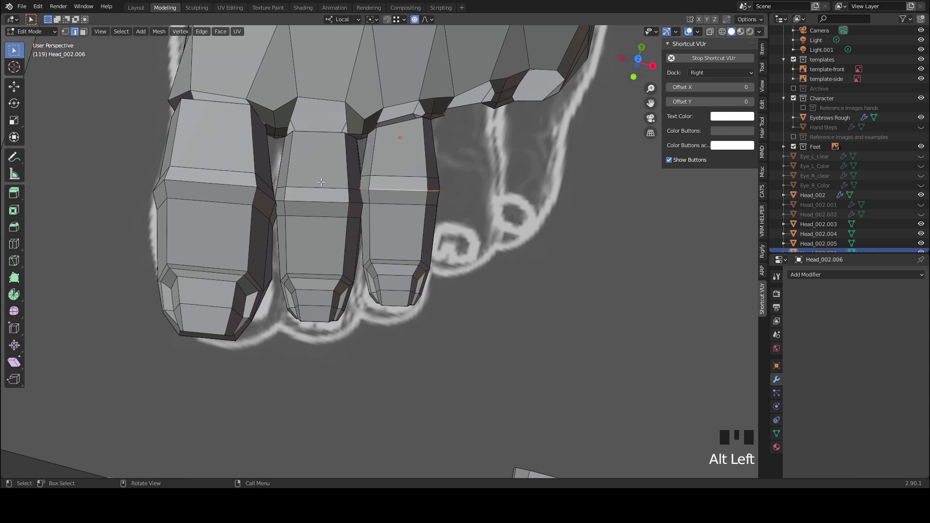
key(s)
key(y)
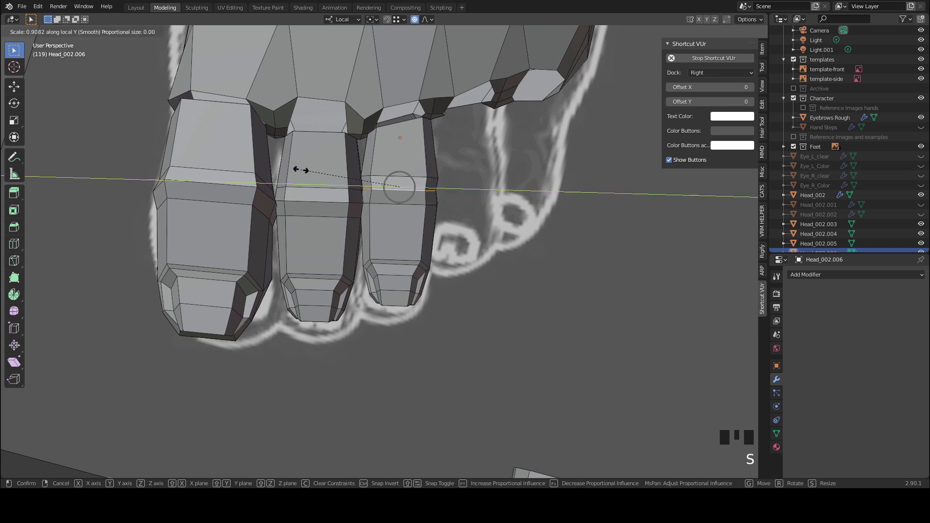
scroll(302, 172, down, 5)
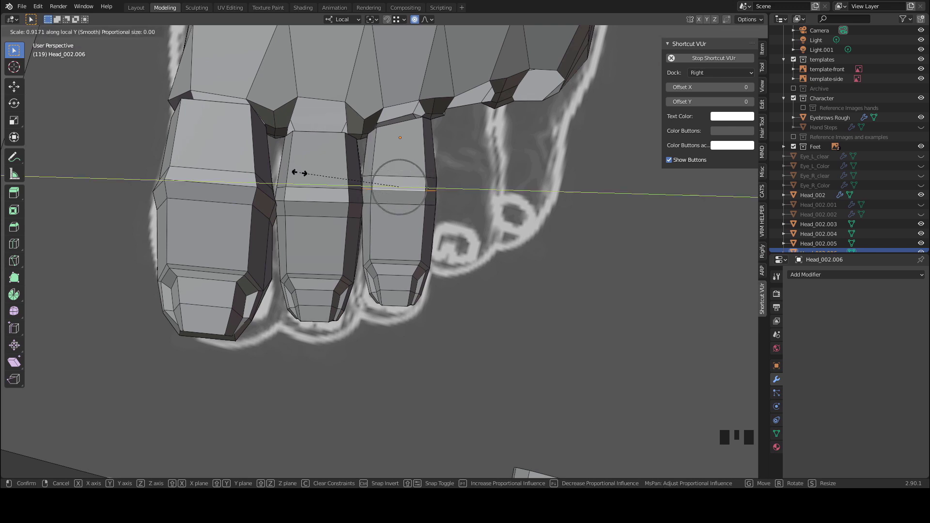
click(301, 172)
middle_drag(349, 215, 299, 235)
key(Tab)
Step: Duplicate the third toe onto the fourth toe's outline and scale the copy uniformly to about 0.93
scroll(330, 214, down, 3)
key(shift+d)
click(342, 219)
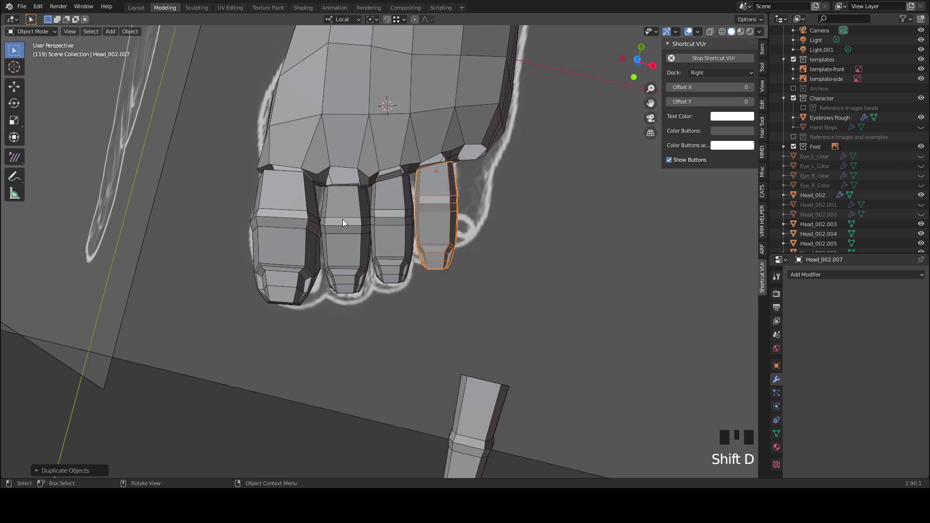
scroll(424, 226, up, 2)
middle_drag(424, 226, 369, 225)
key(s)
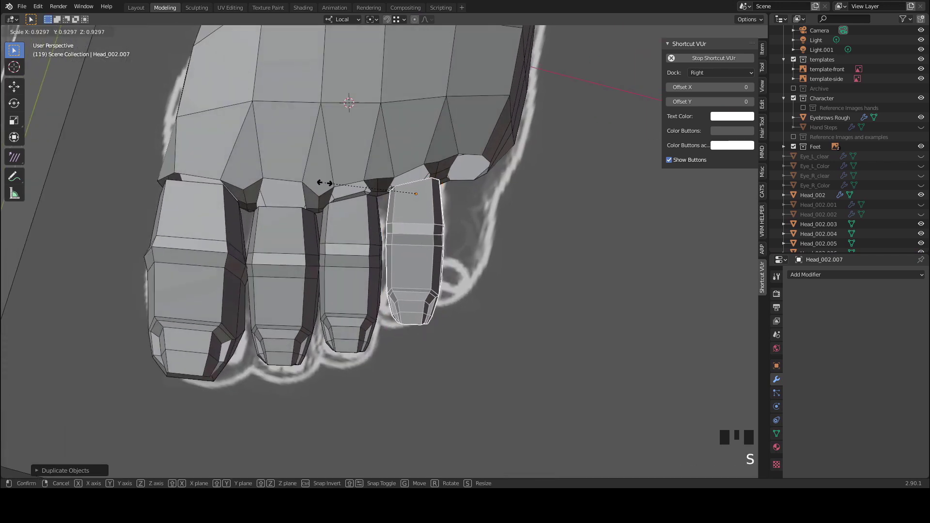
click(324, 181)
middle_drag(324, 182, 329, 206)
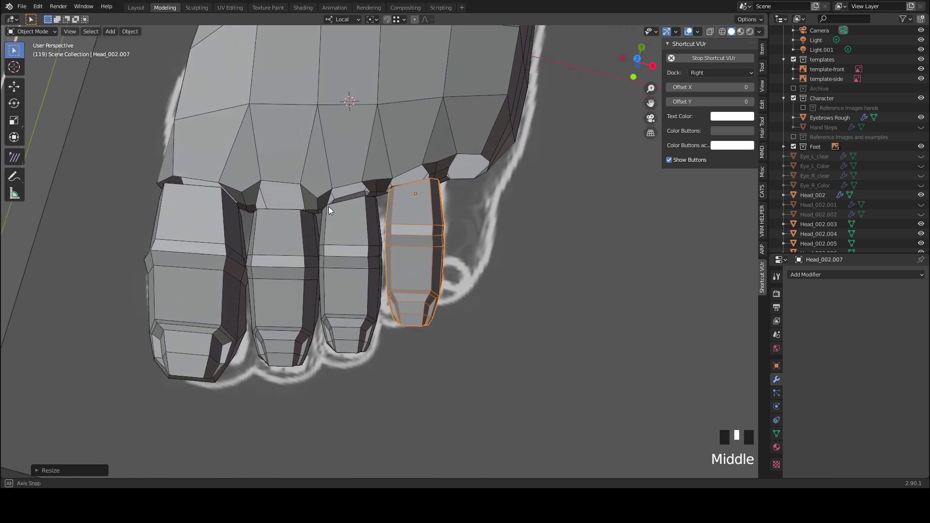
Step: Reposition the fourth toe against the foot, directly beside the third toe
key(g)
click(324, 207)
key(g)
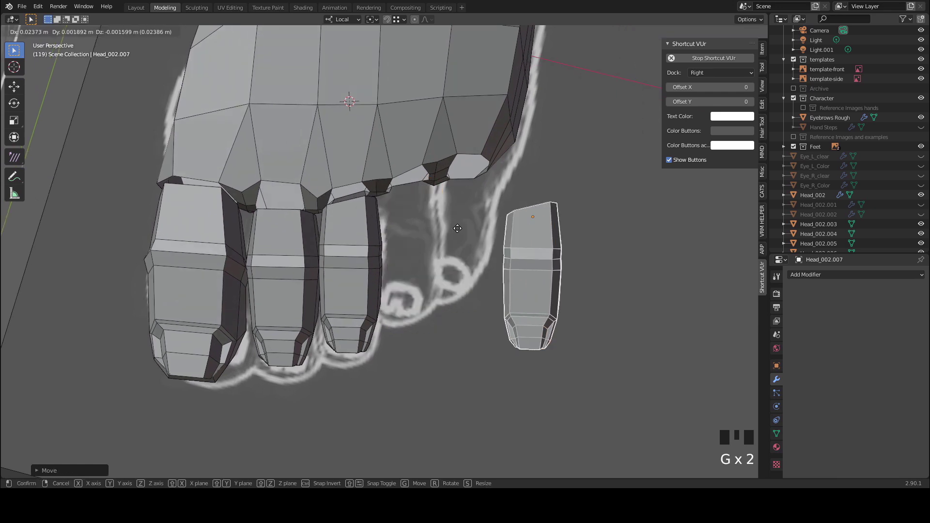
click(457, 228)
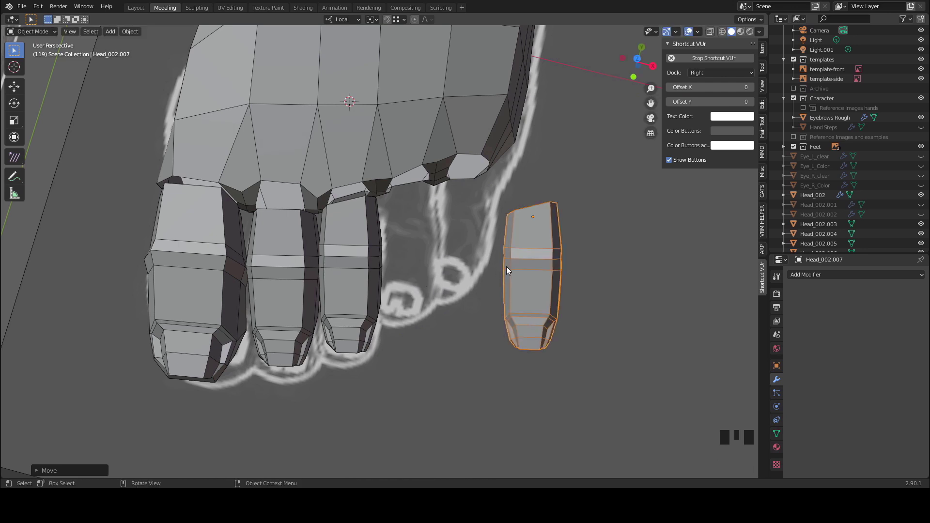
key(g)
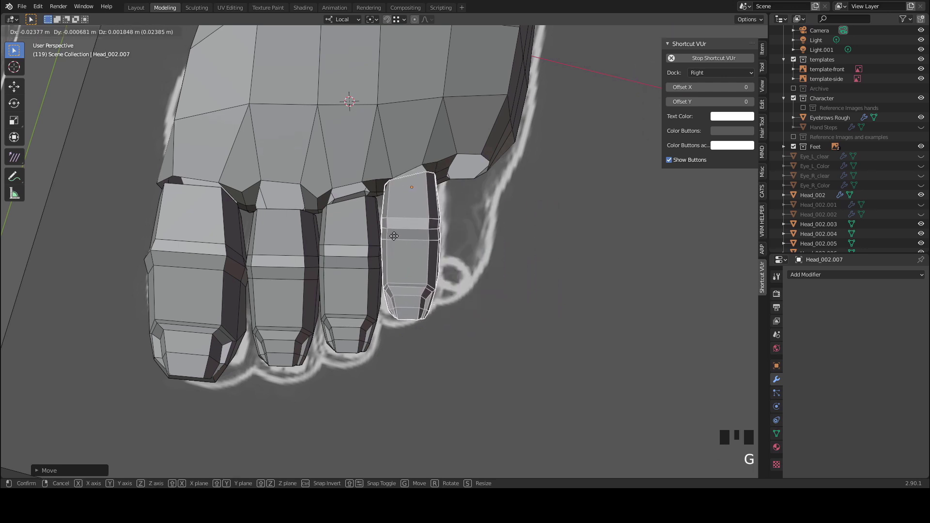
click(393, 239)
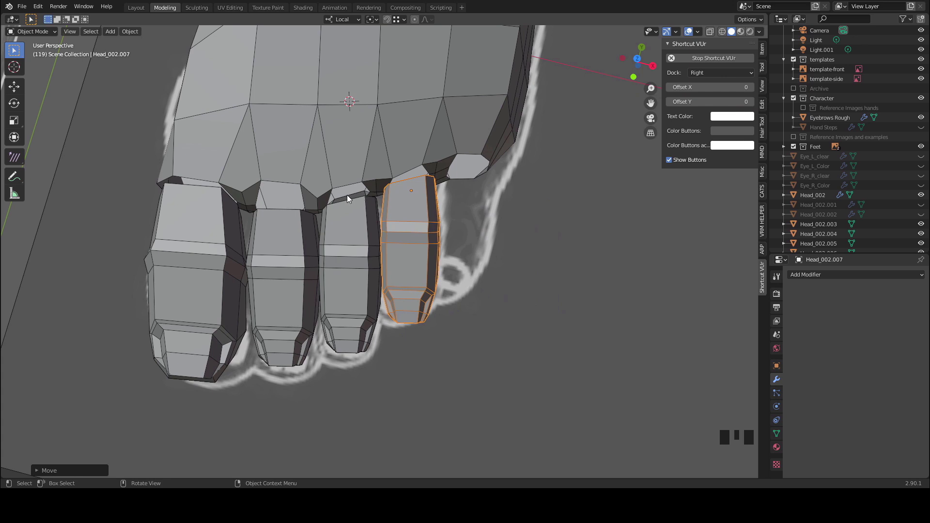
Step: Rotate the fourth toe to follow its reference outline and adjust its placement at the front of the foot
key(r)
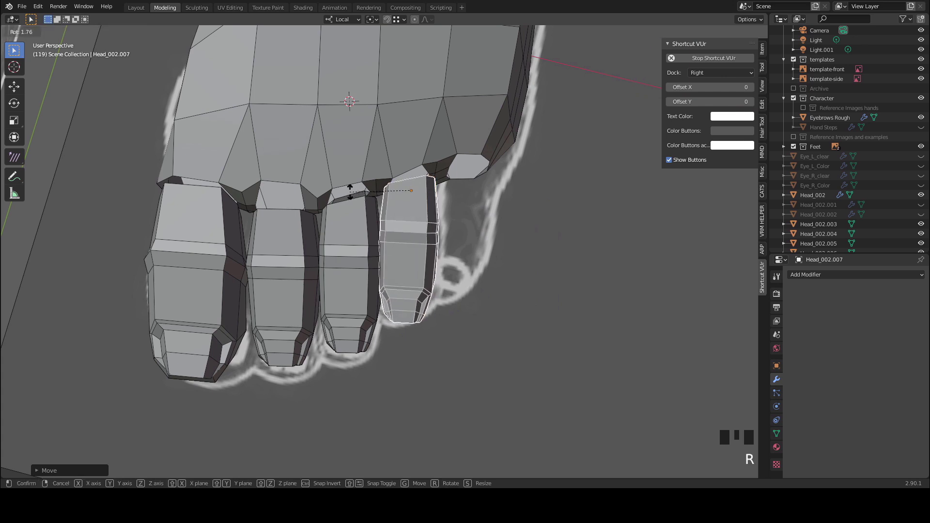
click(350, 193)
key(r)
click(238, 170)
key(g)
click(339, 266)
middle_drag(339, 265, 380, 170)
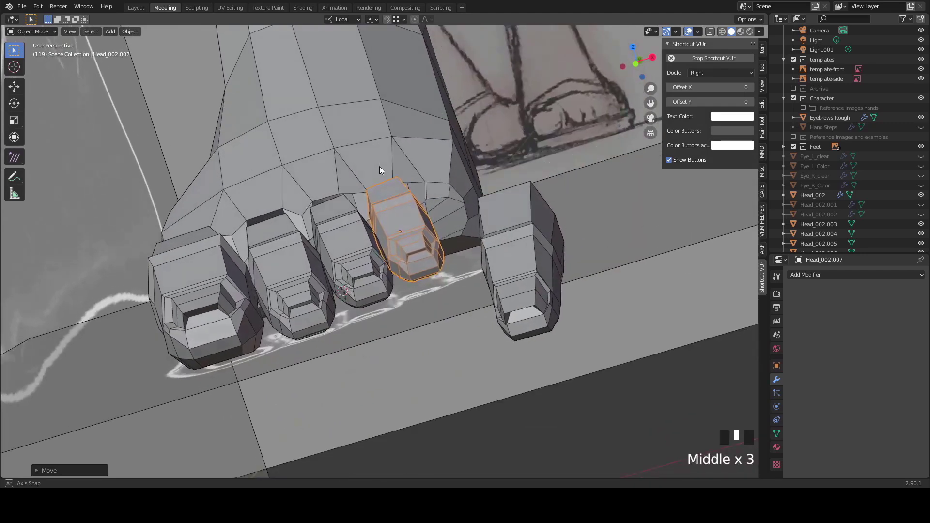
scroll(394, 223, down, 2)
middle_drag(395, 222, 328, 248)
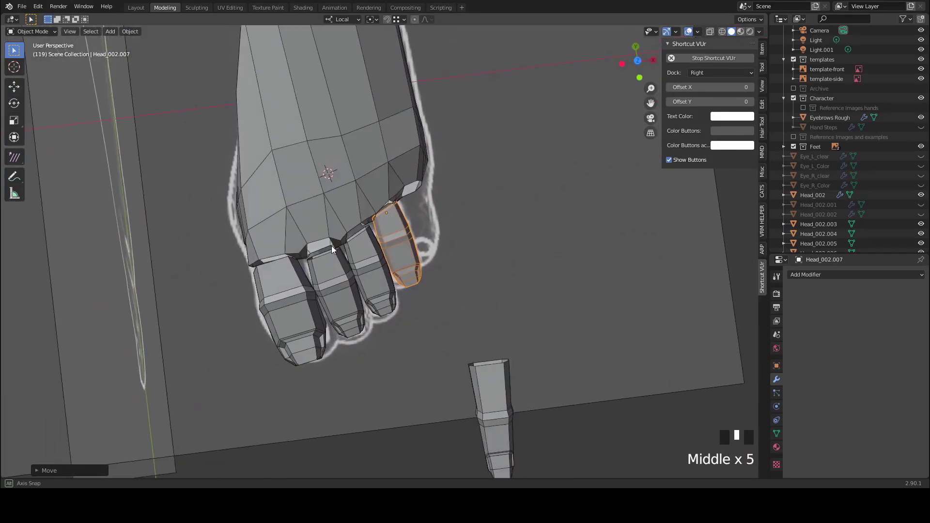
scroll(316, 202, up, 2)
middle_drag(306, 196, 250, 213)
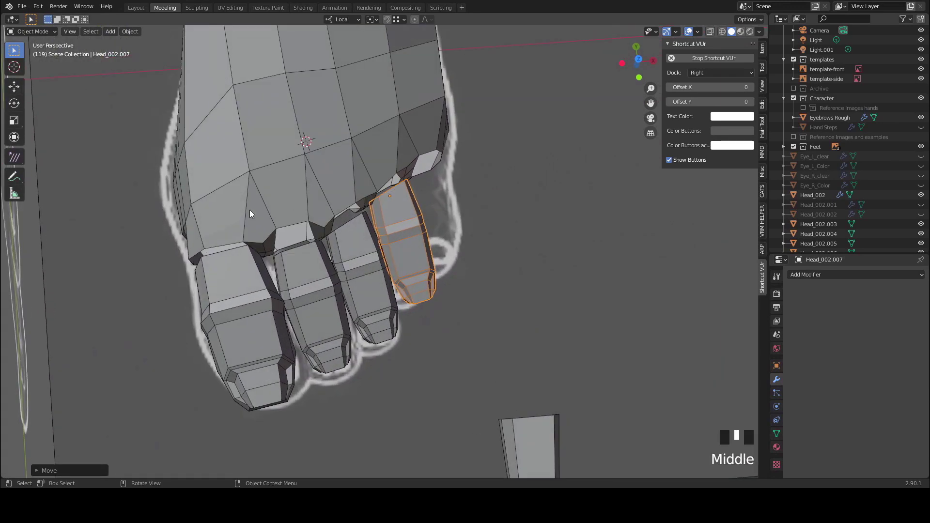
Step: Rotate the fourth toe slightly toward the third toe and adjust its placement at the front of the foot
key(r)
click(222, 201)
key(g)
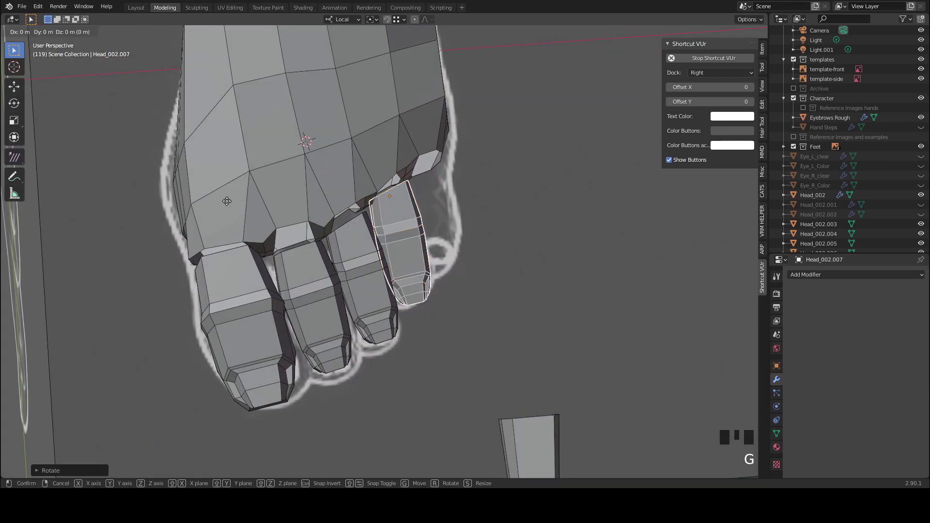
click(226, 202)
Step: Rotate the third toe slightly away from the fourth toe and nudge it into place
click(339, 301)
key(r)
click(242, 310)
key(g)
click(371, 271)
Step: Fine-tune the fourth toe's position beside the third toe
click(395, 250)
key(g)
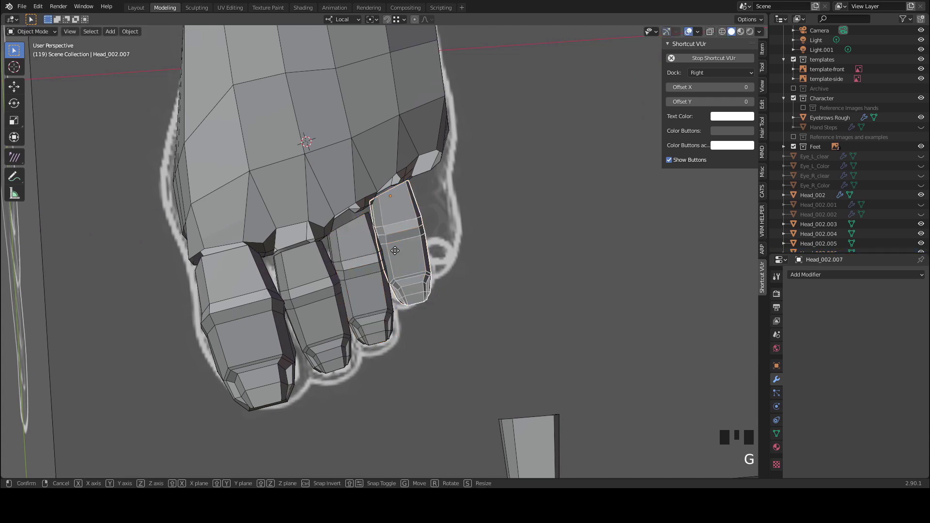
click(395, 252)
Step: Examine how the fourth toe meets the foot and how it matches the reference outline
middle_drag(306, 293, 296, 260)
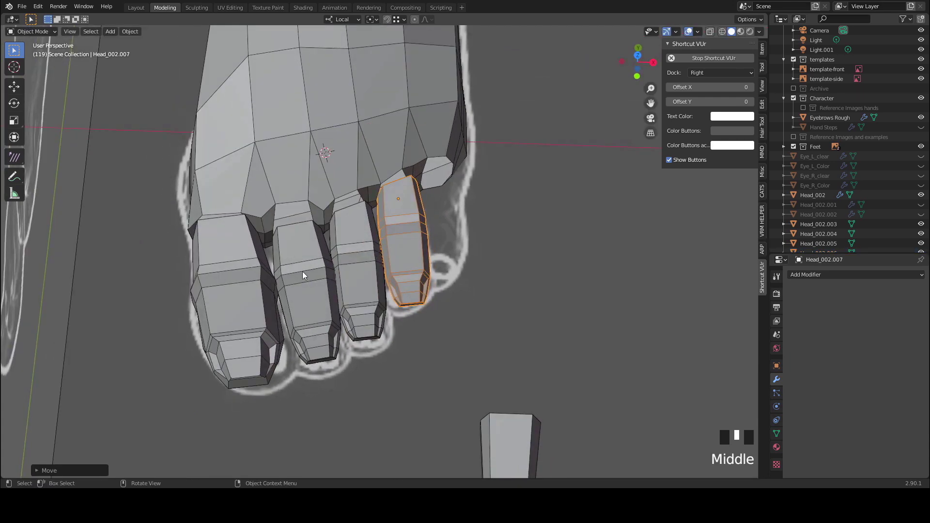
scroll(350, 278, up, 1)
middle_drag(350, 278, 391, 234)
scroll(342, 212, down, 2)
scroll(391, 265, down, 5)
scroll(359, 295, up, 3)
scroll(359, 288, up, 2)
scroll(339, 270, down, 2)
scroll(407, 228, up, 1)
scroll(350, 278, up, 1)
middle_drag(350, 277, 355, 270)
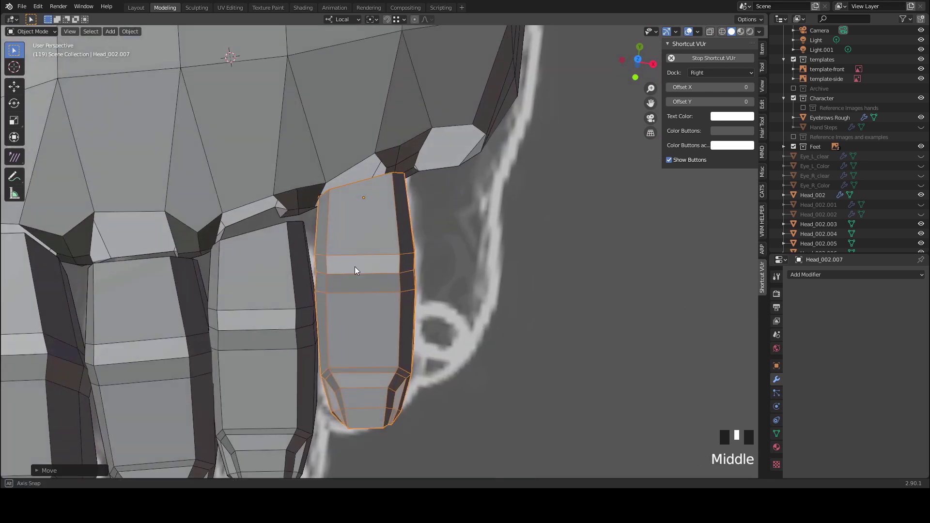
scroll(341, 263, down, 1)
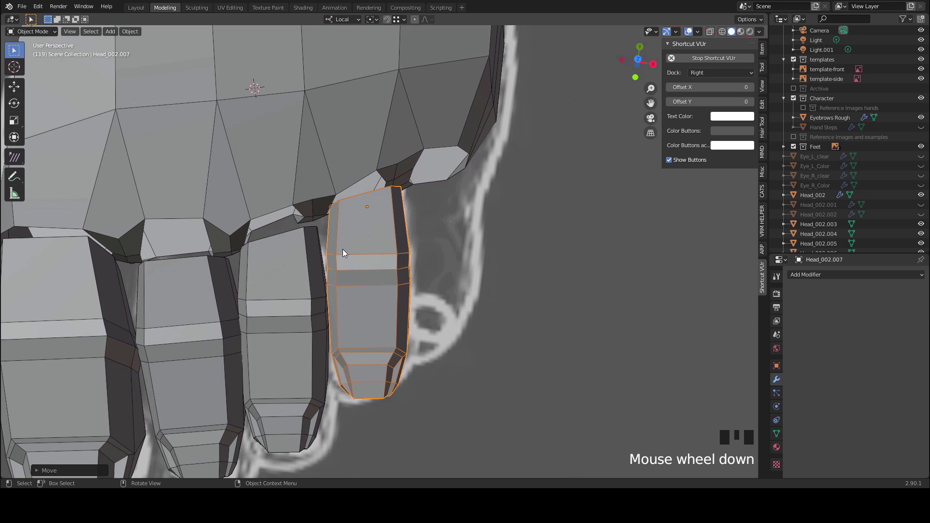
Step: Scale the fourth toe's base edge loop along local Y to about 0.94 in Edit Mode
key(Tab)
middle_drag(340, 197, 342, 205)
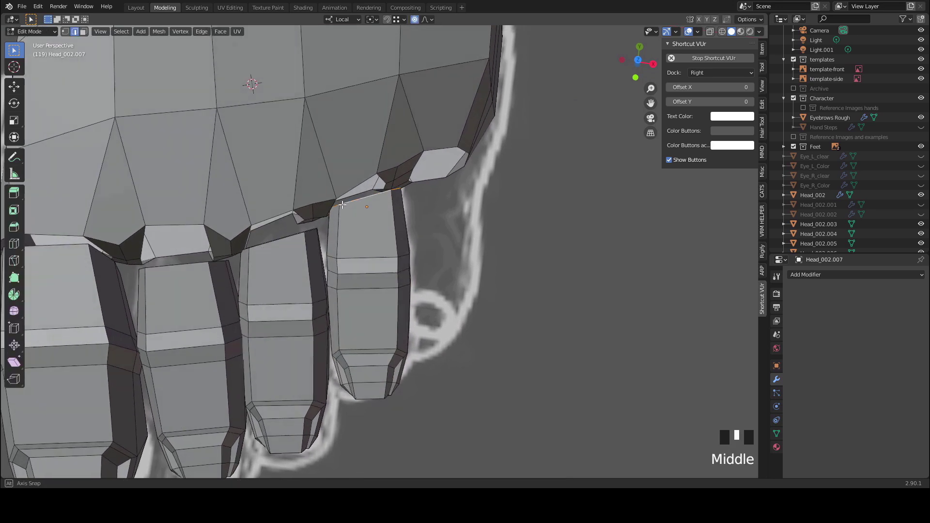
key(s)
key(y)
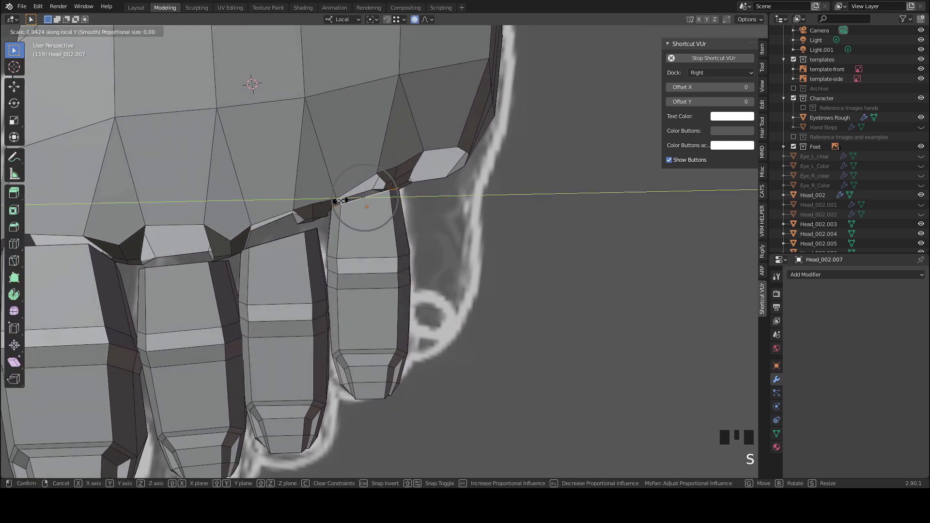
click(339, 200)
Step: Shift the fourth toe's base edge loop along local Y, edge-slide it along the toe, and return to Object Mode
key(g)
key(y)
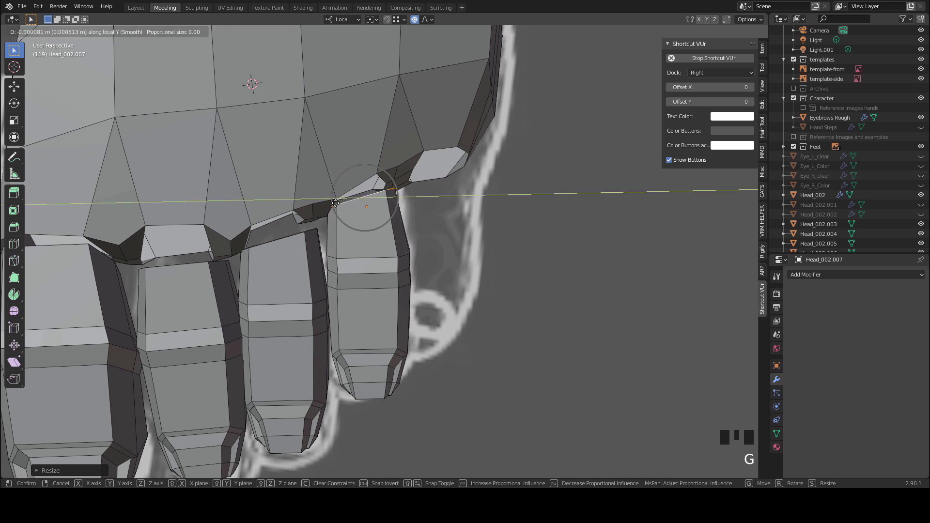
click(334, 203)
key(g)
key(g)
click(330, 208)
middle_drag(338, 234, 357, 242)
scroll(339, 273, down, 2)
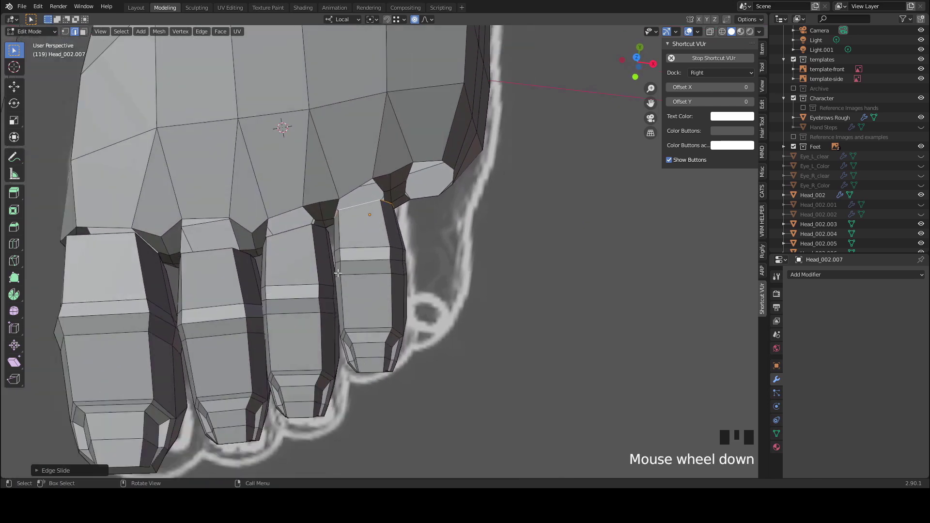
click(361, 275)
click(363, 278)
key(Tab)
Step: Duplicate the fourth toe onto the little toe's outline and scale the copy uniformly to about 0.85
middle_drag(357, 278, 307, 279)
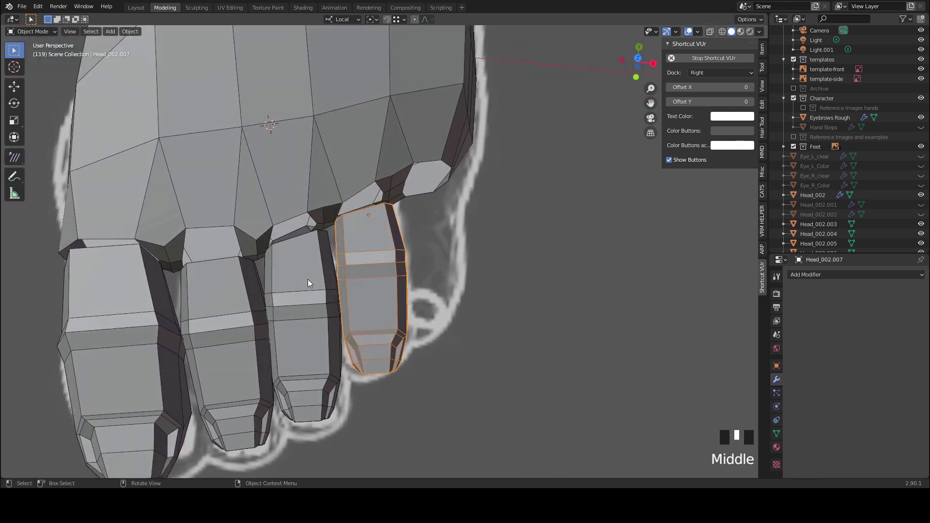
key(shift+d)
click(314, 171)
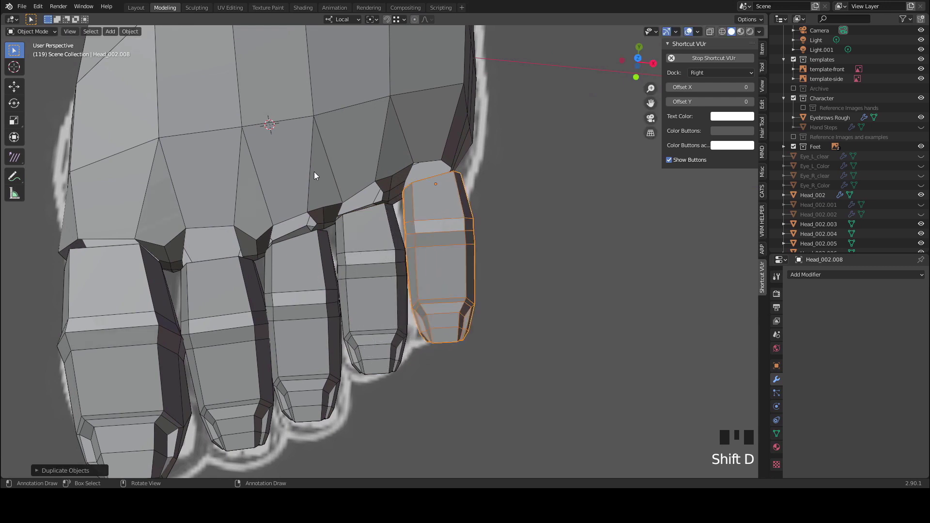
key(s)
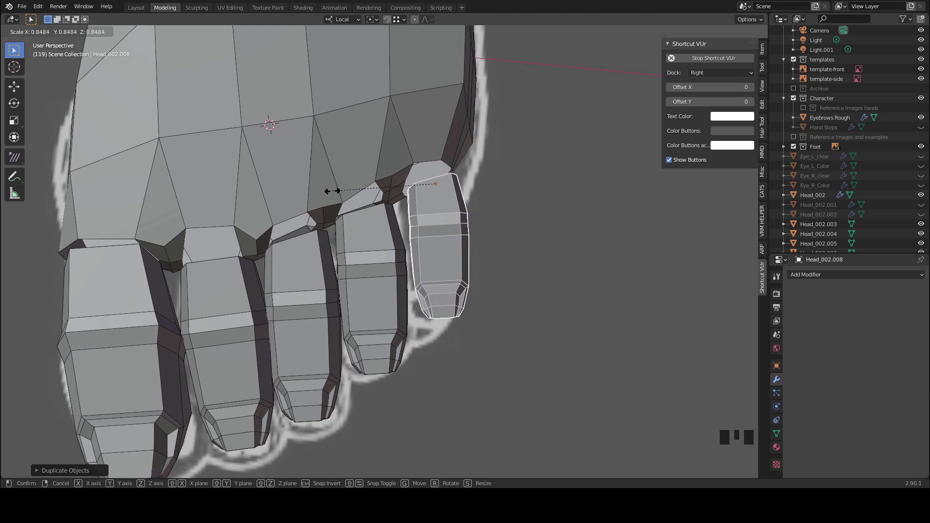
click(332, 191)
Step: Rotate the little toe to follow its reference outline and reposition it against the foot beside the fourth toe
middle_drag(345, 252, 353, 254)
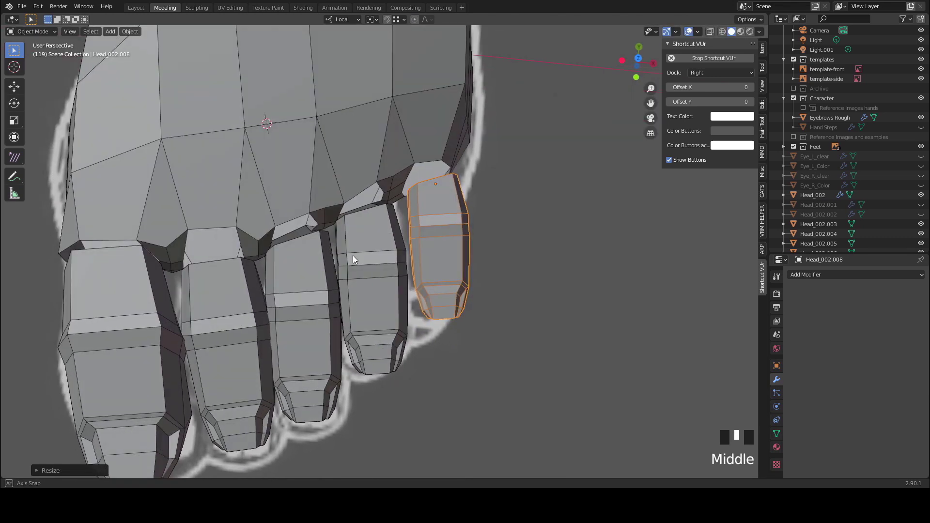
key(g)
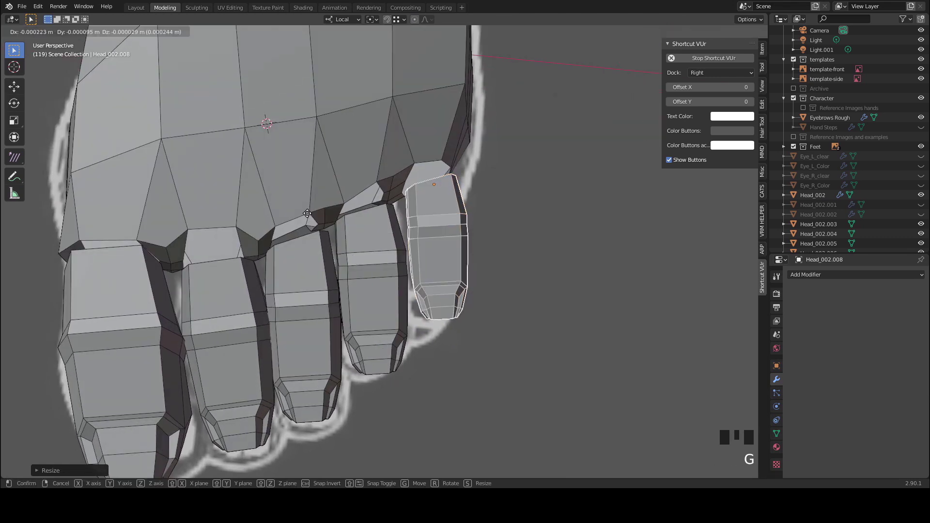
click(304, 214)
middle_drag(304, 214, 327, 208)
scroll(338, 236, down, 2)
scroll(342, 251, up, 2)
key(r)
click(294, 168)
key(g)
click(298, 164)
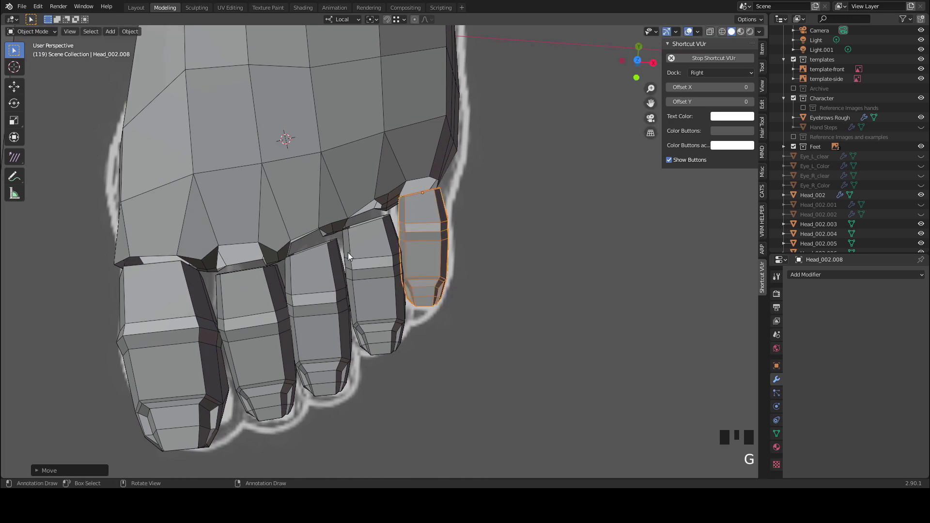
Step: Scale the little toe up slightly and move it along local Y to fit the side of the foot
scroll(357, 285, down, 3)
mouse_move(357, 284)
middle_down()
mouse_move(286, 246)
mouse_move(362, 245)
mouse_move(395, 216)
mouse_move(371, 280)
mouse_move(349, 284)
middle_up()
scroll(259, 230, up, 2)
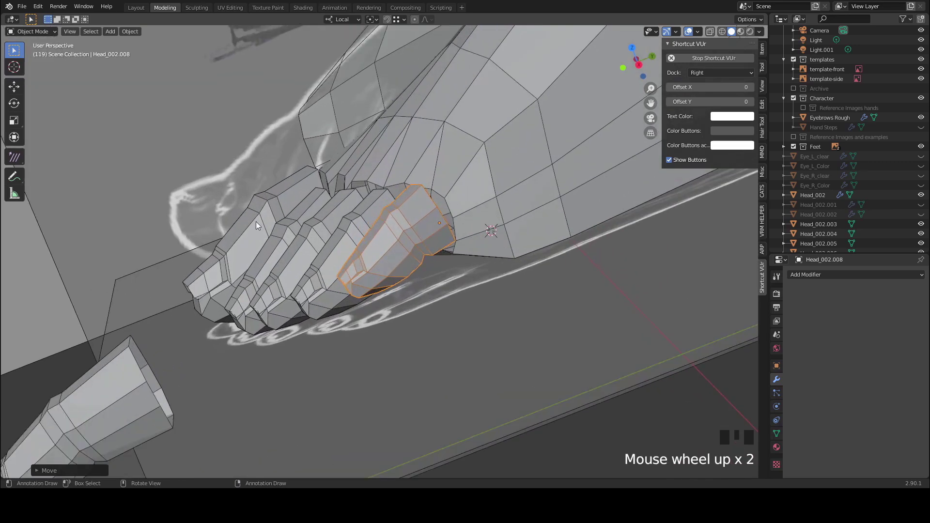
key(s)
click(250, 208)
middle_drag(246, 210, 293, 198)
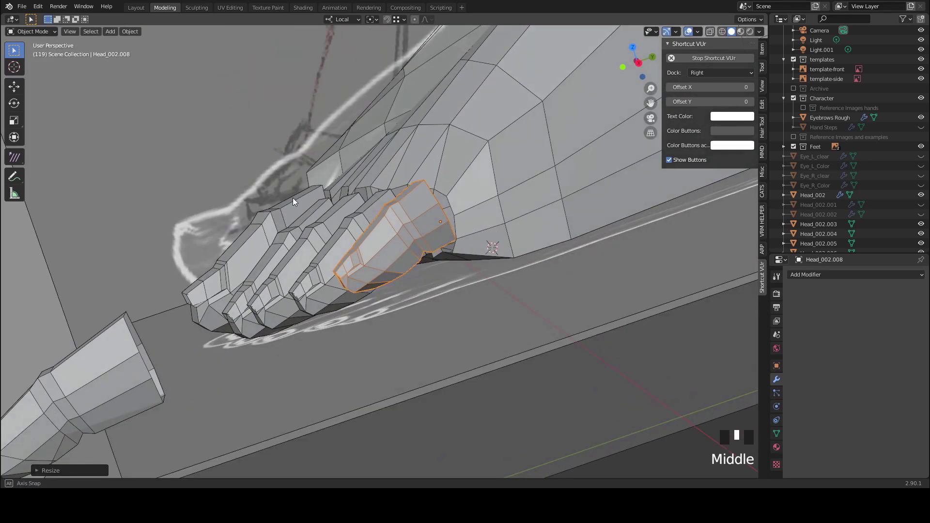
key(g)
key(y)
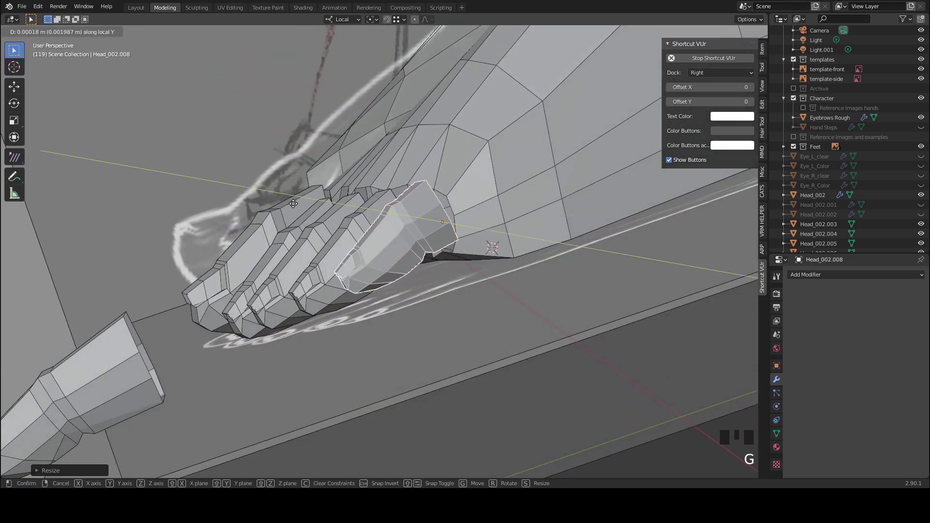
click(292, 223)
Step: Rotate the little toe about 3.3° around its local Y axis to tilt its tip downward
mouse_move(292, 225)
middle_down()
mouse_move(285, 211)
mouse_move(281, 227)
middle_up()
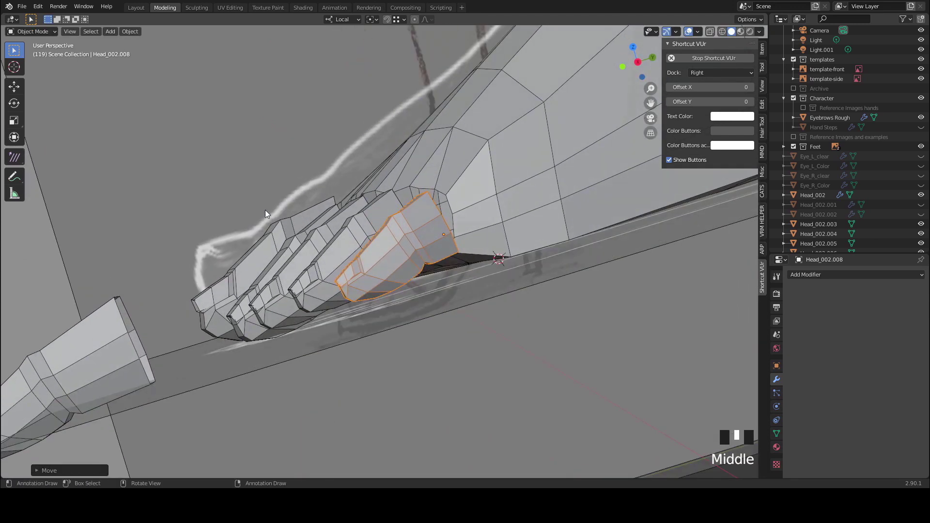
key(r)
key(x)
key(y)
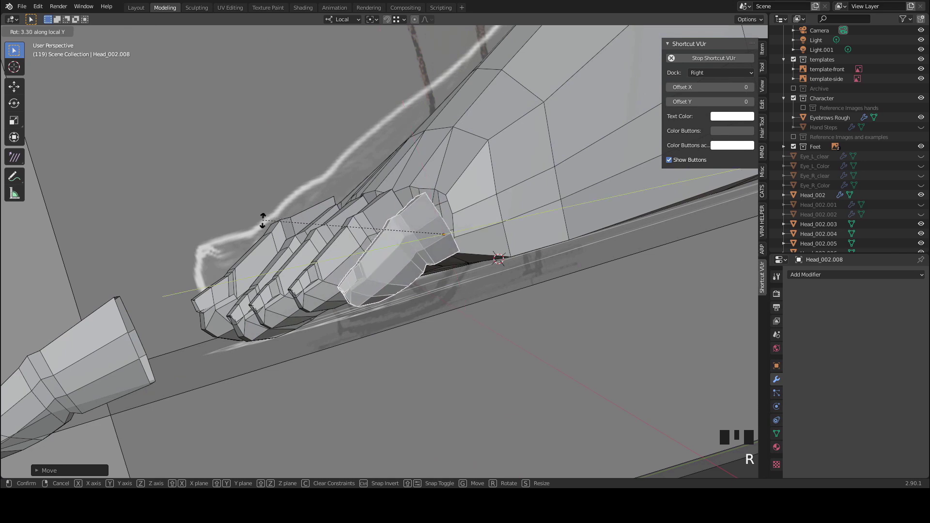
click(262, 221)
Step: Rotate the fourth toe around its local Y axis to tilt its tip downward like the little toe
mouse_move(306, 242)
middle_down()
mouse_move(310, 227)
mouse_move(319, 243)
middle_up()
click(339, 253)
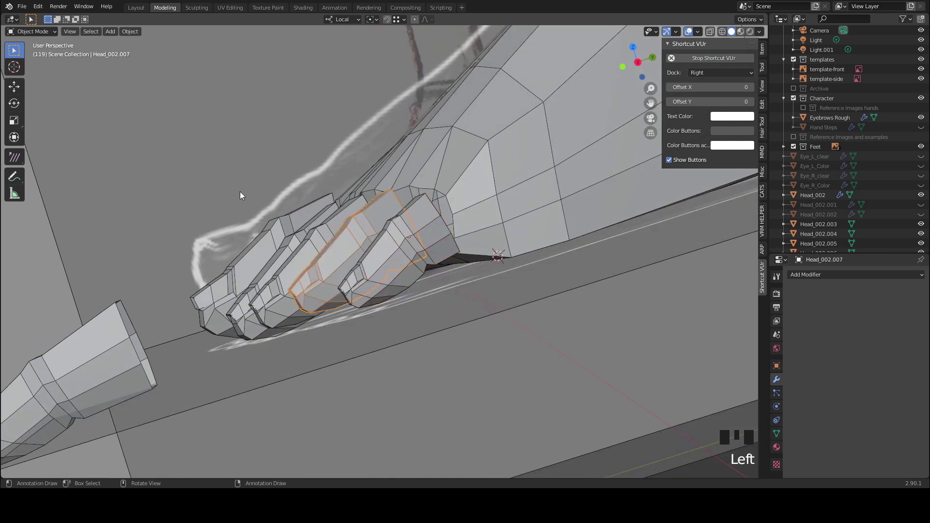
key(r)
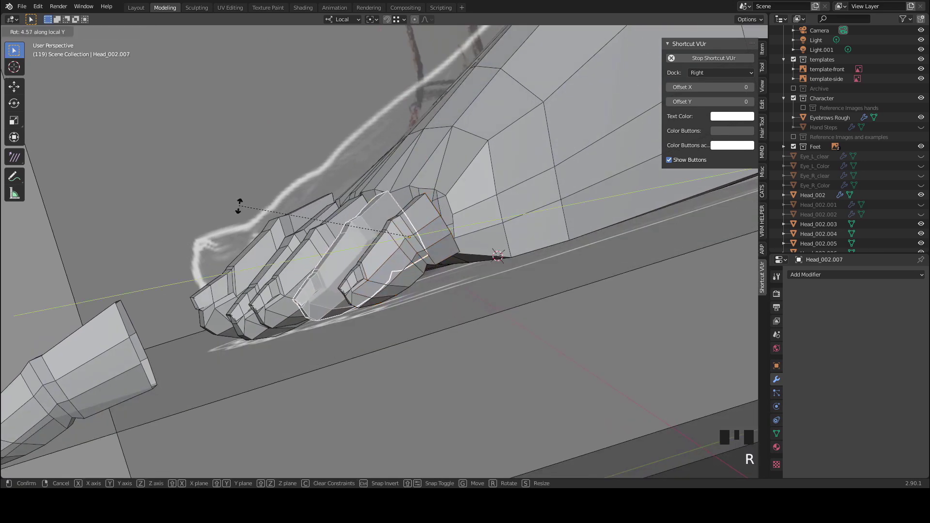
click(214, 245)
Step: Check the arrangement of all five toes against the foot's reference outline from above
middle_drag(214, 241, 345, 315)
click(400, 331)
middle_drag(399, 331, 363, 386)
scroll(394, 342, down, 2)
click(345, 286)
scroll(347, 299, up, 2)
scroll(262, 298, down, 2)
scroll(348, 350, up, 2)
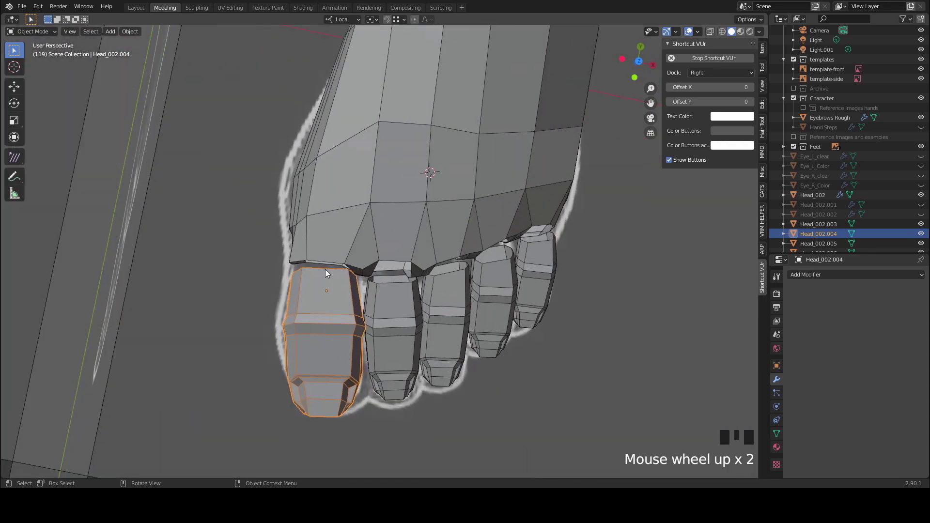
scroll(482, 270, down, 3)
click(477, 278)
scroll(479, 307, up, 1)
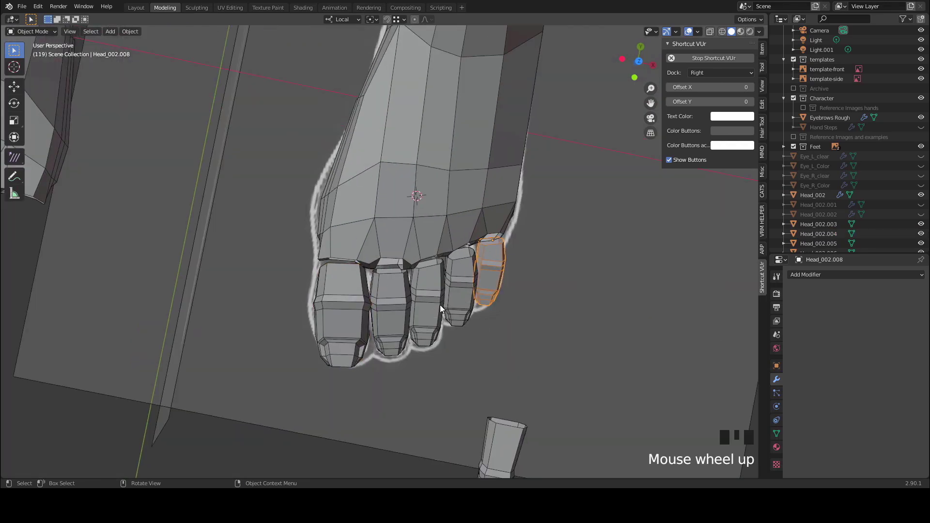
scroll(318, 361, up, 1)
Step: Nudge the big toe's position and edge-slide its selected edges in Edit Mode
click(319, 334)
key(g)
click(319, 327)
key(Tab)
key(g)
key(g)
click(336, 265)
Step: Examine the foot and toes in proportion to the whole character
middle_drag(337, 264, 438, 228)
middle_drag(437, 294, 438, 315)
scroll(438, 320, up, 2)
scroll(438, 334, down, 8)
scroll(439, 334, down, 6)
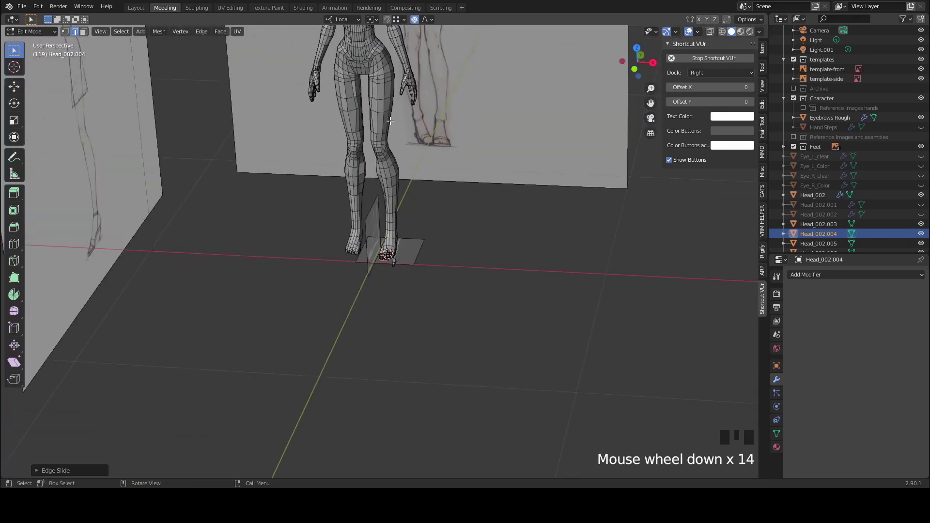
scroll(429, 271, up, 8)
middle_drag(422, 301, 385, 282)
scroll(354, 290, up, 3)
shift+middle_drag(386, 282, 356, 312)
Step: Return to Object Mode and hide the spare toe piece lying in front of the foot
key(Tab)
click(291, 321)
scroll(445, 297, up, 2)
click(463, 305)
click(435, 295)
scroll(353, 315, down, 3)
click(293, 395)
middle_drag(183, 414, 423, 383)
scroll(423, 415, up, 4)
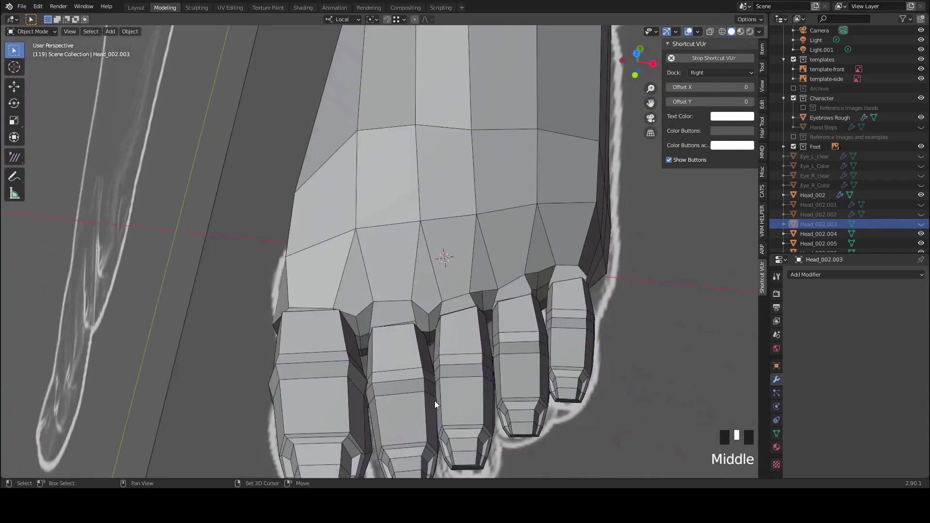
Step: Select the second toe's side edge facing the third toe through the mesh and move it inward with proportional editing
click(357, 325)
key(Tab)
middle_drag(356, 324, 387, 315)
key(alt+z)
click(409, 309)
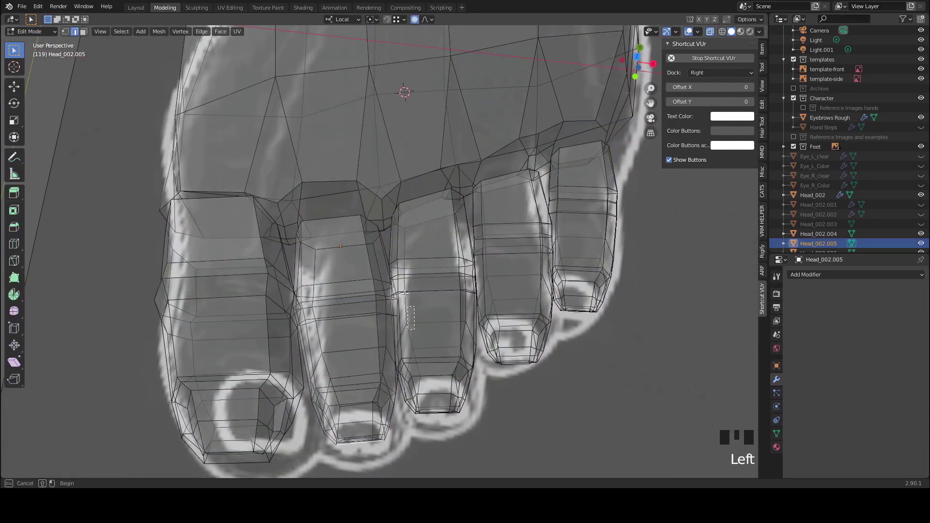
key(alt+z)
key(g)
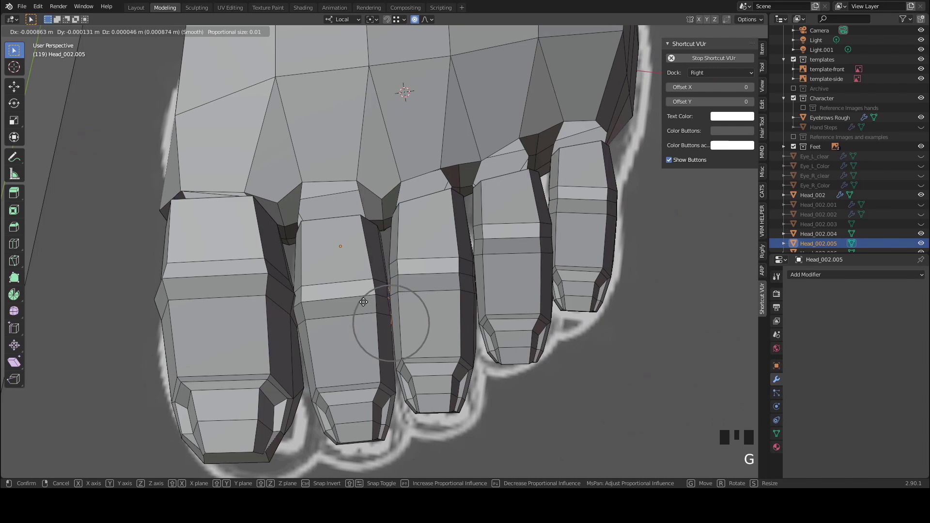
click(363, 301)
middle_drag(361, 302, 352, 293)
click(295, 315)
middle_drag(296, 315, 285, 318)
key(Tab)
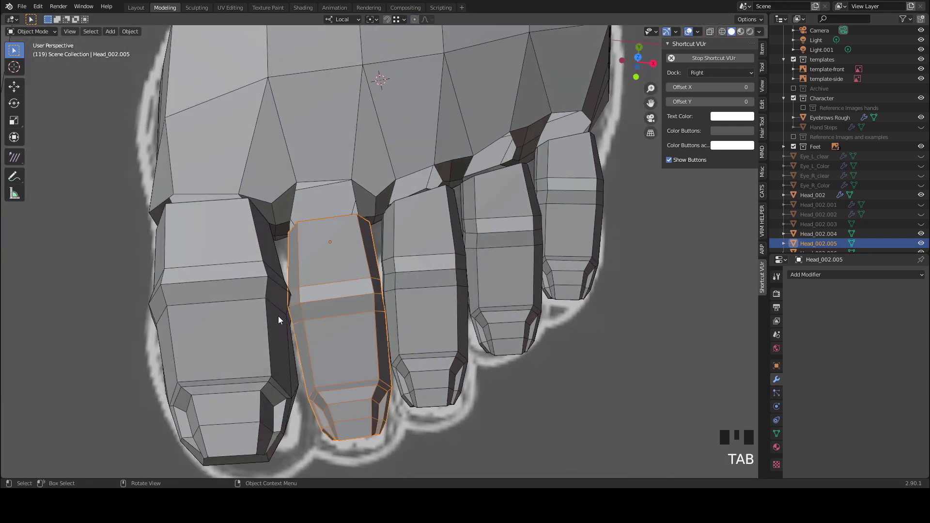
Step: Adjust the second toe's knuckle by moving its edge loop slightly toward the foot with proportional editing
key(Tab)
key(Tab)
click(295, 298)
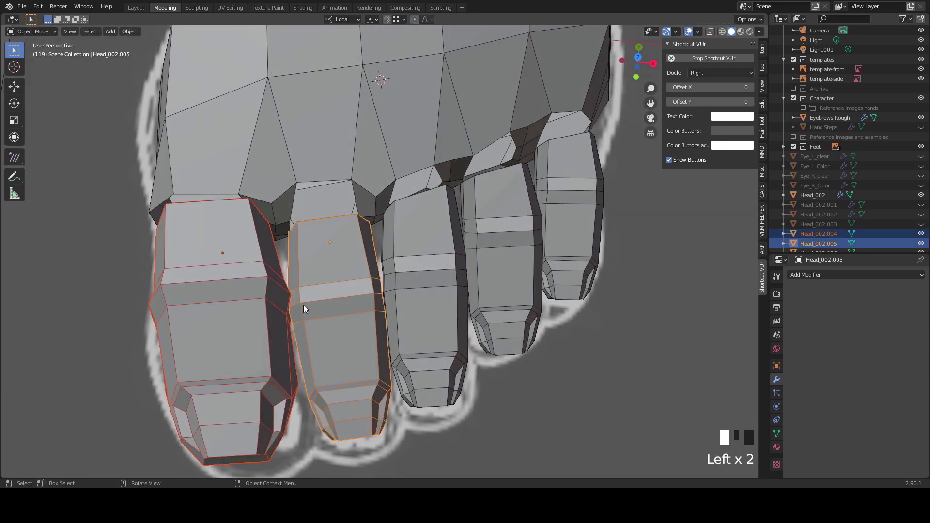
click(308, 305)
key(Tab)
click(307, 304)
key(Tab)
key(g)
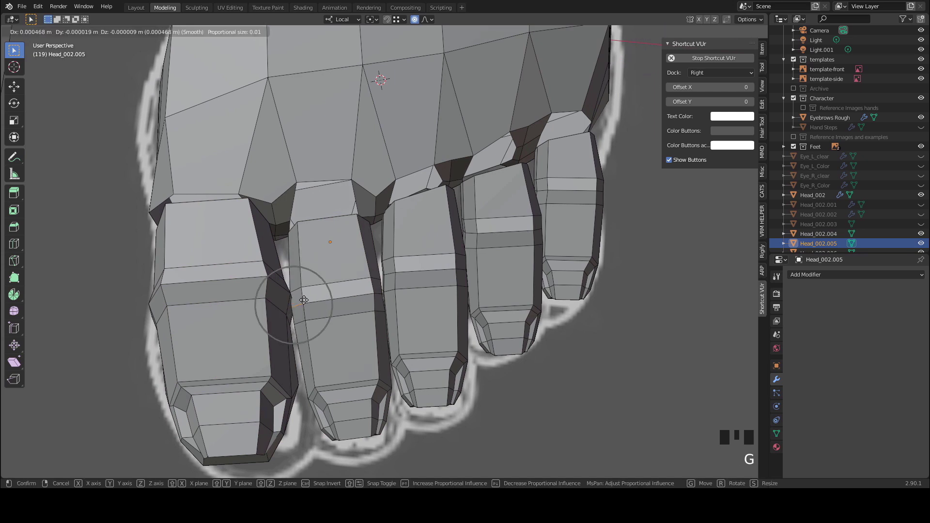
click(319, 305)
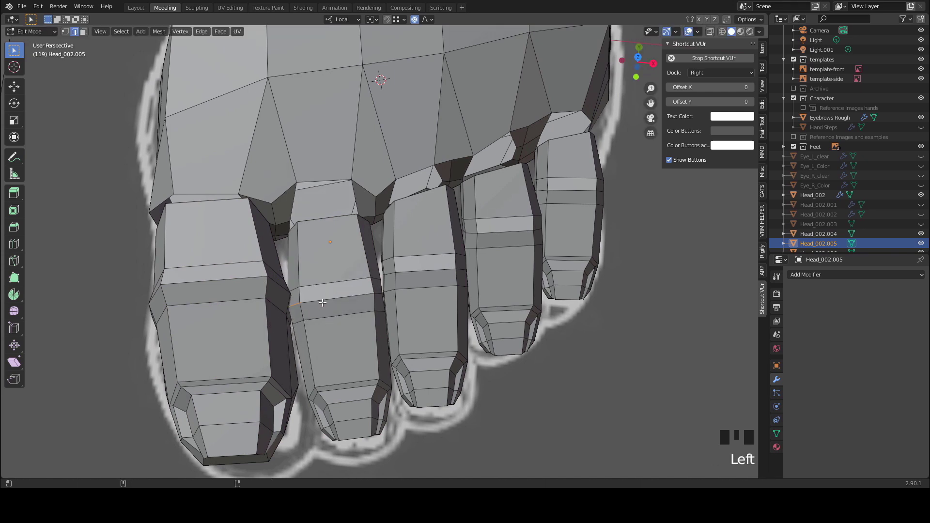
key(g)
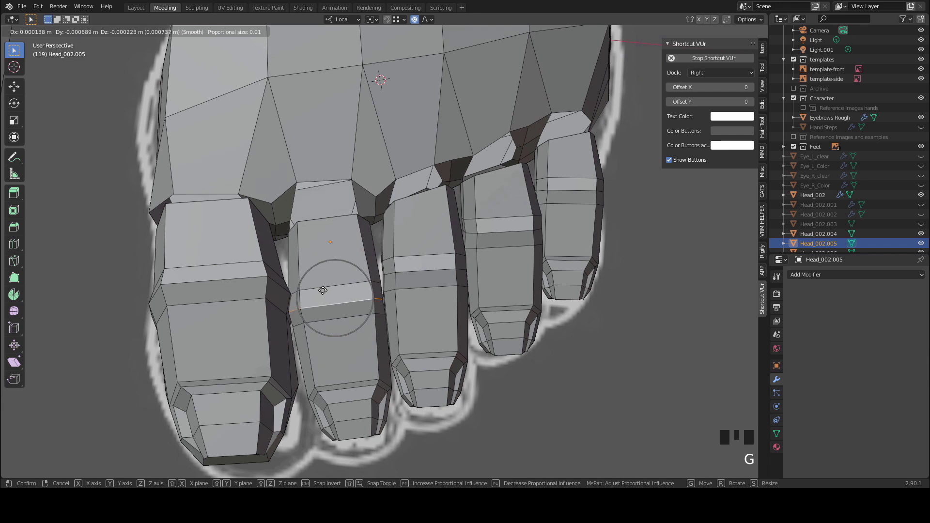
click(323, 289)
Step: Select the third toe's knuckle edge loop, then rotate it and move it into line with the neighbouring knuckles
middle_drag(322, 288, 350, 290)
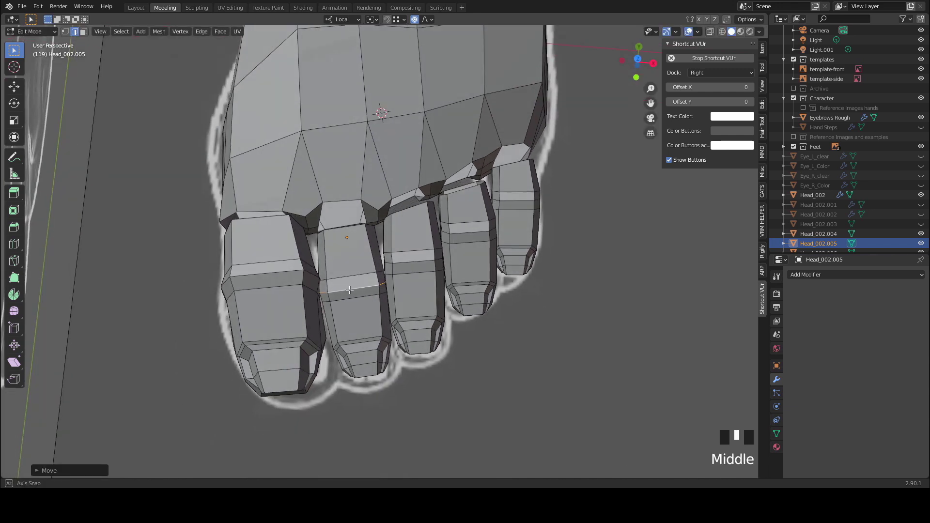
alt+double_click(411, 261)
key(Tab)
click(424, 263)
key(Tab)
key(r)
click(300, 269)
key(g)
click(396, 251)
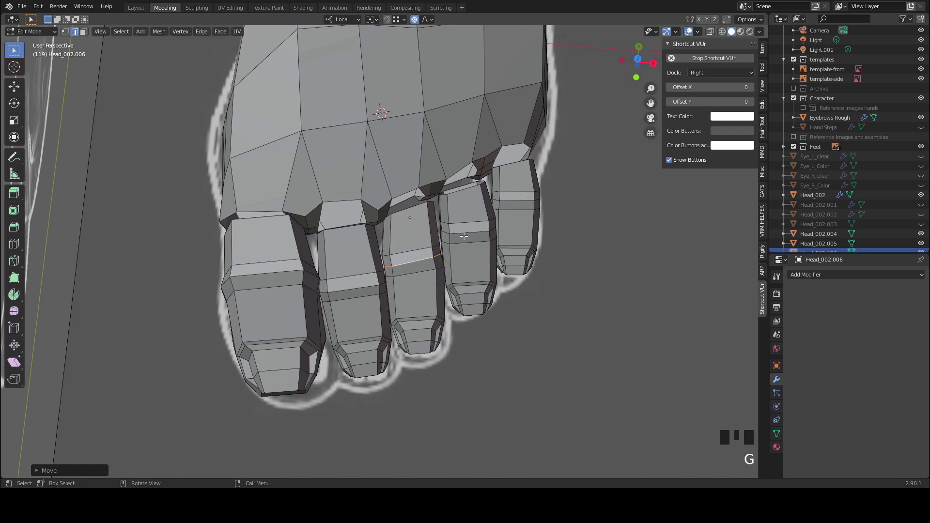
Step: Rotate the fourth toe's knuckle edge loop into line with the neighbouring knuckles using proportional editing
key(Tab)
click(469, 240)
key(Tab)
alt+click(469, 238)
key(r)
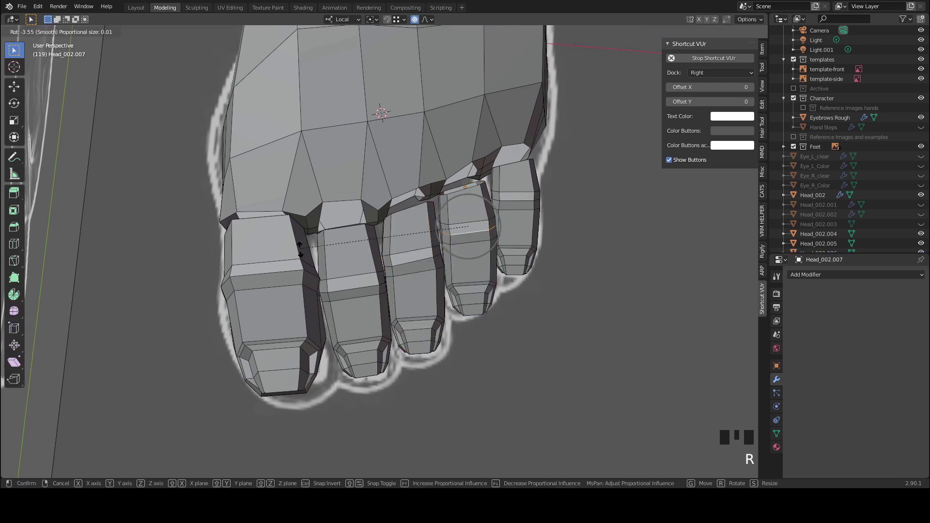
click(301, 247)
key(g)
right_click(506, 222)
Step: Rotate and move the little toe's knuckle edge loop to follow the knuckle line, and return to Object Mode
key(Tab)
click(507, 210)
key(Tab)
key(g)
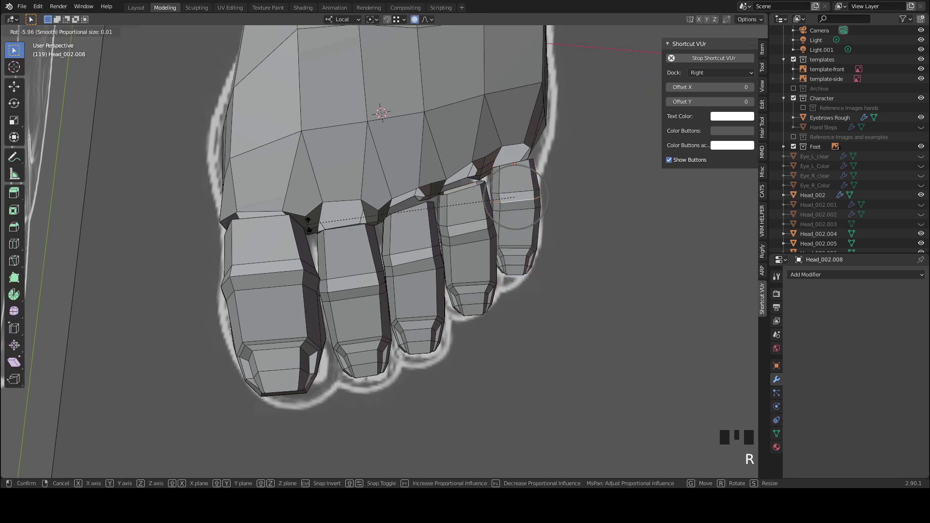
click(320, 217)
key(g)
click(320, 217)
middle_drag(320, 217, 292, 373)
key(Tab)
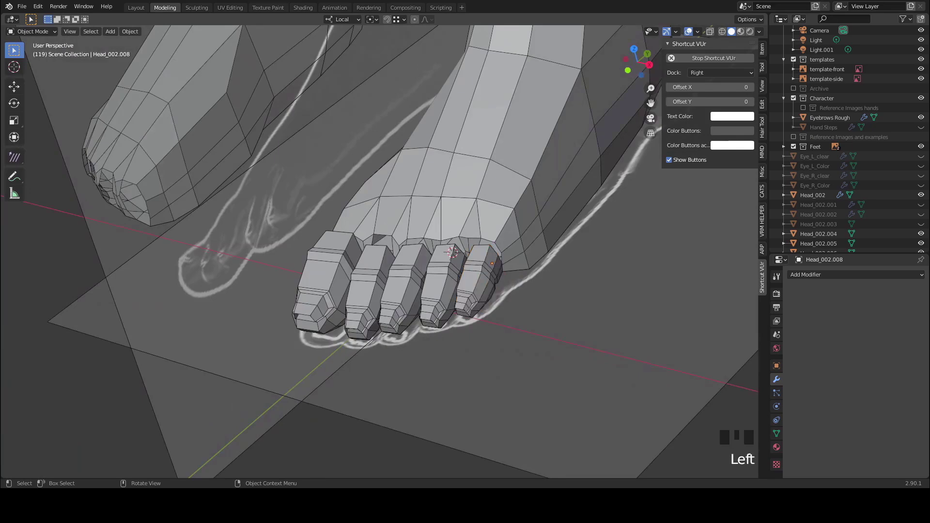
Step: Select all five toe pieces with the body mesh as the active object, and join them into one object
middle_drag(4, 286, 287, 287)
click(289, 290)
shift+click(364, 288)
shift+click(403, 284)
shift+click(472, 271)
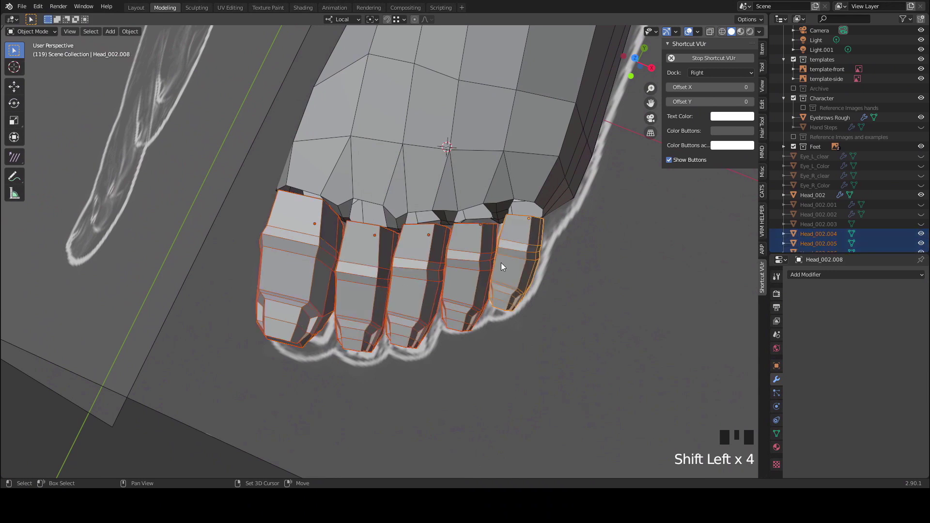
shift+click(478, 200)
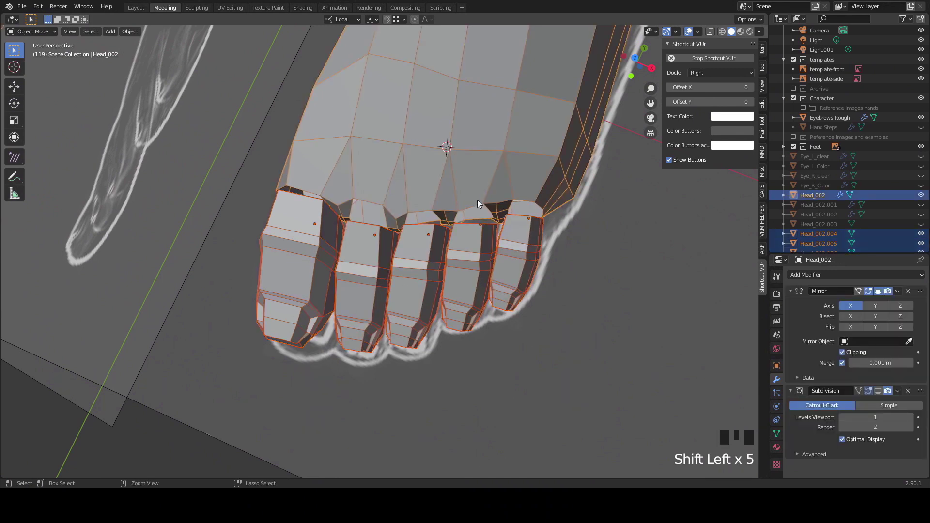
key(ctrl+j)
Step: Isolate the joined body in local view and enter Edit Mode framed on the foot with nothing selected
middle_drag(469, 201, 329, 271)
scroll(388, 253, down, 1)
key(slash)
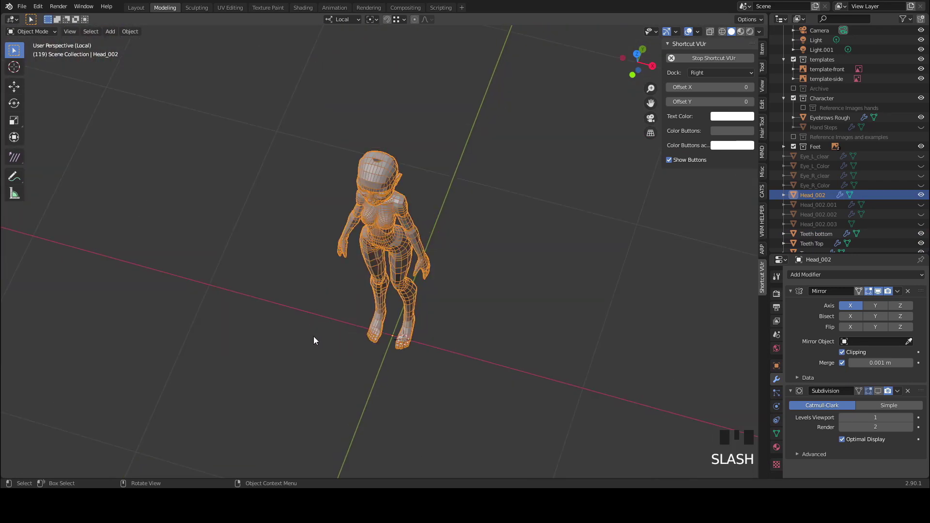
key(Tab)
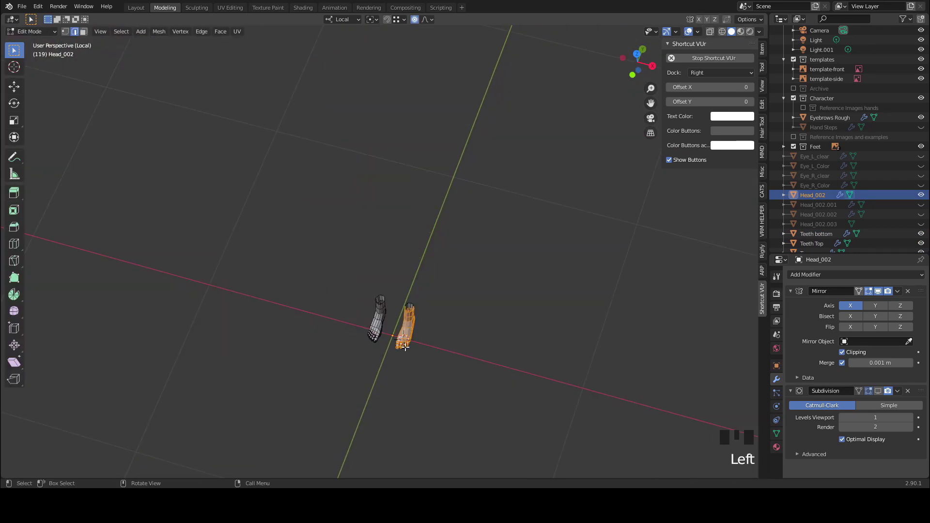
key(KP_Decimal)
click(270, 280)
Step: Select the open end edge loops of all five toes facing the foot and delete their vertices
middle_drag(271, 279, 369, 272)
scroll(291, 285, up, 3)
scroll(350, 303, up, 2)
middle_drag(357, 313, 267, 346)
alt+shift+drag(416, 296, 164, 366)
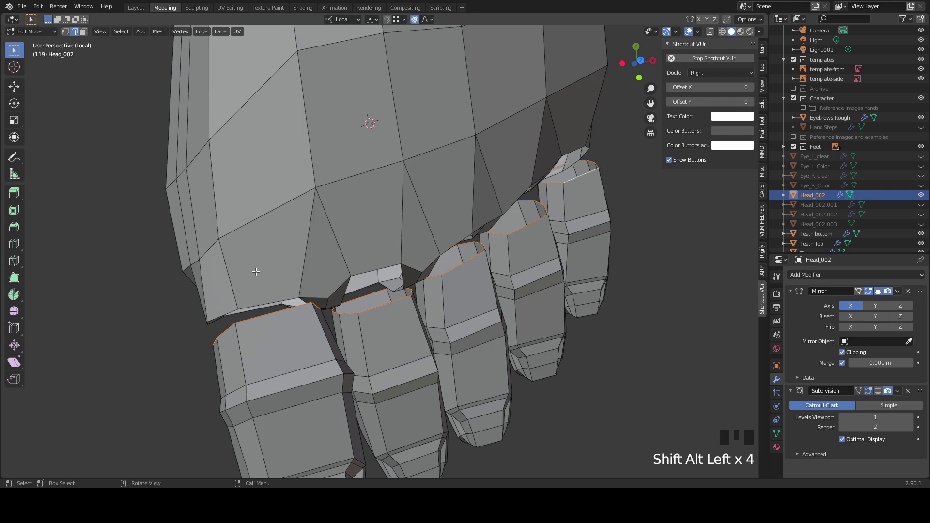
key(x)
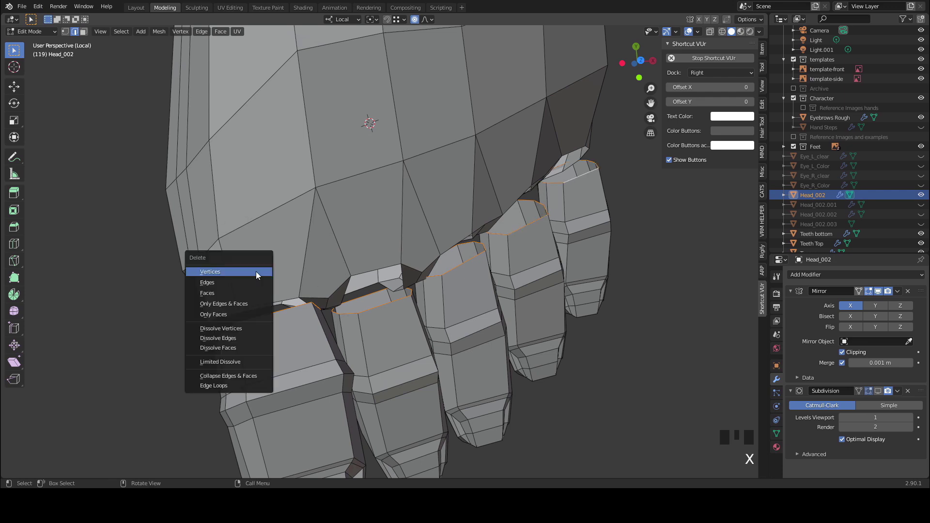
click(256, 271)
mouse_move(292, 315)
middle_down()
mouse_move(323, 266)
mouse_move(287, 332)
middle_up()
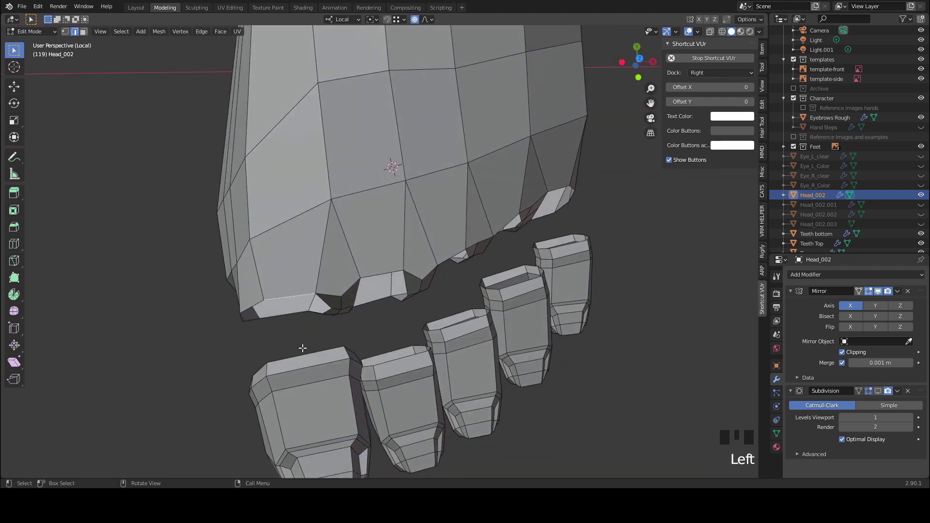
Step: Fill the faces joining the big toe's open edge to the front edge of the foot
middle_drag(394, 235, 404, 282)
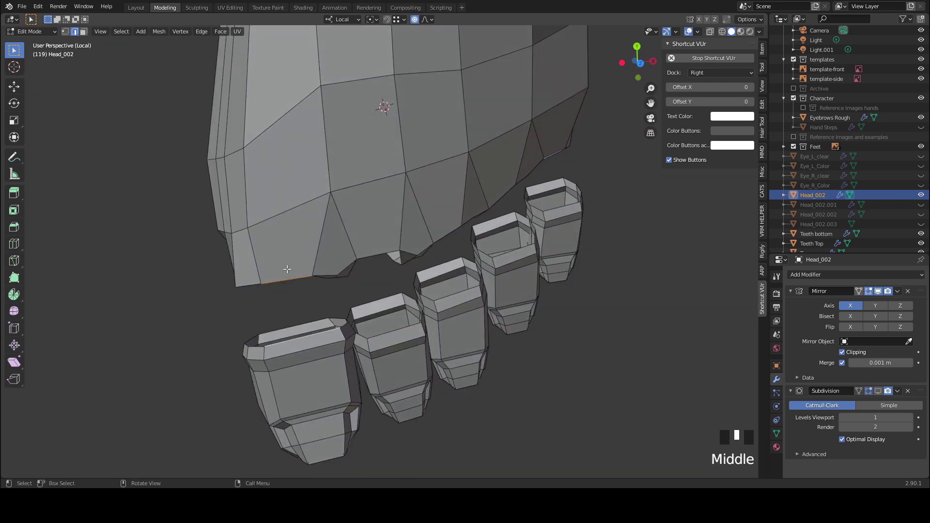
key(f)
click(261, 314)
middle_drag(260, 314, 206, 297)
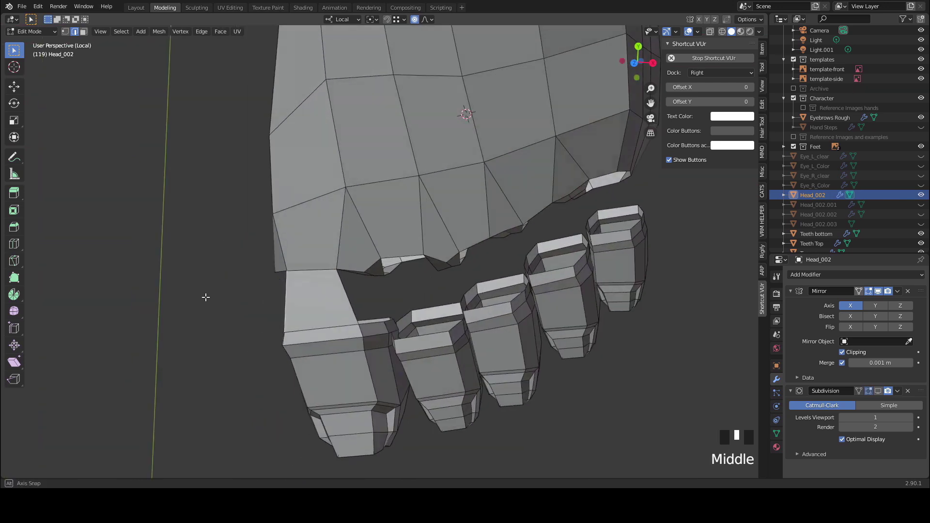
middle_drag(299, 283, 323, 245)
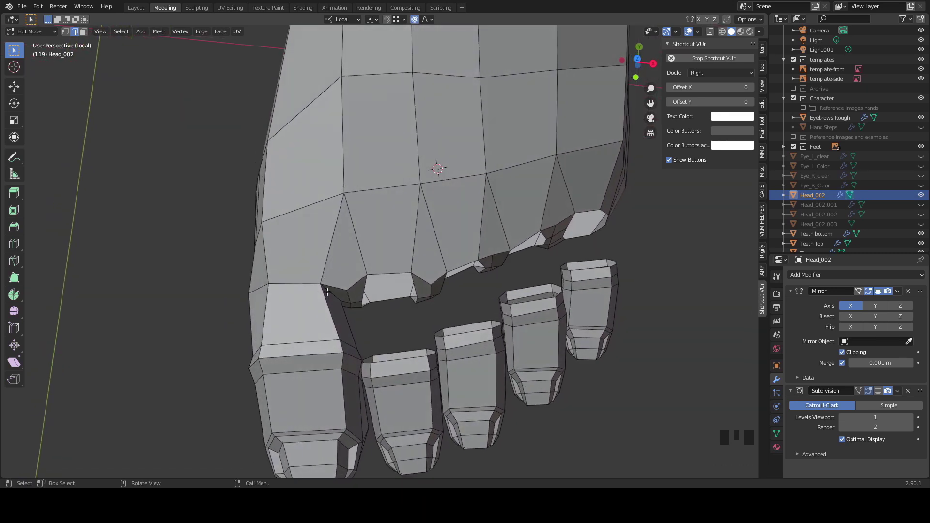
Step: Fill the faces connecting the second, third and fourth toes to the front edge of the foot
middle_drag(378, 333, 311, 346)
shift+click(393, 354)
key(f)
key(f)
key(f)
key(f)
key(f)
key(f)
Step: Fill the remaining faces connecting the little toe to the foot
shift+click(422, 285)
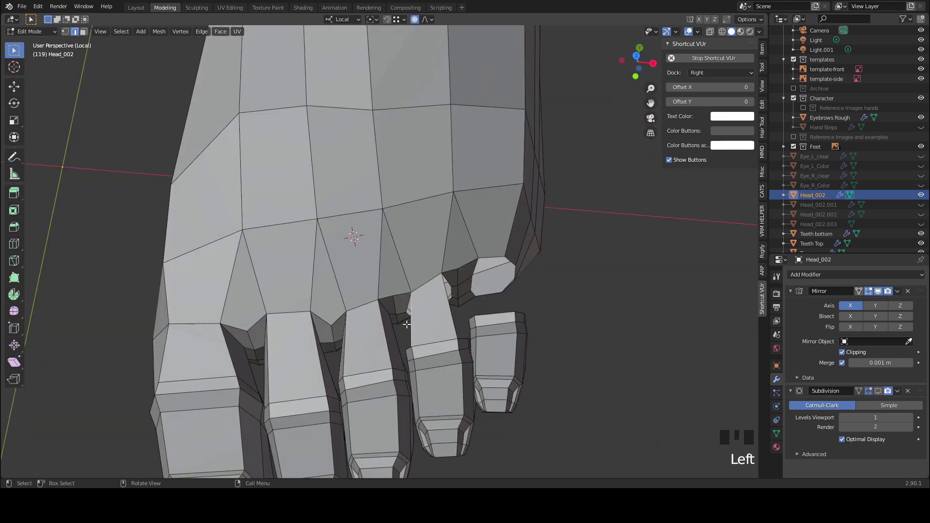
key(f)
middle_drag(411, 330, 283, 291)
key(f)
Step: Select the vertex path running through the gap between the big toe and second toe
scroll(319, 288, down, 2)
scroll(370, 243, down, 2)
scroll(358, 257, up, 3)
scroll(283, 291, up, 4)
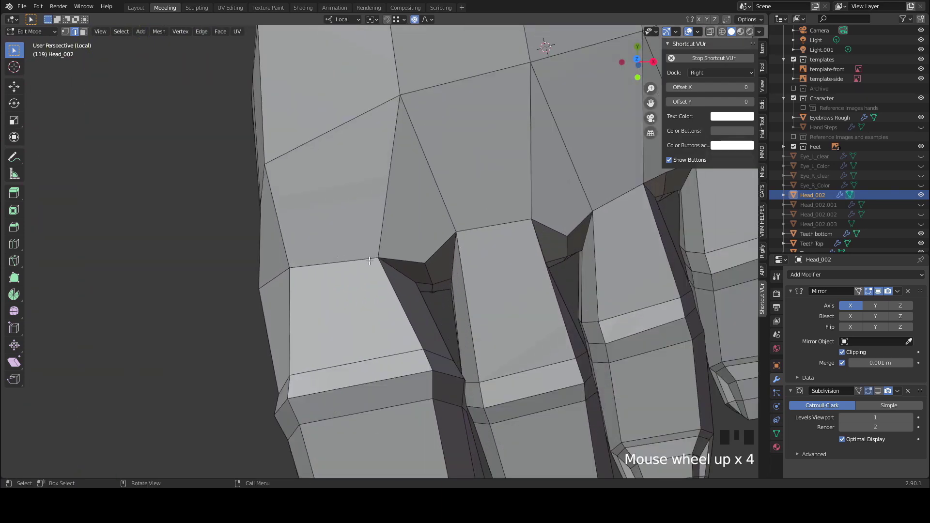
click(381, 263)
middle_drag(380, 262, 417, 305)
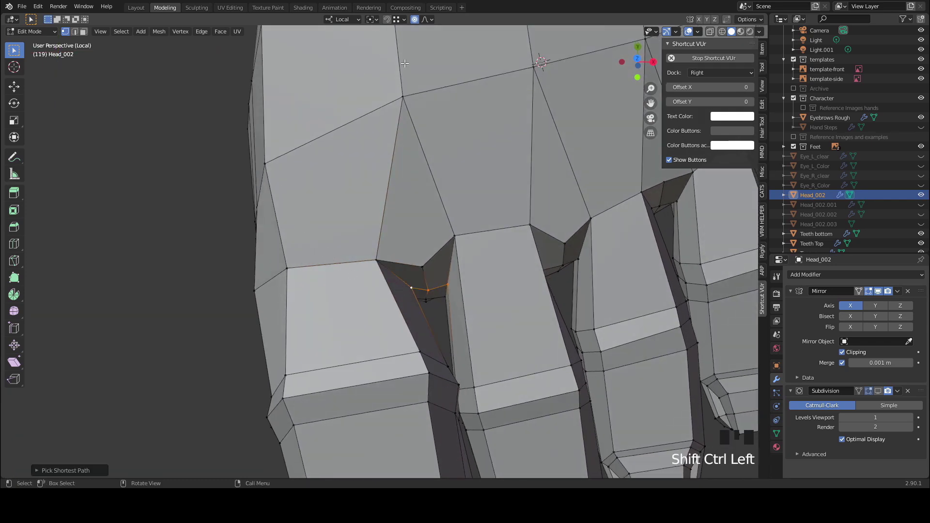
key(s)
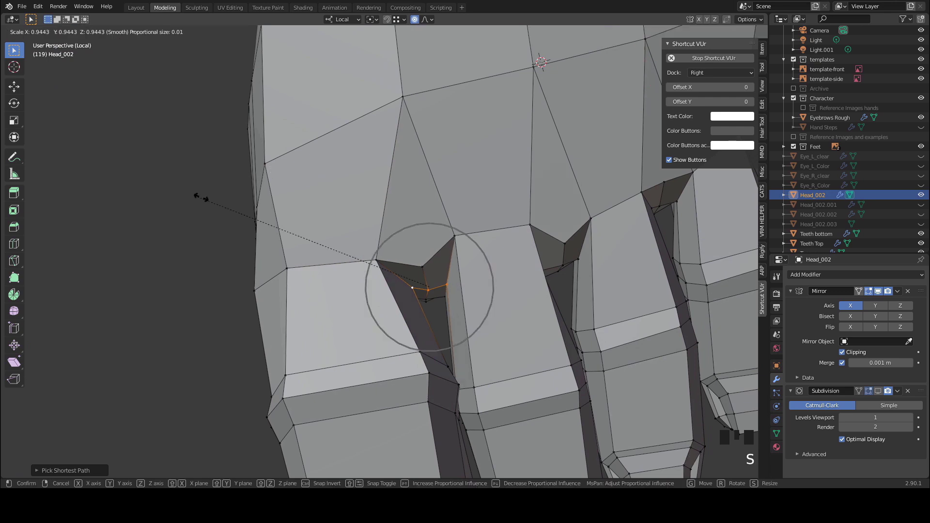
scroll(275, 224, down, 6)
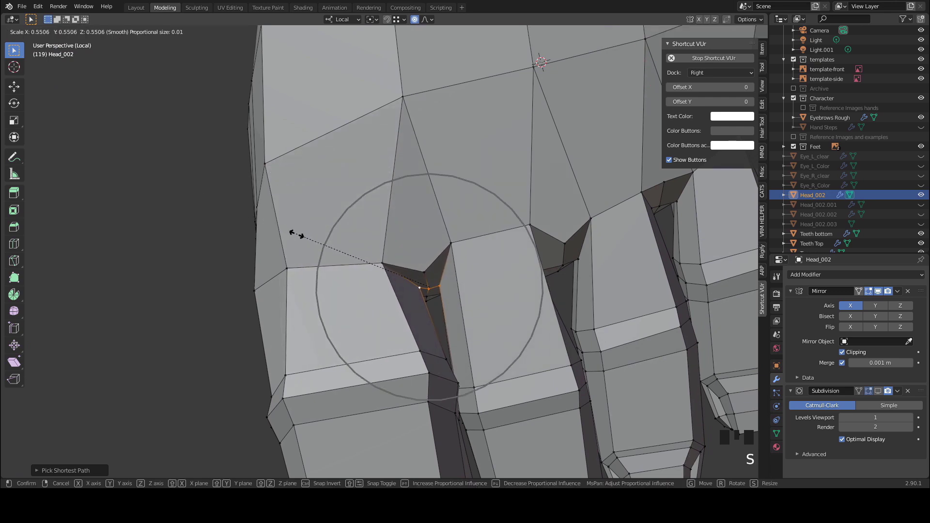
right_click(315, 237)
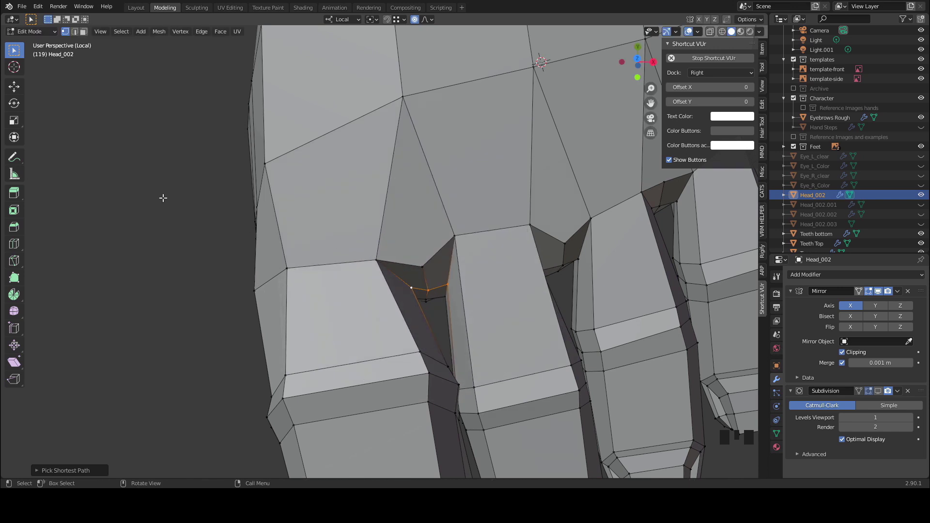
Step: Tighten the gap between the big toe and second toe with Shrink/Fatten and scaling, using proportional editing
key(alt+s)
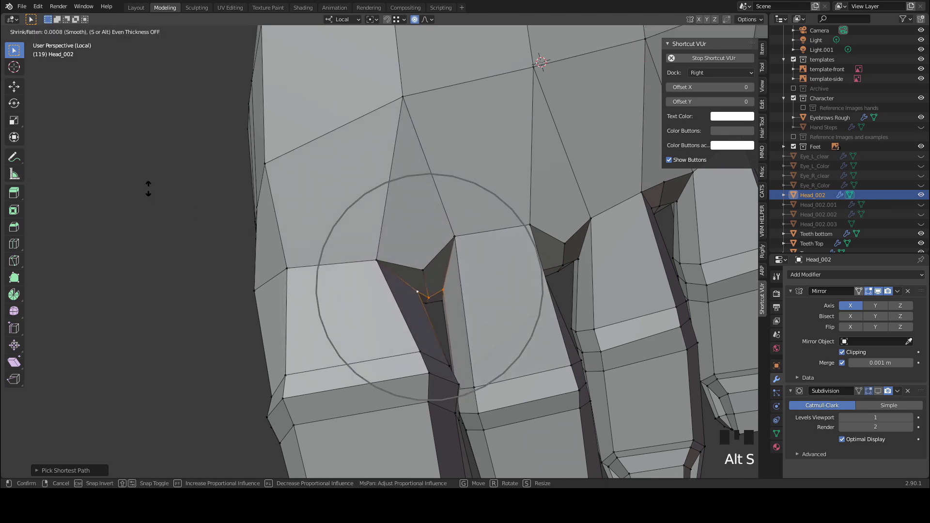
right_click(150, 190)
key(s)
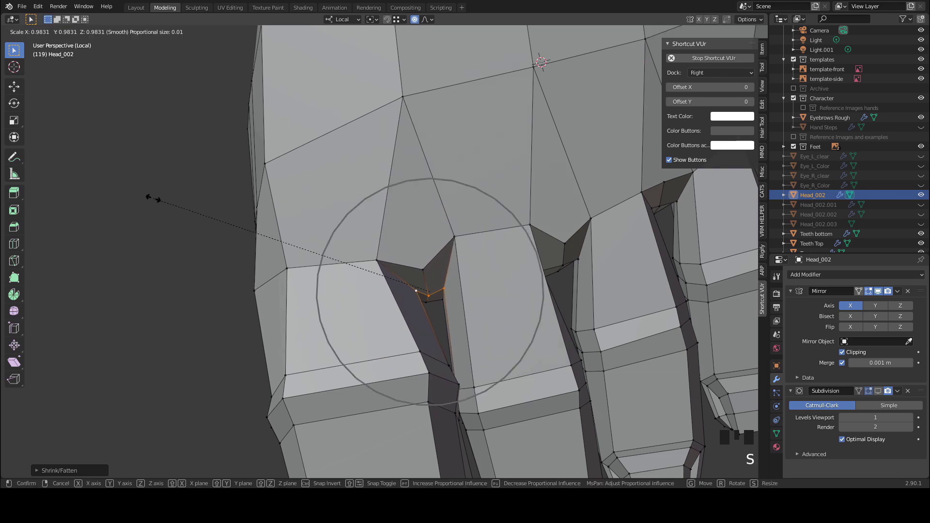
right_click(153, 199)
key(s)
right_click(258, 241)
Step: Select the vertex path between the second and third toes, then tighten it with scaling and Shrink/Fatten
middle_drag(258, 241, 410, 316)
click(410, 316)
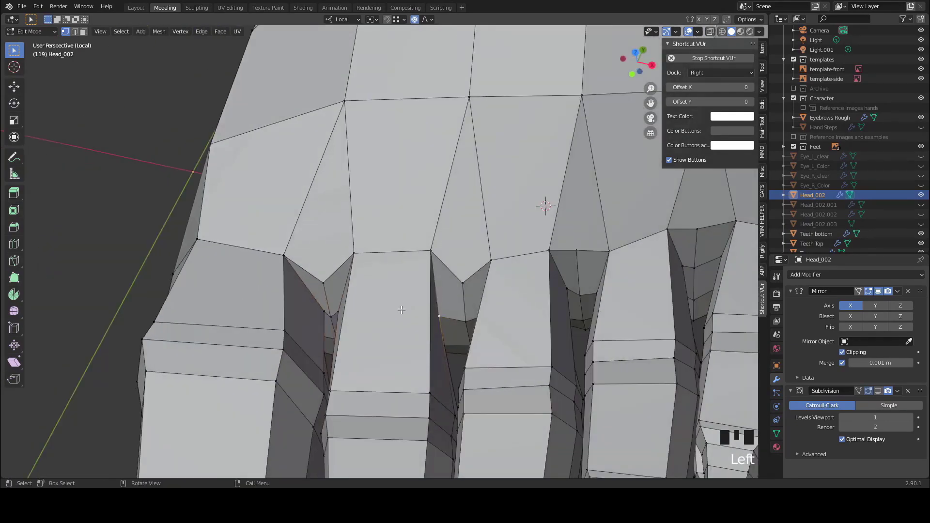
ctrl+shift+click(410, 316)
scroll(427, 164, down, 2)
key(s)
click(278, 201)
key(alt+s)
click(255, 178)
middle_drag(254, 178, 274, 203)
key(s)
click(339, 271)
Step: Select the vertex path between the third and fourth toes and adjust it with Shrink/Fatten
click(433, 263)
ctrl+click(458, 266)
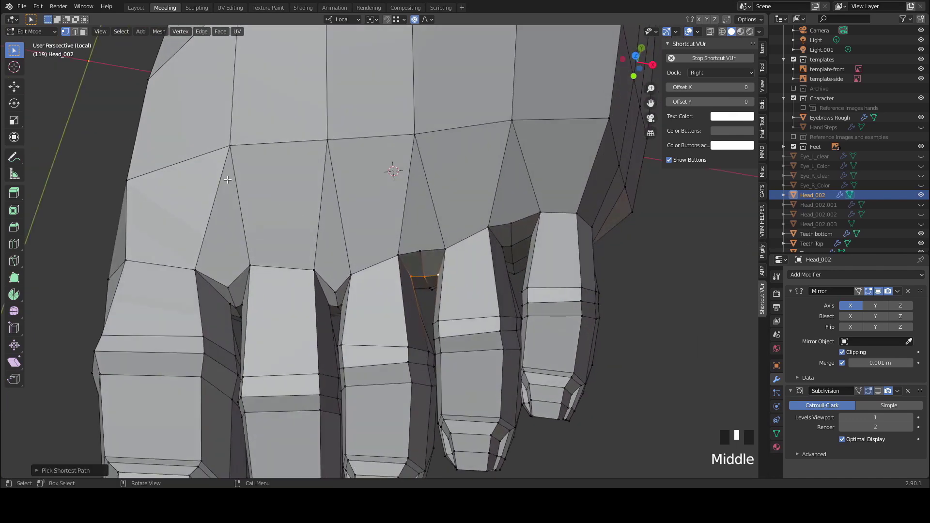
key(alt+s)
click(190, 158)
Step: Select the vertex path between the fourth and little toes and adjust it with Shrink/Fatten
middle_drag(477, 254, 513, 243)
ctrl+shift+click(513, 242)
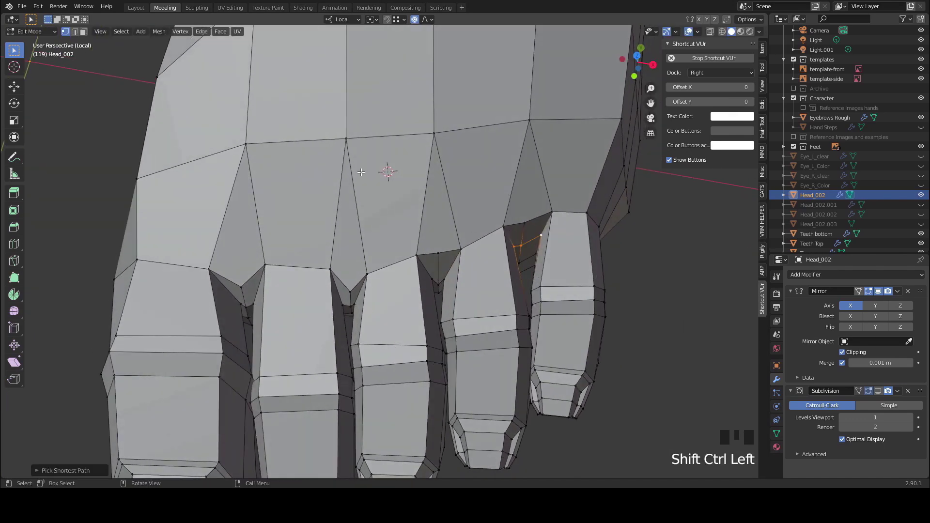
key(alt+s)
click(178, 121)
middle_drag(179, 120, 249, 264)
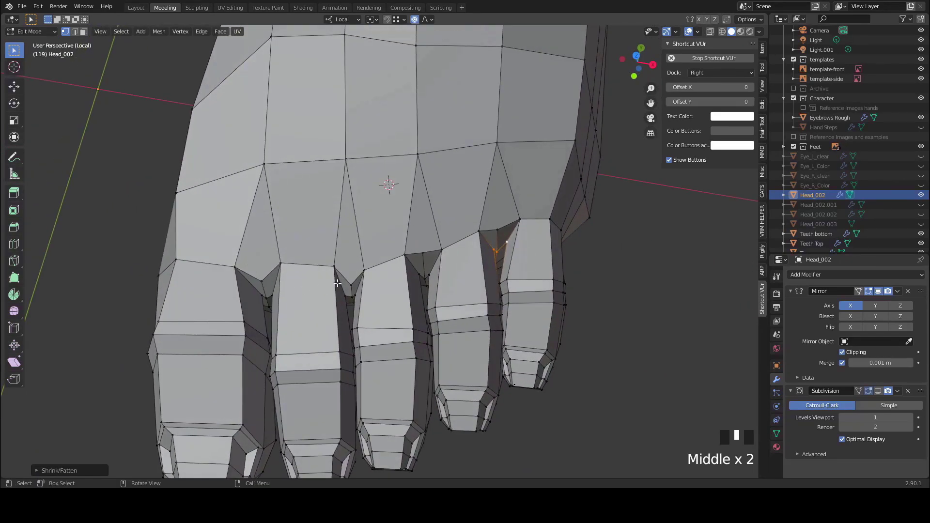
Step: Scale down the upper vertices of the gaps between the toes to bring the toe bases closer together
key(s)
ctrl+click(269, 213)
key(s)
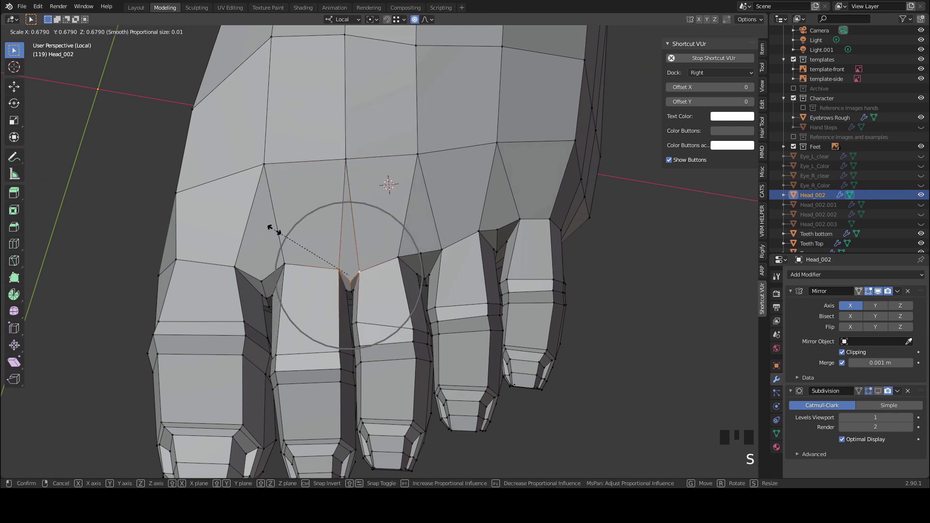
ctrl+shift+click(440, 250)
key(s)
click(533, 231)
Step: Leave Edit Mode, switch the body to Sculpt Mode and set the brush radius to 62 px
middle_drag(291, 272, 504, 320)
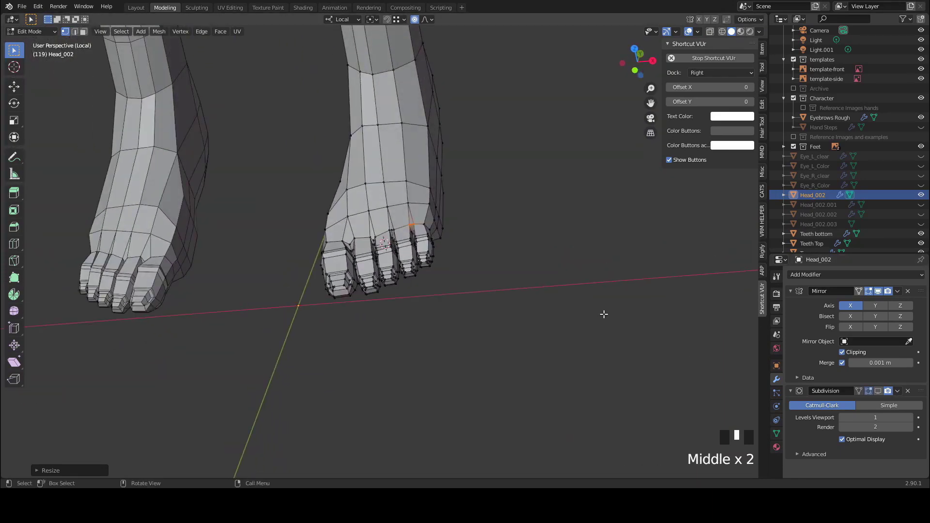
key(Tab)
click(31, 32)
click(35, 64)
middle_drag(488, 228, 218, 204)
key(s)
key(f)
click(229, 123)
mouse_move(407, 165)
middle_down()
mouse_move(337, 141)
mouse_move(333, 213)
middle_up()
Step: Smooth the foot's surface with several short sculpting strokes
shift+drag(502, 139, 485, 149)
mouse_move(484, 149)
middle_down()
mouse_move(481, 95)
mouse_move(436, 145)
middle_up()
shift+click(424, 228)
shift+click(426, 232)
shift+click(428, 234)
middle_drag(429, 234, 417, 271)
shift+drag(427, 267, 434, 247)
middle_drag(434, 245, 387, 260)
Step: Try reshaping the inner side of the heel and arch with short Elastic Deform strokes from several angles
mouse_move(315, 157)
shift+middle_down()
mouse_move(357, 266)
mouse_move(271, 332)
shift+middle_up()
middle_drag(415, 268, 383, 231)
drag(342, 231, 339, 223)
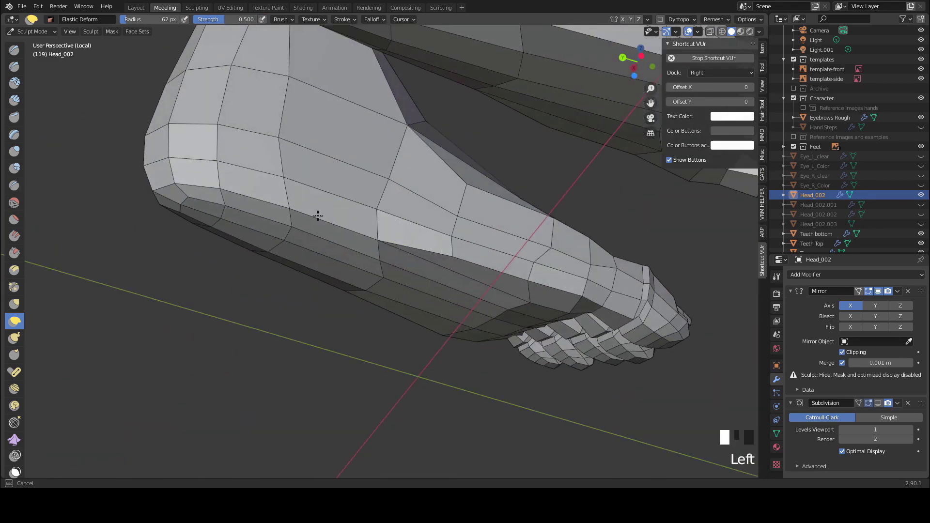
drag(345, 174, 343, 187)
drag(317, 223, 314, 233)
middle_drag(314, 232, 329, 286)
drag(347, 214, 349, 208)
middle_drag(359, 272, 378, 194)
drag(378, 193, 371, 199)
mouse_move(354, 206)
middle_down()
mouse_move(351, 217)
mouse_move(310, 216)
middle_up()
drag(310, 216, 308, 213)
drag(308, 213, 307, 214)
middle_drag(307, 214, 299, 241)
Step: Undo the last nine sculpting strokes on the foot
key(ctrl+z)
key(ctrl+z)
key(ctrl+z)
key(ctrl+z)
key(ctrl+z)
key(ctrl+z)
key(ctrl+z)
key(ctrl+z)
key(ctrl+z)
Step: Reshape the side and lower edge of the heel with short Elastic Deform strokes
drag(284, 200, 284, 196)
drag(244, 213, 241, 210)
drag(221, 228, 211, 199)
drag(252, 206, 248, 201)
middle_drag(339, 233, 290, 224)
drag(289, 215, 290, 213)
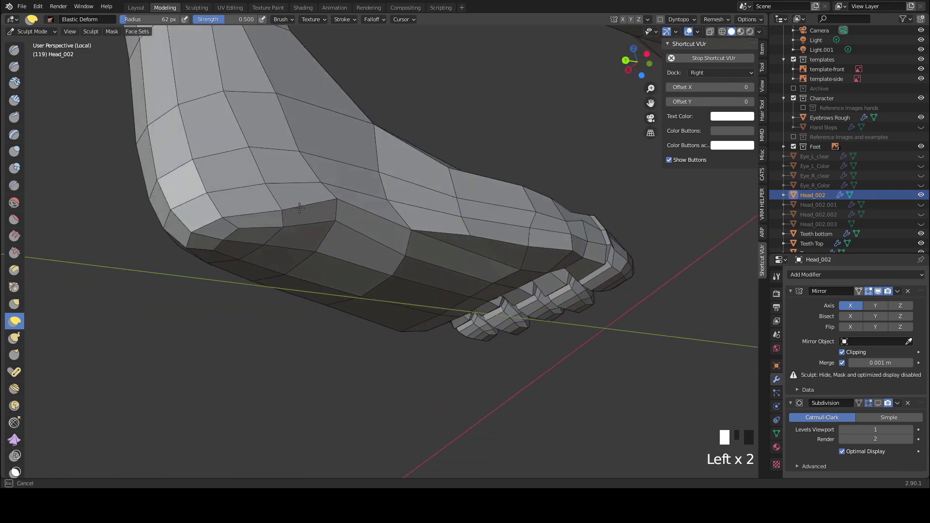
Step: Adjust the contour of the arch and sole with small Elastic Deform strokes from several angles
middle_drag(290, 214, 317, 196)
middle_drag(317, 196, 353, 189)
drag(353, 189, 355, 191)
middle_drag(355, 191, 407, 220)
drag(400, 232, 397, 231)
middle_drag(396, 230, 409, 208)
mouse_move(409, 208)
middle_down()
mouse_move(426, 192)
mouse_move(353, 218)
mouse_move(384, 202)
mouse_move(294, 205)
mouse_move(334, 194)
middle_up()
drag(343, 219, 345, 222)
drag(345, 223, 347, 227)
Step: Smooth a small area of the foot with two strokes, and nudge the surrounding surface with Elastic Deform
mouse_move(347, 227)
middle_down()
mouse_move(368, 271)
mouse_move(359, 233)
middle_up()
shift+drag(371, 198, 374, 208)
shift+drag(374, 200, 376, 210)
mouse_move(375, 213)
middle_down()
mouse_move(335, 242)
mouse_move(398, 232)
middle_up()
drag(400, 260, 405, 256)
drag(412, 232, 416, 230)
drag(420, 202, 414, 220)
mouse_move(319, 245)
middle_down()
mouse_move(286, 274)
mouse_move(349, 233)
mouse_move(411, 242)
middle_up()
drag(443, 277, 447, 275)
Step: Even out the ball of the foot behind the toes with smoothing and short Elastic Deform strokes
scroll(278, 194, down, 2)
mouse_move(436, 262)
middle_down()
mouse_move(278, 194)
mouse_move(400, 196)
mouse_move(407, 235)
middle_up()
scroll(415, 256, up, 1)
drag(399, 257, 396, 253)
middle_drag(397, 254, 407, 274)
mouse_move(407, 274)
middle_down()
mouse_move(412, 237)
mouse_move(433, 262)
mouse_move(431, 242)
middle_up()
mouse_move(431, 242)
middle_down()
mouse_move(388, 213)
mouse_move(359, 228)
middle_up()
scroll(290, 228, up, 2)
shift+drag(261, 225, 239, 232)
shift+drag(239, 231, 266, 222)
middle_drag(246, 224, 278, 193)
drag(283, 178, 286, 174)
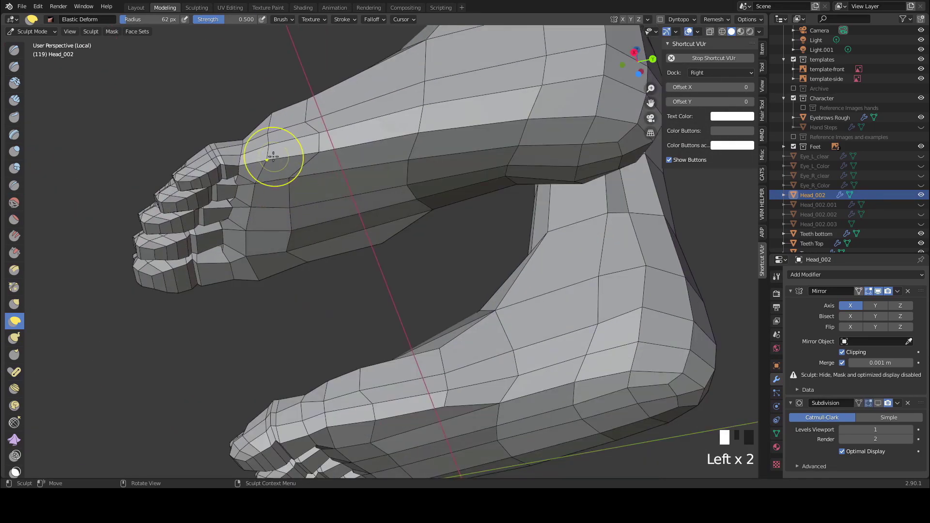
Step: Refine the foot's surface with light smoothing and slight Elastic Deform adjustments from several angles
middle_drag(287, 175, 373, 157)
shift+drag(383, 155, 395, 152)
middle_drag(394, 152, 411, 194)
middle_drag(412, 194, 442, 246)
shift+drag(420, 160, 420, 162)
mouse_move(421, 161)
middle_down()
mouse_move(448, 146)
mouse_move(453, 167)
middle_up()
drag(439, 216, 439, 206)
middle_drag(417, 213, 475, 213)
middle_drag(349, 244, 297, 278)
drag(296, 278, 298, 280)
Step: Smooth uneven areas of the foot with a series of short strokes from different angles
middle_drag(359, 277, 333, 275)
shift+click(332, 275)
shift+drag(332, 276, 335, 286)
middle_drag(336, 303, 354, 276)
shift+drag(354, 277, 347, 293)
middle_drag(347, 310, 351, 271)
shift+drag(352, 278, 357, 291)
middle_drag(479, 361, 441, 348)
shift+drag(441, 349, 451, 363)
shift+drag(447, 368, 407, 356)
middle_drag(407, 357, 343, 268)
Step: Fine-tune the foot's overall silhouette with tiny Elastic Deform strokes while checking it from all around
drag(356, 176, 359, 178)
middle_drag(457, 252, 374, 266)
drag(397, 269, 400, 272)
mouse_move(400, 272)
middle_down()
mouse_move(456, 259)
mouse_move(409, 275)
middle_up()
drag(409, 275, 408, 274)
middle_drag(383, 271, 436, 269)
drag(340, 263, 338, 262)
middle_drag(388, 264, 342, 267)
drag(411, 268, 412, 264)
scroll(349, 244, down, 1)
mouse_move(344, 244)
middle_down()
mouse_move(392, 264)
mouse_move(411, 249)
mouse_move(358, 228)
middle_up()
drag(358, 227, 357, 226)
mouse_move(358, 225)
middle_down()
mouse_move(301, 291)
mouse_move(349, 214)
mouse_move(397, 255)
middle_up()
drag(400, 257, 402, 259)
mouse_move(402, 259)
middle_down()
mouse_move(391, 239)
mouse_move(253, 297)
middle_up()
Step: Try reshaping the front of the foot with longer Elastic Deform strokes, and undo them
drag(254, 297, 308, 266)
mouse_move(308, 266)
middle_down()
mouse_move(385, 230)
mouse_move(272, 289)
mouse_move(384, 357)
mouse_move(368, 335)
middle_up()
scroll(384, 230, up, 2)
mouse_move(442, 256)
mouse_down()
mouse_move(446, 319)
mouse_move(461, 347)
mouse_move(436, 322)
mouse_move(387, 336)
mouse_move(411, 280)
mouse_up()
key(ctrl+z)
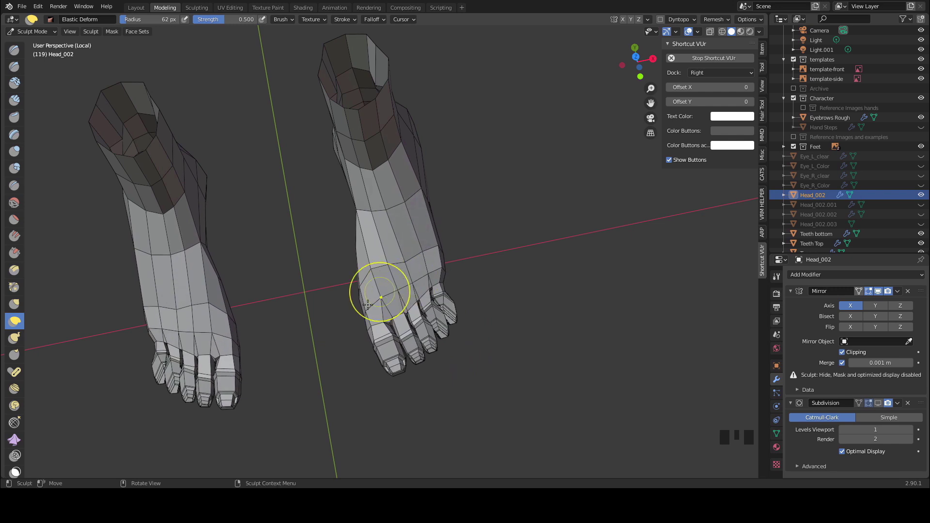
key(ctrl+z)
Step: Reveal the hidden parts of the body mesh and set the brush radius to 88 px
key(alt+h)
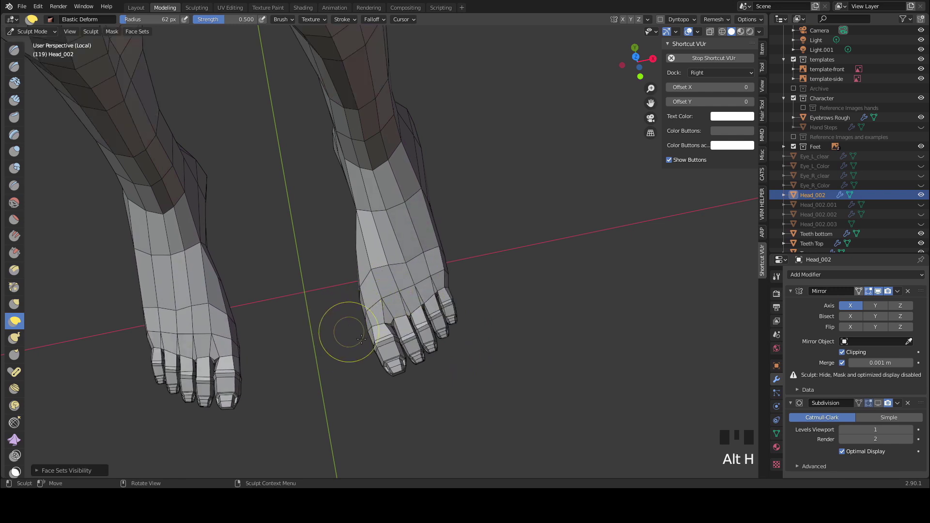
scroll(465, 334, up, 2)
click(462, 331)
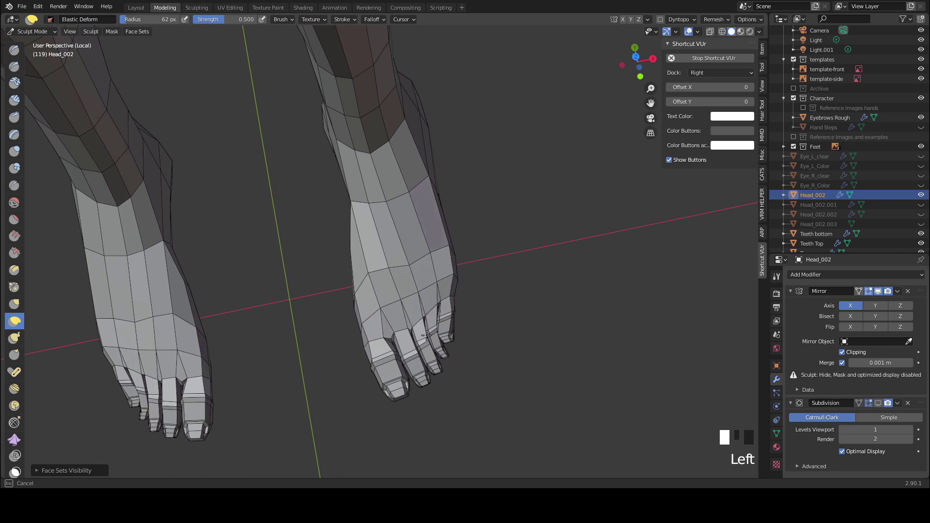
key(ctrl+z)
key(f)
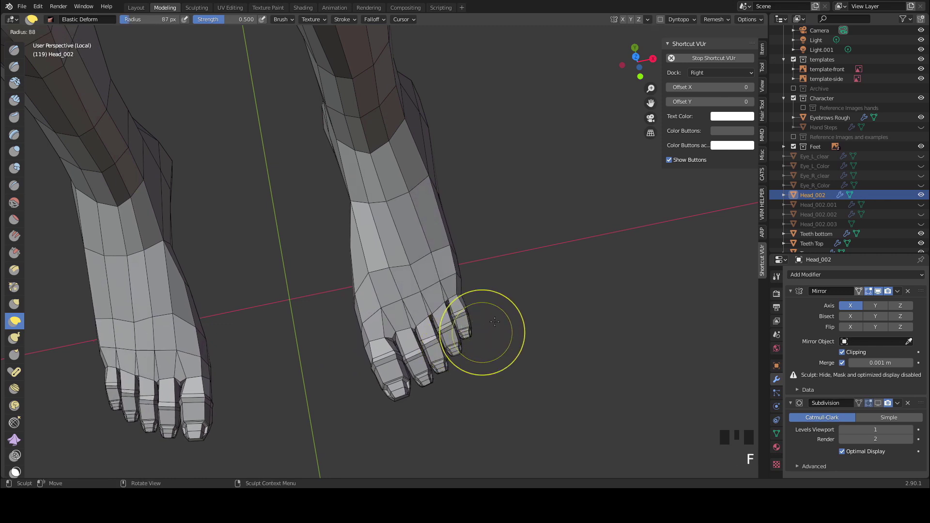
click(467, 337)
Step: Pull the small outer toes inward with short Elastic Deform strokes, and touch up the foot from another angle
click(466, 338)
click(465, 338)
click(463, 339)
click(461, 340)
click(460, 340)
scroll(460, 340, up, 3)
click(473, 330)
click(470, 336)
mouse_move(470, 336)
middle_down()
mouse_move(467, 291)
mouse_move(432, 300)
mouse_move(330, 252)
mouse_move(396, 338)
mouse_move(473, 249)
mouse_move(429, 211)
middle_up()
scroll(321, 245, up, 3)
scroll(332, 253, down, 3)
middle_drag(332, 253, 341, 310)
click(339, 264)
scroll(341, 310, up, 2)
Step: Hide the wireframe and turn on the Subdivision modifier's viewport display
middle_drag(333, 233, 489, 252)
key(shift+z)
click(581, 297)
scroll(357, 370, up, 2)
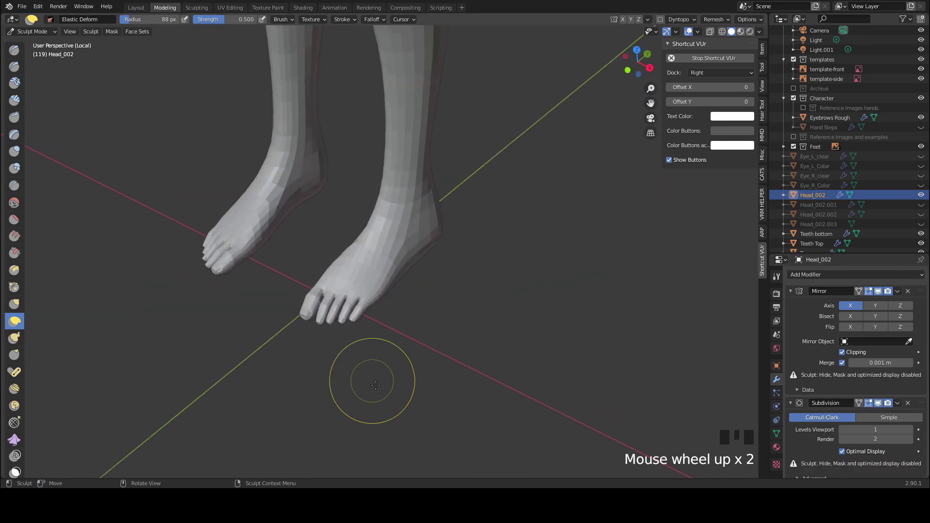
scroll(357, 374, down, 2)
Step: Switch the body to Object Mode and examine the smoothed legs and feet
click(30, 31)
click(29, 42)
middle_drag(187, 150, 207, 223)
scroll(208, 238, down, 4)
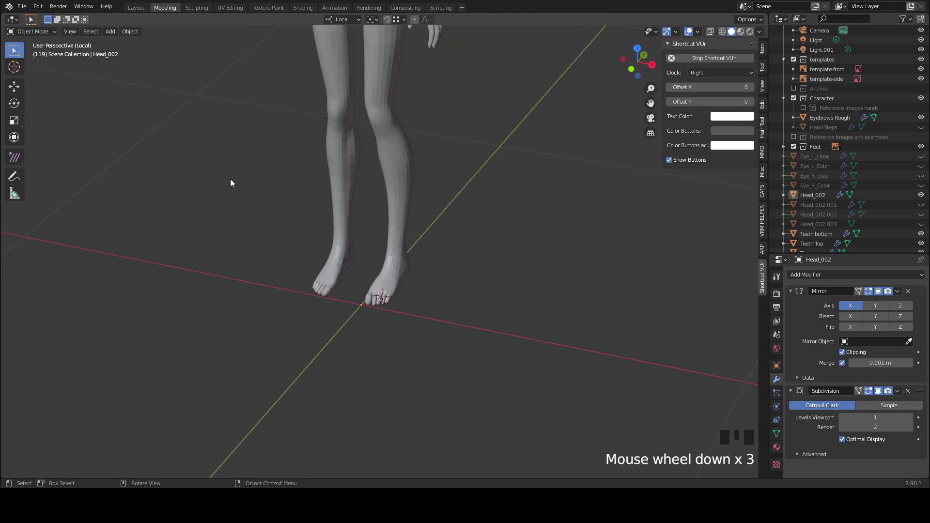
shift+middle_drag(249, 160, 274, 289)
scroll(263, 266, up, 1)
scroll(266, 287, up, 1)
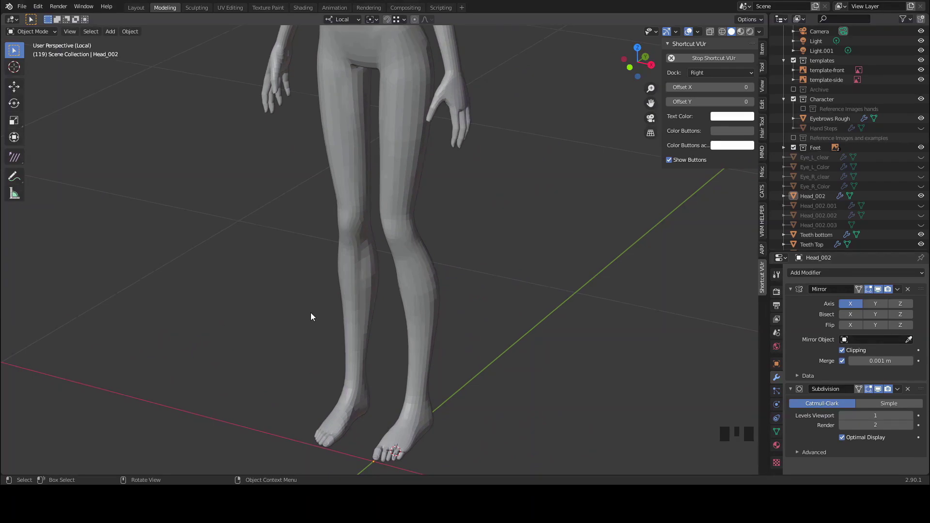
middle_drag(311, 316, 281, 282)
scroll(295, 308, up, 2)
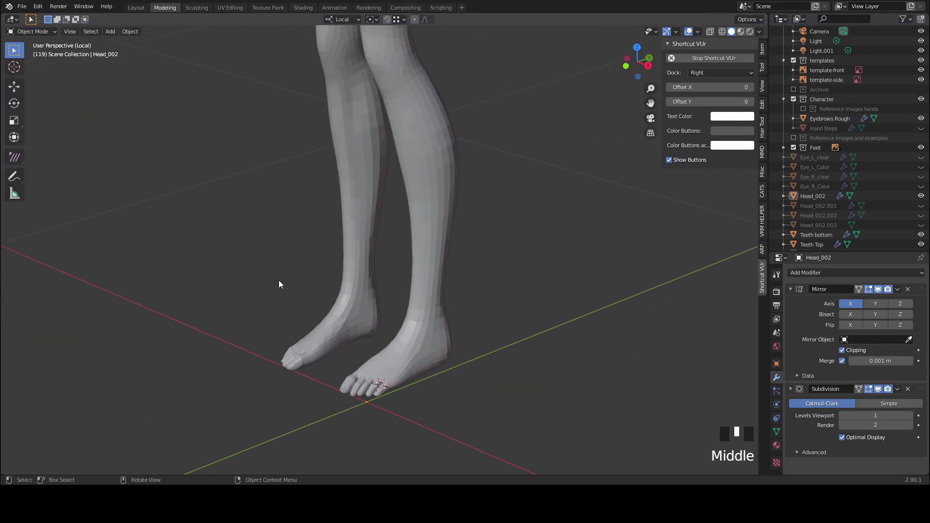
Step: Exit local view and turn off the body's Subdivision modifier in the viewport
key(slash)
scroll(334, 323, down, 3)
middle_drag(342, 330, 307, 264)
click(474, 226)
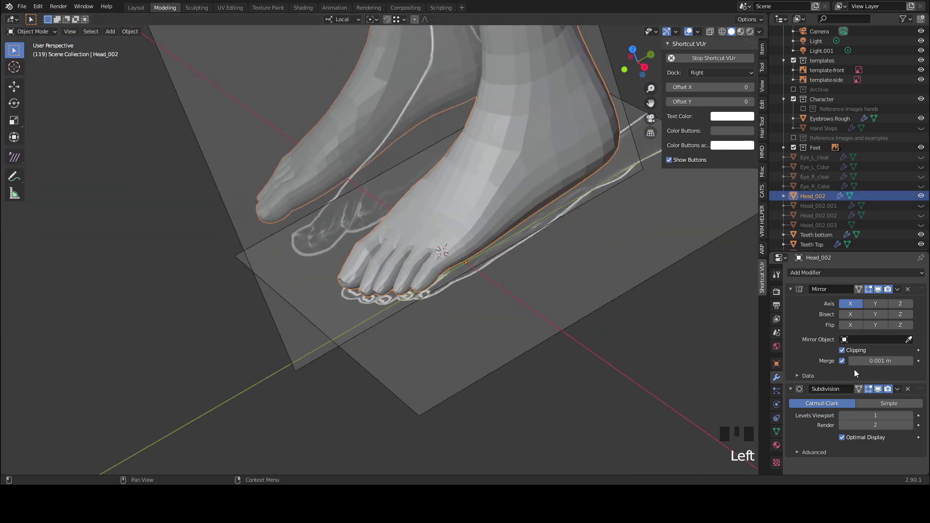
click(878, 389)
middle_drag(367, 339, 359, 287)
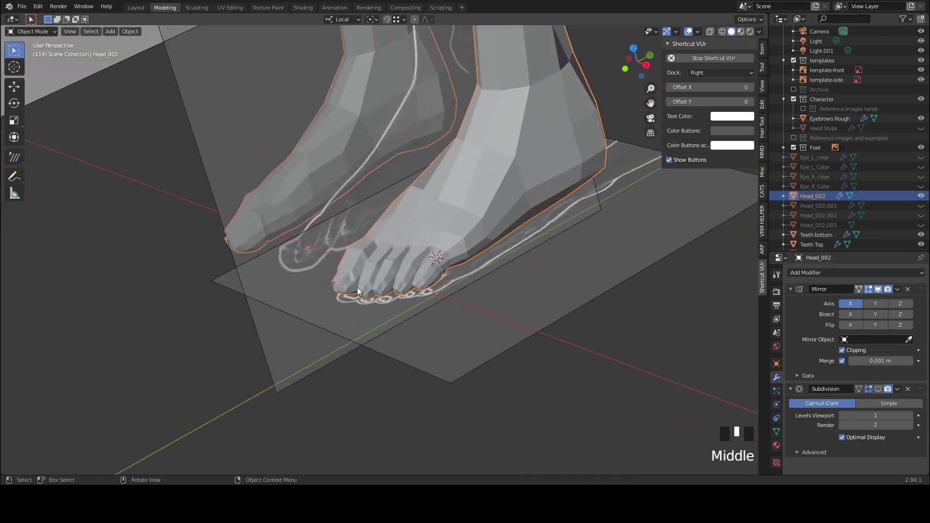
middle_drag(440, 307, 500, 289)
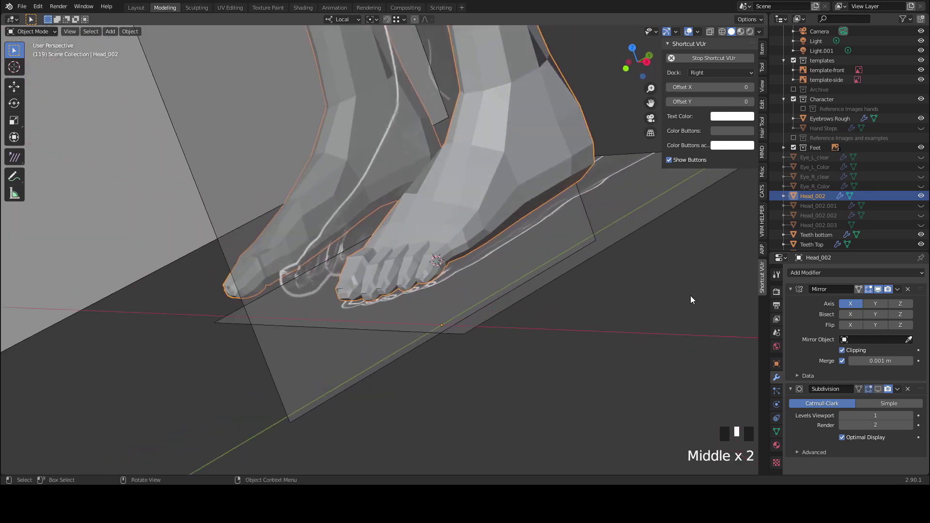
Step: Compare the foot with the side reference in right orthographic view using X-ray, and show the wireframe
click(646, 62)
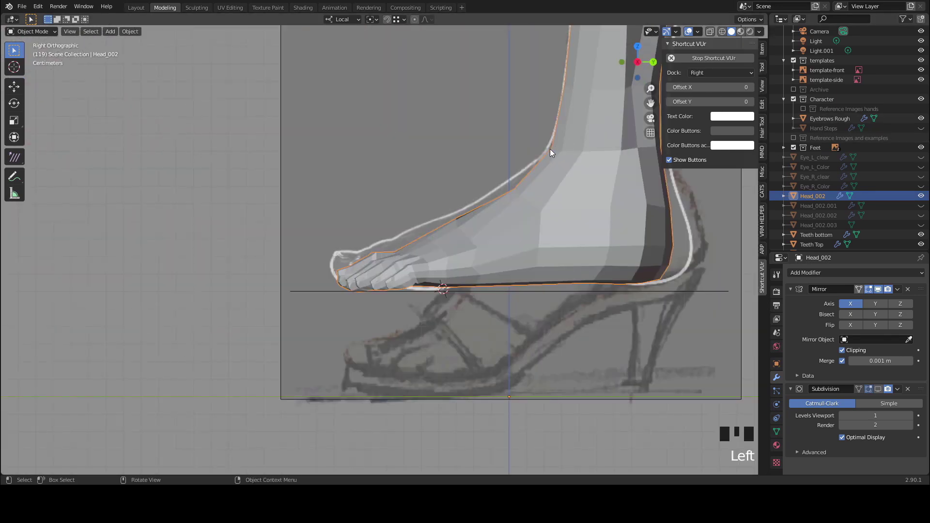
key(alt+z)
shift+middle_drag(569, 237, 417, 307)
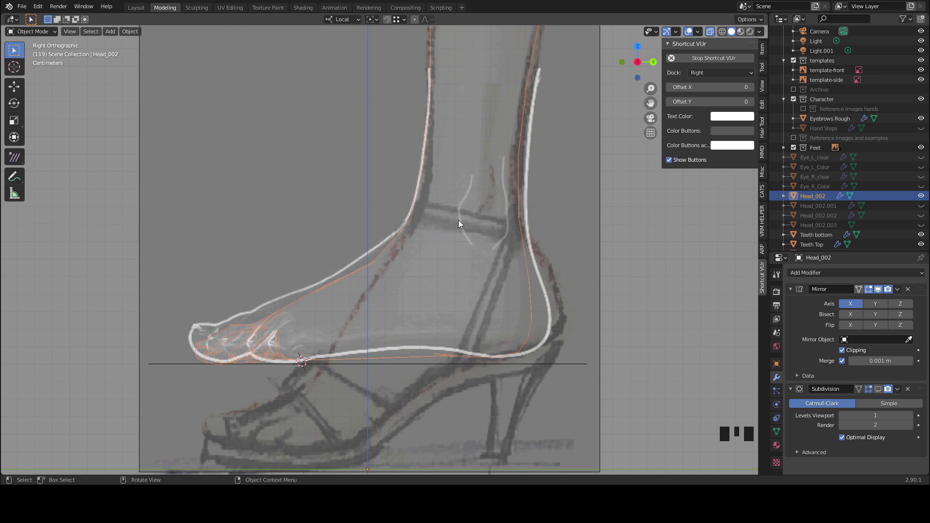
key(shift+z)
key(alt+z)
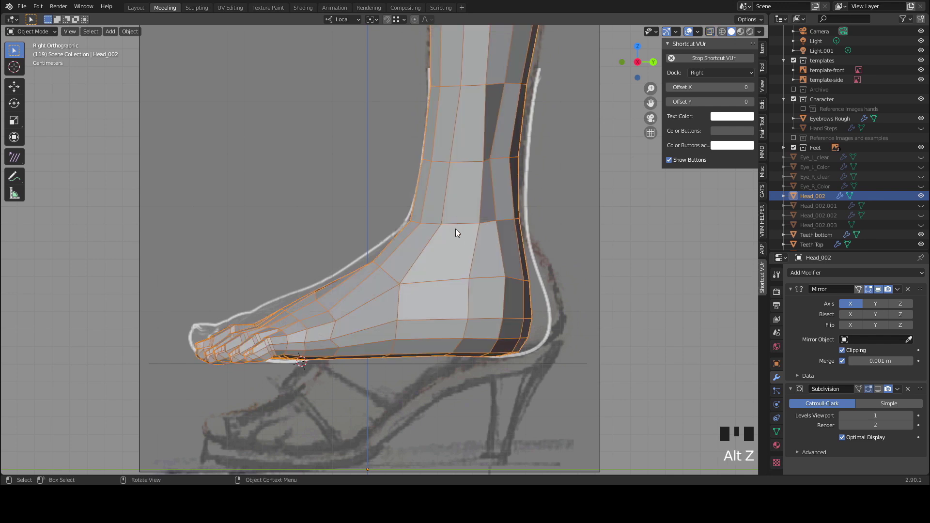
Step: Enter Edit Mode on the body and add an edge loop around the lower leg just above the ankle
key(Tab)
key(2)
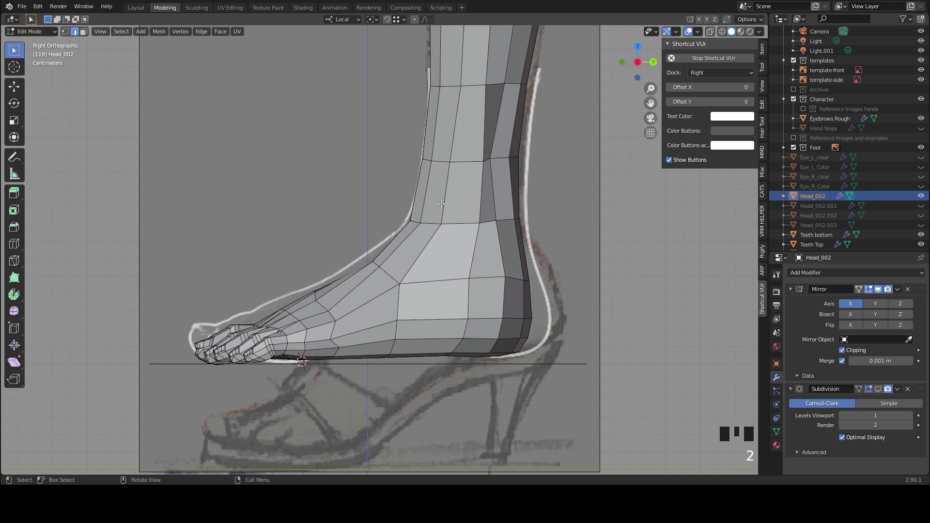
key(shift+z)
key(alt+z)
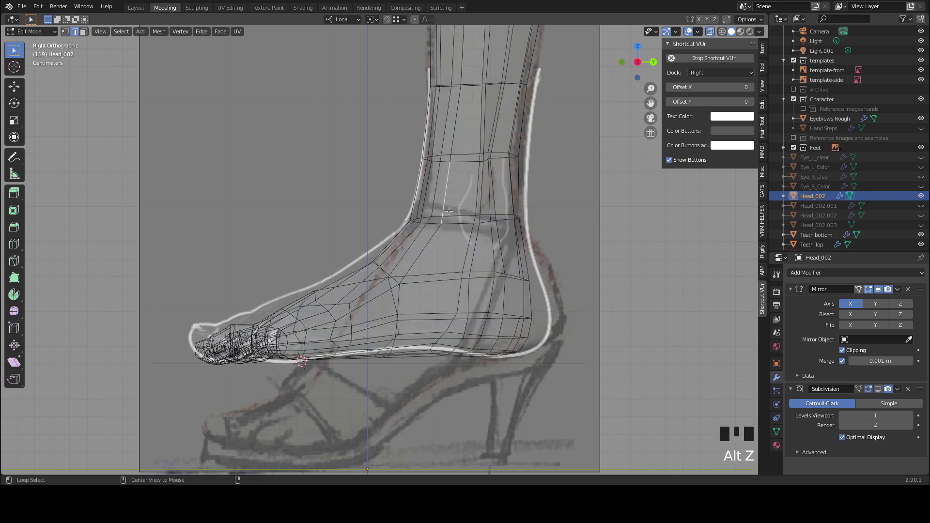
key(alt+z)
key(ctrl+r)
click(444, 204)
click(441, 201)
Step: Add another edge loop around the ankle just below, and move its vertex near the instep back toward the heel
key(ctrl+r)
click(430, 243)
click(415, 256)
key(1)
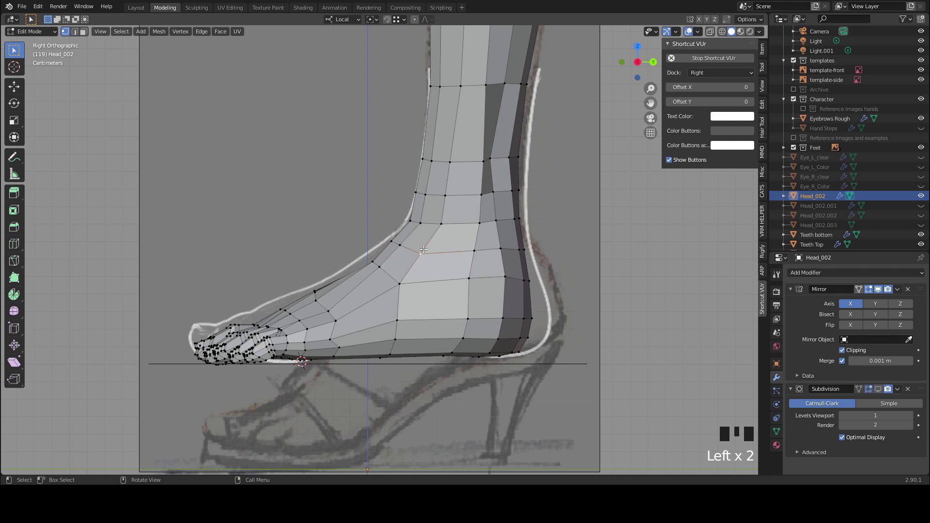
key(g)
click(438, 242)
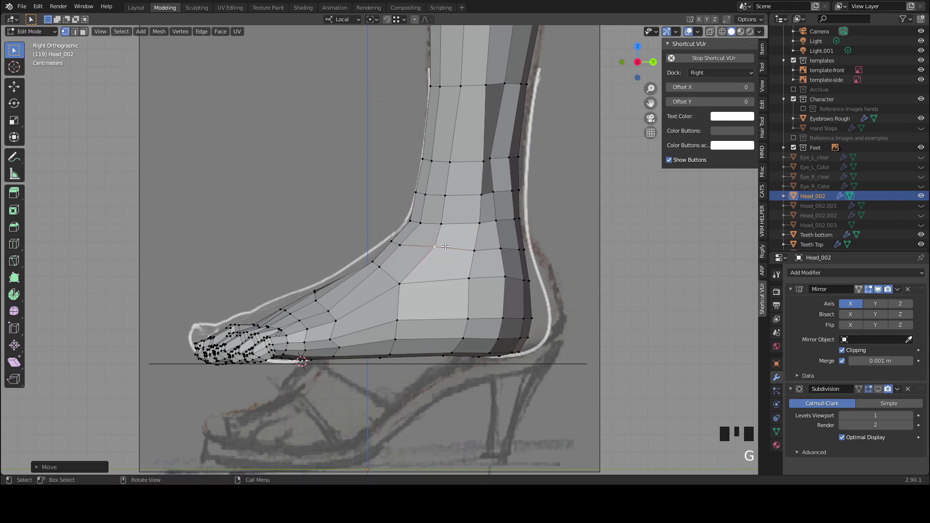
Step: Move the vertices at and below the outer ankle bone, spreading the middle pair to shape the two side faces
click(472, 250)
key(g)
click(457, 236)
click(443, 223)
key(g)
click(438, 221)
click(479, 222)
key(g)
click(483, 221)
Step: Adjust the two side vertices on the edge loop just above the outer ankle bone
click(480, 197)
key(g)
click(469, 196)
click(447, 196)
key(g)
click(456, 212)
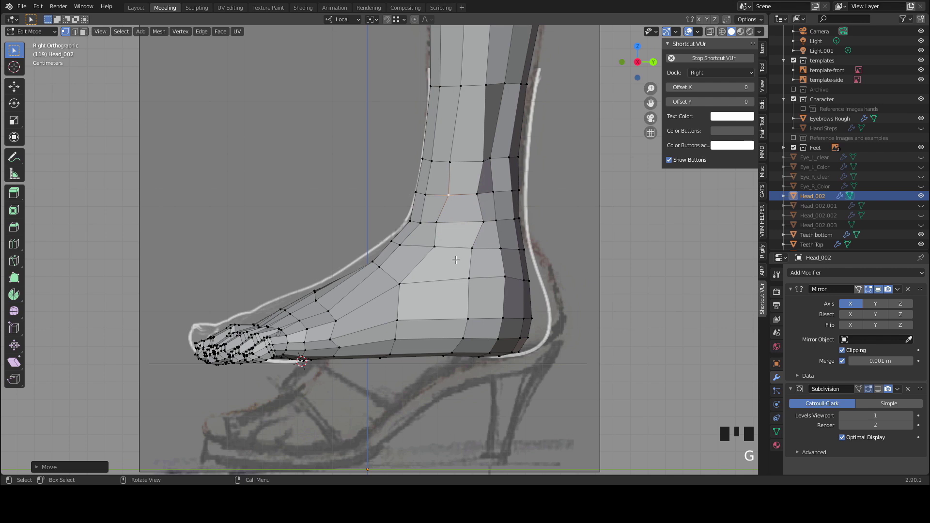
key(Tab)
key(3)
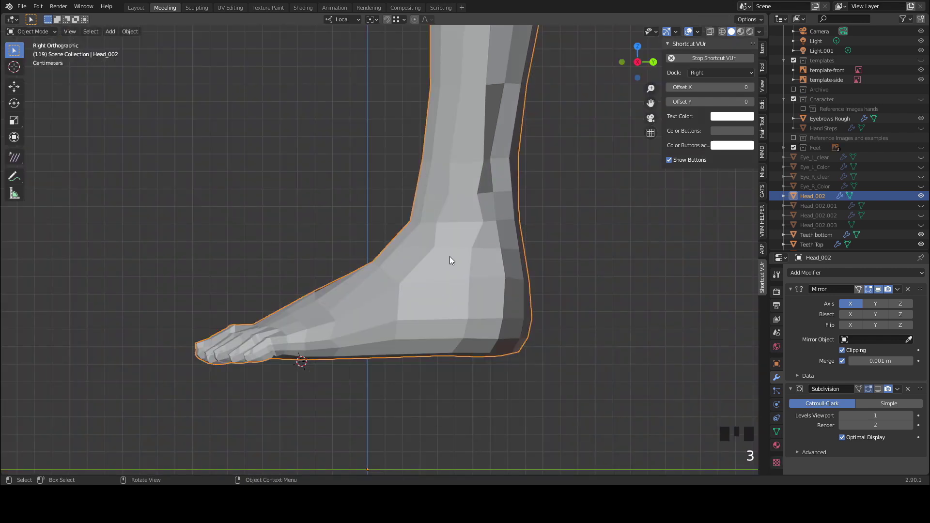
key(ctrl+z)
key(ctrl+z)
key(ctrl+z)
Step: Inset the two stacked faces at the outer ankle bone and push them slightly outward with Shrink/Fatten
key(3)
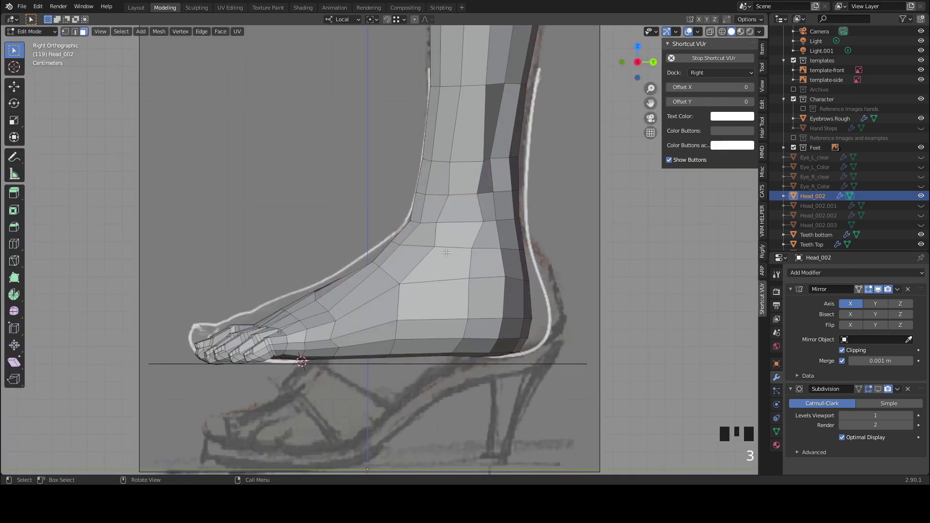
click(458, 217)
shift+click(458, 235)
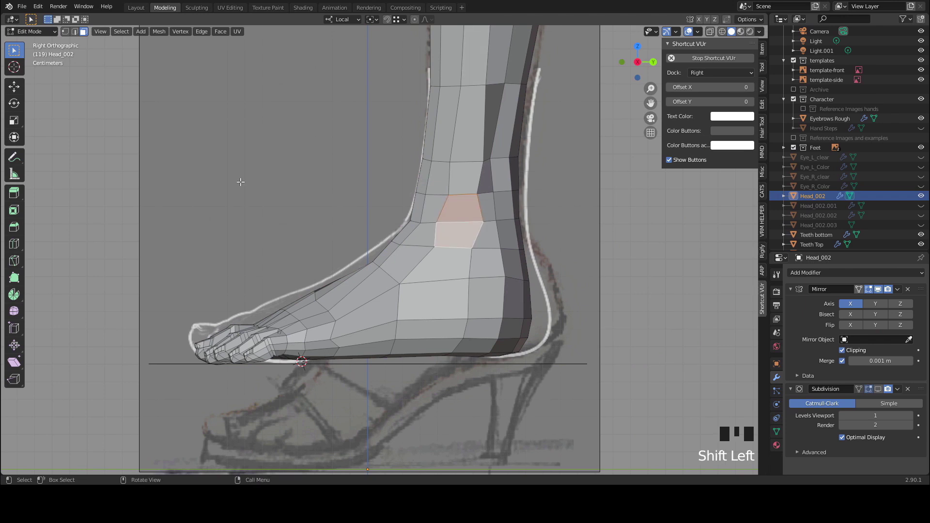
key(i)
click(194, 159)
middle_drag(194, 159, 260, 185)
key(alt+s)
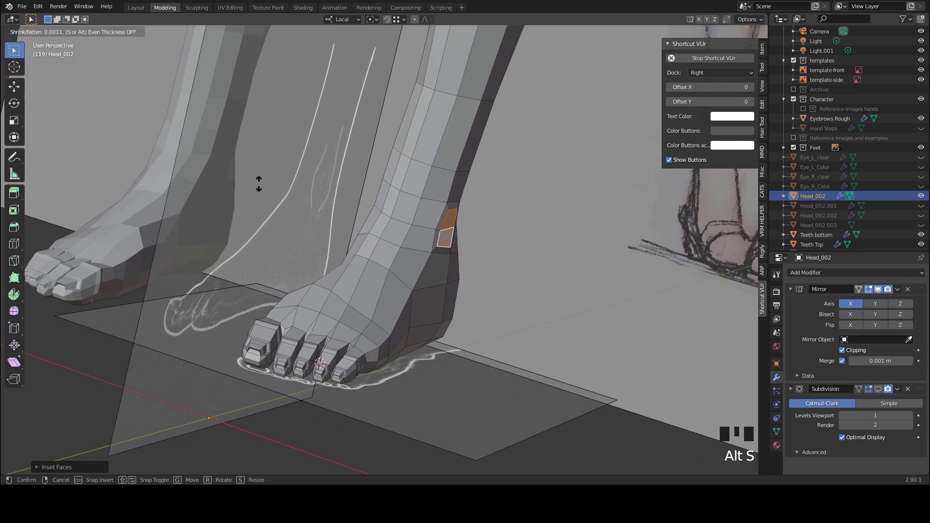
click(259, 185)
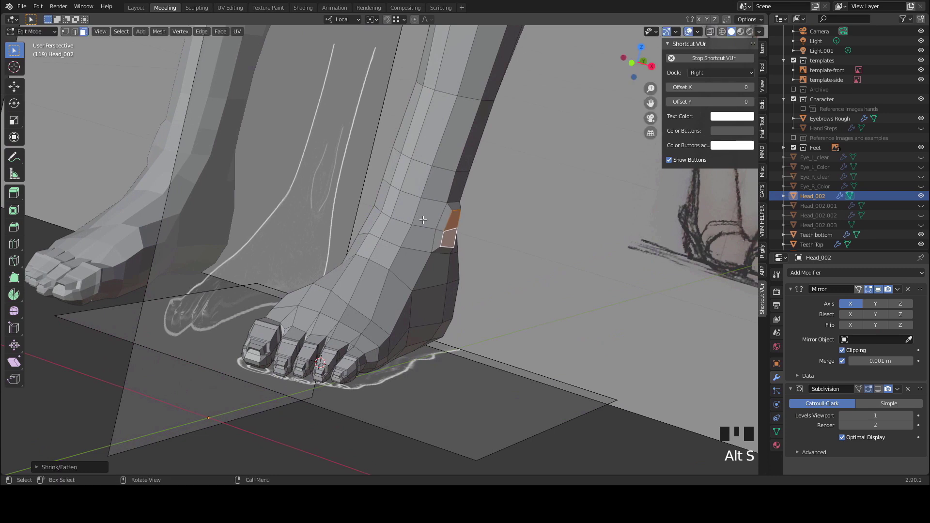
Step: Pull the upper and lower edges of the outer ankle inset inward with Shrink/Fatten by about 0.0023
key(2)
click(452, 213)
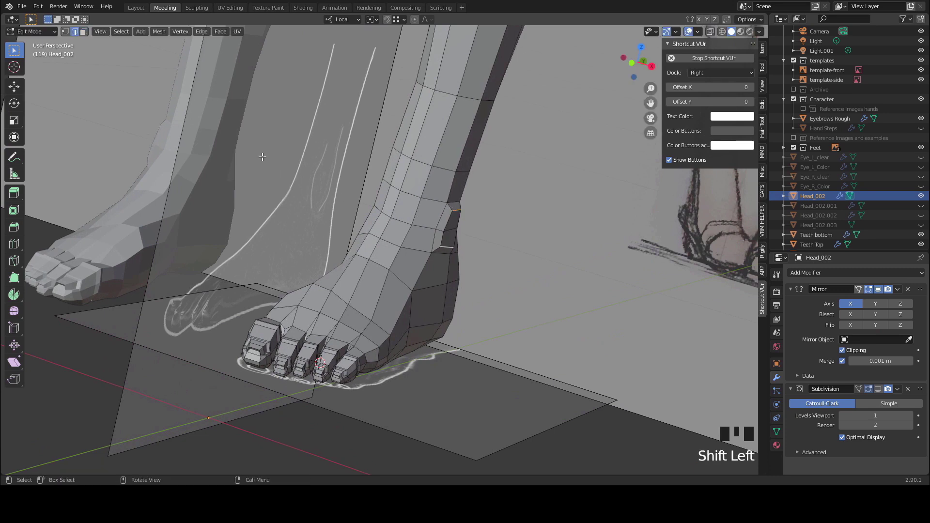
key(alt+s)
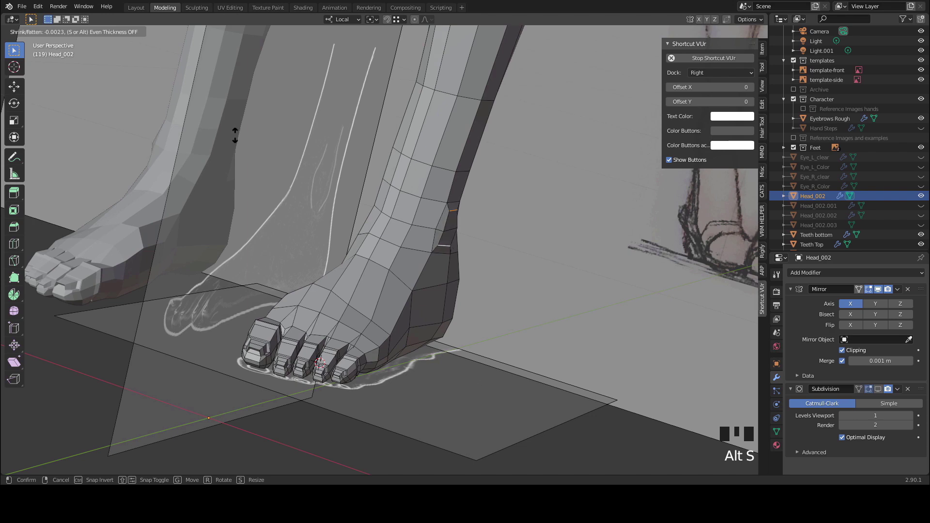
click(234, 134)
Step: Select the two stacked faces on the inner ankle and move them slightly upward along the local Z axis
mouse_move(234, 135)
middle_down()
mouse_move(286, 242)
mouse_move(395, 274)
mouse_move(349, 257)
middle_up()
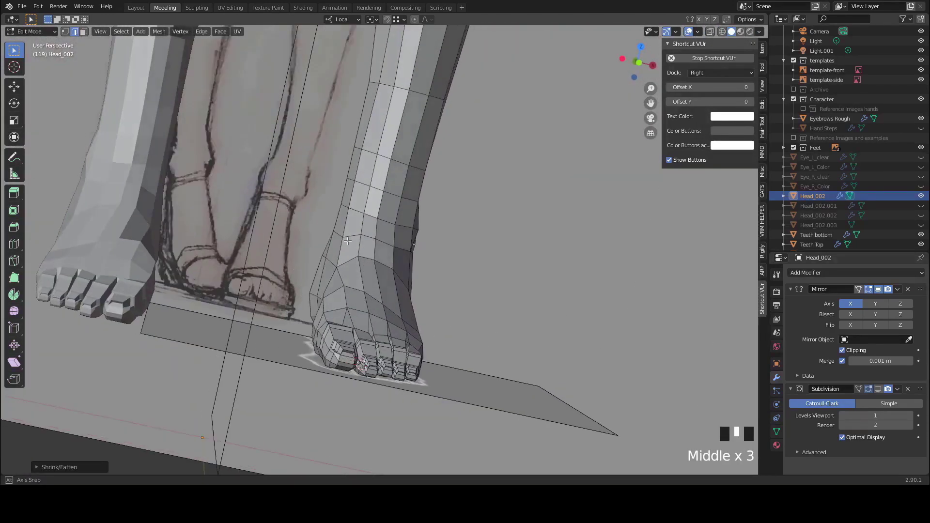
scroll(298, 228, down, 2)
mouse_move(298, 229)
middle_down()
mouse_move(237, 257)
mouse_move(255, 250)
middle_up()
middle_drag(301, 191, 295, 185)
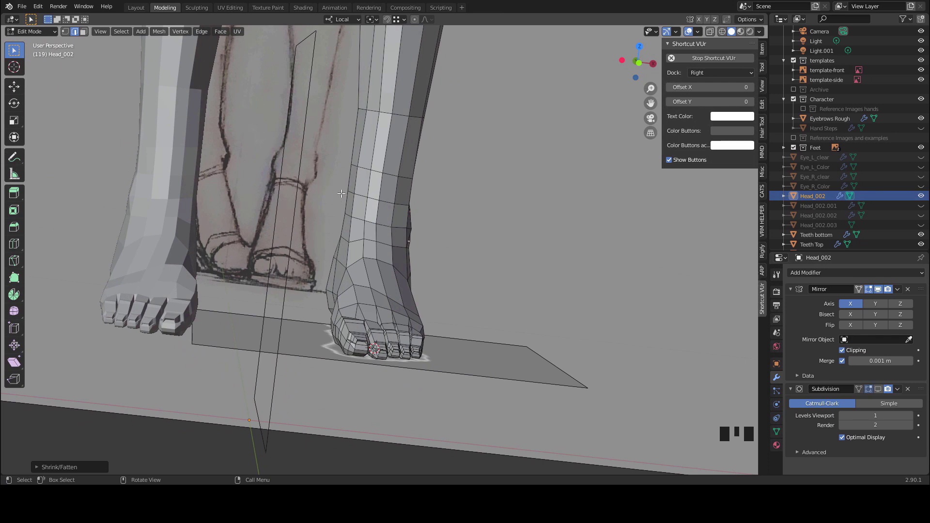
middle_drag(449, 270, 330, 200)
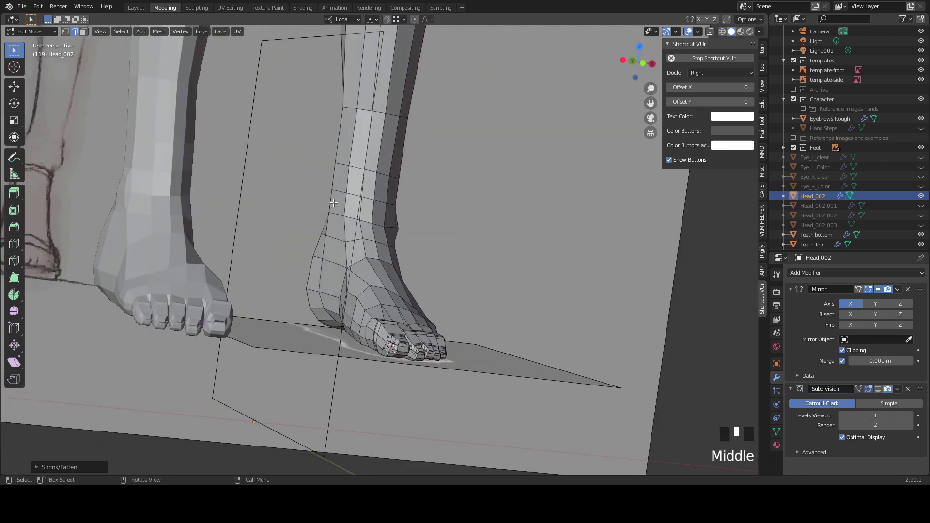
key(3)
click(336, 206)
click(337, 213)
middle_drag(338, 225, 315, 234)
shift+click(338, 209)
key(g)
key(z)
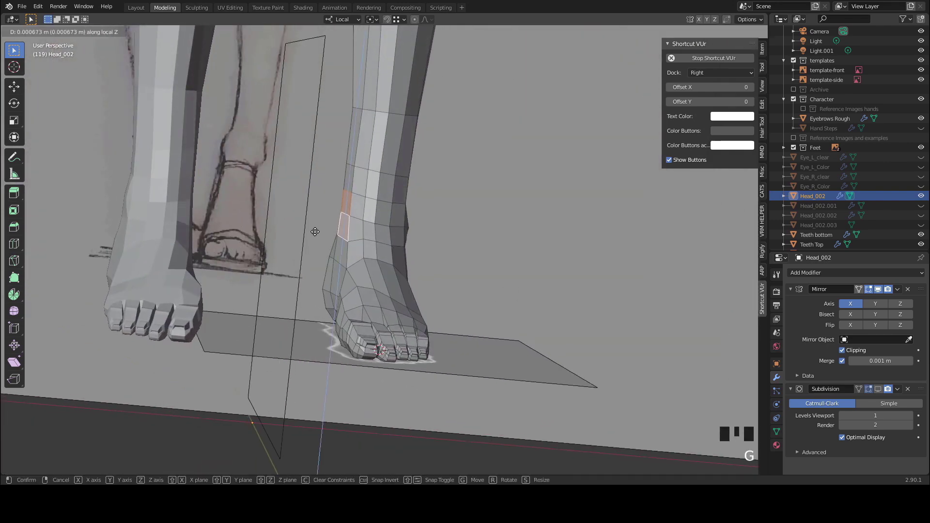
click(314, 230)
Step: Slide the front vertex below the inner ankle bone back along its edge toward the heel
mouse_move(321, 241)
middle_down()
mouse_move(313, 226)
mouse_move(392, 247)
mouse_move(321, 234)
middle_up()
scroll(310, 232, up, 2)
key(1)
scroll(393, 247, up, 2)
click(320, 236)
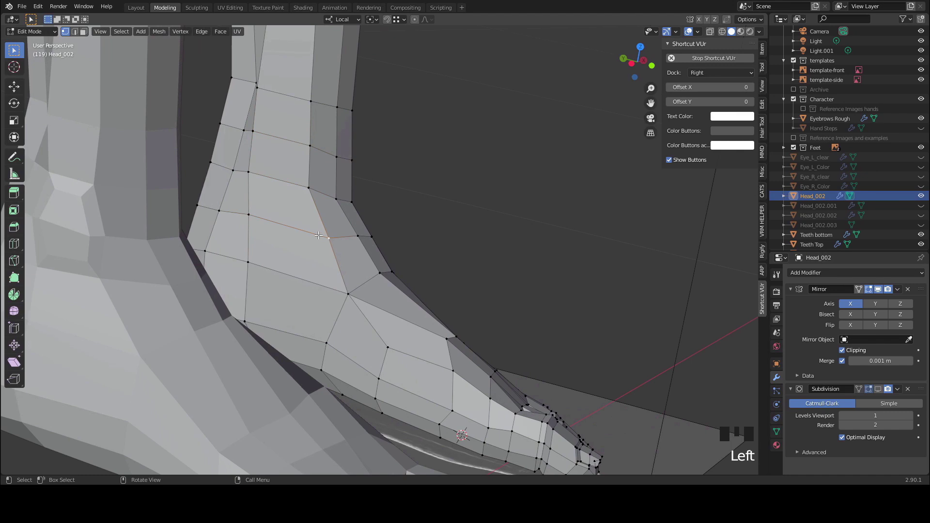
key(g)
key(g)
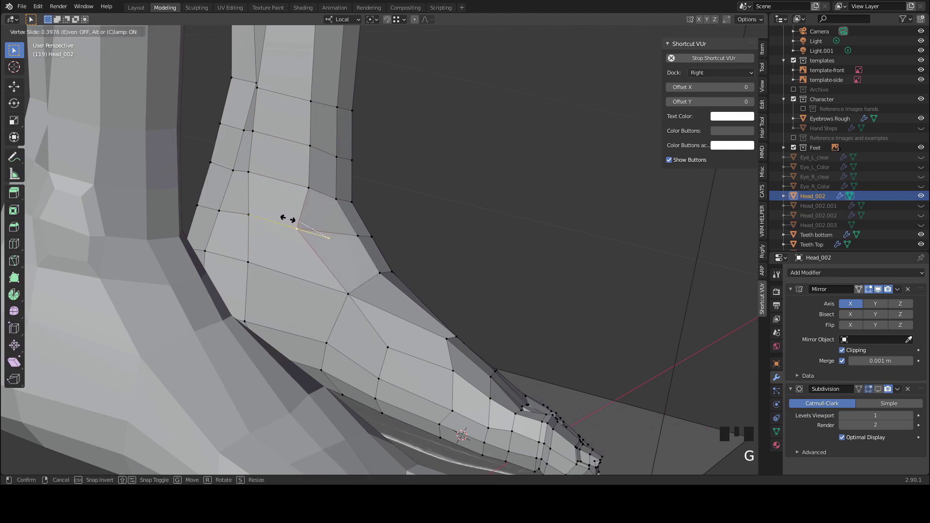
click(287, 219)
Step: Slide the rear and front vertices of the loop above the inner ankle bone slightly toward each other
click(252, 131)
key(g)
key(g)
click(261, 136)
click(309, 144)
key(g)
key(g)
click(300, 141)
Step: Slide the two vertices of the next loop up the inner lower leg along their edges
scroll(300, 141, down, 2)
middle_drag(301, 141, 303, 141)
click(300, 139)
key(g)
key(g)
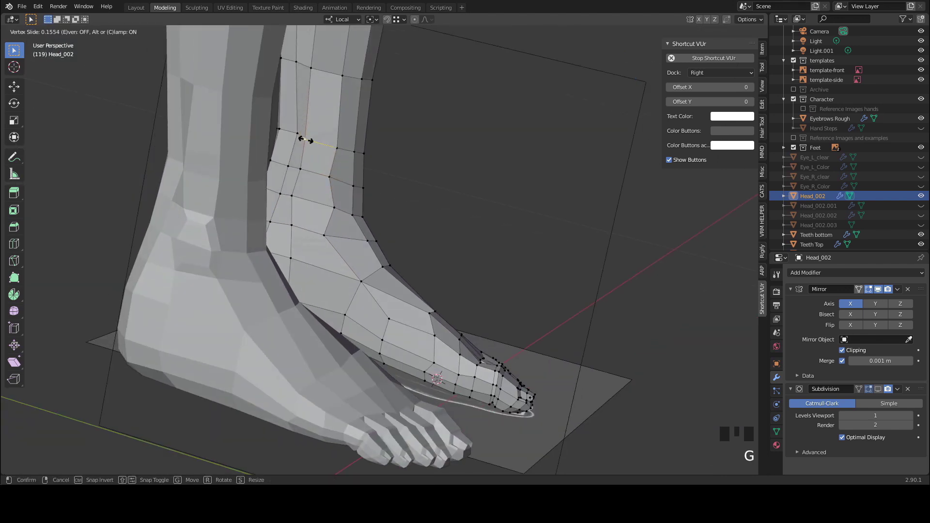
click(305, 140)
click(329, 145)
key(g)
key(g)
click(346, 168)
Step: Slide two more vertices on the inner lower leg along their edges to even out the faces above the ankle
middle_drag(346, 168, 266, 291)
click(390, 138)
key(g)
key(g)
click(395, 136)
click(412, 119)
key(g)
key(g)
click(411, 120)
Step: Inset the two stacked faces at the inner ankle bone and adjust their height with Shrink/Fatten
middle_drag(411, 120, 420, 249)
key(3)
shift+click(319, 203)
shift+click(324, 175)
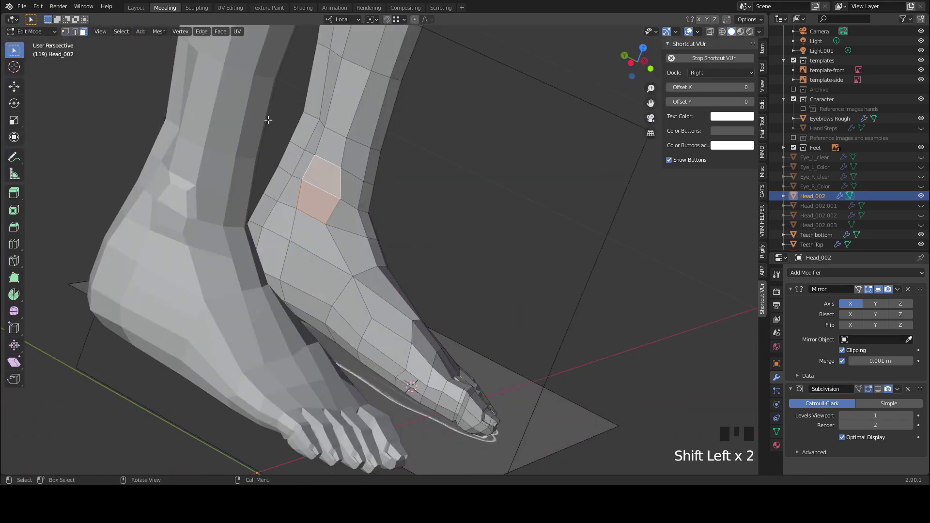
key(i)
click(270, 127)
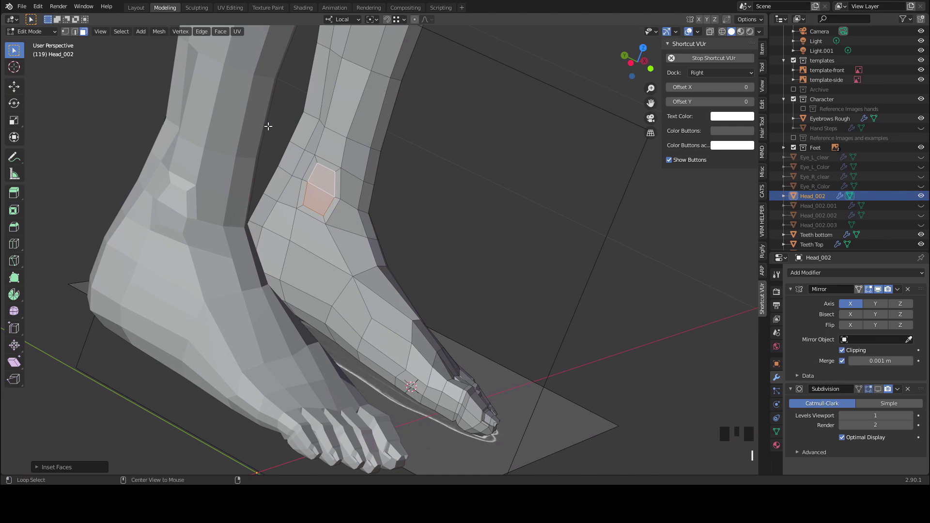
key(alt+s)
click(266, 124)
Step: Pull the upper and lower edges of the inner ankle inset inward with Shrink/Fatten by about 0.0028
middle_drag(266, 124, 213, 108)
scroll(213, 108, up, 2)
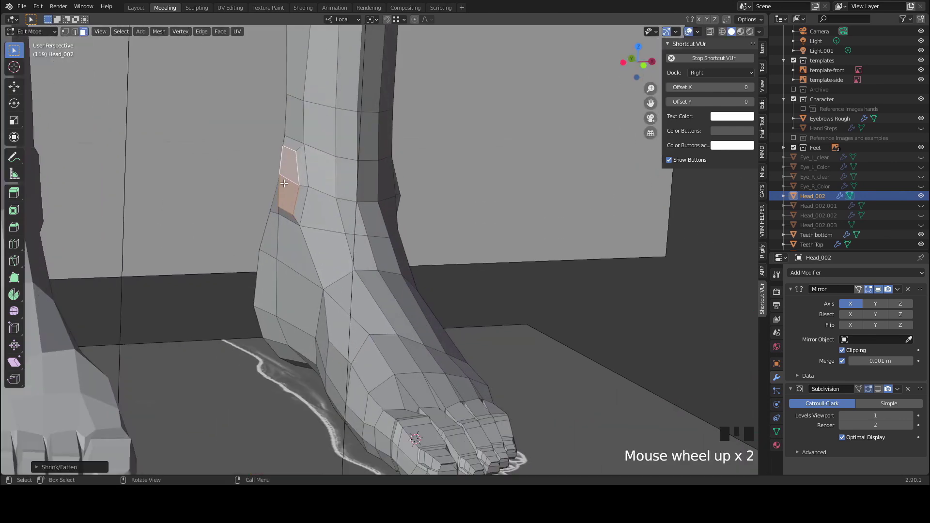
key(2)
click(287, 152)
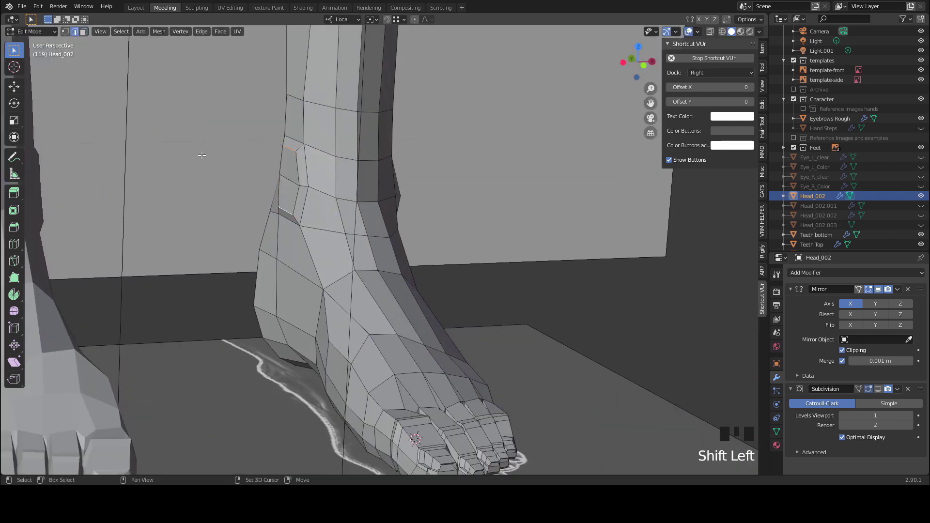
key(alt+s)
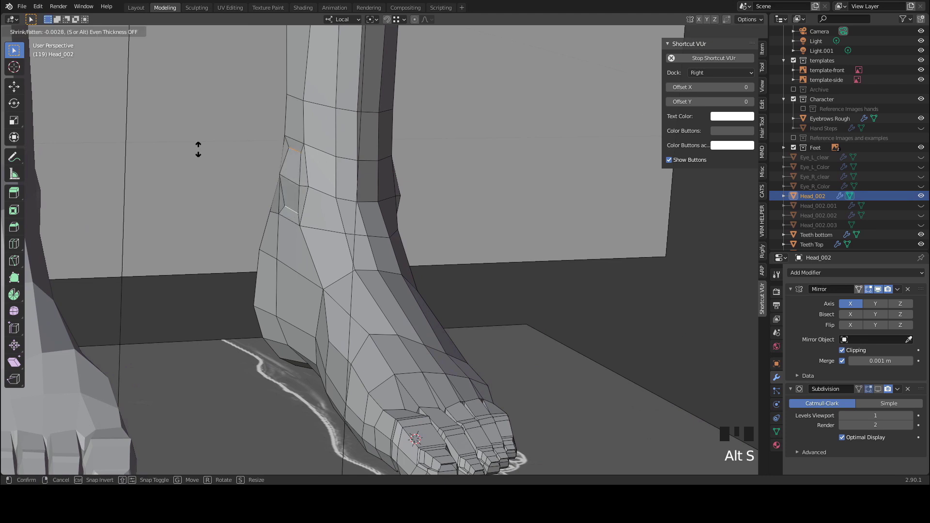
click(196, 148)
Step: Adjust the middle edges of the inner and outer ankle bumps with Shrink/Fatten, pushing the outer one out about 0.0016
click(287, 183)
key(alt+s)
click(227, 171)
middle_drag(346, 216, 289, 214)
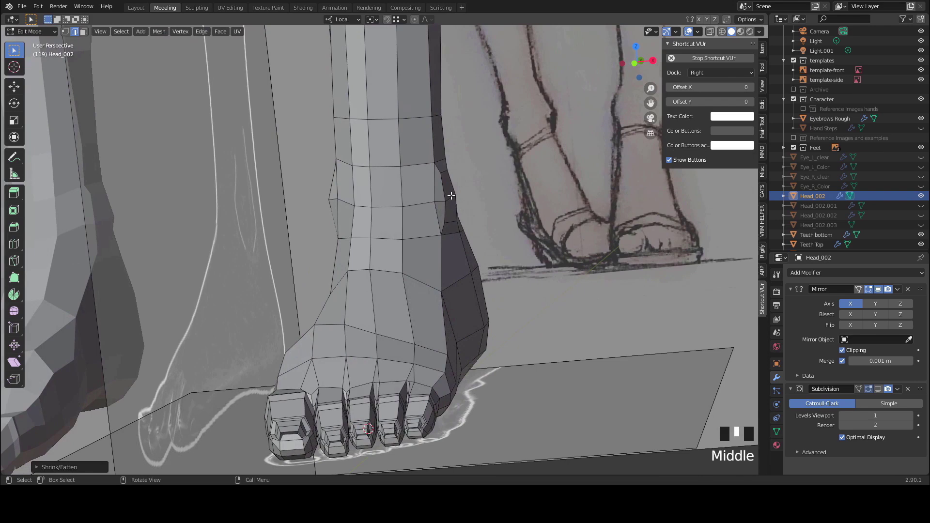
click(455, 198)
key(alt+s)
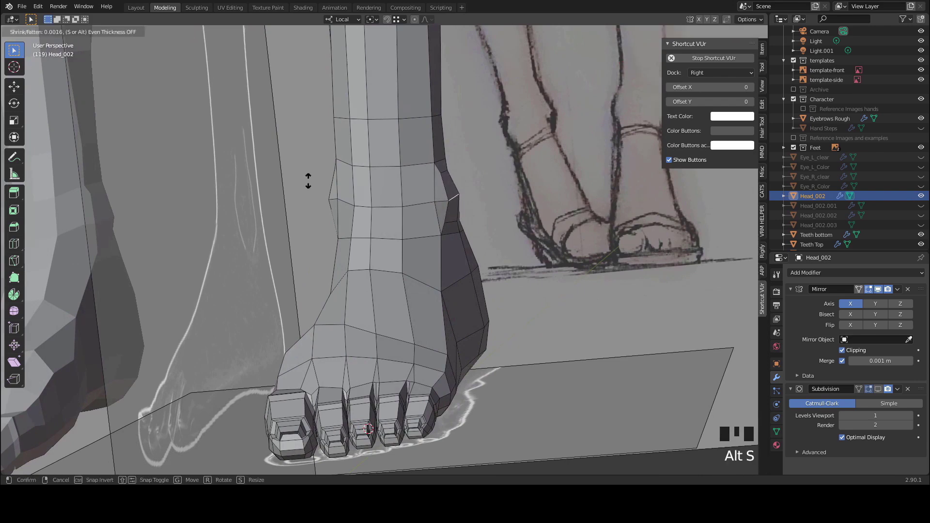
click(308, 181)
Step: Scale the ring of faces around the ankle to about 0.89 with proportional editing
scroll(308, 181, down, 3)
middle_drag(308, 181, 411, 194)
middle_drag(415, 247, 424, 227)
scroll(383, 240, up, 3)
middle_drag(394, 196, 344, 217)
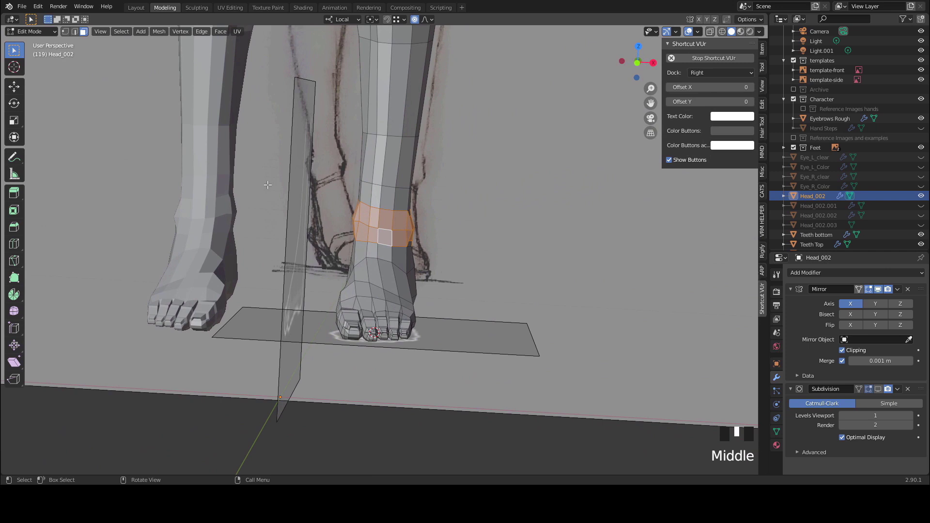
key(s)
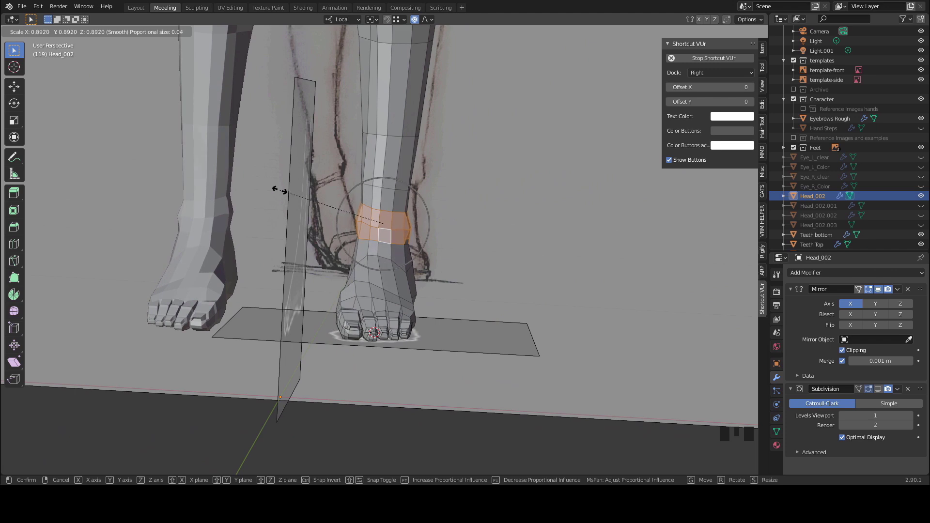
click(278, 191)
Step: Switch the body to Sculpt Mode with the Elastic Deform brush and isolate it in local view
middle_drag(277, 190, 408, 252)
key(KP_5)
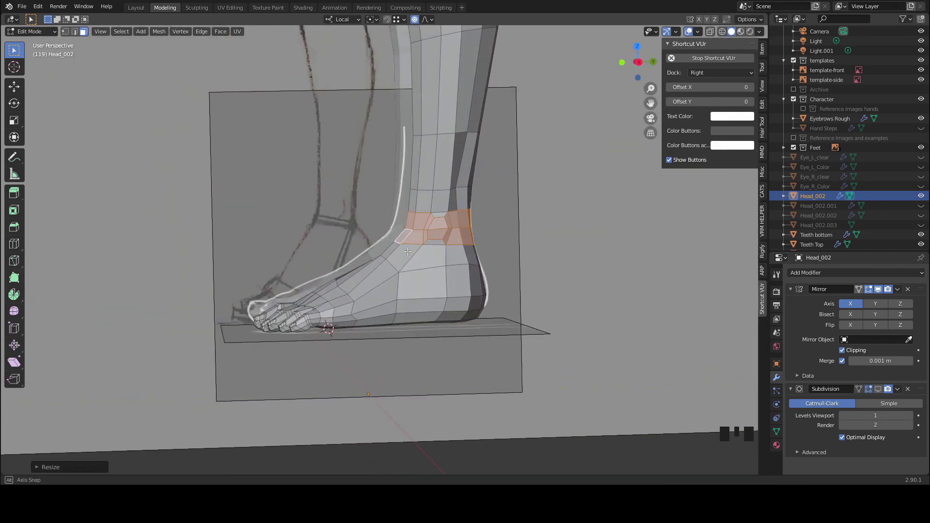
middle_drag(248, 237, 231, 233)
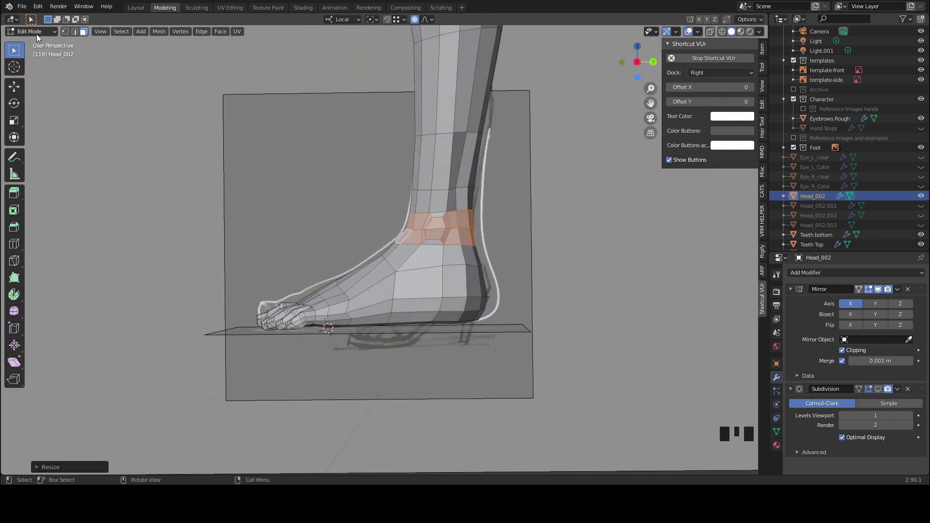
click(34, 63)
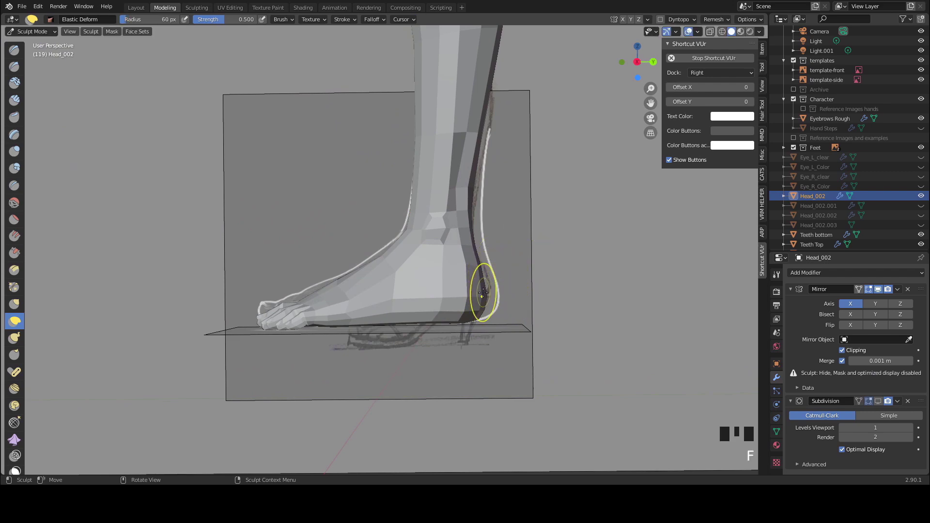
mouse_move(491, 293)
middle_down()
mouse_move(434, 305)
mouse_move(293, 260)
mouse_move(321, 310)
mouse_move(300, 255)
mouse_move(319, 237)
mouse_move(319, 153)
mouse_move(307, 245)
middle_up()
key(slash)
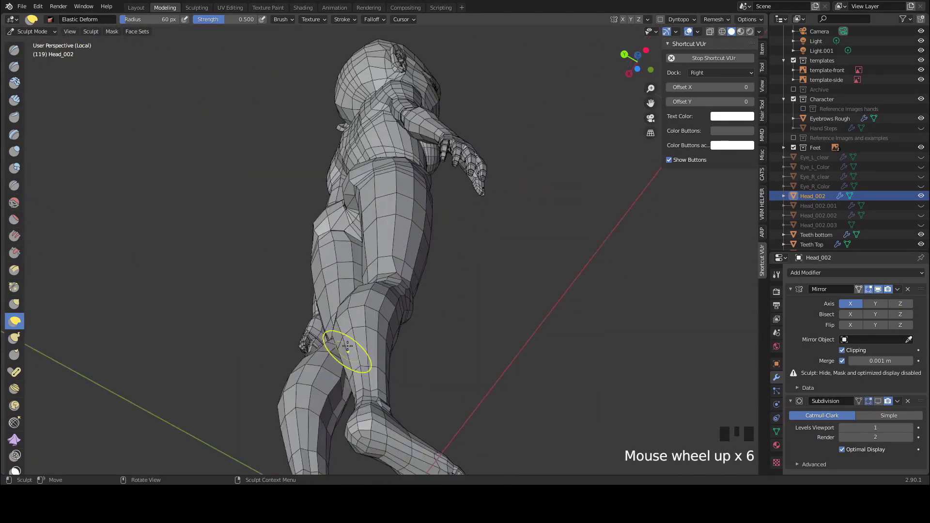
Step: Examine the isolated feet from below, the front and the side, checking the heel, sole and toes
scroll(348, 349, up, 3)
middle_drag(388, 301, 442, 229)
key(Tab)
drag(197, 75, 342, 179)
scroll(341, 179, down, 1)
key(ctrl+Tab)
mouse_move(342, 179)
middle_down()
mouse_move(374, 218)
mouse_move(309, 193)
middle_up()
scroll(387, 203, down, 3)
mouse_move(349, 232)
middle_down()
mouse_move(401, 245)
mouse_move(352, 343)
mouse_move(323, 209)
middle_up()
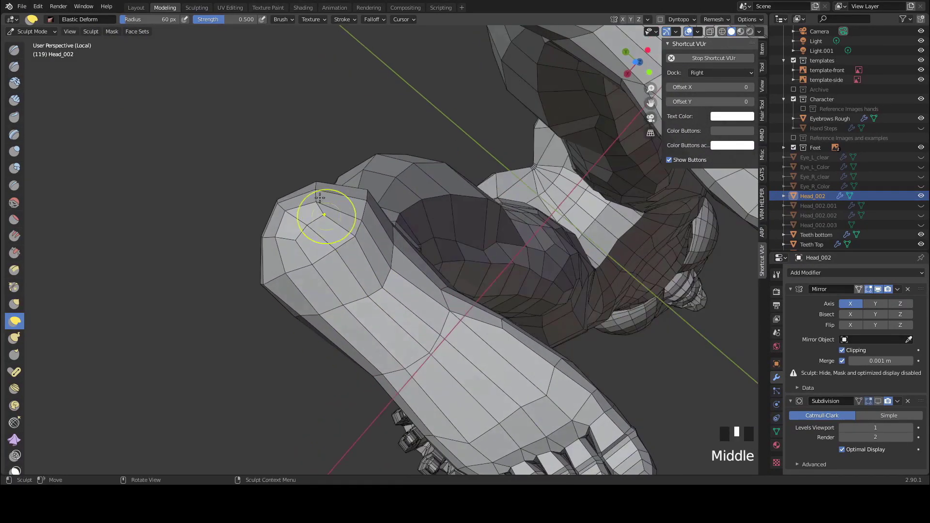
scroll(245, 235, down, 3)
middle_drag(239, 233, 421, 338)
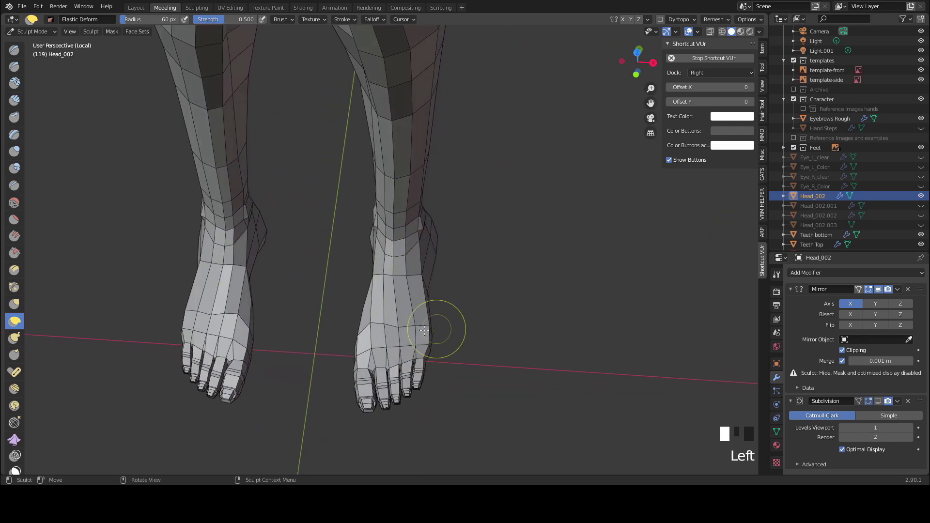
middle_drag(348, 346, 330, 253)
scroll(394, 214, down, 2)
middle_drag(395, 214, 403, 235)
scroll(270, 270, up, 2)
Step: Return the body to Object Mode and exit local view
key(Tab)
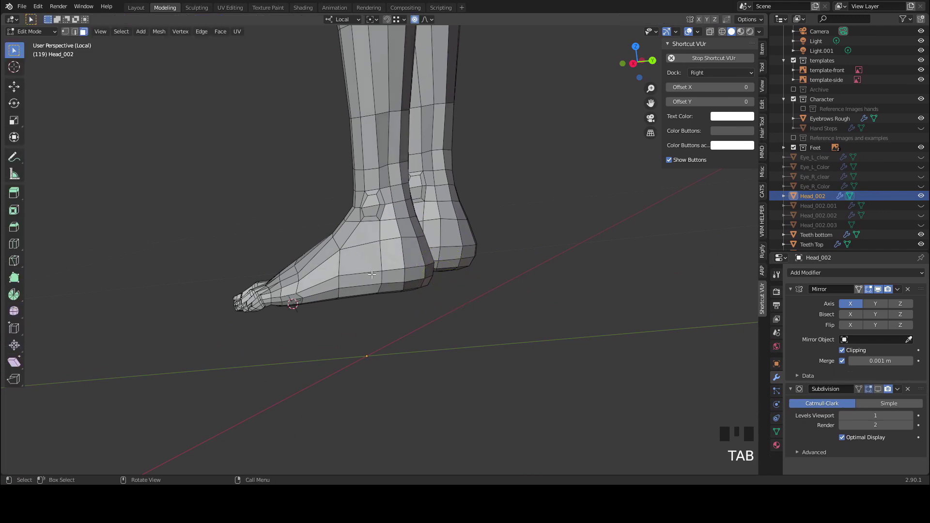
click(34, 42)
middle_drag(166, 194, 234, 238)
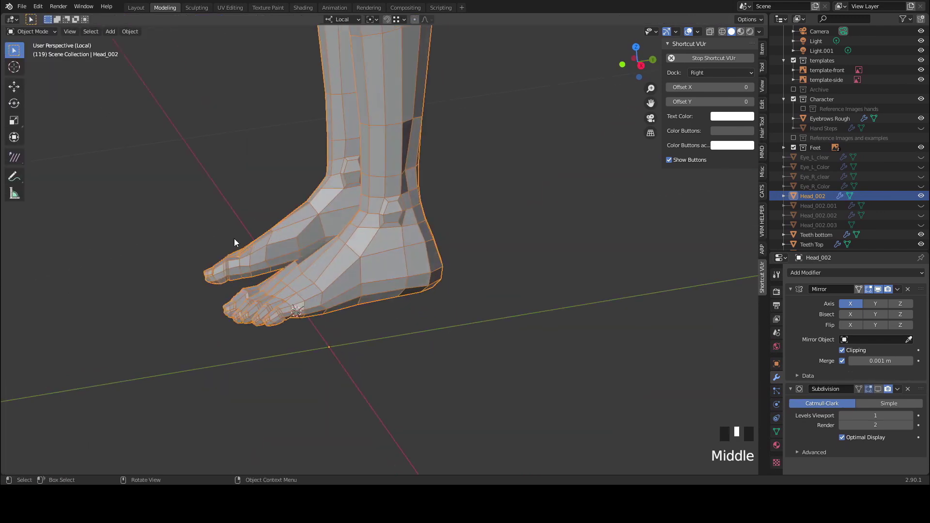
key(slash)
scroll(251, 203, down, 4)
mouse_move(251, 204)
middle_down()
mouse_move(465, 239)
mouse_move(396, 289)
mouse_move(349, 181)
mouse_move(359, 191)
middle_up()
scroll(396, 288, down, 2)
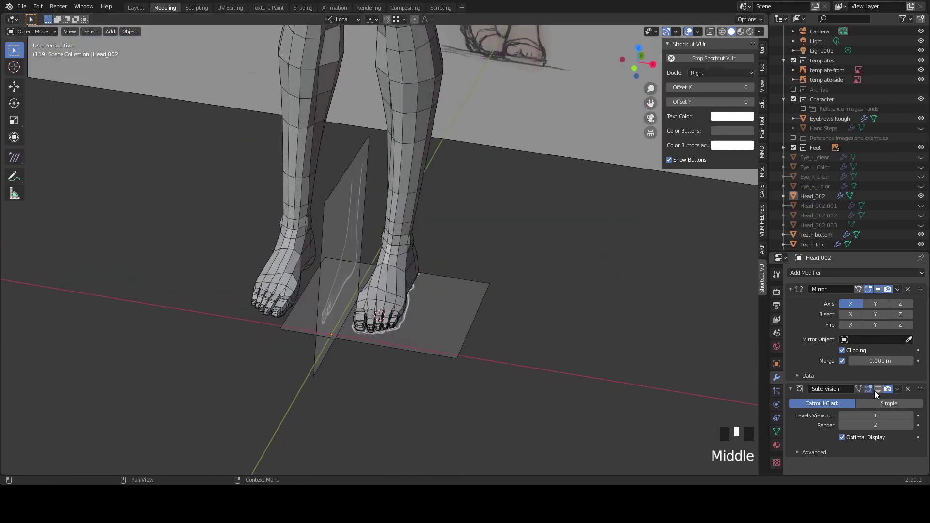
Step: Turn on the body's Subdivision modifier in the viewport and hide the wireframe to review the smoothed feet
double_click(546, 307)
mouse_move(560, 355)
middle_down()
mouse_move(546, 307)
mouse_move(530, 291)
middle_up()
key(shift+z)
mouse_move(421, 251)
shift+middle_down()
mouse_move(401, 312)
mouse_move(430, 307)
shift+middle_up()
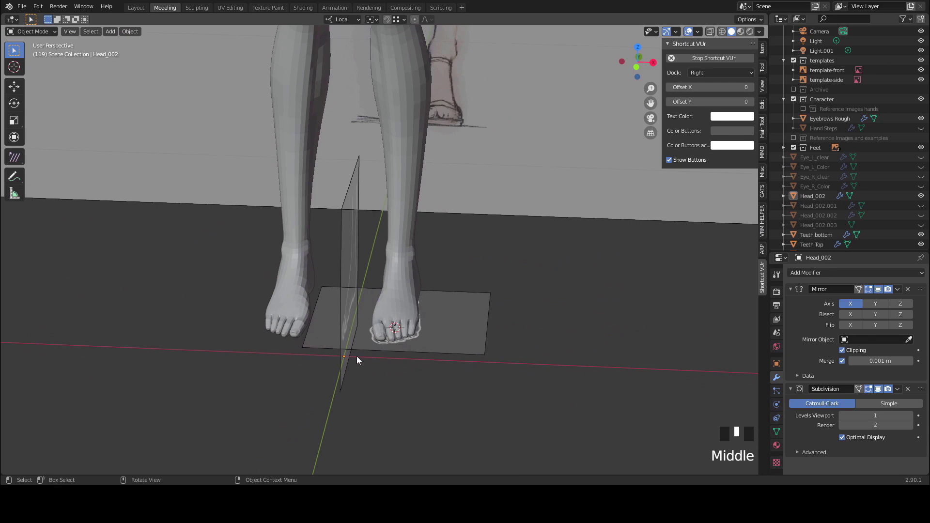
middle_drag(351, 355, 412, 356)
shift+middle_drag(428, 315, 437, 343)
middle_drag(437, 343, 312, 313)
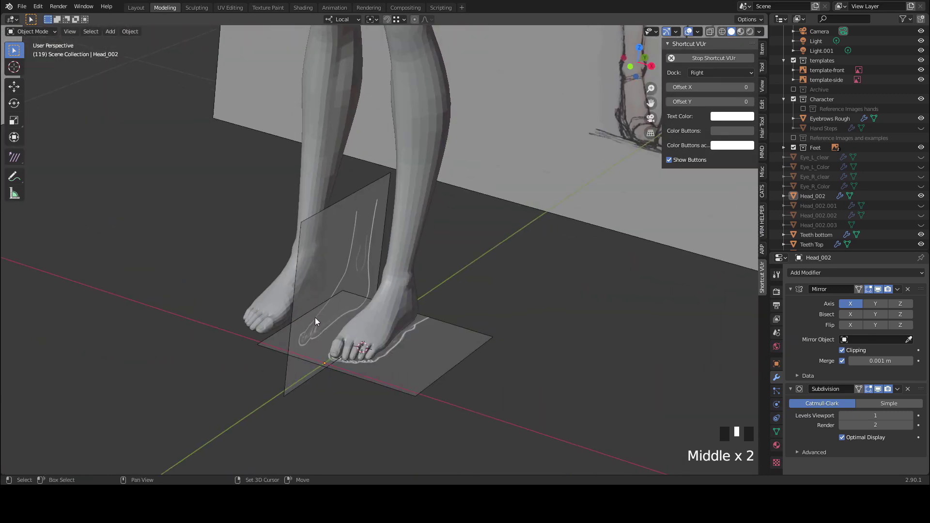
scroll(377, 313, down, 2)
middle_drag(376, 313, 335, 314)
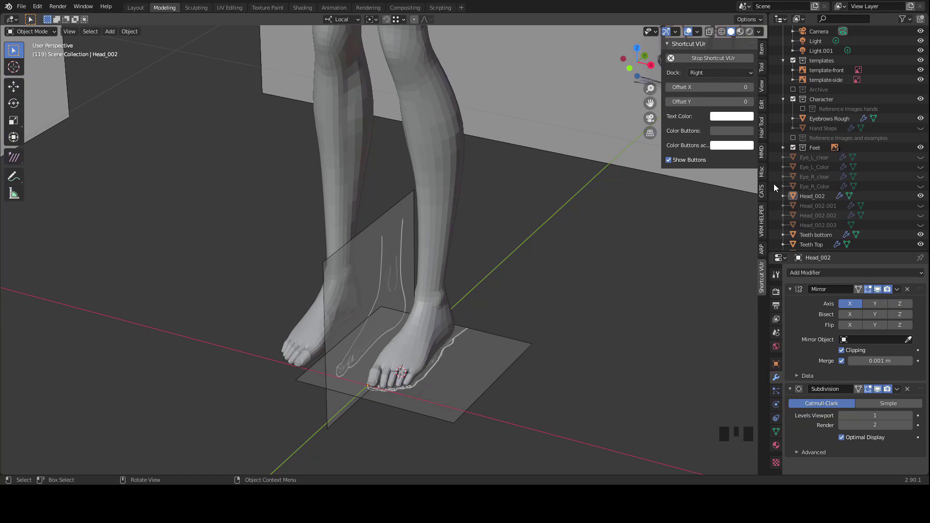
Step: Exclude the Feet reference collection and unhide the left and right eye clear and color objects
click(792, 147)
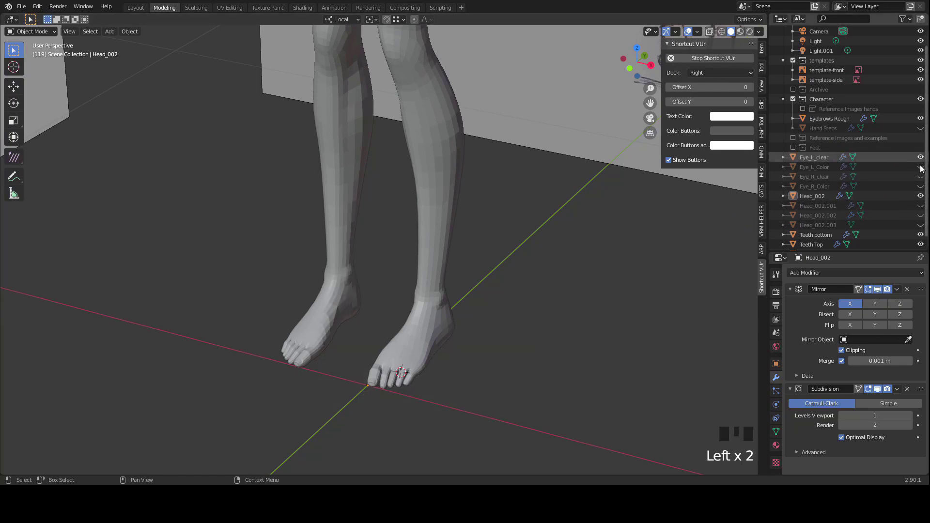
click(920, 186)
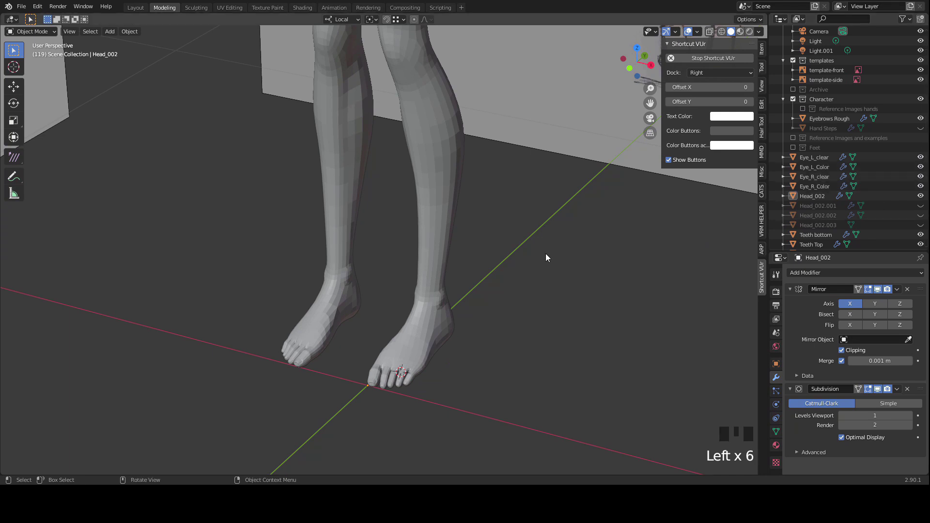
Step: Switch the viewport to Material Preview and bring the full character into view
click(741, 32)
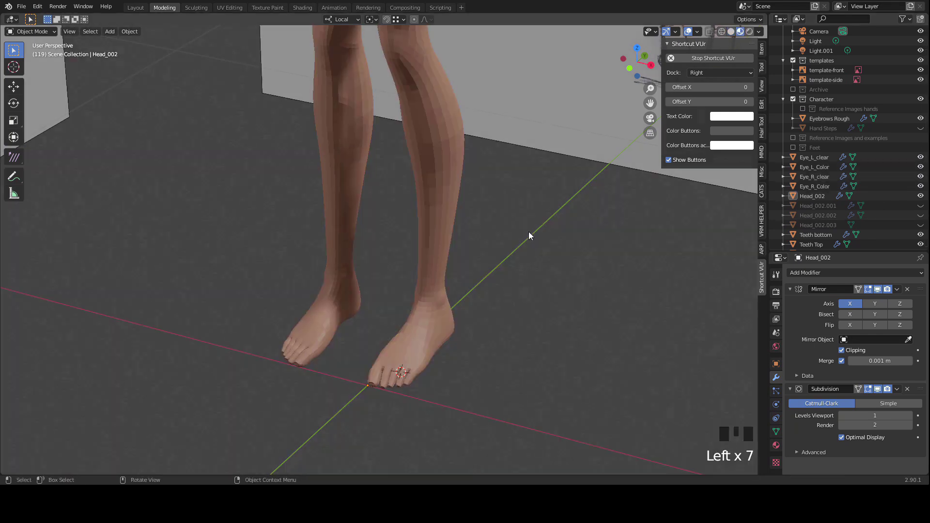
scroll(531, 228, down, 2)
shift+middle_drag(531, 227, 464, 275)
scroll(440, 235, down, 2)
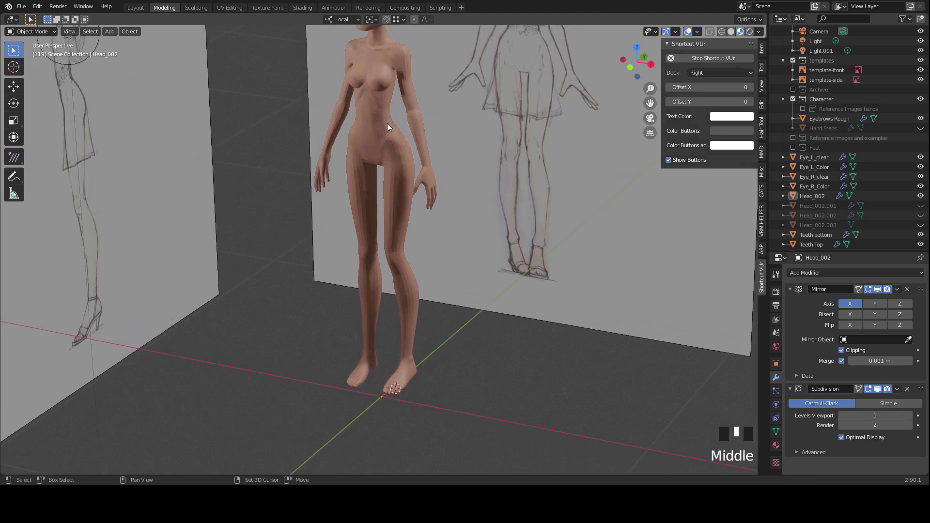